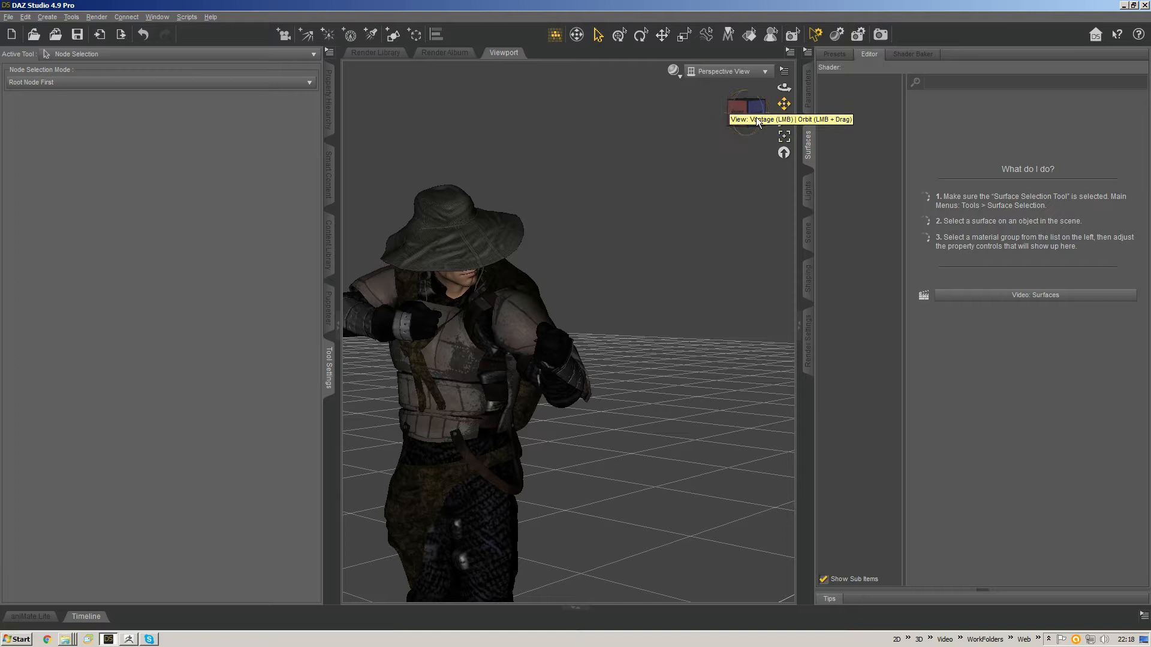
Step: Switch to ZBrush and export the rifle as DVXSniperRifle.OBJ in the DVXSniperRifle folder, replacing the existing file
{"action": "left_click_drag", "start_coordinate": [729, 106], "coordinate": [576, 228]}
{"action": "key", "text": "alt+Tab"}
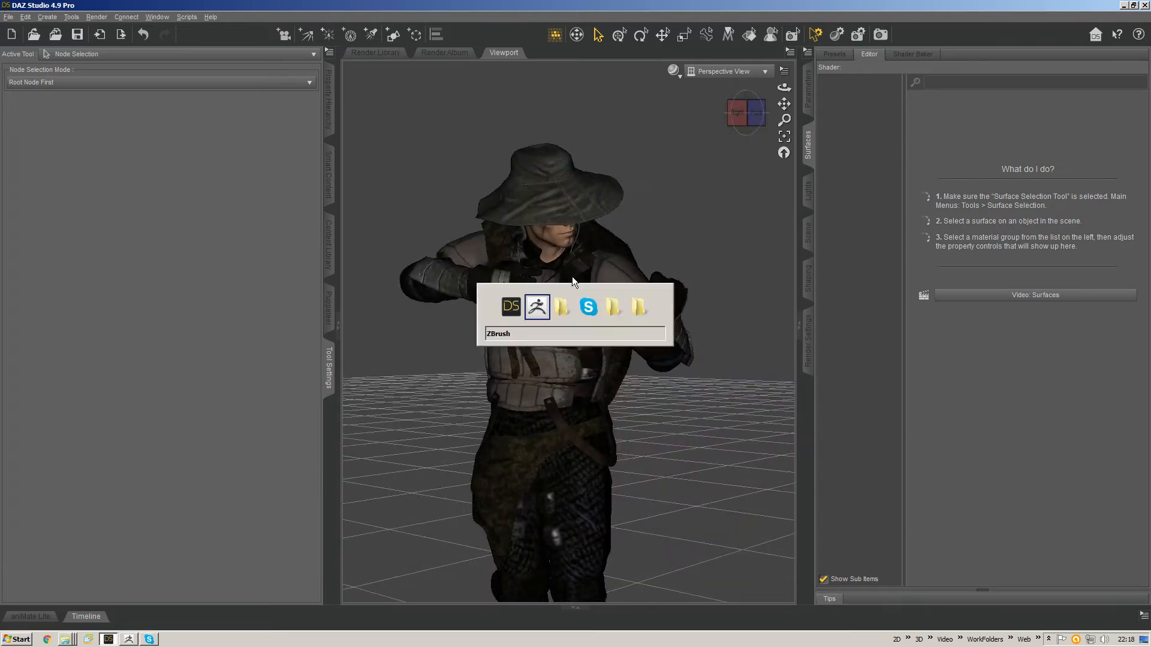
{"action": "right_click_drag", "start_coordinate": [615, 295], "coordinate": [347, 343], "text": "alt"}
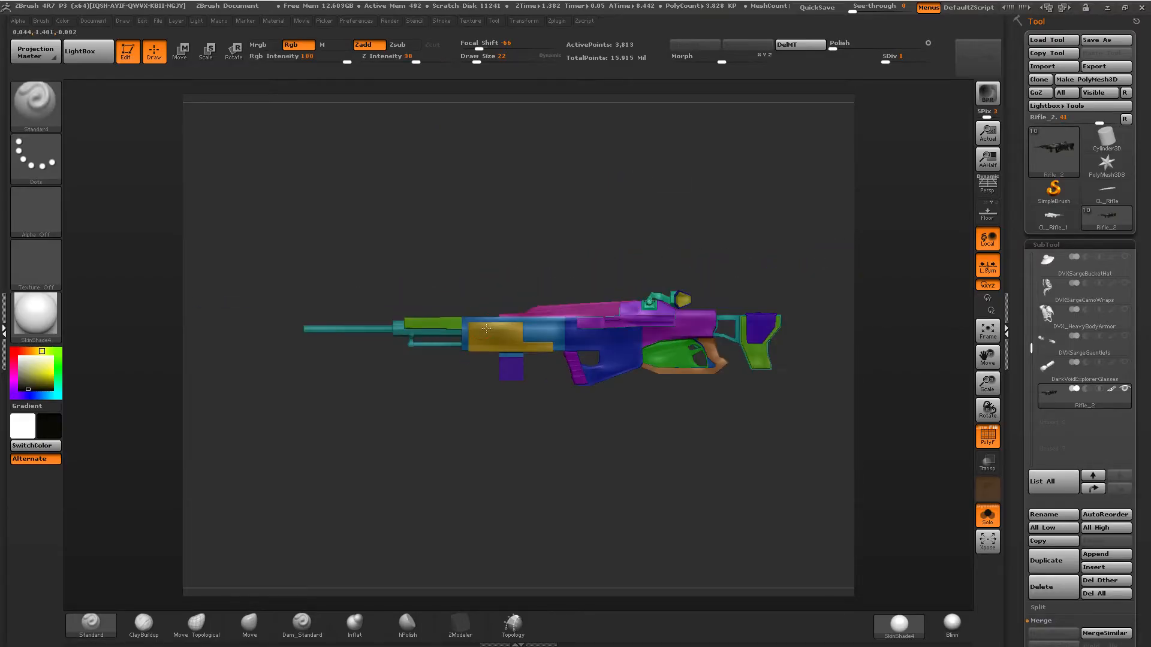
{"action": "left_click_drag", "start_coordinate": [1019, 393], "coordinate": [1031, 170]}
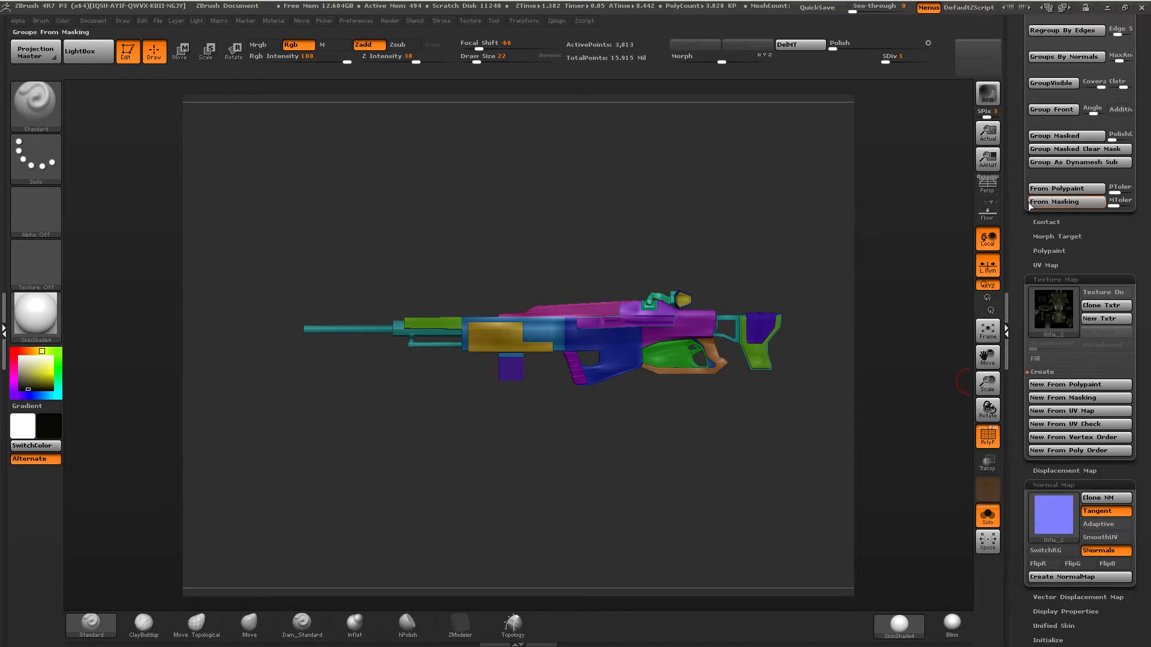
{"action": "left_click_drag", "start_coordinate": [1019, 241], "coordinate": [1008, 380]}
{"action": "left_click_drag", "start_coordinate": [1021, 182], "coordinate": [1010, 333]}
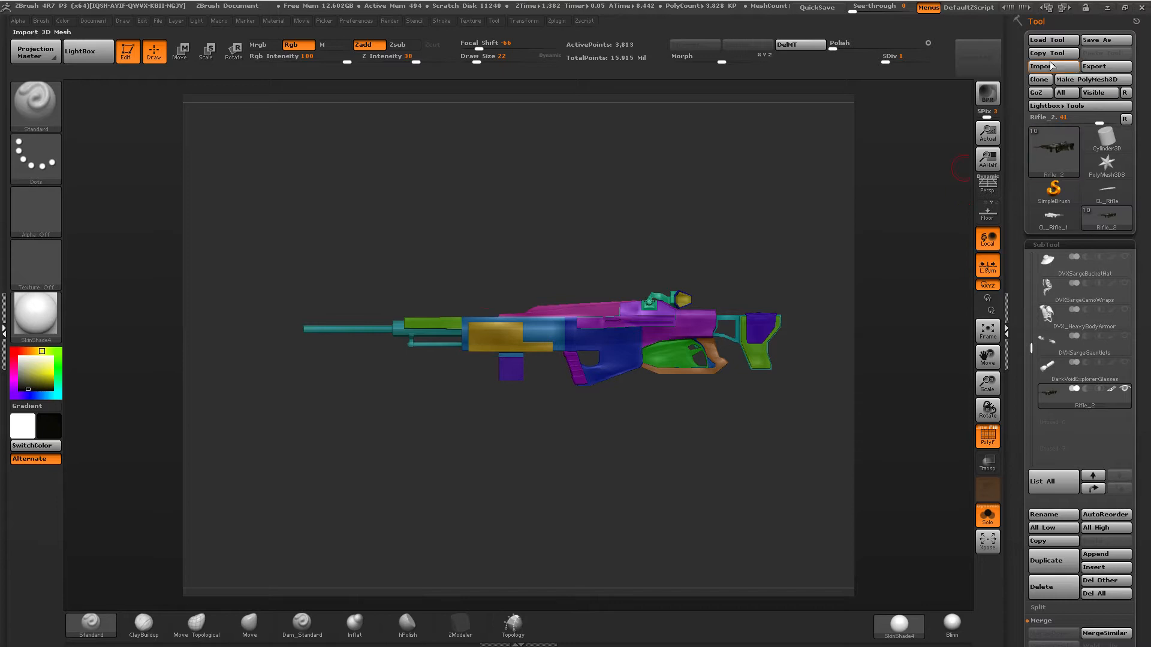
{"action": "left_click", "coordinate": [1106, 67]}
{"action": "left_click", "coordinate": [176, 145]}
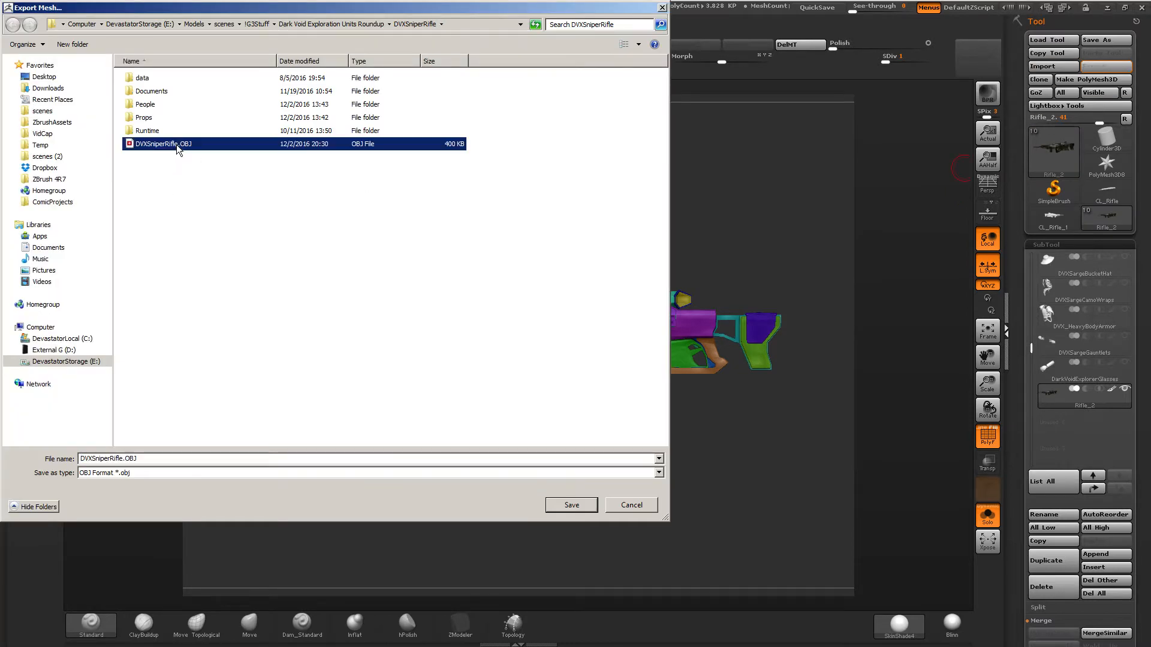
{"action": "left_click", "coordinate": [571, 505]}
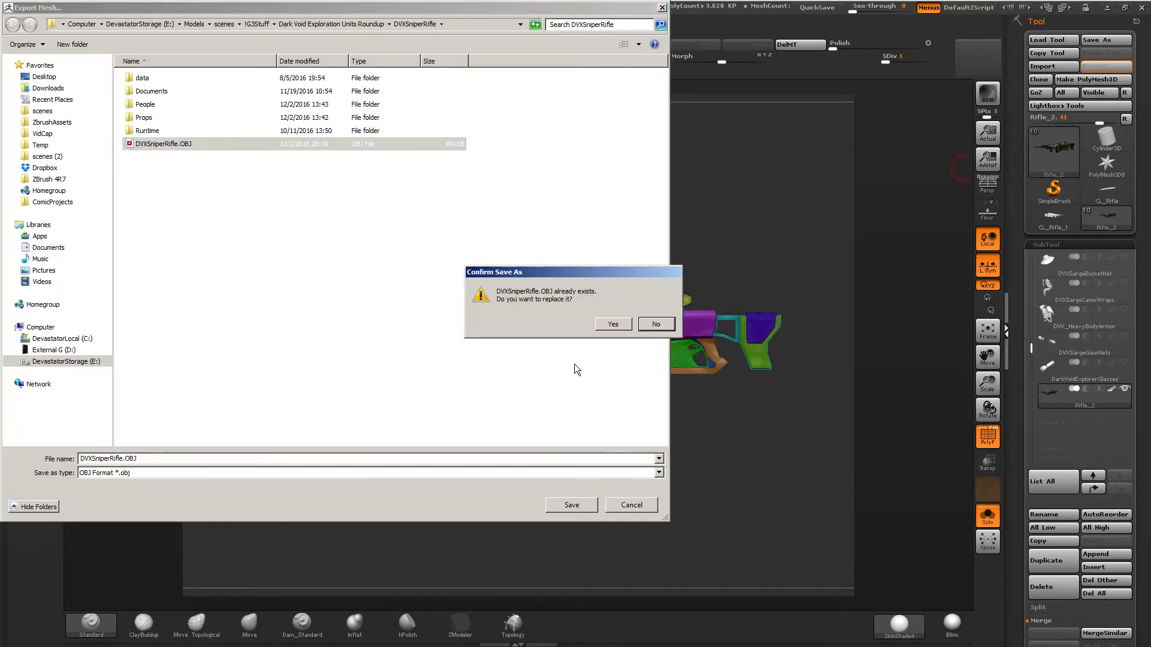
{"action": "left_click", "coordinate": [613, 324]}
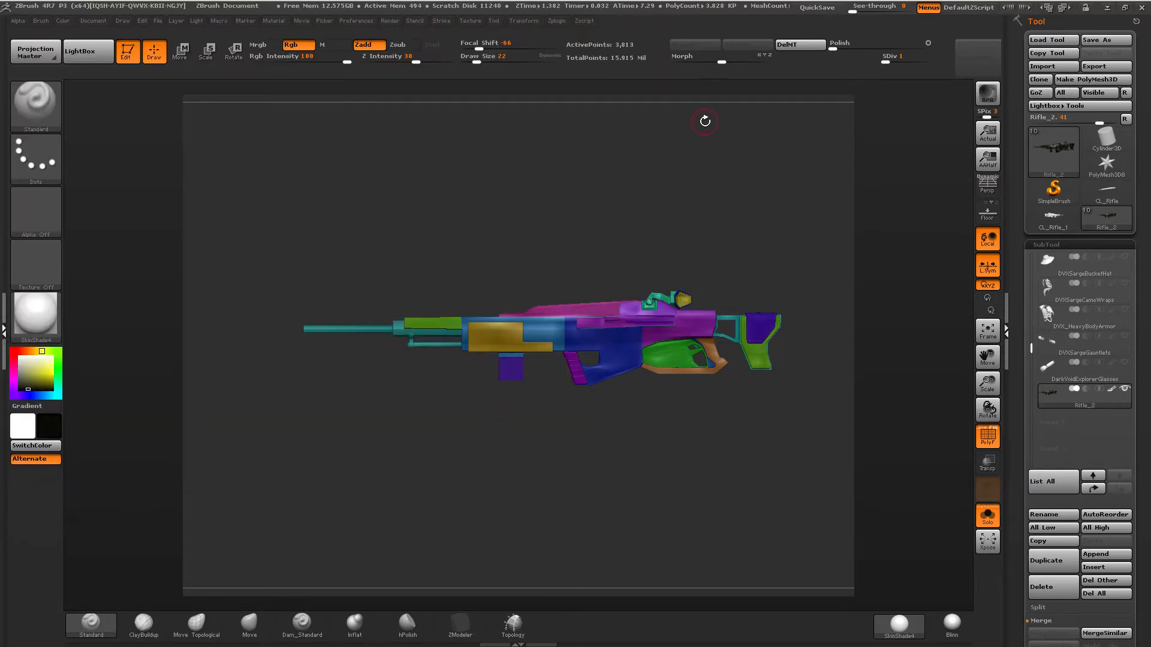
Step: Examine the rifle's polygroups and wireframe up close
{"action": "left_click_drag", "start_coordinate": [549, 230], "coordinate": [581, 241]}
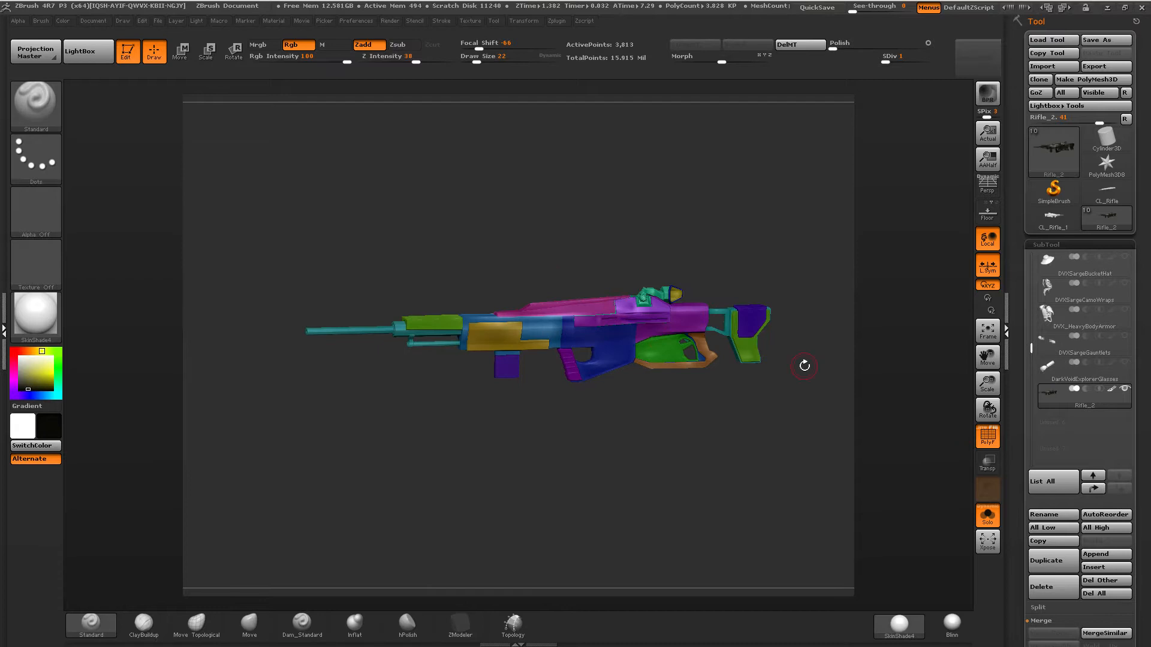
{"action": "left_click", "coordinate": [983, 430]}
{"action": "right_click_drag", "start_coordinate": [674, 336], "coordinate": [701, 322], "text": "ctrl"}
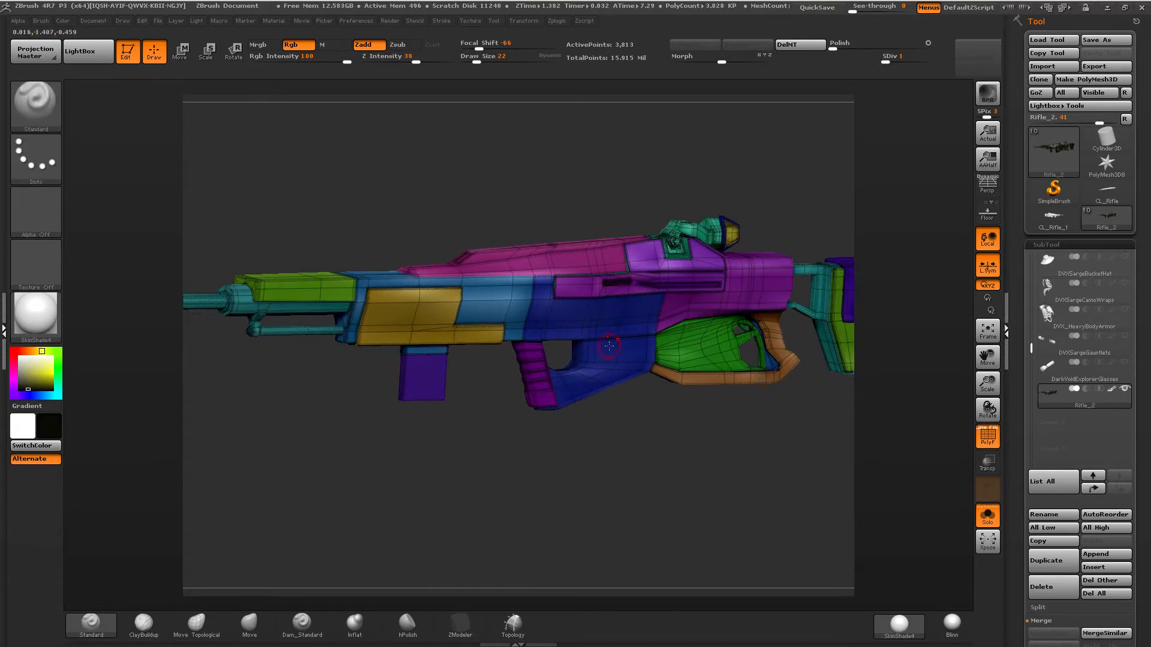
{"action": "right_click_drag", "start_coordinate": [609, 346], "coordinate": [560, 290]}
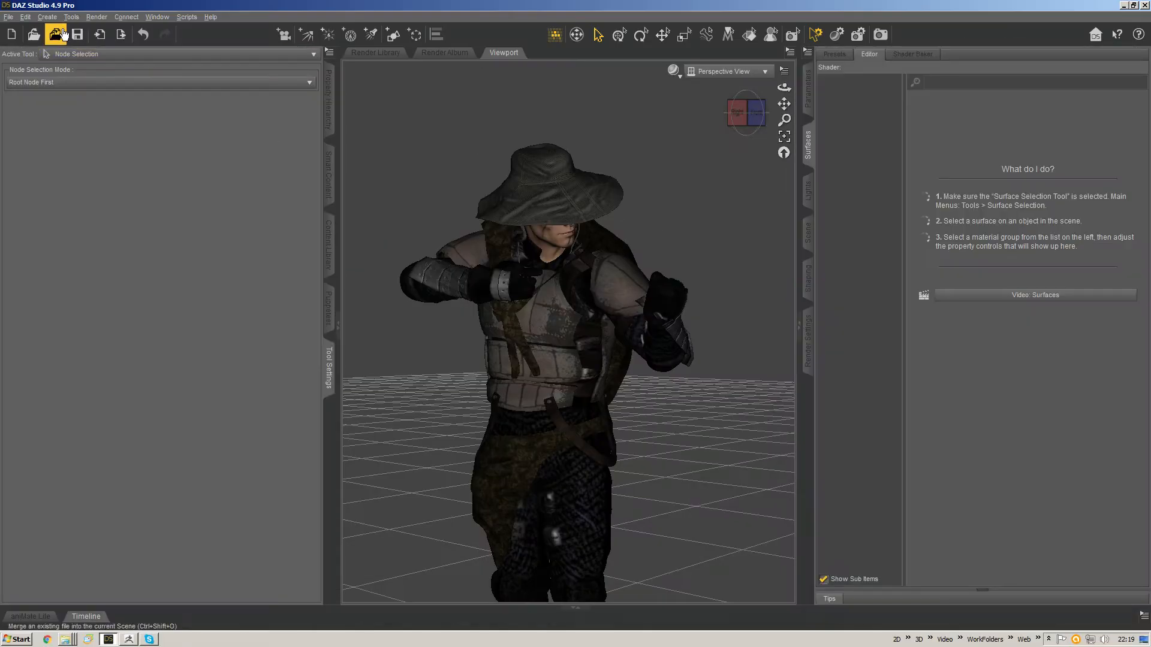
Step: Switch to DAZ Studio and try to import DVXSniperRifle.OBJ with the Modo (1 unit = 1m) preset
{"action": "left_click", "coordinate": [99, 35]}
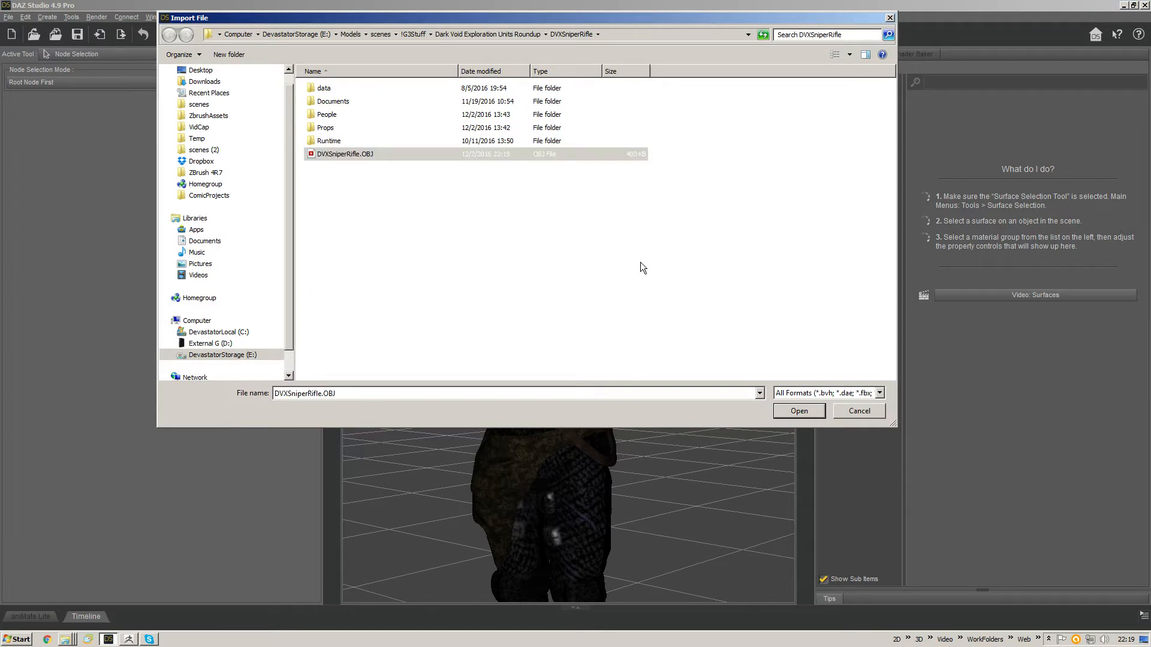
{"action": "left_click", "coordinate": [420, 160]}
{"action": "key", "text": "Return"}
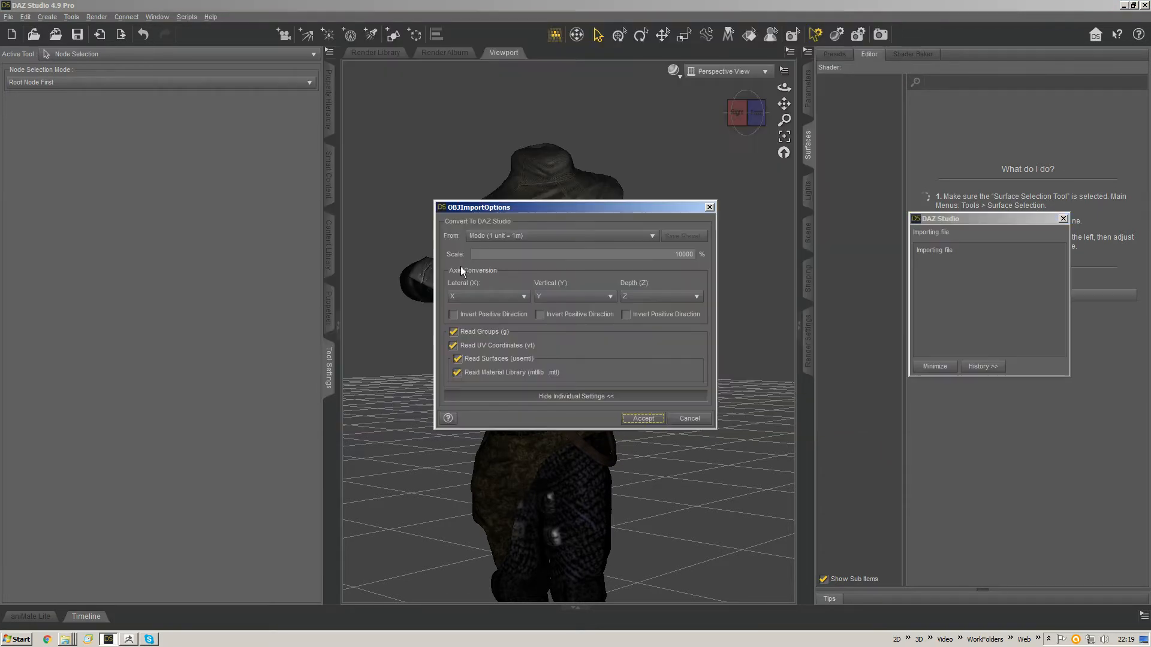
{"action": "left_click", "coordinate": [538, 235]}
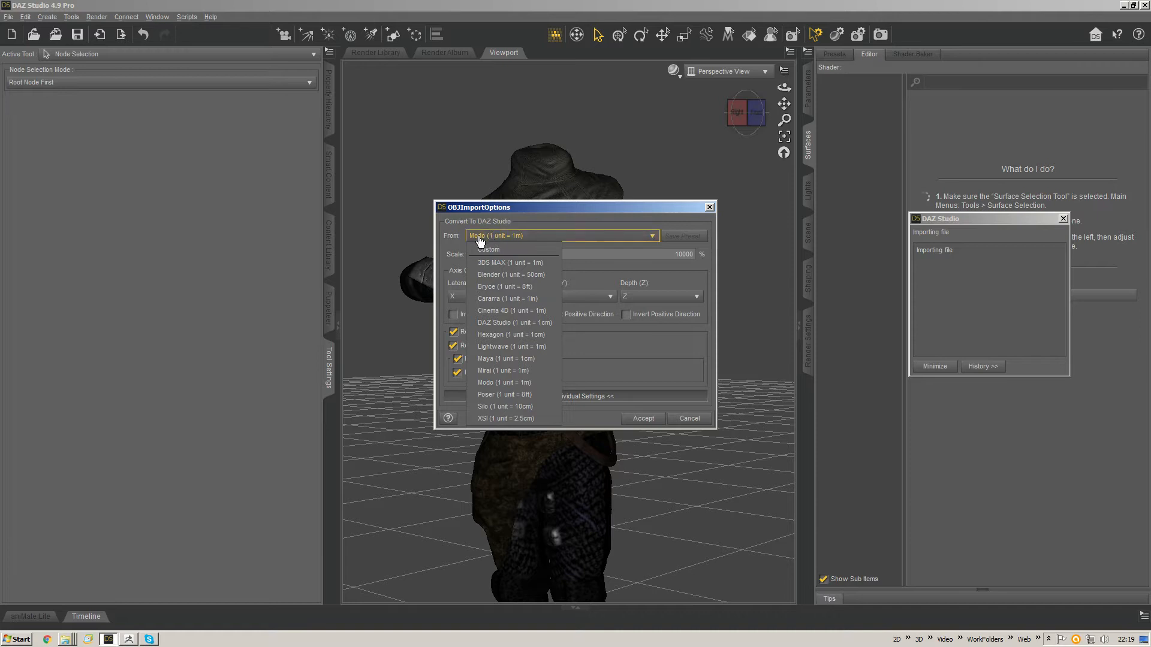
{"action": "left_click", "coordinate": [531, 211]}
{"action": "left_click_drag", "start_coordinate": [529, 212], "coordinate": [485, 181]}
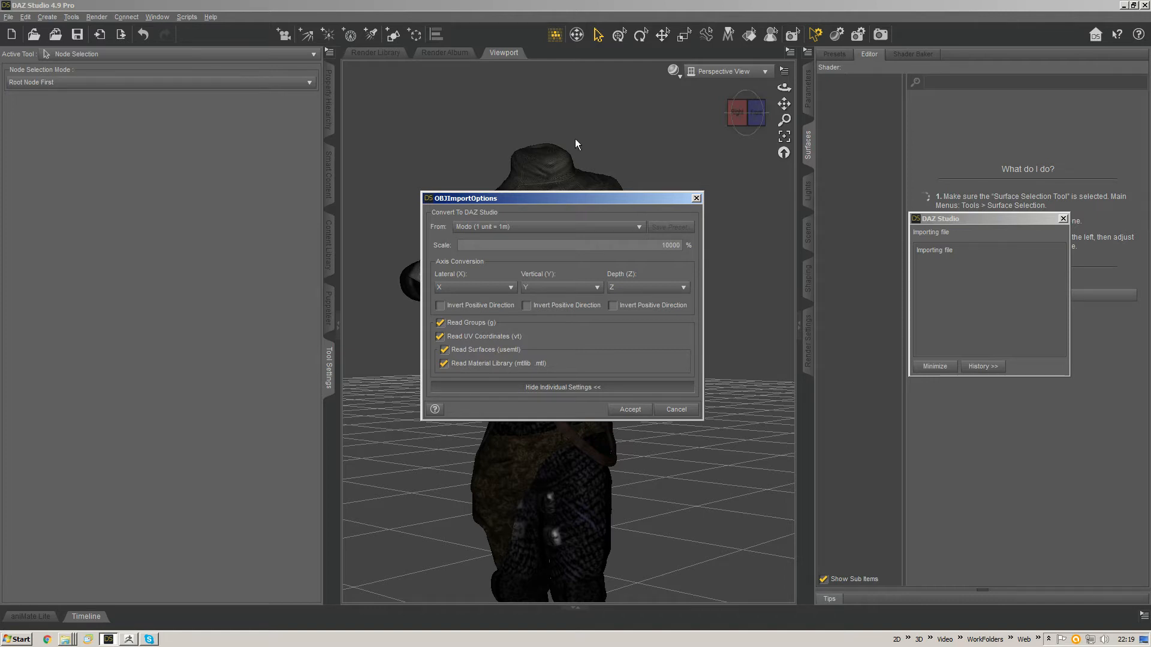
{"action": "left_click", "coordinate": [630, 409]}
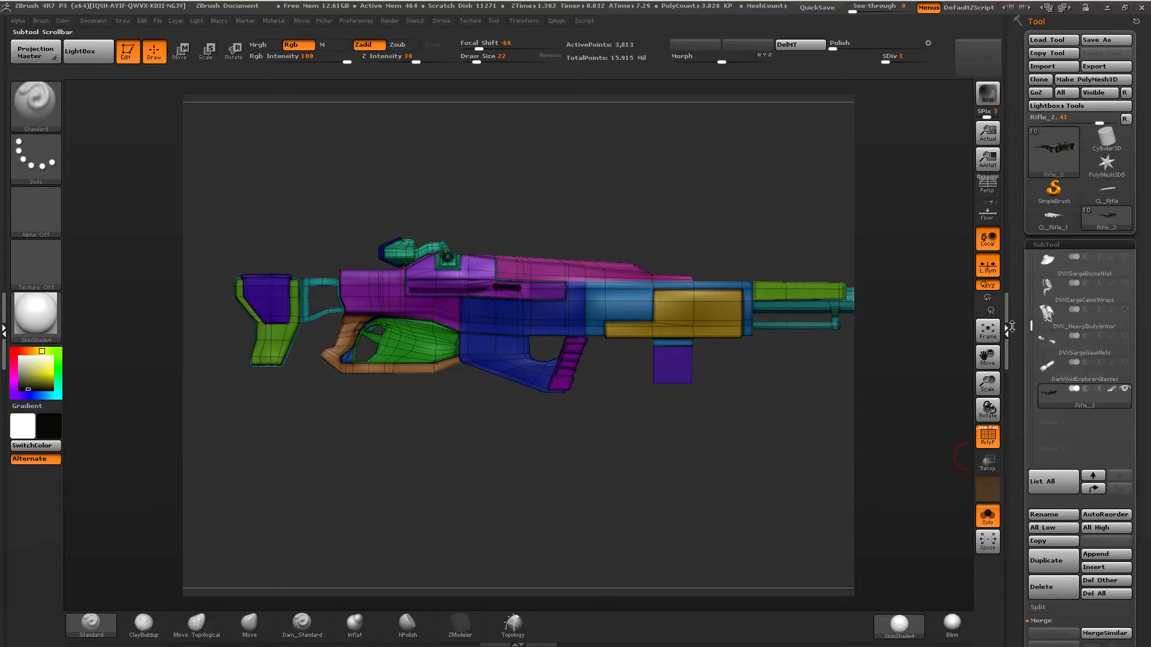
Step: Switch to ZBrush and briefly preview the texture map on the rifle, leaving the texture display off
{"action": "left_click_drag", "start_coordinate": [1012, 327], "coordinate": [1011, 346]}
{"action": "left_click_drag", "start_coordinate": [1017, 453], "coordinate": [1018, 90]}
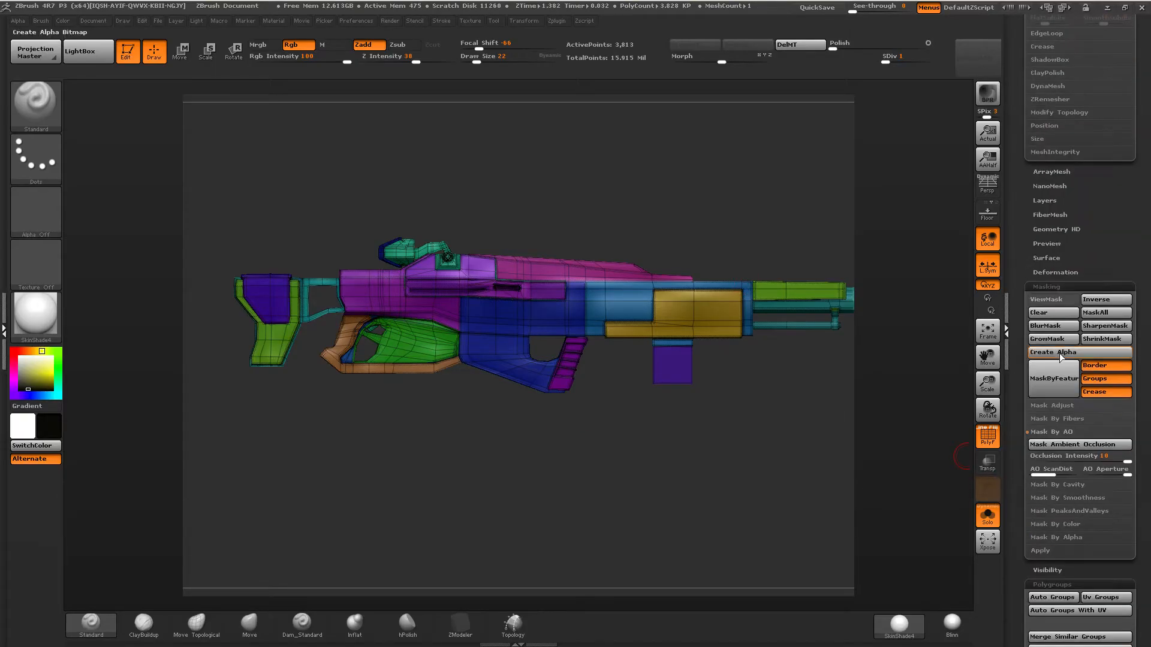
{"action": "left_click_drag", "start_coordinate": [1015, 422], "coordinate": [1016, 198]}
{"action": "left_click", "coordinate": [1094, 300]}
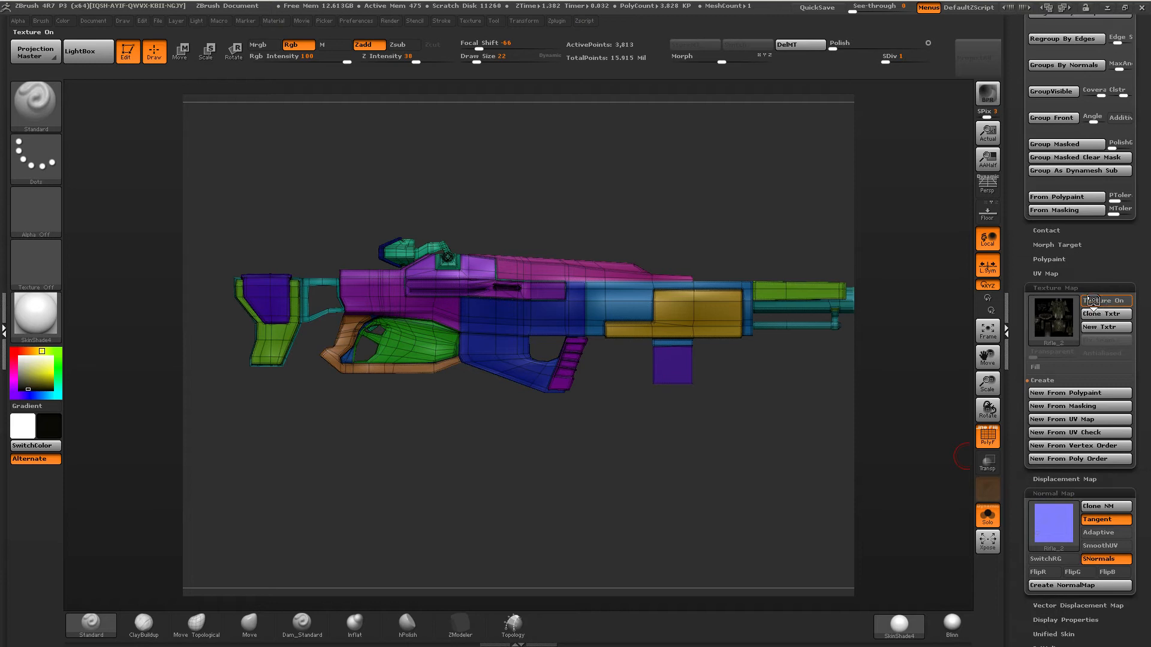
{"action": "left_click", "coordinate": [1100, 300]}
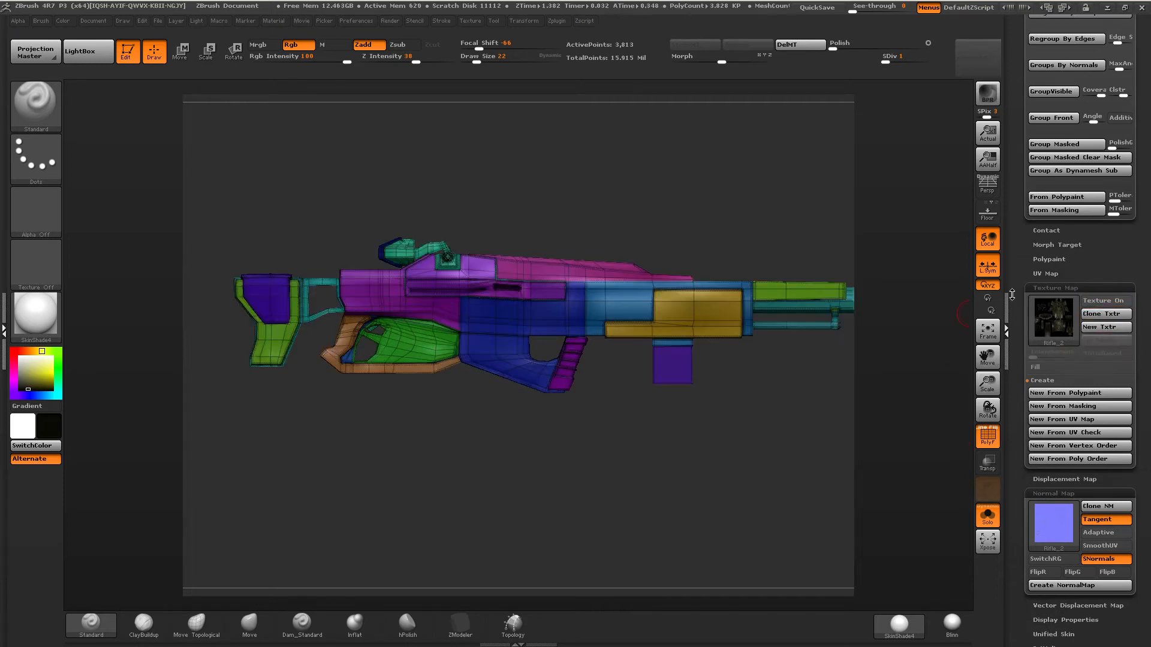
{"action": "left_click_drag", "start_coordinate": [1012, 295], "coordinate": [1012, 349]}
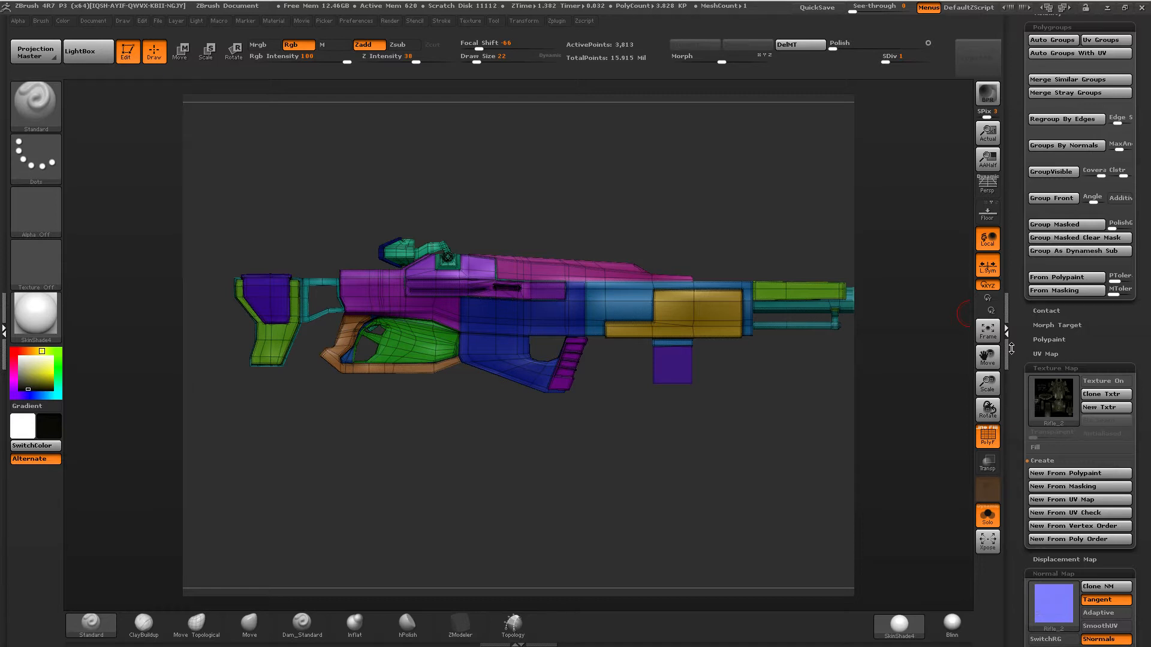
Step: Flip the rifle's UV coordinates vertically in the UV map adjustments
{"action": "left_click_drag", "start_coordinate": [738, 264], "coordinate": [607, 296], "text": "alt"}
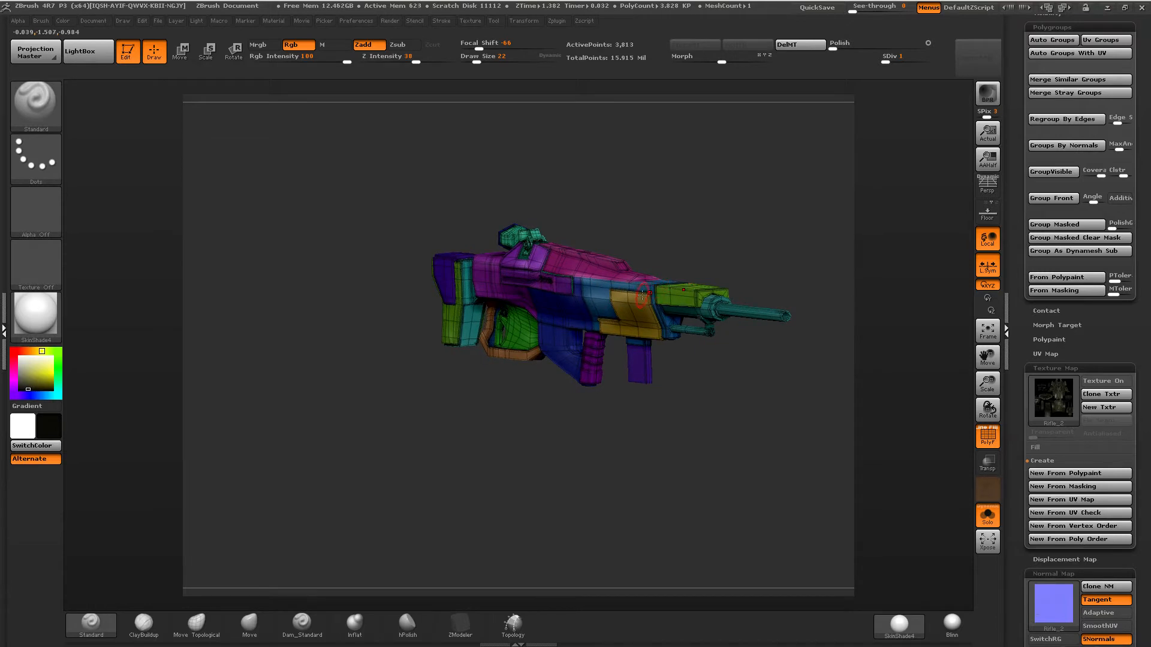
{"action": "left_click_drag", "start_coordinate": [1028, 334], "coordinate": [1017, 433]}
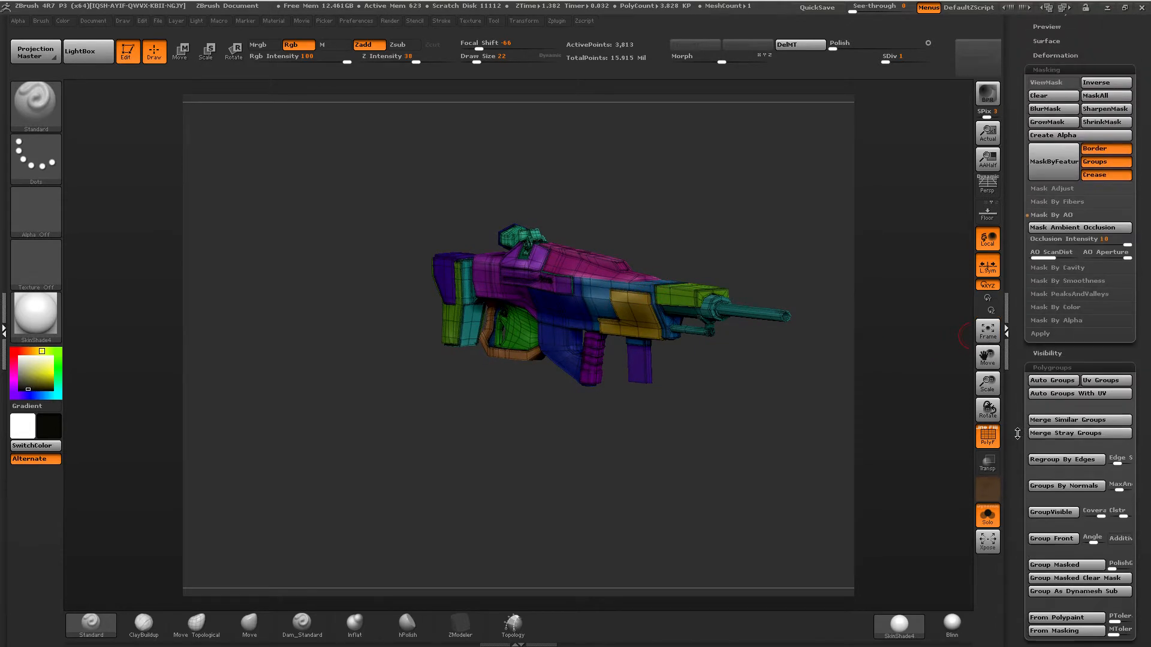
{"action": "left_click_drag", "start_coordinate": [1023, 362], "coordinate": [1008, 240]}
{"action": "left_click_drag", "start_coordinate": [1017, 307], "coordinate": [958, 384]}
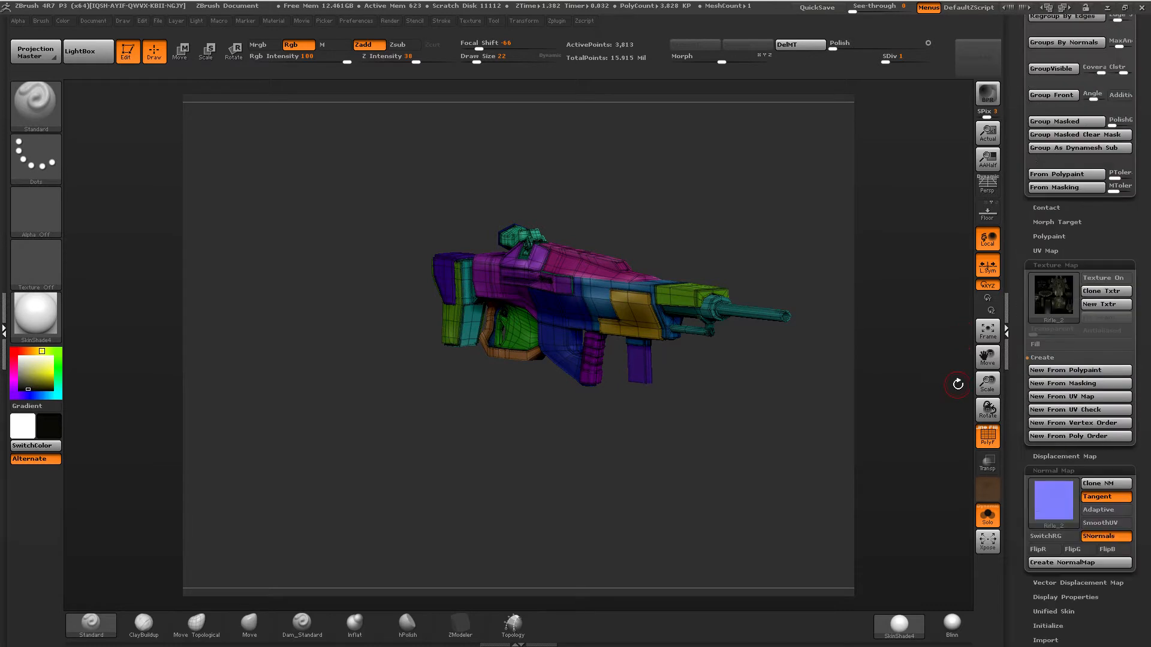
{"action": "left_click", "coordinate": [1044, 250]}
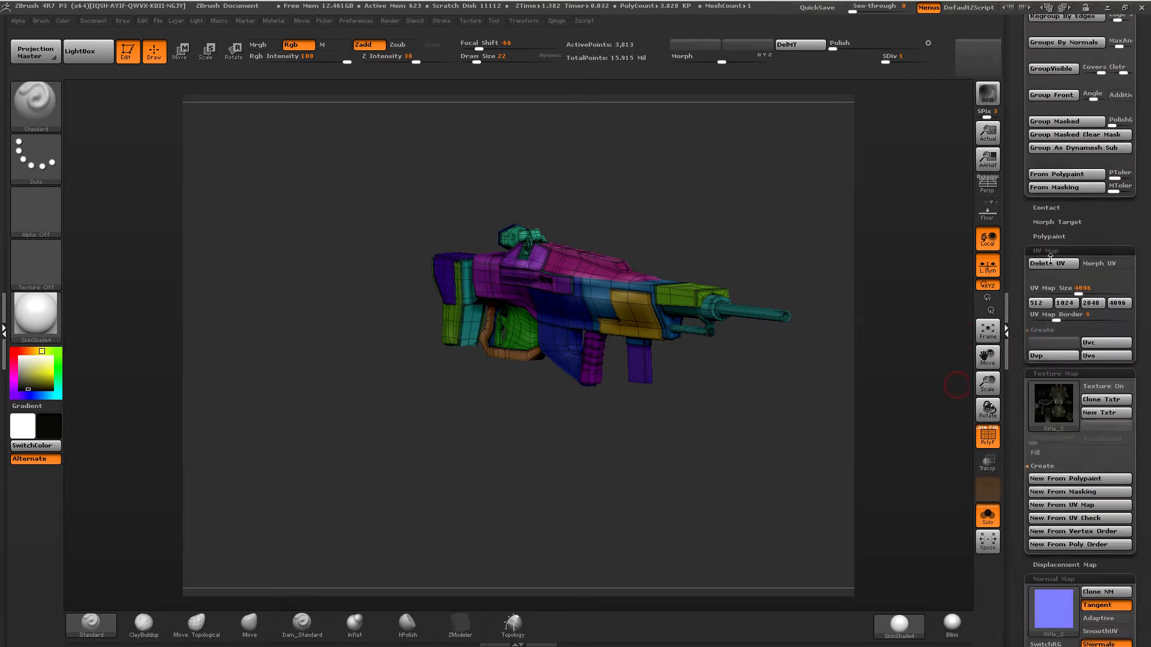
{"action": "left_click_drag", "start_coordinate": [1021, 283], "coordinate": [1021, 154]}
{"action": "left_click", "coordinate": [1042, 293]}
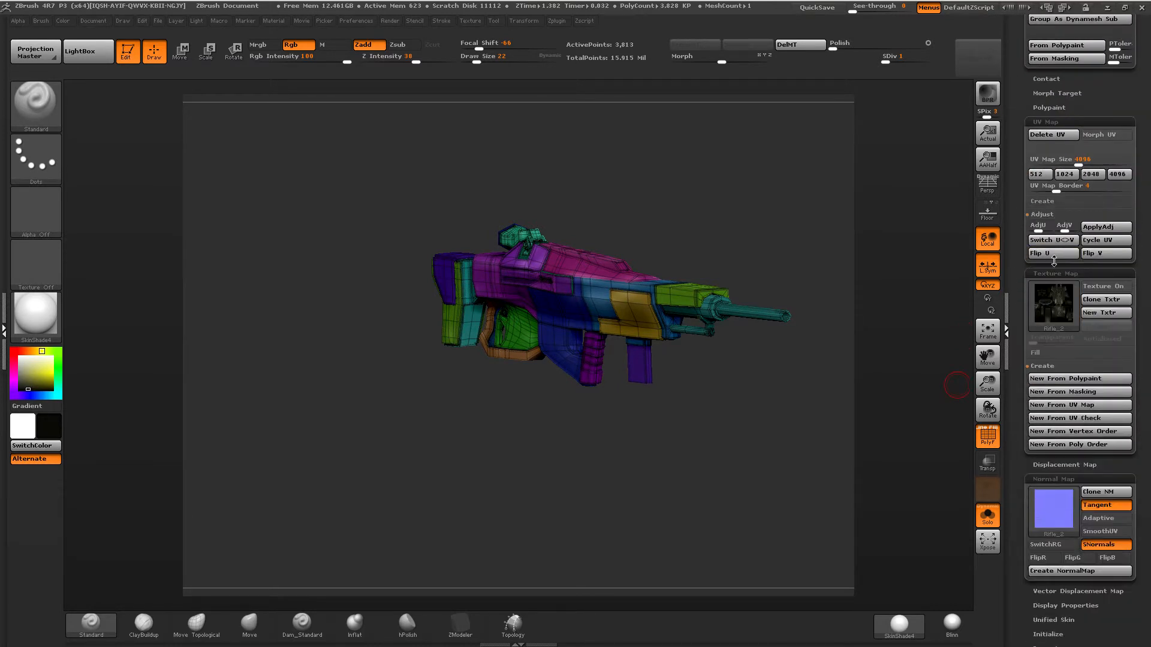
{"action": "left_click", "coordinate": [1107, 256]}
Step: Check the mapping with the texture shown by flipping the V coordinates back and forth, ending with the texture hidden
{"action": "left_click_drag", "start_coordinate": [1019, 103], "coordinate": [1021, 167]}
{"action": "left_click", "coordinate": [1103, 351]}
{"action": "key", "text": "f"}
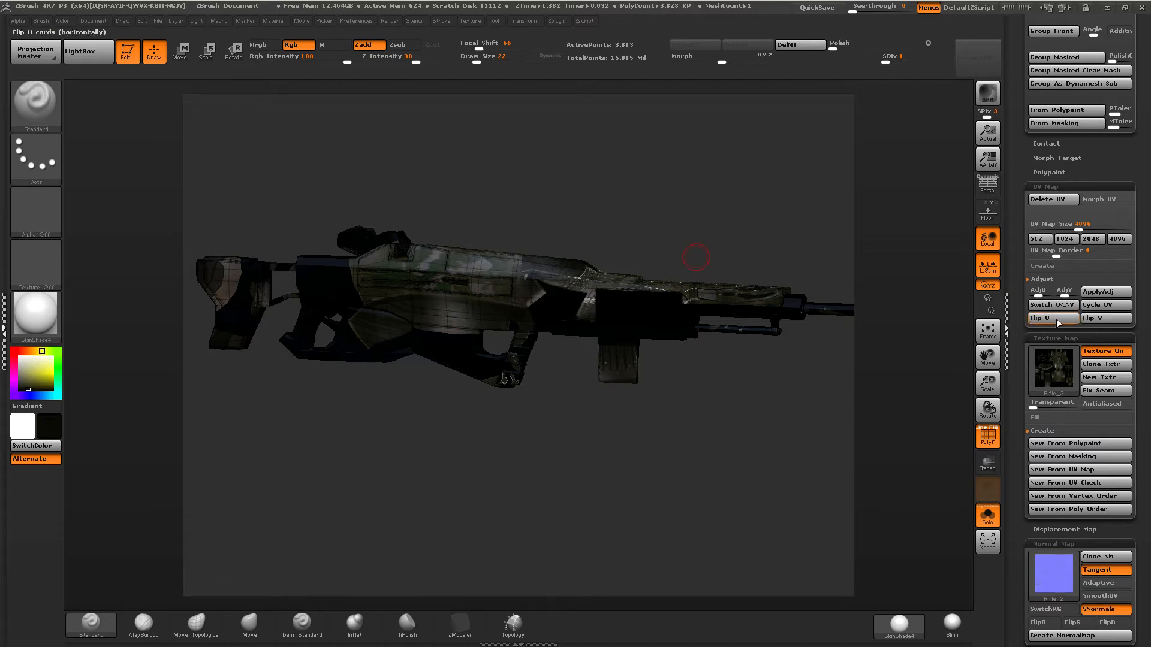
{"action": "left_click", "coordinate": [1095, 318]}
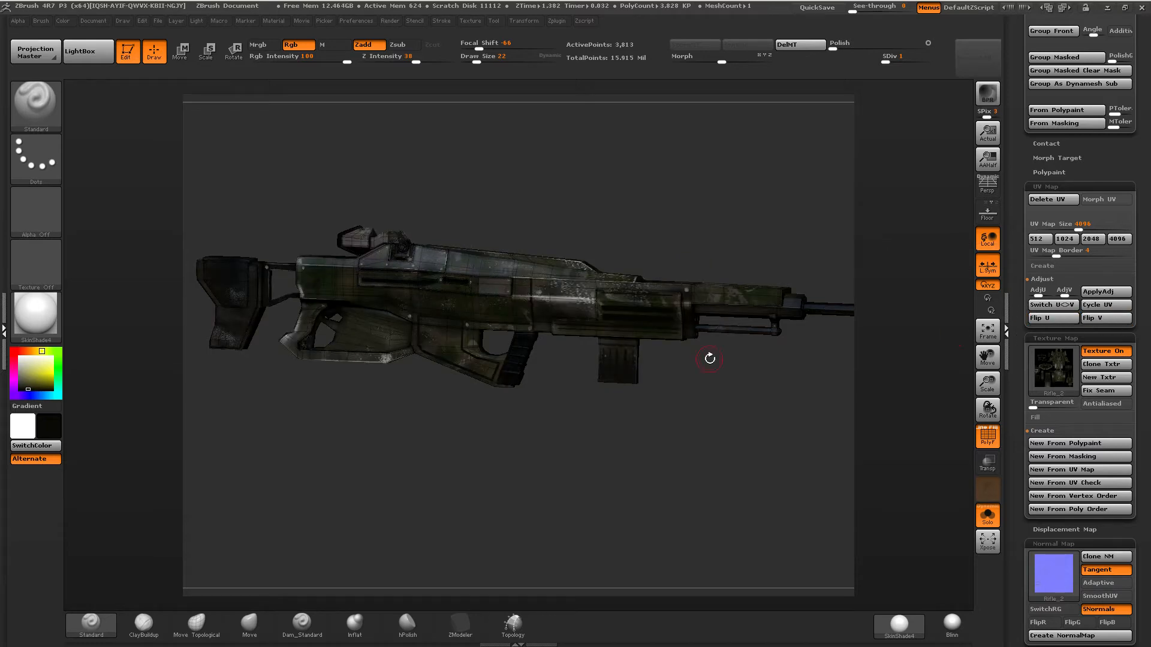
{"action": "left_click", "coordinate": [1095, 320]}
{"action": "left_click", "coordinate": [1113, 353]}
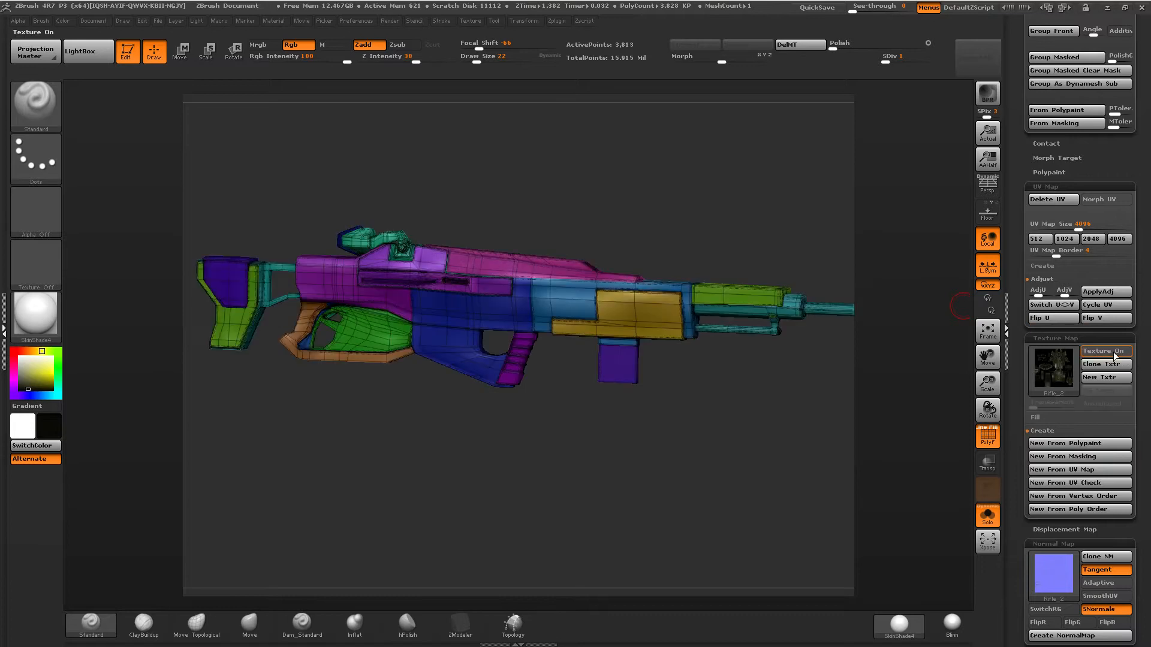
Step: Export the rifle with its flipped UVs over the existing DVXSniperRifle.OBJ file
{"action": "left_click_drag", "start_coordinate": [1019, 329], "coordinate": [1023, 456]}
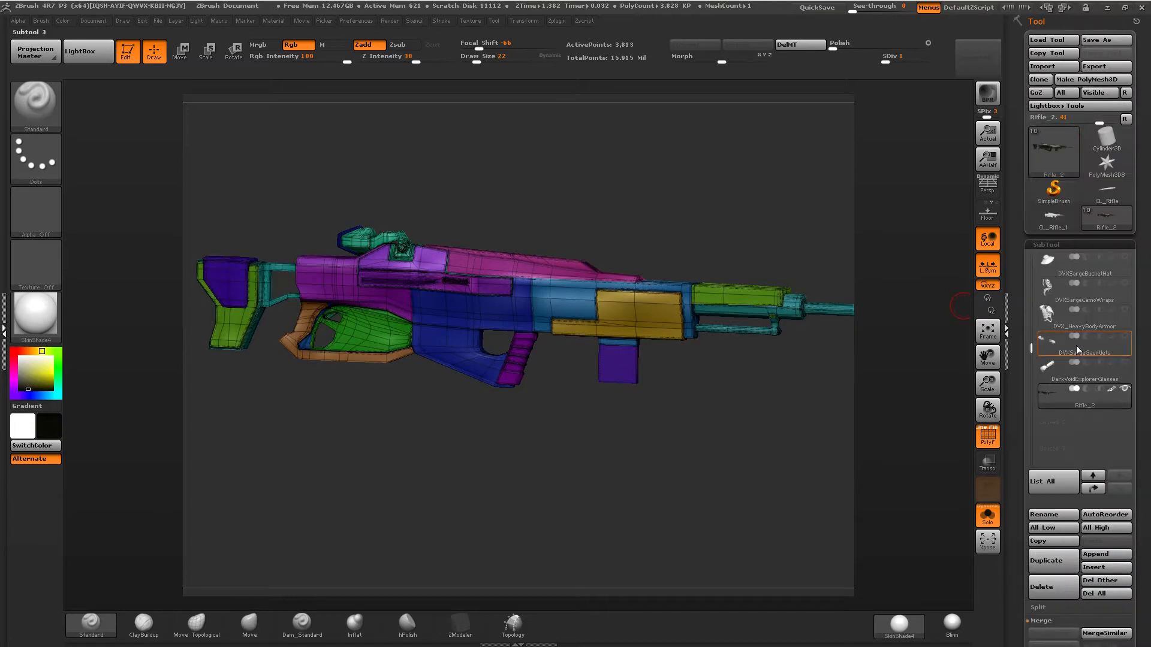
{"action": "left_click", "coordinate": [1096, 67]}
{"action": "left_click", "coordinate": [155, 145]}
{"action": "key", "text": "Return"}
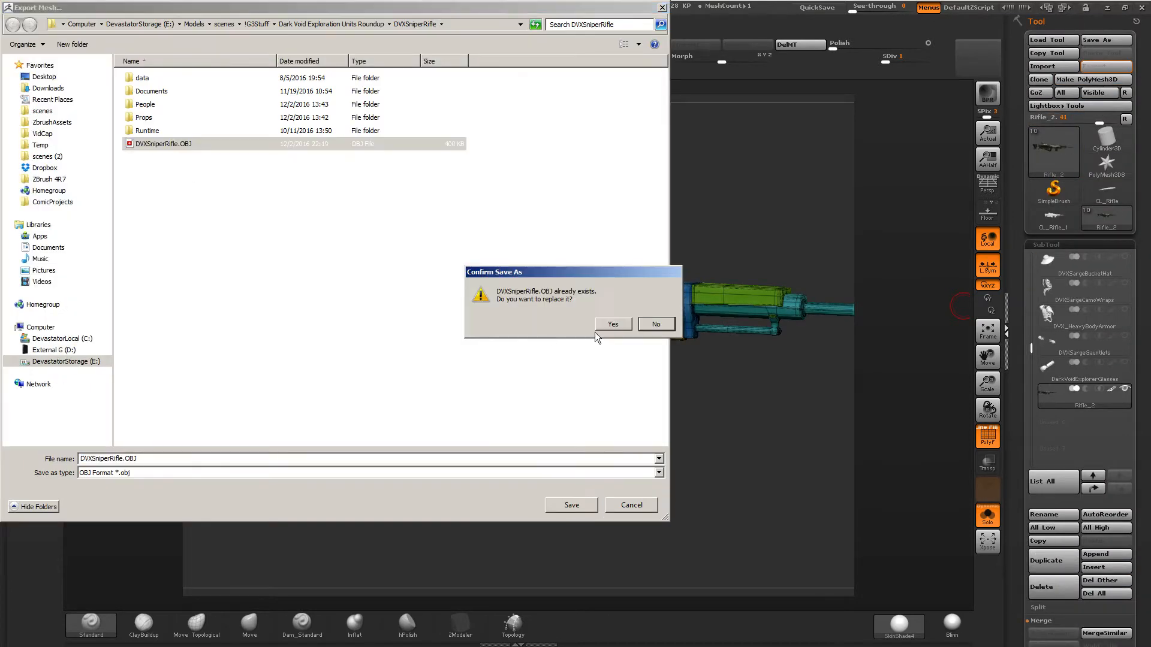
{"action": "left_click", "coordinate": [608, 324]}
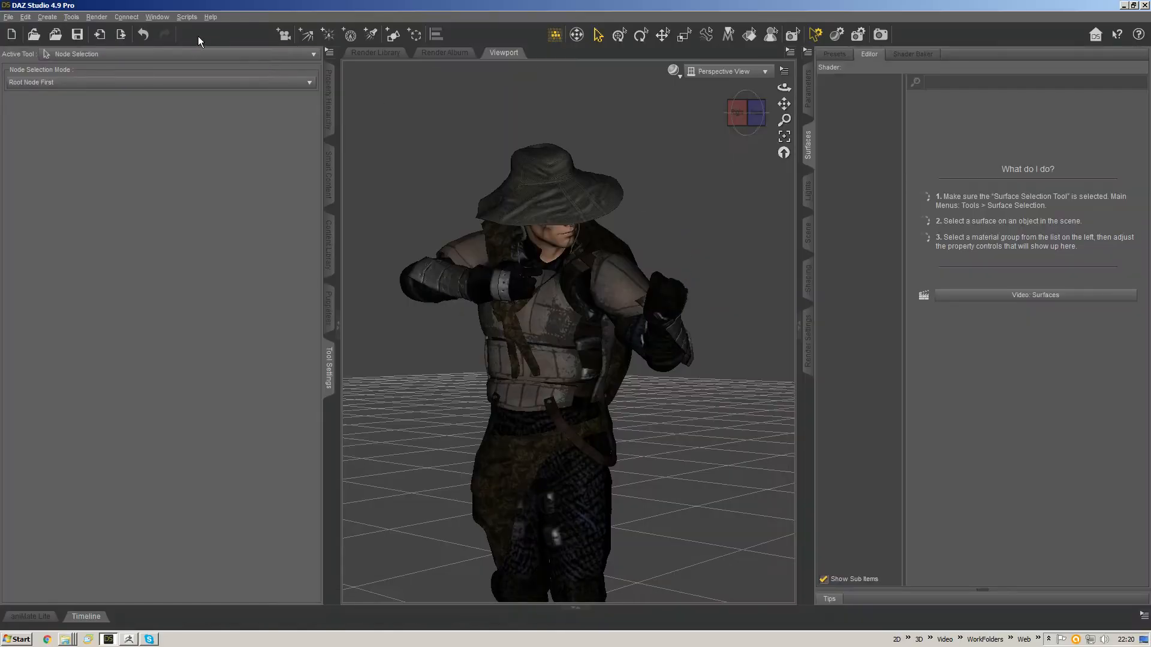
Step: Switch to DAZ Studio and import DVXSniperRifle.OBJ using the Modo (1 unit = 1m) preset
{"action": "left_click", "coordinate": [121, 35]}
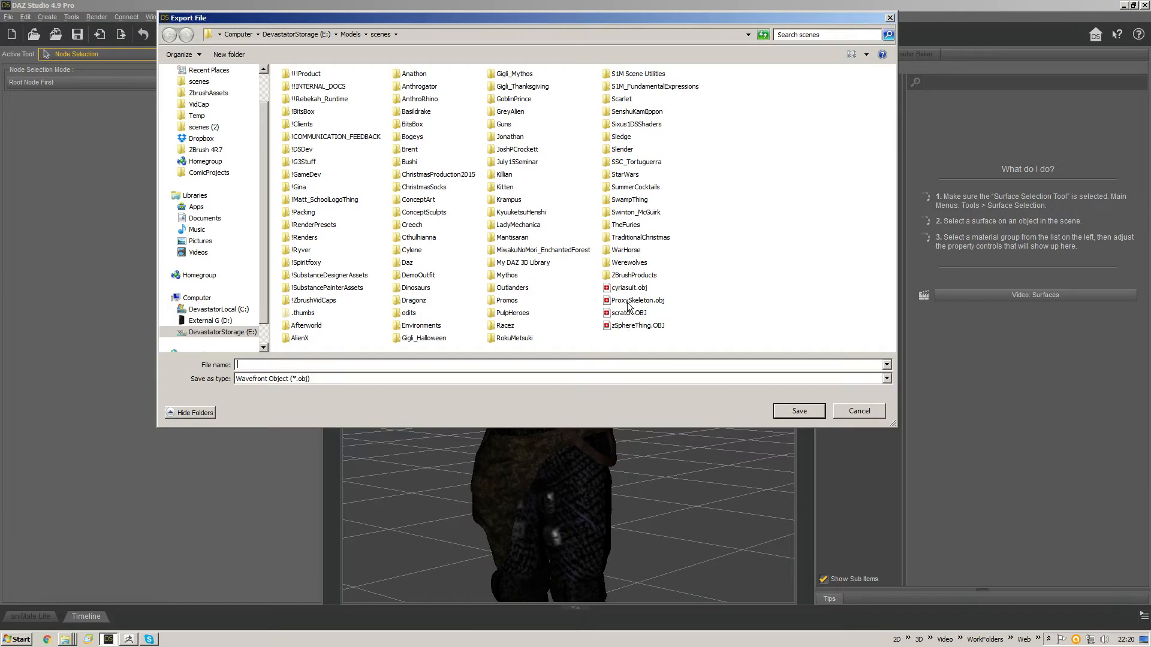
{"action": "key", "text": "Escape"}
{"action": "left_click", "coordinate": [99, 35]}
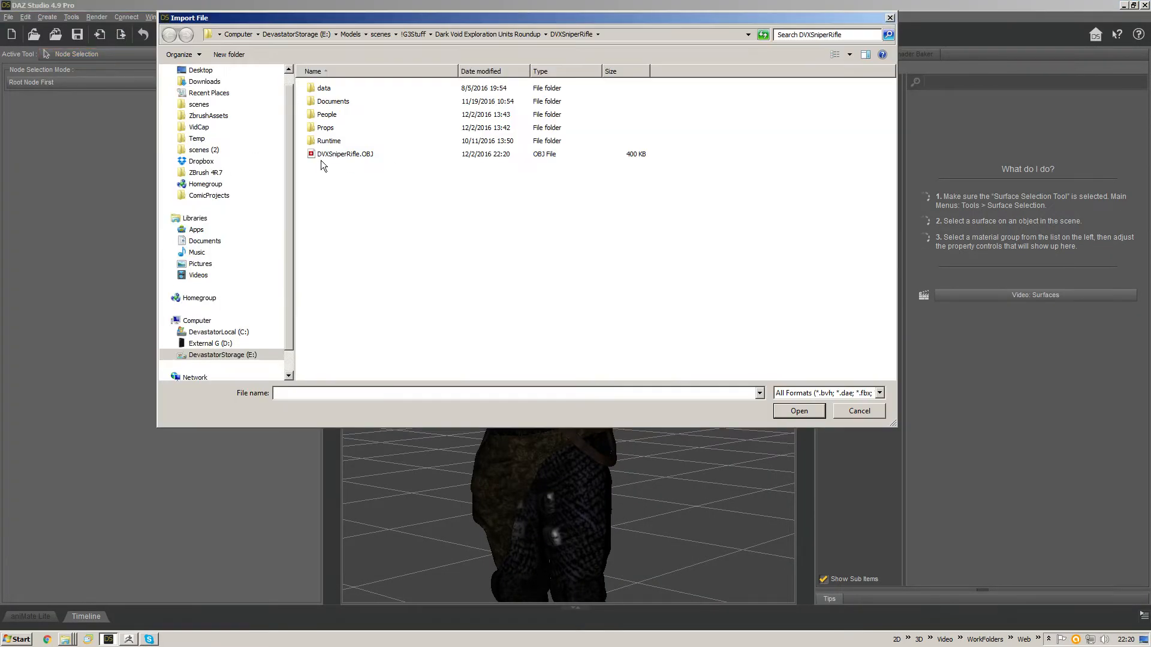
{"action": "left_click", "coordinate": [335, 154]}
{"action": "key", "text": "Return"}
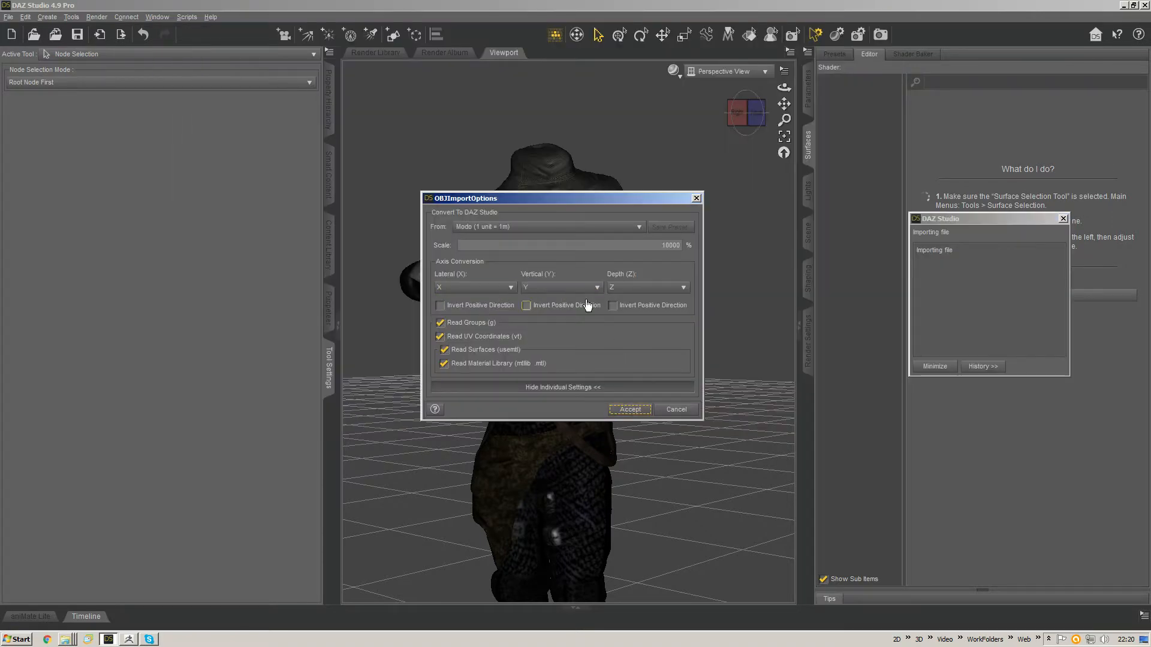
{"action": "left_click", "coordinate": [630, 410]}
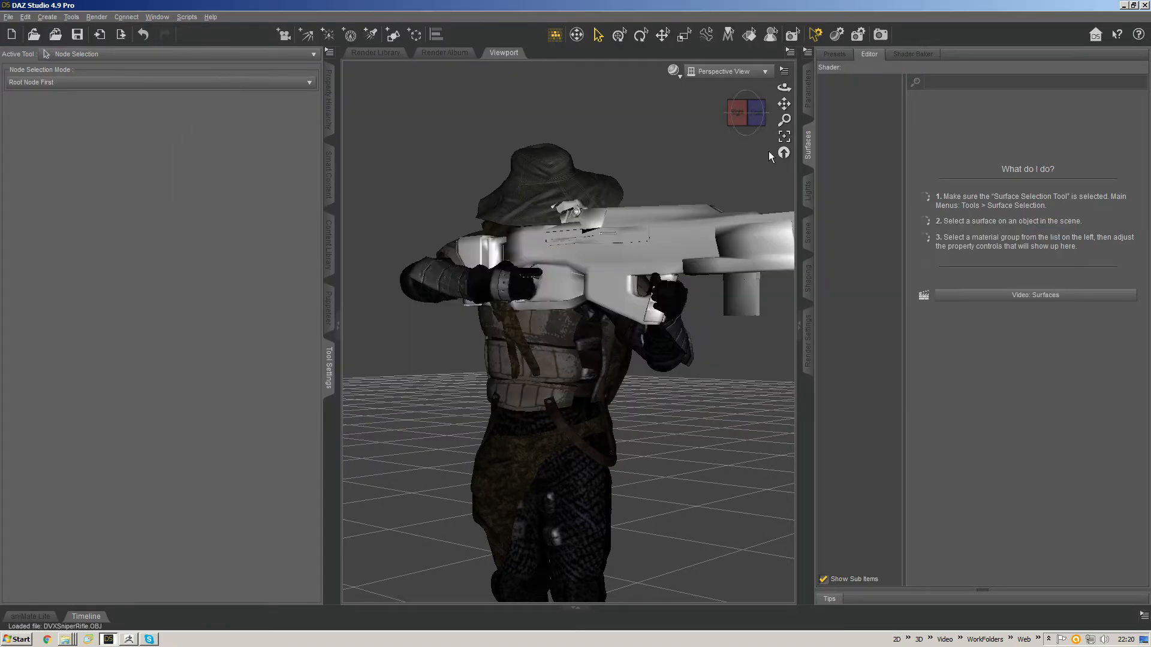
{"action": "mouse_move", "coordinate": [751, 118]}
{"action": "left_mouse_down"}
{"action": "mouse_move", "coordinate": [845, 139]}
{"action": "mouse_move", "coordinate": [764, 132]}
{"action": "mouse_move", "coordinate": [735, 157]}
{"action": "mouse_move", "coordinate": [743, 133]}
{"action": "left_mouse_up"}
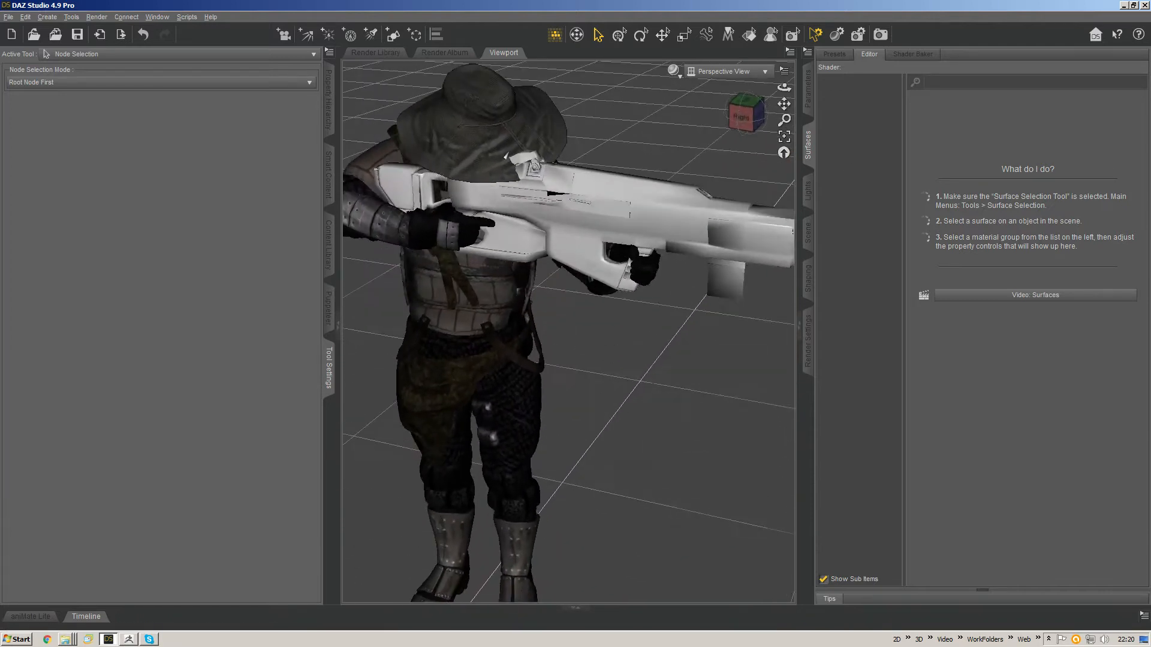
Step: Convert the imported sniper rifle to SubD geometry
{"action": "left_click", "coordinate": [666, 207]}
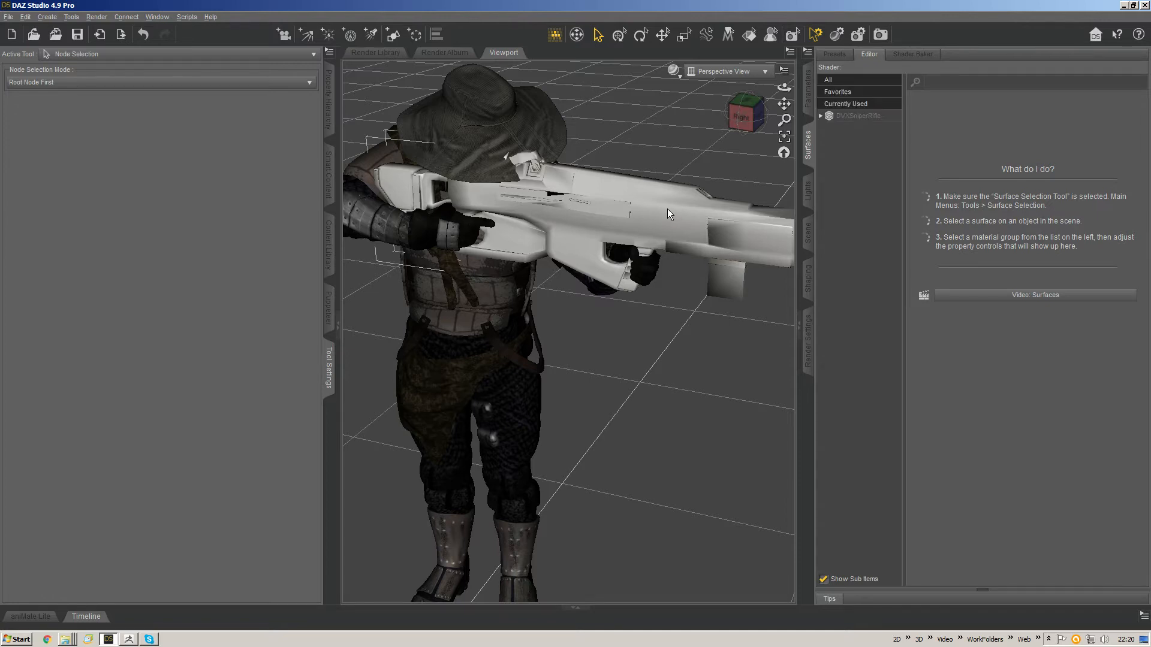
{"action": "left_click", "coordinate": [26, 17]}
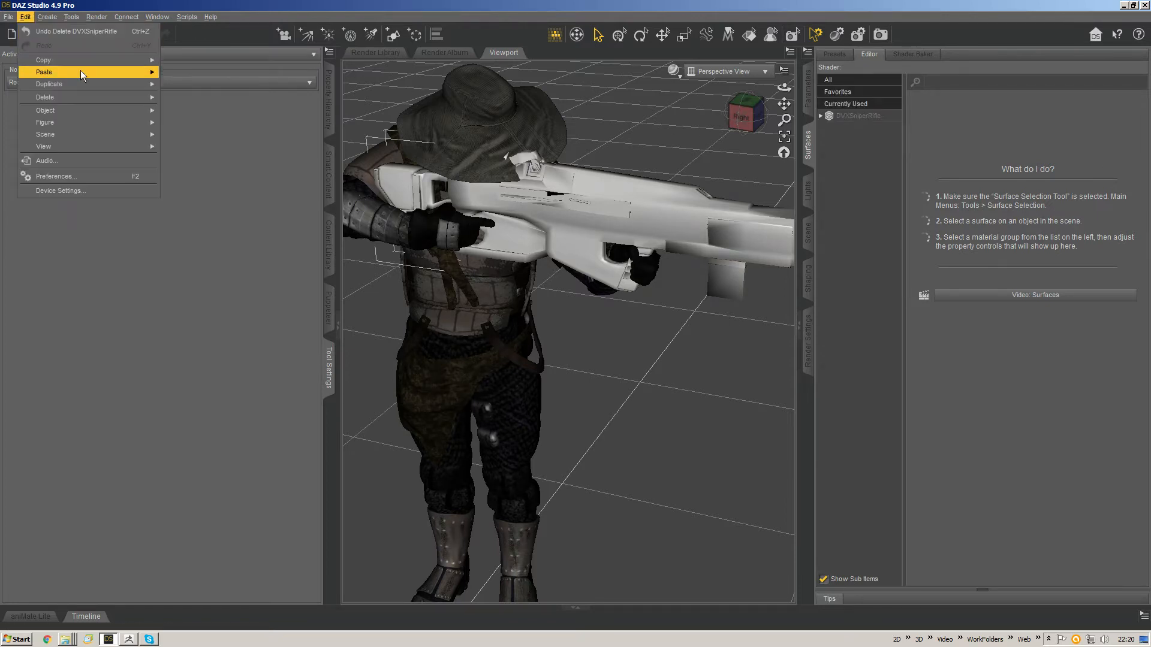
{"action": "mouse_move", "coordinate": [110, 139]}
{"action": "mouse_move", "coordinate": [112, 108]}
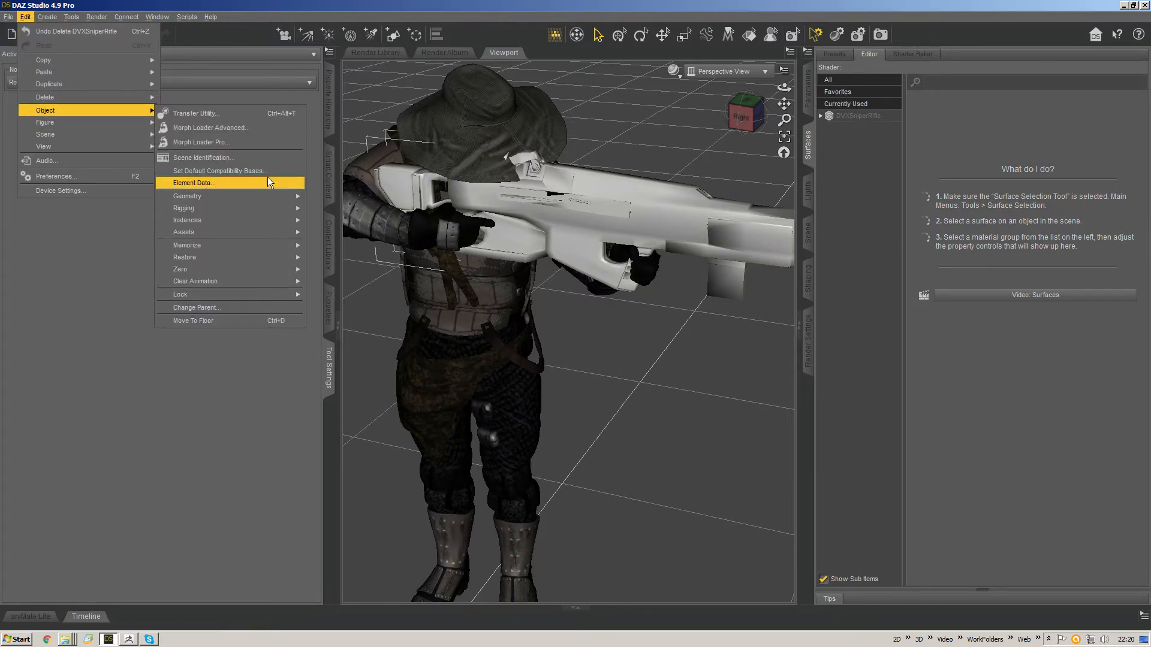
{"action": "mouse_move", "coordinate": [268, 195]}
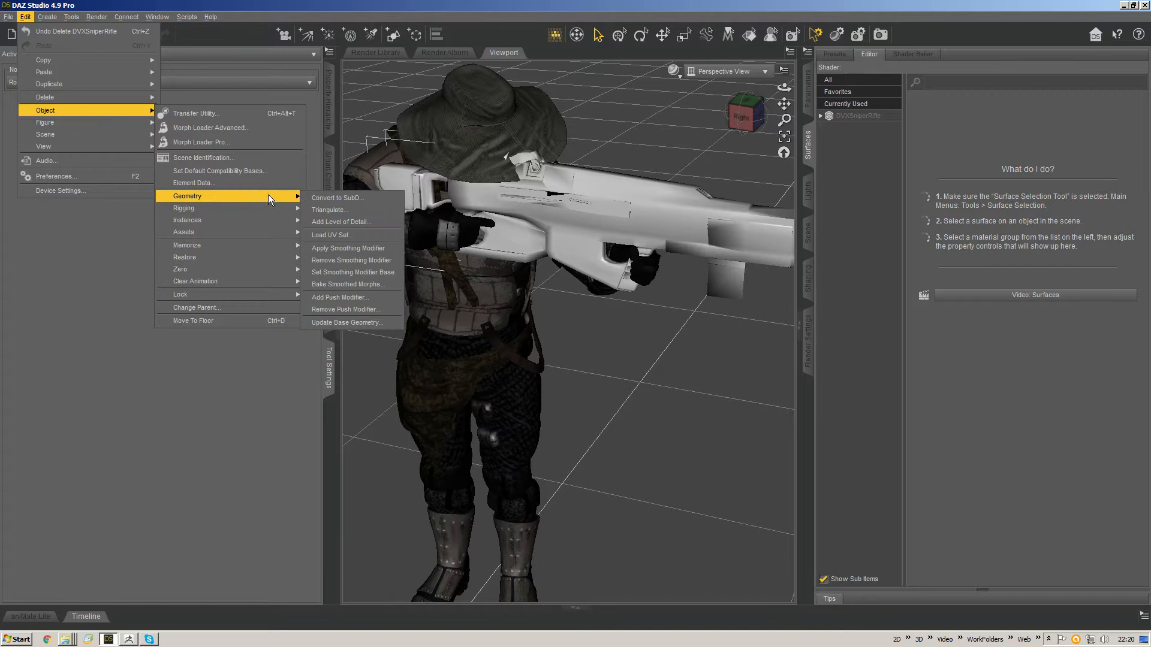
{"action": "left_click", "coordinate": [347, 200]}
{"action": "left_click", "coordinate": [736, 117]}
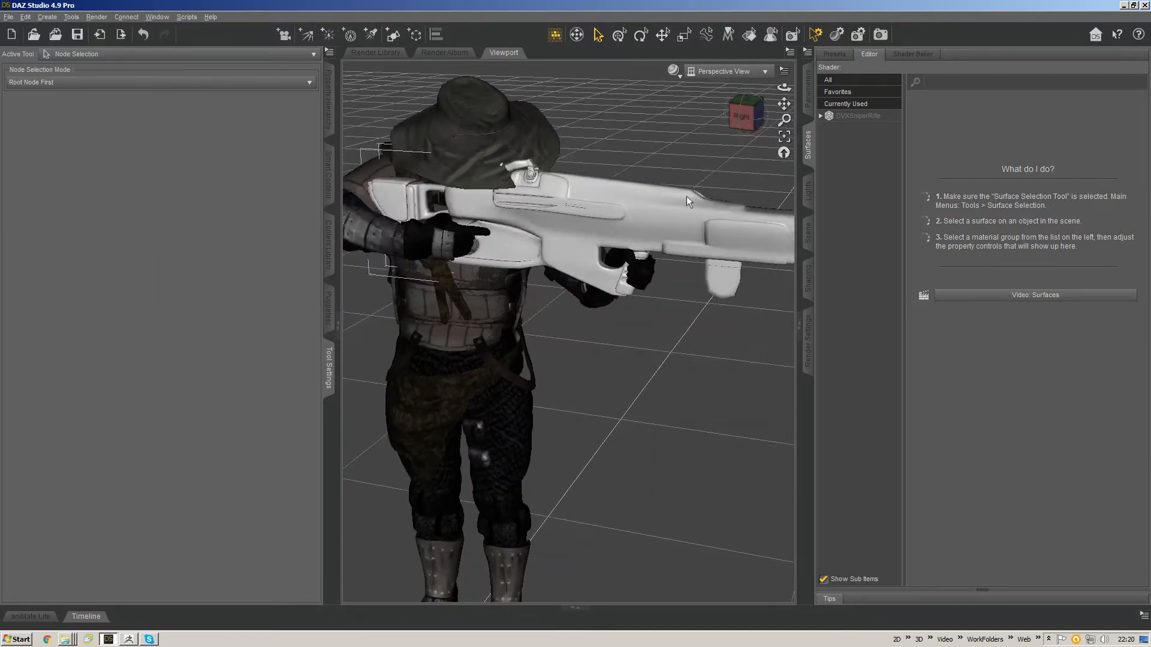
{"action": "middle_click_drag", "start_coordinate": [581, 256], "coordinate": [576, 288]}
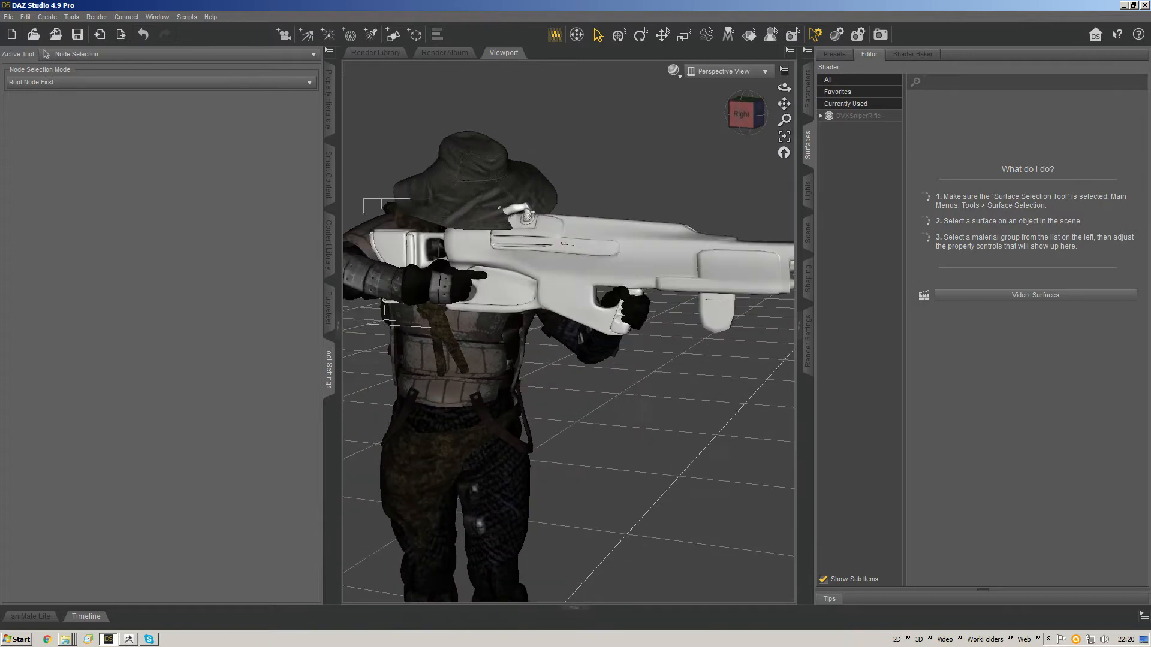
Step: Narrow the Tool Settings pane and collapse the Surfaces pane to enlarge the viewport around the soldier
{"action": "left_click", "coordinate": [339, 329]}
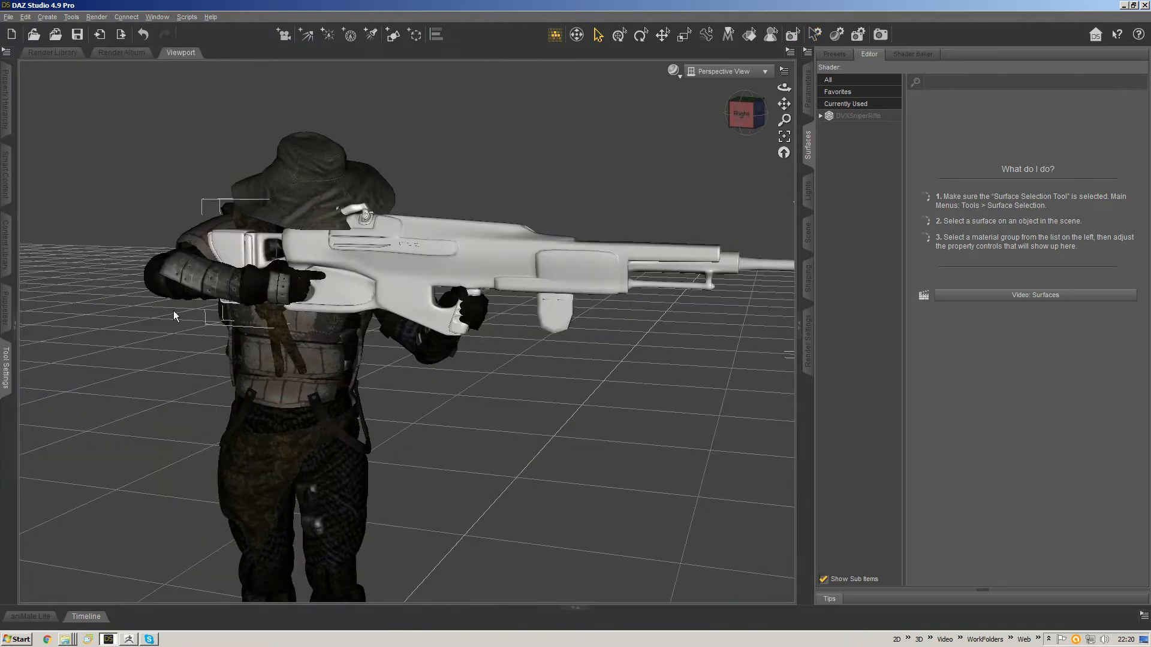
{"action": "left_click", "coordinate": [16, 324]}
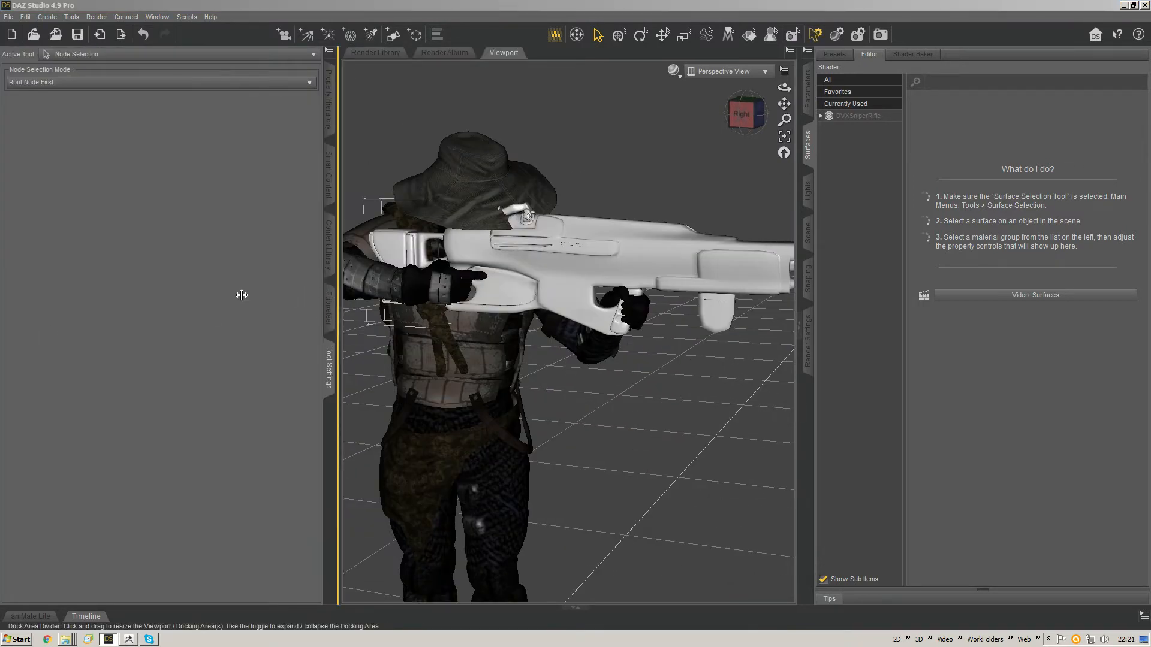
{"action": "left_click_drag", "start_coordinate": [242, 295], "coordinate": [245, 295]}
{"action": "middle_click_drag", "start_coordinate": [568, 280], "coordinate": [509, 363]}
{"action": "scroll", "coordinate": [540, 336], "scroll_direction": "up", "scroll_amount": 1}
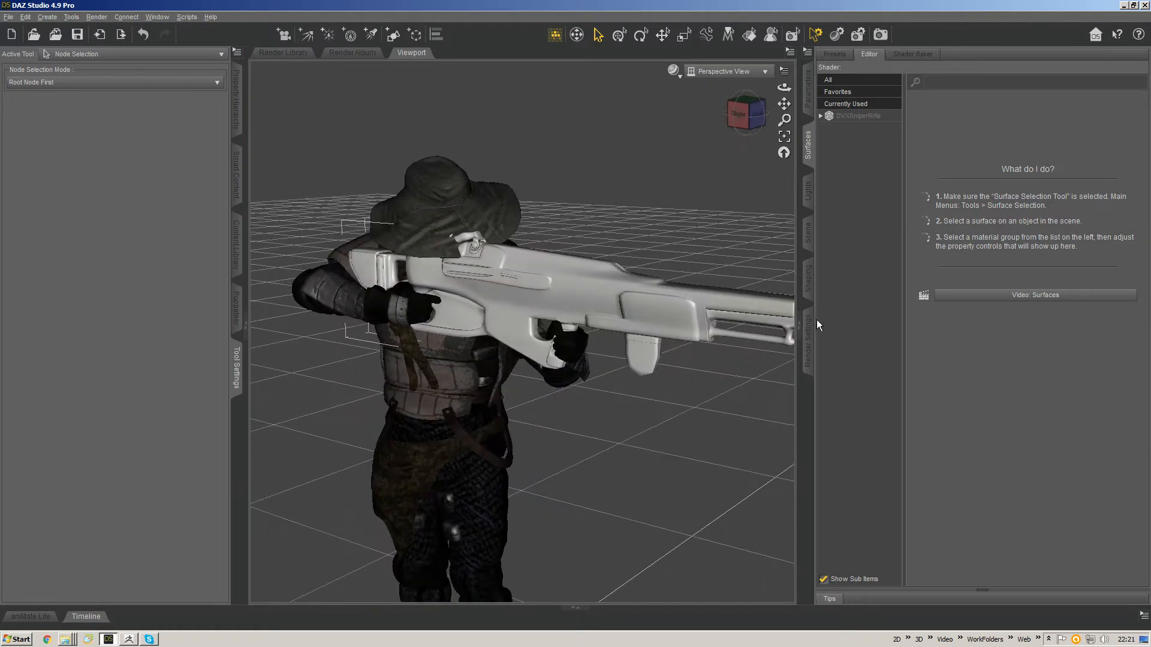
{"action": "left_click", "coordinate": [799, 328]}
{"action": "middle_click_drag", "start_coordinate": [683, 314], "coordinate": [569, 285]}
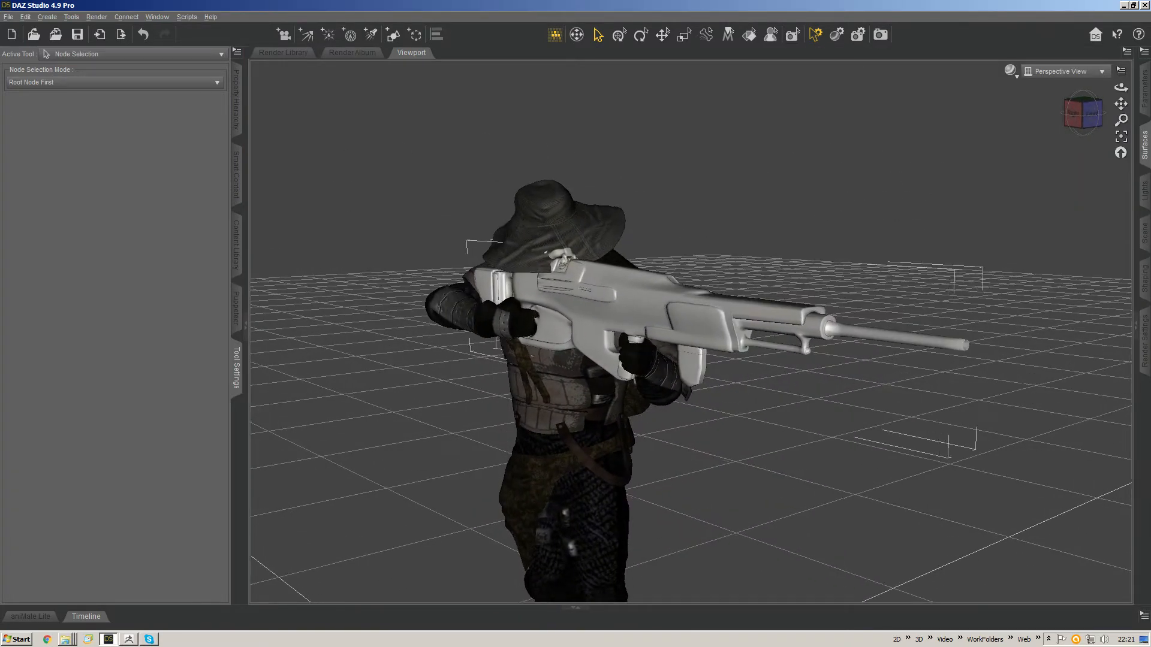
Step: Activate the Geometry Editor on the rifle and expand its face groups in a widened Tool Settings pane
{"action": "scroll", "coordinate": [660, 324], "scroll_direction": "up", "scroll_amount": 4}
{"action": "middle_click_drag", "start_coordinate": [660, 325], "coordinate": [629, 293]}
{"action": "right_click", "coordinate": [629, 293]}
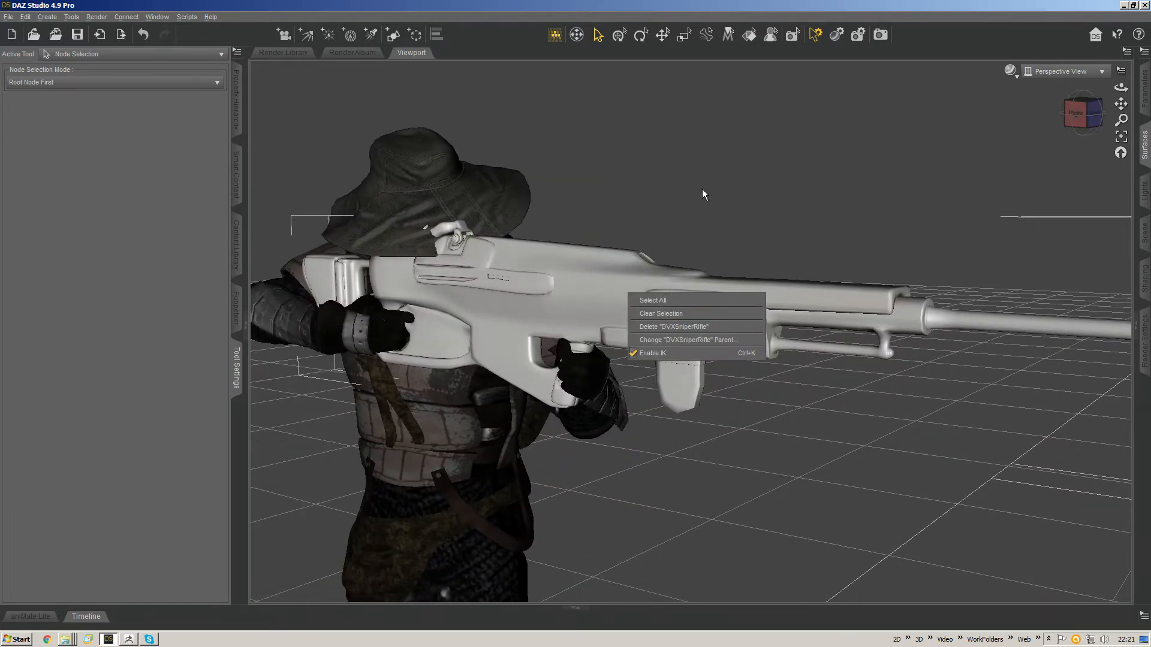
{"action": "middle_click_drag", "start_coordinate": [703, 195], "coordinate": [687, 168]}
{"action": "key", "text": "alt+shift+w"}
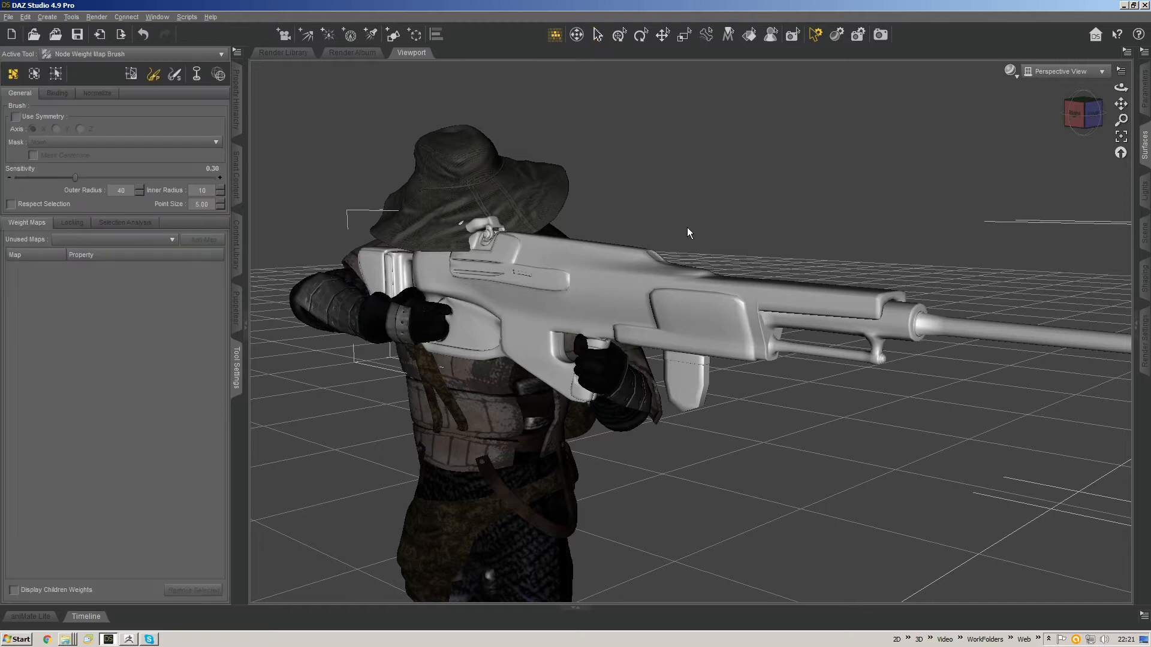
{"action": "key", "text": "alt+shift+g"}
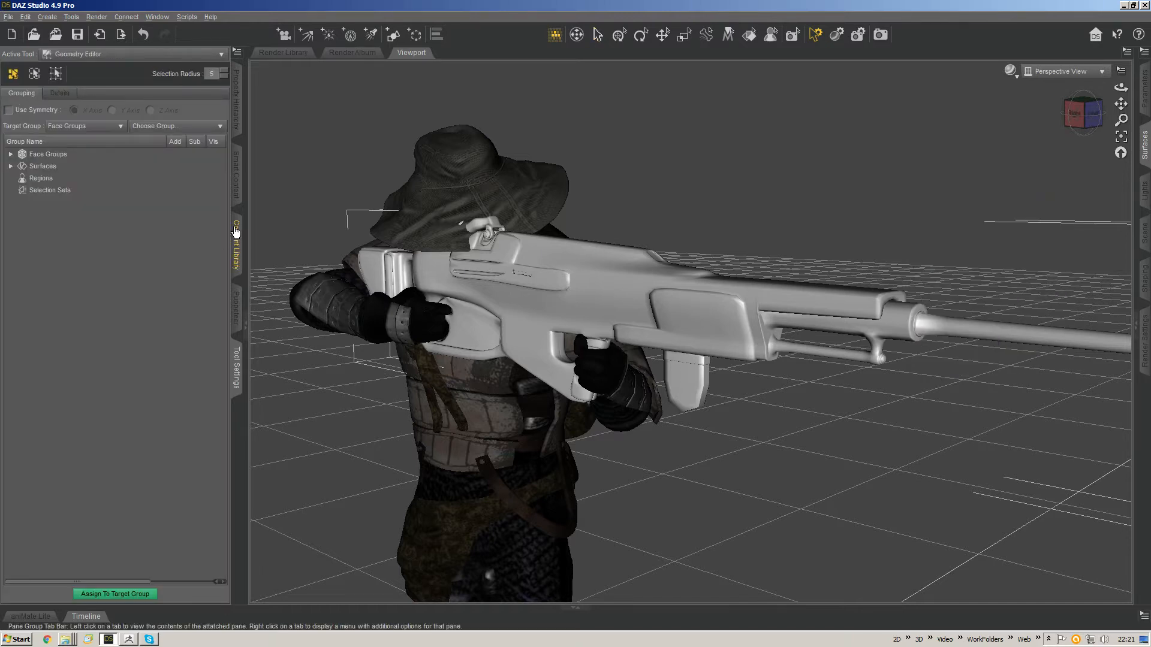
{"action": "left_click_drag", "start_coordinate": [245, 208], "coordinate": [321, 201]}
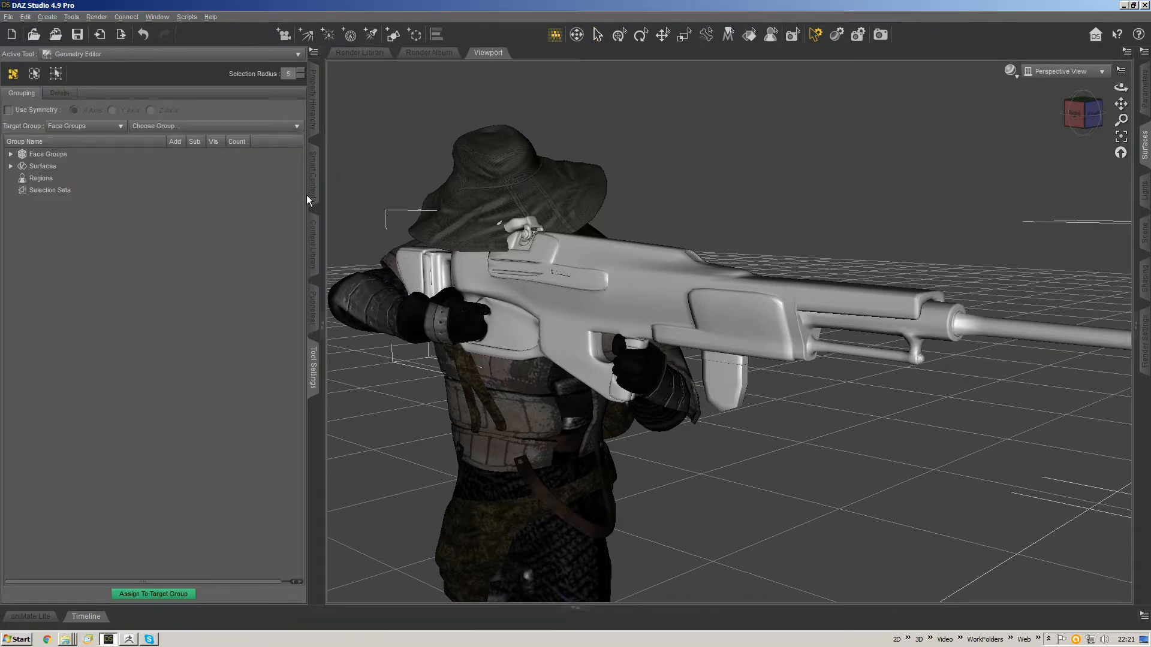
{"action": "left_click", "coordinate": [10, 154]}
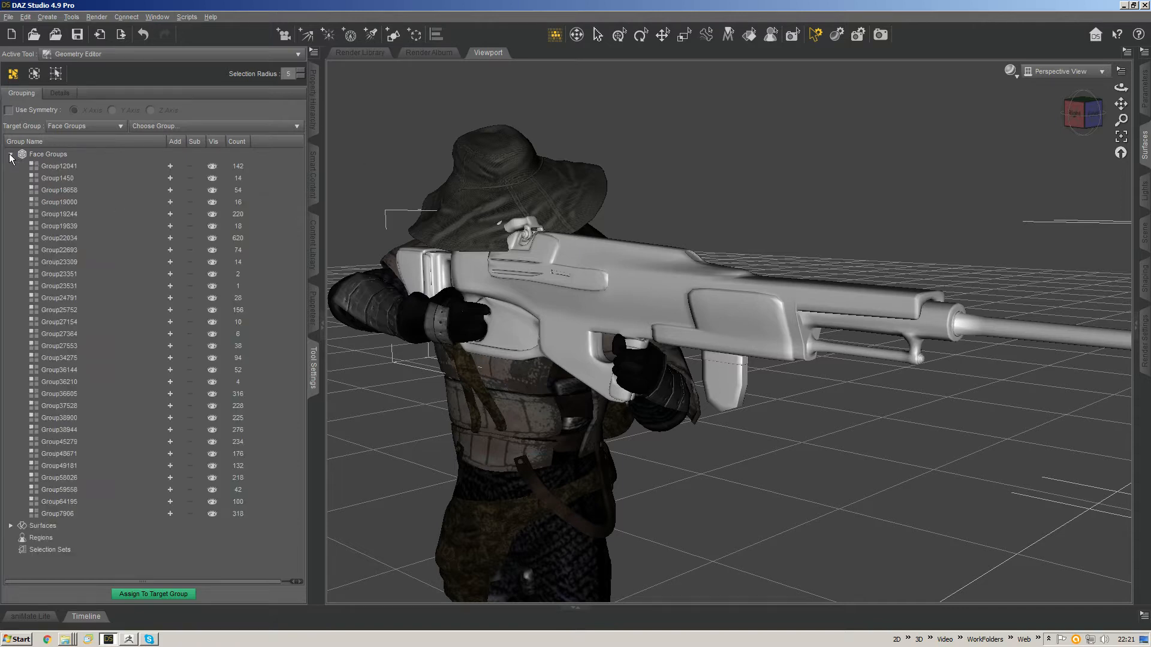
Step: Step through the rifle's face groups one by one to examine which part of the mesh each covers
{"action": "left_click", "coordinate": [57, 168]}
{"action": "key", "text": "Down"}
{"action": "key", "text": "Down"}
{"action": "key", "text": "Down"}
{"action": "key", "text": "Down"}
{"action": "key", "text": "Down"}
{"action": "key", "text": "Down"}
{"action": "key", "text": "Down"}
{"action": "key", "text": "Down"}
{"action": "key", "text": "Down"}
{"action": "key", "text": "Down"}
{"action": "key", "text": "Down"}
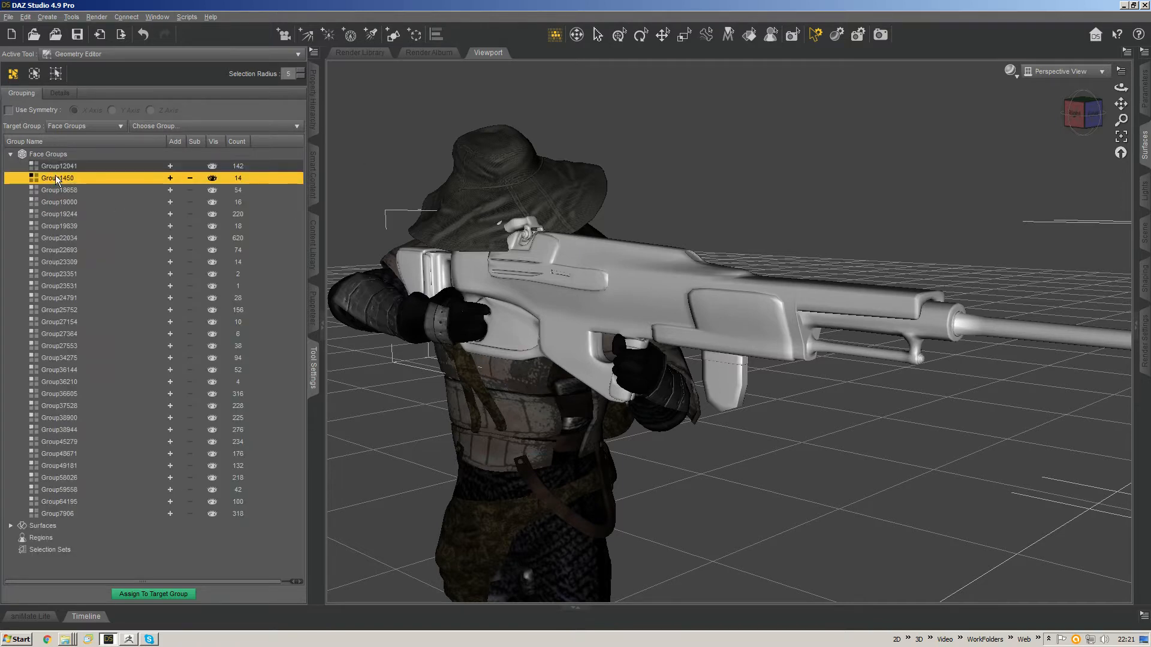
{"action": "key", "text": "Down"}
{"action": "key", "text": "Up"}
{"action": "key", "text": "Up"}
{"action": "key", "text": "Up"}
{"action": "key", "text": "Up"}
{"action": "key", "text": "Up"}
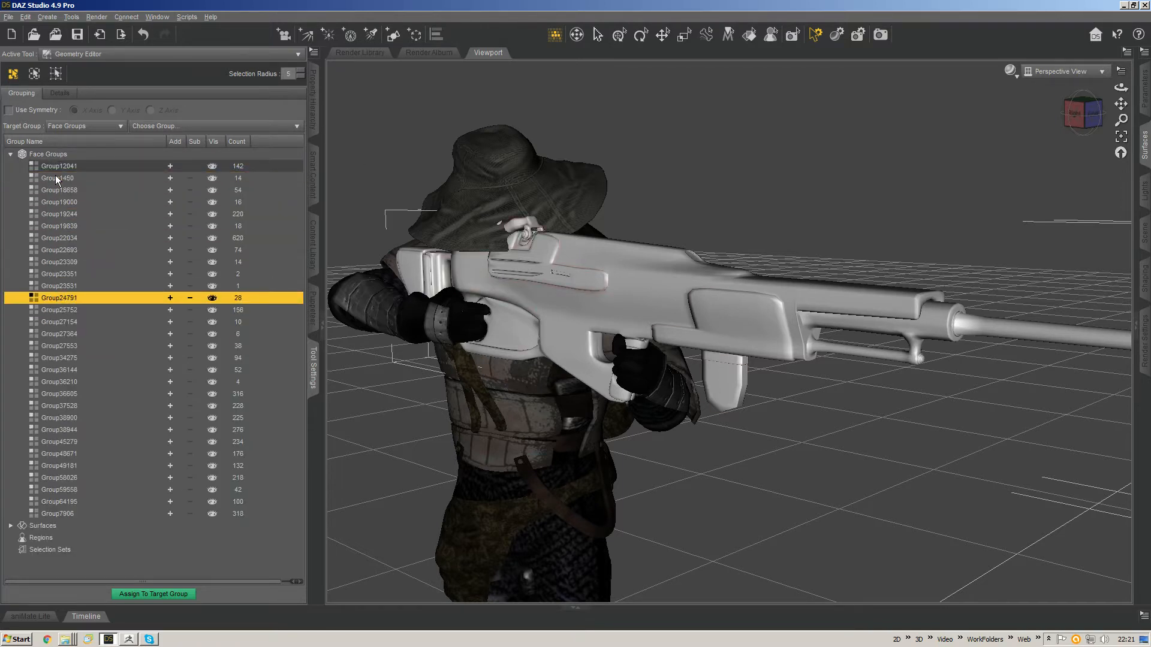
{"action": "key", "text": "Down"}
{"action": "key", "text": "Down"}
{"action": "key", "text": "Down"}
{"action": "key", "text": "Down"}
{"action": "key", "text": "Down"}
{"action": "key", "text": "Down"}
{"action": "key", "text": "Down"}
{"action": "key", "text": "Down"}
{"action": "key", "text": "Down"}
{"action": "key", "text": "Down"}
{"action": "key", "text": "Down"}
{"action": "key", "text": "Down"}
{"action": "key", "text": "Down"}
{"action": "key", "text": "Down"}
{"action": "key", "text": "Down"}
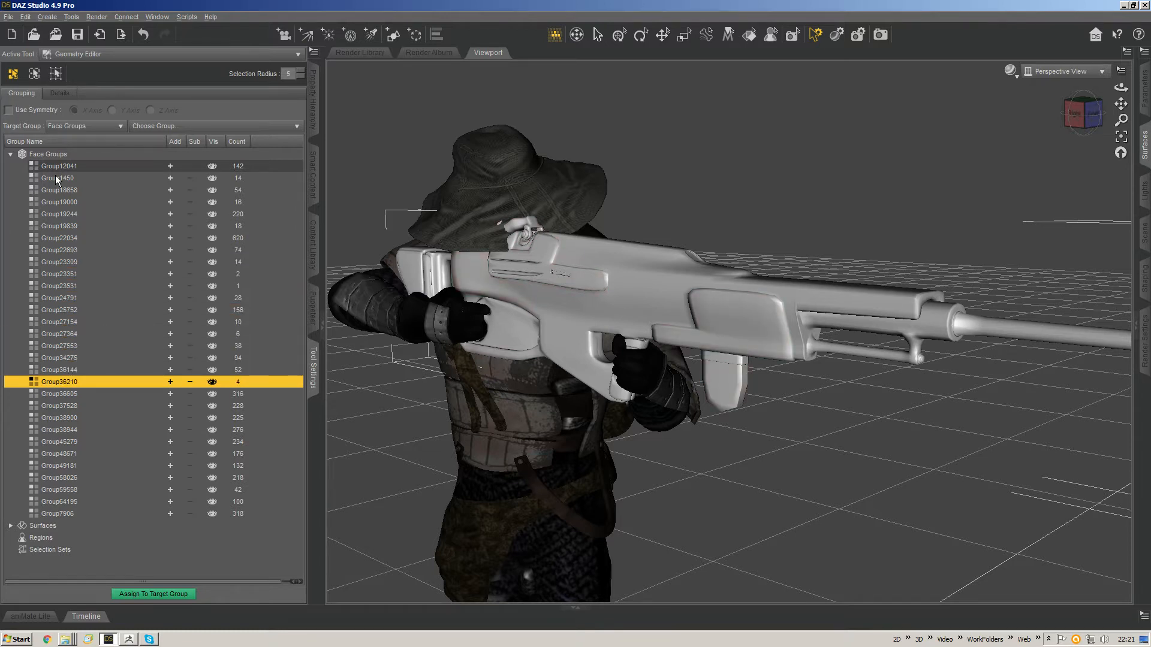
{"action": "key", "text": "Down"}
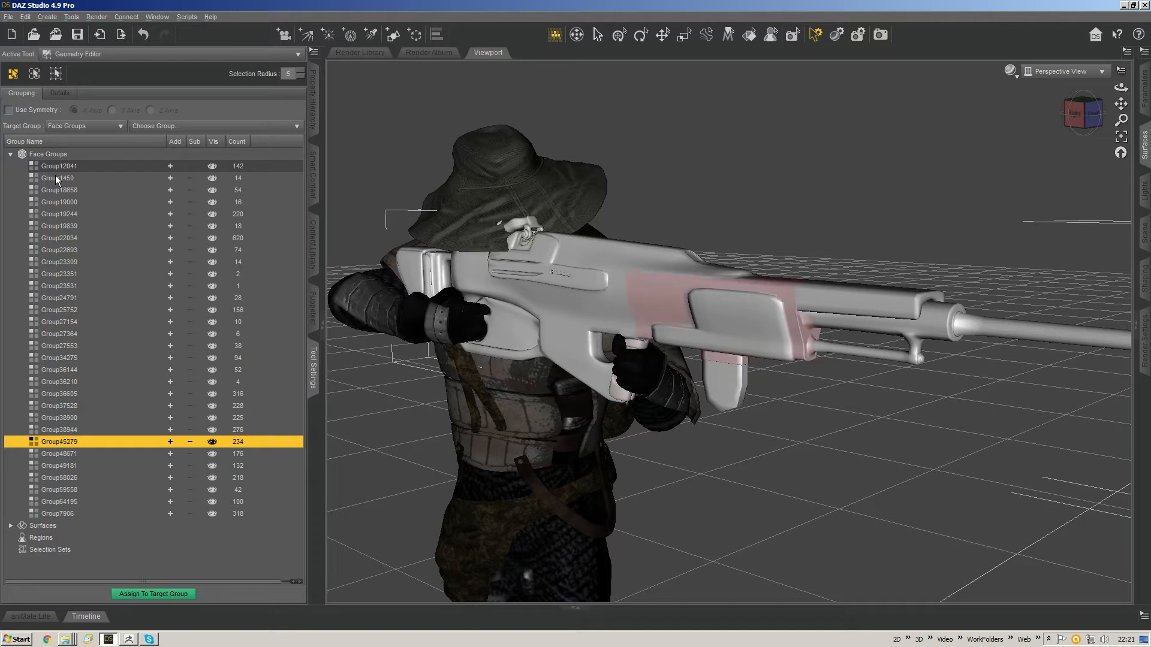
{"action": "key", "text": "Up"}
{"action": "key", "text": "Up"}
{"action": "key", "text": "Up"}
{"action": "key", "text": "Up"}
{"action": "key", "text": "Up"}
{"action": "key", "text": "Up"}
{"action": "key", "text": "Up"}
{"action": "key", "text": "Up"}
{"action": "key", "text": "Up"}
{"action": "key", "text": "Up"}
{"action": "key", "text": "Up"}
{"action": "key", "text": "Up"}
{"action": "key", "text": "Up"}
{"action": "key", "text": "Up"}
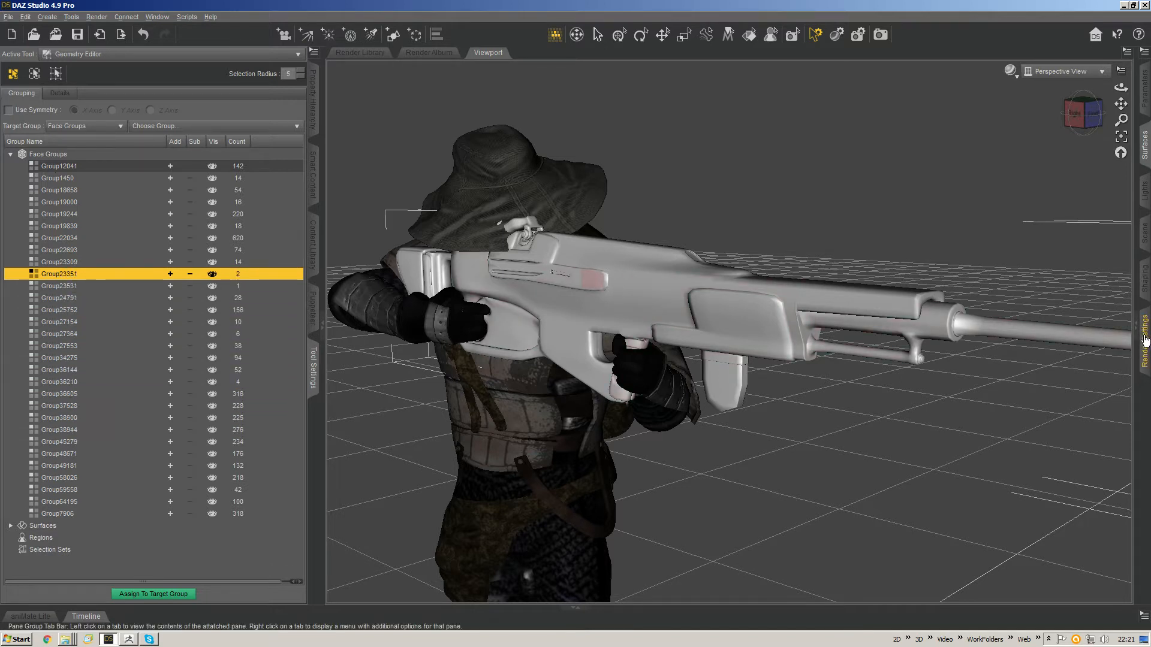
Step: Try the Bilinear subdivision algorithm in the rifle's mesh resolution parameters and restore Catmark
{"action": "left_click", "coordinate": [1145, 90]}
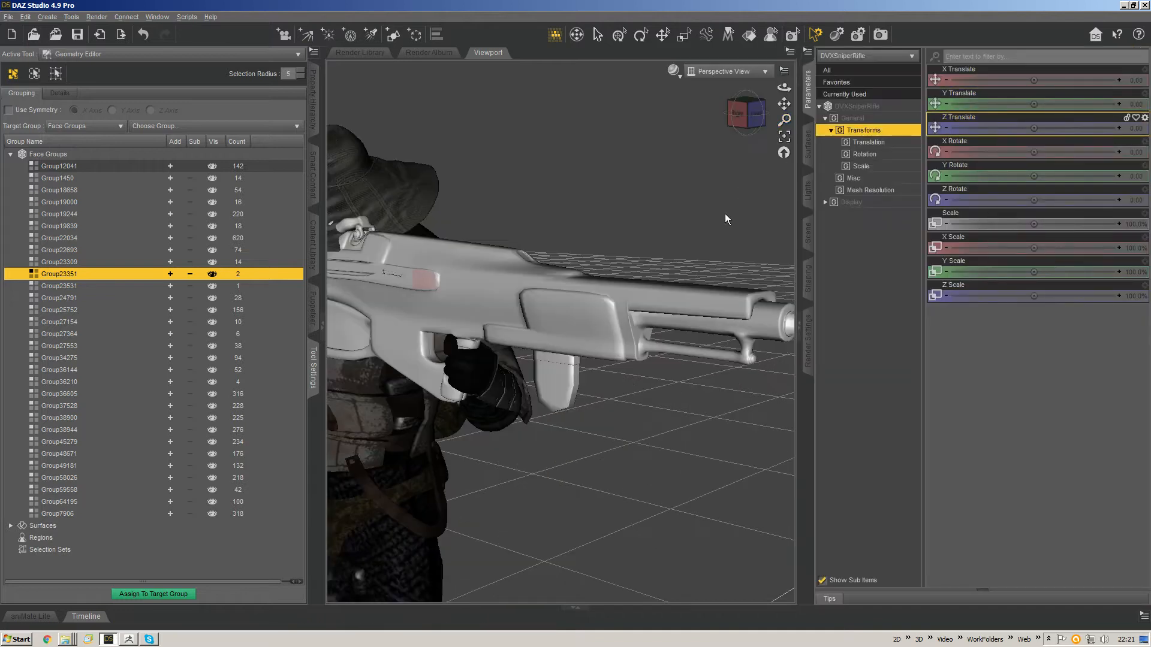
{"action": "left_click", "coordinate": [871, 190]}
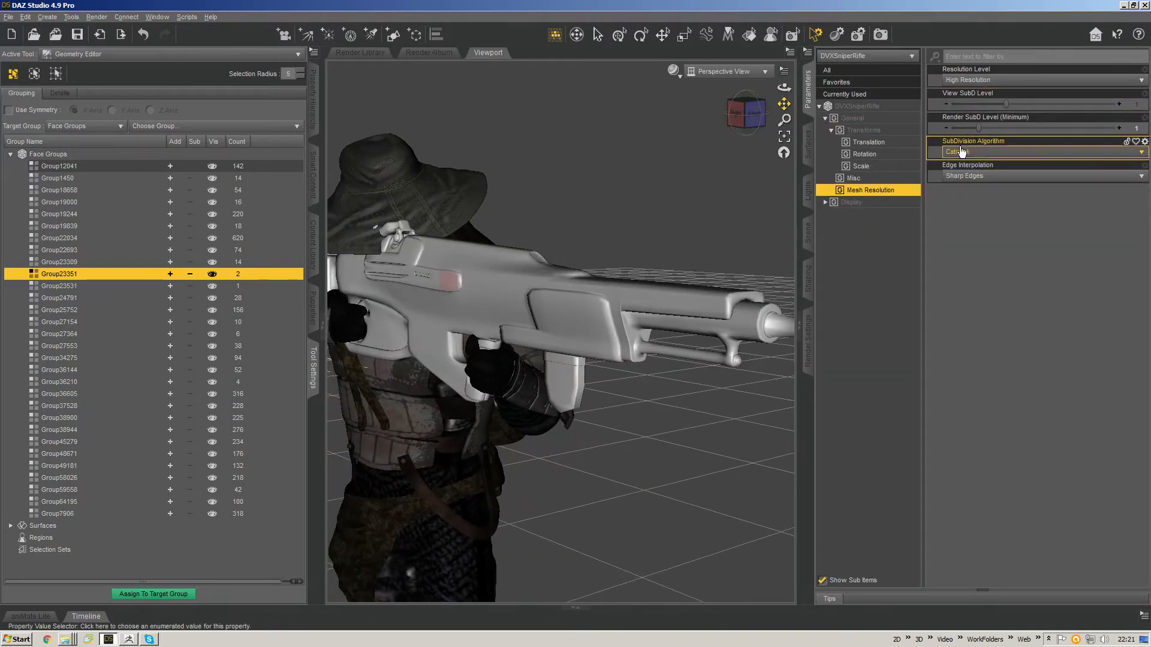
{"action": "left_click", "coordinate": [974, 152]}
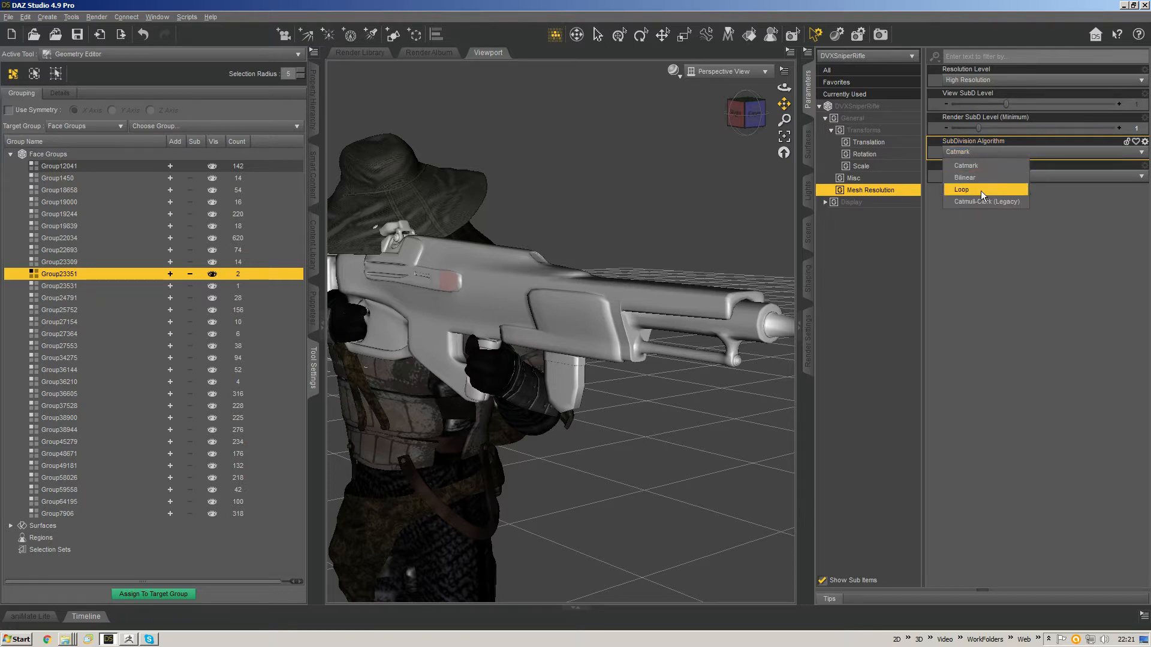
{"action": "left_click", "coordinate": [980, 147]}
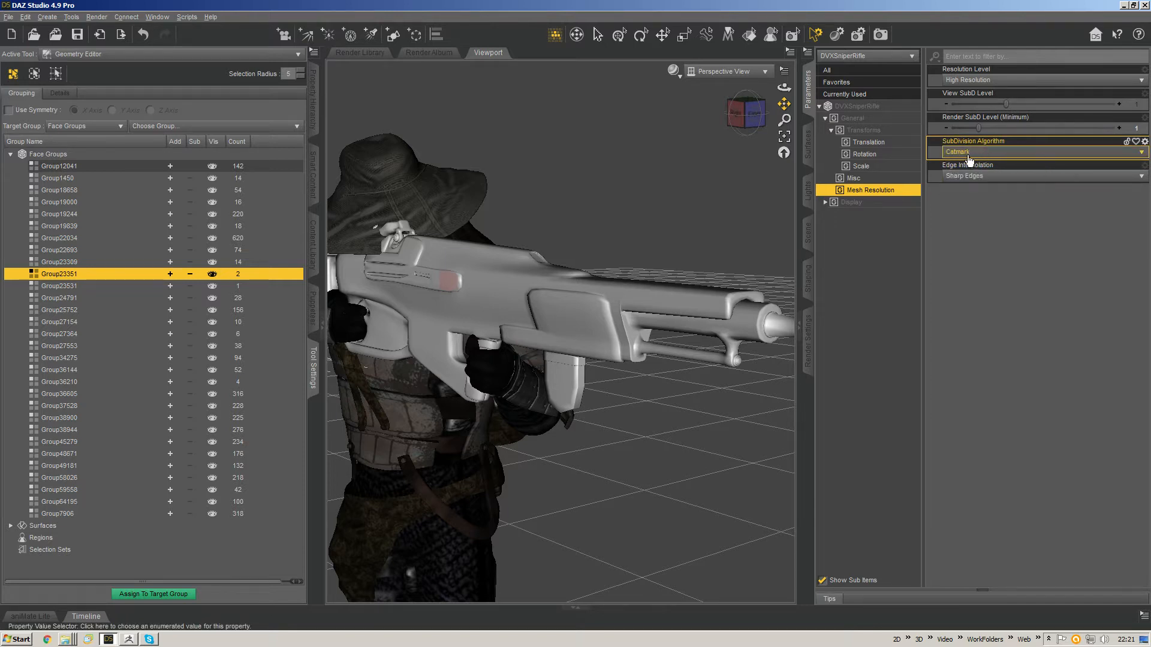
{"action": "left_click", "coordinate": [969, 158]}
{"action": "left_click", "coordinate": [989, 172]}
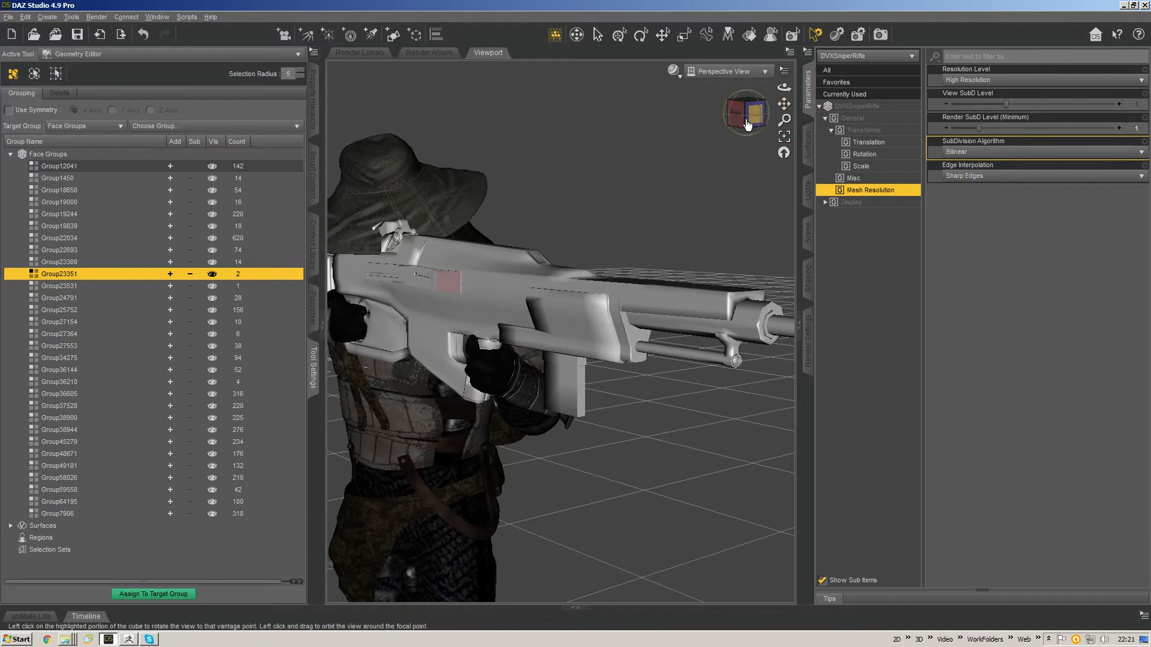
{"action": "mouse_move", "coordinate": [747, 124]}
{"action": "left_mouse_down"}
{"action": "mouse_move", "coordinate": [801, 106]}
{"action": "mouse_move", "coordinate": [746, 112]}
{"action": "left_mouse_up"}
{"action": "left_click", "coordinate": [981, 152]}
{"action": "left_click", "coordinate": [986, 163]}
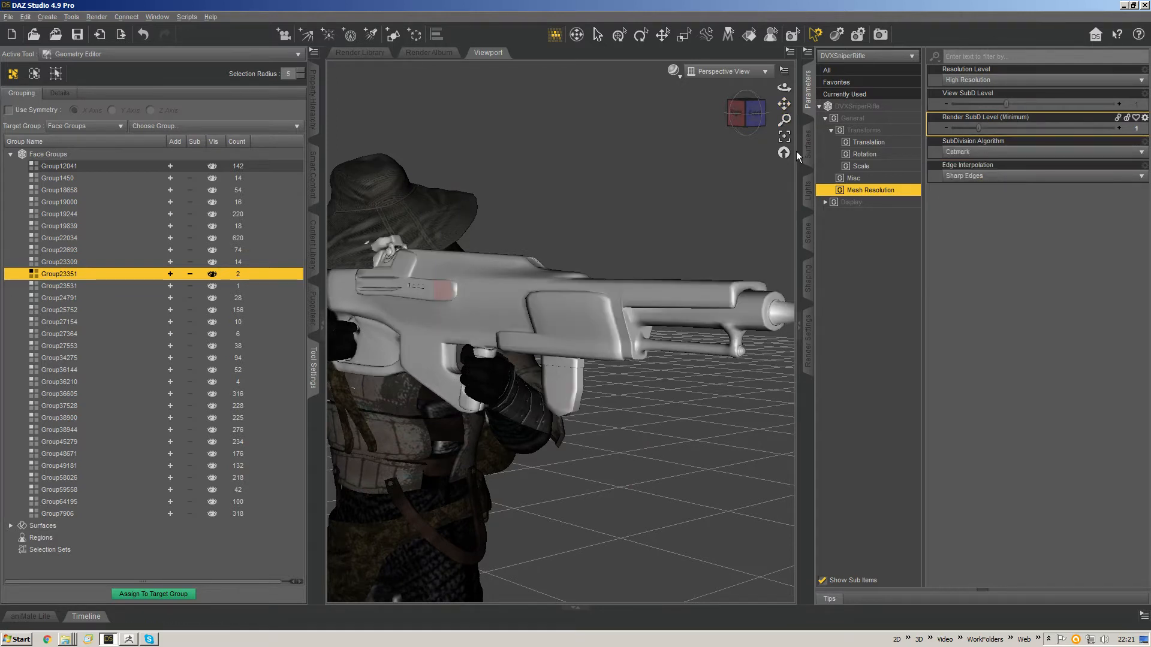
Step: Collapse the Parameters pane to enlarge the viewport around the rifle's fore-end
{"action": "left_click", "coordinate": [799, 326]}
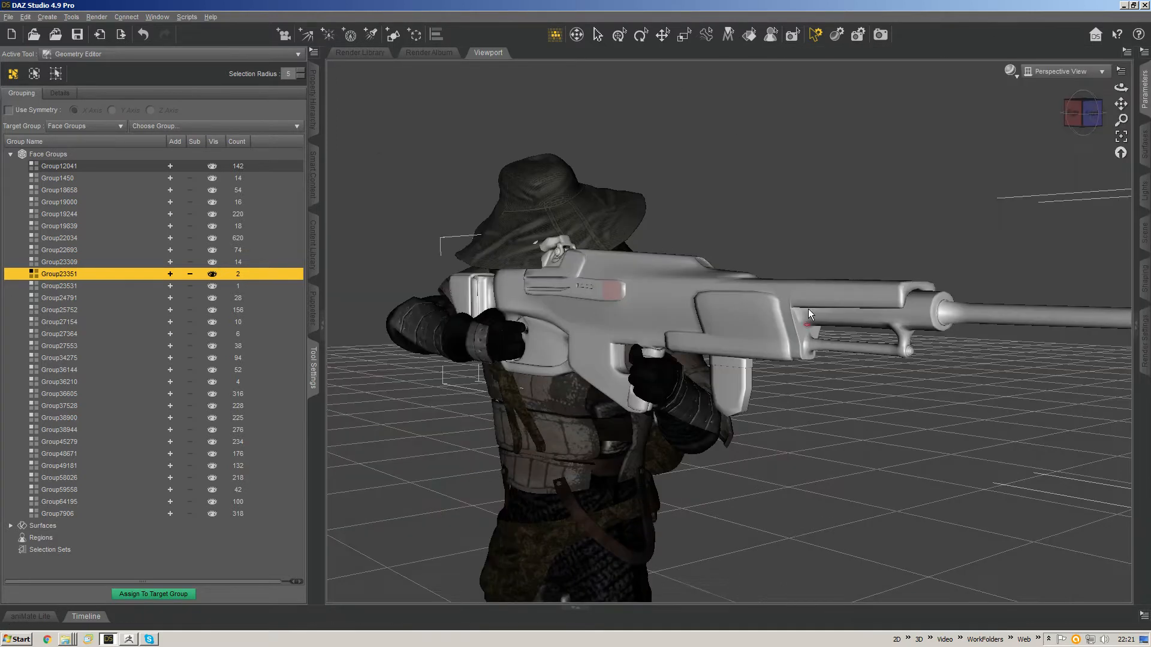
{"action": "middle_click_drag", "start_coordinate": [731, 302], "coordinate": [616, 301]}
{"action": "scroll", "coordinate": [739, 411], "scroll_direction": "up", "scroll_amount": 4}
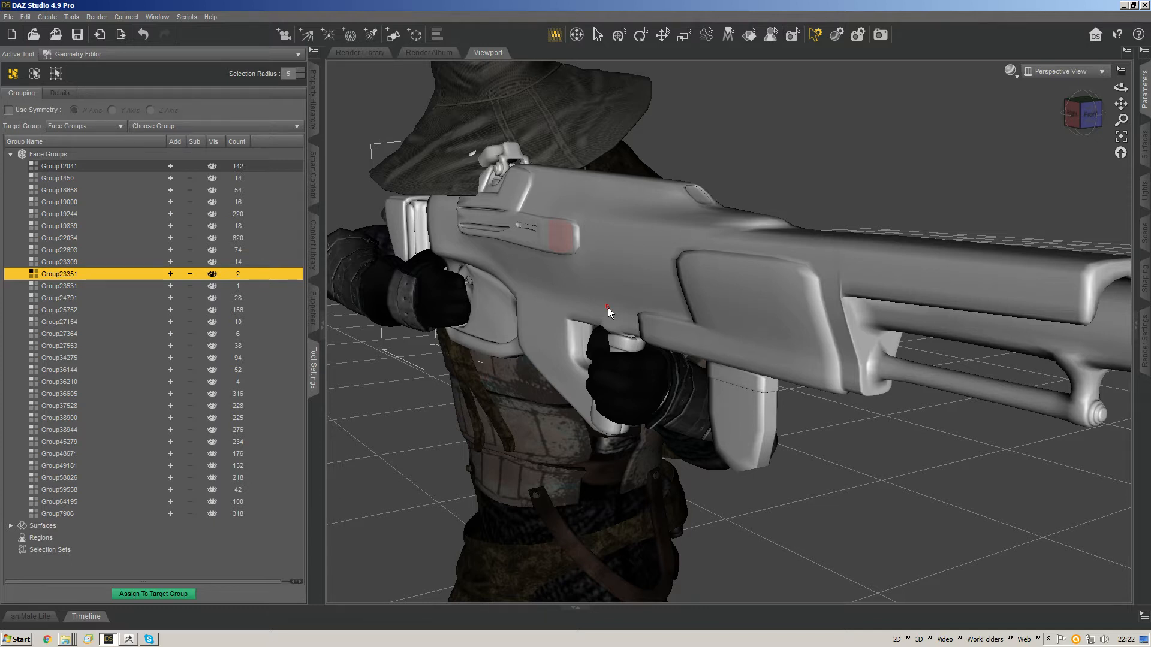
{"action": "middle_click_drag", "start_coordinate": [555, 232], "coordinate": [689, 240]}
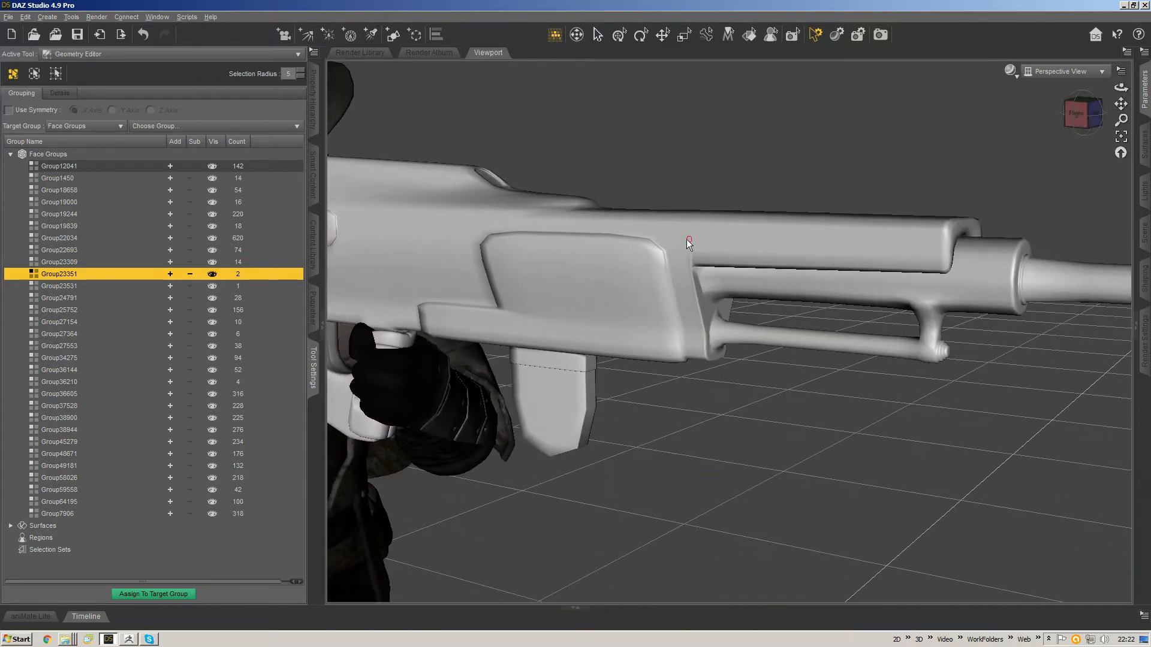
Step: Find face group Group45279 around the rifle's fore-end and add its faces to the selection
{"action": "key", "text": "Down"}
{"action": "key", "text": "Down"}
{"action": "key", "text": "Down"}
{"action": "key", "text": "Down"}
{"action": "key", "text": "Down"}
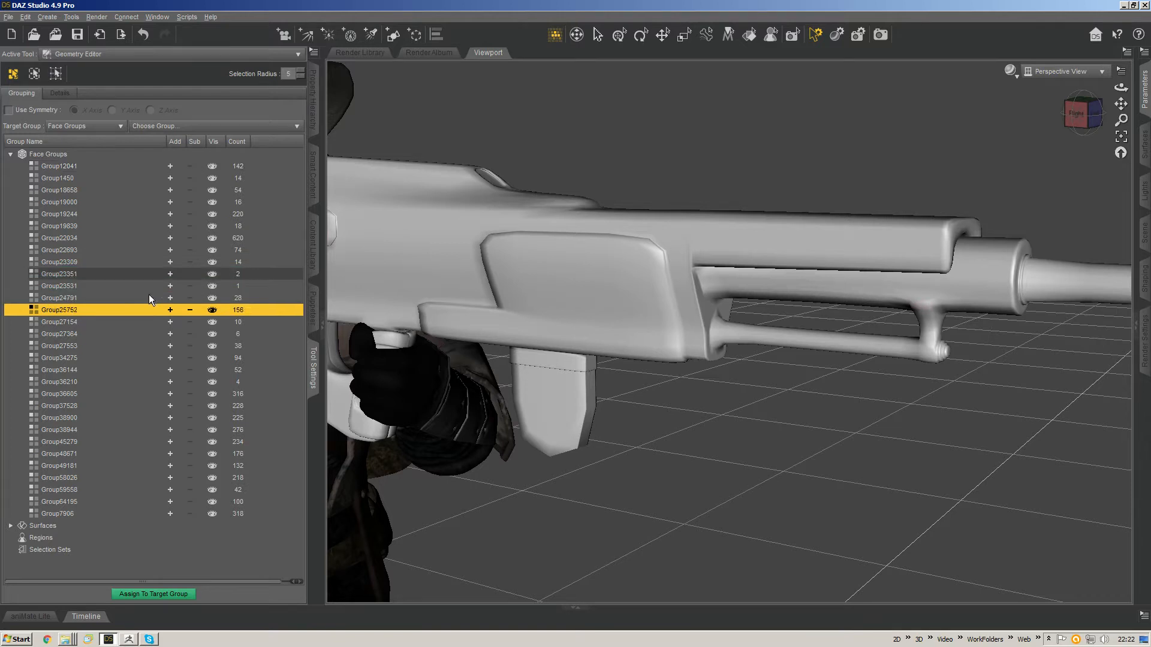
{"action": "key", "text": "Down"}
{"action": "key", "text": "Down"}
{"action": "key", "text": "Down"}
{"action": "key", "text": "Down"}
{"action": "key", "text": "Down"}
{"action": "key", "text": "Down"}
{"action": "key", "text": "Down"}
{"action": "key", "text": "Down"}
{"action": "key", "text": "Down"}
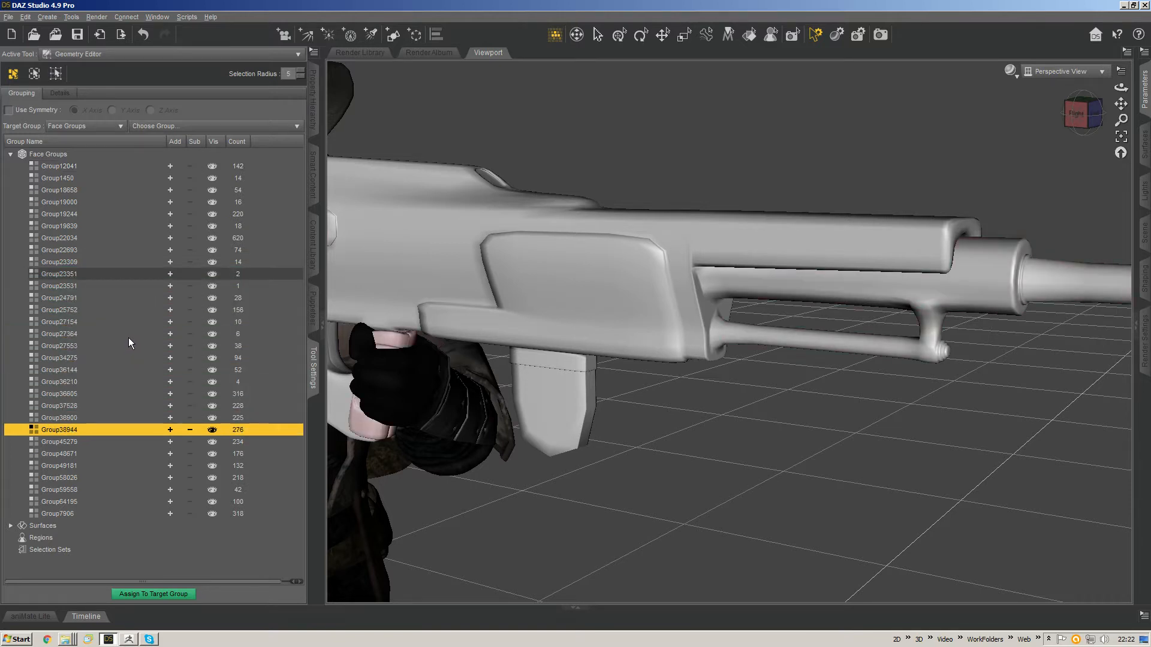
{"action": "left_click", "coordinate": [169, 442]}
Step: Examine how the selected faces of Group45279 cover both sides of the rifle
{"action": "mouse_move", "coordinate": [657, 299]}
{"action": "middle_mouse_down"}
{"action": "mouse_move", "coordinate": [558, 293]}
{"action": "mouse_move", "coordinate": [551, 270]}
{"action": "mouse_move", "coordinate": [676, 293]}
{"action": "middle_mouse_up"}
{"action": "middle_click_drag", "start_coordinate": [562, 276], "coordinate": [546, 300]}
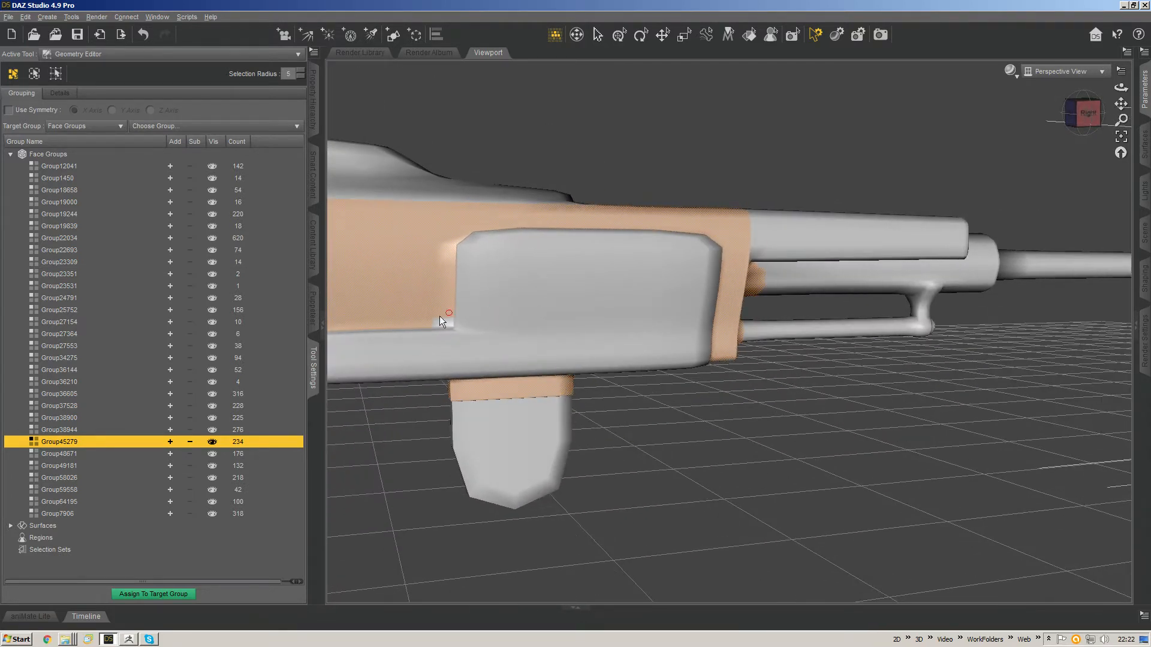
{"action": "middle_click_drag", "start_coordinate": [630, 315], "coordinate": [688, 340]}
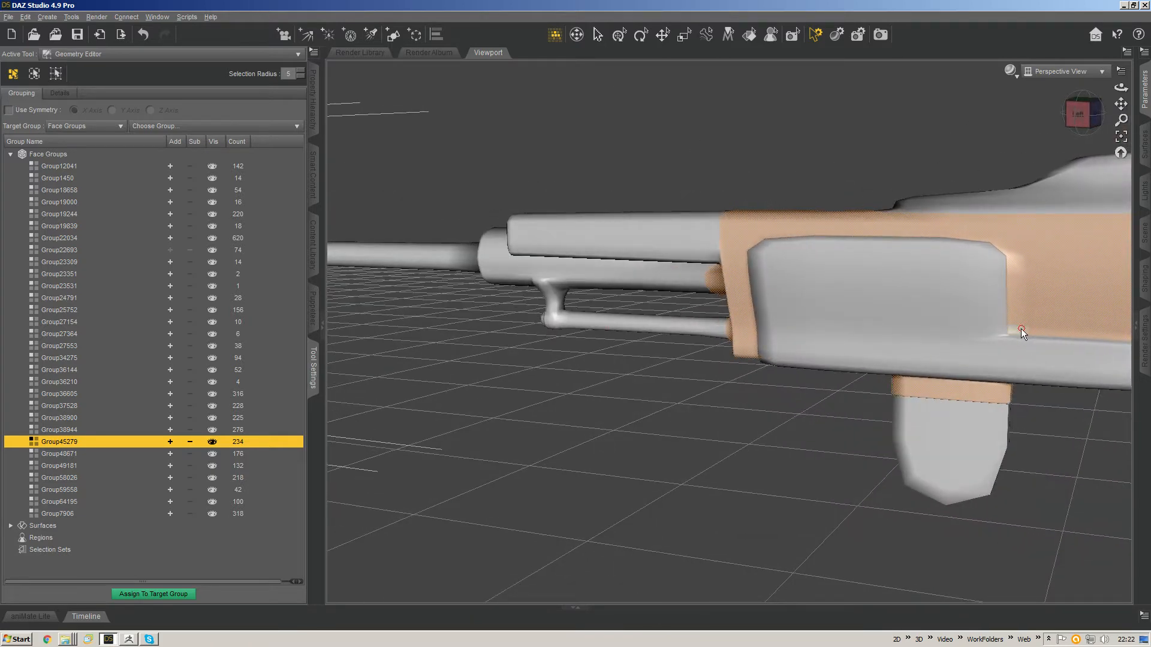
{"action": "middle_click_drag", "start_coordinate": [1019, 329], "coordinate": [791, 329]}
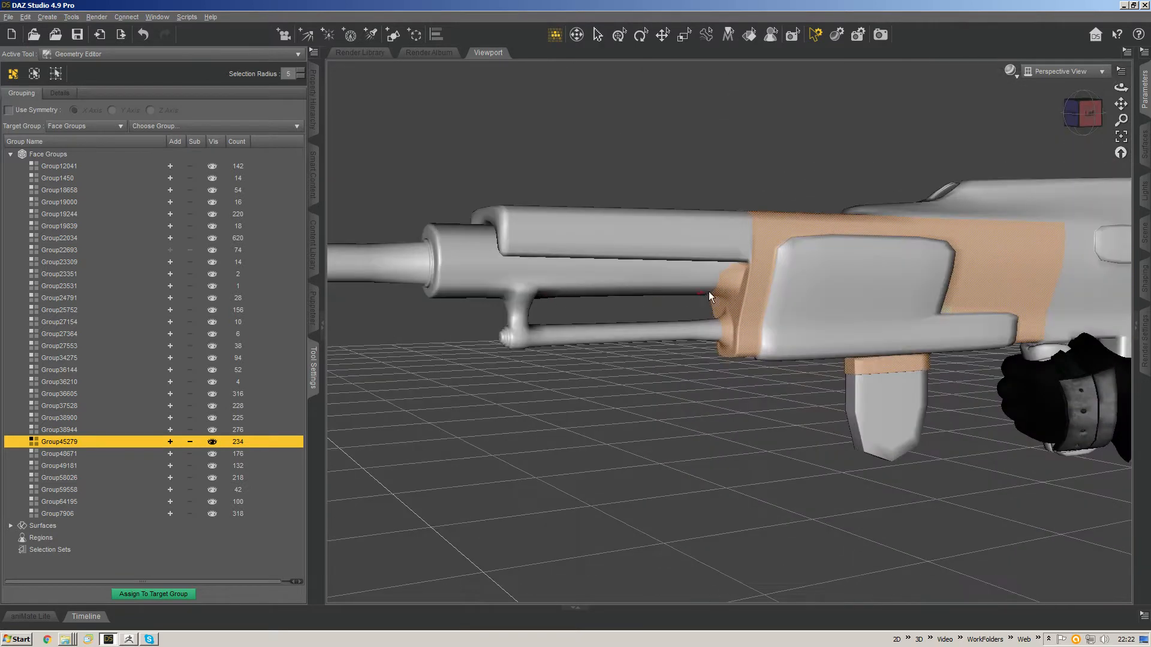
{"action": "middle_click_drag", "start_coordinate": [708, 292], "coordinate": [520, 315]}
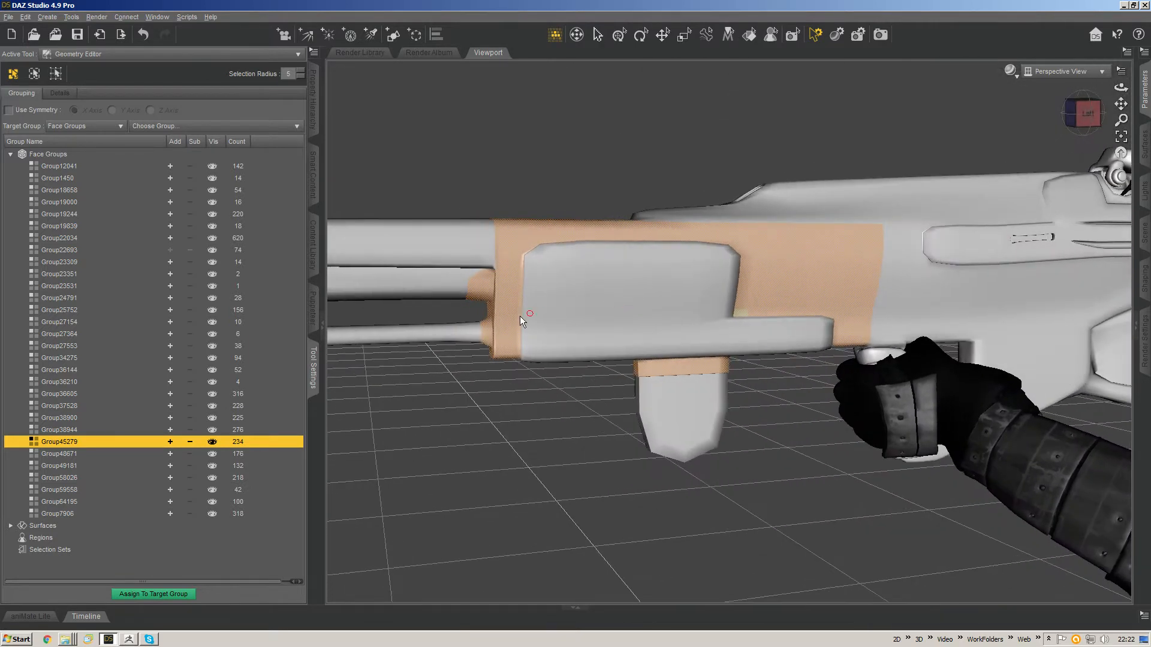
Step: Assign the selected fore-end faces to face group Group45279
{"action": "right_click", "coordinate": [105, 445]}
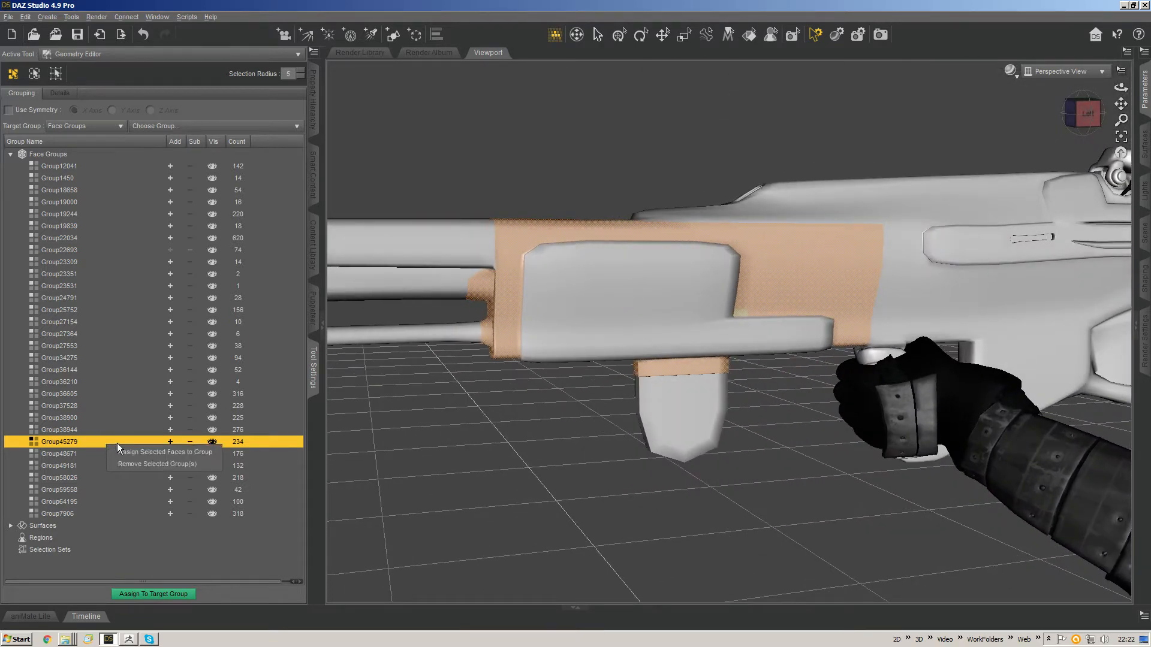
{"action": "left_click", "coordinate": [125, 451]}
{"action": "left_click", "coordinate": [109, 466]}
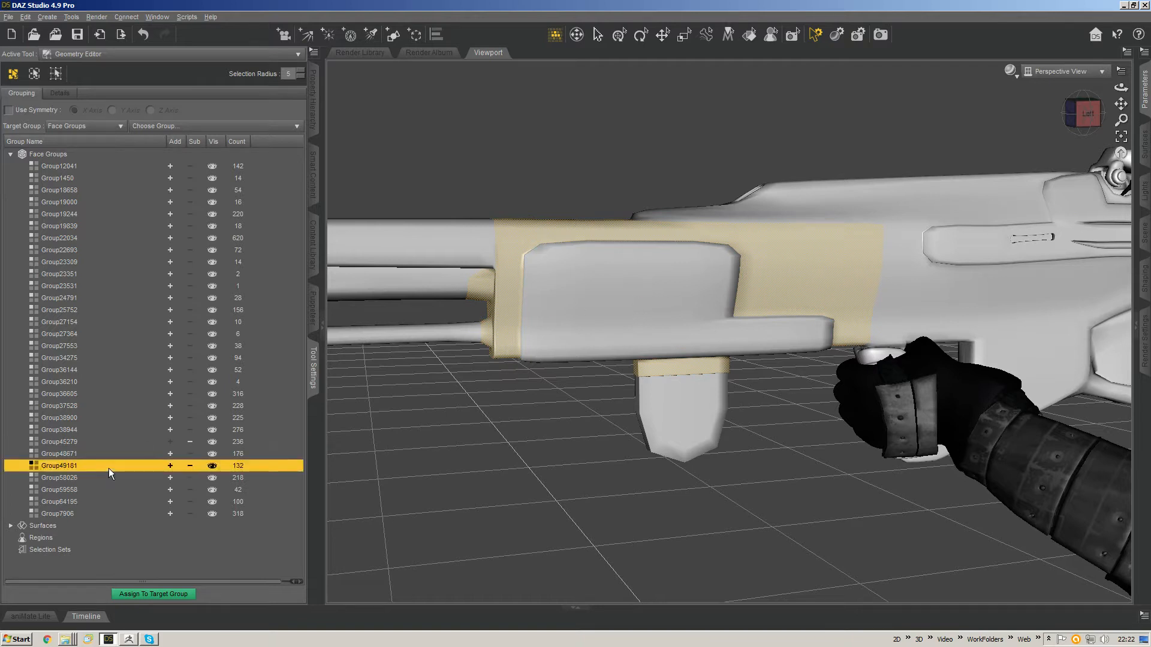
Step: Step through the entries around the end of the face group list and return to Group45279
{"action": "left_click", "coordinate": [115, 454]}
{"action": "key", "text": "Down"}
{"action": "key", "text": "Down"}
{"action": "key", "text": "Down"}
{"action": "key", "text": "Down"}
{"action": "key", "text": "Down"}
{"action": "key", "text": "Down"}
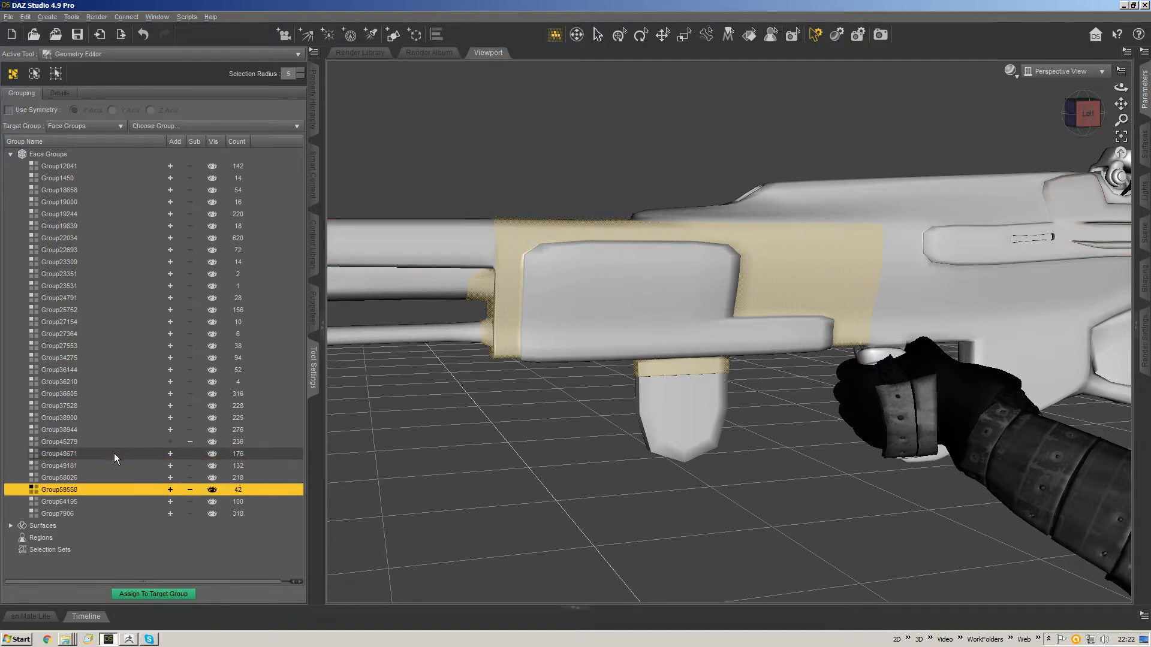
{"action": "key", "text": "Down"}
{"action": "key", "text": "Down"}
{"action": "key", "text": "Up"}
{"action": "key", "text": "Up"}
{"action": "key", "text": "Up"}
{"action": "key", "text": "Up"}
{"action": "key", "text": "Up"}
{"action": "key", "text": "Up"}
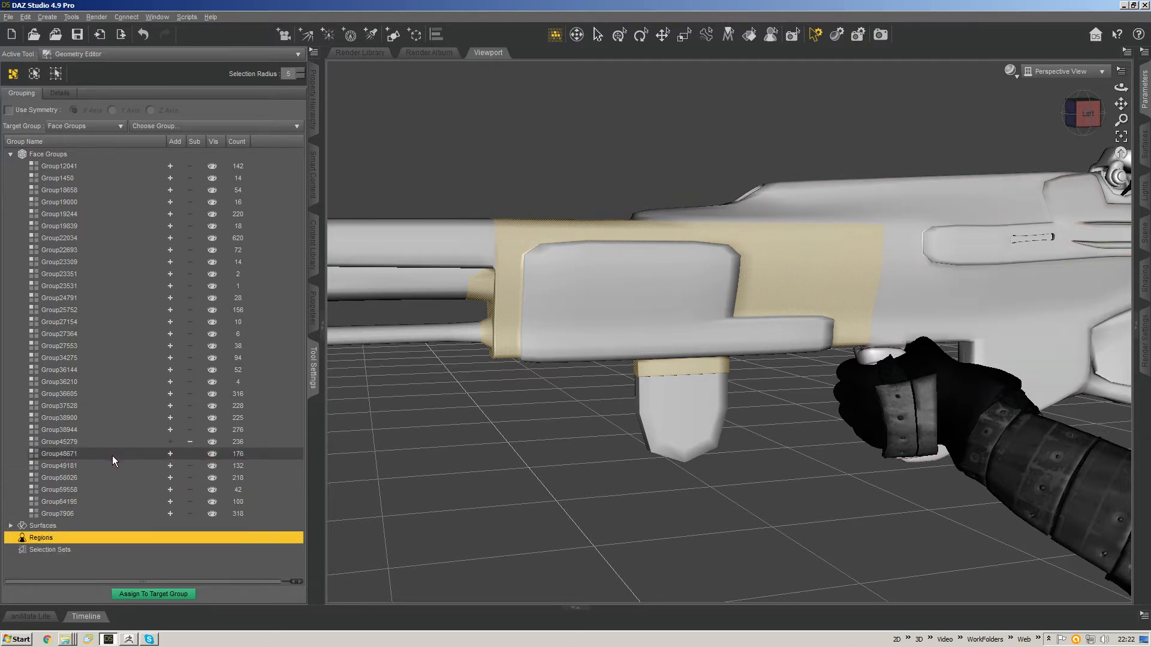
{"action": "key", "text": "Up"}
{"action": "key", "text": "Up"}
{"action": "key", "text": "Up"}
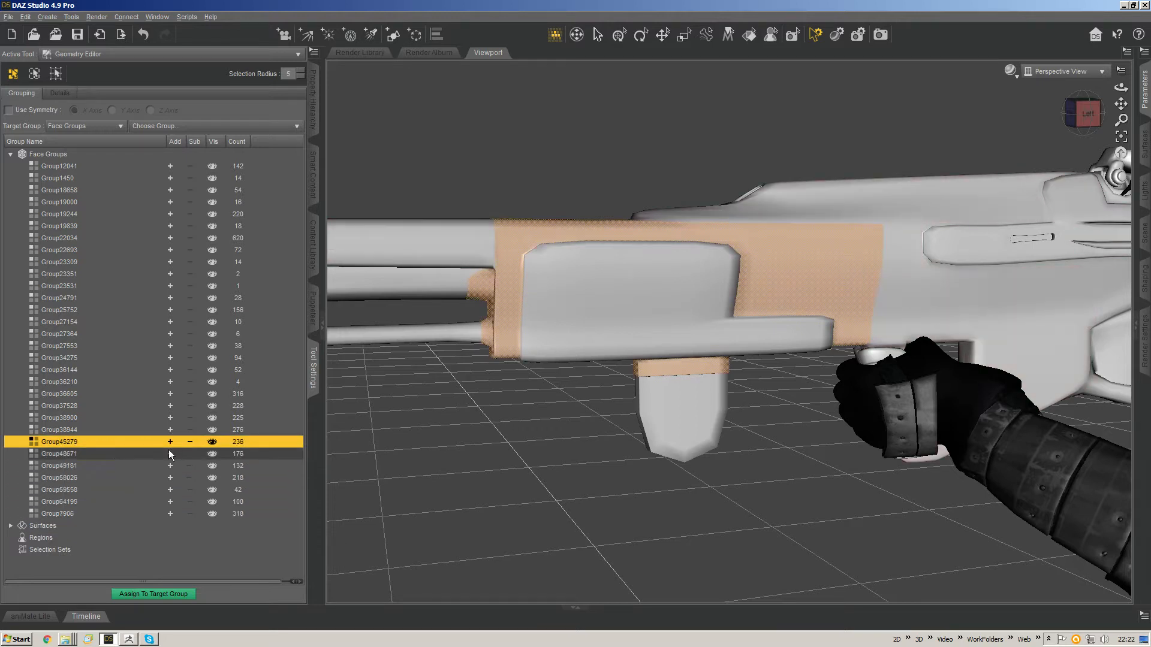
Step: Convert the polygon selection of Group45279 on the rifle's fore-end to an edge selection
{"action": "middle_click_drag", "start_coordinate": [737, 296], "coordinate": [761, 290]}
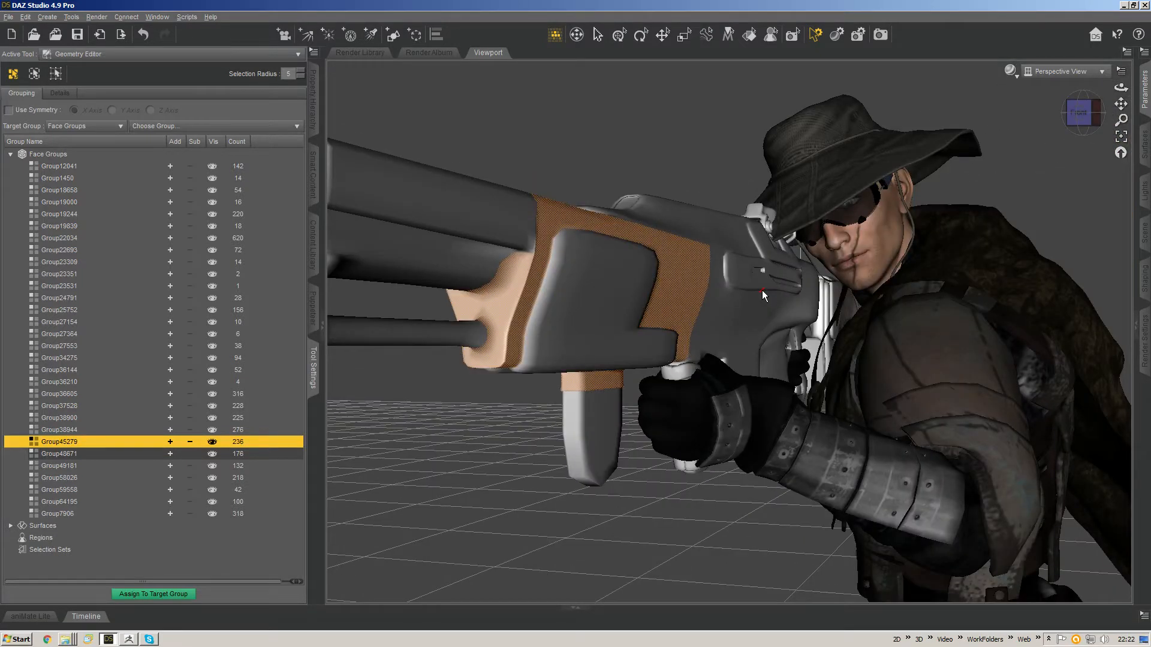
{"action": "middle_click_drag", "start_coordinate": [762, 290], "coordinate": [741, 308]}
{"action": "right_click", "coordinate": [677, 311]}
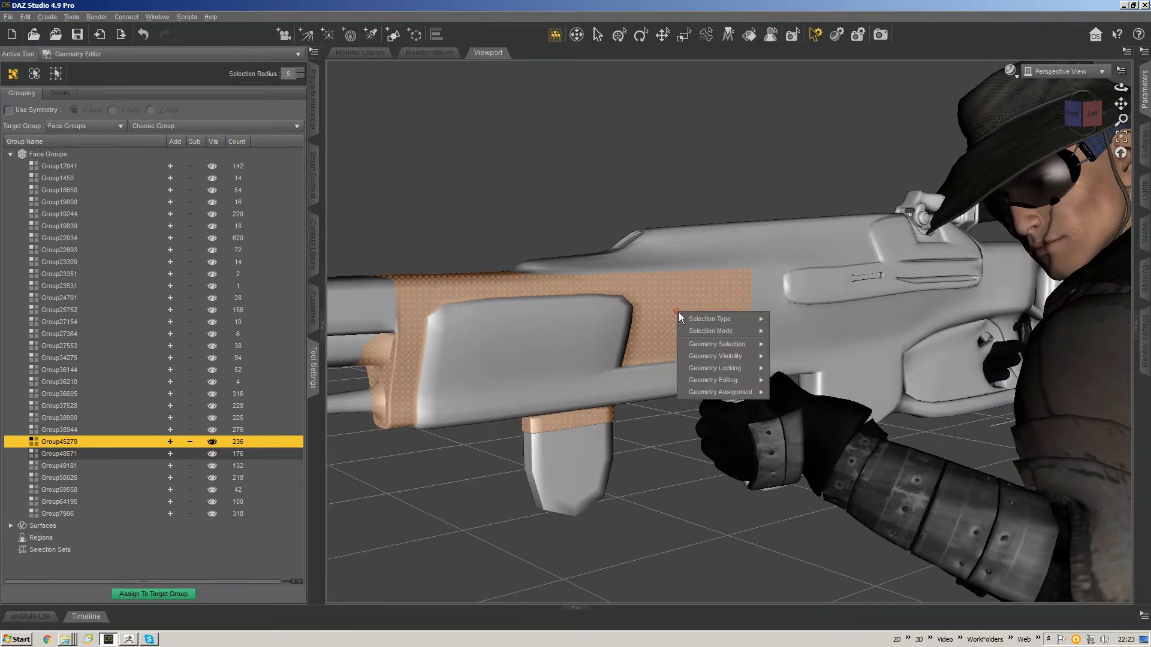
{"action": "mouse_move", "coordinate": [711, 321]}
{"action": "right_click", "coordinate": [690, 302]}
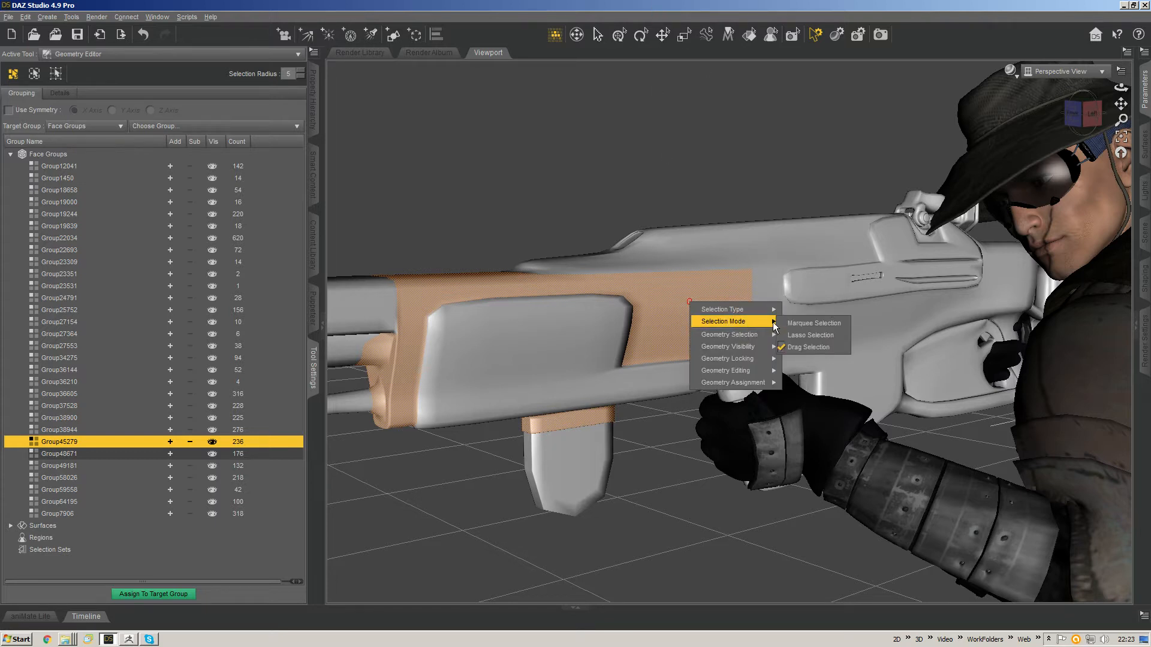
{"action": "mouse_move", "coordinate": [754, 339]}
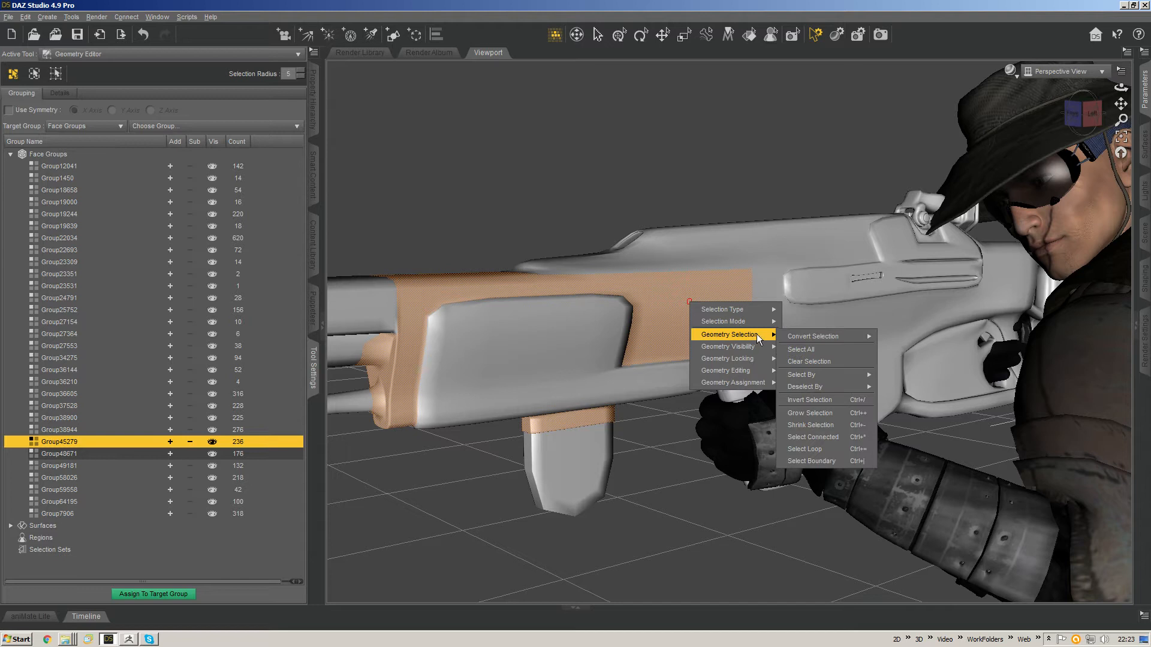
{"action": "mouse_move", "coordinate": [808, 338]}
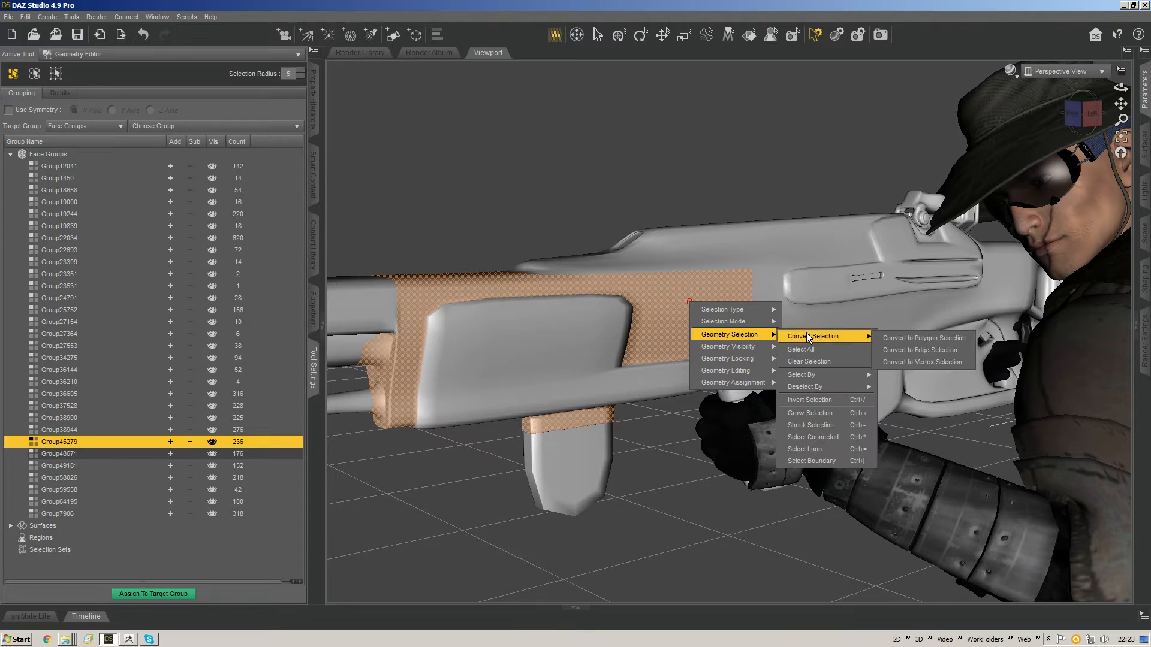
{"action": "left_click", "coordinate": [894, 351]}
Step: Try Select Boundary on the selected fore-end edges
{"action": "left_click_drag", "start_coordinate": [580, 309], "coordinate": [571, 378], "text": "alt"}
{"action": "right_click_drag", "start_coordinate": [571, 378], "coordinate": [632, 370], "text": "alt"}
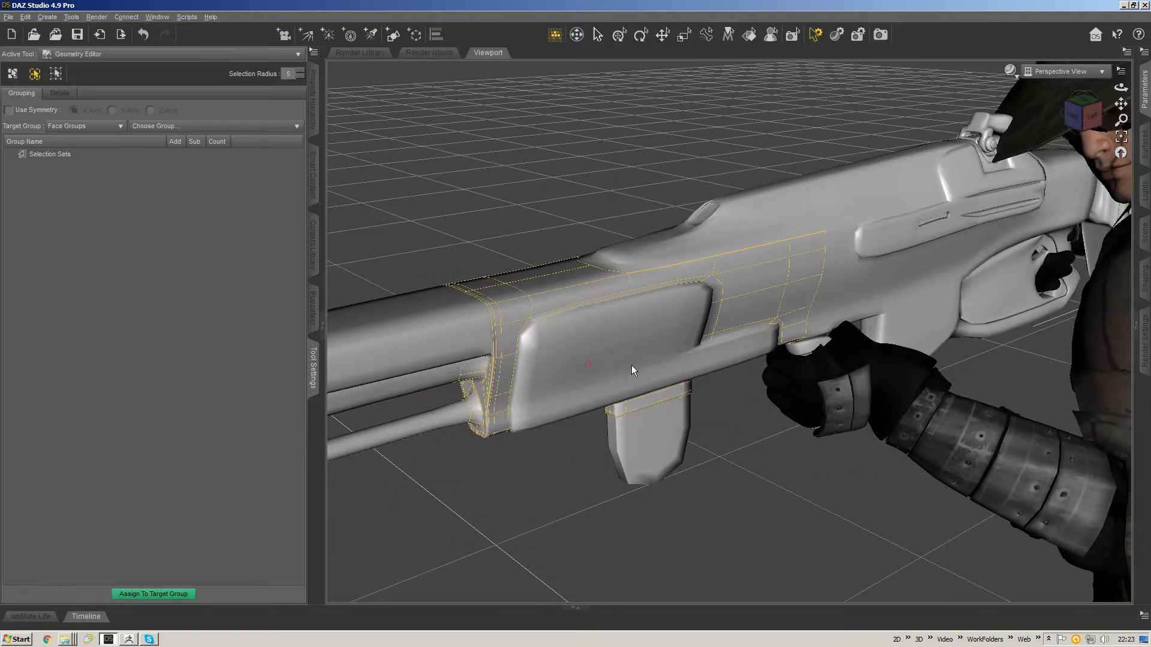
{"action": "left_click_drag", "start_coordinate": [631, 370], "coordinate": [543, 309], "text": "alt"}
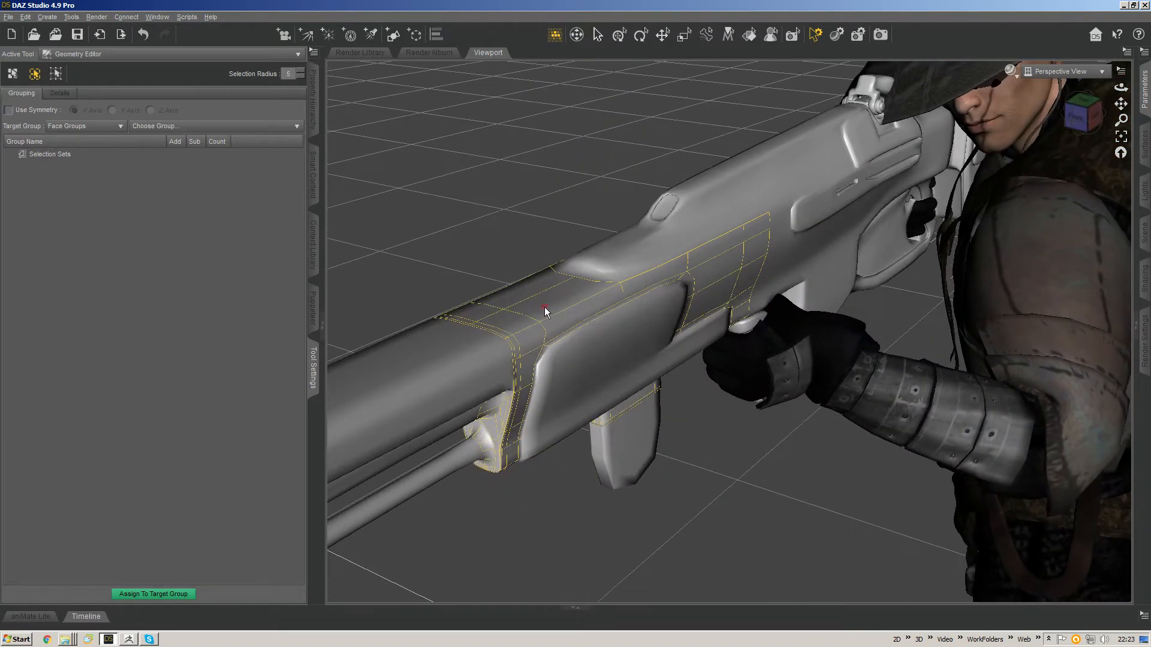
{"action": "right_click", "coordinate": [545, 311]}
{"action": "mouse_move", "coordinate": [617, 346]}
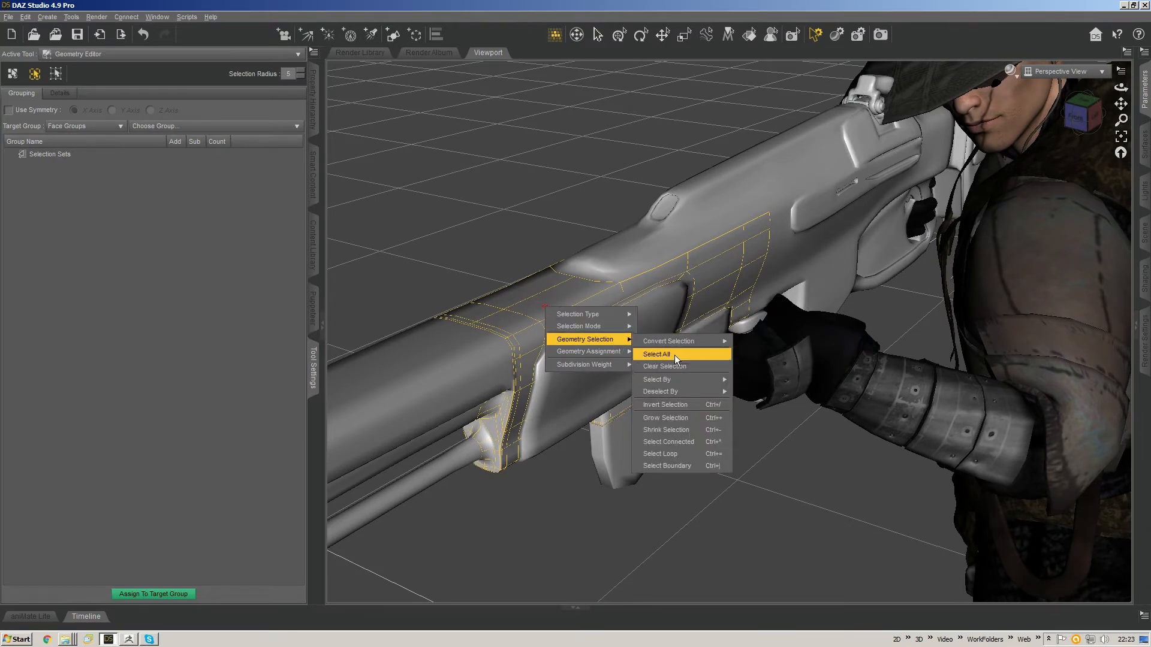
{"action": "left_click", "coordinate": [667, 466]}
Step: Undo the last edge selection changes and switch back to polygon selection
{"action": "left_click_drag", "start_coordinate": [670, 454], "coordinate": [659, 451], "text": "alt"}
{"action": "left_click_drag", "start_coordinate": [569, 336], "coordinate": [566, 292], "text": "alt"}
{"action": "right_click", "coordinate": [565, 290]}
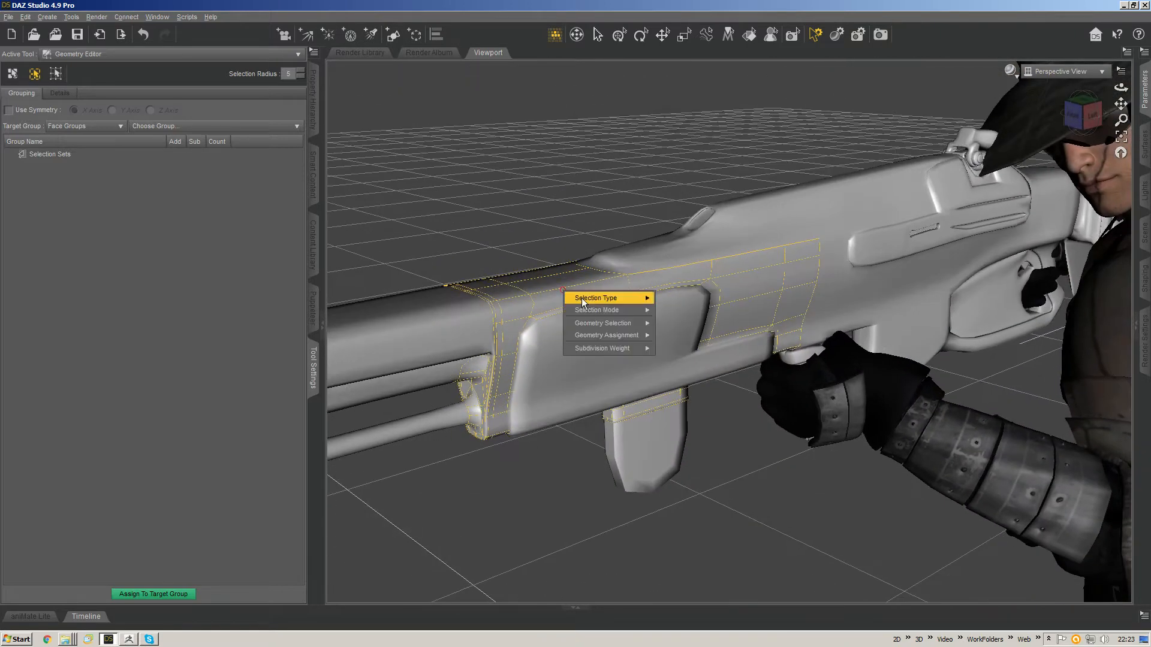
{"action": "left_click", "coordinate": [544, 112]}
{"action": "key", "text": "ctrl+z"}
{"action": "key", "text": "ctrl+z"}
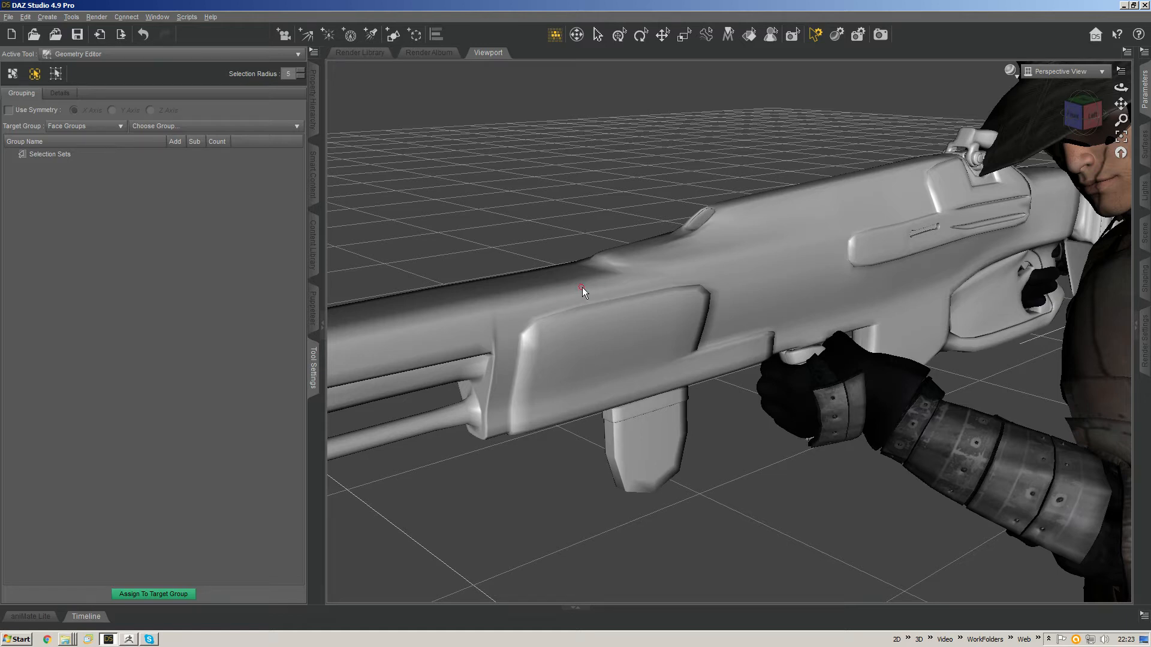
{"action": "right_click", "coordinate": [581, 287]}
{"action": "mouse_move", "coordinate": [625, 296]}
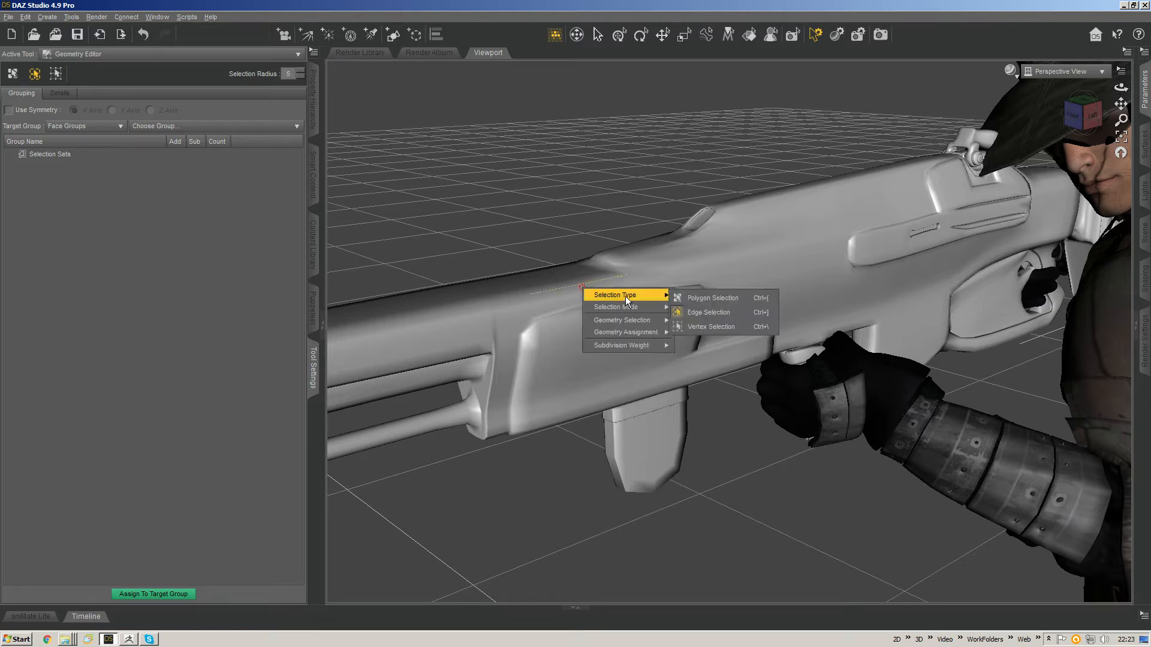
{"action": "left_click", "coordinate": [693, 301]}
Step: Try assigning the selected faces to Group45279 again and undo the latest changes
{"action": "middle_click_drag", "start_coordinate": [569, 292], "coordinate": [474, 340]}
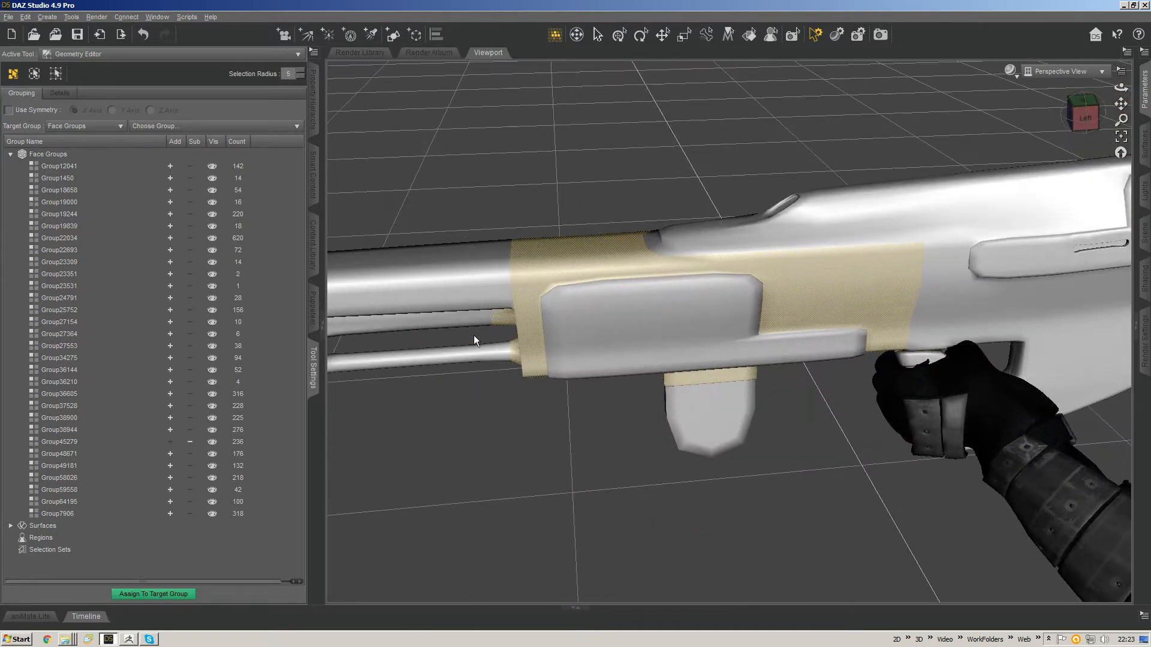
{"action": "right_click", "coordinate": [125, 443]}
{"action": "left_click", "coordinate": [162, 448]}
{"action": "middle_click_drag", "start_coordinate": [648, 311], "coordinate": [649, 311]}
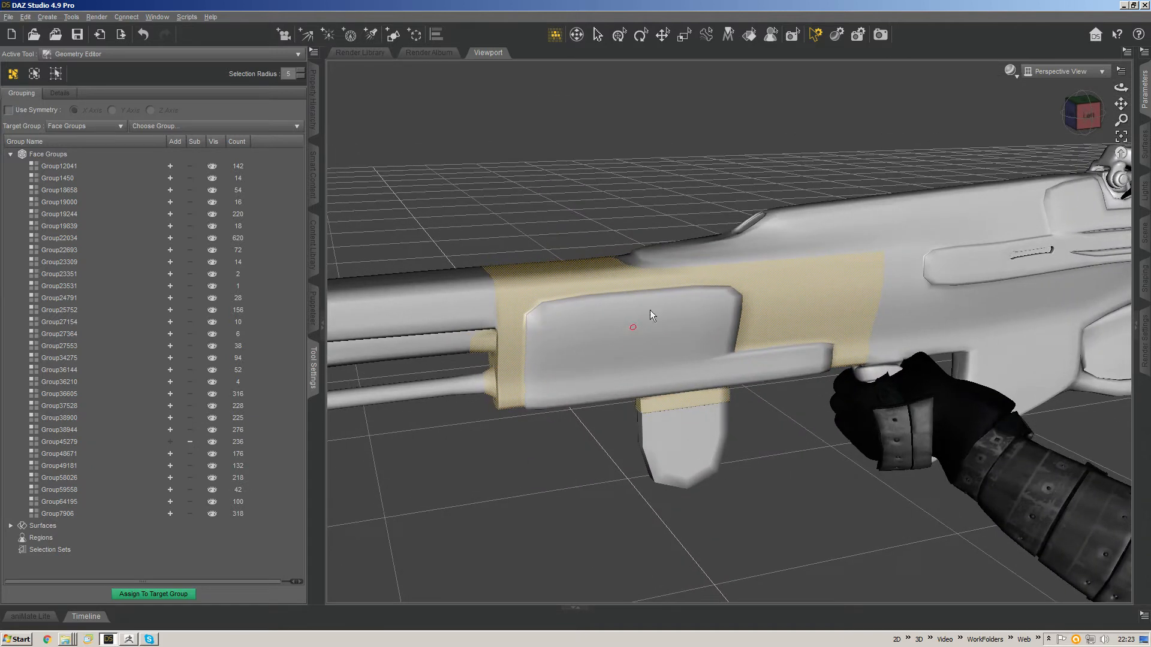
{"action": "middle_click_drag", "start_coordinate": [524, 344], "coordinate": [527, 287]}
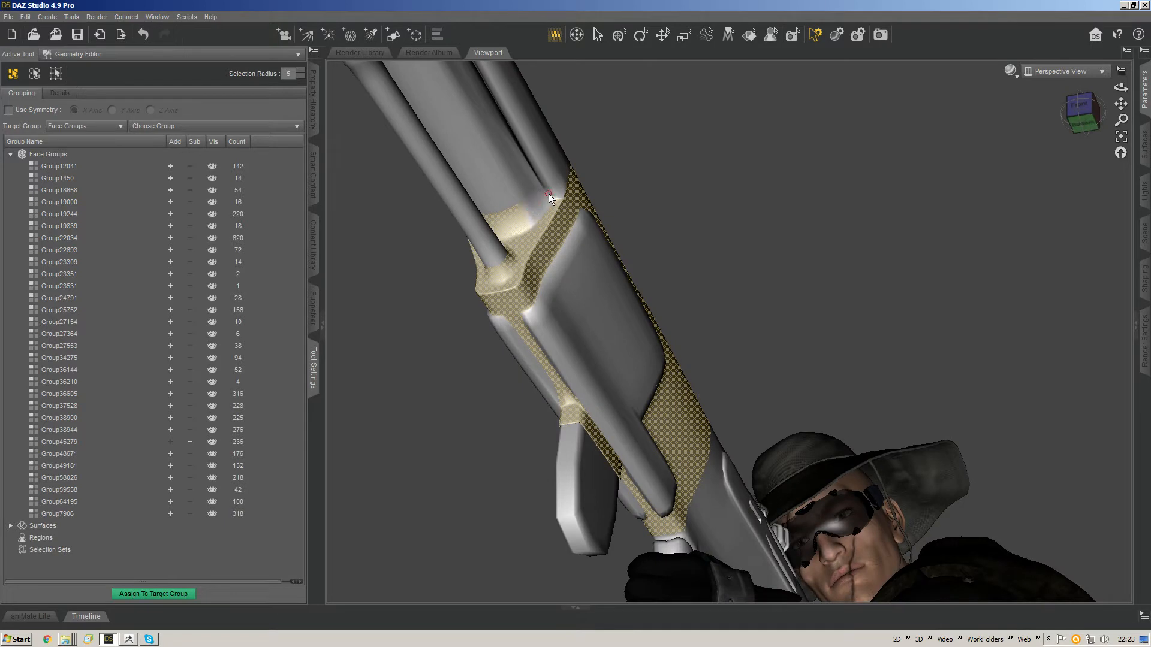
{"action": "key", "text": "ctrl+z"}
{"action": "key", "text": "ctrl+z"}
{"action": "key", "text": "ctrl+z"}
{"action": "key", "text": "ctrl+z"}
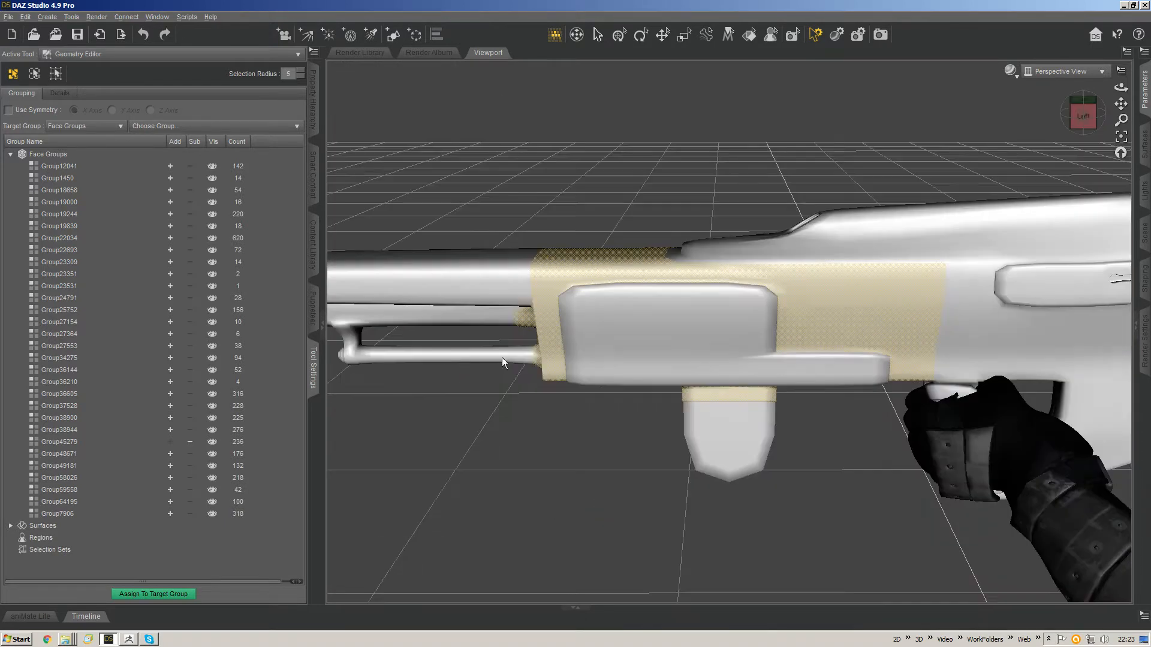
Step: Try Select Loop on the selected fore-end polygons and undo it
{"action": "right_click", "coordinate": [585, 275]}
{"action": "mouse_move", "coordinate": [643, 307]}
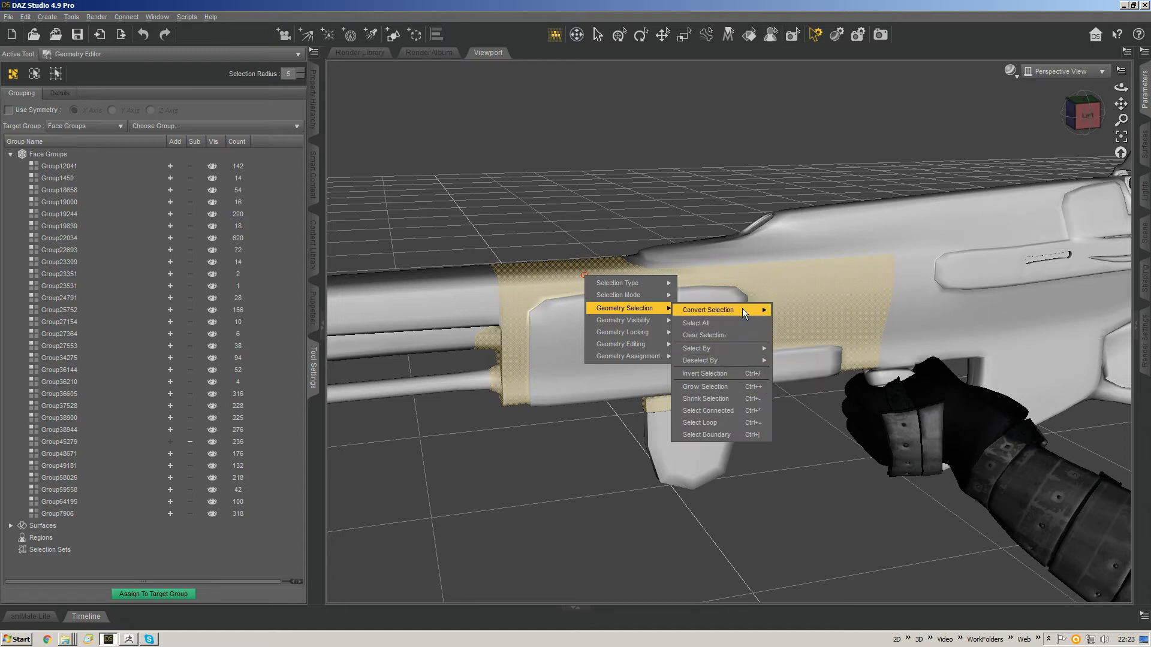
{"action": "left_click", "coordinate": [712, 423]}
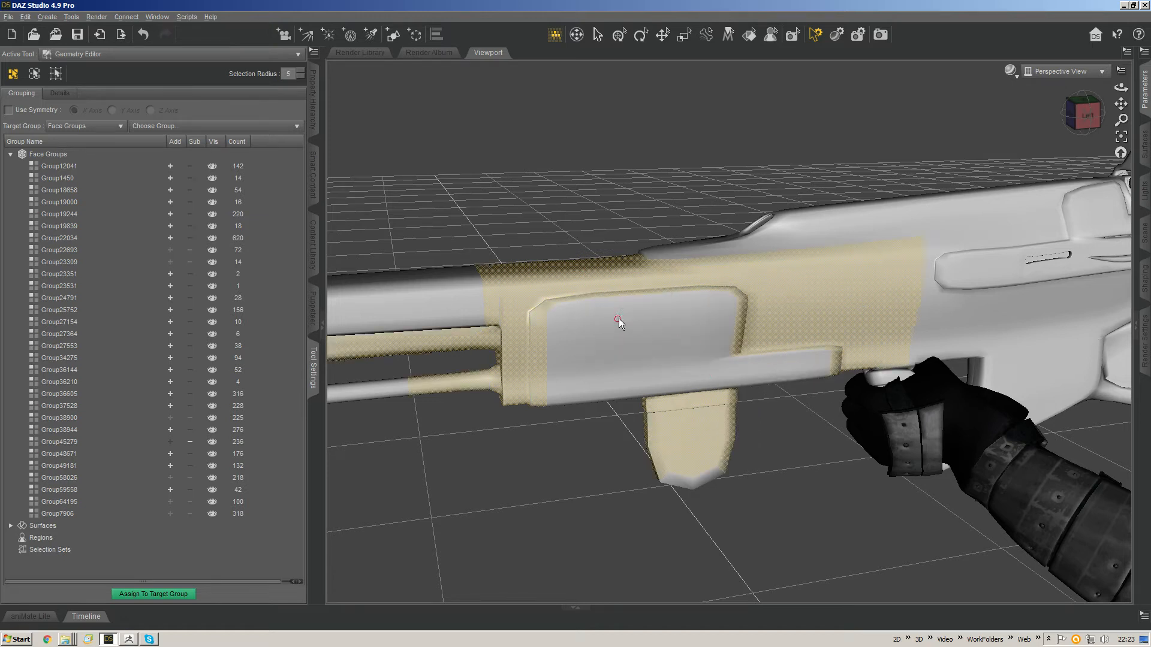
{"action": "key", "text": "ctrl+z"}
Step: Hide all un-selected polygons to isolate the selected fore-end shell
{"action": "middle_click_drag", "start_coordinate": [645, 317], "coordinate": [567, 317]}
{"action": "right_click", "coordinate": [547, 286]}
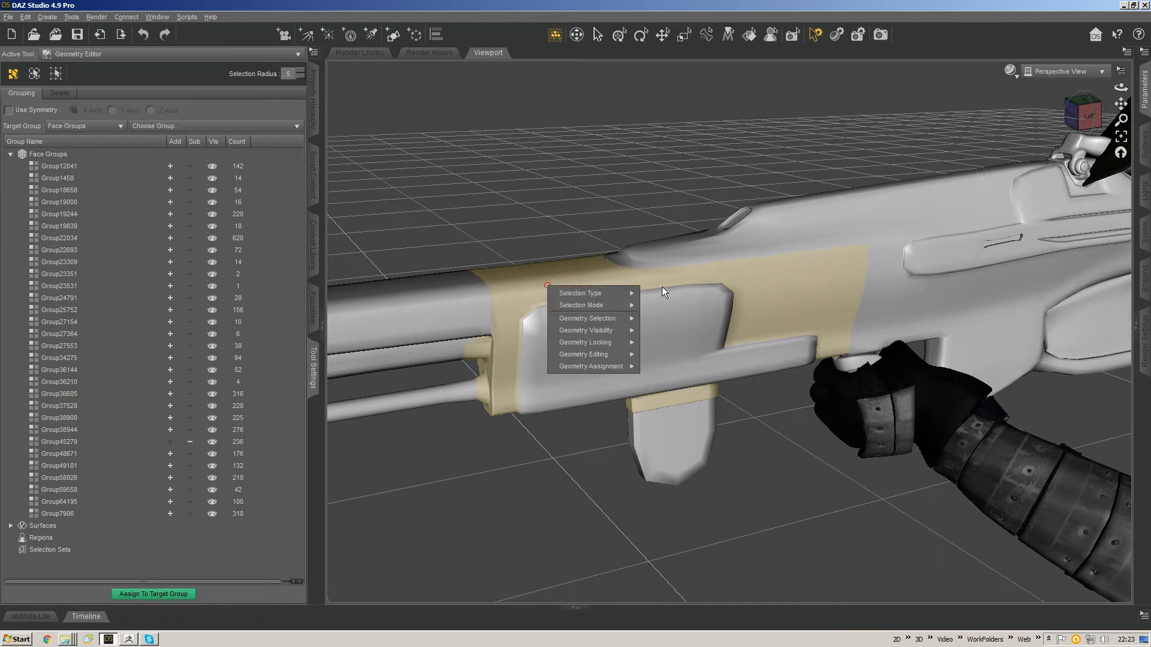
{"action": "mouse_move", "coordinate": [607, 333]}
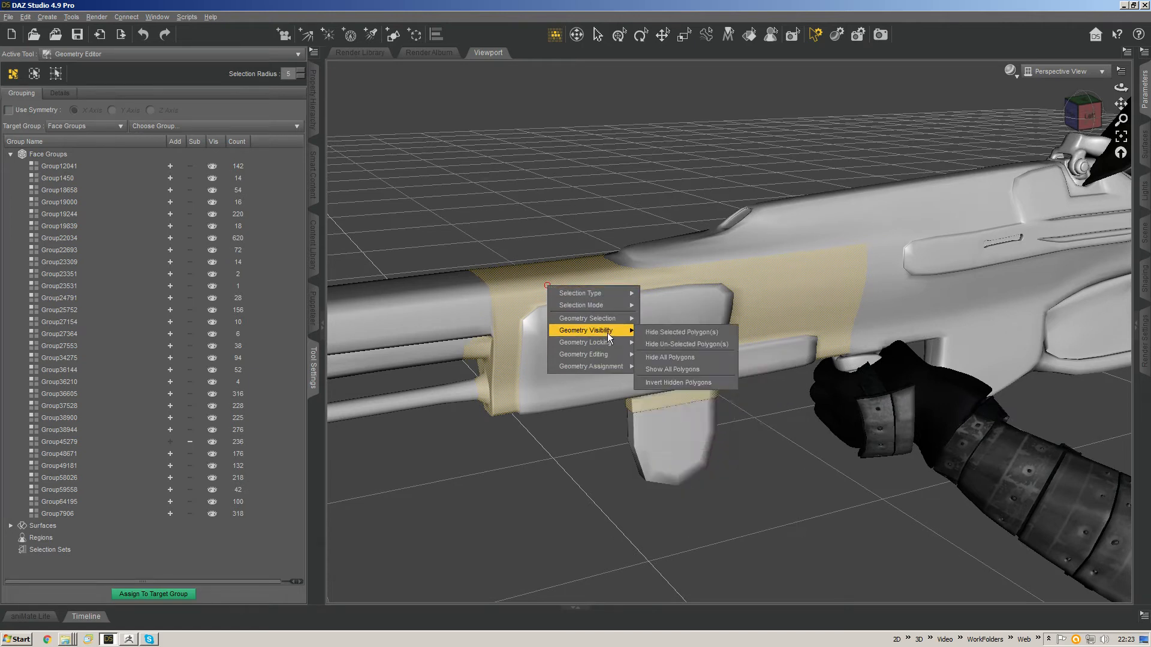
{"action": "left_click", "coordinate": [702, 347]}
Step: Shrink the polygon selection on the isolated fore-end shell and invert it to pick the faces along its borders
{"action": "mouse_move", "coordinate": [592, 305]}
{"action": "middle_mouse_down"}
{"action": "mouse_move", "coordinate": [557, 252]}
{"action": "mouse_move", "coordinate": [624, 300]}
{"action": "mouse_move", "coordinate": [654, 291]}
{"action": "mouse_move", "coordinate": [555, 308]}
{"action": "mouse_move", "coordinate": [575, 295]}
{"action": "middle_mouse_up"}
{"action": "right_click", "coordinate": [561, 294]}
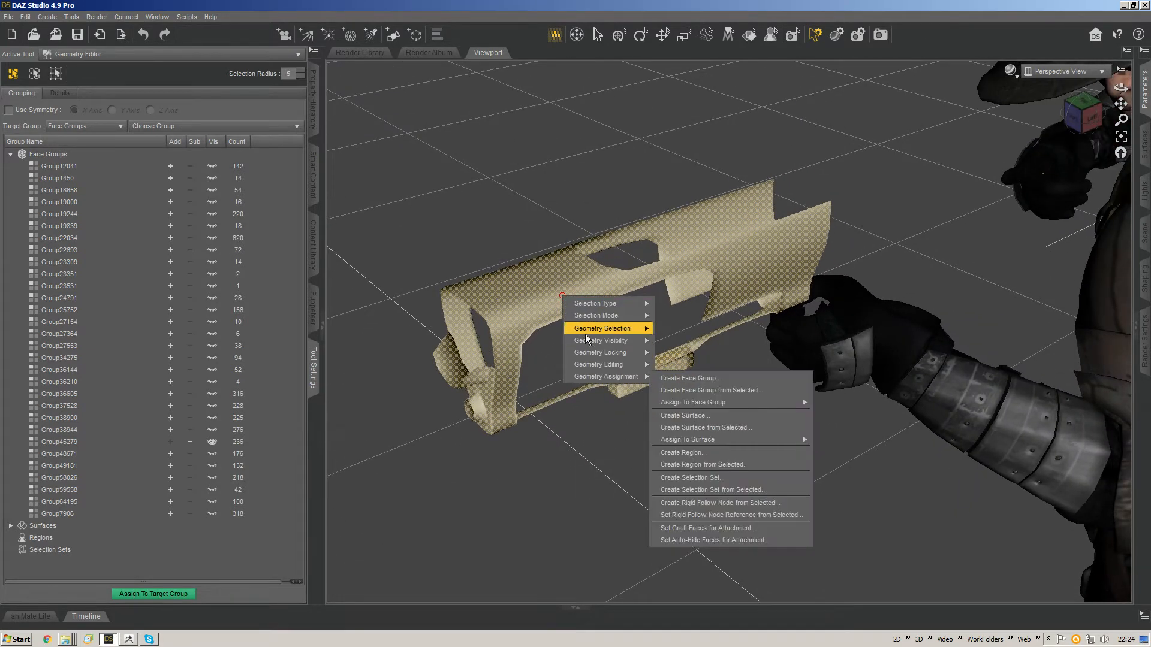
{"action": "mouse_move", "coordinate": [576, 304]}
{"action": "left_click", "coordinate": [610, 7]}
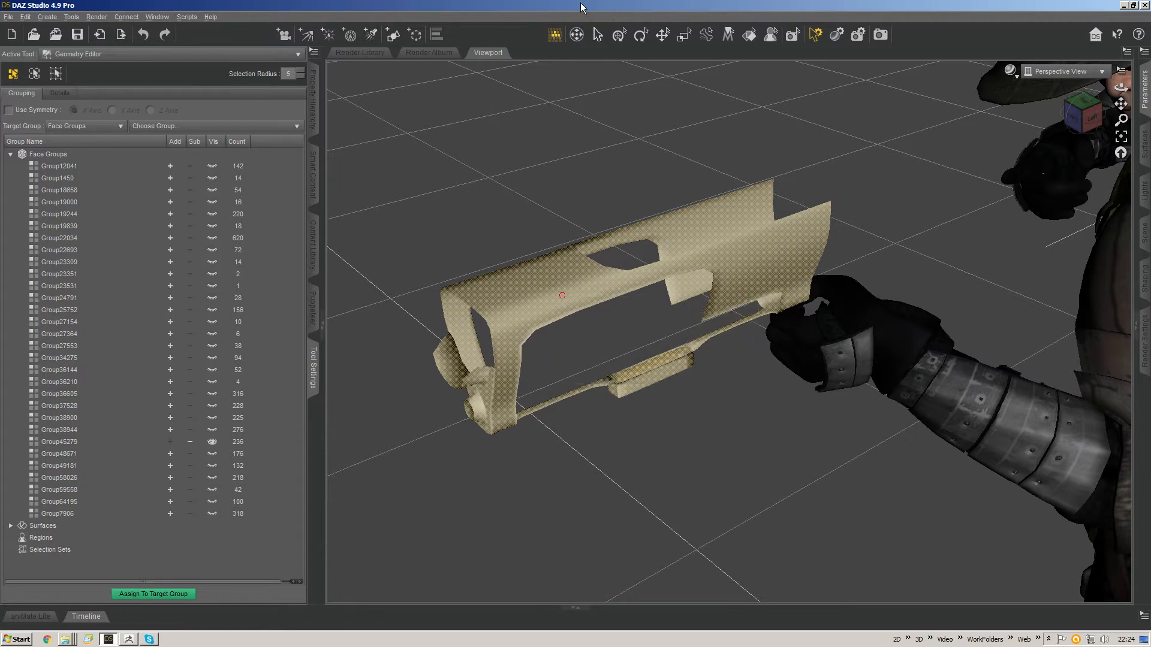
{"action": "key", "text": "ctrl+minus"}
{"action": "middle_click_drag", "start_coordinate": [634, 311], "coordinate": [654, 257]}
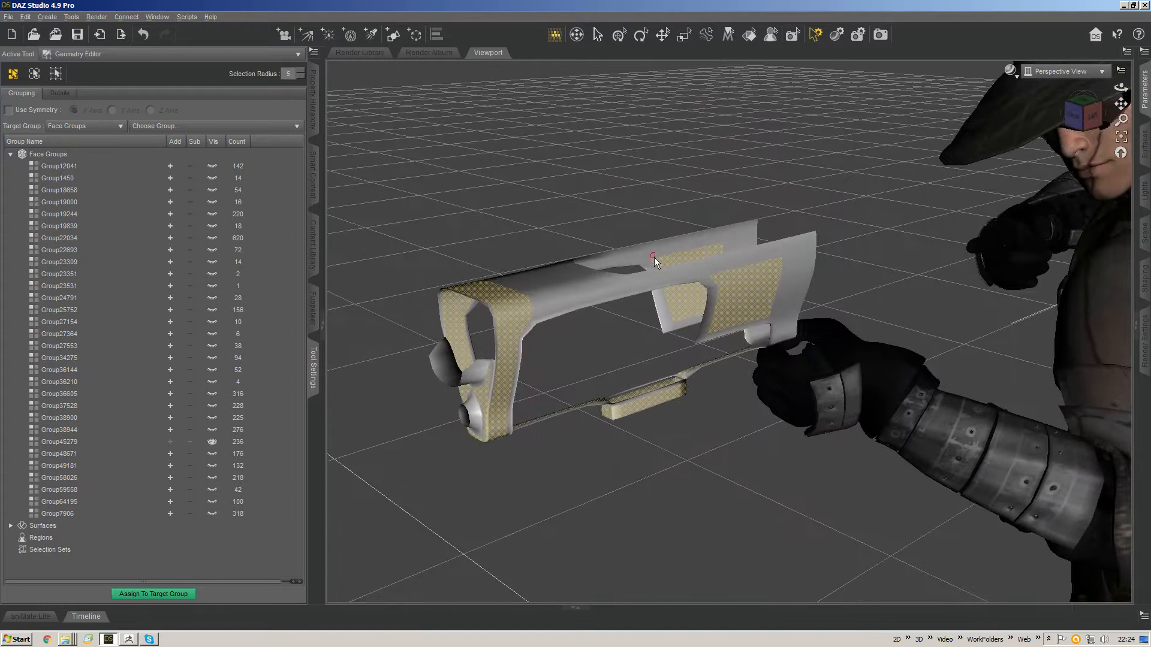
{"action": "right_click", "coordinate": [724, 280]}
{"action": "left_click", "coordinate": [746, 7]}
{"action": "key", "text": "ctrl+shift+i"}
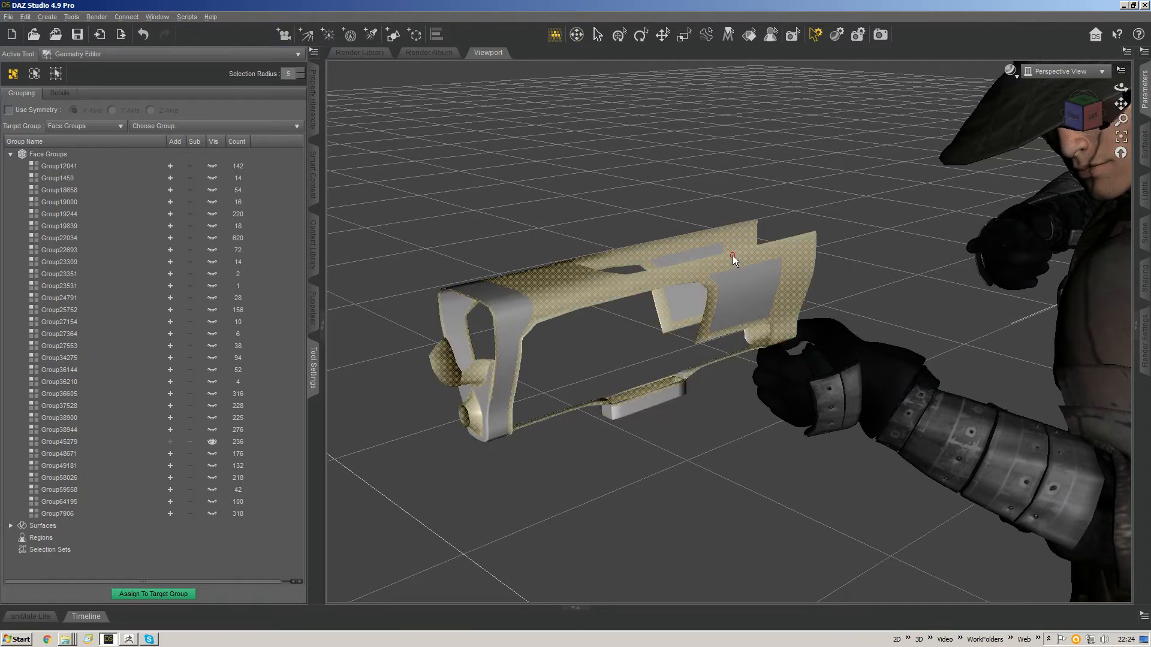
Step: Switch to edge selection and select all edges of the isolated fore-end shell
{"action": "right_click", "coordinate": [573, 294]}
{"action": "mouse_move", "coordinate": [621, 301]}
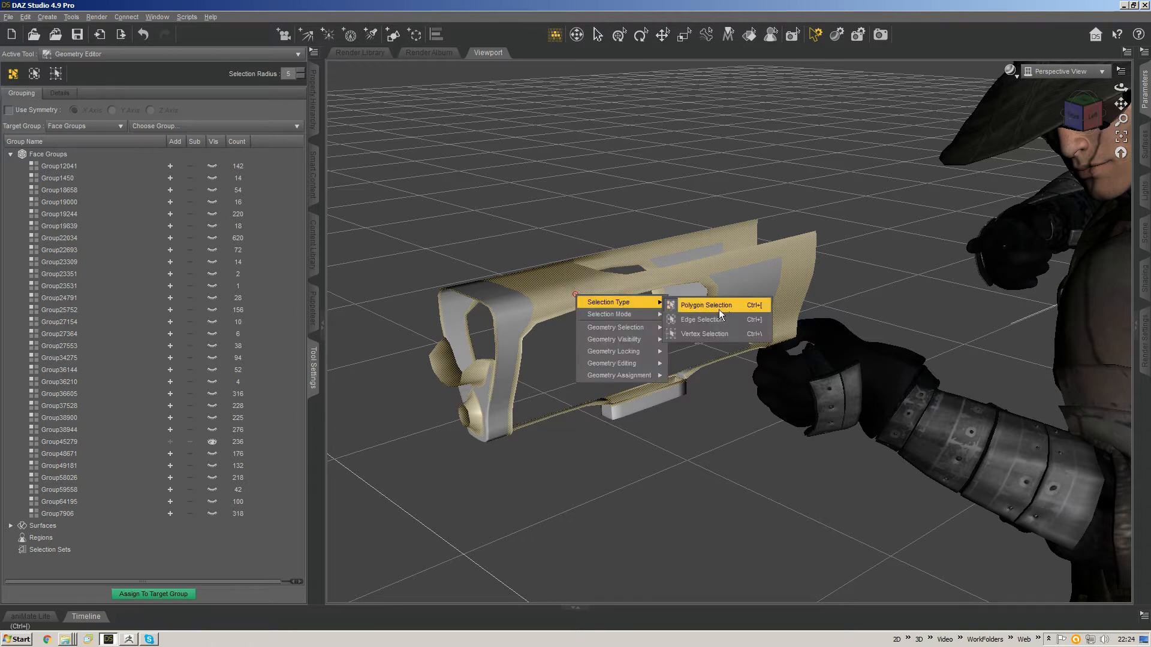
{"action": "left_click", "coordinate": [686, 319]}
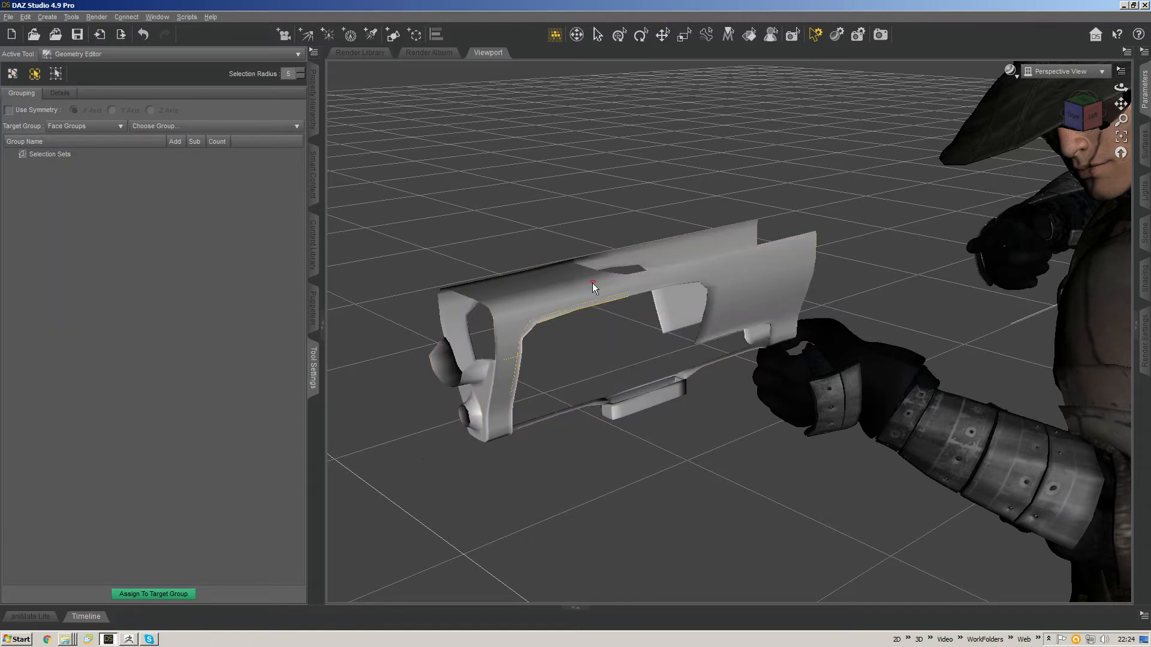
{"action": "key", "text": "ctrl+a"}
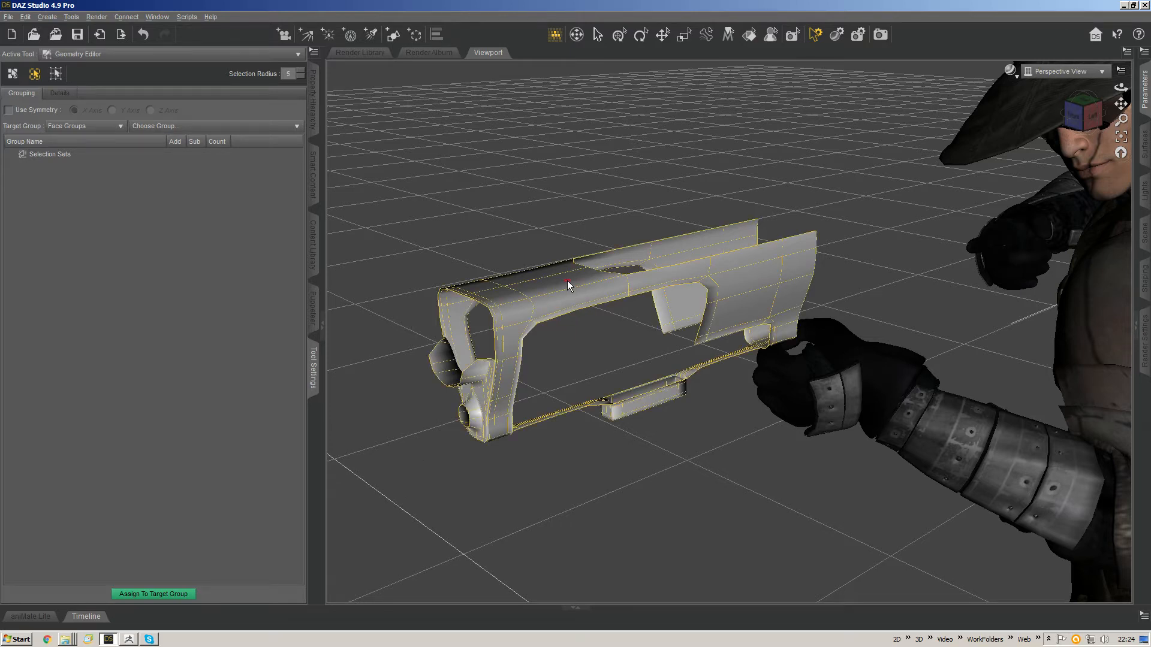
Step: Shrink the edge selection on the fore-end shell and invert it to pick the edges around its openings
{"action": "key", "text": "ctrl+minus"}
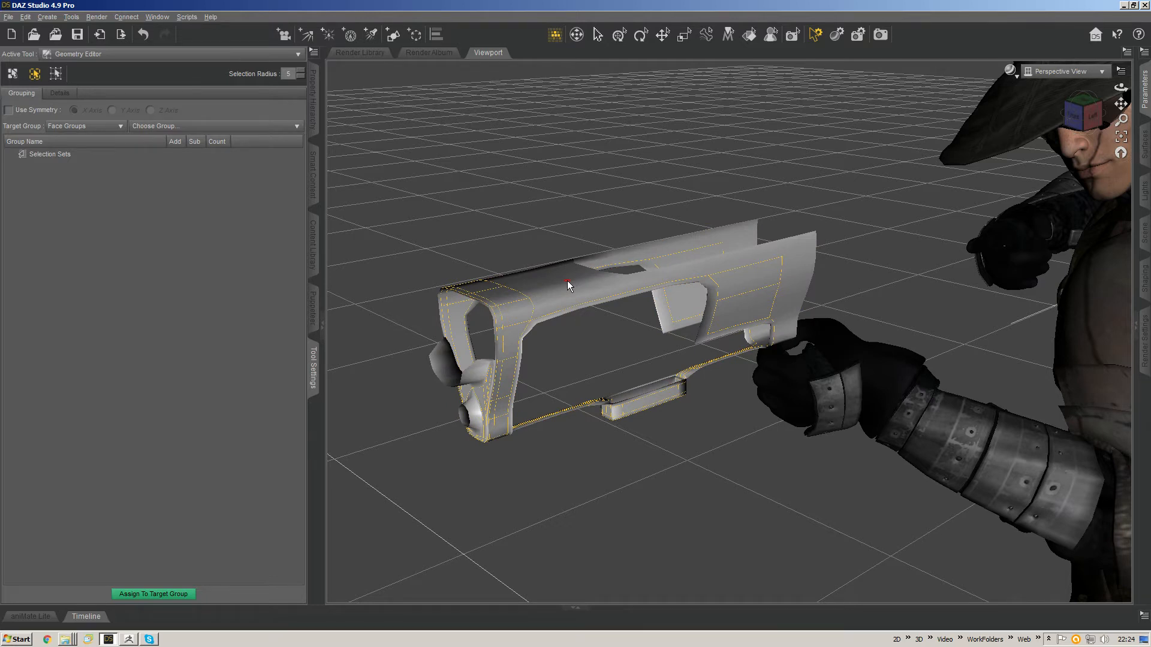
{"action": "key", "text": "ctrl+i"}
Step: Set the selection radius to 10 for picking edges on the isolated fore-end shell
{"action": "left_click_drag", "start_coordinate": [630, 235], "coordinate": [570, 301], "text": "alt"}
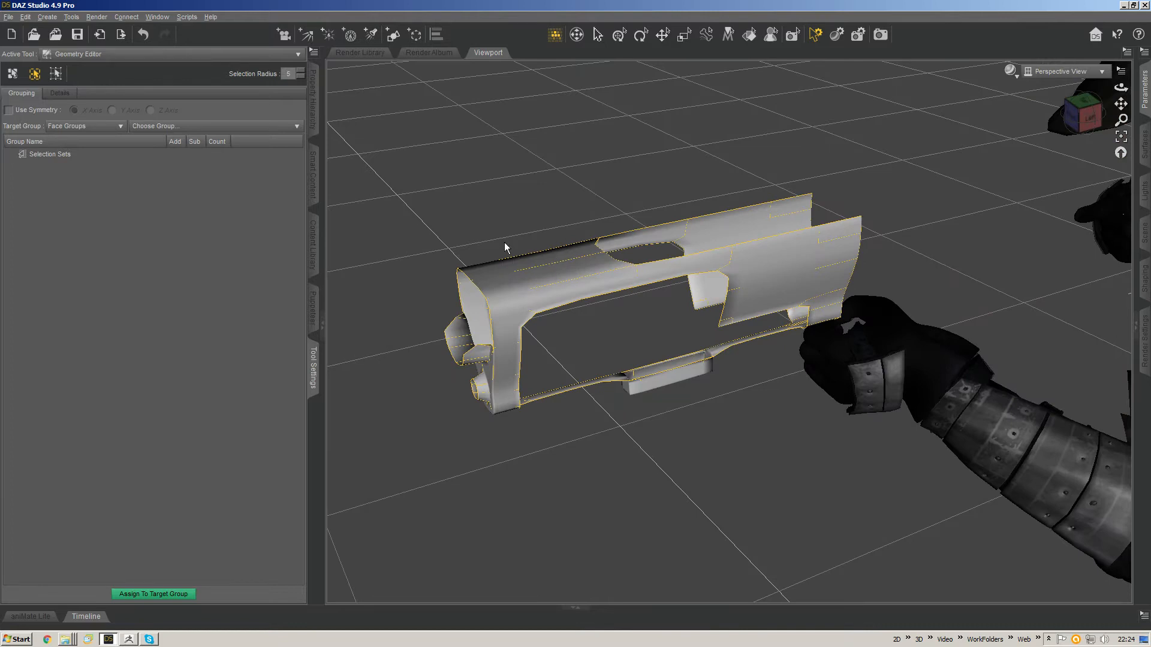
{"action": "left_click_drag", "start_coordinate": [473, 277], "coordinate": [574, 308], "text": "alt"}
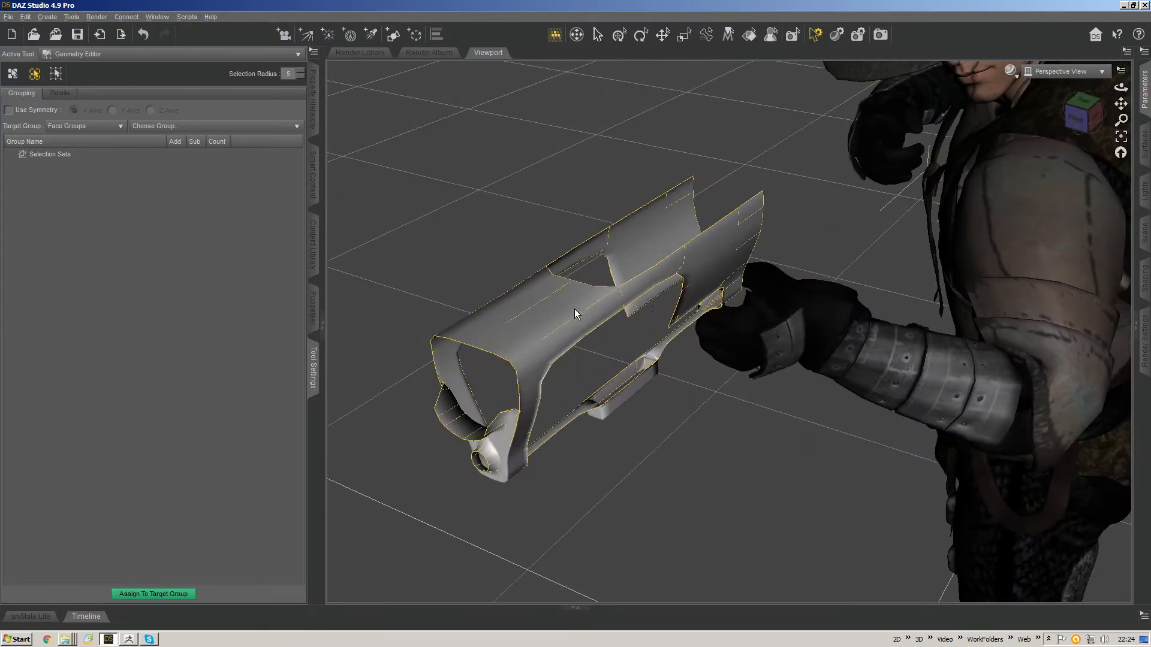
{"action": "right_click", "coordinate": [574, 308]}
{"action": "mouse_move", "coordinate": [620, 330]}
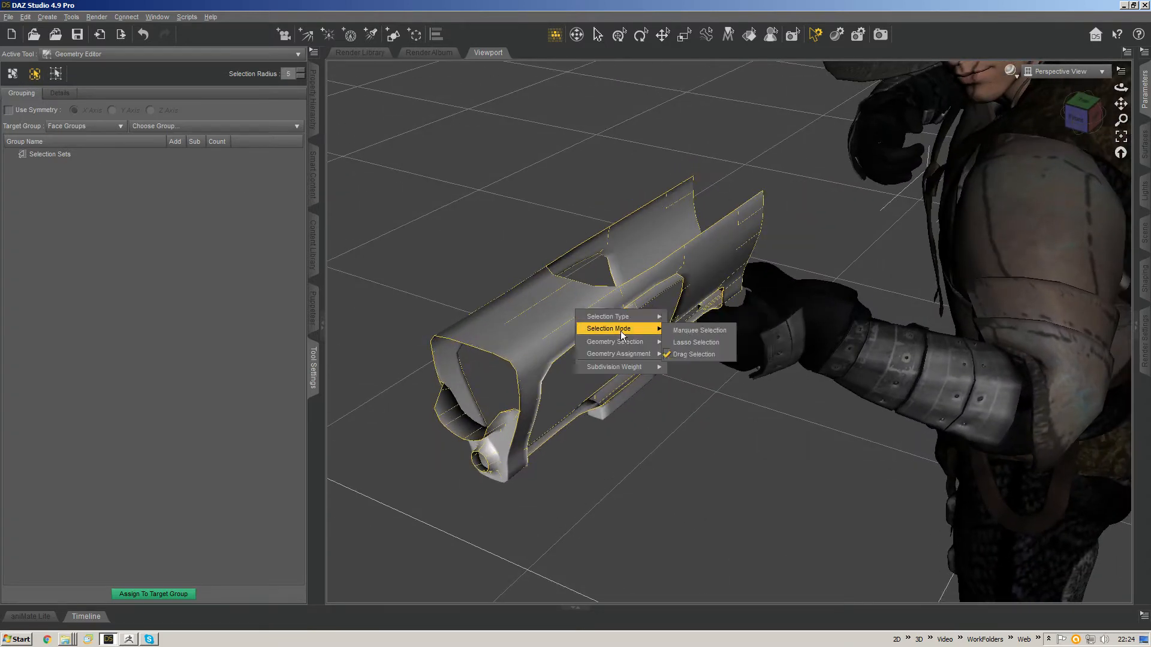
{"action": "left_click", "coordinate": [684, 342]}
{"action": "left_click_drag", "start_coordinate": [580, 236], "coordinate": [539, 252], "text": "alt"}
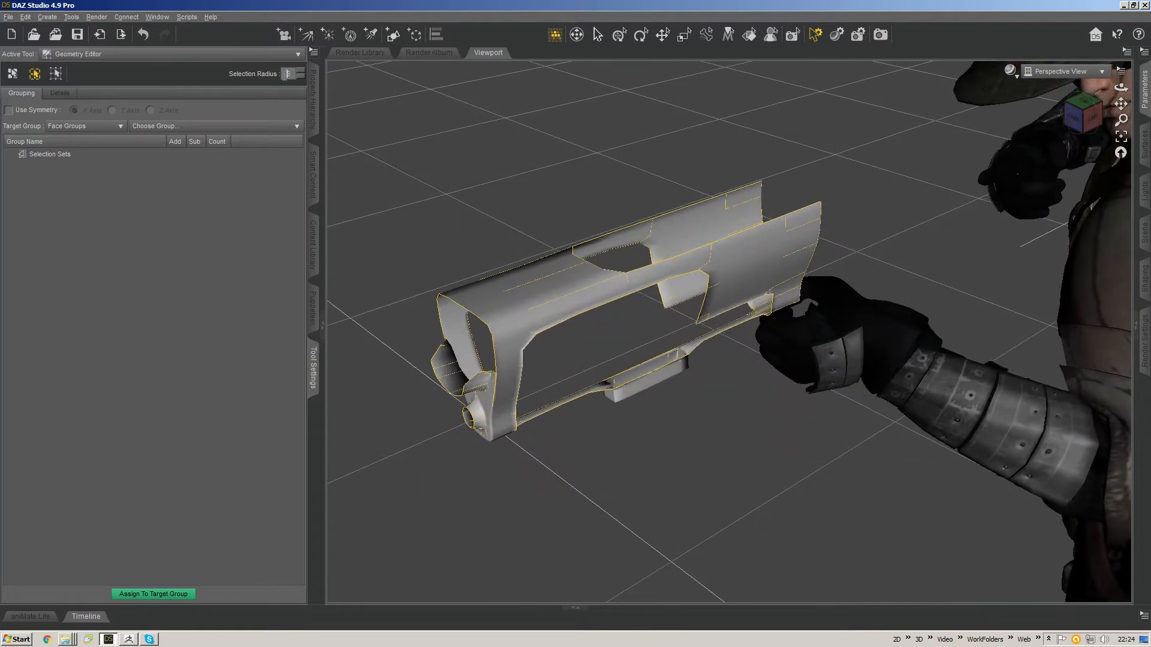
{"action": "left_click_drag", "start_coordinate": [285, 76], "coordinate": [323, 96]}
{"action": "type", "text": "10"}
{"action": "key", "text": "Return"}
{"action": "left_click_drag", "start_coordinate": [564, 293], "coordinate": [592, 268], "text": "alt"}
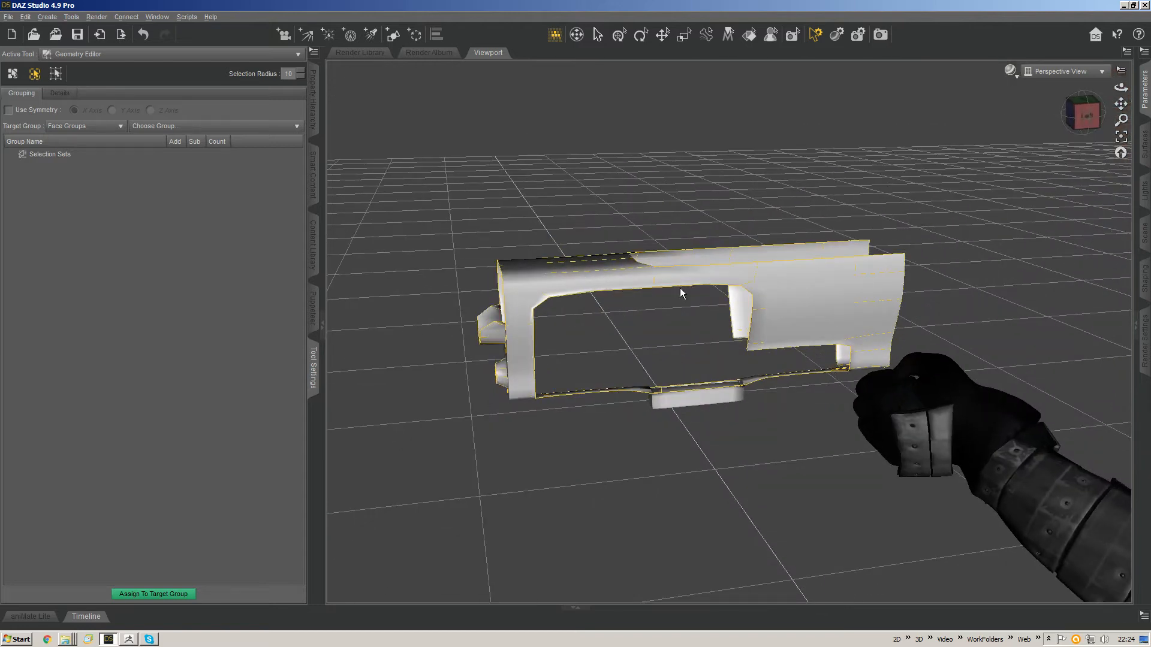
Step: Show the fore-end shell in the Wireframe draw style to examine its selected edges from the side
{"action": "mouse_move", "coordinate": [680, 288]}
{"action": "left_mouse_down", "text": "alt"}
{"action": "mouse_move", "coordinate": [713, 304]}
{"action": "mouse_move", "coordinate": [695, 289]}
{"action": "left_mouse_up", "text": "alt"}
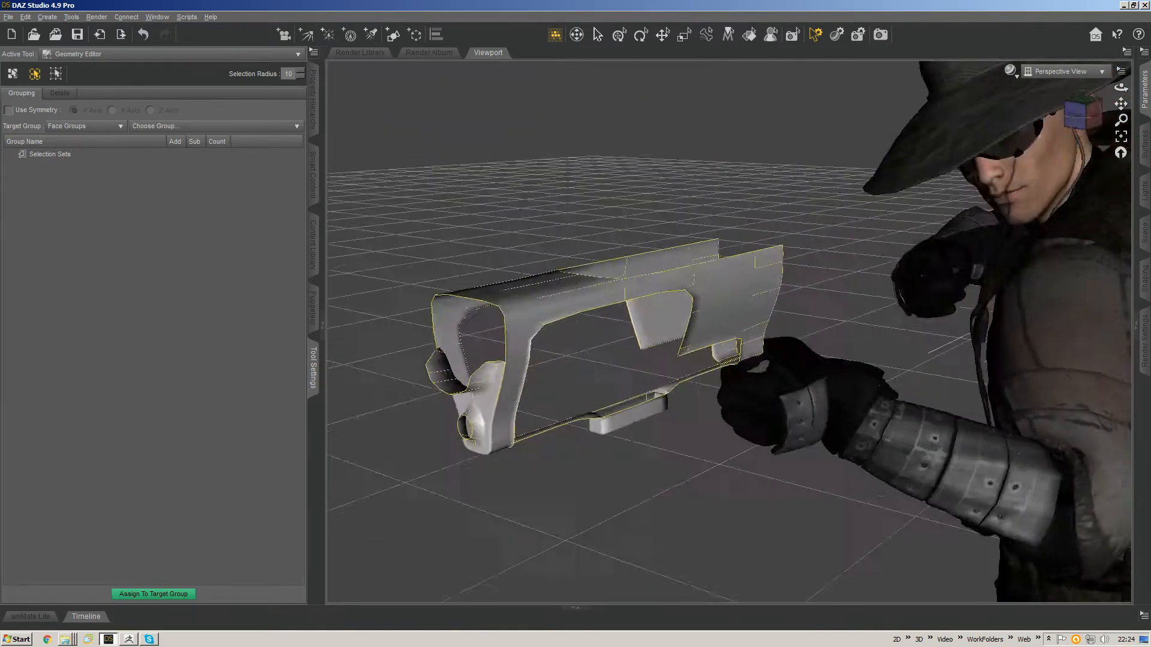
{"action": "left_click_drag", "start_coordinate": [734, 345], "coordinate": [693, 325], "text": "alt"}
{"action": "left_click", "coordinate": [1011, 71]}
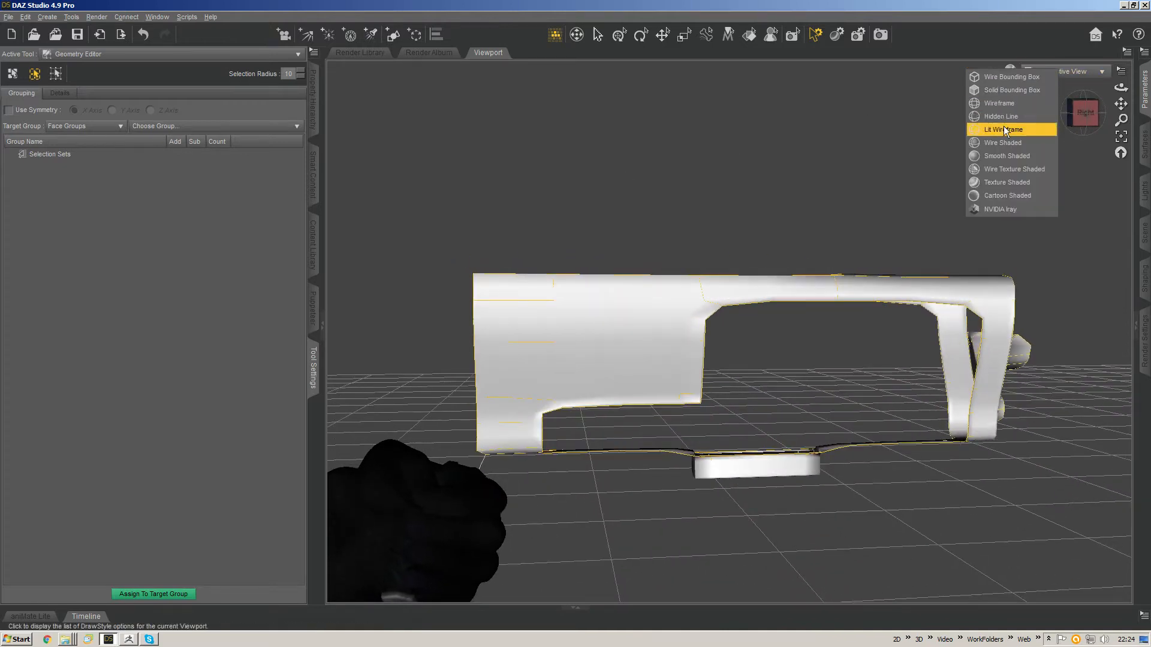
{"action": "left_click", "coordinate": [1008, 103]}
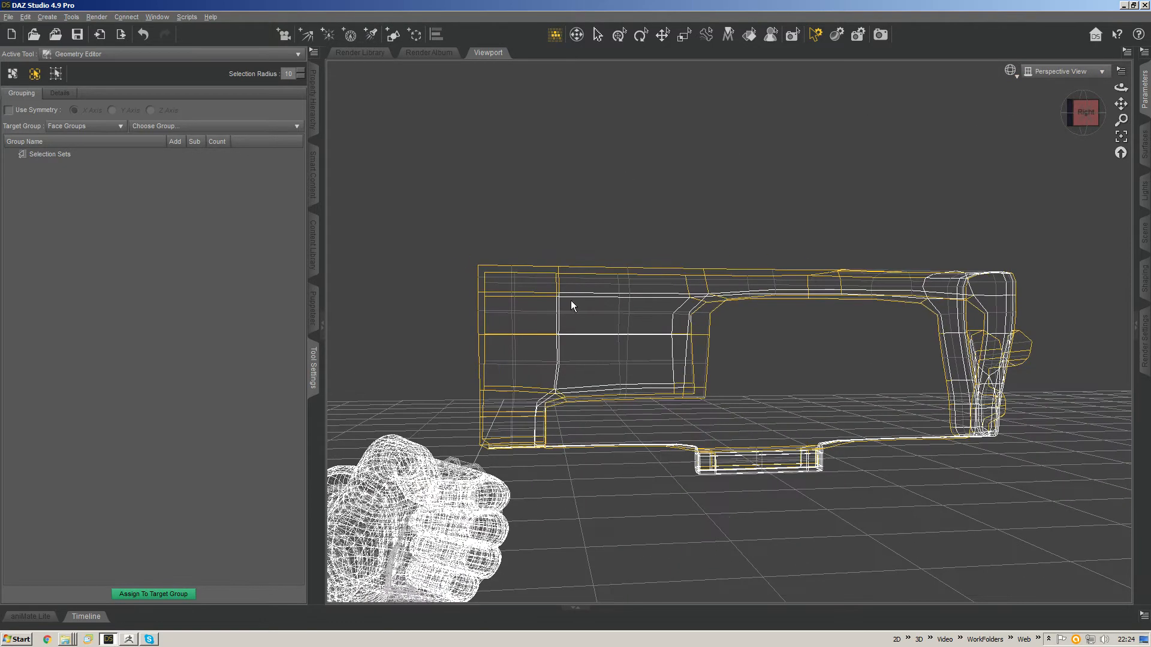
Step: Change the edge selection mode to Lasso Selection
{"action": "right_click", "coordinate": [570, 303]}
{"action": "mouse_move", "coordinate": [614, 321]}
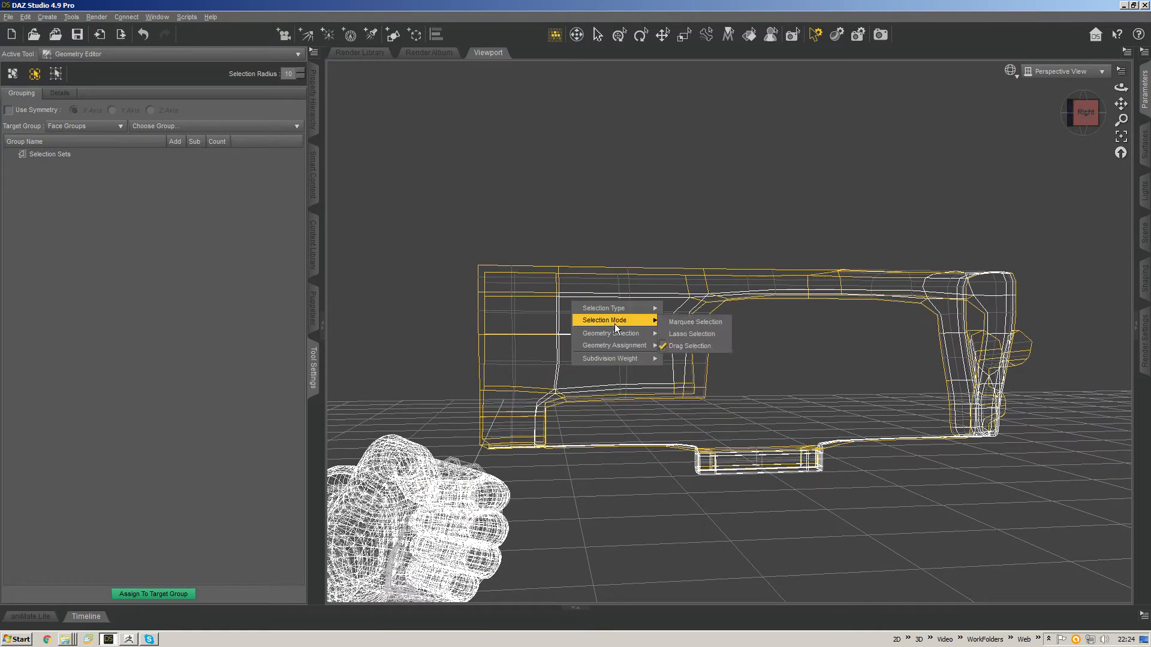
{"action": "left_click", "coordinate": [685, 334]}
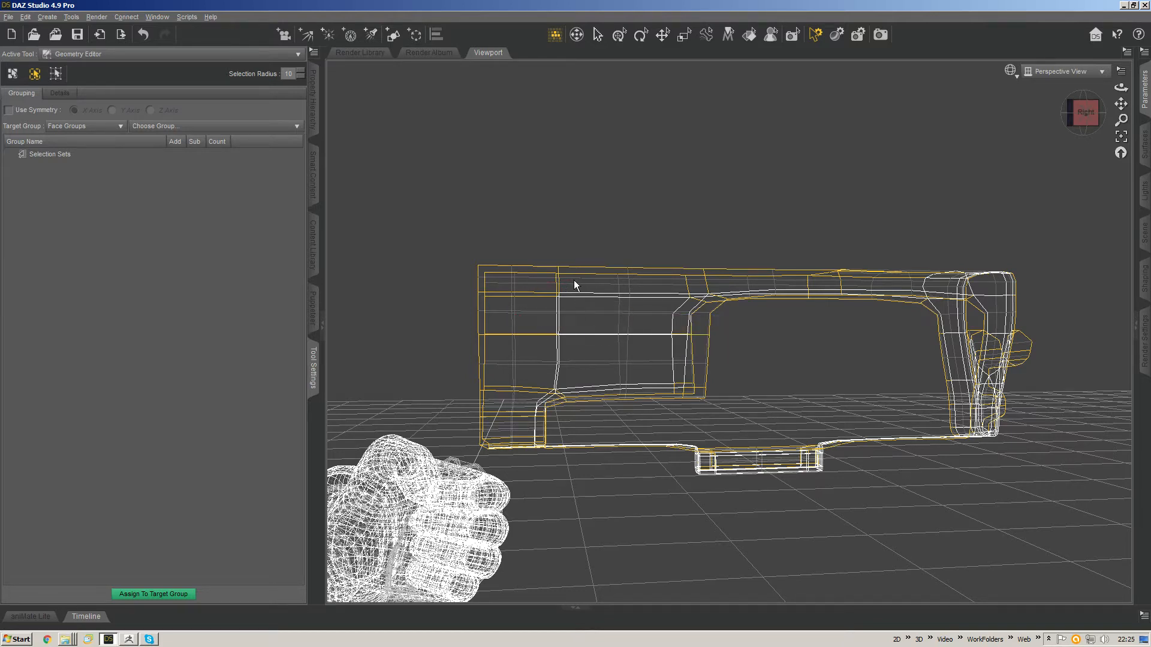
{"action": "right_click", "coordinate": [553, 282]}
{"action": "mouse_move", "coordinate": [602, 302]}
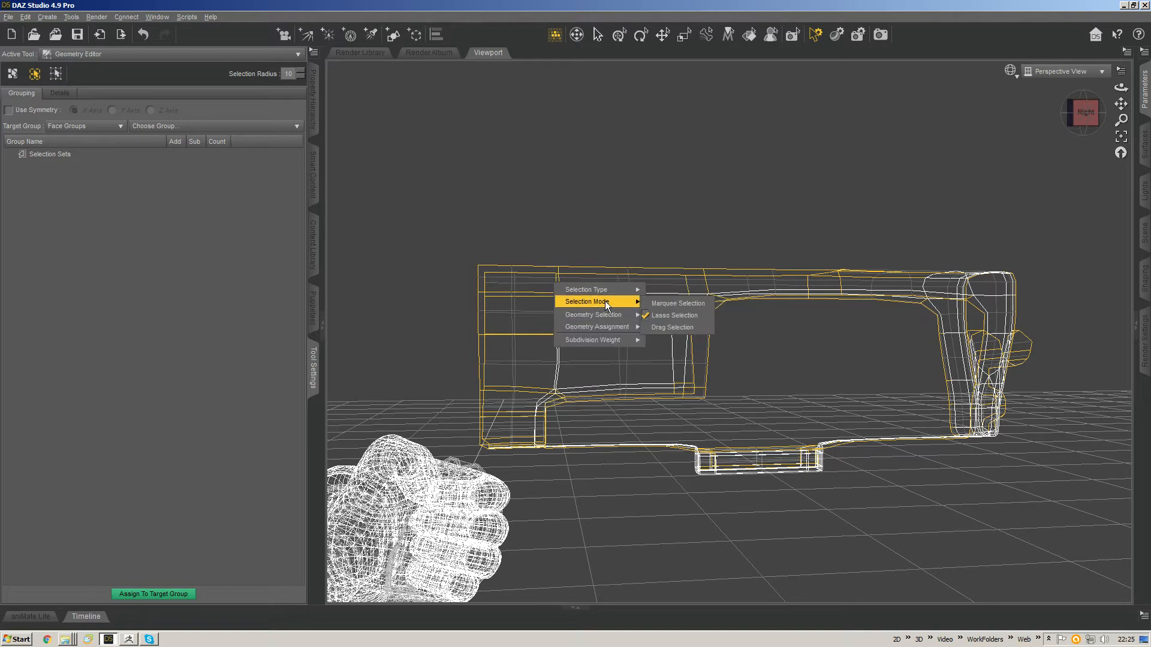
{"action": "left_click", "coordinate": [672, 316]}
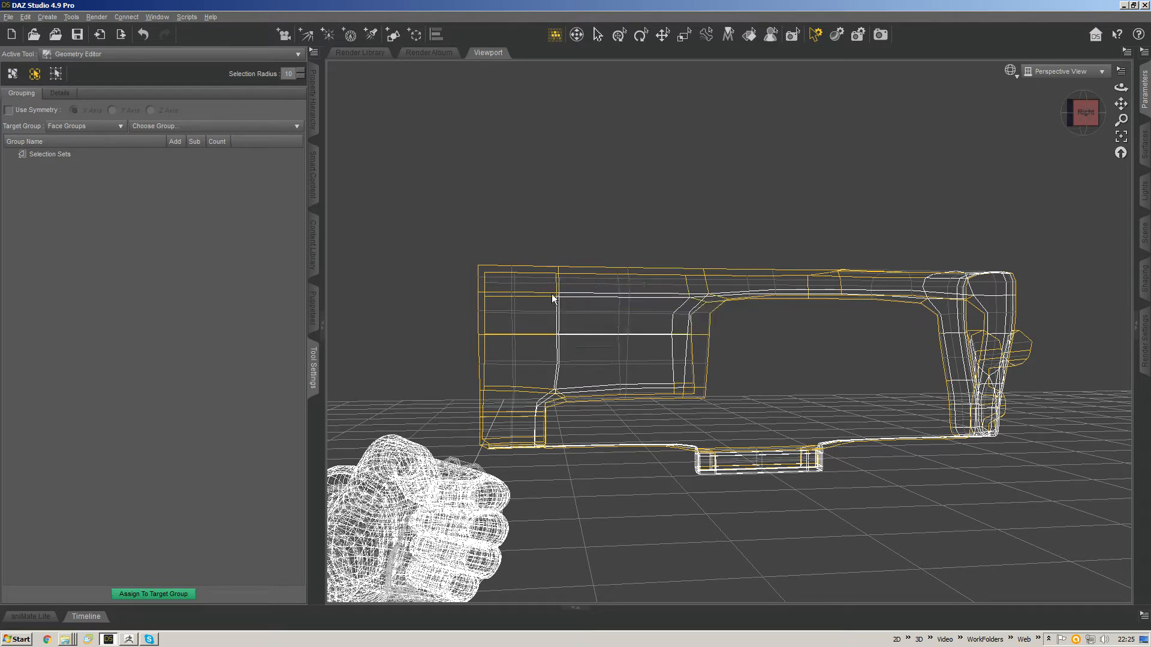
{"action": "mouse_move", "coordinate": [554, 298]}
{"action": "middle_mouse_down"}
{"action": "mouse_move", "coordinate": [627, 324]}
{"action": "mouse_move", "coordinate": [554, 307]}
{"action": "middle_mouse_up"}
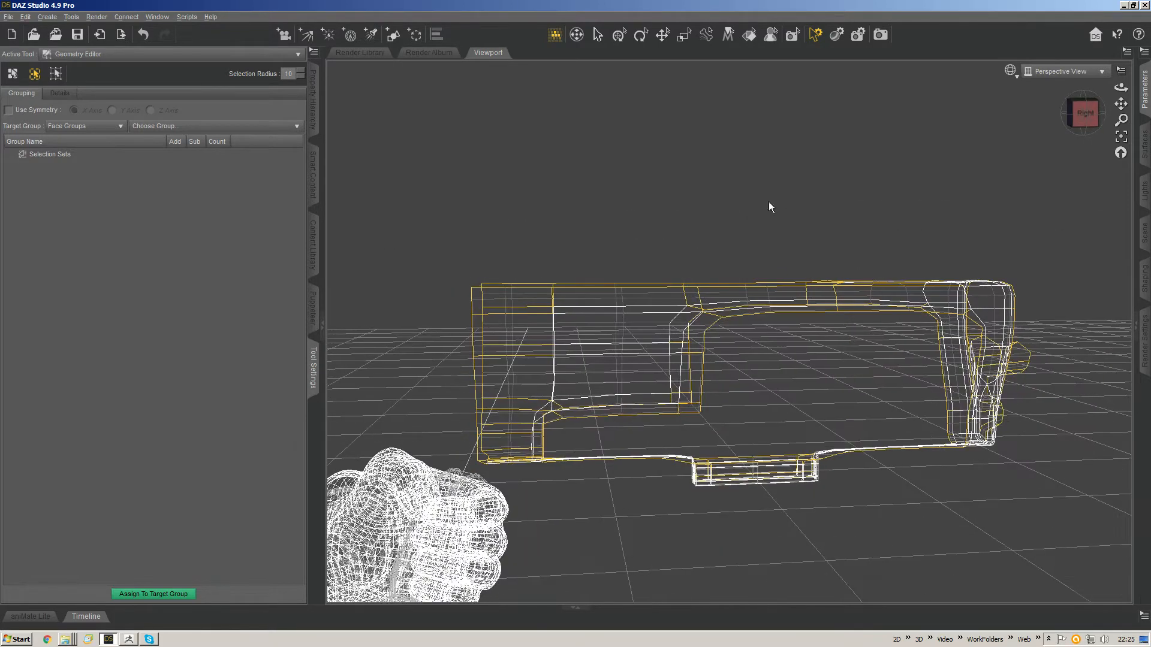
Step: Examine the shell's edges in the Wire Shaded draw style, and return the viewport to shading without wires
{"action": "left_click", "coordinate": [1009, 71]}
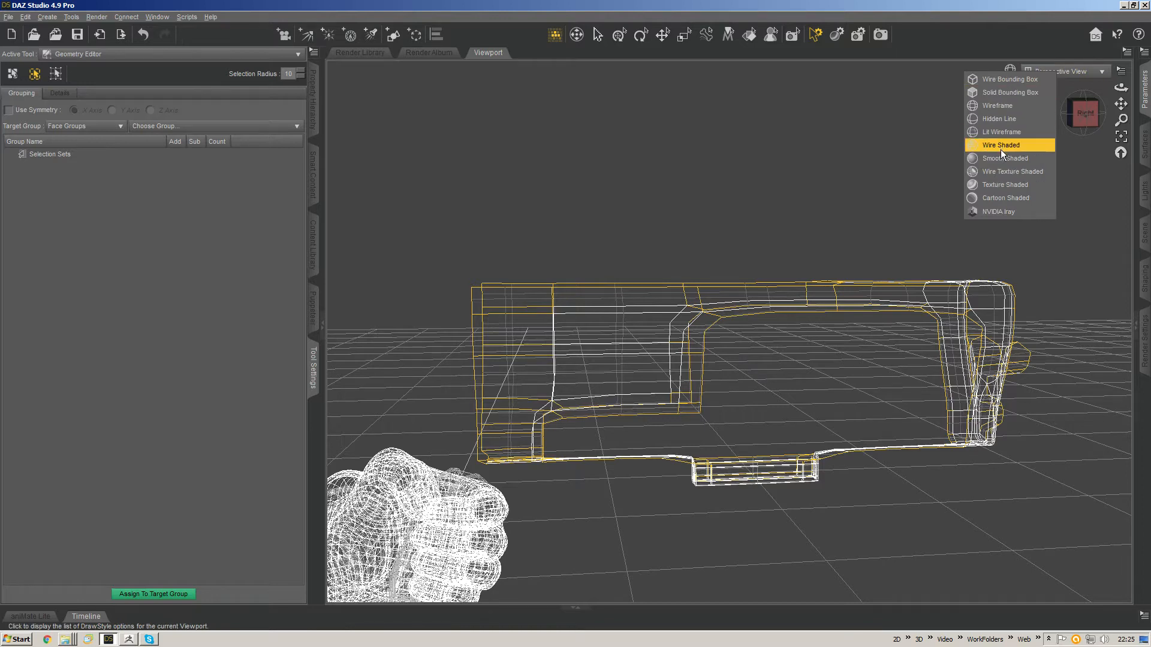
{"action": "left_click", "coordinate": [1001, 150]}
{"action": "middle_click_drag", "start_coordinate": [581, 333], "coordinate": [627, 328]}
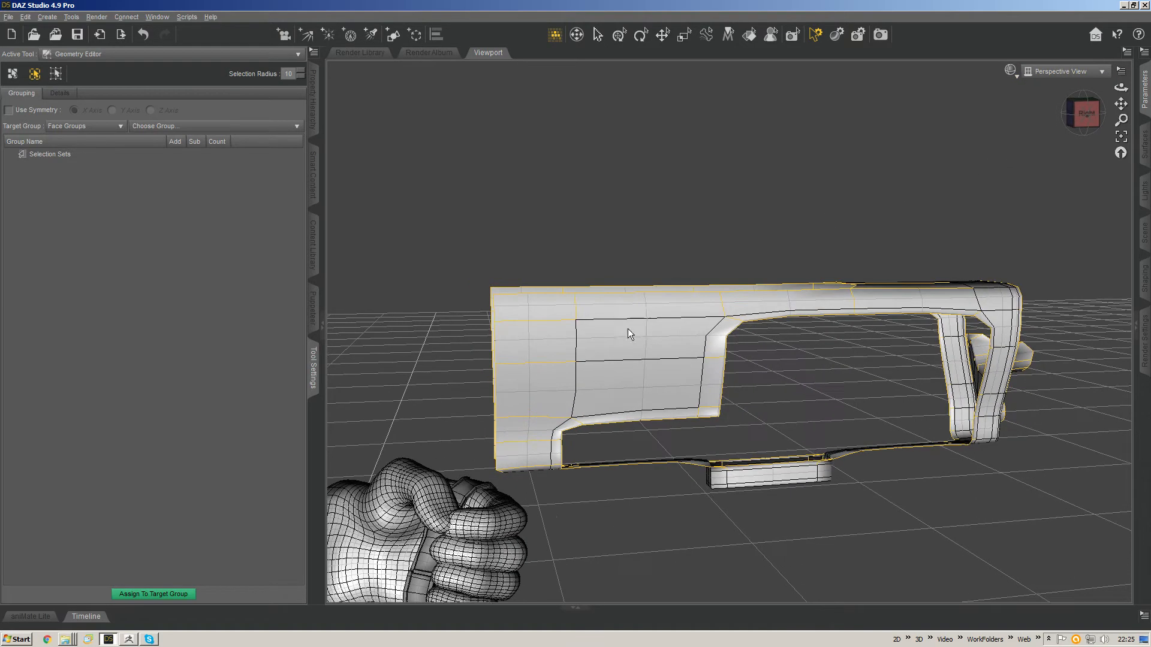
{"action": "left_click", "coordinate": [1011, 71]}
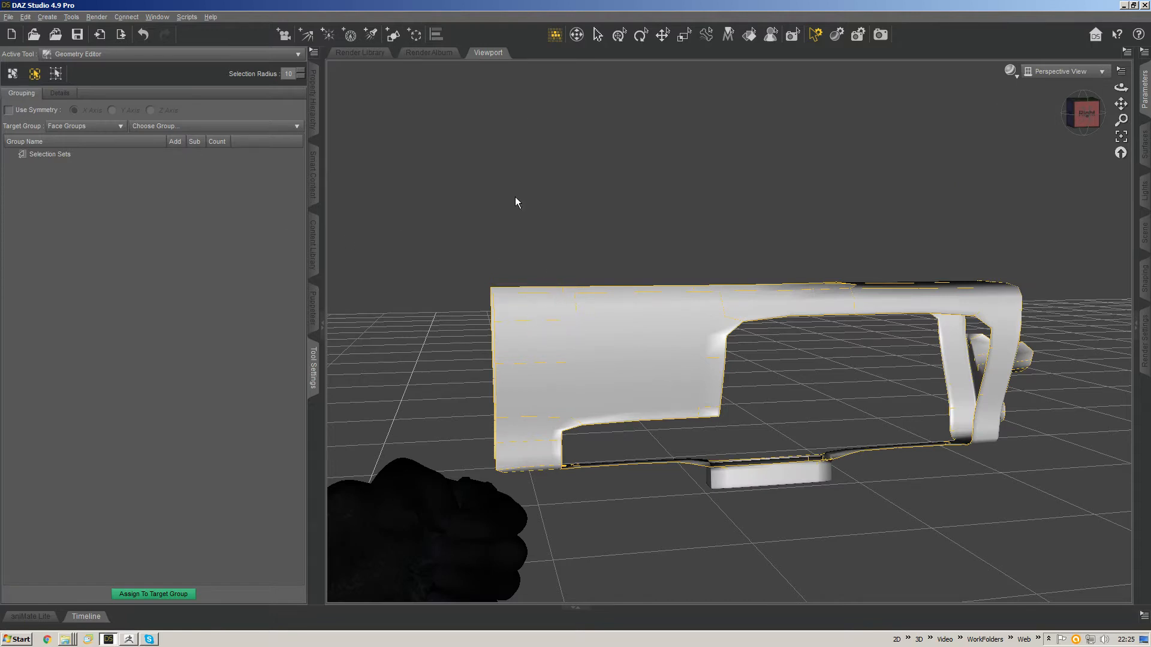
Step: Reactivate the Geometry Editor through the Node Selection tool and return to edge selection
{"action": "left_click", "coordinate": [598, 35]}
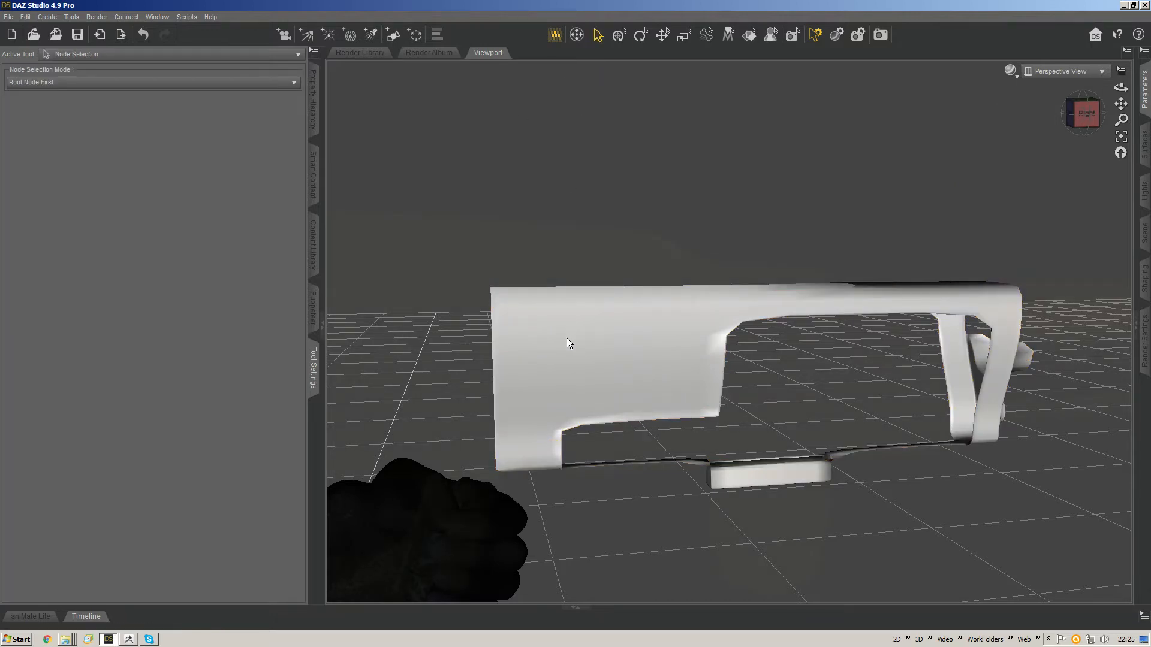
{"action": "key", "text": "alt+shift+g"}
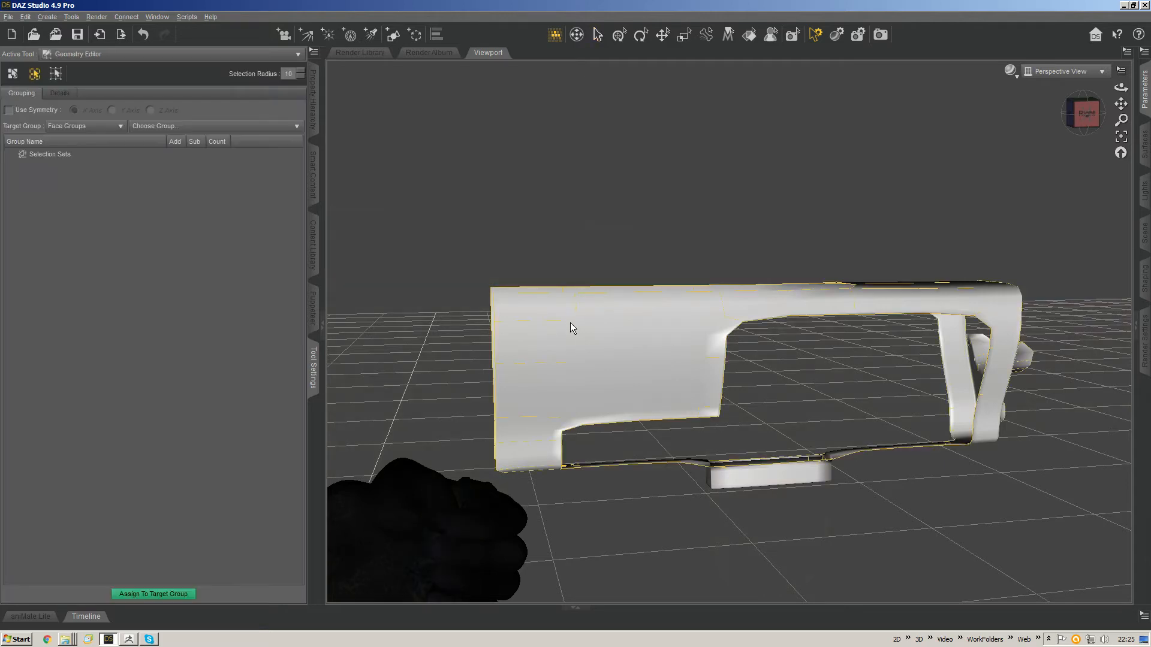
{"action": "left_click", "coordinate": [35, 74]}
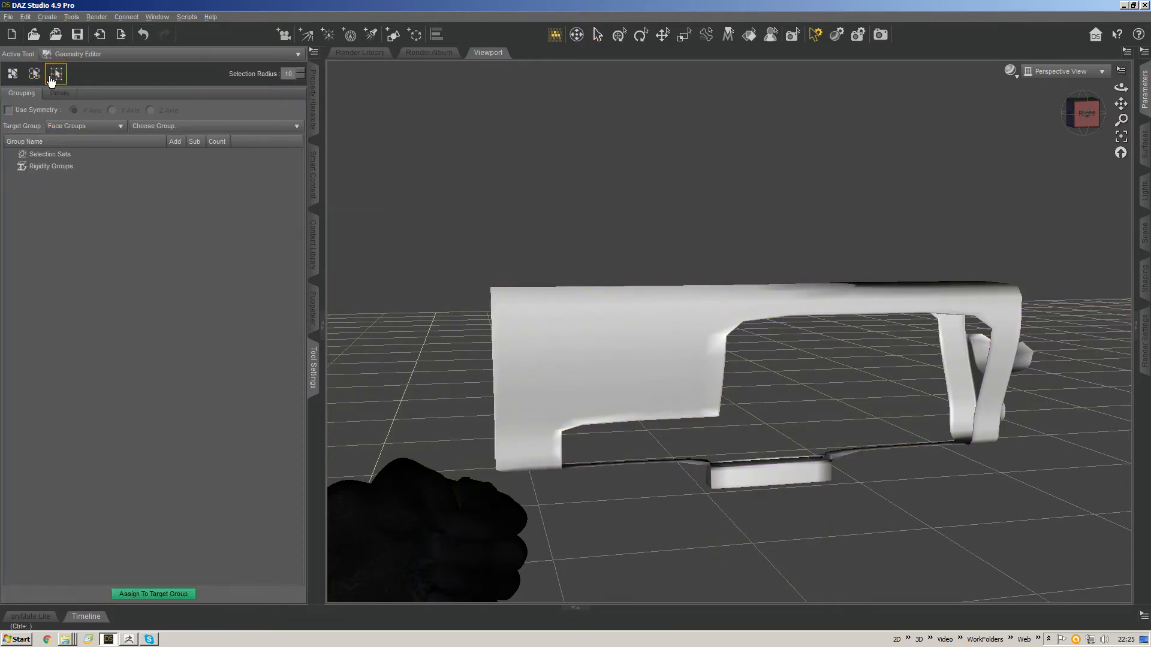
{"action": "left_click", "coordinate": [33, 75]}
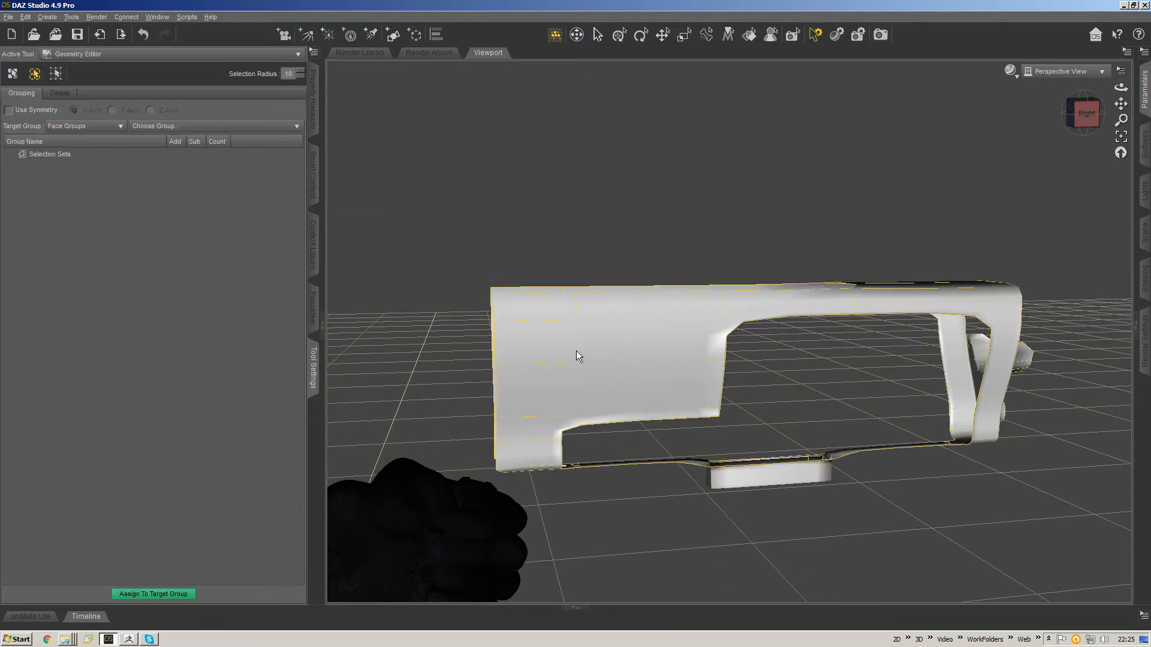
{"action": "left_click_drag", "start_coordinate": [615, 352], "coordinate": [466, 414], "text": "alt"}
Step: Switch to polygon selection on the fore-end shell and set the selection mode to Drag Selection
{"action": "left_click", "coordinate": [12, 73]}
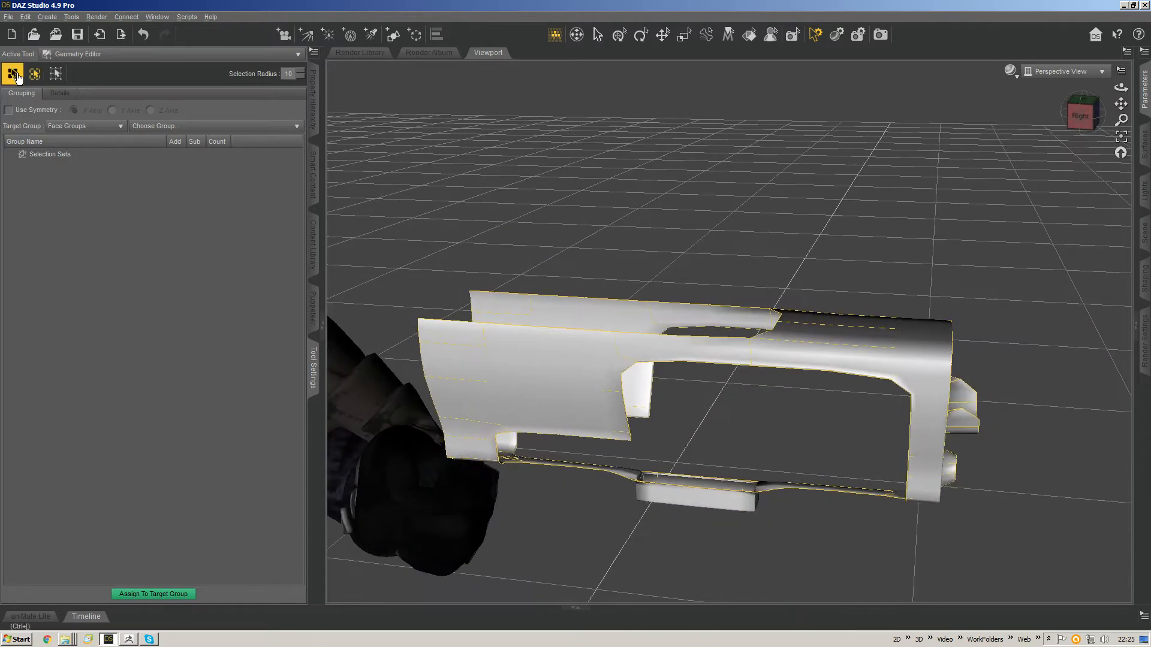
{"action": "left_click_drag", "start_coordinate": [510, 367], "coordinate": [624, 375], "text": "alt"}
{"action": "right_click", "coordinate": [612, 359]}
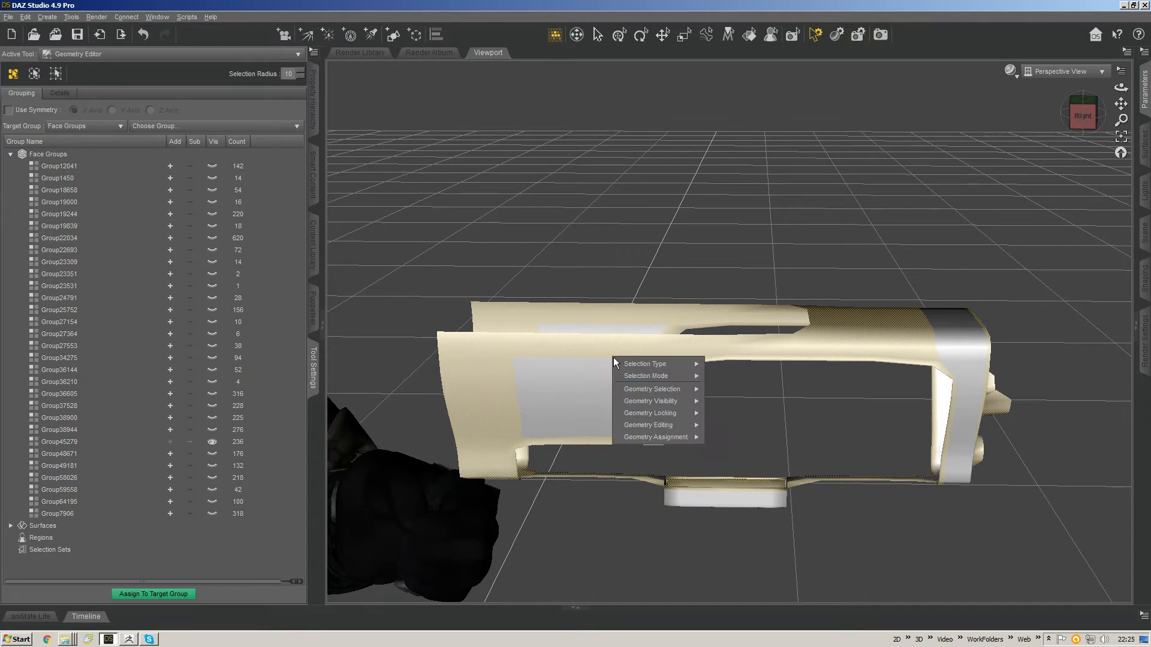
{"action": "mouse_move", "coordinate": [683, 375]}
{"action": "left_click", "coordinate": [741, 391]}
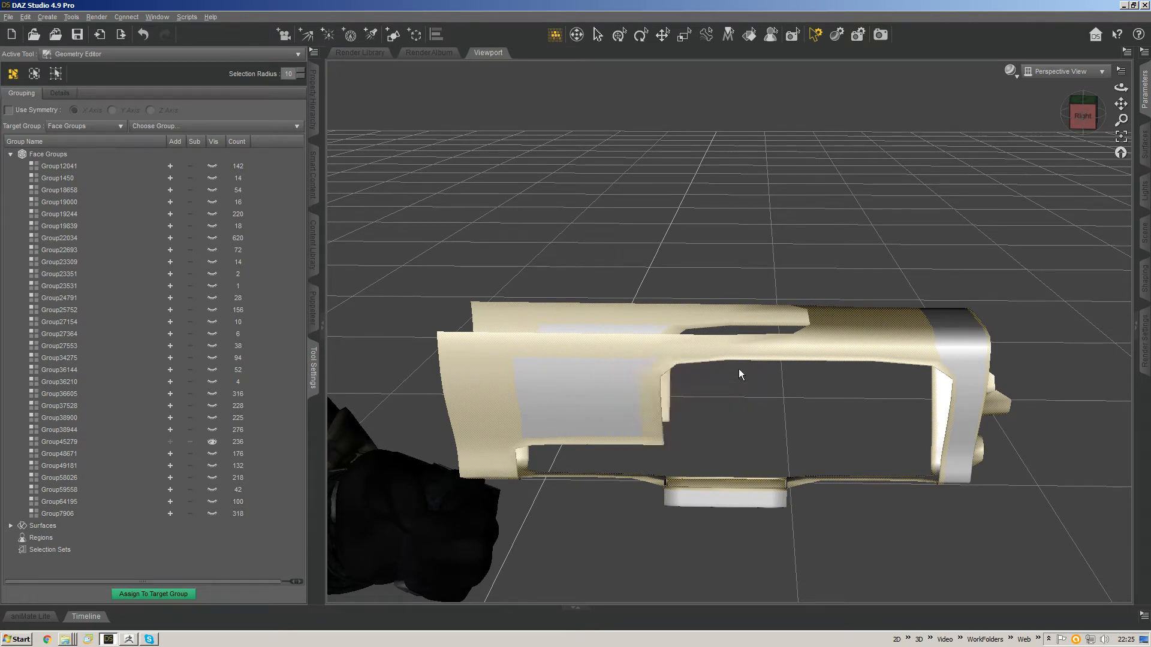
{"action": "right_click", "coordinate": [732, 347]}
{"action": "mouse_move", "coordinate": [783, 378]}
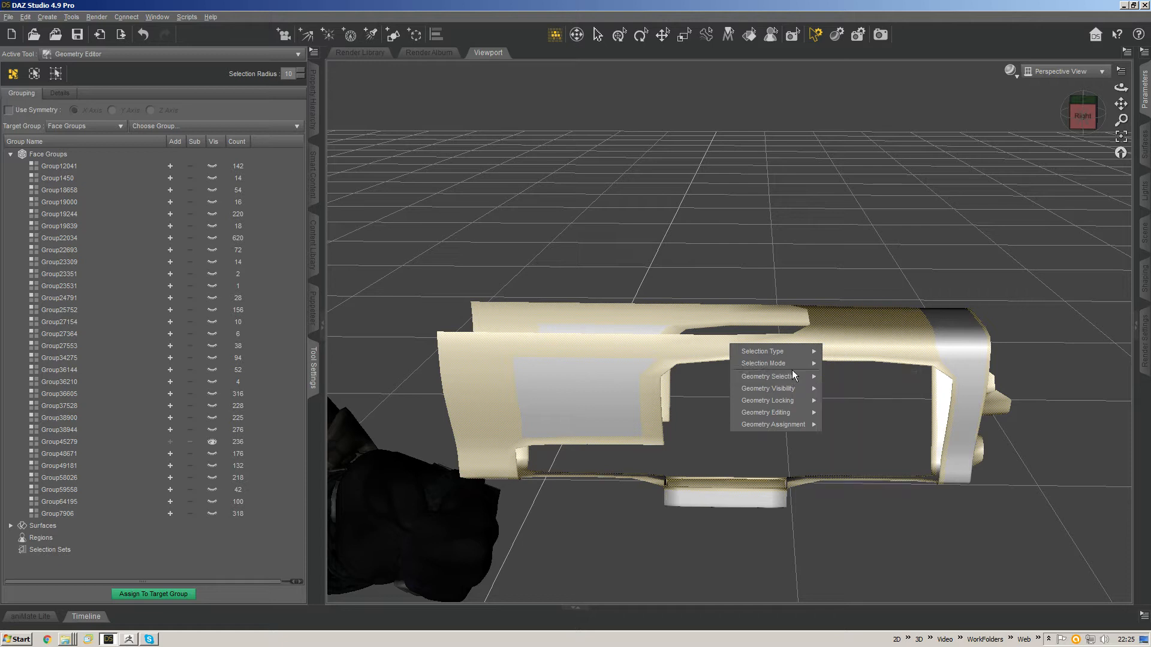
{"action": "left_click", "coordinate": [838, 389]}
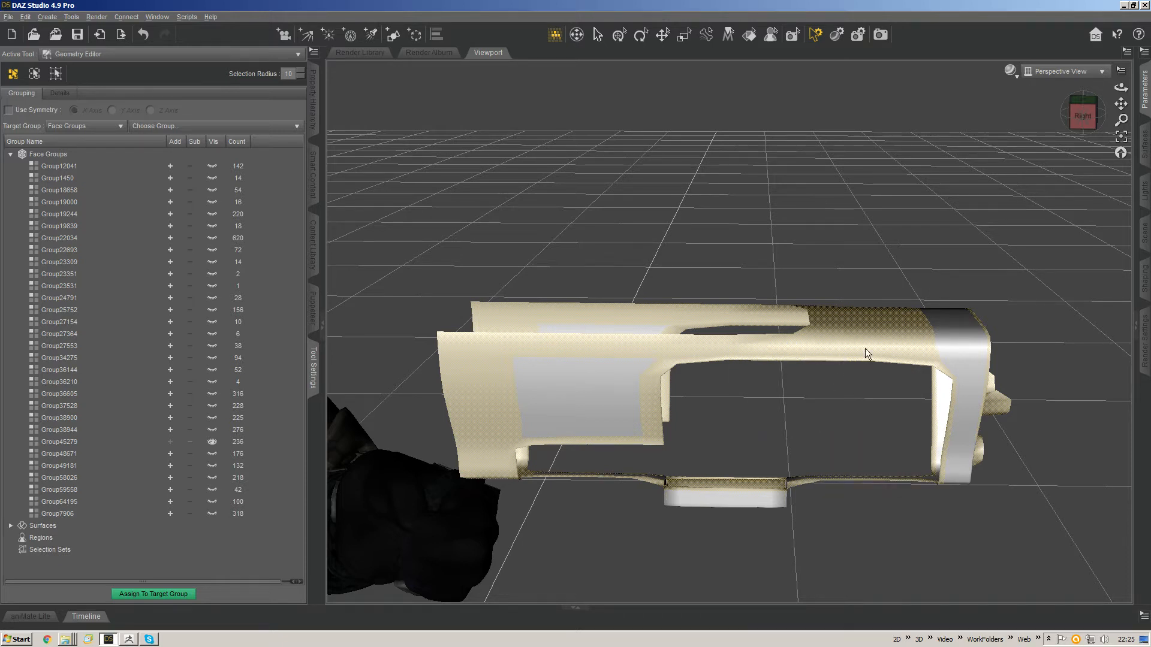
{"action": "middle_click_drag", "start_coordinate": [865, 349], "coordinate": [406, 278]}
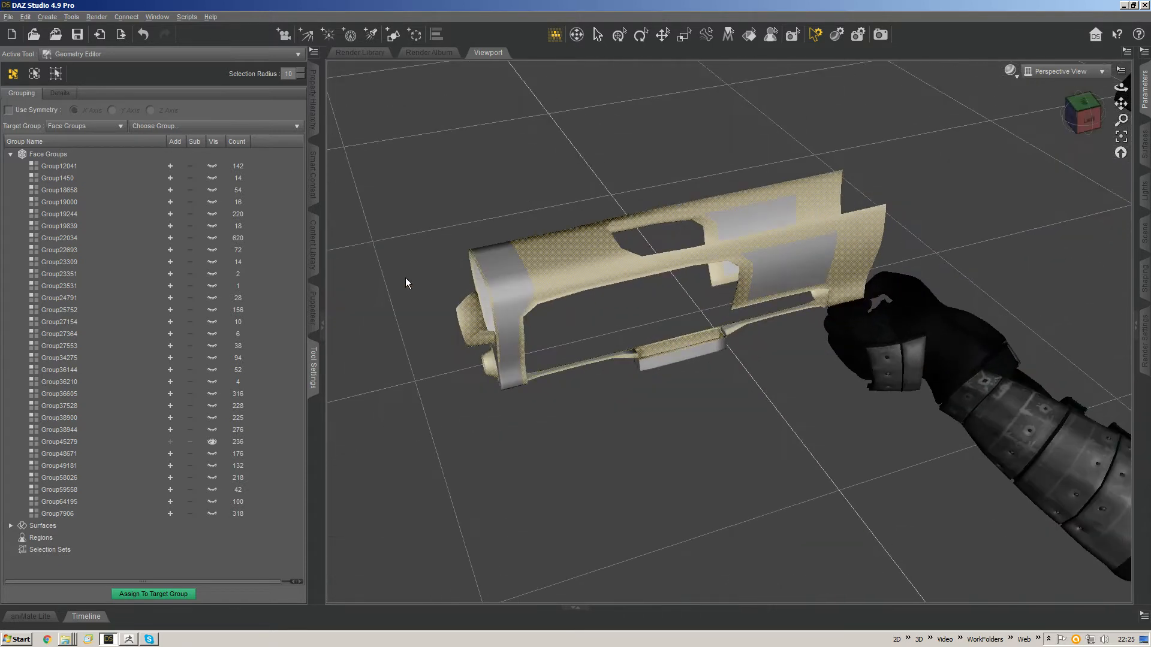
Step: Toggle the visibility of face group Group38900 on and off, leaving it hidden
{"action": "left_click", "coordinate": [147, 419]}
{"action": "left_click", "coordinate": [212, 418]}
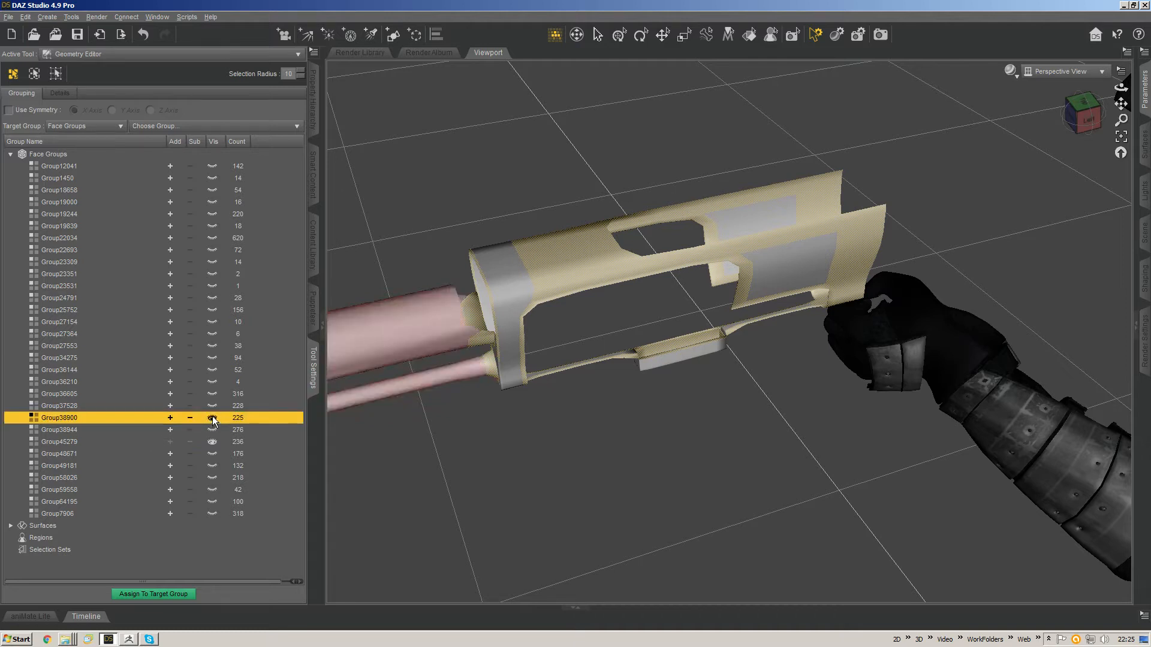
{"action": "left_click", "coordinate": [212, 418]}
{"action": "left_click", "coordinate": [212, 418]}
{"action": "left_click", "coordinate": [212, 418]}
Step: Select the character's glove with the Node Selection tool and open it in the Geometry Editor
{"action": "left_click", "coordinate": [598, 34]}
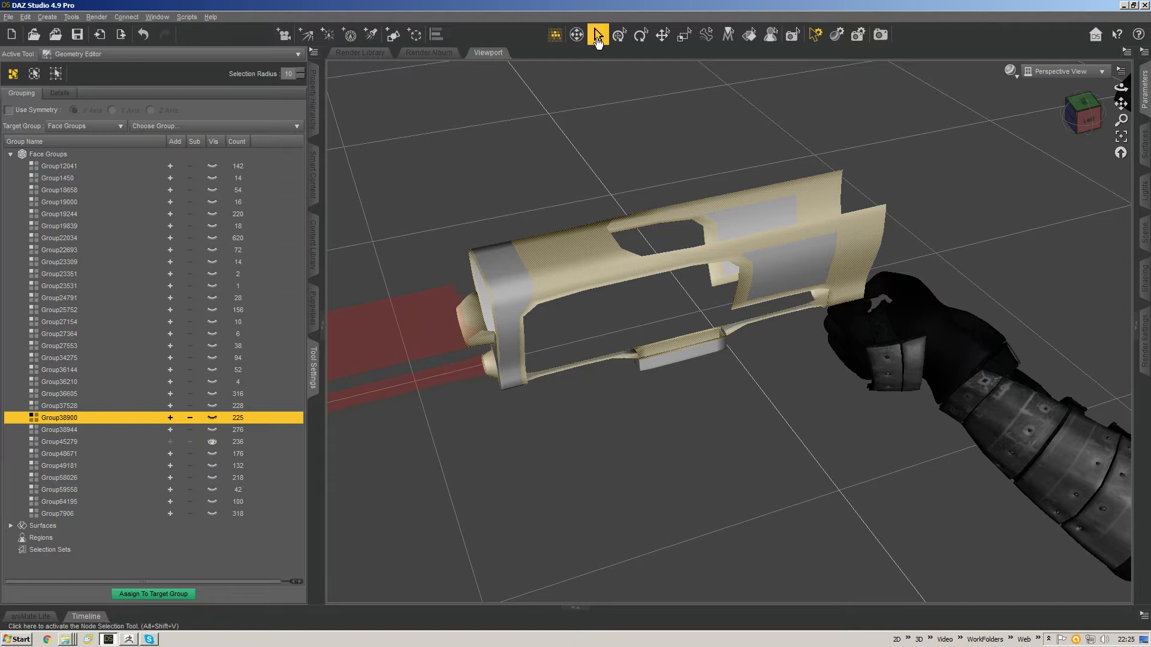
{"action": "right_click", "coordinate": [894, 300]}
{"action": "left_click", "coordinate": [923, 320]}
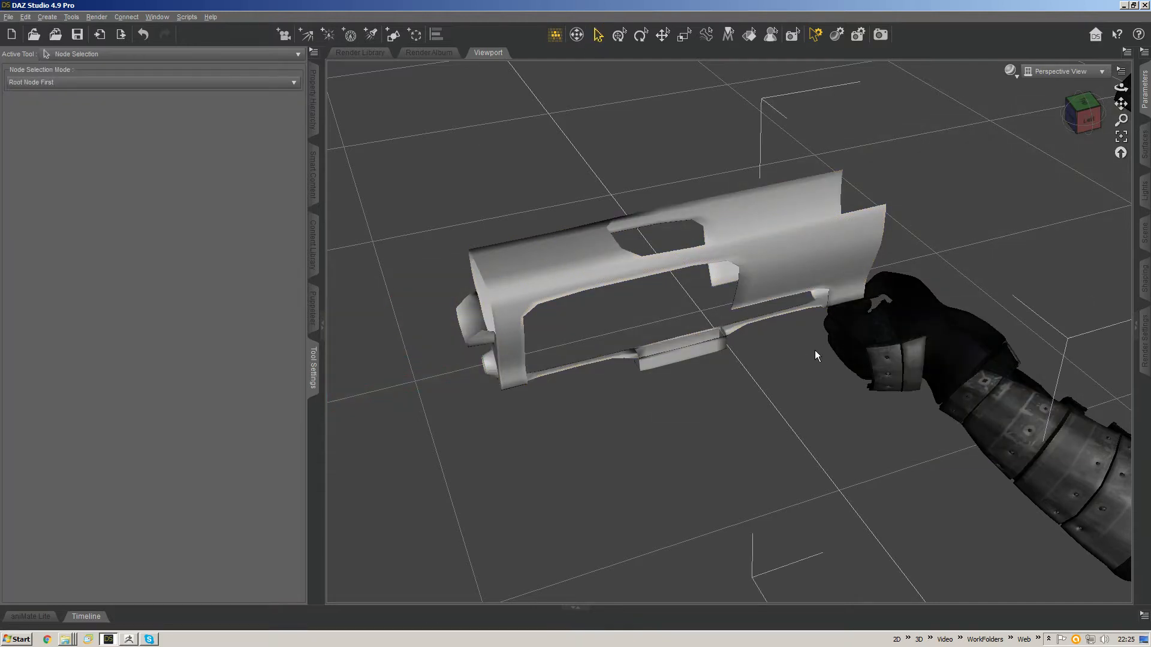
{"action": "key", "text": "alt+shift+g"}
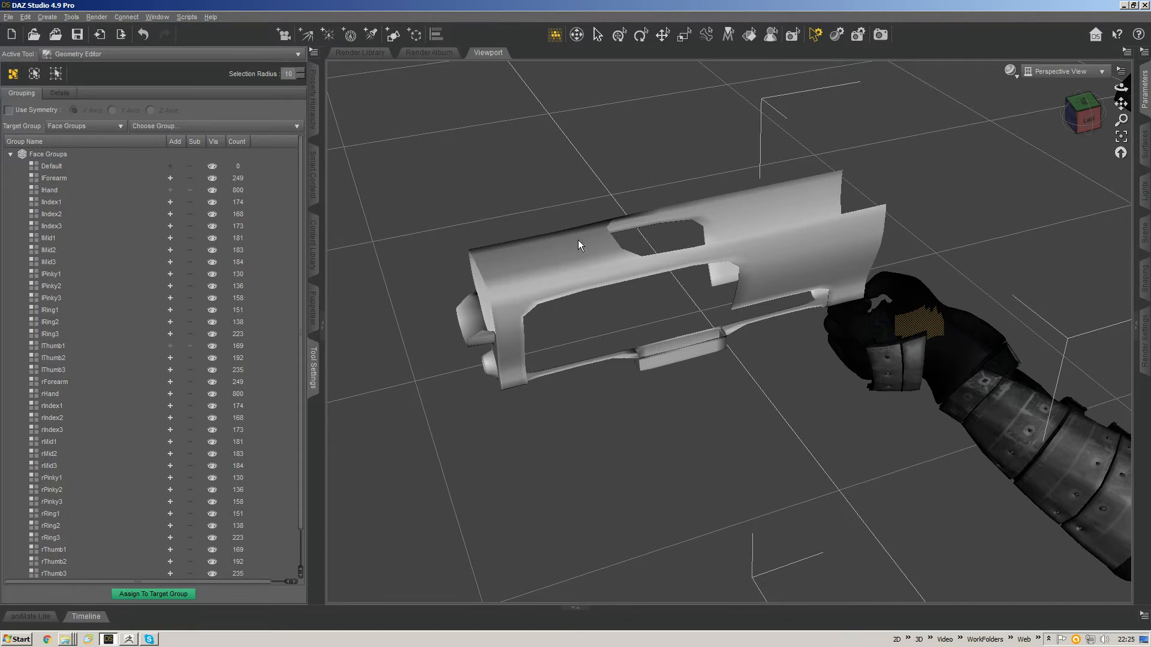
Step: Select the rifle's fore-end shell again and reopen it in the Geometry Editor
{"action": "key", "text": "alt+shift+s"}
{"action": "left_click", "coordinate": [568, 334]}
{"action": "left_click", "coordinate": [583, 287]}
{"action": "key", "text": "alt+shift+g"}
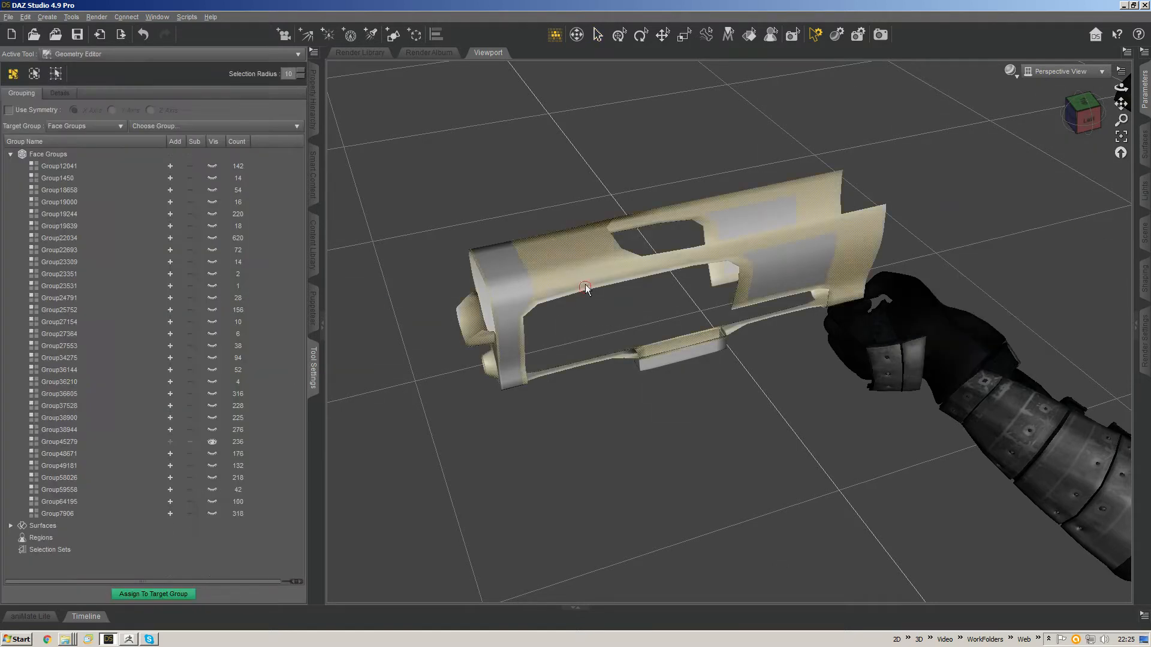
Step: Switch the selection type back to edges and undo the last edge deselection on the shell
{"action": "middle_click_drag", "start_coordinate": [549, 283], "coordinate": [573, 250]}
{"action": "right_click", "coordinate": [572, 257]}
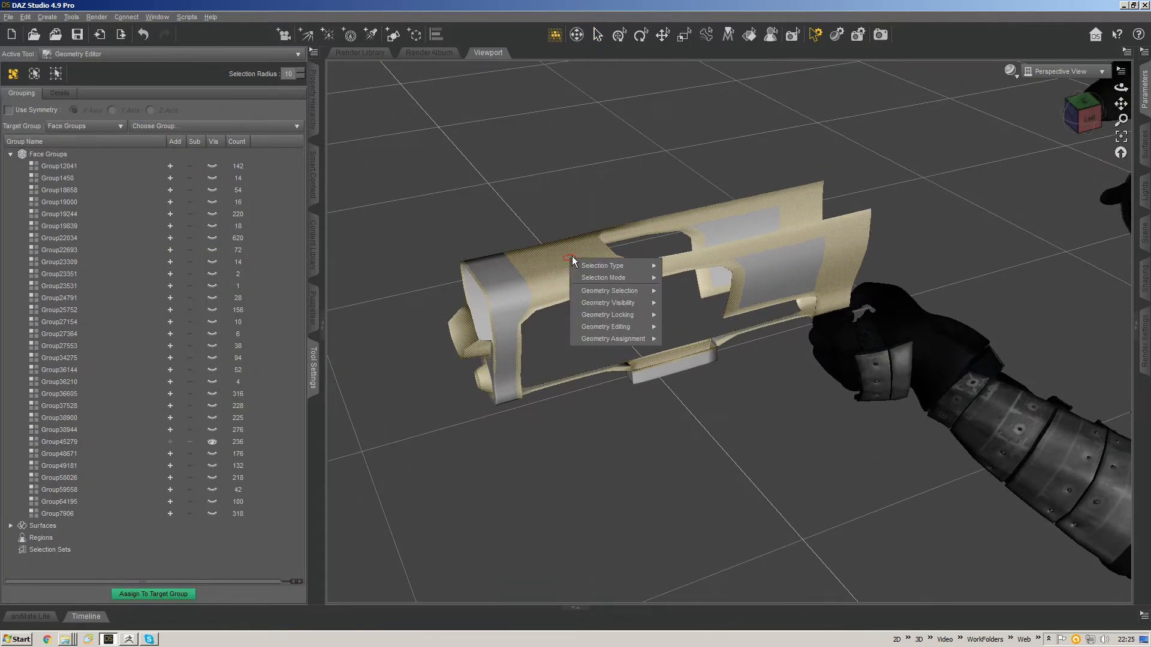
{"action": "mouse_move", "coordinate": [613, 265]}
{"action": "left_click", "coordinate": [689, 290]}
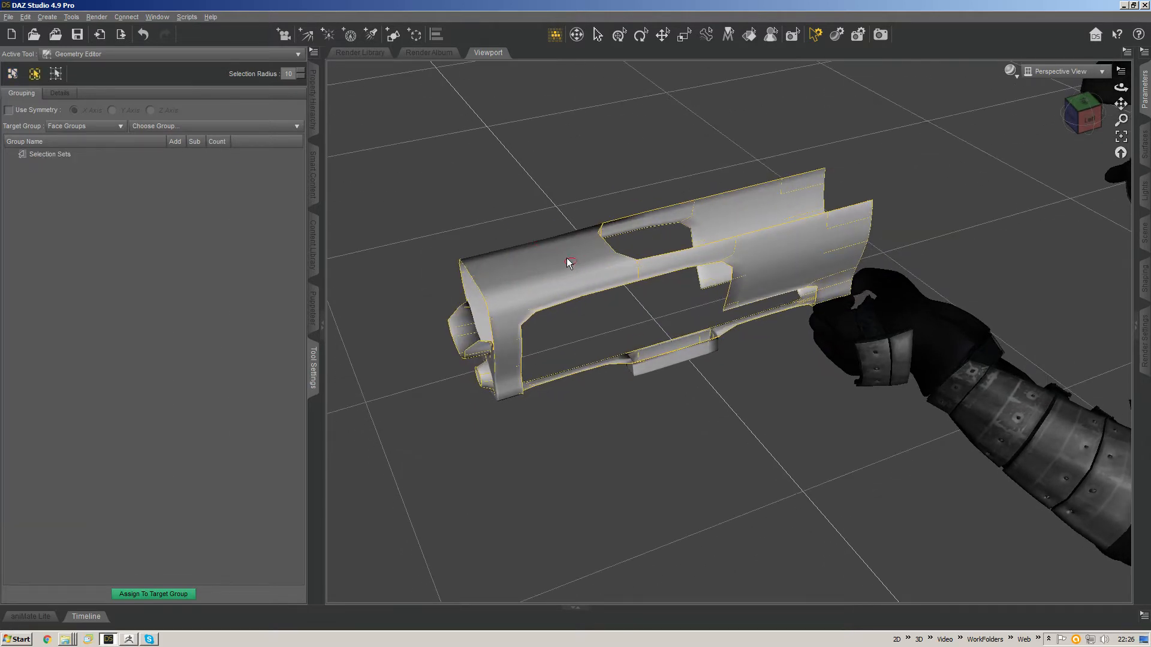
{"action": "key", "text": "ctrl+z"}
Step: Enable X-axis symmetry and deselect the stray interior edges on the fore-end shell's upper surface
{"action": "left_click", "coordinate": [9, 109]}
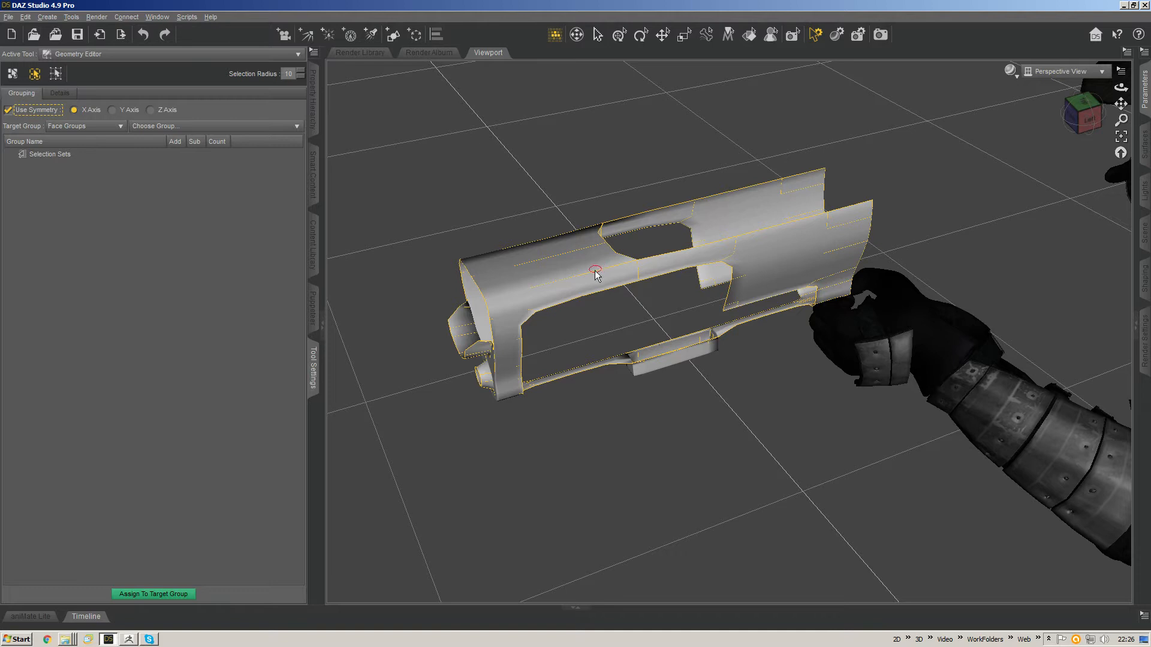
{"action": "left_click", "coordinate": [576, 280], "text": "alt"}
{"action": "left_click", "coordinate": [565, 259], "text": "alt"}
{"action": "middle_click_drag", "start_coordinate": [818, 346], "coordinate": [720, 211]}
{"action": "middle_click_drag", "start_coordinate": [875, 386], "coordinate": [885, 353]}
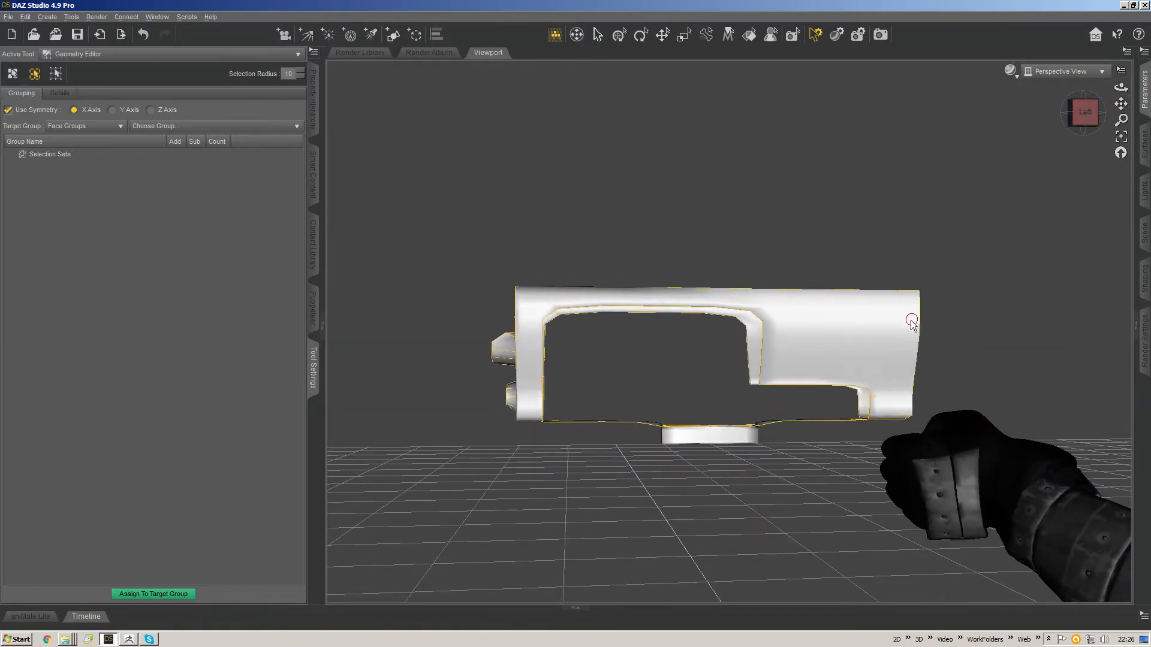
Step: Examine the selected edges along the fore-end shell's underside, lower rail box and front end
{"action": "right_click", "coordinate": [798, 340]}
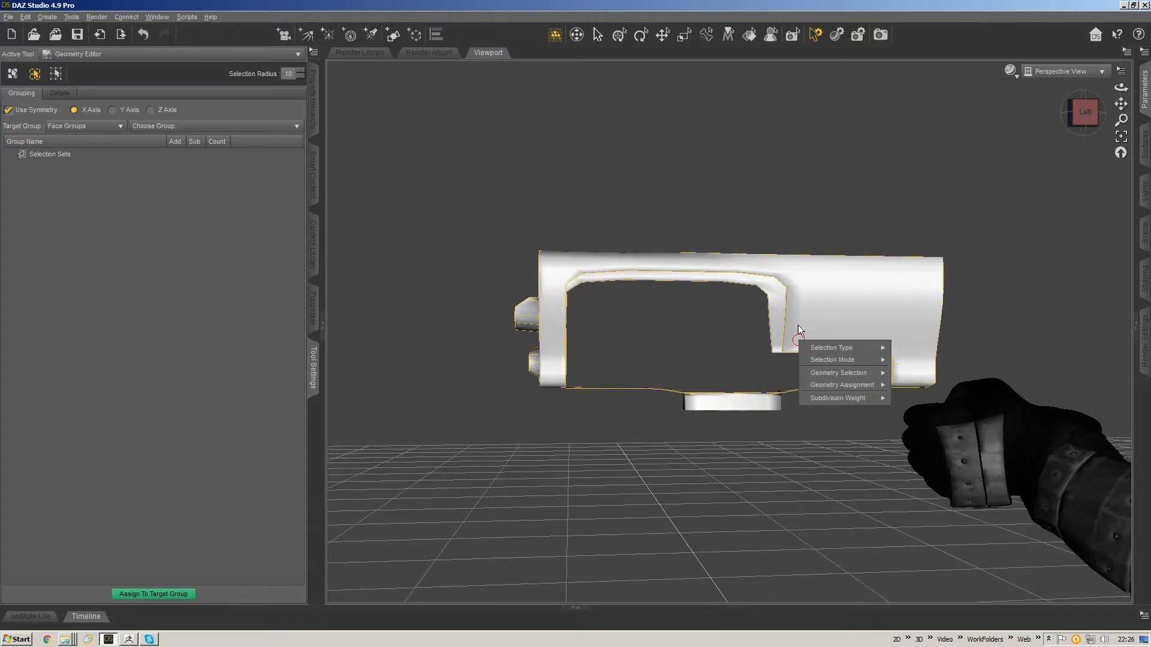
{"action": "left_click", "coordinate": [889, 69]}
{"action": "middle_click_drag", "start_coordinate": [839, 360], "coordinate": [876, 243]}
{"action": "scroll", "coordinate": [775, 355], "scroll_direction": "up", "scroll_amount": 5}
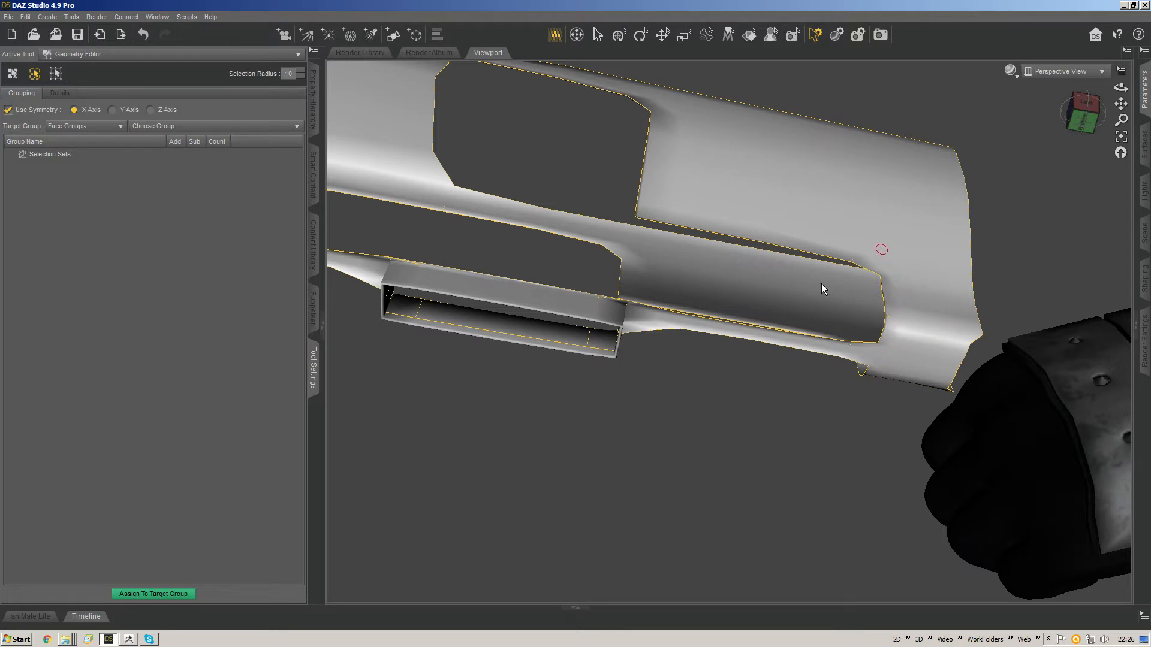
{"action": "left_click_drag", "start_coordinate": [713, 391], "coordinate": [744, 210], "text": "ctrl+alt"}
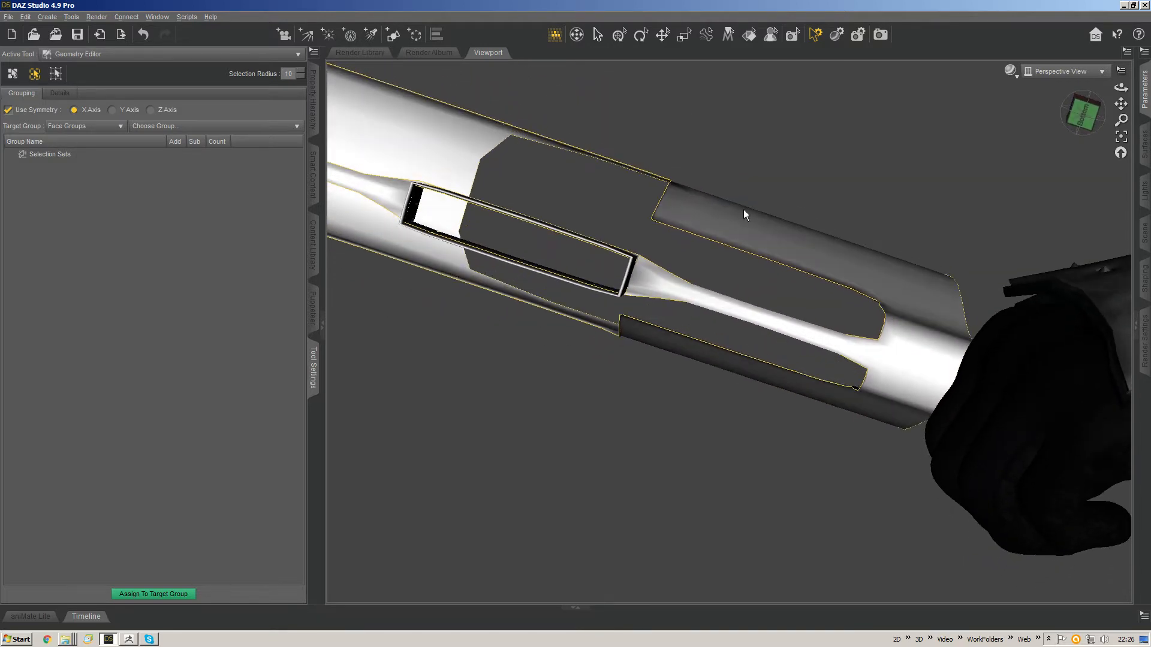
{"action": "key", "text": "ctrl+z"}
{"action": "left_click_drag", "start_coordinate": [613, 226], "coordinate": [640, 531], "text": "ctrl+alt"}
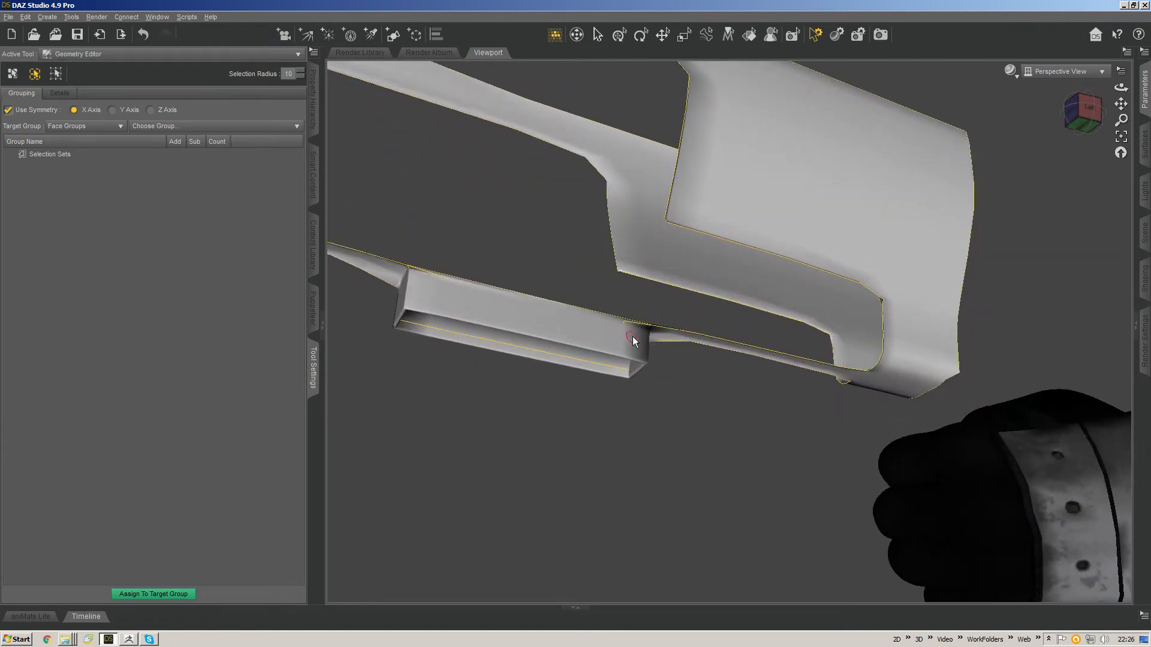
{"action": "right_click_drag", "start_coordinate": [563, 327], "coordinate": [844, 346], "text": "ctrl+alt"}
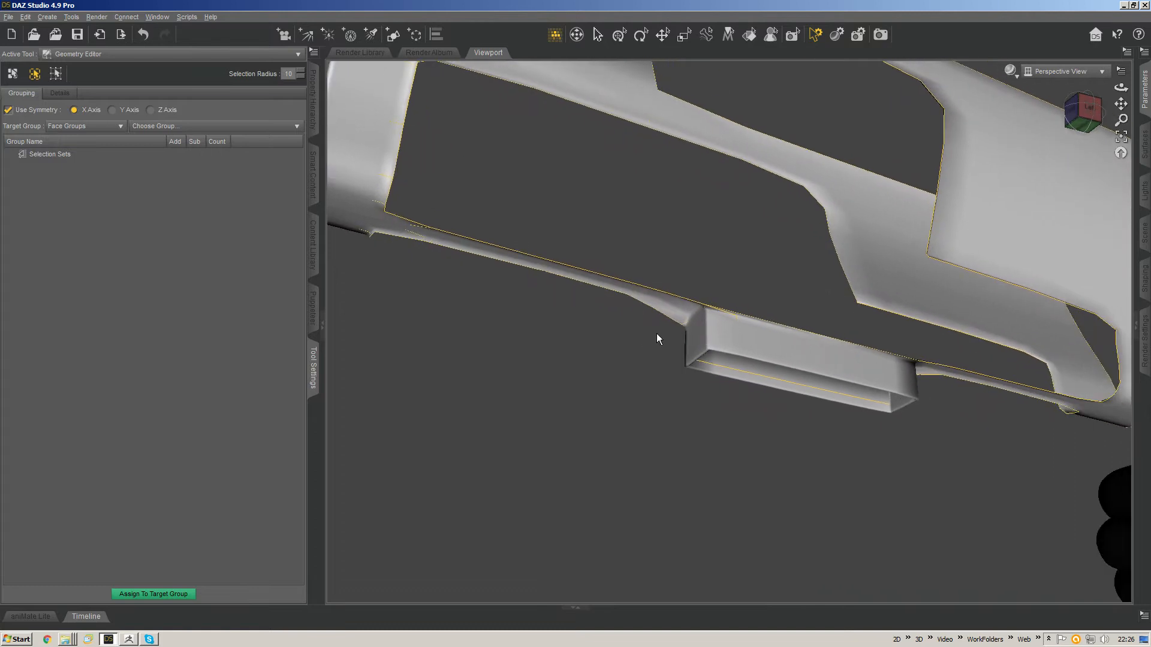
{"action": "left_click_drag", "start_coordinate": [729, 324], "coordinate": [791, 331], "text": "ctrl+alt"}
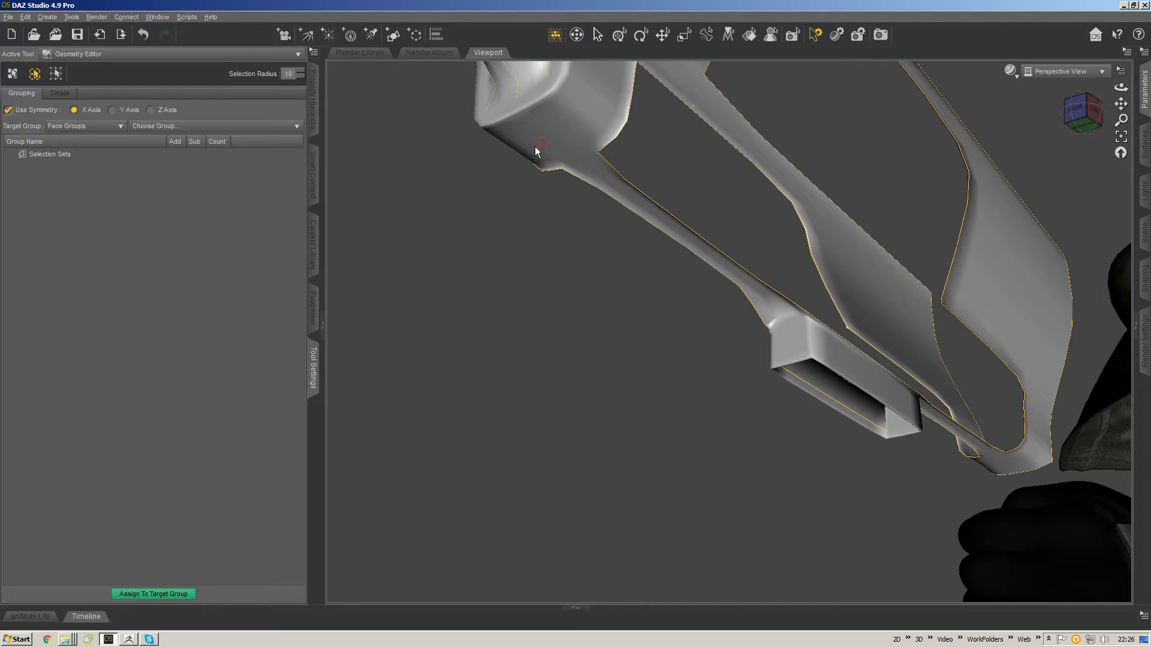
{"action": "left_click_drag", "start_coordinate": [588, 119], "coordinate": [557, 303], "text": "ctrl+alt"}
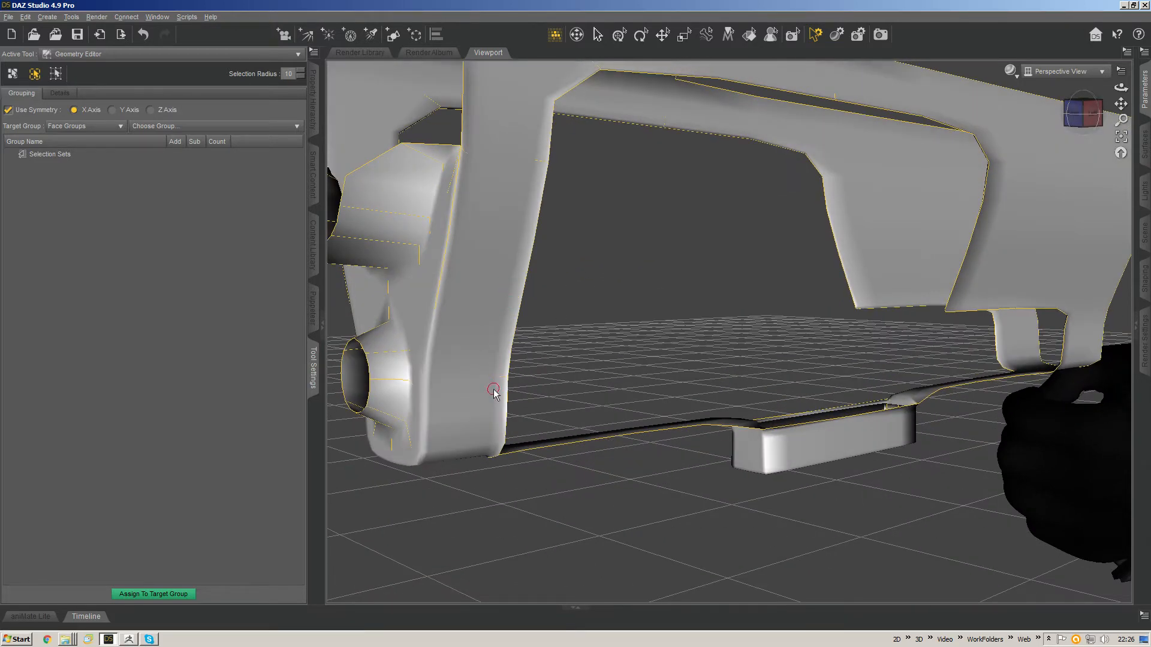
{"action": "mouse_move", "coordinate": [401, 353]}
{"action": "left_mouse_down", "text": "alt"}
{"action": "mouse_move", "coordinate": [380, 420]}
{"action": "mouse_move", "coordinate": [386, 329]}
{"action": "mouse_move", "coordinate": [612, 332]}
{"action": "mouse_move", "coordinate": [782, 205]}
{"action": "left_mouse_up", "text": "alt"}
Step: Switch the viewport to Wire Texture Shaded and add the edges around the lower front tube's base to the selection
{"action": "left_click", "coordinate": [1011, 71]}
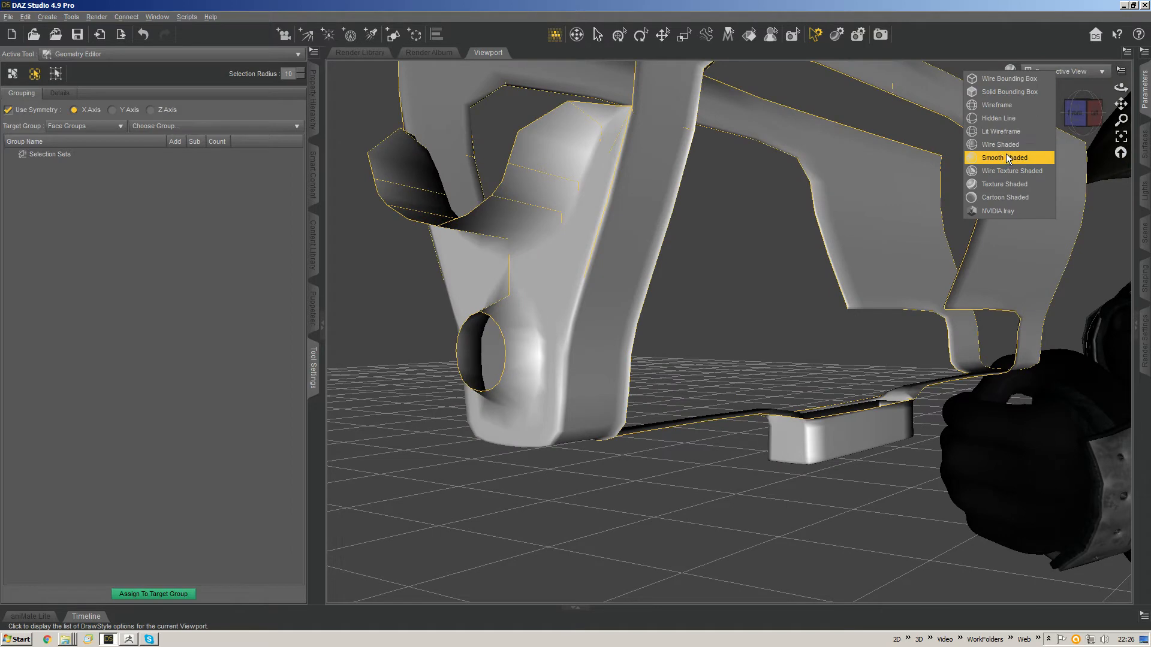
{"action": "left_click", "coordinate": [1005, 170]}
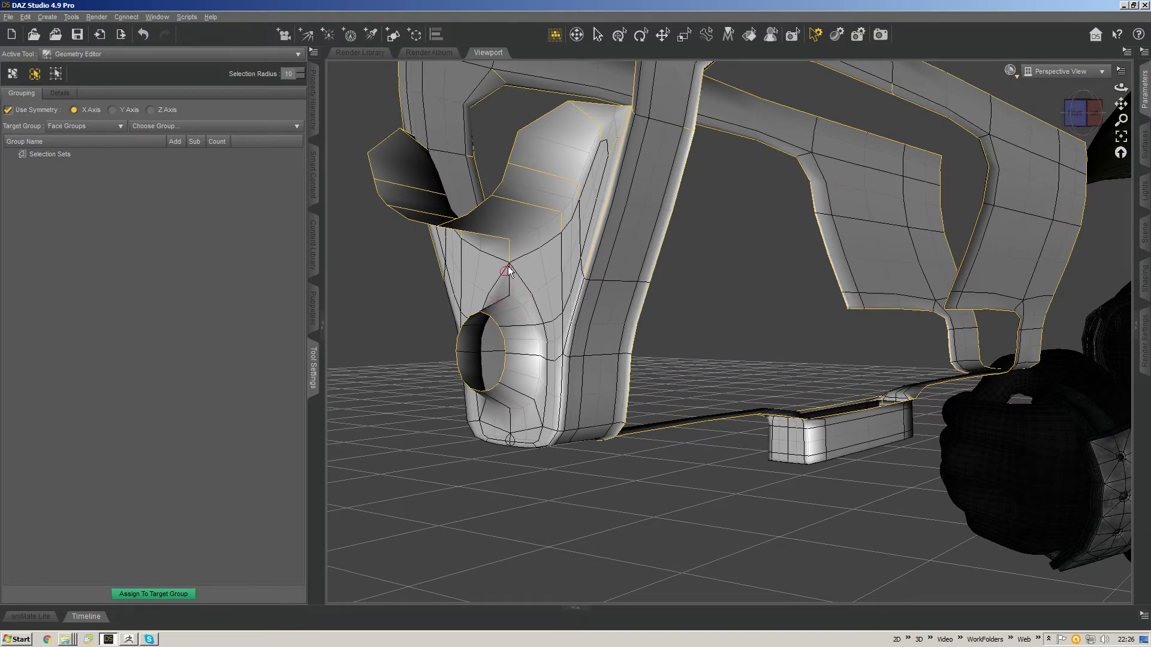
{"action": "mouse_move", "coordinate": [510, 256]}
{"action": "left_mouse_down", "text": "ctrl"}
{"action": "mouse_move", "coordinate": [547, 344]}
{"action": "mouse_move", "coordinate": [527, 432]}
{"action": "left_mouse_up", "text": "ctrl"}
{"action": "left_click_drag", "start_coordinate": [570, 369], "coordinate": [582, 303], "text": "ctrl+alt"}
{"action": "left_click_drag", "start_coordinate": [623, 142], "coordinate": [577, 328], "text": "ctrl+alt"}
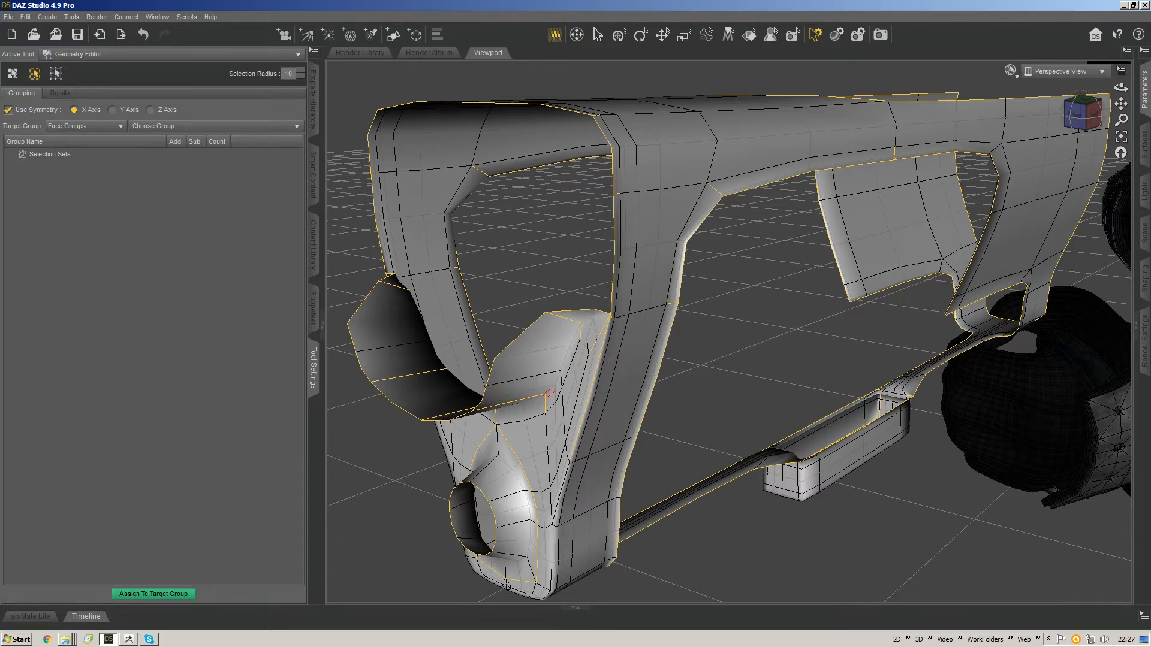
Step: Deselect the lengthwise edges on the upper front tube, undoing the last selection change along the way
{"action": "left_click_drag", "start_coordinate": [550, 393], "coordinate": [545, 302], "text": "ctrl+alt"}
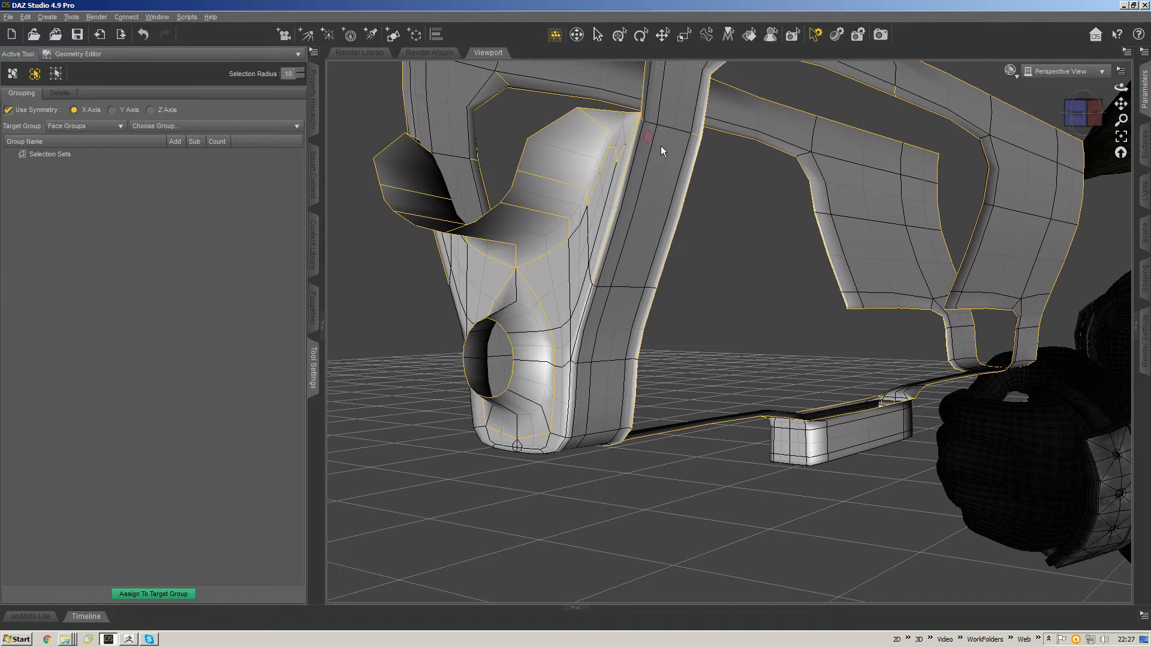
{"action": "left_click_drag", "start_coordinate": [661, 164], "coordinate": [526, 171], "text": "ctrl+alt"}
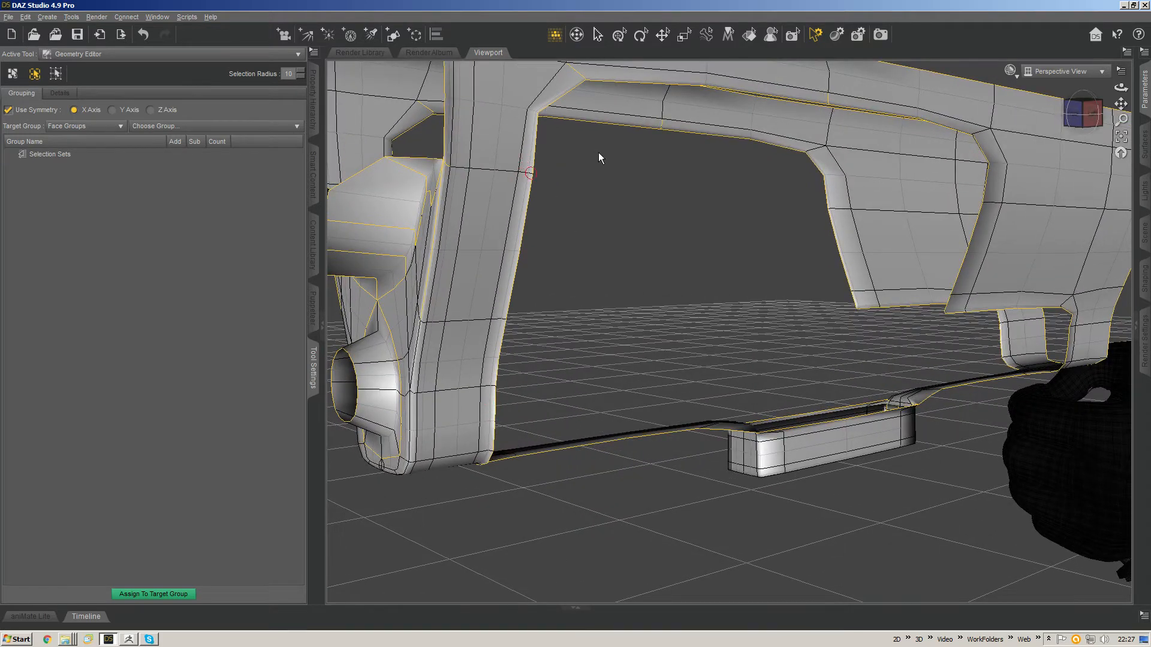
{"action": "left_click_drag", "start_coordinate": [534, 228], "coordinate": [563, 217], "text": "ctrl+alt"}
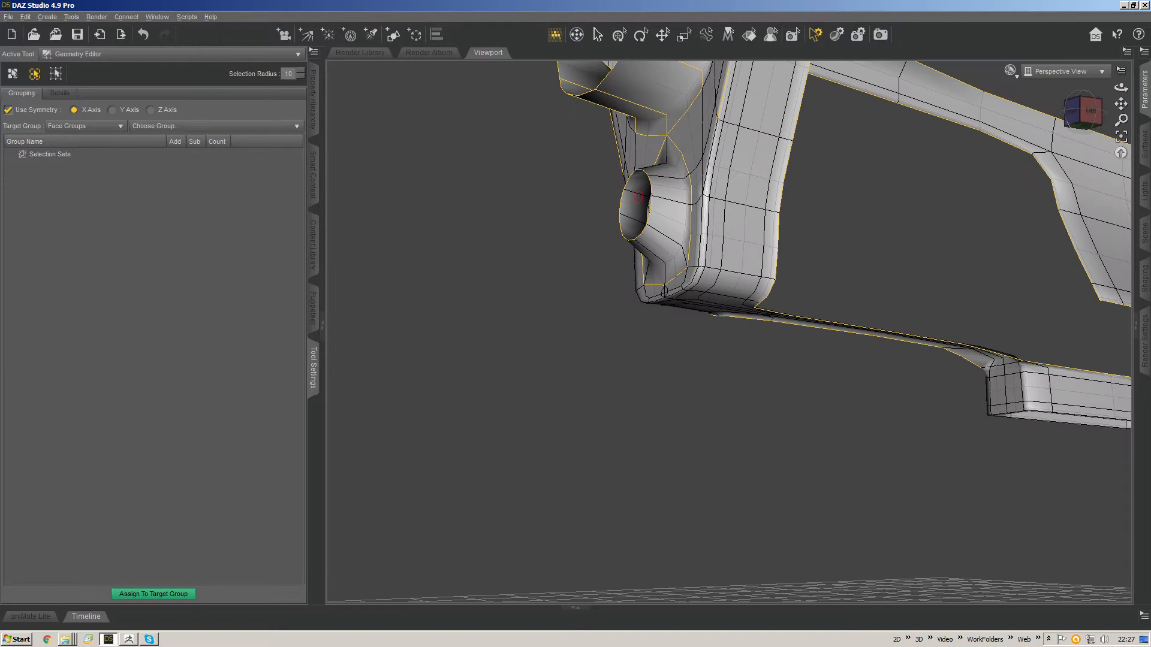
{"action": "left_click_drag", "start_coordinate": [639, 198], "coordinate": [556, 249], "text": "ctrl+alt"}
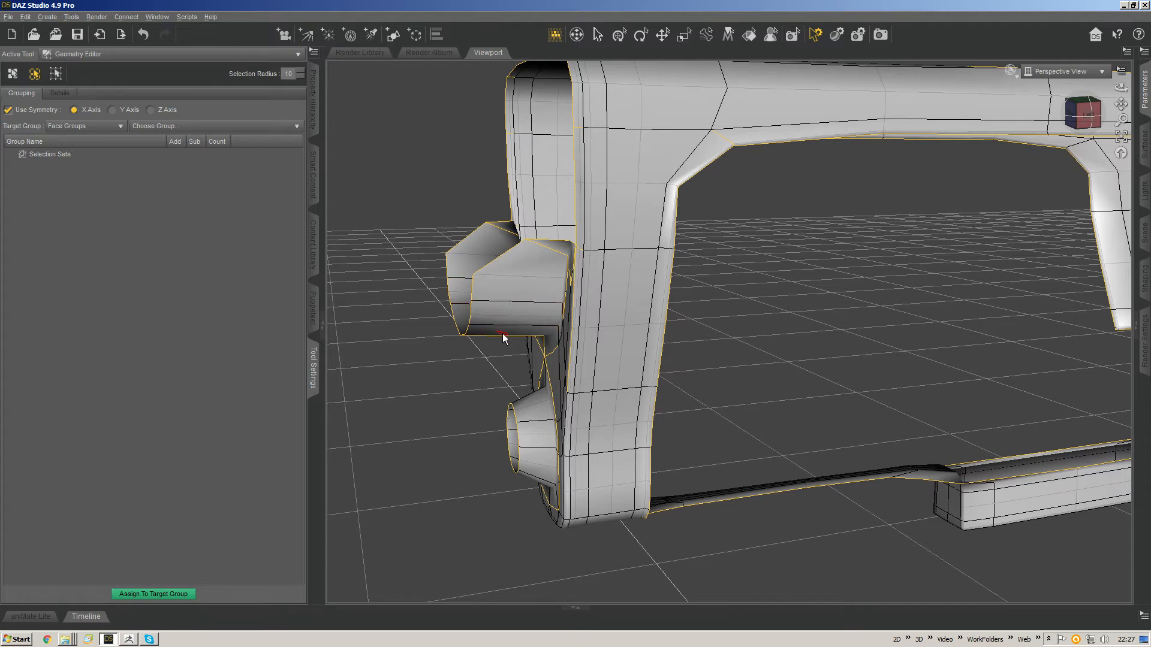
{"action": "left_click_drag", "start_coordinate": [495, 339], "coordinate": [471, 122], "text": "ctrl+alt"}
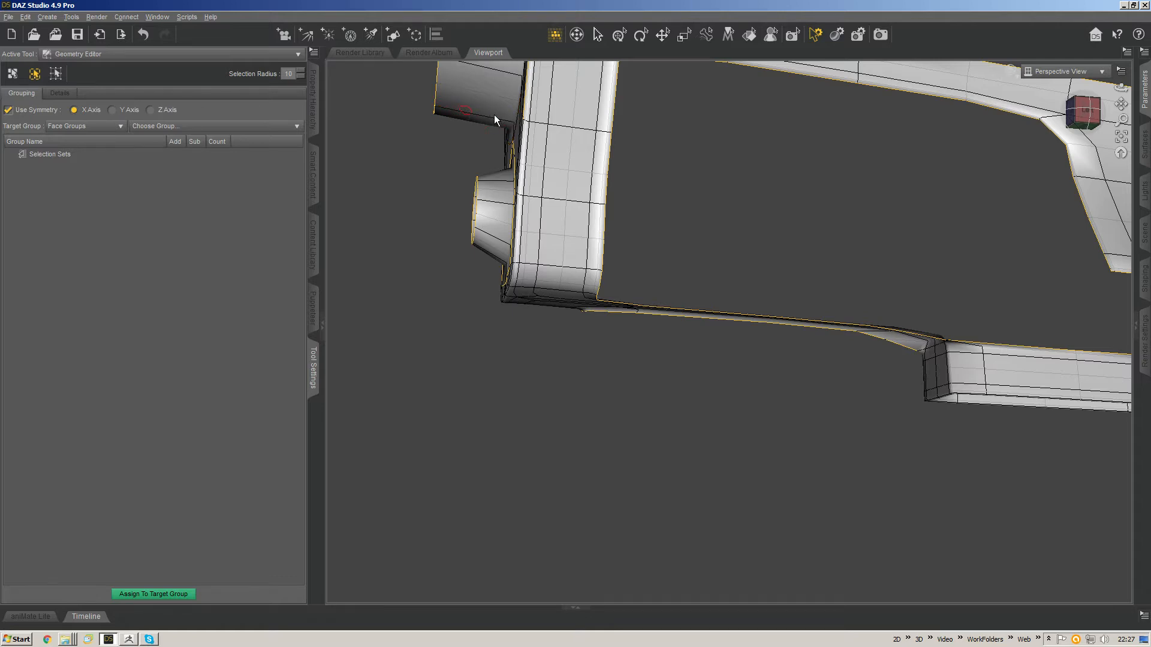
{"action": "mouse_move", "coordinate": [495, 115]}
{"action": "left_mouse_down", "text": "ctrl+alt"}
{"action": "mouse_move", "coordinate": [608, 288]}
{"action": "mouse_move", "coordinate": [765, 282]}
{"action": "mouse_move", "coordinate": [799, 259]}
{"action": "mouse_move", "coordinate": [772, 285]}
{"action": "left_mouse_up", "text": "ctrl+alt"}
{"action": "key", "text": "ctrl+z"}
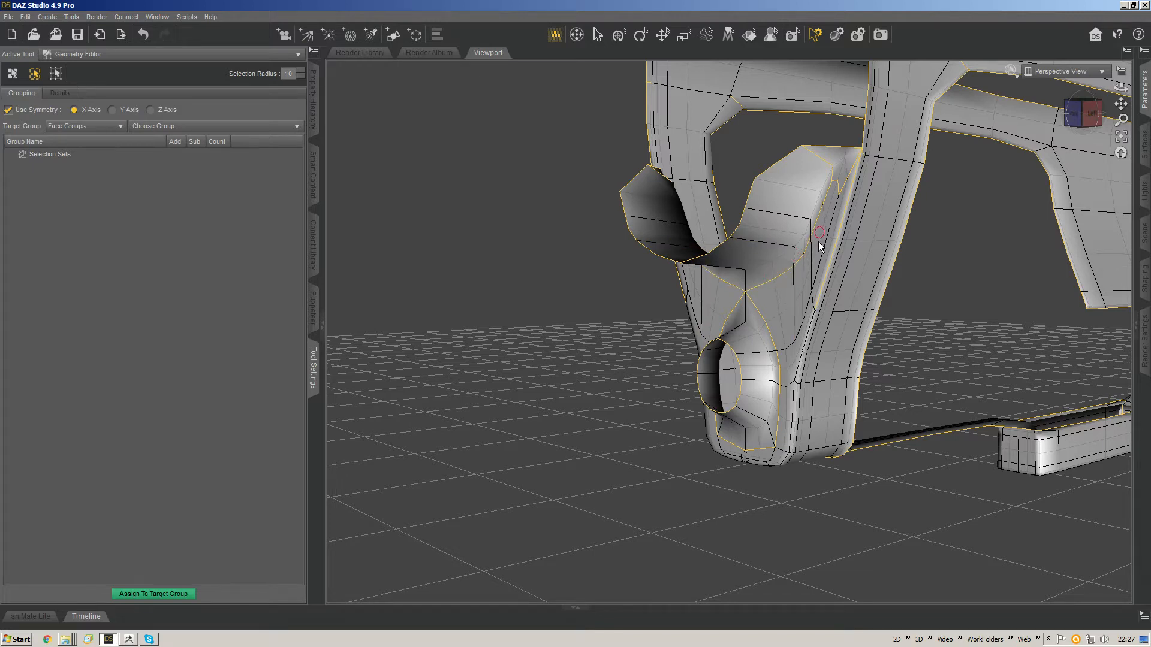
{"action": "left_click_drag", "start_coordinate": [816, 324], "coordinate": [817, 316]}
Step: Check the edge selection around the front tubes, side openings and upper surface of the shell
{"action": "scroll", "coordinate": [825, 286], "scroll_direction": "up", "scroll_amount": 8}
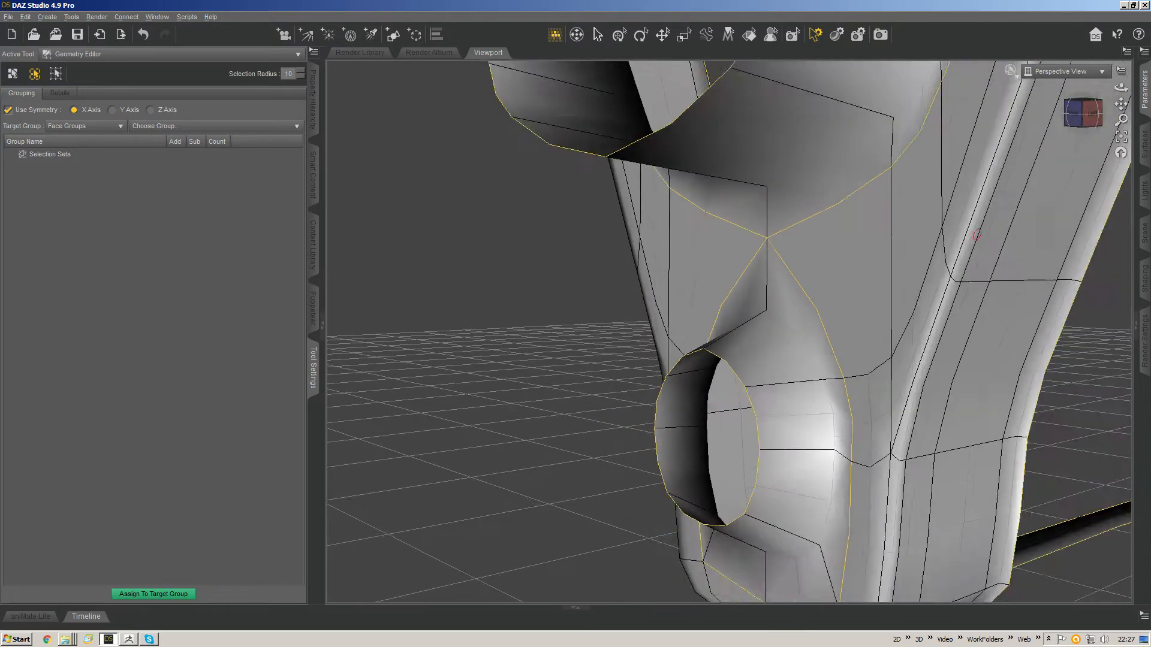
{"action": "scroll", "coordinate": [813, 386], "scroll_direction": "down", "scroll_amount": 12}
{"action": "scroll", "coordinate": [847, 287], "scroll_direction": "up", "scroll_amount": 5}
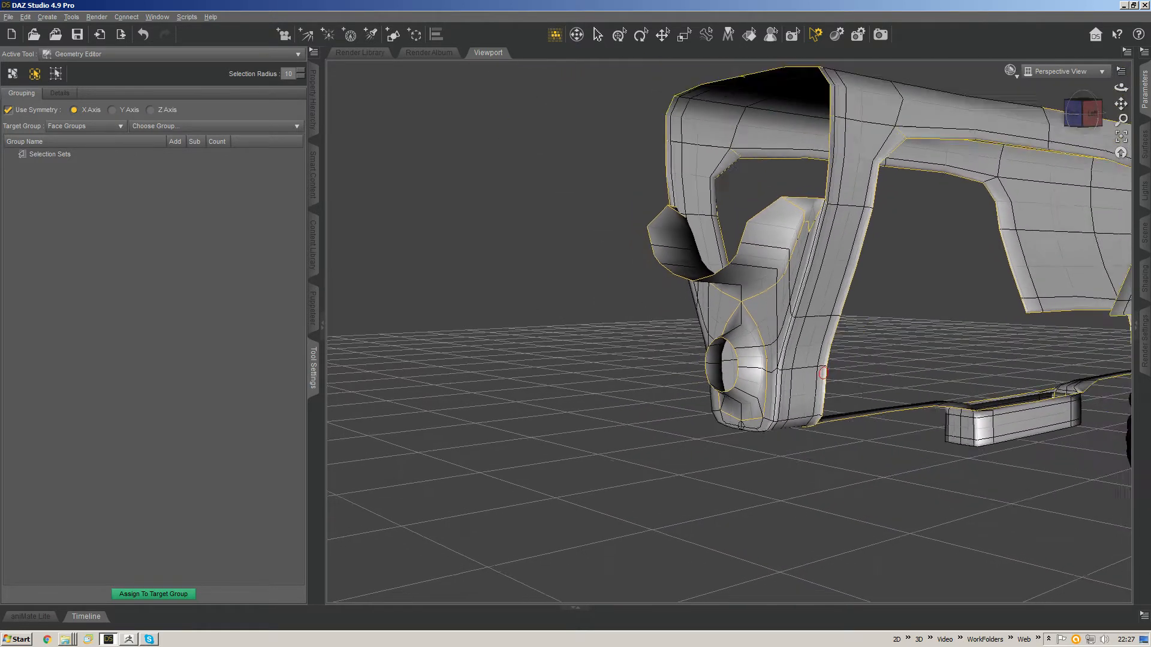
{"action": "left_click", "coordinate": [813, 221]}
{"action": "left_click_drag", "start_coordinate": [813, 223], "coordinate": [814, 241]}
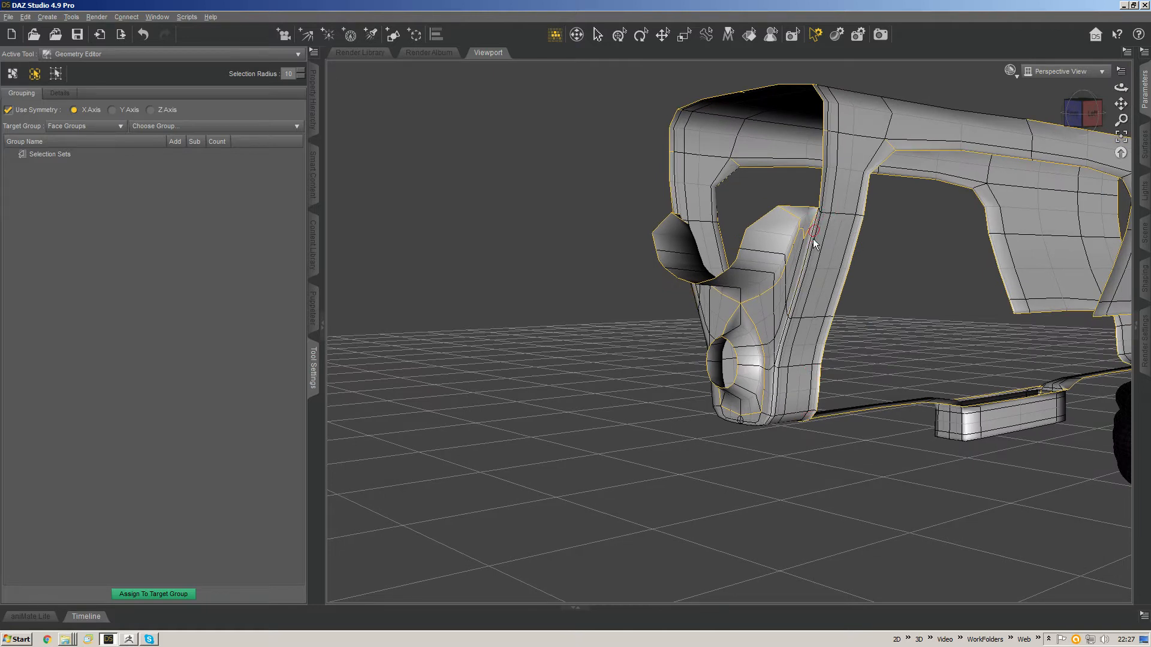
{"action": "scroll", "coordinate": [770, 157], "scroll_direction": "down", "scroll_amount": 5}
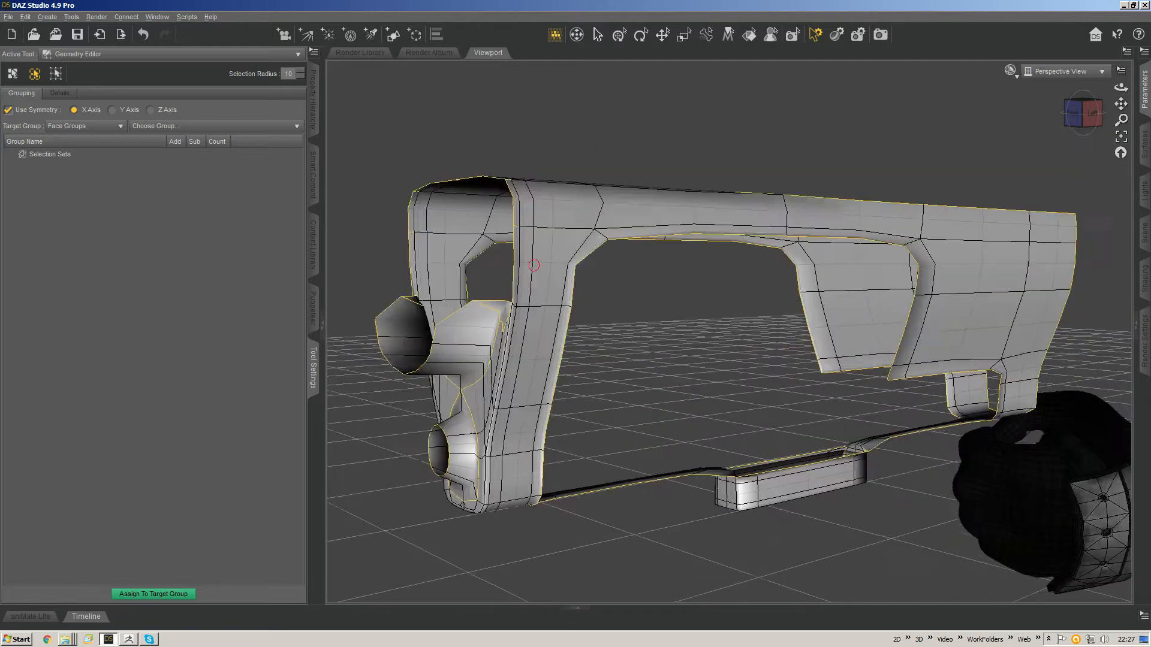
{"action": "middle_click_drag", "start_coordinate": [769, 198], "coordinate": [766, 204]}
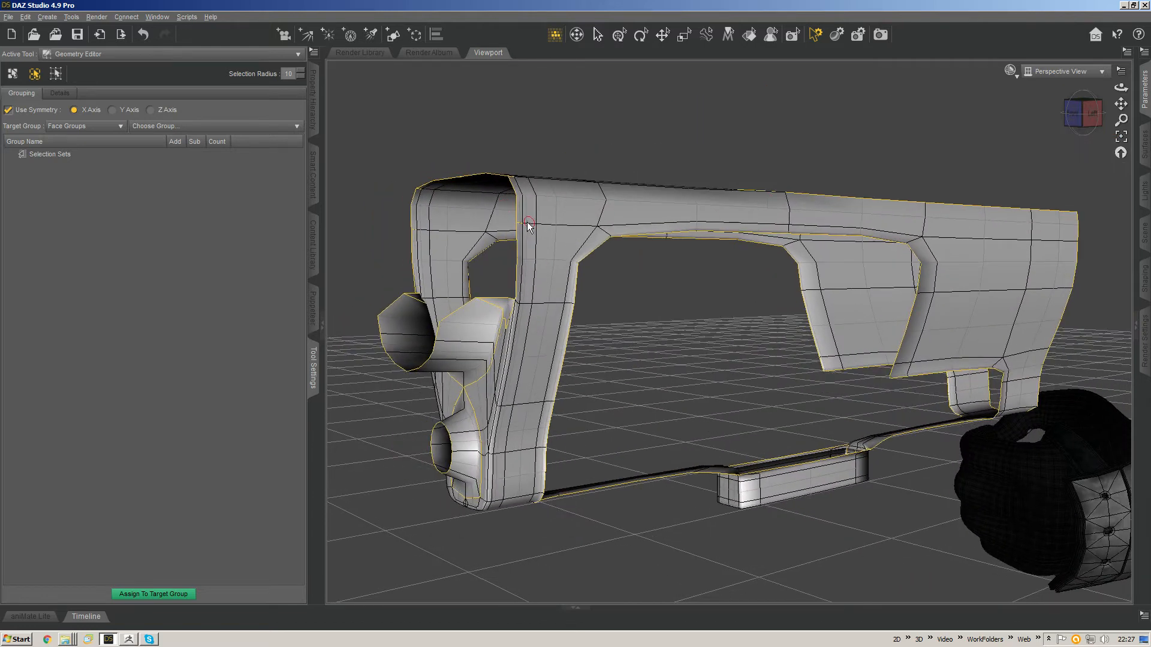
{"action": "middle_click_drag", "start_coordinate": [558, 213], "coordinate": [540, 328]}
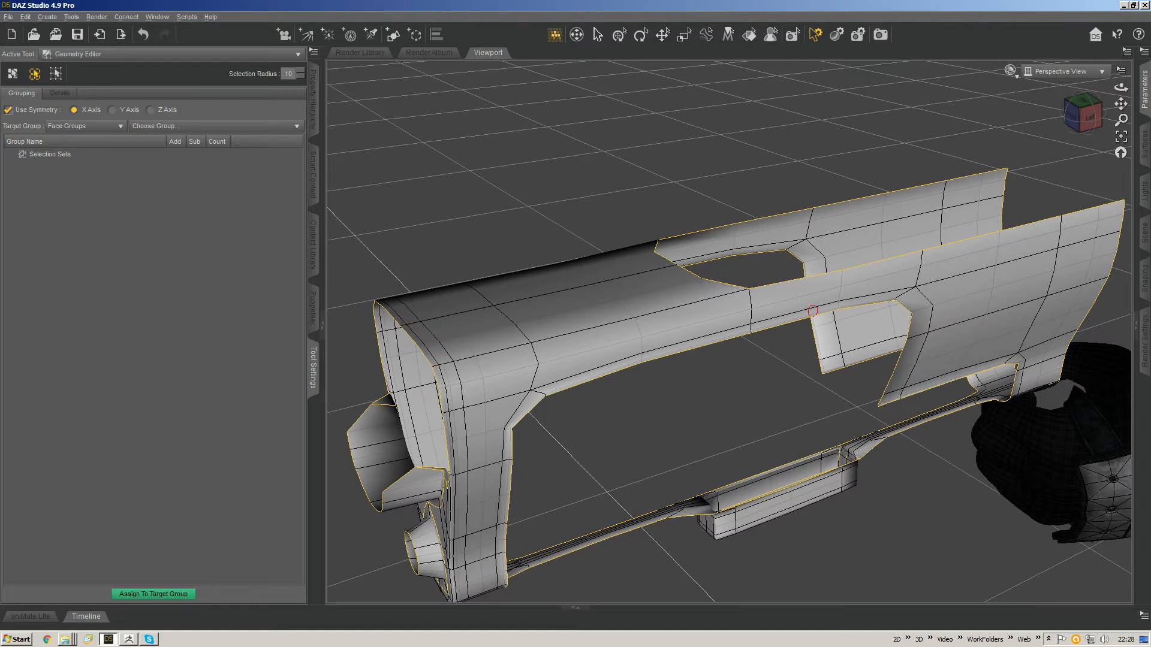
{"action": "middle_click_drag", "start_coordinate": [815, 314], "coordinate": [727, 246]}
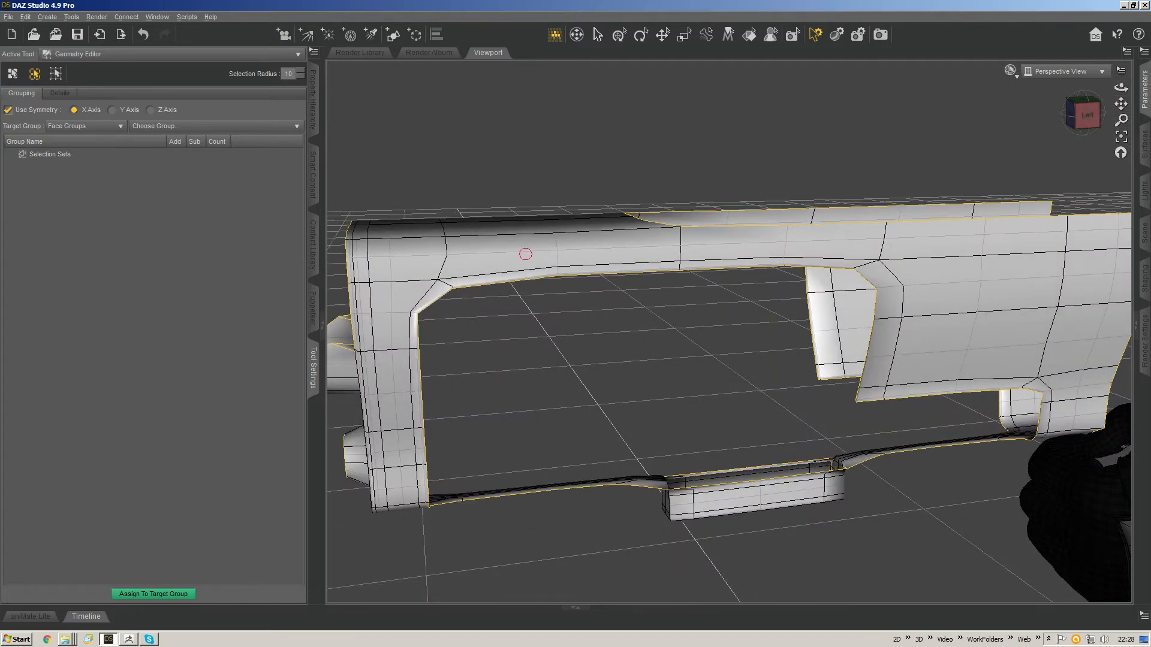
{"action": "middle_click_drag", "start_coordinate": [518, 257], "coordinate": [577, 263]}
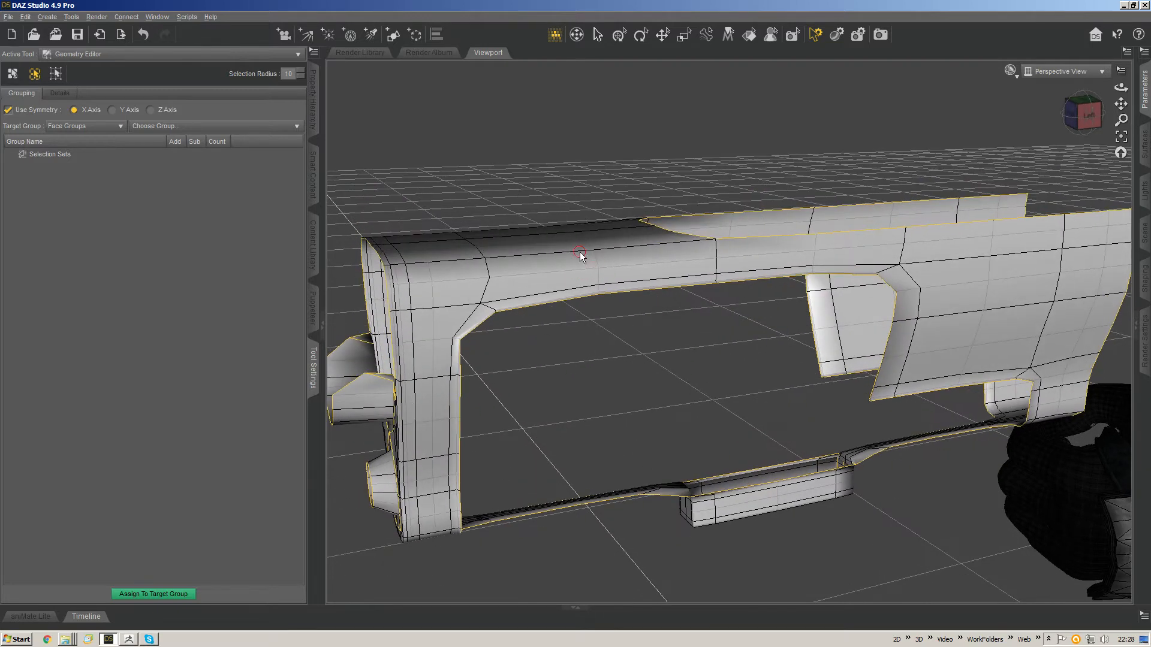
Step: Set the subdivision weight of the shell's selected edges to 0
{"action": "right_click", "coordinate": [535, 260]}
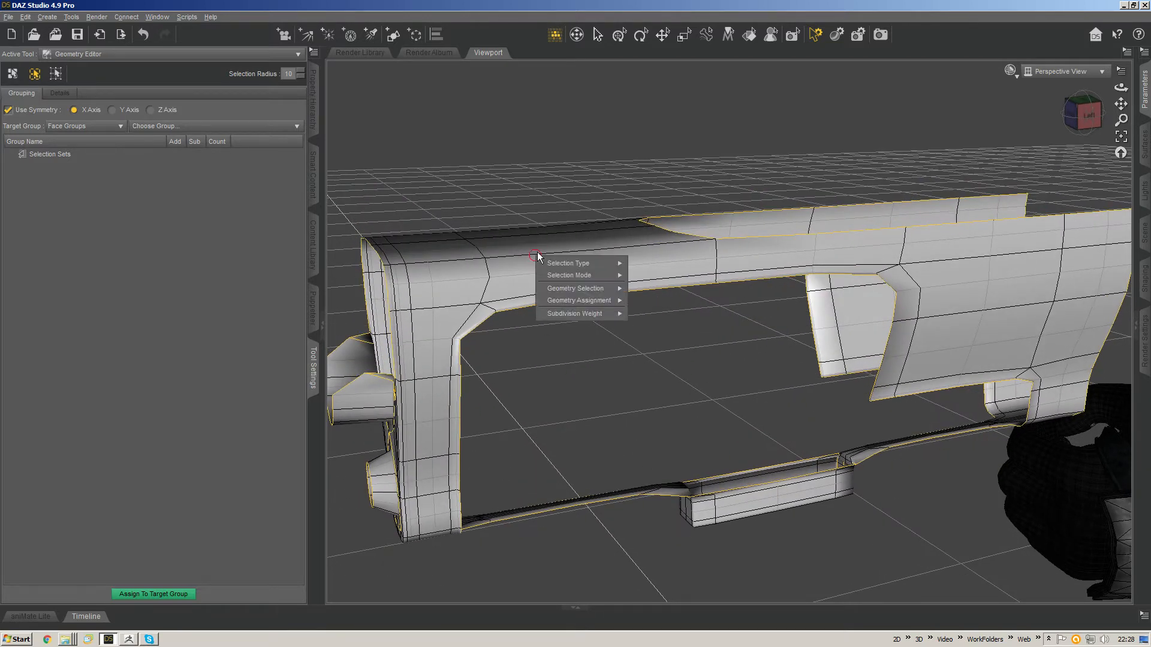
{"action": "mouse_move", "coordinate": [600, 318]}
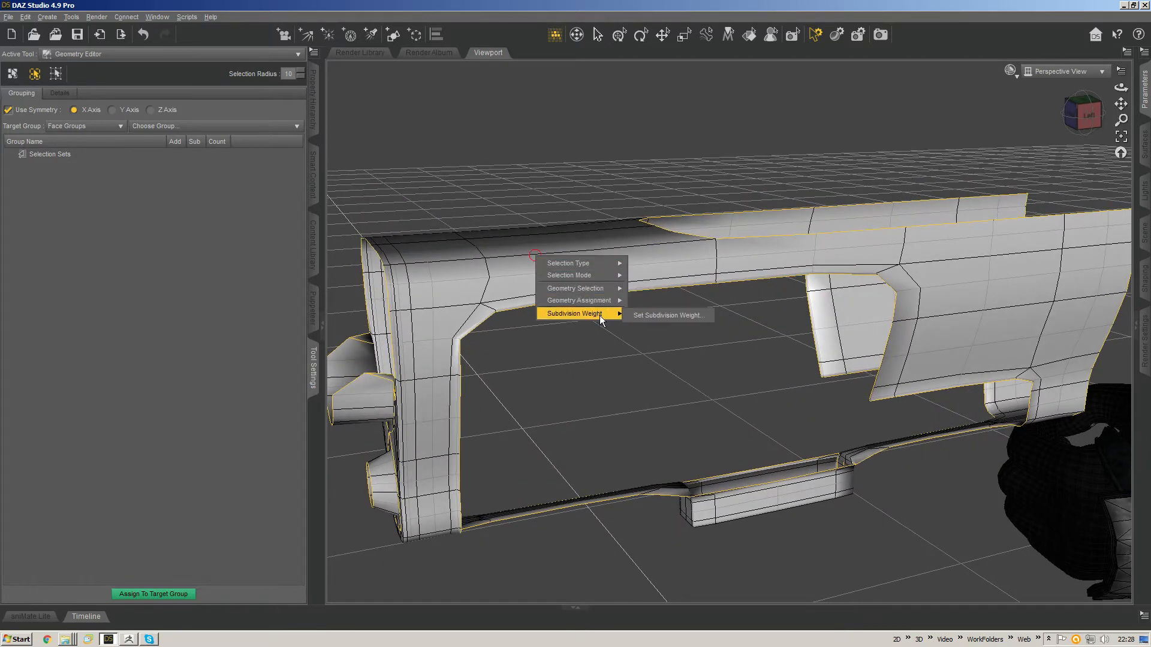
{"action": "left_click", "coordinate": [660, 318]}
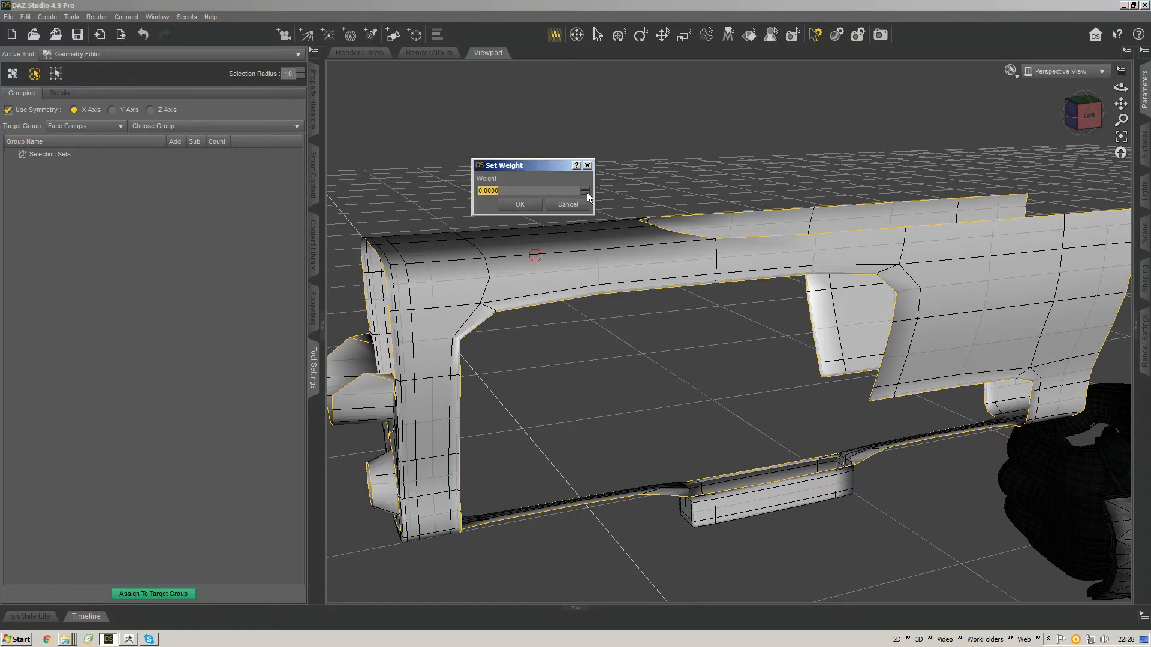
{"action": "type", "text": "0"}
{"action": "left_click", "coordinate": [520, 207]}
Step: Select the edge loop running around the front rim of the shell and down its sides, and set its subdivision weight to 0.8
{"action": "middle_click_drag", "start_coordinate": [492, 341], "coordinate": [566, 324]}
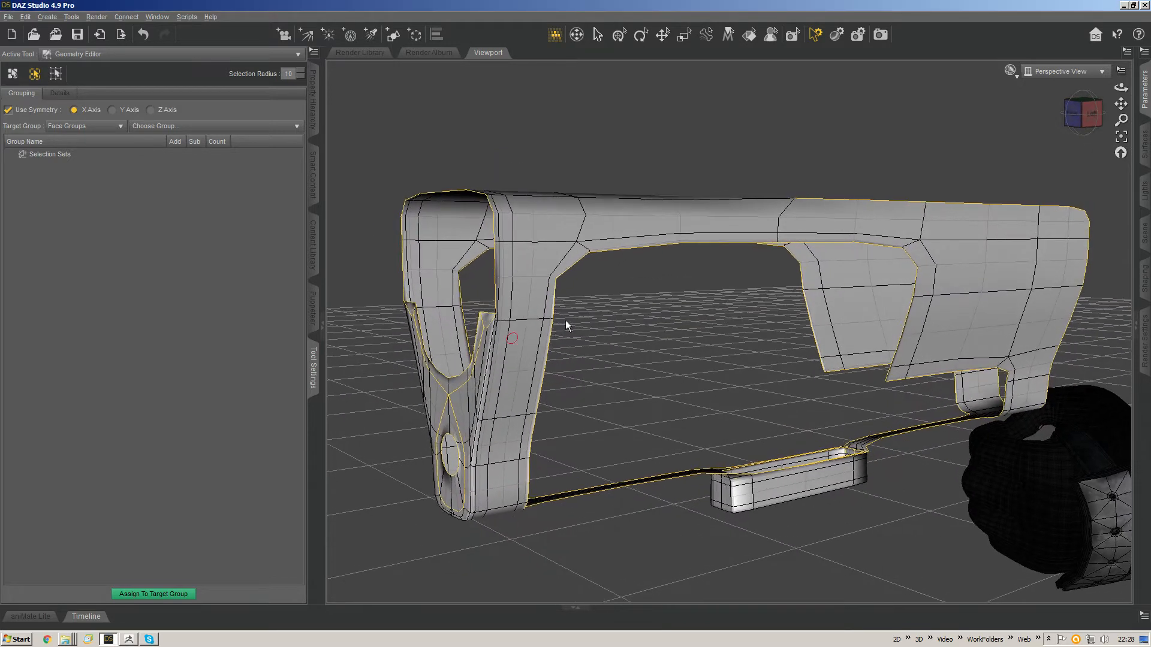
{"action": "left_click", "coordinate": [488, 387]}
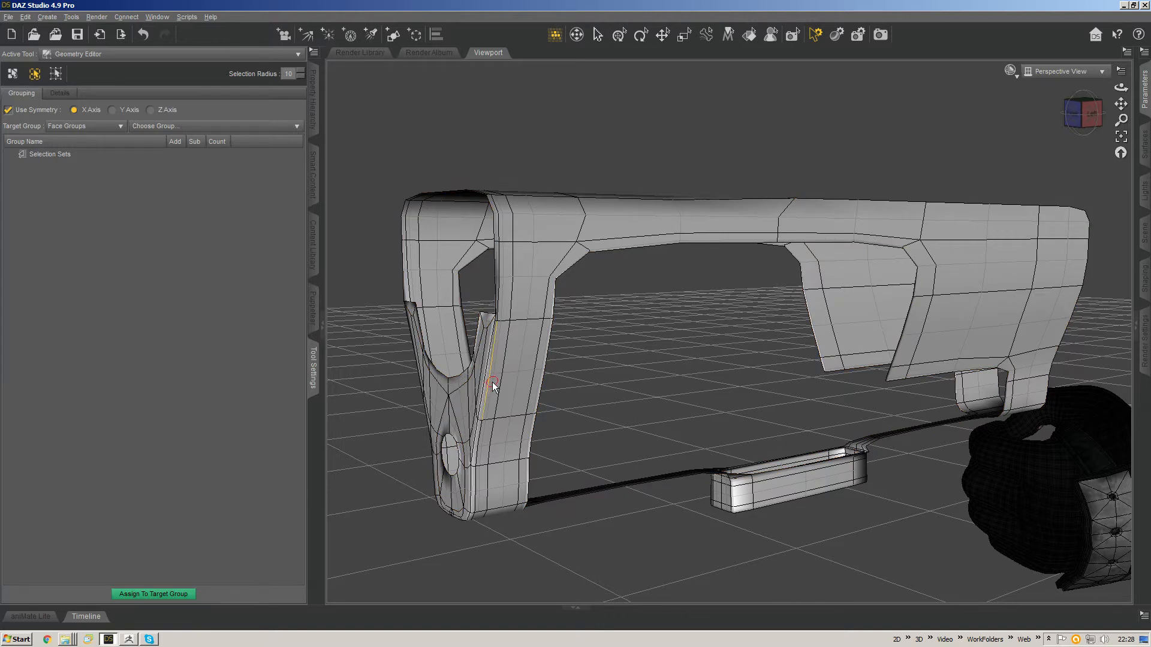
{"action": "double_click", "coordinate": [492, 386]}
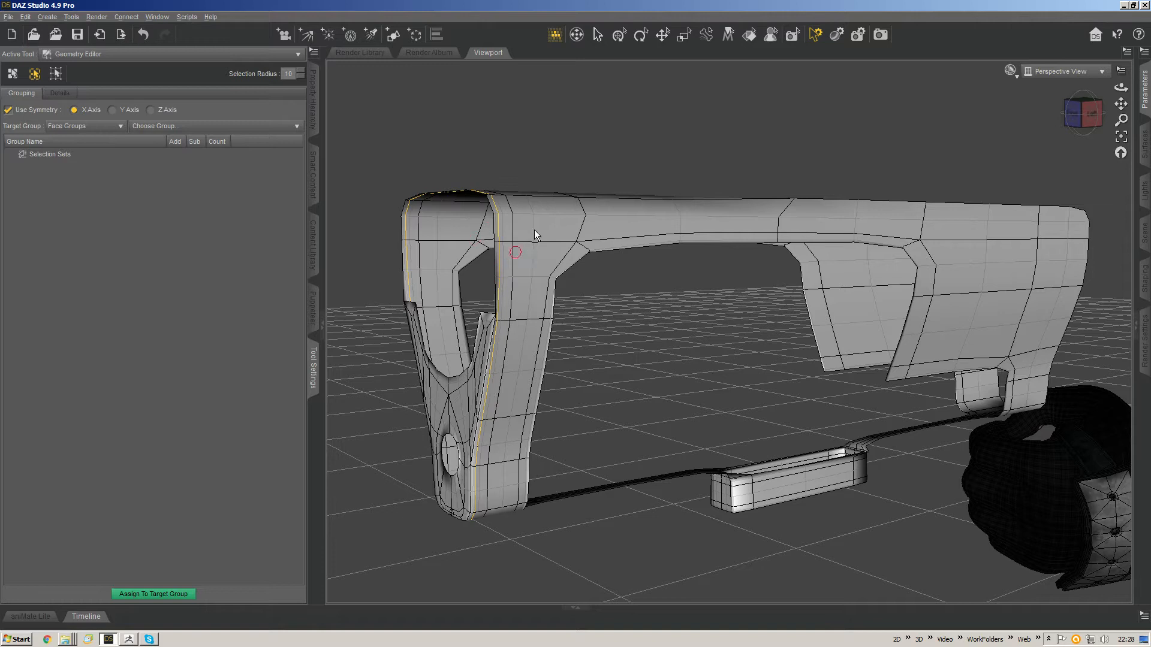
{"action": "right_click", "coordinate": [540, 205]}
{"action": "mouse_move", "coordinate": [594, 265]}
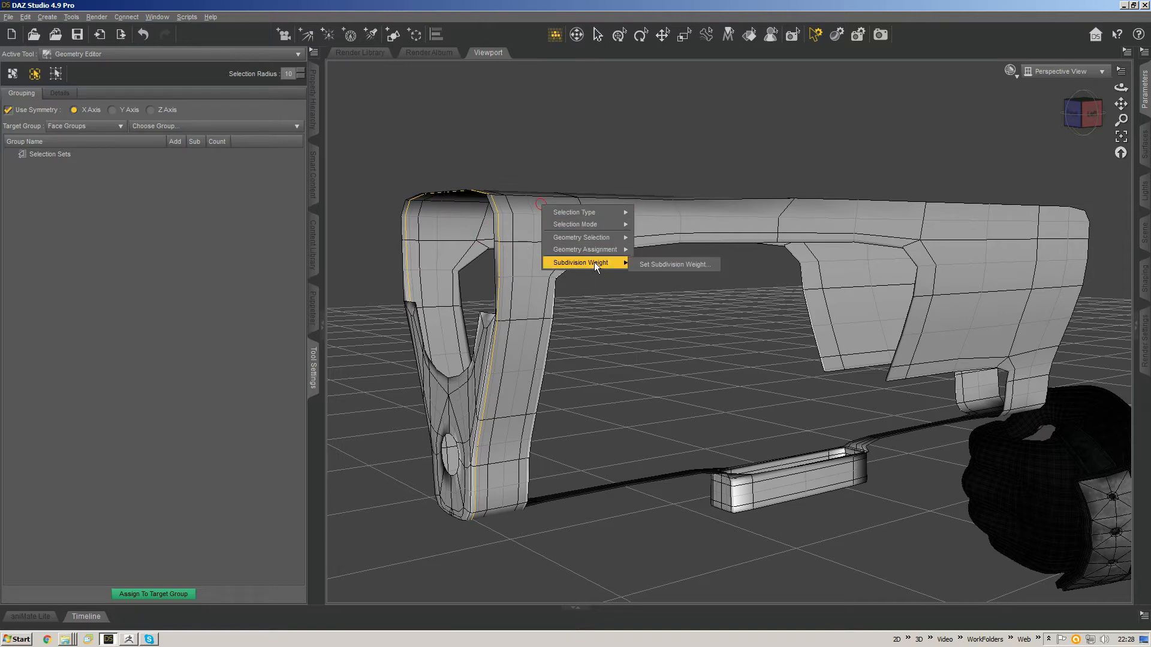
{"action": "left_click", "coordinate": [660, 264]}
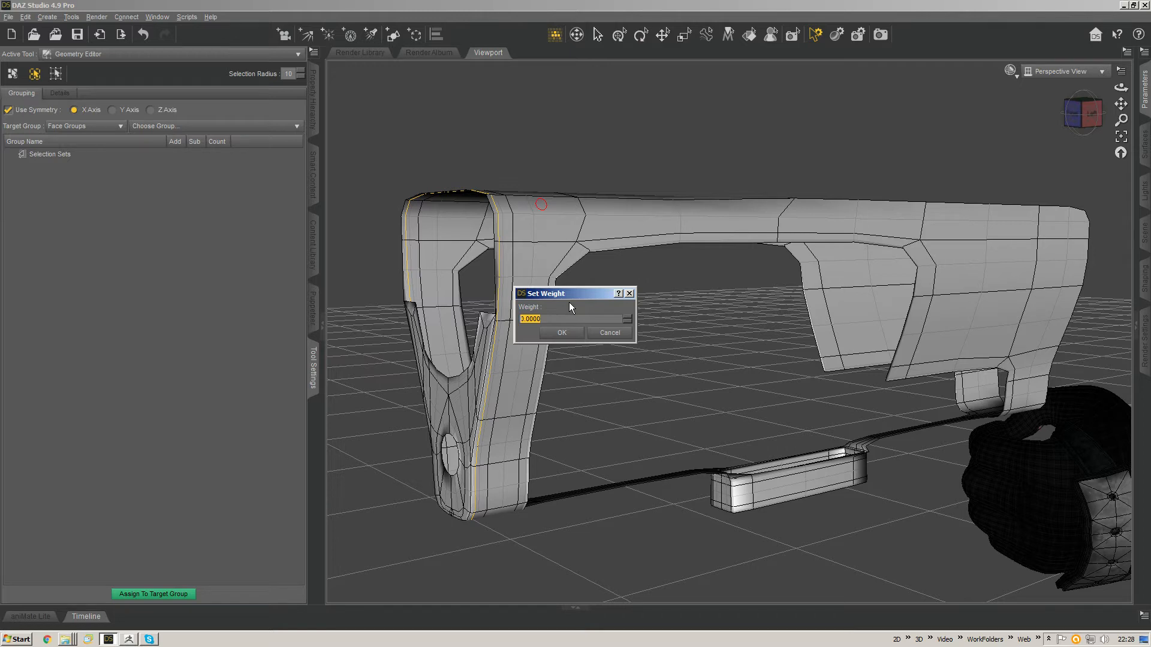
{"action": "key", "text": "BackSpace"}
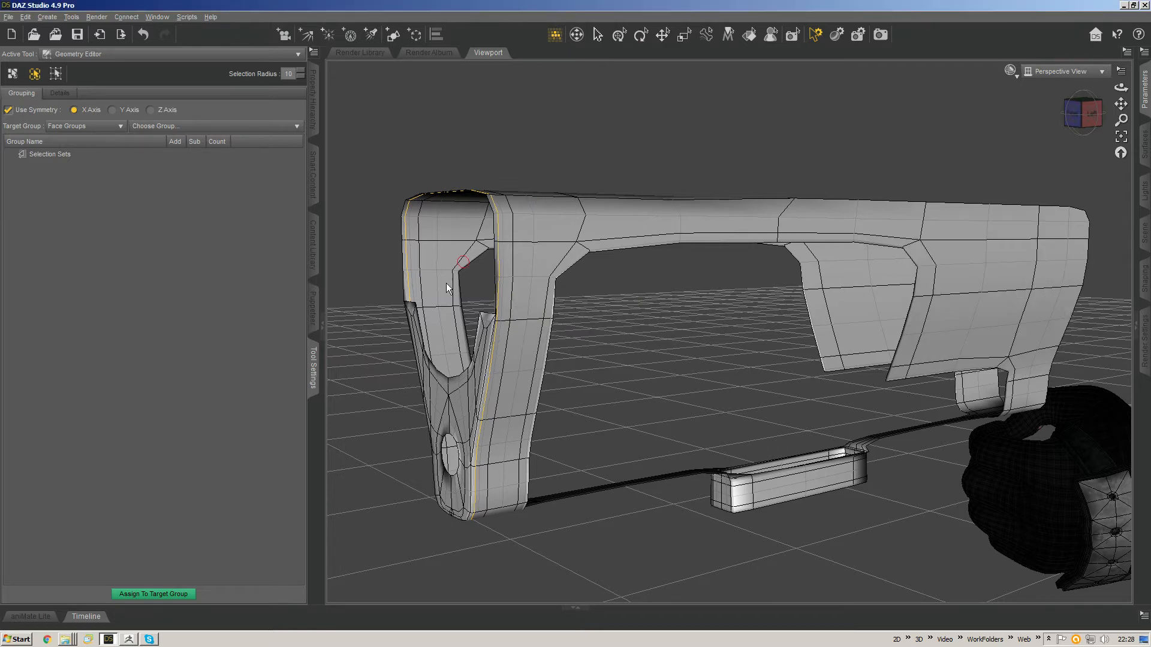
{"action": "right_click", "coordinate": [569, 191]}
{"action": "mouse_move", "coordinate": [624, 247]}
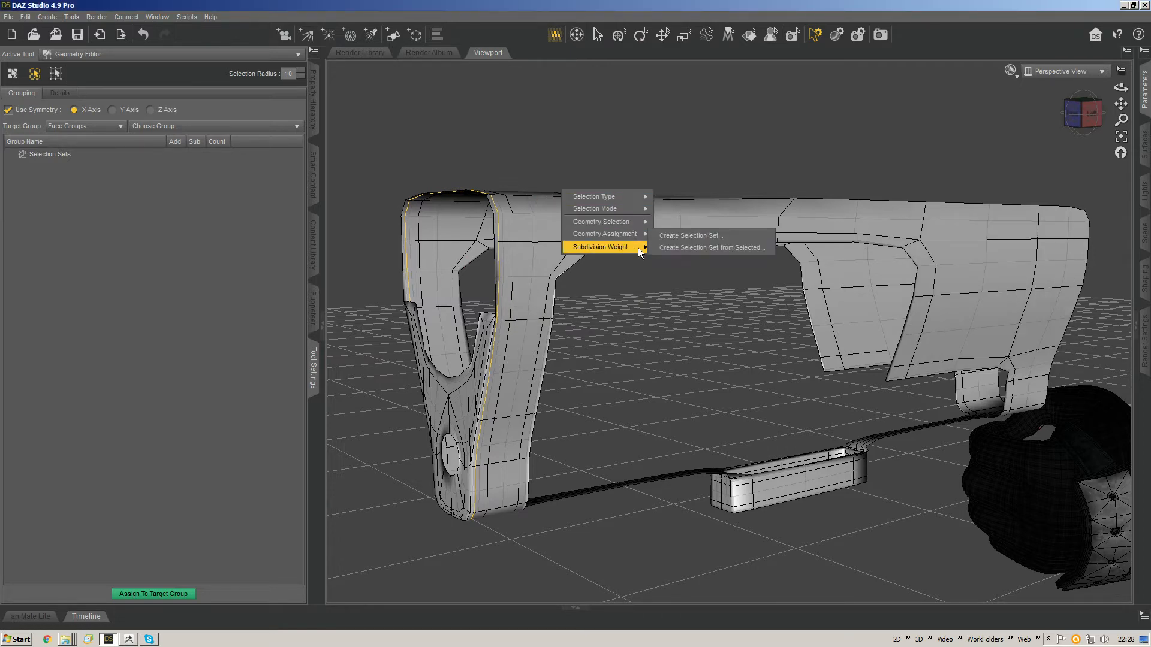
{"action": "left_click", "coordinate": [680, 249]}
{"action": "type", "text": ".8"}
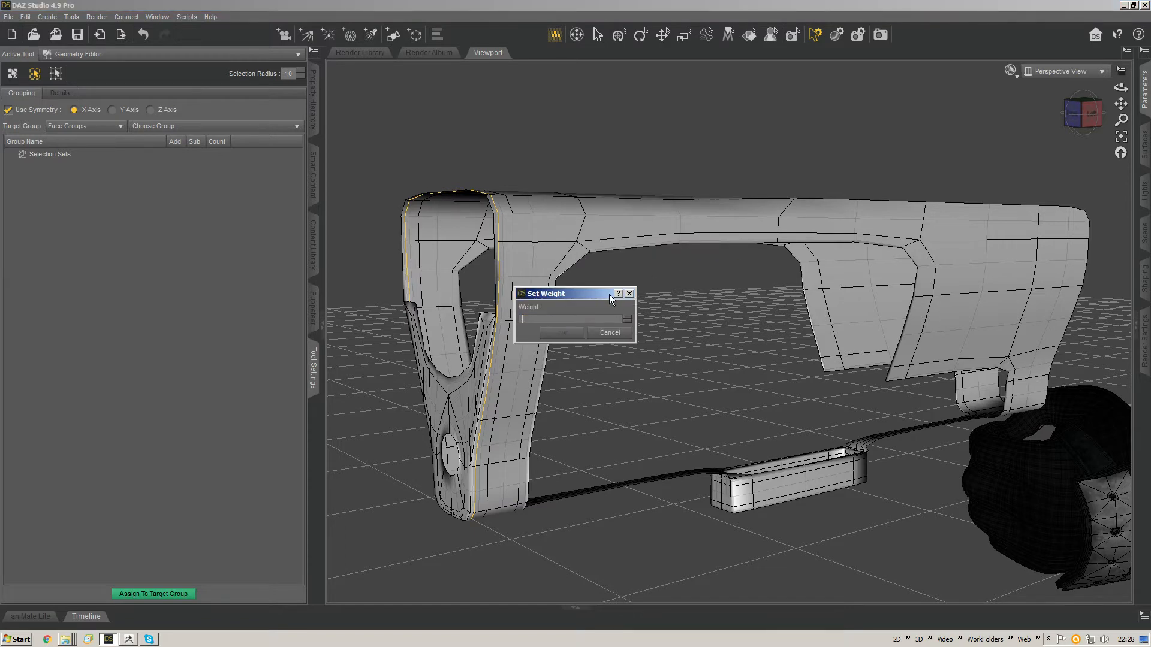
{"action": "key", "text": "Return"}
Step: Select the outer side and lower edges of the V-shaped front plate and set their subdivision weight to 2
{"action": "left_click_drag", "start_coordinate": [555, 355], "coordinate": [590, 312], "text": "alt"}
{"action": "left_click", "coordinate": [588, 307]}
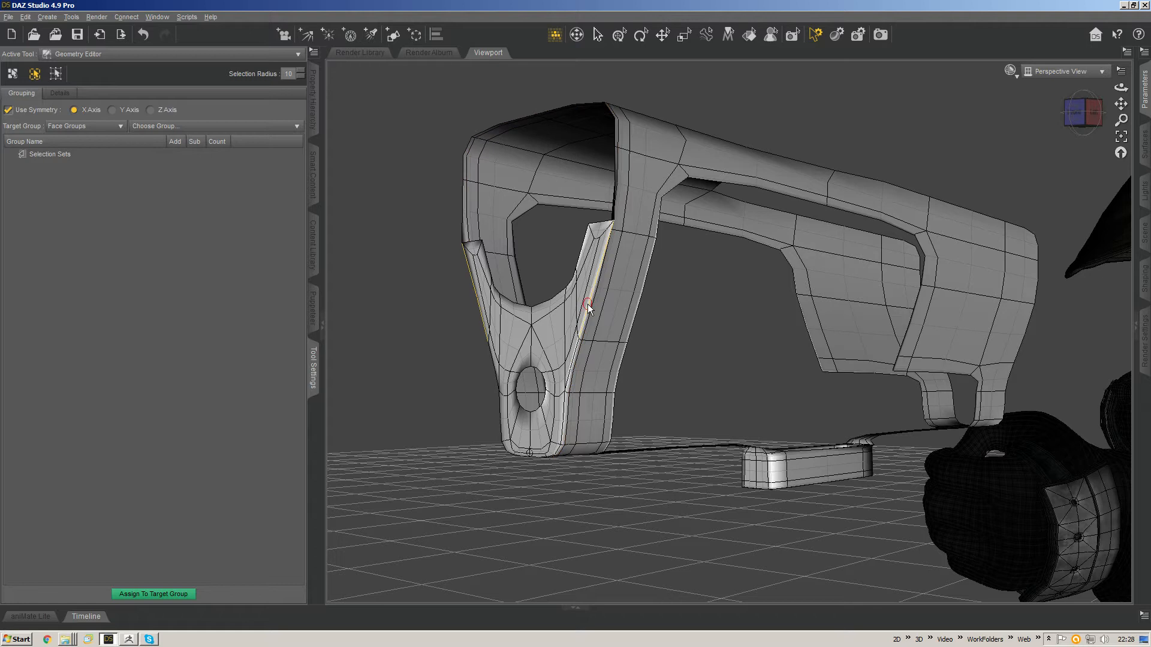
{"action": "key", "text": "ctrl+Up"}
{"action": "key", "text": "ctrl+Up"}
{"action": "key", "text": "ctrl+Up"}
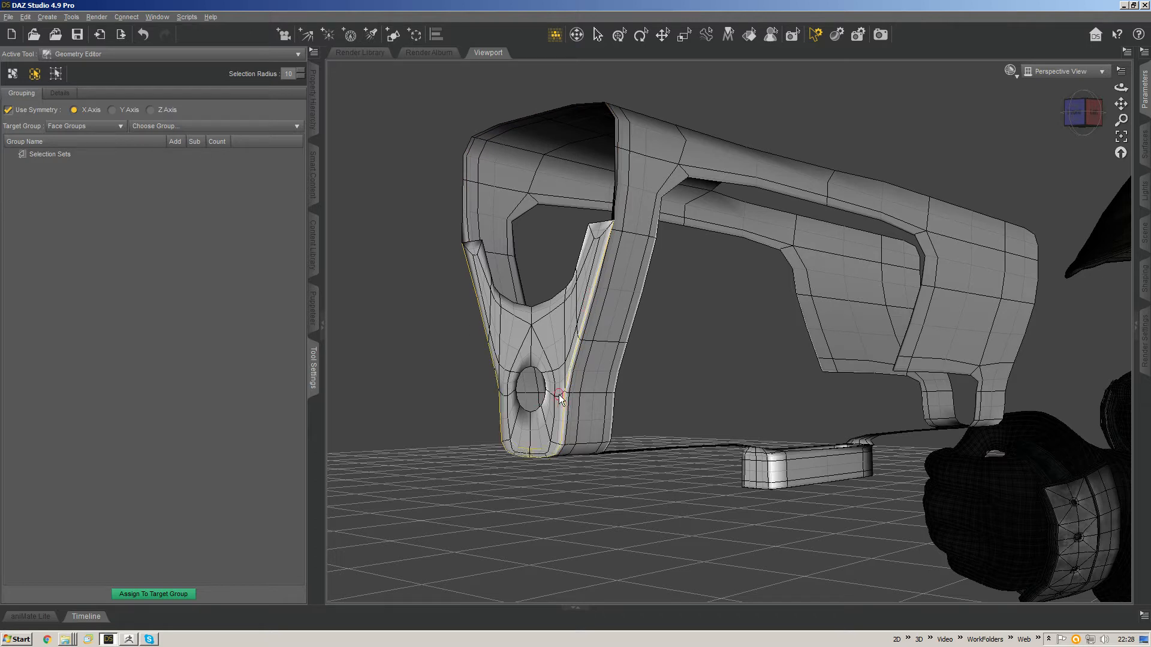
{"action": "middle_click_drag", "start_coordinate": [590, 358], "coordinate": [505, 376]}
{"action": "right_click", "coordinate": [549, 351]}
{"action": "mouse_move", "coordinate": [616, 413]}
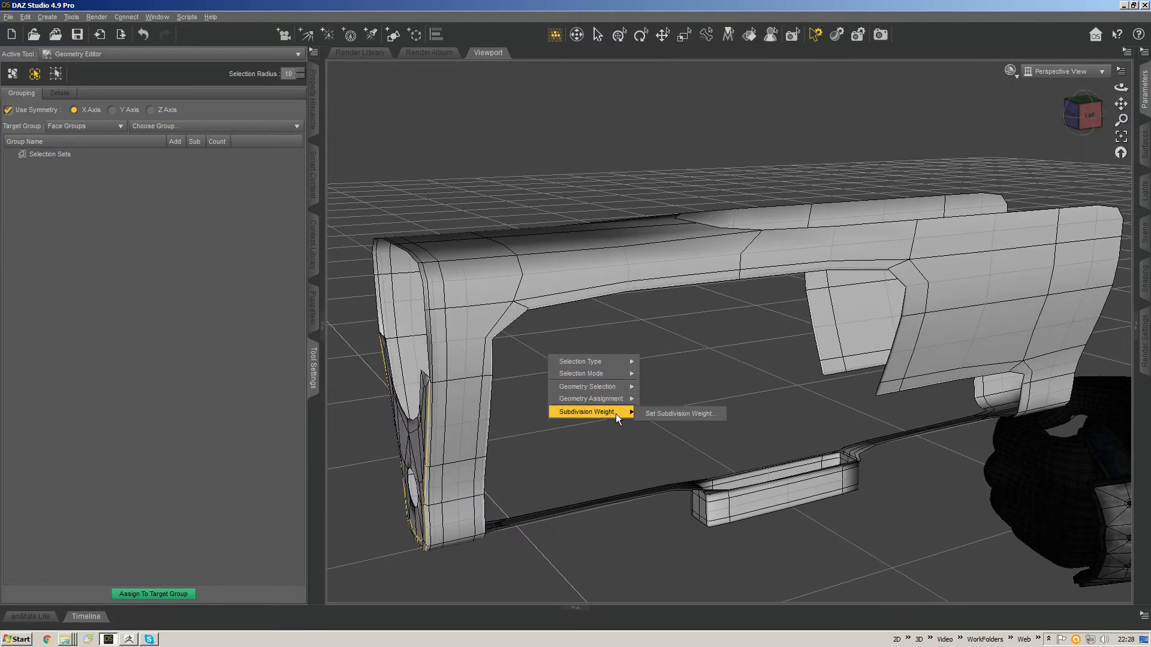
{"action": "left_click", "coordinate": [674, 412]}
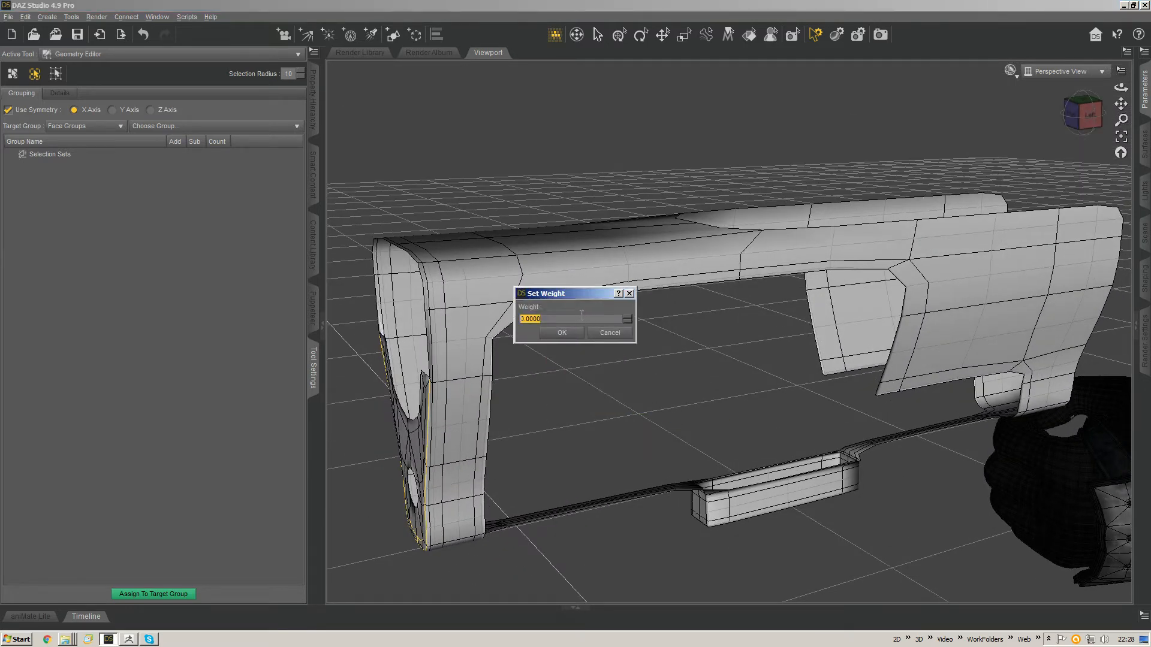
{"action": "type", "text": "2"}
{"action": "key", "text": "Return"}
Step: Select the crosswise edges over the upper surface at the front corner of the side opening and set their subdivision weight to 0.5
{"action": "middle_click_drag", "start_coordinate": [624, 305], "coordinate": [584, 316]}
{"action": "mouse_move", "coordinate": [552, 295]}
{"action": "left_mouse_down"}
{"action": "mouse_move", "coordinate": [534, 262]}
{"action": "mouse_move", "coordinate": [547, 298]}
{"action": "mouse_move", "coordinate": [565, 295]}
{"action": "mouse_move", "coordinate": [535, 336]}
{"action": "mouse_move", "coordinate": [529, 376]}
{"action": "left_mouse_up"}
{"action": "key", "text": "ctrl+z"}
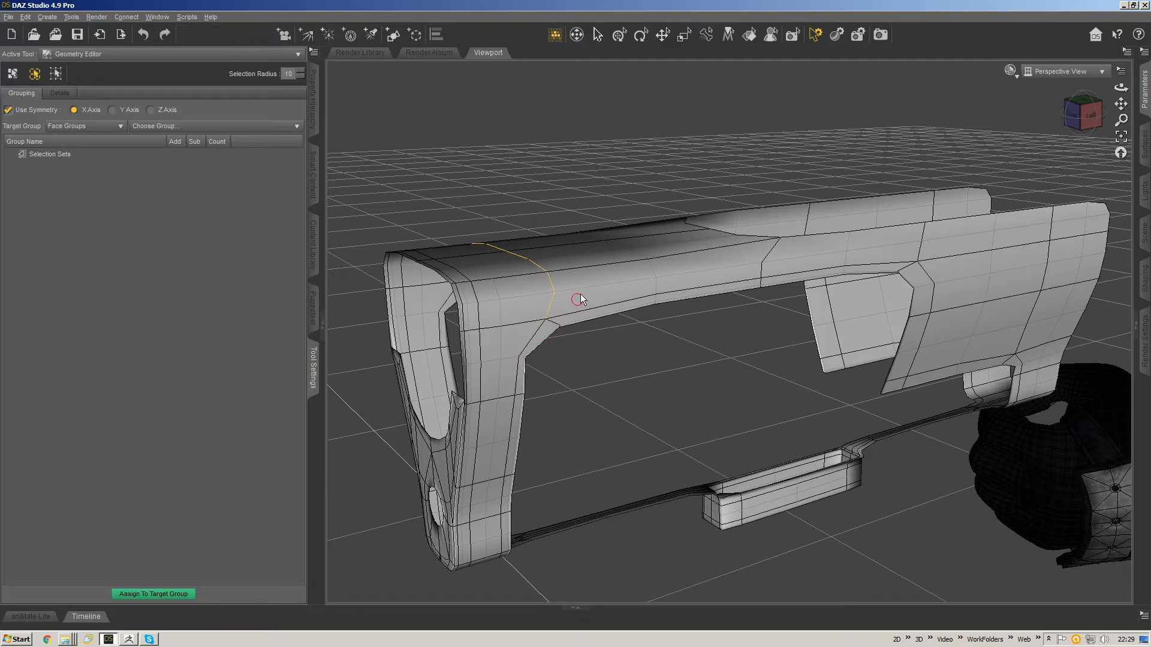
{"action": "right_click", "coordinate": [558, 271]}
{"action": "mouse_move", "coordinate": [599, 329]}
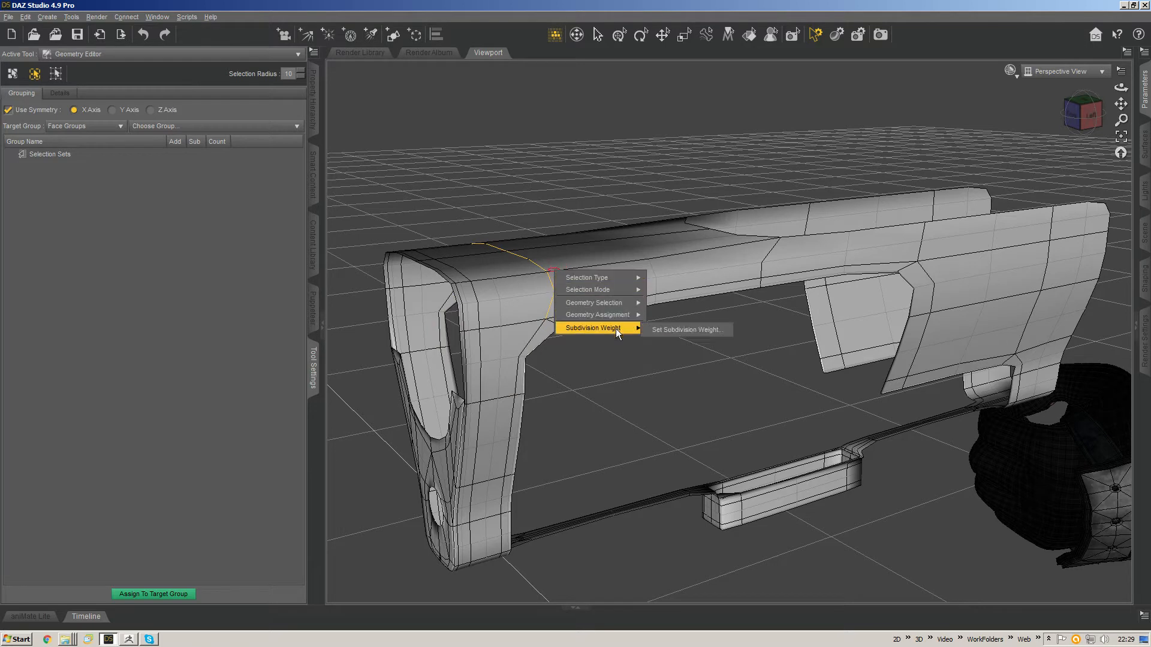
{"action": "left_click", "coordinate": [689, 329]}
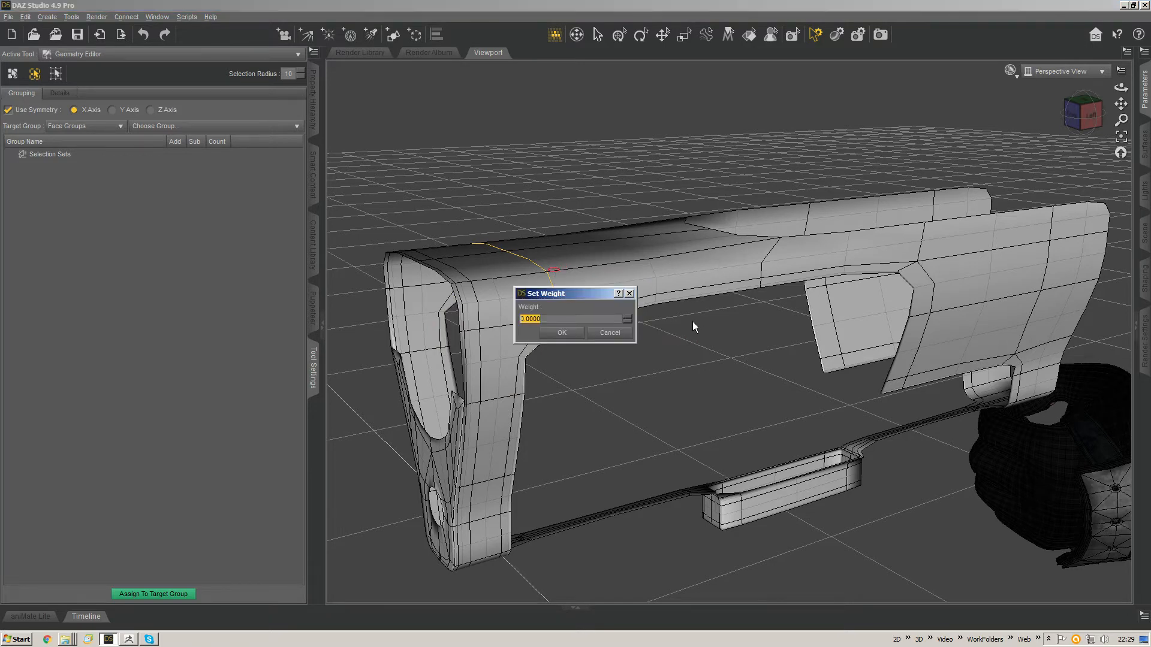
{"action": "type", "text": ".5"}
{"action": "key", "text": "Return"}
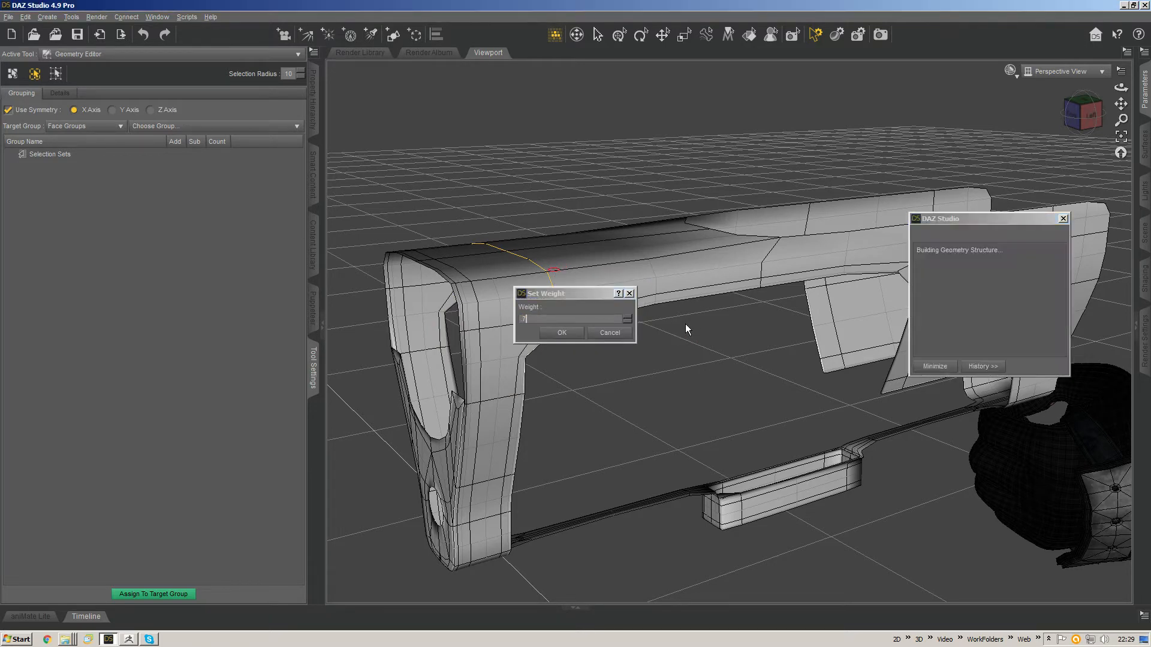
Step: Select the crosswise side edges at the front end of the shell's upper cutout and apply a subdivision weight to them
{"action": "mouse_move", "coordinate": [656, 307]}
{"action": "middle_mouse_down"}
{"action": "mouse_move", "coordinate": [632, 304]}
{"action": "mouse_move", "coordinate": [634, 319]}
{"action": "middle_mouse_up"}
{"action": "left_click_drag", "start_coordinate": [626, 247], "coordinate": [621, 254]}
{"action": "middle_click_drag", "start_coordinate": [656, 228], "coordinate": [469, 347]}
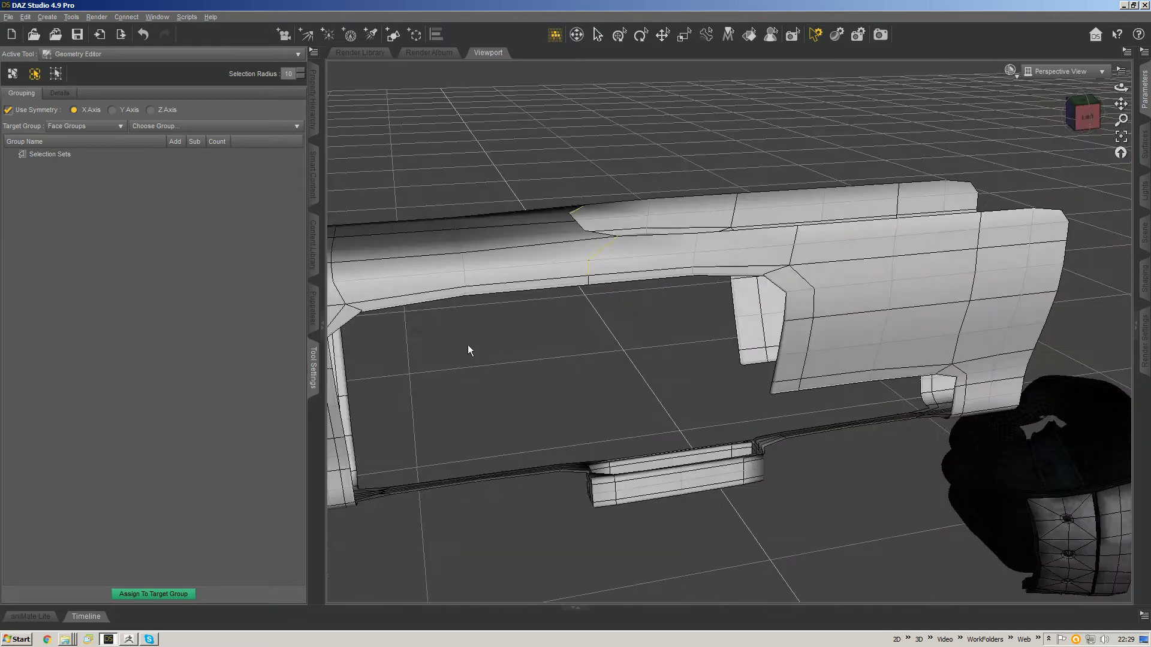
{"action": "right_click", "coordinate": [602, 265]}
{"action": "mouse_move", "coordinate": [634, 307]}
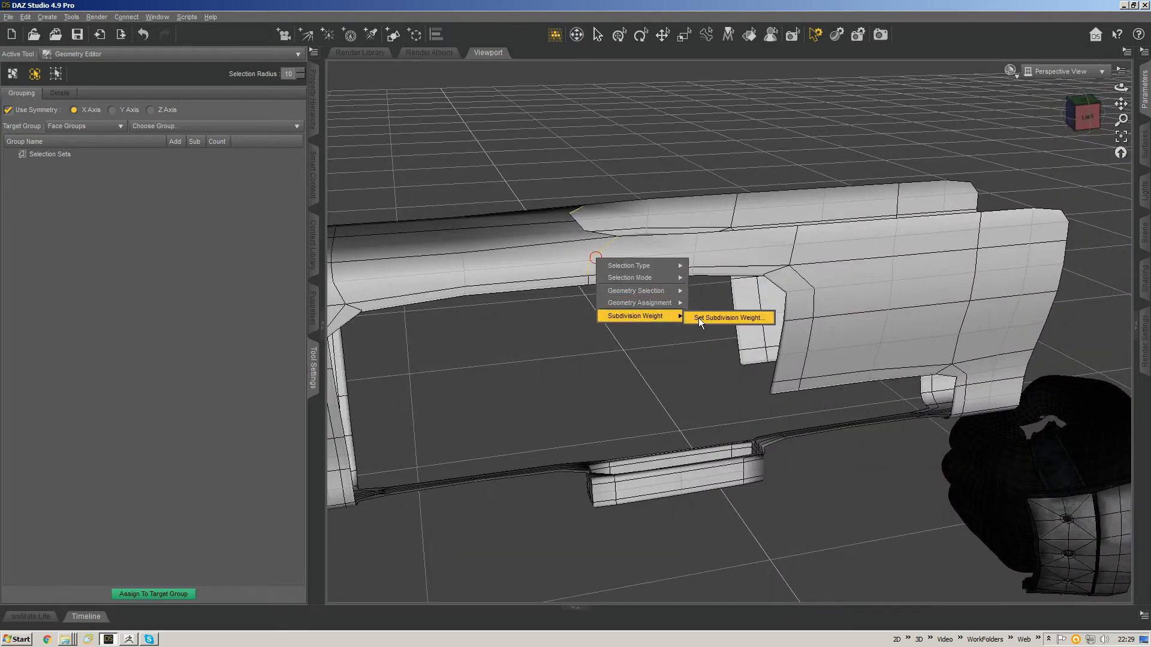
{"action": "left_click", "coordinate": [699, 318]}
{"action": "key", "text": "Return"}
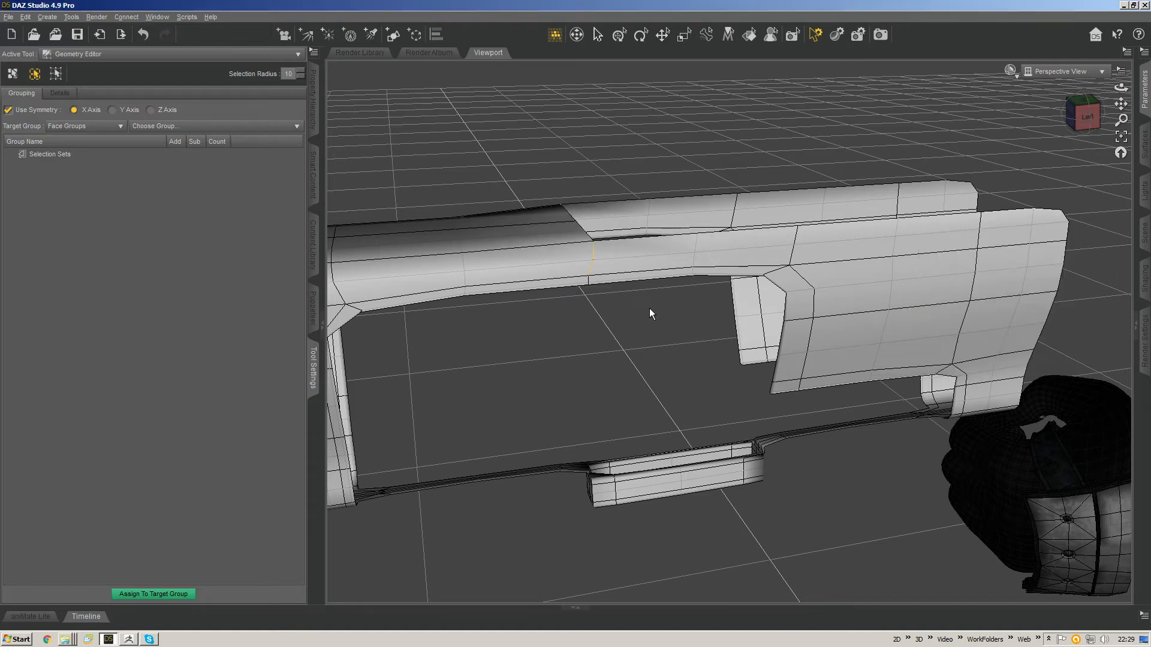
Step: Select the lengthwise edges on both sides of the front upper surface and set their subdivision weight to 7
{"action": "scroll", "coordinate": [559, 275], "scroll_direction": "down", "scroll_amount": 3}
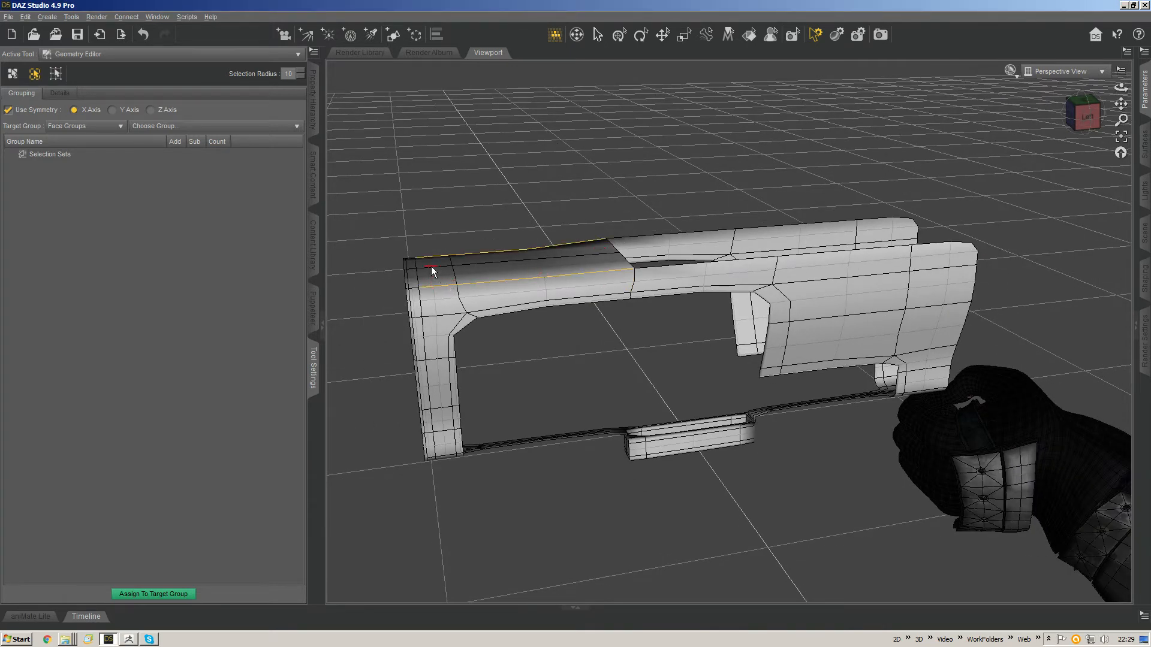
{"action": "right_click", "coordinate": [566, 276]}
{"action": "mouse_move", "coordinate": [621, 333]}
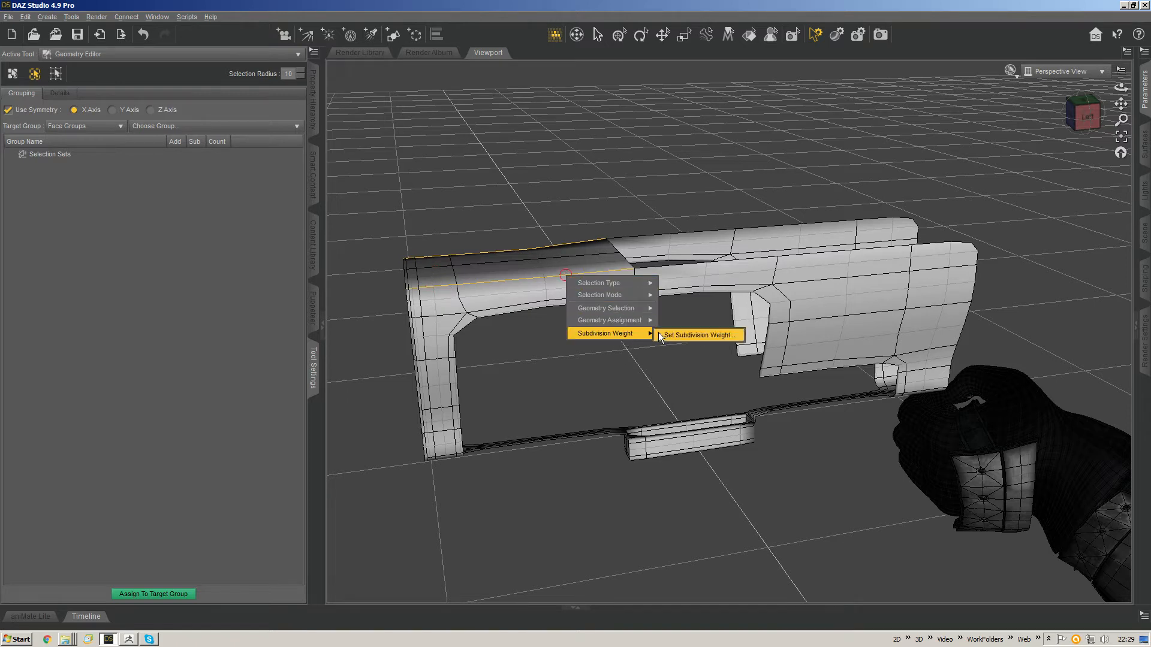
{"action": "left_click", "coordinate": [665, 336]}
{"action": "key", "text": "BackSpace"}
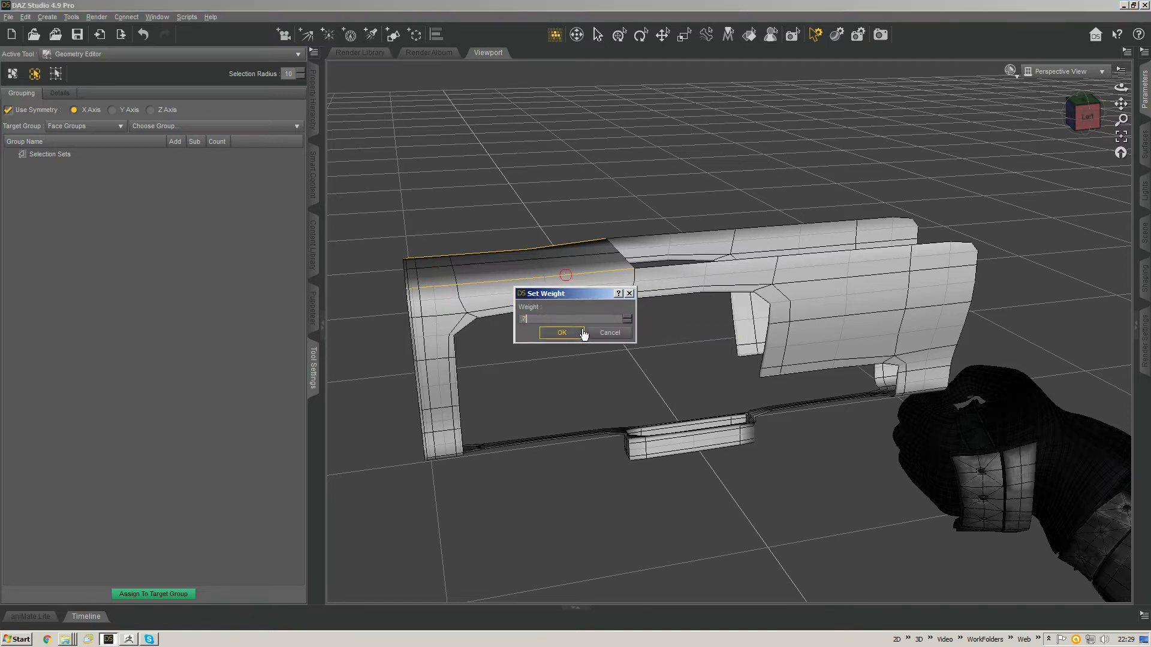
{"action": "type", "text": "7"}
{"action": "left_click", "coordinate": [562, 333]}
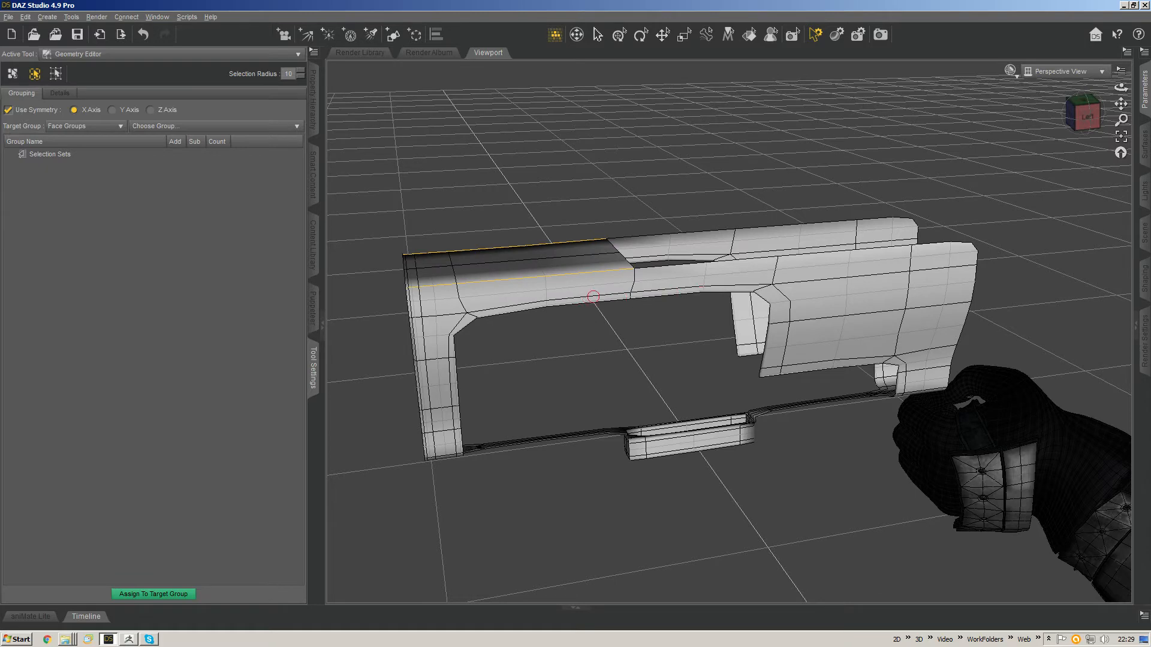
Step: Select the edges bordering the upper cutout and the rear rim of the shell and apply a subdivision weight to them
{"action": "middle_click_drag", "start_coordinate": [593, 297], "coordinate": [748, 274]}
{"action": "middle_click_drag", "start_coordinate": [812, 338], "coordinate": [776, 314]}
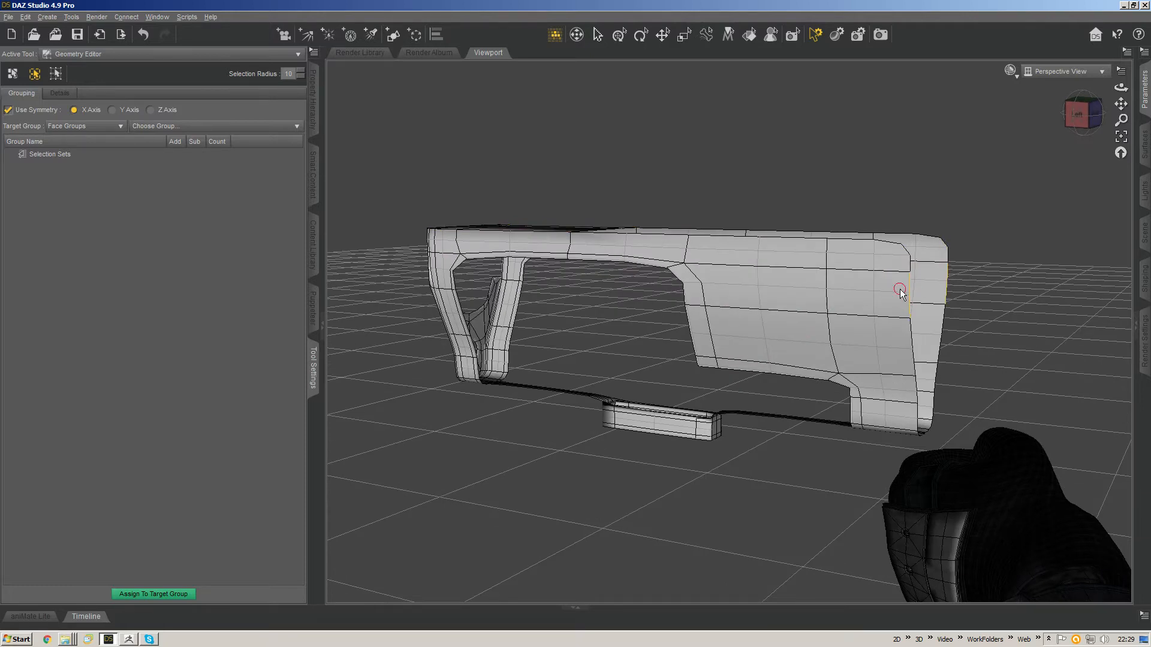
{"action": "right_click", "coordinate": [744, 279]}
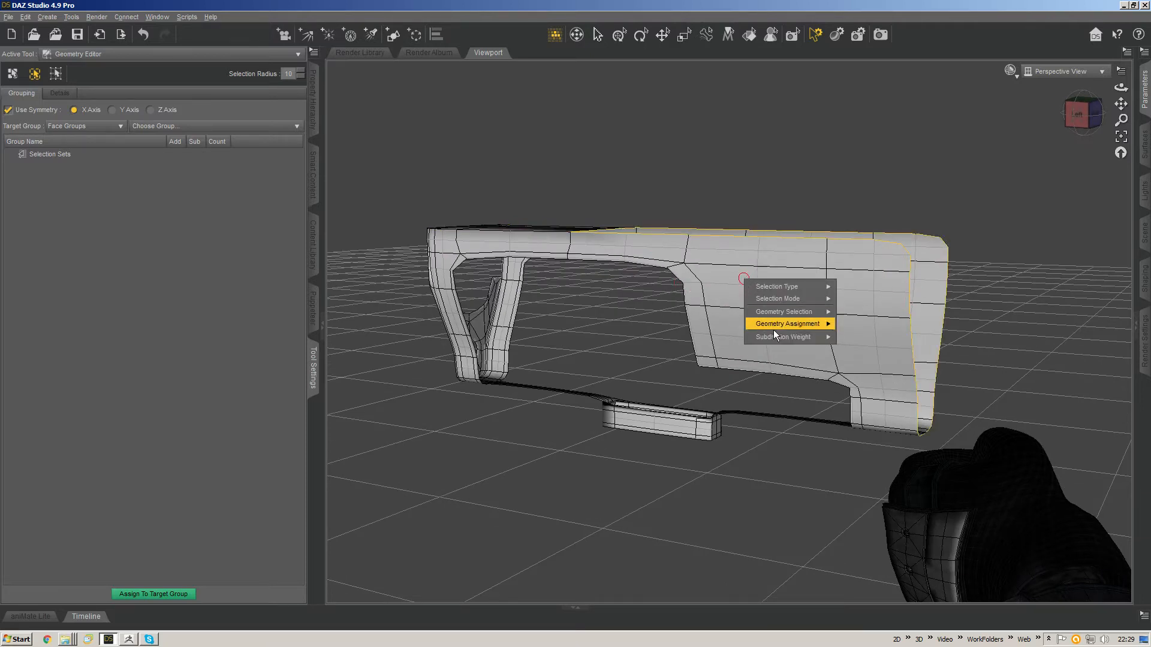
{"action": "mouse_move", "coordinate": [804, 334]}
{"action": "left_click", "coordinate": [842, 339]}
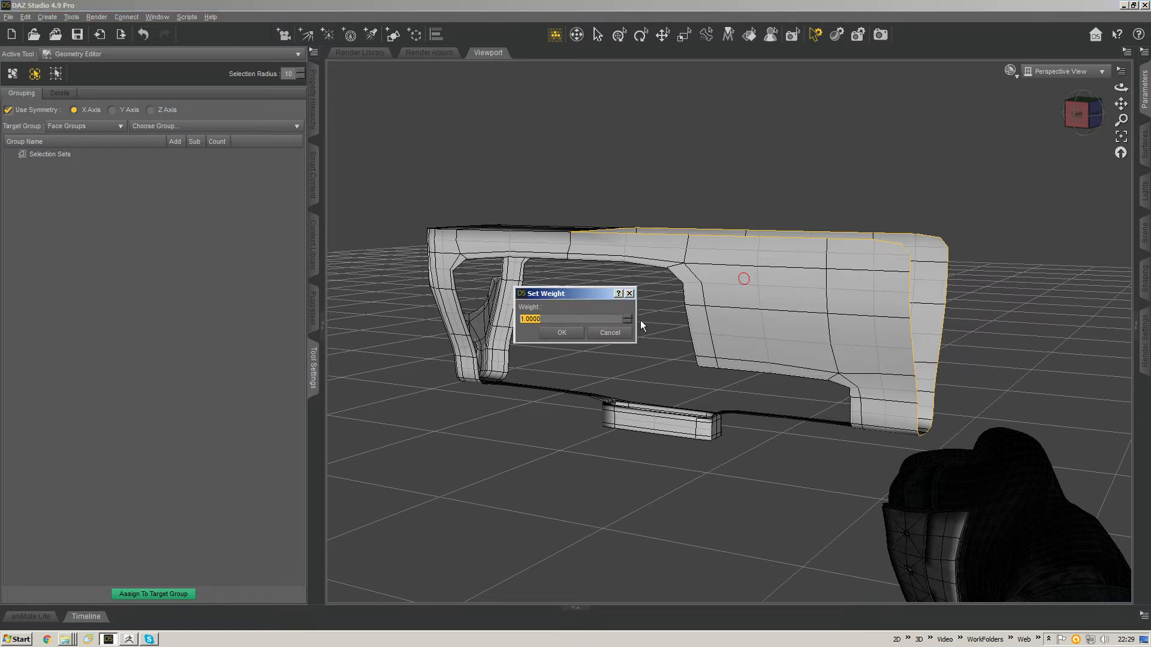
{"action": "key", "text": "Return"}
Step: Select the edges of the rectangular box on the shell's lower rail, apply a subdivision weight, and check its shape from below and the sides
{"action": "left_click_drag", "start_coordinate": [695, 366], "coordinate": [757, 334], "text": "alt"}
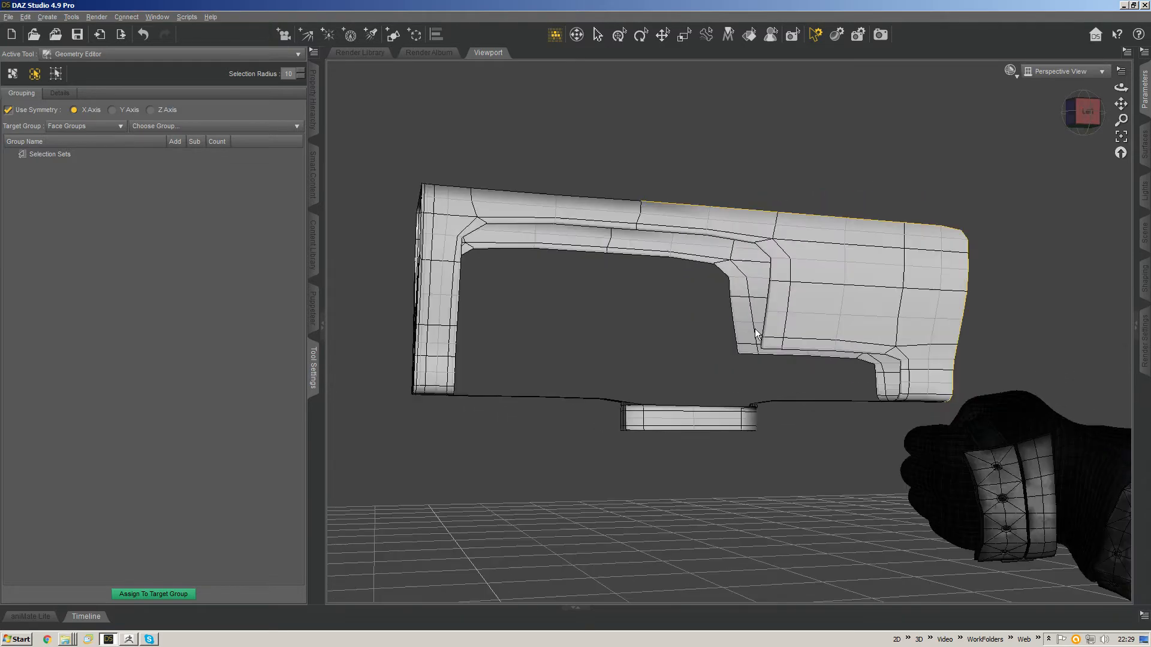
{"action": "right_click", "coordinate": [643, 423]}
{"action": "left_click", "coordinate": [758, 476]}
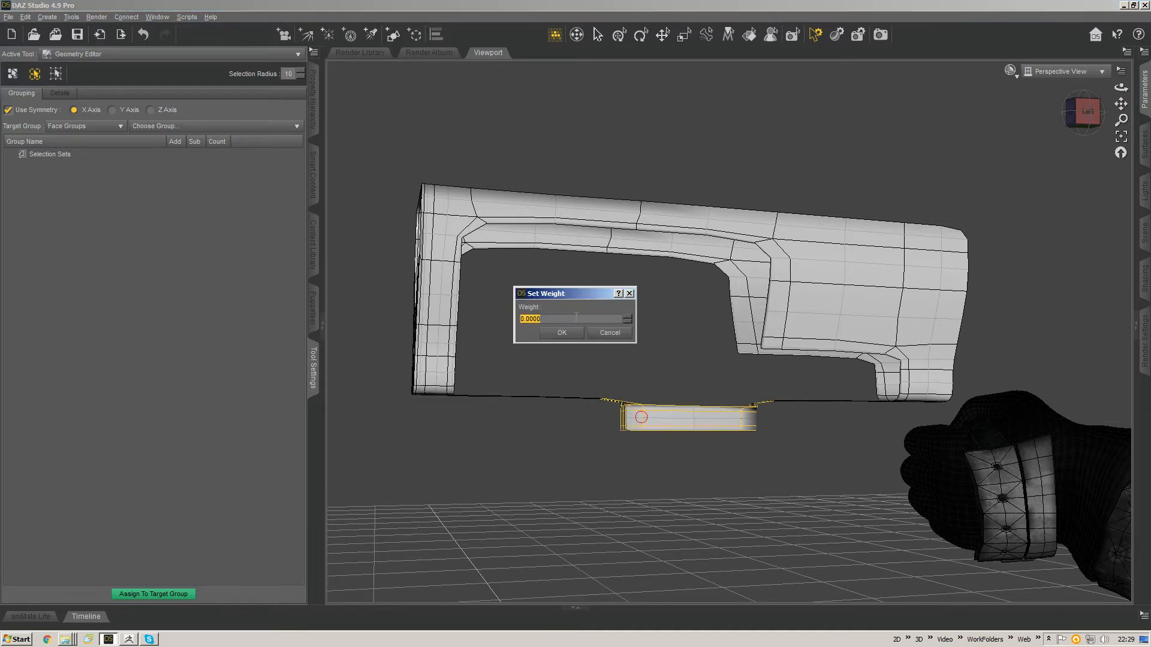
{"action": "key", "text": "Return"}
{"action": "middle_click_drag", "start_coordinate": [670, 354], "coordinate": [641, 262]}
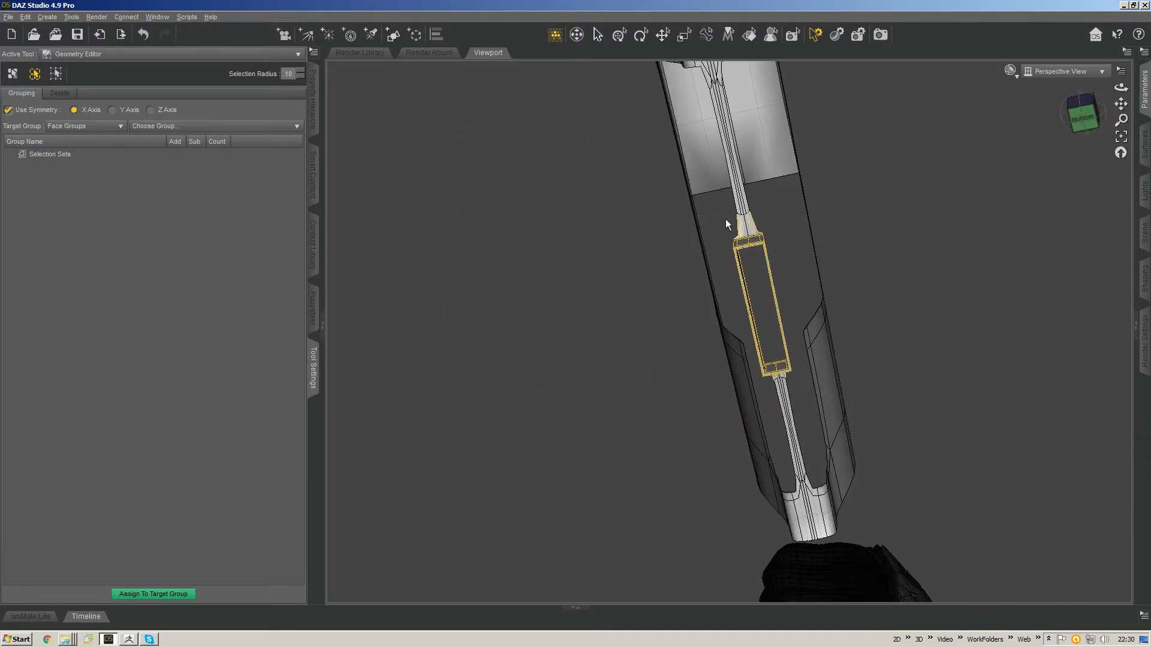
{"action": "middle_click_drag", "start_coordinate": [727, 224], "coordinate": [539, 315]}
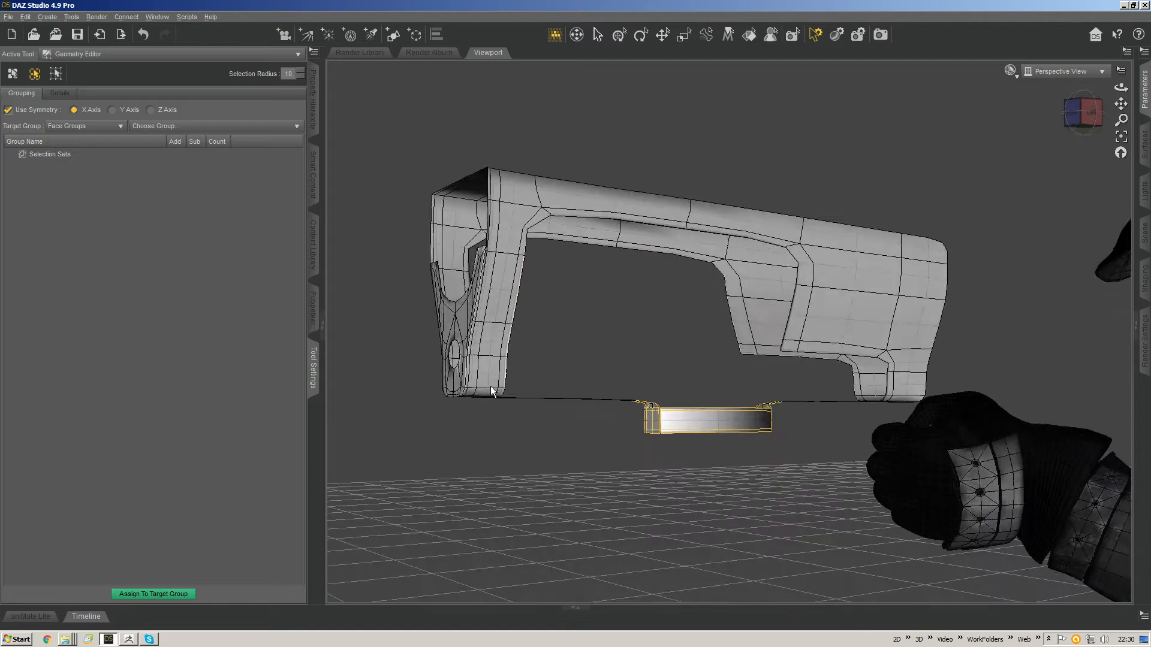
{"action": "middle_click_drag", "start_coordinate": [492, 390], "coordinate": [503, 350]}
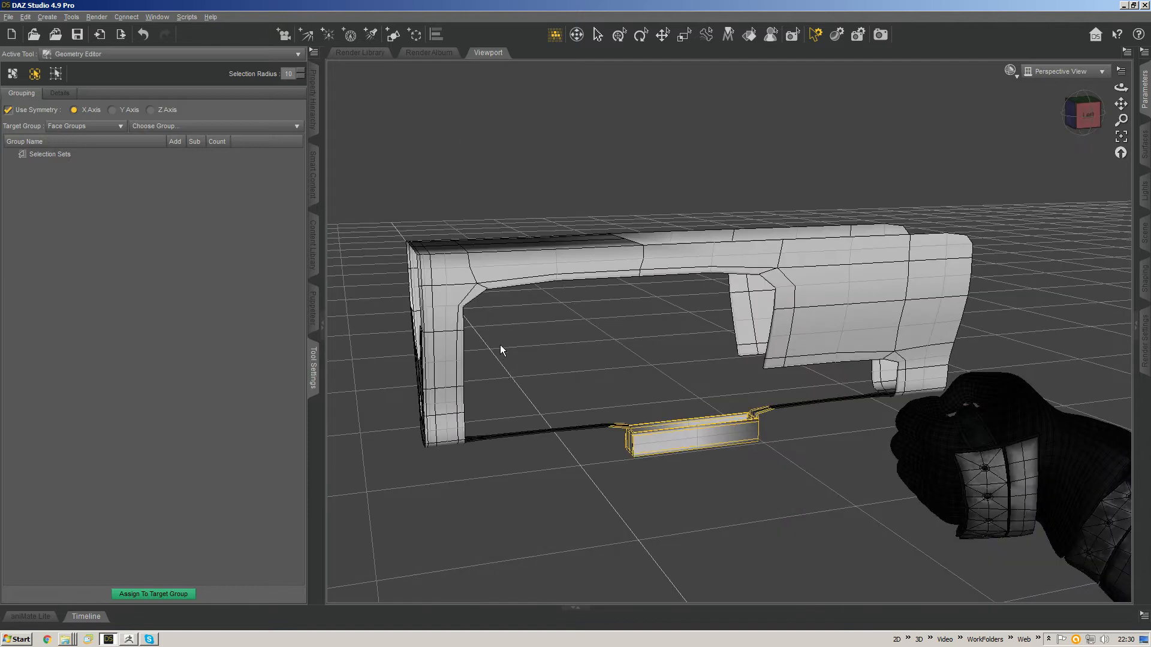
Step: Switch to polygon selection and make all hidden polygons of the rifle visible again
{"action": "left_click", "coordinate": [13, 73]}
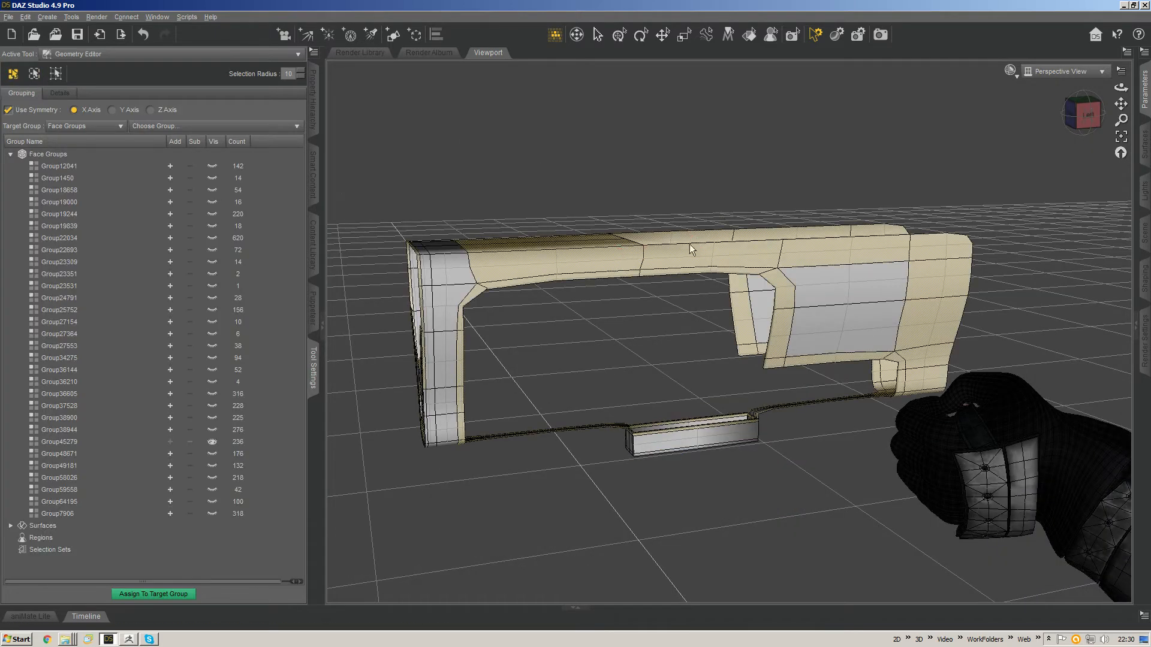
{"action": "right_click", "coordinate": [671, 251]}
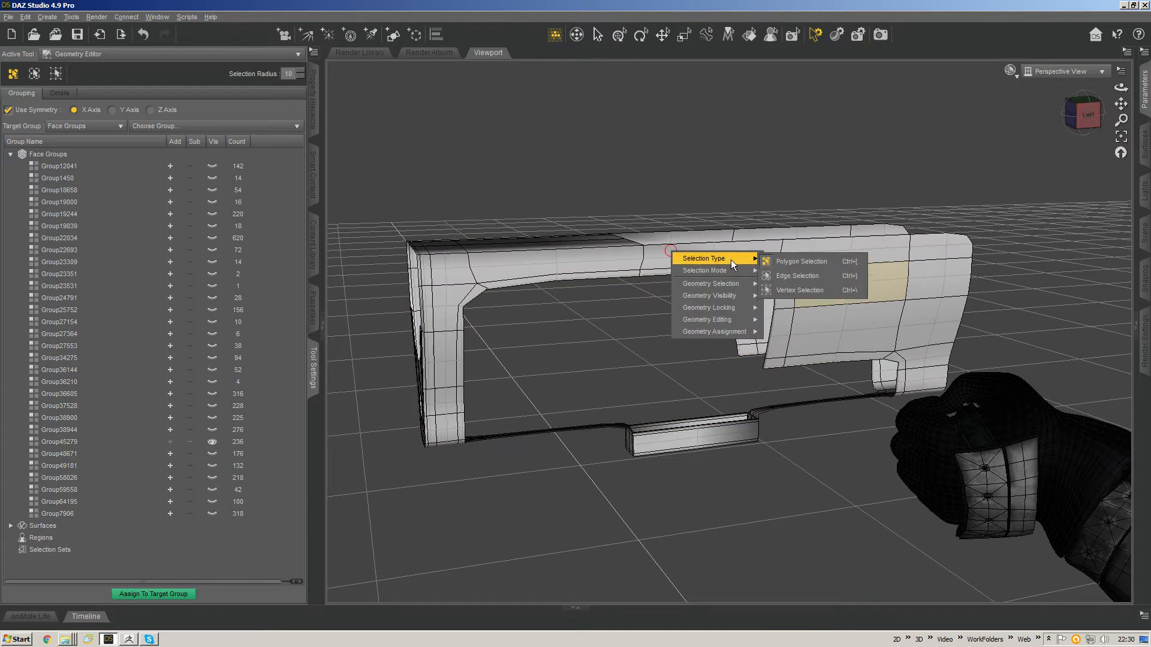
{"action": "mouse_move", "coordinate": [732, 296]}
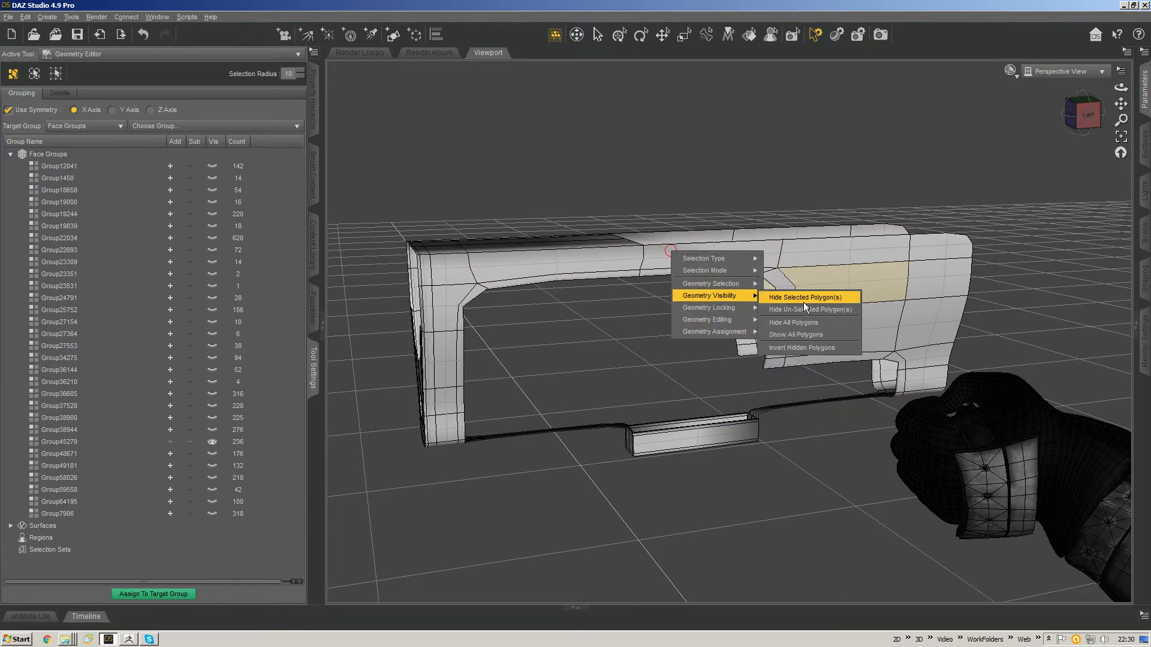
{"action": "left_click", "coordinate": [787, 335]}
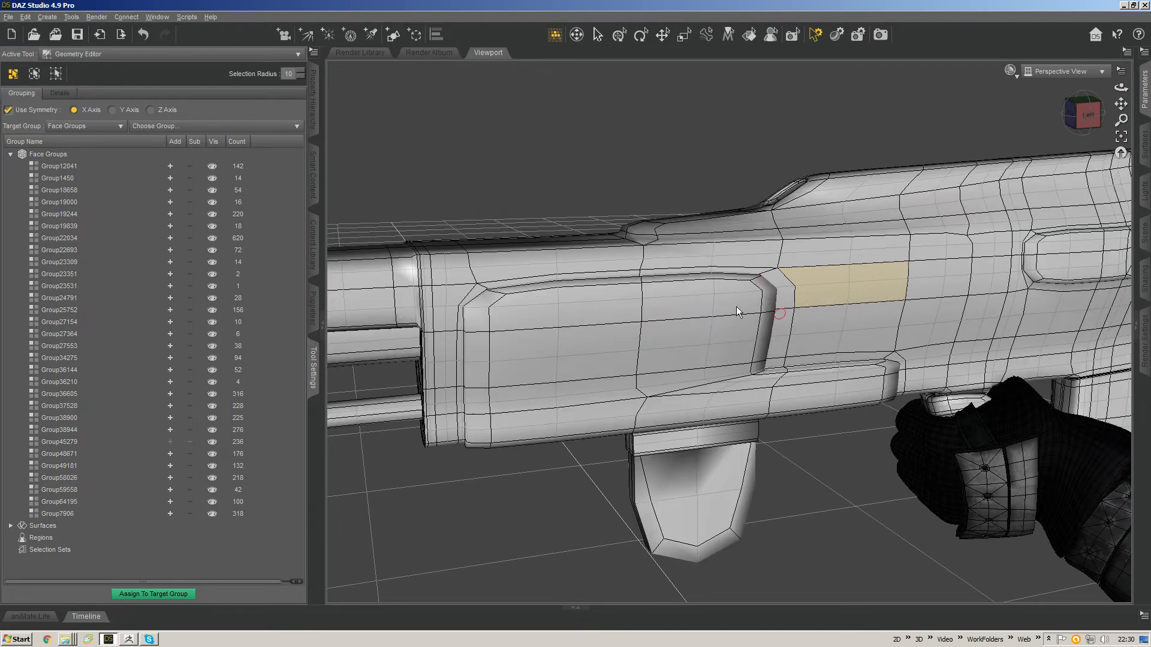
Step: Switch the geometry selection to edges for working on the raised panel on the fore-end's side
{"action": "scroll", "coordinate": [735, 306], "scroll_direction": "down", "scroll_amount": 4}
{"action": "middle_click_drag", "start_coordinate": [705, 320], "coordinate": [530, 259]}
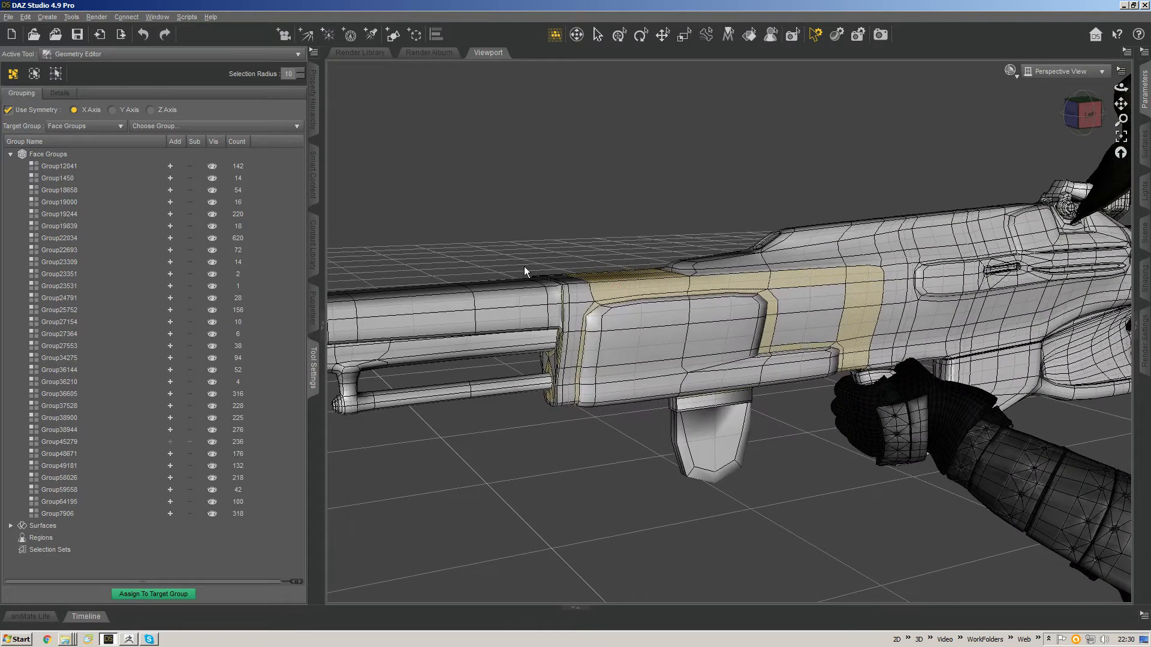
{"action": "middle_click_drag", "start_coordinate": [668, 341], "coordinate": [612, 402]}
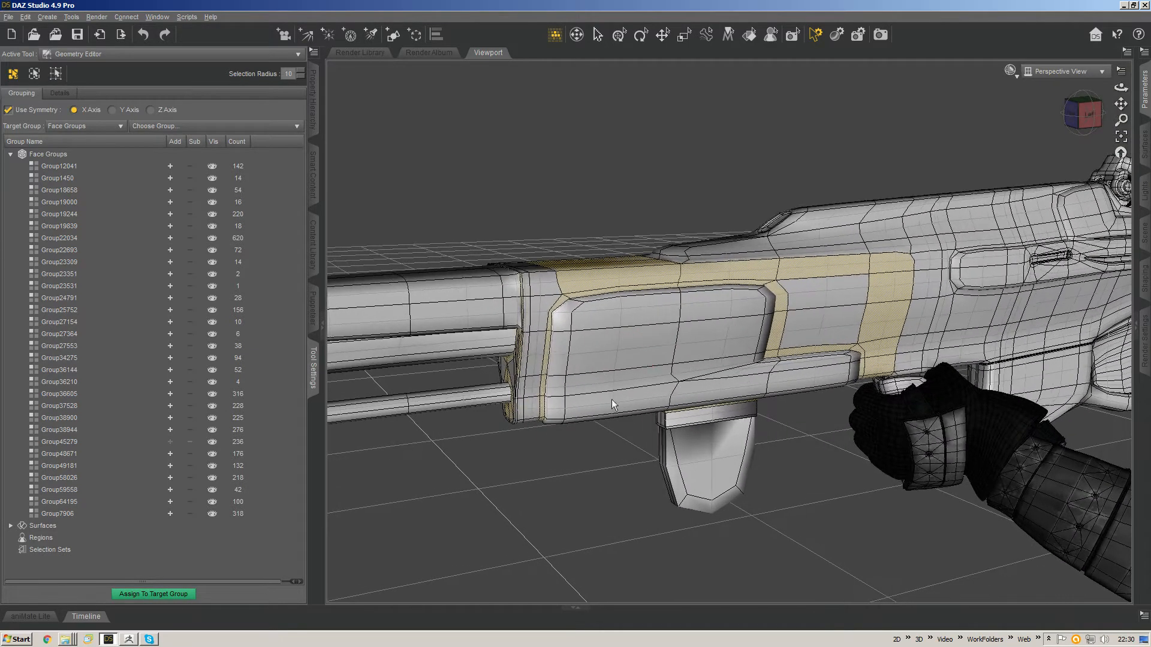
{"action": "right_click", "coordinate": [565, 333]}
{"action": "mouse_move", "coordinate": [594, 330]}
{"action": "left_click", "coordinate": [689, 368]}
{"action": "right_click", "coordinate": [579, 333]}
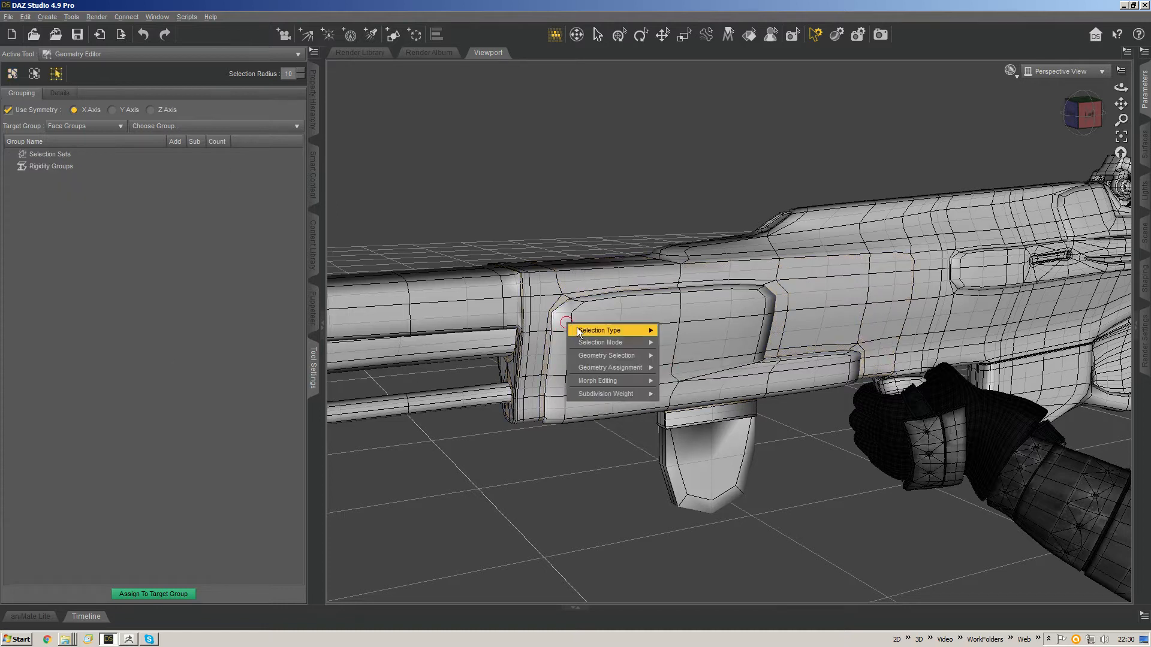
{"action": "left_click", "coordinate": [684, 342]}
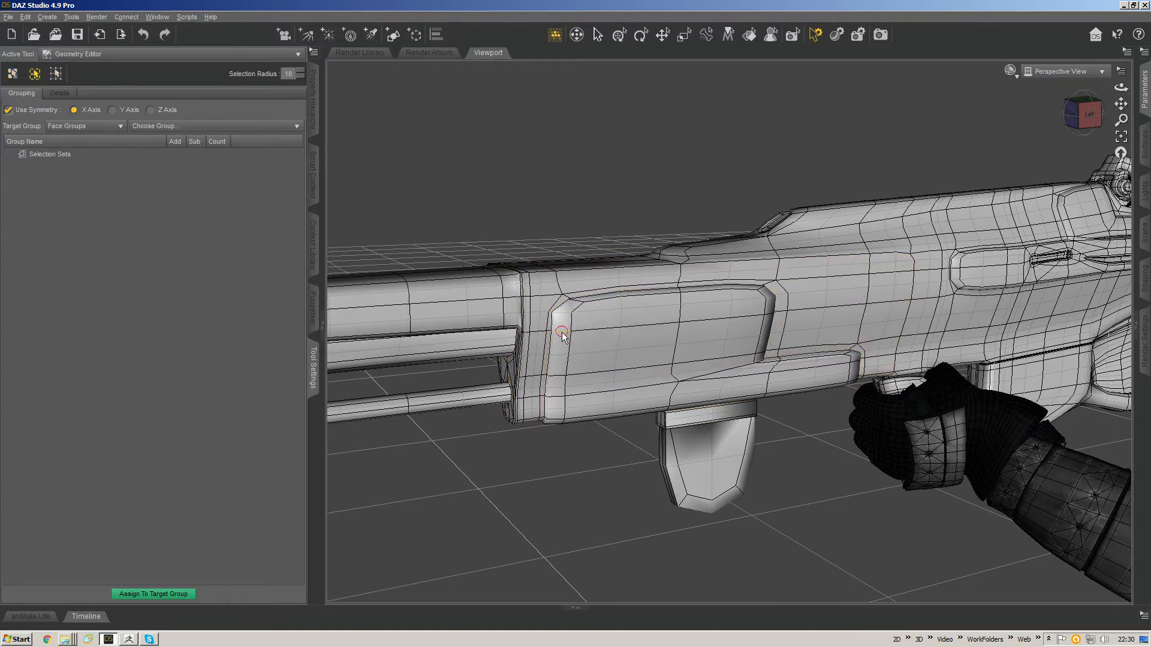
{"action": "right_click", "coordinate": [562, 334]}
{"action": "mouse_move", "coordinate": [621, 365]}
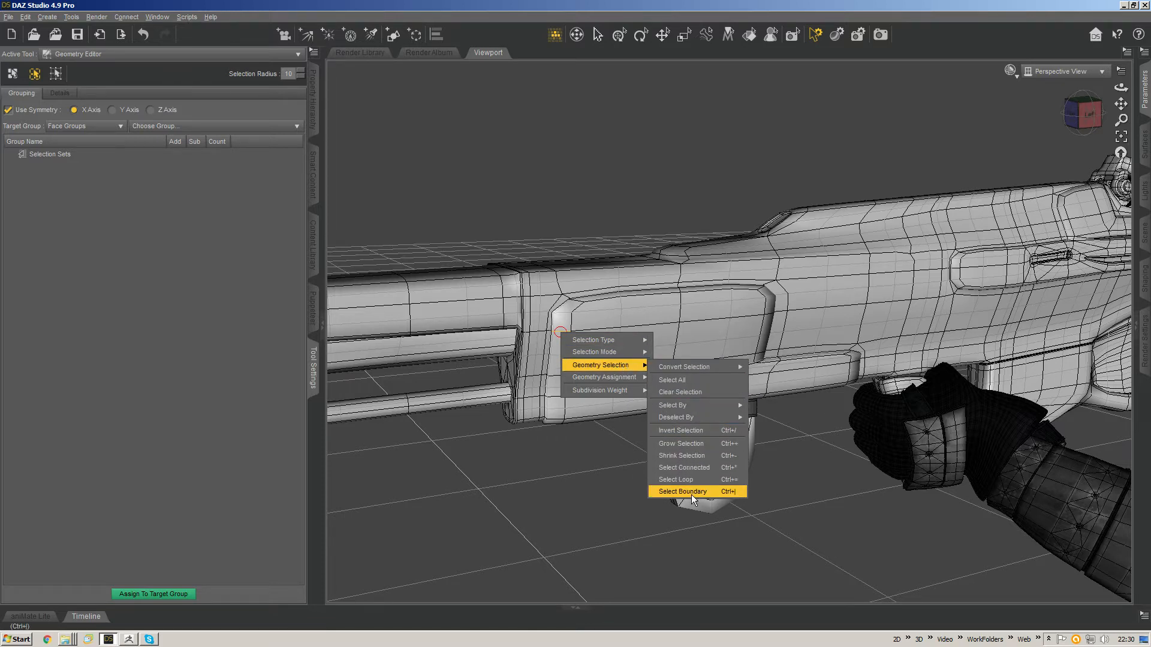
{"action": "left_click", "coordinate": [692, 480]}
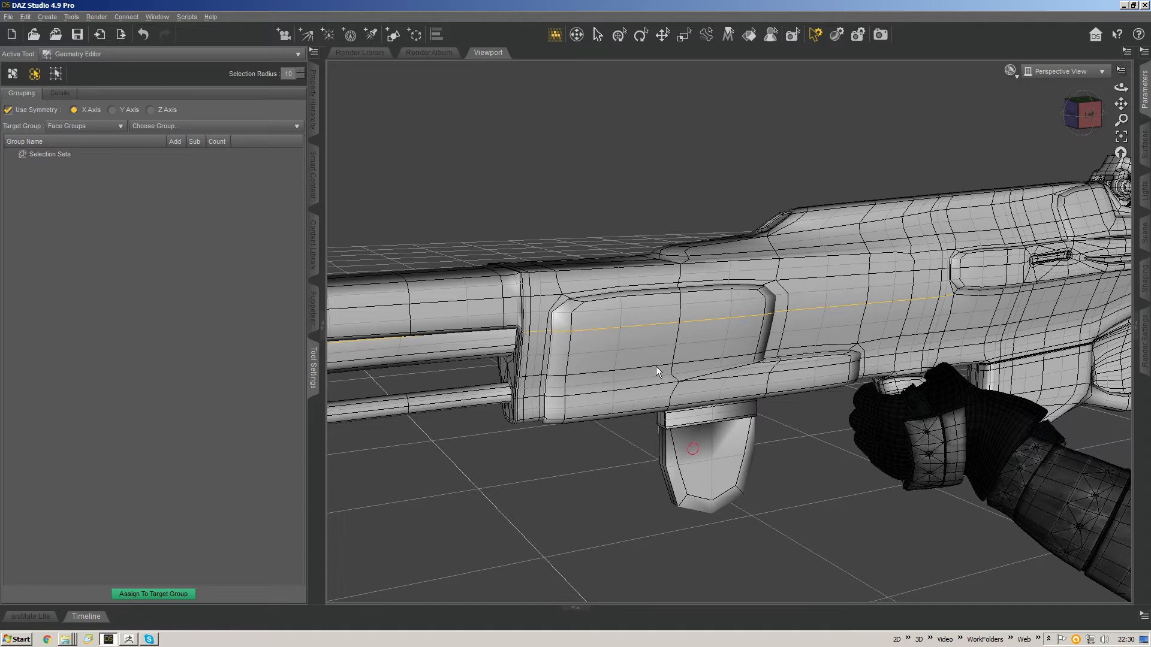
Step: Select the edges outlining the raised panel on the fore-end's side, including its front, upper and rear borders
{"action": "left_click", "coordinate": [569, 349]}
{"action": "left_click", "coordinate": [548, 348]}
{"action": "left_click", "coordinate": [569, 348]}
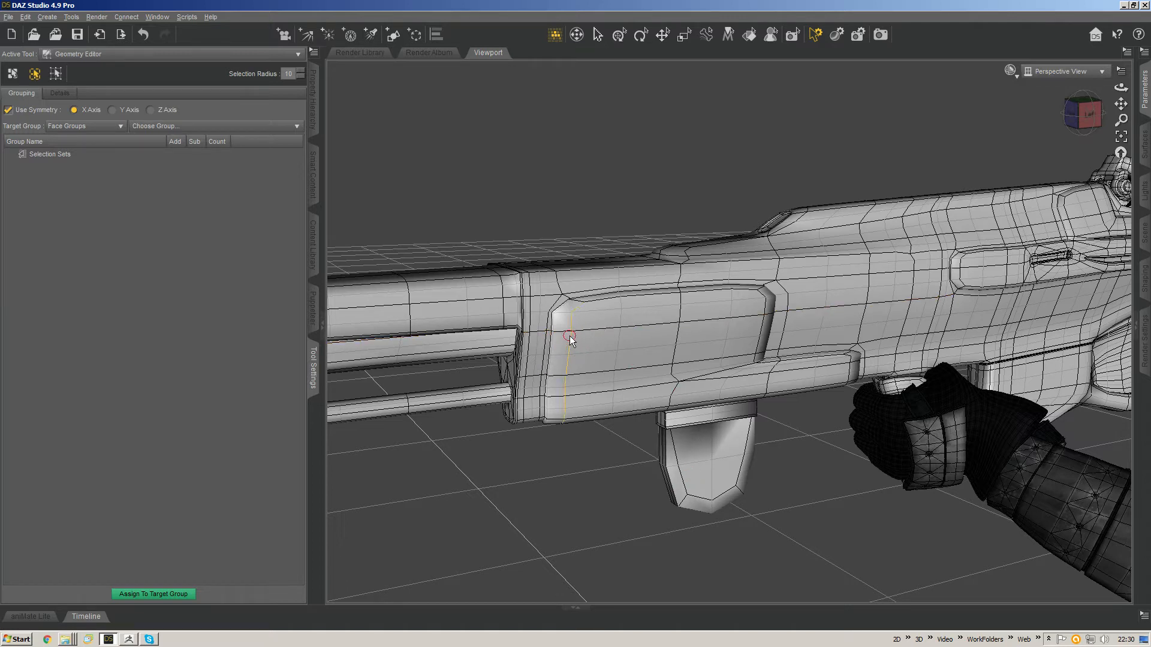
{"action": "left_click", "coordinate": [637, 294], "text": "ctrl"}
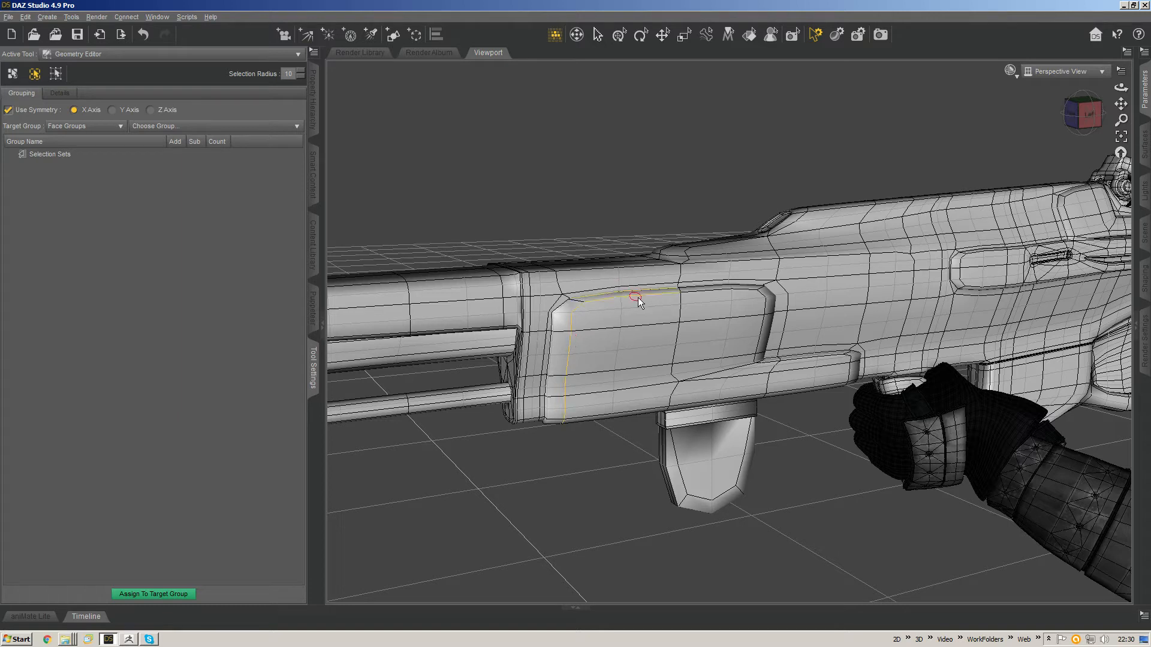
{"action": "left_click", "coordinate": [701, 289], "text": "ctrl"}
{"action": "key", "text": "ctrl+plus"}
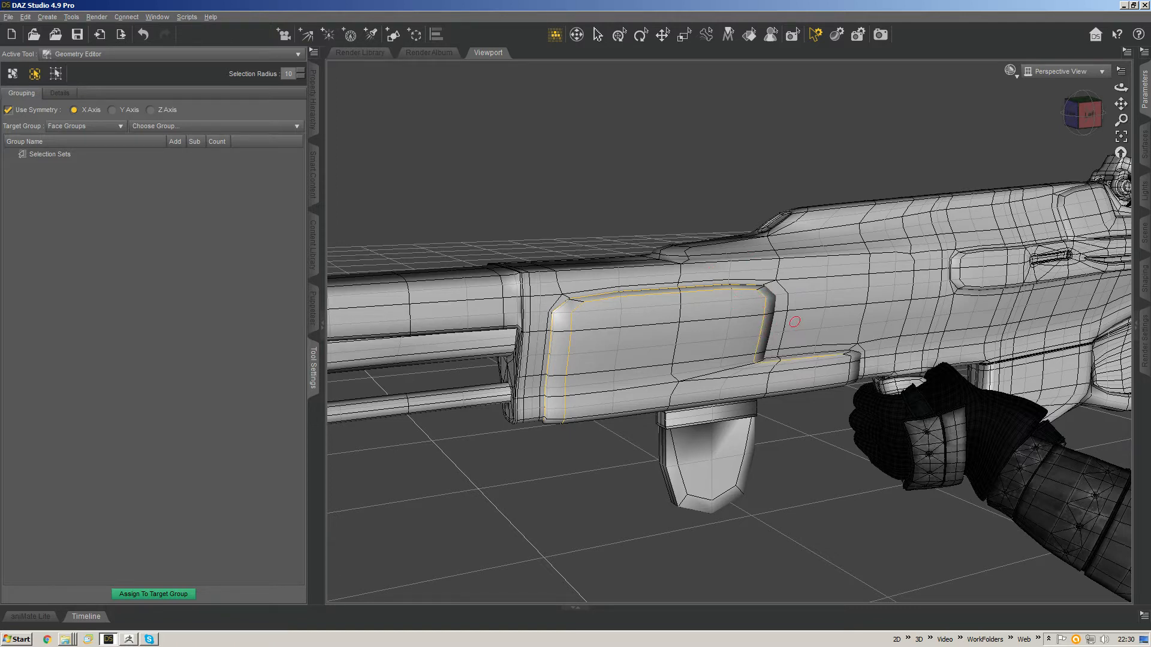
Step: Add the rear end edges of the panel's lower ledge to the selection and apply a subdivision weight to the outline
{"action": "left_click_drag", "start_coordinate": [794, 321], "coordinate": [702, 366], "text": "alt"}
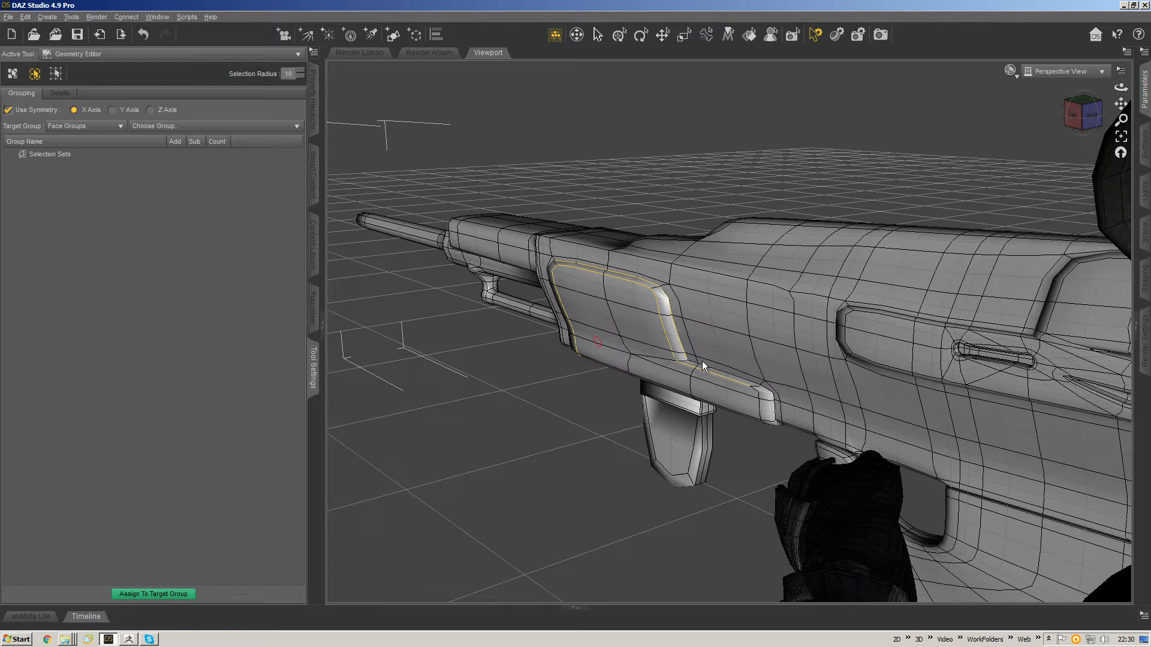
{"action": "left_click", "coordinate": [760, 411], "text": "ctrl"}
{"action": "right_click", "coordinate": [635, 347]}
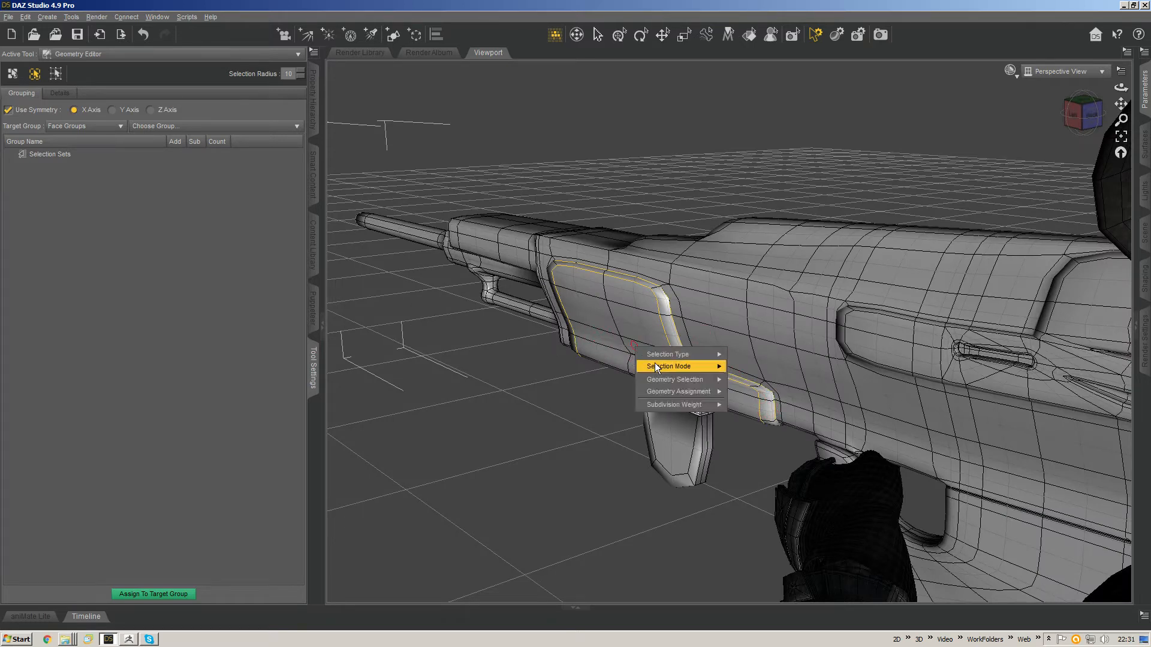
{"action": "left_click", "coordinate": [760, 406]}
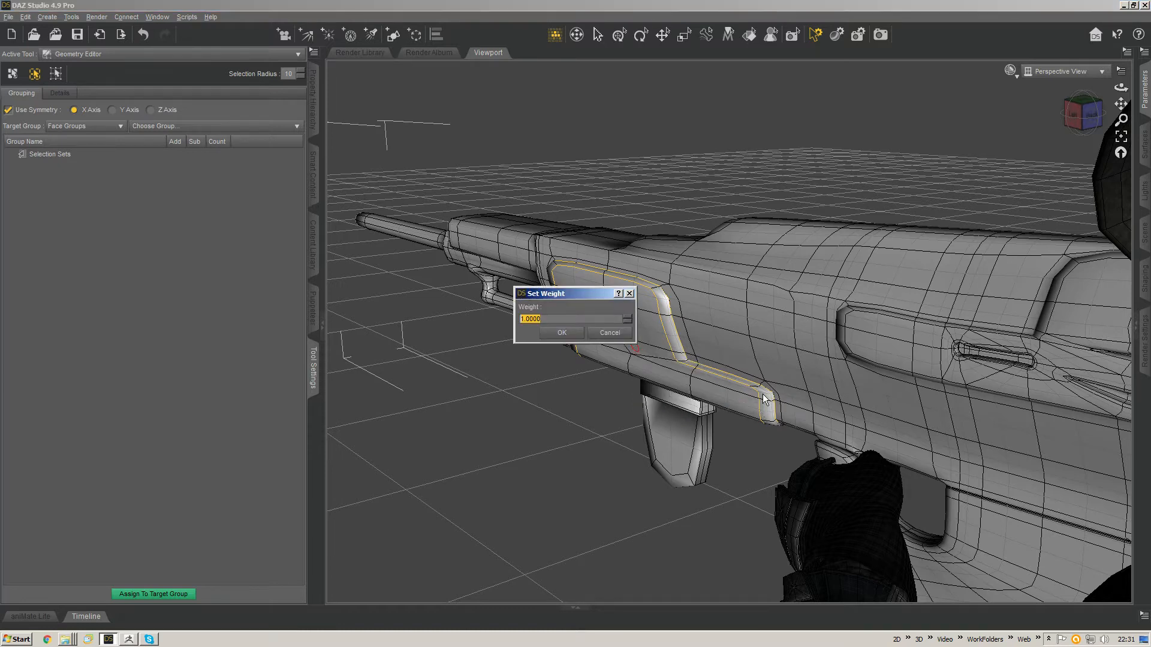
{"action": "key", "text": "Return"}
Step: Check the weighted panel edges from the front and side, and show the rifle's Mesh Resolution parameters
{"action": "middle_click_drag", "start_coordinate": [621, 342], "coordinate": [517, 415]}
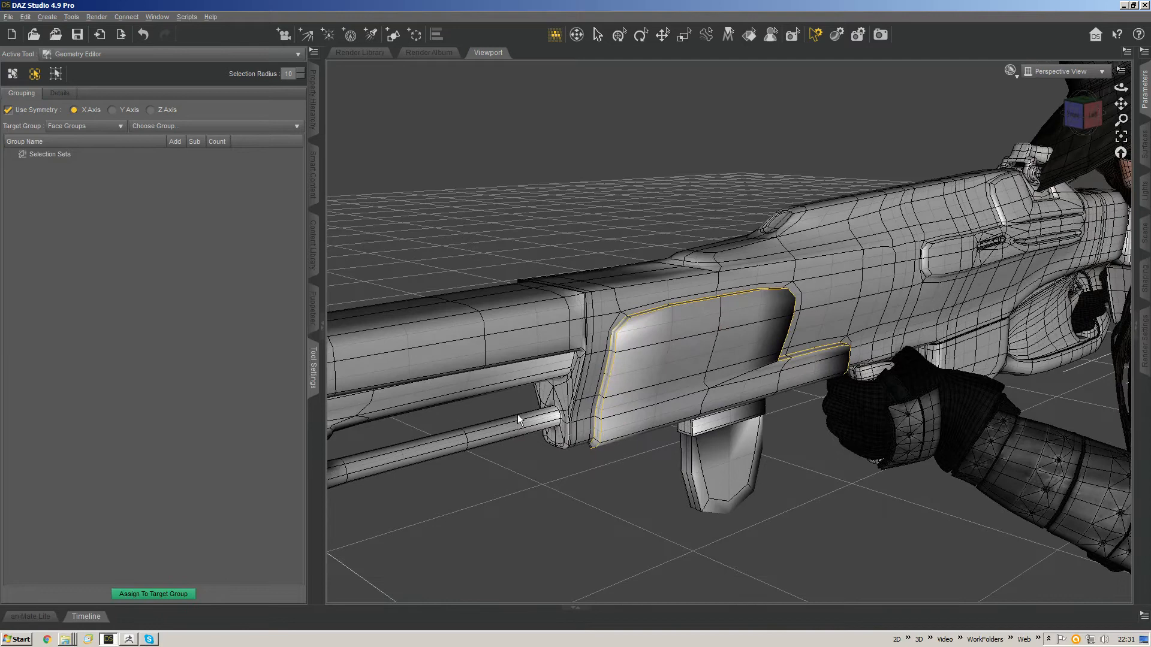
{"action": "middle_click_drag", "start_coordinate": [808, 314], "coordinate": [952, 278]}
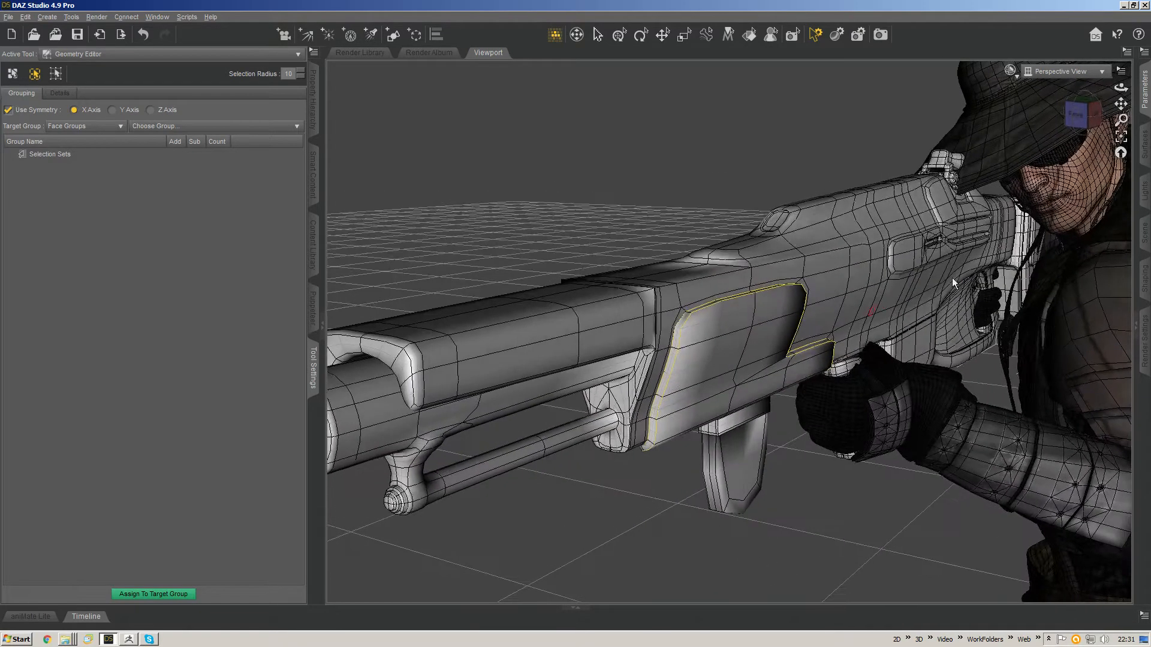
{"action": "left_click", "coordinate": [1145, 339]}
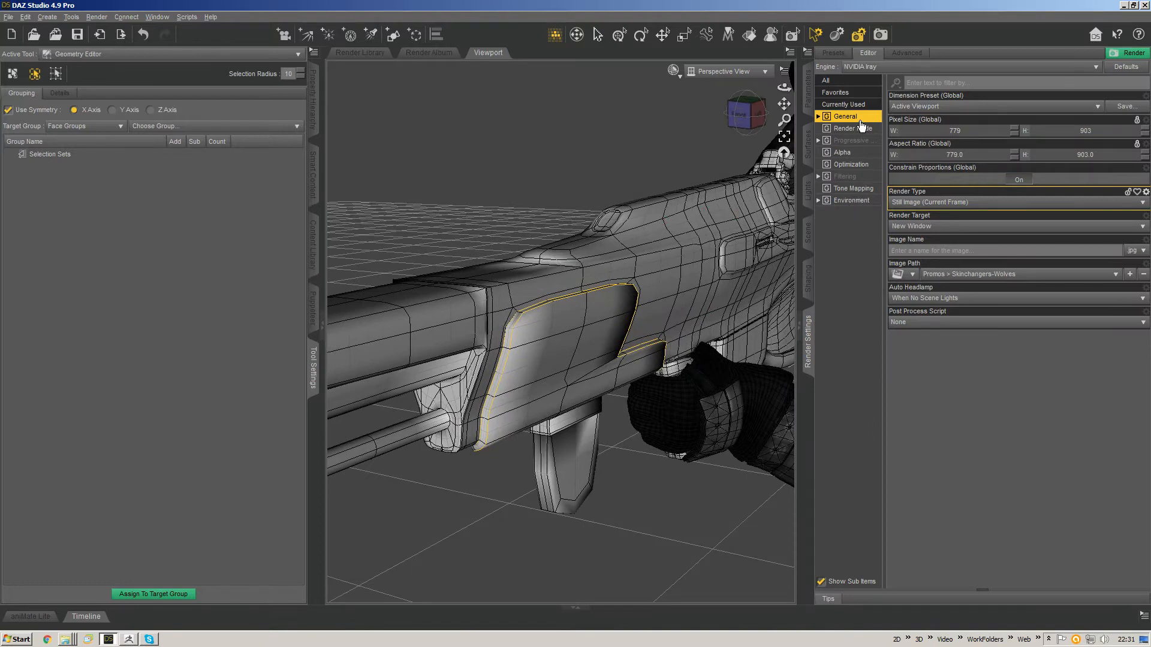
{"action": "left_click", "coordinate": [811, 100]}
{"action": "middle_click_drag", "start_coordinate": [650, 268], "coordinate": [754, 232]}
{"action": "middle_click_drag", "start_coordinate": [706, 264], "coordinate": [535, 494]}
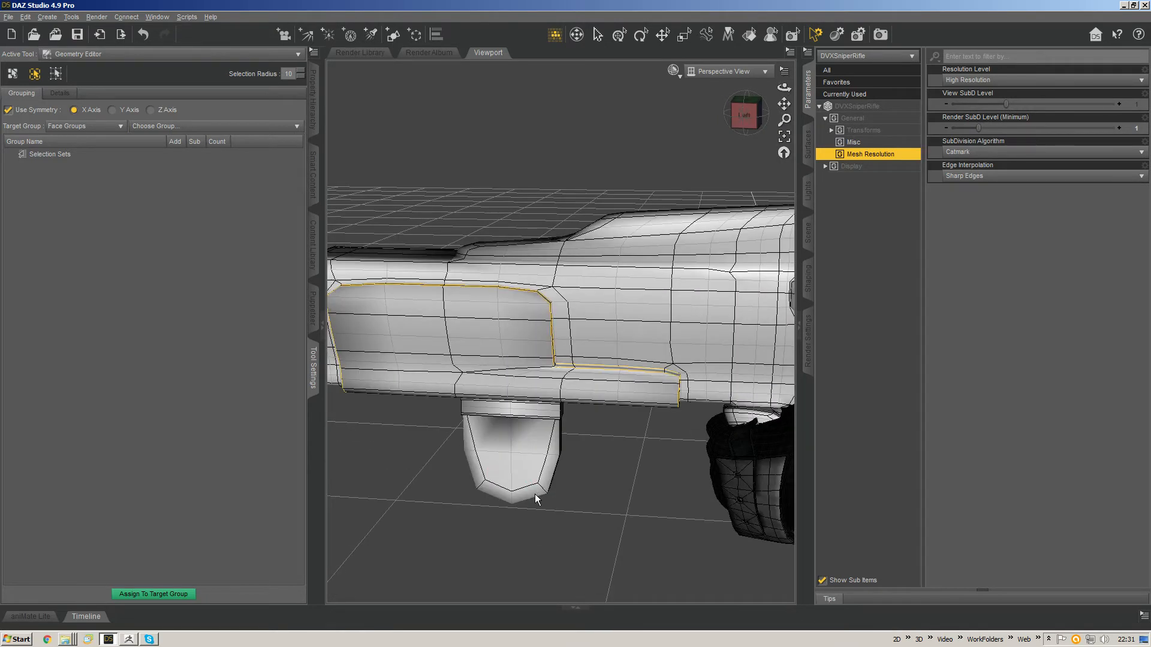
Step: Switch to polygon selection and select all polygons of the block hanging below the fore-end
{"action": "left_click", "coordinate": [12, 73]}
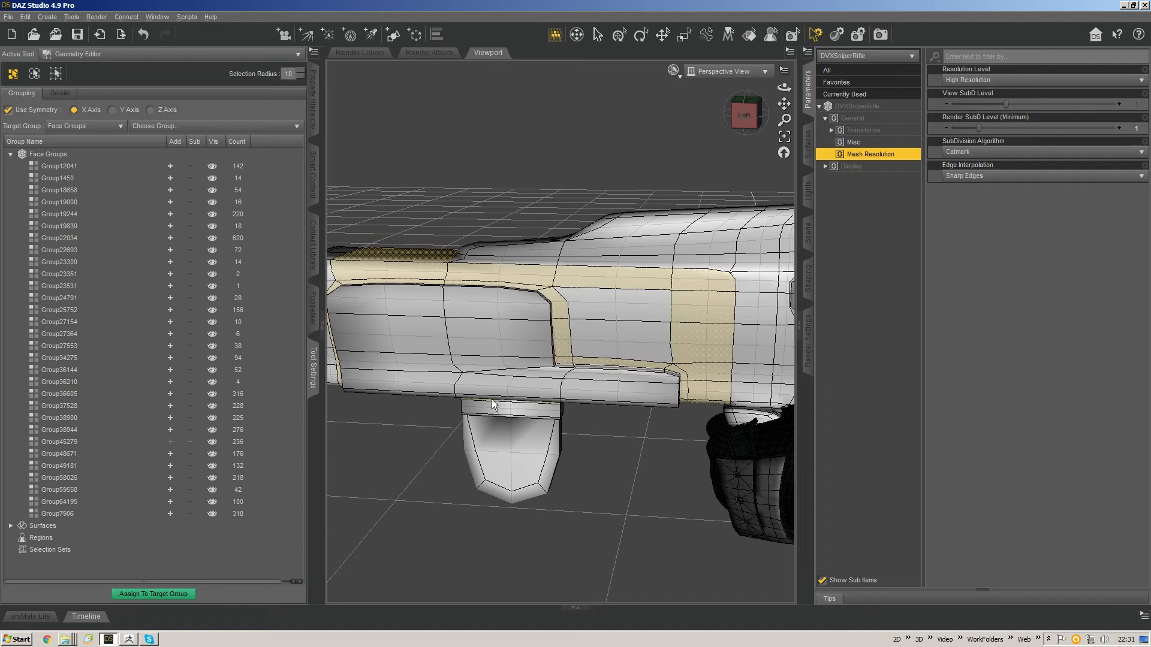
{"action": "left_click", "coordinate": [532, 493]}
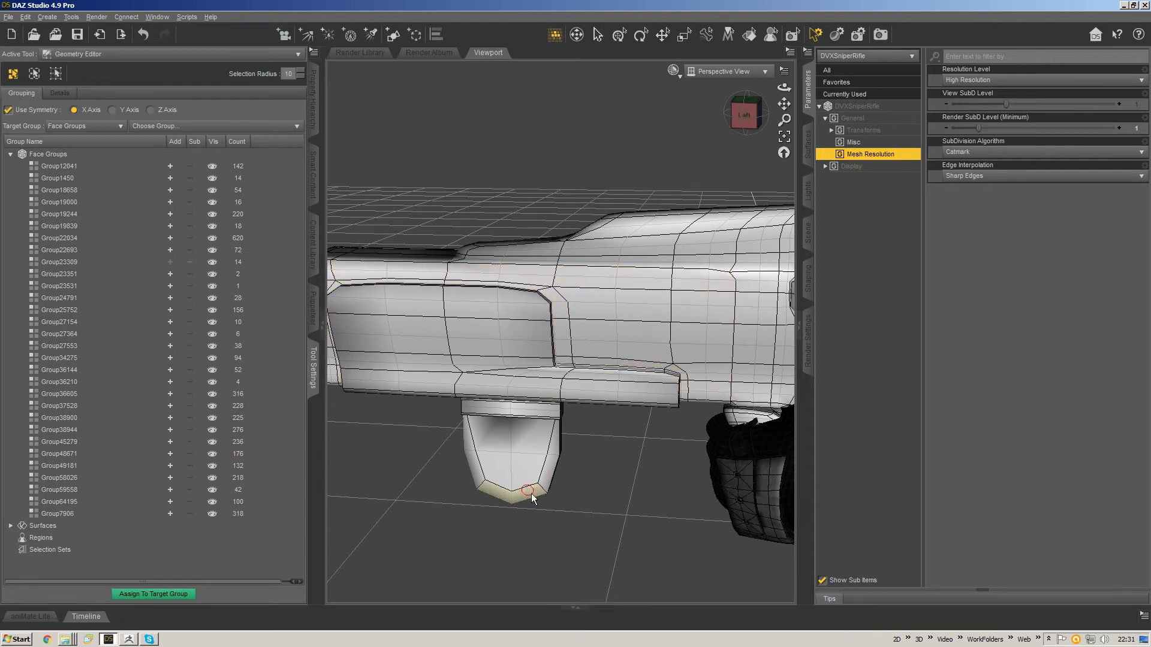
{"action": "middle_click_drag", "start_coordinate": [528, 488], "coordinate": [563, 384]}
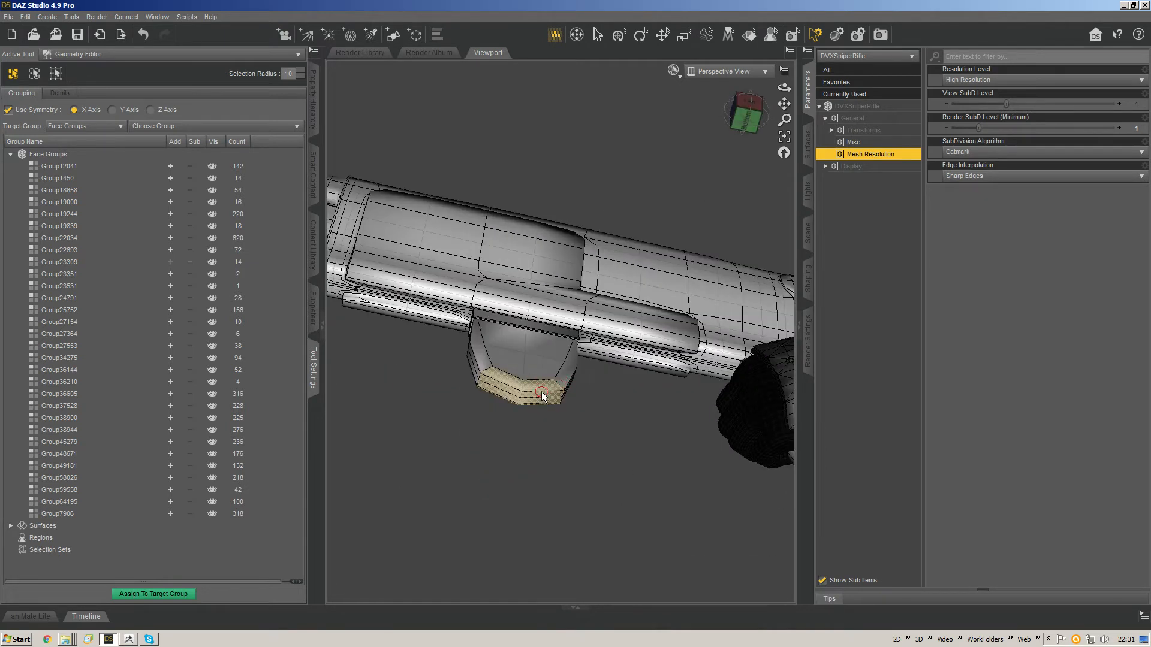
{"action": "right_click", "coordinate": [540, 391]}
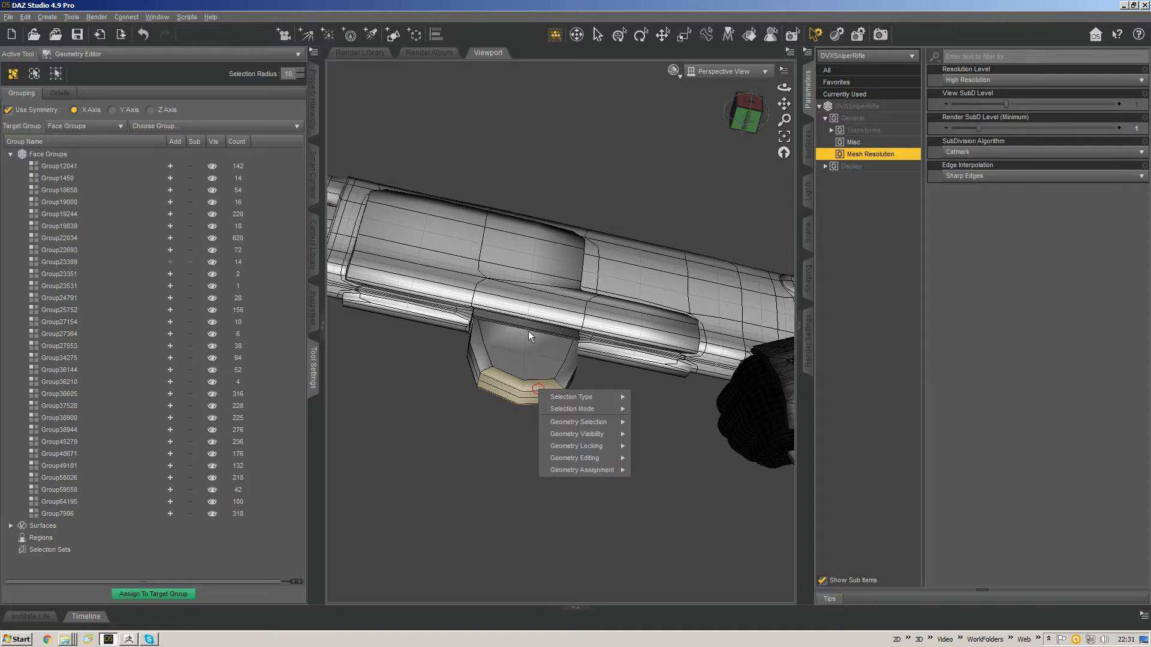
{"action": "left_click", "coordinate": [490, 25]}
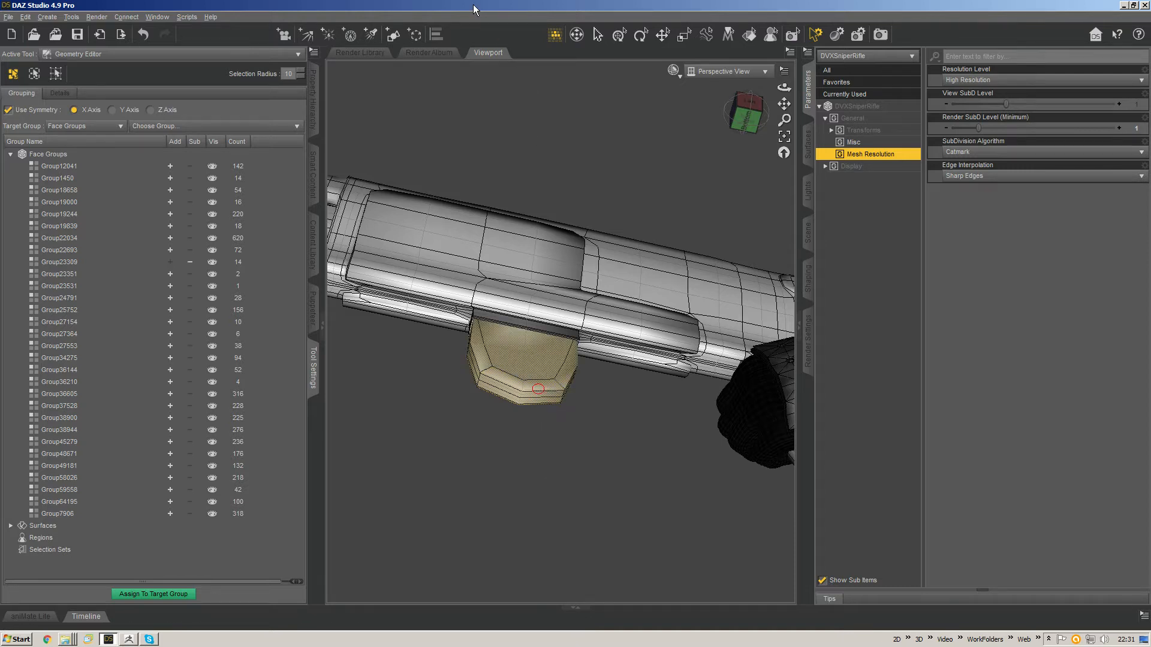
Step: Convert the block's polygon selection to an edge selection and apply a subdivision weight to the edges
{"action": "right_click", "coordinate": [528, 355]}
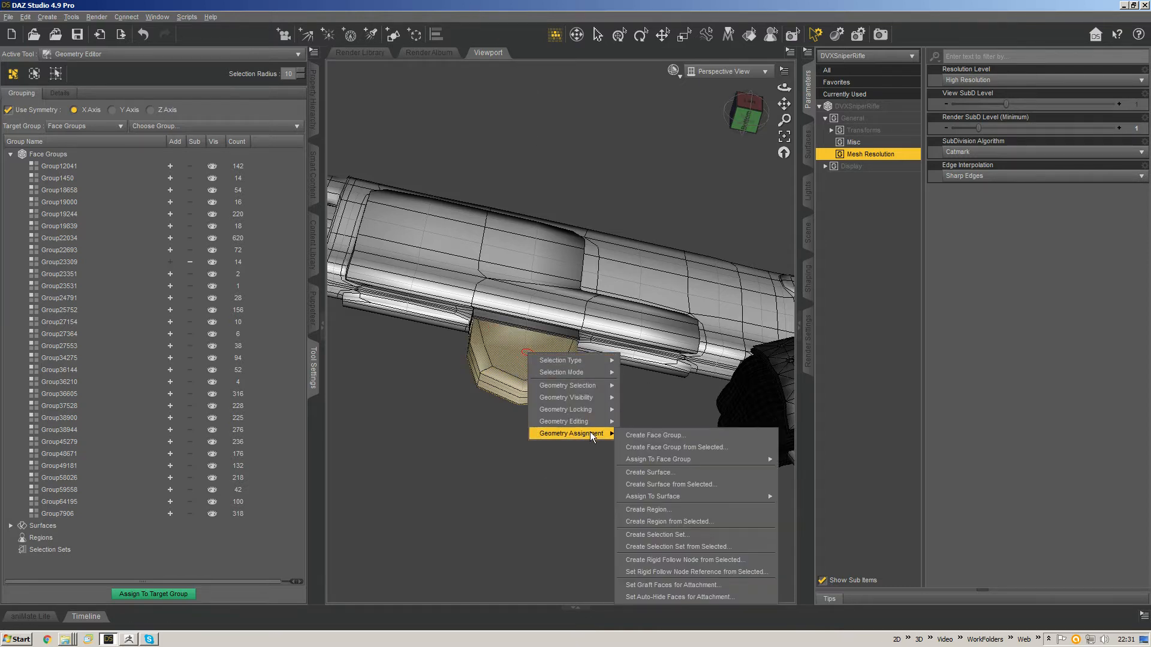
{"action": "mouse_move", "coordinate": [597, 388]}
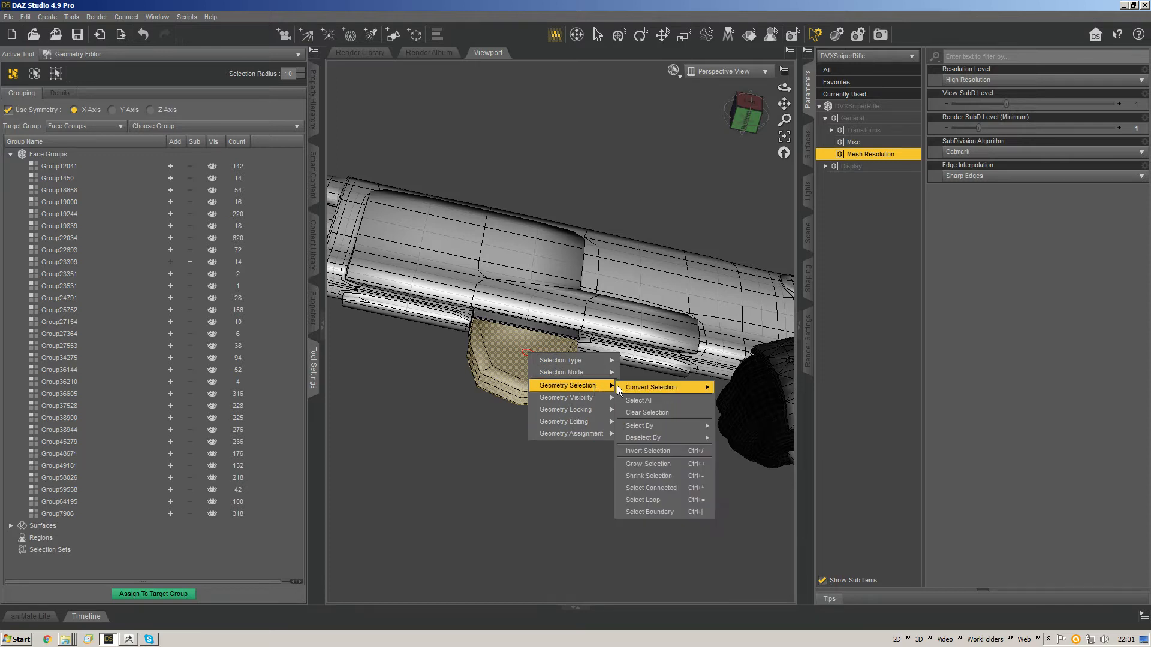
{"action": "mouse_move", "coordinate": [659, 388]}
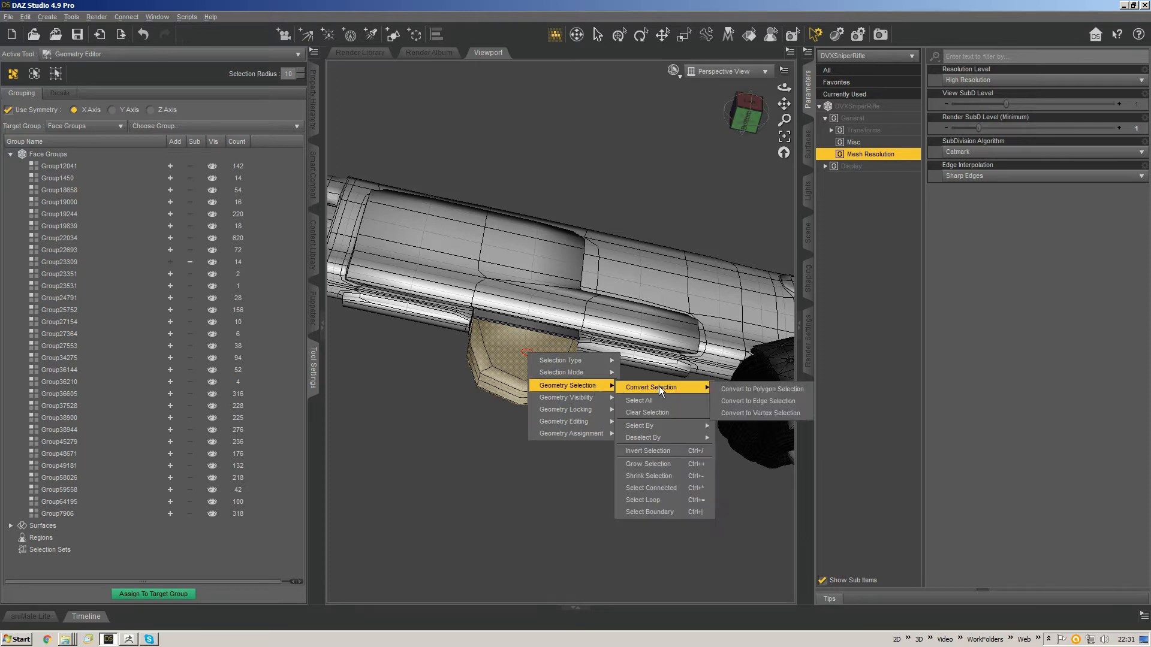
{"action": "left_click", "coordinate": [749, 403]}
{"action": "right_click", "coordinate": [544, 370]}
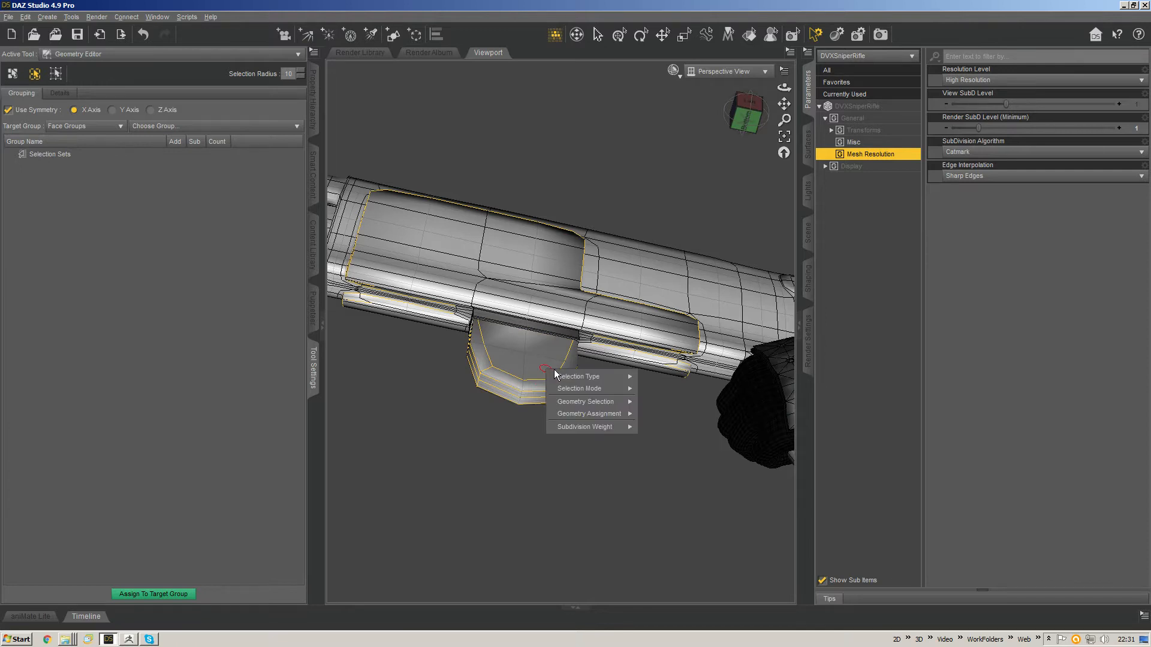
{"action": "left_click", "coordinate": [662, 426]}
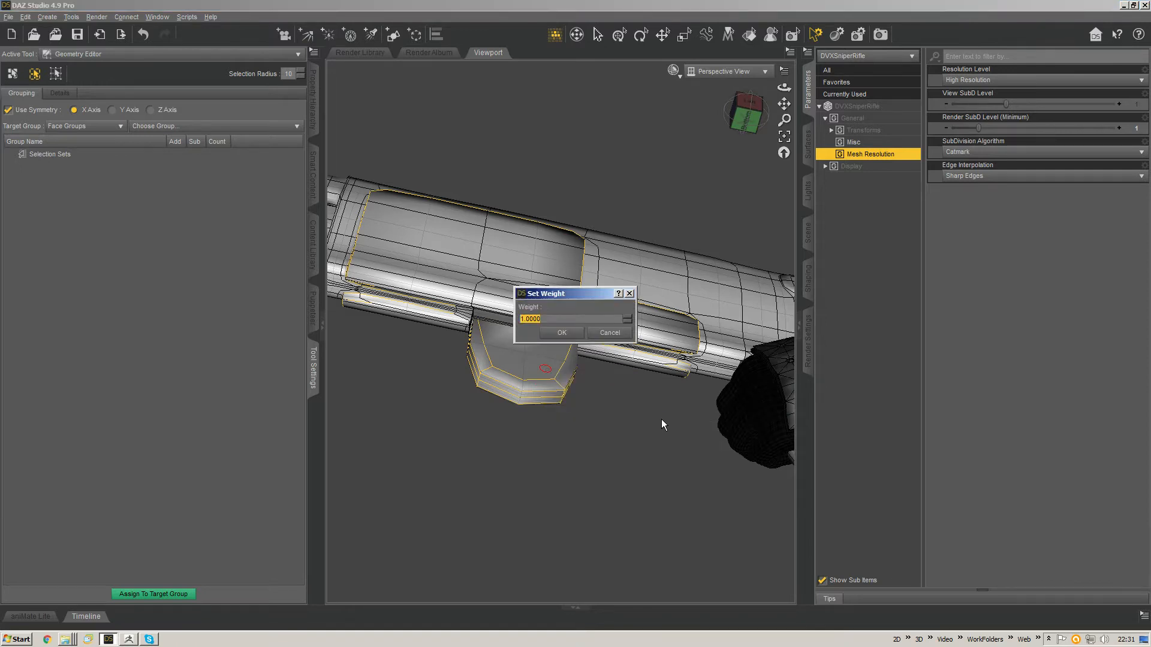
{"action": "key", "text": "Return"}
Step: Set the rifle's SubDivision Algorithm to Bilinear and check the fore-end from both sides
{"action": "middle_click_drag", "start_coordinate": [567, 317], "coordinate": [765, 280]}
{"action": "left_click", "coordinate": [983, 152]}
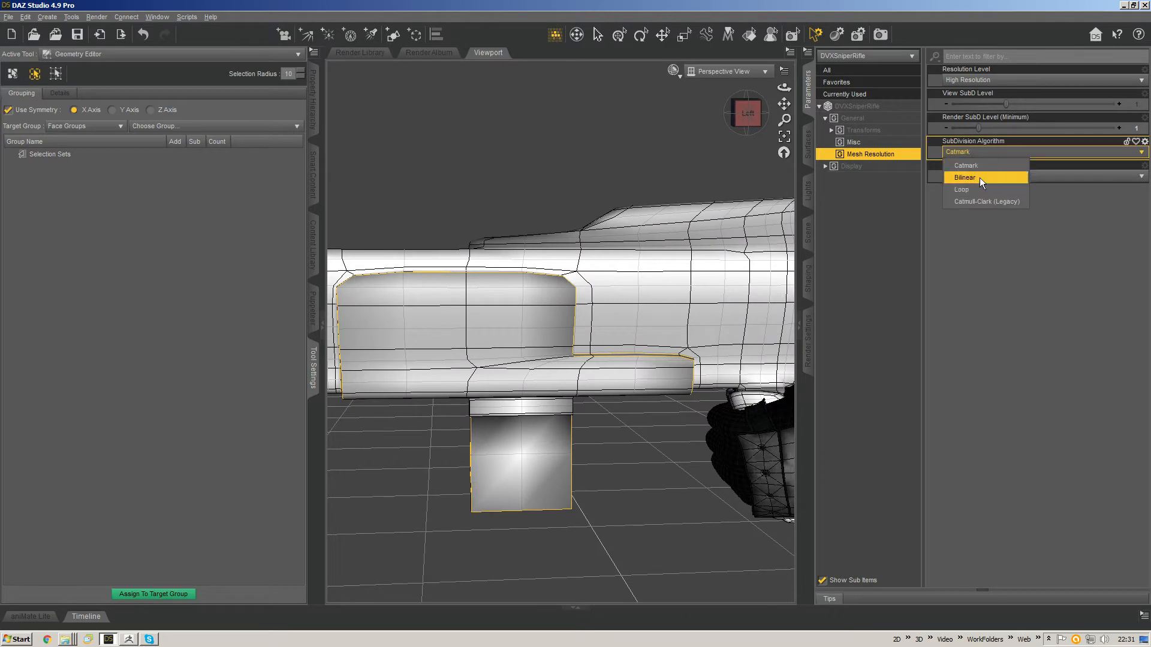
{"action": "left_click", "coordinate": [975, 178]}
{"action": "middle_click_drag", "start_coordinate": [527, 303], "coordinate": [644, 318]}
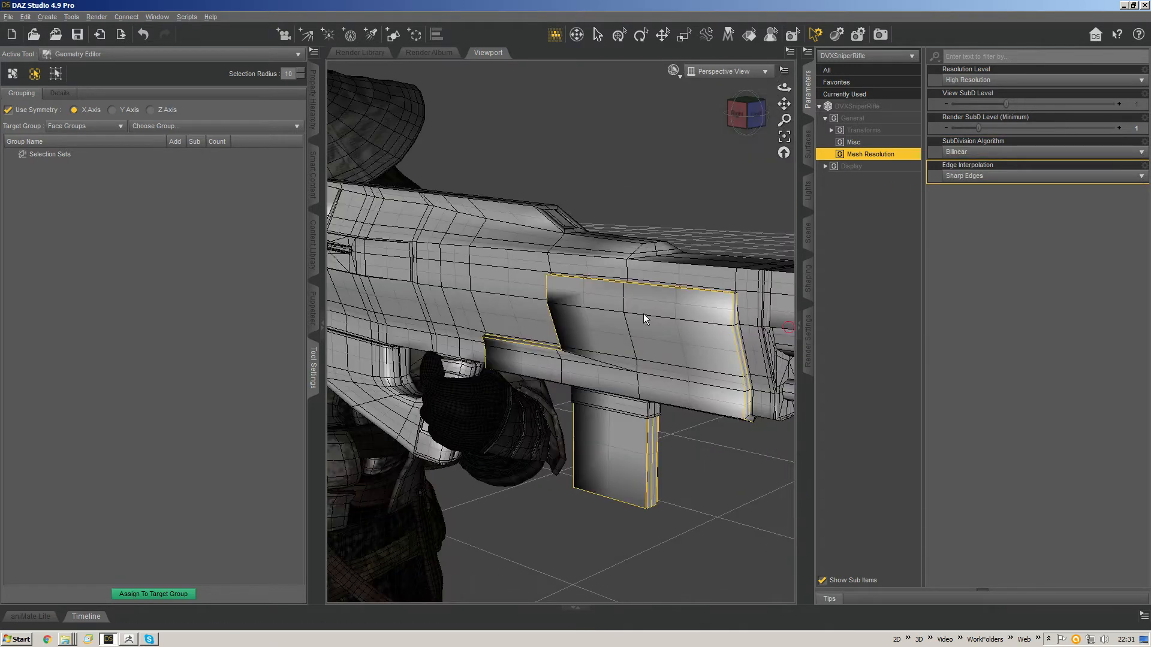
{"action": "middle_click_drag", "start_coordinate": [676, 280], "coordinate": [542, 285]}
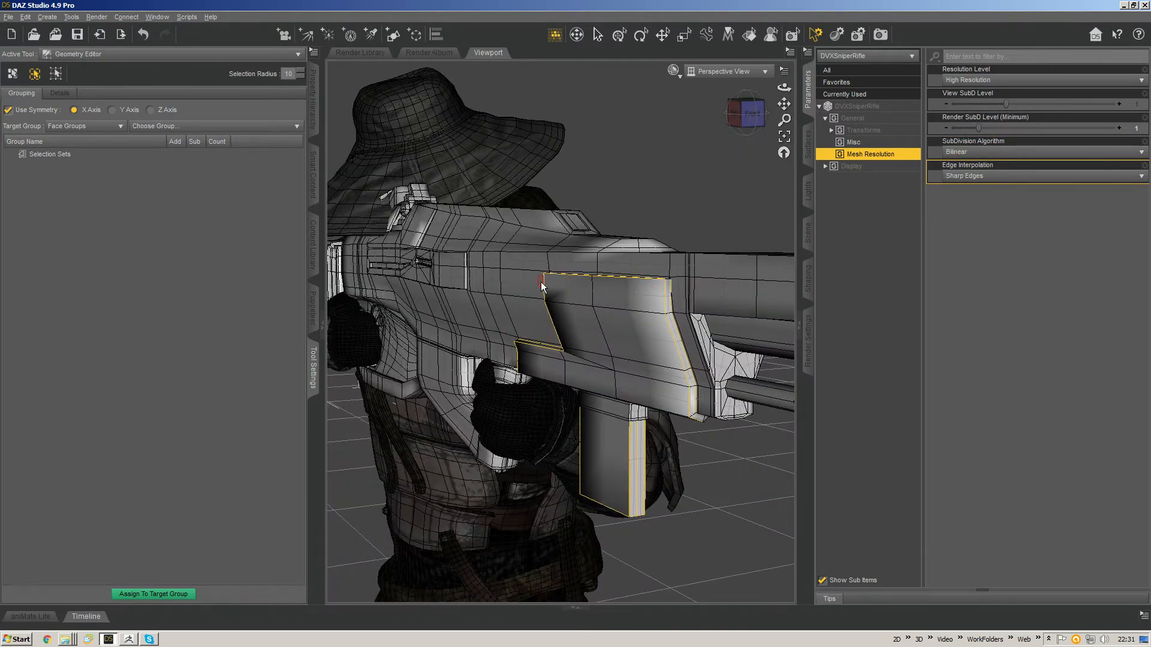
Step: Leave geometry editing for node selection and examine the bilinear rifle's barrel, fore-end and body from the front and above
{"action": "left_click", "coordinate": [597, 34]}
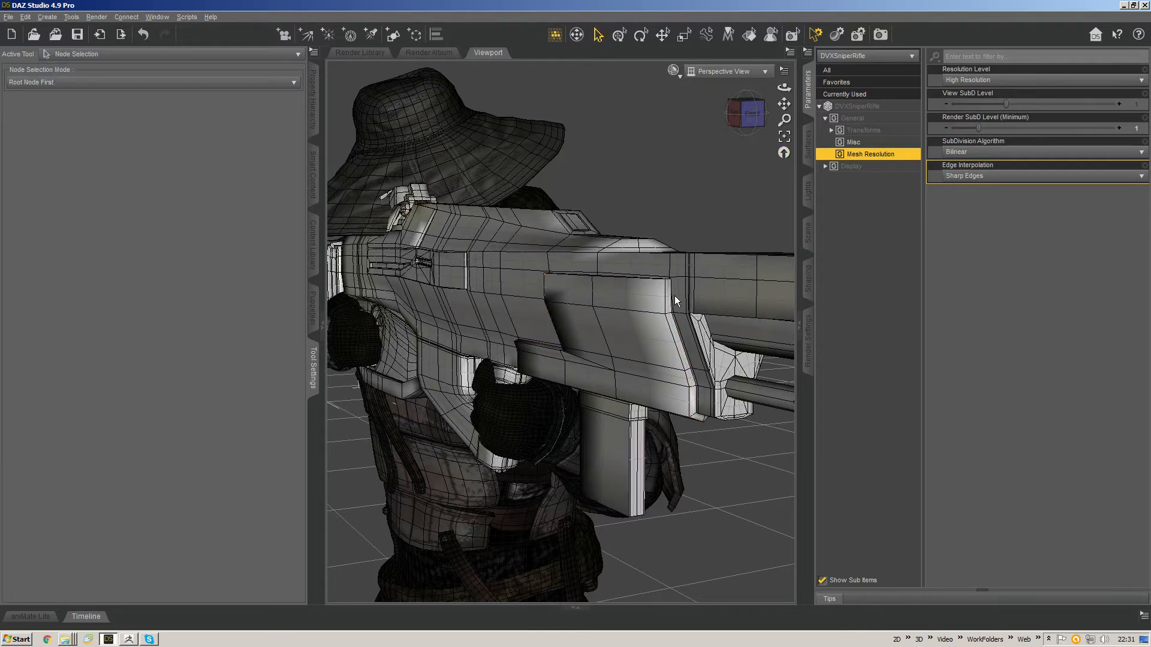
{"action": "middle_click_drag", "start_coordinate": [631, 313], "coordinate": [563, 343]}
{"action": "middle_click_drag", "start_coordinate": [627, 440], "coordinate": [659, 384]}
{"action": "middle_click_drag", "start_coordinate": [648, 342], "coordinate": [620, 378]}
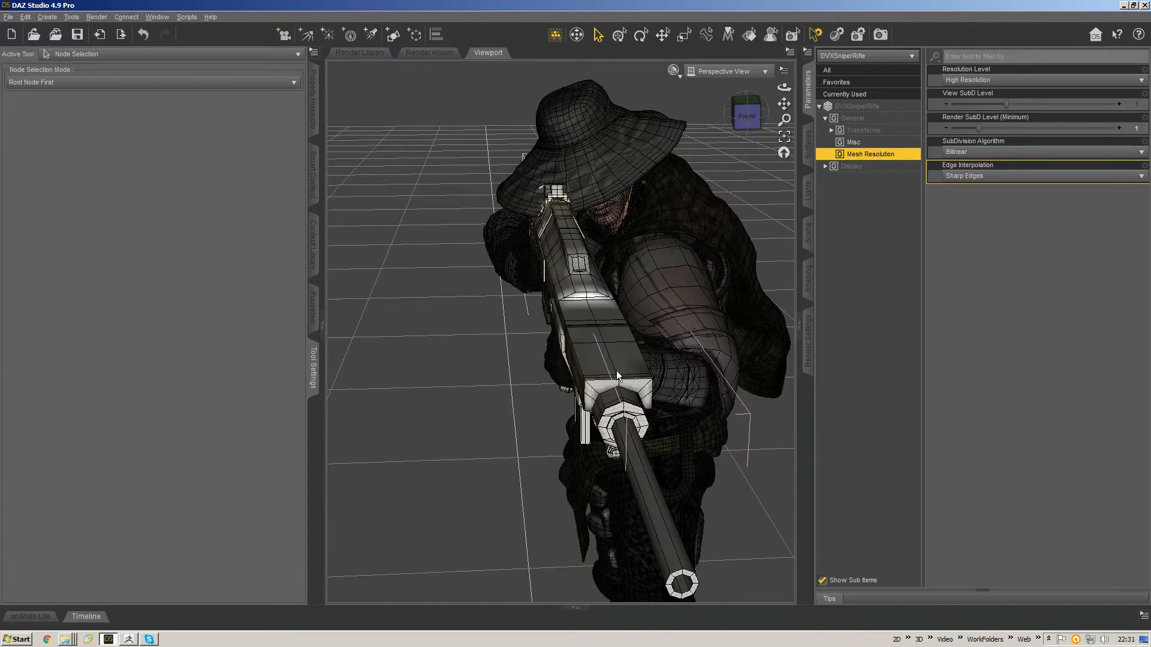
{"action": "middle_click_drag", "start_coordinate": [627, 297], "coordinate": [558, 242]}
{"action": "middle_click_drag", "start_coordinate": [461, 180], "coordinate": [491, 188]}
{"action": "mouse_move", "coordinate": [590, 323]}
{"action": "middle_mouse_down"}
{"action": "mouse_move", "coordinate": [561, 262]}
{"action": "mouse_move", "coordinate": [590, 318]}
{"action": "middle_mouse_up"}
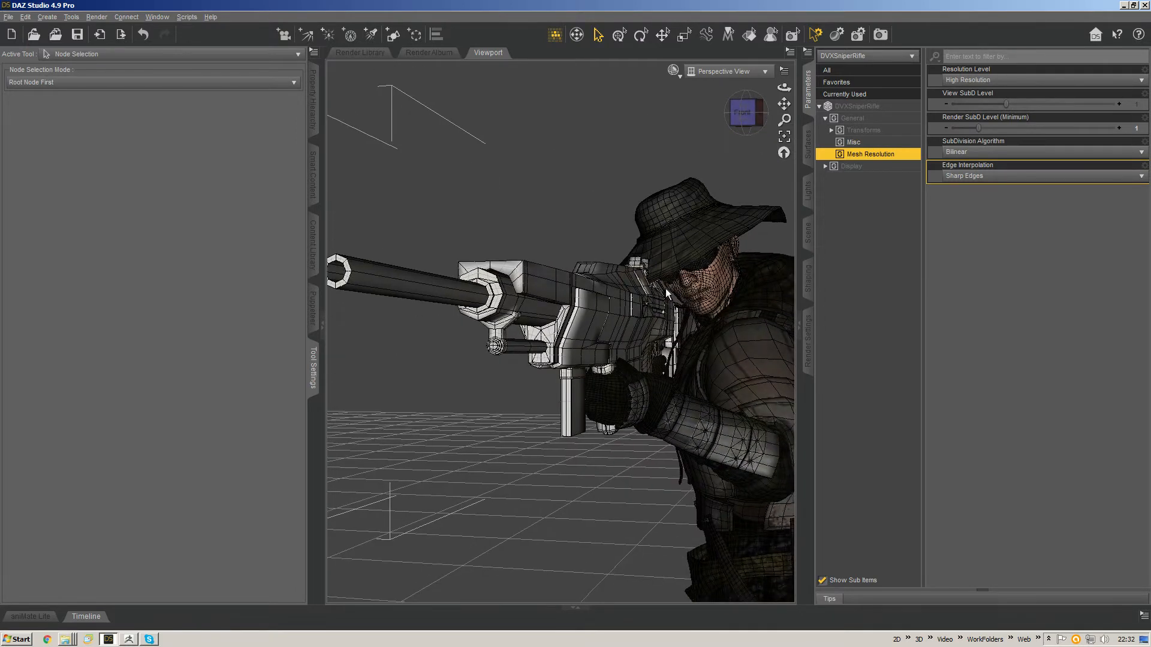
{"action": "left_click_drag", "start_coordinate": [743, 112], "coordinate": [779, 129]}
Step: Set the rifle's SubDivision Algorithm to Catmark and return to the Geometry Editor in edge selection
{"action": "left_click", "coordinate": [969, 160]}
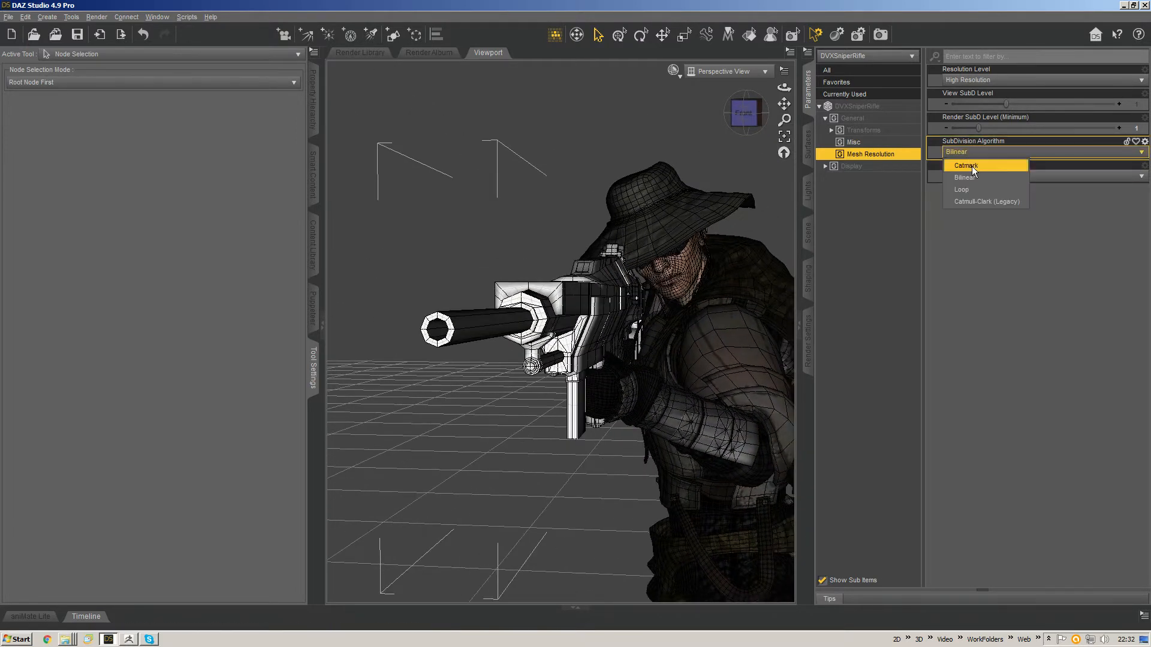
{"action": "left_click", "coordinate": [973, 167]}
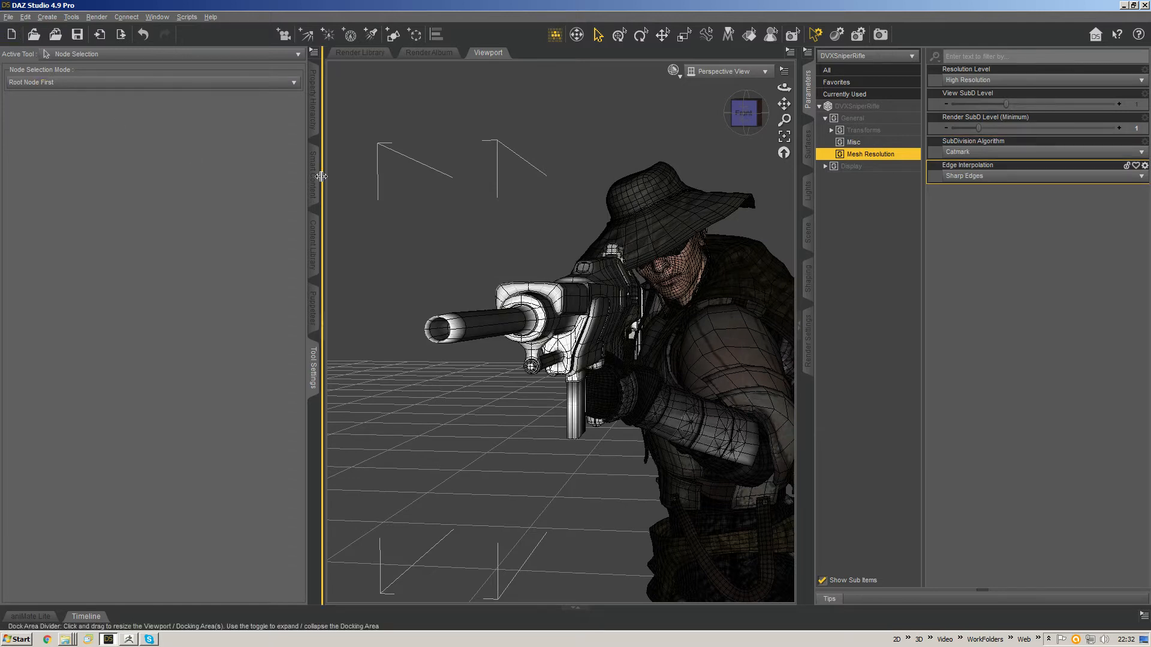
{"action": "key", "text": "alt+shift+g"}
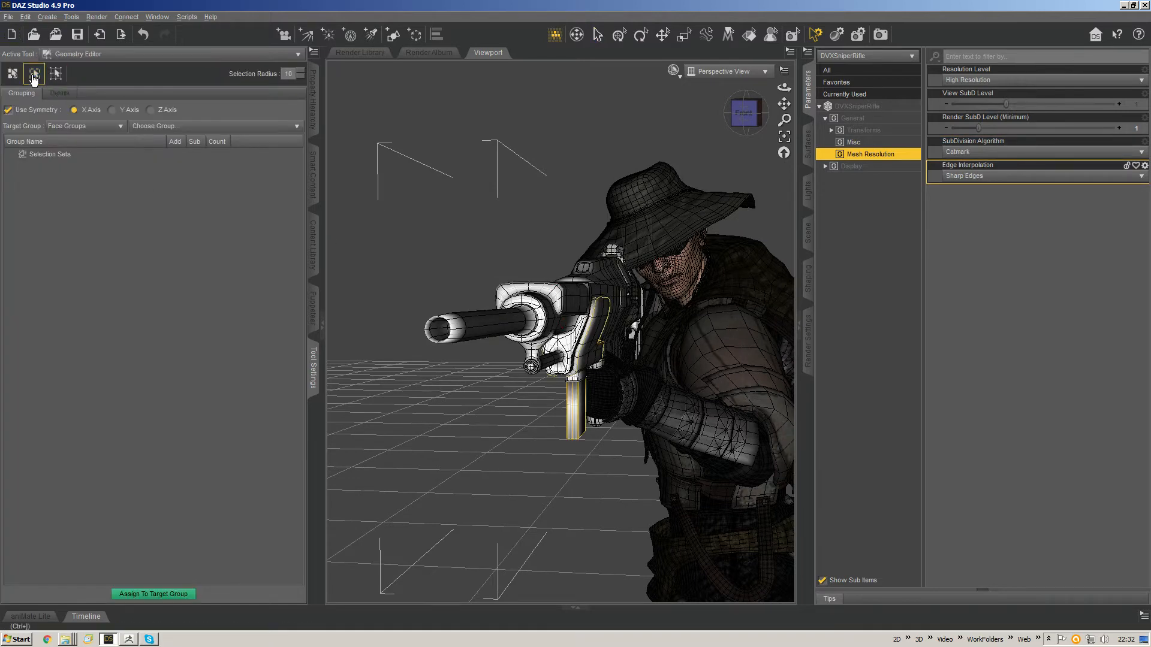
Step: Select all of the rifle's edges and set their subdivision weight to .85
{"action": "right_click", "coordinate": [581, 311]}
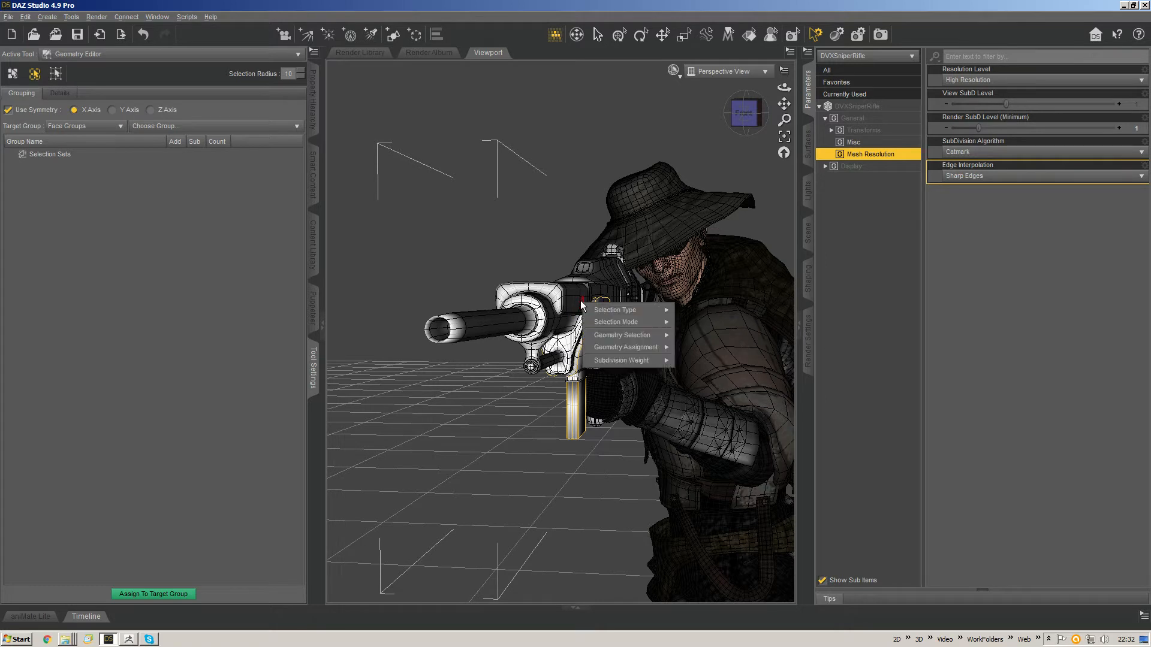
{"action": "mouse_move", "coordinate": [656, 334]}
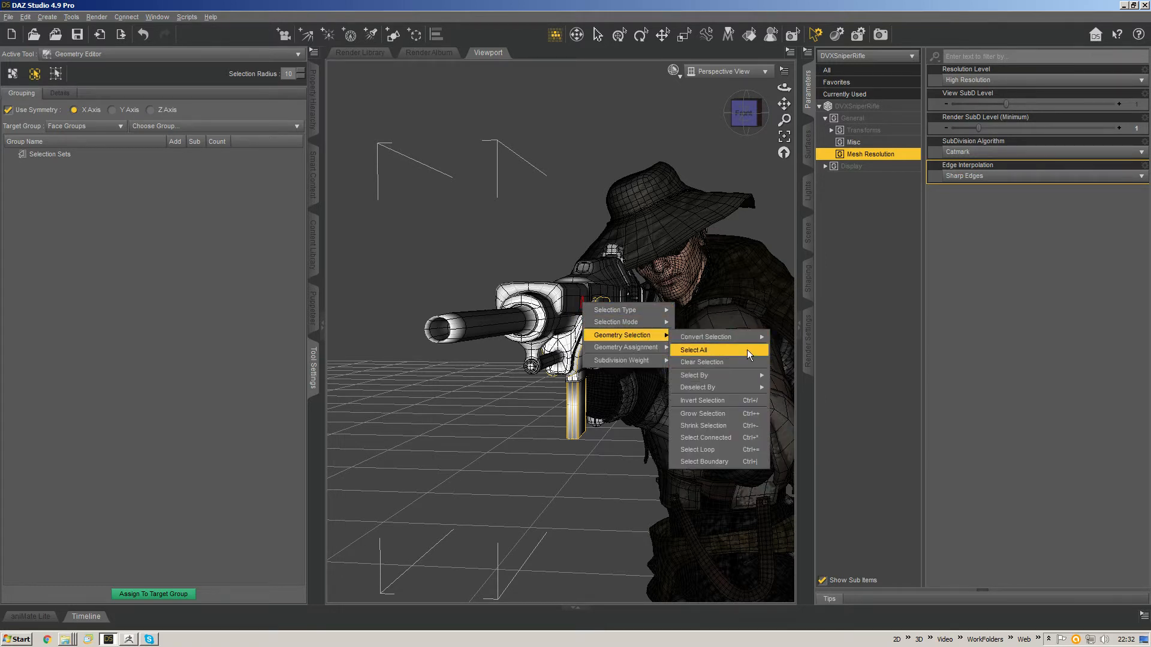
{"action": "left_click", "coordinate": [735, 364]}
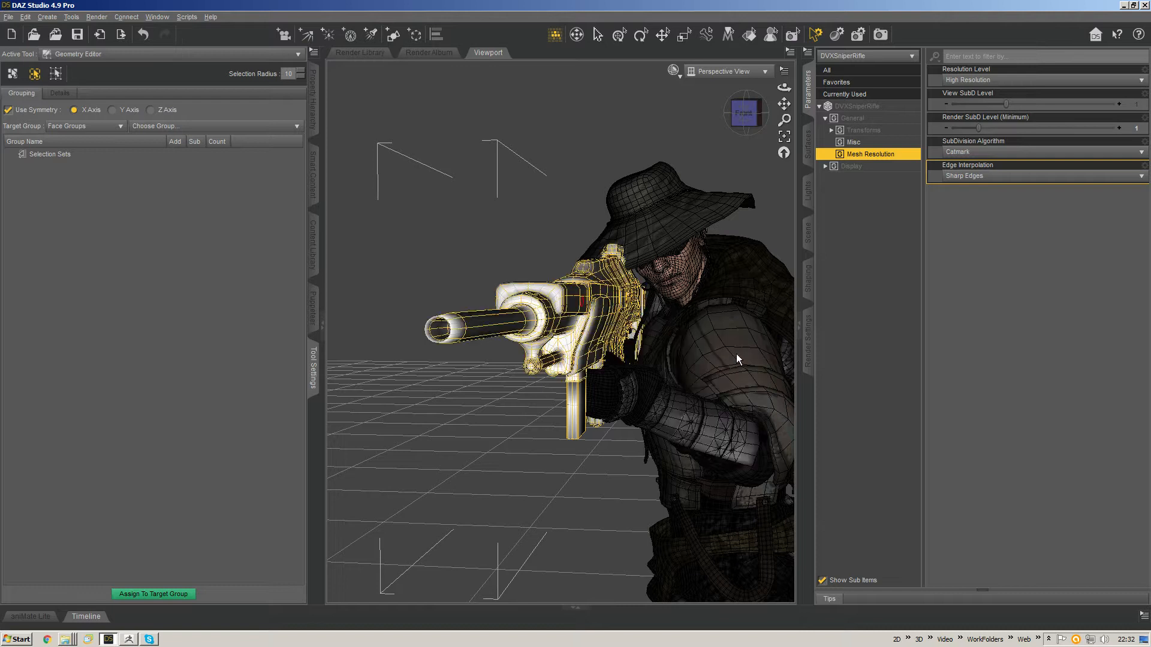
{"action": "right_click", "coordinate": [589, 306]}
{"action": "mouse_move", "coordinate": [653, 361]}
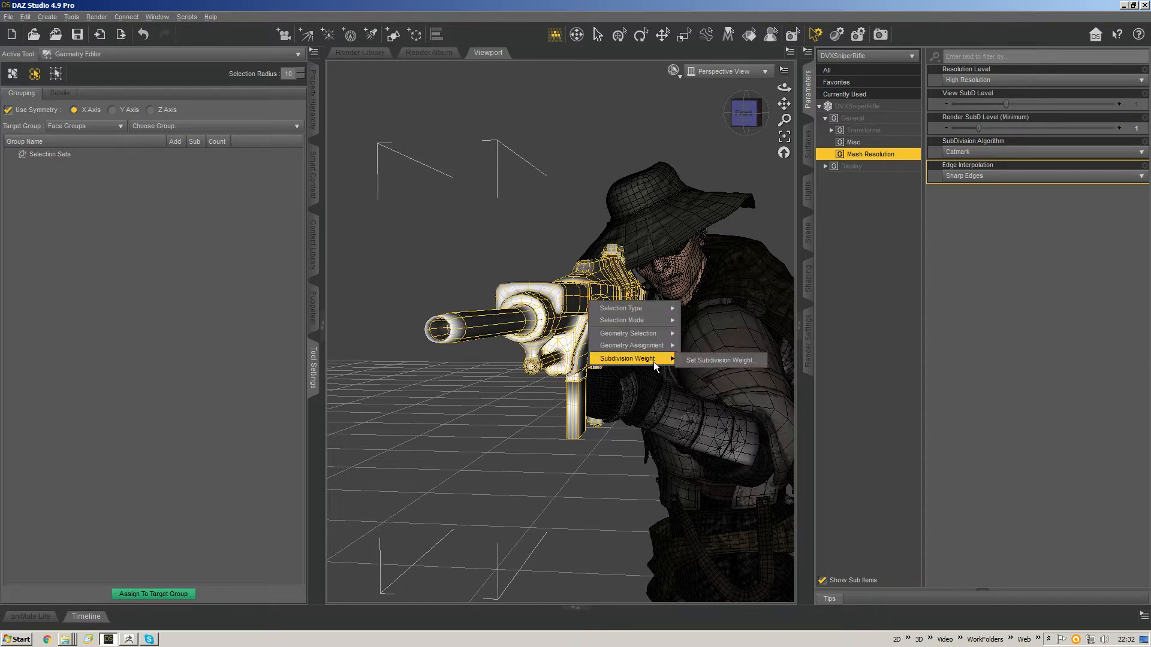
{"action": "left_click", "coordinate": [716, 360]}
{"action": "key", "text": "BackSpace"}
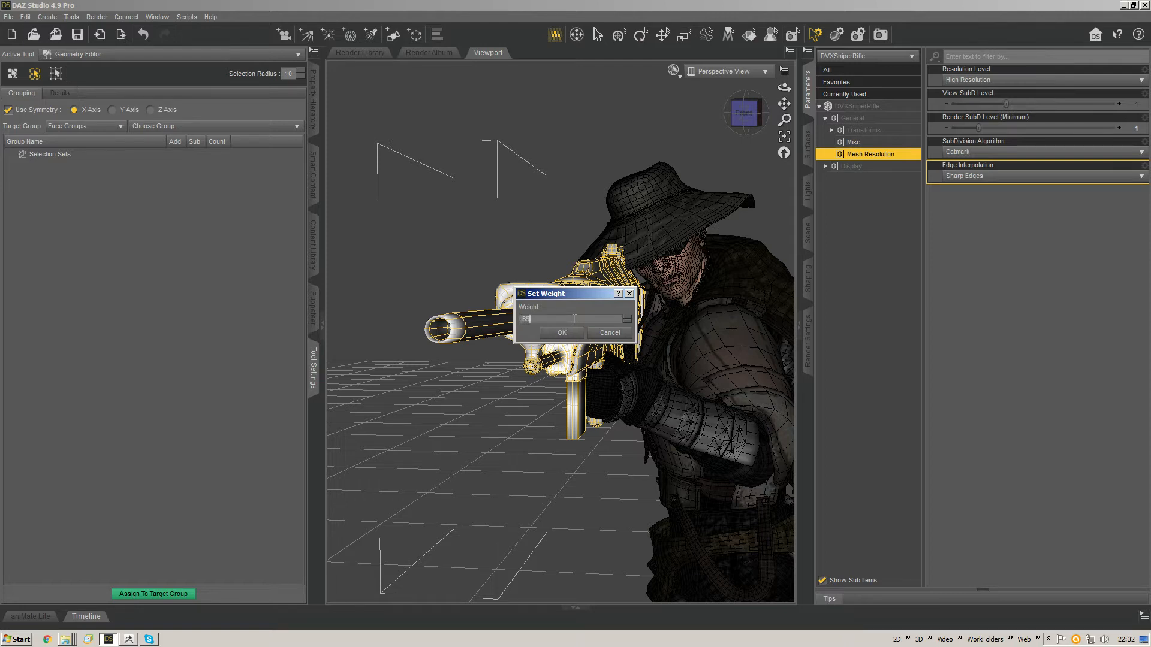
{"action": "type", "text": ".85"}
{"action": "key", "text": "Return"}
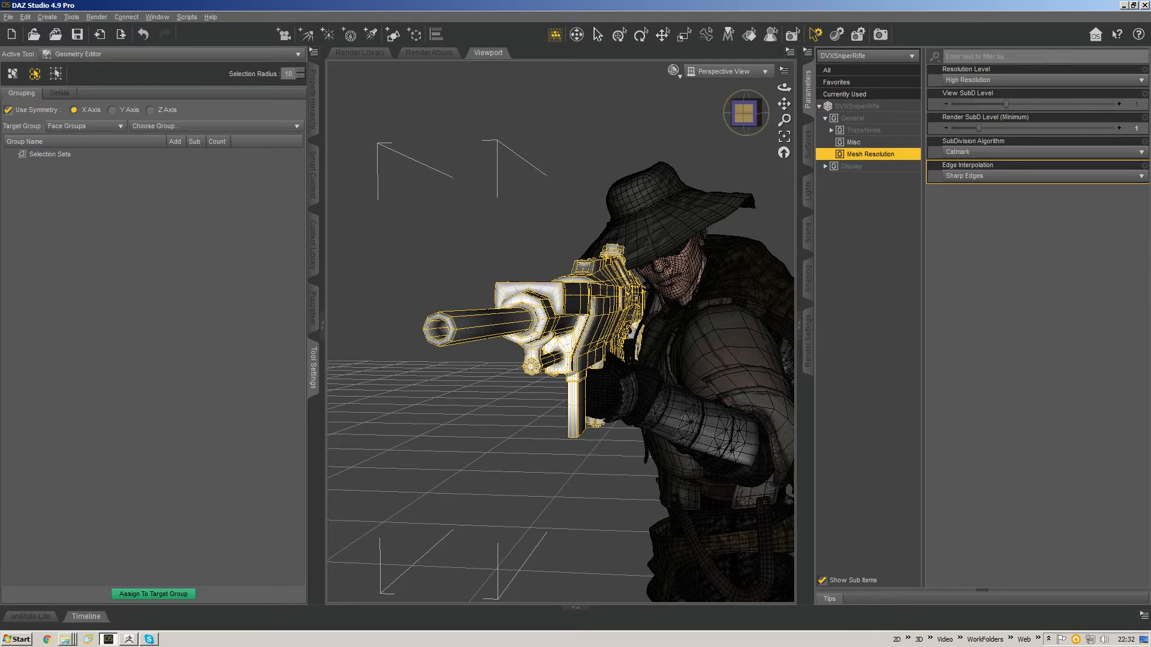
Step: Switch to node selection with the Texture Shaded draw style and check the smoothed rifle from both sides
{"action": "mouse_move", "coordinate": [751, 114]}
{"action": "left_mouse_down"}
{"action": "mouse_move", "coordinate": [696, 120]}
{"action": "mouse_move", "coordinate": [737, 118]}
{"action": "left_mouse_up"}
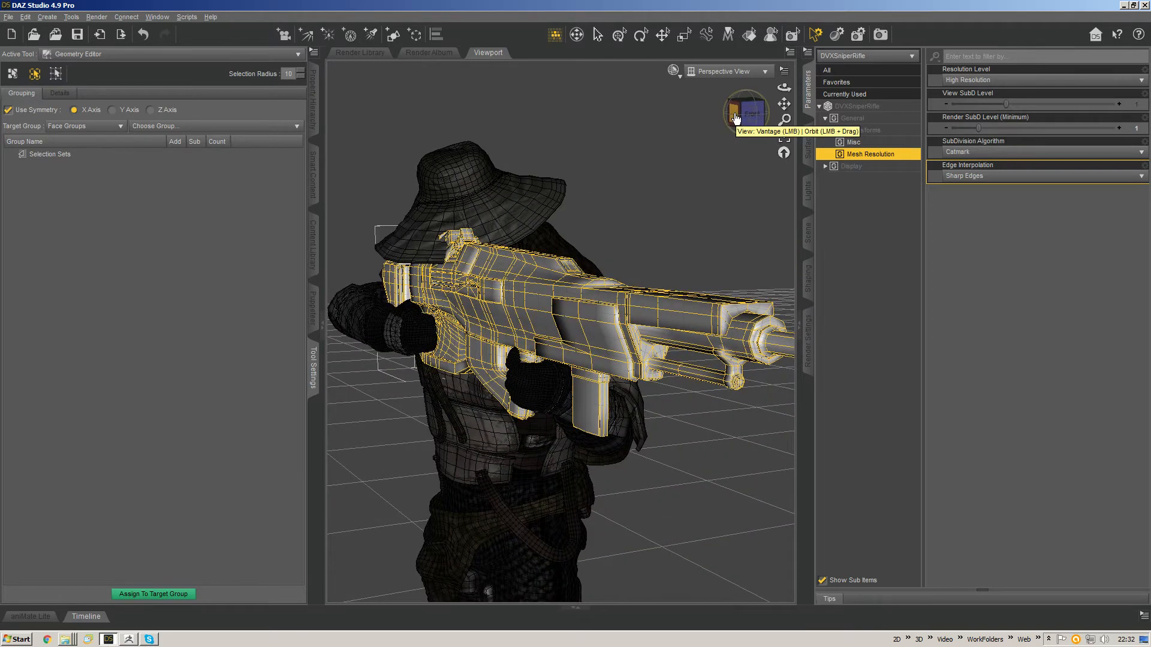
{"action": "left_click", "coordinate": [598, 34]}
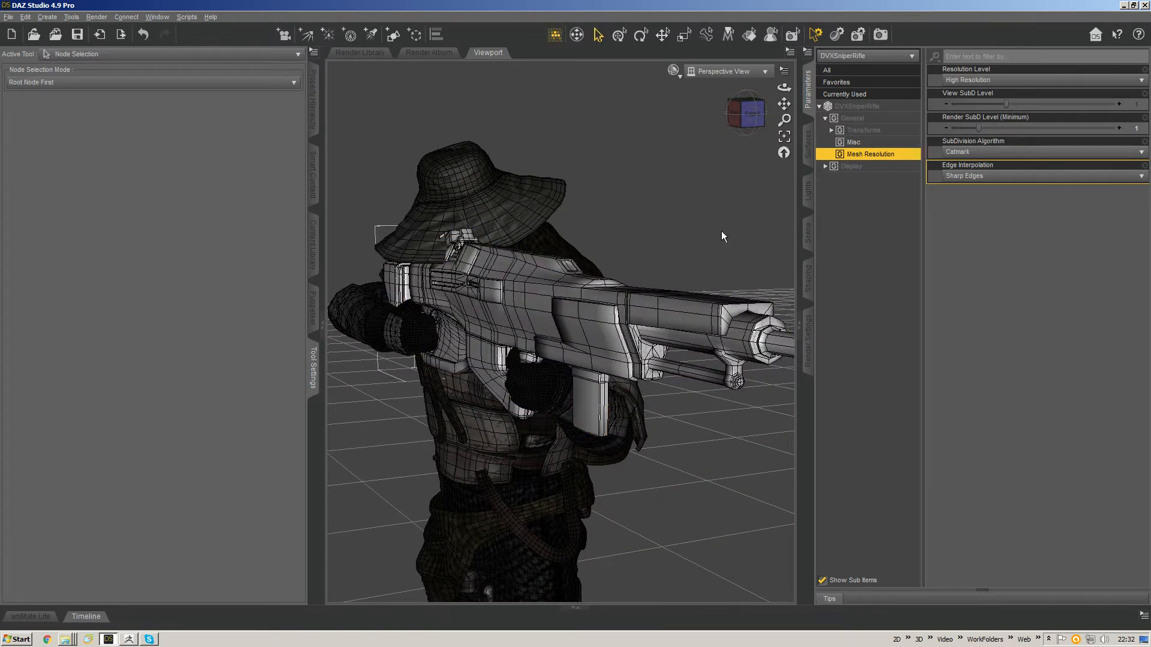
{"action": "left_click", "coordinate": [673, 71]}
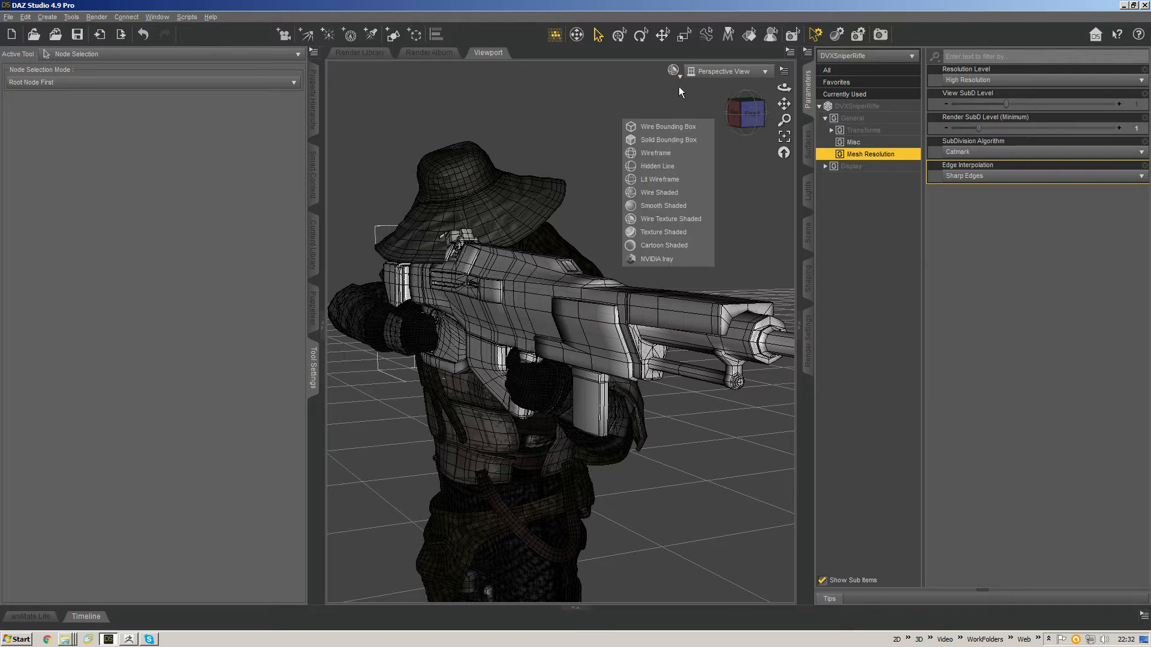
{"action": "left_click", "coordinate": [676, 232]}
{"action": "left_click", "coordinate": [732, 114]}
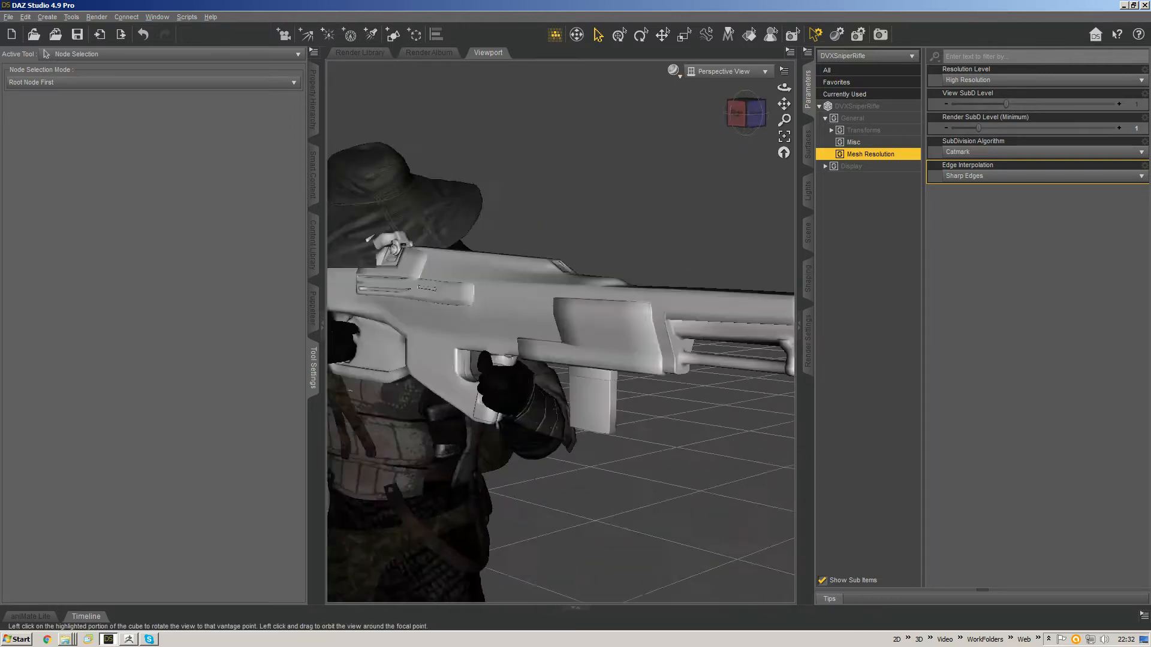
{"action": "left_click_drag", "start_coordinate": [743, 114], "coordinate": [441, 163]}
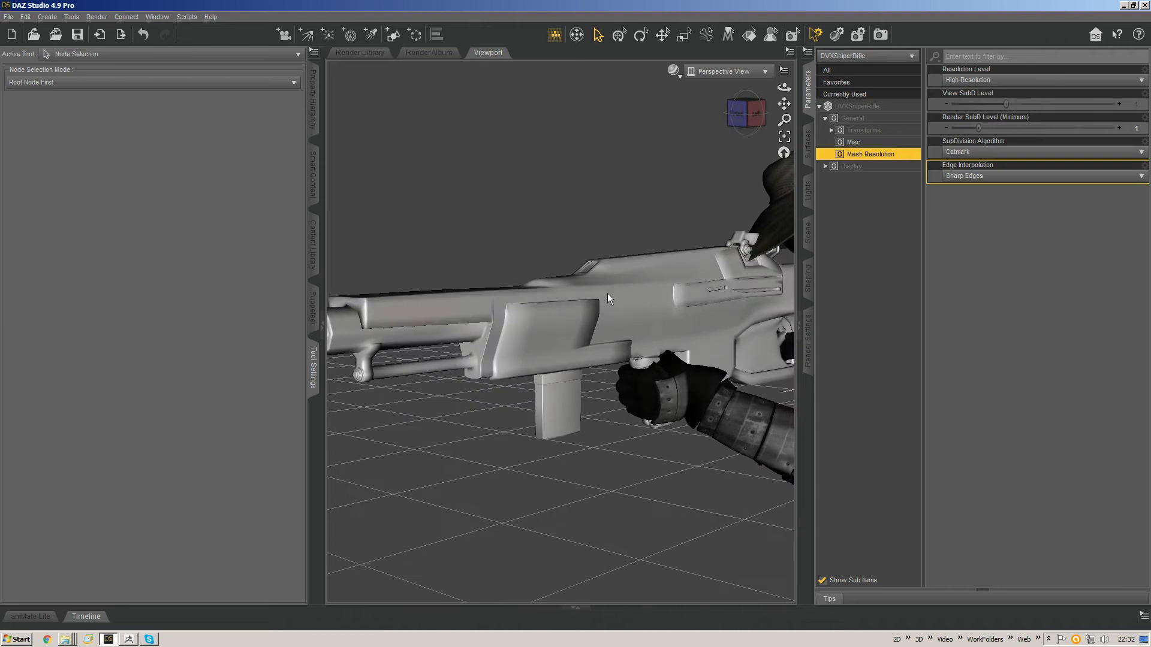
Step: Return to the Geometry Editor in polygon selection and clear the selected polygons
{"action": "right_click", "coordinate": [609, 295]}
{"action": "left_click", "coordinate": [624, 316]}
{"action": "right_click", "coordinate": [601, 307]}
{"action": "left_click", "coordinate": [628, 326]}
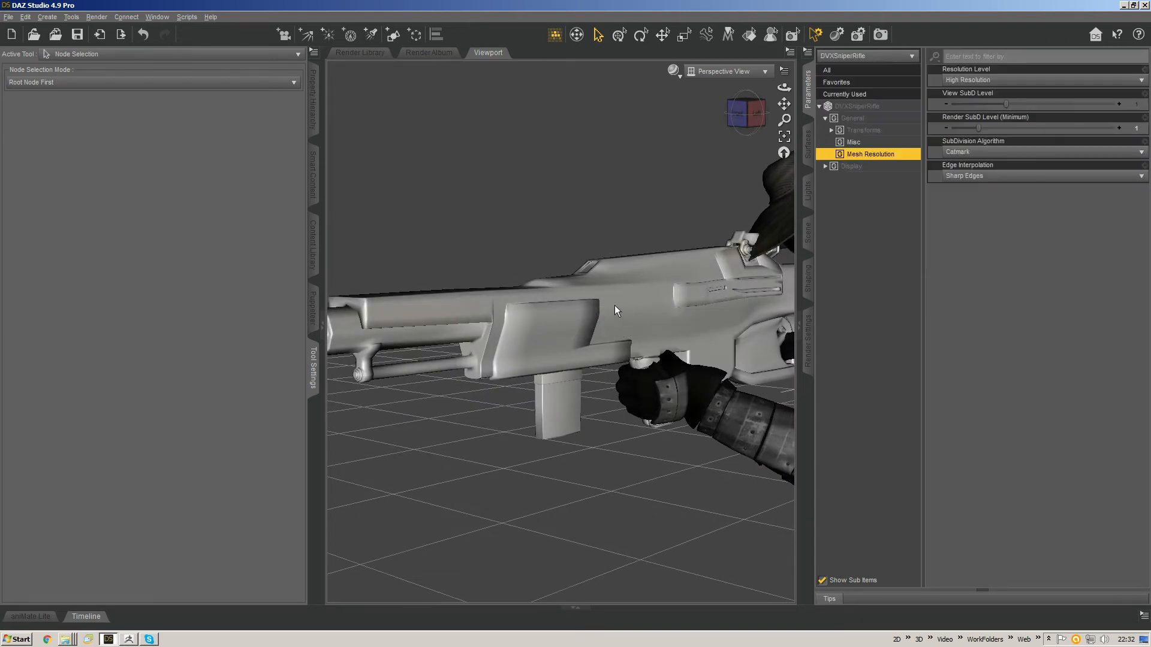
{"action": "key", "text": "ctrl+shift+g"}
{"action": "right_click", "coordinate": [600, 307]}
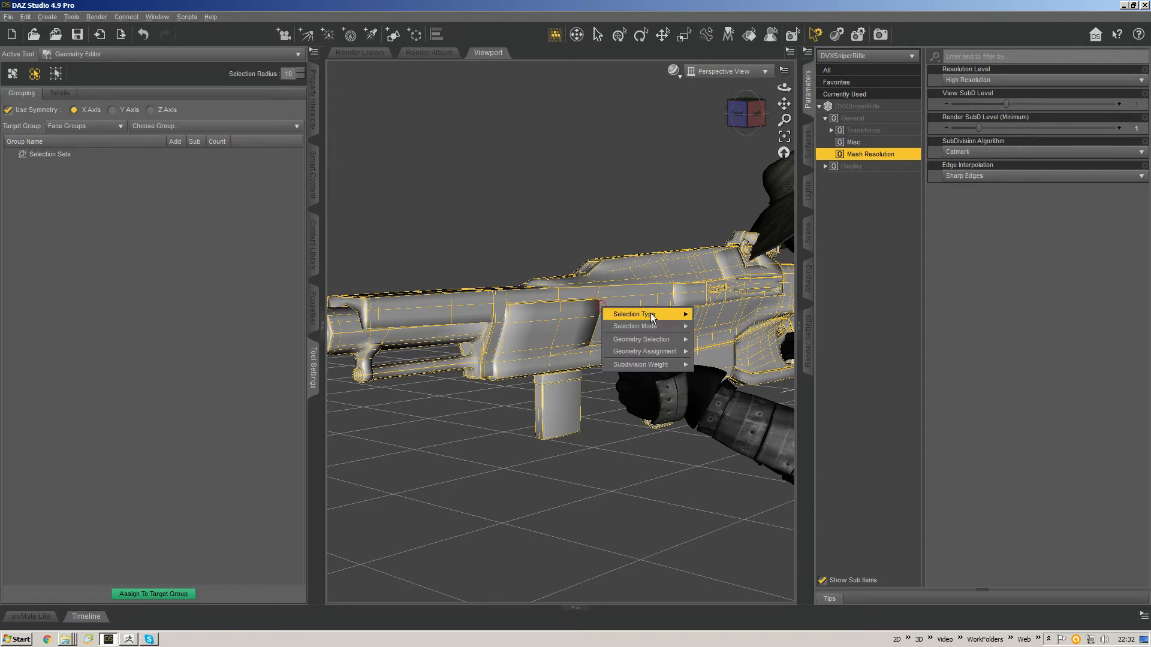
{"action": "mouse_move", "coordinate": [660, 314]}
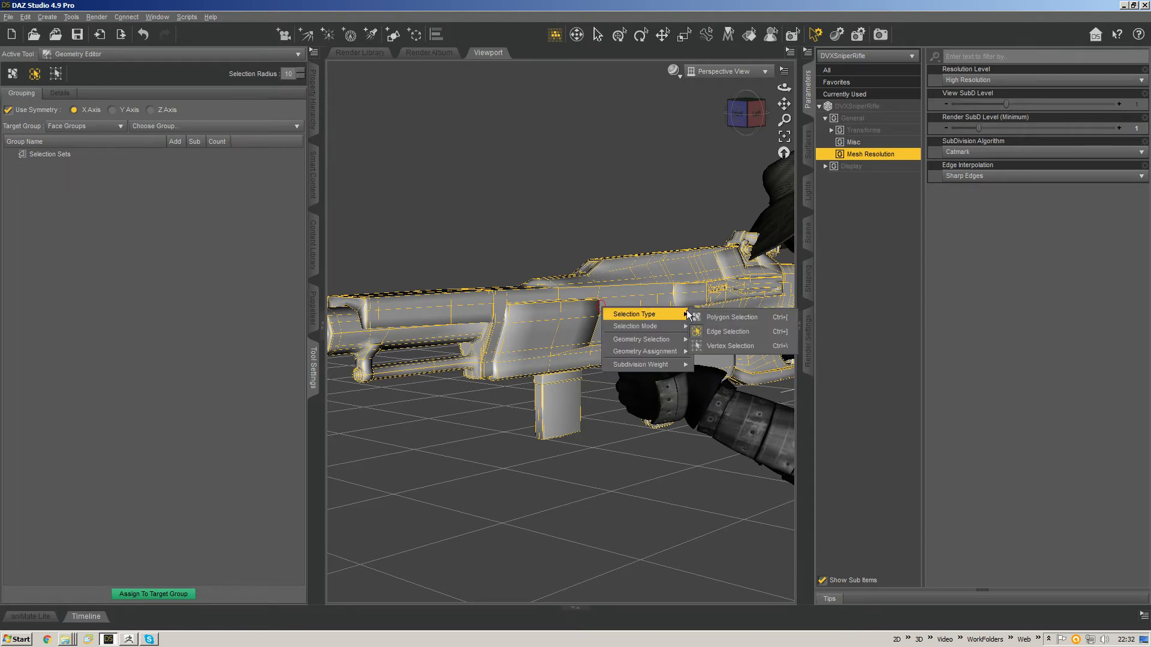
{"action": "left_click", "coordinate": [736, 317]}
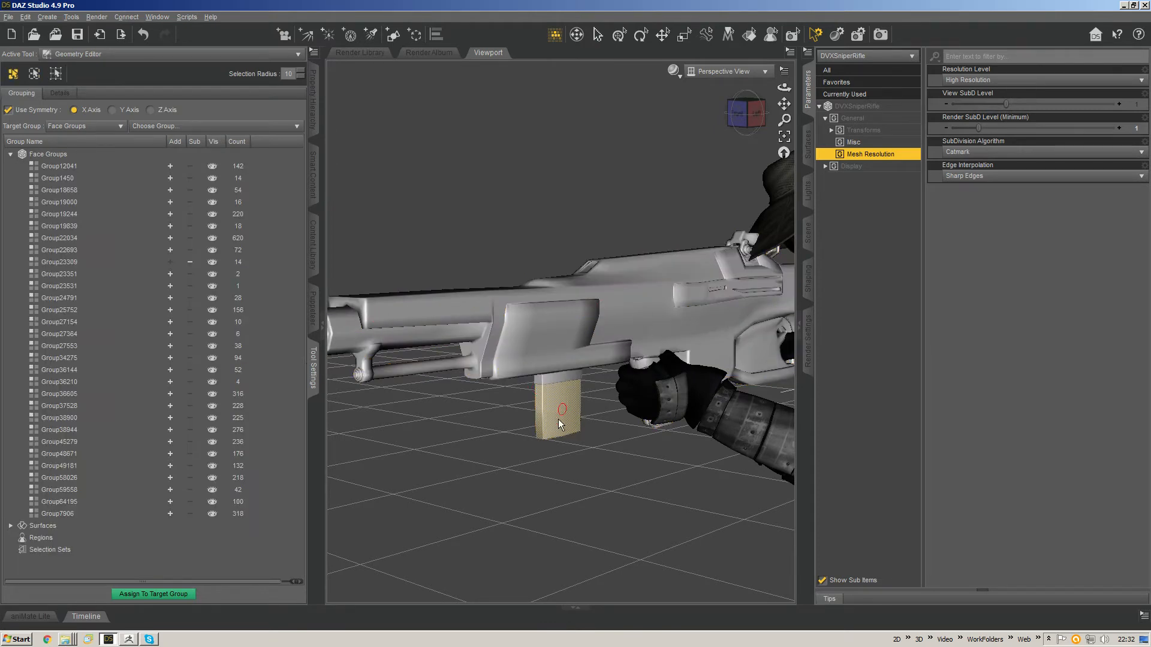
{"action": "right_click", "coordinate": [556, 382]}
{"action": "mouse_move", "coordinate": [624, 416]}
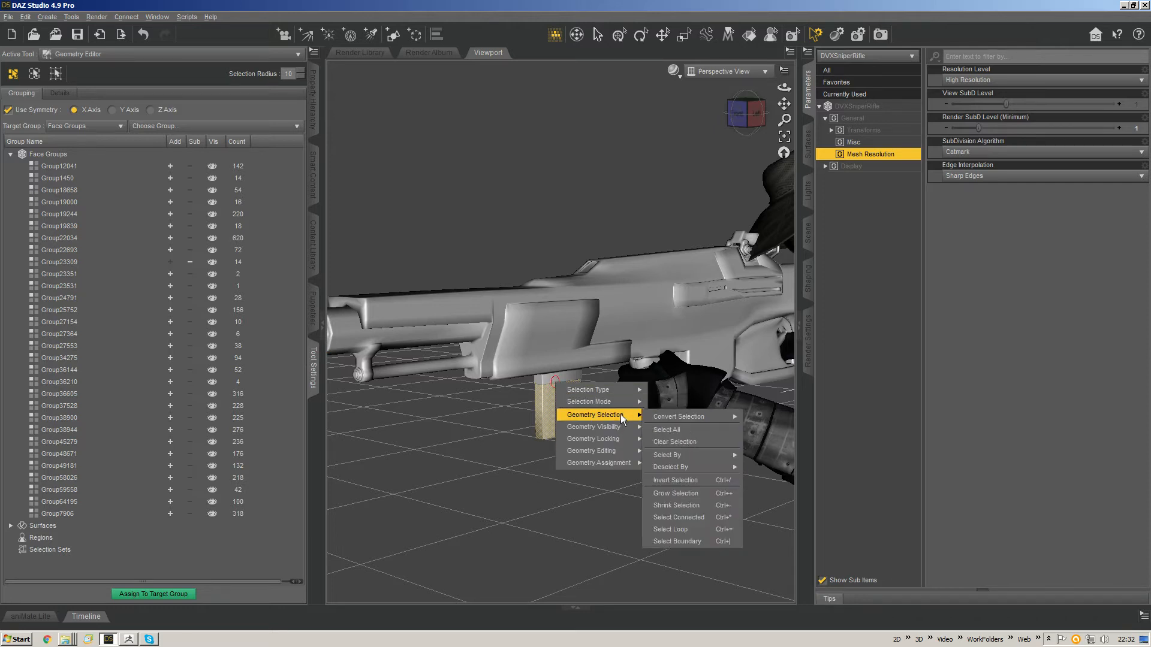
{"action": "left_click", "coordinate": [676, 442]}
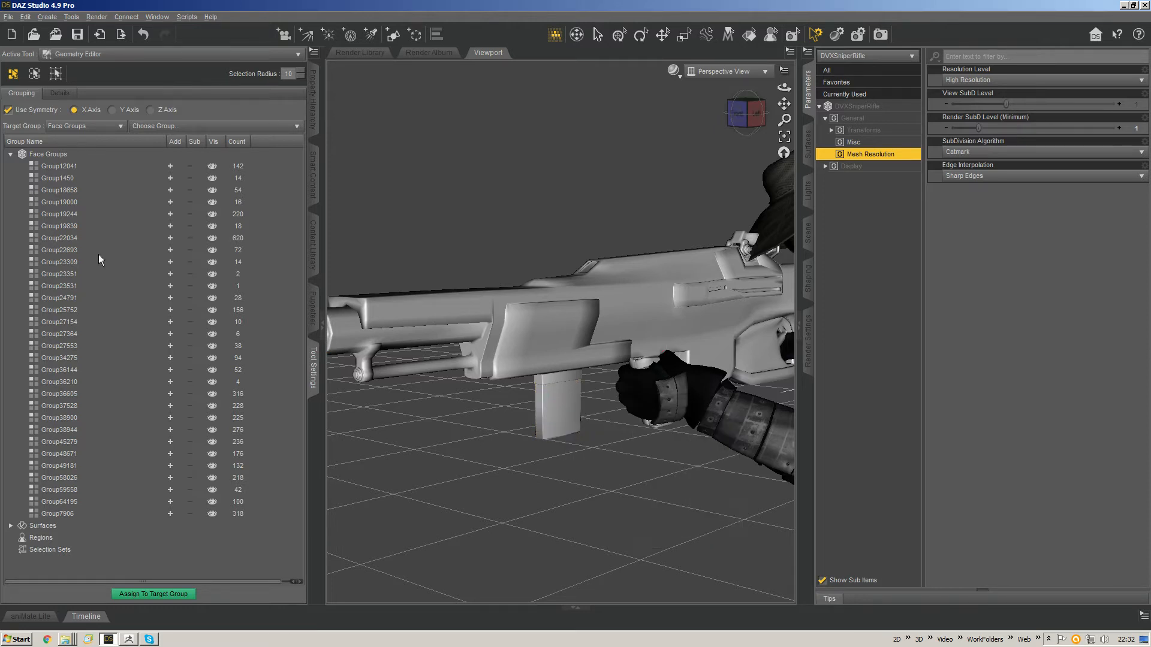
Step: Enlarge the viewport, step through the face groups to find the stock frame, and select the polygons of Group19244
{"action": "left_click", "coordinate": [76, 167]}
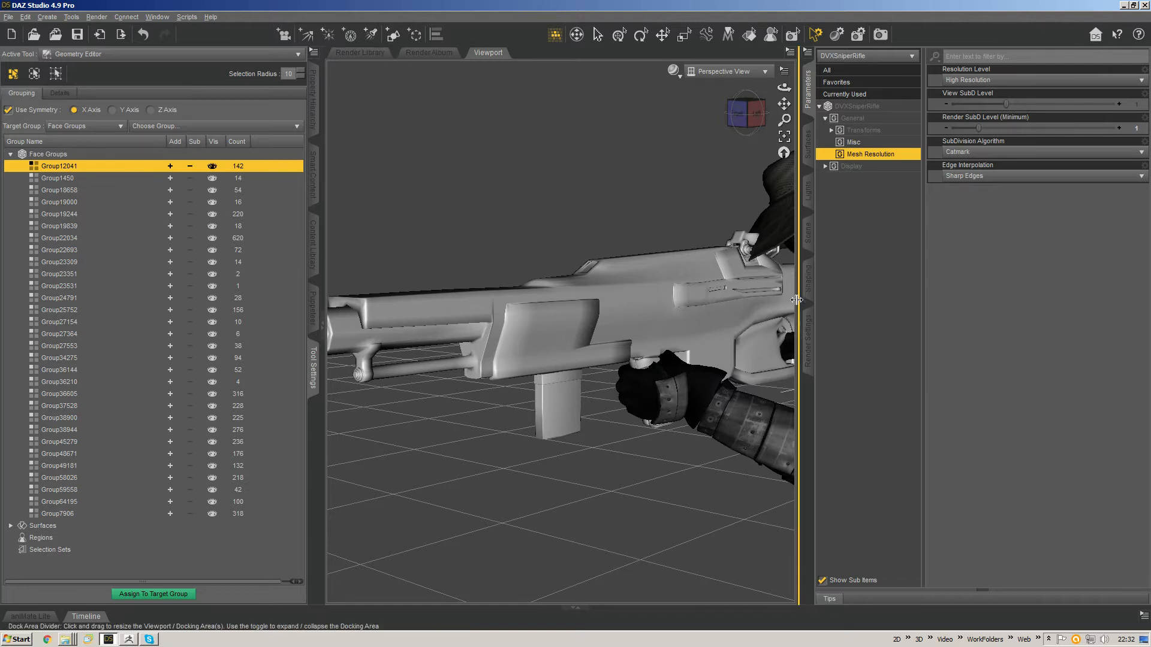
{"action": "left_click", "coordinate": [800, 327]}
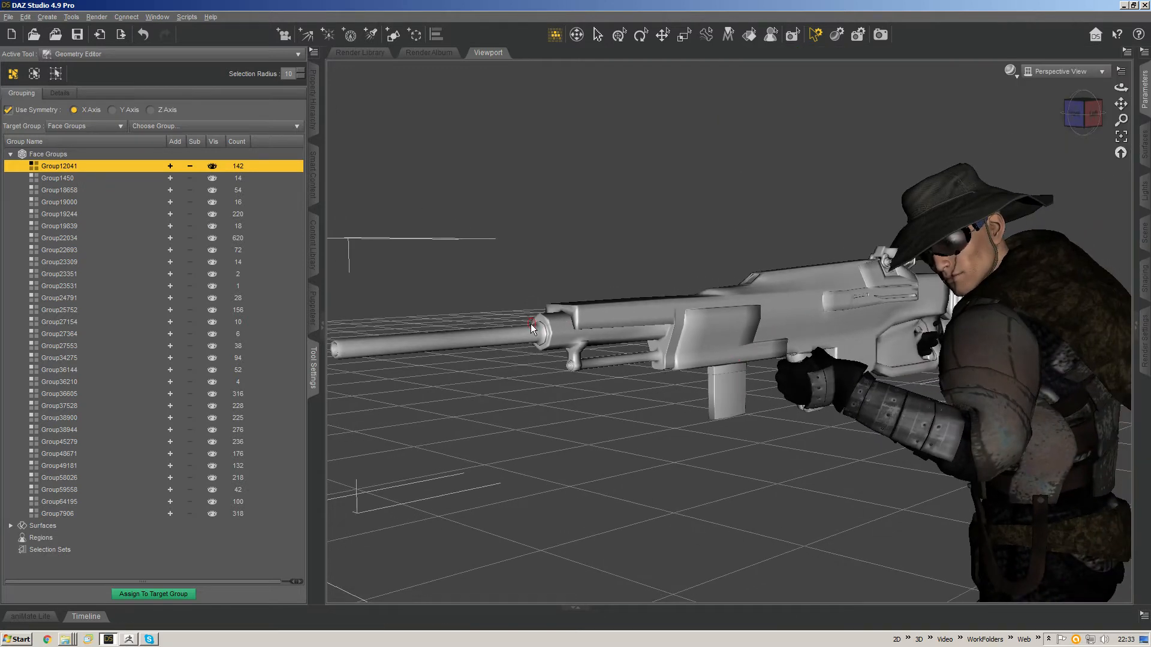
{"action": "middle_click_drag", "start_coordinate": [535, 330], "coordinate": [700, 333]}
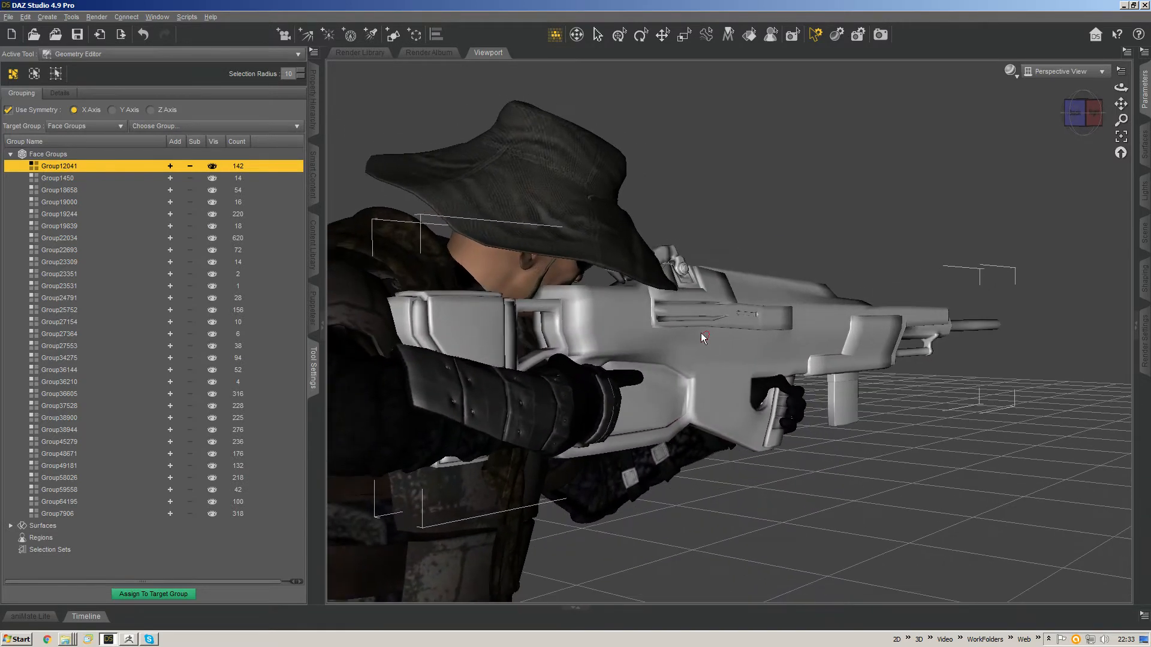
{"action": "key", "text": "Down"}
{"action": "key", "text": "Down"}
{"action": "key", "text": "Down"}
{"action": "key", "text": "Down"}
{"action": "key", "text": "Down"}
{"action": "key", "text": "Down"}
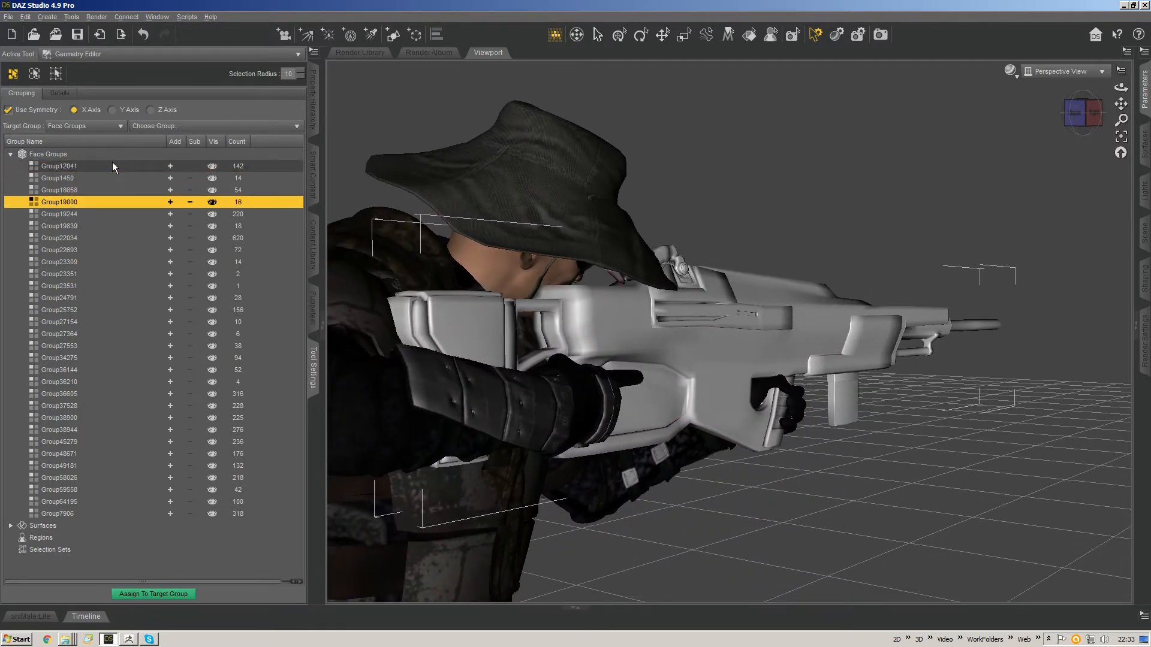
{"action": "key", "text": "Up"}
{"action": "key", "text": "Up"}
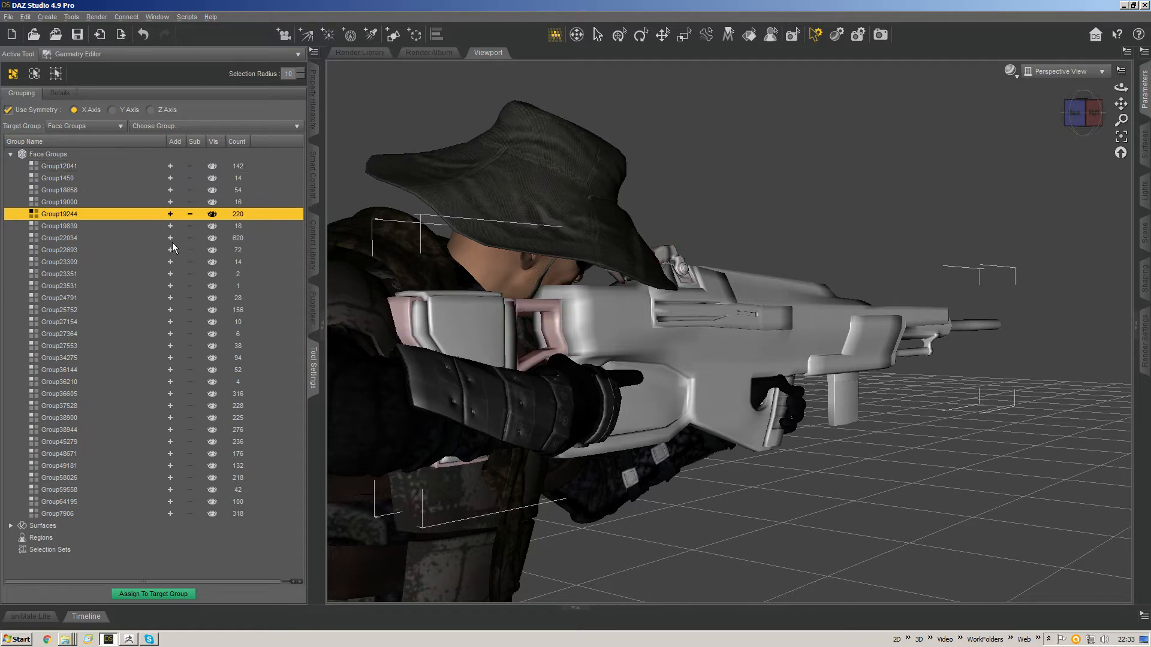
{"action": "left_click", "coordinate": [171, 213]}
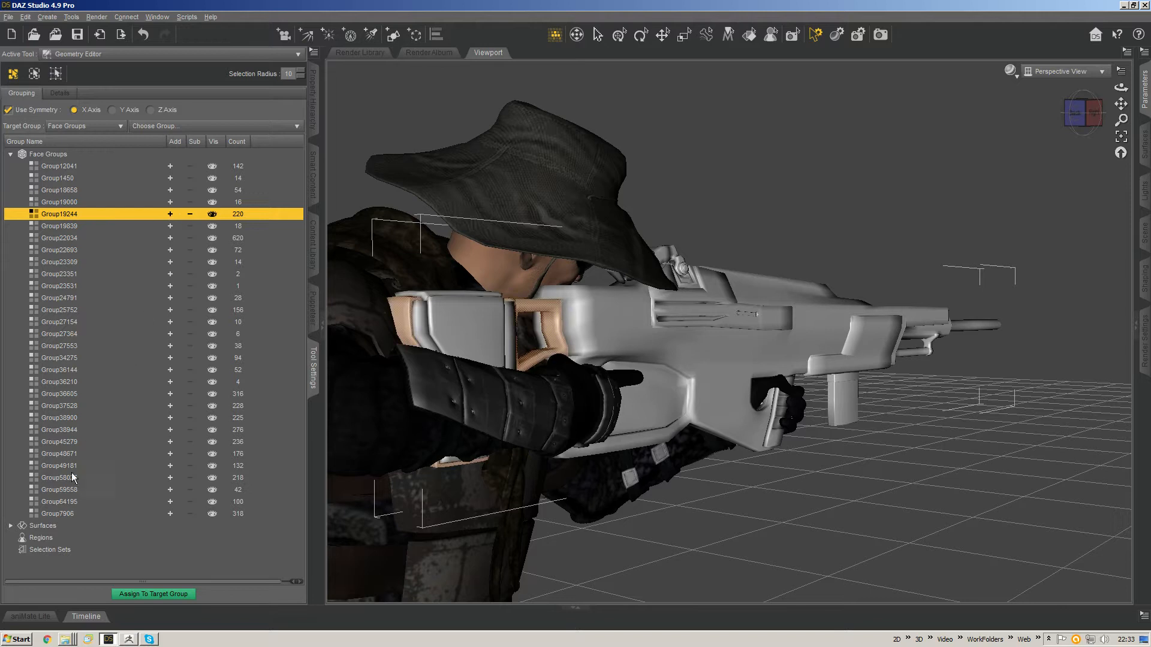
Step: Create a surface named Stock Frame from the selected polygons and hide it
{"action": "double_click", "coordinate": [45, 525]}
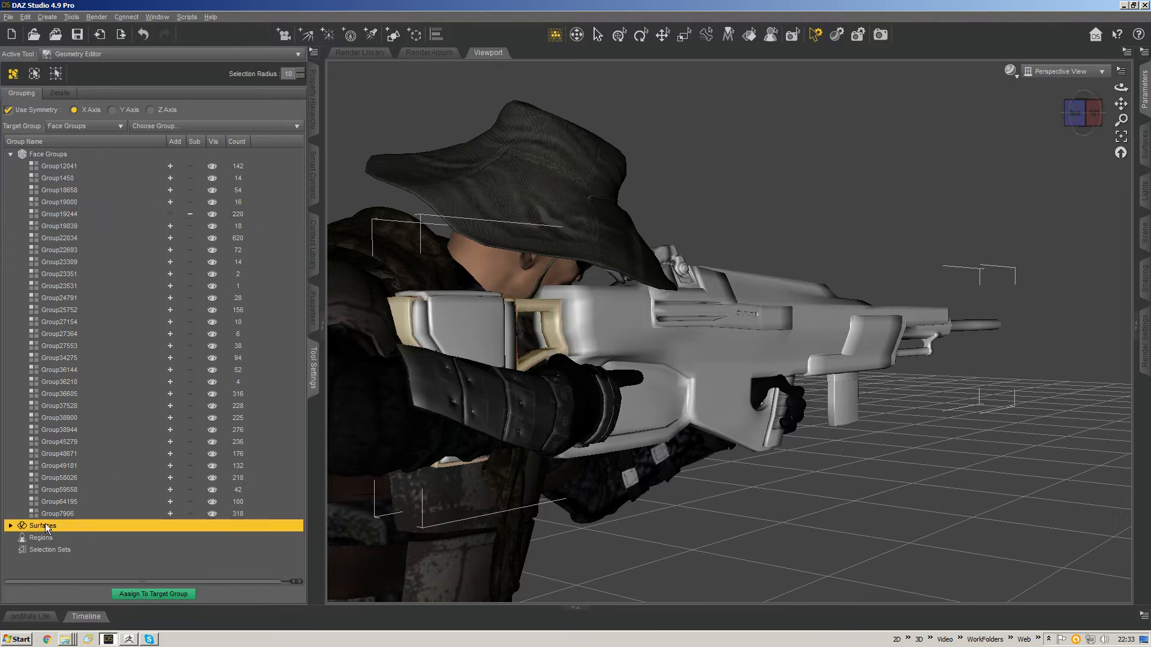
{"action": "right_click", "coordinate": [104, 526]}
{"action": "left_click", "coordinate": [130, 541]}
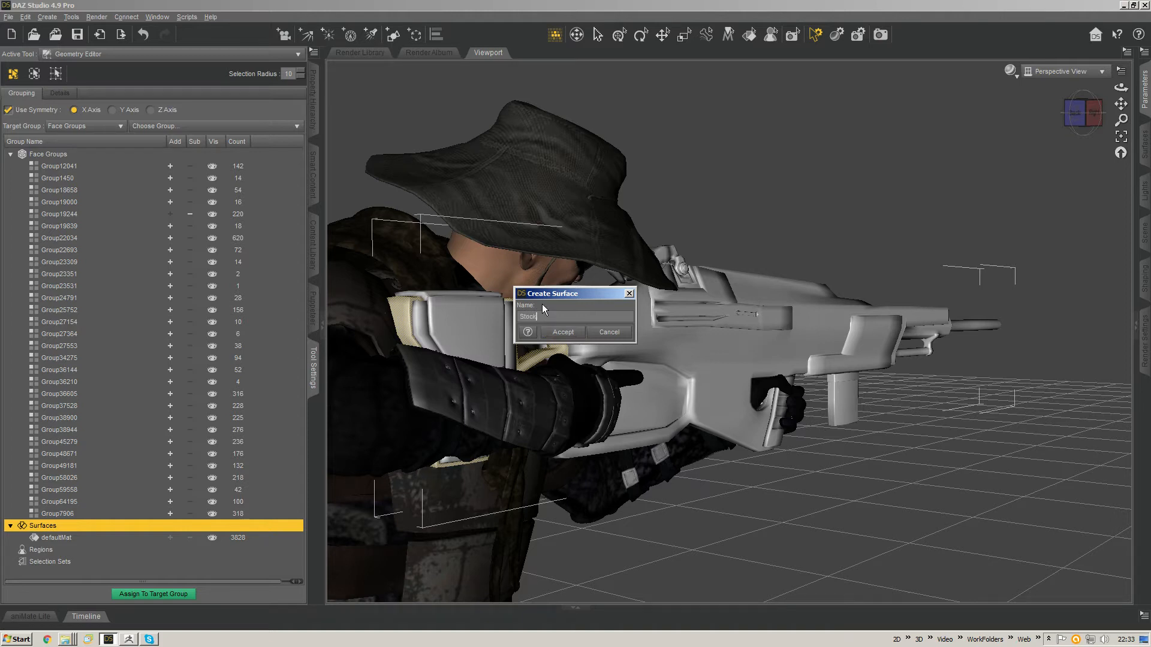
{"action": "type", "text": "Stock Frame"}
{"action": "key", "text": "Return"}
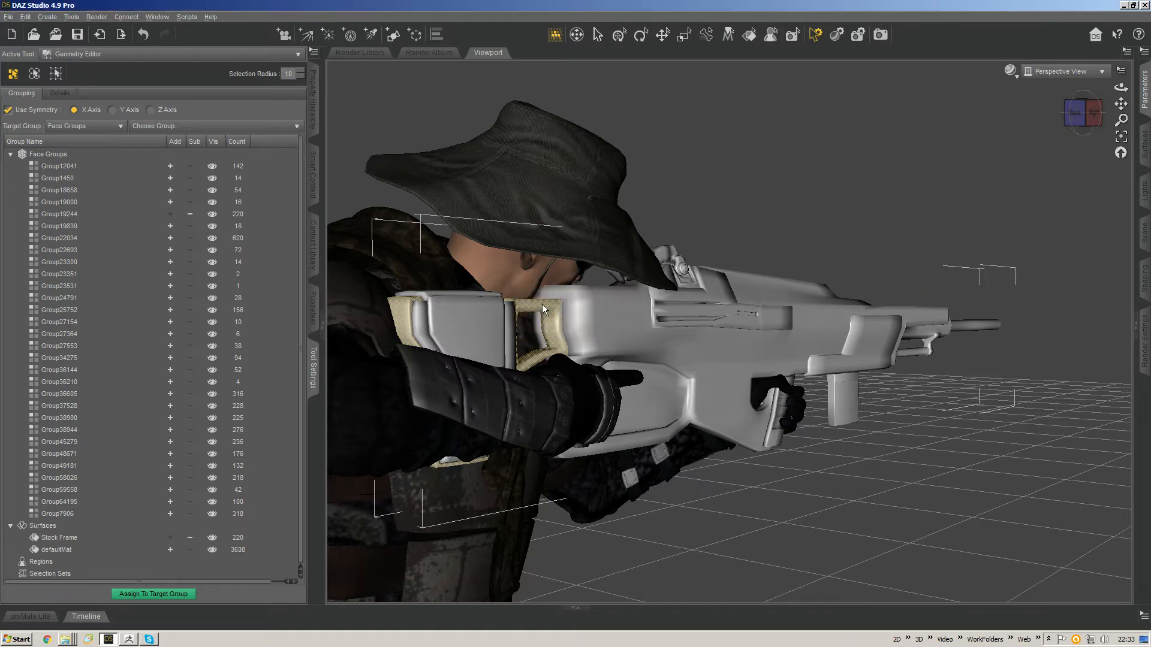
{"action": "left_click", "coordinate": [213, 540]}
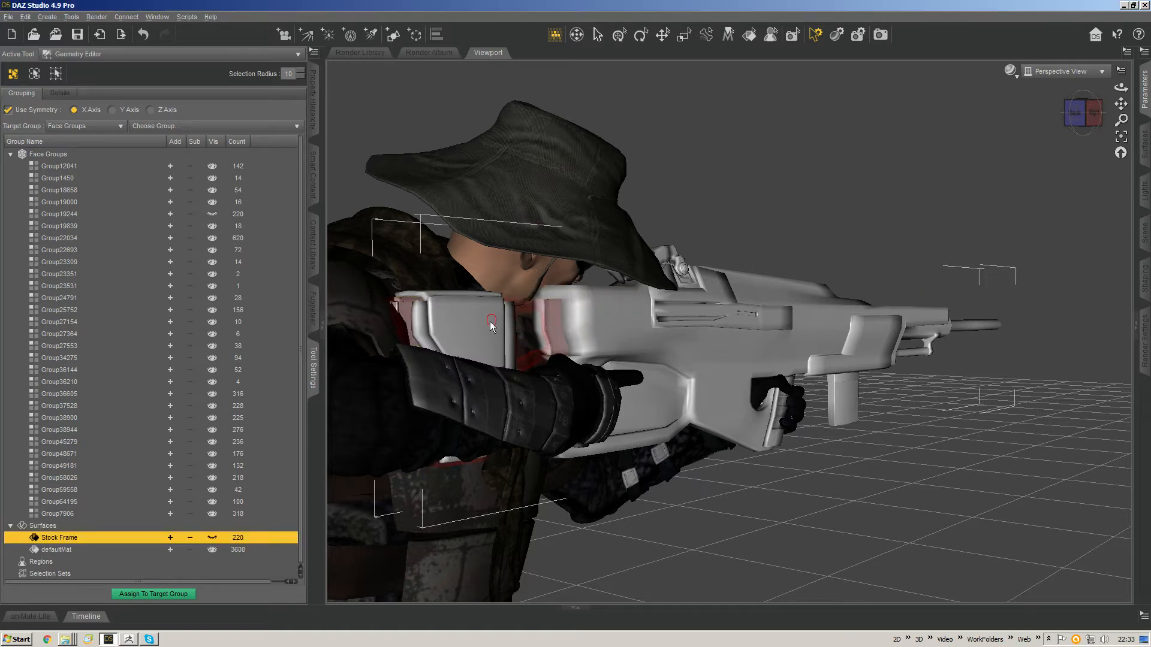
Step: Select a polygon on the stock's rear block and grow the selection over the whole block
{"action": "middle_click_drag", "start_coordinate": [720, 165], "coordinate": [601, 405]}
{"action": "middle_click_drag", "start_coordinate": [541, 480], "coordinate": [508, 350]}
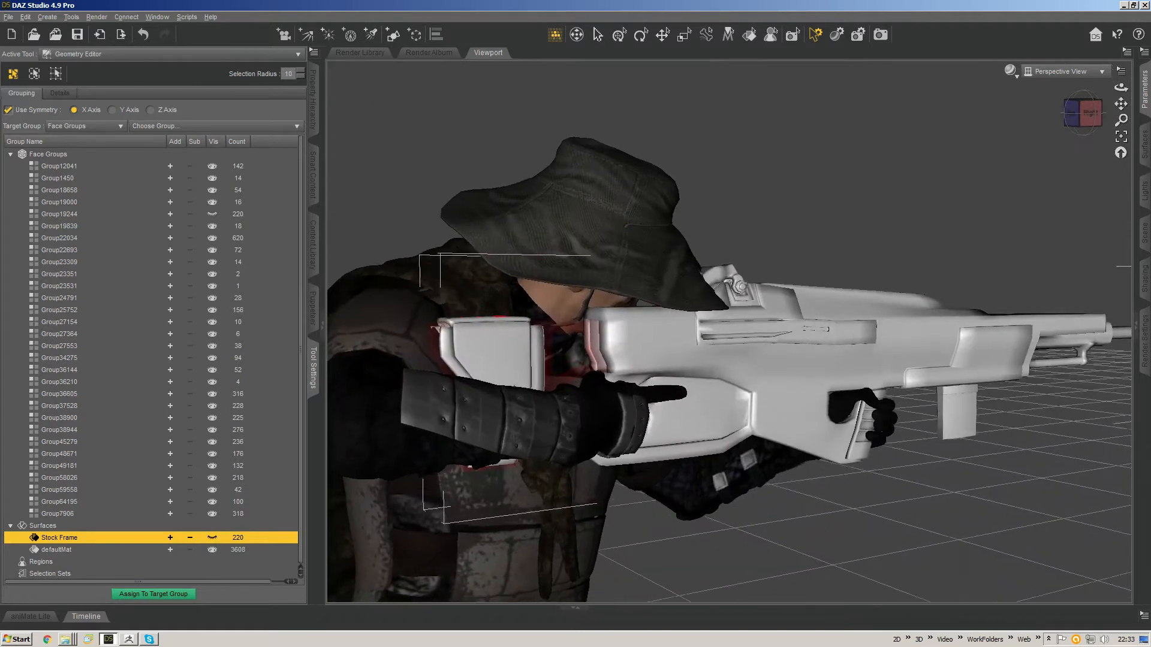
{"action": "left_click", "coordinate": [491, 364]}
{"action": "key", "text": "ctrl+plus"}
{"action": "key", "text": "ctrl+plus"}
{"action": "key", "text": "ctrl+plus"}
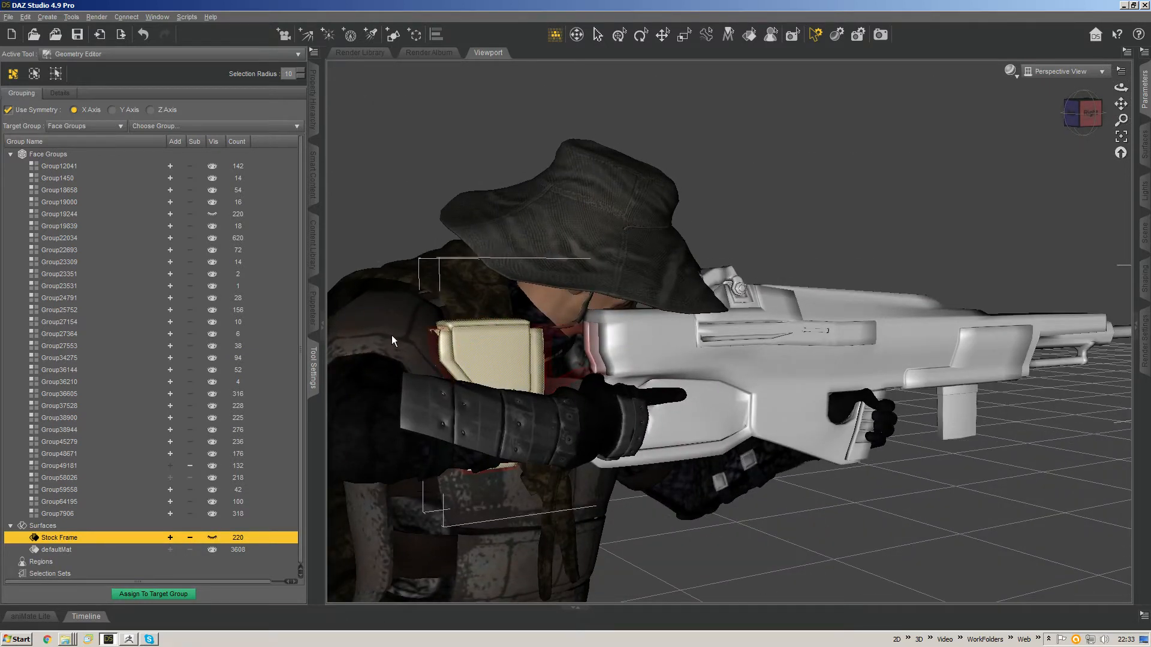
Step: Display the viewport in Hidden Line style and frame the rifle stock's rear block
{"action": "mouse_move", "coordinate": [543, 425]}
{"action": "middle_mouse_down"}
{"action": "mouse_move", "coordinate": [544, 299]}
{"action": "mouse_move", "coordinate": [543, 456]}
{"action": "middle_mouse_up"}
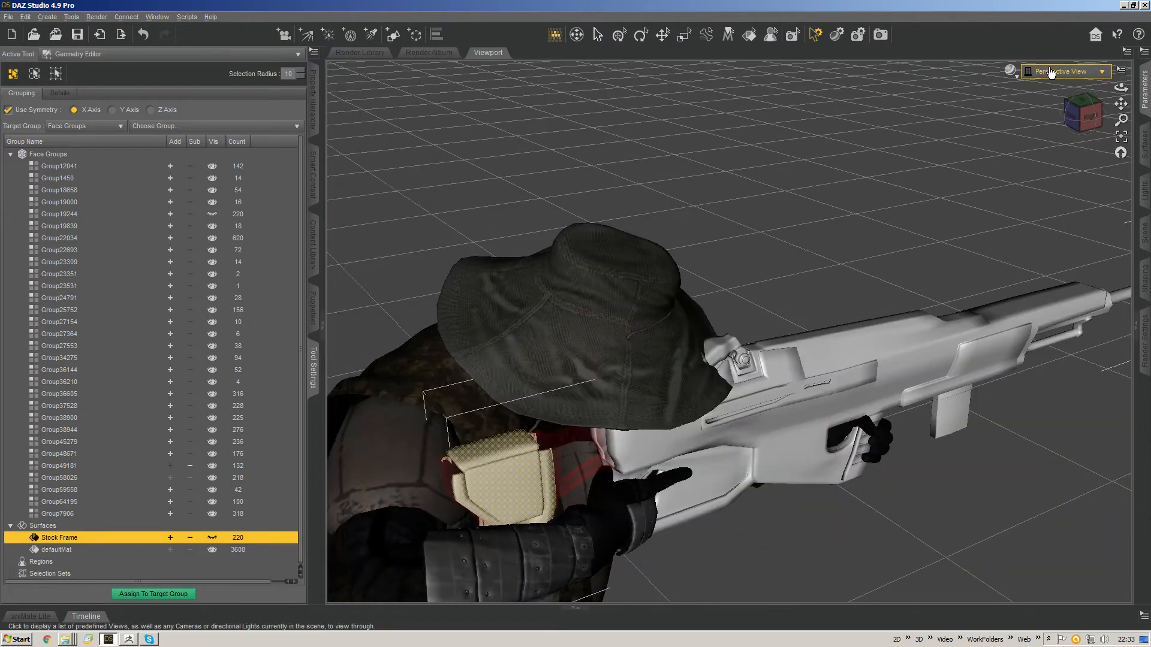
{"action": "left_click", "coordinate": [1011, 70]}
{"action": "left_click", "coordinate": [1010, 79]}
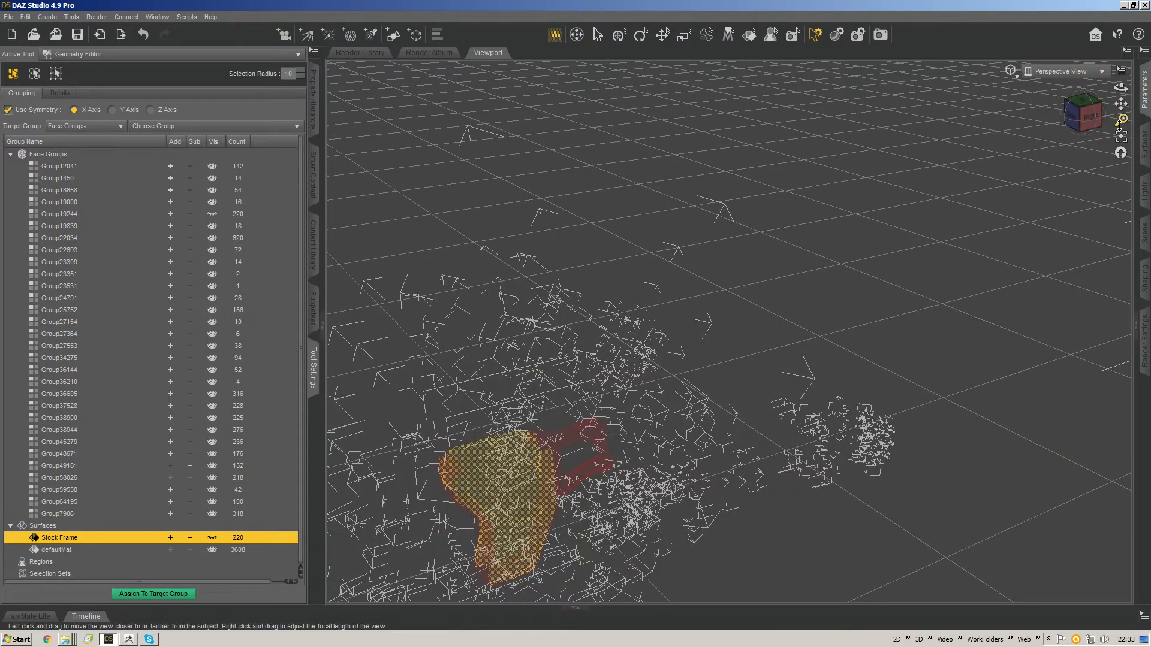
{"action": "left_click", "coordinate": [1010, 72]}
{"action": "left_click", "coordinate": [1011, 105]}
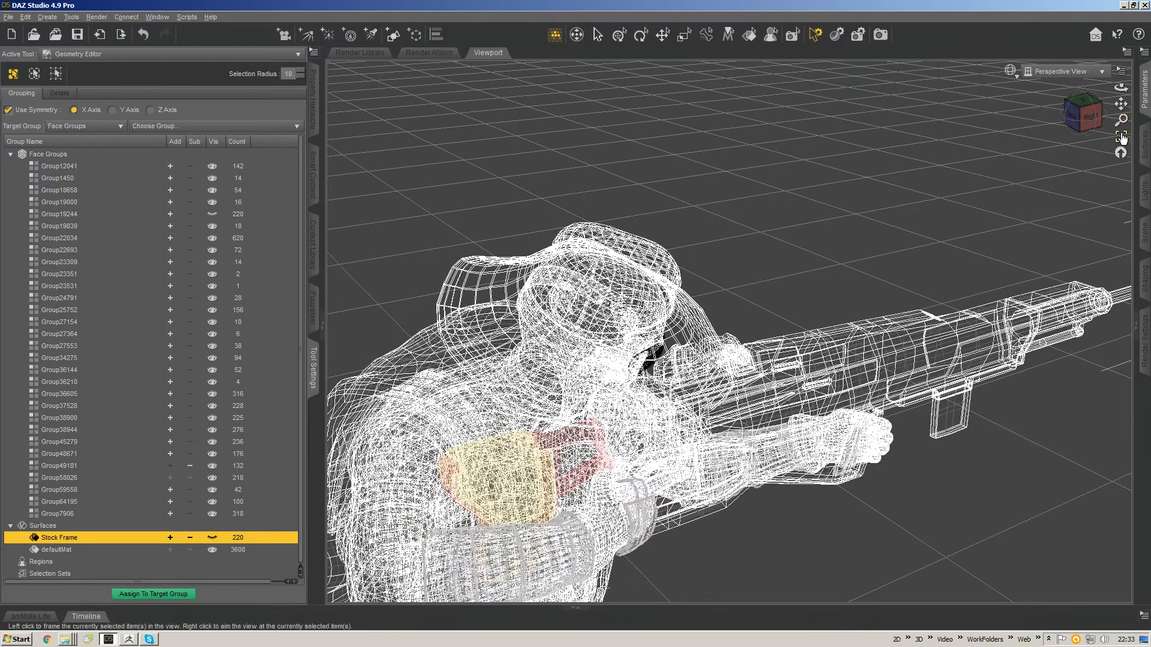
{"action": "left_click", "coordinate": [1121, 137]}
{"action": "mouse_move", "coordinate": [1080, 109]}
{"action": "left_mouse_down"}
{"action": "mouse_move", "coordinate": [1064, 106]}
{"action": "mouse_move", "coordinate": [1092, 120]}
{"action": "mouse_move", "coordinate": [1116, 110]}
{"action": "mouse_move", "coordinate": [1090, 124]}
{"action": "mouse_move", "coordinate": [1073, 113]}
{"action": "left_mouse_up"}
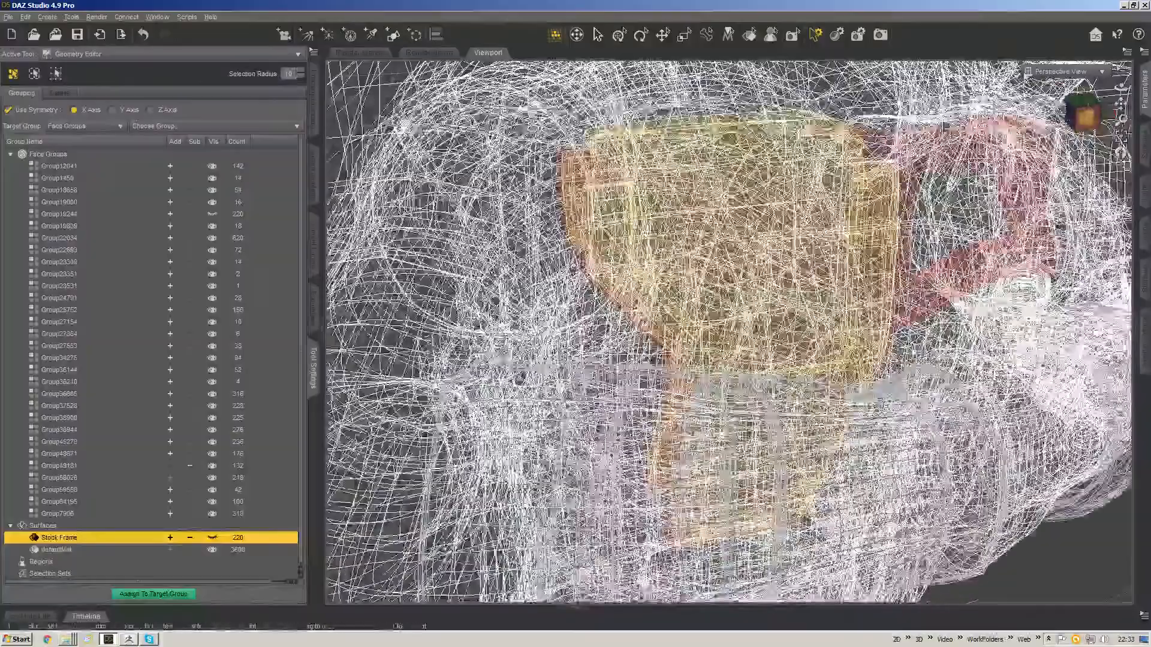
{"action": "left_click", "coordinate": [1026, 72]}
{"action": "left_click", "coordinate": [1012, 136]}
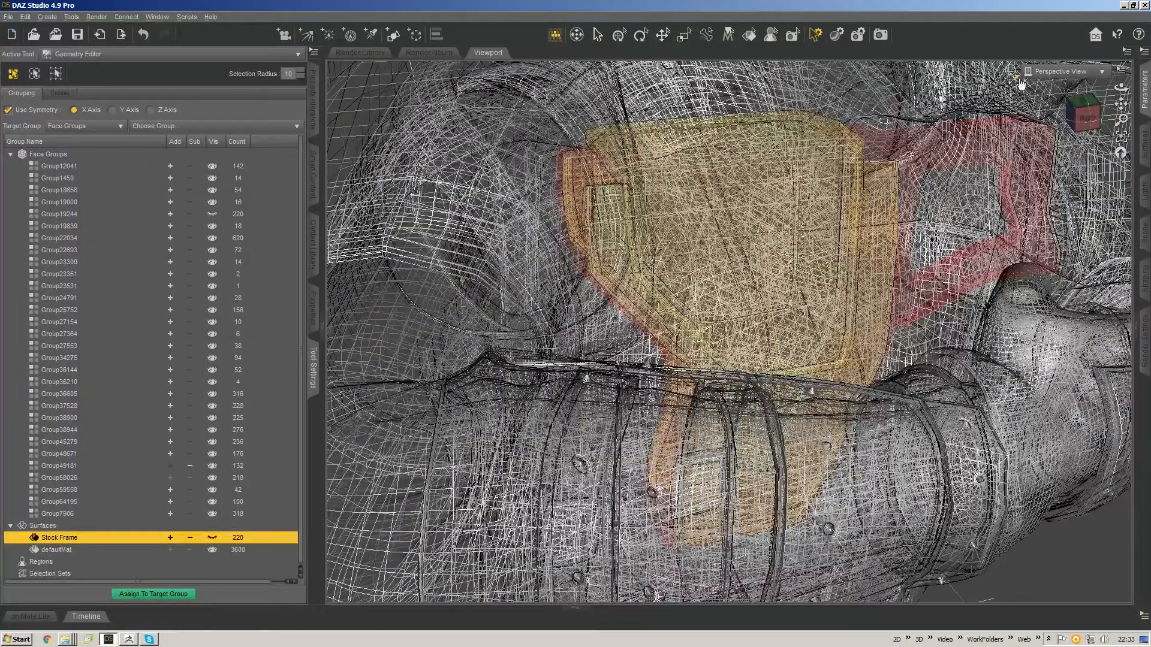
{"action": "left_click", "coordinate": [1016, 77]}
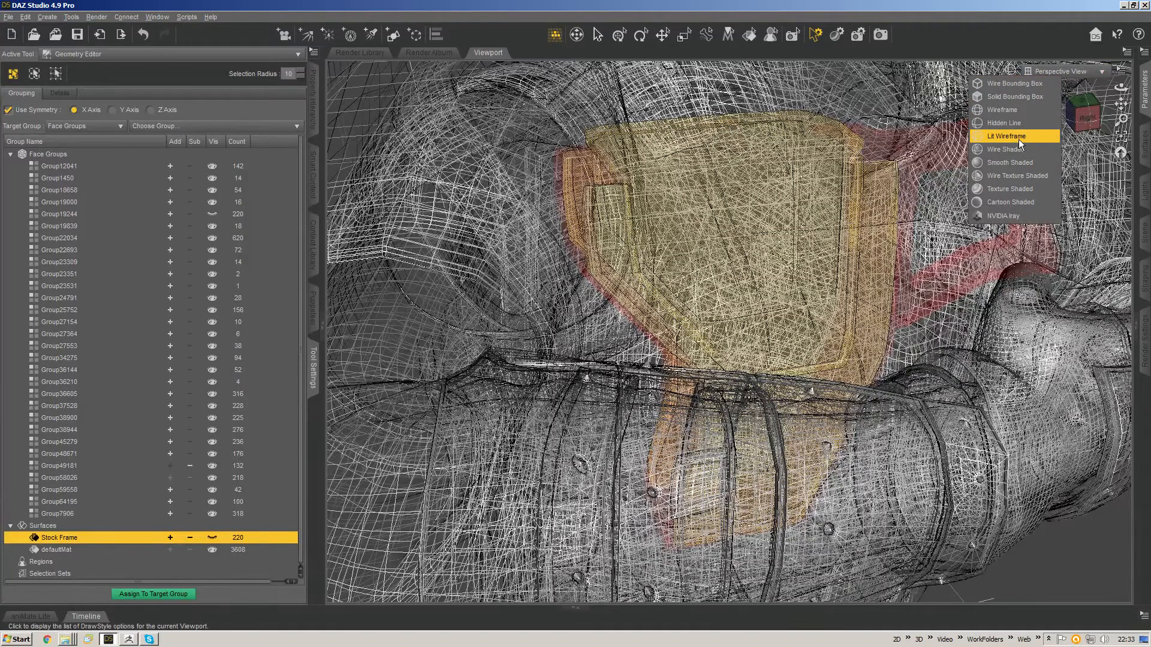
{"action": "left_click", "coordinate": [1018, 137]}
{"action": "mouse_move", "coordinate": [1083, 117]}
{"action": "left_mouse_down"}
{"action": "mouse_move", "coordinate": [1073, 113]}
{"action": "mouse_move", "coordinate": [1075, 124]}
{"action": "left_mouse_up"}
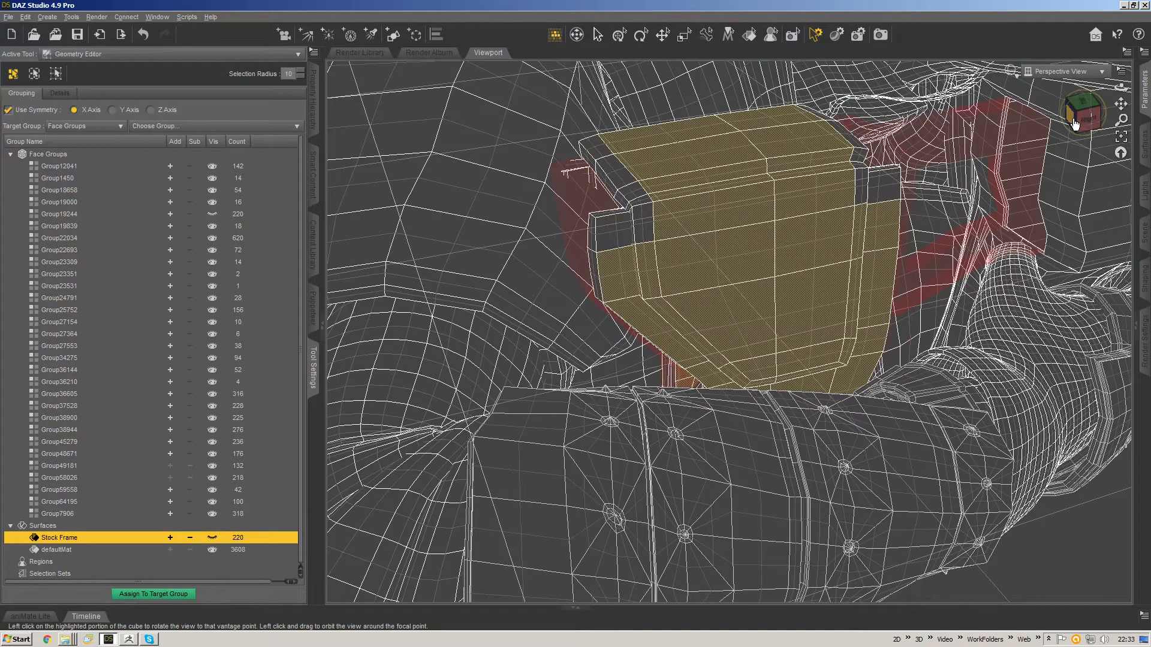
Step: Select polygons on the stock padding's side and check Group12041 and Group1450 to identify the padding's face group
{"action": "key", "text": "ctrl+KP_Add"}
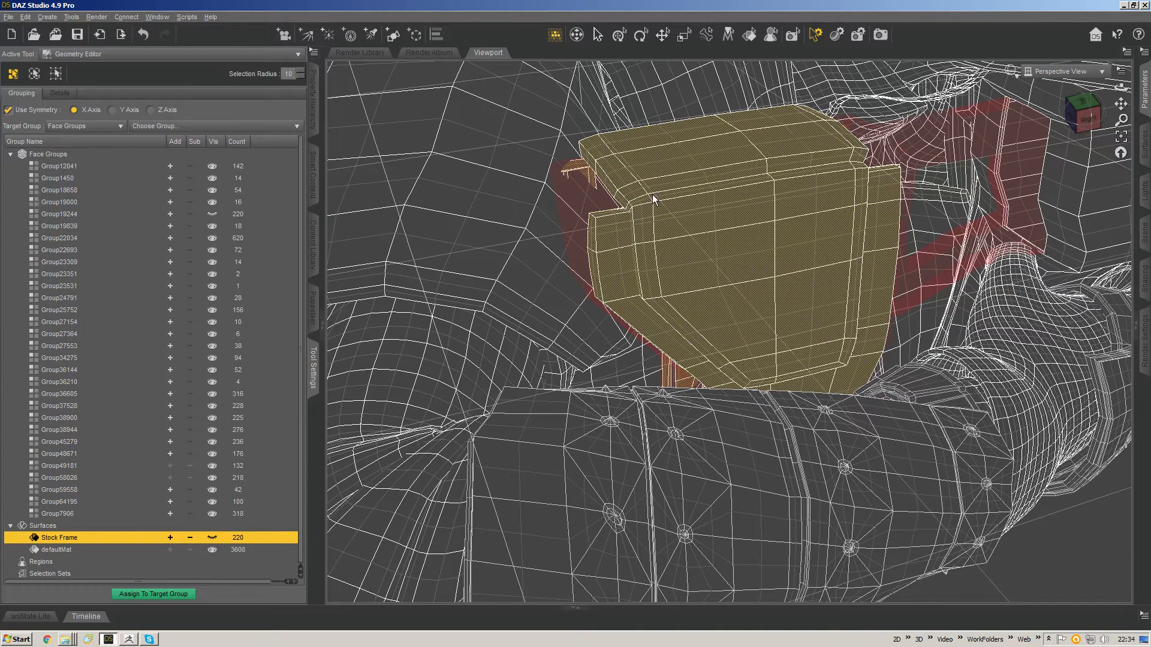
{"action": "left_click", "coordinate": [699, 191]}
{"action": "left_click", "coordinate": [89, 165]}
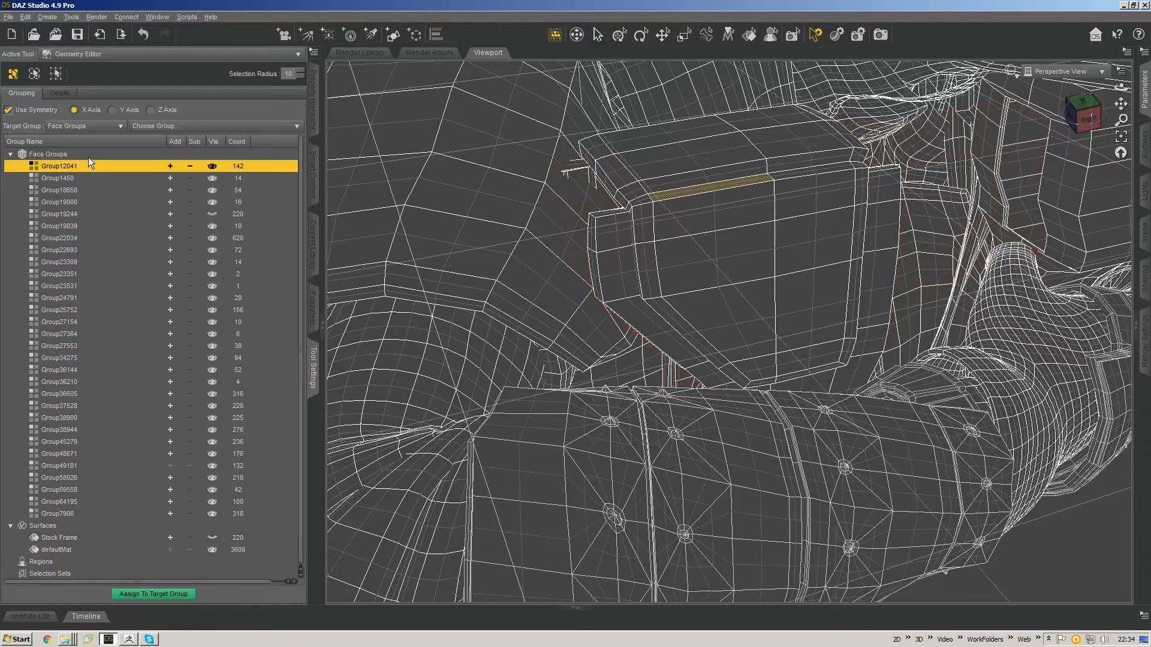
{"action": "key", "text": "Down"}
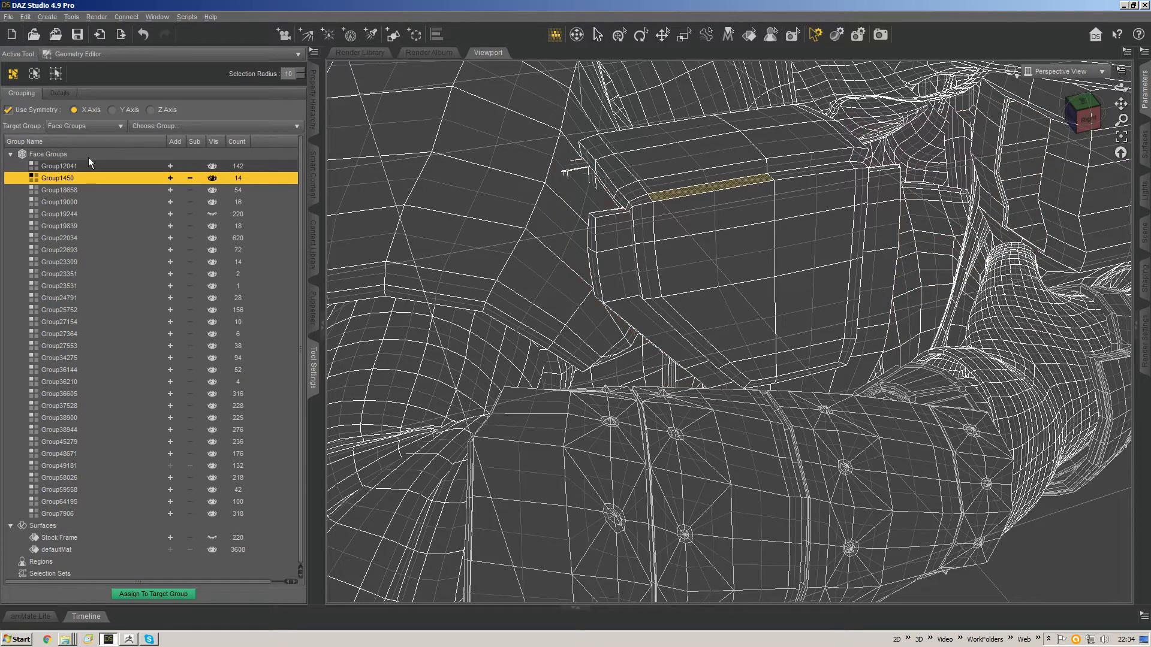
{"action": "left_click", "coordinate": [722, 210]}
{"action": "left_click_drag", "start_coordinate": [797, 199], "coordinate": [788, 216]}
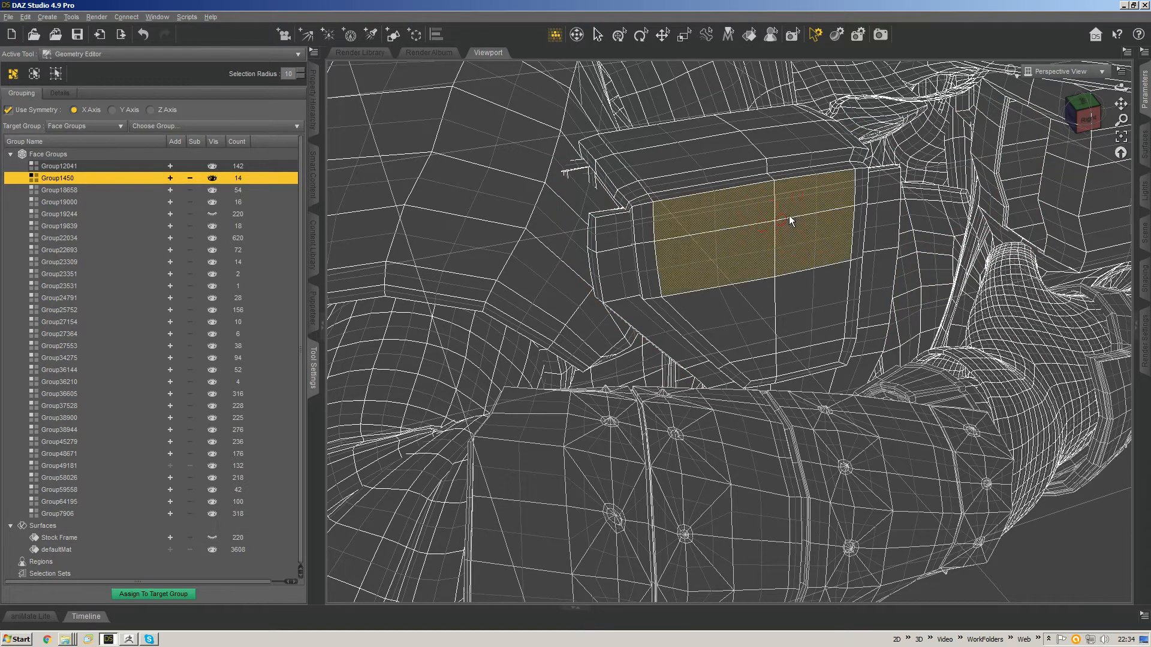
Step: Select only the polygons of Group49181, the padding of the stock
{"action": "left_click", "coordinate": [96, 466]}
{"action": "left_click", "coordinate": [171, 466]}
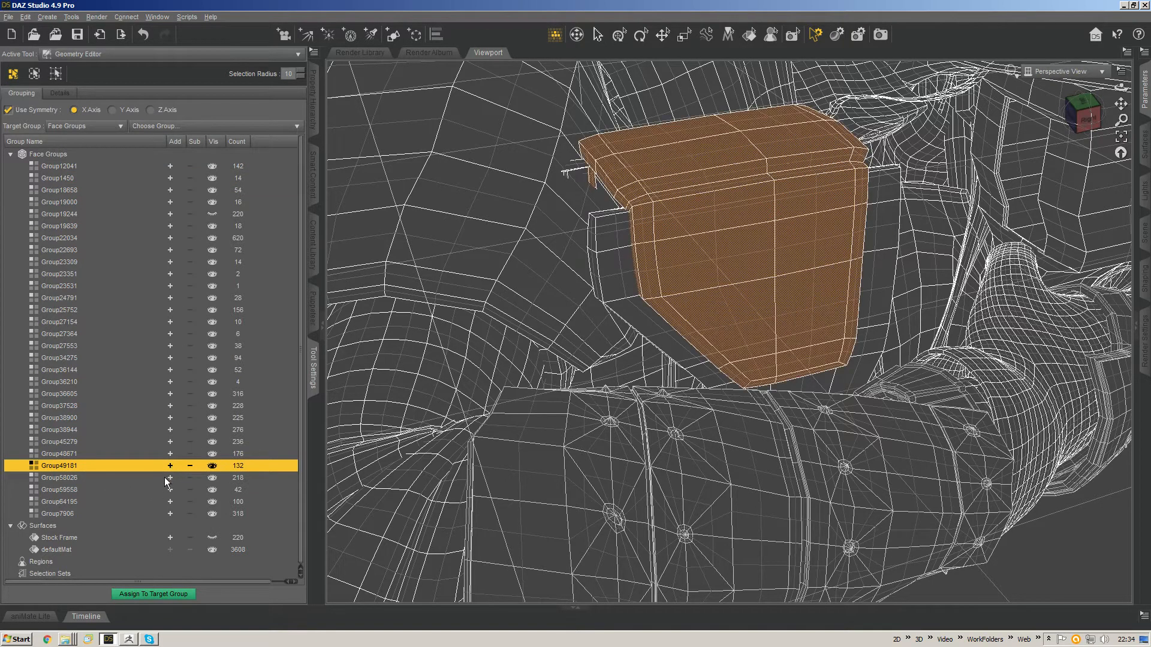
{"action": "left_click", "coordinate": [634, 313]}
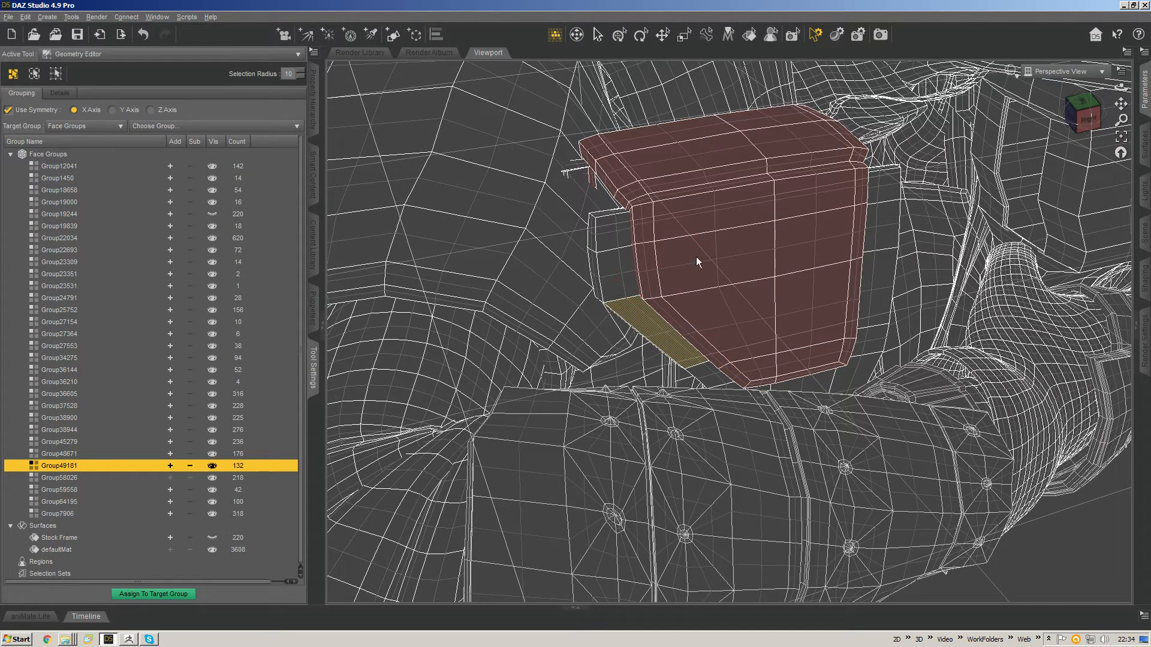
{"action": "left_click_drag", "start_coordinate": [709, 264], "coordinate": [652, 294]}
{"action": "left_click", "coordinate": [171, 466]}
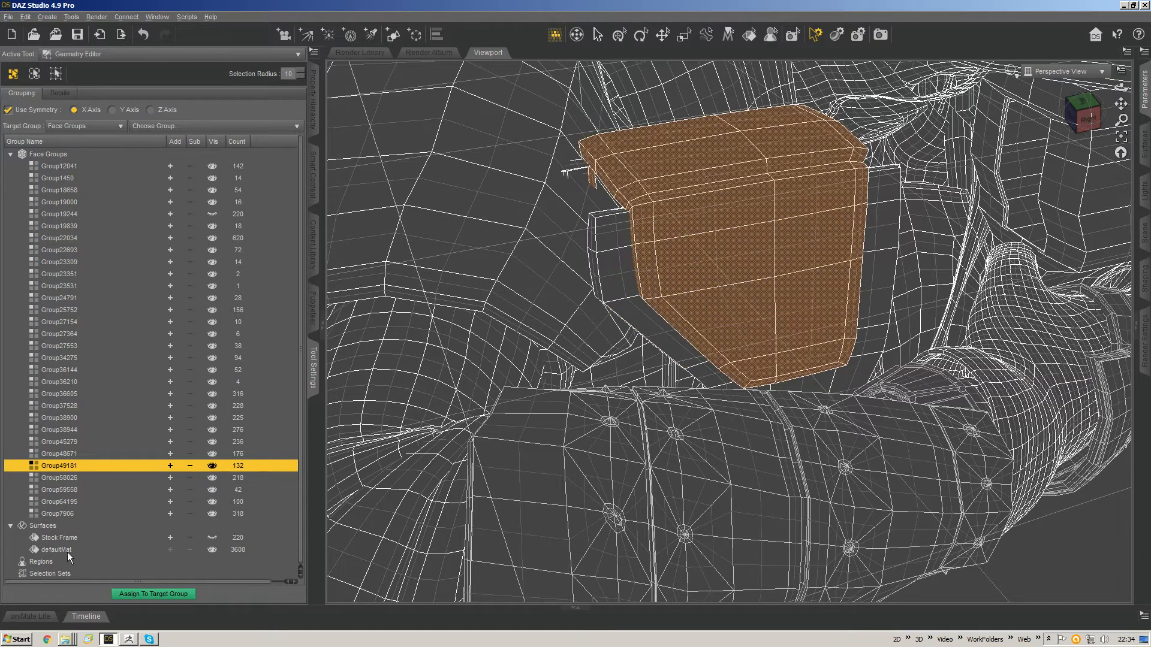
Step: Create a surface named Stock Padding from the selected polygons and hide it
{"action": "left_click", "coordinate": [51, 528]}
{"action": "right_click", "coordinate": [52, 527]}
{"action": "left_click", "coordinate": [90, 543]}
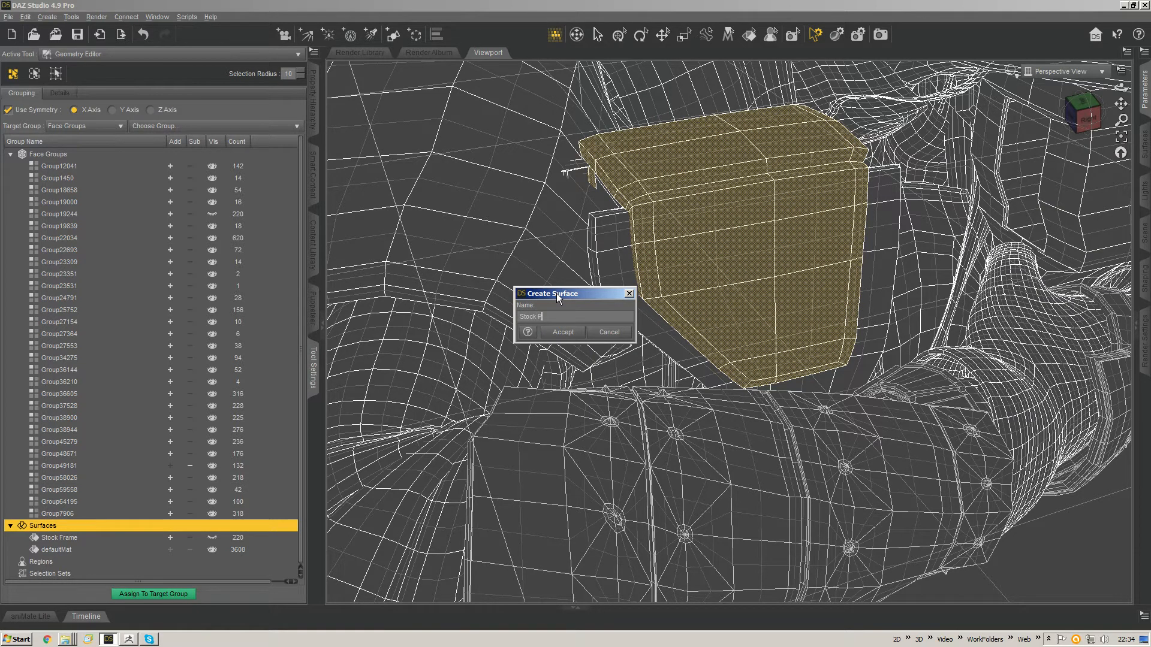
{"action": "key", "text": "Return"}
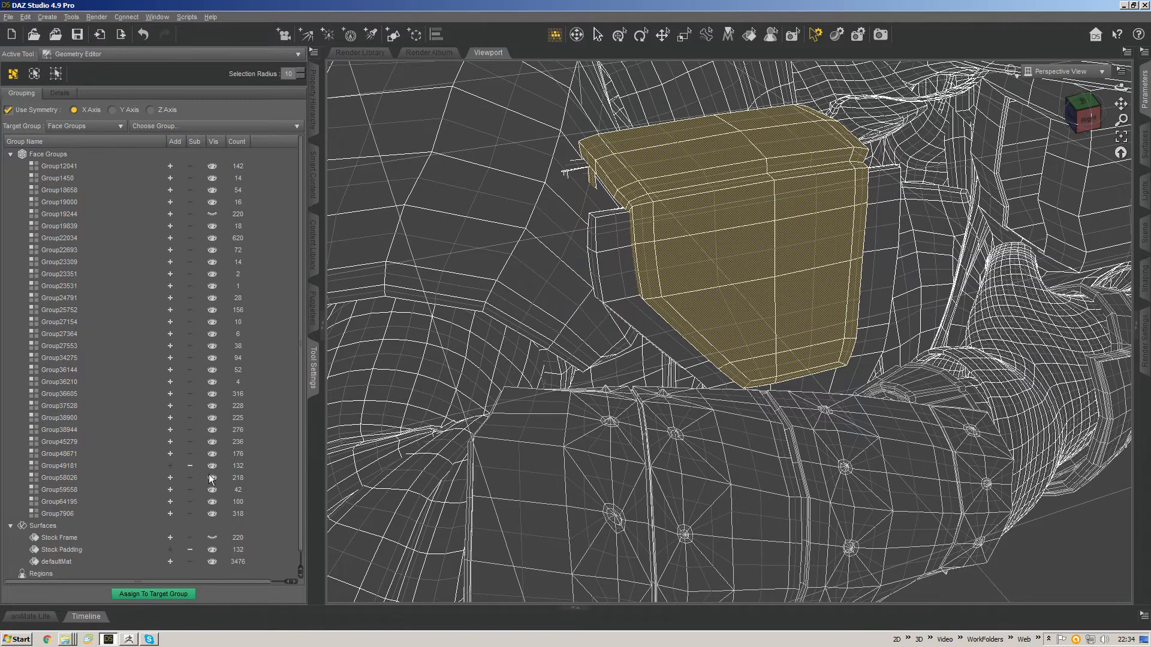
{"action": "scroll", "coordinate": [292, 466], "scroll_direction": "down", "scroll_amount": 1}
{"action": "left_click", "coordinate": [211, 538]}
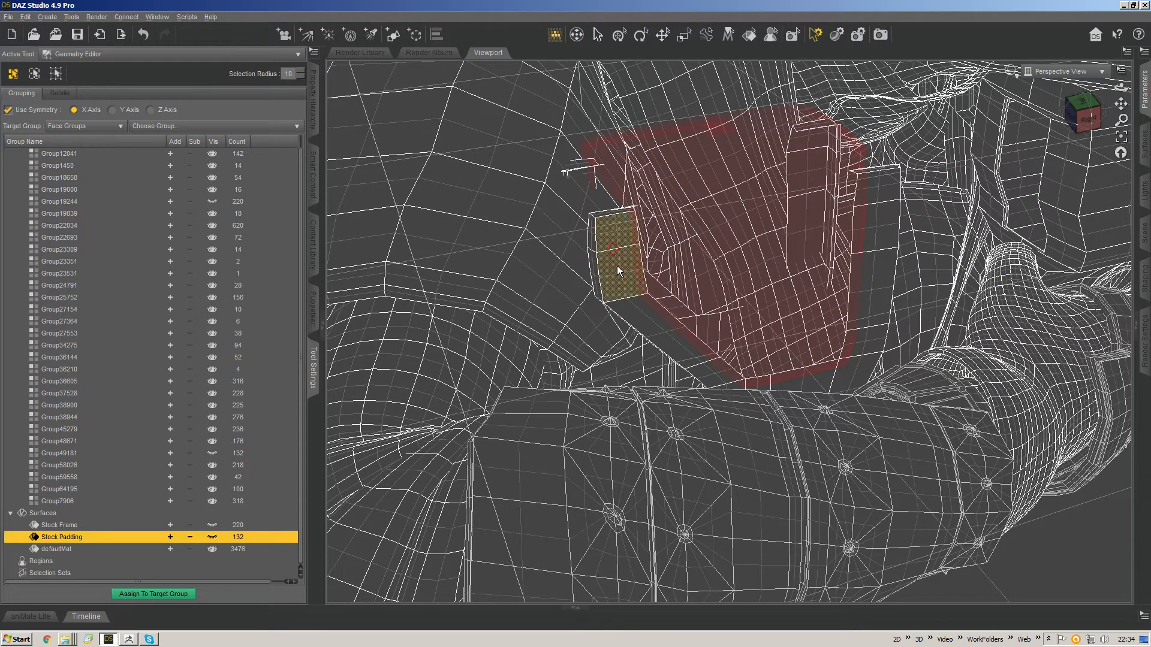
Step: Select the polygons of Group58026 and view where they lie along the whole rifle
{"action": "left_click", "coordinate": [105, 467]}
{"action": "left_click", "coordinate": [170, 465]}
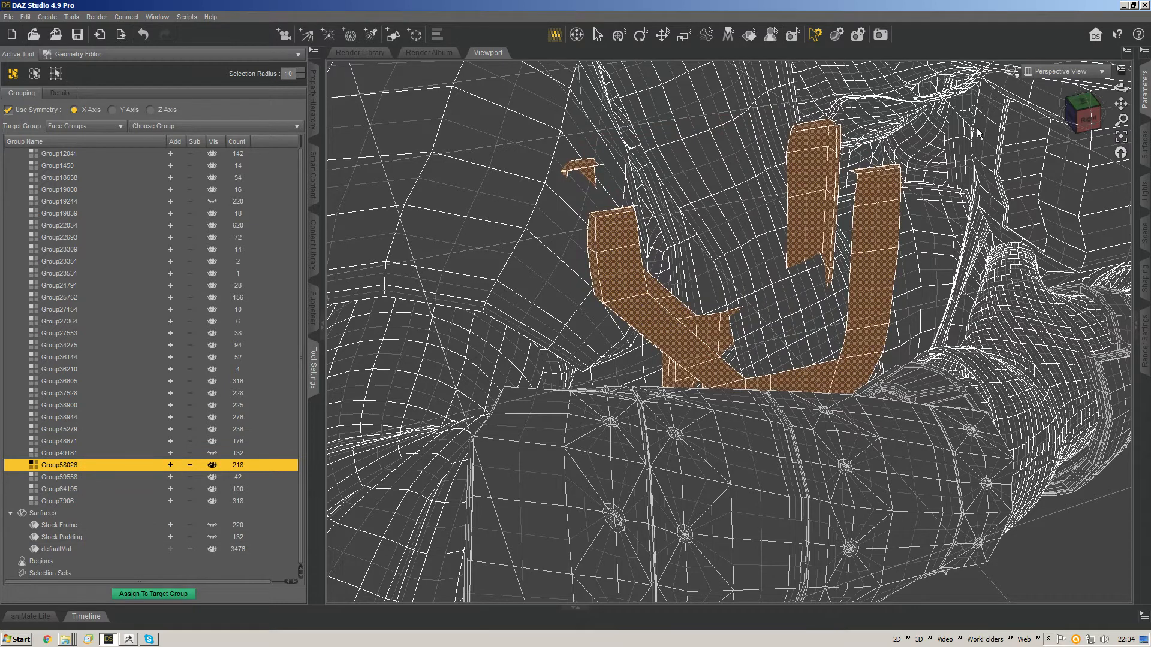
{"action": "key", "text": "ctrl+f"}
{"action": "middle_click_drag", "start_coordinate": [743, 330], "coordinate": [1055, 371]}
{"action": "middle_click_drag", "start_coordinate": [566, 310], "coordinate": [542, 322]}
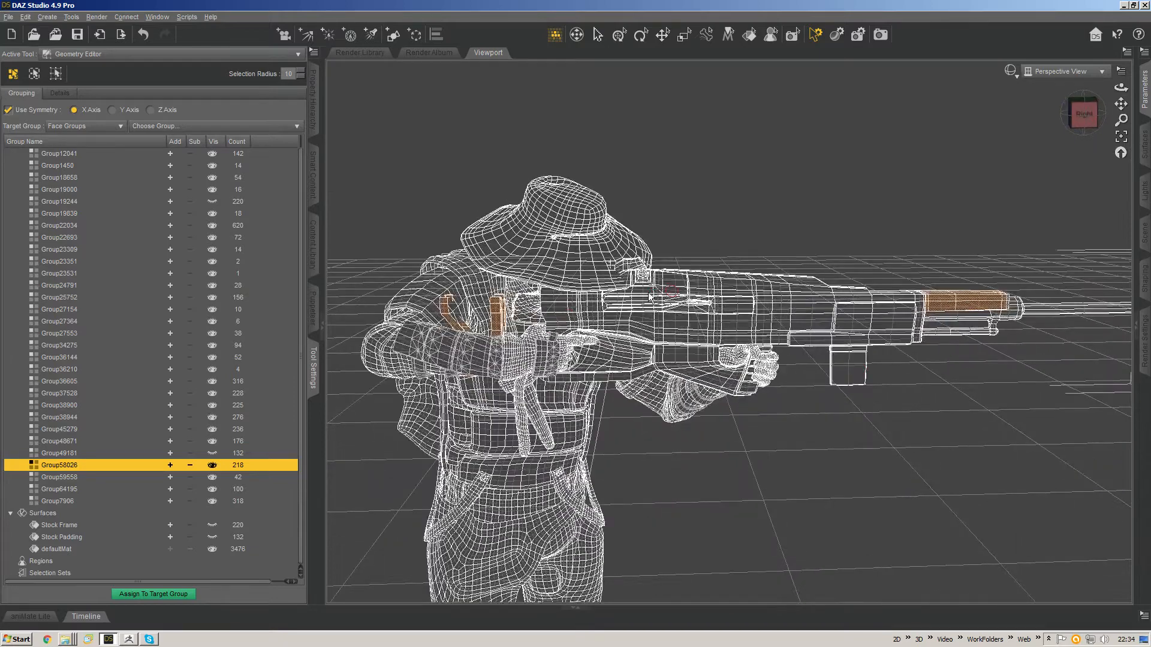
{"action": "middle_click_drag", "start_coordinate": [888, 356], "coordinate": [640, 337]}
Step: Switch to lasso selection and deselect the Group58026 polygons on the cover near the rifle's muzzle
{"action": "right_click", "coordinate": [928, 303]}
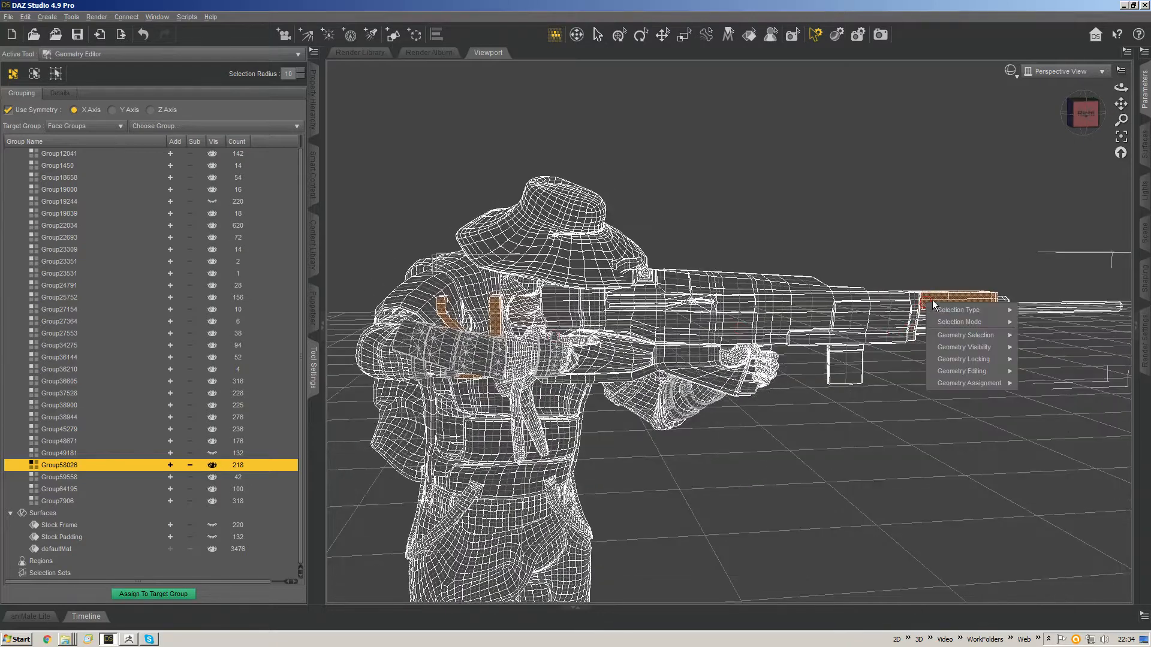
{"action": "mouse_move", "coordinate": [985, 324]}
{"action": "left_click", "coordinate": [1048, 335]}
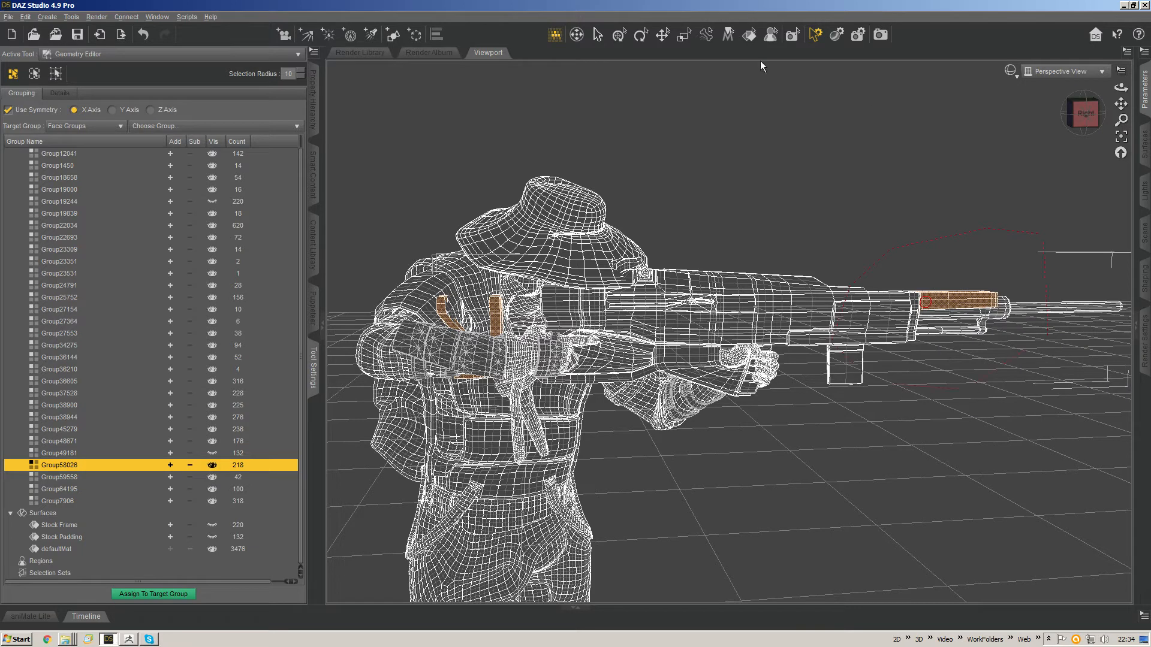
{"action": "left_click_drag", "start_coordinate": [762, 66], "coordinate": [880, 254]}
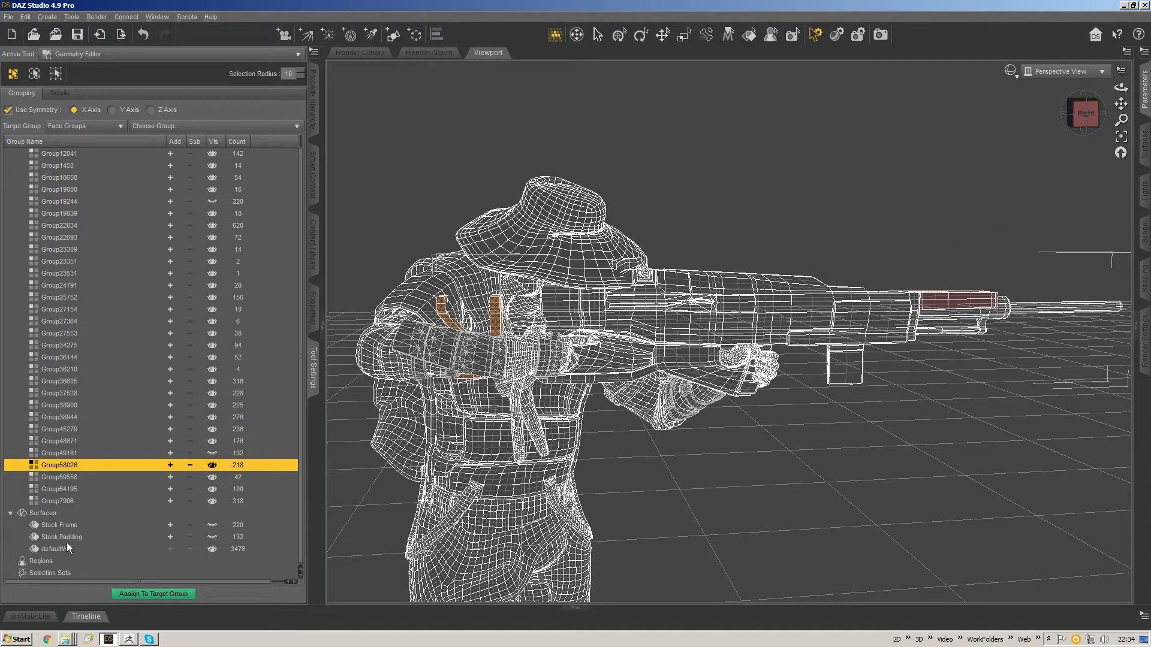
Step: Assign the selected stock polygons to the Stock Frame surface and hide that surface
{"action": "left_click", "coordinate": [72, 524]}
{"action": "right_click", "coordinate": [73, 525]}
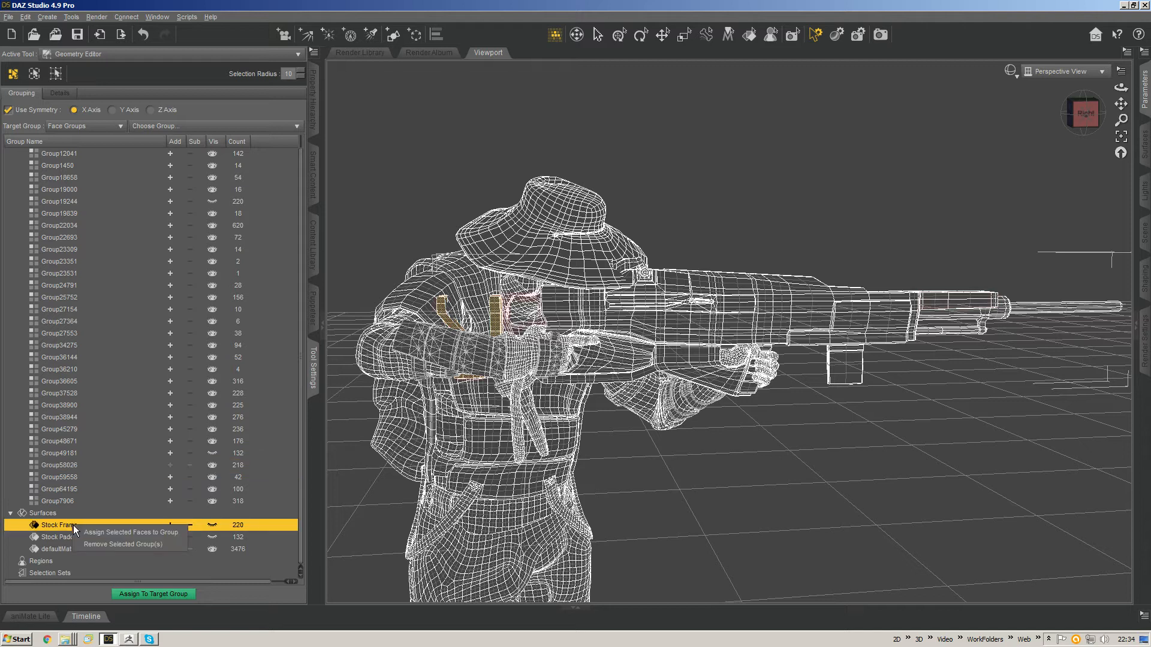
{"action": "left_click", "coordinate": [103, 533]}
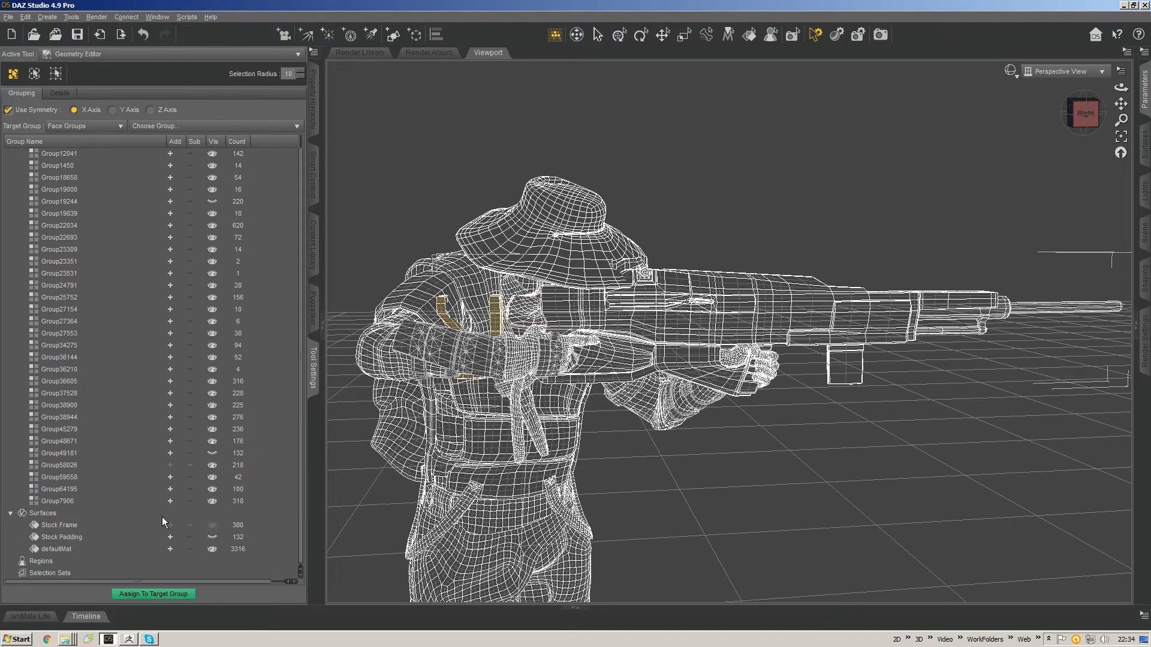
{"action": "left_click", "coordinate": [212, 525]}
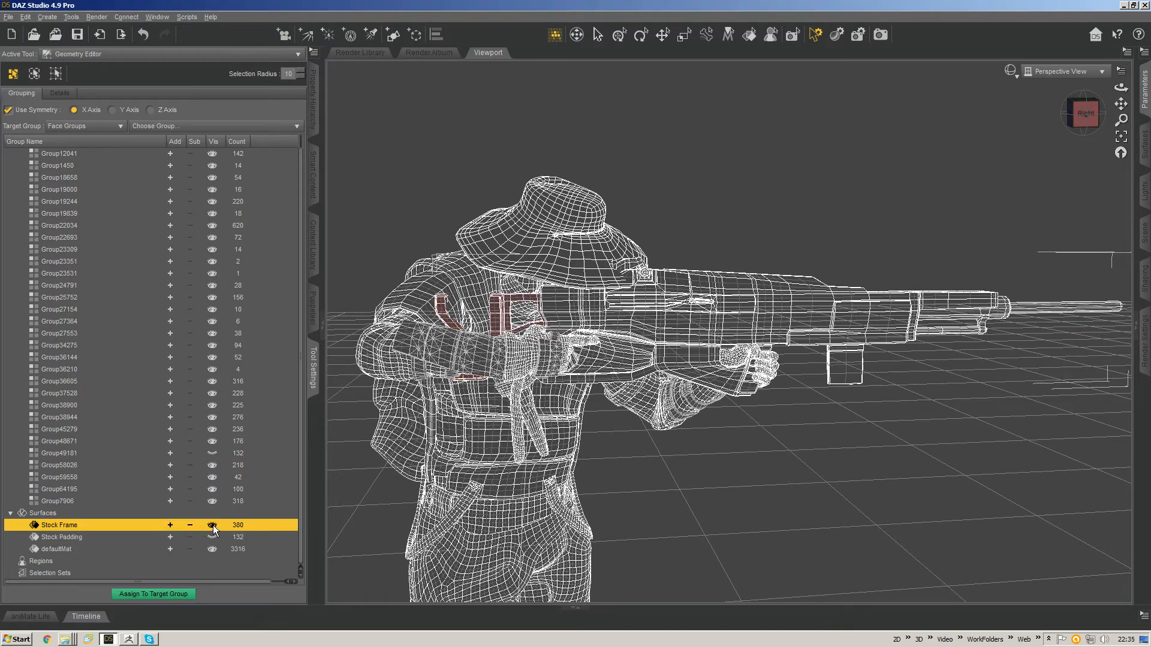
{"action": "left_click", "coordinate": [213, 525]}
Step: Select the remaining visible polygons of Group58026, the cover above the barrel, and frame them for inspection
{"action": "left_click", "coordinate": [75, 478]}
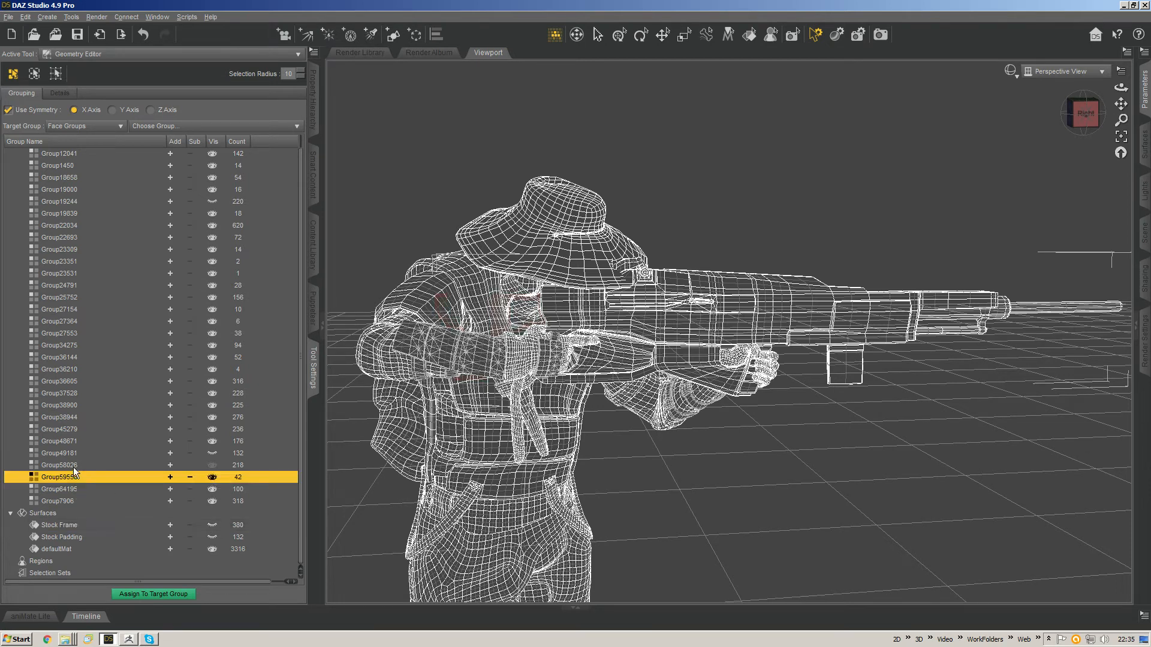
{"action": "left_click", "coordinate": [76, 467]}
{"action": "left_click", "coordinate": [170, 466]}
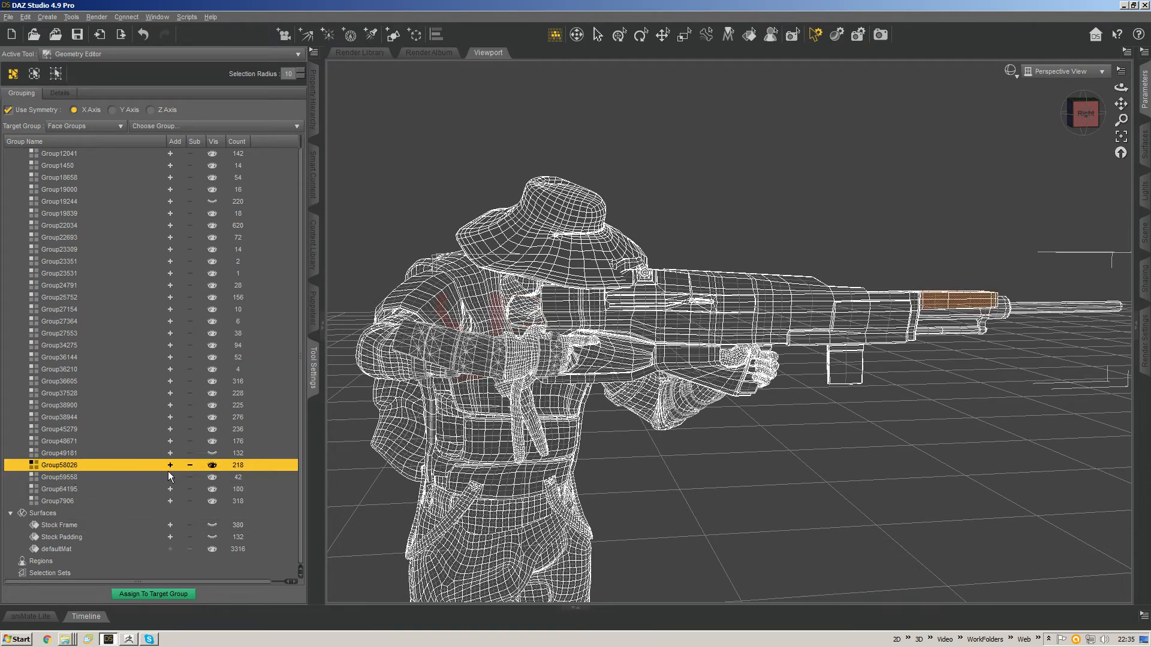
{"action": "middle_click_drag", "start_coordinate": [828, 296], "coordinate": [983, 294]}
{"action": "middle_click_drag", "start_coordinate": [893, 289], "coordinate": [743, 321]}
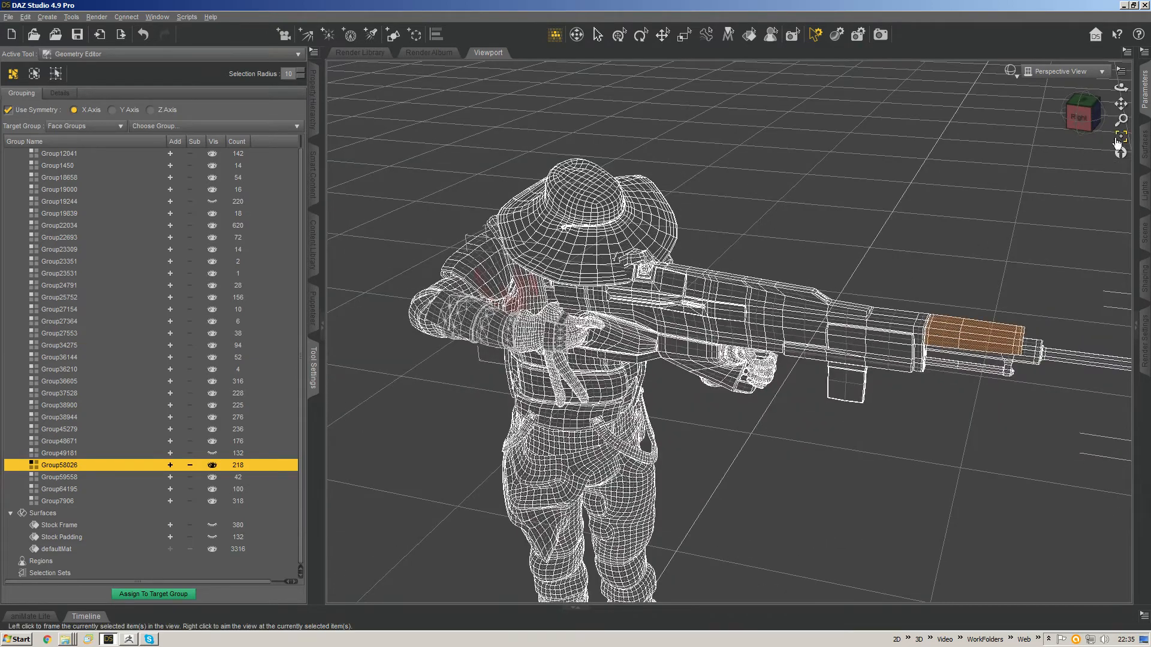
{"action": "left_click", "coordinate": [1121, 137]}
{"action": "scroll", "coordinate": [686, 211], "scroll_direction": "down", "scroll_amount": 5}
{"action": "middle_click_drag", "start_coordinate": [722, 314], "coordinate": [675, 400]}
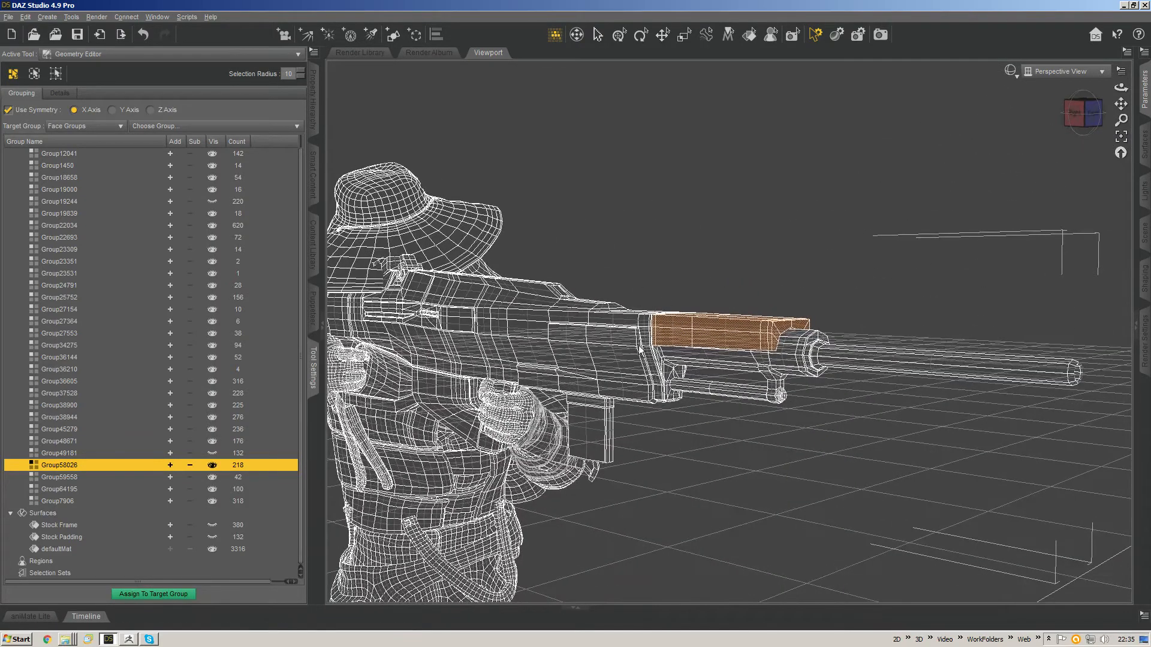
{"action": "middle_click_drag", "start_coordinate": [639, 347], "coordinate": [650, 381]}
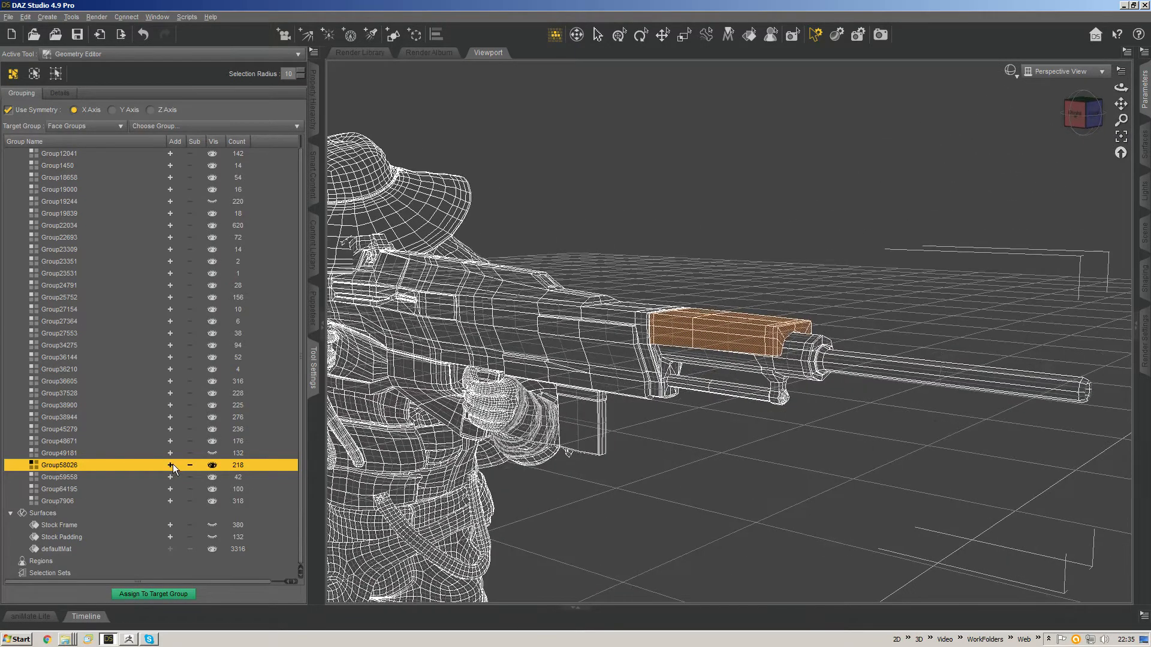
Step: Create a surface named Muzzle Cover from the selected polygons and hide it
{"action": "right_click", "coordinate": [60, 513]}
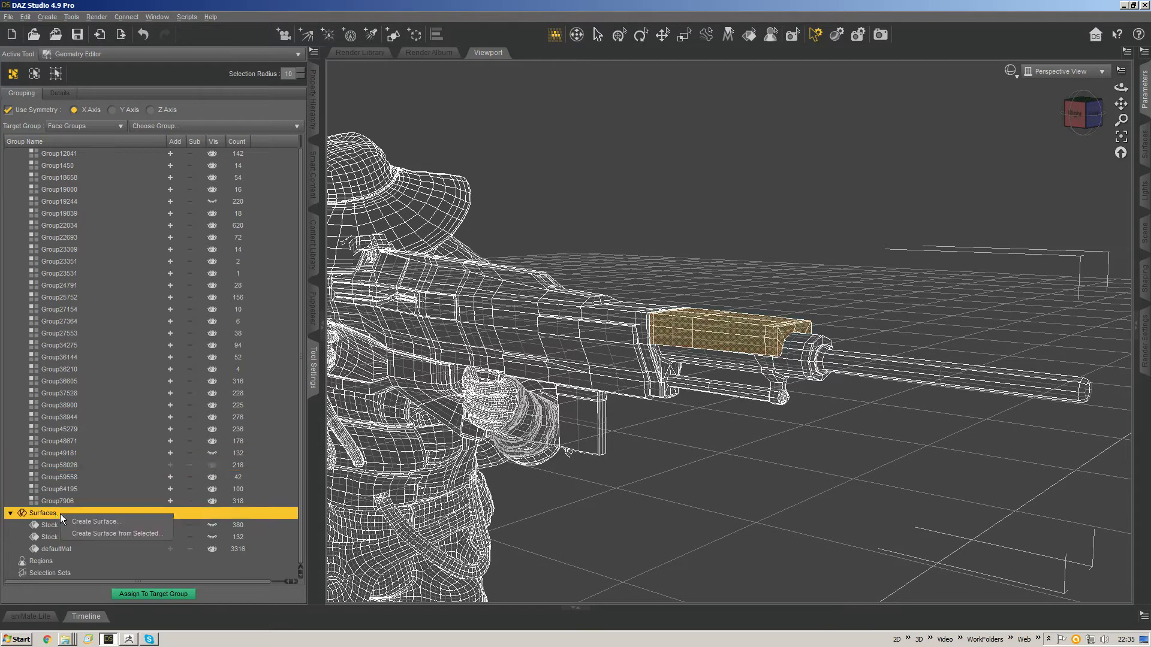
{"action": "left_click", "coordinate": [105, 533]}
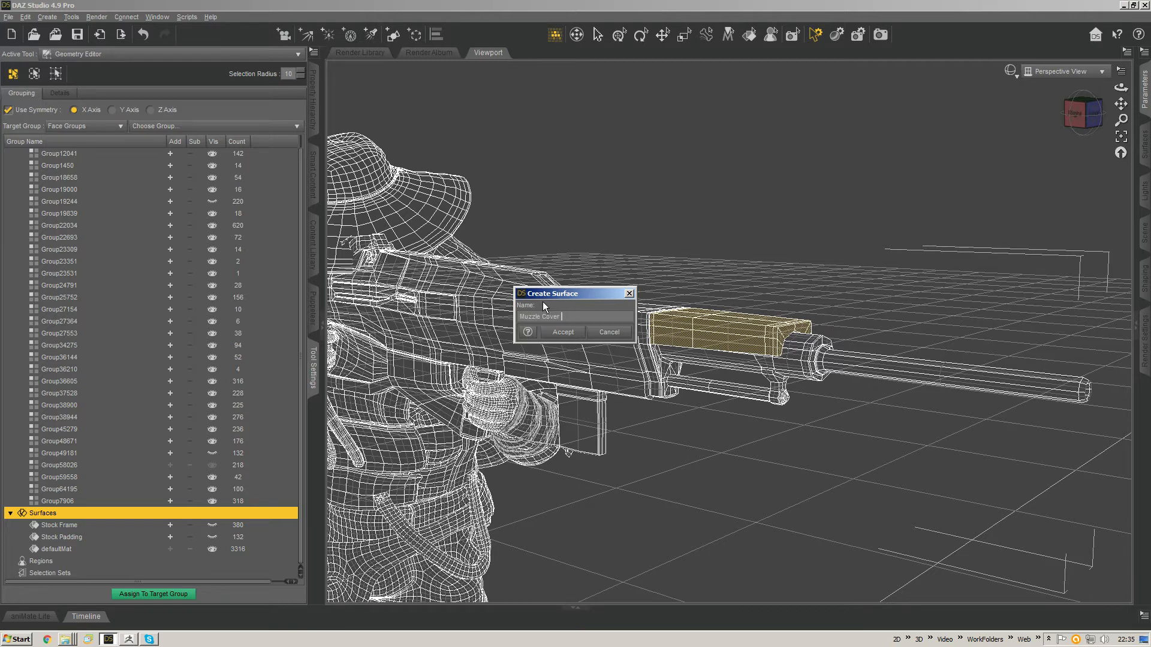
{"action": "key", "text": "Return"}
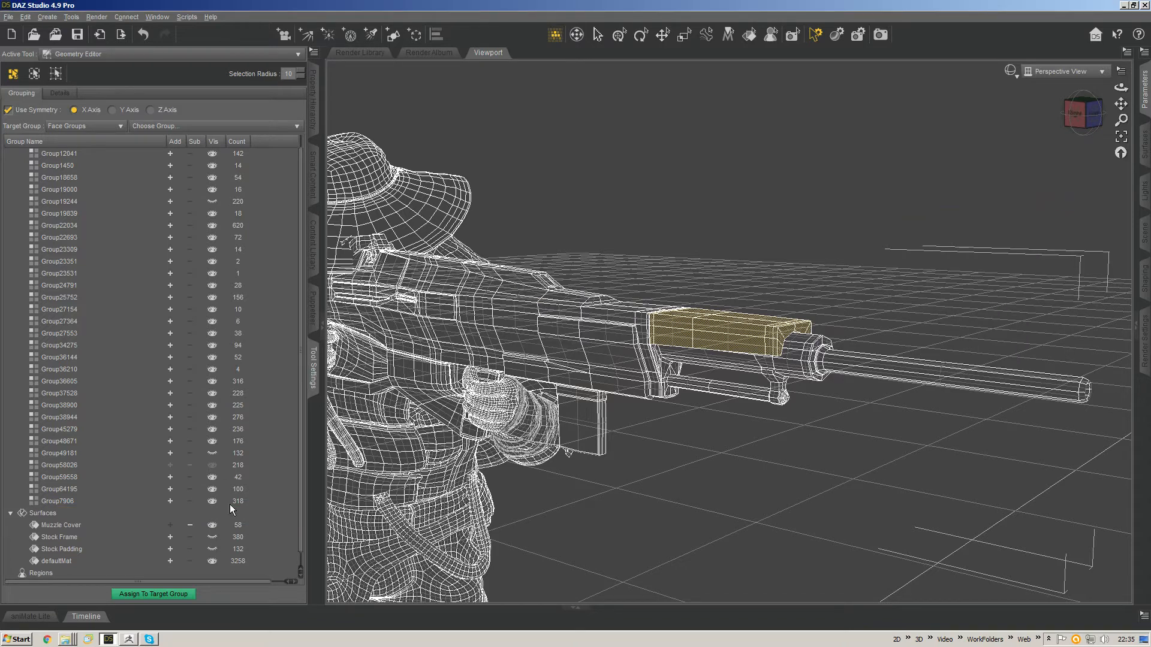
{"action": "left_click", "coordinate": [213, 525]}
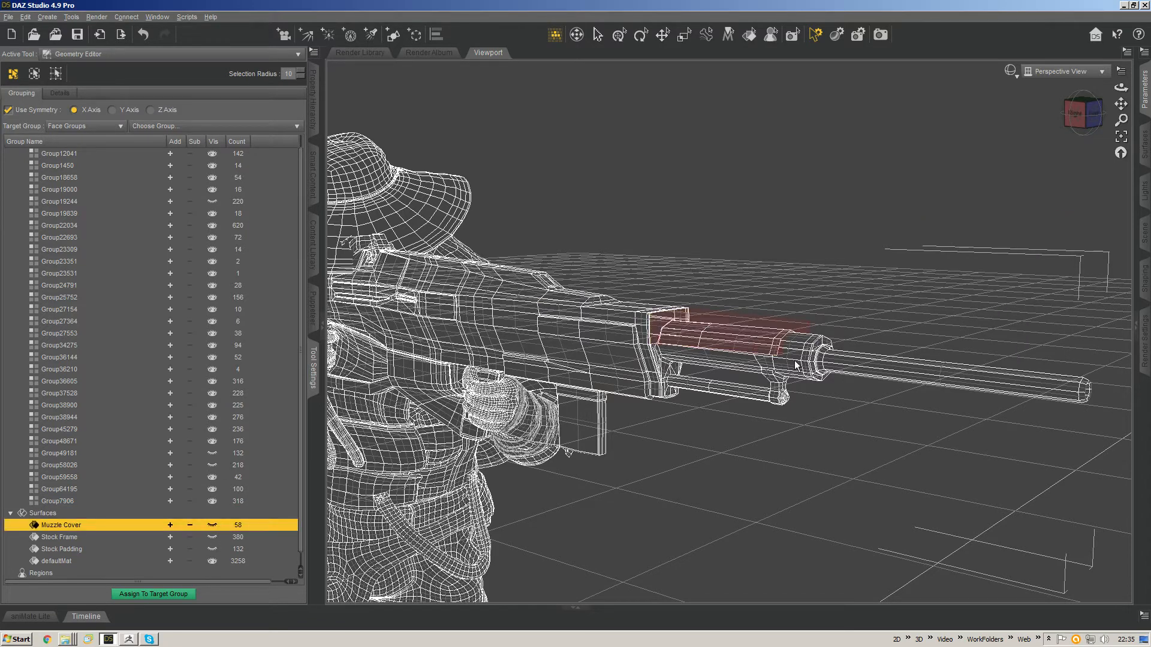
Step: Lasso the end of the barrel, grow the selection along it, and add all polygons of Group38900
{"action": "left_click_drag", "start_coordinate": [856, 323], "coordinate": [807, 381]}
{"action": "left_click_drag", "start_coordinate": [1112, 349], "coordinate": [1068, 414]}
{"action": "key", "text": "ctrl+plus"}
{"action": "key", "text": "ctrl+plus"}
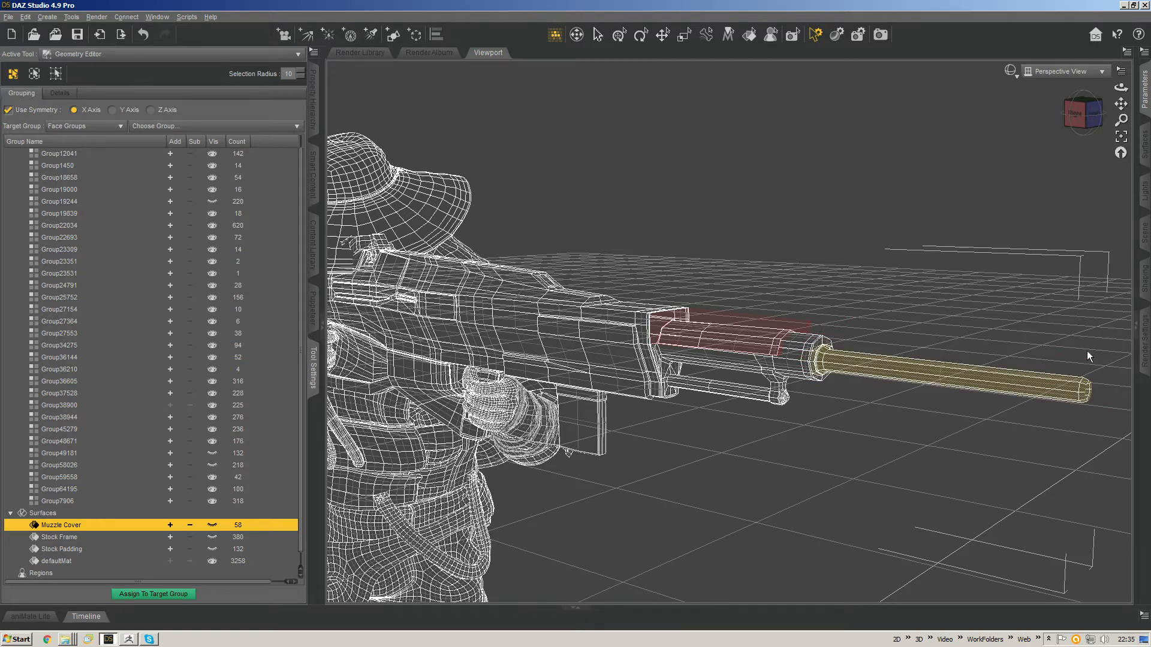
{"action": "key", "text": "ctrl+plus"}
{"action": "key", "text": "ctrl+plus"}
{"action": "key", "text": "ctrl+plus"}
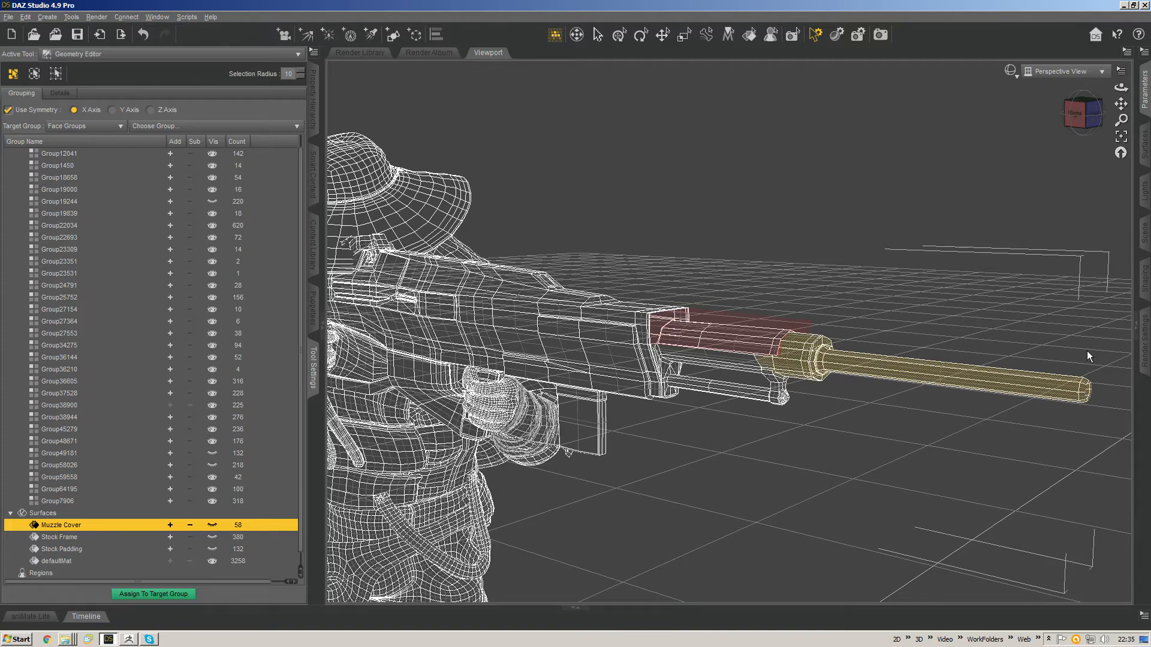
{"action": "left_click", "coordinate": [128, 407]}
{"action": "left_click", "coordinate": [170, 405]}
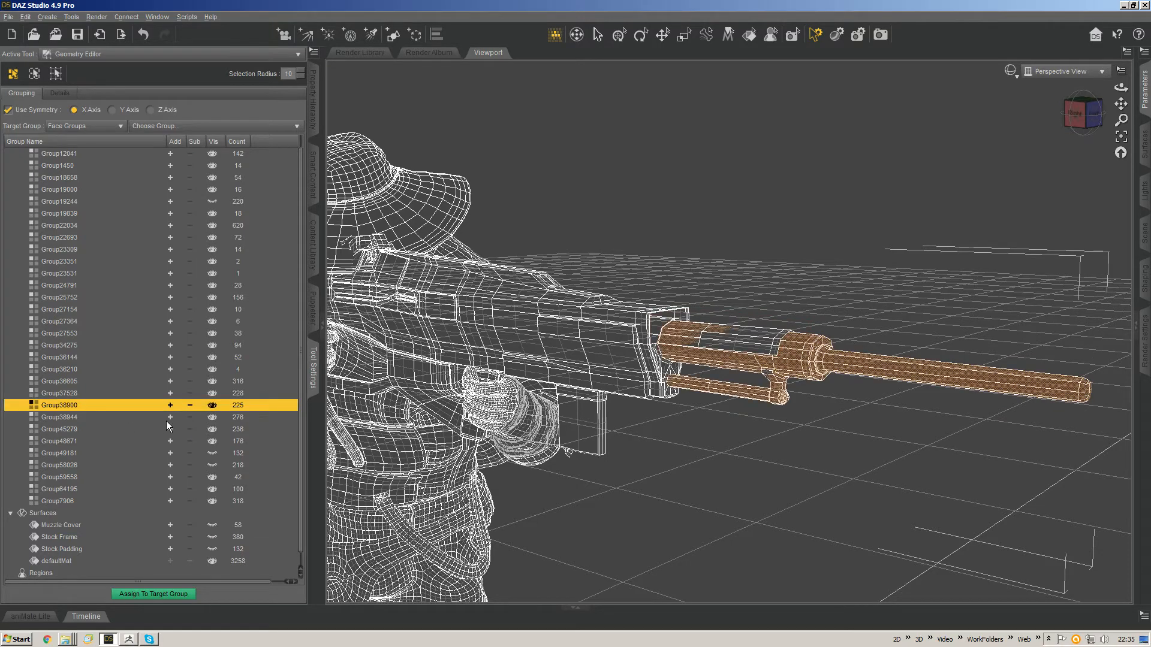
Step: Grow and shrink the barrel selection to check its extent, then add the polygons of Group38900 again
{"action": "middle_click_drag", "start_coordinate": [761, 371], "coordinate": [769, 325]}
{"action": "key", "text": "ctrl+plus"}
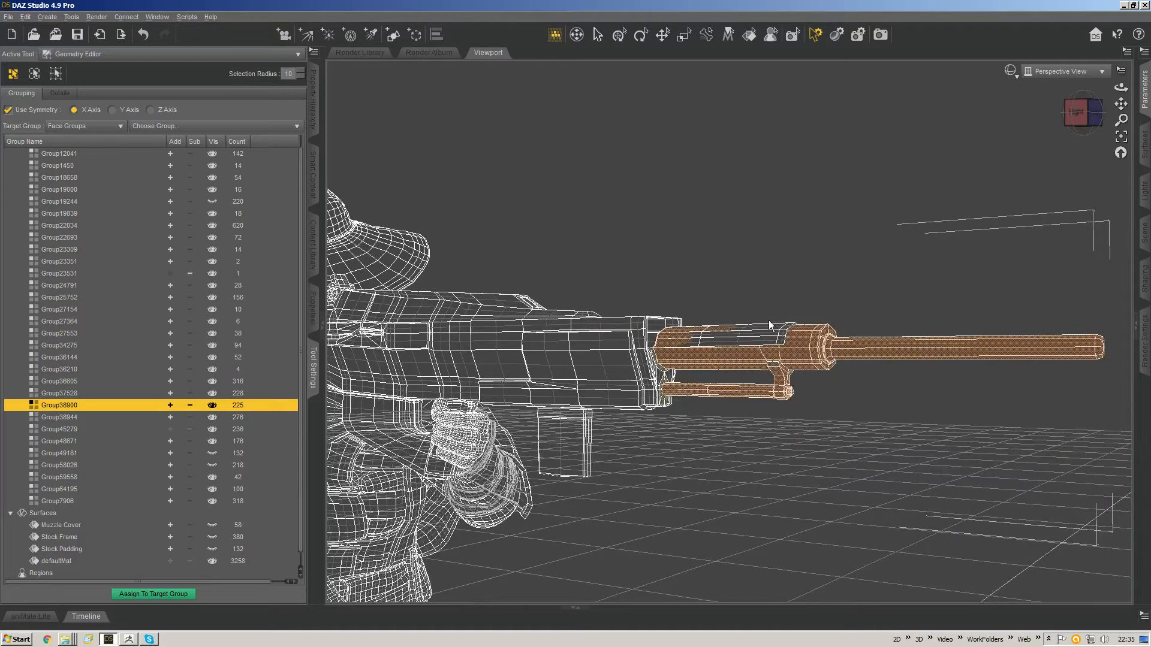
{"action": "key", "text": "ctrl+minus"}
{"action": "key", "text": "ctrl+minus"}
{"action": "key", "text": "ctrl+plus"}
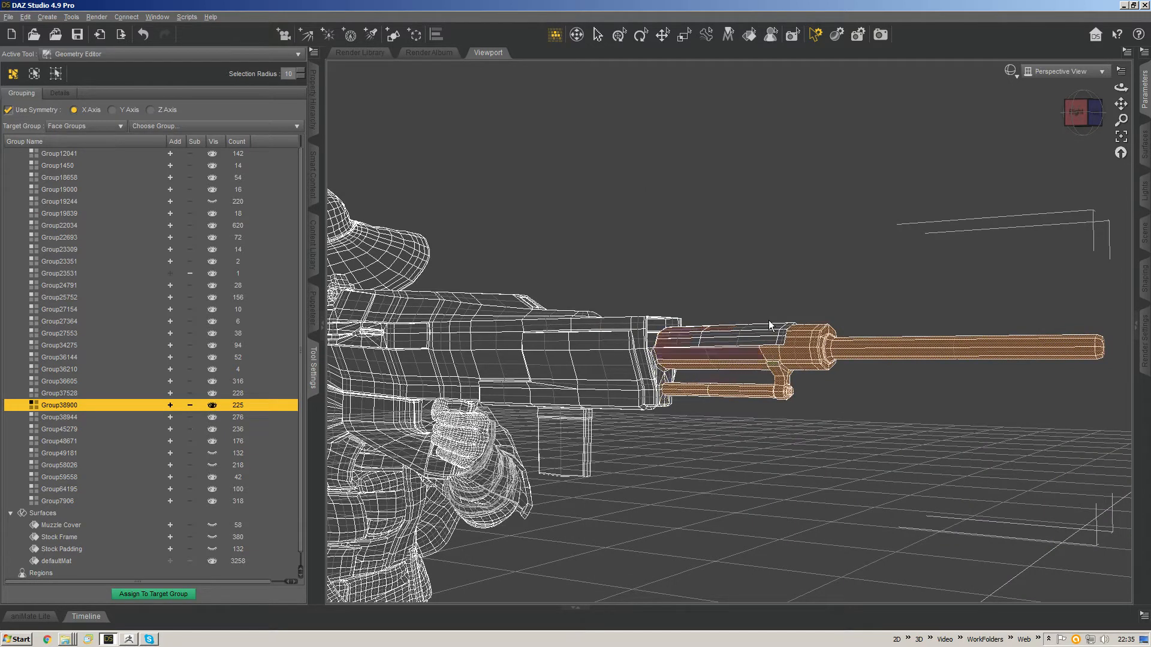
{"action": "middle_click_drag", "start_coordinate": [688, 369], "coordinate": [642, 354]}
{"action": "left_click", "coordinate": [170, 405]}
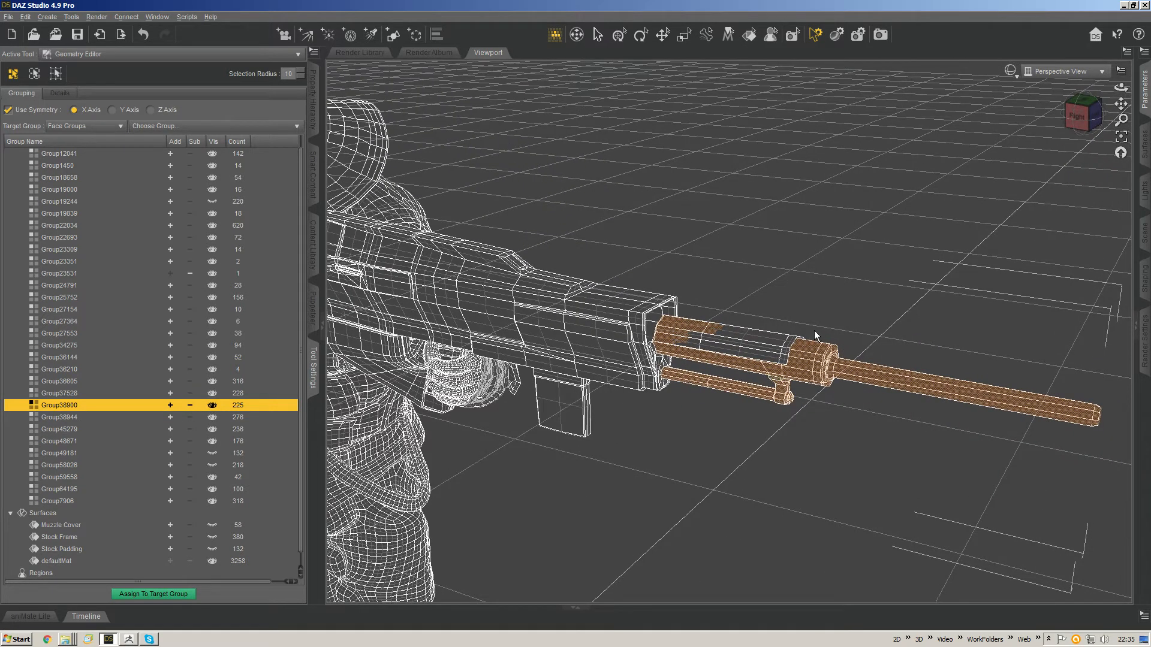
Step: Add the unselected upper barrel faces between the rifle body and the muzzle ring to the current face selection
{"action": "middle_click_drag", "start_coordinate": [813, 325], "coordinate": [845, 292]}
{"action": "mouse_move", "coordinate": [687, 349]}
{"action": "left_mouse_down", "text": "ctrl"}
{"action": "mouse_move", "coordinate": [925, 356]}
{"action": "mouse_move", "coordinate": [925, 283]}
{"action": "left_mouse_up", "text": "ctrl"}
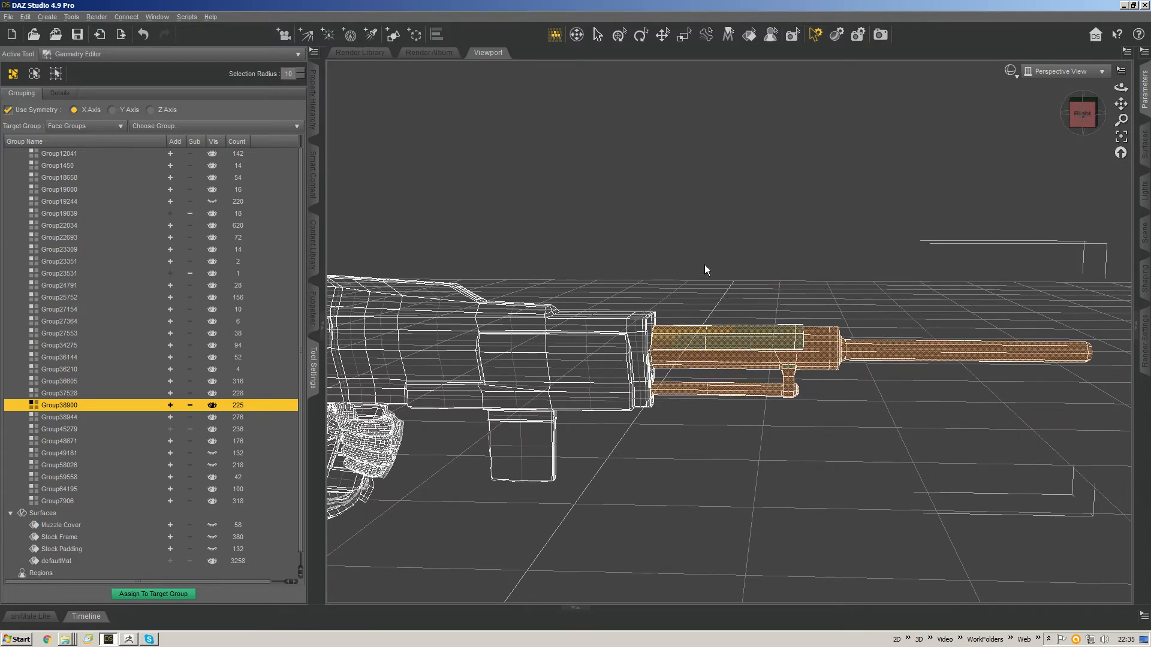
{"action": "middle_click_drag", "start_coordinate": [705, 266], "coordinate": [691, 394]}
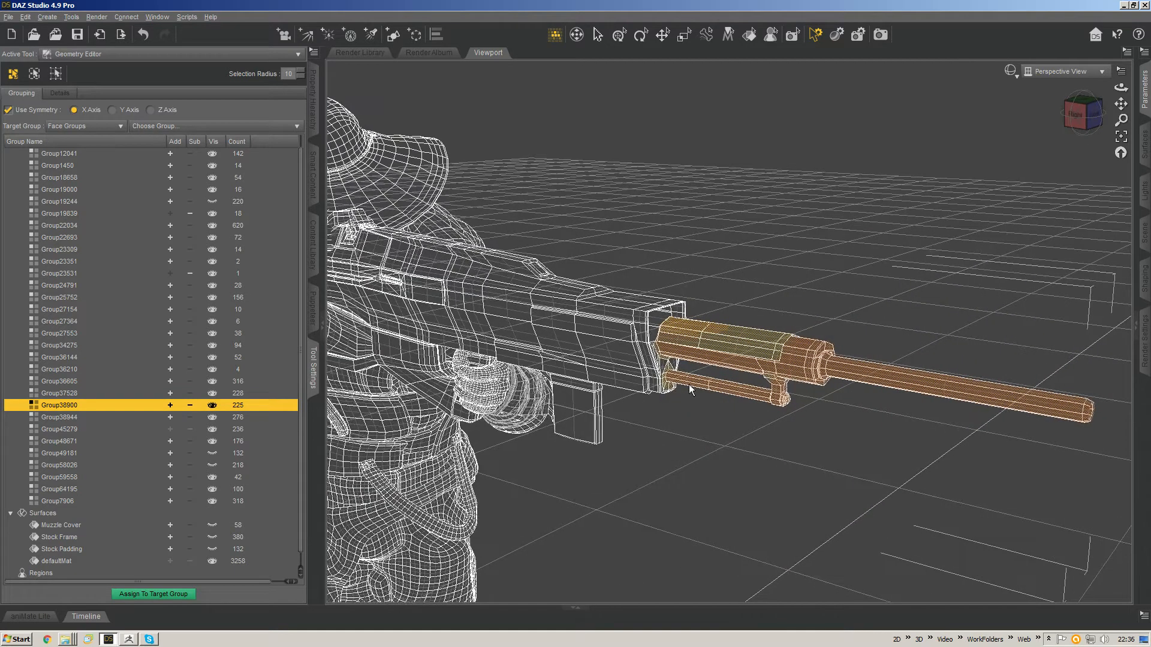
{"action": "left_click", "coordinate": [607, 350]}
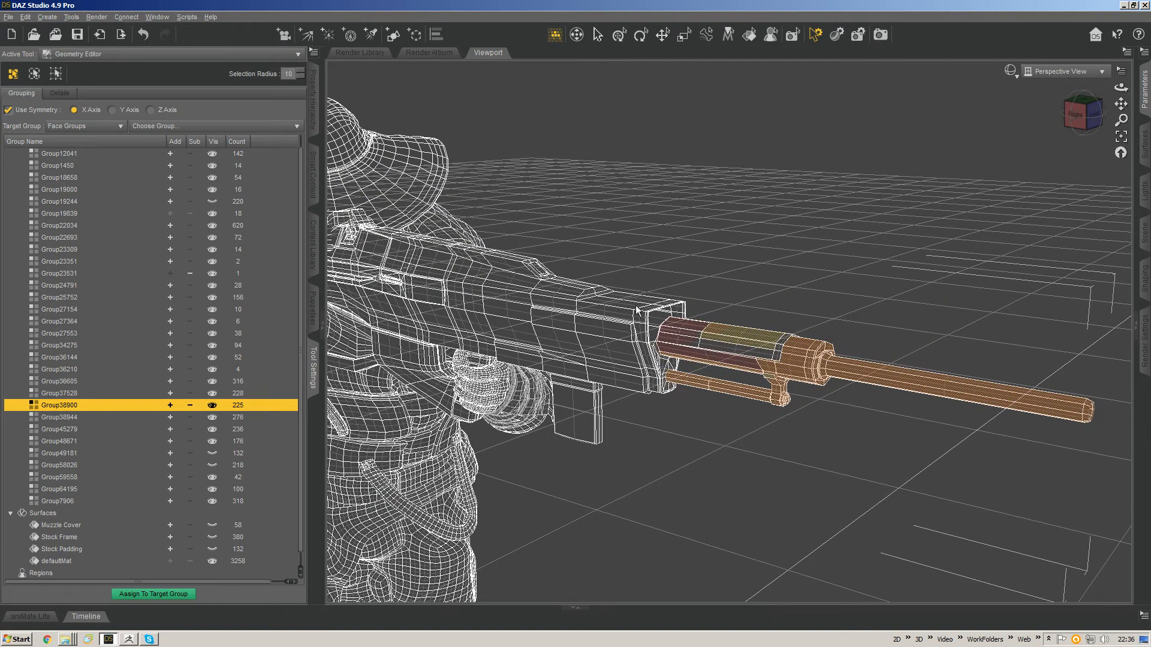
{"action": "key", "text": "ctrl+z"}
{"action": "middle_click_drag", "start_coordinate": [690, 327], "coordinate": [531, 323]}
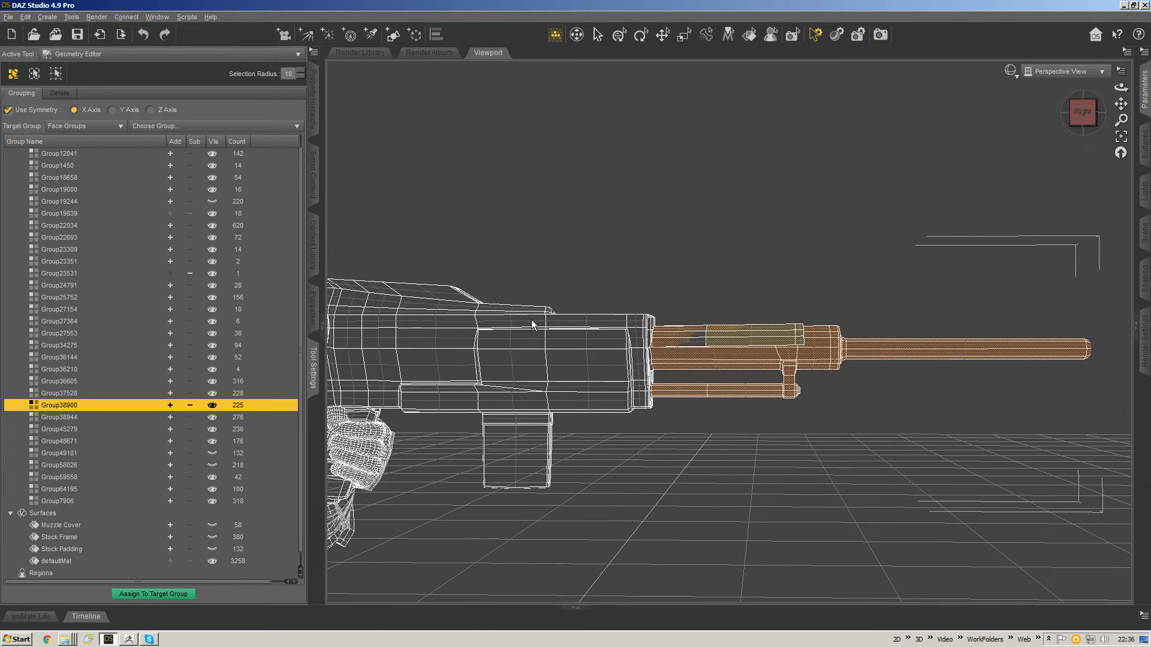
{"action": "left_click_drag", "start_coordinate": [774, 331], "coordinate": [727, 316], "text": "ctrl"}
{"action": "middle_click_drag", "start_coordinate": [707, 330], "coordinate": [516, 444]}
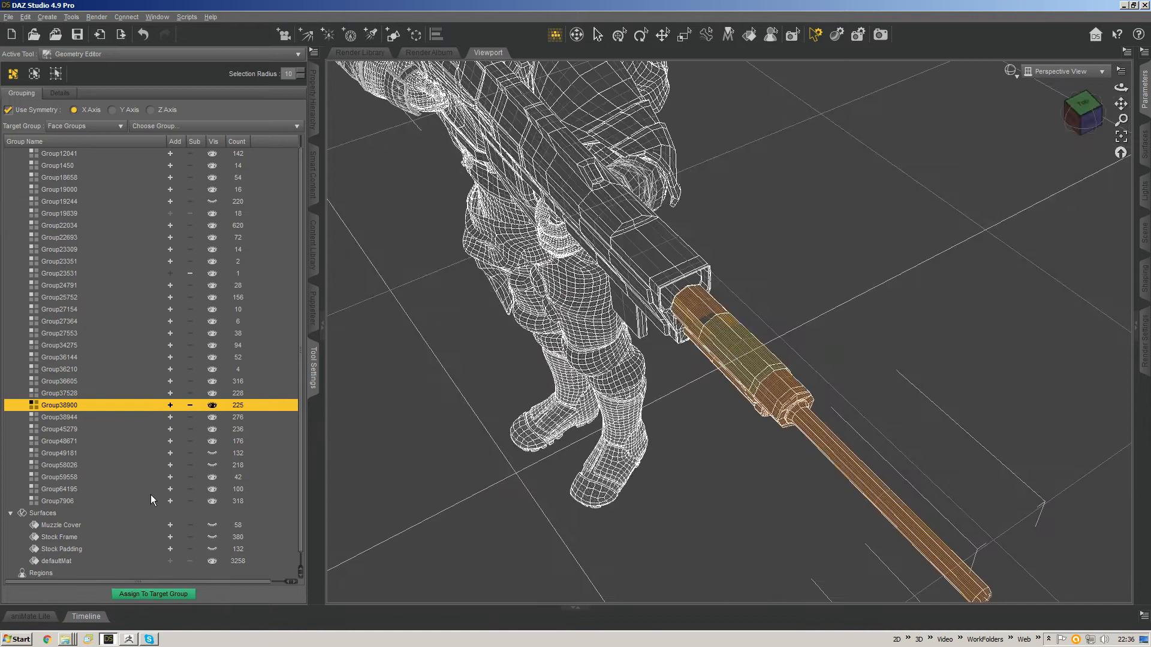
Step: Create a surface named Muzzle from the selected faces and hide it in the viewport
{"action": "right_click", "coordinate": [54, 516]}
{"action": "left_click", "coordinate": [102, 535]}
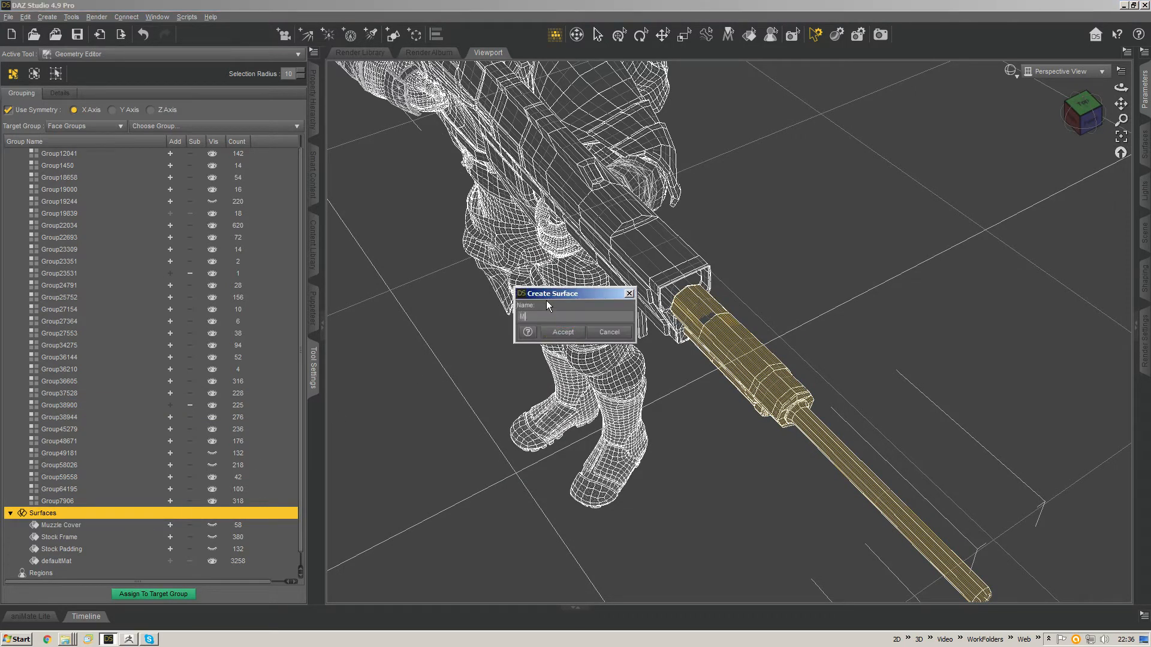
{"action": "type", "text": "Muzzle"}
{"action": "key", "text": "Return"}
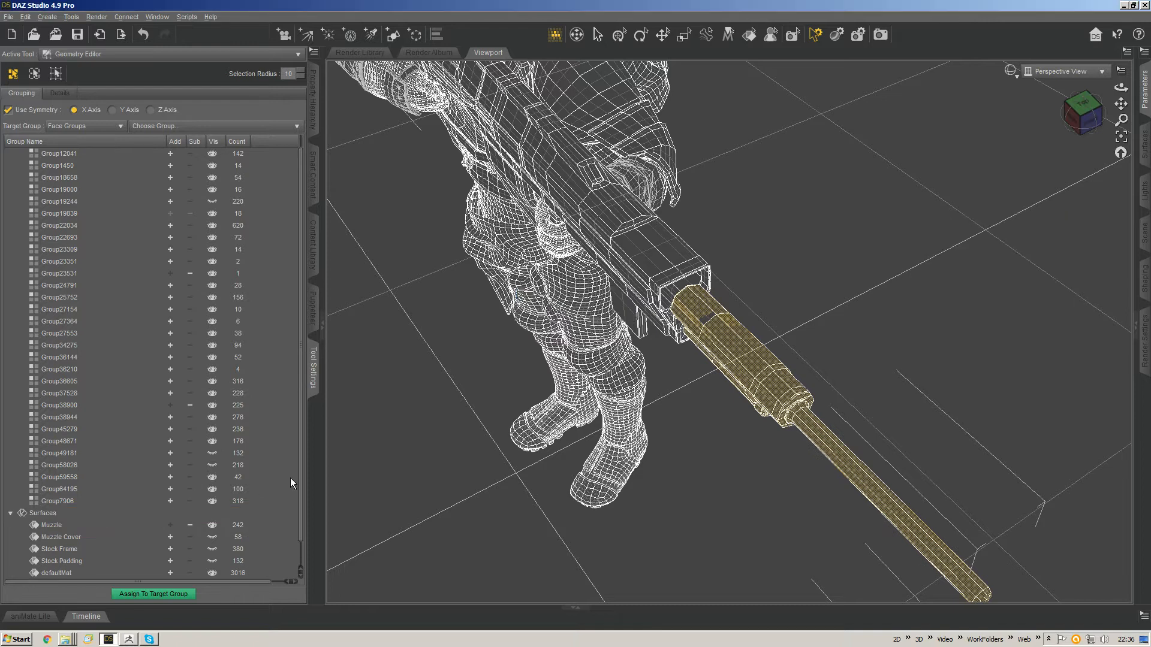
{"action": "left_click", "coordinate": [214, 525]}
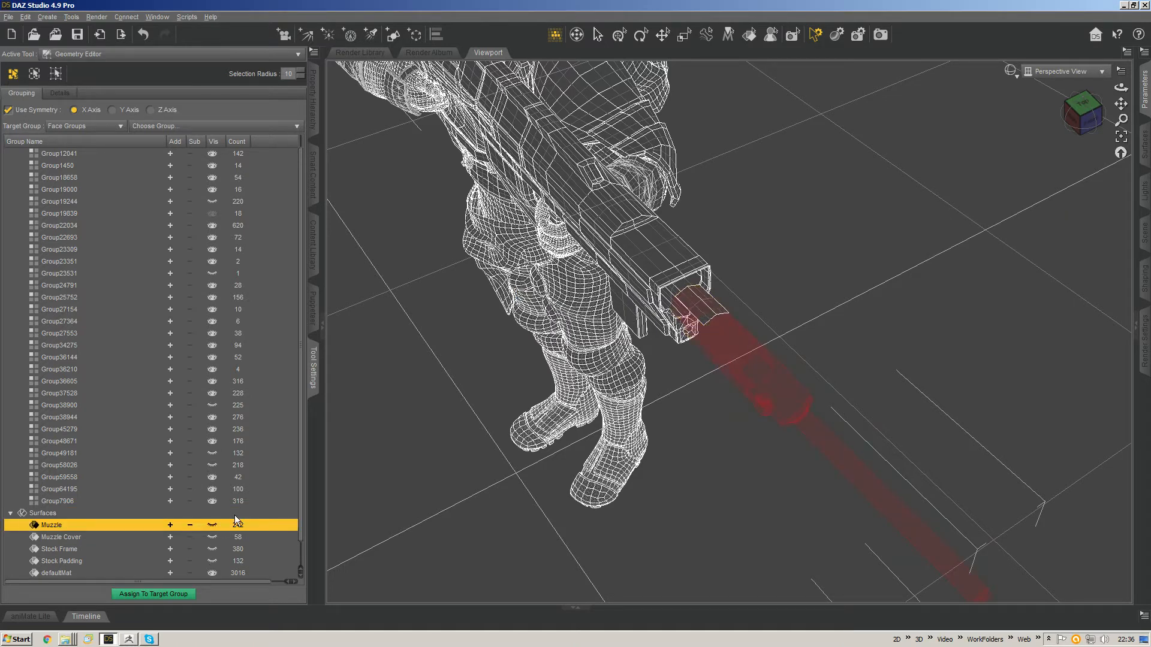
Step: Switch to Drag Selection, select the leftover barrel faces beside the rifle body, and assign them to the hidden Muzzle surface
{"action": "left_click_drag", "start_coordinate": [1121, 88], "coordinate": [1139, 60]}
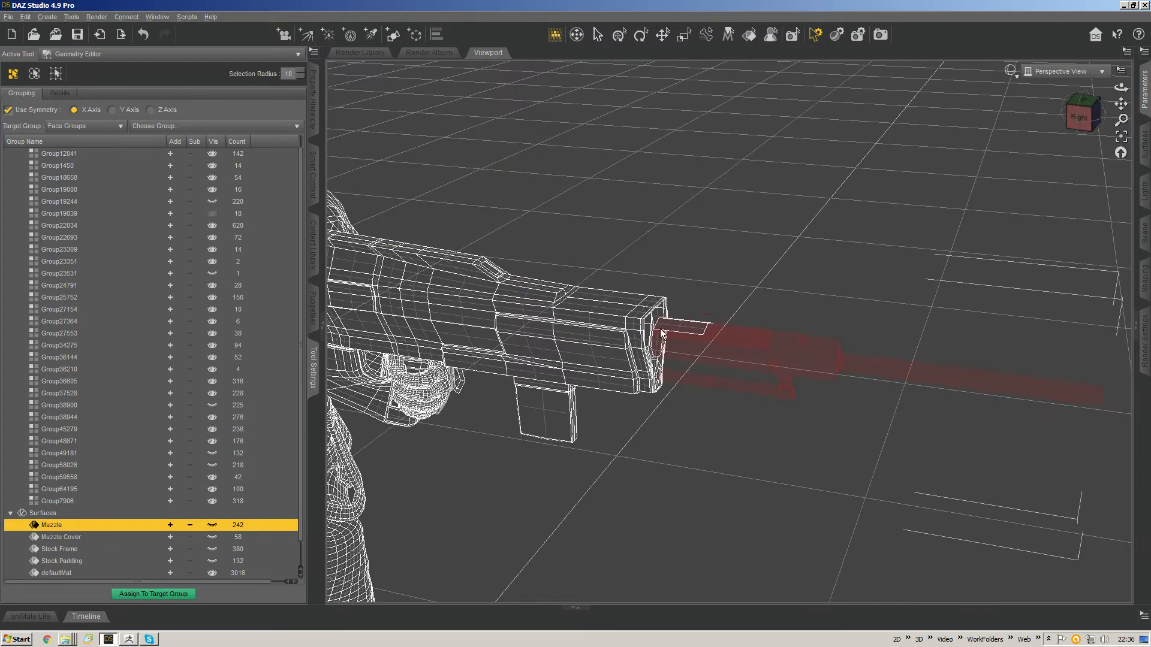
{"action": "middle_click_drag", "start_coordinate": [711, 339], "coordinate": [598, 411]}
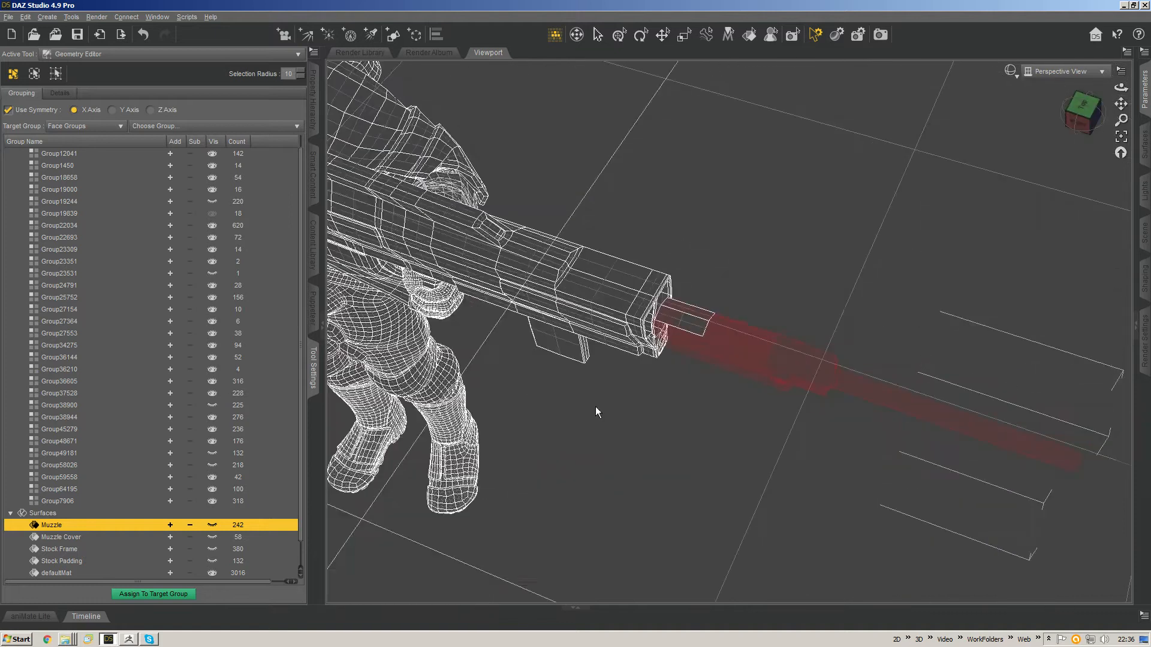
{"action": "right_click", "coordinate": [689, 328]}
{"action": "mouse_move", "coordinate": [744, 345]}
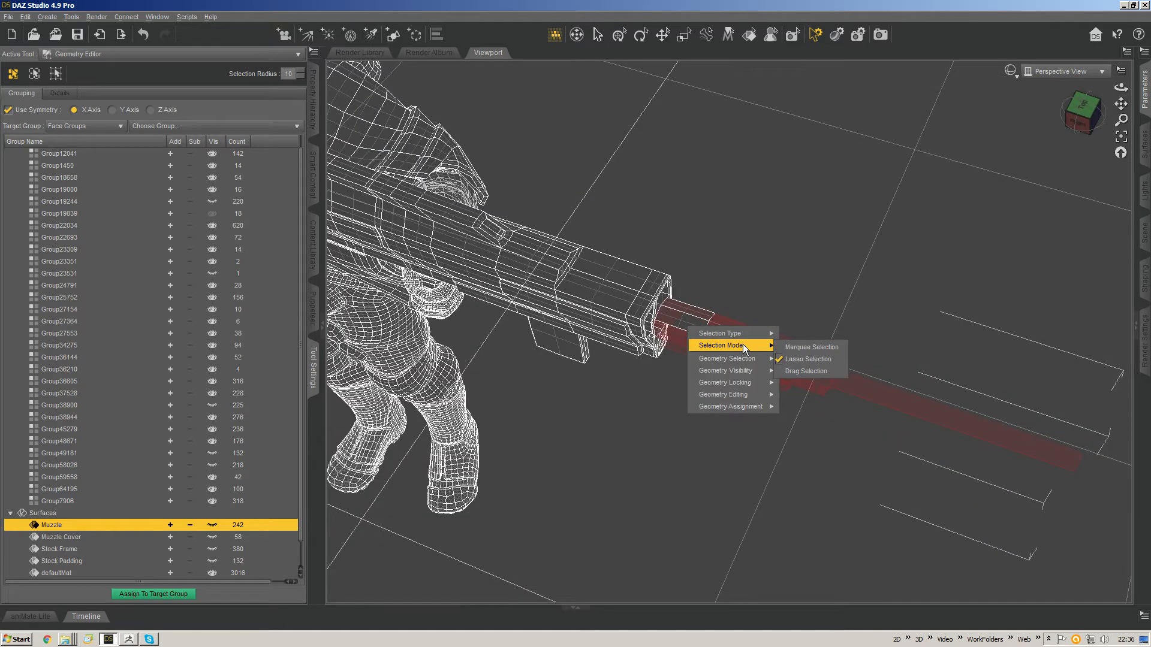
{"action": "left_click", "coordinate": [794, 371]}
{"action": "left_click", "coordinate": [686, 317]}
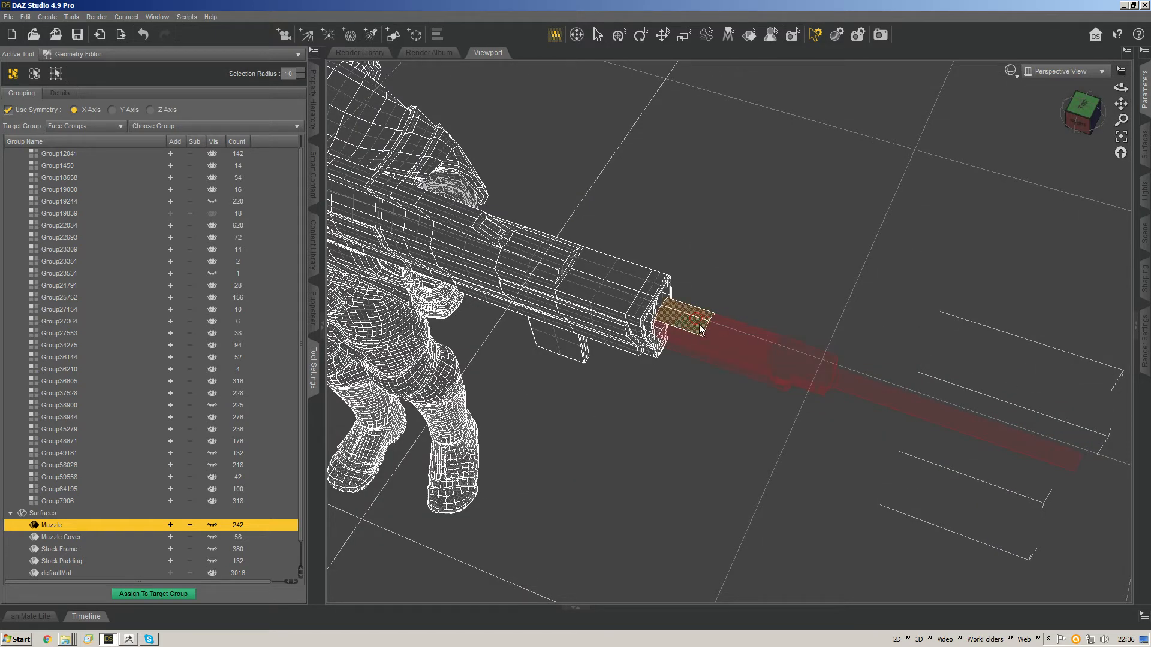
{"action": "right_click", "coordinate": [67, 524]}
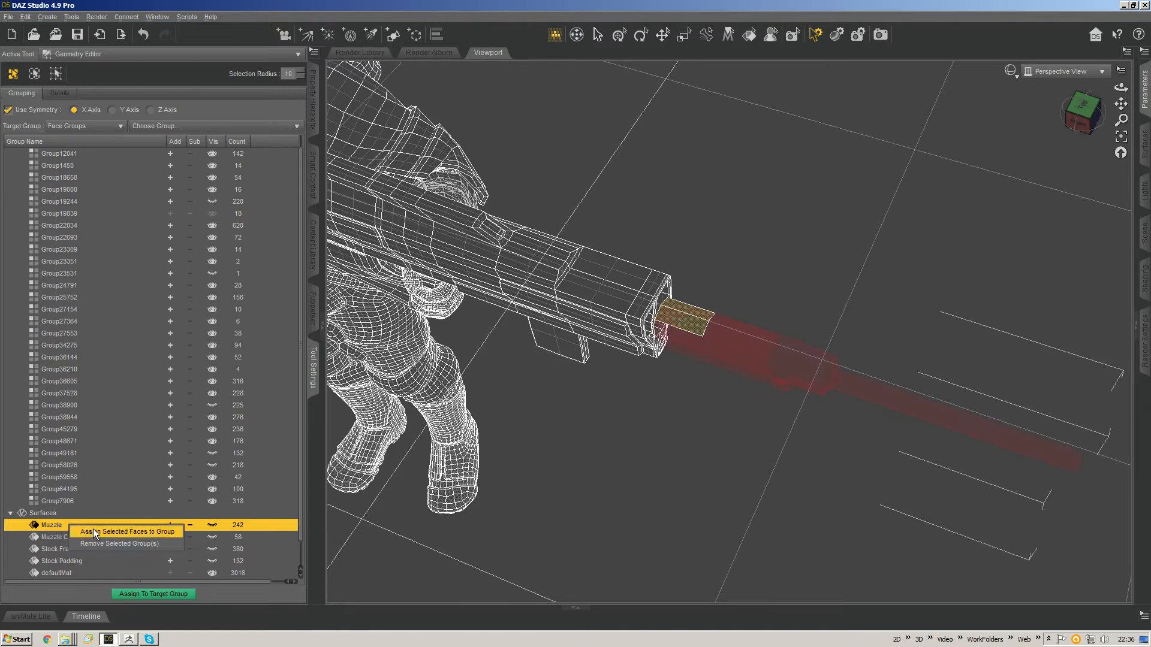
{"action": "left_click", "coordinate": [93, 530]}
{"action": "left_click", "coordinate": [214, 527]}
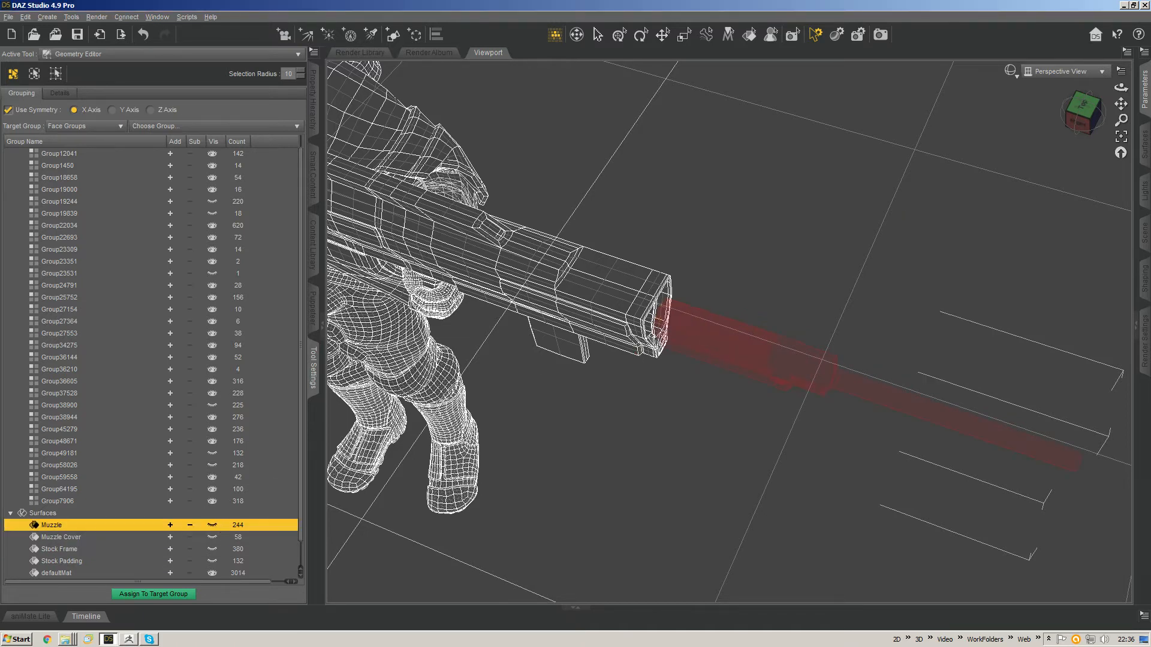
Step: Go through the face groups to find the front side panels and select all faces of Group22693
{"action": "middle_click_drag", "start_coordinate": [635, 336], "coordinate": [570, 177]}
{"action": "left_click", "coordinate": [85, 154]}
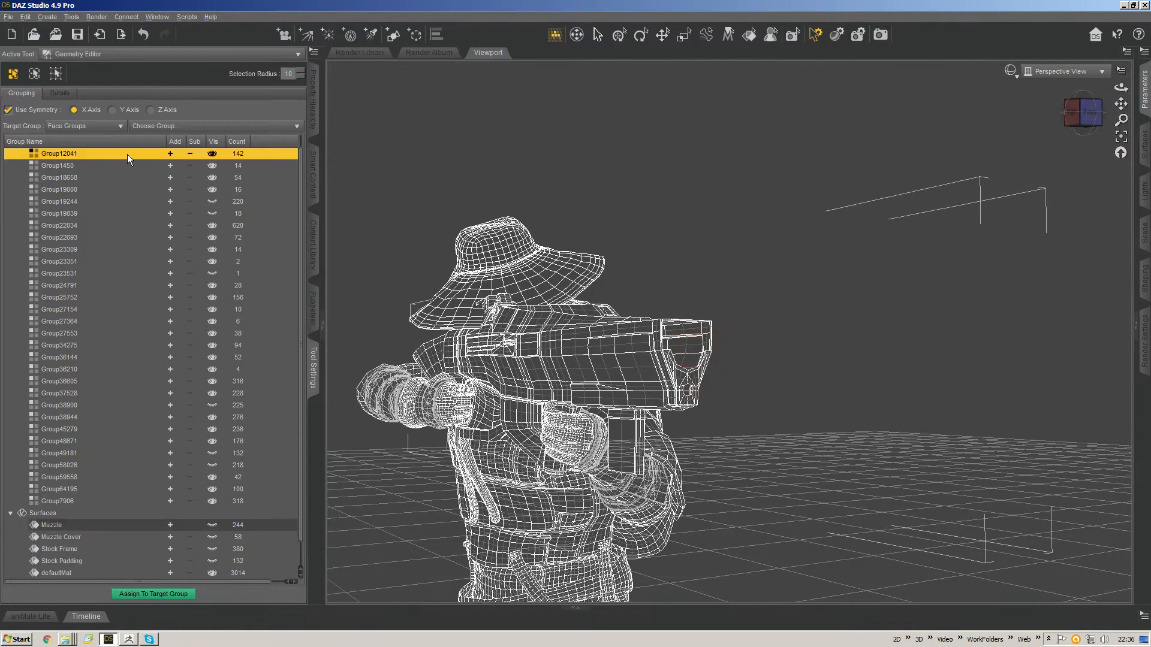
{"action": "scroll", "coordinate": [84, 157], "scroll_direction": "up", "scroll_amount": 1}
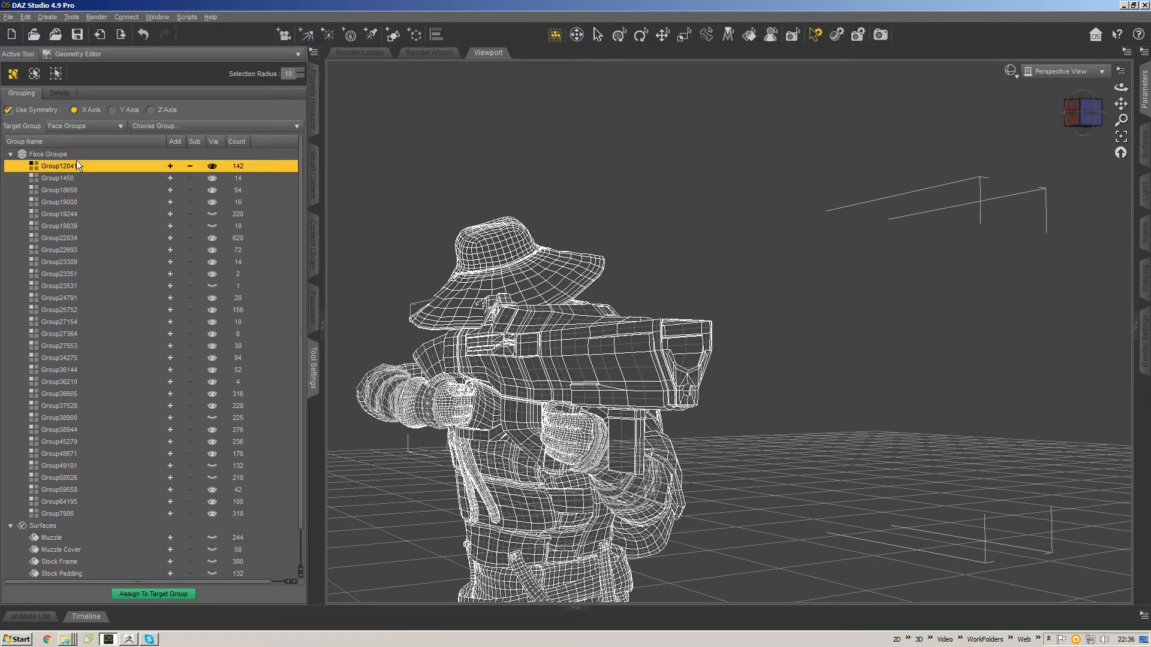
{"action": "key", "text": "Down"}
{"action": "key", "text": "Down"}
{"action": "key", "text": "Down"}
{"action": "key", "text": "Down"}
{"action": "key", "text": "Down"}
{"action": "key", "text": "Down"}
{"action": "key", "text": "Down"}
{"action": "key", "text": "Down"}
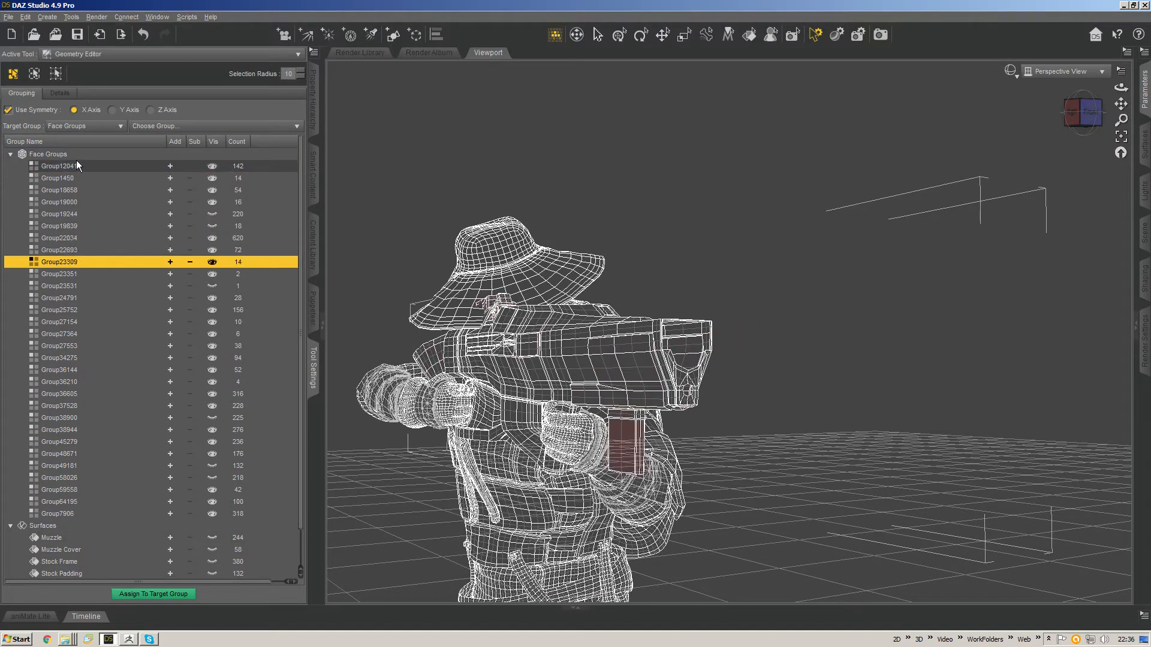
{"action": "key", "text": "Up"}
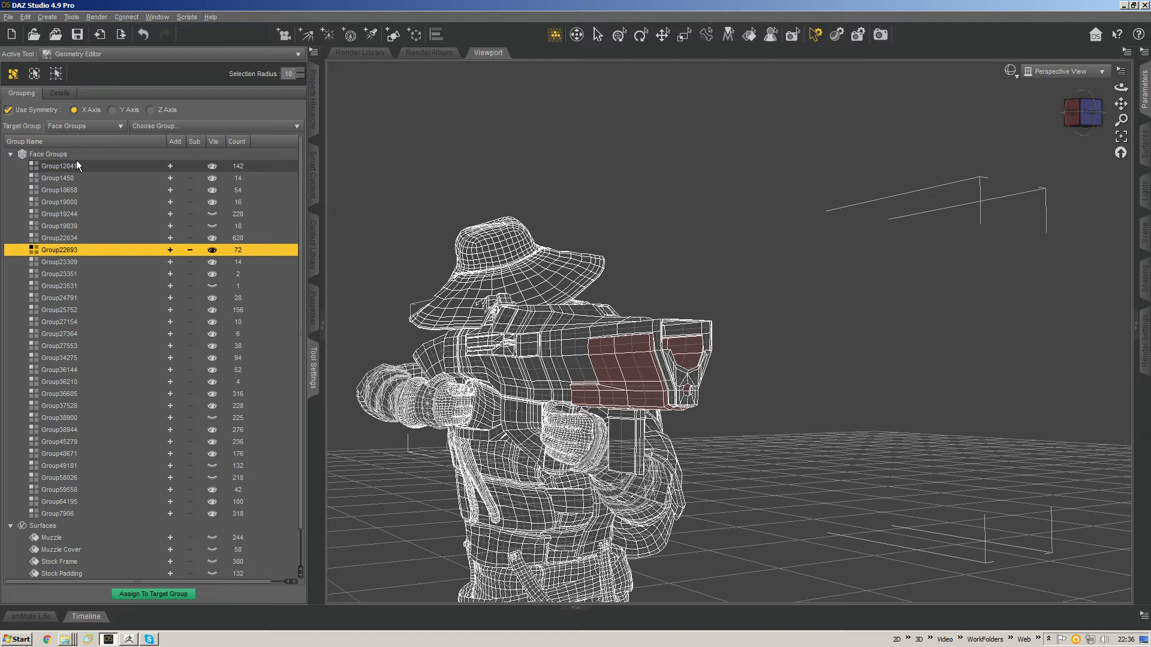
{"action": "left_click", "coordinate": [170, 245]}
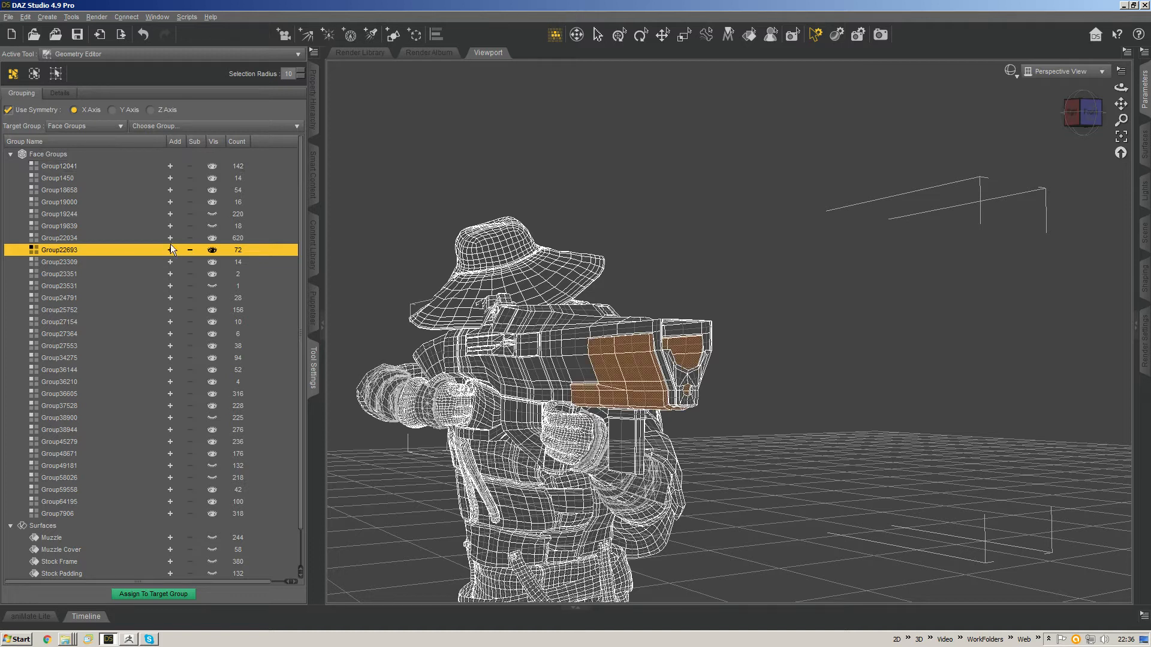
Step: Create a surface named Side Panels from the selected faces
{"action": "left_click", "coordinate": [59, 526]}
{"action": "right_click", "coordinate": [60, 527]}
{"action": "left_click", "coordinate": [99, 535]}
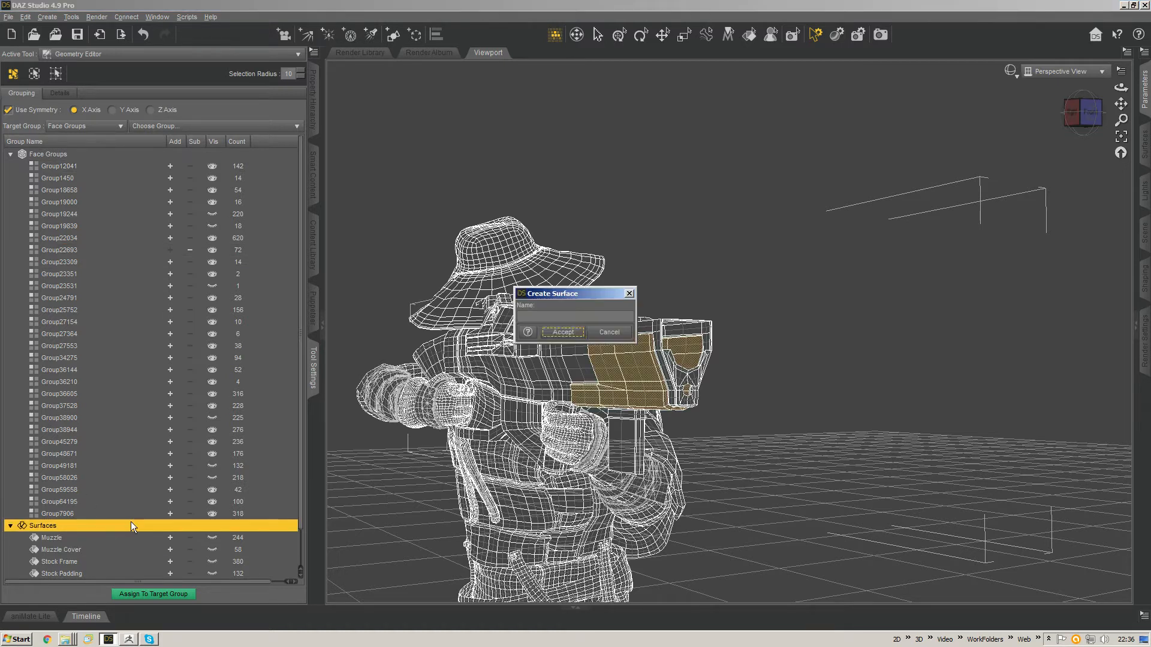
{"action": "left_click", "coordinate": [551, 318]}
{"action": "type", "text": "Sig"}
{"action": "type", "text": "e Panels"}
{"action": "key", "text": "Return"}
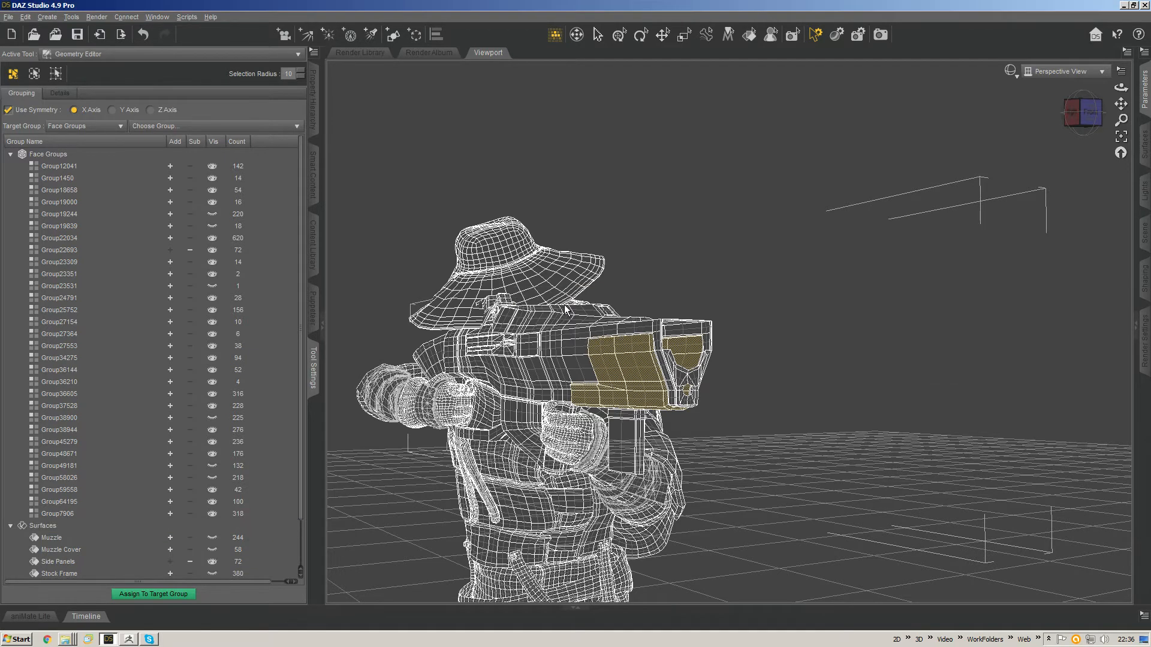
Step: Hide the figure's camo wraps, bucket hat, gauntlets, heavy body armor, suit, gloves and boots in the scene
{"action": "left_click", "coordinate": [1144, 232]}
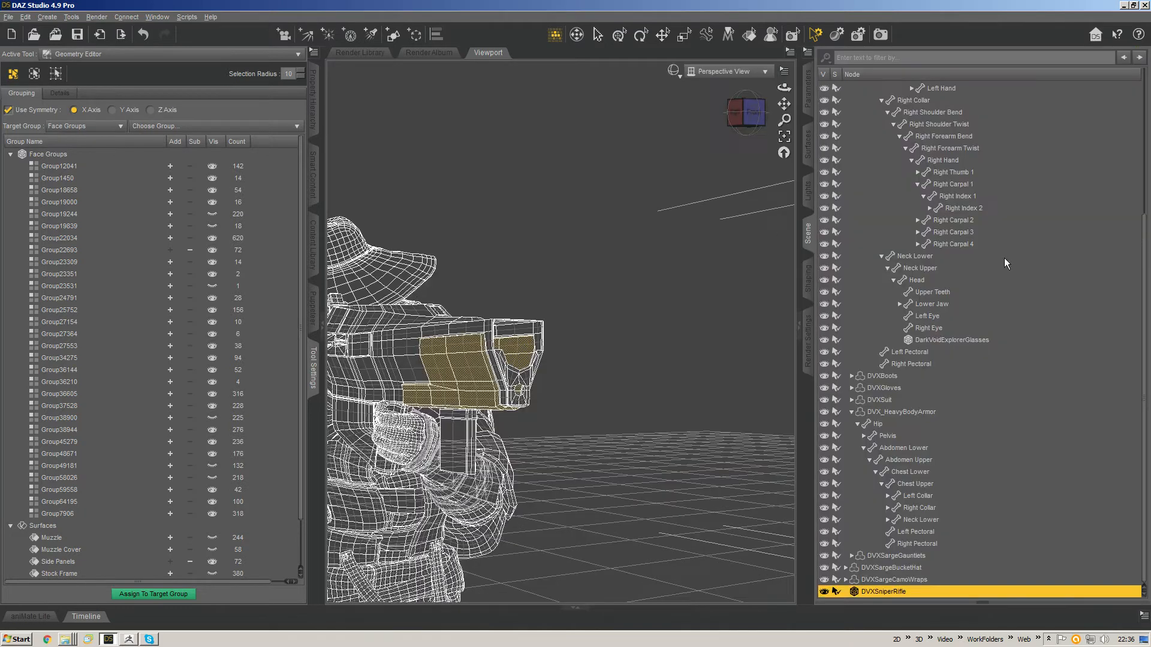
{"action": "left_click", "coordinate": [784, 137]}
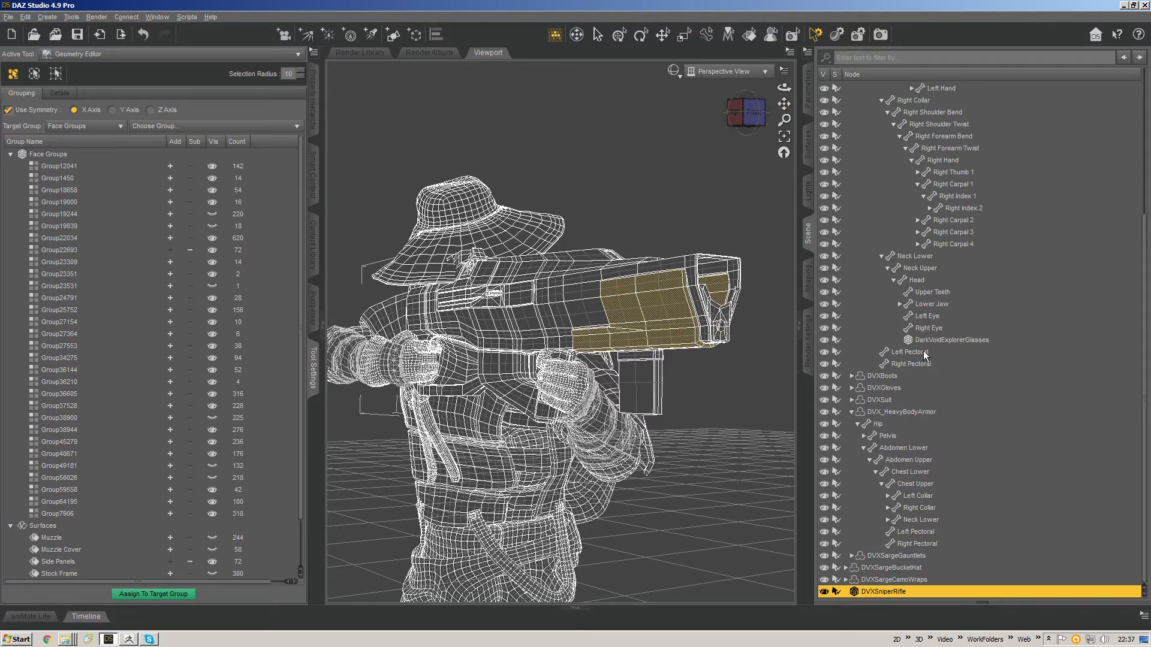
{"action": "left_click", "coordinate": [851, 412]}
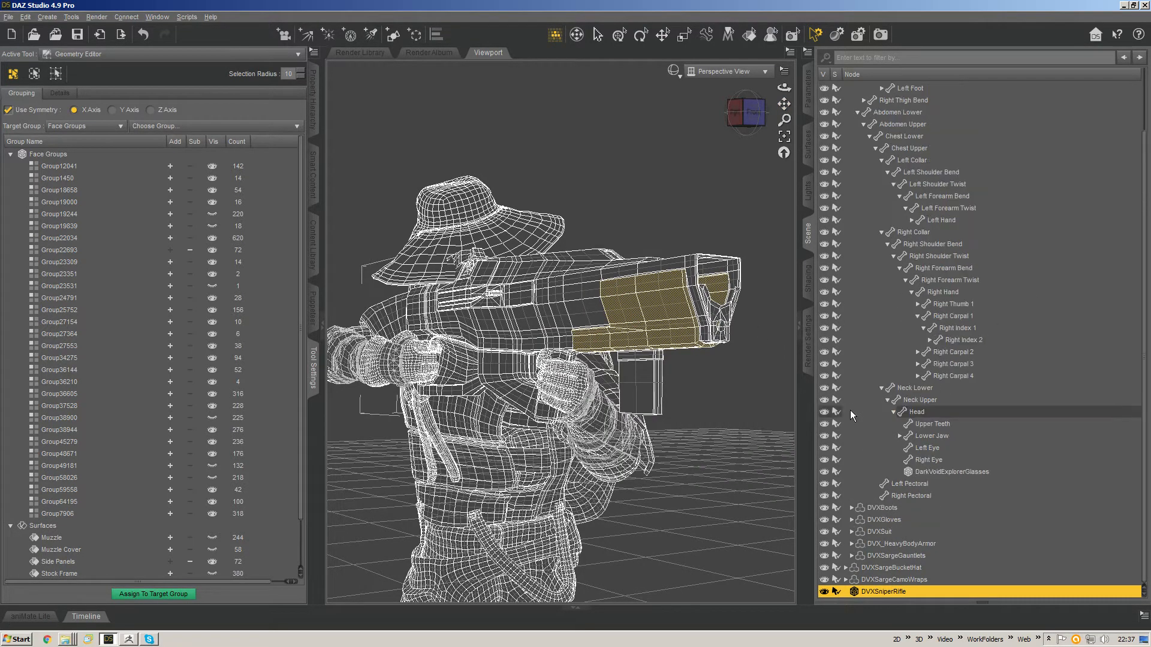
{"action": "left_click", "coordinate": [825, 580]}
{"action": "left_click", "coordinate": [824, 568]}
{"action": "left_click", "coordinate": [824, 556]}
{"action": "left_click", "coordinate": [824, 544]}
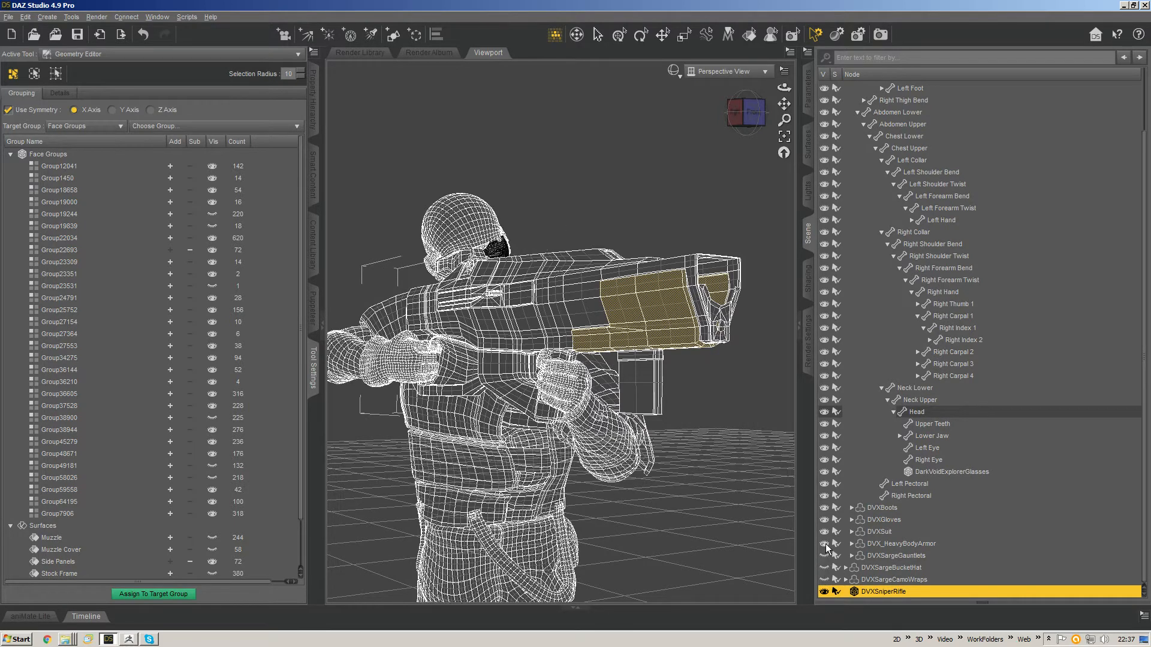
{"action": "left_click", "coordinate": [824, 531]}
{"action": "left_click", "coordinate": [824, 520]}
{"action": "left_click", "coordinate": [824, 507]}
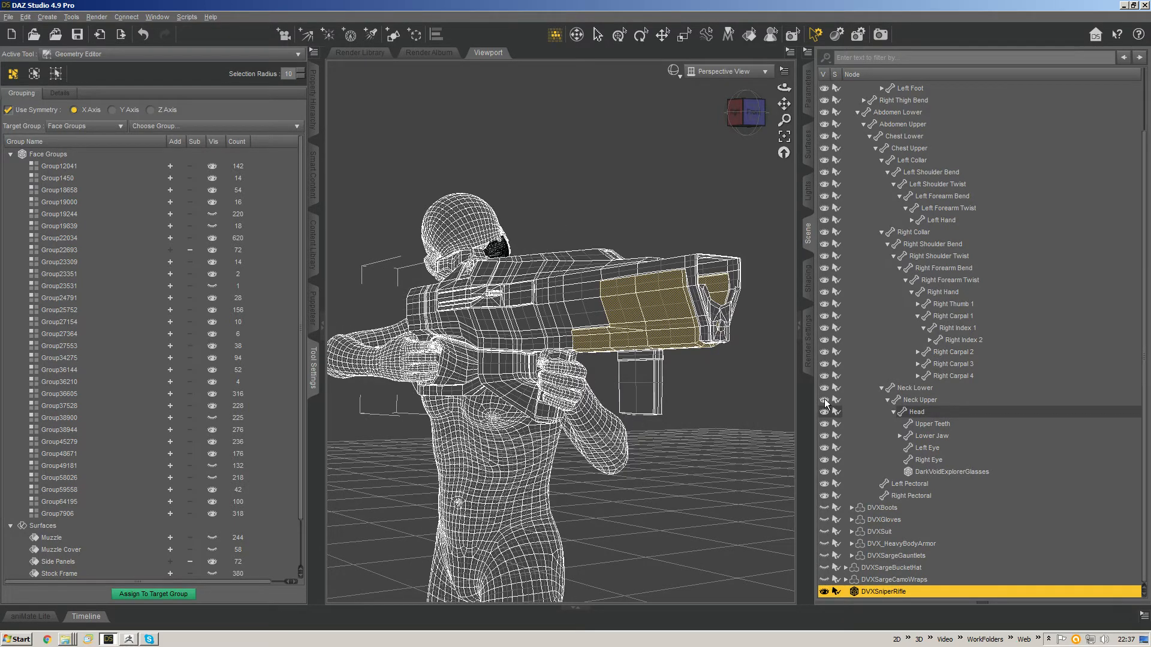
Step: Hide the Genesis 3 Male figure and its DarkVoidExplorerGlasses so only the rifle is shown
{"action": "scroll", "coordinate": [827, 96], "scroll_direction": "up", "scroll_amount": 2}
{"action": "left_click", "coordinate": [825, 87]}
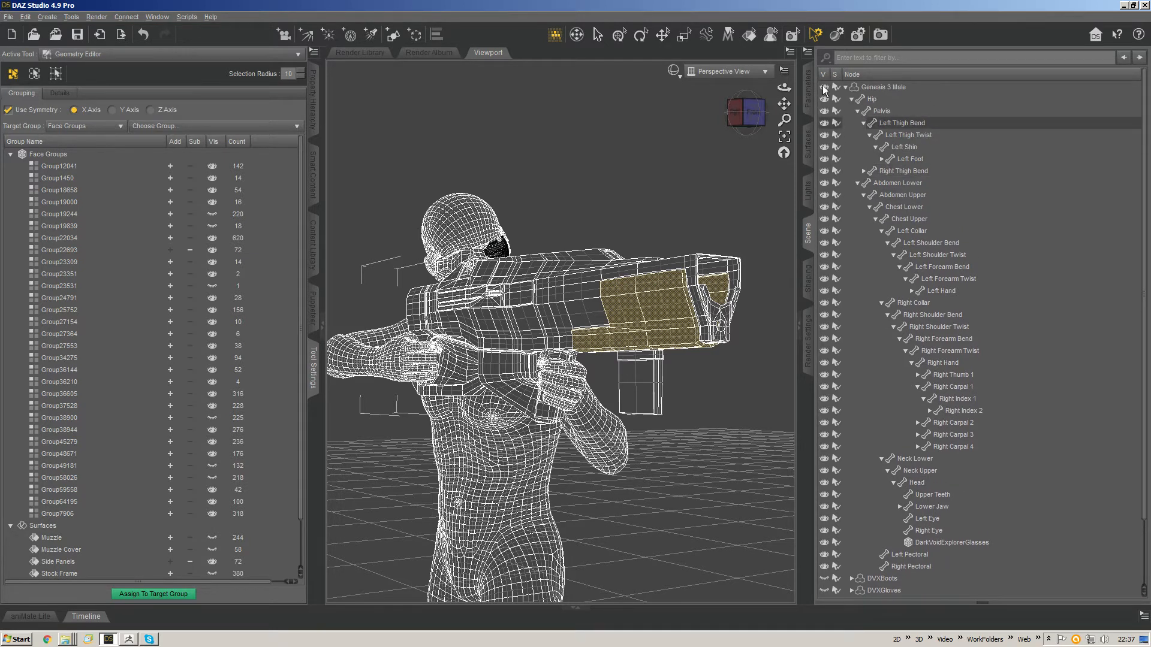
{"action": "scroll", "coordinate": [920, 463], "scroll_direction": "down", "scroll_amount": 2}
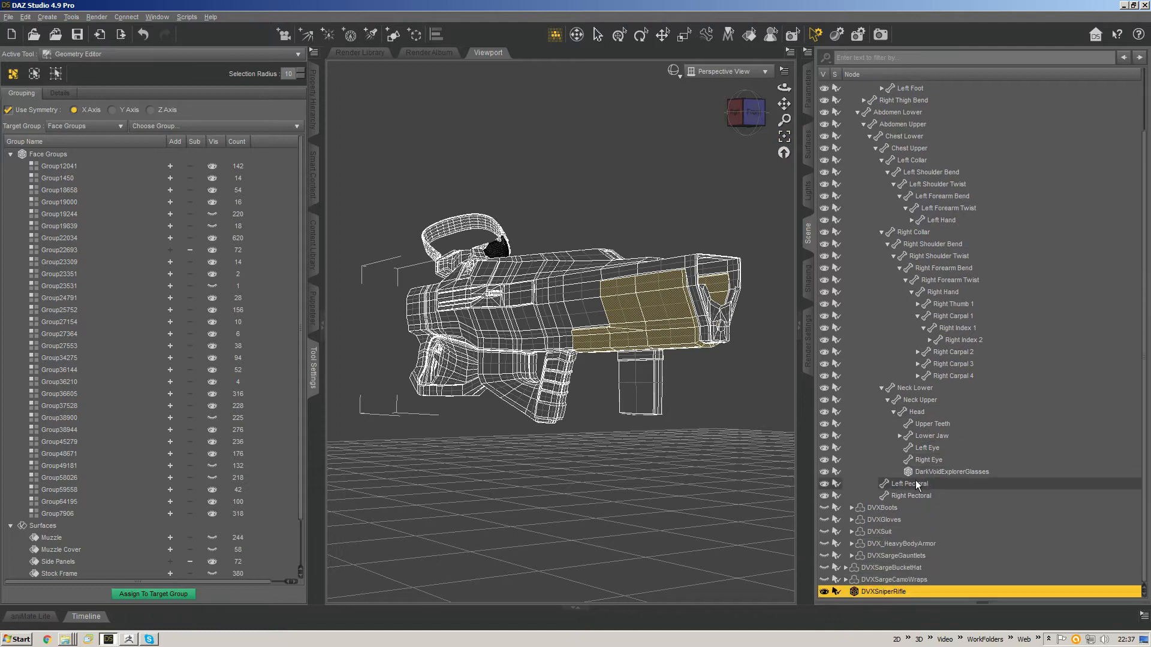
{"action": "scroll", "coordinate": [989, 335], "scroll_direction": "up", "scroll_amount": 2}
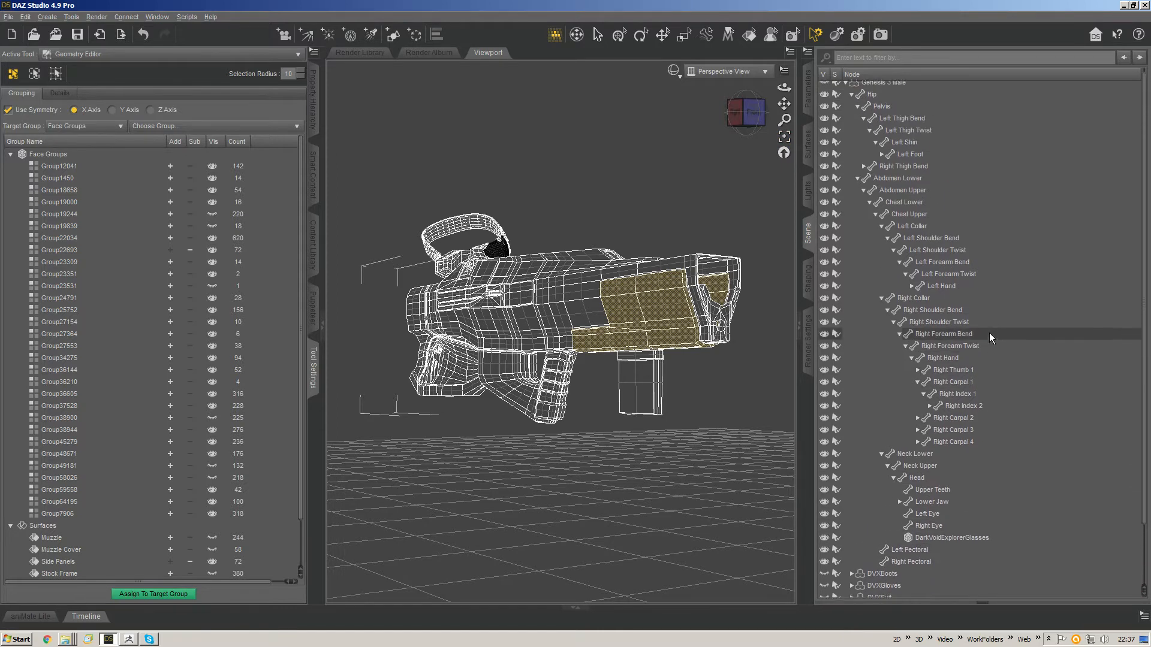
{"action": "scroll", "coordinate": [993, 345], "scroll_direction": "down", "scroll_amount": 2}
{"action": "left_click", "coordinate": [824, 472]}
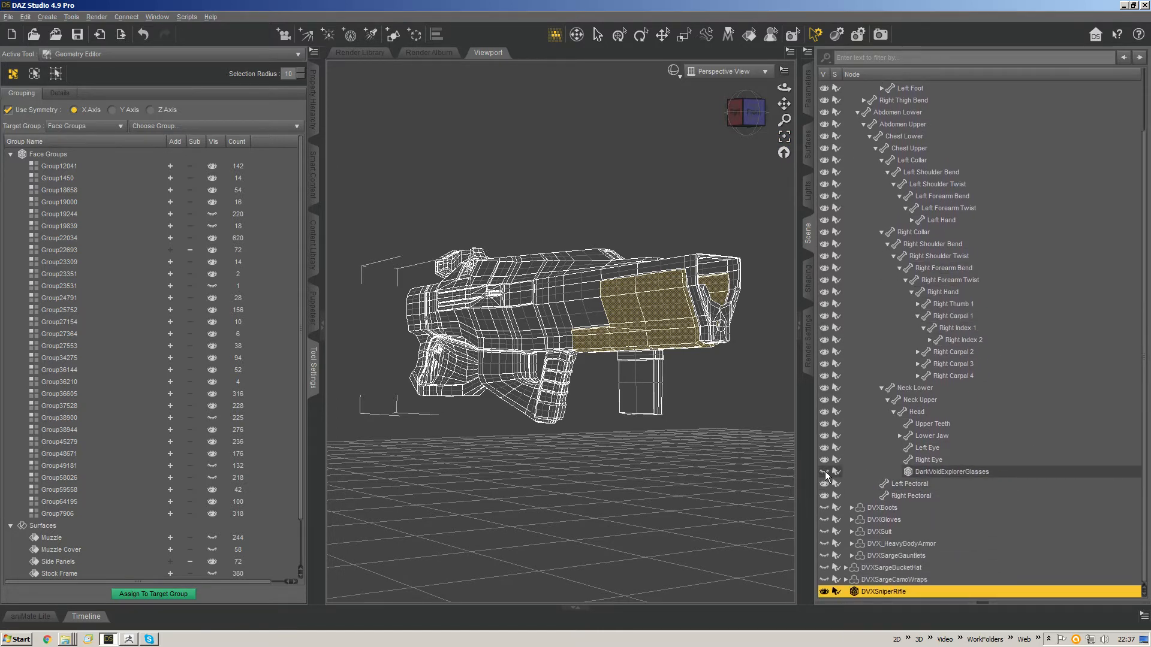
Step: Examine the isolated rifle mesh and its highlighted side panels from the front and right side
{"action": "left_click_drag", "start_coordinate": [746, 113], "coordinate": [735, 138]}
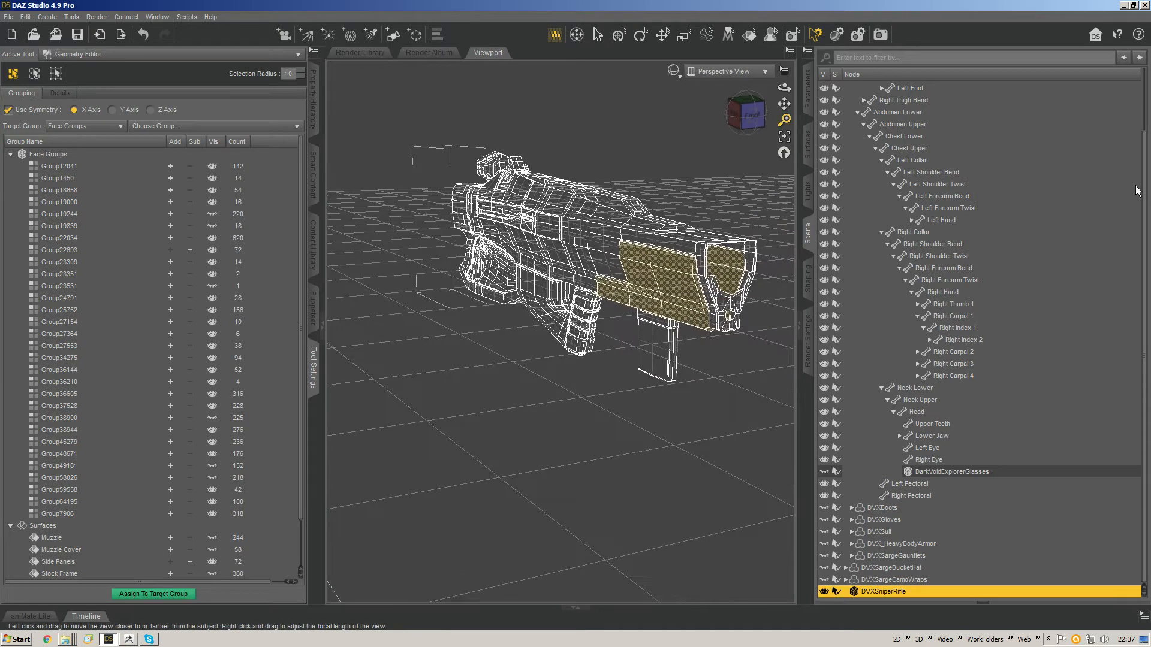
{"action": "left_click", "coordinate": [809, 237]}
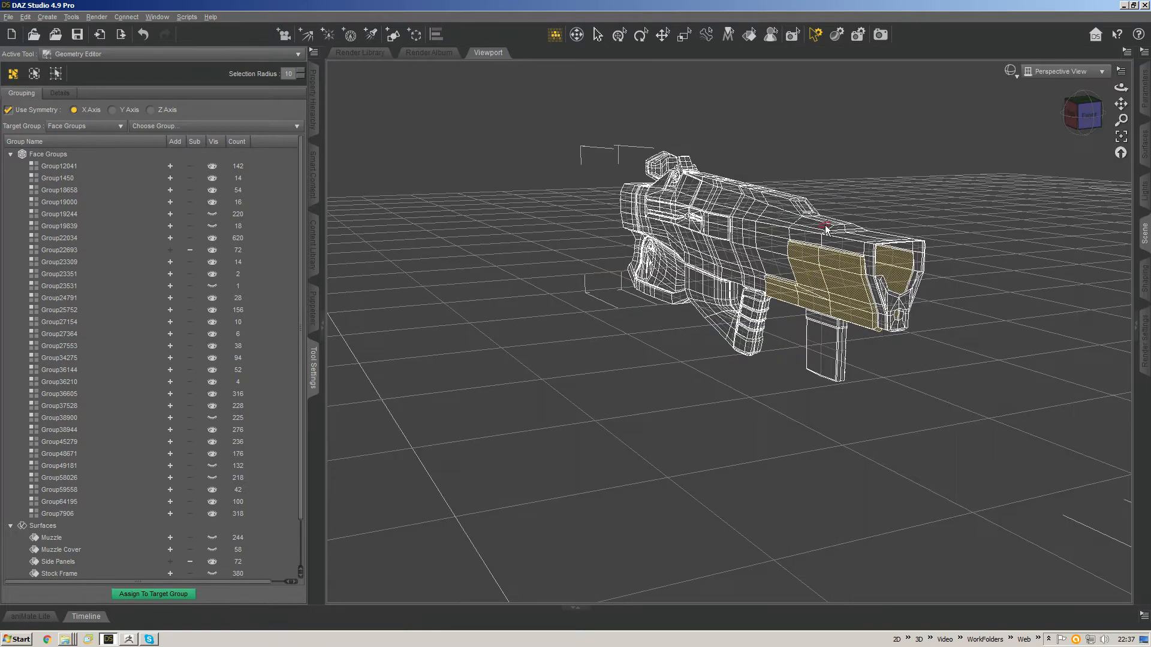
{"action": "left_click_drag", "start_coordinate": [593, 243], "coordinate": [753, 259], "text": "ctrl+alt"}
{"action": "right_click_drag", "start_coordinate": [753, 260], "coordinate": [923, 261], "text": "ctrl+alt"}
{"action": "mouse_move", "coordinate": [528, 300]}
{"action": "right_mouse_down", "text": "ctrl+alt"}
{"action": "mouse_move", "coordinate": [962, 268]}
{"action": "mouse_move", "coordinate": [712, 306]}
{"action": "mouse_move", "coordinate": [579, 307]}
{"action": "mouse_move", "coordinate": [531, 281]}
{"action": "right_mouse_up", "text": "ctrl+alt"}
{"action": "right_click_drag", "start_coordinate": [817, 206], "coordinate": [849, 220], "text": "ctrl+alt"}
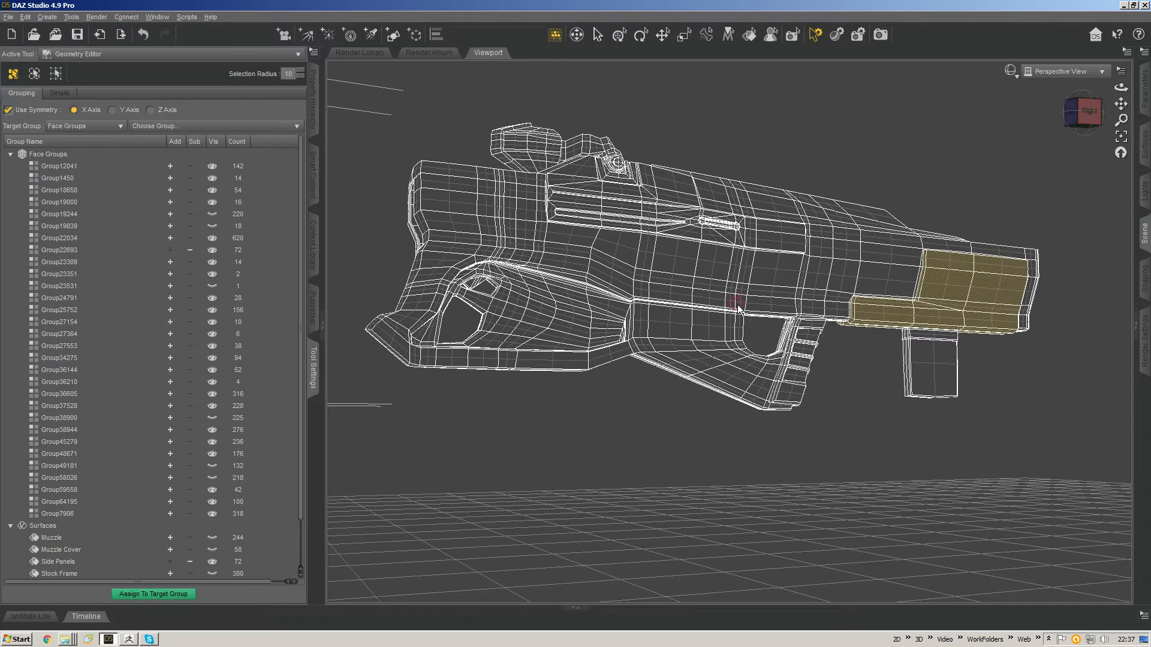
{"action": "left_click", "coordinate": [1083, 112]}
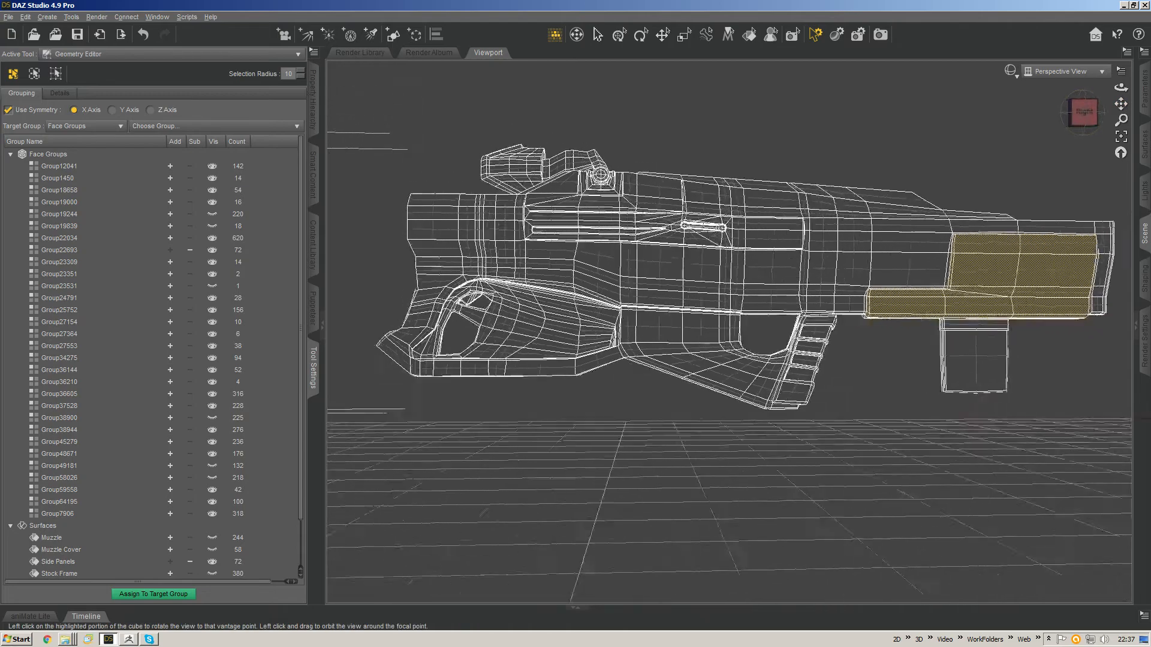
{"action": "mouse_move", "coordinate": [1084, 112]}
{"action": "left_mouse_down"}
{"action": "mouse_move", "coordinate": [1078, 123]}
{"action": "mouse_move", "coordinate": [1116, 104]}
{"action": "mouse_move", "coordinate": [1019, 119]}
{"action": "mouse_move", "coordinate": [1048, 135]}
{"action": "mouse_move", "coordinate": [1084, 120]}
{"action": "mouse_move", "coordinate": [1030, 108]}
{"action": "mouse_move", "coordinate": [1095, 114]}
{"action": "mouse_move", "coordinate": [1087, 107]}
{"action": "mouse_move", "coordinate": [1093, 118]}
{"action": "left_mouse_up"}
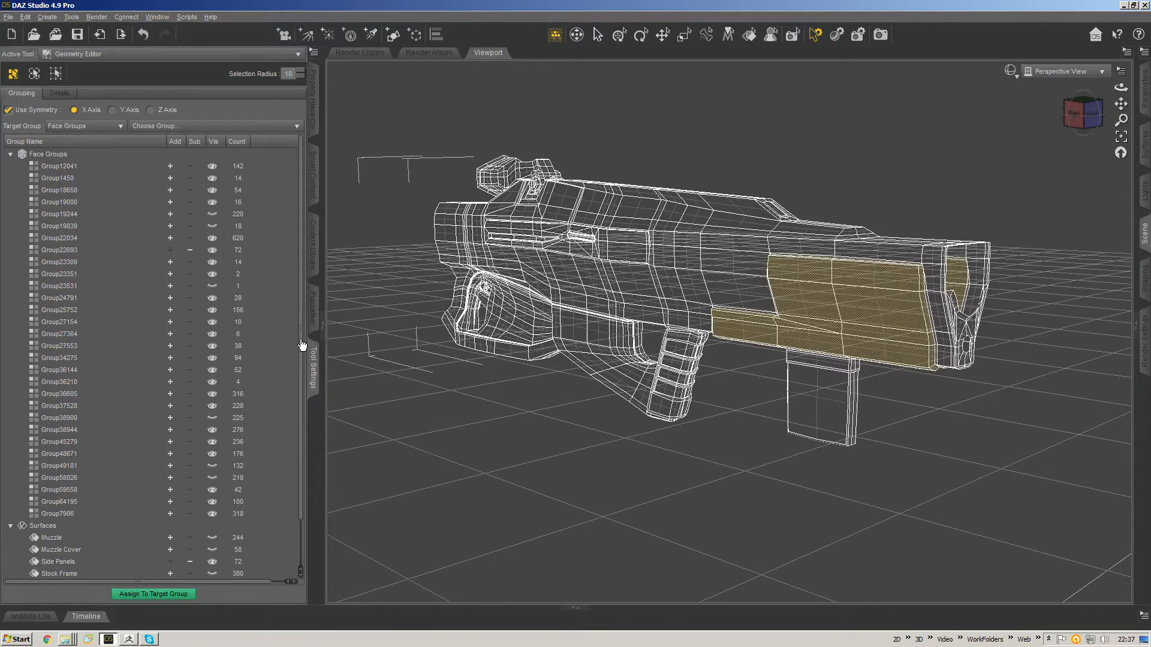
Step: Hide the Side Panels surface of the rifle mesh
{"action": "scroll", "coordinate": [290, 444], "scroll_direction": "down", "scroll_amount": 1}
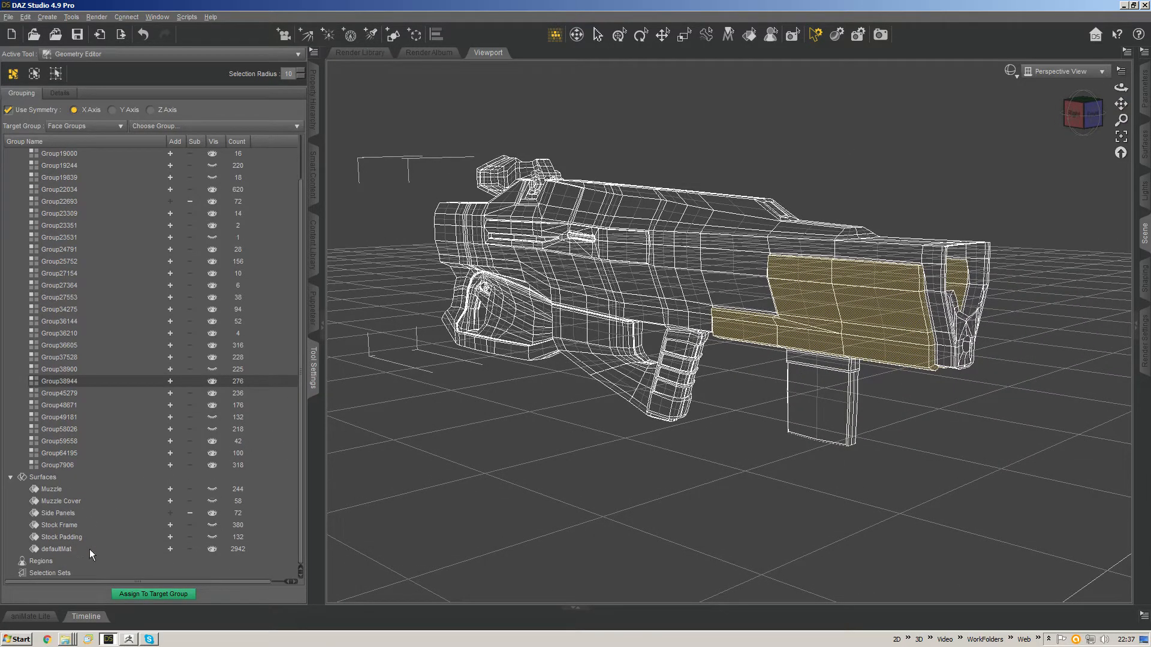
{"action": "left_click", "coordinate": [70, 512]}
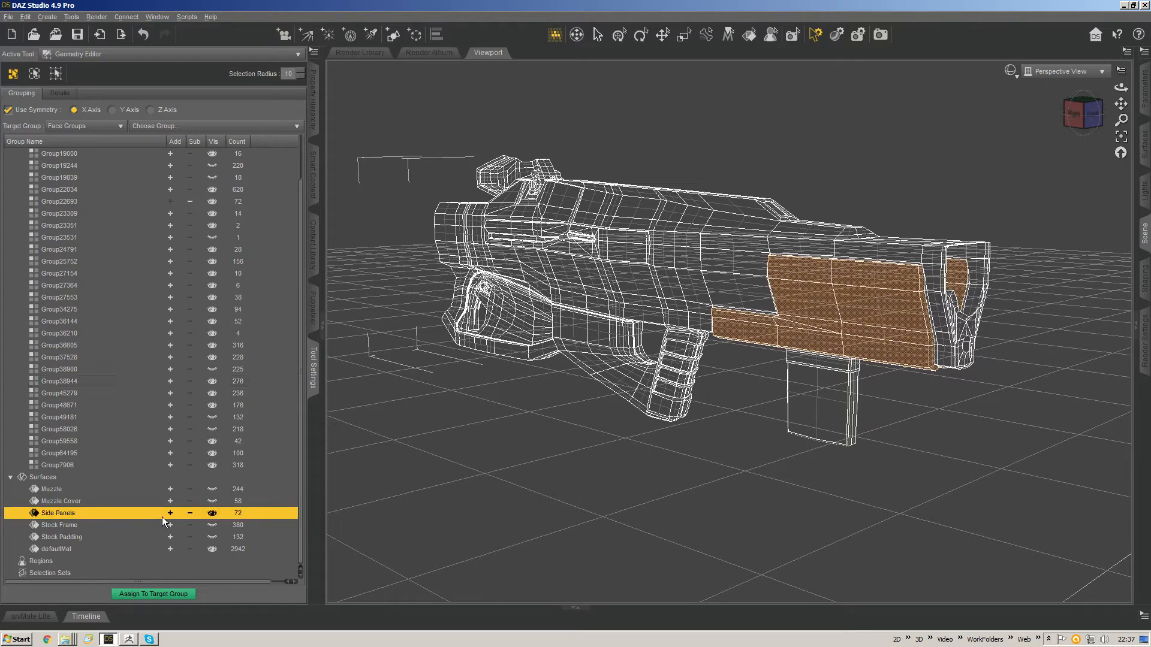
{"action": "left_click", "coordinate": [216, 513]}
Step: Create a surface named Forward Handle Panels from the faces of Group7906
{"action": "left_click", "coordinate": [84, 465]}
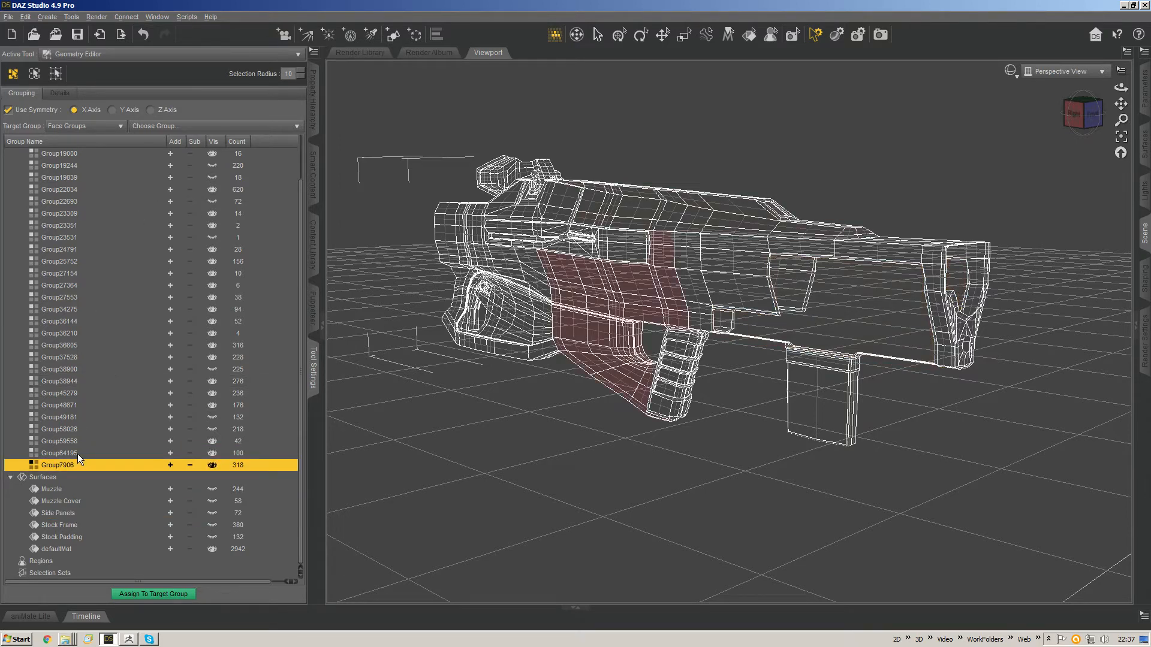
{"action": "middle_click_drag", "start_coordinate": [655, 361], "coordinate": [700, 318]}
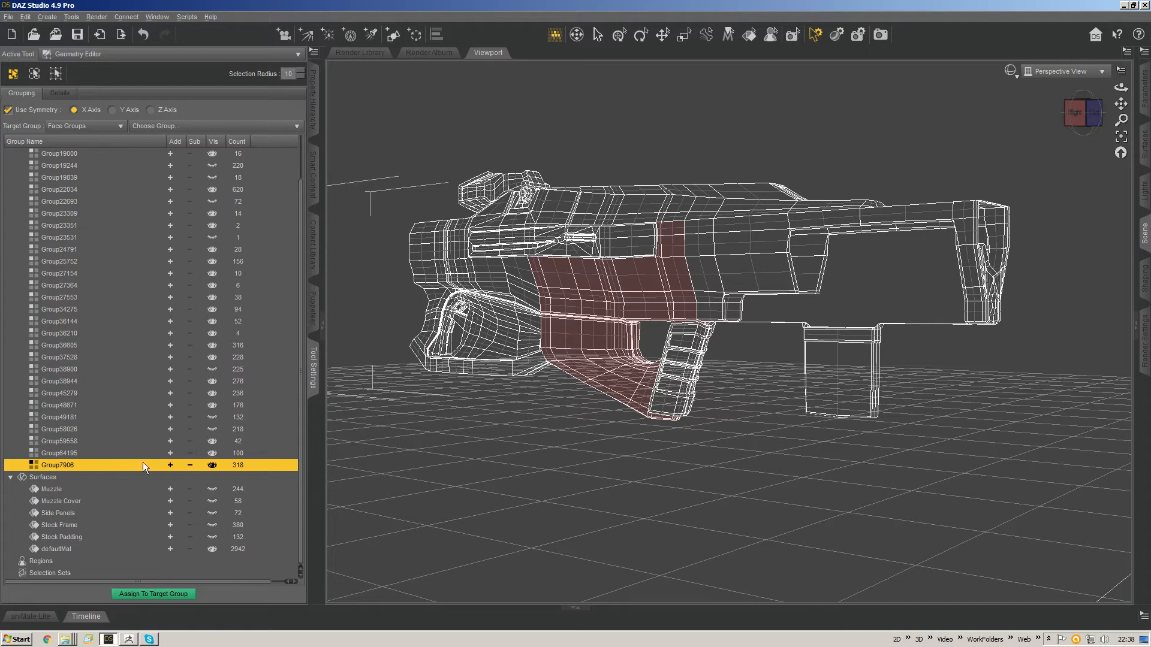
{"action": "left_click", "coordinate": [168, 467]}
{"action": "right_click", "coordinate": [74, 478]}
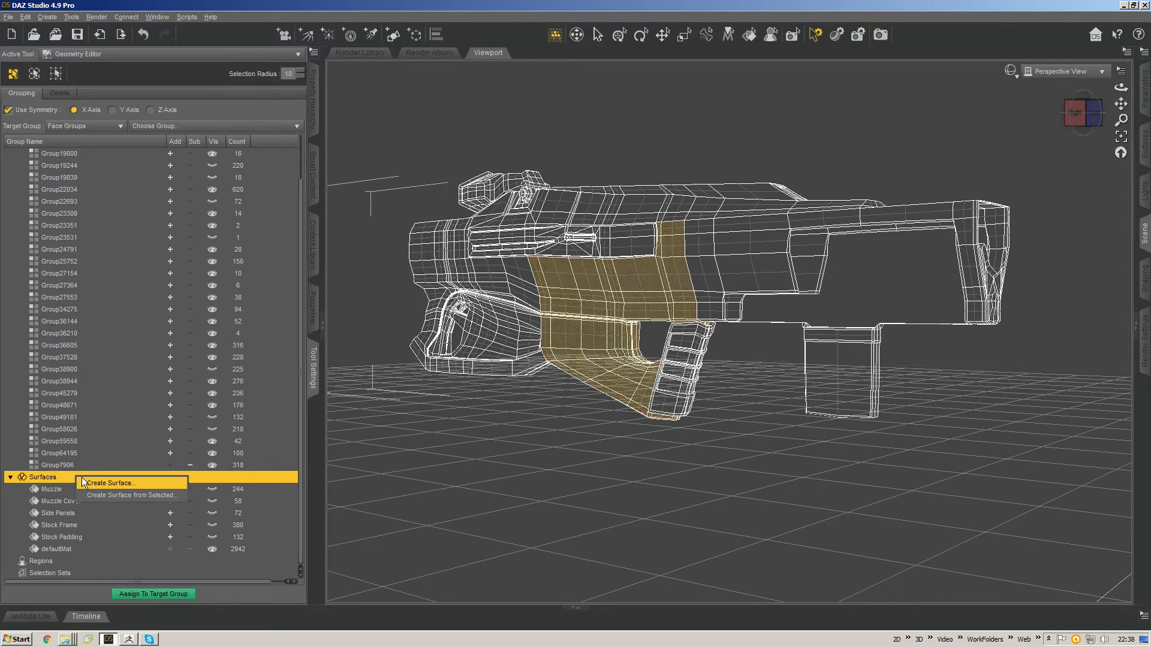
{"action": "left_click", "coordinate": [114, 495]}
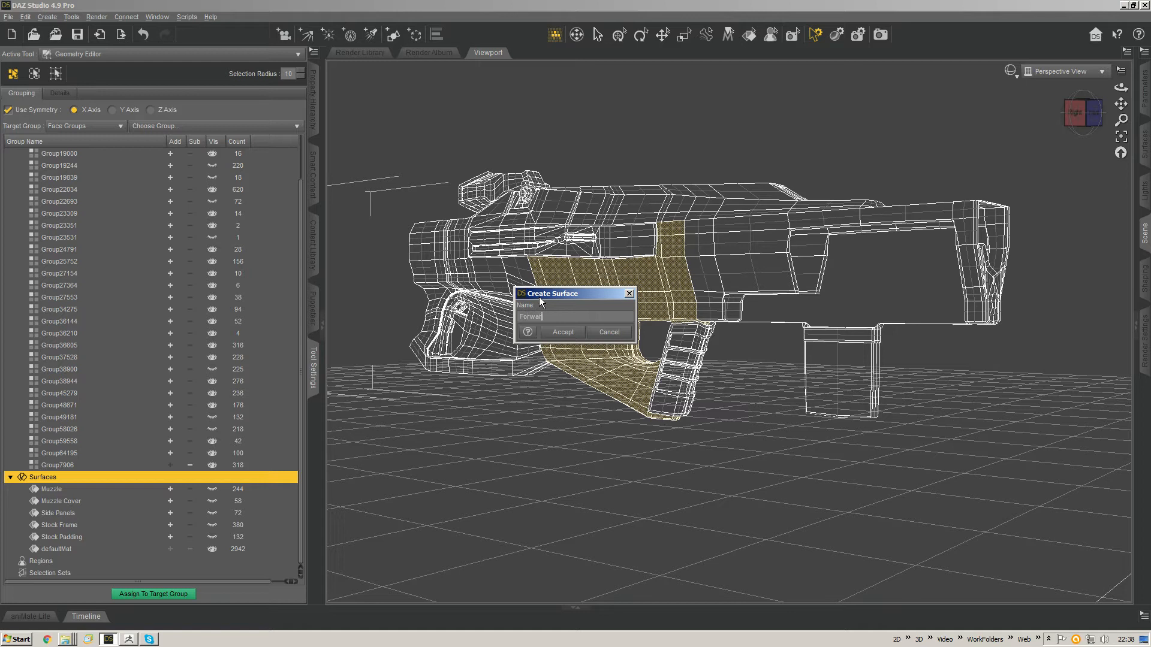
{"action": "type", "text": "Forward Handle Panels"}
{"action": "key", "text": "Return"}
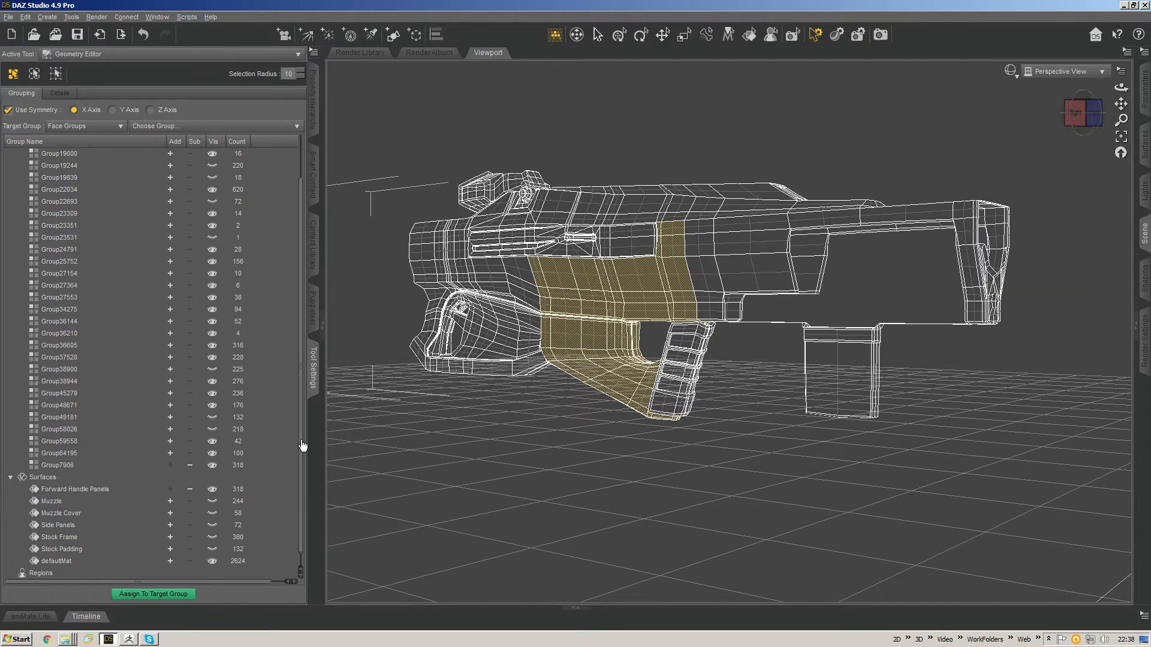
Step: Rename the Forward Handle Panels surface to Forward Grip Panels and hide it
{"action": "left_click_drag", "start_coordinate": [302, 442], "coordinate": [301, 457]}
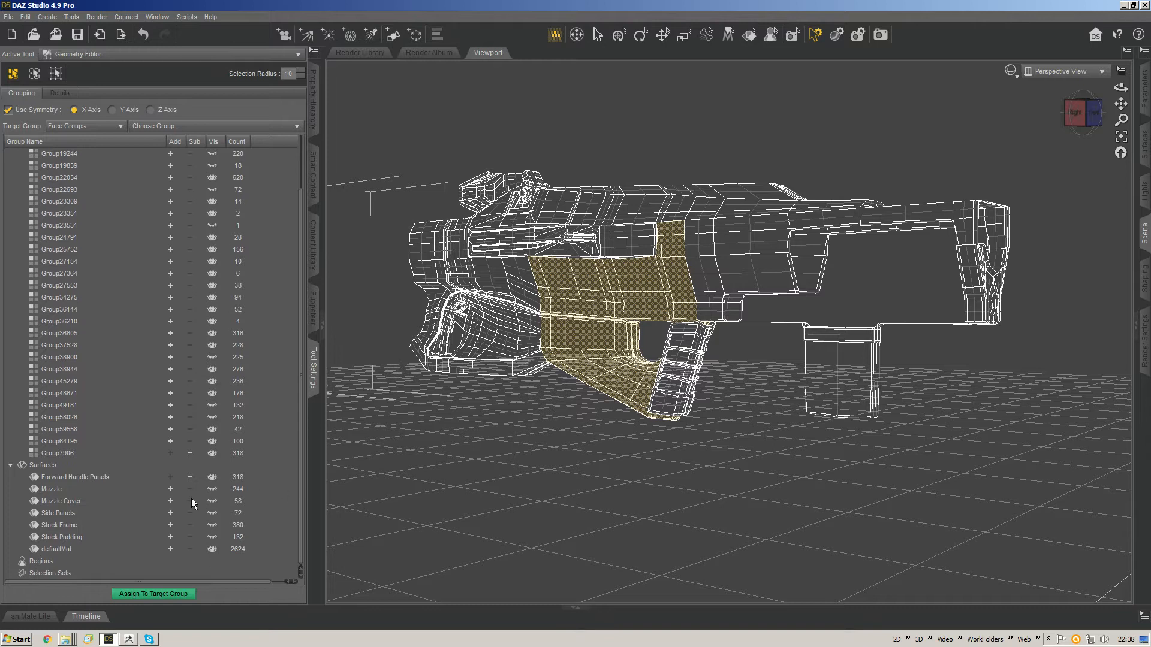
{"action": "left_click", "coordinate": [84, 478]}
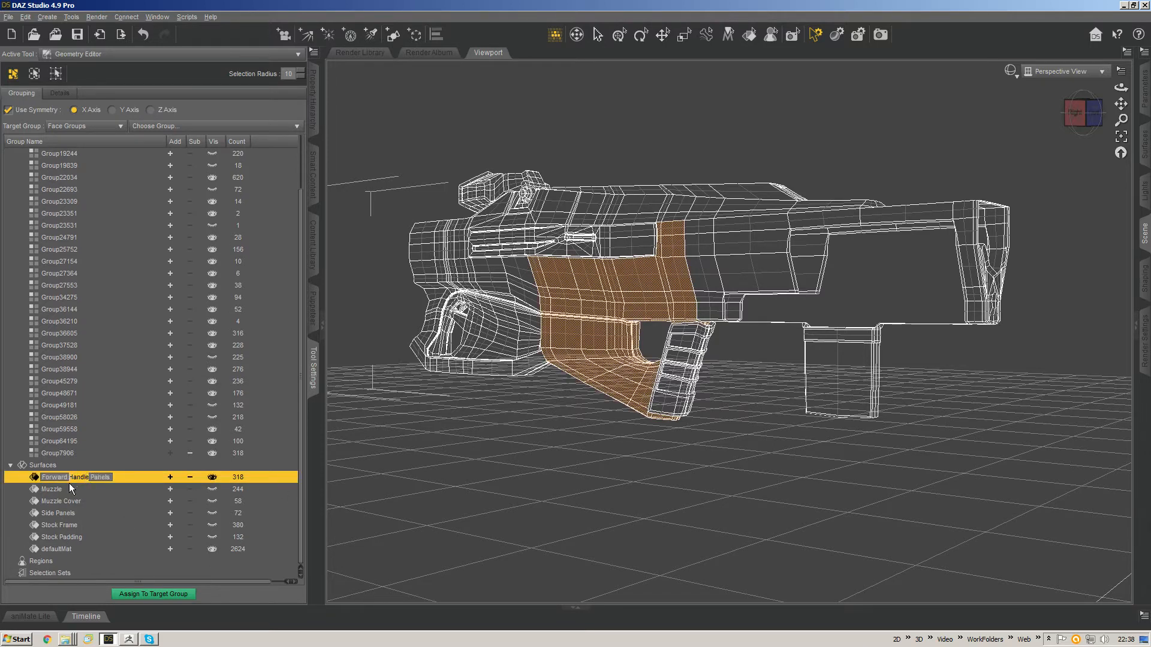
{"action": "type", "text": "Grip"}
{"action": "key", "text": "Return"}
{"action": "left_click", "coordinate": [213, 477]}
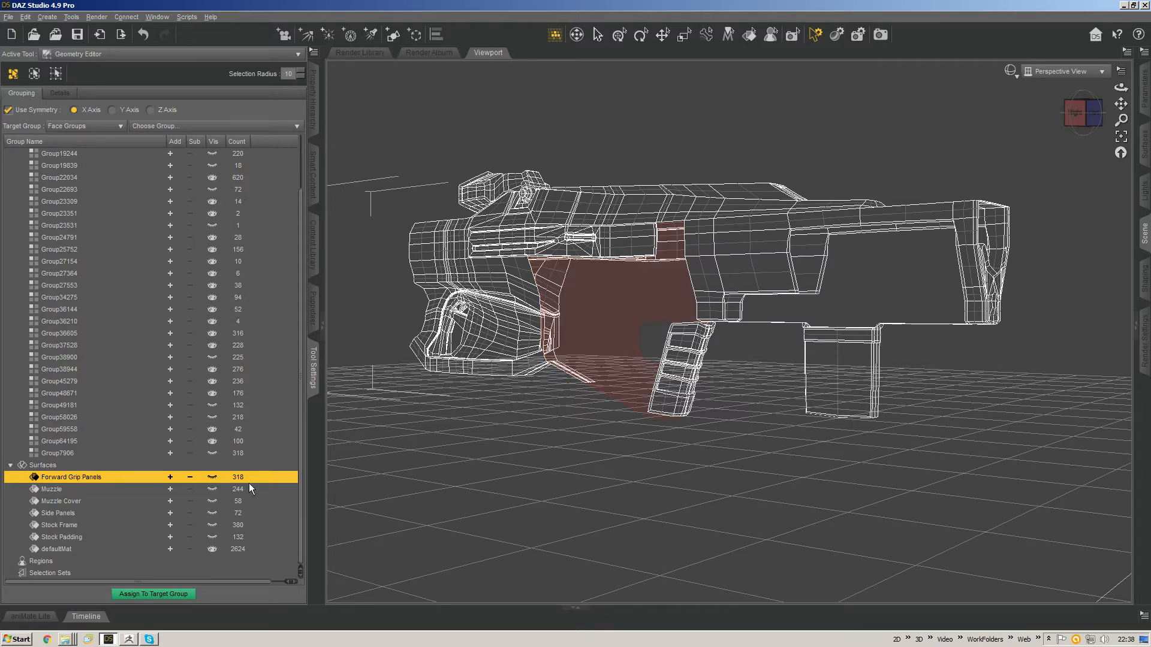
Step: Create a surface named Forward Grip from all connected faces of the ribbed front grip and hide it
{"action": "left_click_drag", "start_coordinate": [704, 338], "coordinate": [695, 337], "text": "ctrl+alt"}
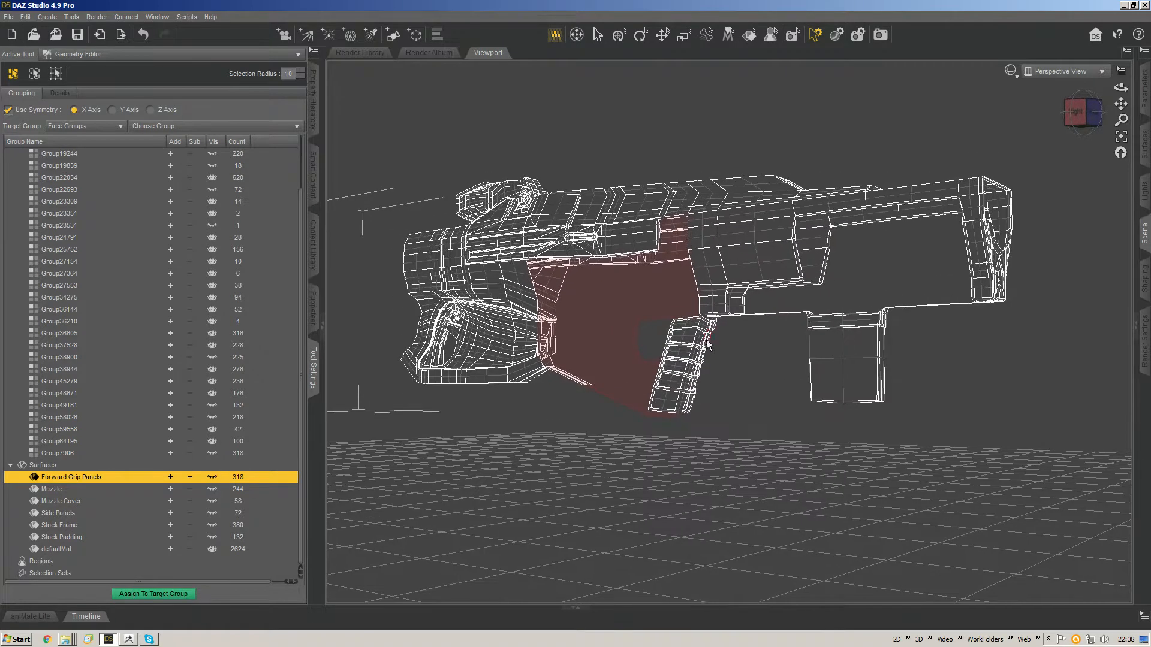
{"action": "left_click_drag", "start_coordinate": [673, 391], "coordinate": [660, 365]}
{"action": "key", "text": "ctrl+asterisk"}
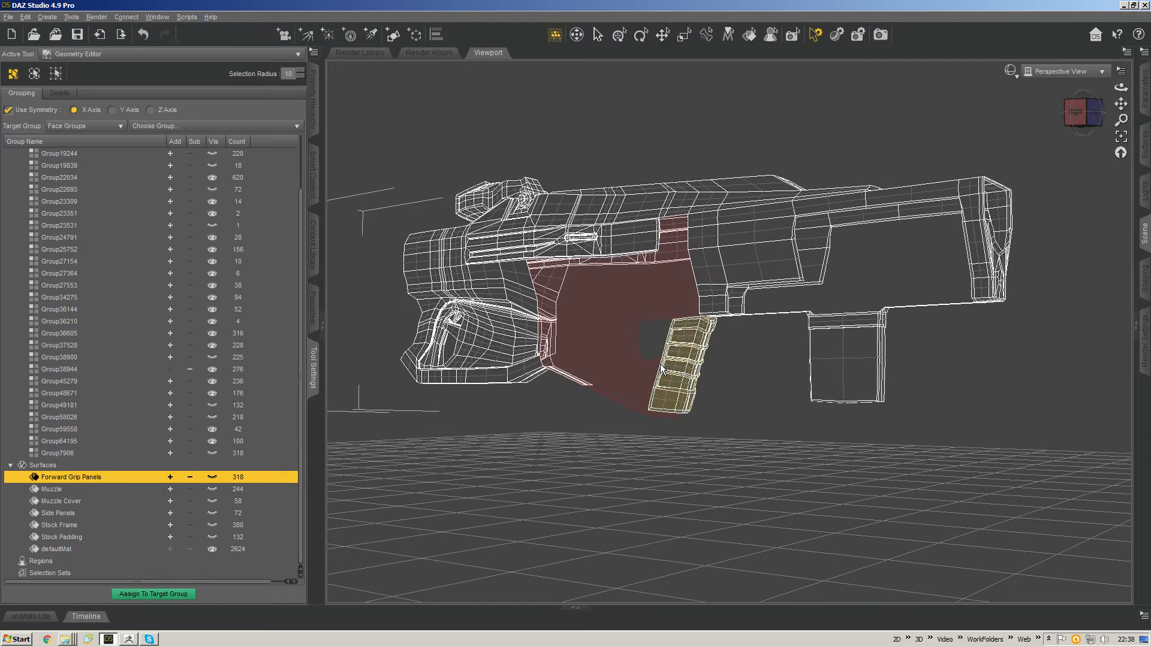
{"action": "right_click", "coordinate": [59, 466]}
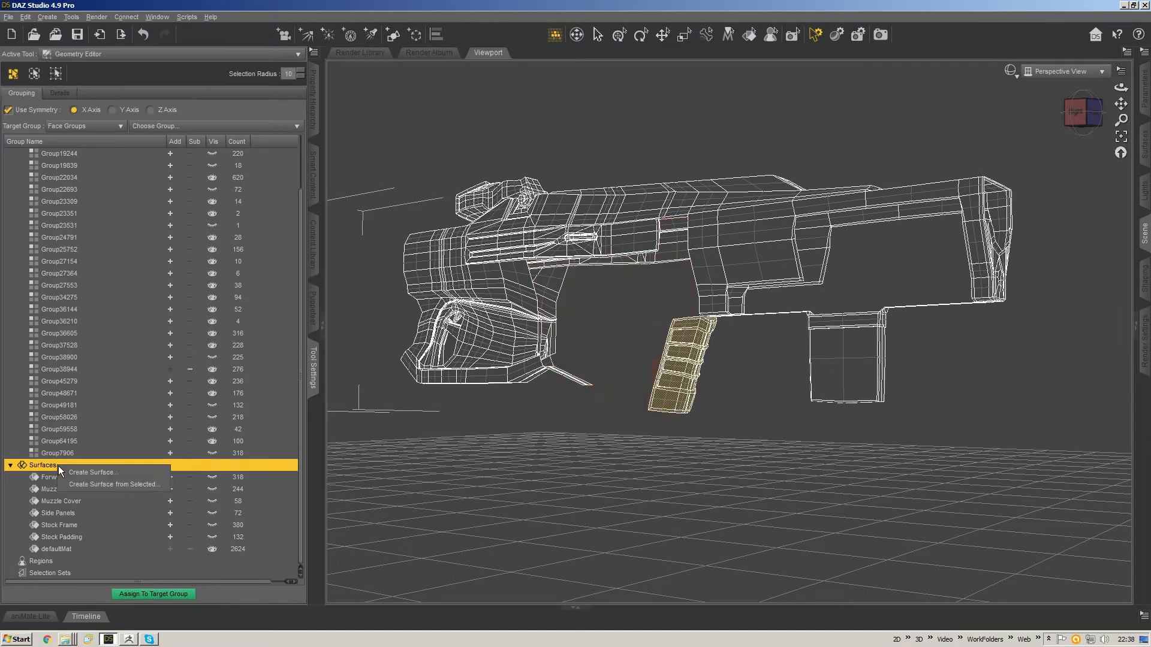
{"action": "left_click", "coordinate": [99, 484]}
{"action": "left_click", "coordinate": [550, 319]}
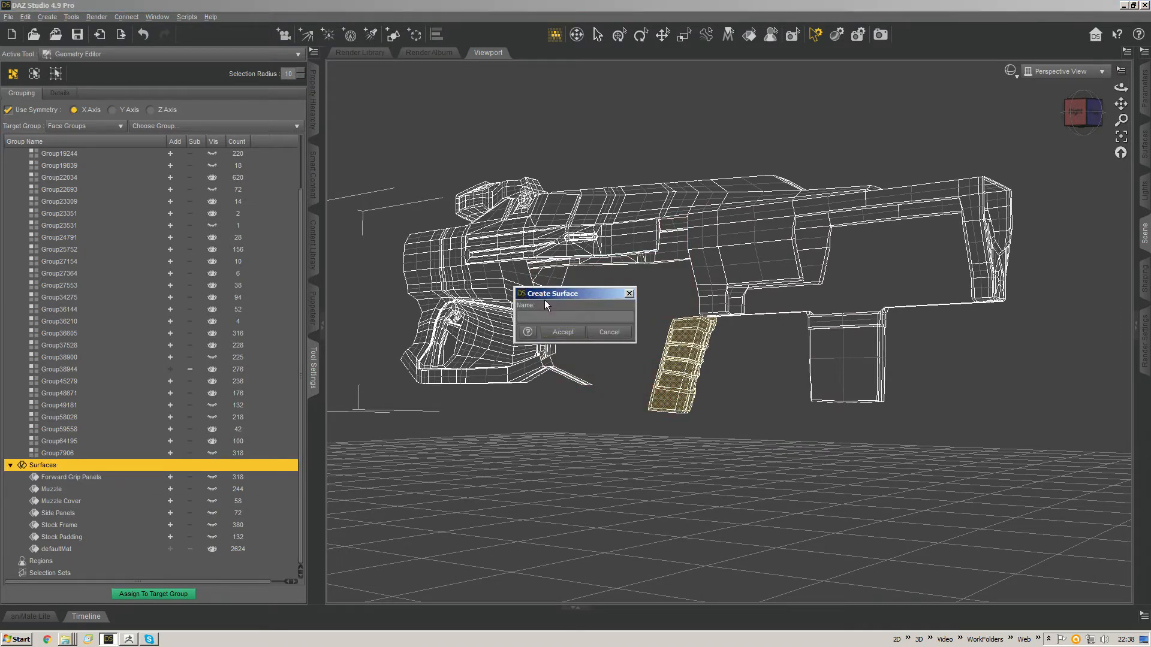
{"action": "type", "text": "Forward Grip"}
{"action": "key", "text": "Return"}
{"action": "left_click", "coordinate": [212, 478]}
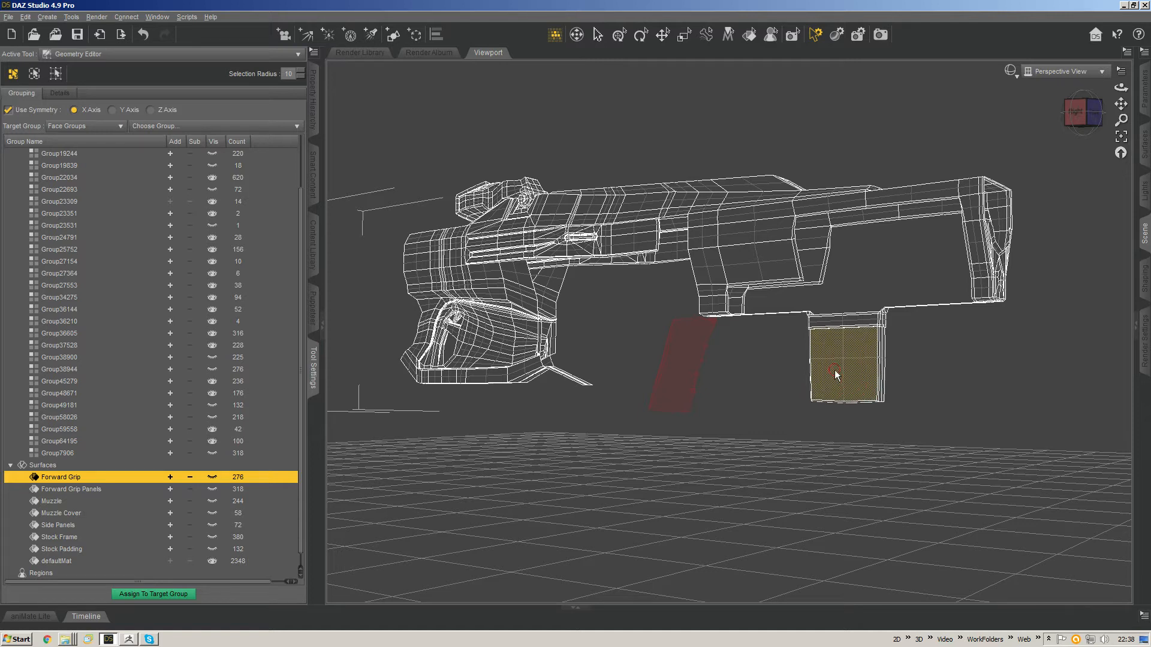
Step: Select all faces of the magazine box below the rifle, leaving out the mount it plugs into
{"action": "key", "text": "ctrl+plus"}
{"action": "middle_click_drag", "start_coordinate": [881, 364], "coordinate": [760, 382]}
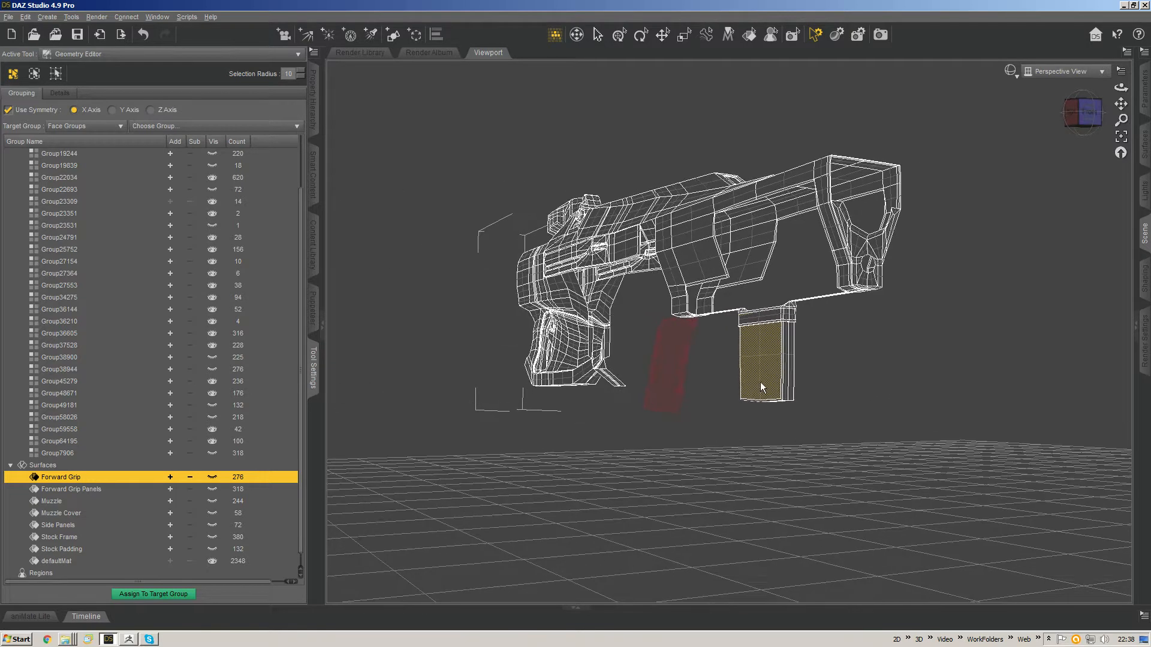
{"action": "key", "text": "ctrl+plus"}
{"action": "key", "text": "ctrl+plus"}
{"action": "key", "text": "ctrl+plus"}
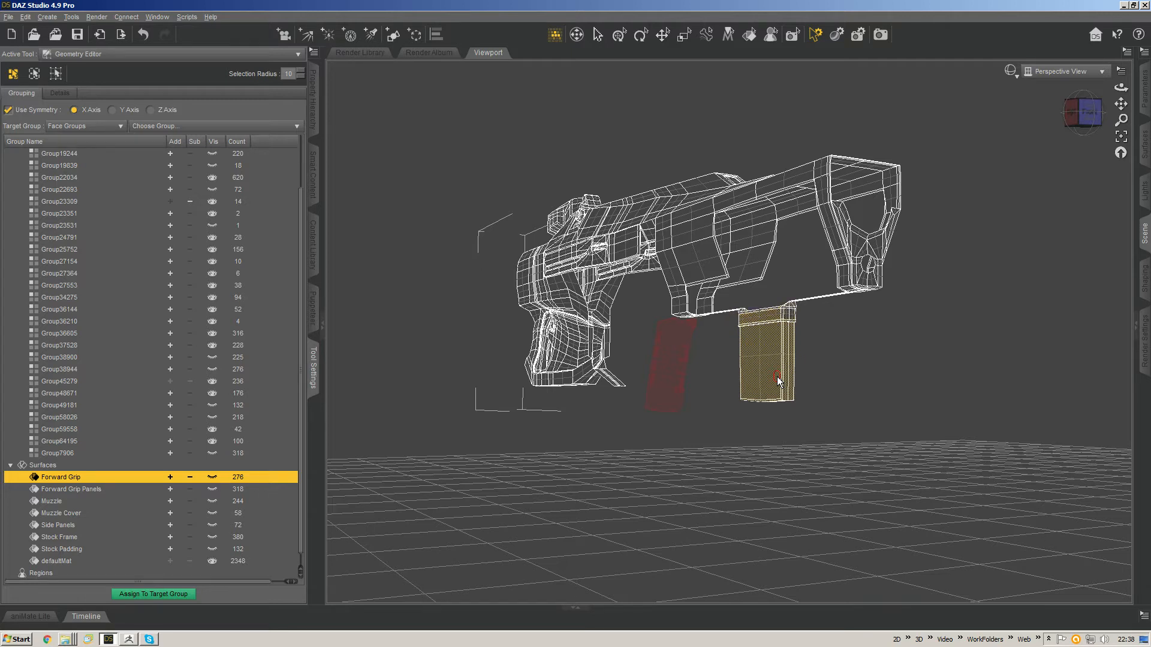
{"action": "key", "text": "ctrl+minus"}
{"action": "key", "text": "ctrl+minus"}
{"action": "key", "text": "ctrl+plus"}
Step: Create a surface named Magazine from the selected faces and hide it
{"action": "left_click", "coordinate": [57, 465]}
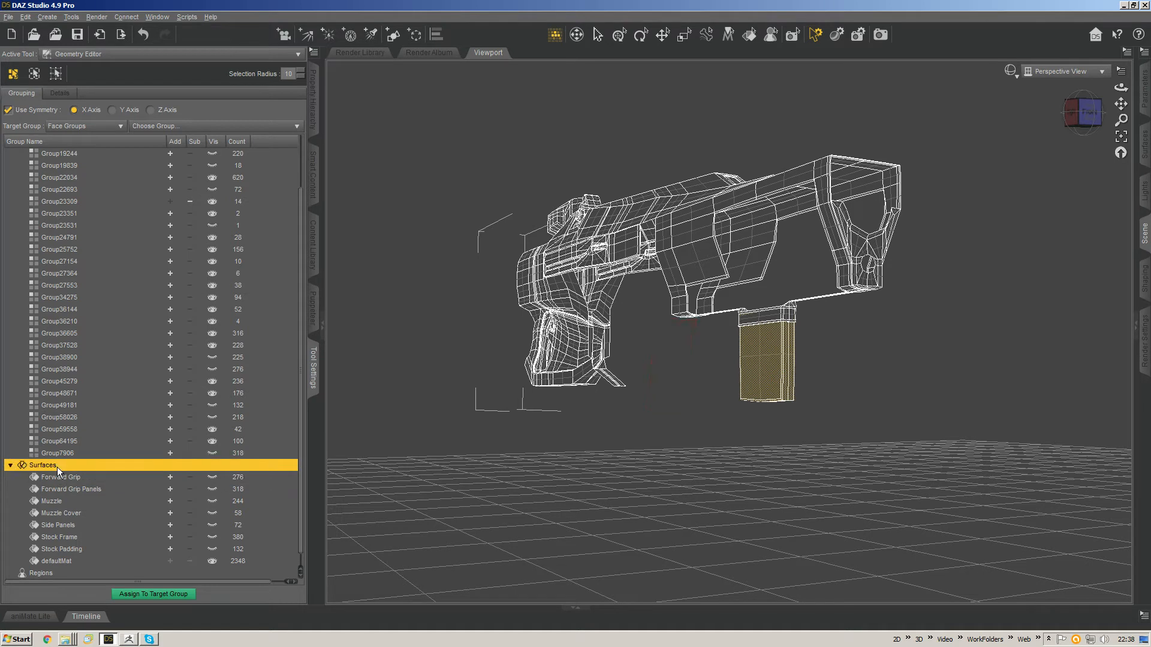
{"action": "right_click", "coordinate": [59, 465]}
{"action": "left_click", "coordinate": [69, 472]}
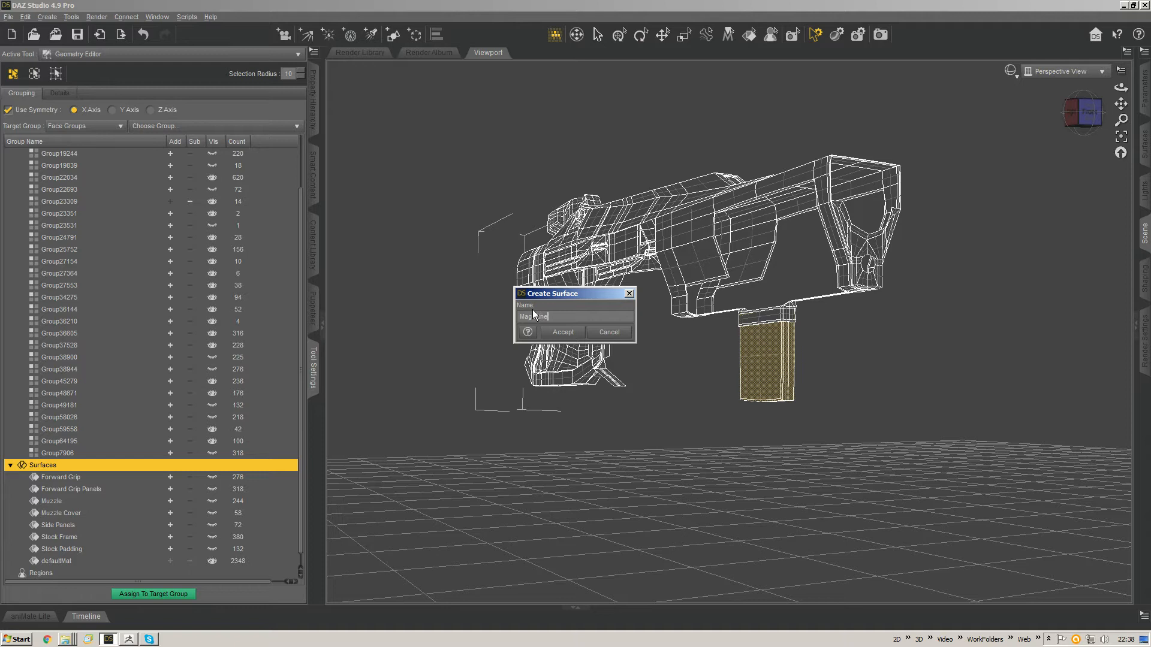
{"action": "key", "text": "Return"}
{"action": "scroll", "coordinate": [301, 468], "scroll_direction": "down", "scroll_amount": 1}
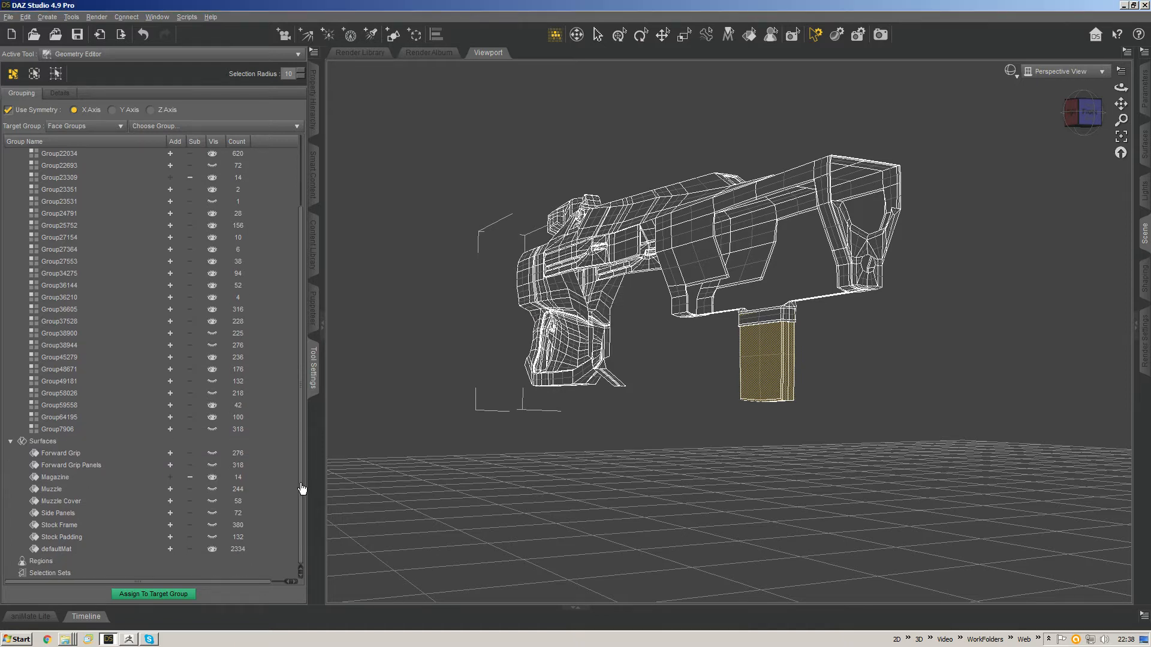
{"action": "left_click", "coordinate": [221, 477]}
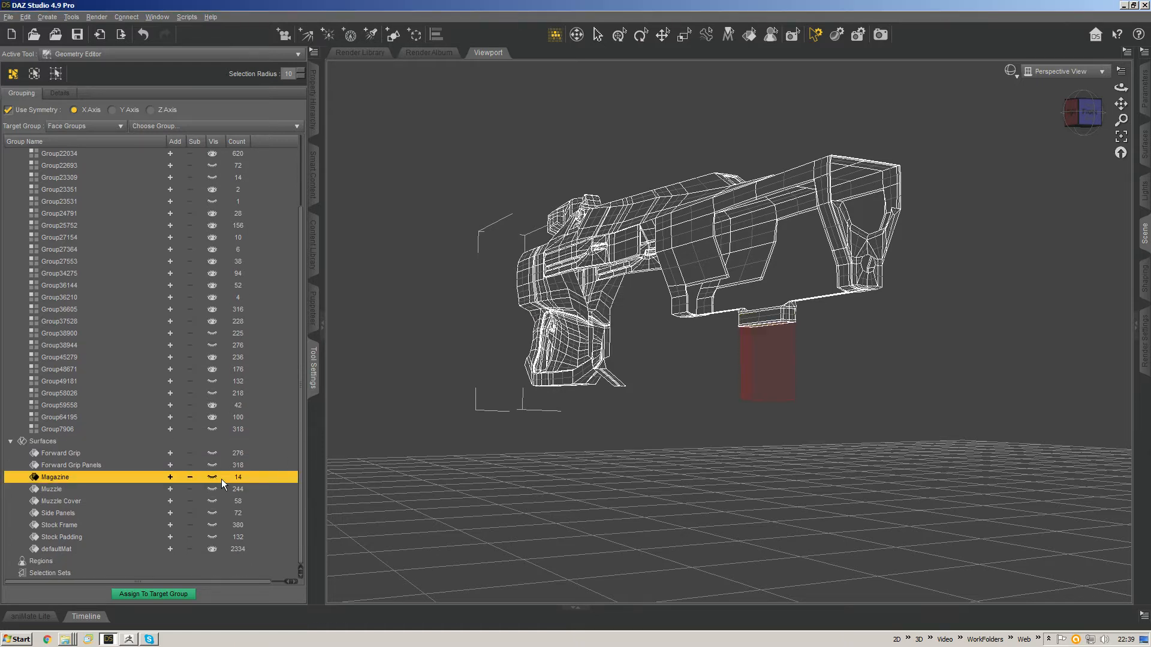
Step: Go through the face groups and highlight Group48671, which covers the side panels around the scope mount
{"action": "middle_click_drag", "start_coordinate": [719, 340], "coordinate": [965, 381]}
{"action": "middle_click_drag", "start_coordinate": [808, 318], "coordinate": [641, 186]}
{"action": "left_click", "coordinate": [104, 427]}
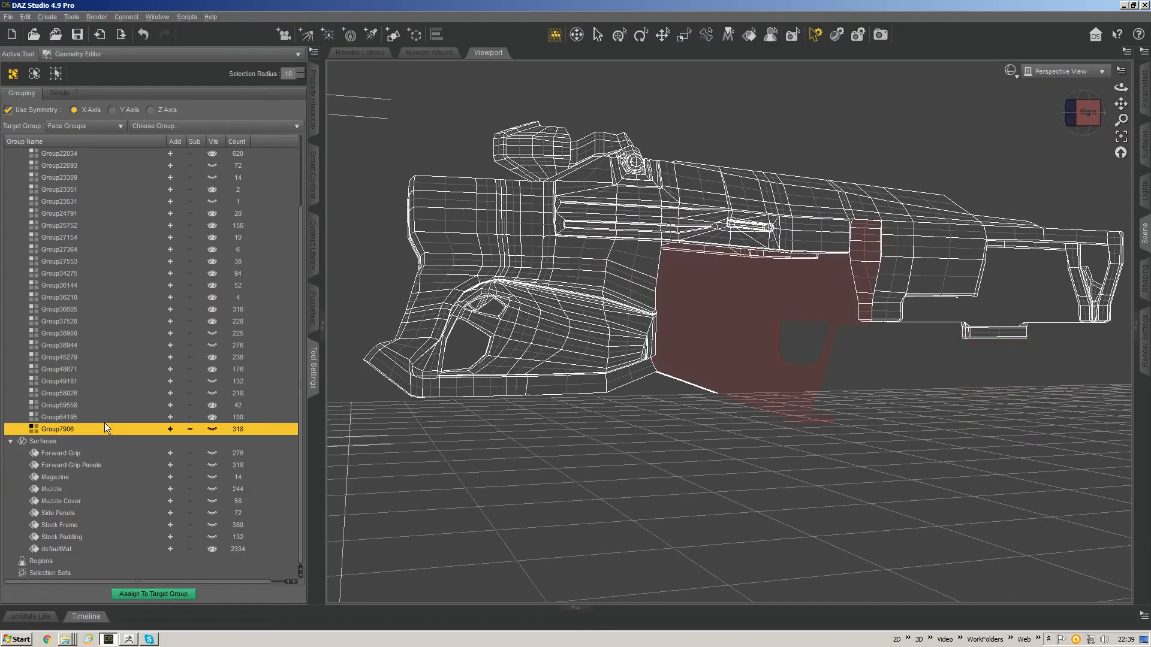
{"action": "left_click", "coordinate": [105, 420]}
{"action": "key", "text": "Up"}
{"action": "key", "text": "Up"}
{"action": "key", "text": "Up"}
{"action": "key", "text": "Up"}
{"action": "key", "text": "Up"}
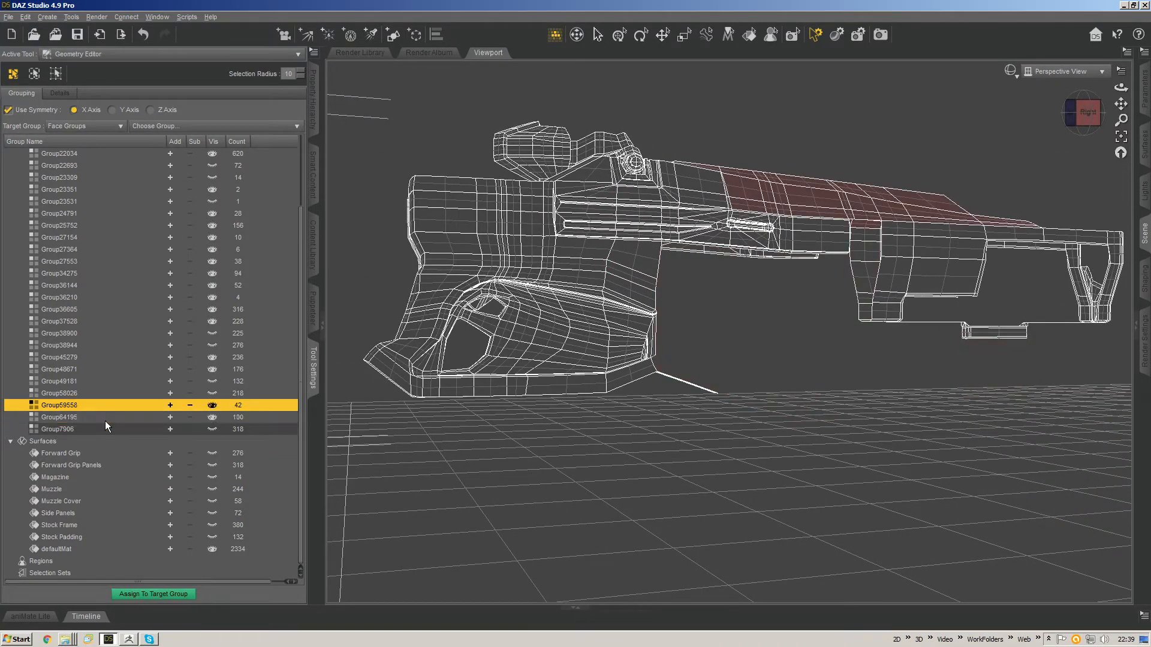
{"action": "key", "text": "Down"}
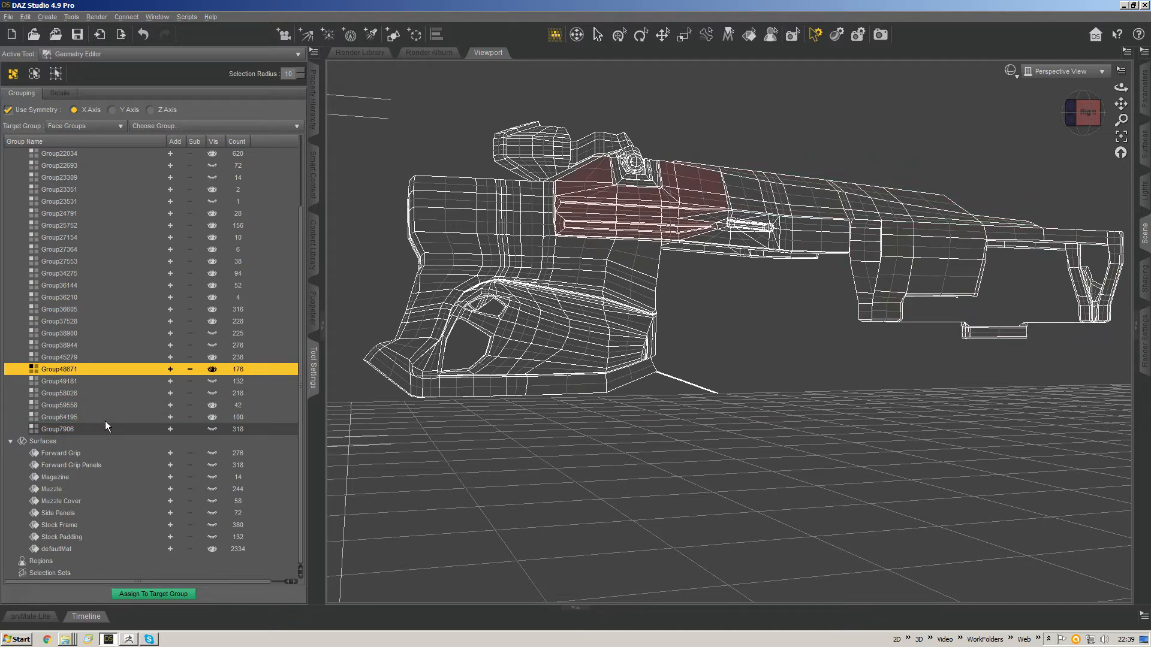
{"action": "middle_click_drag", "start_coordinate": [651, 207], "coordinate": [596, 285]}
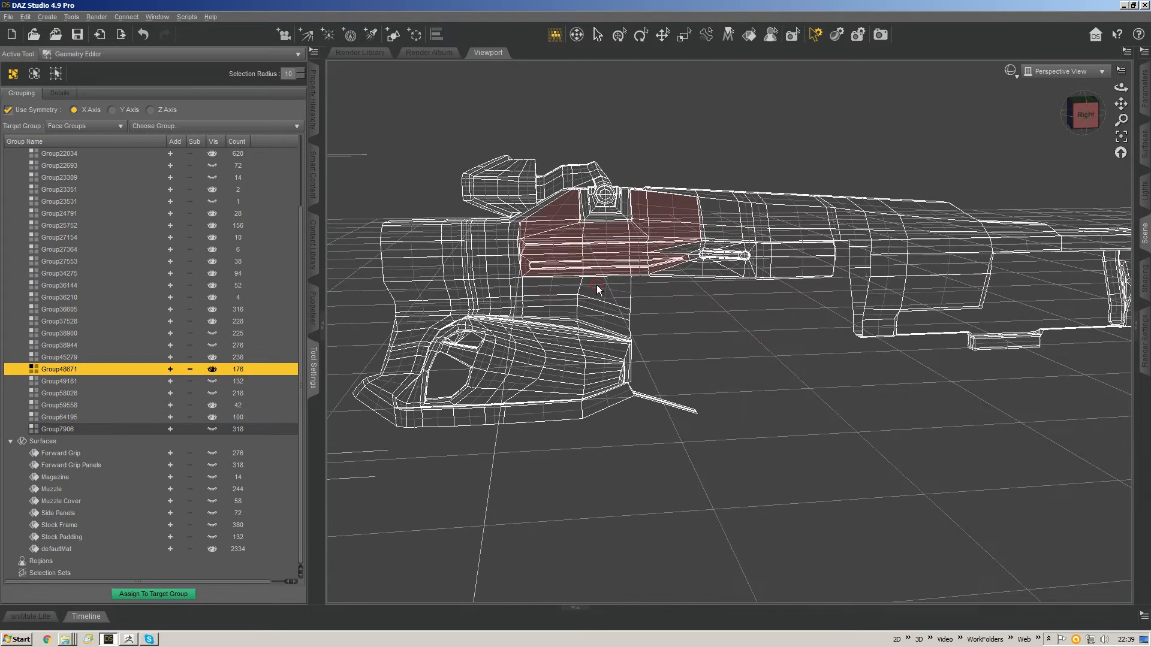
Step: Create a surface named Scope Area Panels from the faces of Group48671 and hide it
{"action": "left_click", "coordinate": [170, 370]}
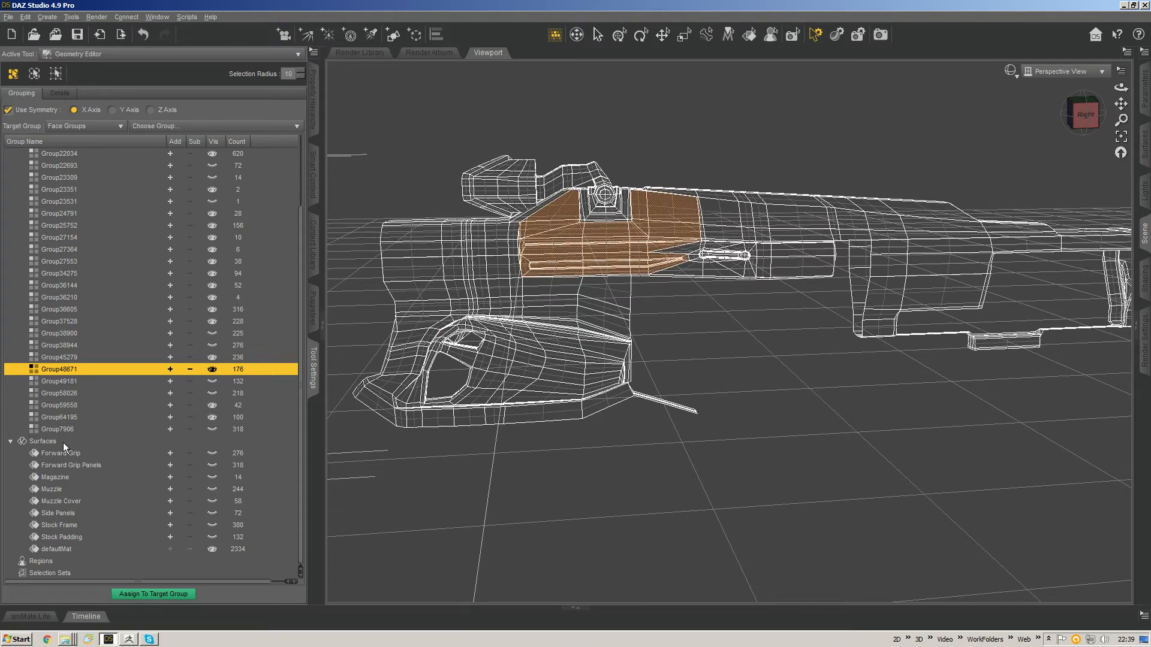
{"action": "right_click", "coordinate": [66, 440]}
{"action": "left_click", "coordinate": [96, 454]}
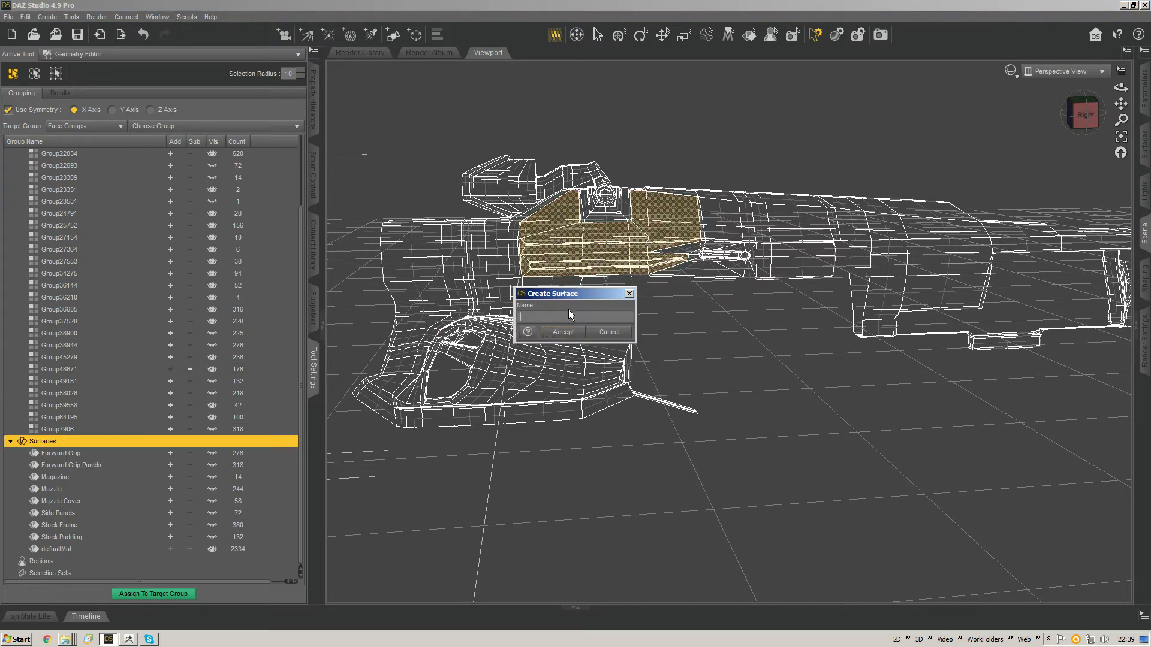
{"action": "type", "text": "Scope Area Panels"}
{"action": "key", "text": "Return"}
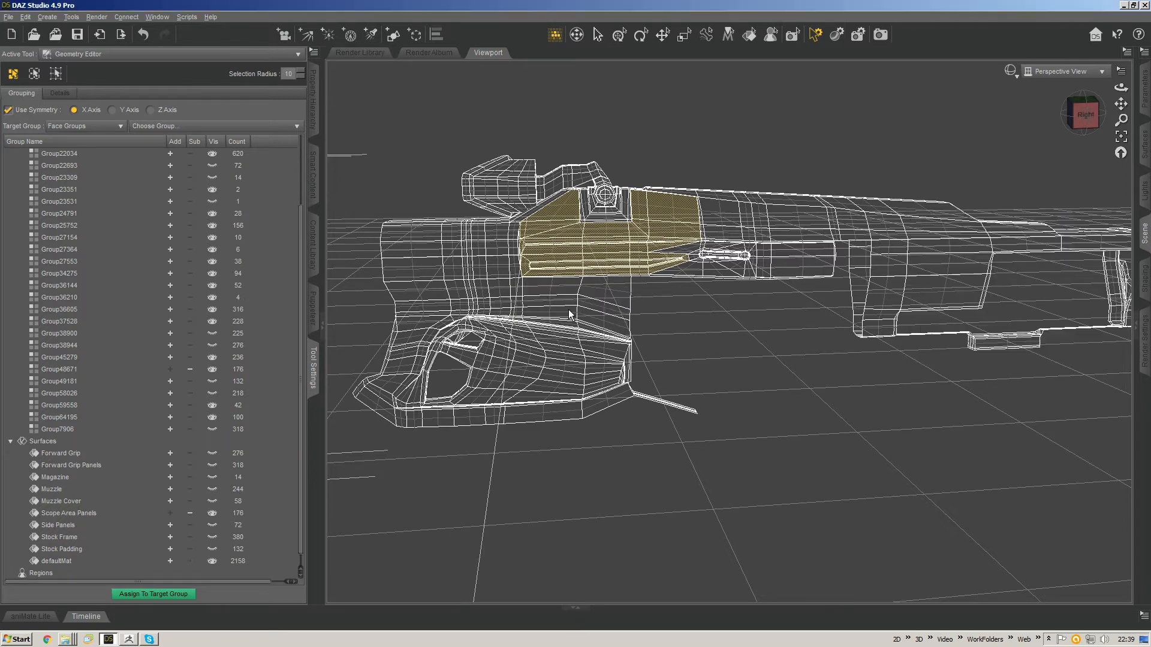
{"action": "left_click", "coordinate": [159, 517]}
Step: Assign the faces of Group37528, around the side slot, to the Scope Area Panels surface and hide them
{"action": "left_click", "coordinate": [64, 381]}
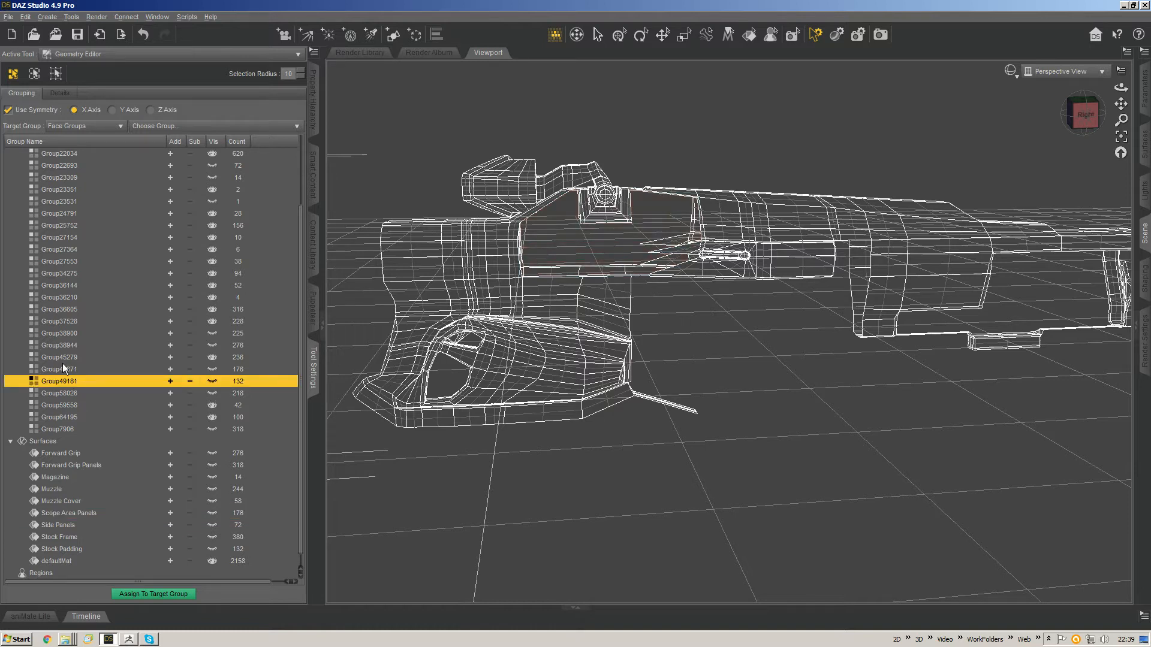
{"action": "key", "text": "Up"}
{"action": "key", "text": "Up"}
{"action": "key", "text": "Up"}
{"action": "key", "text": "Up"}
{"action": "key", "text": "Up"}
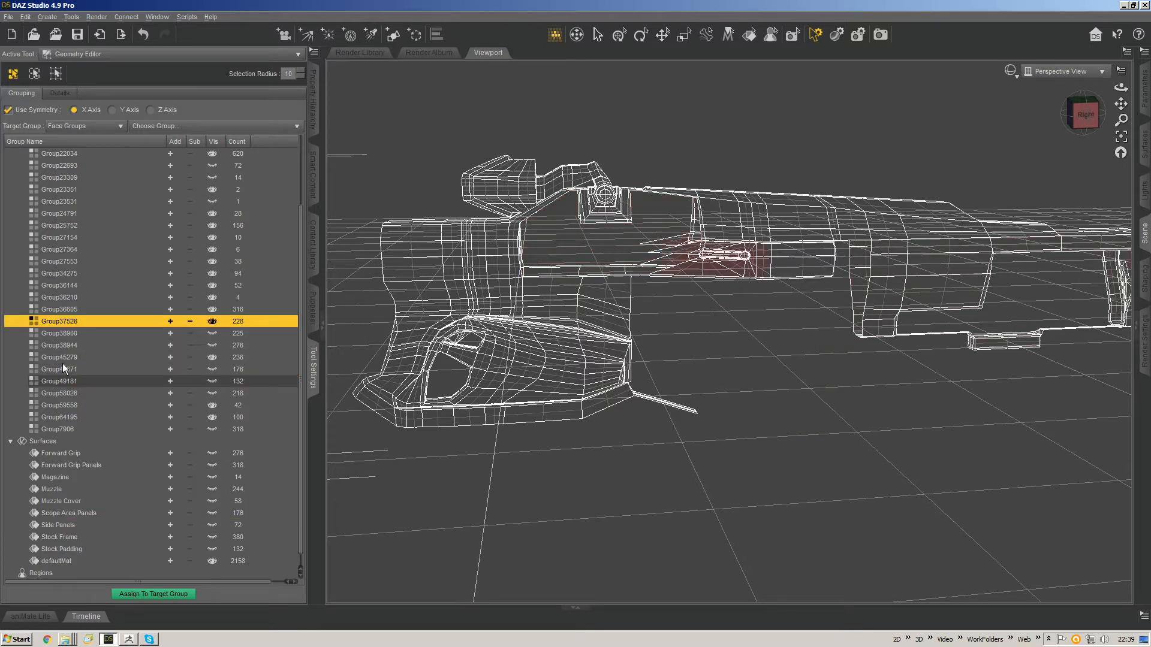
{"action": "key", "text": "Up"}
{"action": "key", "text": "Down"}
{"action": "left_click", "coordinate": [170, 321]}
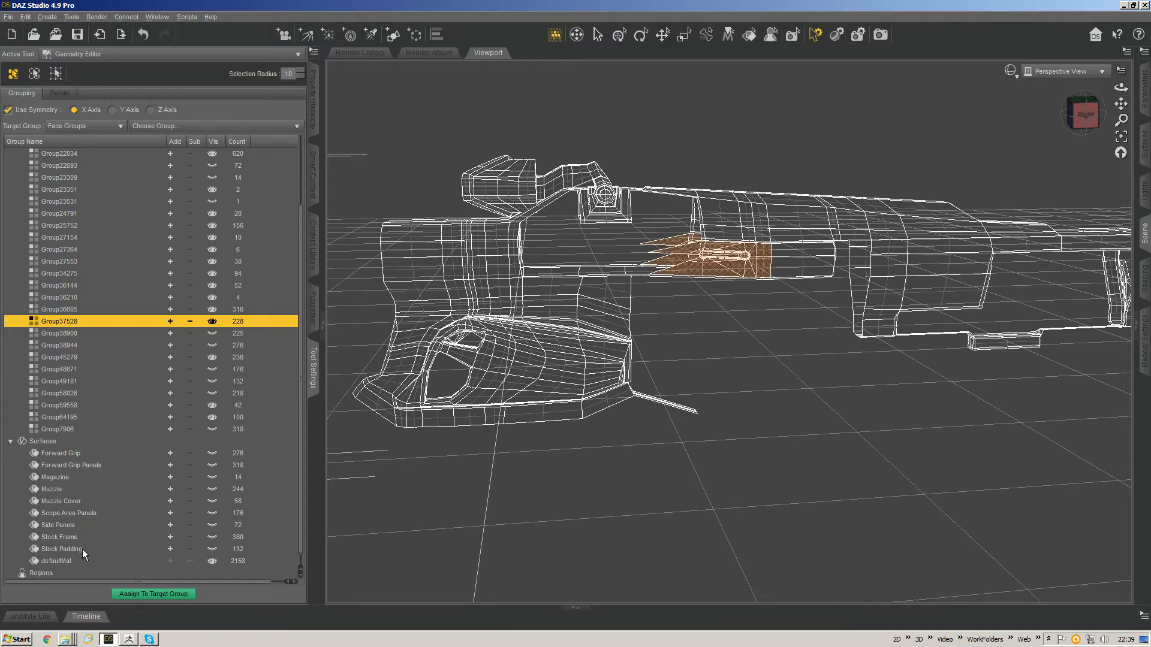
{"action": "right_click", "coordinate": [84, 516]}
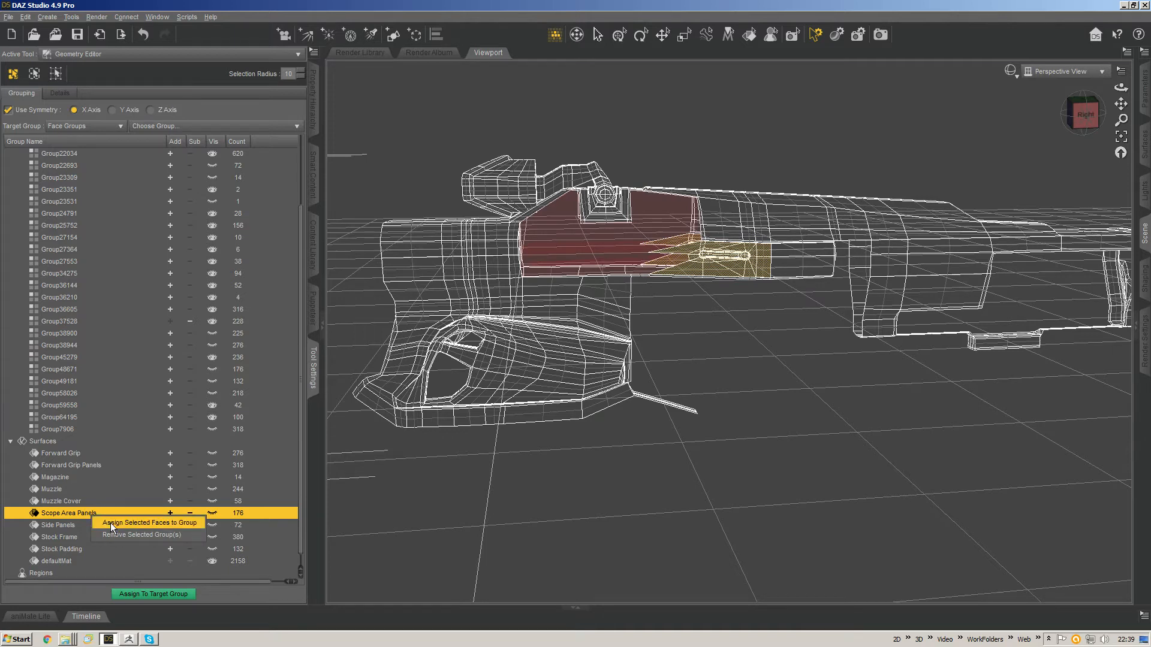
{"action": "left_click", "coordinate": [110, 523]}
{"action": "left_click", "coordinate": [70, 427]}
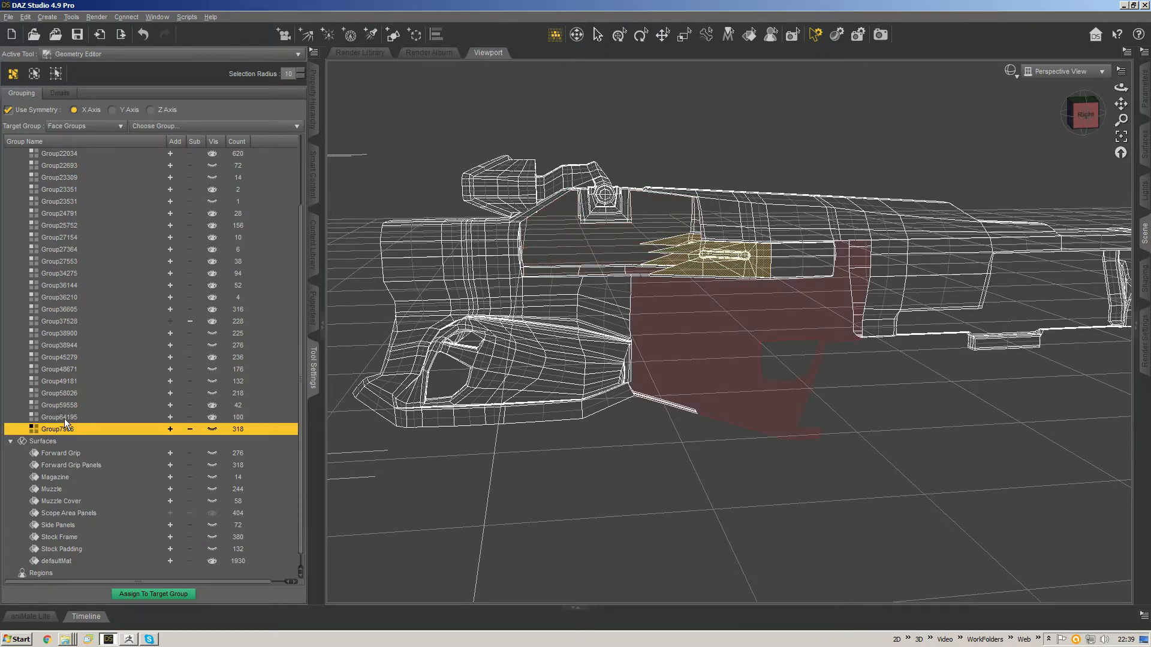
{"action": "left_click", "coordinate": [212, 516]}
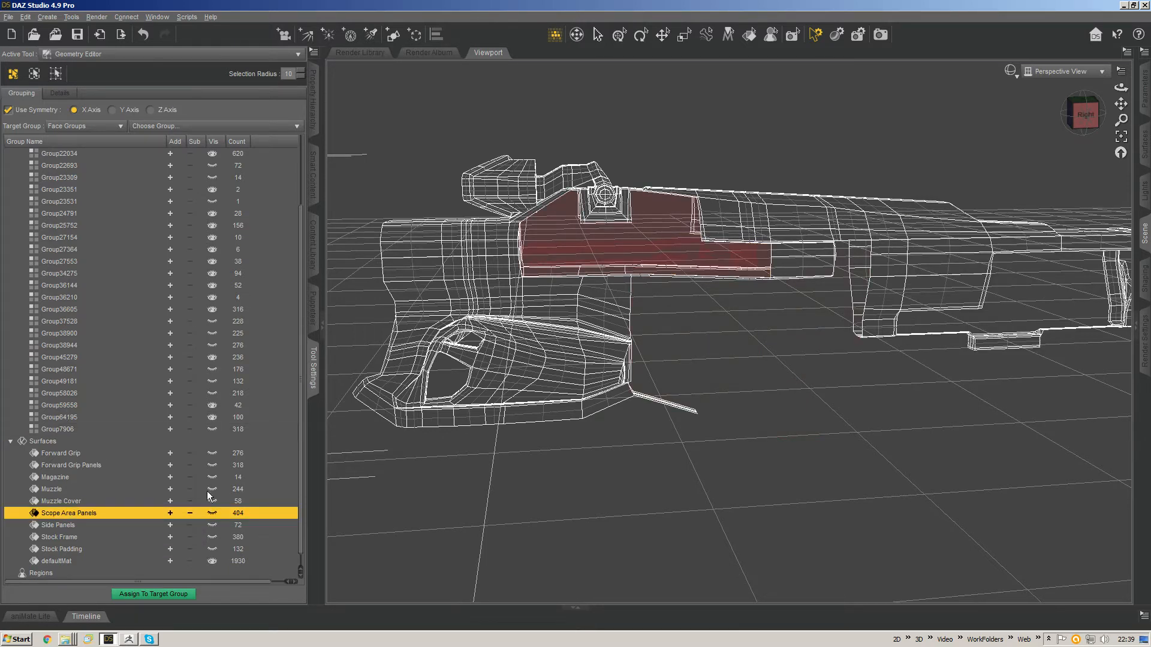
Step: Go through the last face groups and highlight Group64195, which covers the rifle's upper casing
{"action": "left_click", "coordinate": [98, 426]}
{"action": "key", "text": "Up"}
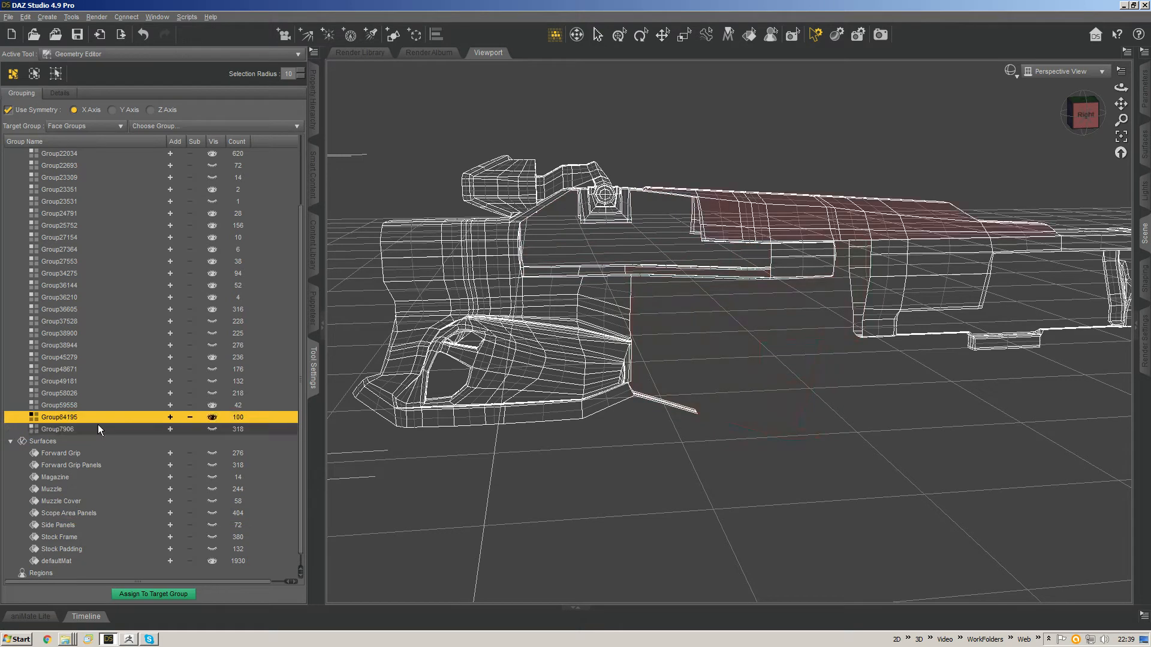
{"action": "key", "text": "Up"}
{"action": "key", "text": "Up"}
{"action": "key", "text": "Down"}
{"action": "key", "text": "Down"}
{"action": "mouse_move", "coordinate": [1084, 114]}
{"action": "left_mouse_down"}
{"action": "mouse_move", "coordinate": [1016, 157]}
{"action": "mouse_move", "coordinate": [1081, 127]}
{"action": "mouse_move", "coordinate": [1078, 117]}
{"action": "left_mouse_up"}
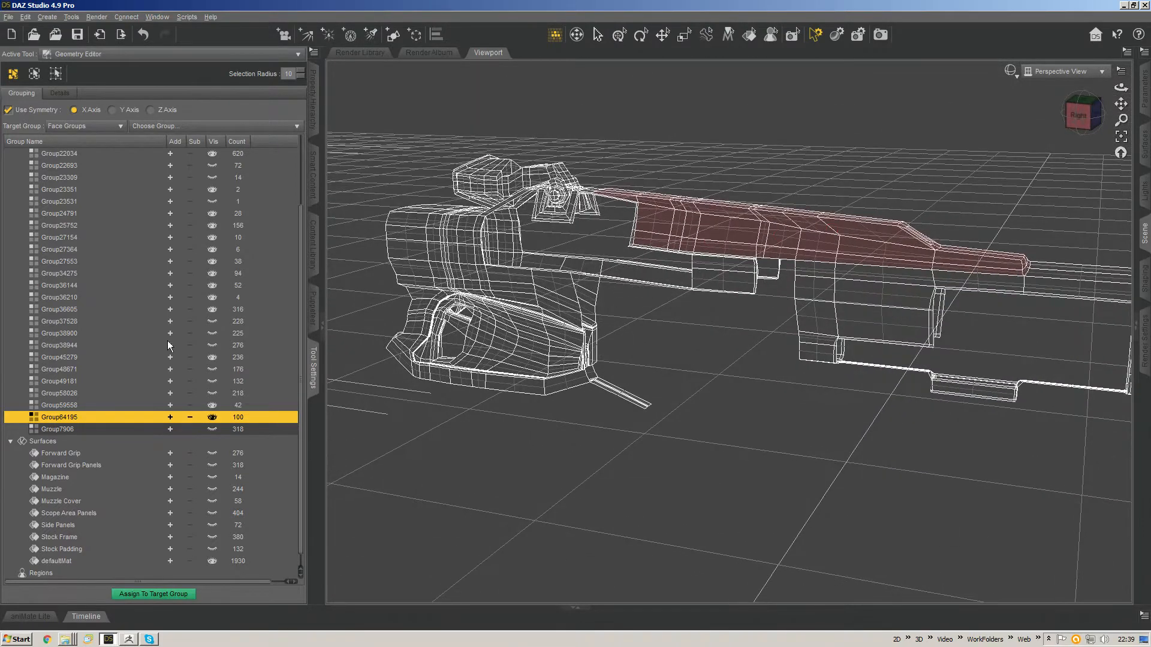
Step: Create a surface named Top Casing from the faces of Group64195 and hide it
{"action": "left_click", "coordinate": [169, 419]}
{"action": "left_click", "coordinate": [65, 448]}
{"action": "right_click", "coordinate": [76, 444]}
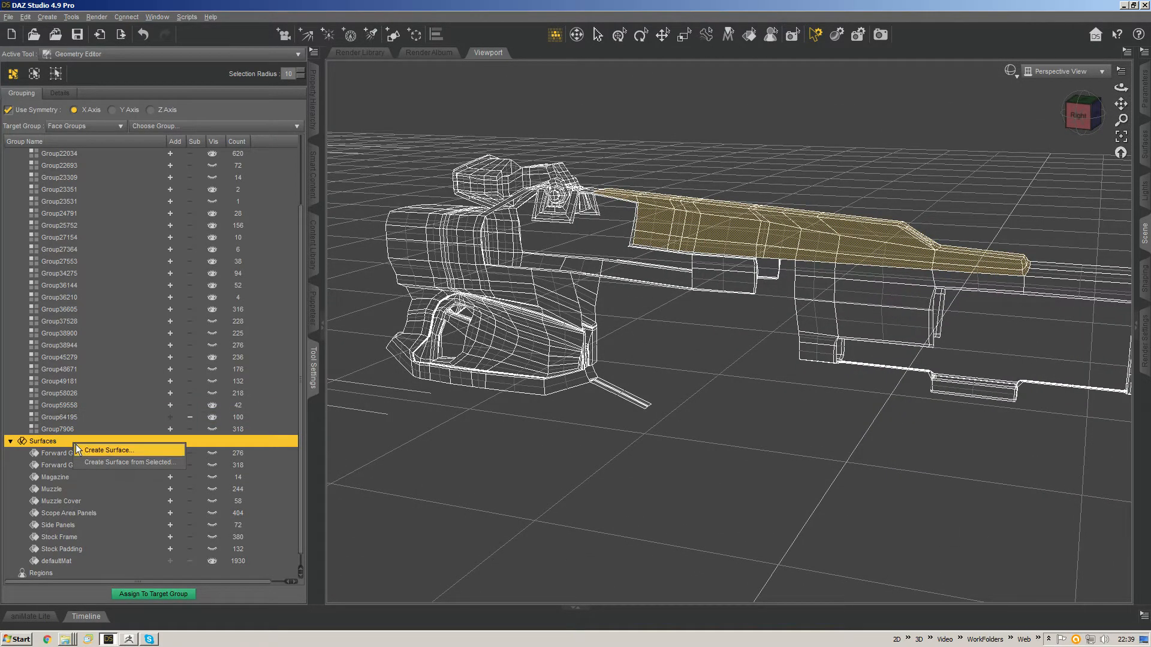
{"action": "left_click", "coordinate": [108, 462]}
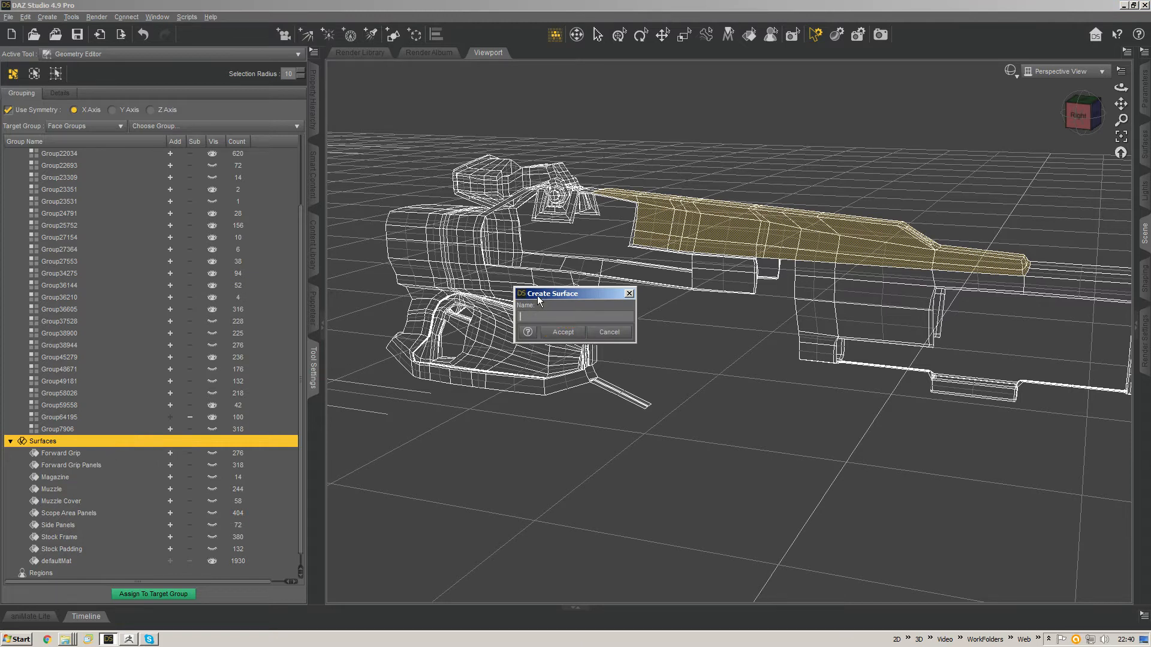
{"action": "type", "text": "Top Casing"}
{"action": "key", "text": "Return"}
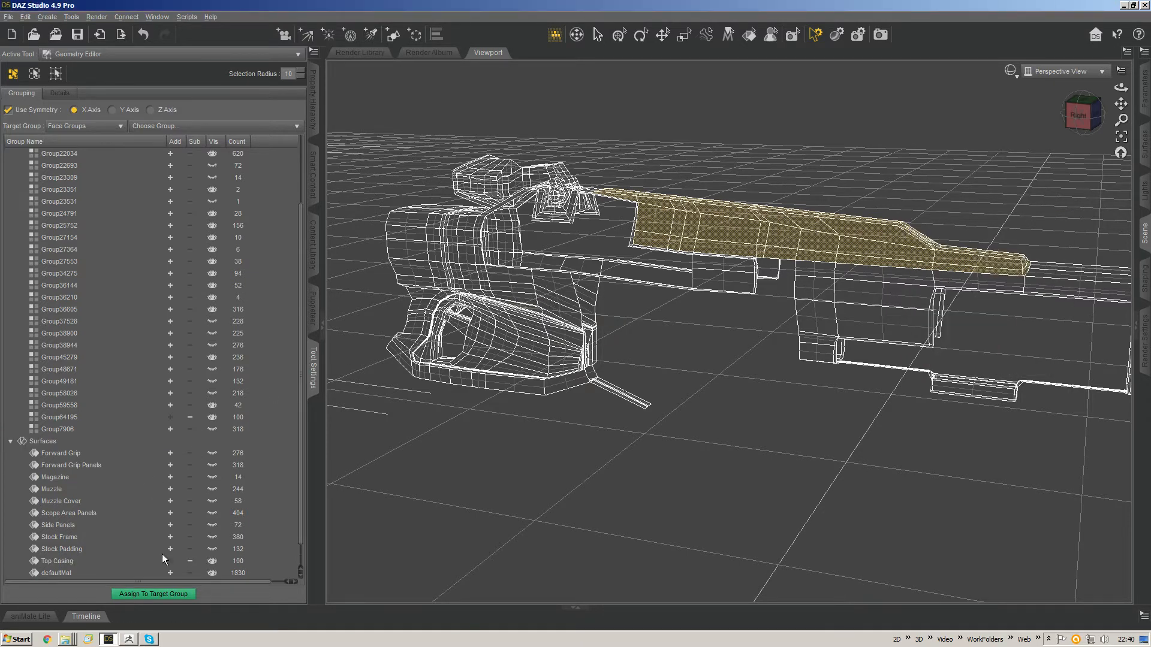
{"action": "left_click", "coordinate": [205, 563]}
Step: Go through the face groups from Group7906 upward to examine which rifle parts they cover, ending on Group36605
{"action": "left_click", "coordinate": [52, 429]}
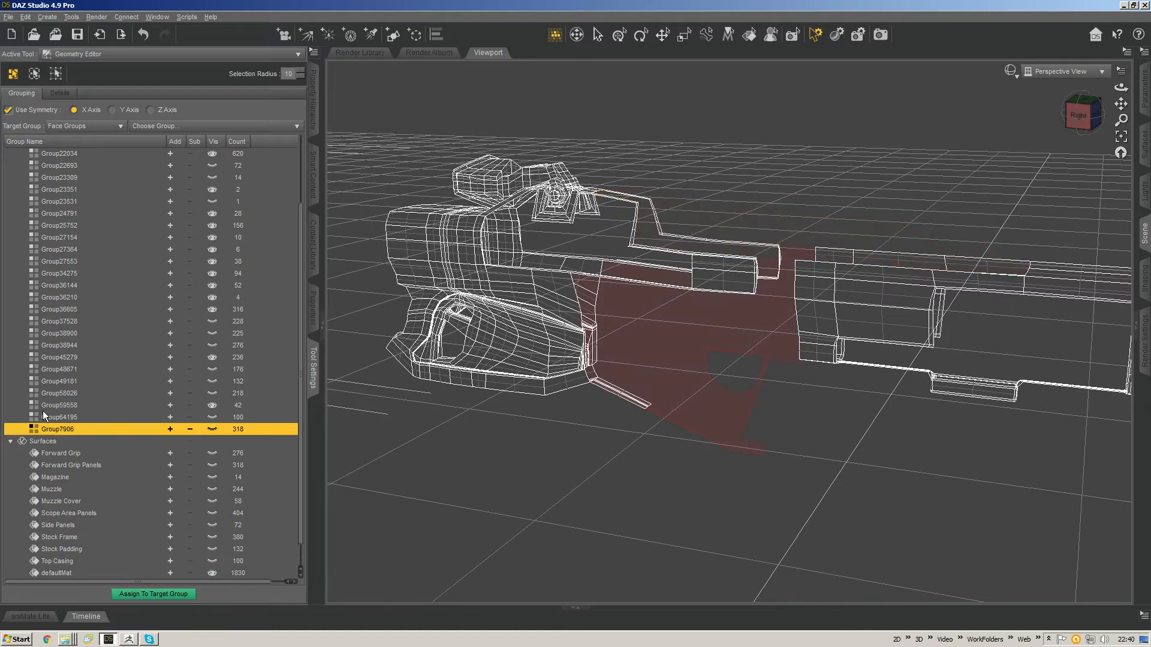
{"action": "key", "text": "Up"}
{"action": "key", "text": "Up"}
{"action": "key", "text": "Up"}
{"action": "key", "text": "Up"}
{"action": "key", "text": "Up"}
{"action": "key", "text": "Up"}
{"action": "key", "text": "Up"}
{"action": "key", "text": "Up"}
{"action": "key", "text": "Up"}
{"action": "key", "text": "Up"}
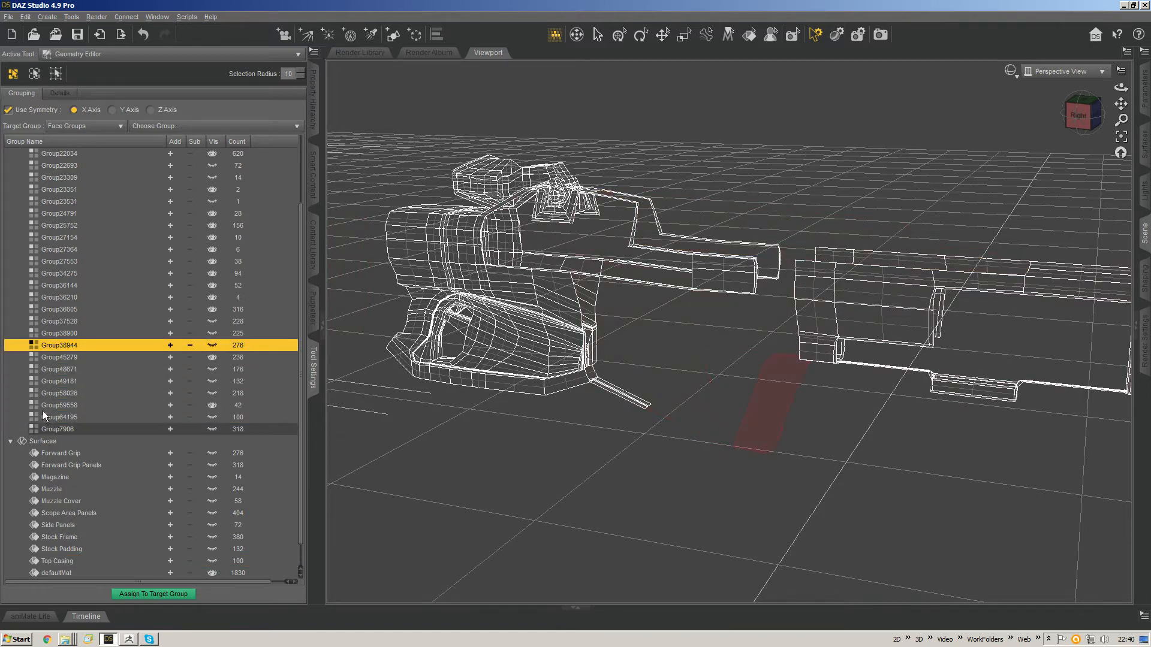
{"action": "key", "text": "Up"}
{"action": "key", "text": "Up"}
{"action": "key", "text": "Down"}
{"action": "key", "text": "Down"}
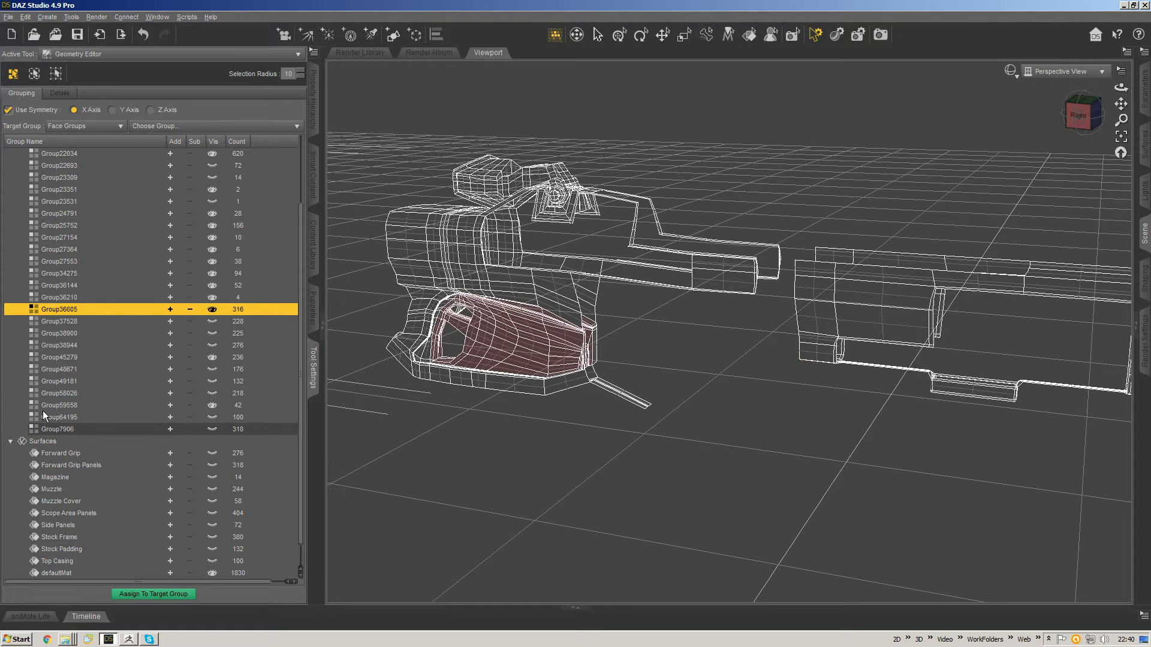
Step: Bring up the rifle's Mesh Resolution parameters beside the viewport
{"action": "left_click_drag", "start_coordinate": [1082, 125], "coordinate": [1101, 113]}
{"action": "left_click", "coordinate": [1144, 90]}
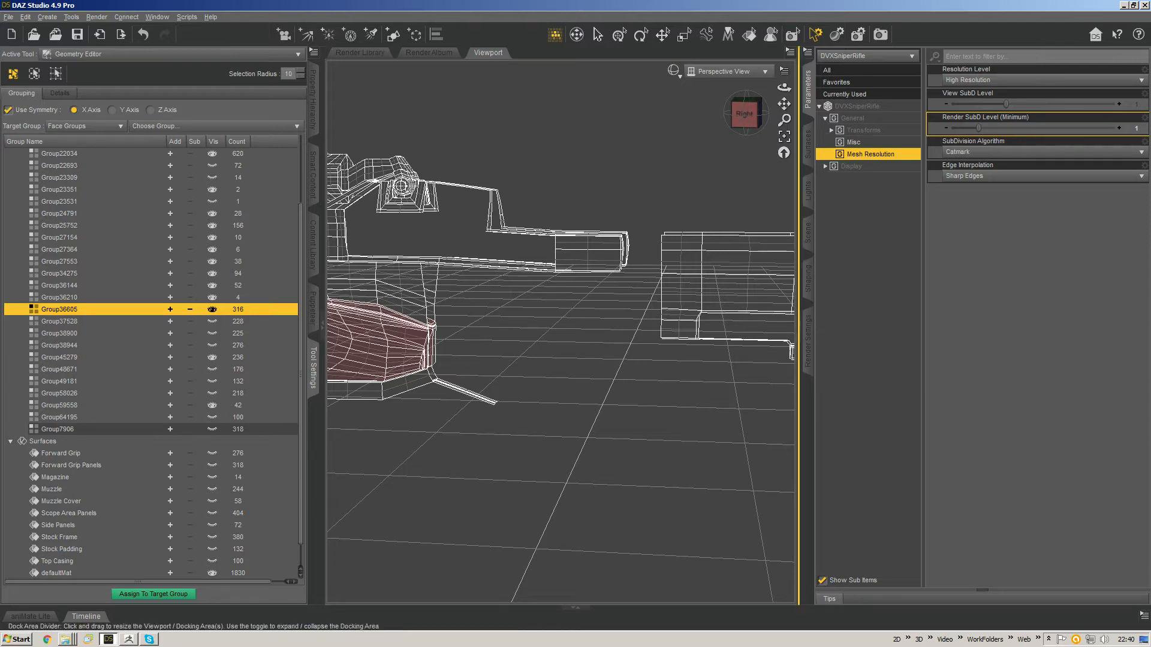
{"action": "left_click_drag", "start_coordinate": [798, 420], "coordinate": [802, 420]}
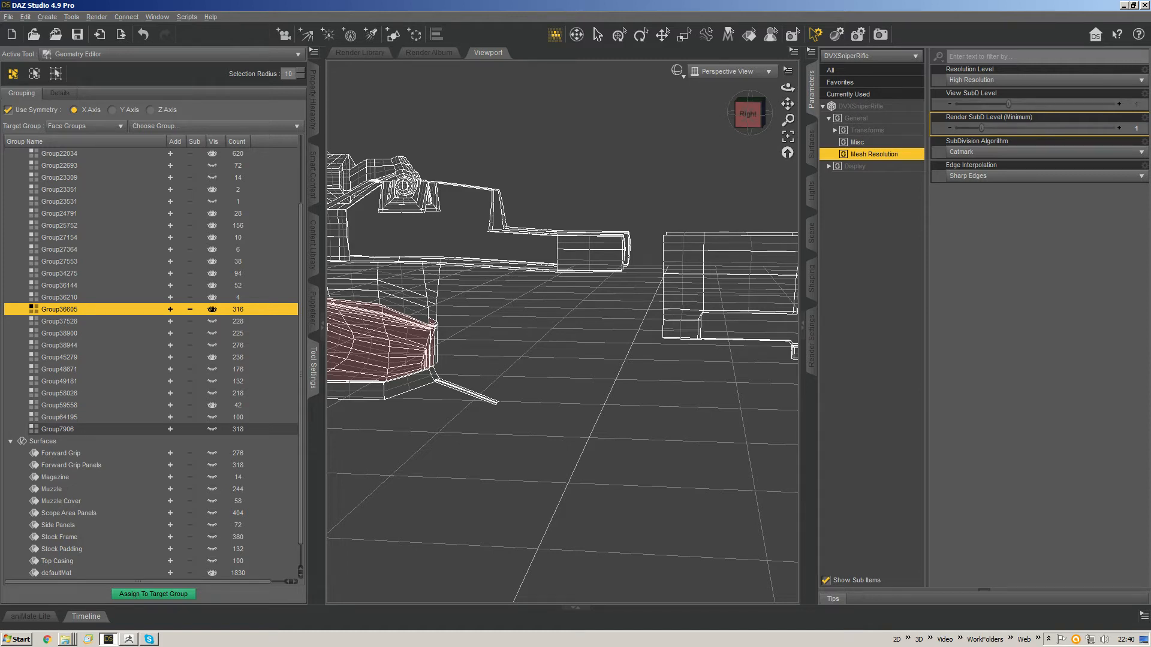
Step: Save the scene as a new DSON file named RifleDev in the Dark Void Exploration Units Roundup folder
{"action": "key", "text": "alt+f"}
{"action": "key", "text": "Down"}
{"action": "key", "text": "Down"}
{"action": "key", "text": "Down"}
{"action": "key", "text": "Down"}
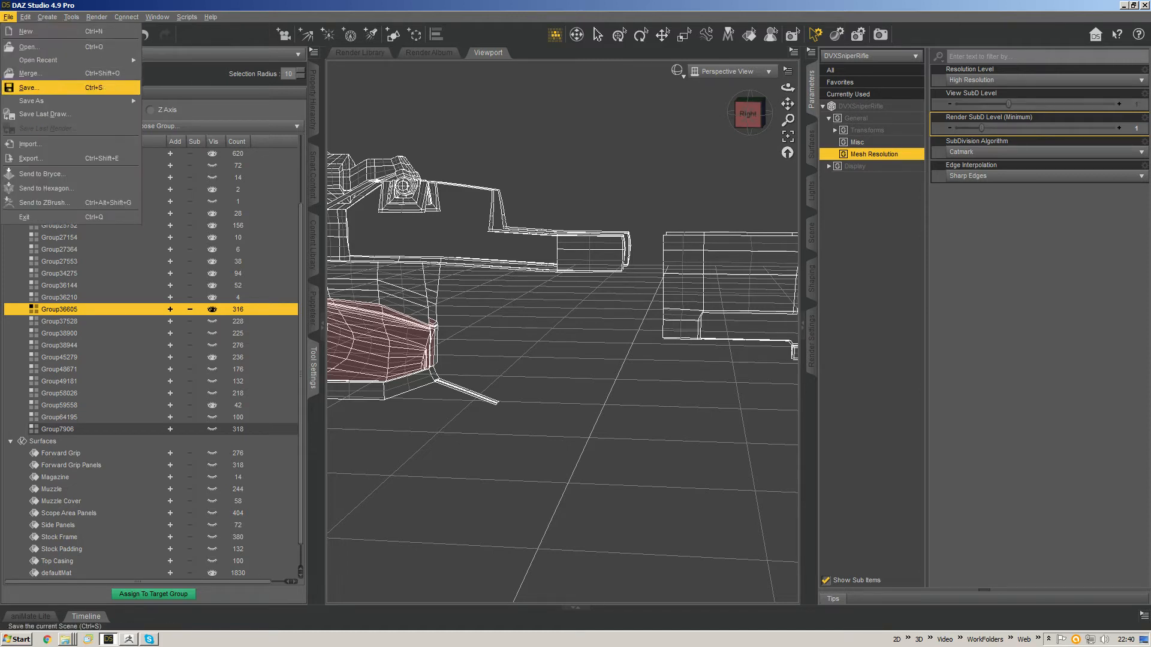
{"action": "key", "text": "Down"}
{"action": "key", "text": "Right"}
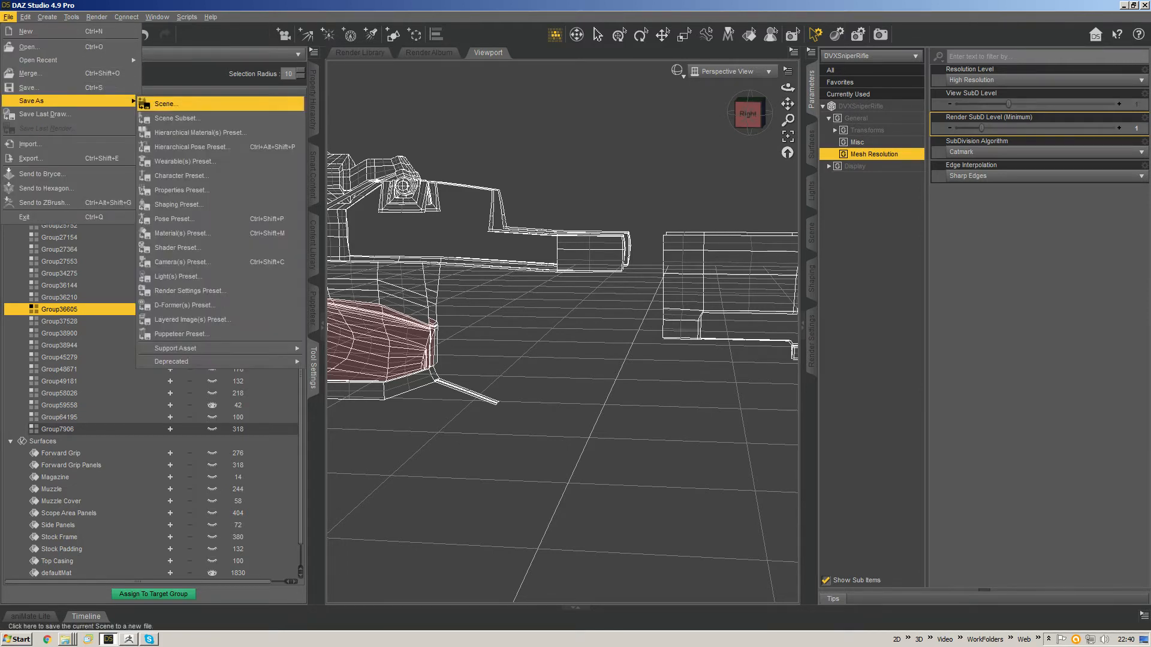
{"action": "key", "text": "Return"}
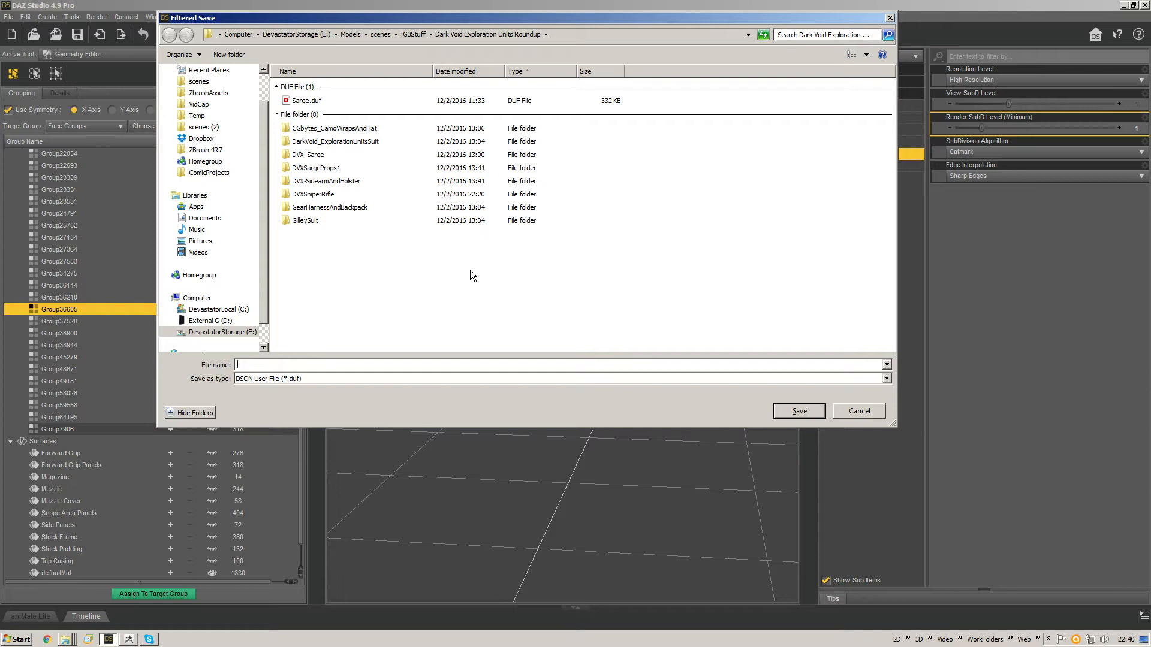
{"action": "type", "text": "RifleDev"}
{"action": "key", "text": "Return"}
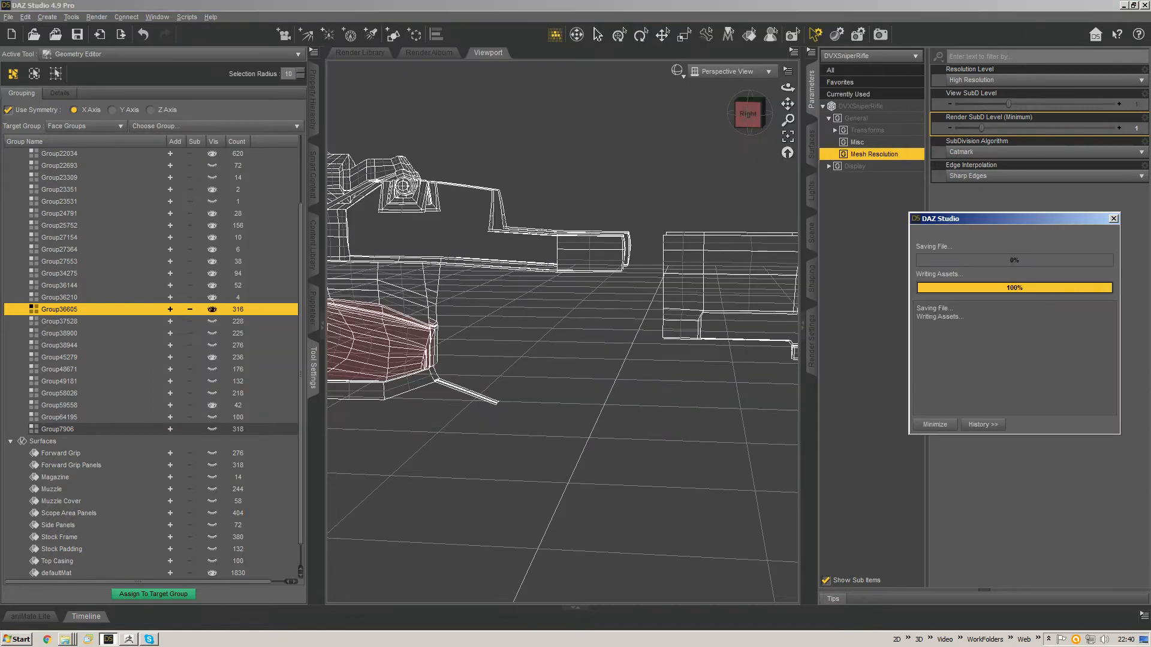
Step: Exit DAZ Studio, relaunch DS 4.9 and dismiss the fatal error report
{"action": "key", "text": "alt"}
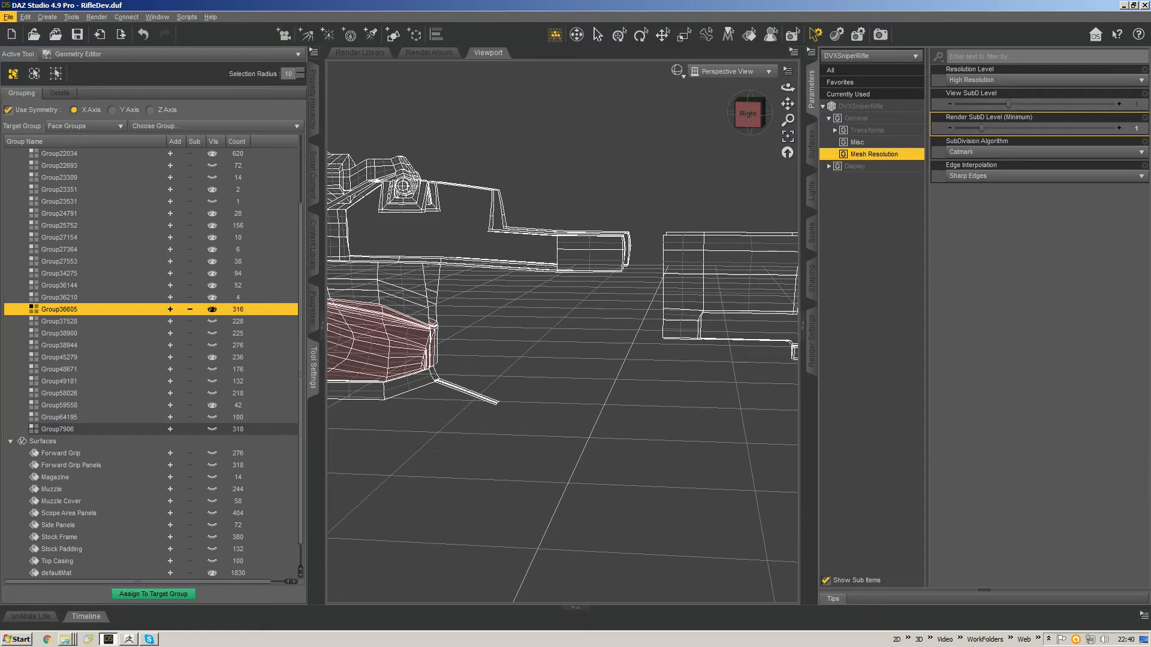
{"action": "key", "text": "alt+F4"}
{"action": "key", "text": "super"}
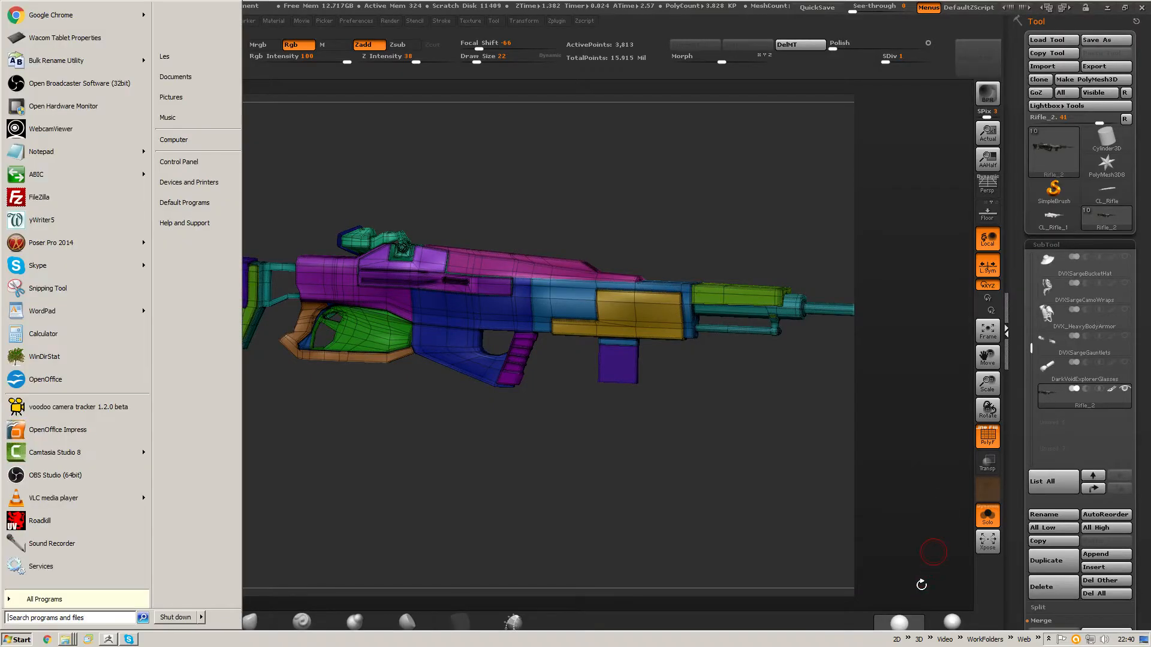
{"action": "left_click", "coordinate": [922, 643]}
{"action": "left_click", "coordinate": [930, 640]}
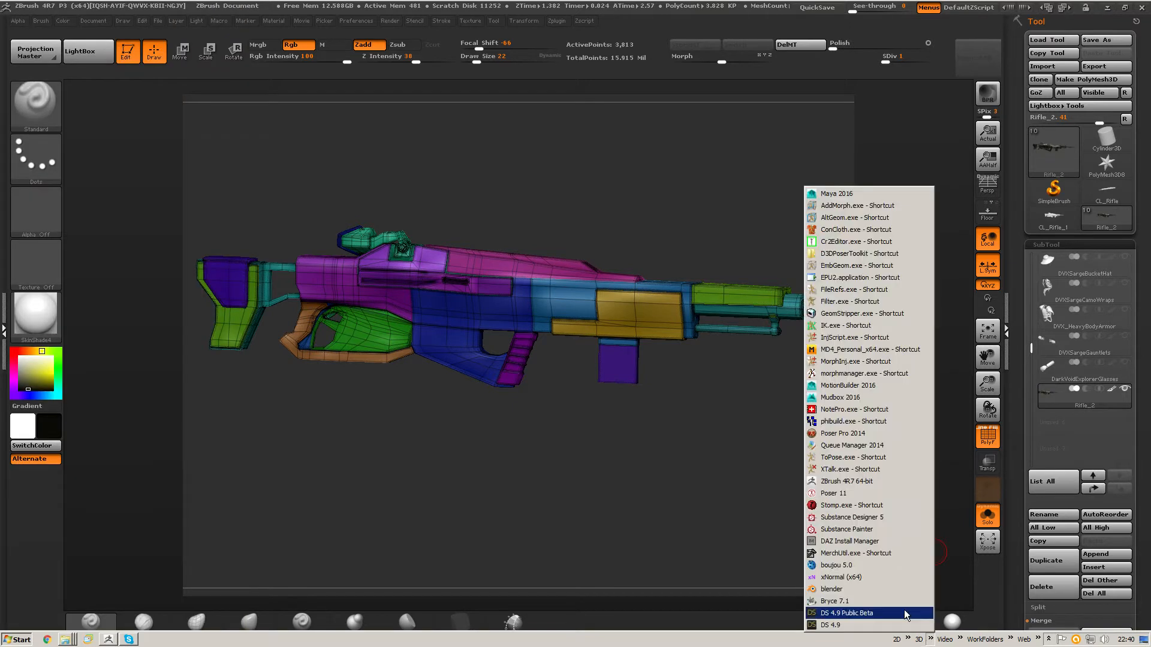
{"action": "left_click", "coordinate": [863, 623]}
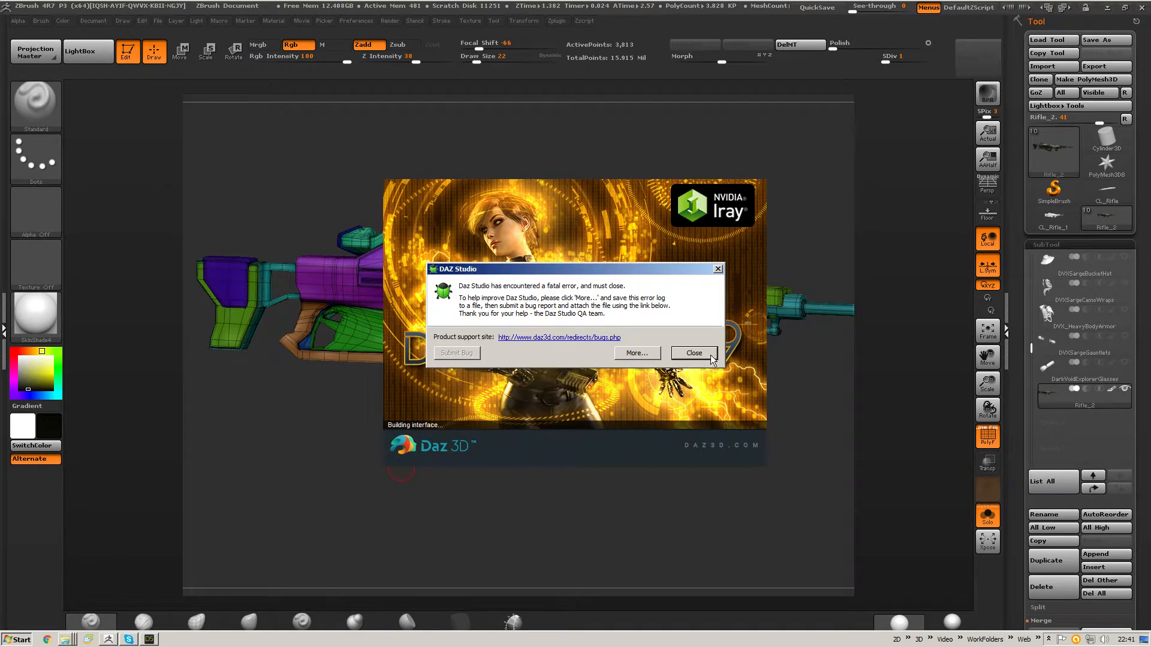
{"action": "left_click", "coordinate": [709, 356]}
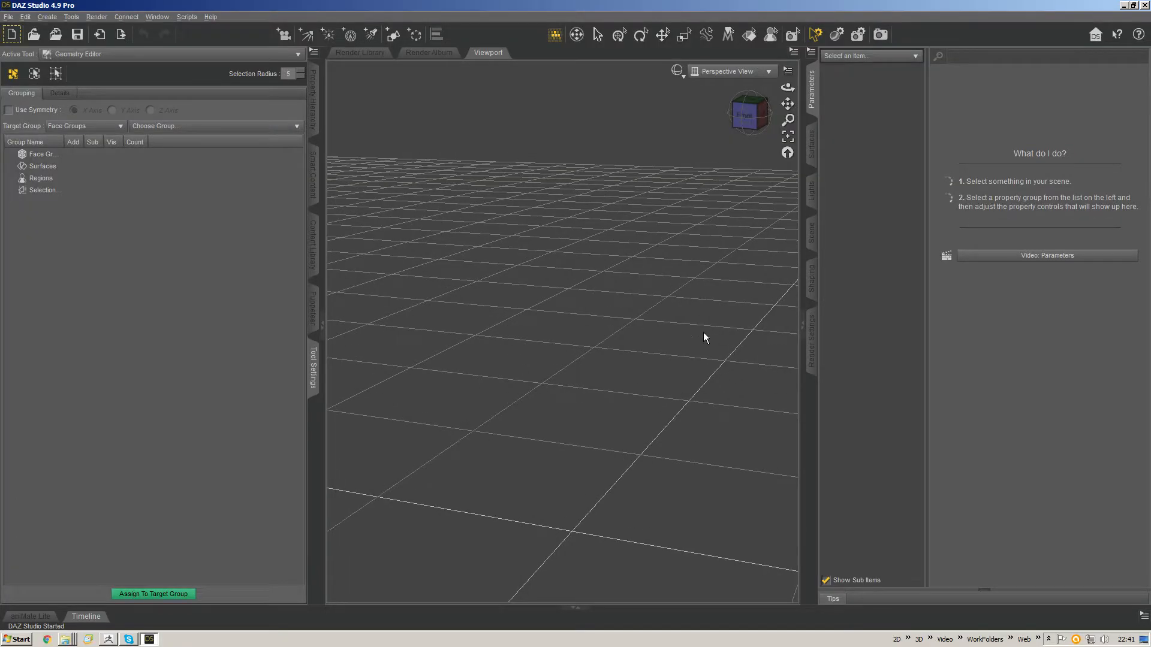
Step: Reopen the recent scene file RifleDev.duf
{"action": "left_click", "coordinate": [8, 17]}
{"action": "mouse_move", "coordinate": [52, 61]}
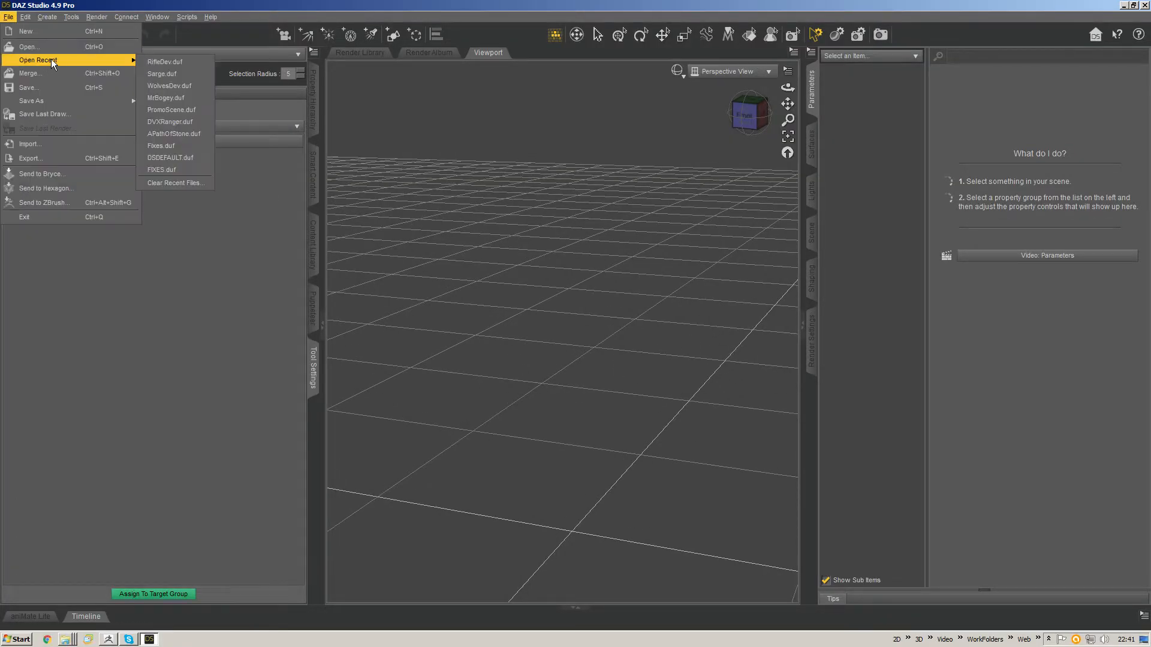
{"action": "left_click", "coordinate": [168, 58]}
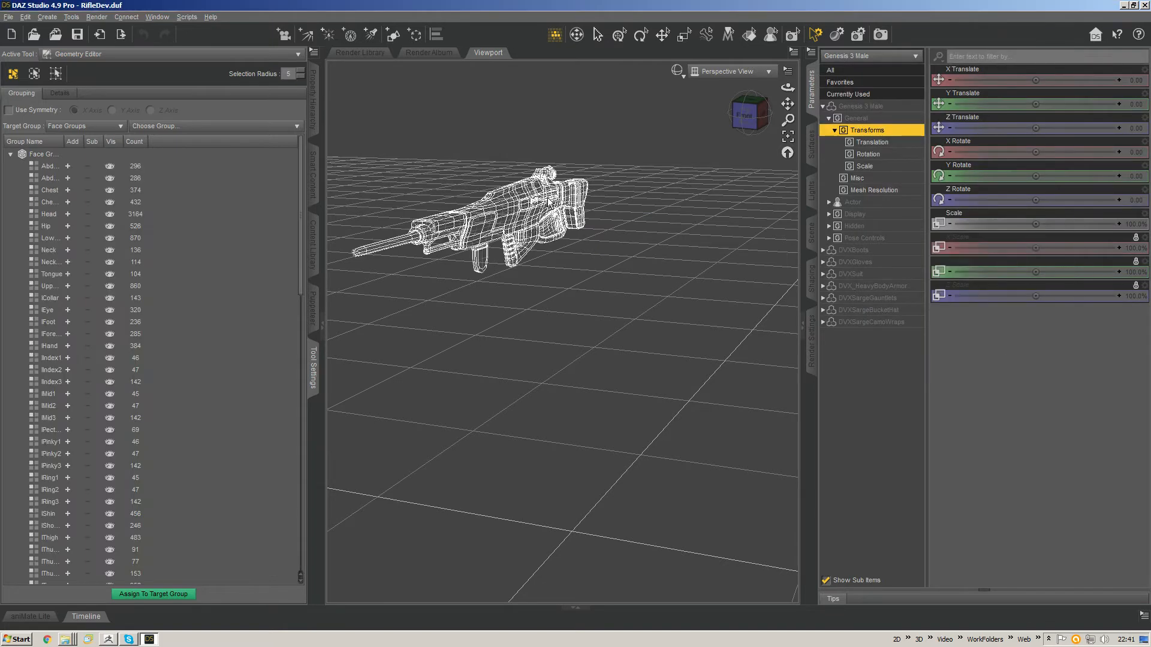
Step: Select the DVXSniperRifle for geometry editing and frame it in the viewport
{"action": "left_click_drag", "start_coordinate": [739, 131], "coordinate": [721, 172]}
{"action": "right_click", "coordinate": [694, 207]}
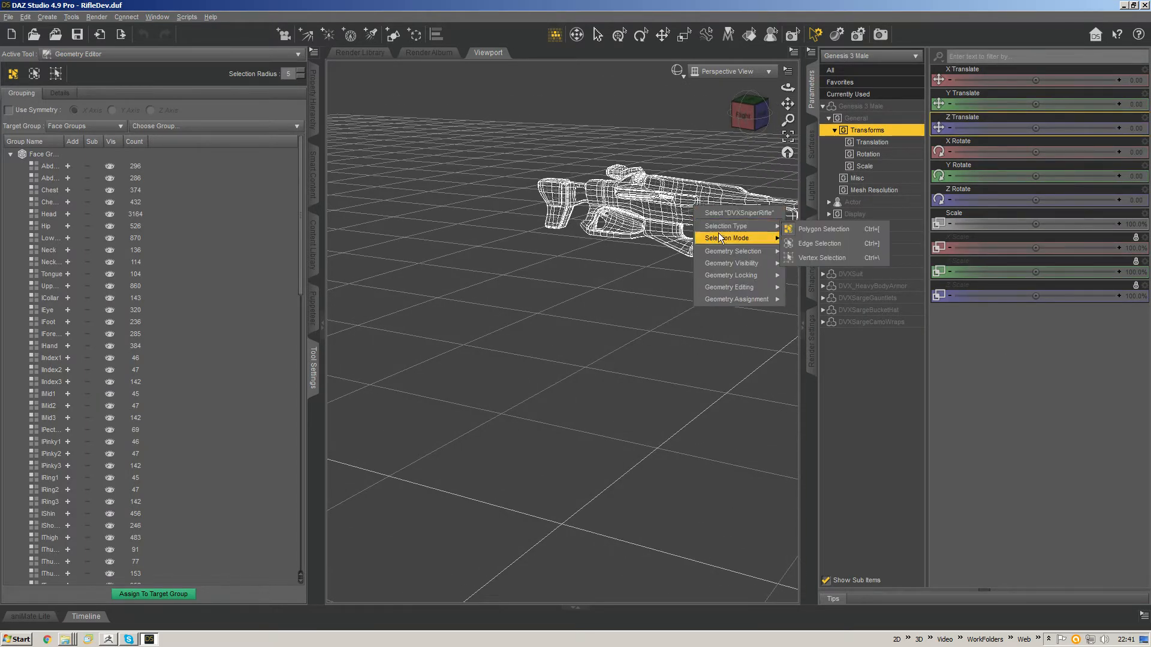
{"action": "mouse_move", "coordinate": [723, 232]}
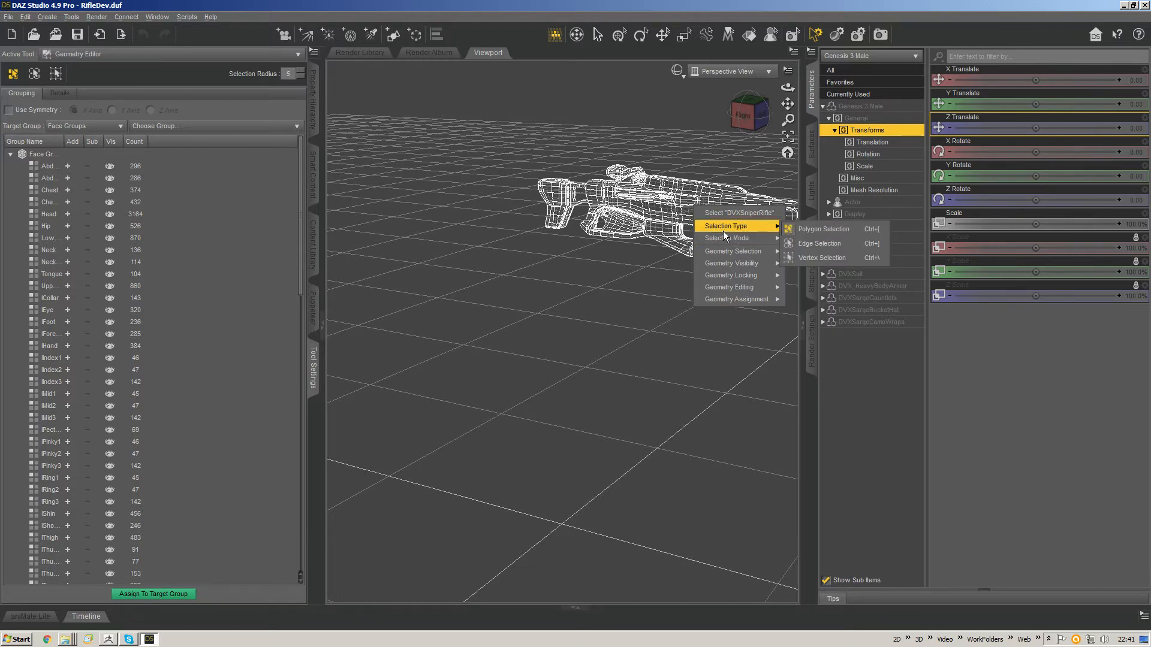
{"action": "left_click", "coordinate": [757, 211]}
{"action": "left_click", "coordinate": [788, 136]}
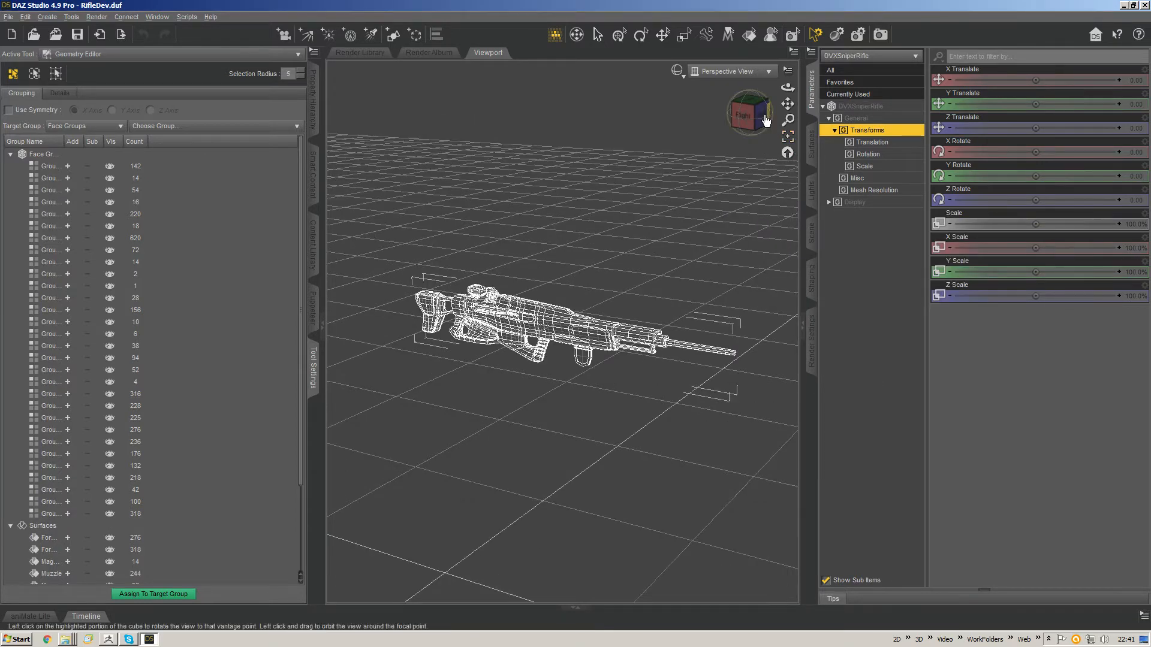
Step: Examine the rifle's face groups and surfaces in the reloaded scene, highlighting the Forward Grip surface
{"action": "scroll", "coordinate": [573, 289], "scroll_direction": "up", "scroll_amount": 2}
{"action": "scroll", "coordinate": [502, 456], "scroll_direction": "up", "scroll_amount": 3}
{"action": "middle_click_drag", "start_coordinate": [502, 456], "coordinate": [437, 424]}
{"action": "middle_click_drag", "start_coordinate": [582, 318], "coordinate": [533, 304]}
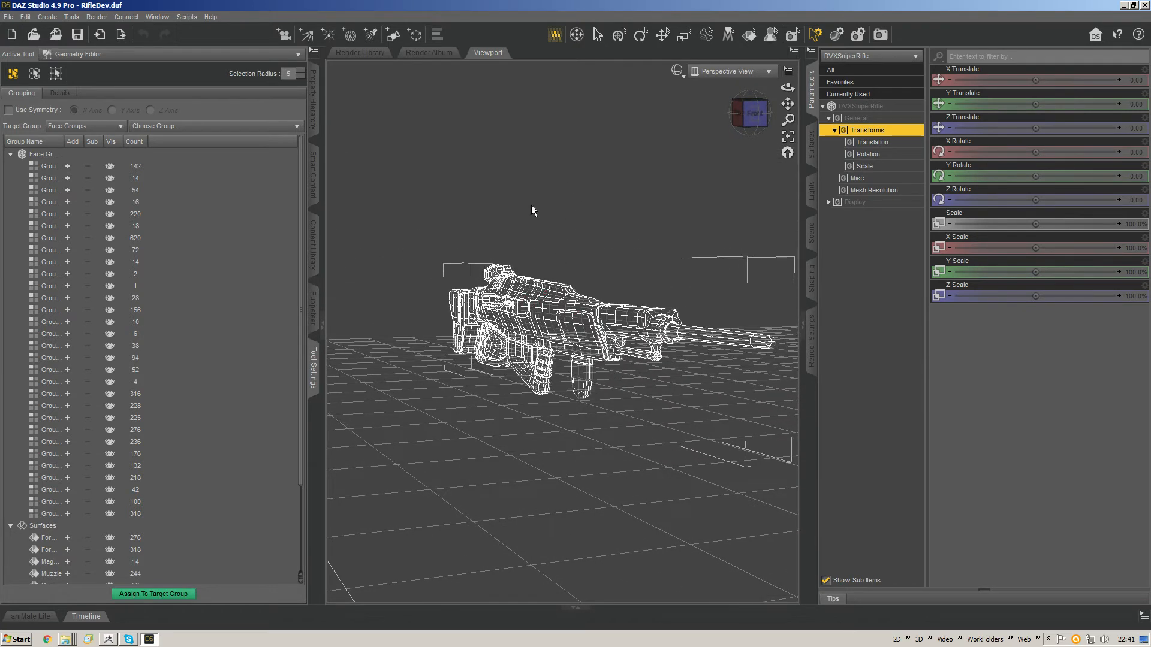
{"action": "left_click", "coordinate": [46, 359]}
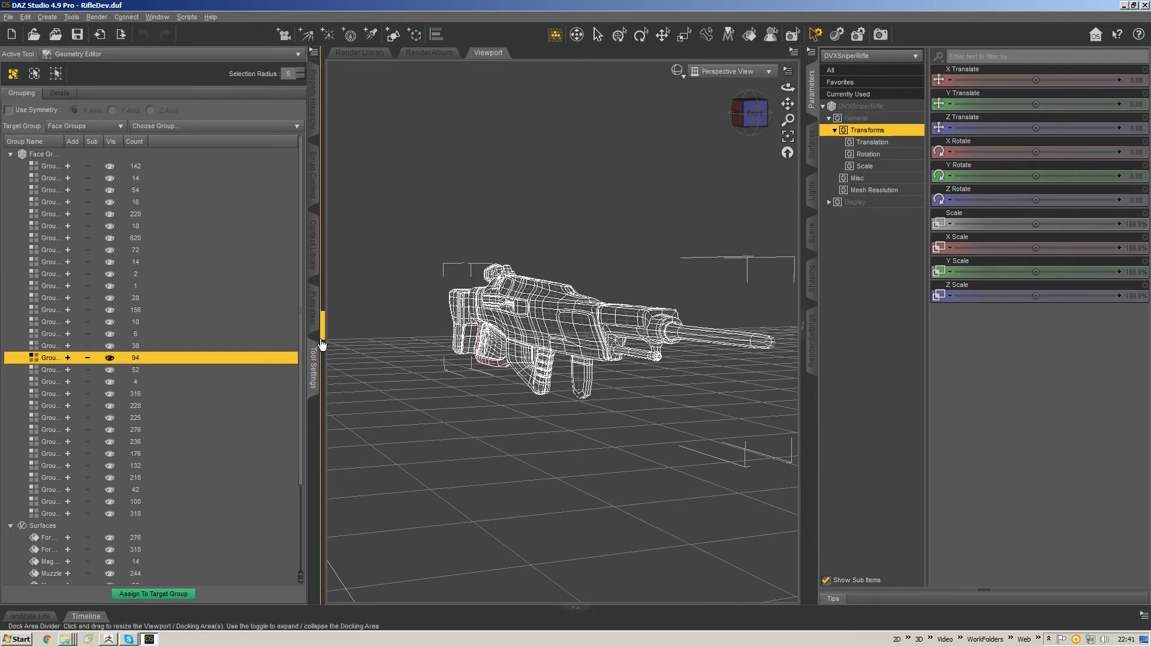
{"action": "scroll", "coordinate": [302, 420], "scroll_direction": "down", "scroll_amount": 3}
{"action": "left_click", "coordinate": [60, 435]}
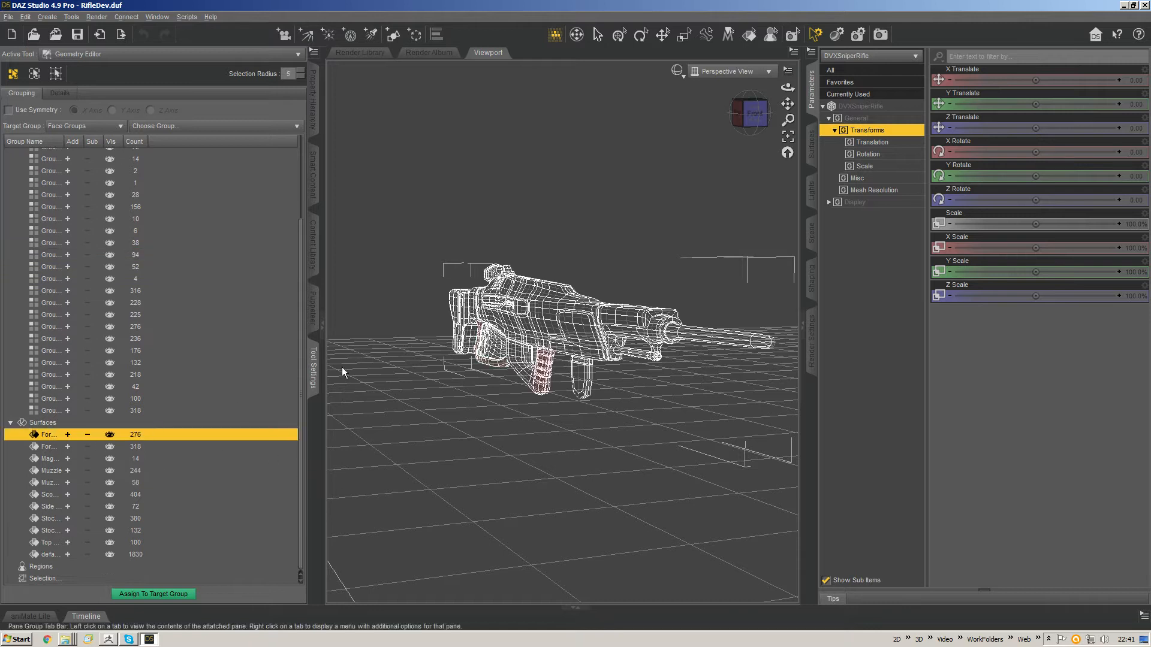
Step: Set the rifle's SubDivision Algorithm to Bilinear in its mesh resolution settings
{"action": "left_click", "coordinate": [874, 190]}
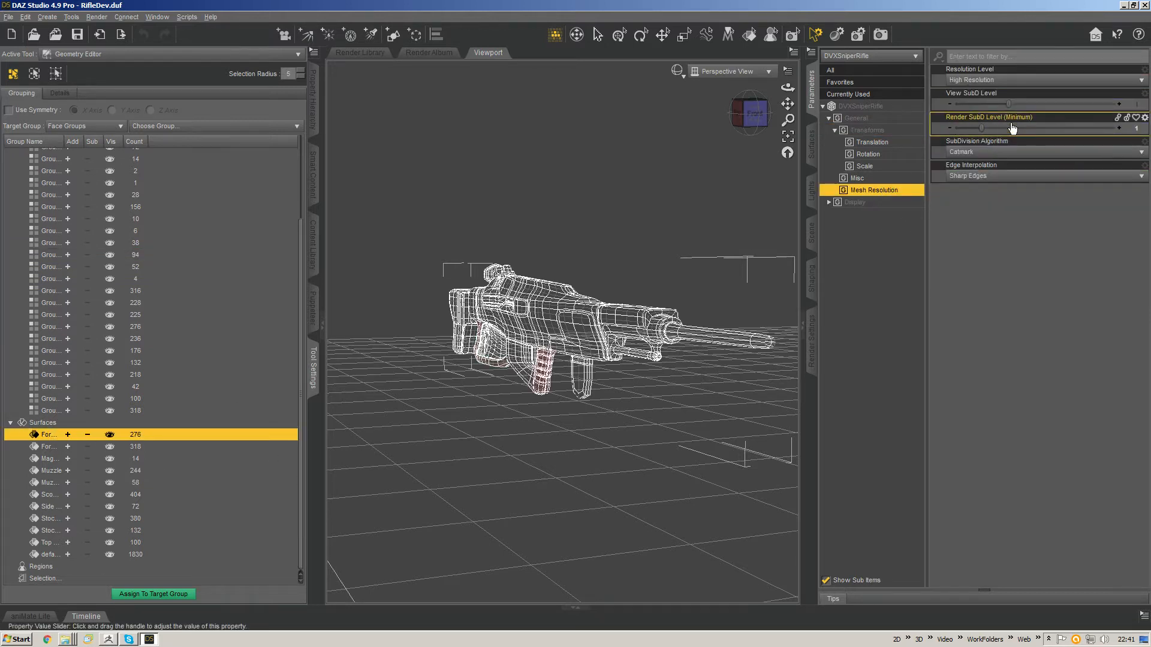
{"action": "left_click", "coordinate": [998, 153]}
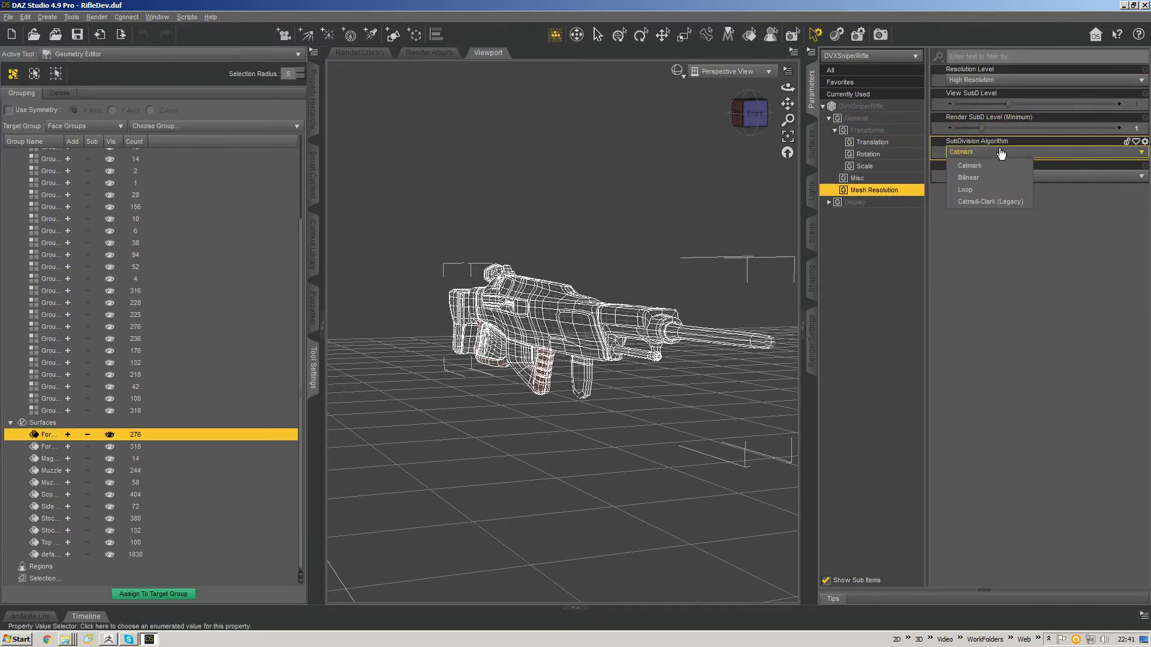
{"action": "left_click", "coordinate": [993, 141]}
{"action": "scroll", "coordinate": [587, 309], "scroll_direction": "up", "scroll_amount": 3}
{"action": "middle_click_drag", "start_coordinate": [587, 310], "coordinate": [425, 276]}
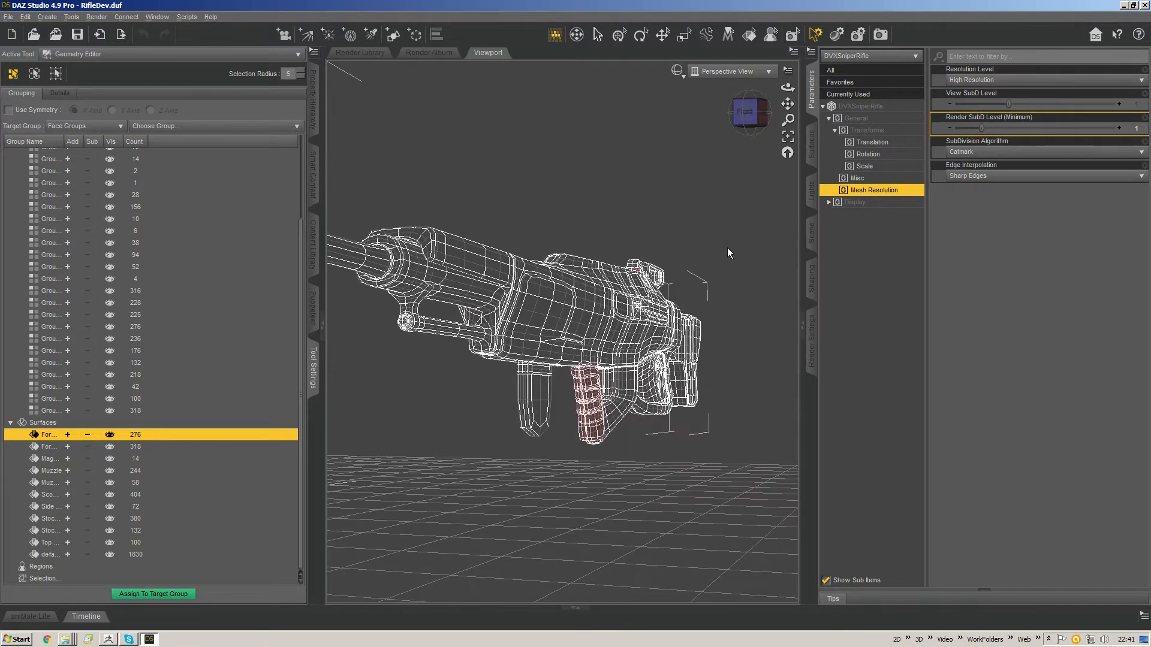
{"action": "left_click", "coordinate": [986, 151]}
{"action": "left_click", "coordinate": [981, 170]}
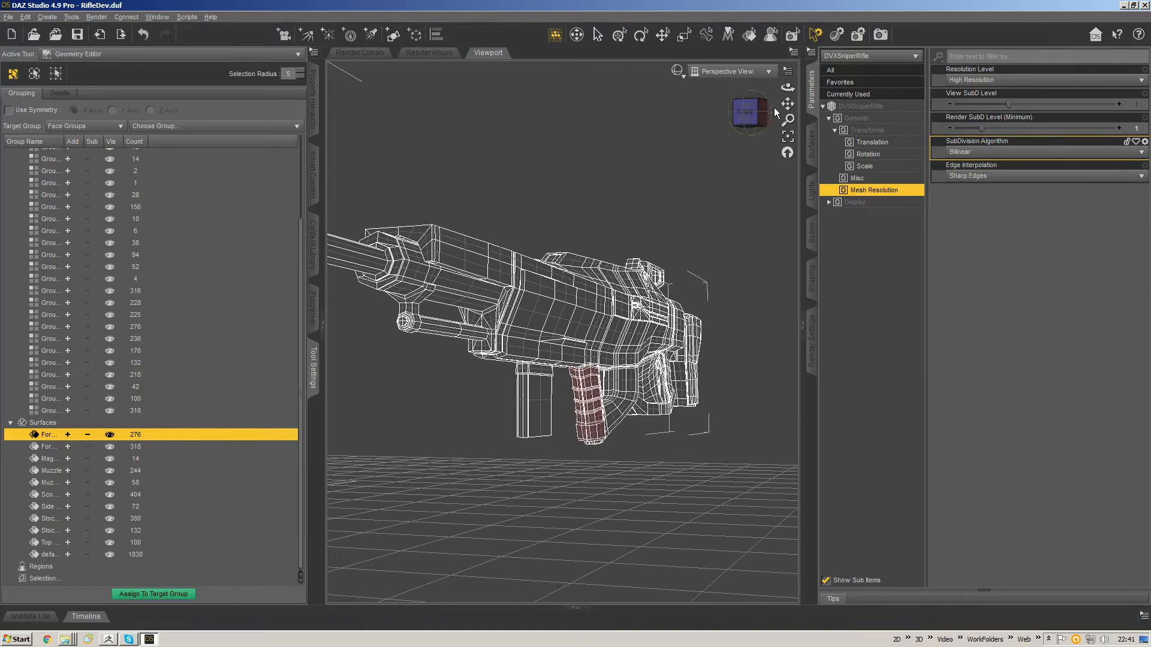
Step: Collapse the parameter settings pane to enlarge the viewport and view the rifle's right side
{"action": "middle_click_drag", "start_coordinate": [701, 168], "coordinate": [819, 228]}
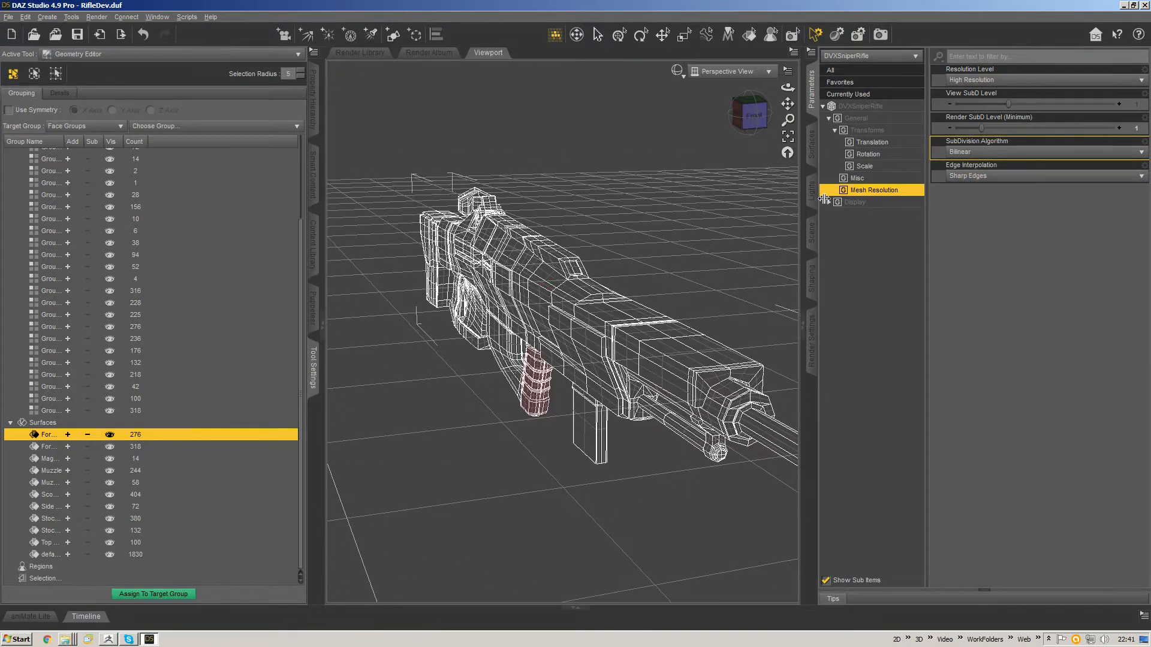
{"action": "left_click", "coordinate": [804, 327]}
{"action": "middle_click_drag", "start_coordinate": [833, 301], "coordinate": [1031, 288]}
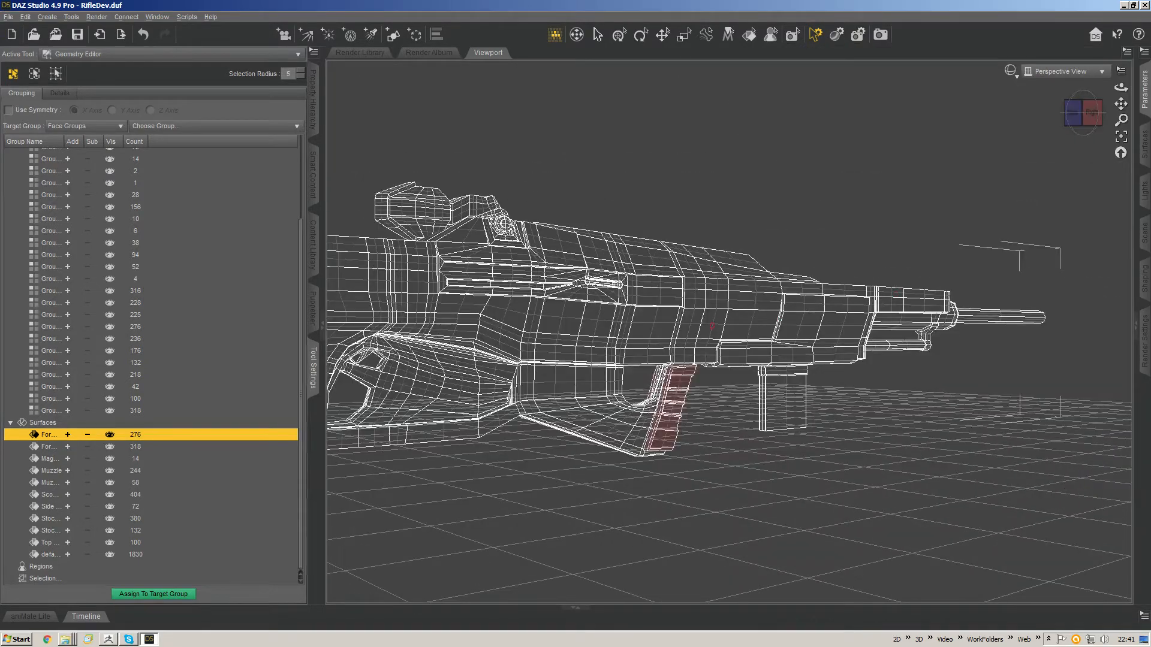
{"action": "middle_click_drag", "start_coordinate": [706, 334], "coordinate": [449, 377]}
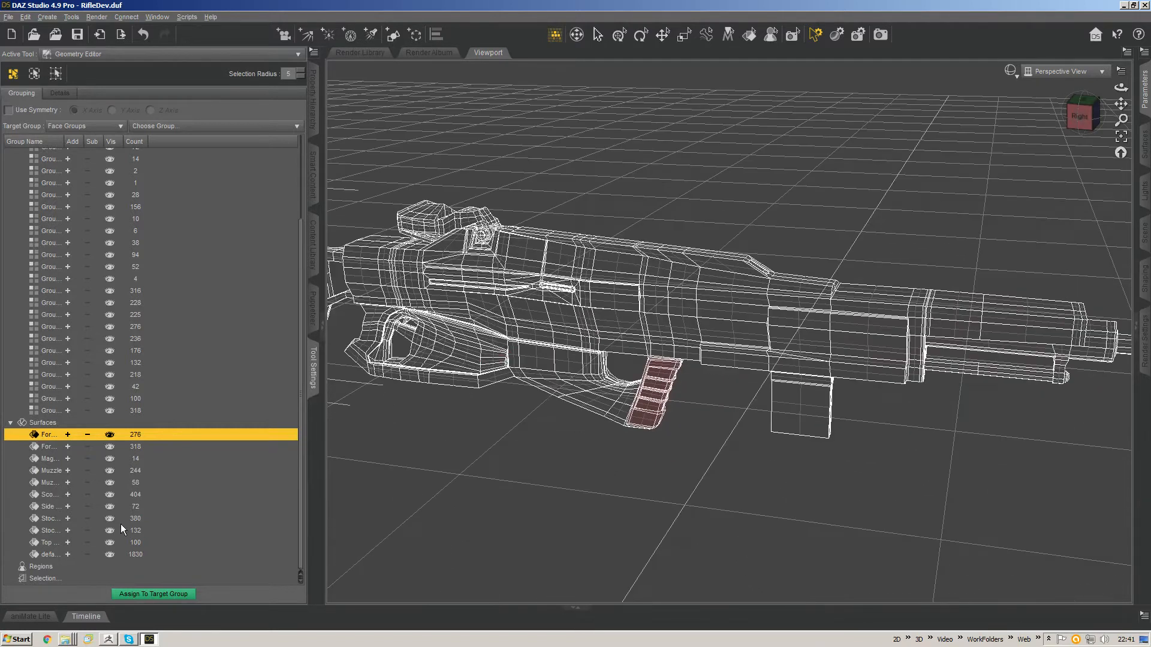
Step: Hide all of the rifle's named surfaces, leaving only the polygons of the default surface visible
{"action": "left_click", "coordinate": [110, 552]}
{"action": "left_click", "coordinate": [108, 540]}
{"action": "left_click", "coordinate": [109, 518]}
{"action": "left_click", "coordinate": [110, 506]}
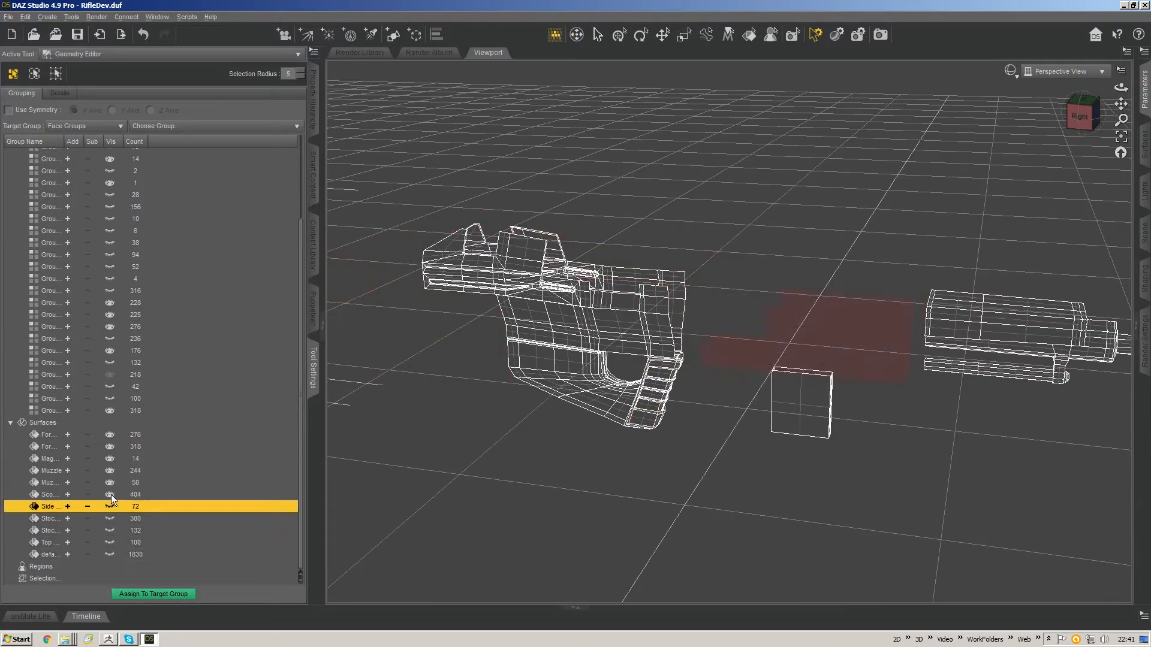
{"action": "left_click", "coordinate": [110, 495]}
{"action": "left_click", "coordinate": [110, 482]}
{"action": "left_click", "coordinate": [110, 470]}
{"action": "left_click", "coordinate": [110, 458]}
{"action": "left_click", "coordinate": [109, 446]}
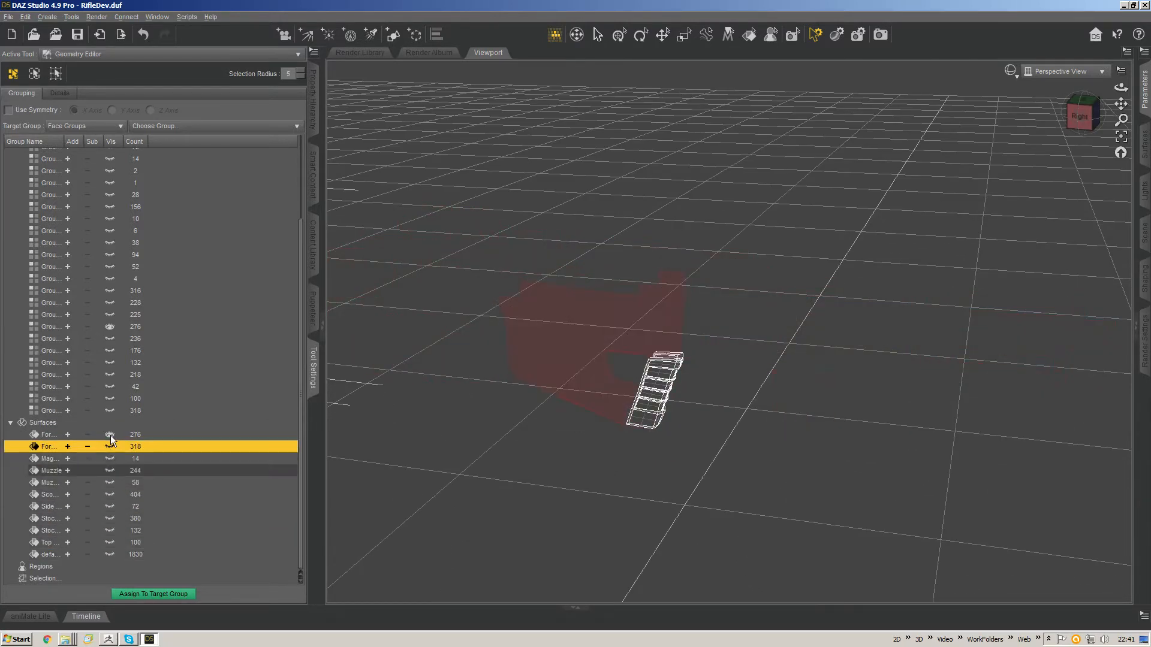
{"action": "left_click", "coordinate": [110, 435]}
{"action": "left_click", "coordinate": [110, 555]}
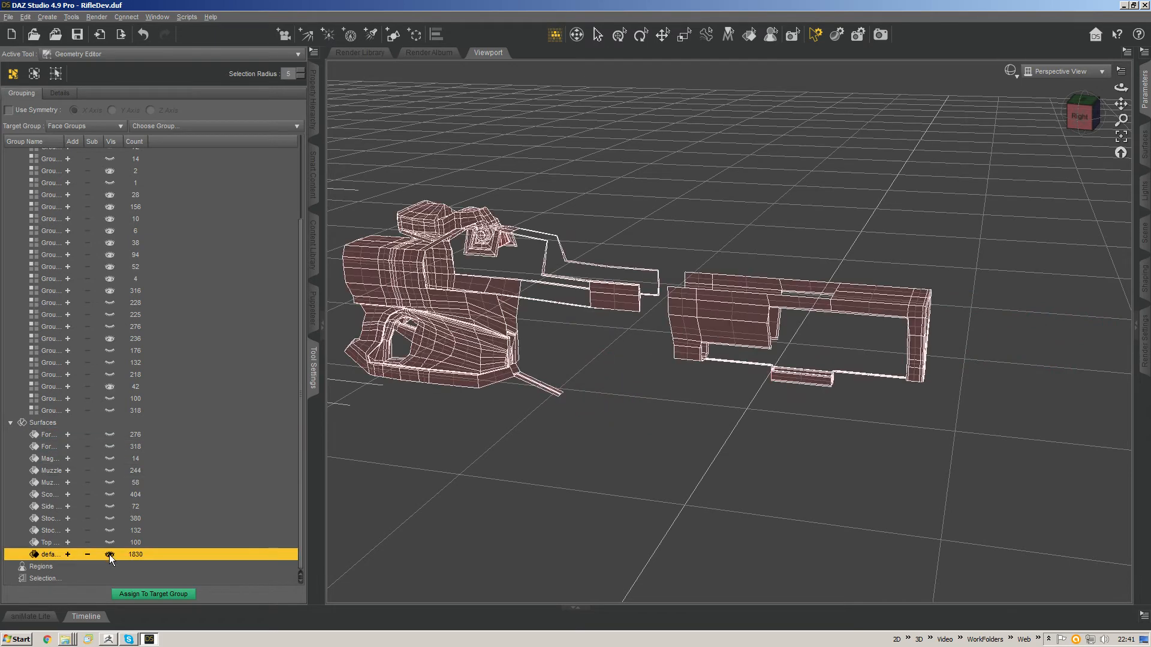
Step: Create a surface named Trigger Grip Inset from the 316-polygon grip face group and hide it
{"action": "middle_click_drag", "start_coordinate": [753, 365], "coordinate": [462, 323]}
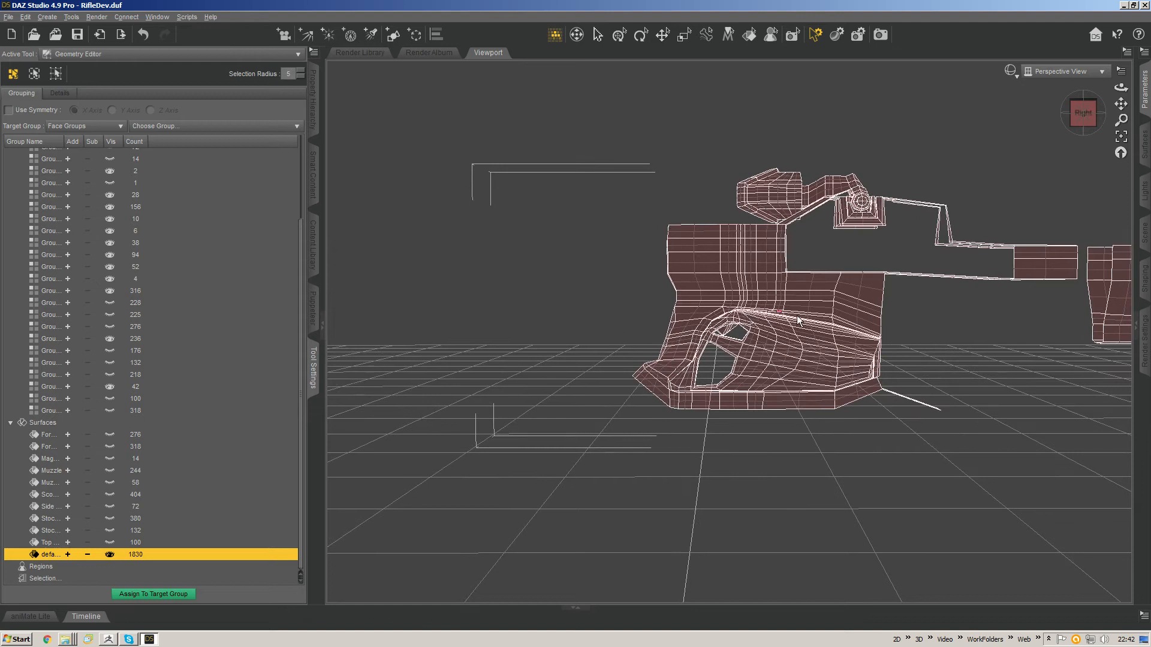
{"action": "left_click_drag", "start_coordinate": [793, 353], "coordinate": [794, 361]}
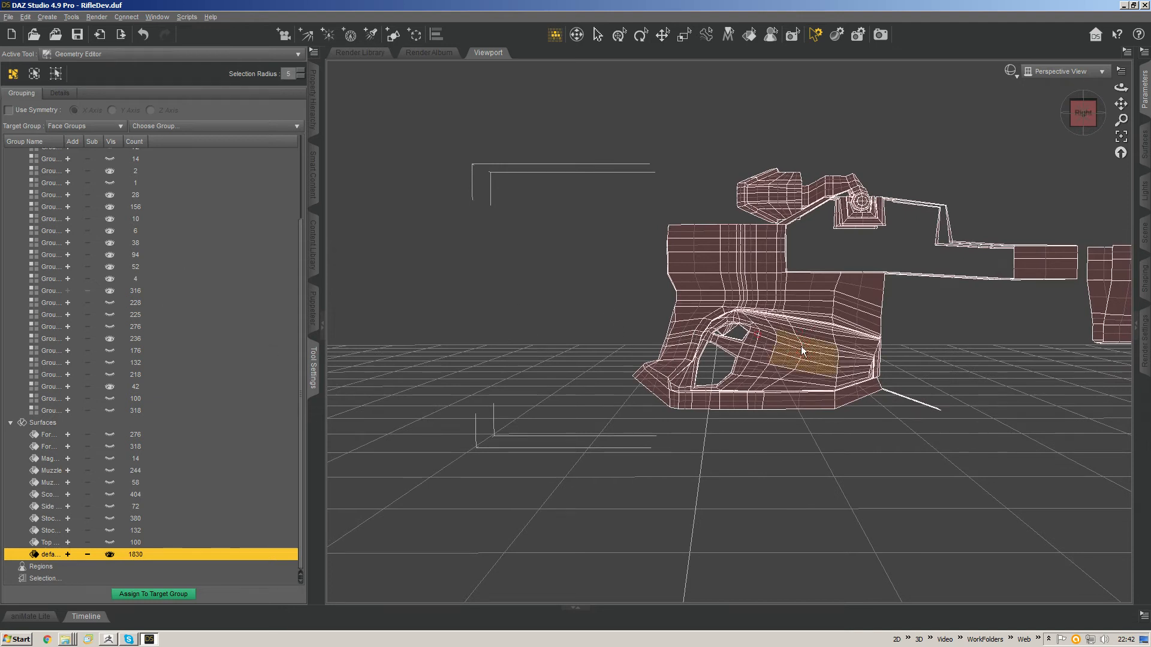
{"action": "left_click", "coordinate": [55, 290]}
{"action": "left_click", "coordinate": [67, 291]}
{"action": "middle_click_drag", "start_coordinate": [829, 372], "coordinate": [724, 354]}
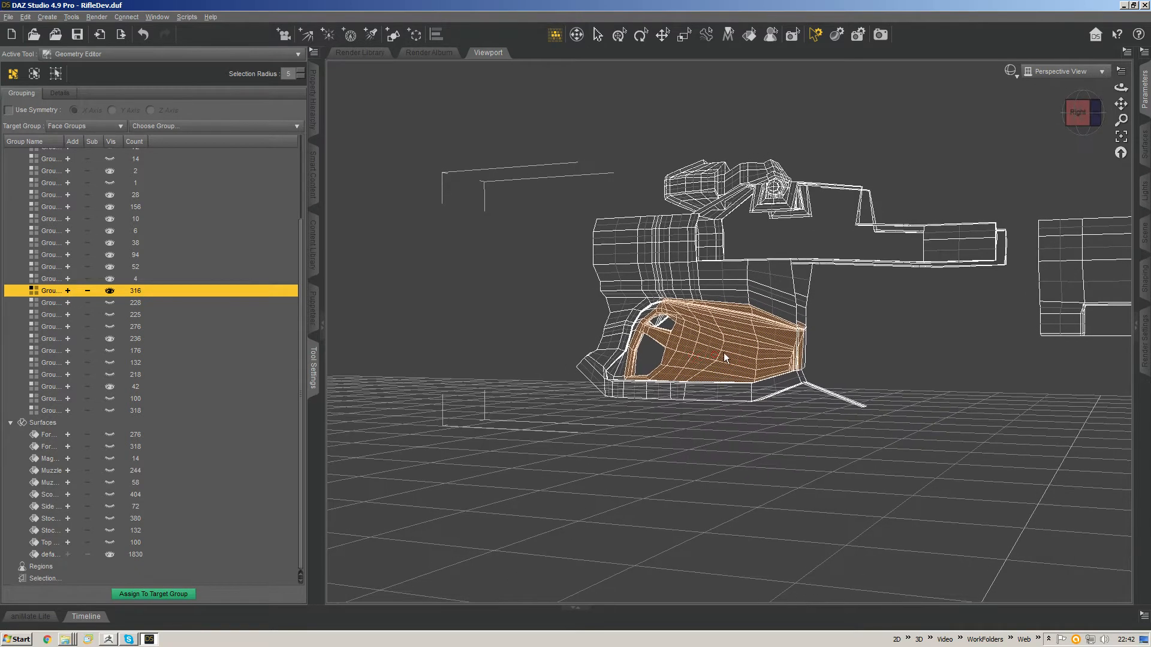
{"action": "left_click", "coordinate": [50, 425]}
{"action": "right_click", "coordinate": [56, 424]}
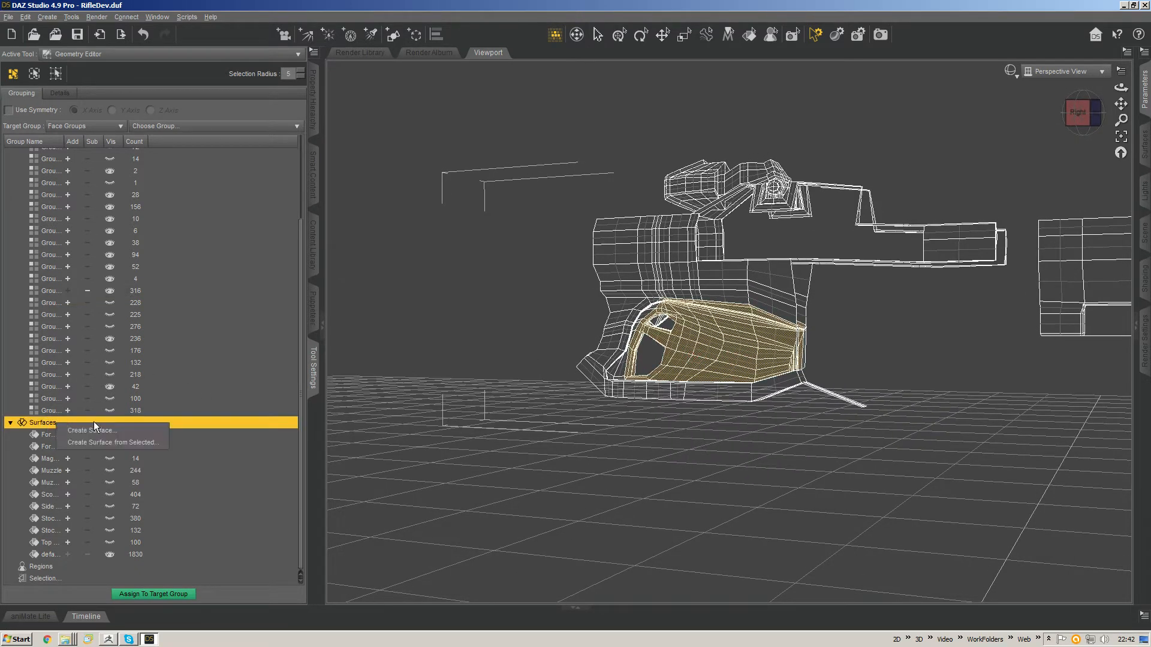
{"action": "left_click", "coordinate": [111, 442]}
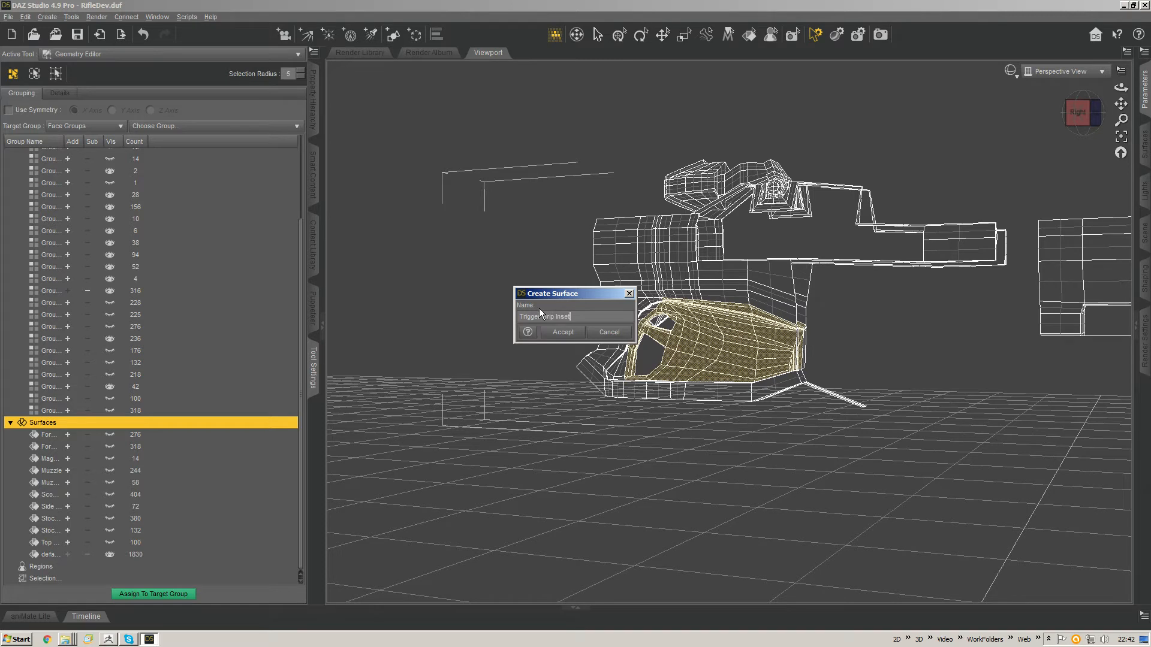
{"action": "key", "text": "Return"}
{"action": "left_click", "coordinate": [108, 555]}
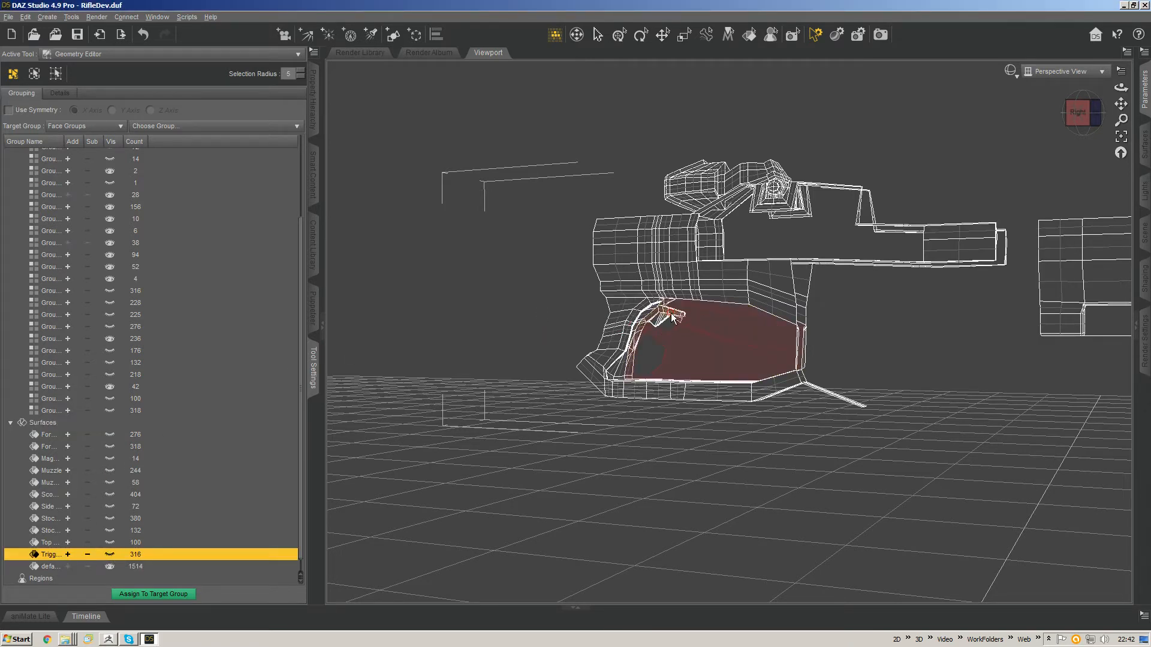
Step: Create a surface named Trigger from the face groups that make up the trigger, and hide it
{"action": "left_click", "coordinate": [63, 243]}
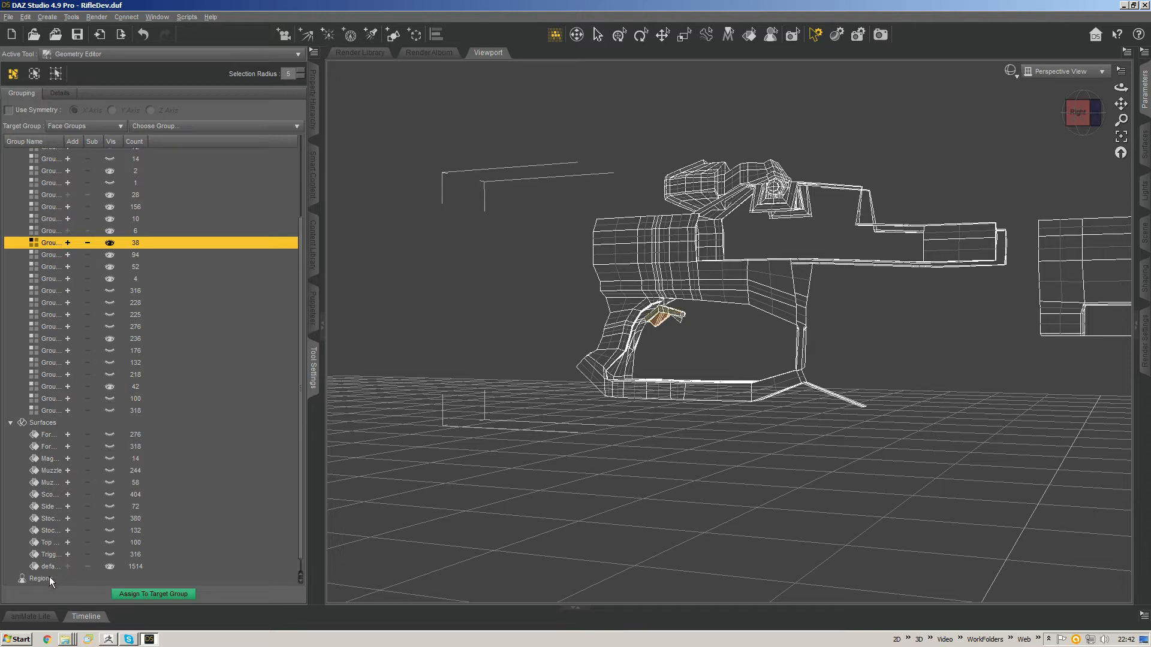
{"action": "left_click", "coordinate": [53, 425]}
{"action": "right_click", "coordinate": [52, 427]}
{"action": "left_click", "coordinate": [78, 437]}
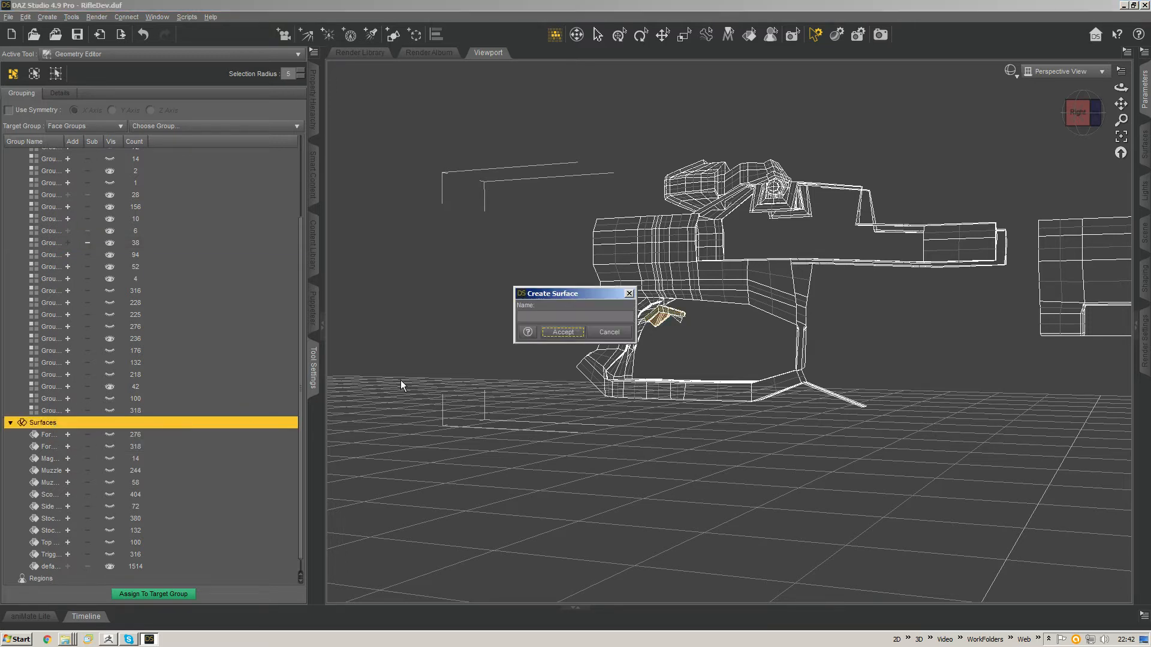
{"action": "type", "text": "Trigger"}
{"action": "key", "text": "Return"}
{"action": "left_click", "coordinate": [112, 555]}
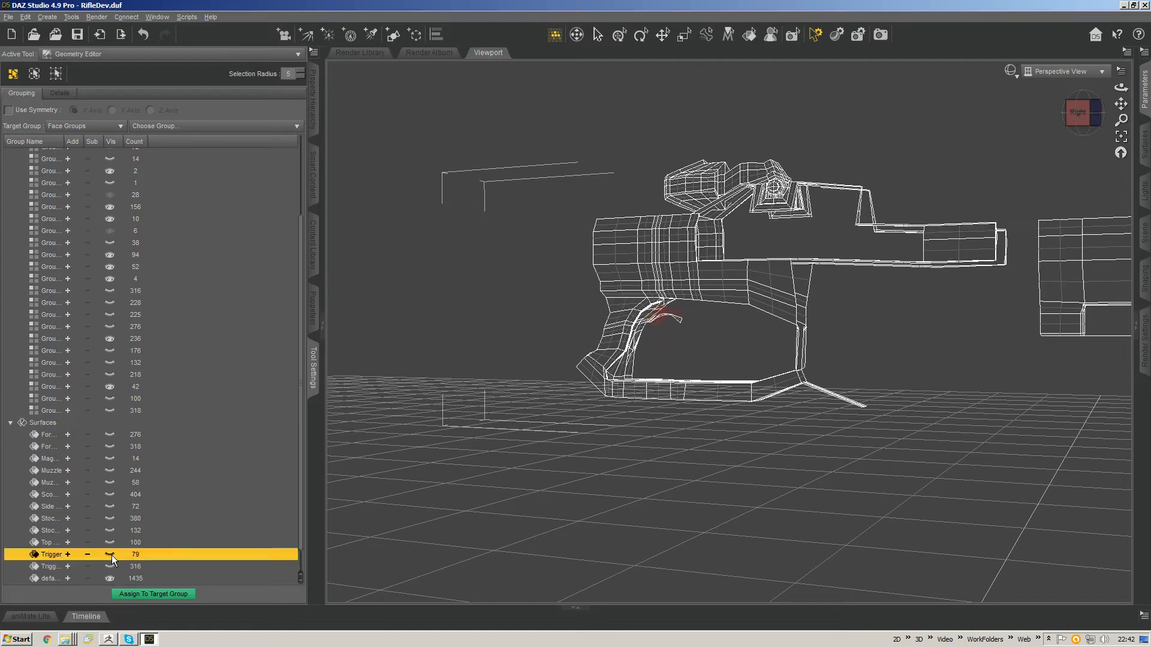
Step: Select the leftover trigger polygons, assign them to the Trigger surface, and hide them
{"action": "left_click_drag", "start_coordinate": [686, 318], "coordinate": [681, 314]}
{"action": "key", "text": "ctrl+f"}
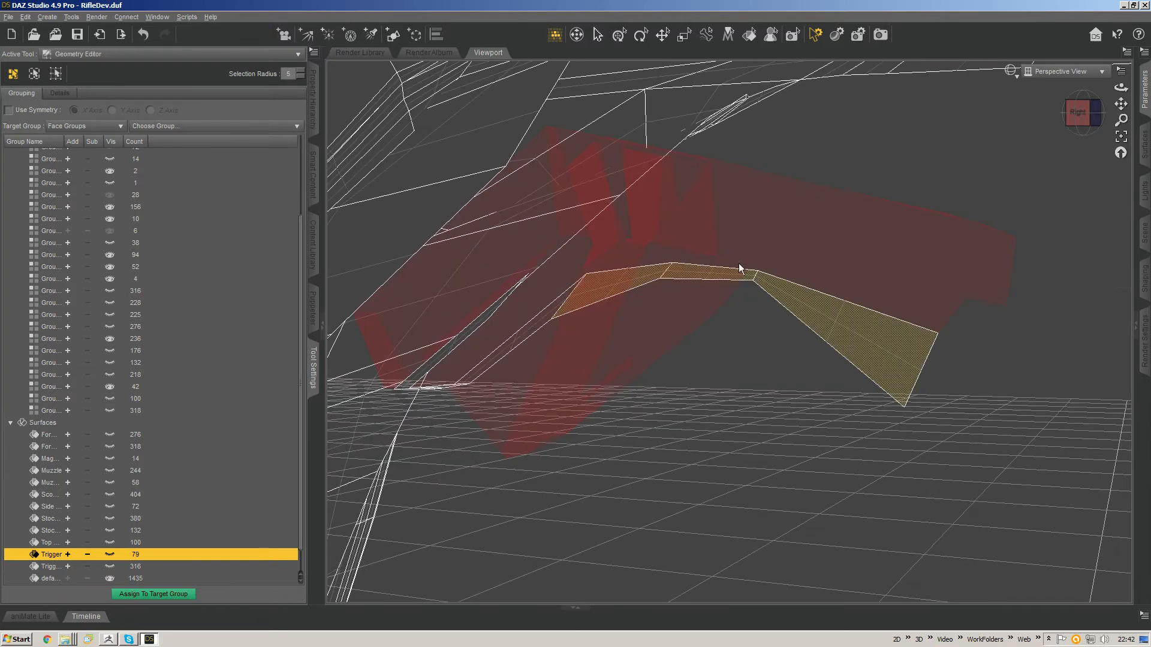
{"action": "scroll", "coordinate": [719, 282], "scroll_direction": "down", "scroll_amount": 5}
{"action": "scroll", "coordinate": [718, 283], "scroll_direction": "up", "scroll_amount": 1}
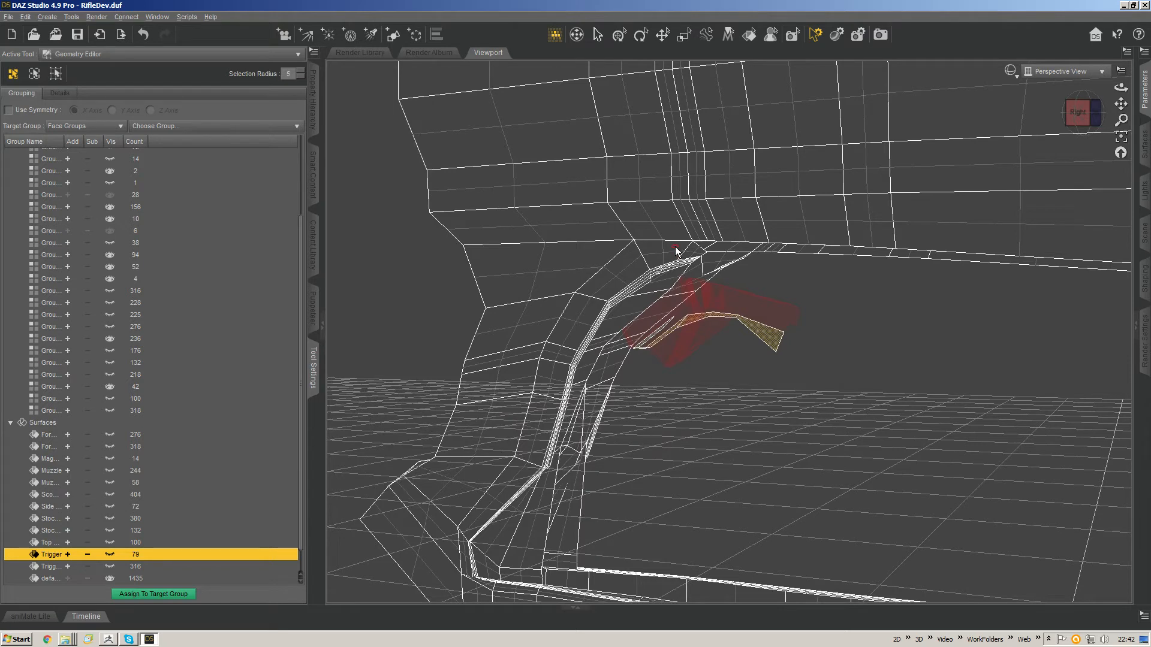
{"action": "middle_click_drag", "start_coordinate": [675, 247], "coordinate": [742, 343]}
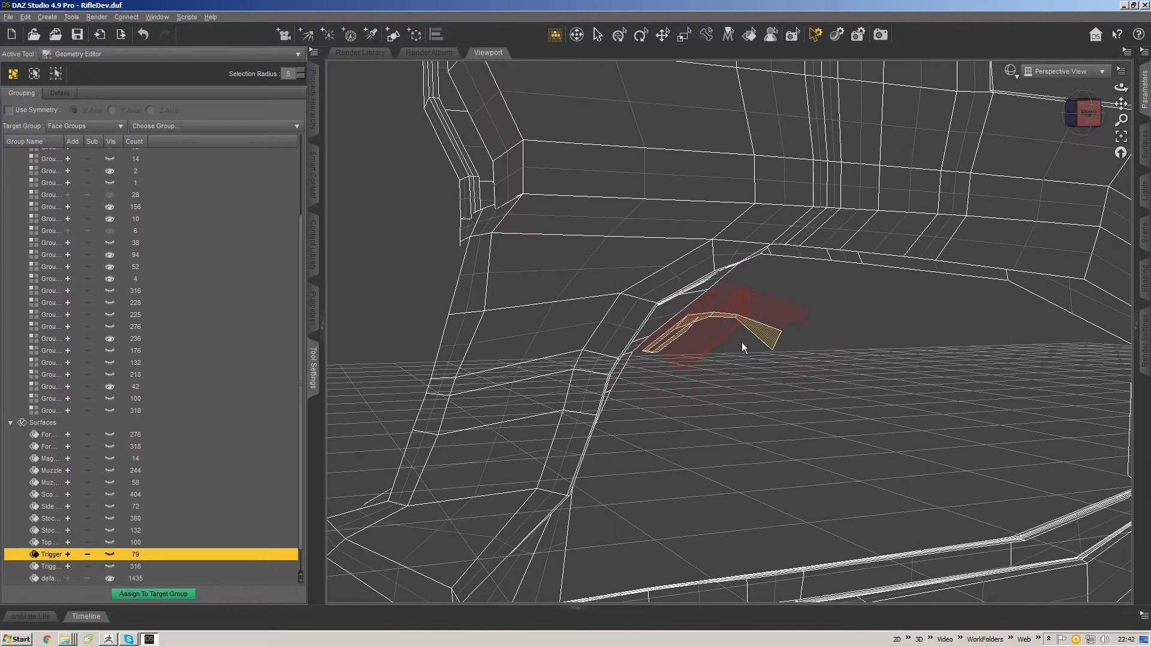
{"action": "right_click", "coordinate": [92, 555]}
{"action": "left_click", "coordinate": [114, 563]}
{"action": "left_click", "coordinate": [110, 556]}
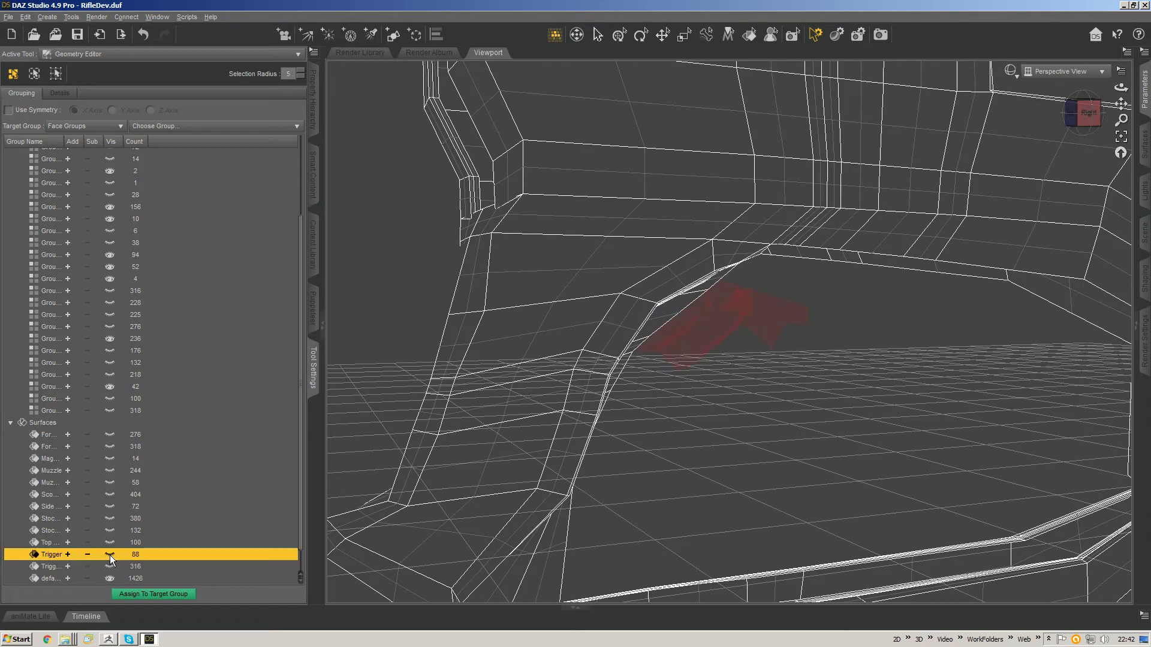
Step: Go through the face groups one by one and select the 52-polygon group along the inner edge of the grip opening
{"action": "middle_click_drag", "start_coordinate": [741, 351], "coordinate": [595, 328]}
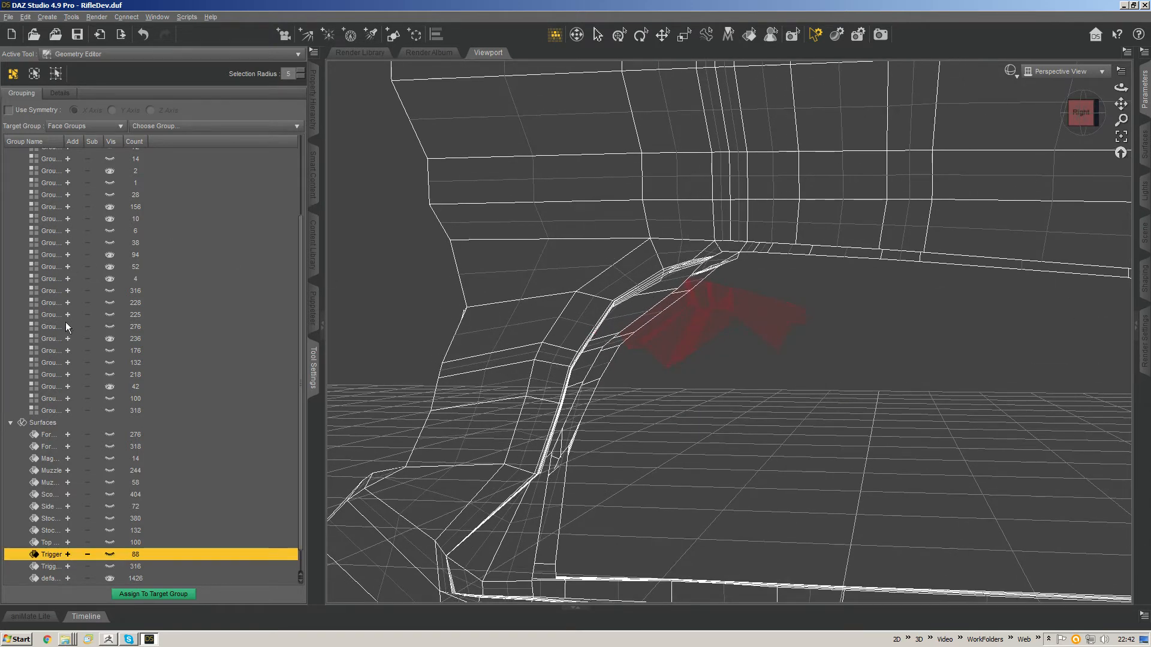
{"action": "left_click", "coordinate": [48, 410]}
{"action": "key", "text": "Up"}
{"action": "key", "text": "Up"}
{"action": "key", "text": "Up"}
{"action": "key", "text": "Up"}
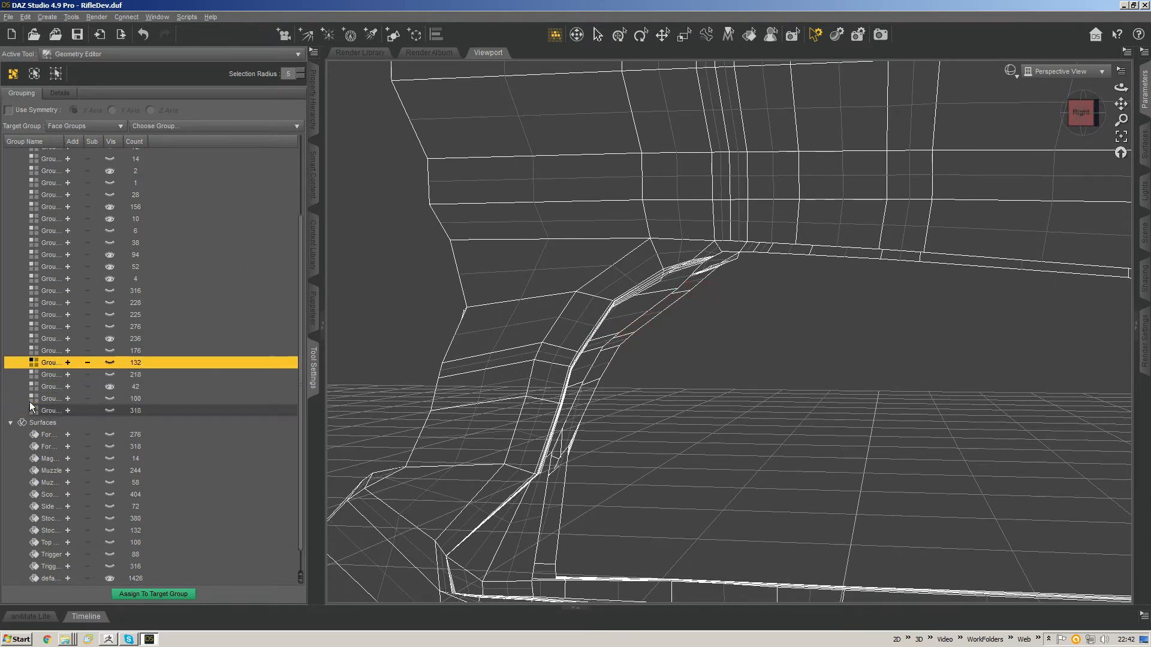
{"action": "key", "text": "Up"}
{"action": "key", "text": "Up"}
{"action": "key", "text": "Up"}
{"action": "key", "text": "Up"}
{"action": "key", "text": "Up"}
{"action": "key", "text": "Up"}
{"action": "key", "text": "Up"}
{"action": "key", "text": "Up"}
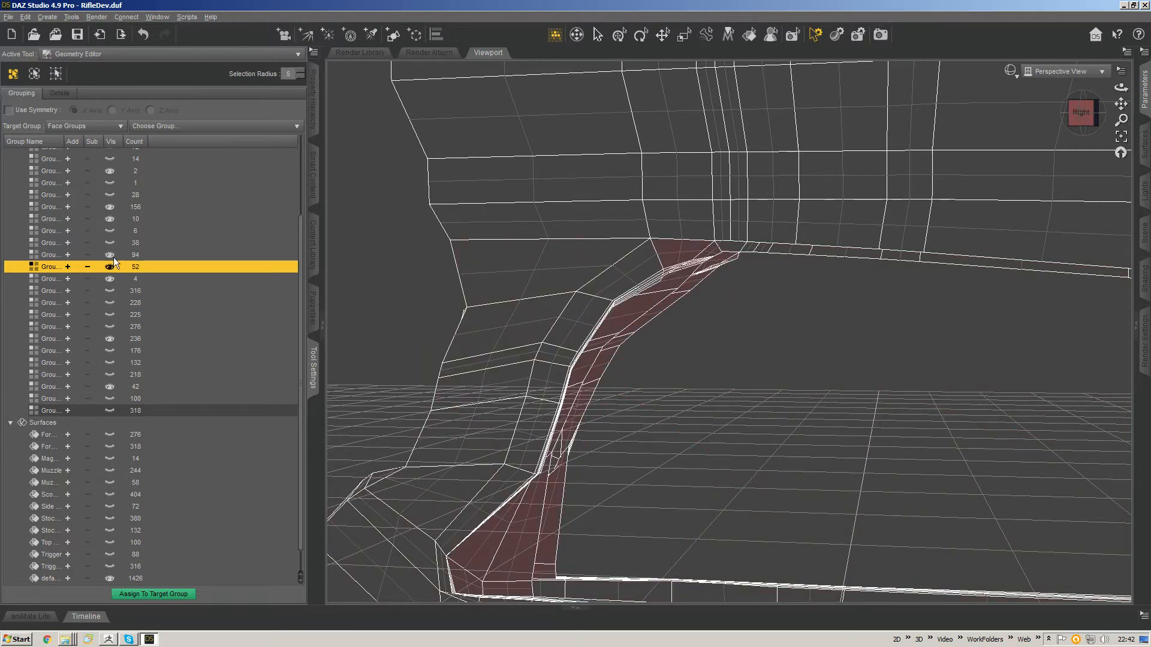
{"action": "left_click", "coordinate": [67, 267]}
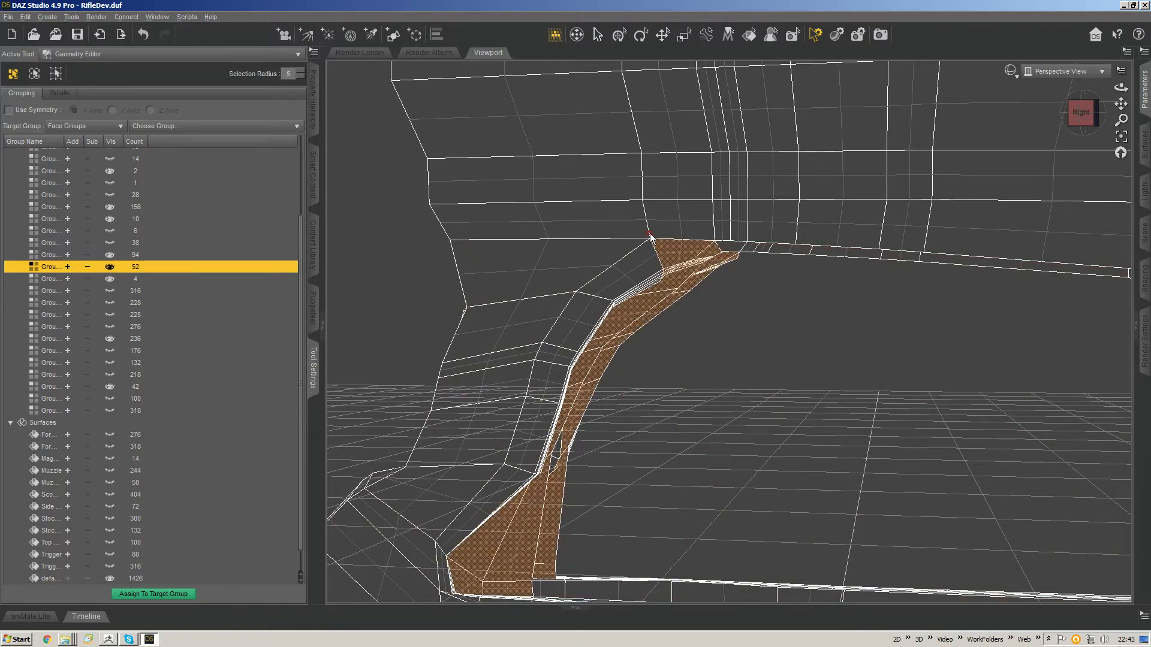
Step: Enable X Axis symmetry and deselect the polygons at the upper end of the selected grip strips on both sides
{"action": "key", "text": "ctrl+f"}
{"action": "middle_click_drag", "start_coordinate": [674, 240], "coordinate": [443, 215]}
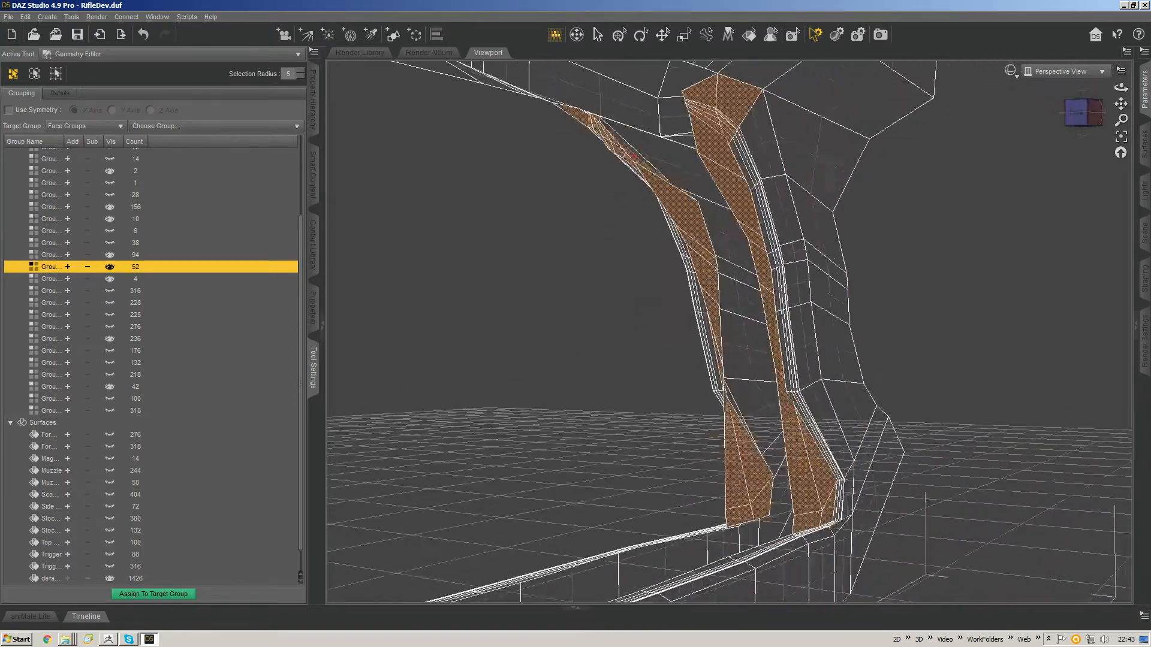
{"action": "middle_click_drag", "start_coordinate": [635, 158], "coordinate": [814, 168]}
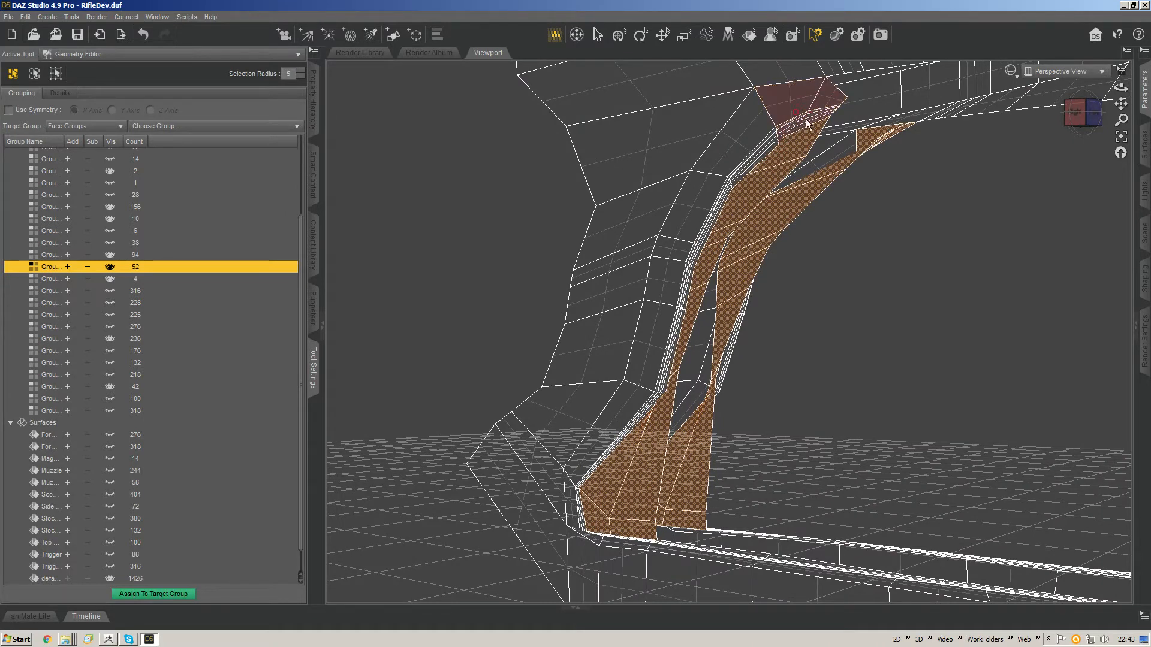
{"action": "middle_click_drag", "start_coordinate": [807, 124], "coordinate": [436, 180]}
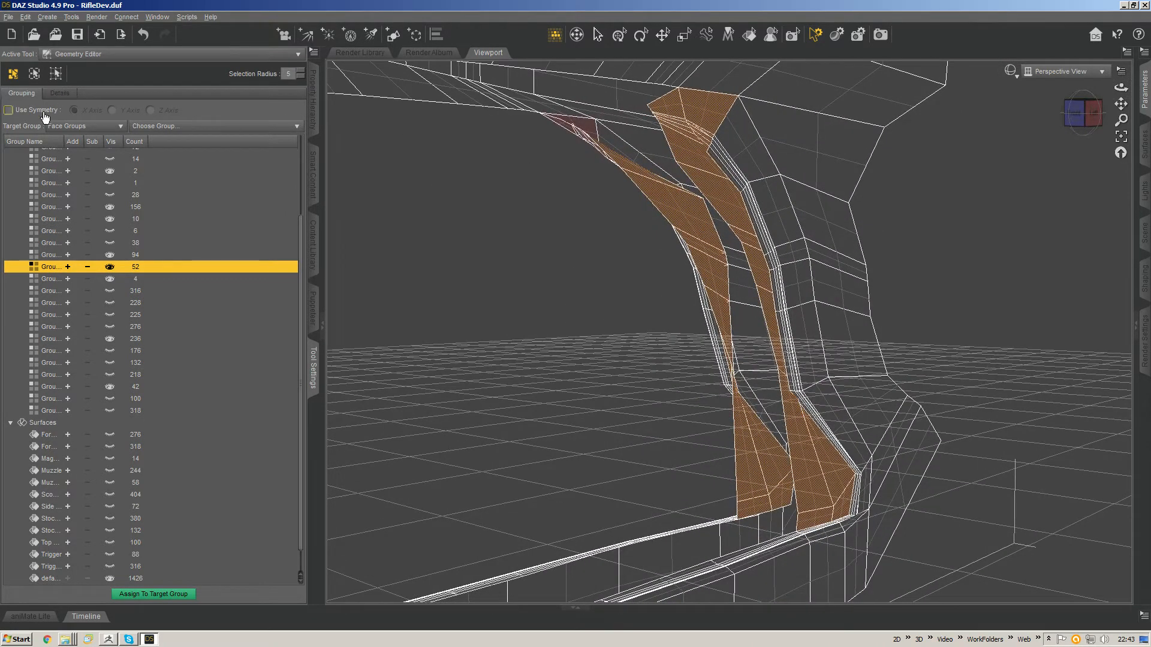
{"action": "left_click", "coordinate": [9, 110]}
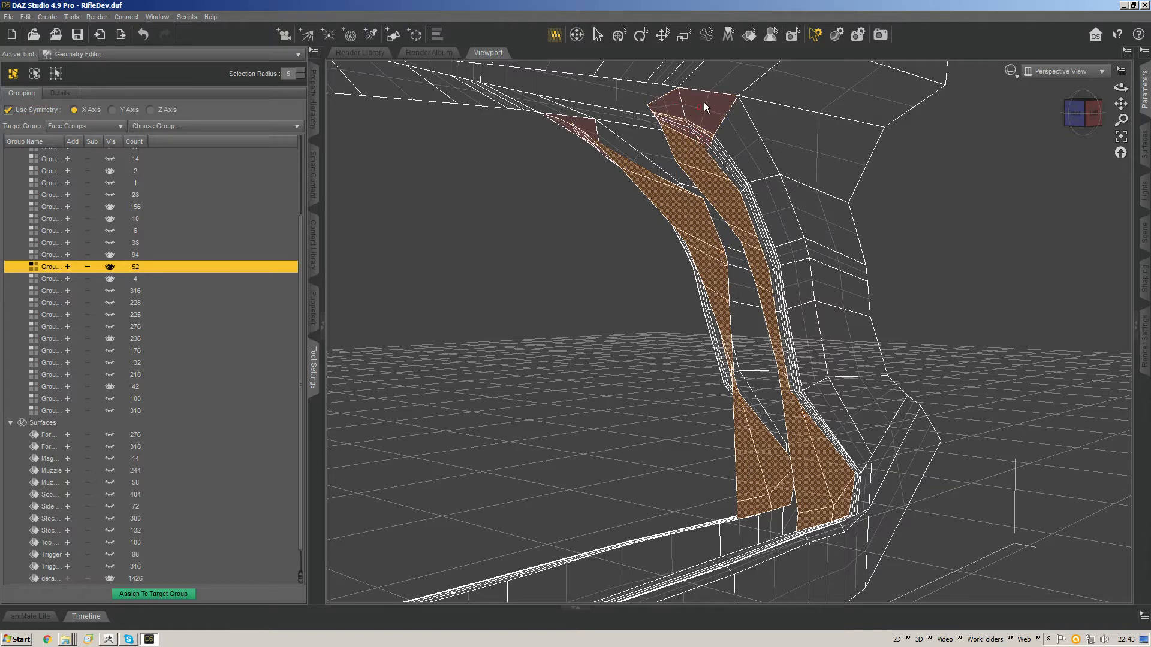
{"action": "middle_click_drag", "start_coordinate": [722, 124], "coordinate": [698, 92]}
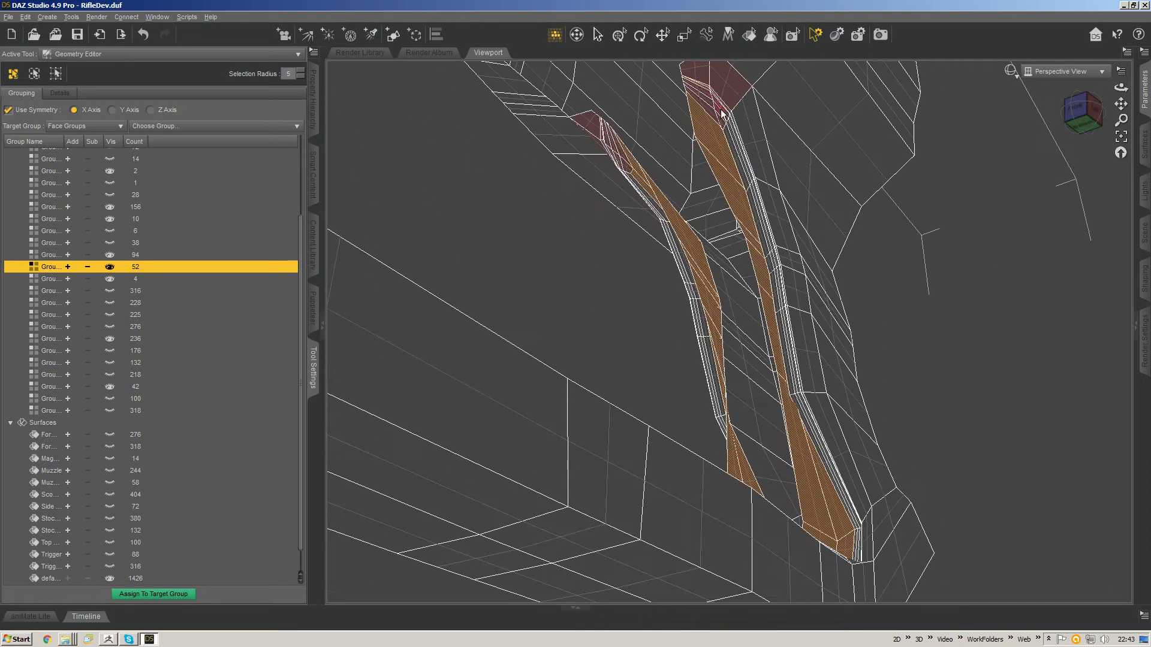
{"action": "middle_click_drag", "start_coordinate": [799, 311], "coordinate": [522, 460]}
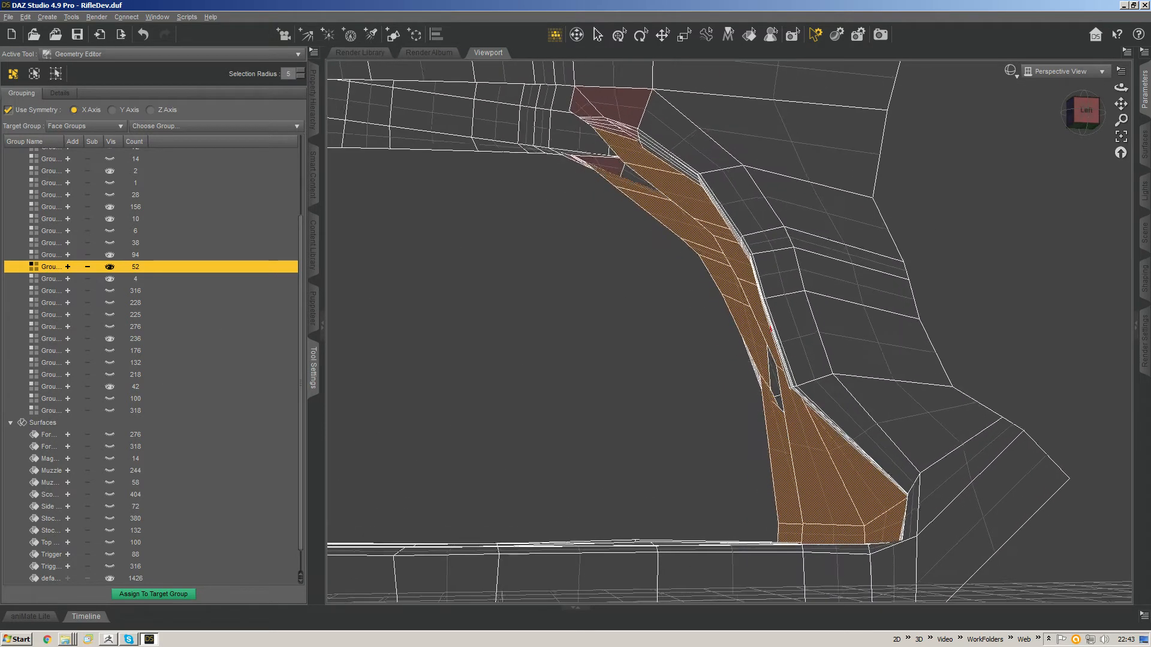
{"action": "middle_click_drag", "start_coordinate": [585, 416], "coordinate": [469, 333]}
Step: Make all of the rifle's hidden polygons visible again
{"action": "right_click", "coordinate": [741, 253]}
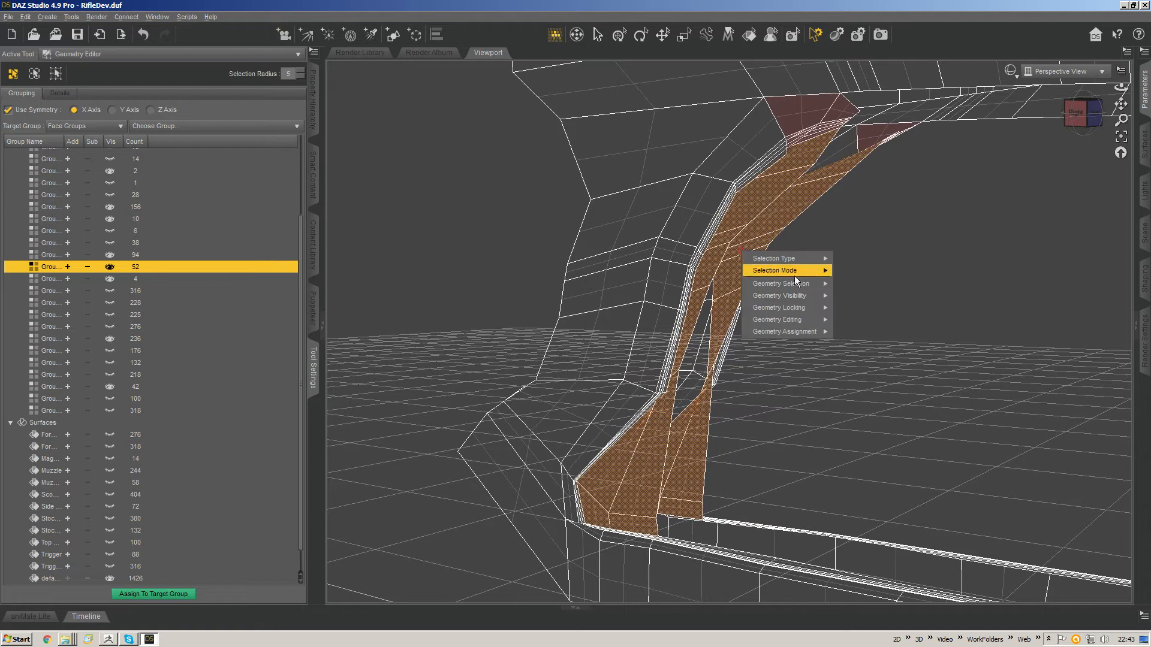
{"action": "mouse_move", "coordinate": [803, 320]}
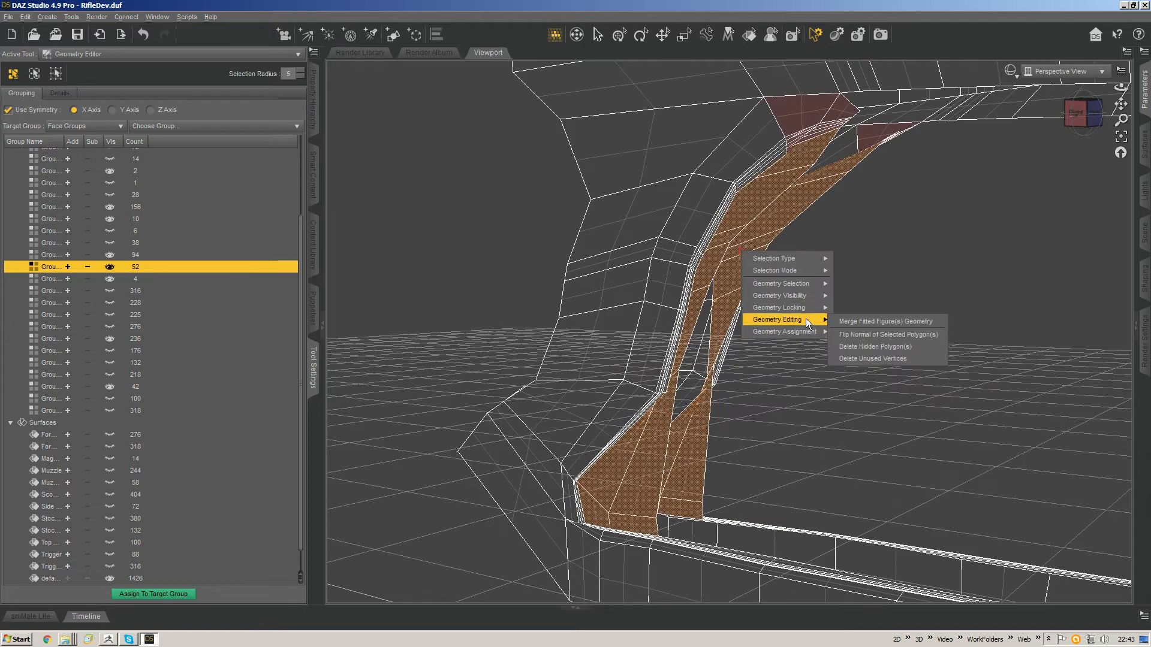
{"action": "mouse_move", "coordinate": [811, 298]}
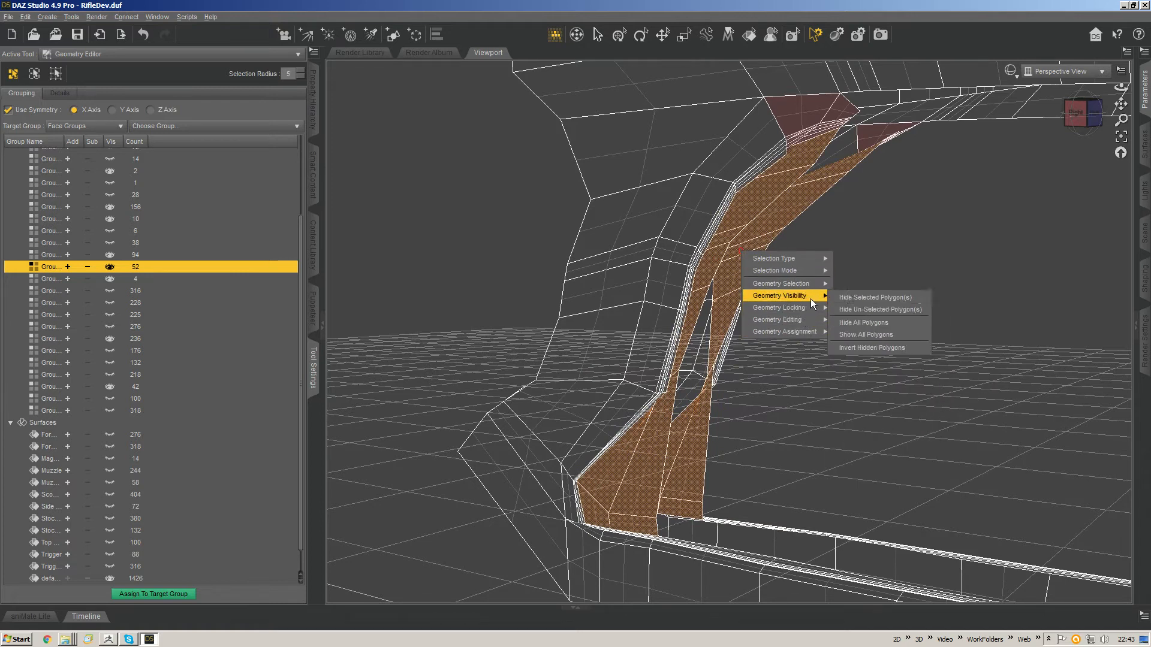
{"action": "left_click", "coordinate": [868, 336]}
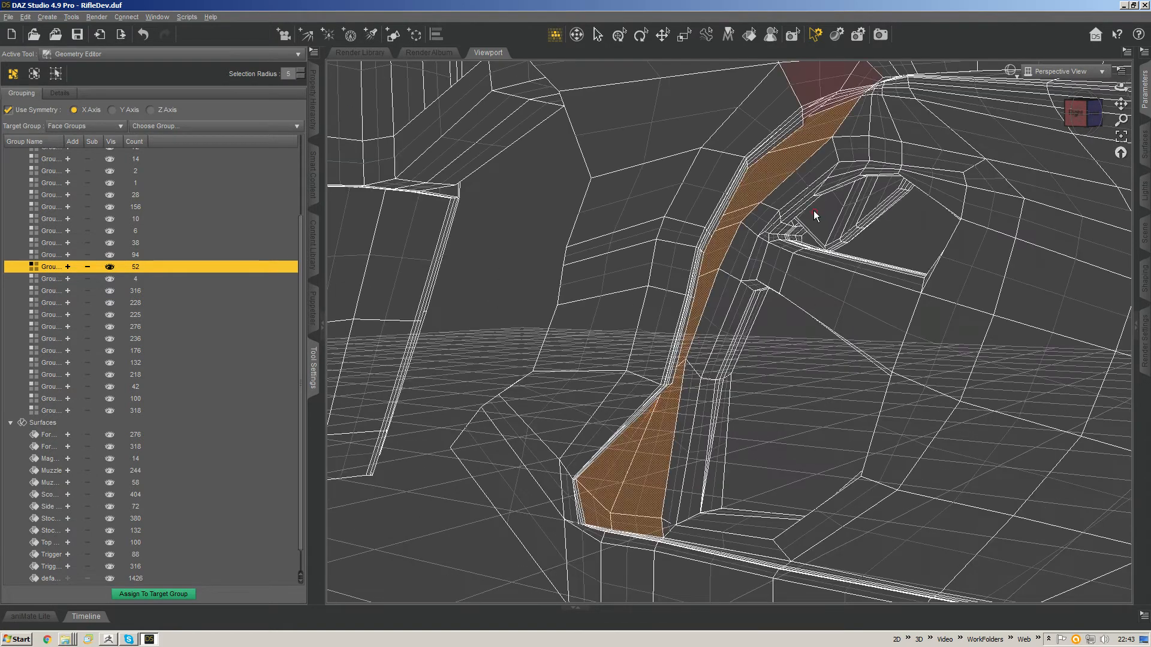
Step: Go through the face groups around the grip opening and add the 316-polygon group to the selection
{"action": "left_click", "coordinate": [79, 269]}
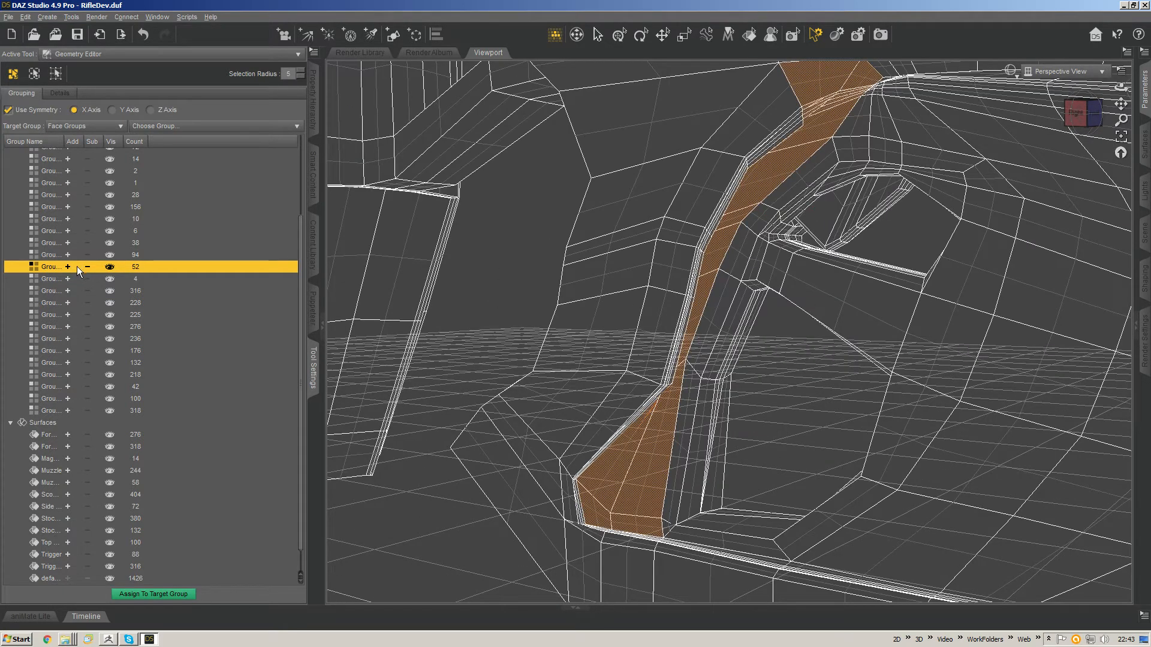
{"action": "key", "text": "ctrl+z"}
{"action": "left_click", "coordinate": [60, 279]}
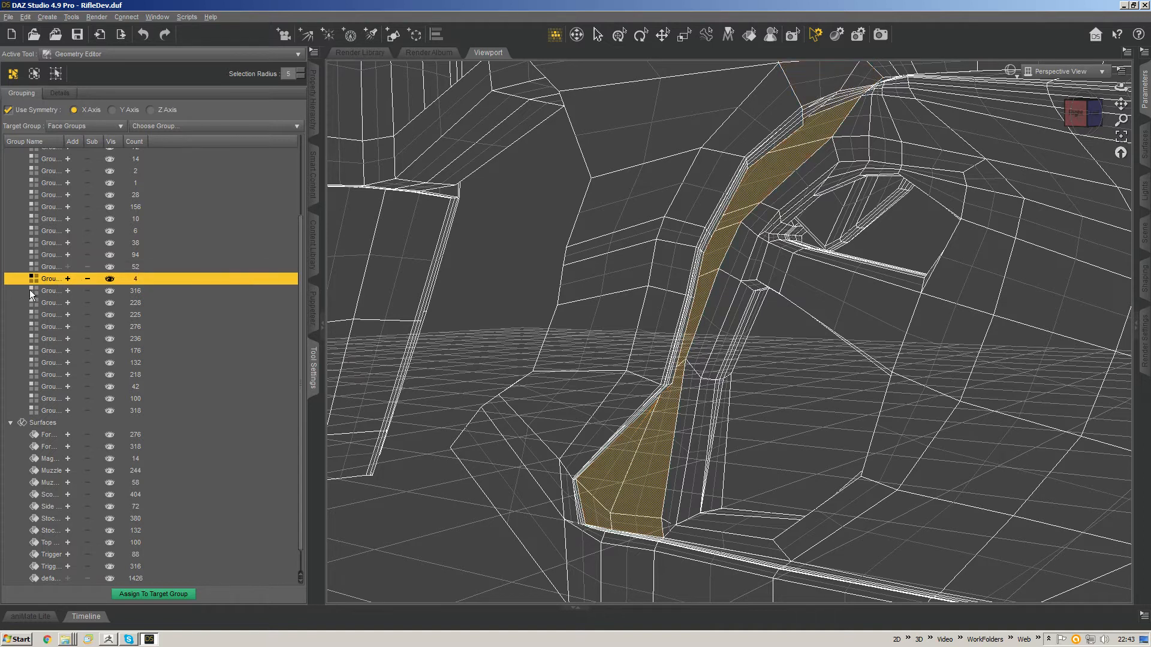
{"action": "left_click", "coordinate": [30, 289]}
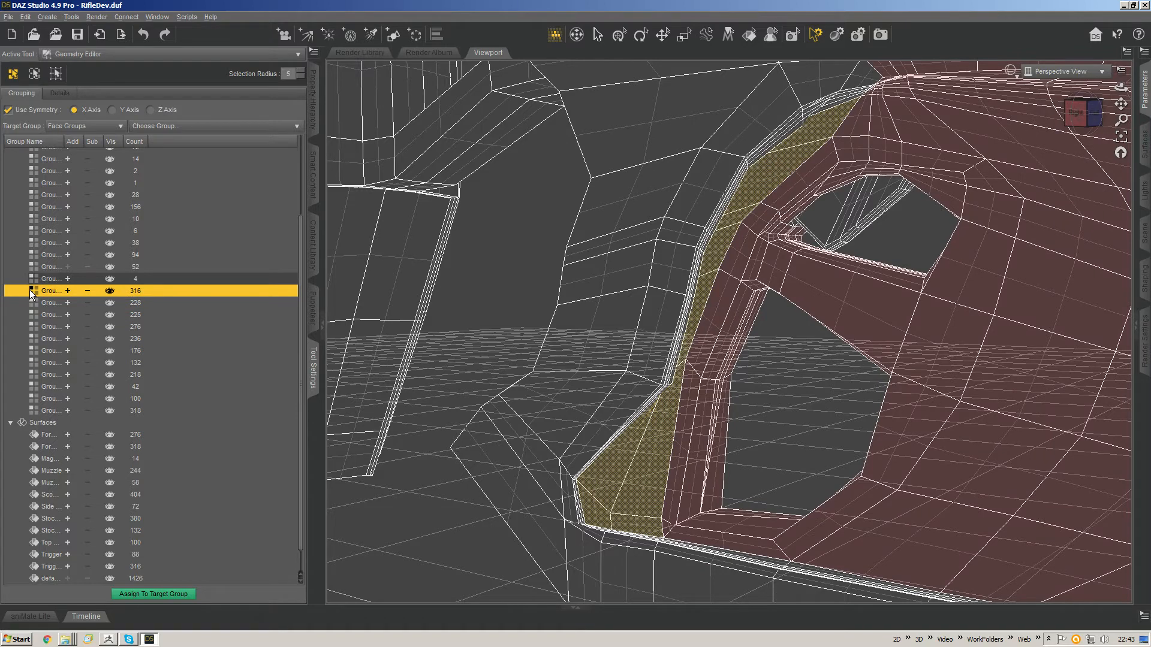
{"action": "middle_click_drag", "start_coordinate": [820, 347], "coordinate": [851, 367]}
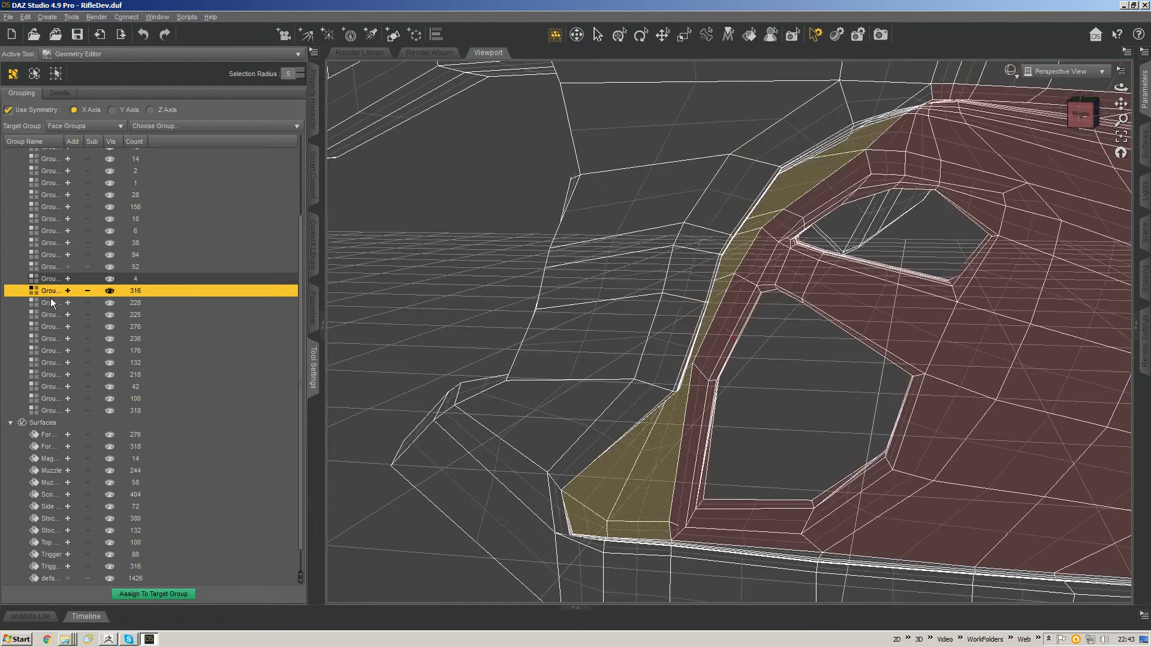
{"action": "left_click", "coordinate": [67, 290]}
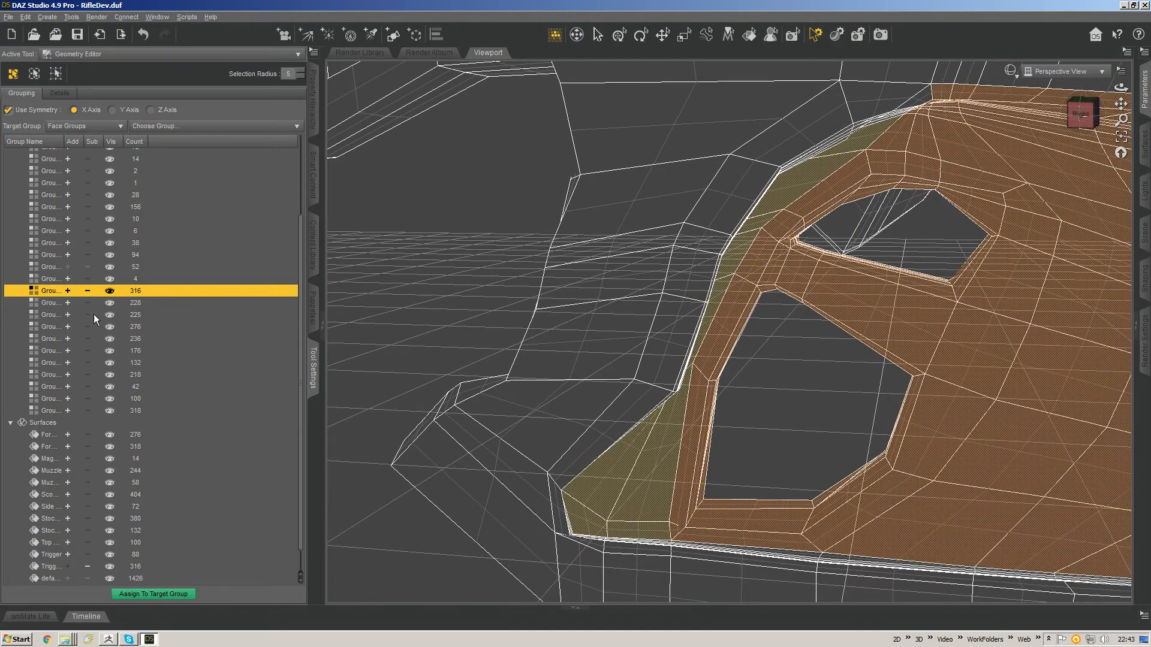
Step: Deselect the narrow band of polygons along the upper edge of the grip inset
{"action": "scroll", "coordinate": [849, 289], "scroll_direction": "down", "scroll_amount": 4}
{"action": "scroll", "coordinate": [848, 289], "scroll_direction": "up", "scroll_amount": 2}
{"action": "middle_click_drag", "start_coordinate": [844, 271], "coordinate": [528, 290]}
{"action": "scroll", "coordinate": [748, 275], "scroll_direction": "down", "scroll_amount": 1}
{"action": "scroll", "coordinate": [649, 244], "scroll_direction": "down", "scroll_amount": 2}
{"action": "left_click_drag", "start_coordinate": [653, 196], "coordinate": [809, 211], "text": "ctrl"}
{"action": "key", "text": "ctrl+z"}
{"action": "left_click_drag", "start_coordinate": [660, 196], "coordinate": [898, 218], "text": "ctrl"}
{"action": "middle_click_drag", "start_coordinate": [930, 245], "coordinate": [757, 373]}
Step: Hide all unselected polygons to isolate the grip inset and its edge strips
{"action": "right_click", "coordinate": [761, 297]}
{"action": "mouse_move", "coordinate": [823, 340]}
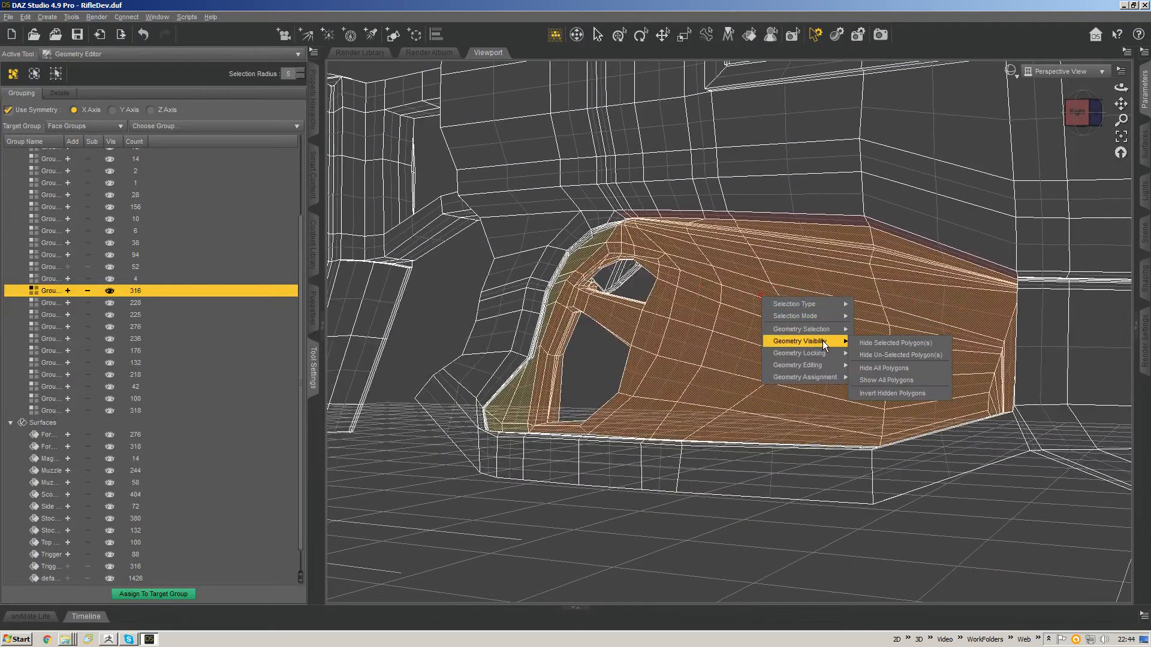
{"action": "left_click", "coordinate": [908, 356]}
Step: Select the visible polygons of the 316-polygon group and invert the selection to get only the grip's edge strips
{"action": "middle_click_drag", "start_coordinate": [807, 314], "coordinate": [747, 219]}
{"action": "left_click", "coordinate": [744, 216]}
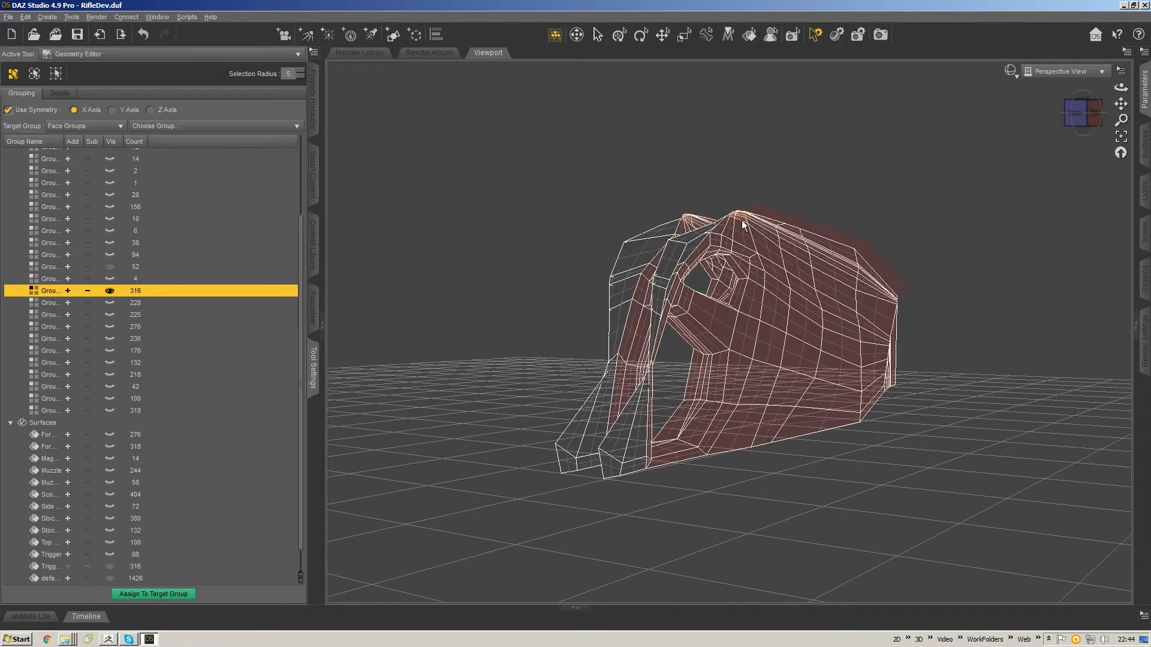
{"action": "key", "text": "ctrl+f"}
{"action": "middle_click_drag", "start_coordinate": [835, 252], "coordinate": [581, 259]}
{"action": "scroll", "coordinate": [581, 259], "scroll_direction": "down", "scroll_amount": 6}
{"action": "middle_click_drag", "start_coordinate": [810, 455], "coordinate": [727, 238]}
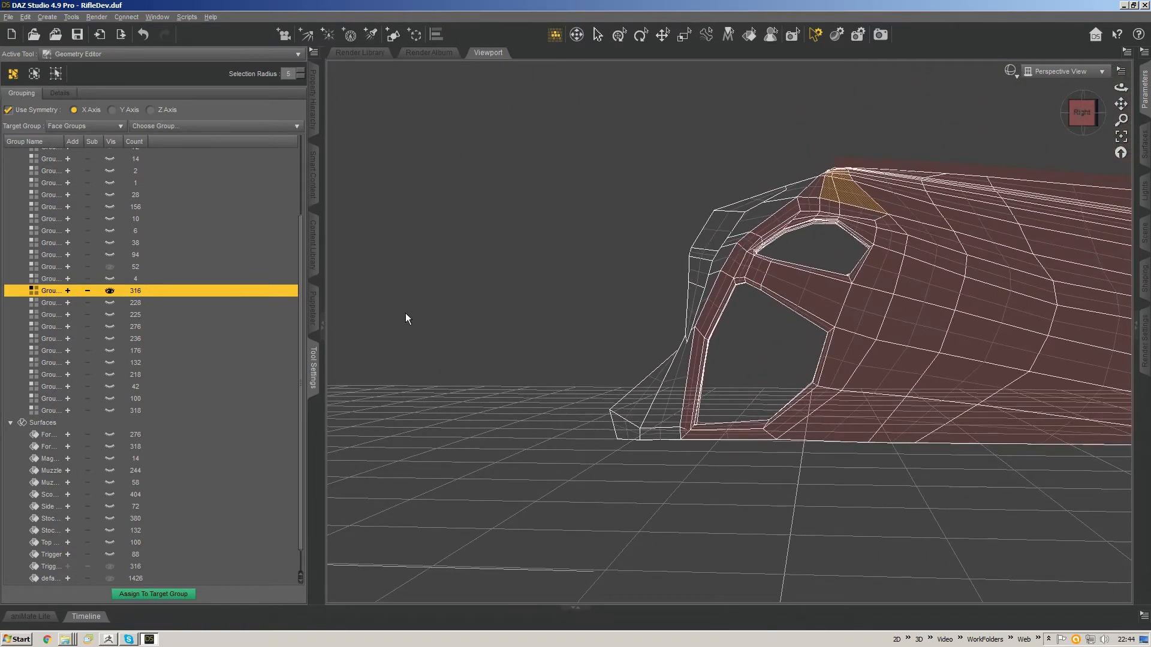
{"action": "left_click", "coordinate": [67, 290]}
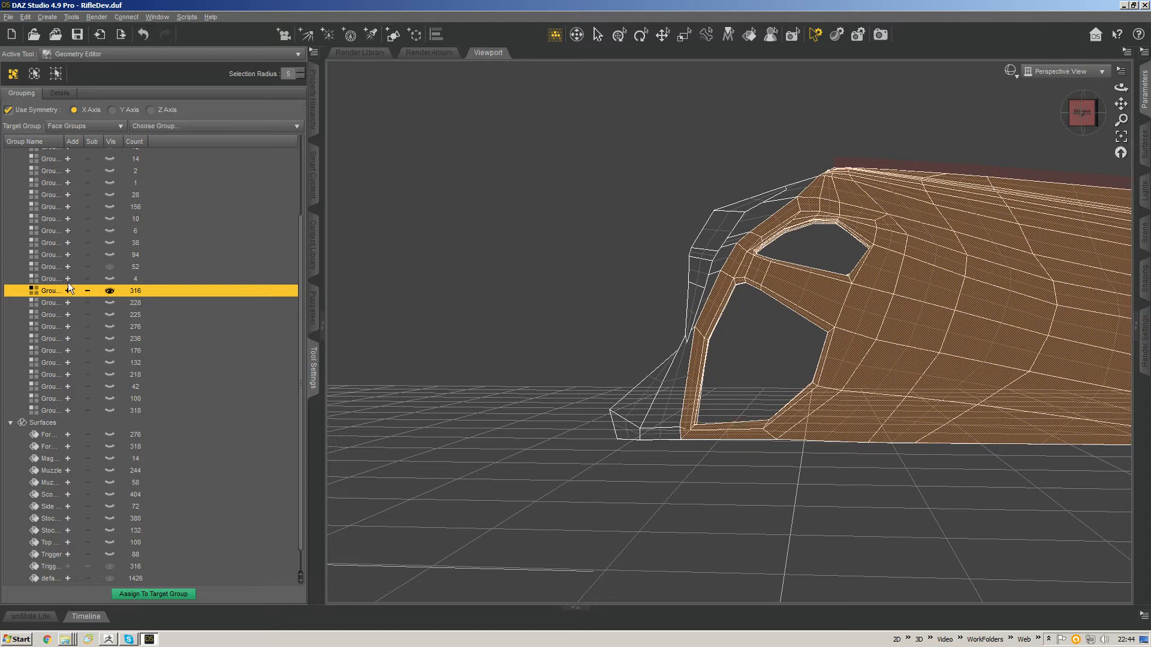
{"action": "key", "text": "ctrl+i"}
{"action": "mouse_move", "coordinate": [597, 209]}
{"action": "middle_mouse_down"}
{"action": "mouse_move", "coordinate": [438, 211]}
{"action": "mouse_move", "coordinate": [578, 216]}
{"action": "middle_mouse_up"}
{"action": "middle_click_drag", "start_coordinate": [629, 293], "coordinate": [675, 298]}
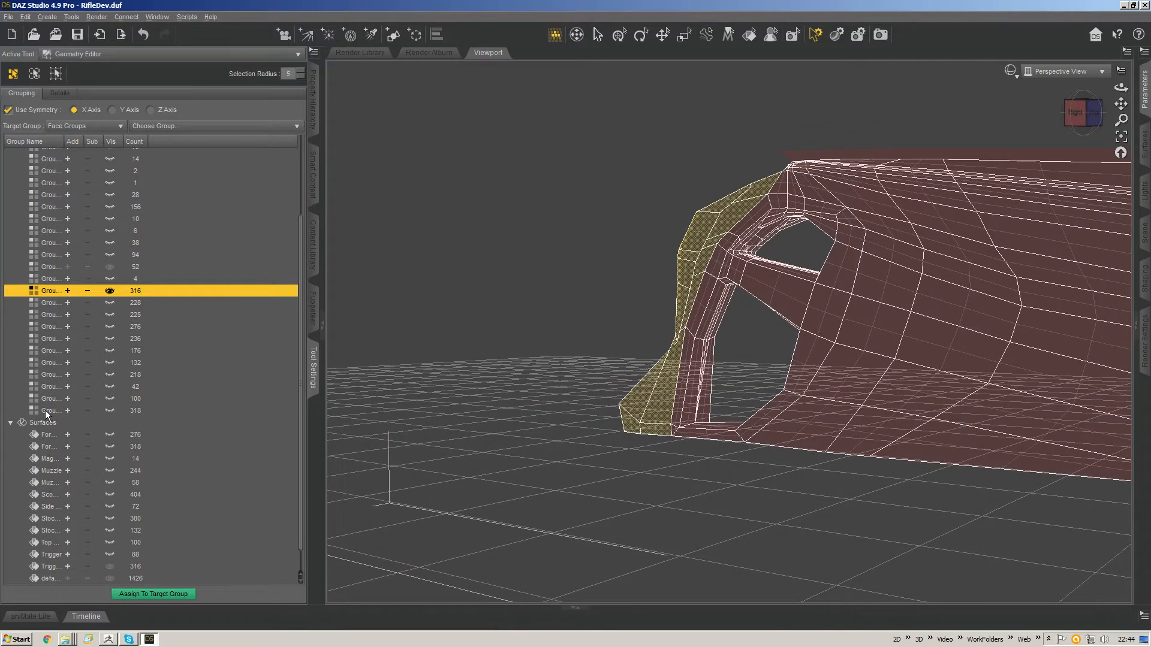
Step: Create a surface named Trigger Grip from the selected strip polygons and hide it
{"action": "left_click", "coordinate": [58, 423]}
{"action": "right_click", "coordinate": [58, 423]}
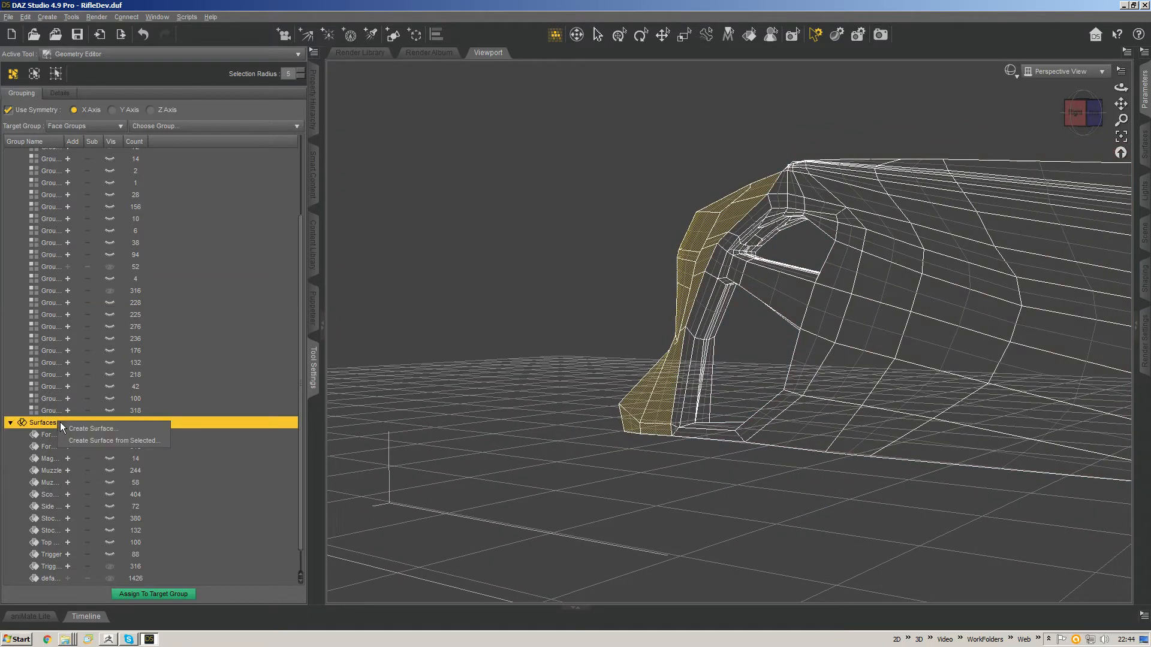
{"action": "left_click", "coordinate": [117, 428]}
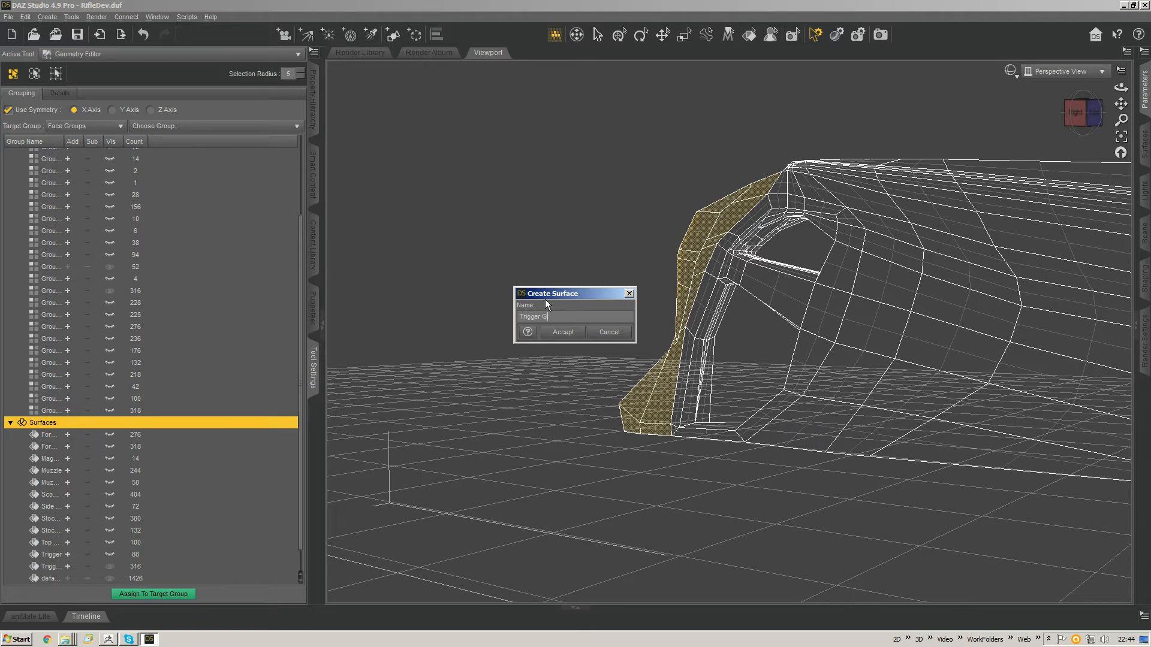
{"action": "key", "text": "Return"}
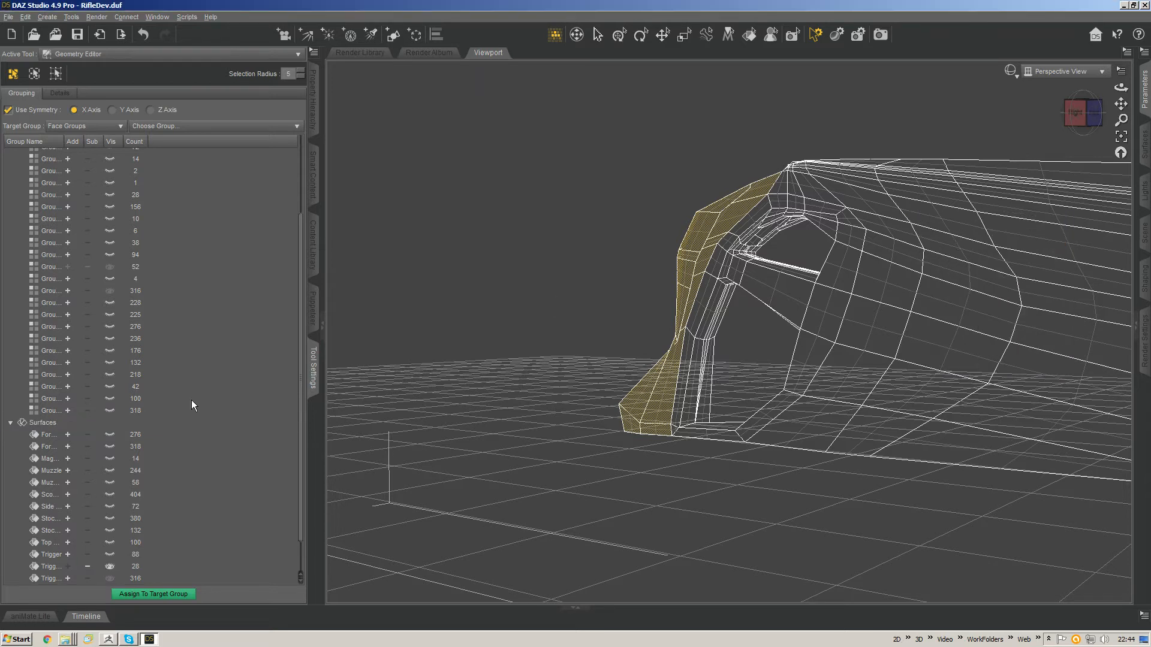
{"action": "left_click", "coordinate": [109, 567]}
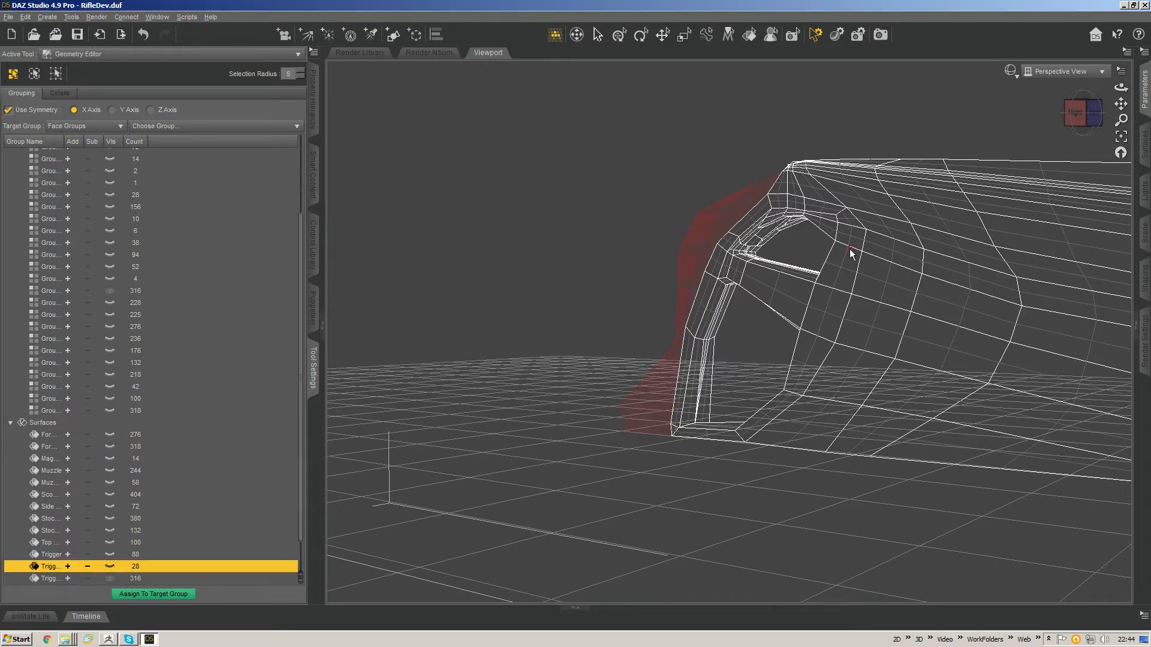
Step: Widen the group name column to show full names and assign the selected inset polygons to the Trigger Grip Inset surface
{"action": "scroll", "coordinate": [797, 254], "scroll_direction": "down", "scroll_amount": 10}
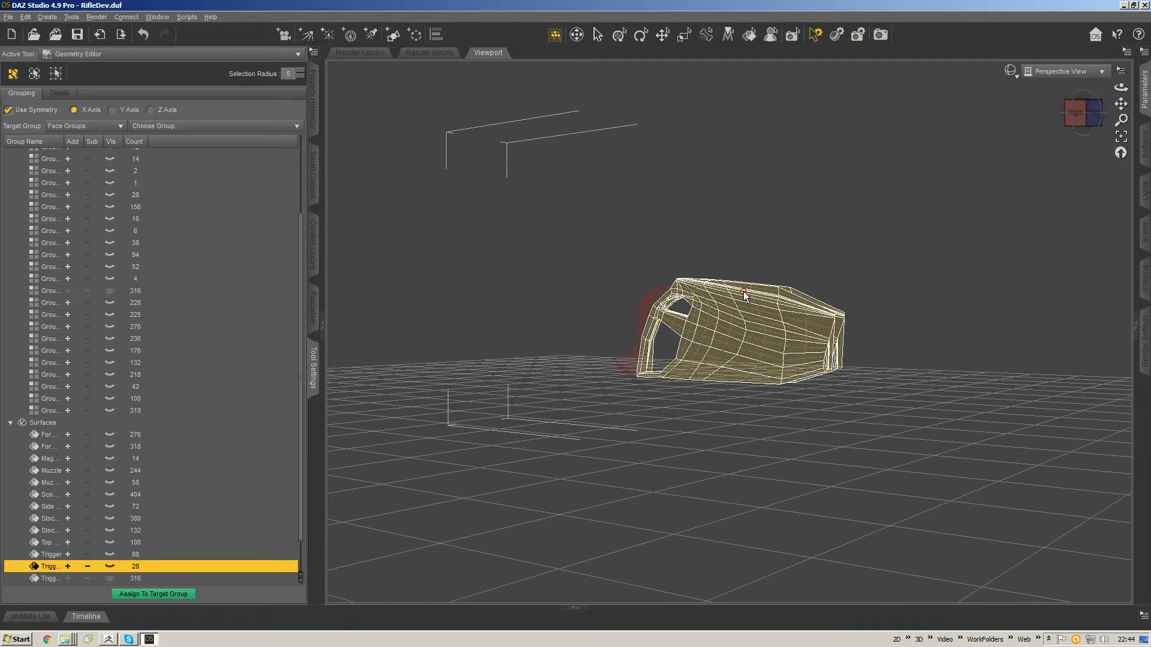
{"action": "left_click_drag", "start_coordinate": [64, 142], "coordinate": [171, 142]}
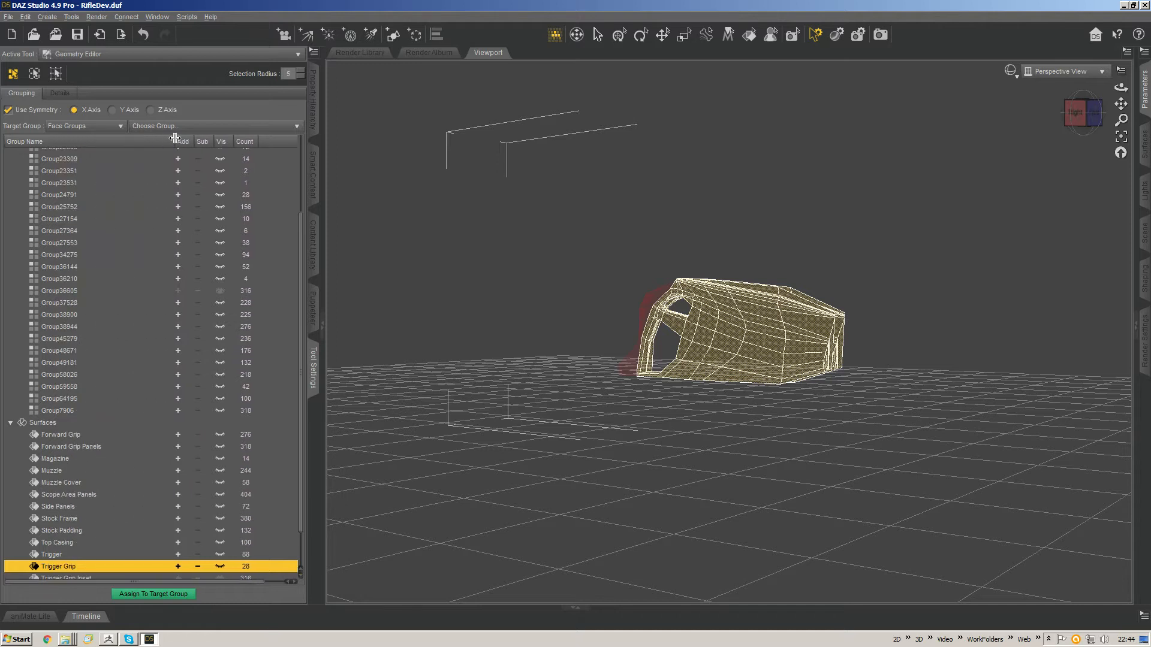
{"action": "scroll", "coordinate": [97, 501], "scroll_direction": "down", "scroll_amount": 1}
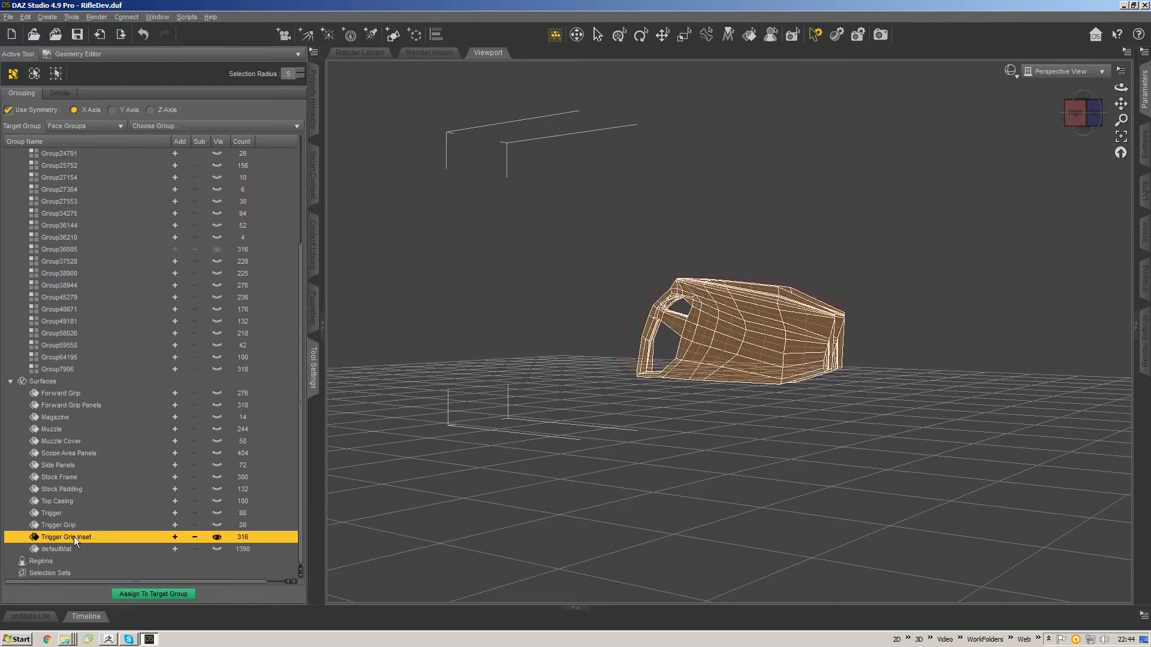
{"action": "right_click", "coordinate": [131, 537]}
{"action": "left_click", "coordinate": [152, 542]}
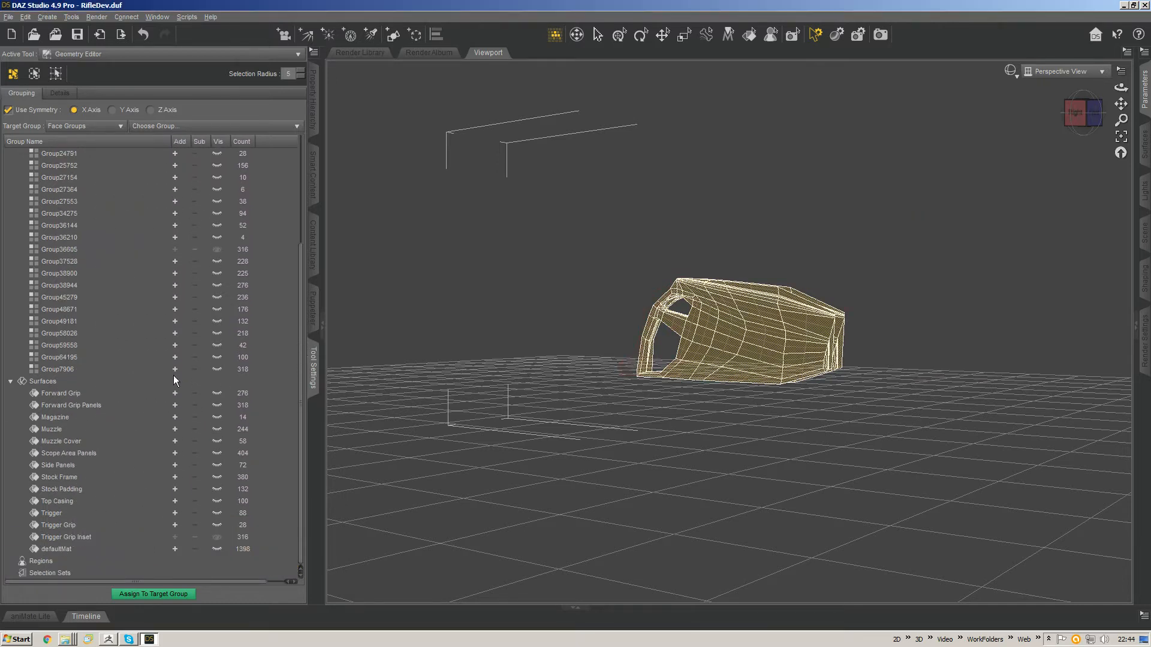
Step: Show all of the rifle's polygons and hide only the selected grip inset polygons
{"action": "right_click", "coordinate": [734, 333]}
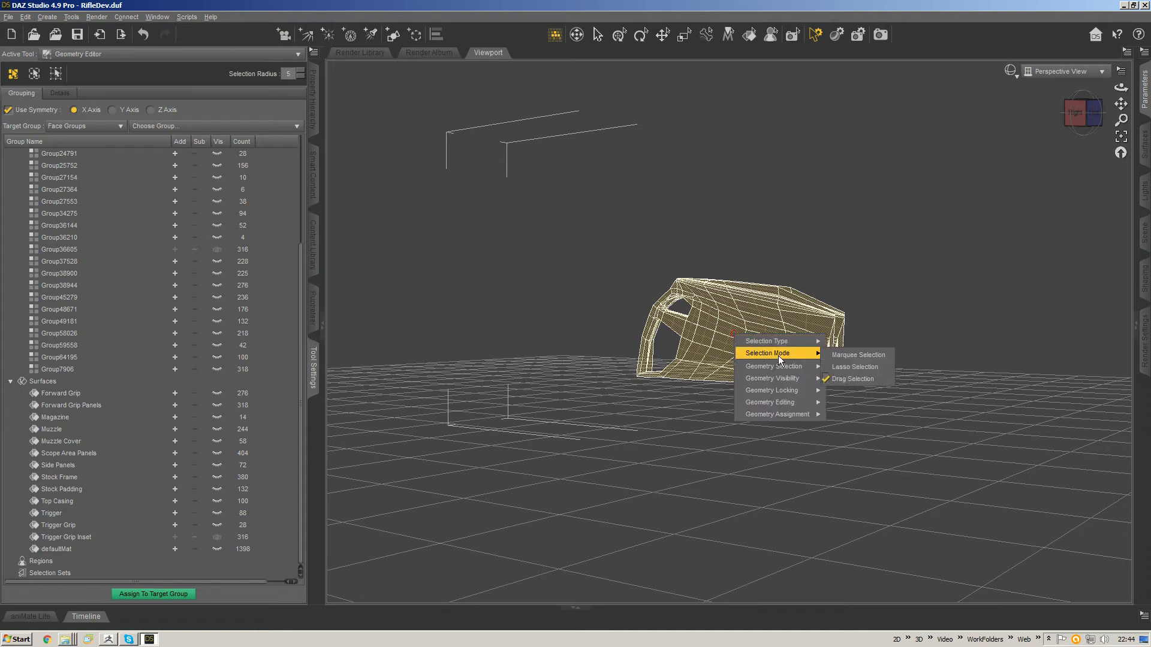
{"action": "mouse_move", "coordinate": [793, 381]}
{"action": "left_click", "coordinate": [855, 418]}
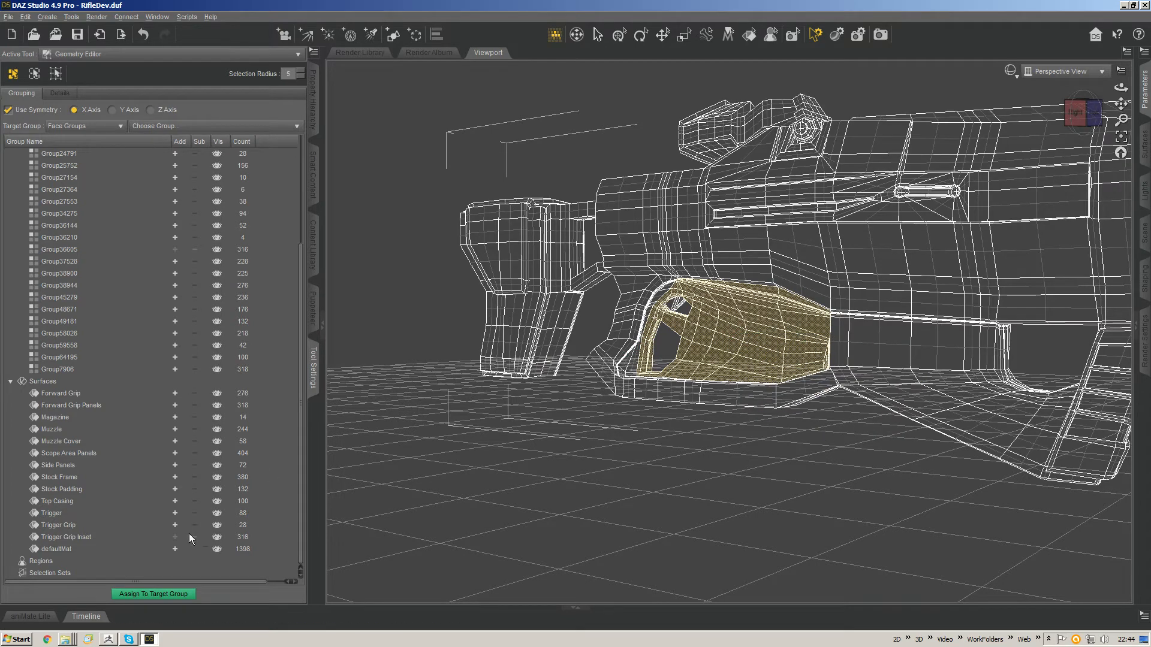
{"action": "right_click", "coordinate": [721, 334]}
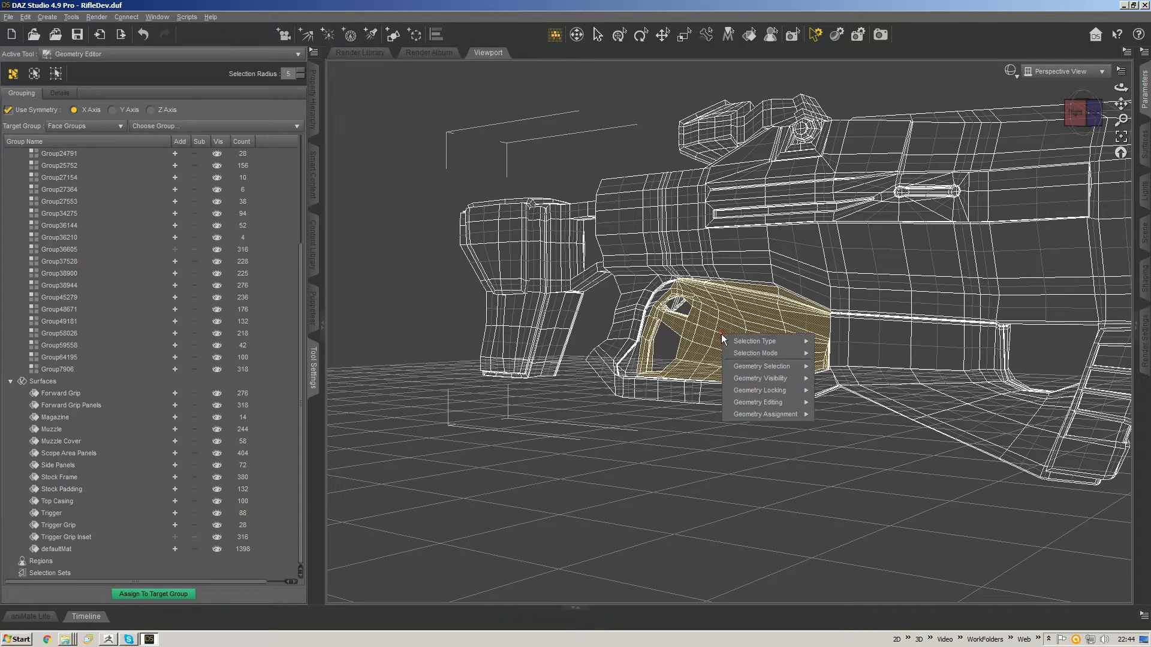
{"action": "mouse_move", "coordinate": [787, 379]}
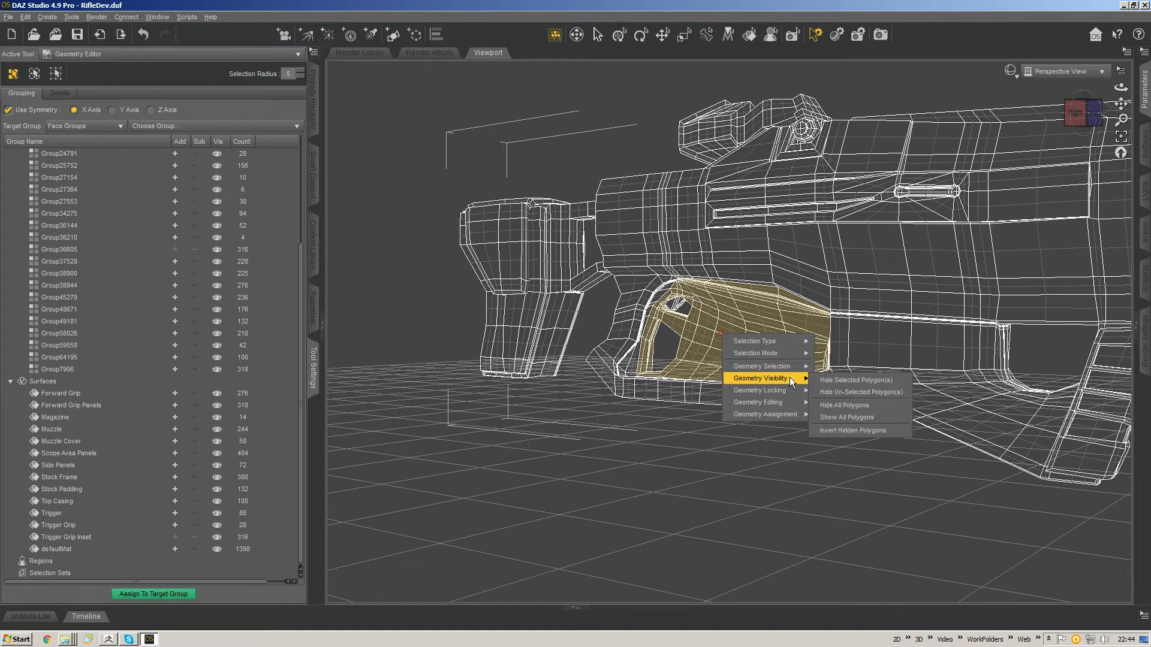
{"action": "left_click", "coordinate": [845, 382]}
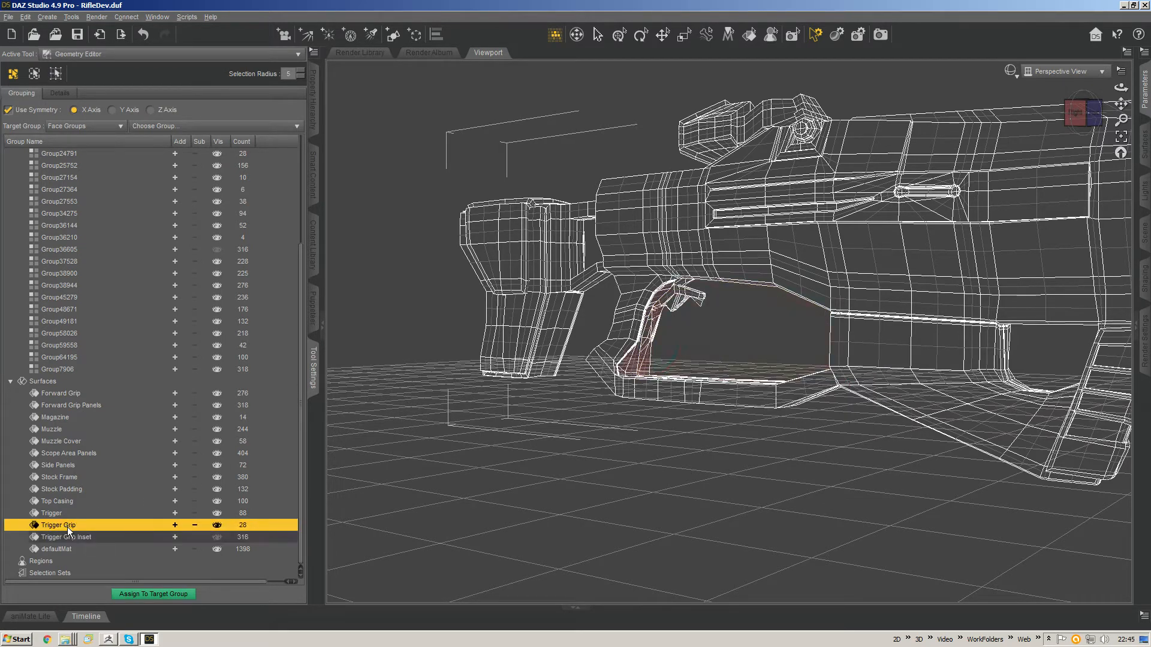
Step: Try to select the rim polygons along the stock-side edge of the grip opening
{"action": "scroll", "coordinate": [660, 303], "scroll_direction": "up", "scroll_amount": 10}
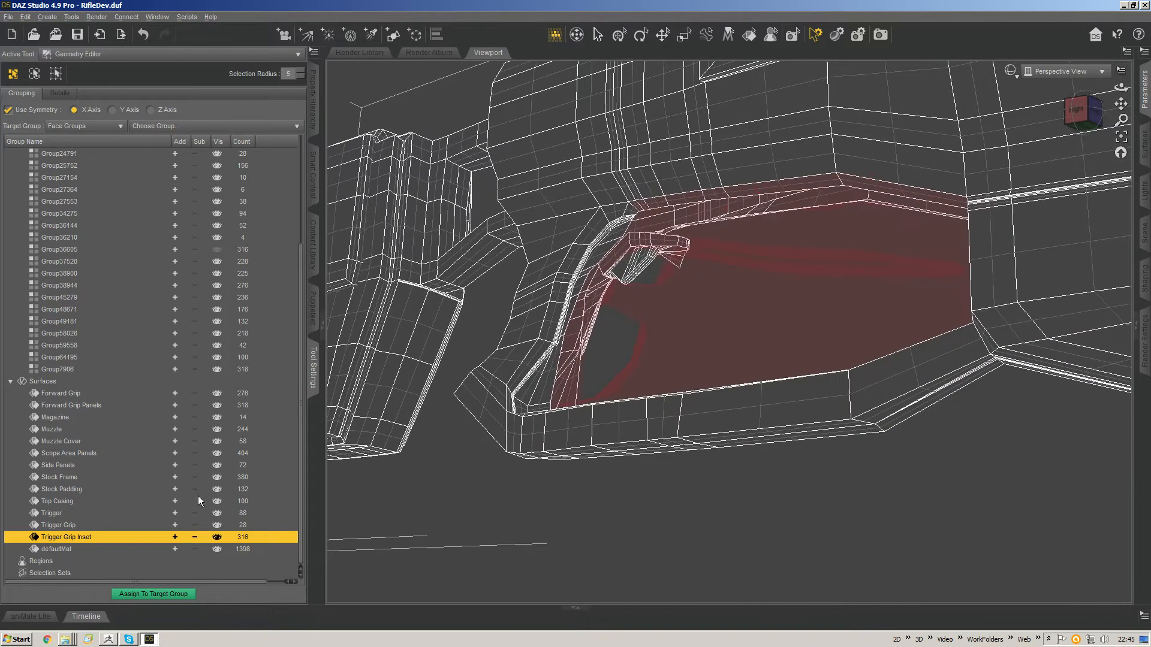
{"action": "left_click", "coordinate": [175, 537]}
{"action": "middle_click_drag", "start_coordinate": [734, 256], "coordinate": [581, 204]}
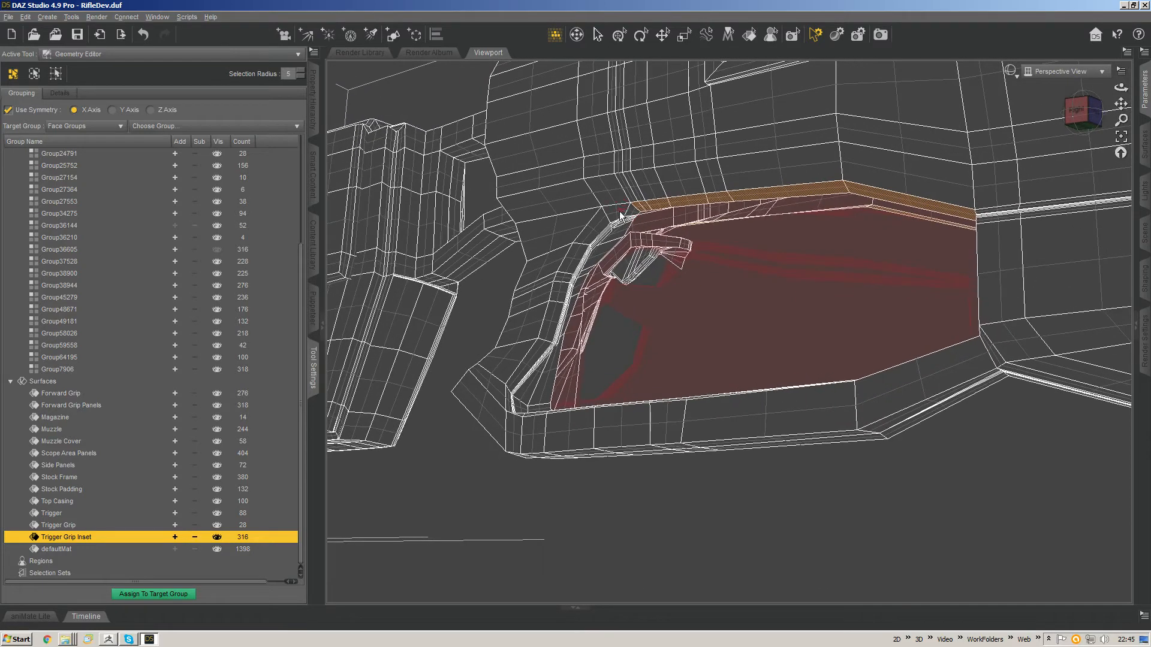
{"action": "left_click", "coordinate": [613, 205]}
{"action": "left_click", "coordinate": [600, 222], "text": "ctrl"}
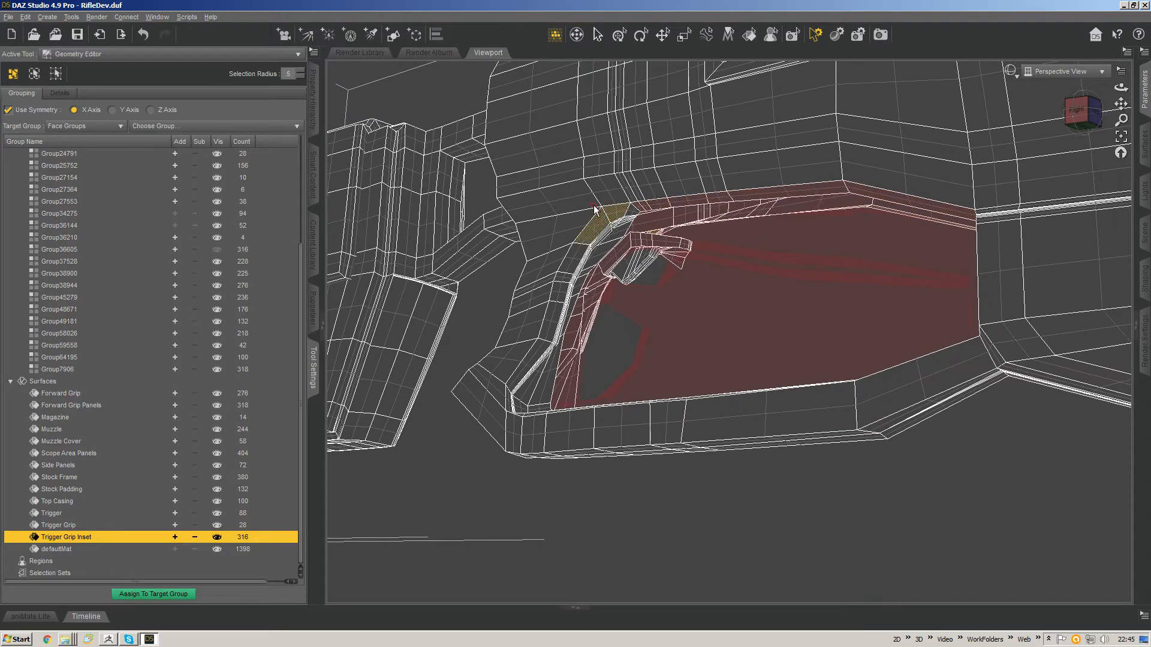
{"action": "key", "text": "ctrl+slash"}
{"action": "middle_click_drag", "start_coordinate": [596, 388], "coordinate": [597, 297]}
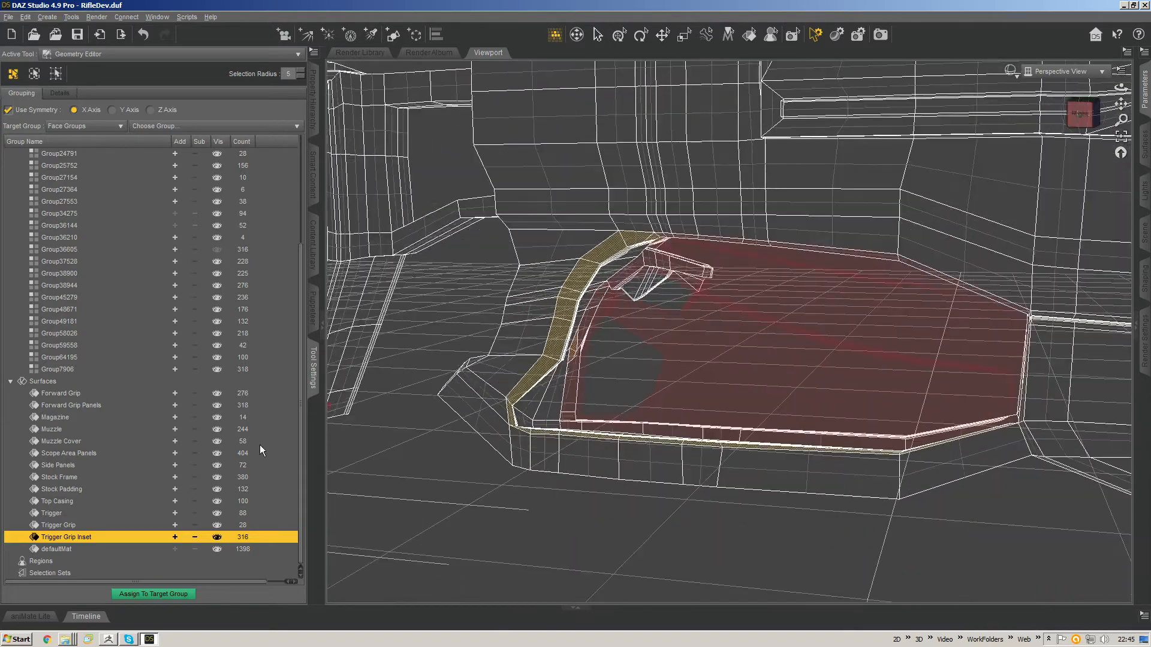
Step: Hide the Trigger Grip and Trigger surfaces
{"action": "left_click", "coordinate": [220, 527]}
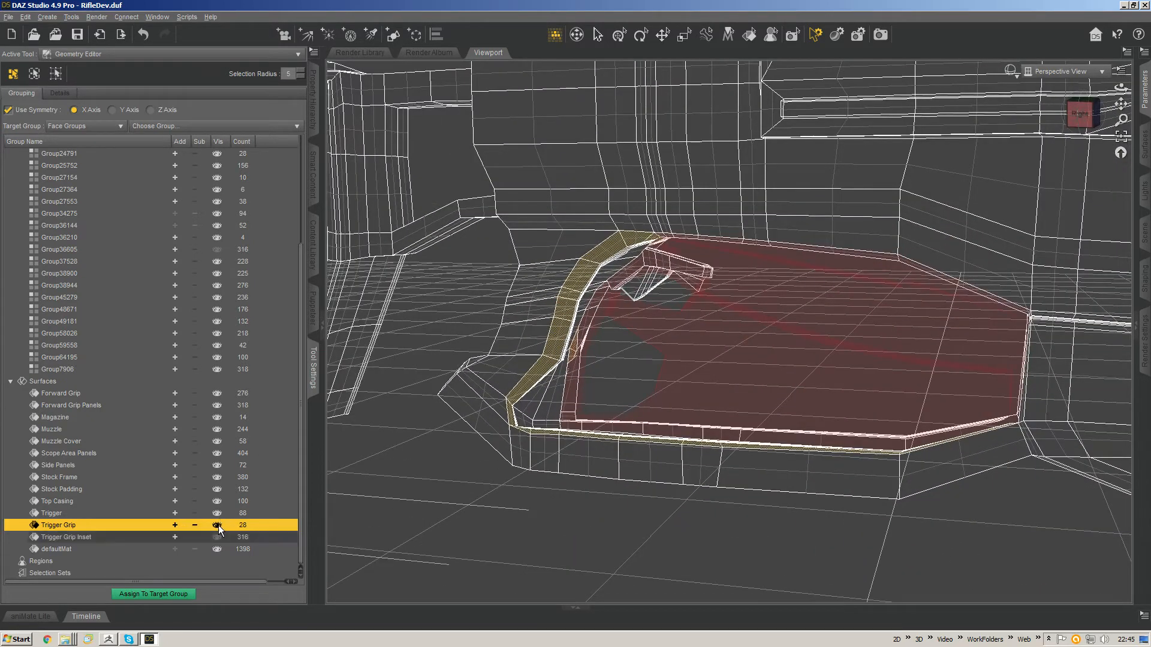
{"action": "middle_click_drag", "start_coordinate": [602, 357], "coordinate": [674, 300]}
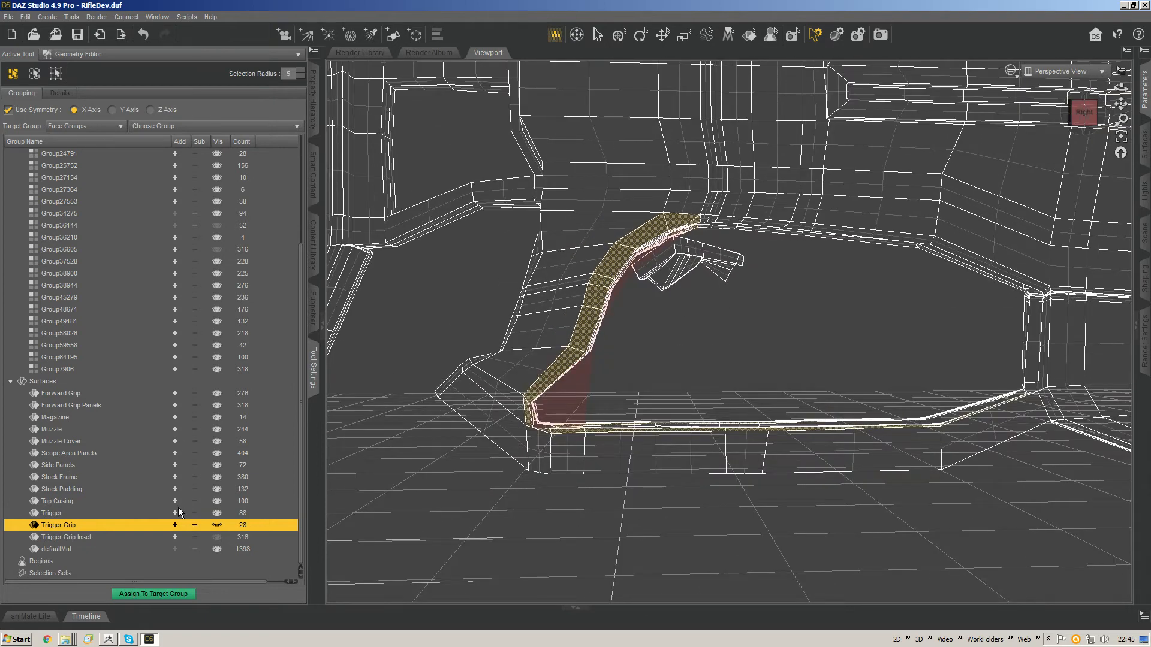
{"action": "left_click", "coordinate": [217, 513]}
Step: Try to extend the rim selection along the upper edge of the grip opening and undo the last selection change
{"action": "middle_click_drag", "start_coordinate": [696, 340], "coordinate": [618, 233]}
{"action": "left_click_drag", "start_coordinate": [698, 191], "coordinate": [719, 190]}
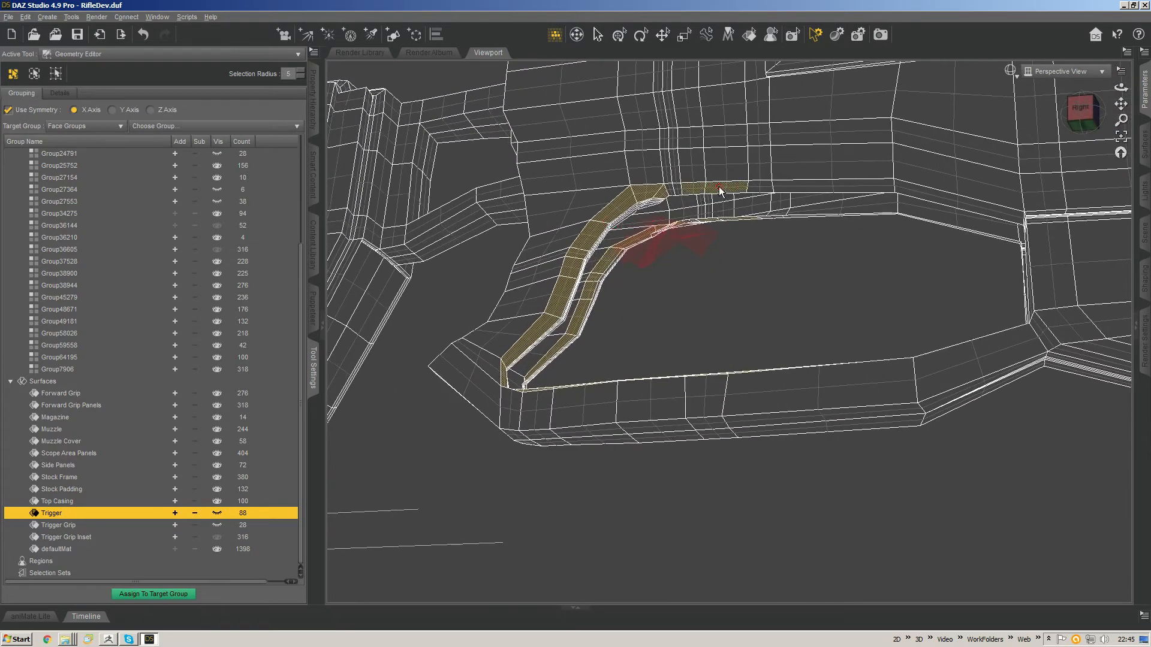
{"action": "key", "text": "alt+l"}
{"action": "middle_click_drag", "start_coordinate": [705, 177], "coordinate": [749, 270]}
{"action": "scroll", "coordinate": [756, 322], "scroll_direction": "down", "scroll_amount": 8}
{"action": "middle_click_drag", "start_coordinate": [673, 266], "coordinate": [670, 265]}
{"action": "key", "text": "ctrl+z"}
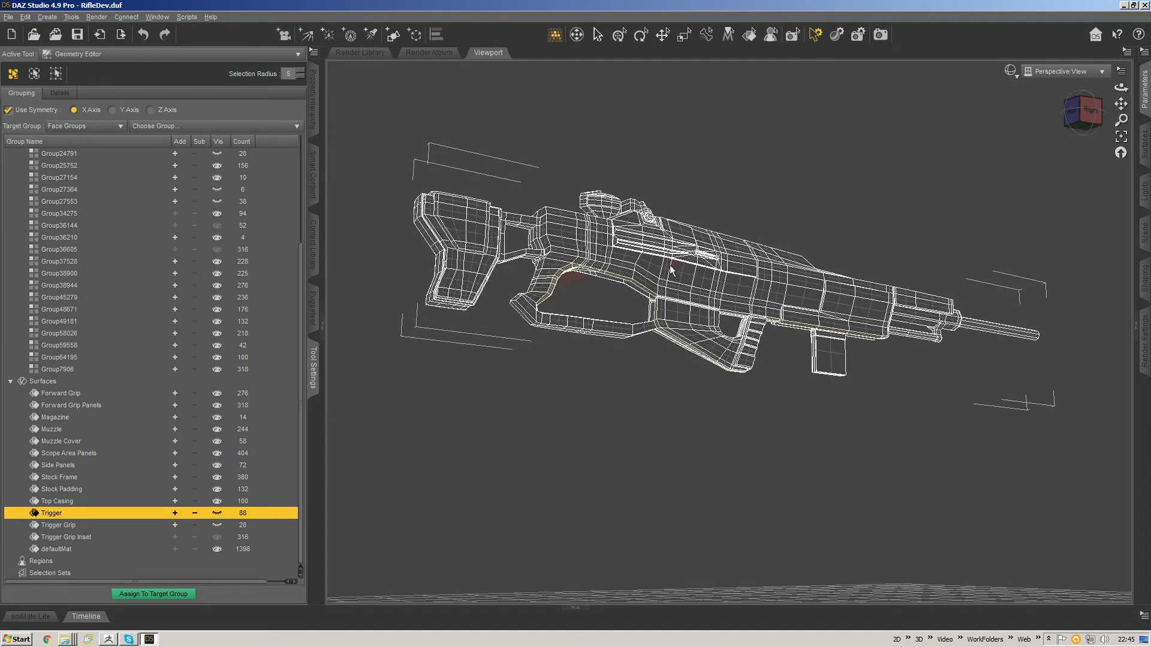
{"action": "scroll", "coordinate": [689, 267], "scroll_direction": "up", "scroll_amount": 10}
{"action": "scroll", "coordinate": [719, 325], "scroll_direction": "up", "scroll_amount": 2}
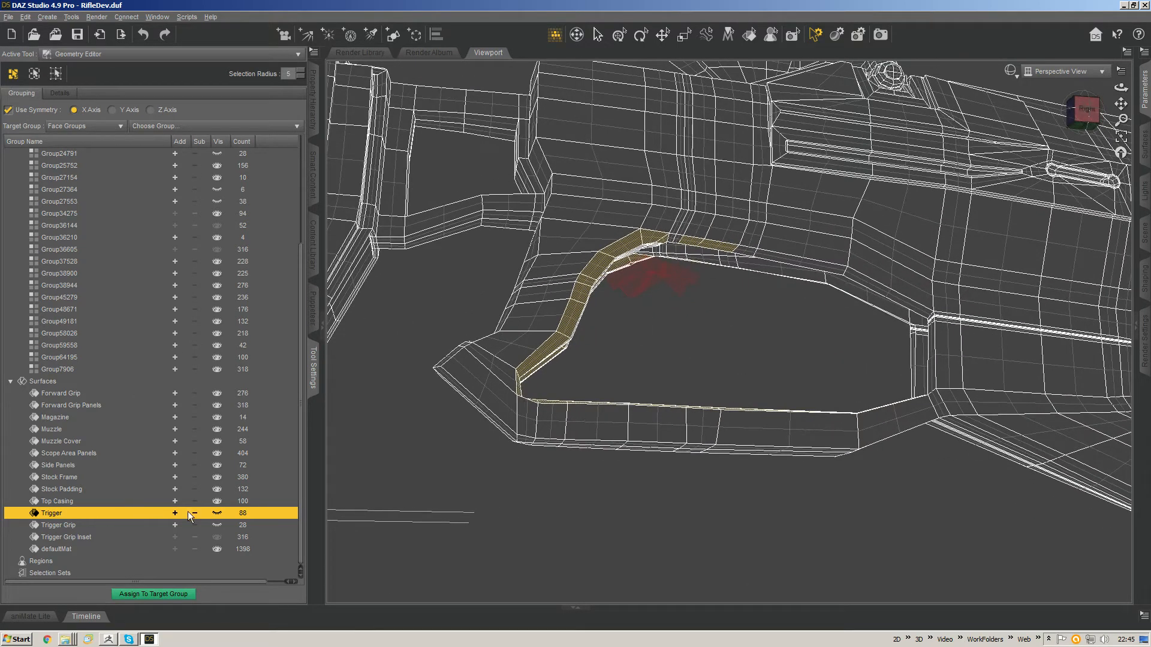
Step: Try to add the remaining rim polygons along the upper and barrel-side edges of the grip opening to the selection
{"action": "middle_click_drag", "start_coordinate": [596, 322], "coordinate": [571, 307]}
{"action": "mouse_move", "coordinate": [919, 282]}
{"action": "left_mouse_down"}
{"action": "mouse_move", "coordinate": [808, 254]}
{"action": "mouse_move", "coordinate": [732, 255]}
{"action": "left_mouse_up"}
{"action": "middle_click_drag", "start_coordinate": [765, 247], "coordinate": [804, 306]}
{"action": "left_click_drag", "start_coordinate": [822, 292], "coordinate": [829, 334]}
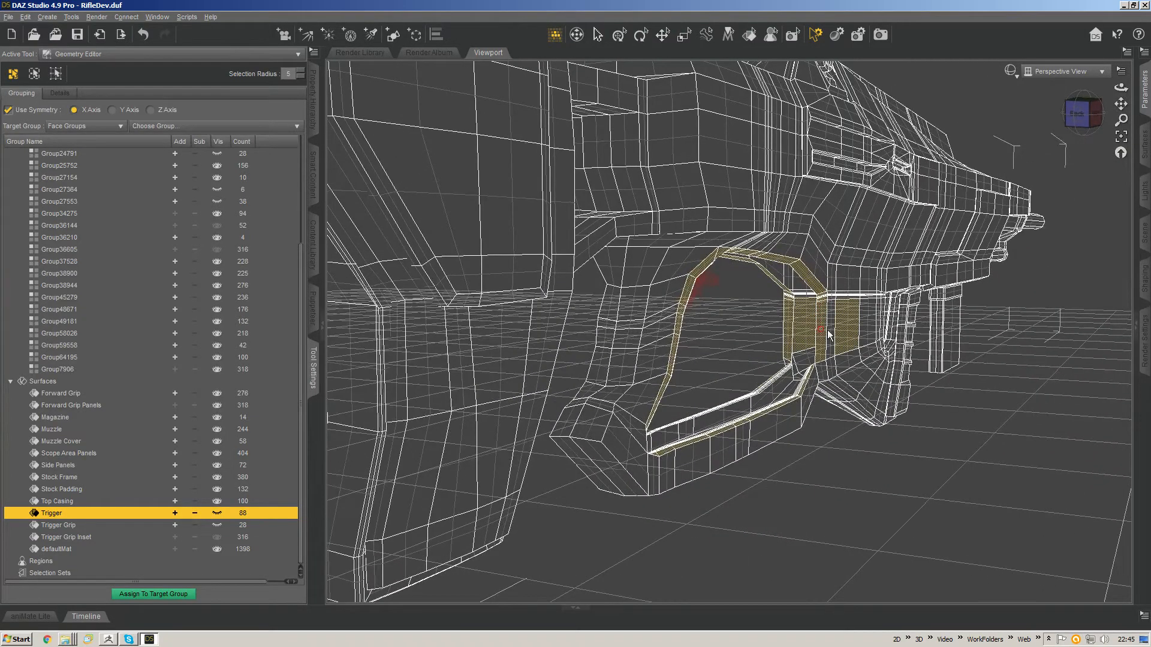
{"action": "middle_click_drag", "start_coordinate": [881, 333], "coordinate": [639, 293]}
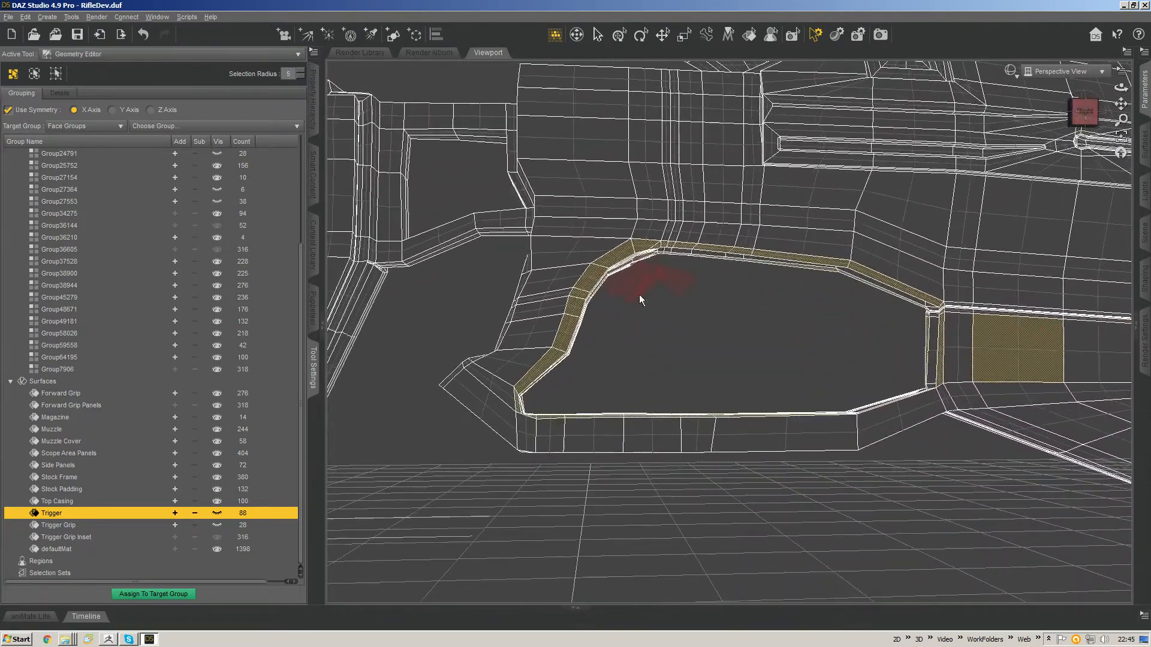
Step: Restart the selection with one stock-side rim polygon and add all faces of Group34275 to it
{"action": "left_click", "coordinate": [590, 283]}
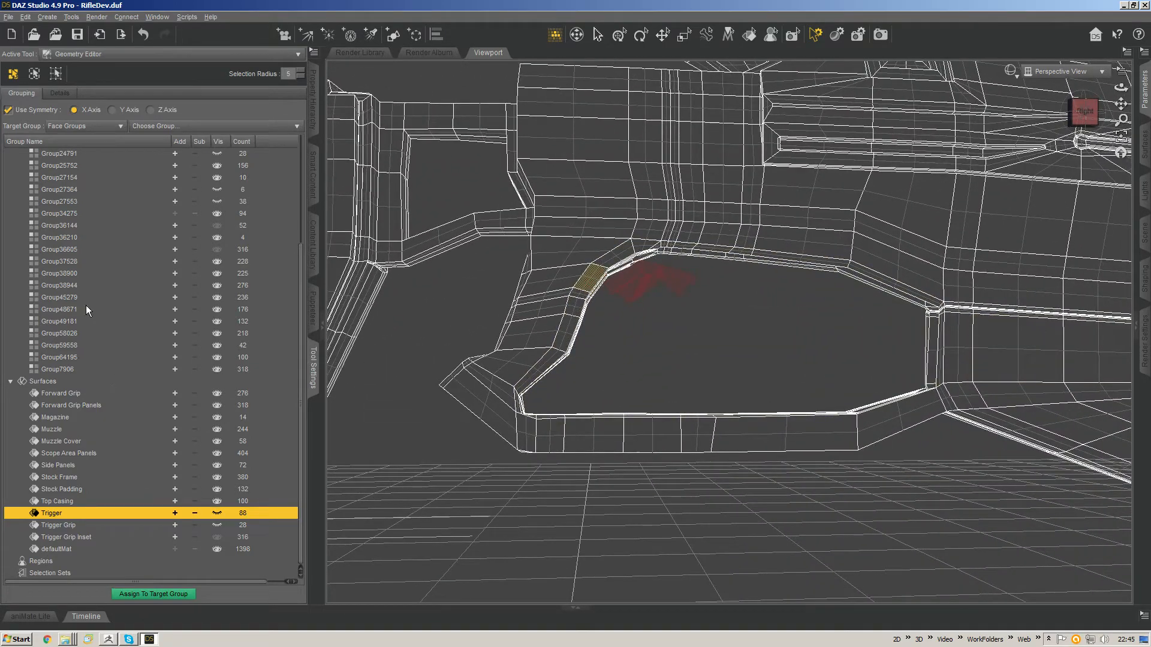
{"action": "left_click", "coordinate": [144, 370]}
{"action": "left_click", "coordinate": [161, 214]}
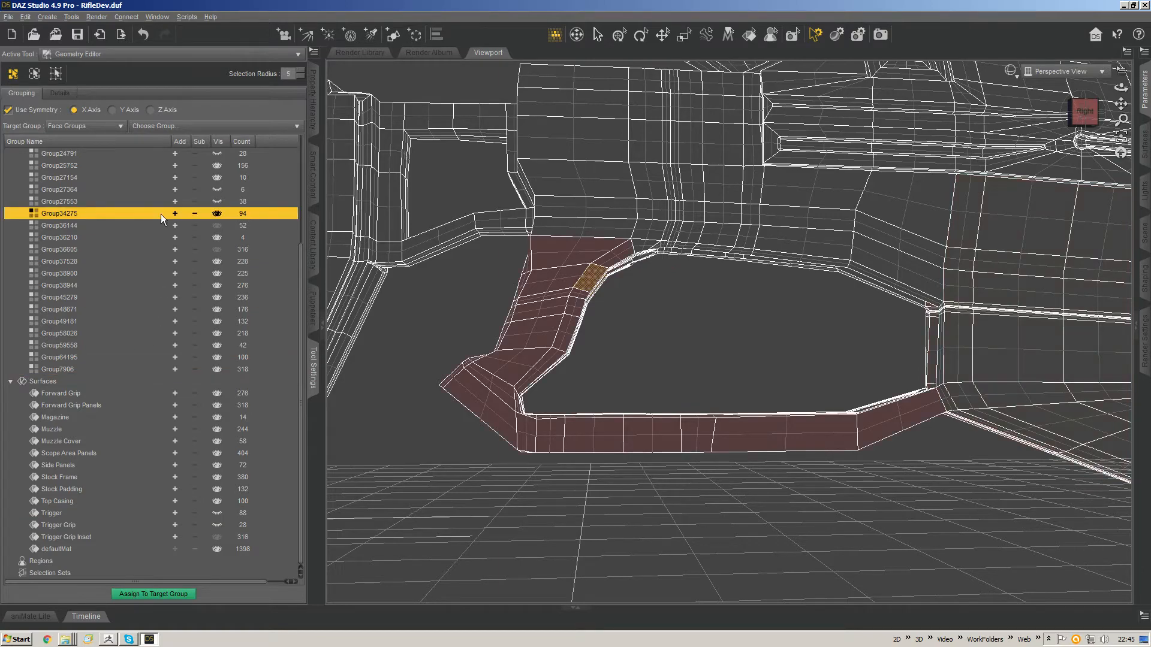
{"action": "left_click", "coordinate": [175, 213]}
Step: Add the upper stock-side corner polygons and the bevel strips down the handle's inner edges to the selection
{"action": "middle_click_drag", "start_coordinate": [374, 274], "coordinate": [652, 283]}
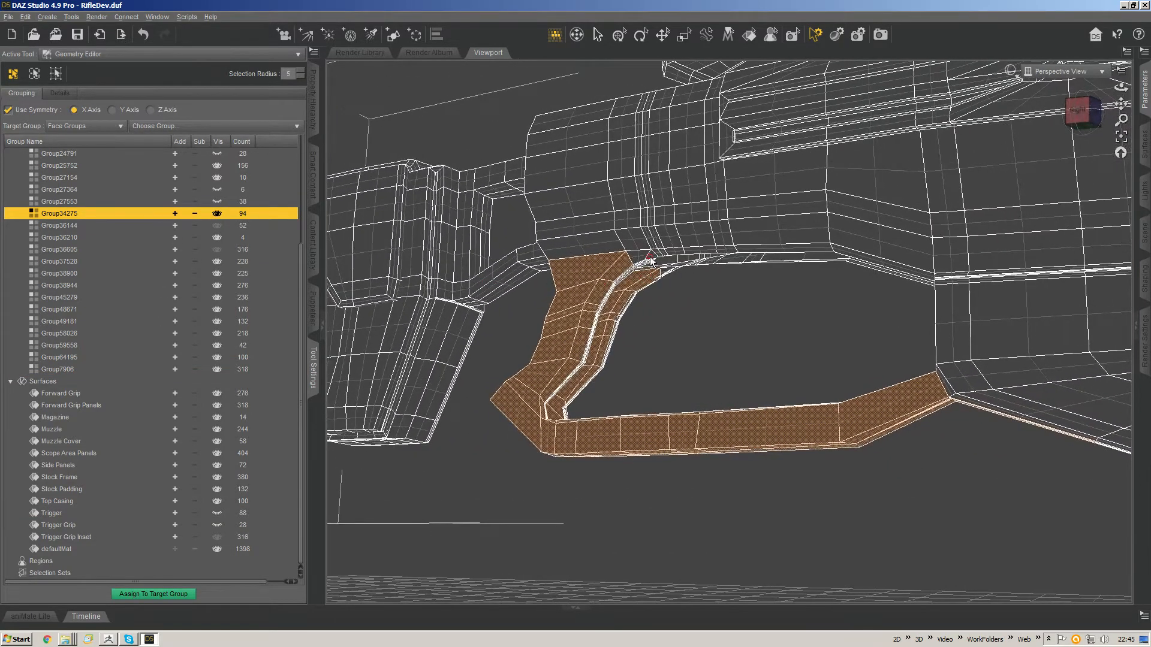
{"action": "scroll", "coordinate": [651, 264], "scroll_direction": "up", "scroll_amount": 10}
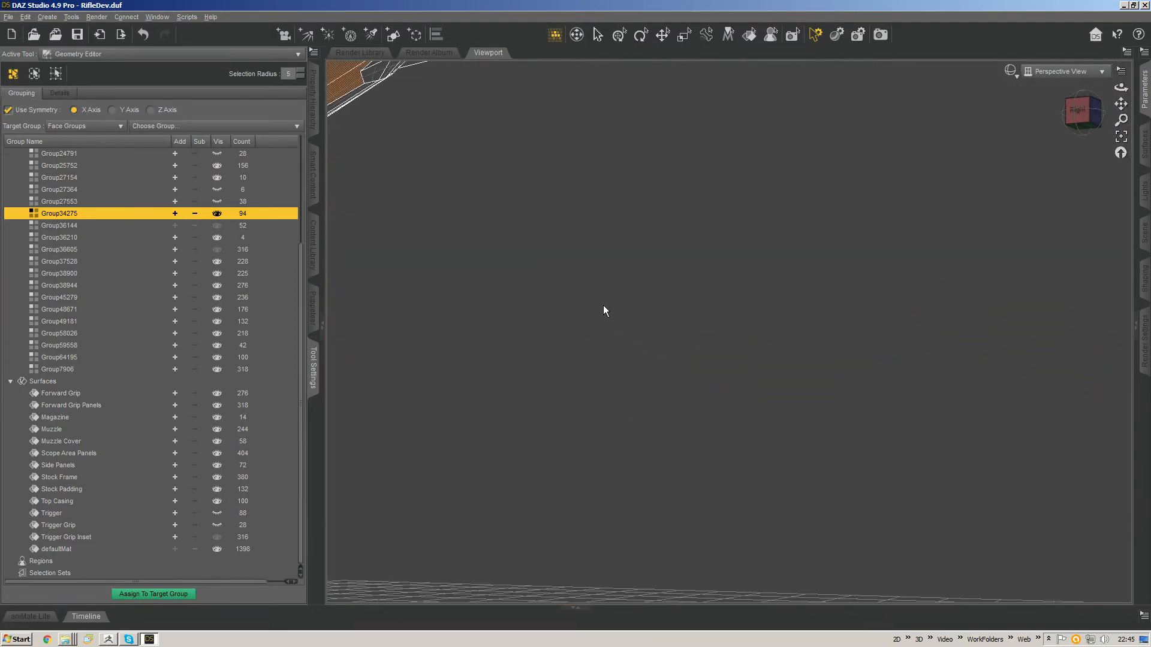
{"action": "scroll", "coordinate": [582, 226], "scroll_direction": "down", "scroll_amount": 3}
{"action": "scroll", "coordinate": [609, 232], "scroll_direction": "up", "scroll_amount": 3}
{"action": "middle_click_drag", "start_coordinate": [609, 232], "coordinate": [721, 332]}
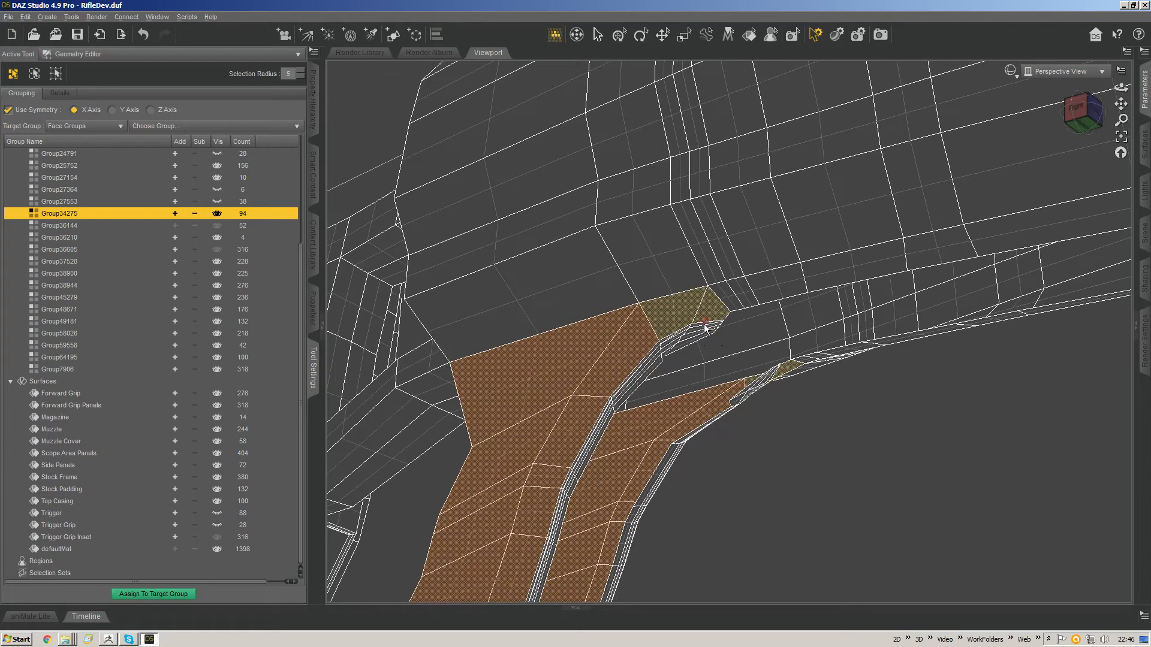
{"action": "mouse_move", "coordinate": [705, 328]}
{"action": "left_mouse_down"}
{"action": "mouse_move", "coordinate": [665, 336]}
{"action": "mouse_move", "coordinate": [623, 404]}
{"action": "mouse_move", "coordinate": [674, 451]}
{"action": "left_mouse_up"}
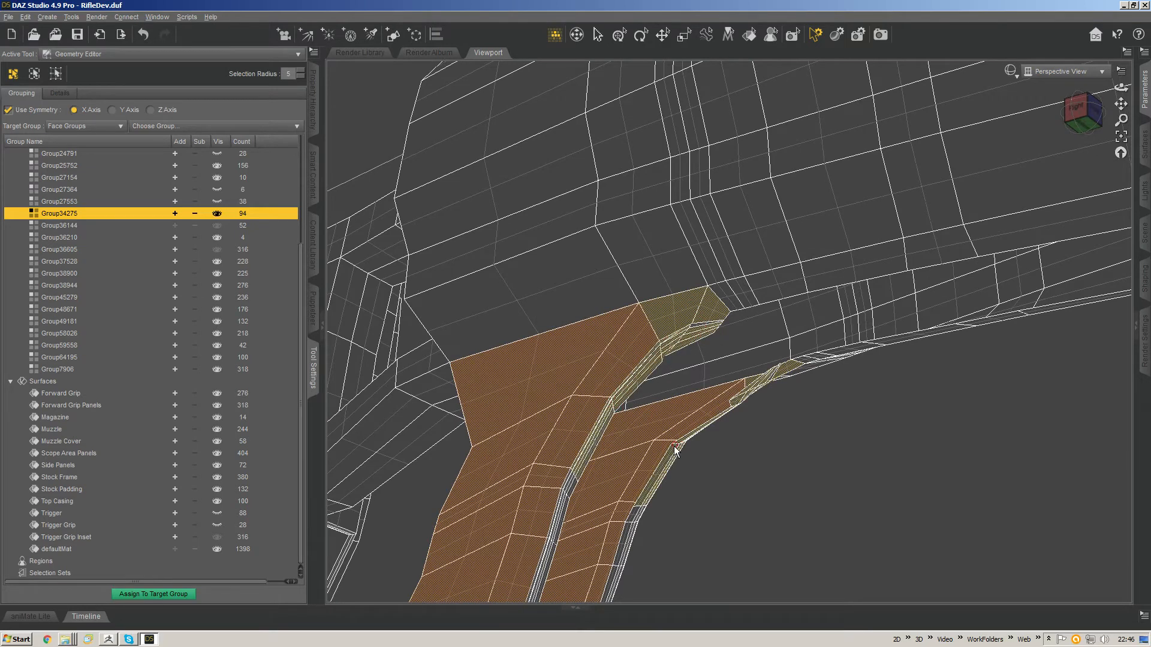
{"action": "left_click_drag", "start_coordinate": [576, 449], "coordinate": [560, 507]}
{"action": "middle_click_drag", "start_coordinate": [560, 507], "coordinate": [647, 385]}
{"action": "mouse_move", "coordinate": [647, 390]}
{"action": "left_mouse_down"}
{"action": "mouse_move", "coordinate": [655, 405]}
{"action": "mouse_move", "coordinate": [662, 378]}
{"action": "left_mouse_up"}
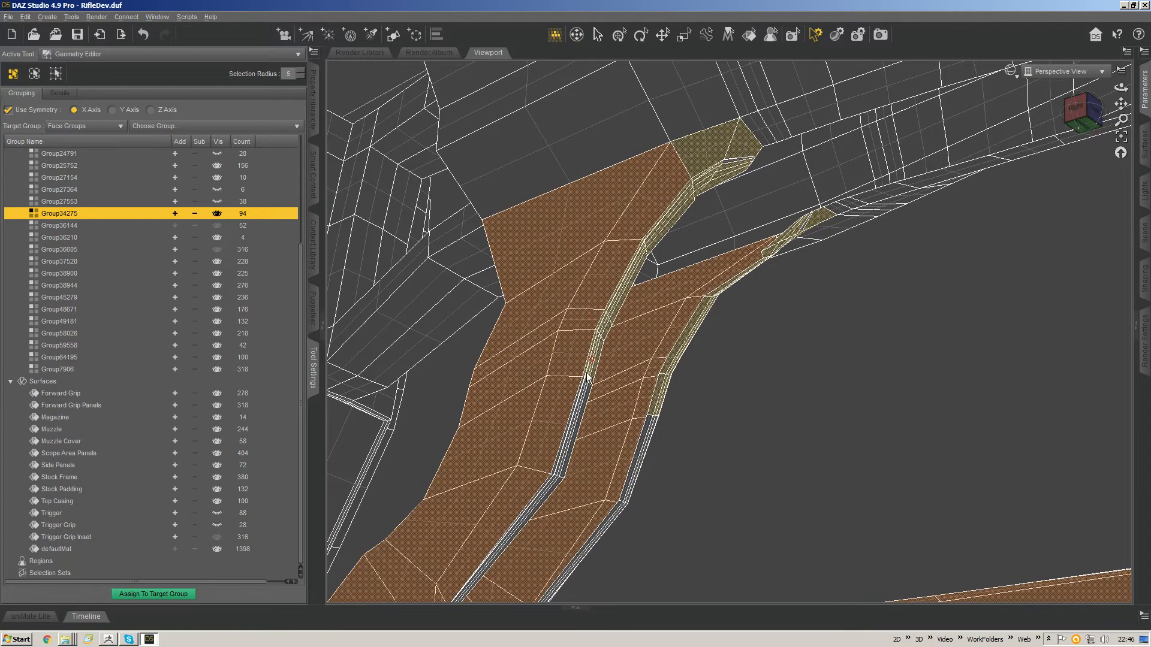
{"action": "left_click_drag", "start_coordinate": [587, 376], "coordinate": [549, 484]}
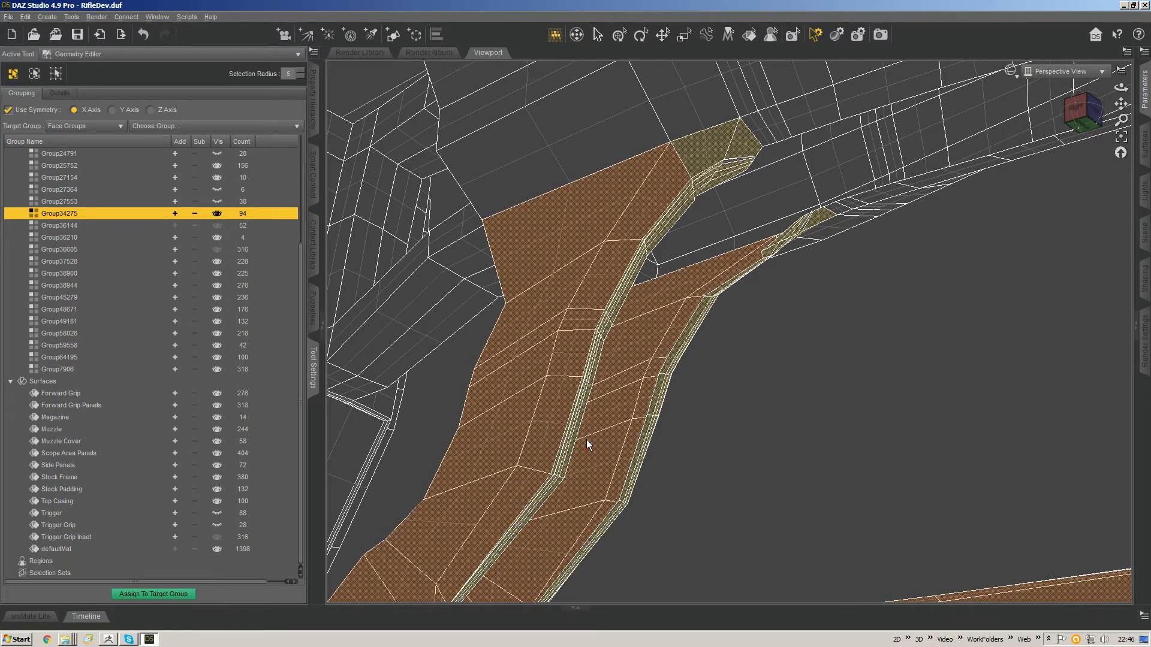
Step: Add the bevel strips along the inner edges of the handle's lower bar, up to the stock-side corner, to the selection
{"action": "middle_click_drag", "start_coordinate": [587, 441], "coordinate": [761, 274]}
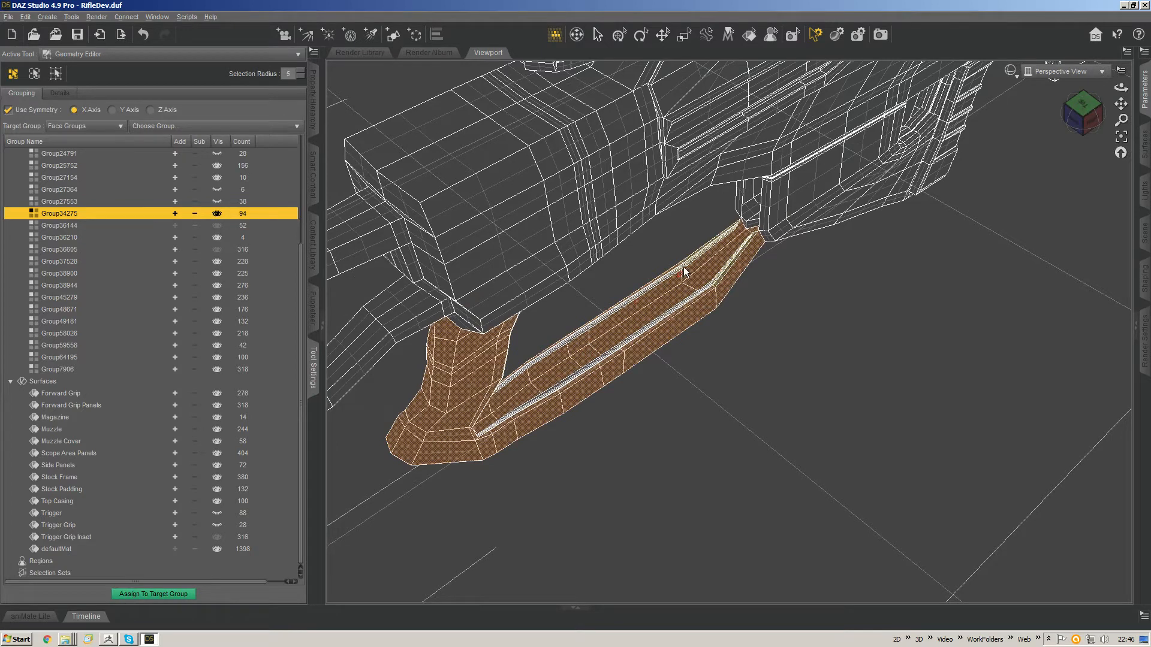
{"action": "left_click_drag", "start_coordinate": [1079, 122], "coordinate": [1028, 105]}
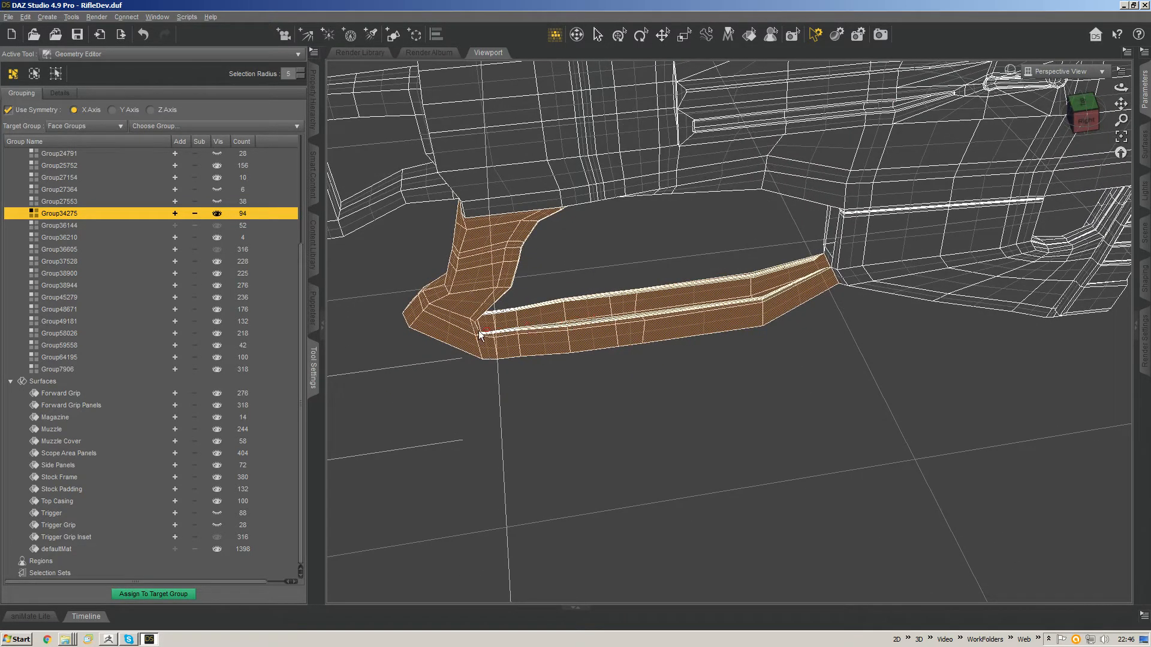
{"action": "scroll", "coordinate": [500, 334], "scroll_direction": "up", "scroll_amount": 6}
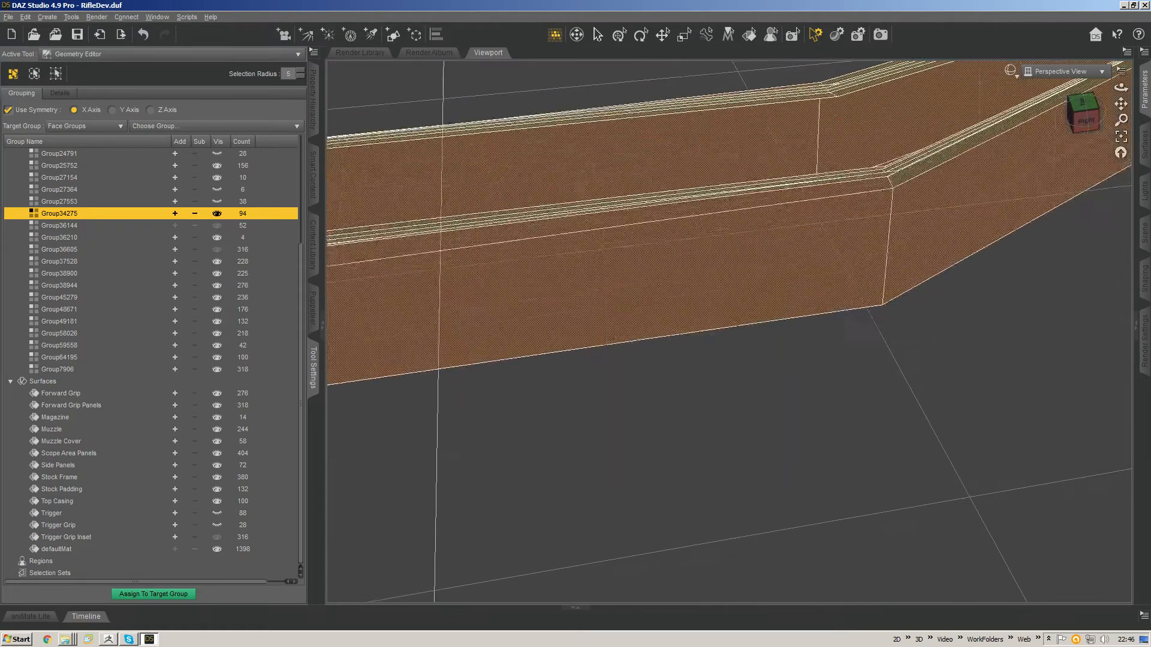
{"action": "middle_click_drag", "start_coordinate": [559, 262], "coordinate": [594, 384]}
{"action": "middle_click_drag", "start_coordinate": [524, 418], "coordinate": [553, 415]}
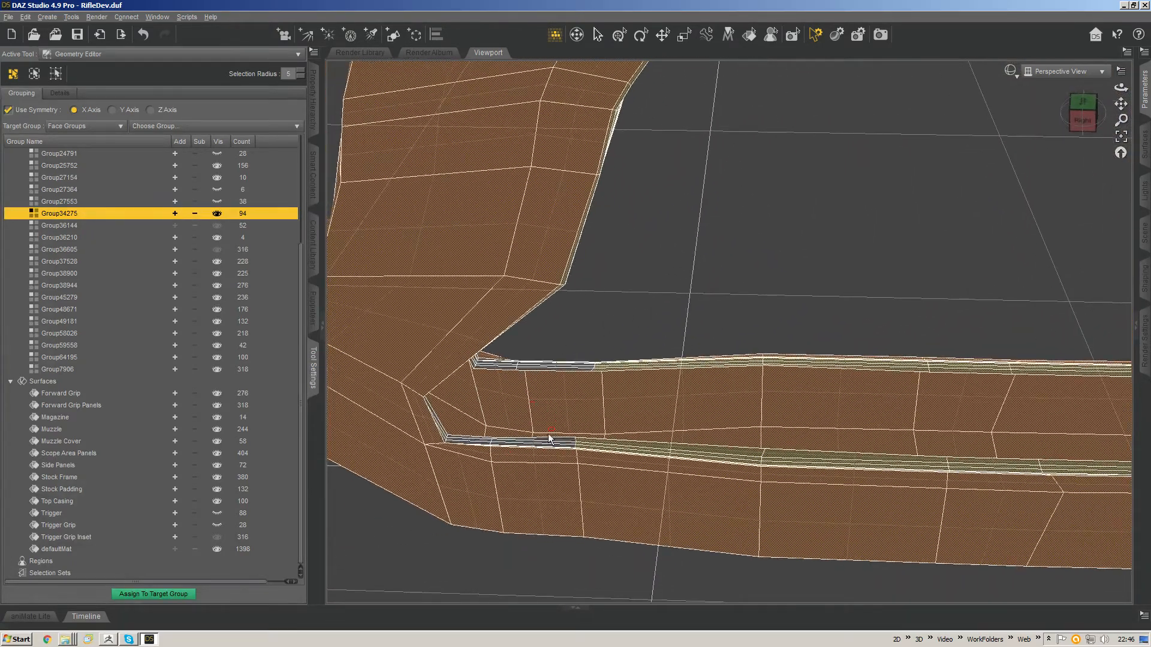
{"action": "left_click_drag", "start_coordinate": [547, 436], "coordinate": [446, 446], "text": "ctrl"}
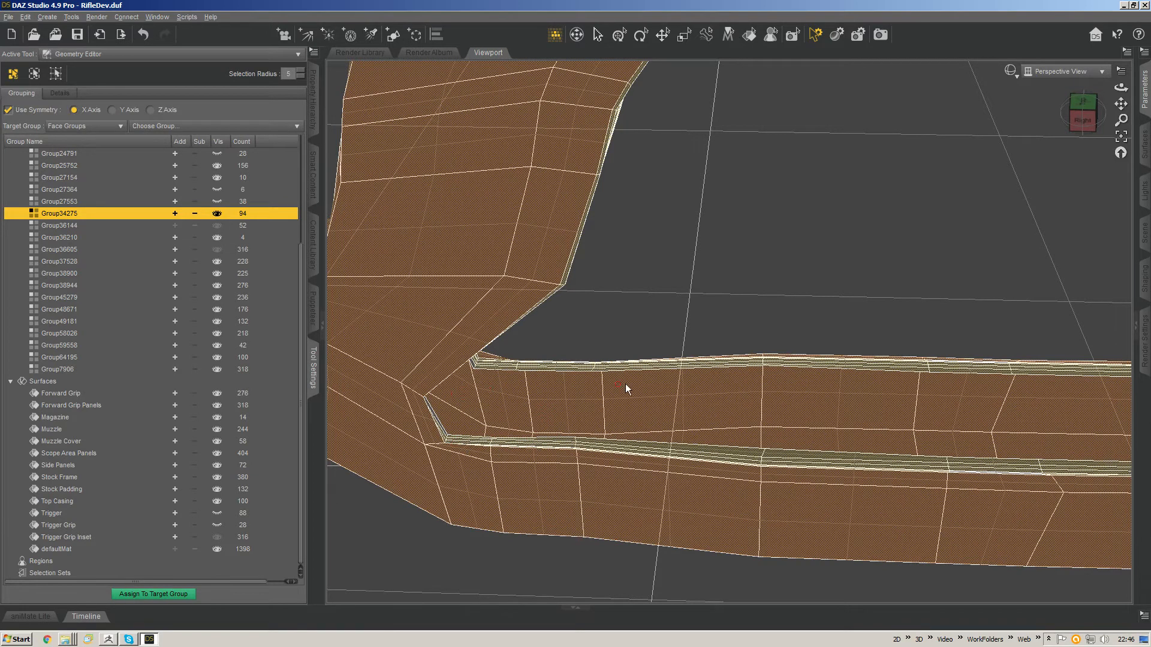
{"action": "middle_click_drag", "start_coordinate": [625, 389], "coordinate": [372, 303]}
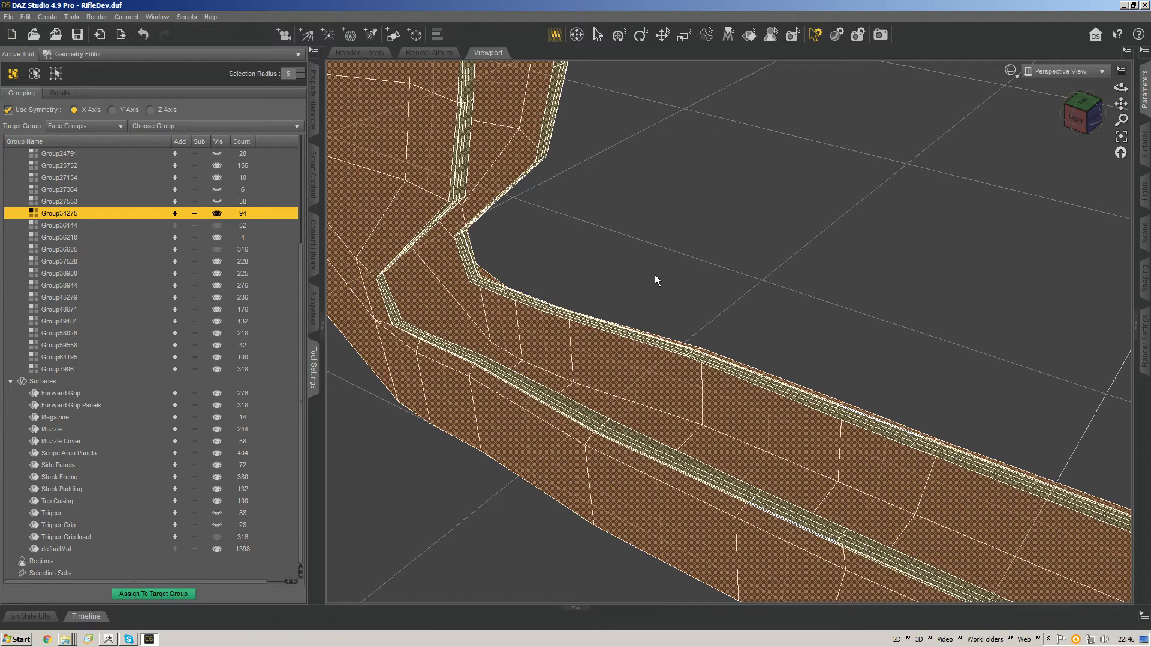
{"action": "scroll", "coordinate": [655, 276], "scroll_direction": "down", "scroll_amount": 3}
Step: Add the rim polygons along the upper edge of the grip opening, up to its barrel-side corner, to the selection
{"action": "middle_click_drag", "start_coordinate": [672, 252], "coordinate": [819, 191]}
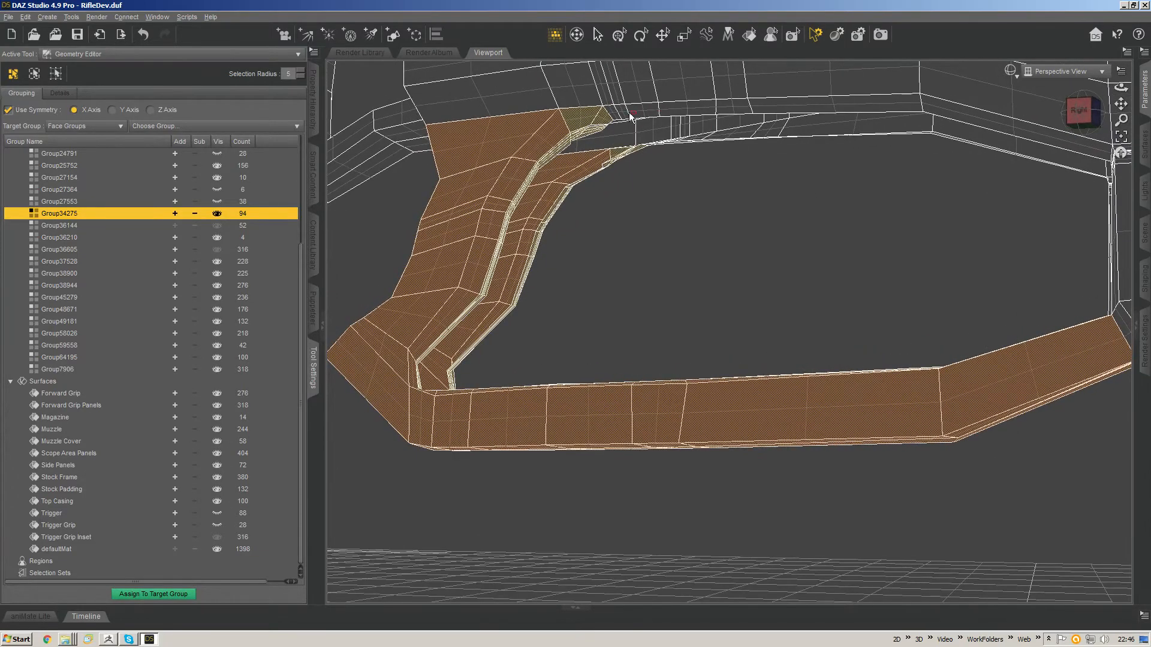
{"action": "middle_click_drag", "start_coordinate": [916, 114], "coordinate": [1058, 315]}
{"action": "middle_click_drag", "start_coordinate": [1015, 213], "coordinate": [1002, 257]}
{"action": "left_click_drag", "start_coordinate": [1086, 120], "coordinate": [1038, 111]}
{"action": "left_click_drag", "start_coordinate": [1121, 103], "coordinate": [1077, 101]}
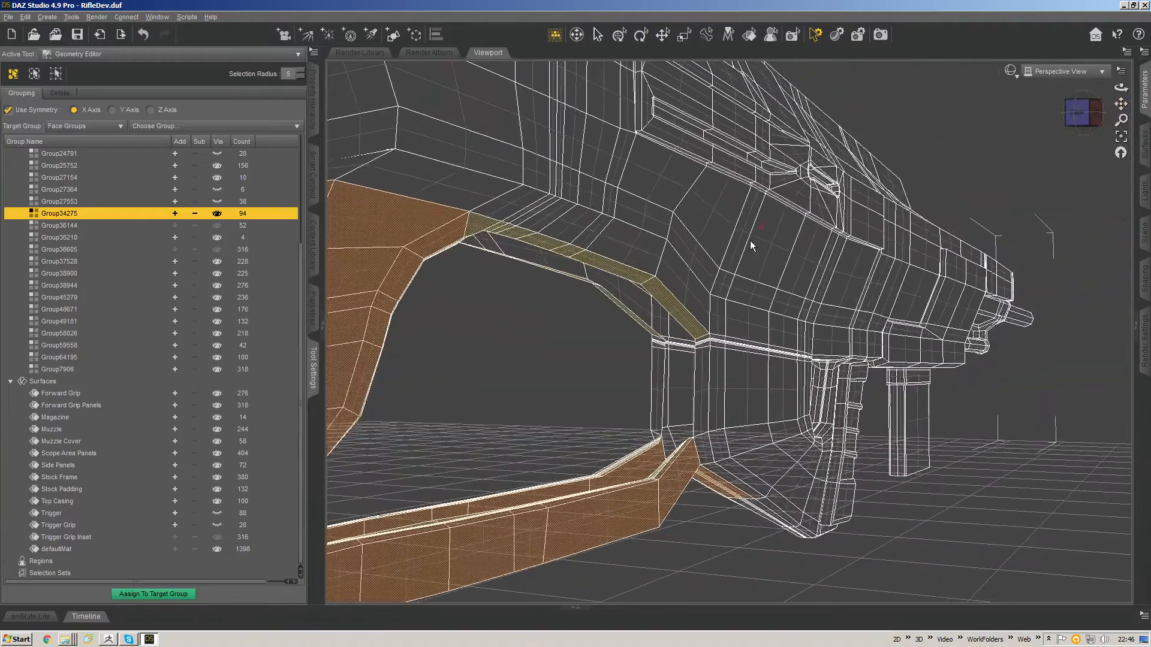
Step: Examine the selected handle and rim polygons from below and from both ends of the rifle for missing faces
{"action": "middle_click_drag", "start_coordinate": [727, 269], "coordinate": [695, 264]}
{"action": "middle_click_drag", "start_coordinate": [774, 237], "coordinate": [718, 321]}
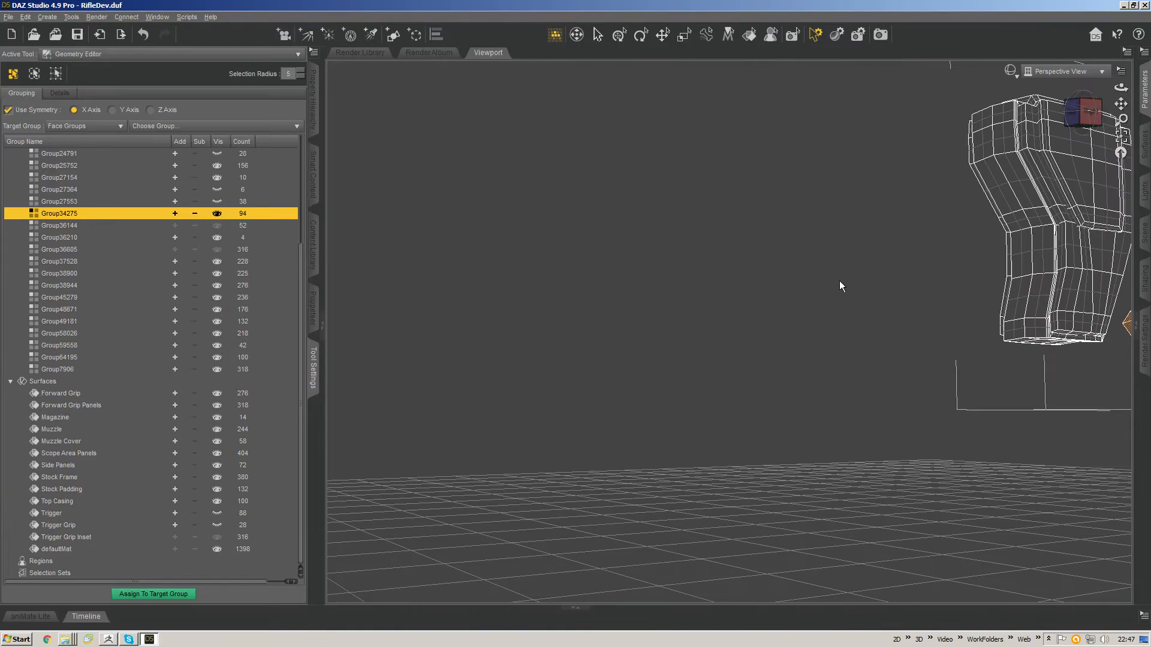
{"action": "scroll", "coordinate": [839, 281], "scroll_direction": "up", "scroll_amount": 3}
{"action": "scroll", "coordinate": [839, 280], "scroll_direction": "down", "scroll_amount": 5}
{"action": "left_click_drag", "start_coordinate": [1121, 104], "coordinate": [1017, 293]}
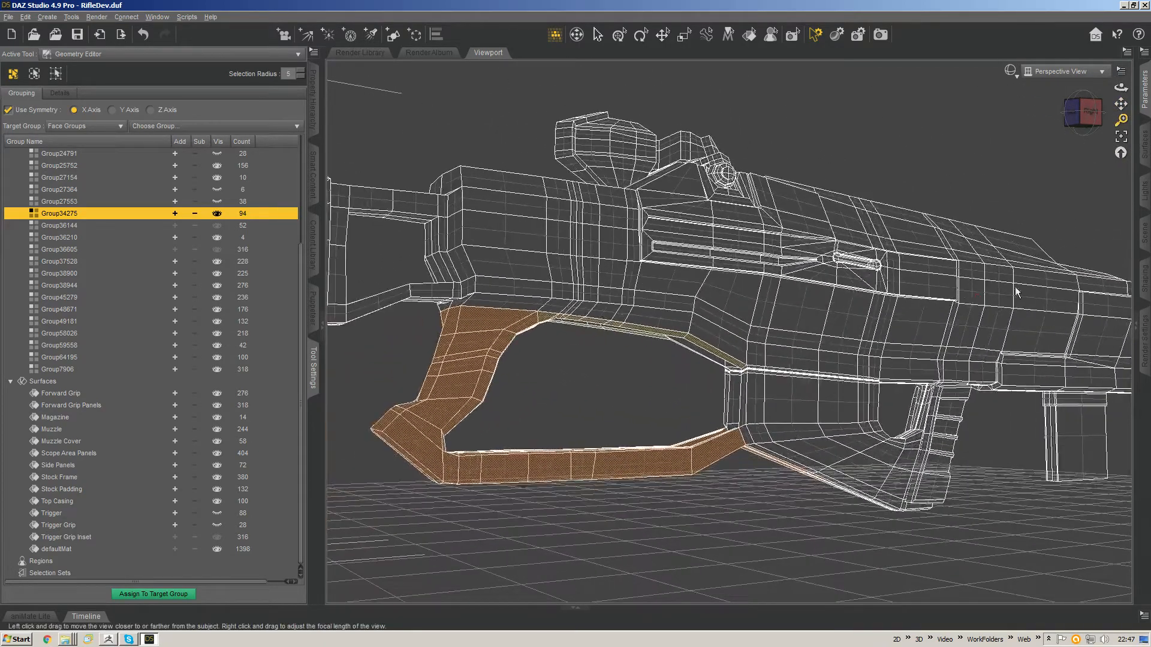
{"action": "middle_click_drag", "start_coordinate": [811, 457], "coordinate": [797, 394]}
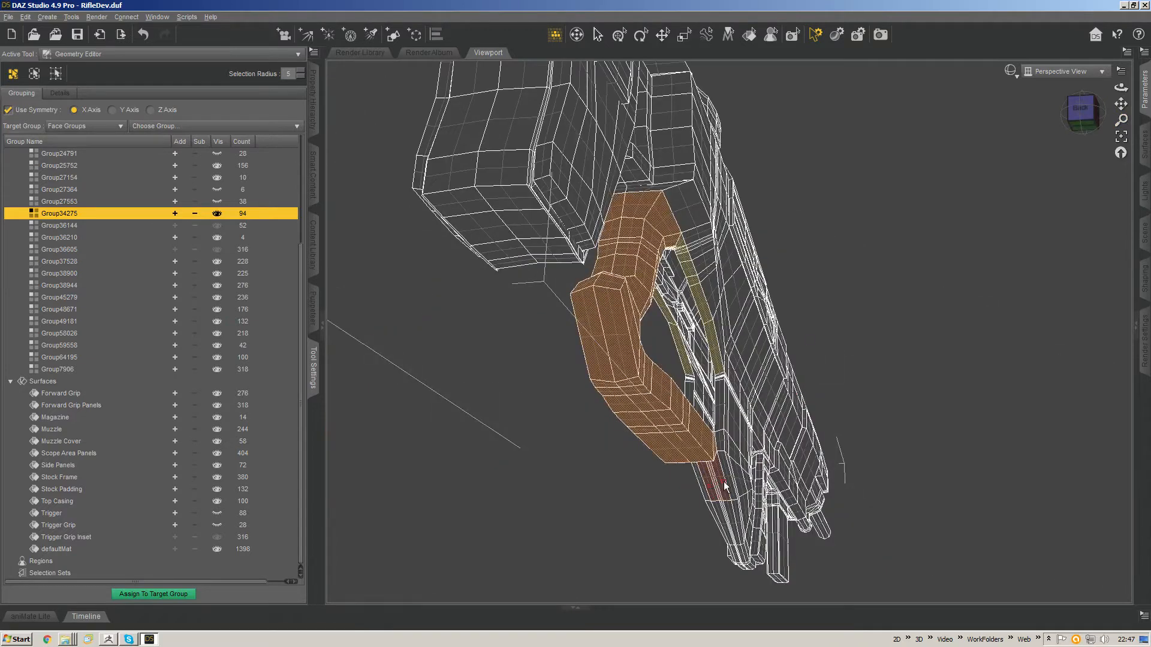
{"action": "left_click_drag", "start_coordinate": [1081, 115], "coordinate": [837, 219]}
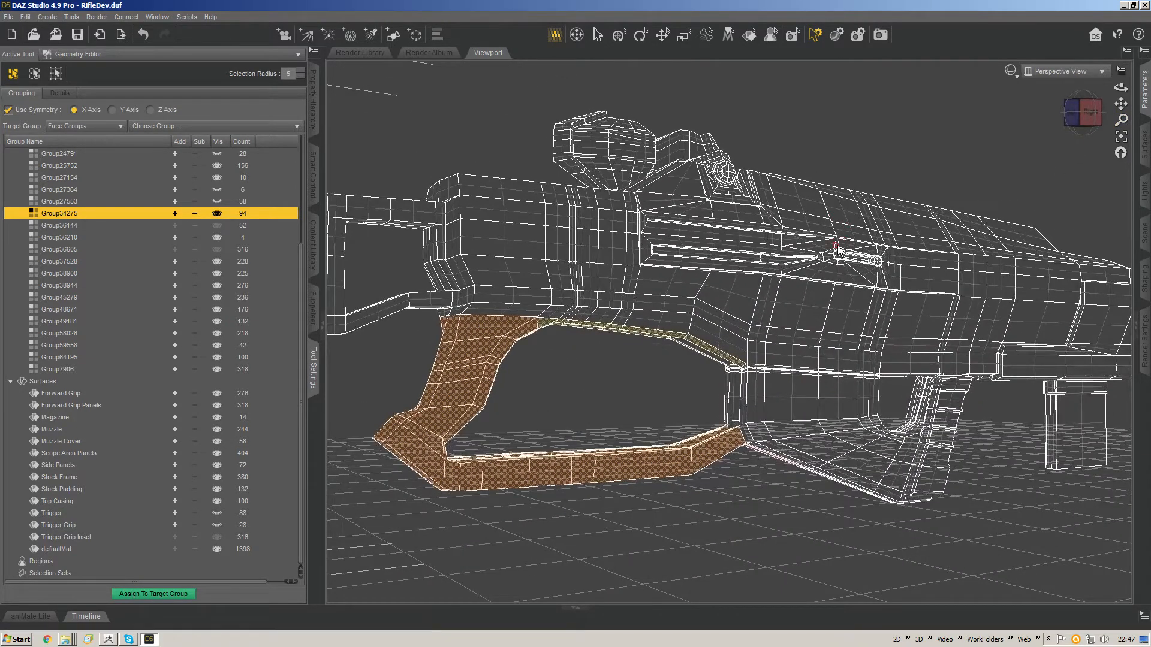
{"action": "middle_click_drag", "start_coordinate": [788, 298], "coordinate": [796, 275]}
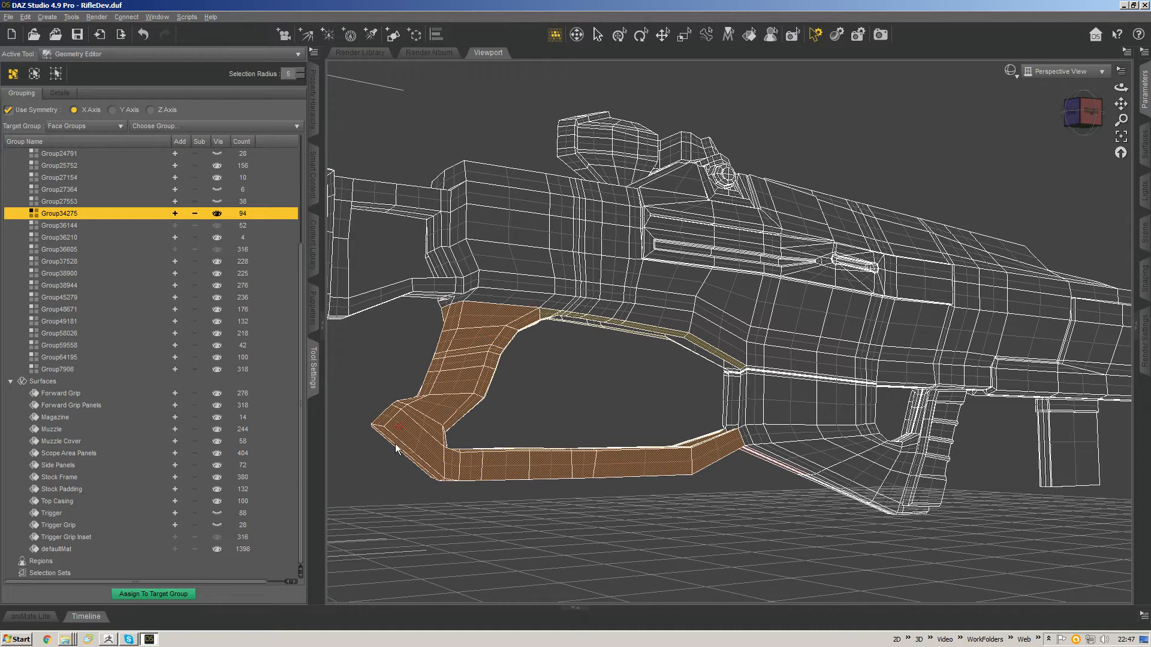
Step: Create a surface named Trigger Grip Handle from the selected faces
{"action": "right_click", "coordinate": [73, 212]}
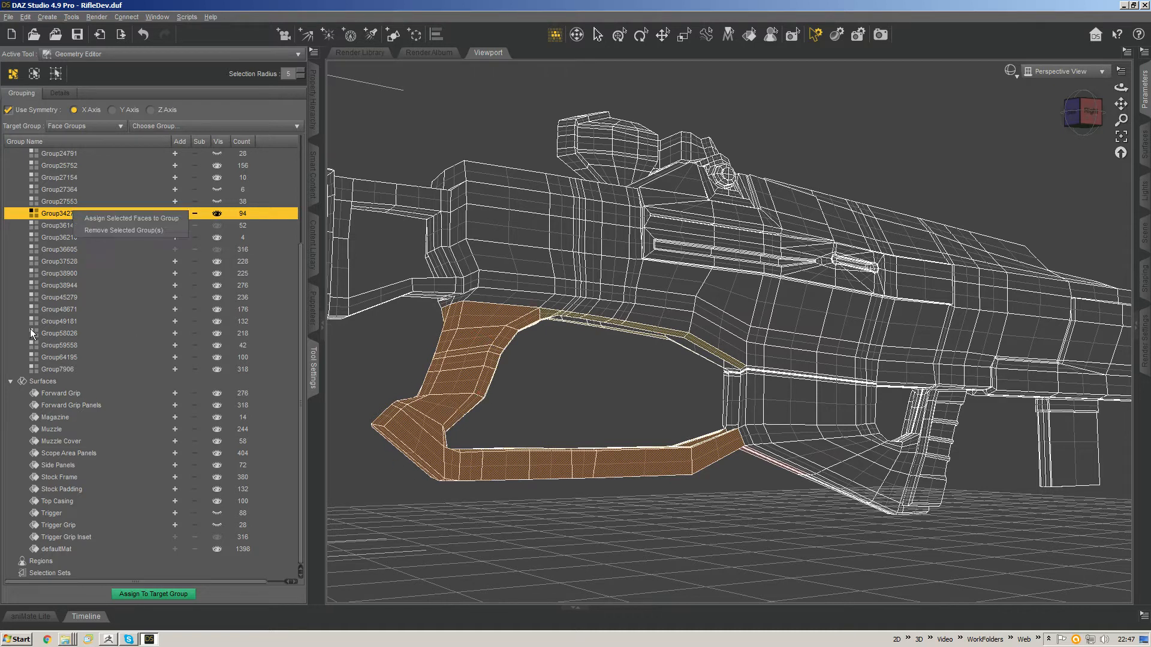
{"action": "left_click", "coordinate": [46, 379]}
{"action": "right_click", "coordinate": [49, 380]}
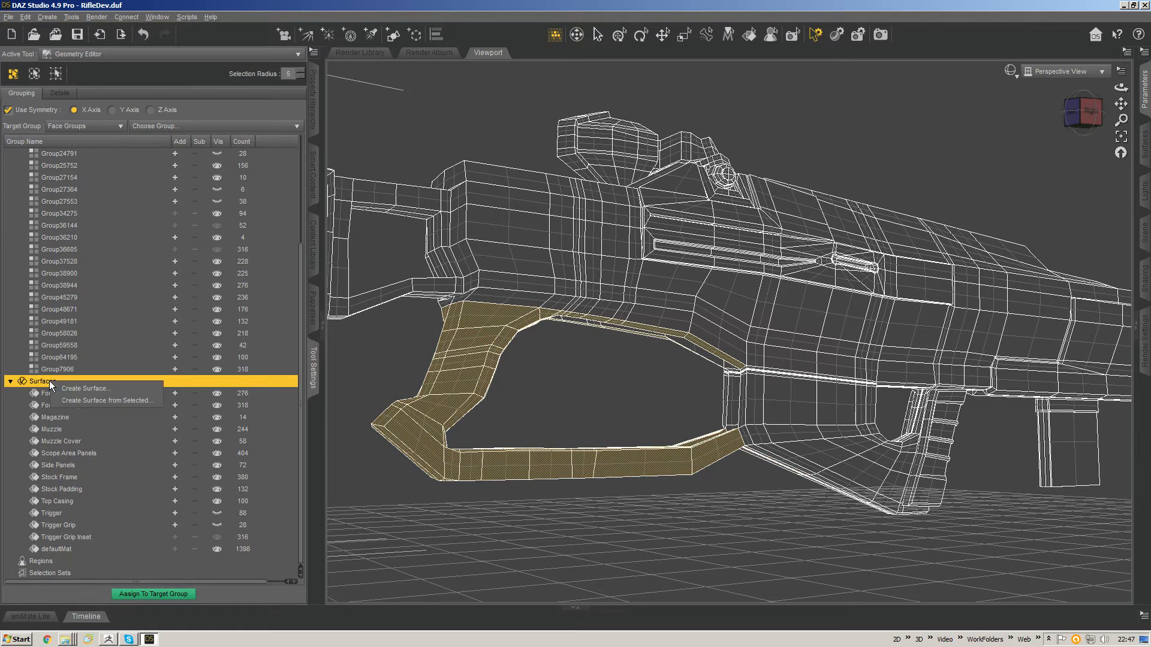
{"action": "left_click", "coordinate": [107, 399]}
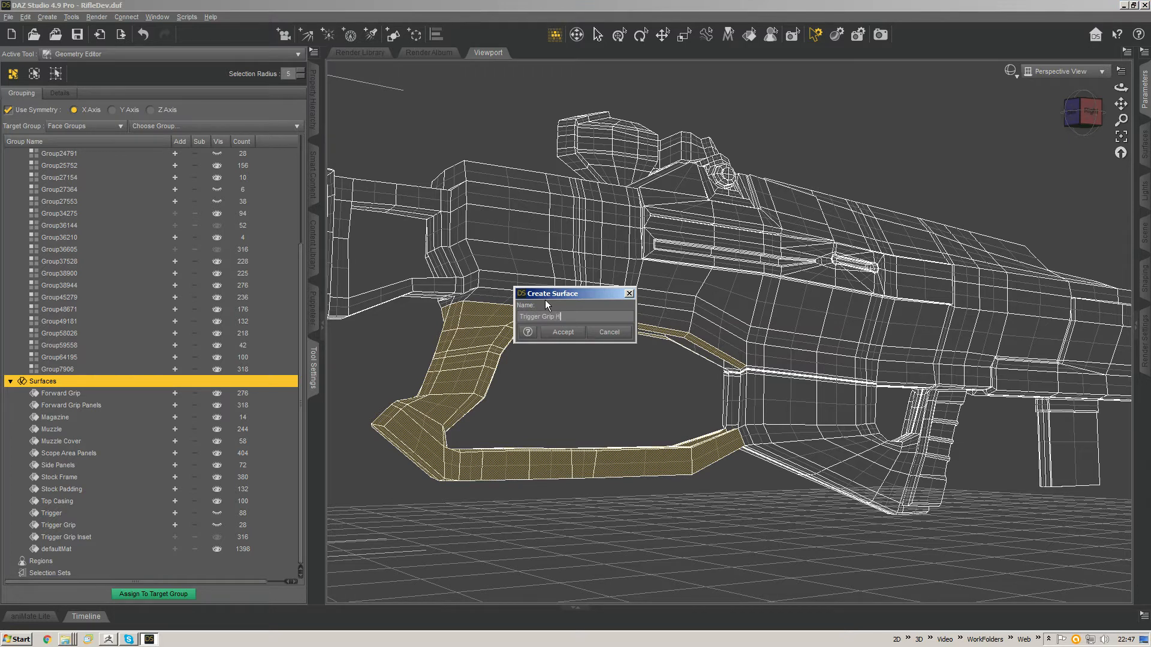
{"action": "type", "text": "Trigger Grip Handle"}
{"action": "key", "text": "Return"}
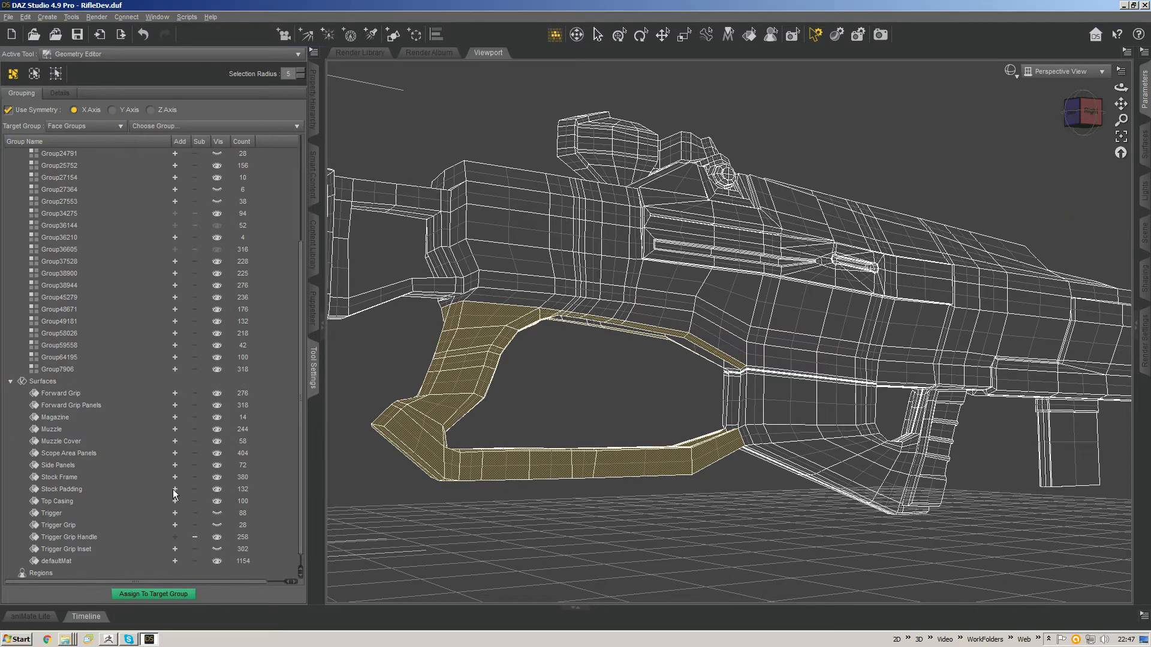
Step: Hide the Trigger Grip Handle surface and check the handle area for leftover unassigned polygons
{"action": "left_click", "coordinate": [216, 538]}
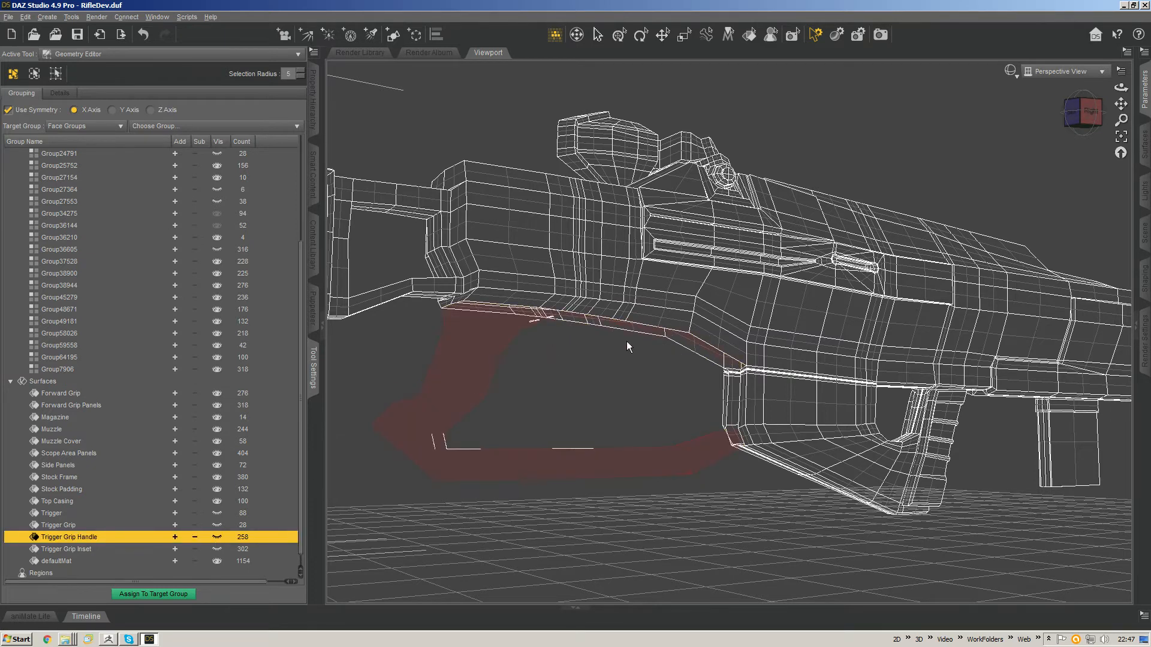
{"action": "right_click", "coordinate": [662, 278]}
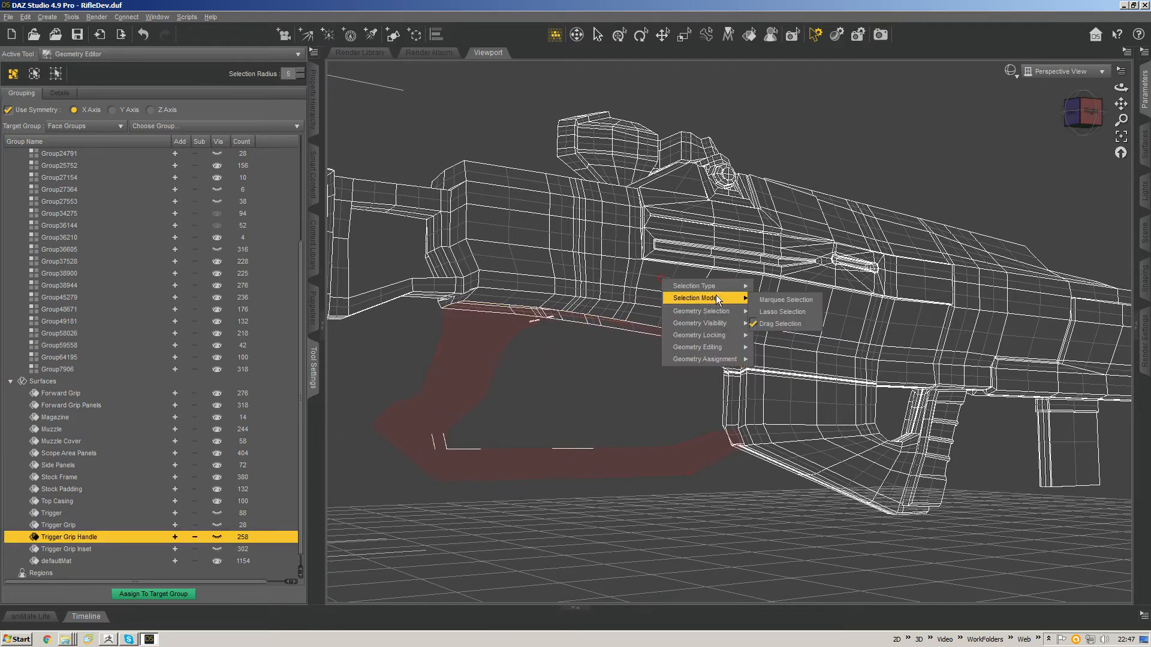
{"action": "left_click", "coordinate": [651, 381]}
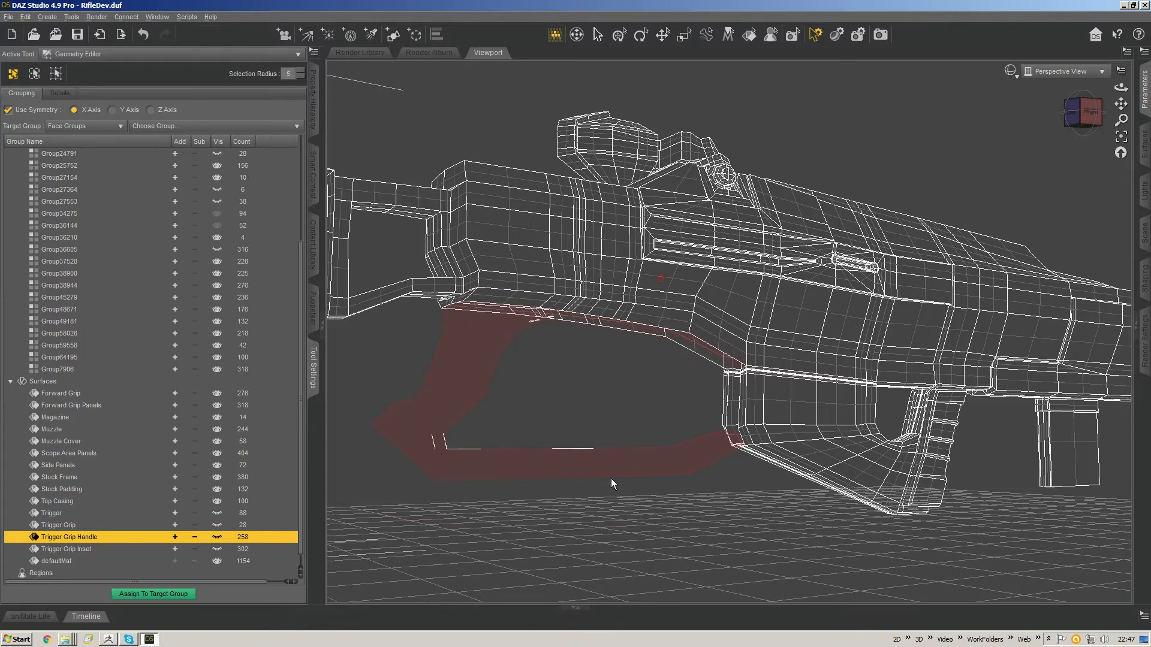
{"action": "left_click_drag", "start_coordinate": [610, 478], "coordinate": [553, 447], "text": "alt"}
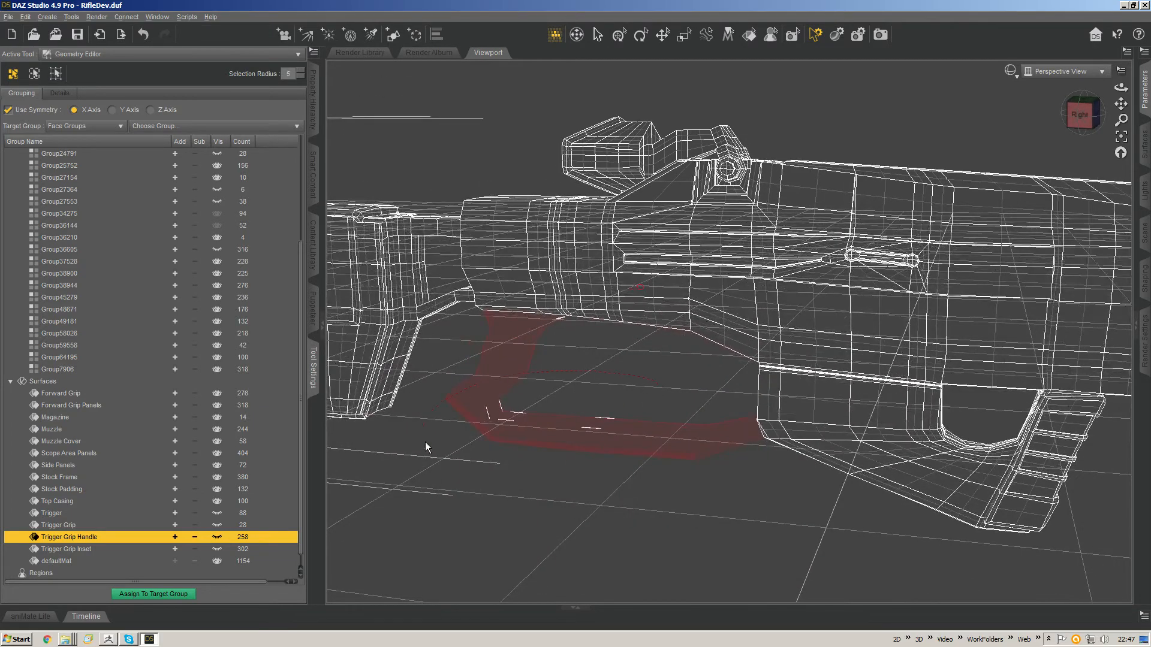
{"action": "left_click_drag", "start_coordinate": [426, 447], "coordinate": [334, 474], "text": "alt"}
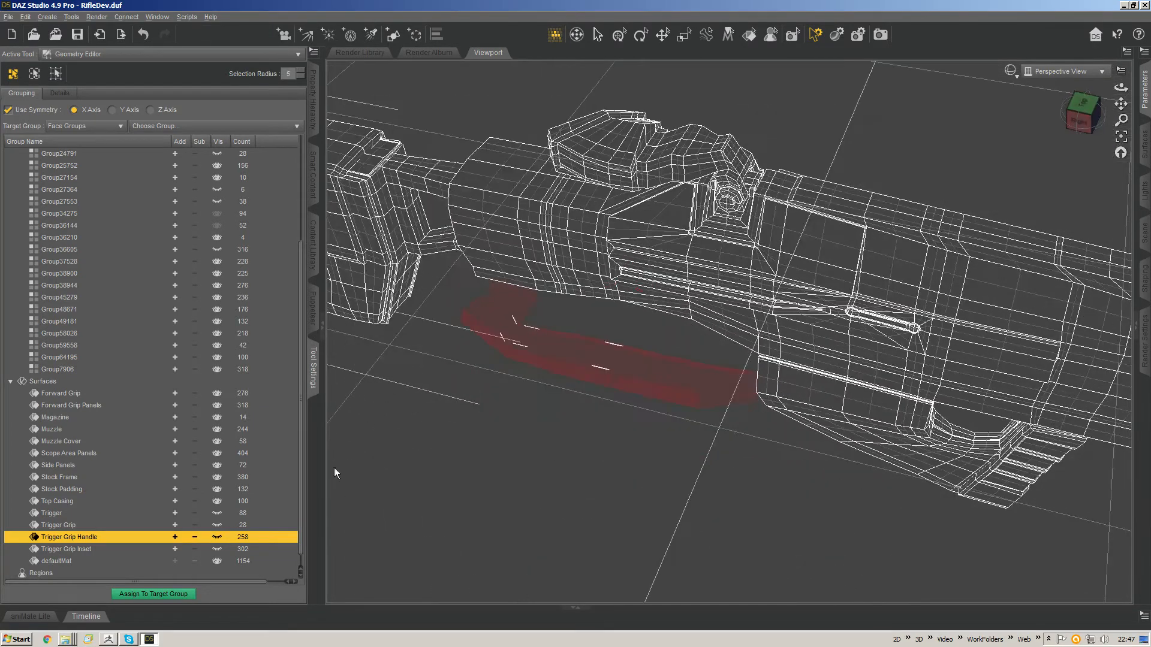
Step: Assign the leftover polygons around the handle's lower bar to the Trigger Grip Handle surface and hide it again
{"action": "right_click", "coordinate": [116, 541]}
{"action": "left_click", "coordinate": [150, 544]}
{"action": "left_click", "coordinate": [217, 537]}
{"action": "left_click_drag", "start_coordinate": [532, 419], "coordinate": [688, 225], "text": "alt"}
{"action": "left_click_drag", "start_coordinate": [576, 321], "coordinate": [534, 326], "text": "alt"}
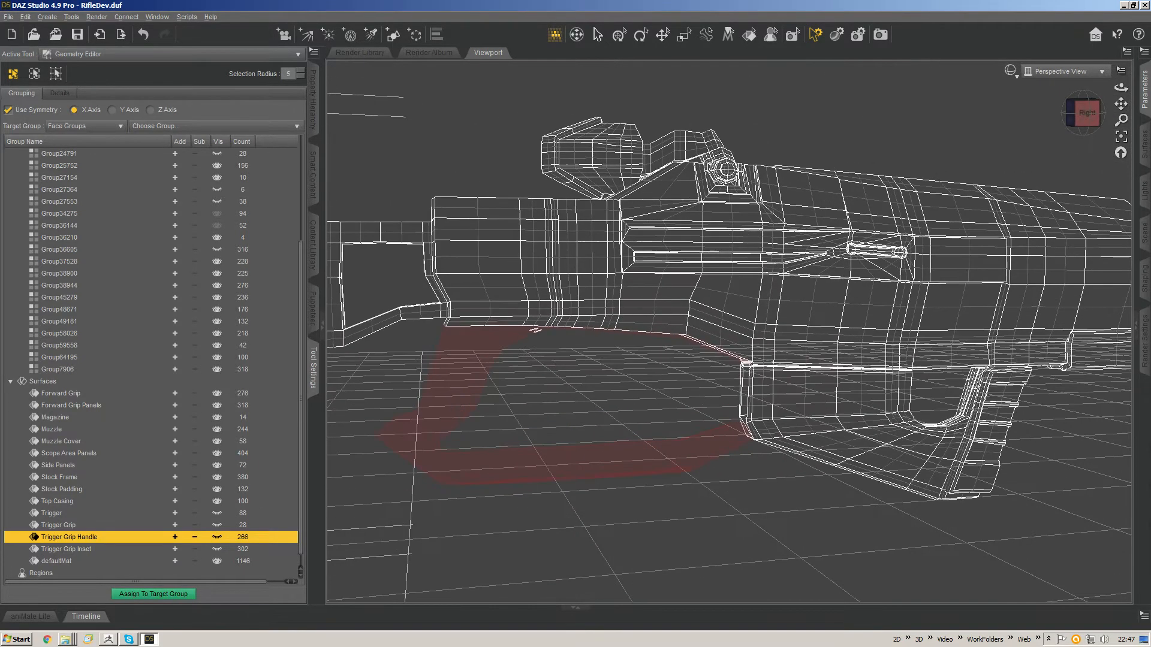
Step: Select the remaining sliver polygons below the upper rim and assign them to the Trigger Grip Handle surface
{"action": "scroll", "coordinate": [521, 327], "scroll_direction": "up", "scroll_amount": 10}
{"action": "scroll", "coordinate": [440, 301], "scroll_direction": "up", "scroll_amount": 6}
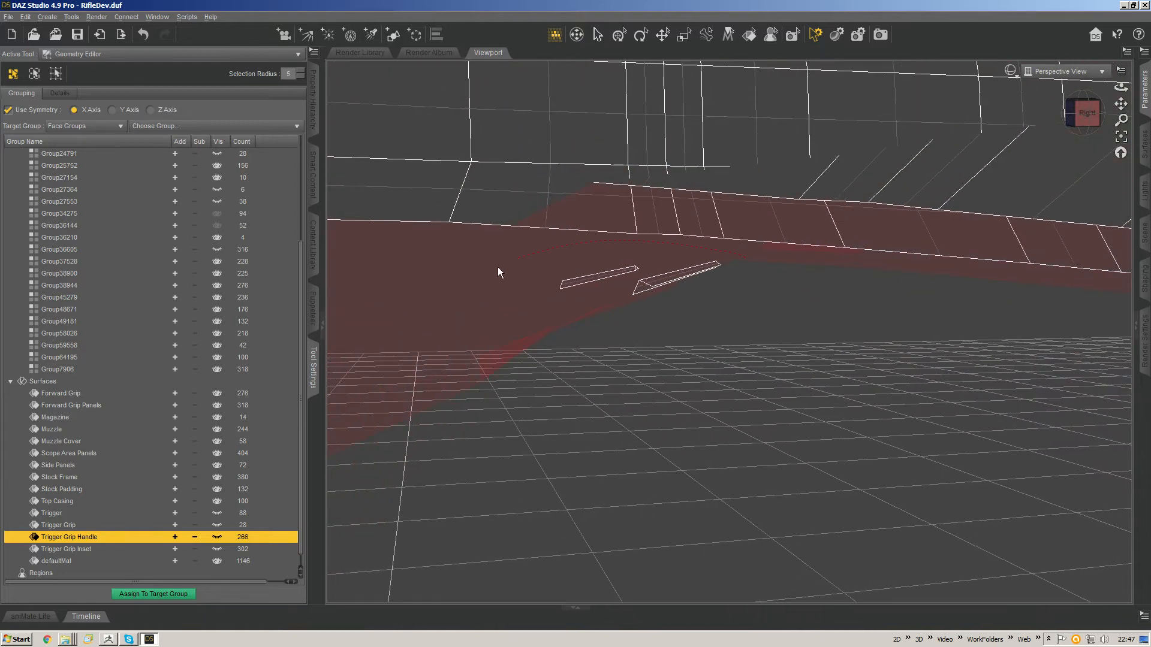
{"action": "left_click_drag", "start_coordinate": [497, 267], "coordinate": [884, 363]}
{"action": "left_click", "coordinate": [174, 537]}
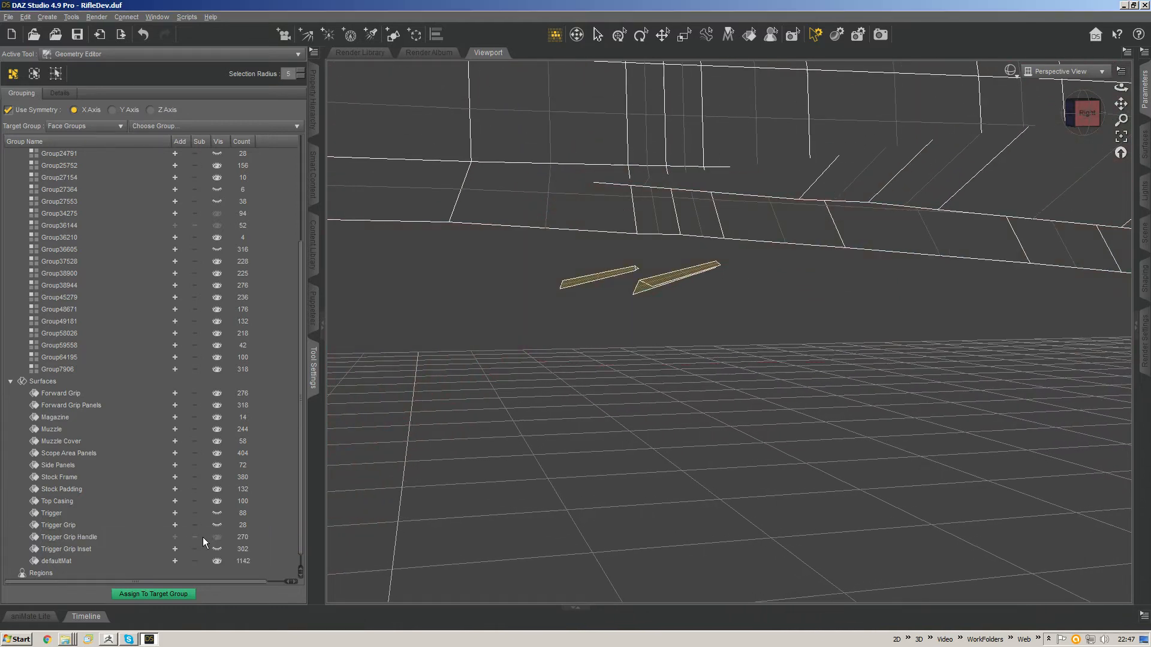
Step: Show the Trigger Grip surface to check its faces and hide it again
{"action": "scroll", "coordinate": [577, 424], "scroll_direction": "down", "scroll_amount": 8}
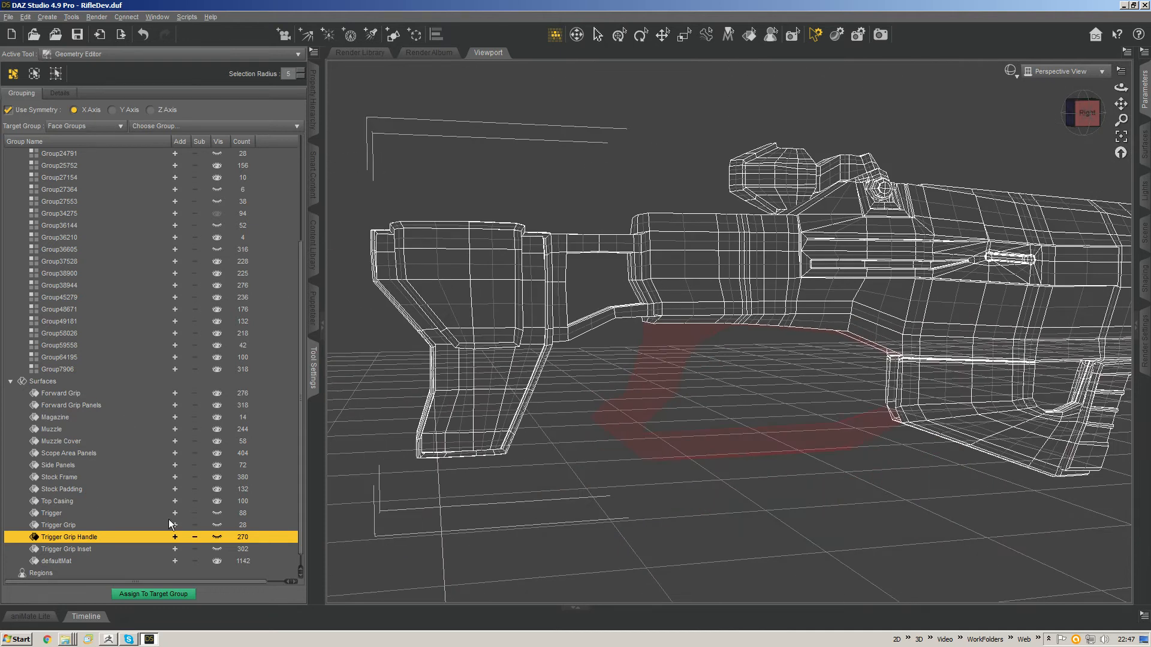
{"action": "left_click", "coordinate": [217, 525]}
{"action": "left_click", "coordinate": [217, 525]}
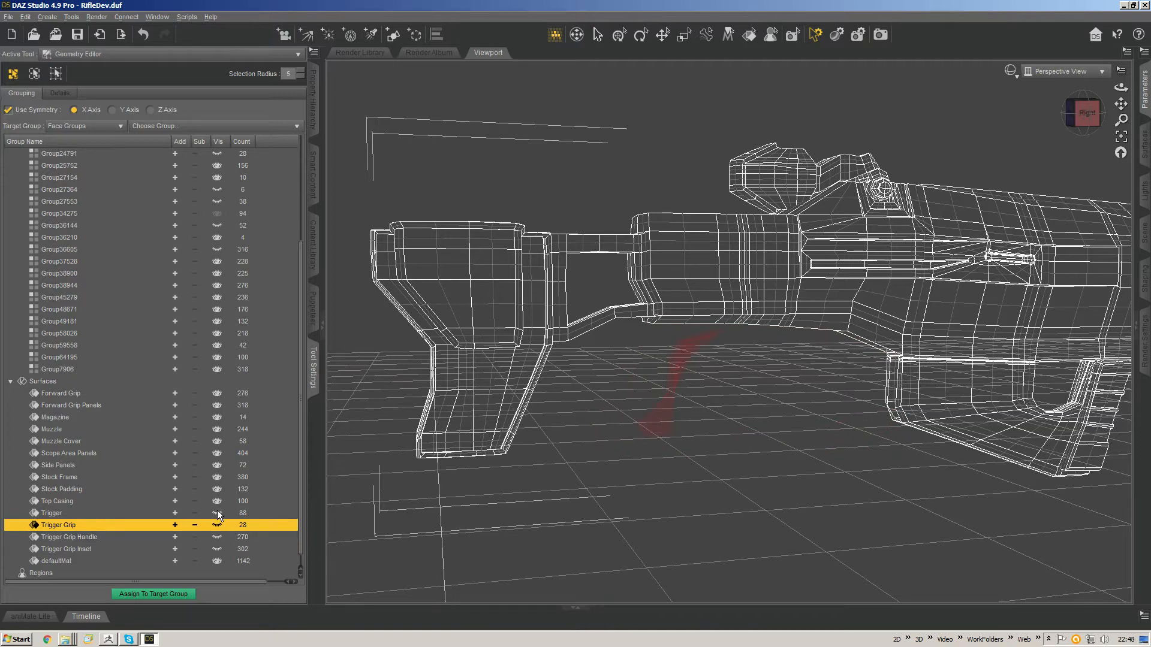
Step: Hide all the visible named surfaces from Top Casing up through Forward Grip, leaving only the defaultMat geometry displayed
{"action": "left_click", "coordinate": [217, 501]}
{"action": "left_click", "coordinate": [217, 489]}
{"action": "left_click", "coordinate": [217, 478]}
{"action": "left_click", "coordinate": [216, 466]}
{"action": "left_click", "coordinate": [217, 454]}
{"action": "left_click", "coordinate": [218, 441]}
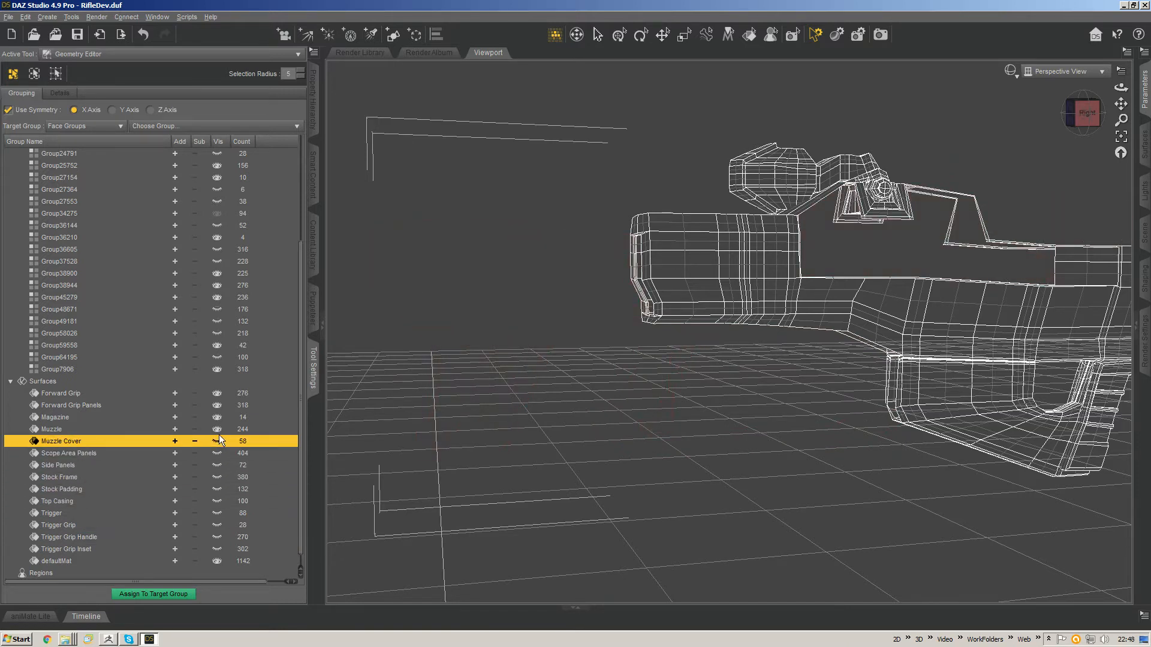
{"action": "left_click", "coordinate": [217, 430]}
{"action": "left_click", "coordinate": [217, 418]}
{"action": "left_click", "coordinate": [217, 406]}
{"action": "left_click", "coordinate": [217, 394]}
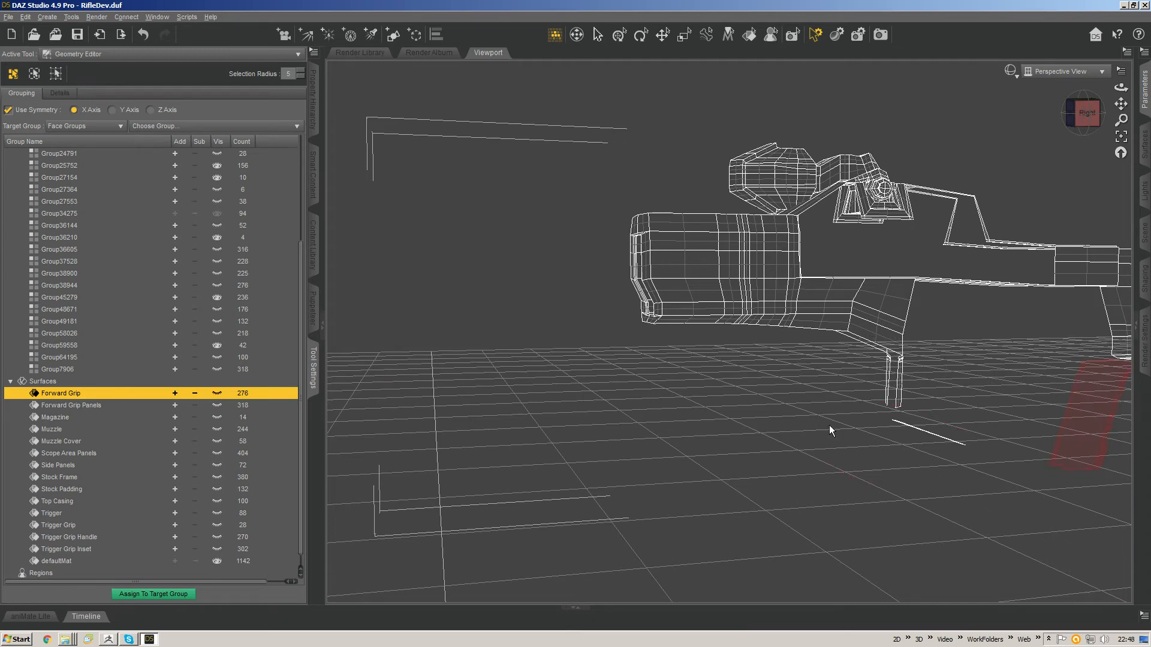
Step: Assign the leftover sliver polygons along the body's lower edge to the Trigger Grip Handle surface
{"action": "left_click", "coordinate": [81, 538]}
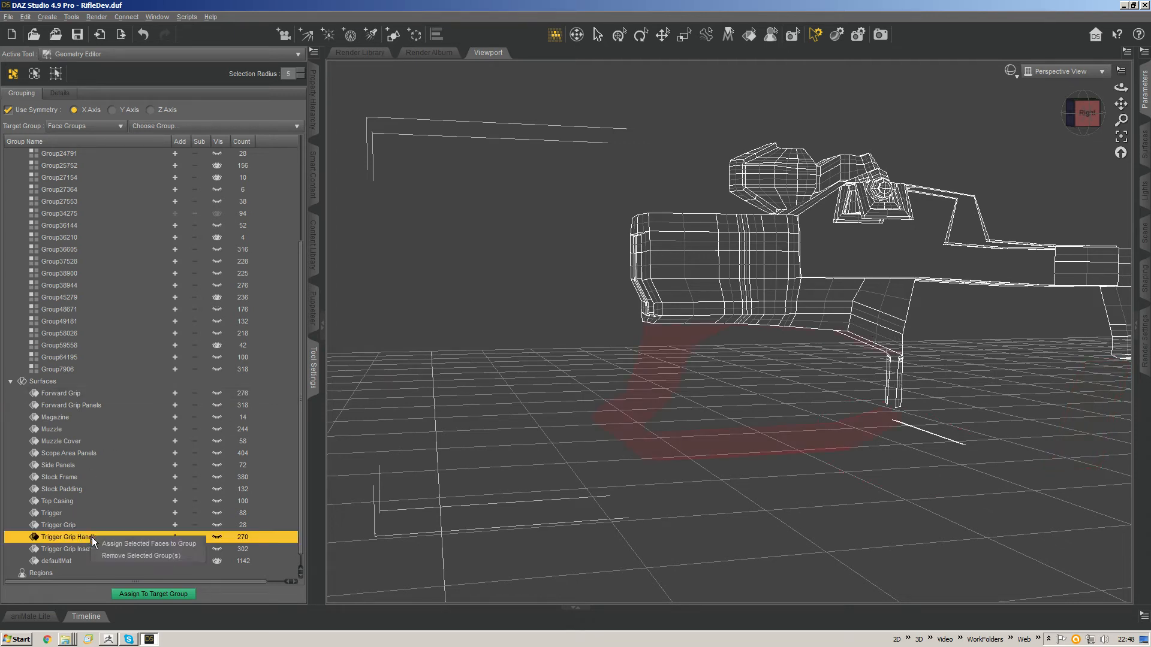
{"action": "left_click", "coordinate": [222, 539]}
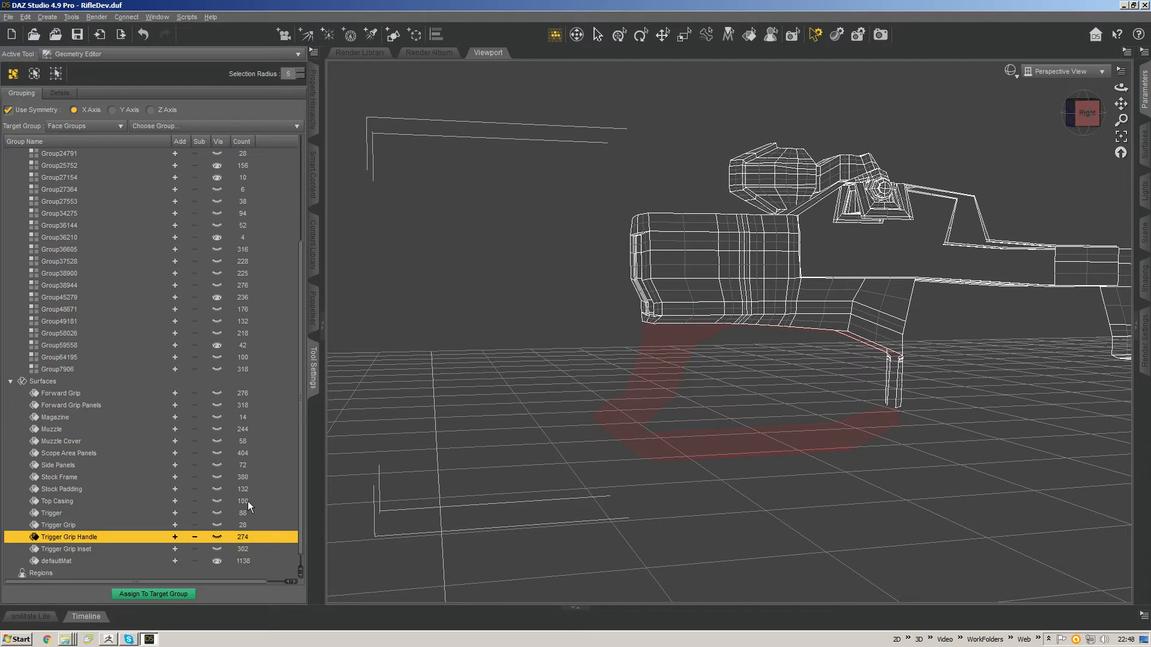
{"action": "middle_click_drag", "start_coordinate": [905, 392], "coordinate": [693, 375]}
{"action": "middle_click_drag", "start_coordinate": [779, 372], "coordinate": [787, 412]}
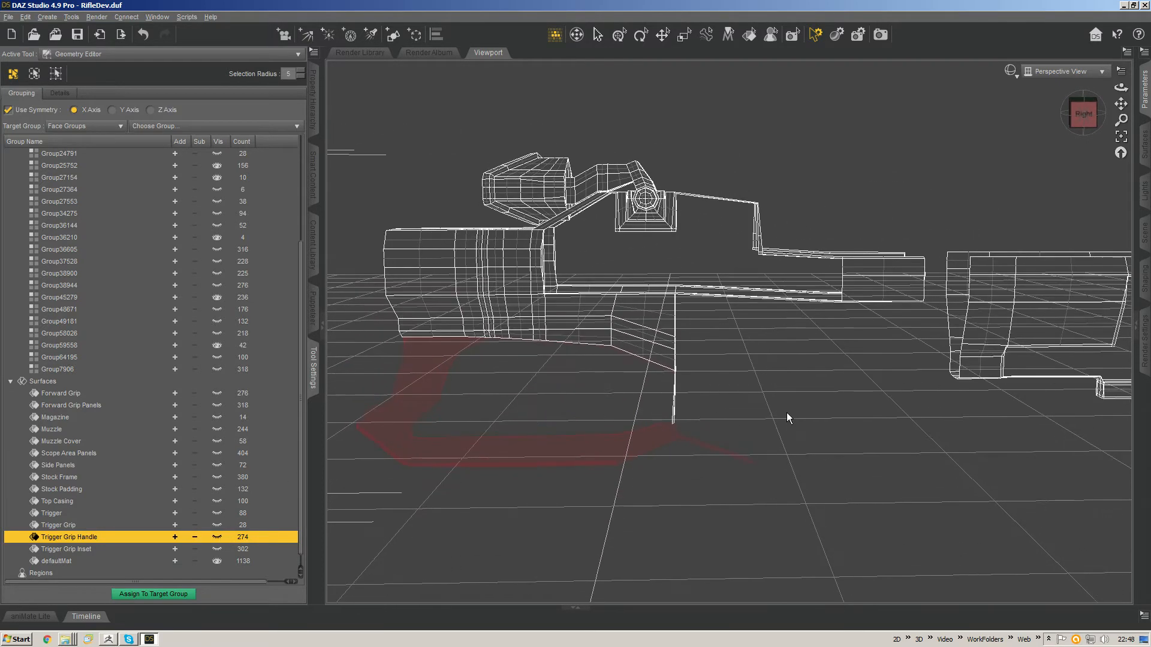
Step: Select the scope with its arm and mount, and invert the selection to pick all the other remaining body geometry
{"action": "double_click", "coordinate": [571, 175]}
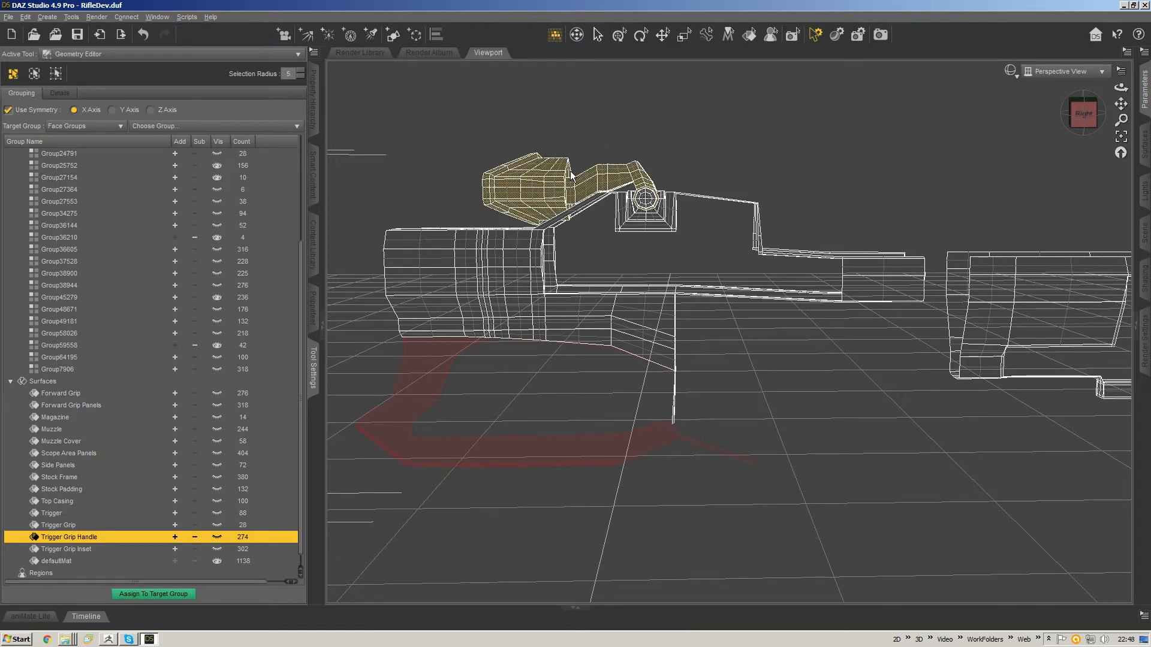
{"action": "double_click", "coordinate": [637, 208]}
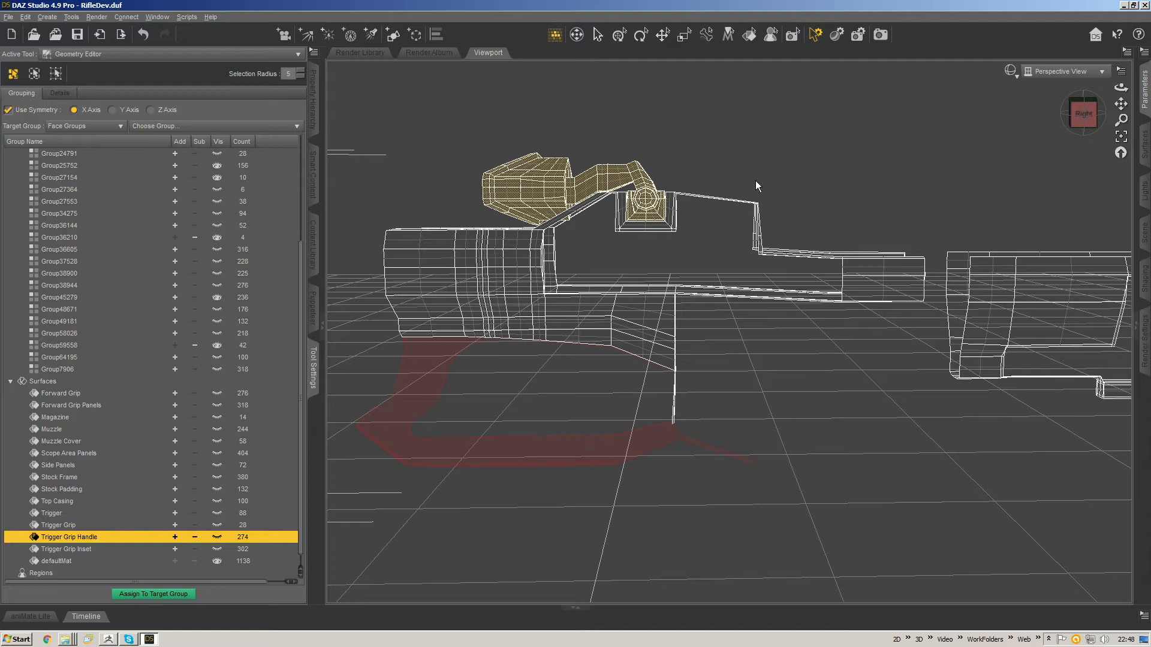
{"action": "key", "text": "ctrl+i"}
{"action": "middle_click_drag", "start_coordinate": [756, 181], "coordinate": [313, 180]}
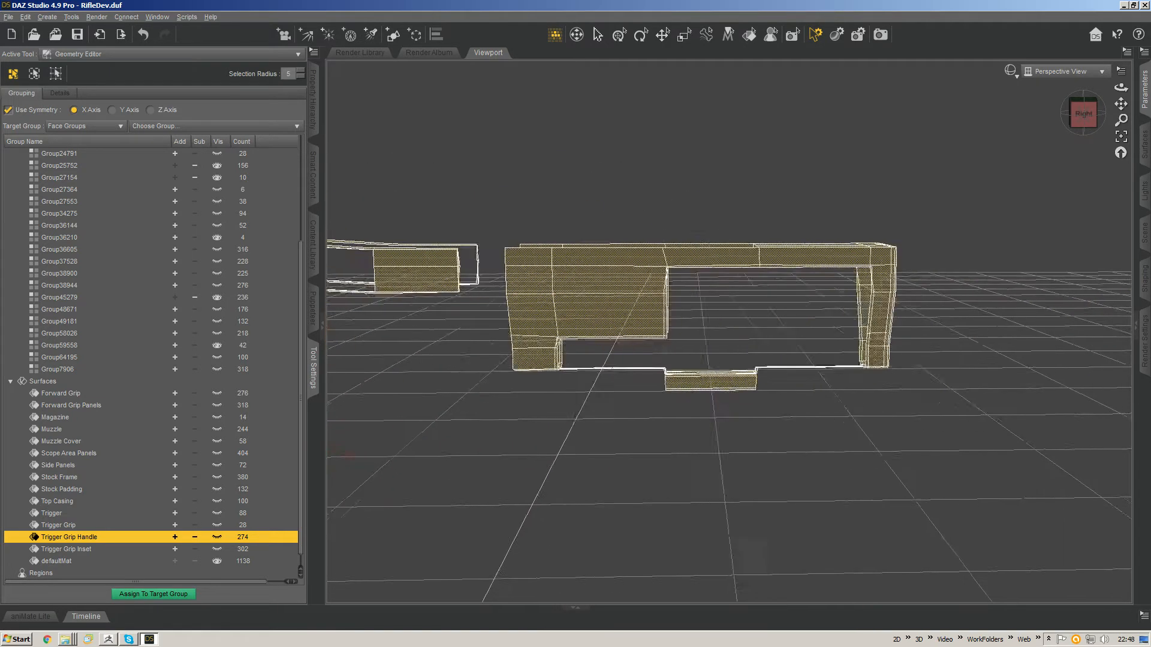
{"action": "middle_click_drag", "start_coordinate": [669, 276], "coordinate": [720, 281]}
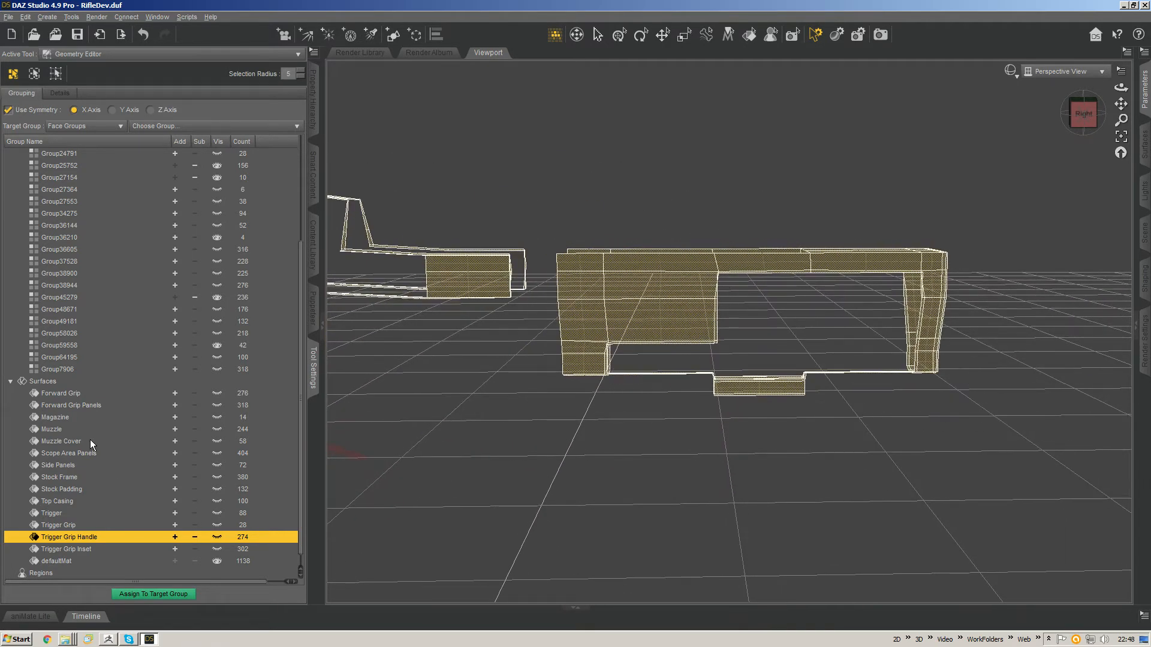
Step: Create a surface named "Main Surfaces" from the selected body polygons
{"action": "right_click", "coordinate": [59, 383]}
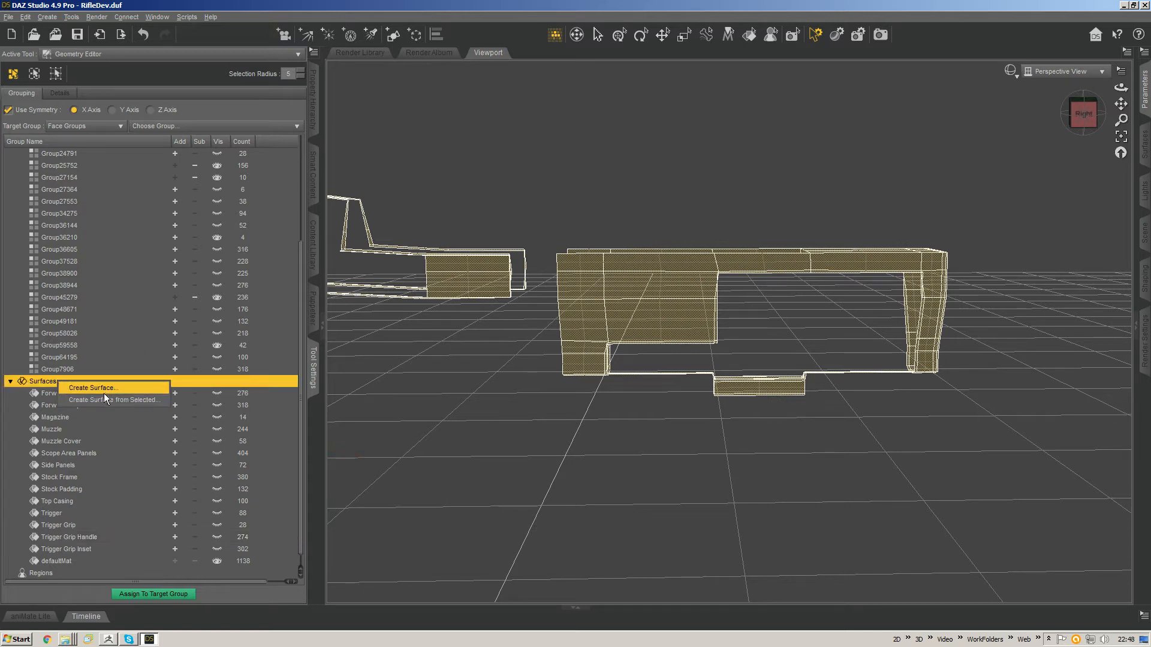
{"action": "left_click", "coordinate": [103, 392]}
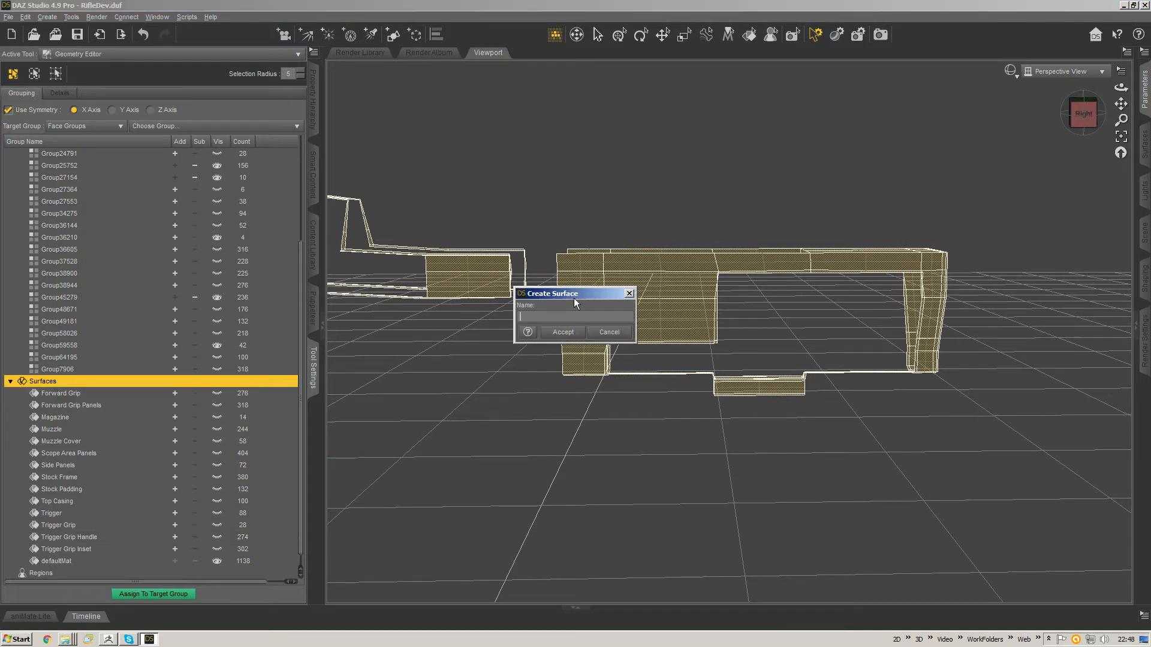
{"action": "type", "text": "Main Surfaces"}
{"action": "key", "text": "Return"}
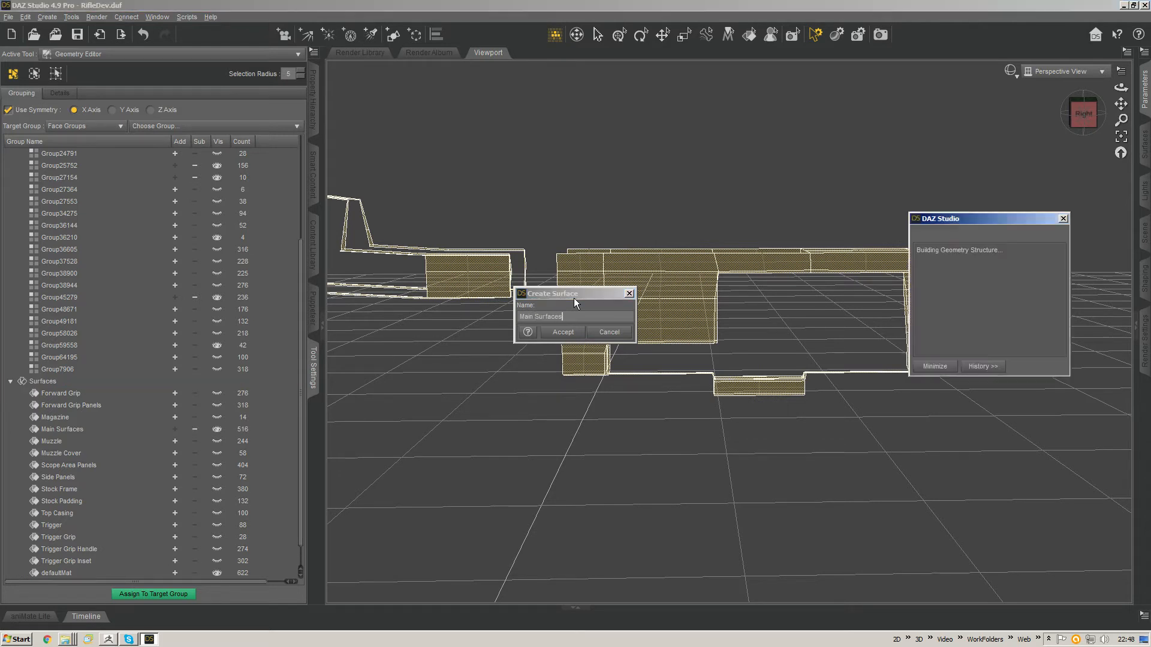
Step: Rename the Main Surfaces surface to "Gun Chassis"
{"action": "scroll", "coordinate": [298, 346], "scroll_direction": "down", "scroll_amount": 1}
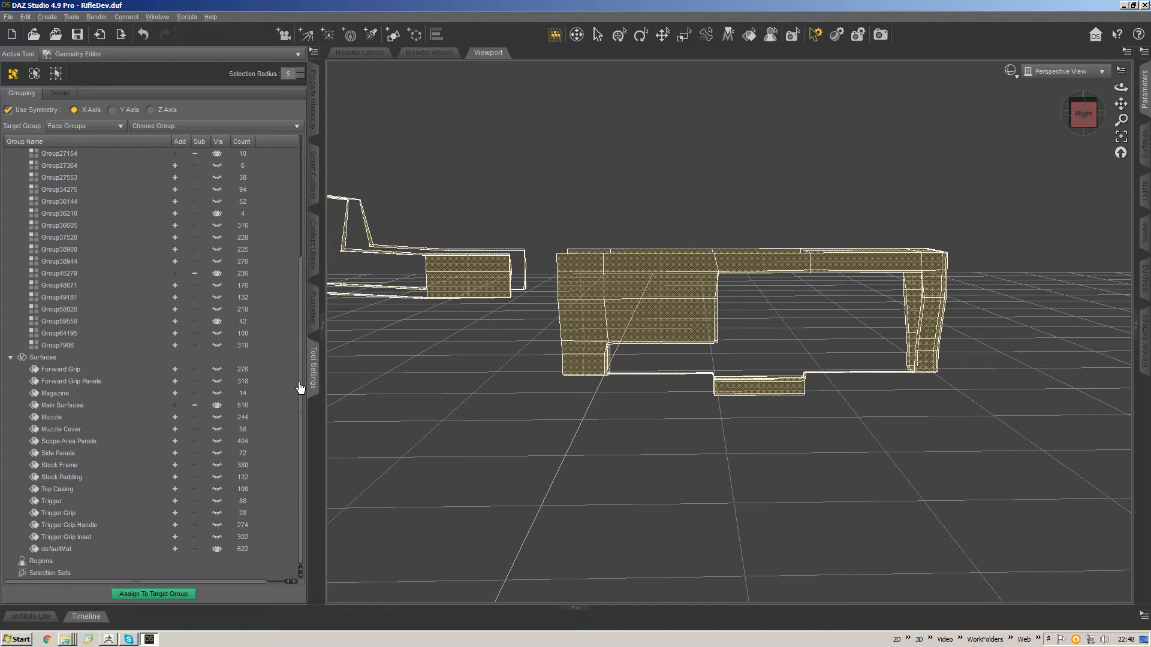
{"action": "double_click", "coordinate": [56, 407]}
{"action": "left_click_drag", "start_coordinate": [86, 404], "coordinate": [1, 408]}
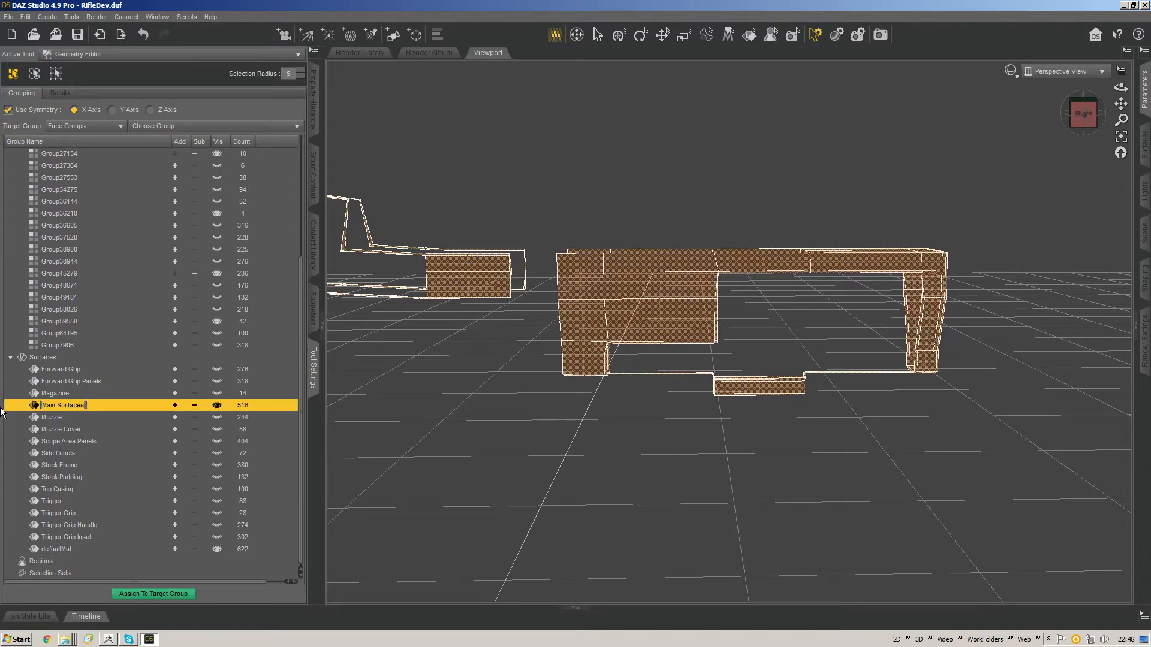
{"action": "type", "text": "Gun Chassis"}
{"action": "key", "text": "Return"}
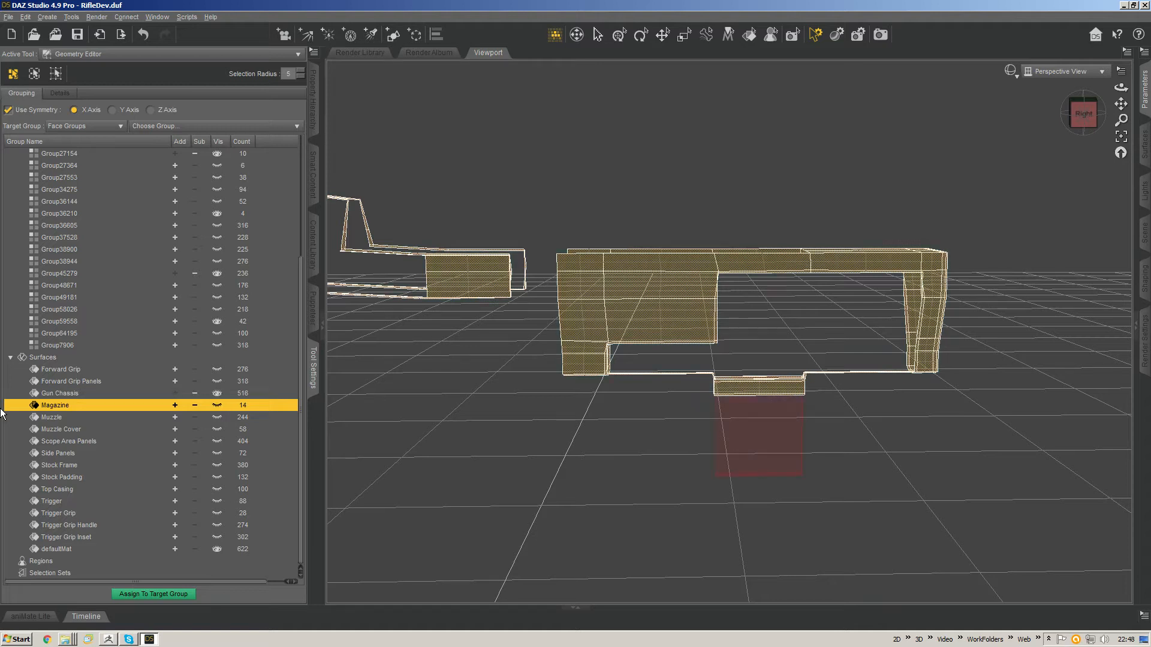
Step: Show the Magazine surface briefly to check it, and hide both it and the Gun Chassis surface
{"action": "left_click", "coordinate": [217, 405]}
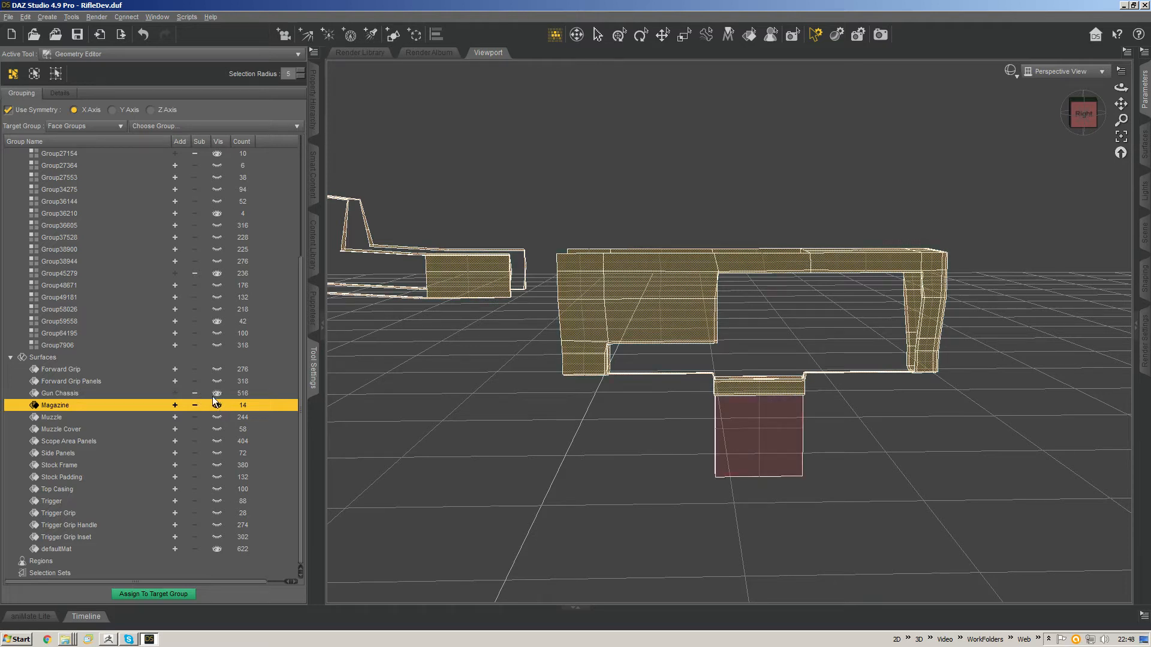
{"action": "left_click", "coordinate": [219, 406]}
{"action": "left_click", "coordinate": [217, 394]}
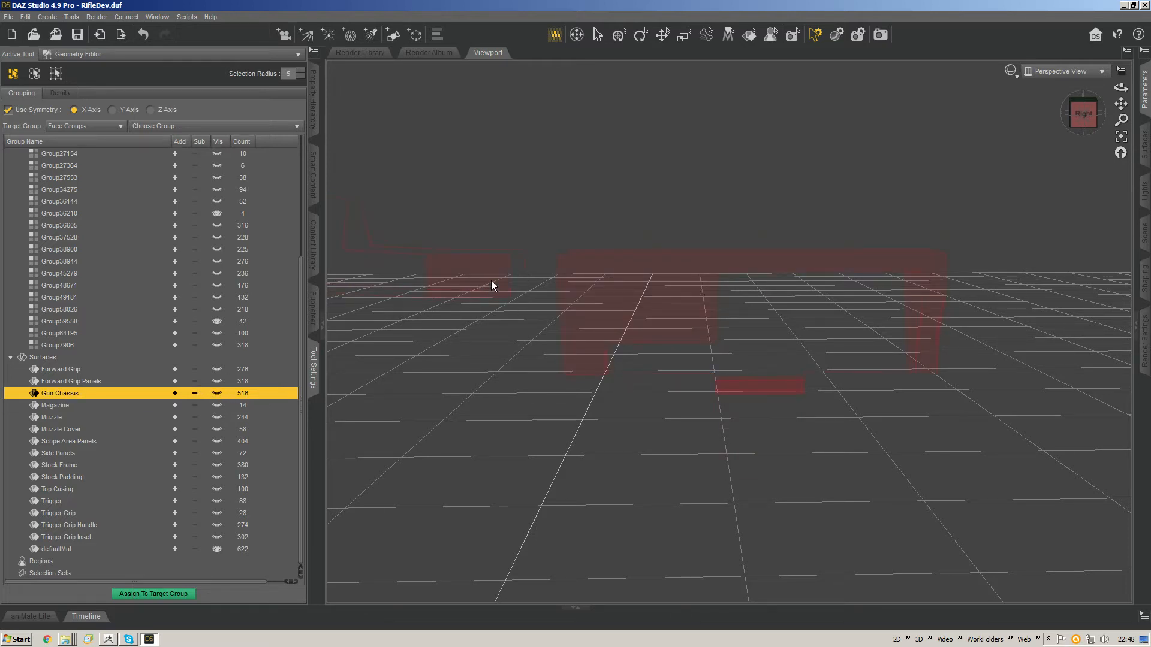
Step: Examine the remaining scope and mount geometry from several angles, including the open end of the scope
{"action": "middle_click_drag", "start_coordinate": [491, 281], "coordinate": [728, 370]}
{"action": "middle_click_drag", "start_coordinate": [560, 334], "coordinate": [733, 335]}
{"action": "key", "text": "ctrl+a"}
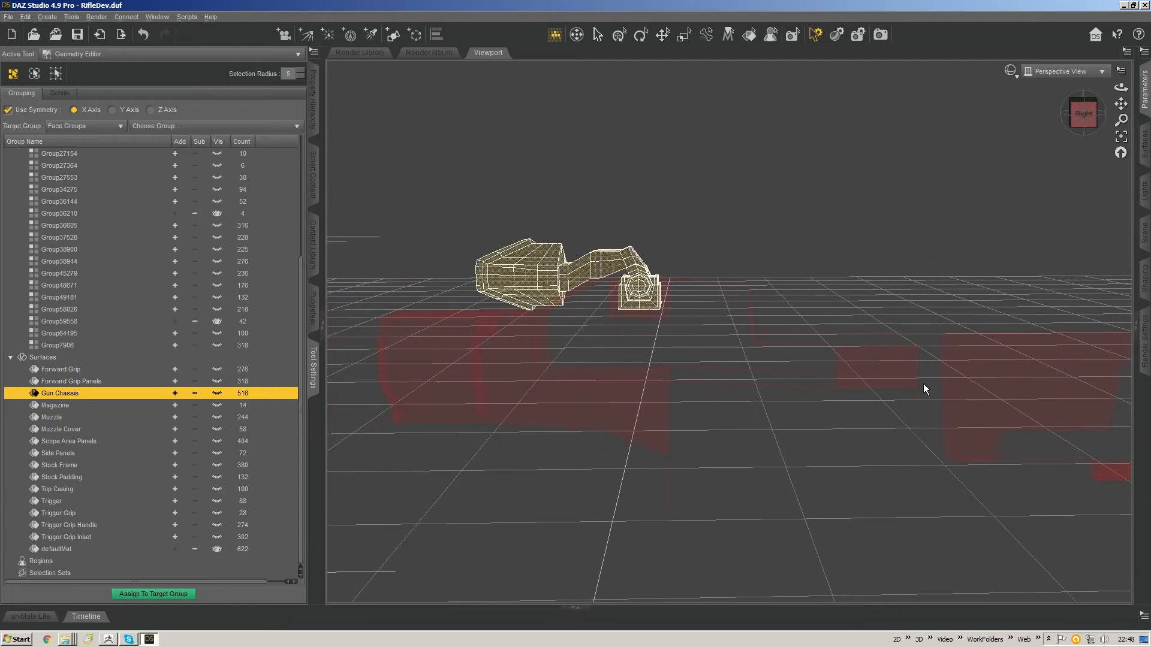
{"action": "scroll", "coordinate": [924, 202], "scroll_direction": "up", "scroll_amount": 3}
{"action": "left_click", "coordinate": [1083, 114]}
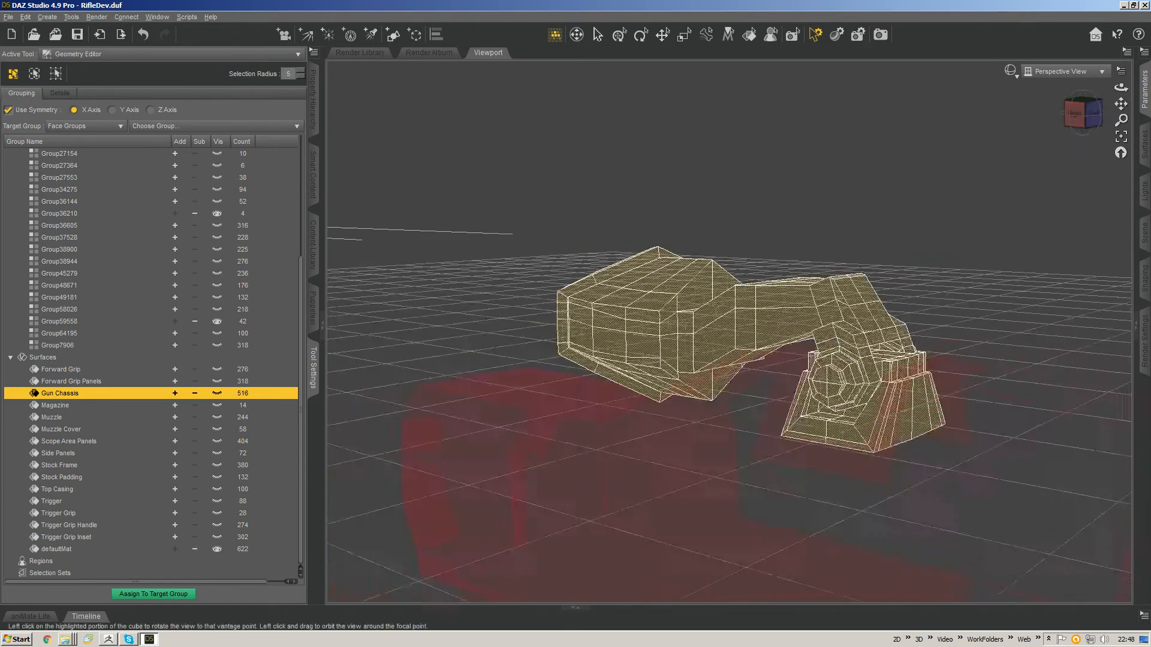
{"action": "left_click_drag", "start_coordinate": [1083, 114], "coordinate": [906, 132]}
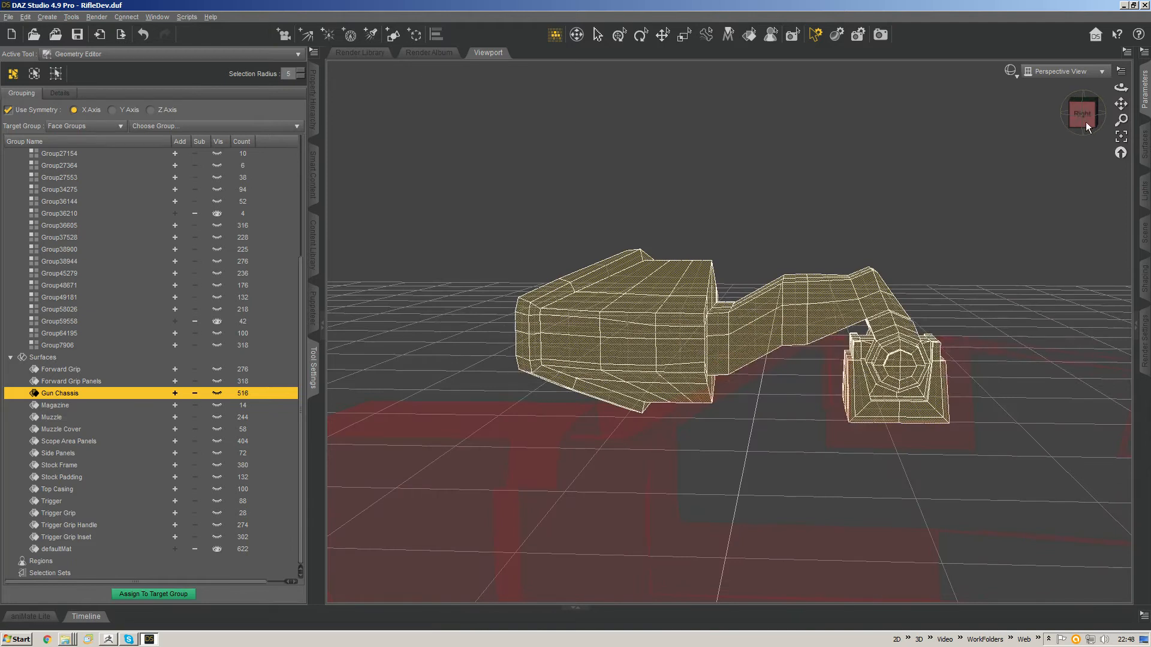
{"action": "left_click", "coordinate": [1012, 133]}
{"action": "mouse_move", "coordinate": [1104, 115]}
{"action": "left_mouse_down"}
{"action": "mouse_move", "coordinate": [1013, 122]}
{"action": "mouse_move", "coordinate": [923, 155]}
{"action": "mouse_move", "coordinate": [1094, 132]}
{"action": "left_mouse_up"}
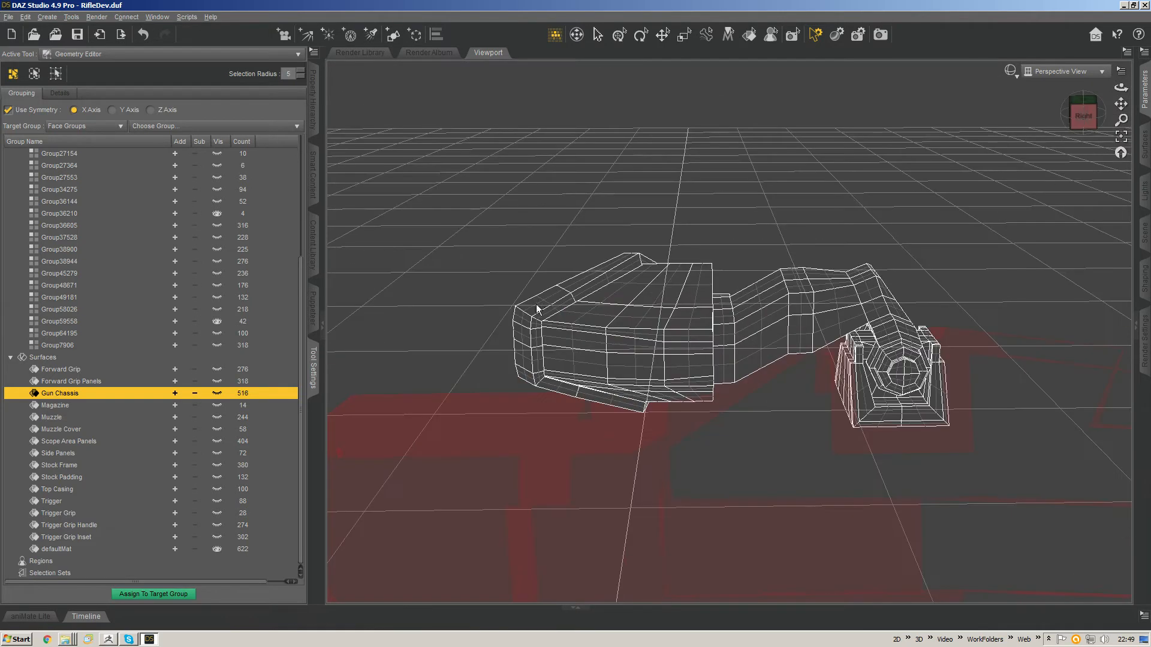
{"action": "mouse_move", "coordinate": [537, 305]}
{"action": "left_mouse_down", "text": "ctrl+alt"}
{"action": "mouse_move", "coordinate": [861, 321]}
{"action": "mouse_move", "coordinate": [599, 337]}
{"action": "mouse_move", "coordinate": [633, 331]}
{"action": "left_mouse_up", "text": "ctrl+alt"}
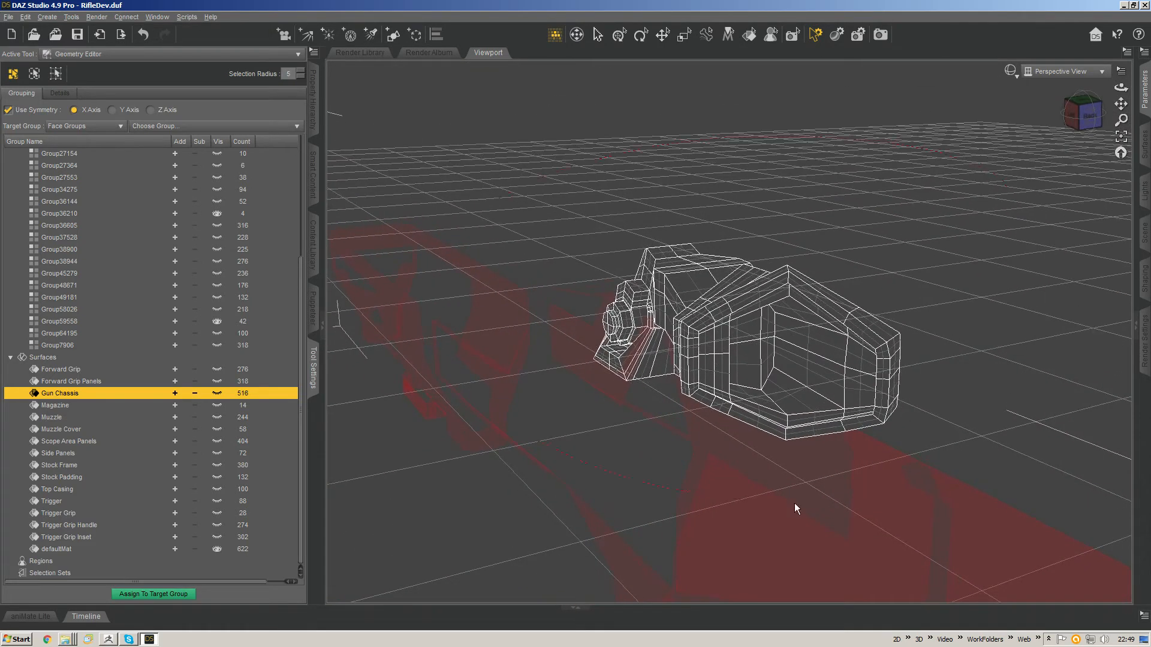
Step: Select all the visible scope geometry and create a surface named "Scope" from it
{"action": "key", "text": "ctrl+a"}
{"action": "left_click", "coordinate": [63, 358]}
{"action": "right_click", "coordinate": [64, 359]}
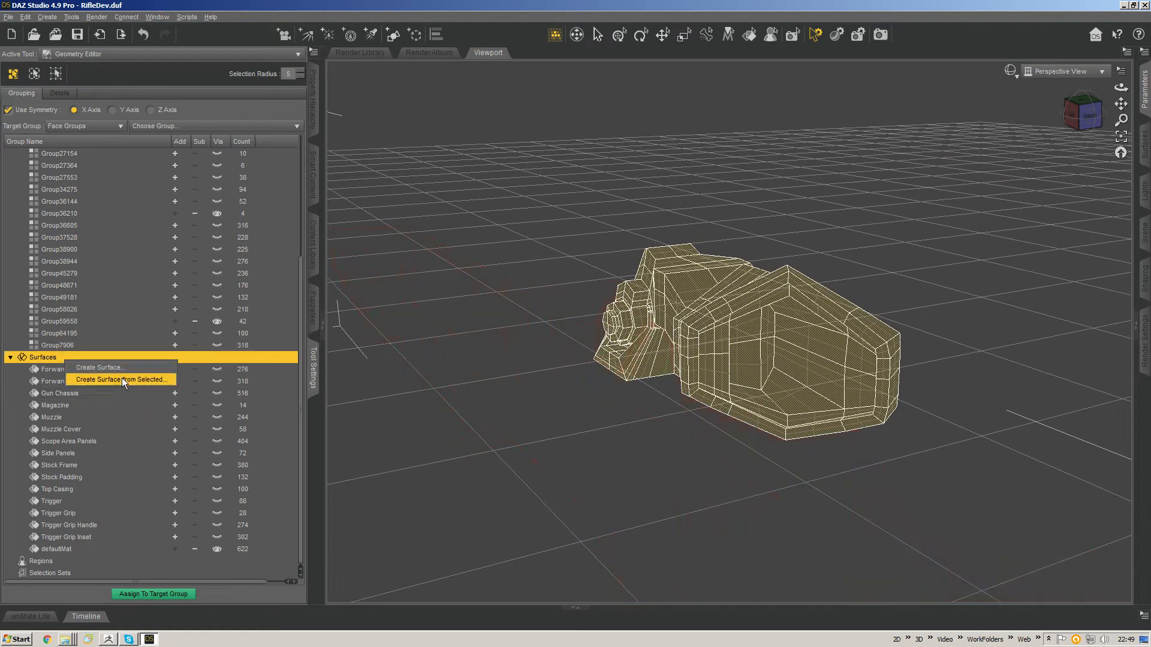
{"action": "left_click", "coordinate": [121, 378]}
{"action": "left_click", "coordinate": [543, 312]}
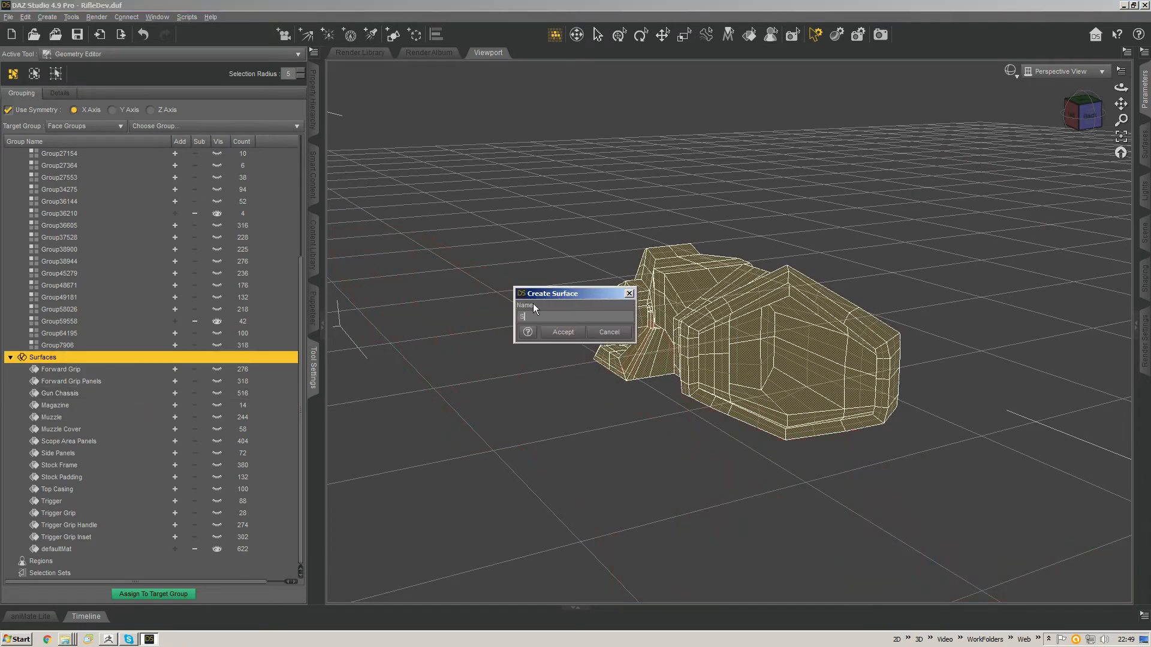
{"action": "key", "text": "Return"}
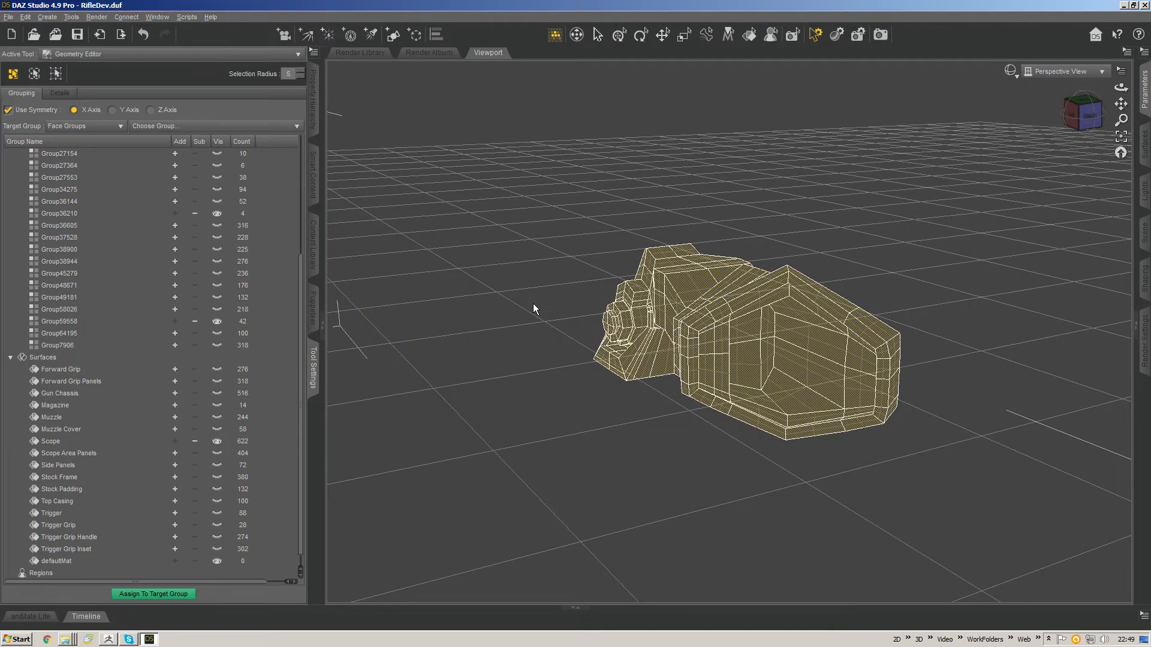
Step: Change the selection mode and select only the recessed flat faces inside the scope's hexagonal opening
{"action": "right_click", "coordinate": [736, 337]}
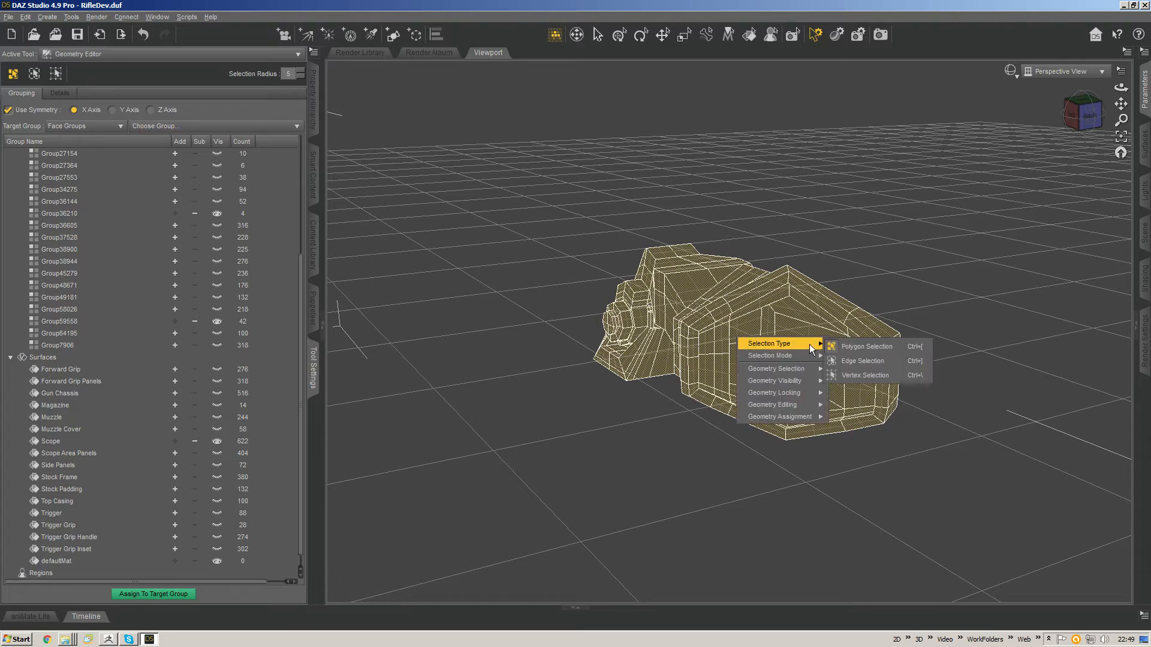
{"action": "mouse_move", "coordinate": [812, 357]}
{"action": "left_click", "coordinate": [856, 380]}
{"action": "mouse_move", "coordinate": [844, 337]}
{"action": "middle_mouse_down"}
{"action": "mouse_move", "coordinate": [773, 291]}
{"action": "mouse_move", "coordinate": [697, 271]}
{"action": "middle_mouse_up"}
{"action": "mouse_move", "coordinate": [747, 319]}
{"action": "left_mouse_down"}
{"action": "mouse_move", "coordinate": [729, 337]}
{"action": "mouse_move", "coordinate": [728, 320]}
{"action": "left_mouse_up"}
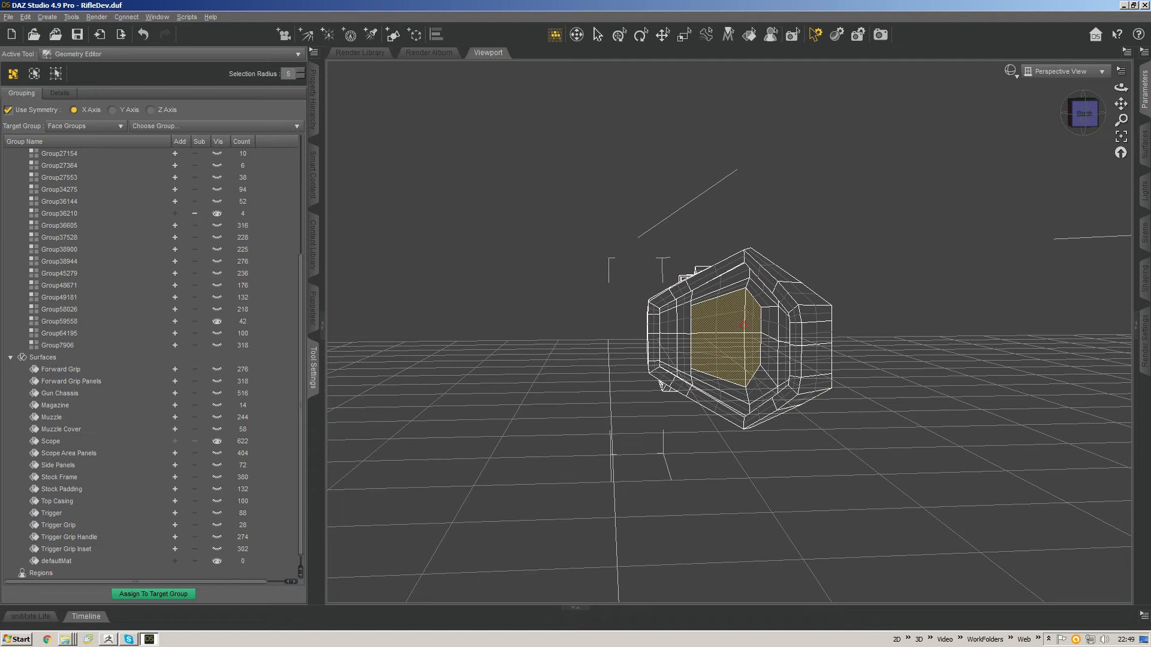
{"action": "middle_click_drag", "start_coordinate": [728, 320], "coordinate": [873, 347]}
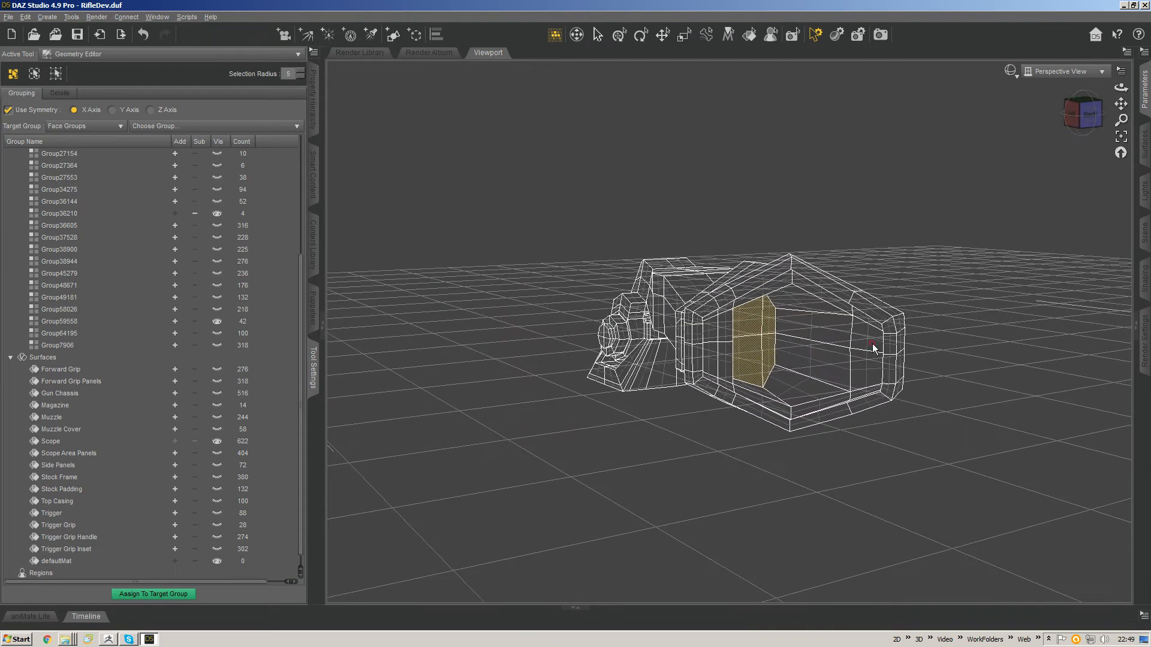
Step: Grow the selection outward from the recessed faces until it covers the scope's whole inner cavity and outer rim
{"action": "key", "text": "ctrl+plus"}
{"action": "key", "text": "ctrl+plus"}
{"action": "key", "text": "ctrl+plus"}
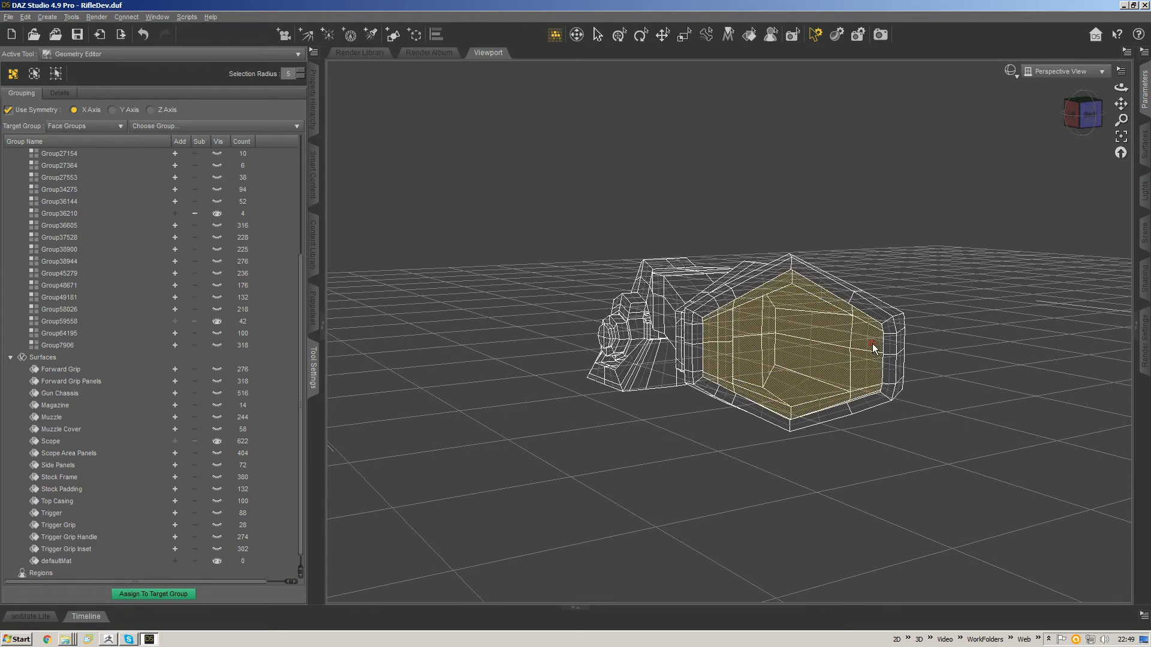
{"action": "key", "text": "ctrl+plus"}
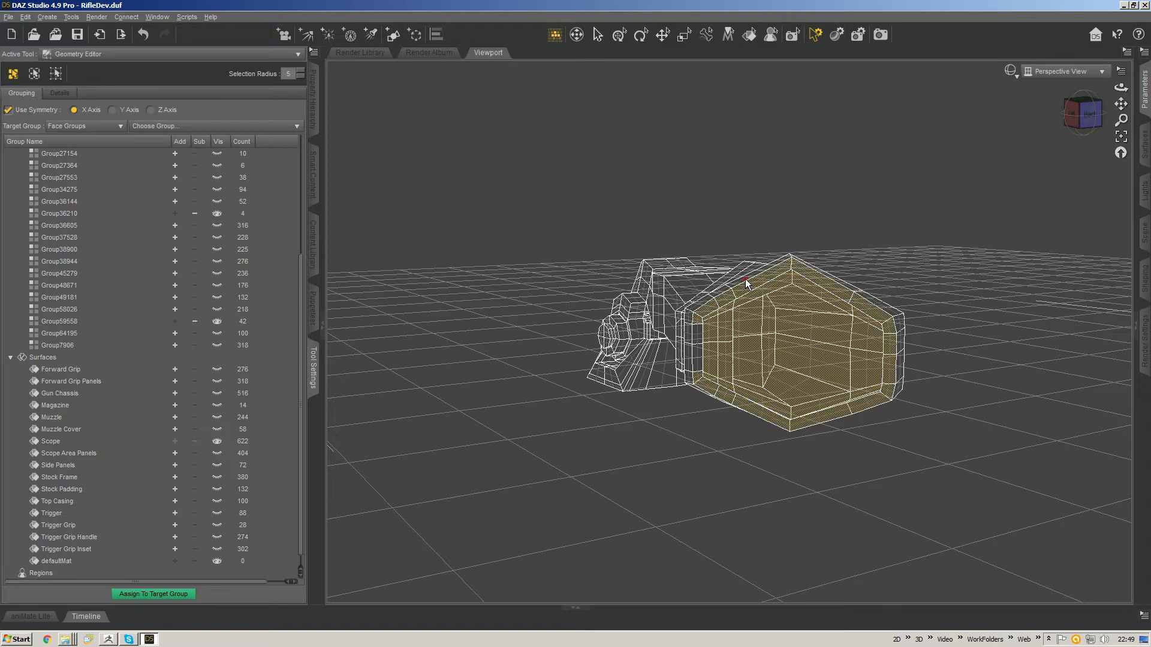
{"action": "left_click_drag", "start_coordinate": [691, 322], "coordinate": [666, 331], "text": "alt"}
{"action": "key", "text": "ctrl+plus"}
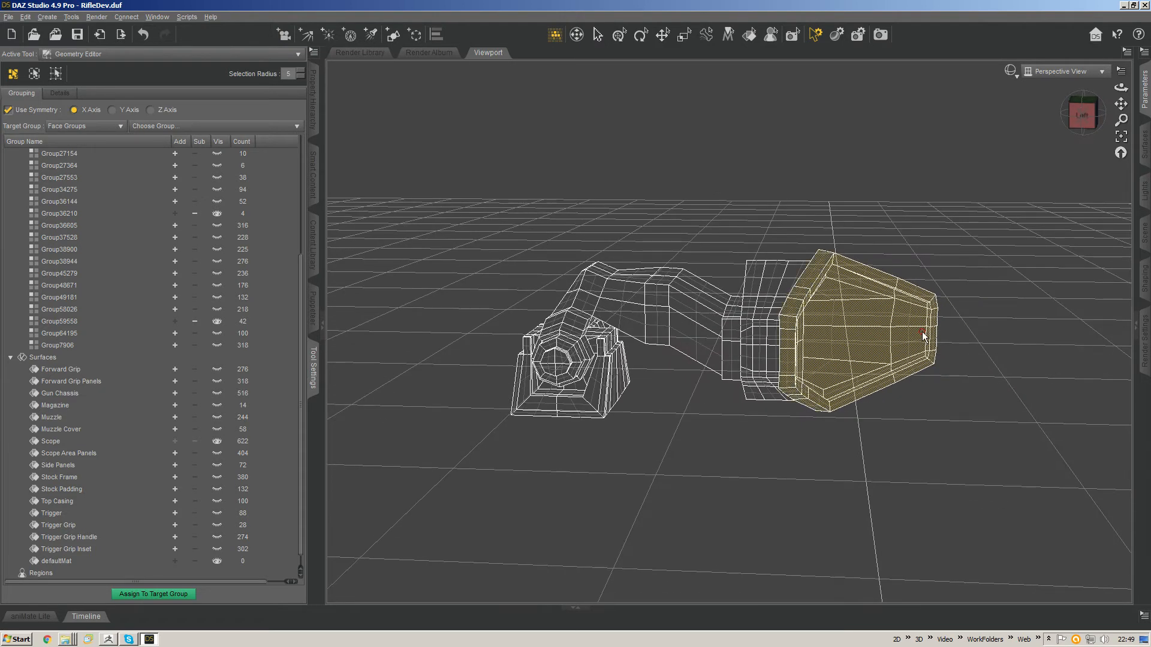
Step: Create a surface named "Eyepiece" from the selected cavity and rim polygons
{"action": "right_click", "coordinate": [55, 356]}
{"action": "left_click", "coordinate": [123, 364]}
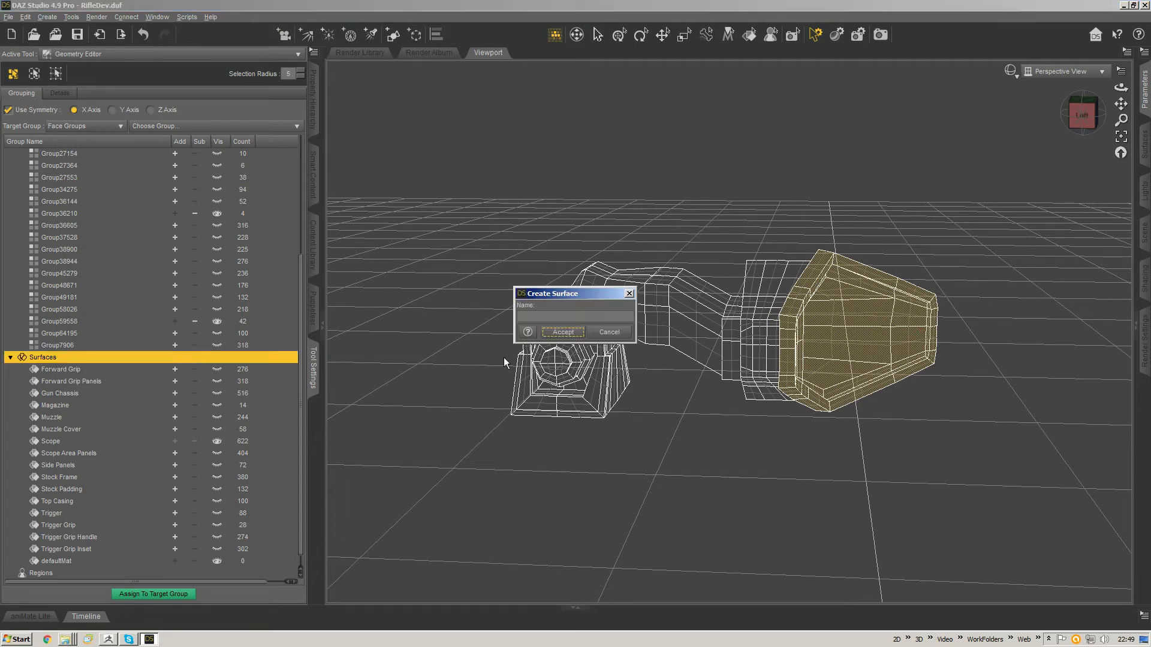
{"action": "left_click", "coordinate": [564, 311]}
{"action": "key", "text": "Return"}
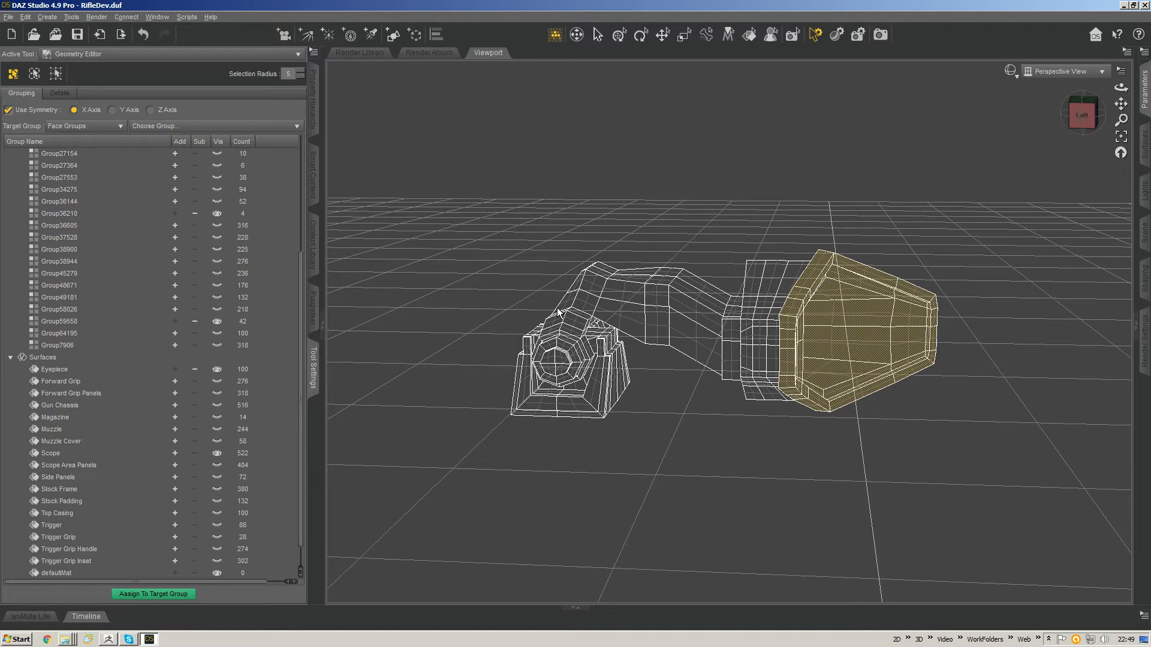
Step: Shrink the selection back to only the recessed flat faces inside the eyepiece
{"action": "key", "text": "ctrl+minus"}
{"action": "key", "text": "ctrl+minus"}
{"action": "key", "text": "ctrl+minus"}
{"action": "key", "text": "ctrl+minus"}
{"action": "key", "text": "ctrl+minus"}
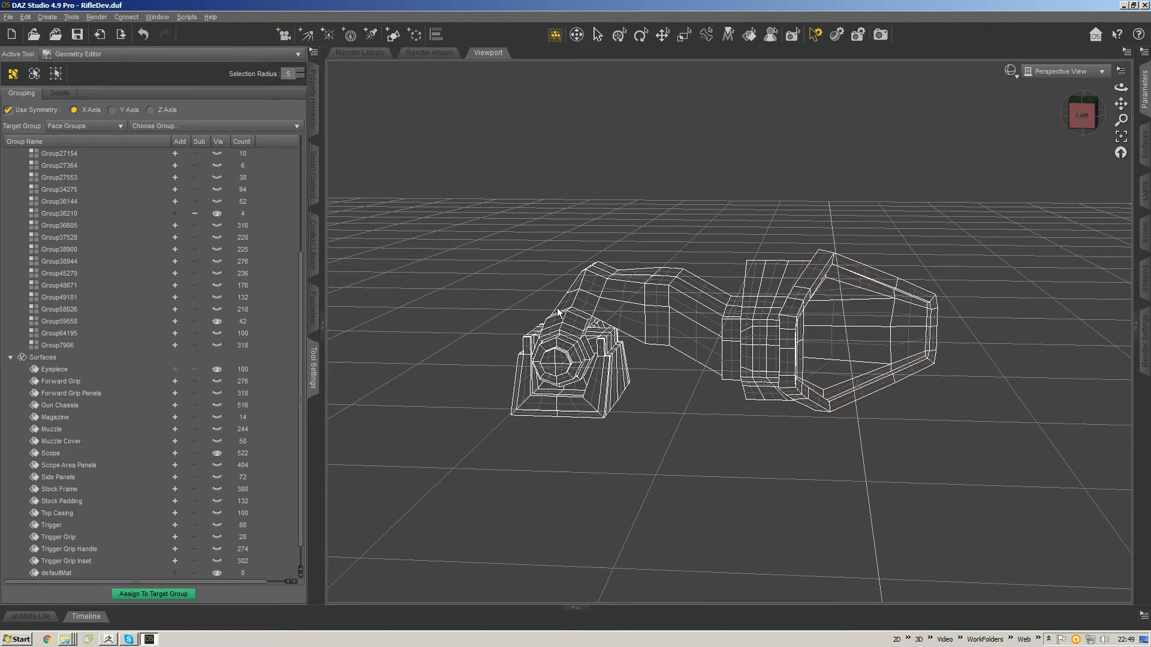
{"action": "middle_click_drag", "start_coordinate": [557, 312], "coordinate": [504, 316]}
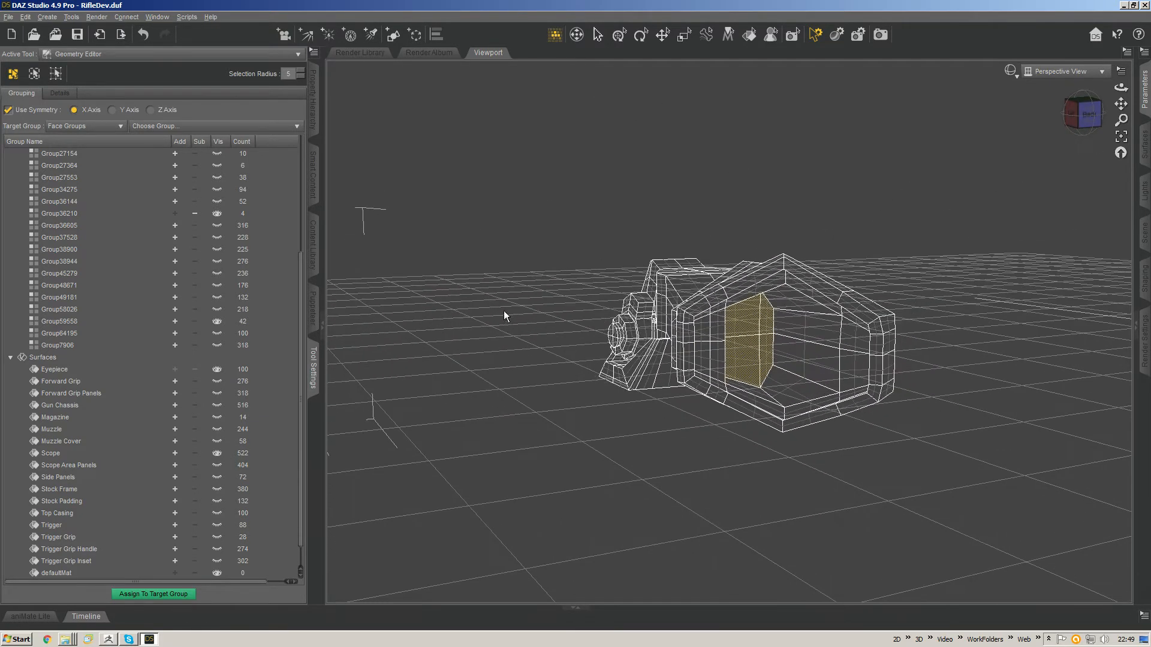
Step: Create a surface named "Scope Lens" from the selected recessed faces inside the eyepiece
{"action": "right_click", "coordinate": [63, 356]}
{"action": "left_click", "coordinate": [144, 376]}
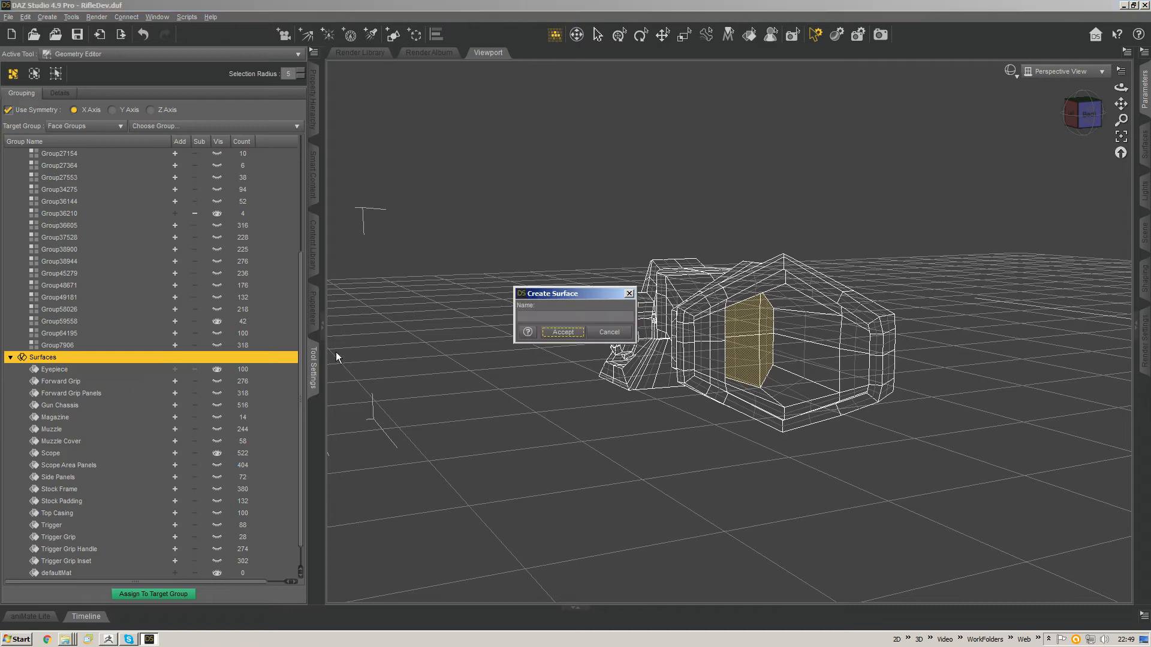
{"action": "left_click", "coordinate": [553, 316]}
{"action": "type", "text": "Scope Lens"}
{"action": "key", "text": "Return"}
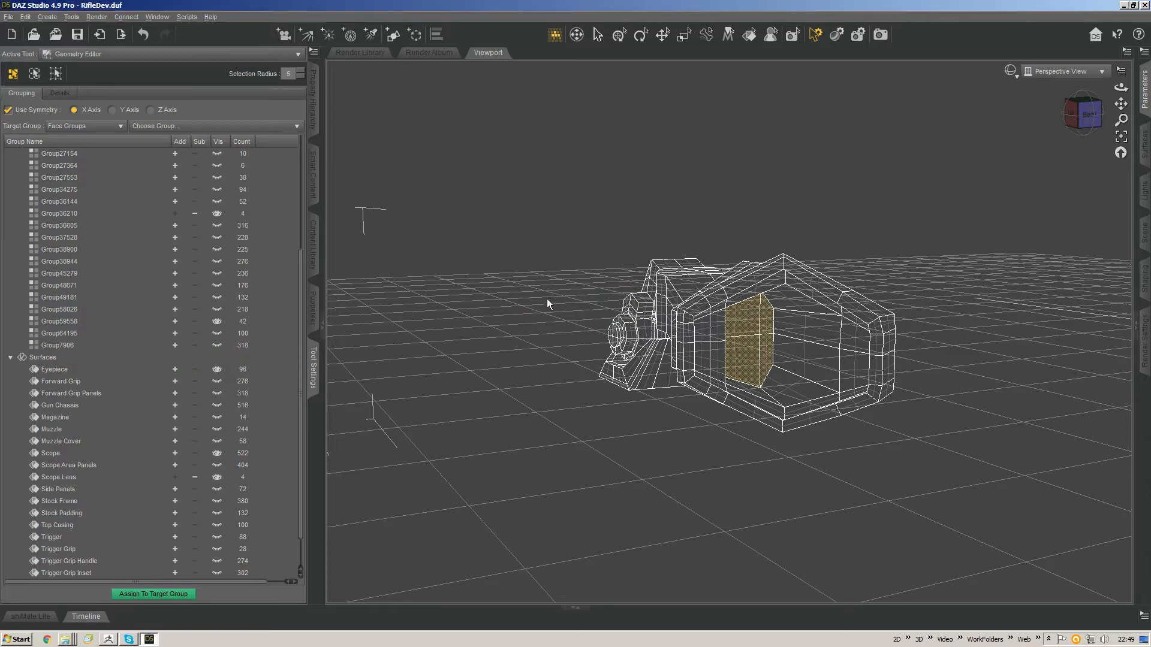
Step: Show all polygons of the rifle again and switch from geometry editing to the Node Selection tool
{"action": "right_click", "coordinate": [744, 322]}
{"action": "mouse_move", "coordinate": [814, 364]}
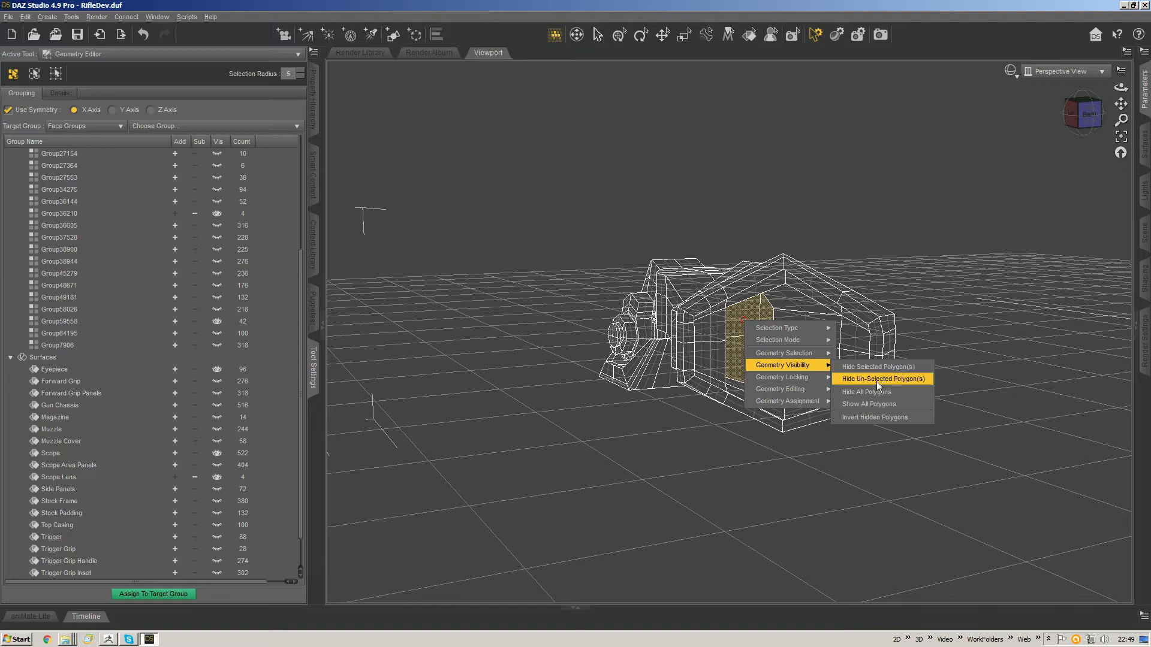
{"action": "left_click", "coordinate": [868, 402]}
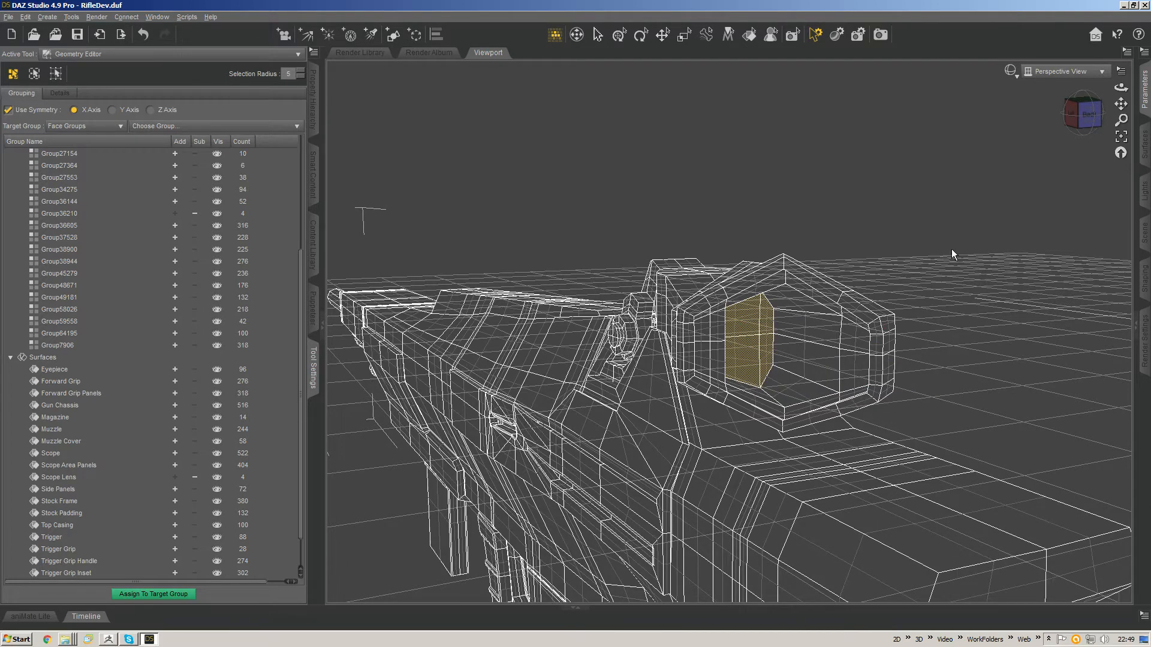
{"action": "left_click", "coordinate": [597, 36]}
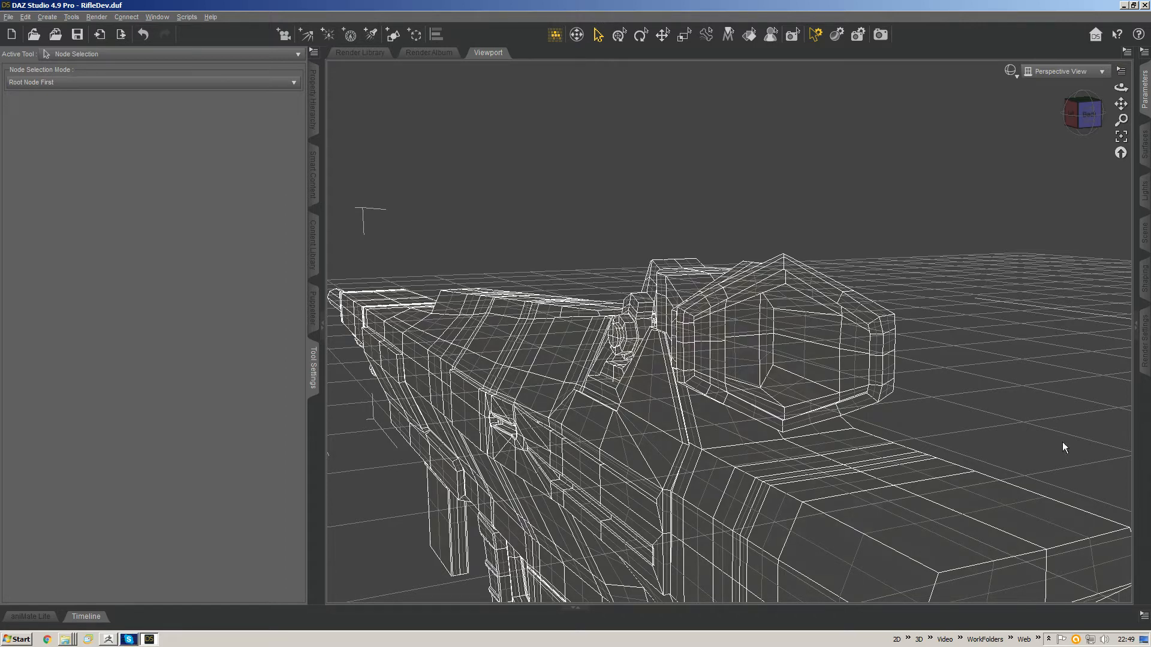
Step: Change the viewport's draw style from wireframe to smooth shading to display the complete rifle
{"action": "scroll", "coordinate": [872, 249], "scroll_direction": "down", "scroll_amount": 5}
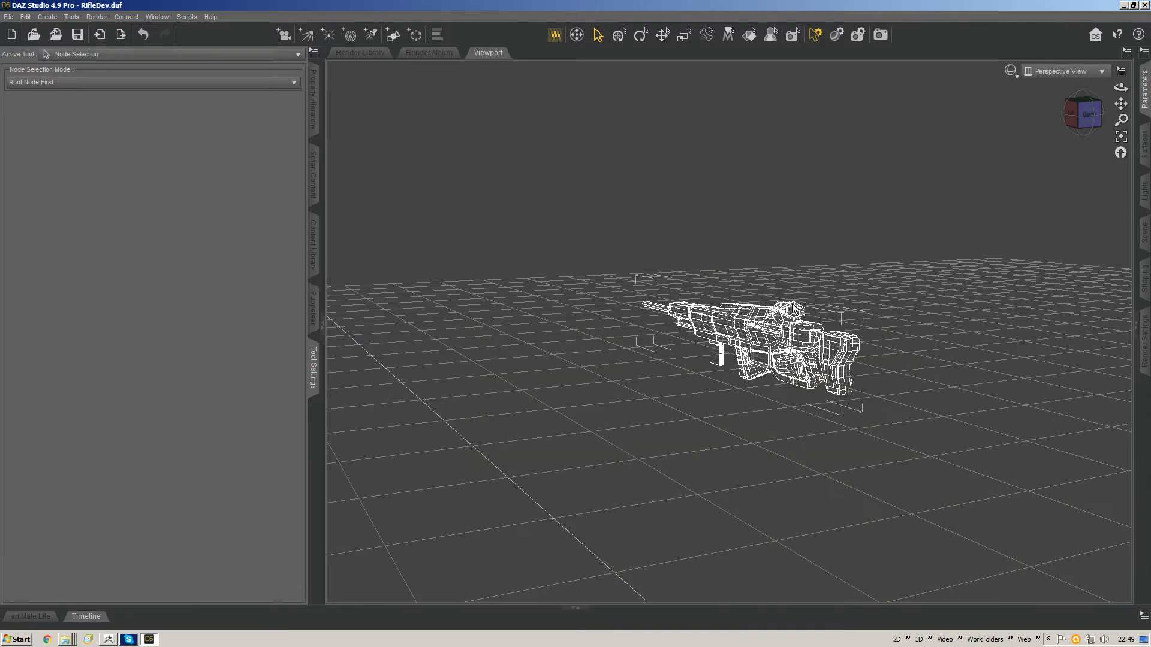
{"action": "middle_click_drag", "start_coordinate": [791, 303], "coordinate": [837, 333]}
{"action": "scroll", "coordinate": [697, 477], "scroll_direction": "up", "scroll_amount": 5}
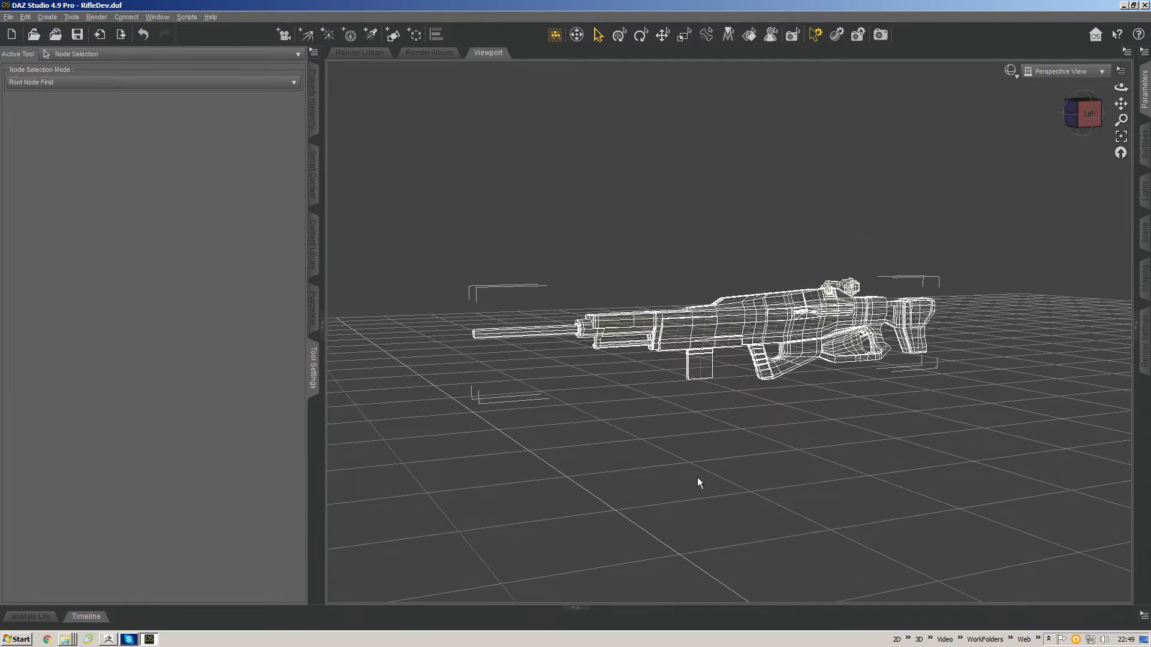
{"action": "middle_click_drag", "start_coordinate": [803, 384], "coordinate": [813, 358]}
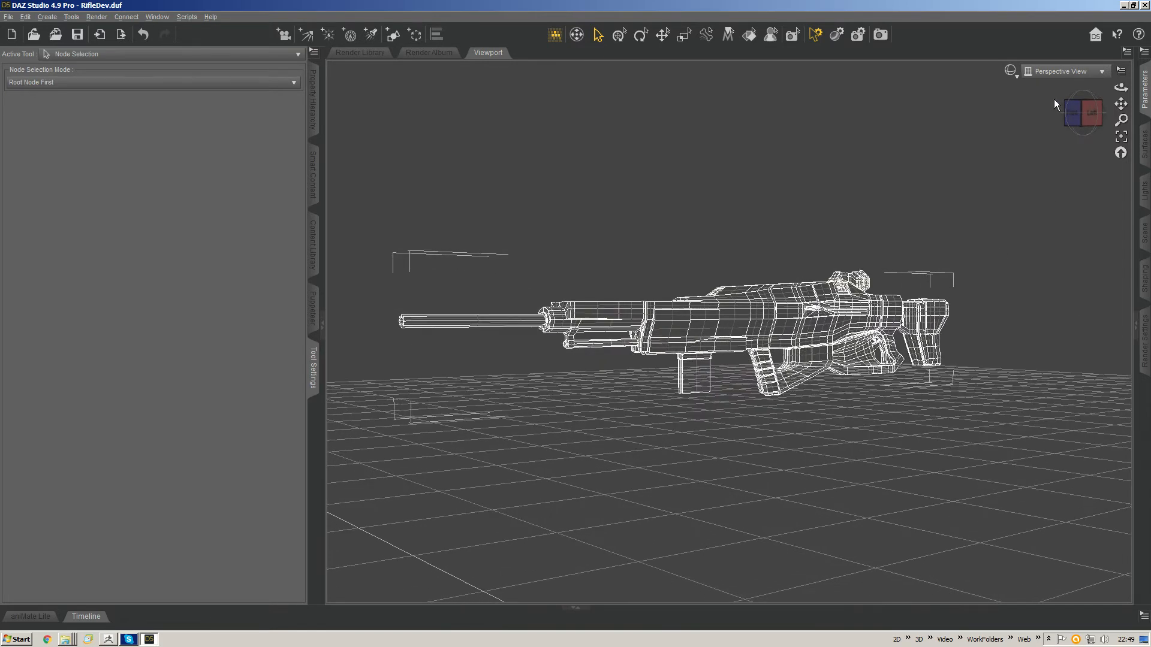
{"action": "left_click", "coordinate": [1011, 70]}
{"action": "left_click", "coordinate": [1013, 191]}
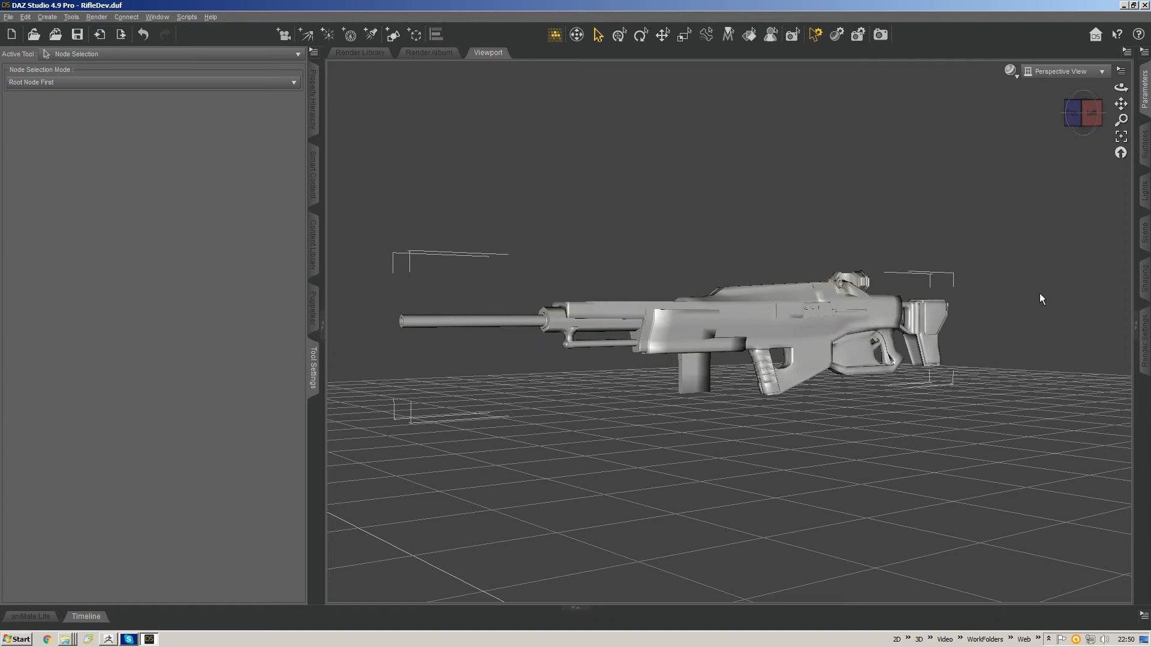
{"action": "middle_click_drag", "start_coordinate": [1040, 299], "coordinate": [815, 315]}
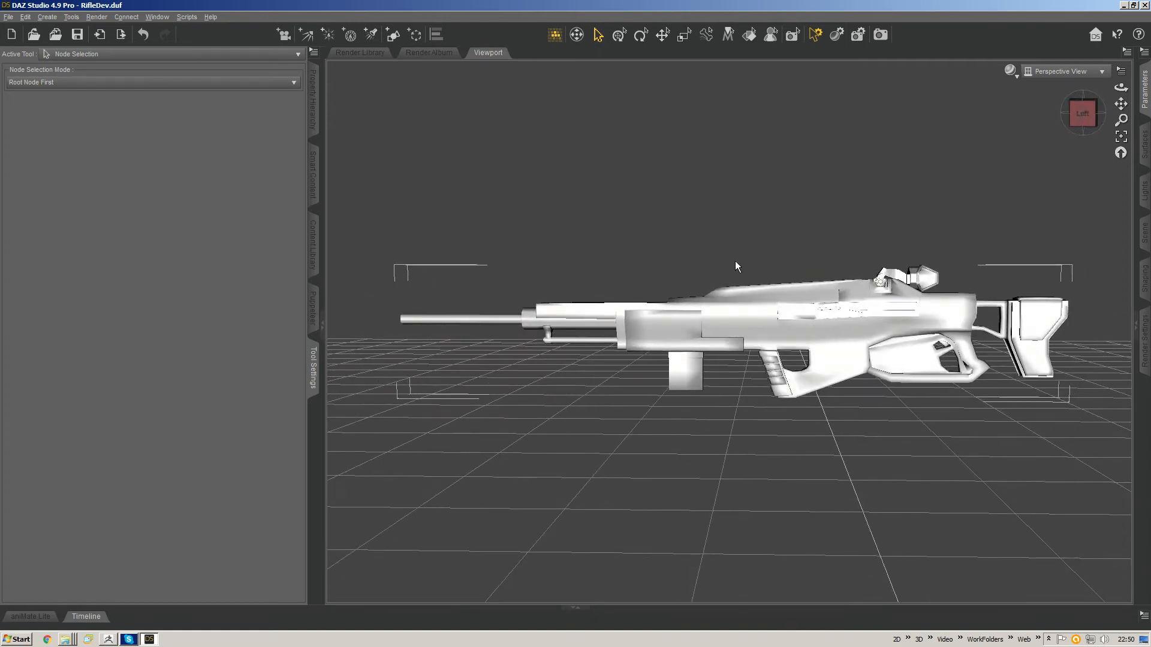
Step: Open the surface settings and select DVXSniperRifle with its full list of surfaces expanded
{"action": "left_click", "coordinate": [1144, 338]}
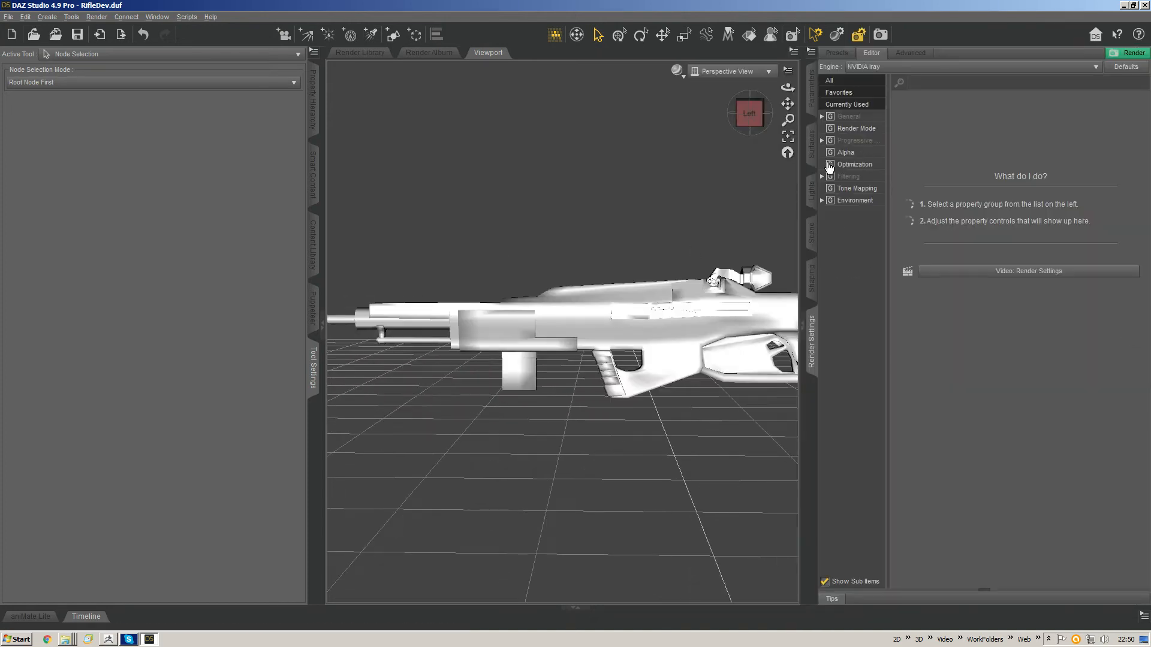
{"action": "left_click", "coordinate": [811, 143]}
{"action": "left_click", "coordinate": [859, 115]}
{"action": "left_click", "coordinate": [823, 116]}
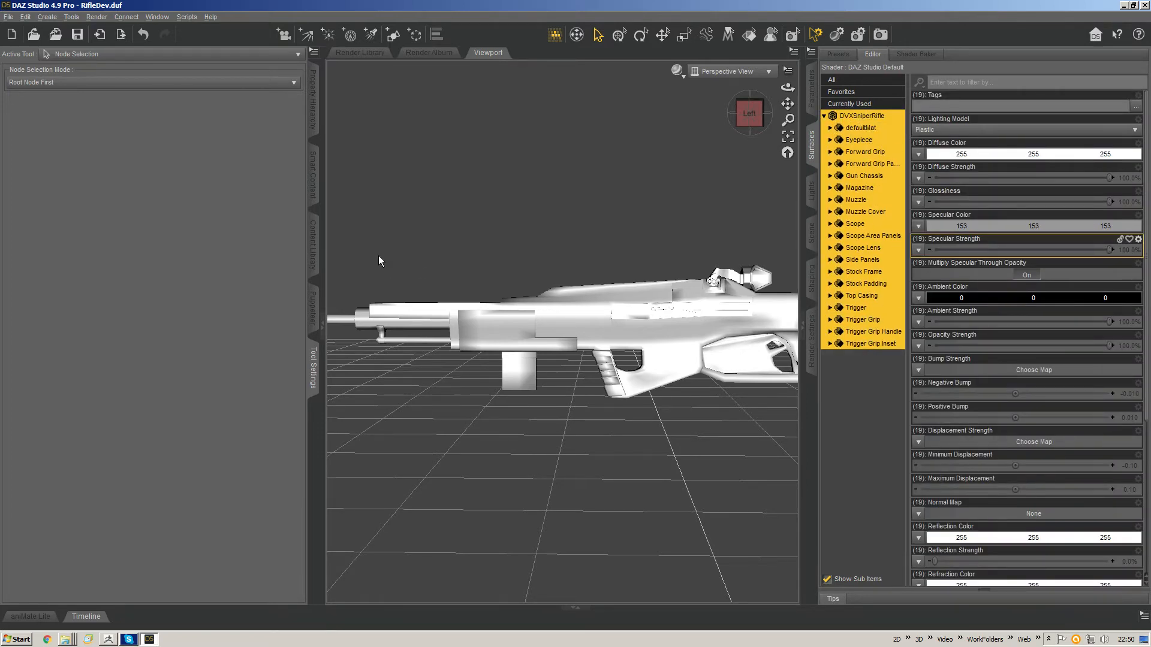
Step: Return to the Geometry Editor, remove the empty defaultMat surface group, and switch back to Node Selection
{"action": "key", "text": "alt+shift+g"}
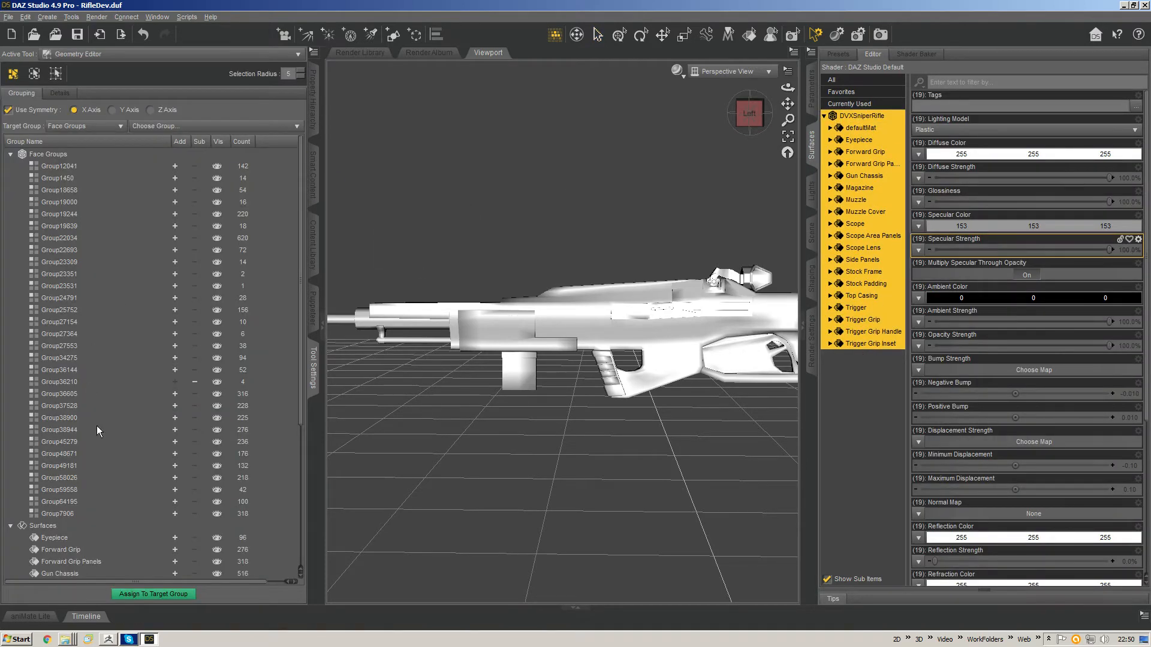
{"action": "left_click_drag", "start_coordinate": [298, 408], "coordinate": [298, 559]}
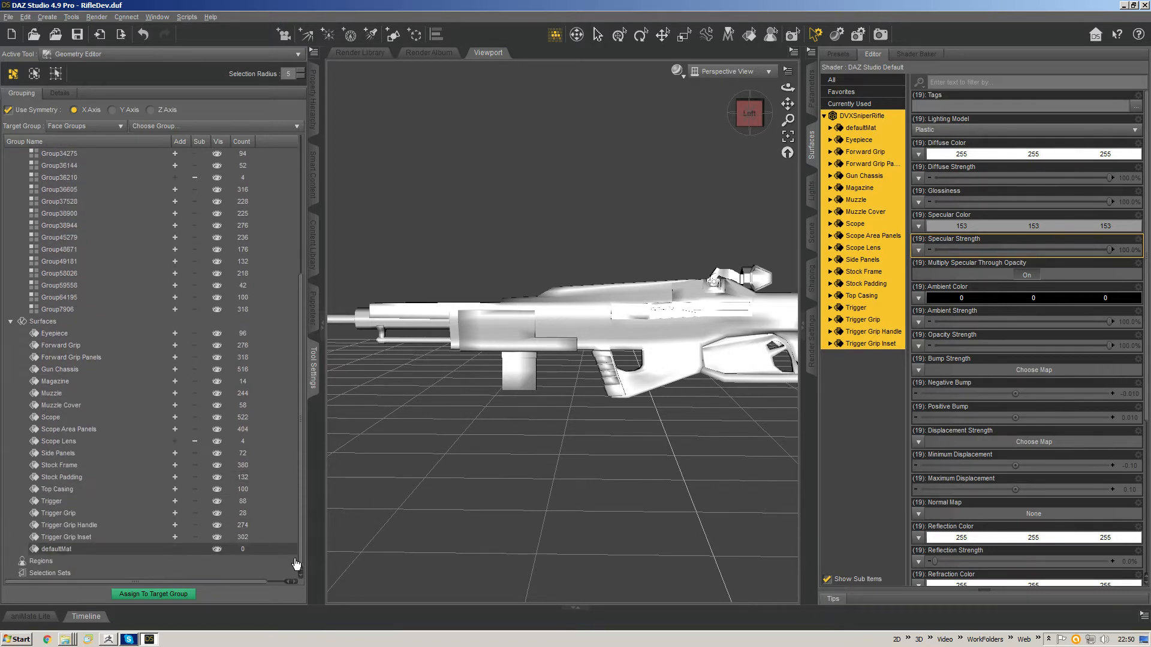
{"action": "left_click", "coordinate": [84, 550]}
{"action": "right_click", "coordinate": [94, 548]}
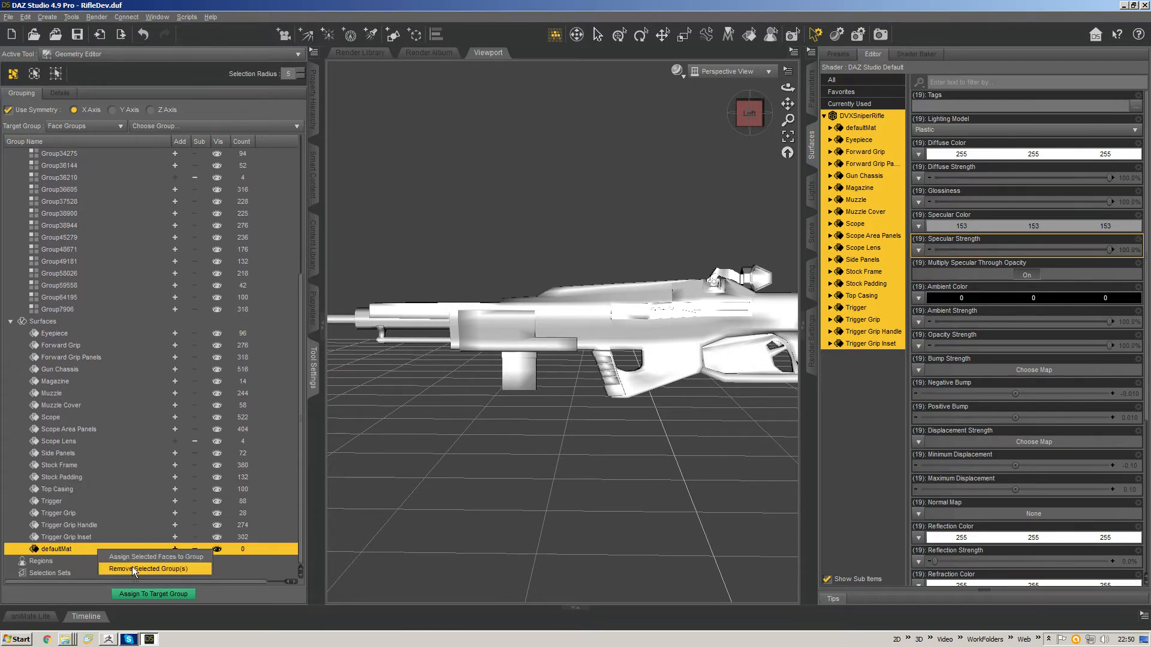
{"action": "left_click", "coordinate": [132, 567]}
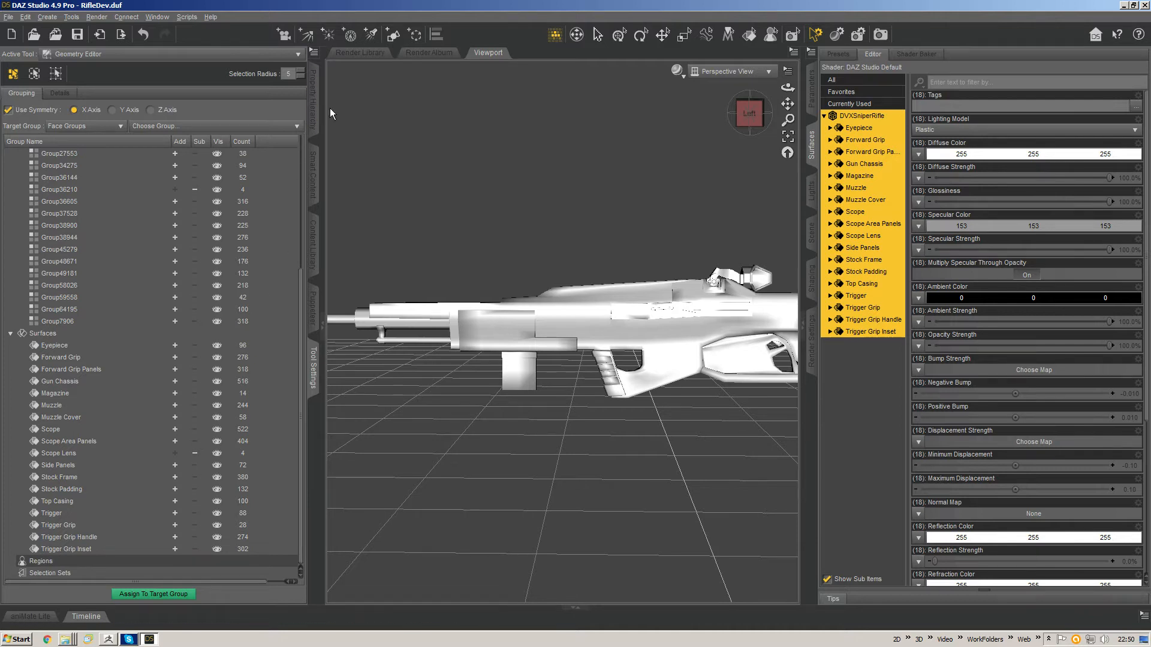
{"action": "left_click", "coordinate": [598, 35]}
Step: Run the script that converts all selected rifle surfaces to the Iray Uber shader
{"action": "middle_click_drag", "start_coordinate": [569, 300], "coordinate": [830, 333]}
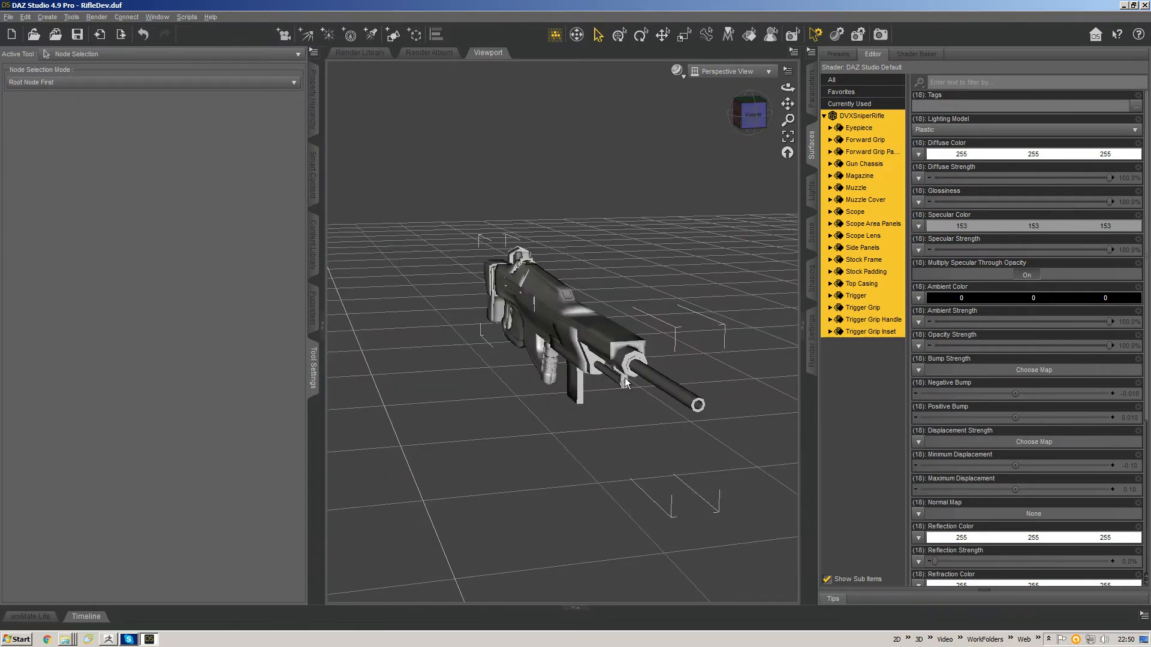
{"action": "middle_click_drag", "start_coordinate": [626, 383], "coordinate": [395, 337]}
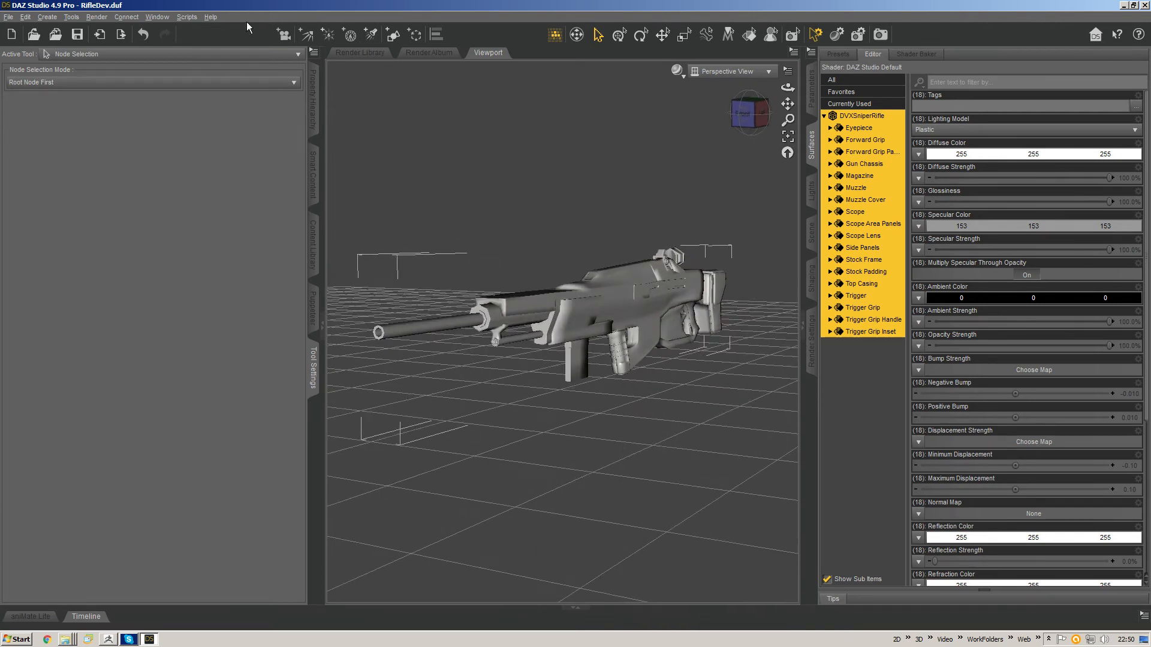
{"action": "left_click", "coordinate": [188, 17]}
{"action": "left_click", "coordinate": [201, 31]}
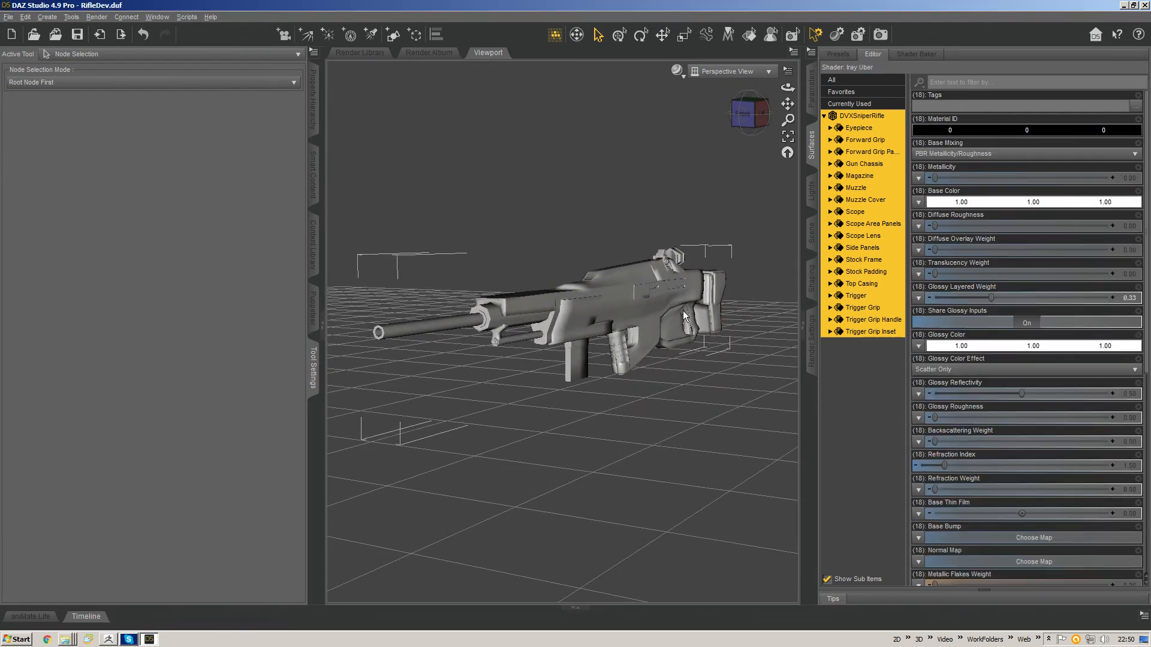
{"action": "middle_click_drag", "start_coordinate": [721, 317], "coordinate": [719, 302]}
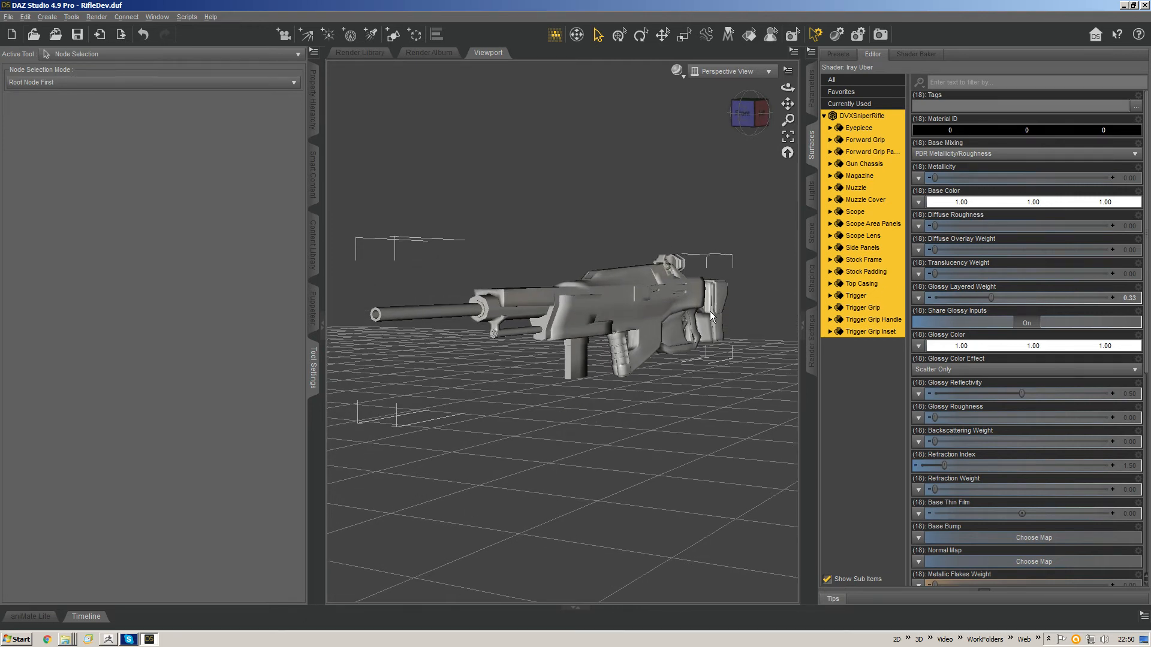
Step: Save the rifle as a Figure/Prop asset file named DVXSniperRifle in DVXSniperRifle/Props/CGBytes/DarkVoid/Dark Void Explorer Units
{"action": "key", "text": "ctrl+s"}
{"action": "key", "text": "Escape"}
{"action": "left_click", "coordinate": [693, 264]}
{"action": "left_click", "coordinate": [667, 297]}
{"action": "key", "text": "ctrl+s"}
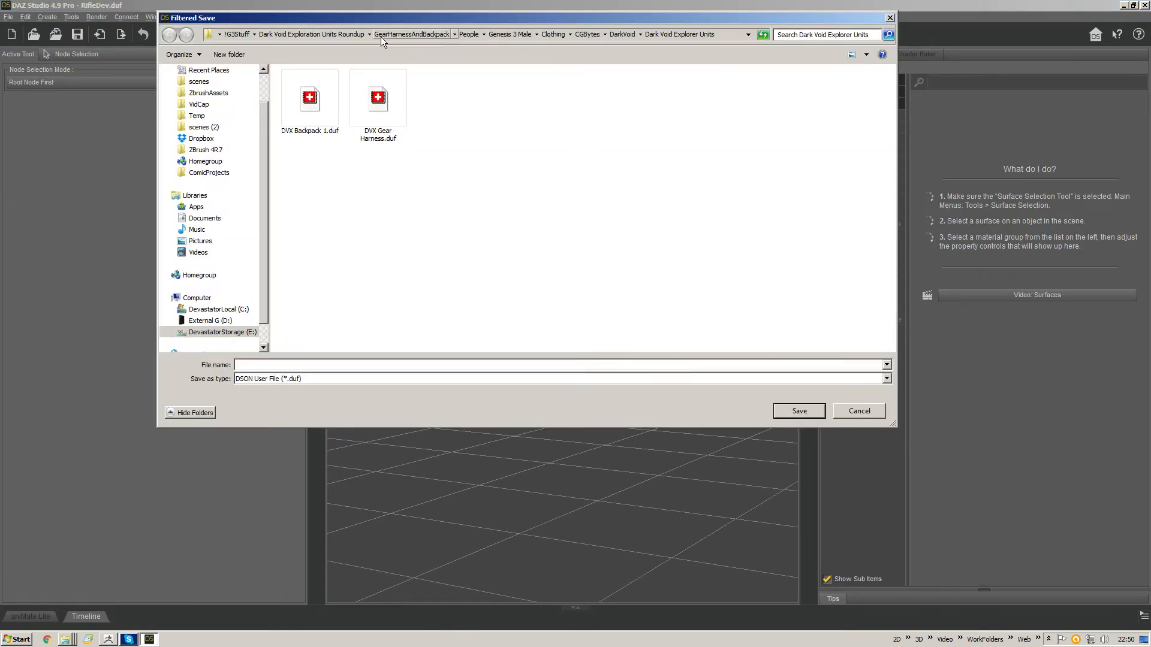
{"action": "left_click", "coordinate": [312, 35]}
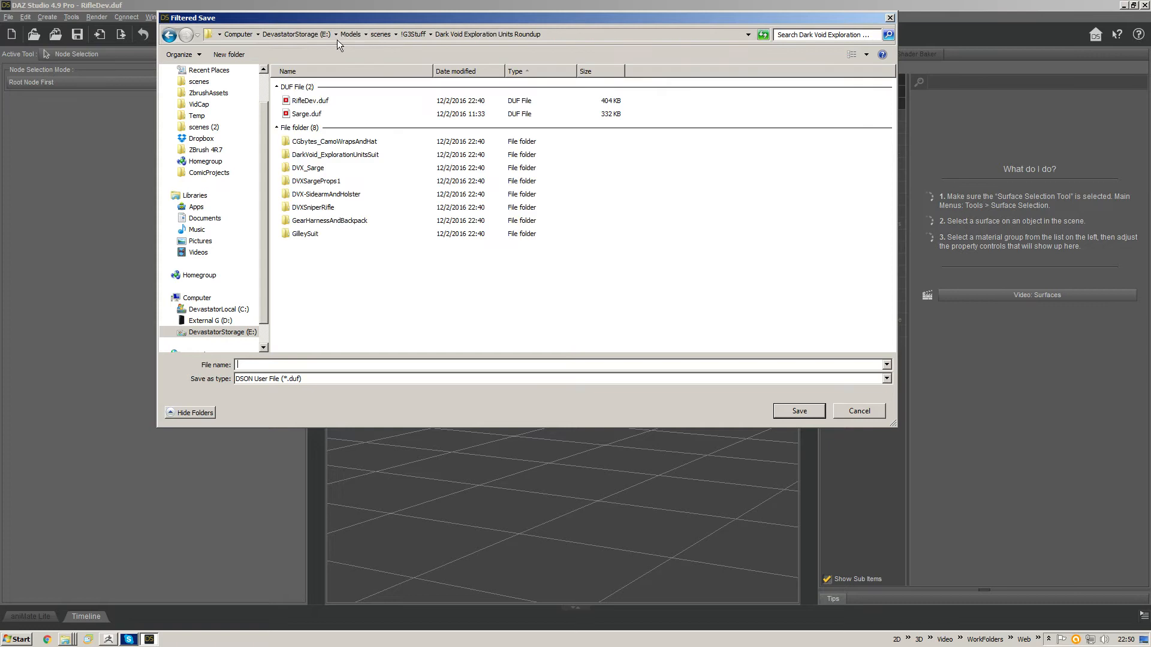
{"action": "double_click", "coordinate": [329, 209]}
{"action": "double_click", "coordinate": [305, 130]}
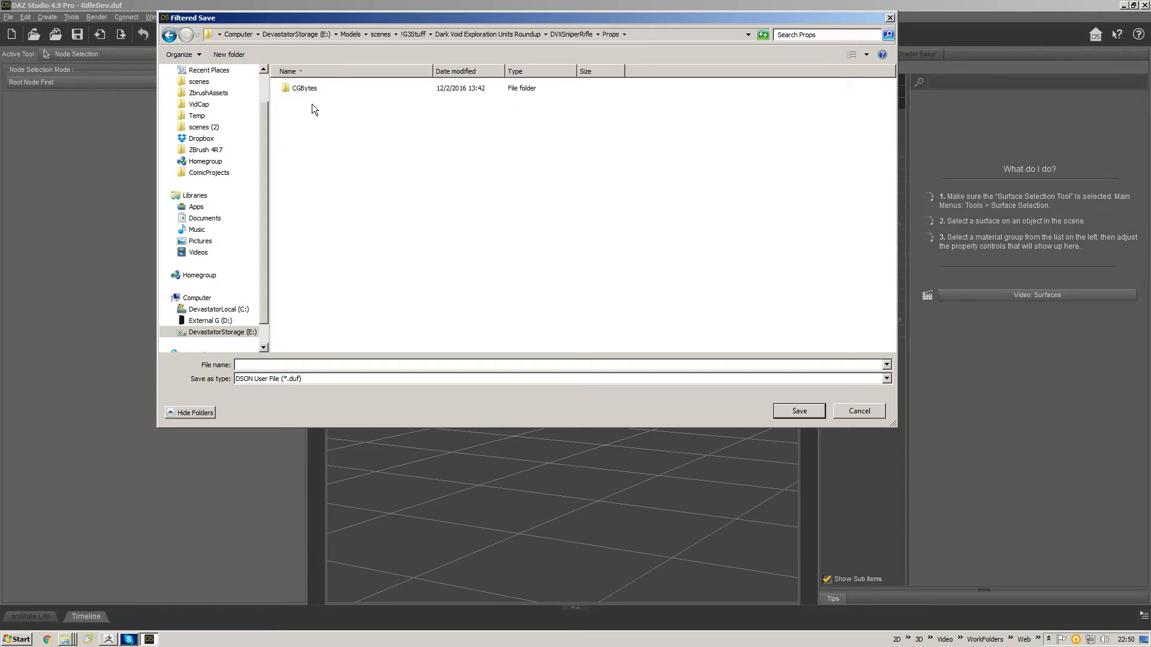
{"action": "double_click", "coordinate": [318, 89]}
{"action": "double_click", "coordinate": [312, 89]}
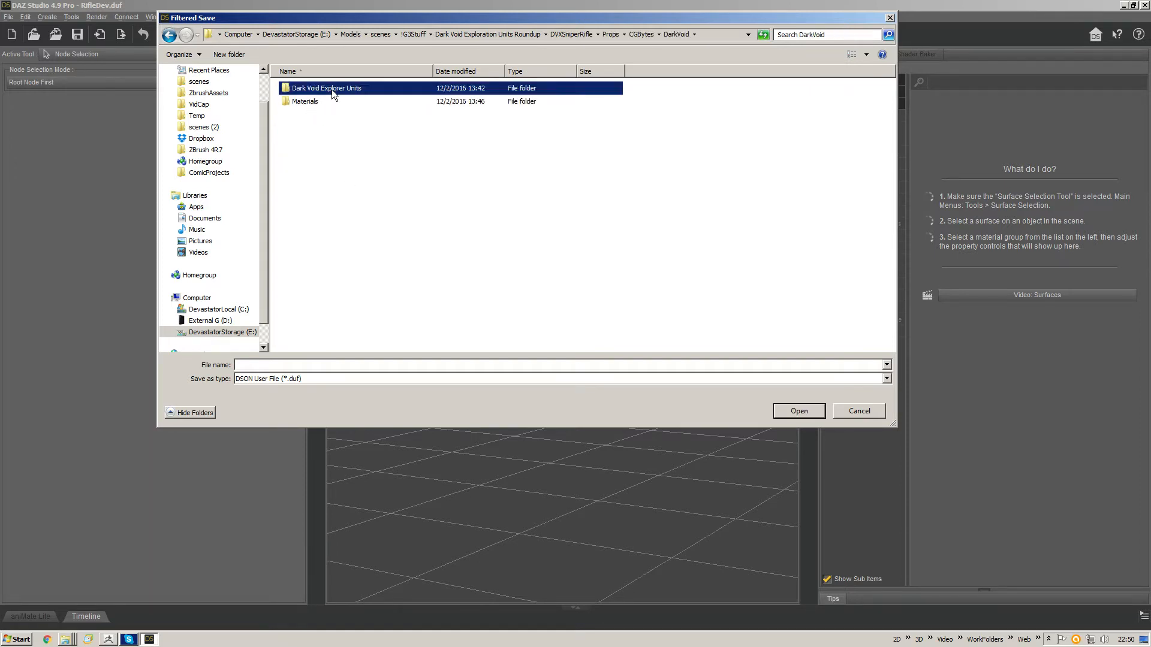
{"action": "double_click", "coordinate": [331, 89]}
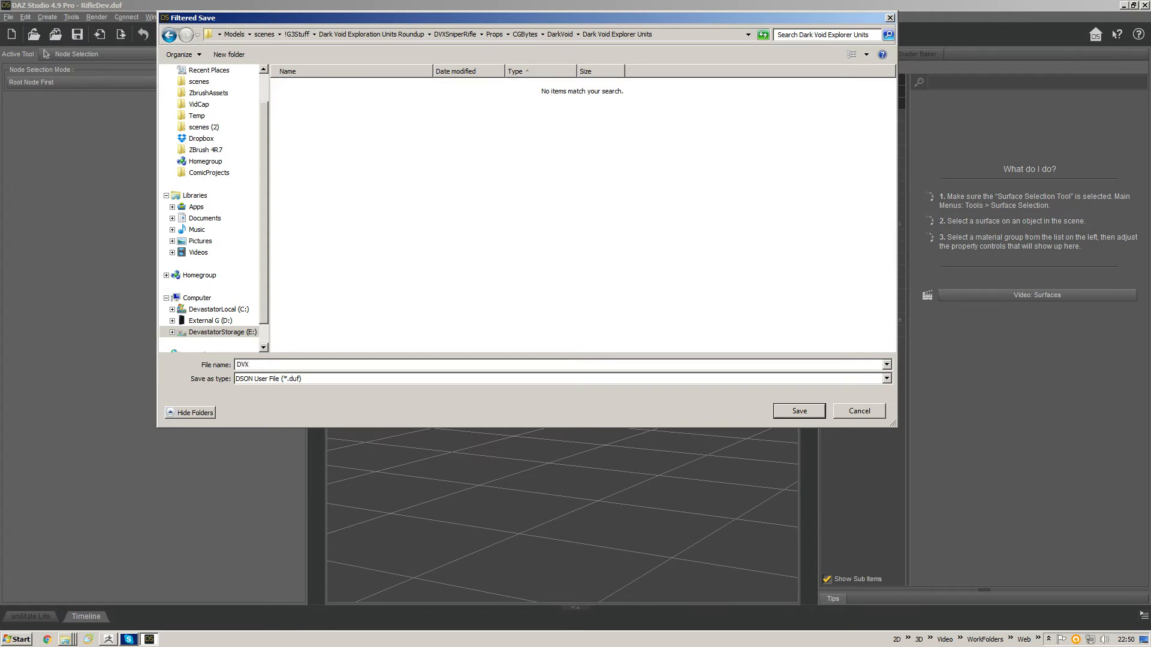
{"action": "type", "text": "SniperRifle"}
{"action": "key", "text": "Return"}
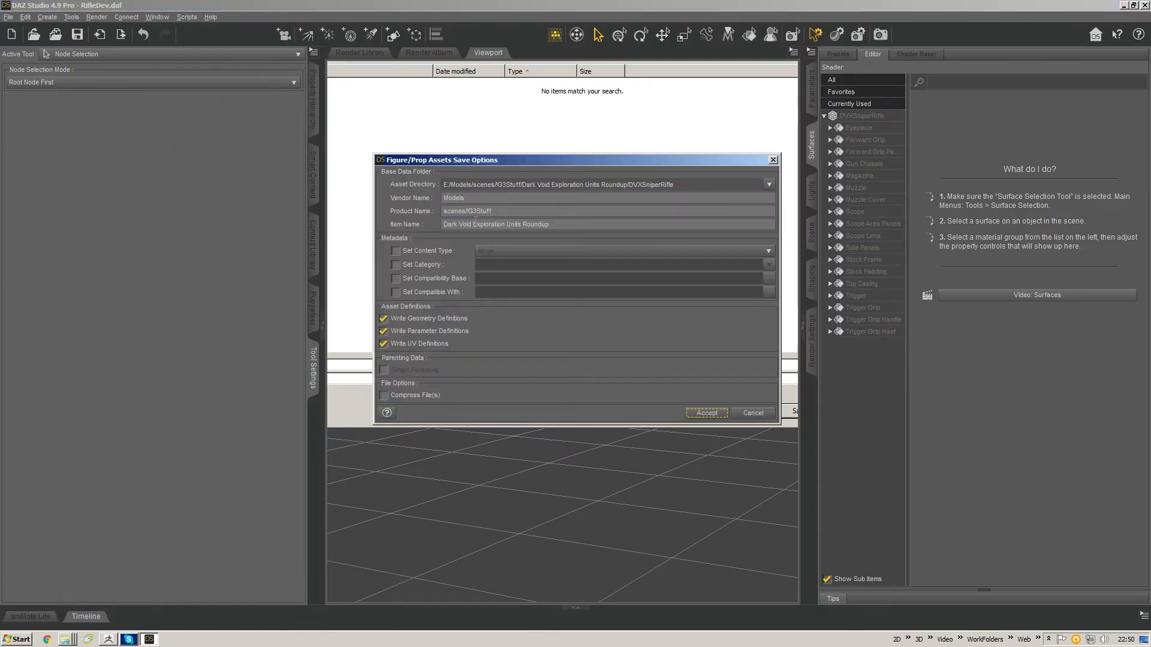
Step: Set the asset directory to the DVXSniperRifle folder, product name DarkVoid and item name DVXSniperRifle, and accept the save options
{"action": "left_click", "coordinate": [769, 185]}
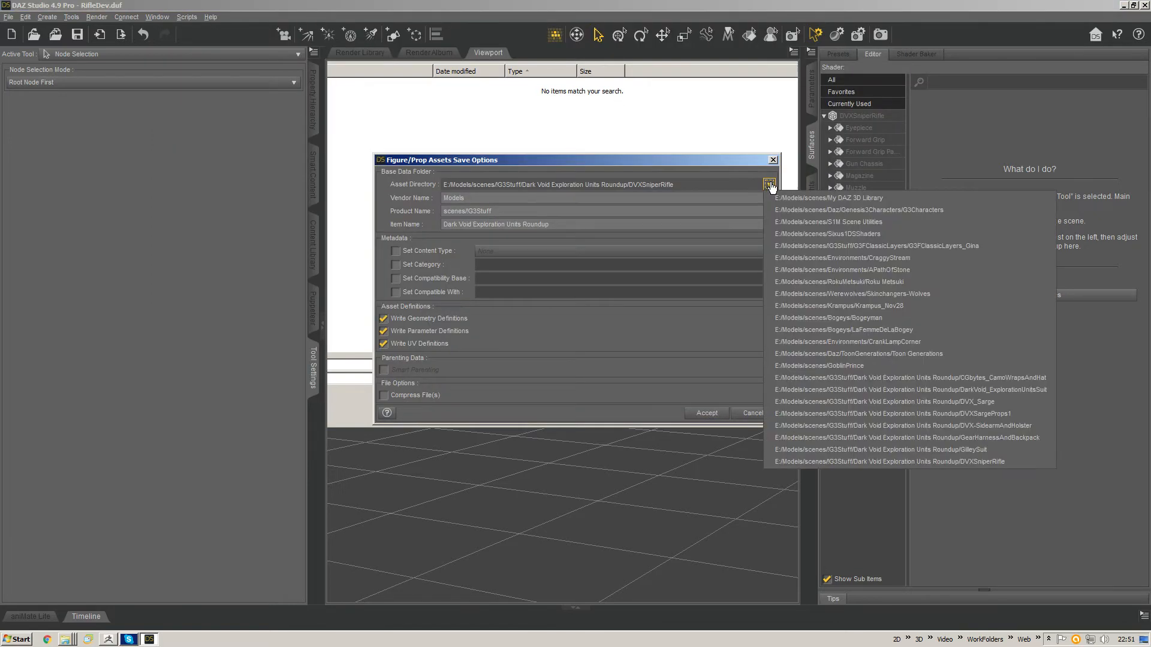
{"action": "left_click", "coordinate": [847, 460]}
{"action": "key", "text": "Tab"}
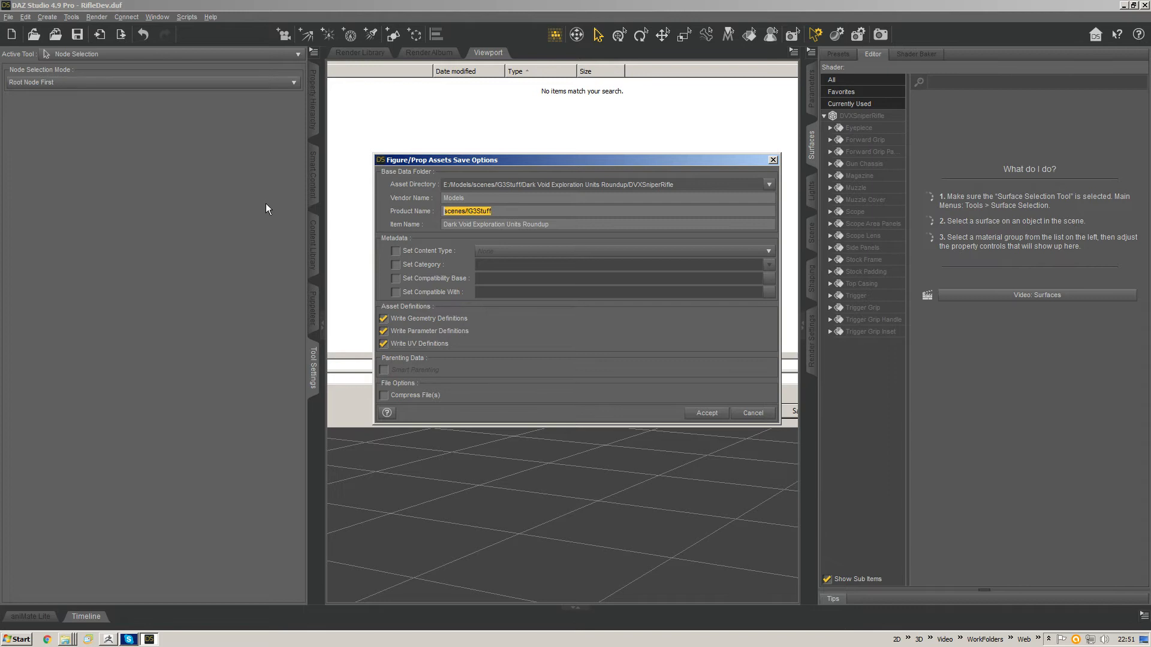
{"action": "type", "text": "Dra"}
{"action": "type", "text": "kVoid"}
{"action": "key", "text": "Tab"}
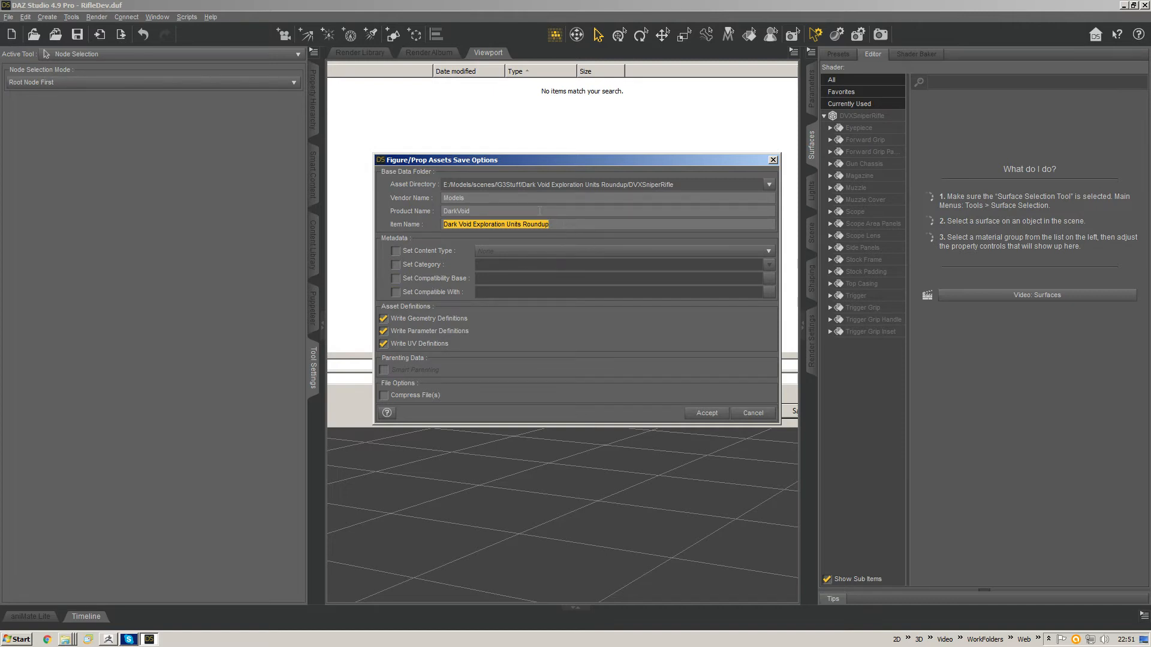
{"action": "type", "text": "DVXSniperRifle"}
{"action": "key", "text": "Return"}
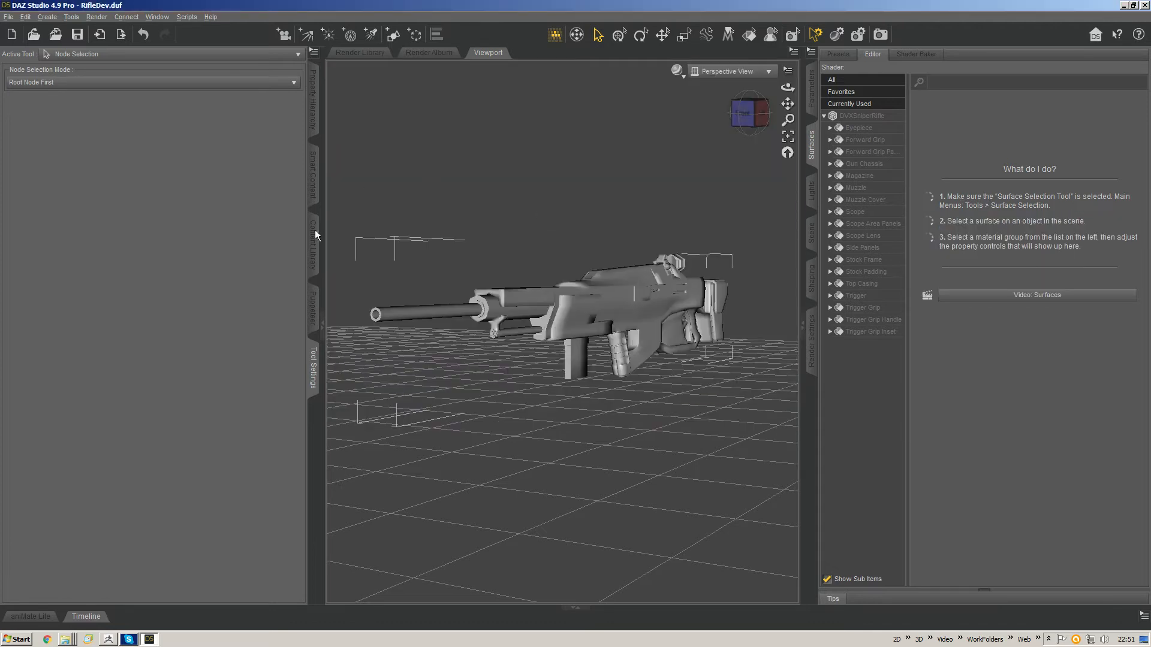
Step: Select all rifle surfaces from Eyepiece through Trigger Grip Inset and open the image browser for their Base Color map
{"action": "mouse_move", "coordinate": [756, 116]}
{"action": "left_mouse_down"}
{"action": "mouse_move", "coordinate": [710, 116]}
{"action": "mouse_move", "coordinate": [748, 116]}
{"action": "left_mouse_up"}
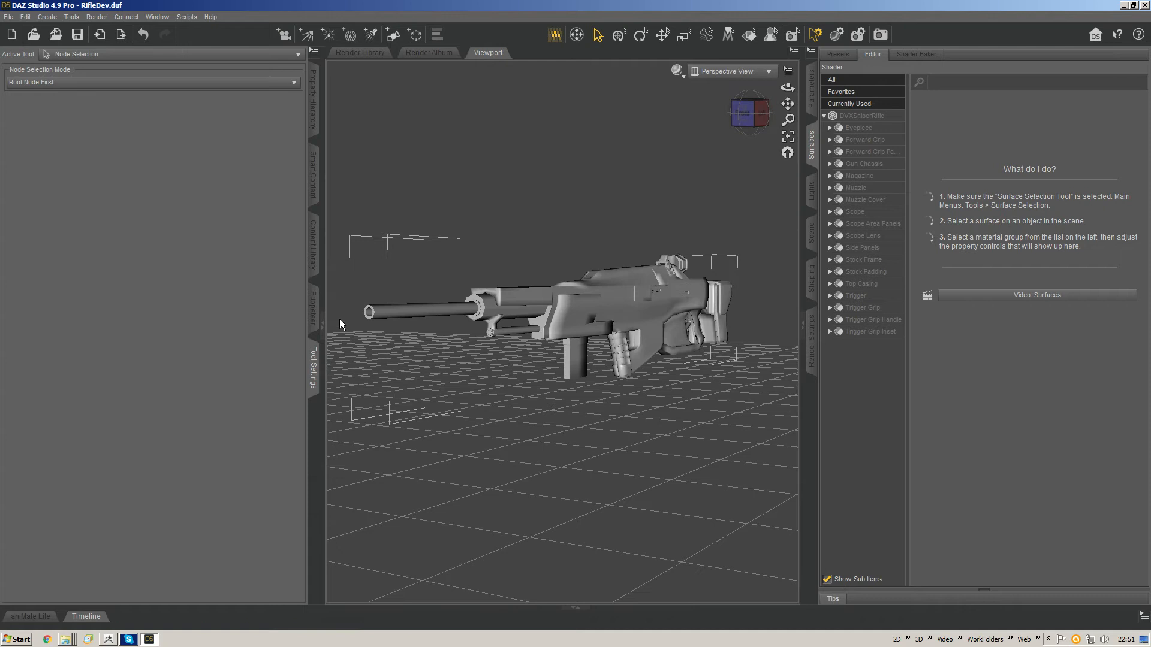
{"action": "left_click", "coordinate": [866, 128]}
{"action": "left_click", "coordinate": [873, 331], "text": "shift"}
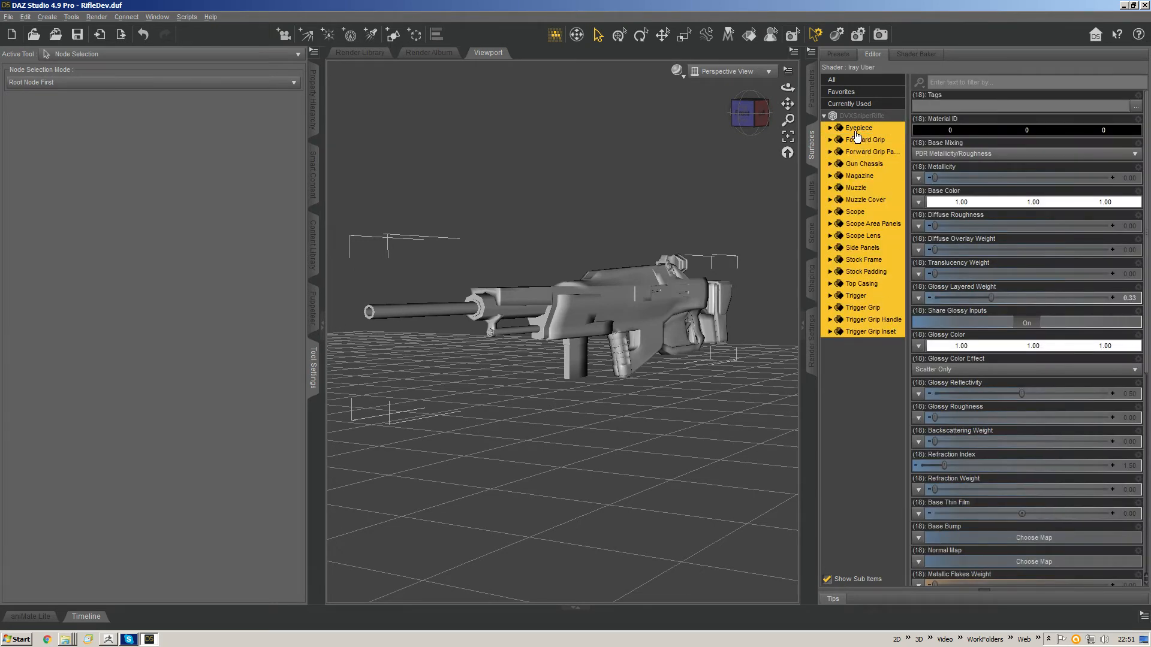
{"action": "left_click", "coordinate": [918, 203]}
{"action": "left_click", "coordinate": [924, 215]}
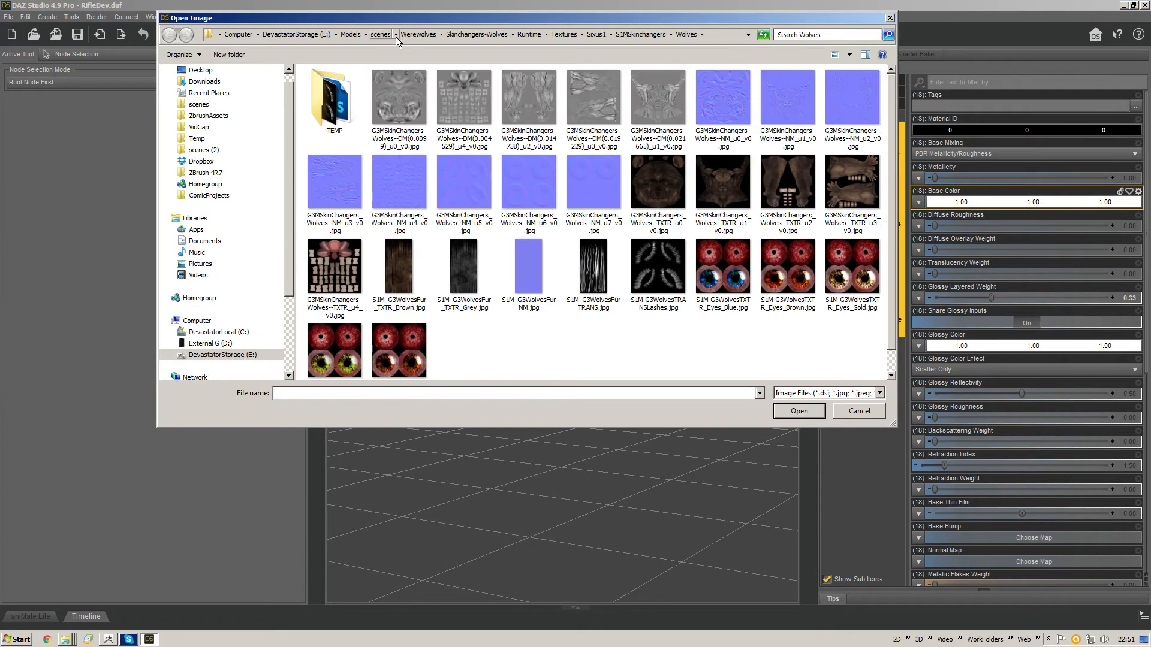
Step: Load DVXSniperRifle_TXTR.tif from !G3Stuff/Dark Void Exploration Units Roundup/DVXSniperRifle/Runtime/Textures/CGBytes/DarkVoid as the Base Color map
{"action": "left_click", "coordinate": [382, 34]}
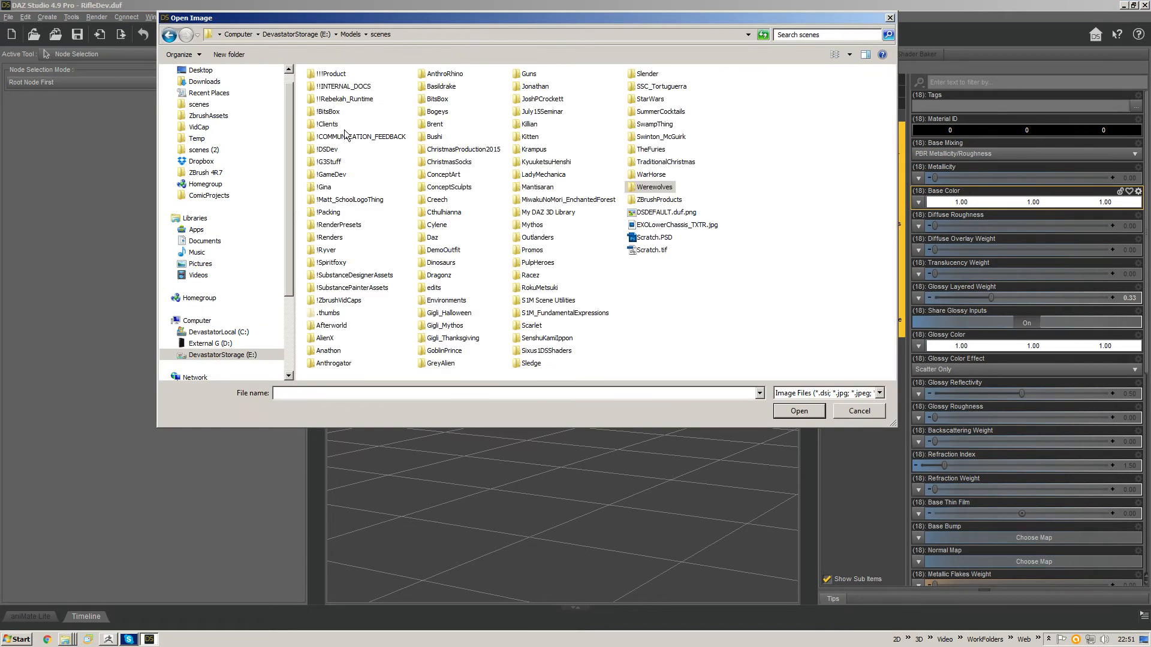
{"action": "left_click", "coordinate": [336, 163]}
{"action": "double_click", "coordinate": [353, 165]}
{"action": "double_click", "coordinate": [531, 110]}
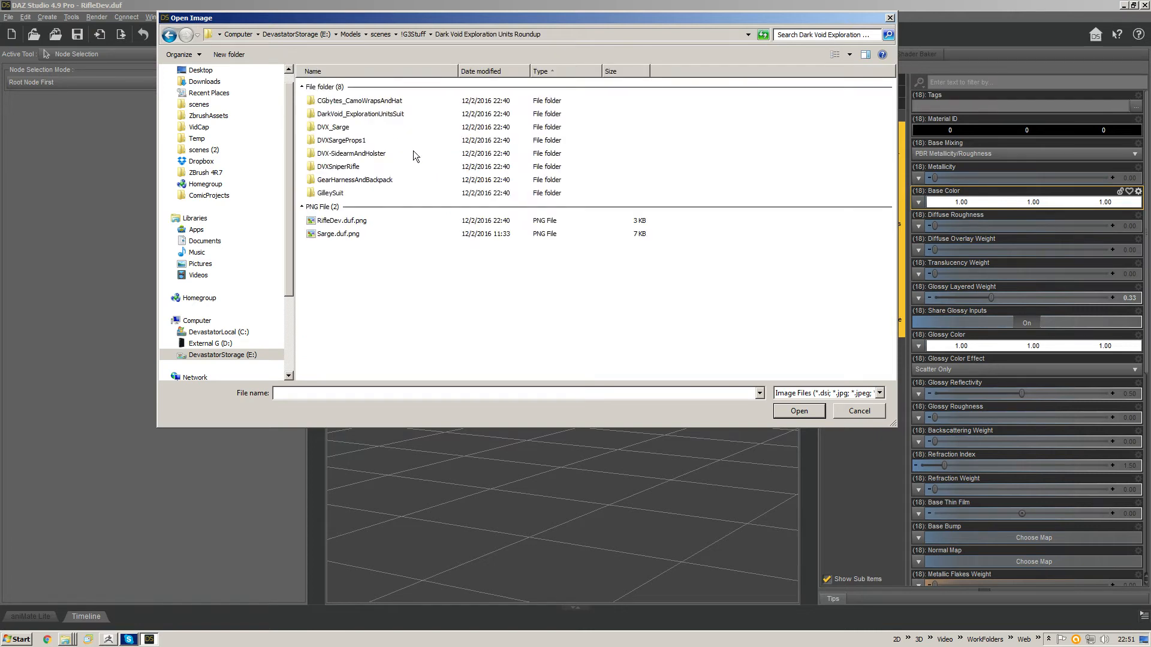
{"action": "double_click", "coordinate": [339, 167]}
{"action": "double_click", "coordinate": [335, 142]}
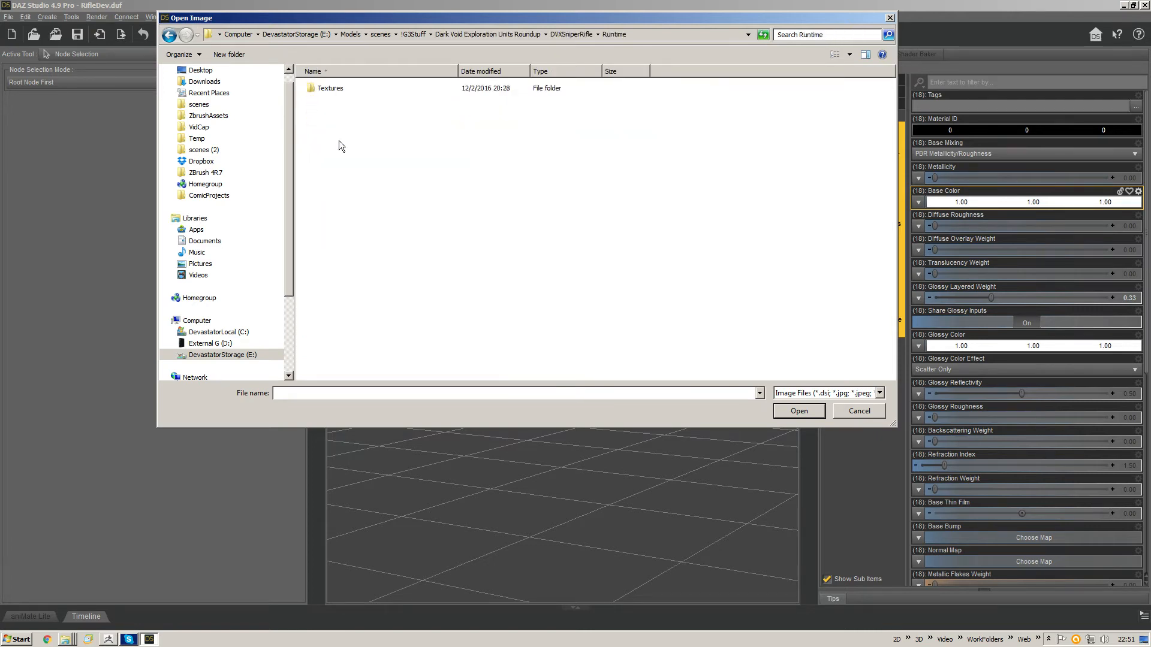
{"action": "left_click", "coordinate": [336, 89]}
{"action": "double_click", "coordinate": [336, 88]}
{"action": "double_click", "coordinate": [336, 88]}
{"action": "double_click", "coordinate": [339, 93]}
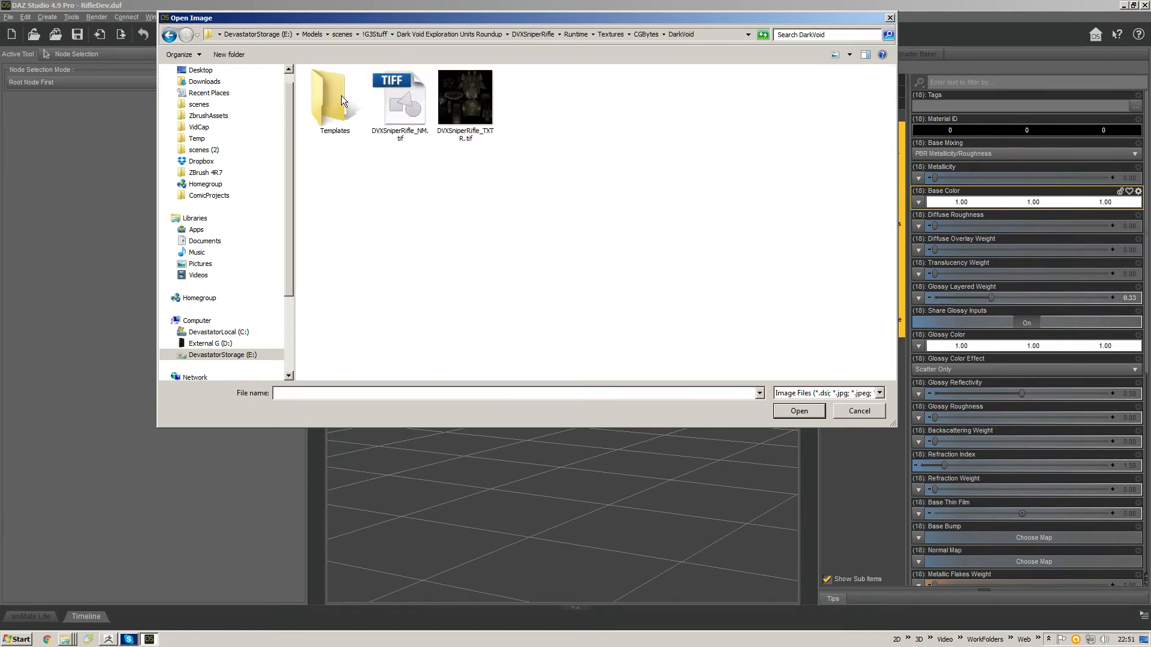
{"action": "double_click", "coordinate": [469, 107]}
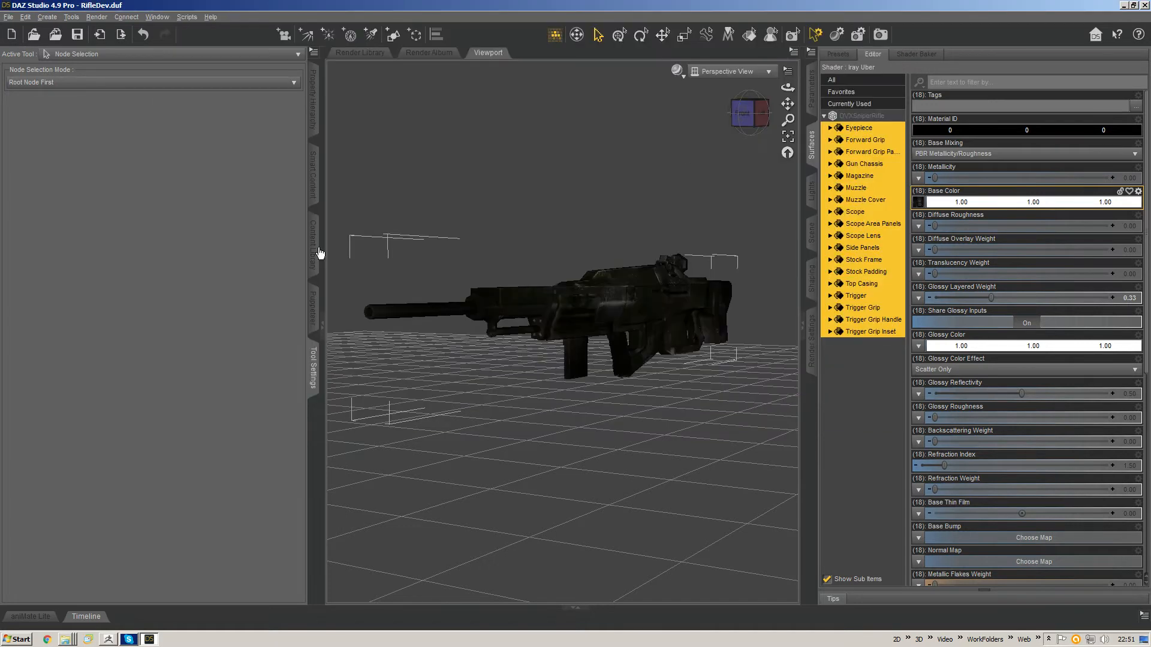
Step: Enlarge the viewport around the rifle's side view and set its draw style to NVIDIA Iray
{"action": "left_click", "coordinate": [748, 113]}
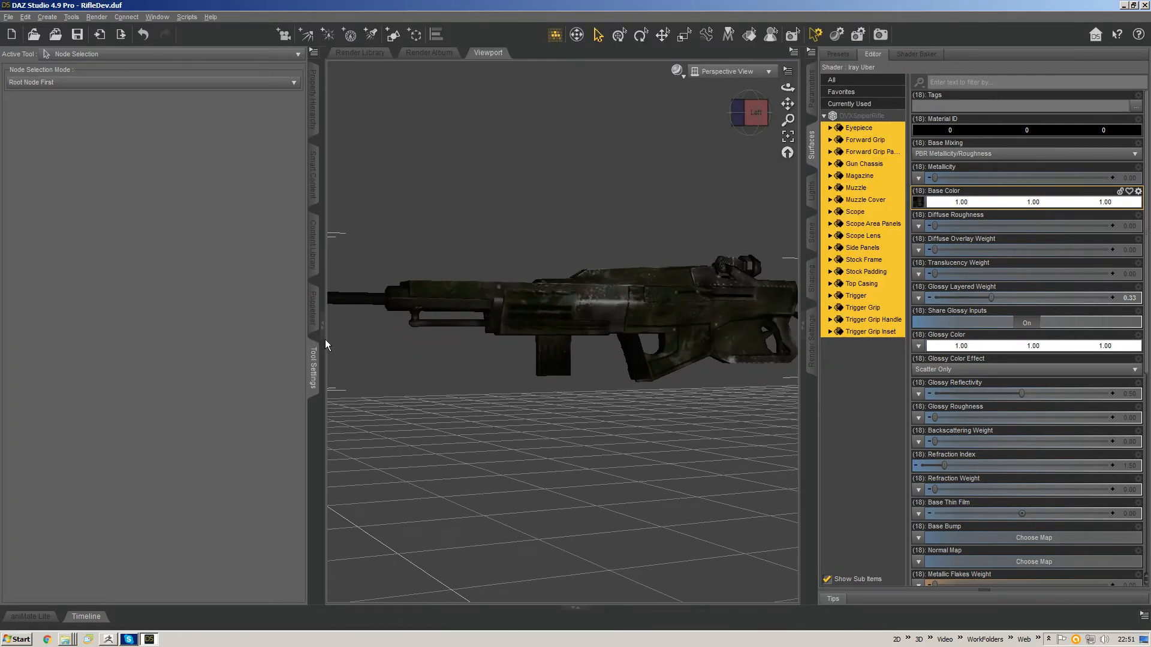
{"action": "left_click", "coordinate": [324, 343]}
{"action": "left_click_drag", "start_coordinate": [743, 115], "coordinate": [749, 111]}
{"action": "left_click", "coordinate": [676, 71]}
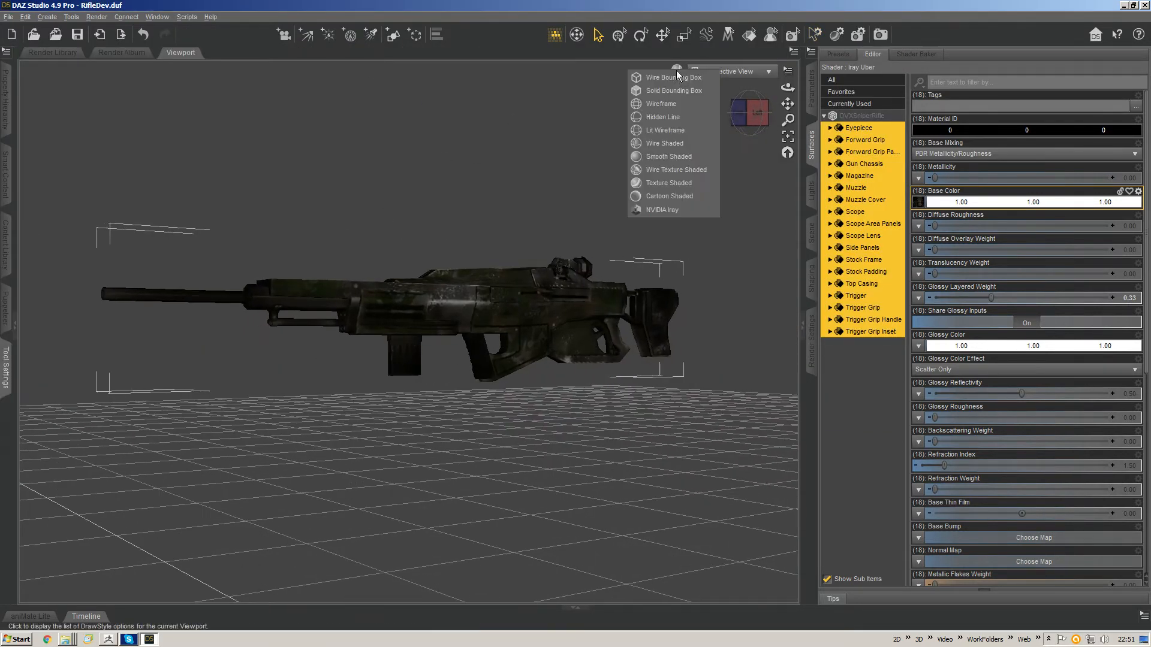
{"action": "left_click", "coordinate": [662, 210]}
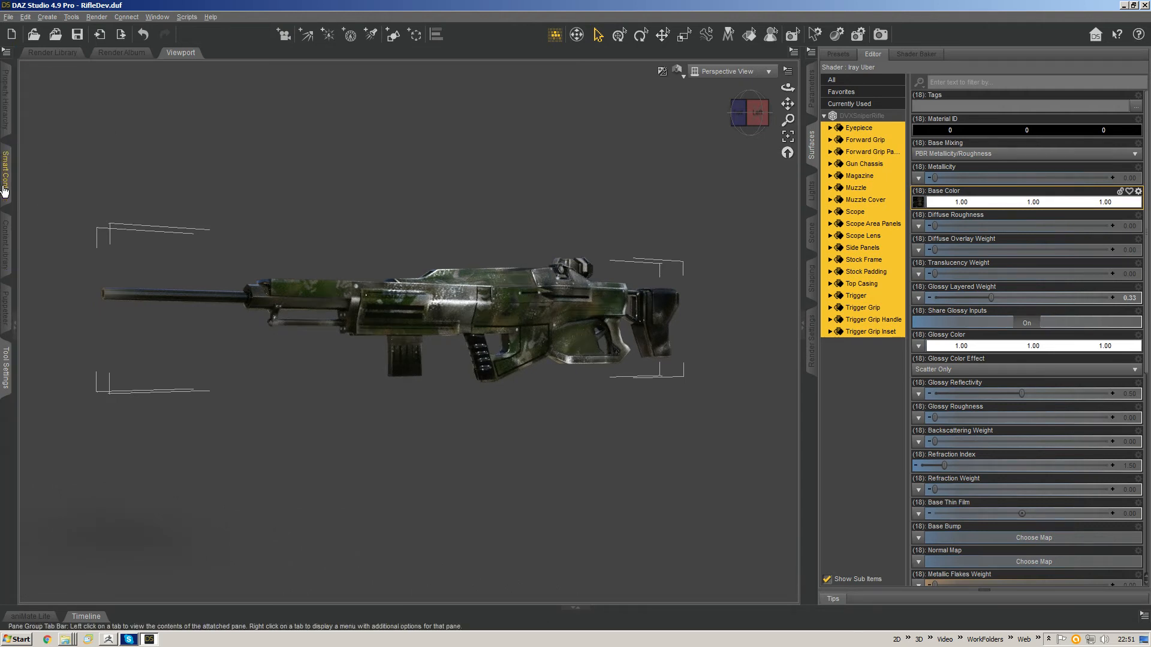
Step: Open the Iray render presets folder under My DAZ 3D Library/Render Presets in the Content Library
{"action": "left_click", "coordinate": [6, 252]}
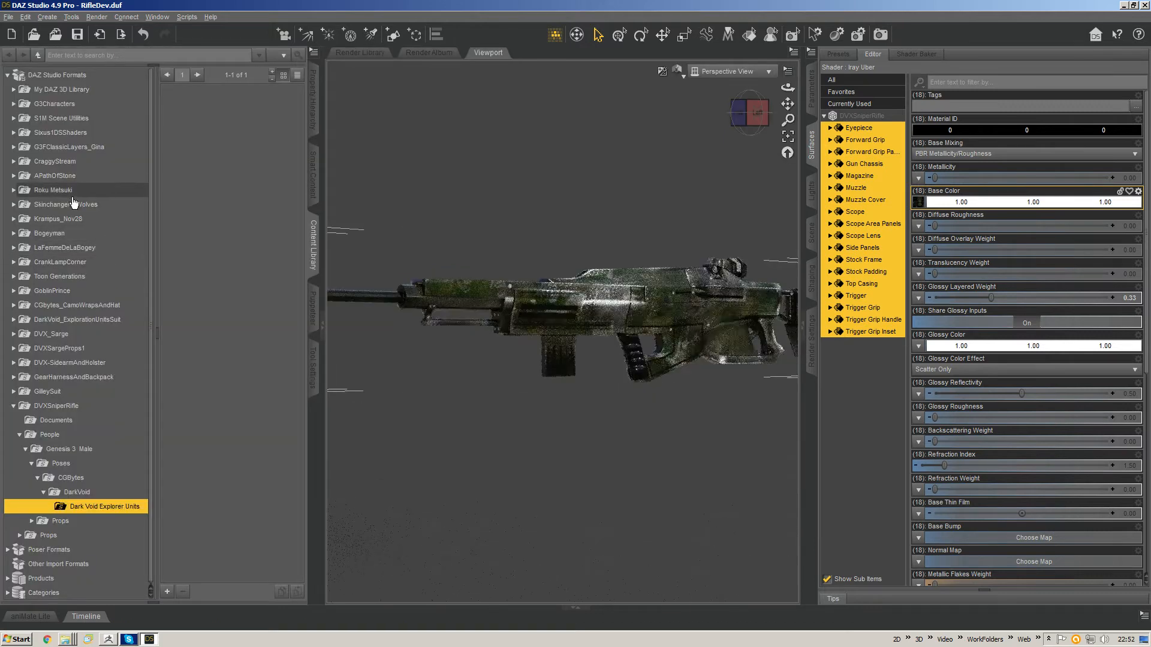
{"action": "left_click", "coordinate": [85, 91]}
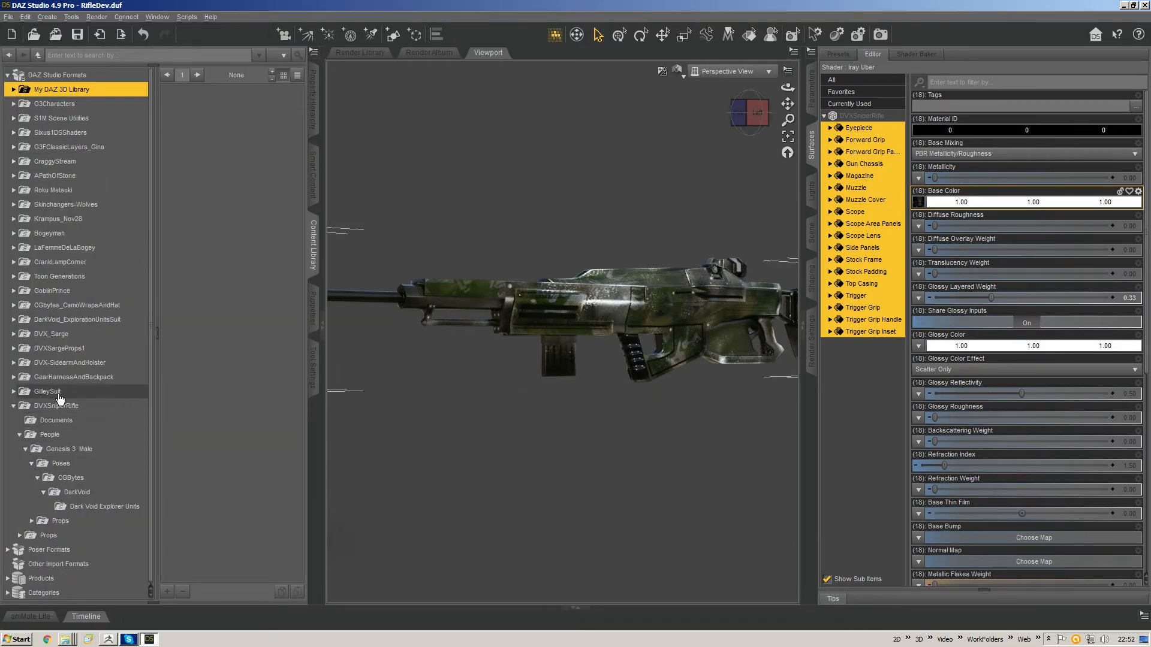
{"action": "double_click", "coordinate": [97, 92]}
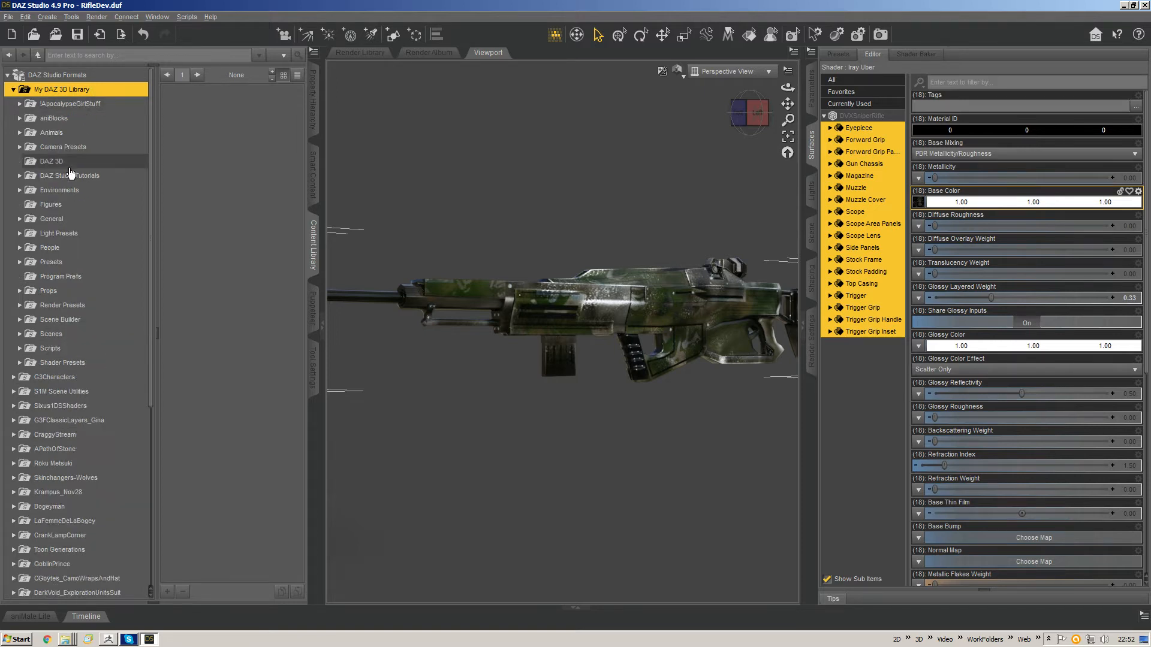
{"action": "left_click", "coordinate": [61, 308]}
{"action": "double_click", "coordinate": [42, 308]}
{"action": "left_click", "coordinate": [52, 319]}
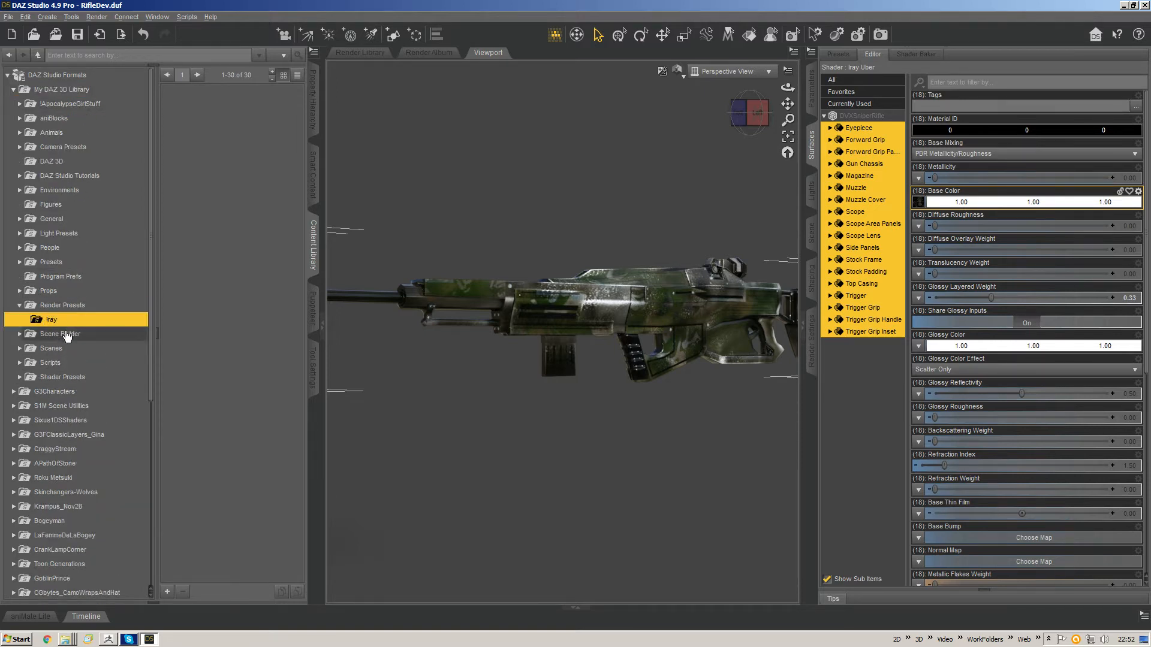
{"action": "left_click", "coordinate": [29, 93]}
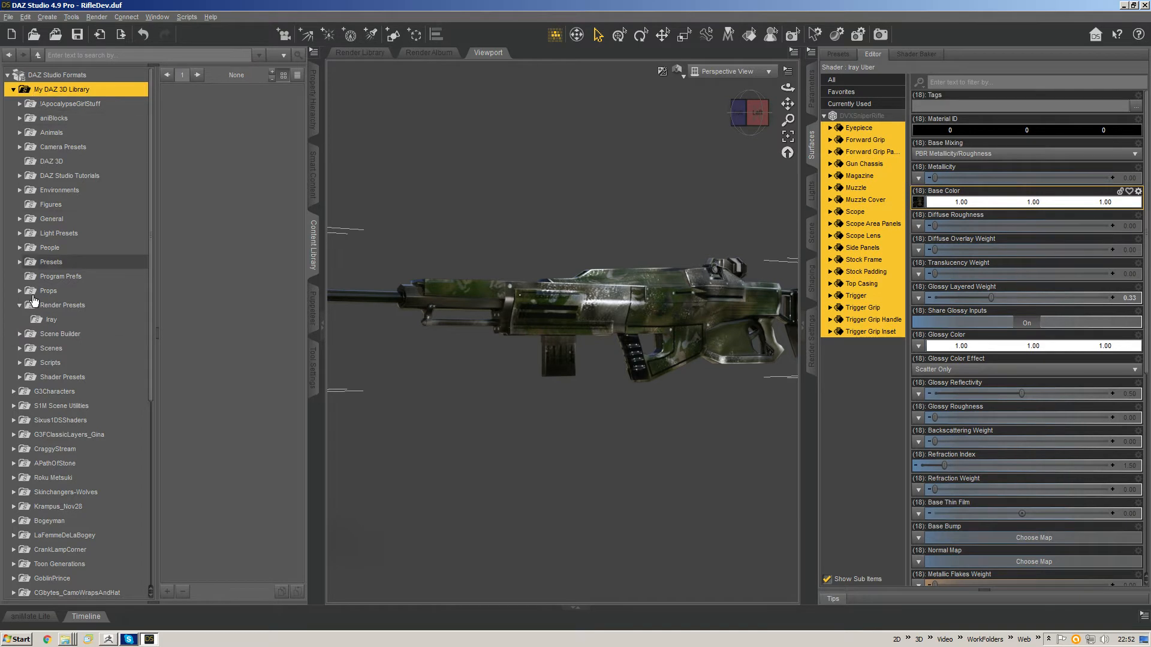
{"action": "left_click", "coordinate": [20, 305]}
{"action": "double_click", "coordinate": [48, 306]}
{"action": "left_click", "coordinate": [51, 320]}
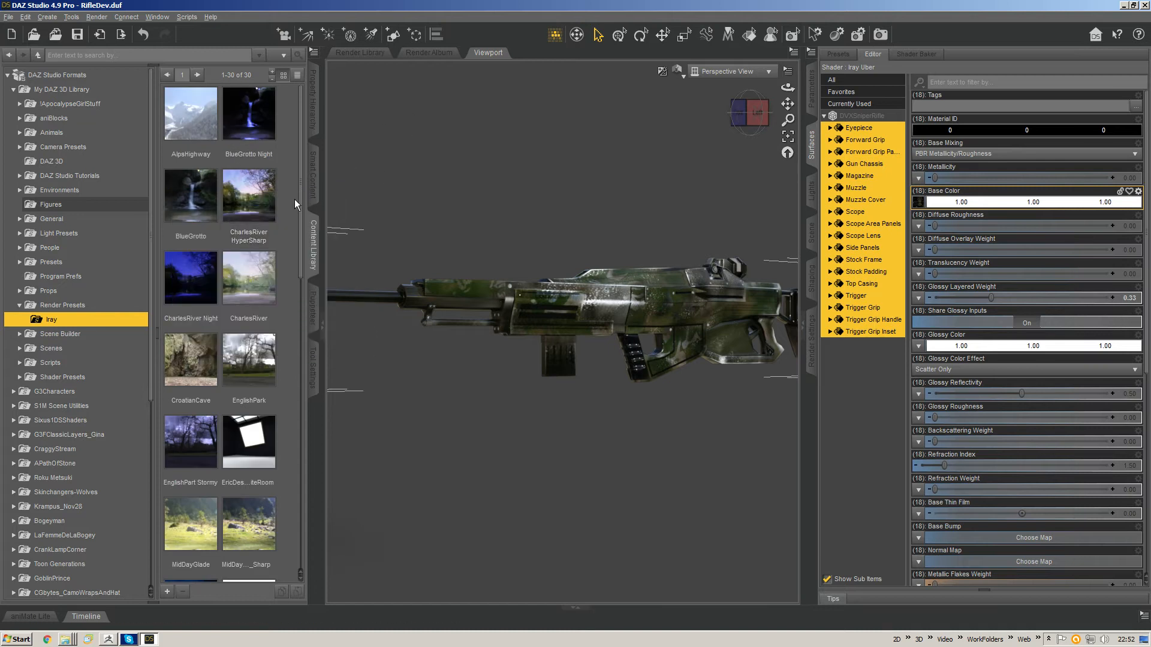
Step: Try the White Infinite Room, QuaintDriveway and parking tunnel Iray presets as lighting for the rifle
{"action": "scroll", "coordinate": [294, 207], "scroll_direction": "down", "scroll_amount": 10}
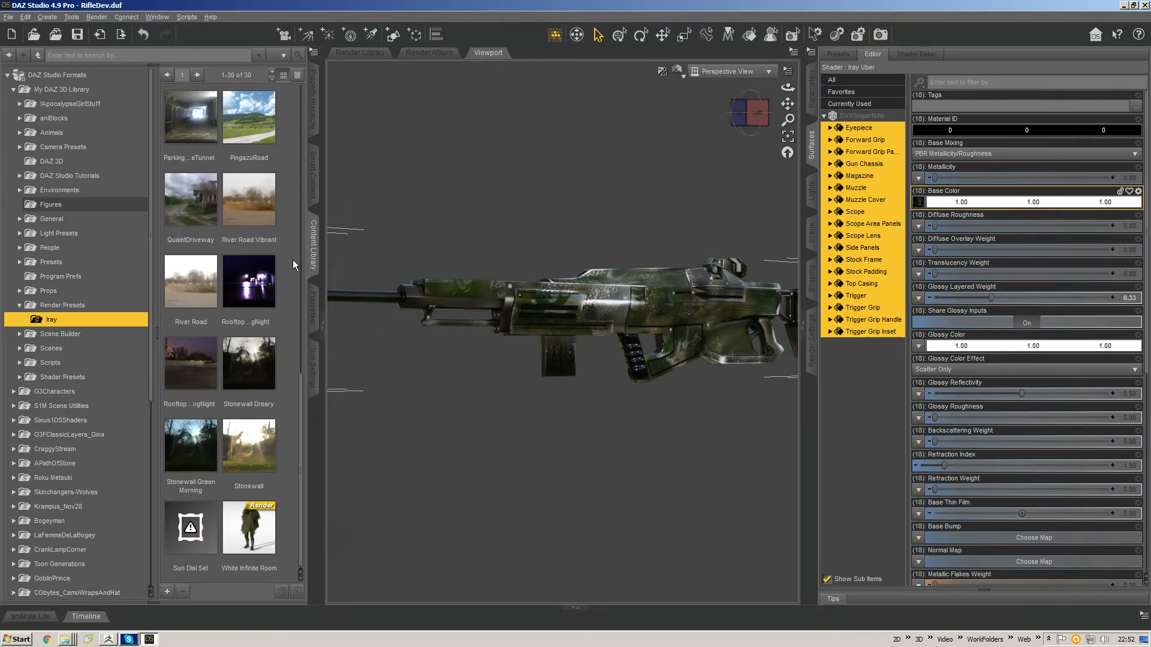
{"action": "left_click", "coordinate": [251, 532]}
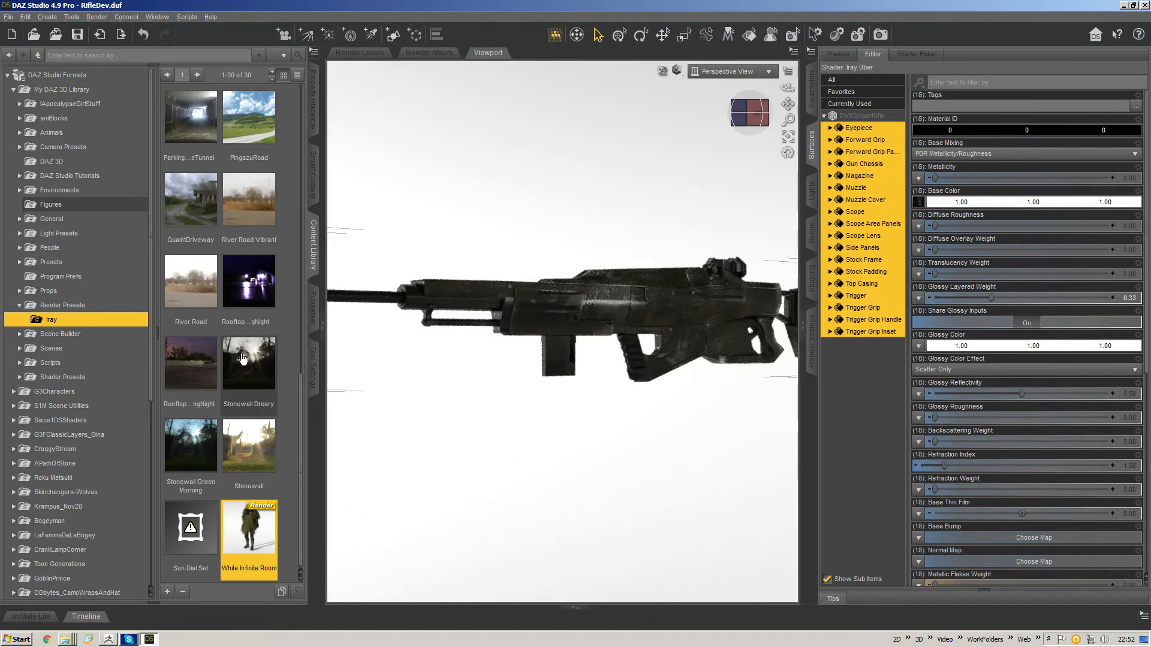
{"action": "scroll", "coordinate": [236, 365], "scroll_direction": "up", "scroll_amount": 6}
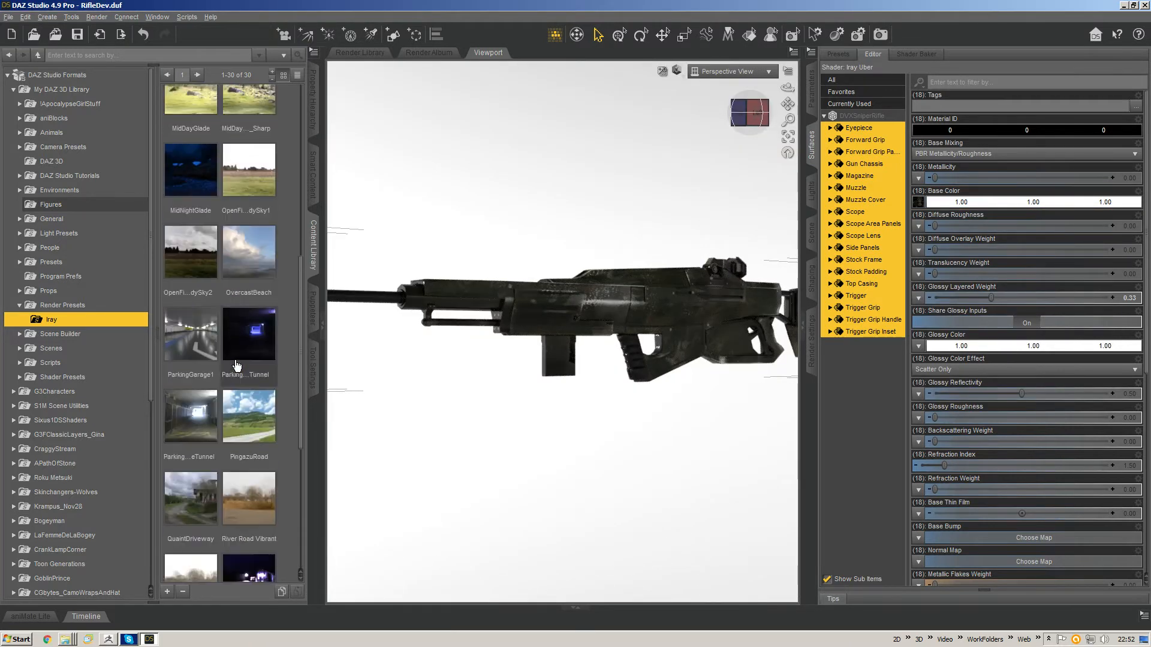
{"action": "double_click", "coordinate": [206, 440]}
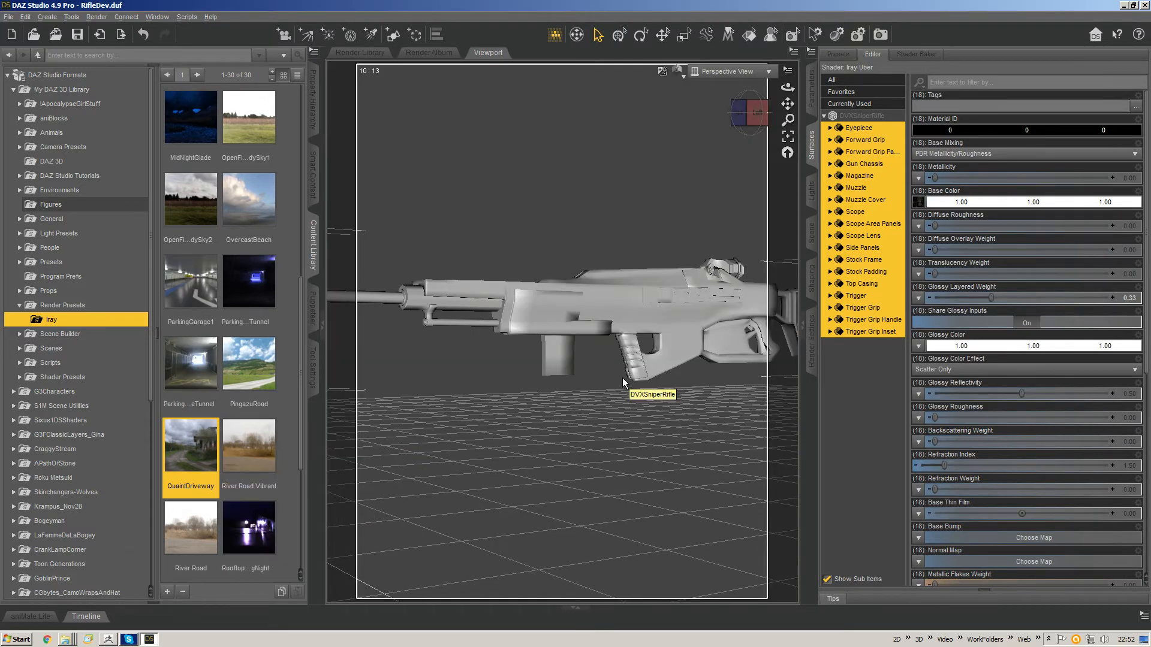
{"action": "double_click", "coordinate": [191, 364]}
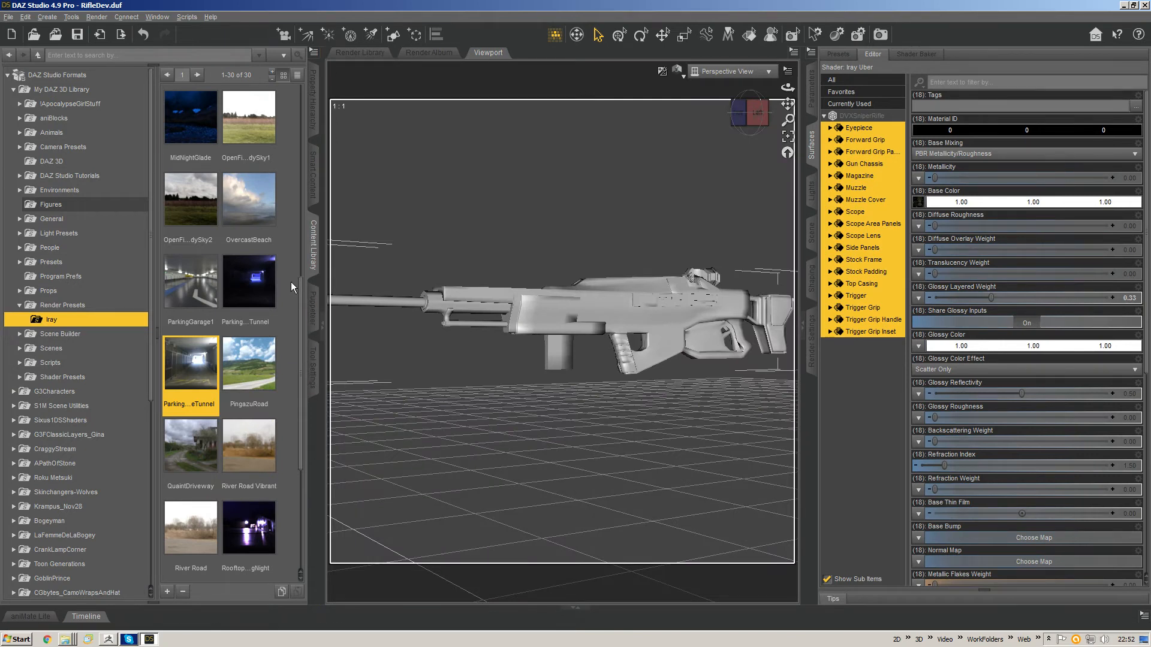
{"action": "left_click", "coordinate": [321, 323]}
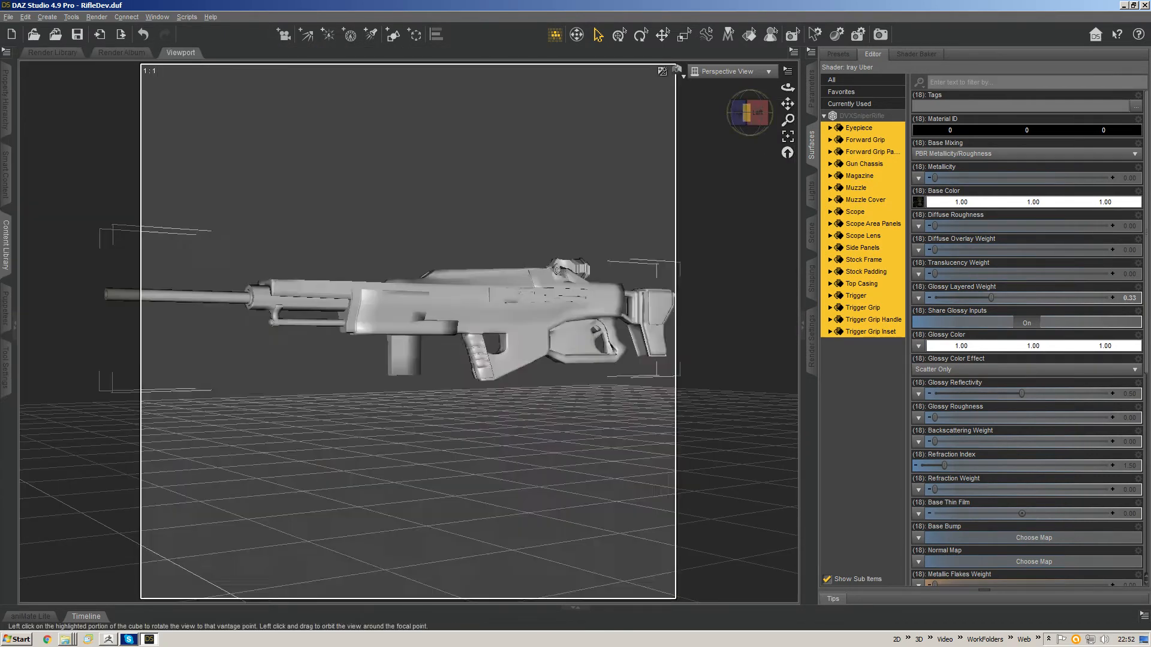
{"action": "mouse_move", "coordinate": [746, 113]}
{"action": "left_mouse_down"}
{"action": "mouse_move", "coordinate": [765, 115]}
{"action": "mouse_move", "coordinate": [735, 106]}
{"action": "mouse_move", "coordinate": [754, 119]}
{"action": "left_mouse_up"}
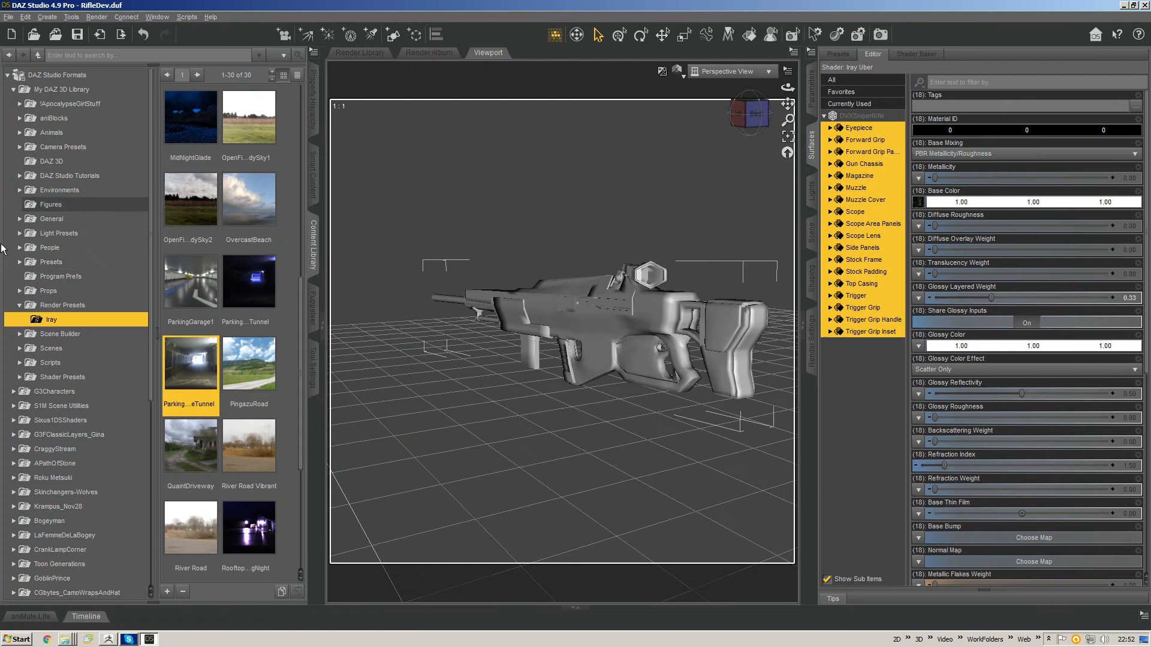
{"action": "left_click", "coordinate": [6, 243]}
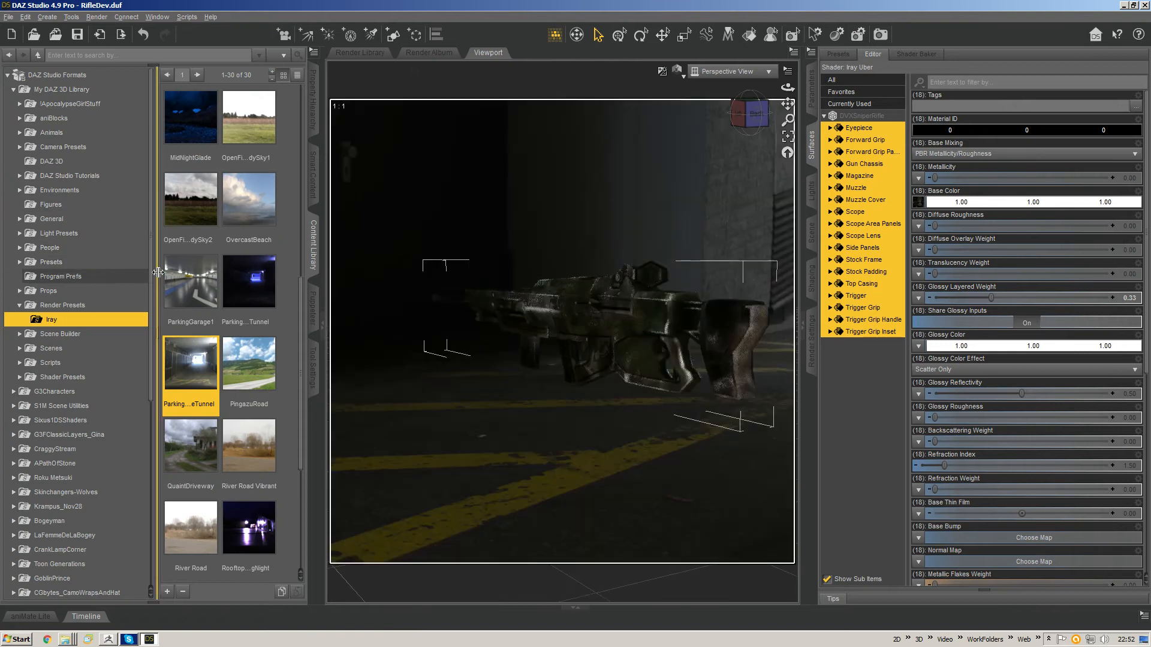
Step: Apply the ParkingGarage1 Iray preset and check the rifle's side in the enlarged viewport
{"action": "left_click", "coordinate": [191, 200]}
{"action": "double_click", "coordinate": [200, 284]}
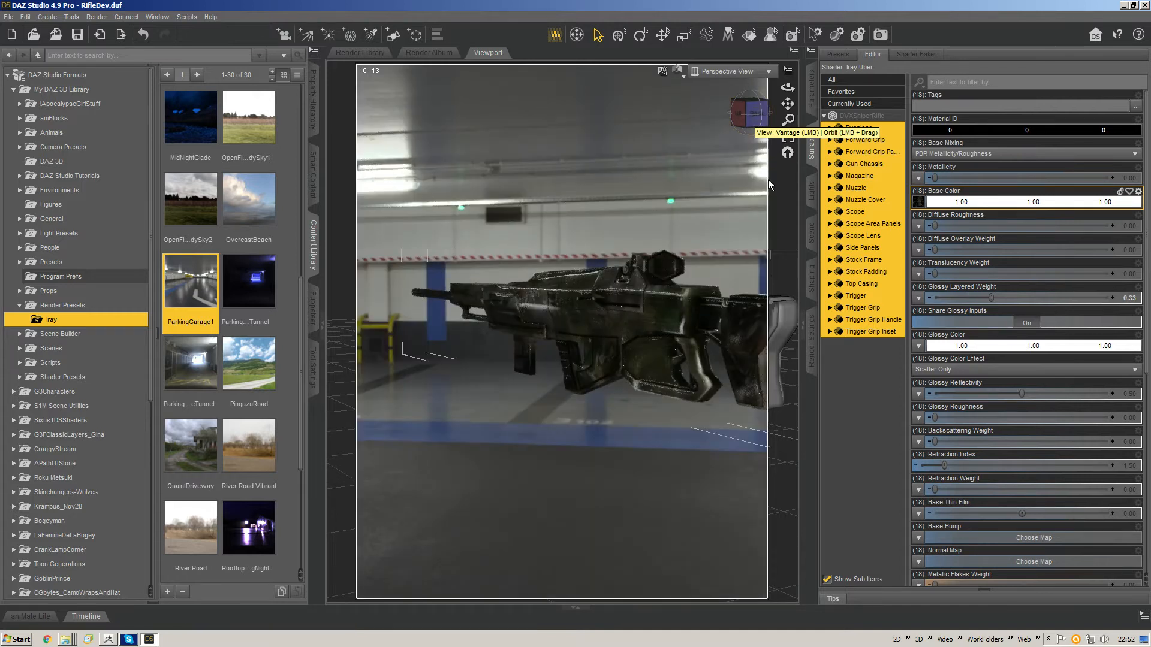
{"action": "mouse_move", "coordinate": [755, 113]}
{"action": "left_mouse_down"}
{"action": "mouse_move", "coordinate": [845, 114]}
{"action": "mouse_move", "coordinate": [745, 114]}
{"action": "left_mouse_up"}
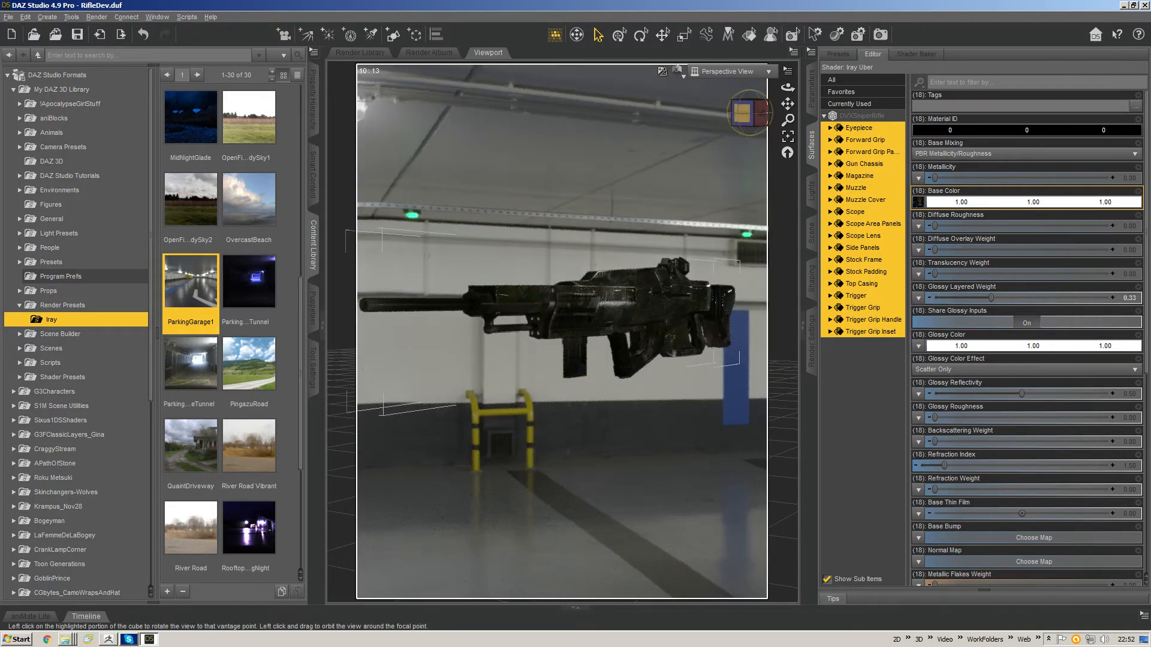
{"action": "left_click", "coordinate": [743, 113]}
{"action": "left_click", "coordinate": [322, 326]}
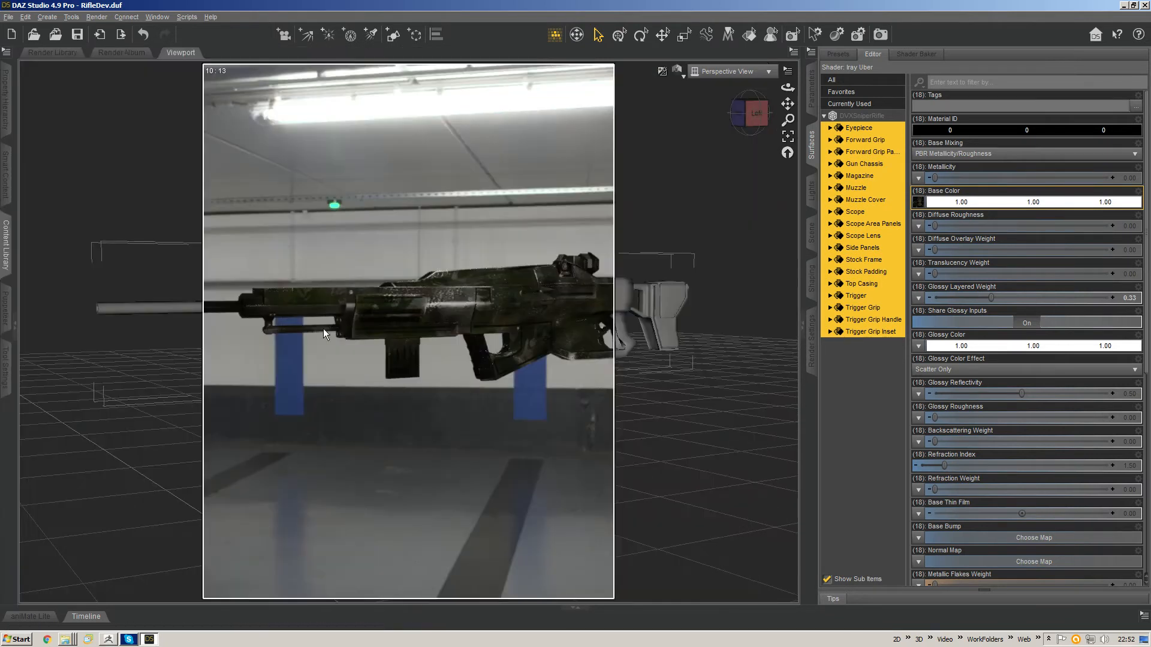
Step: Set the render dimension preset to Active Viewport and inspect the textured rifle up close from the front and rear
{"action": "left_click", "coordinate": [812, 341]}
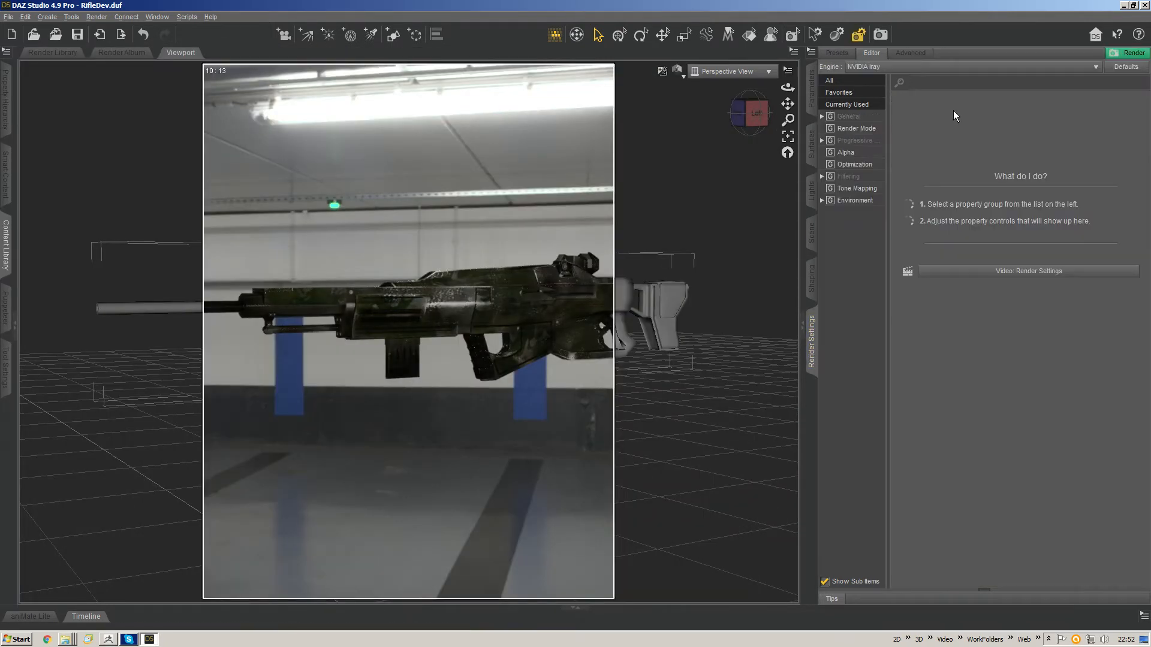
{"action": "left_click", "coordinate": [852, 114]}
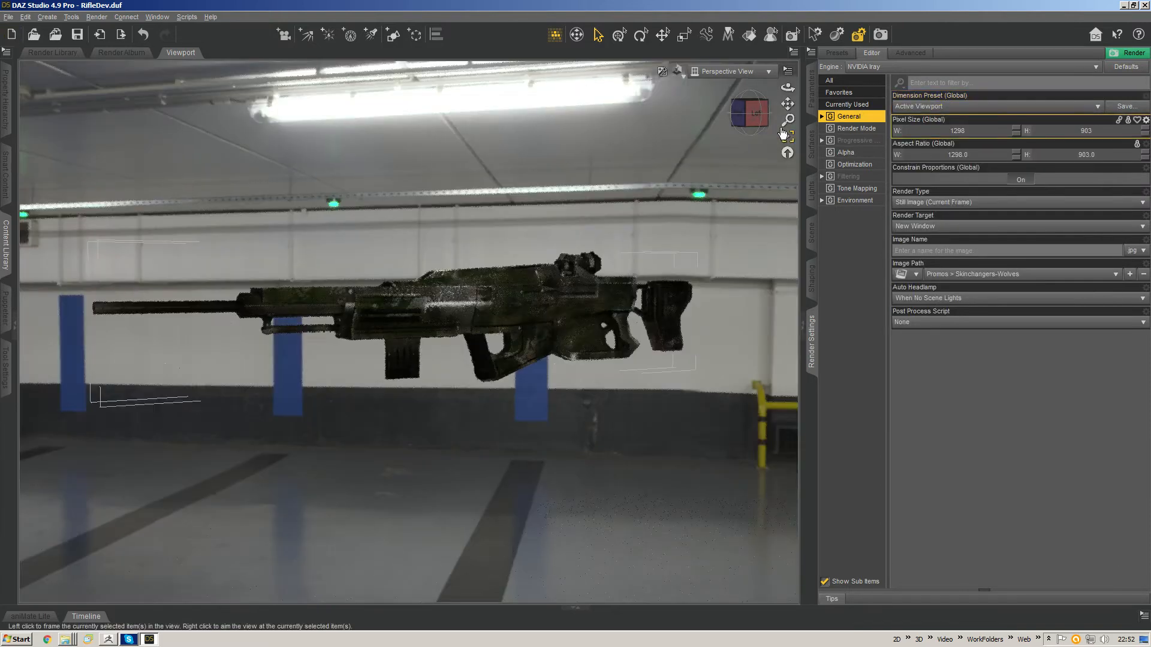
{"action": "left_click_drag", "start_coordinate": [757, 114], "coordinate": [778, 114]}
{"action": "scroll", "coordinate": [710, 243], "scroll_direction": "up", "scroll_amount": 2}
{"action": "scroll", "coordinate": [709, 243], "scroll_direction": "up", "scroll_amount": 3}
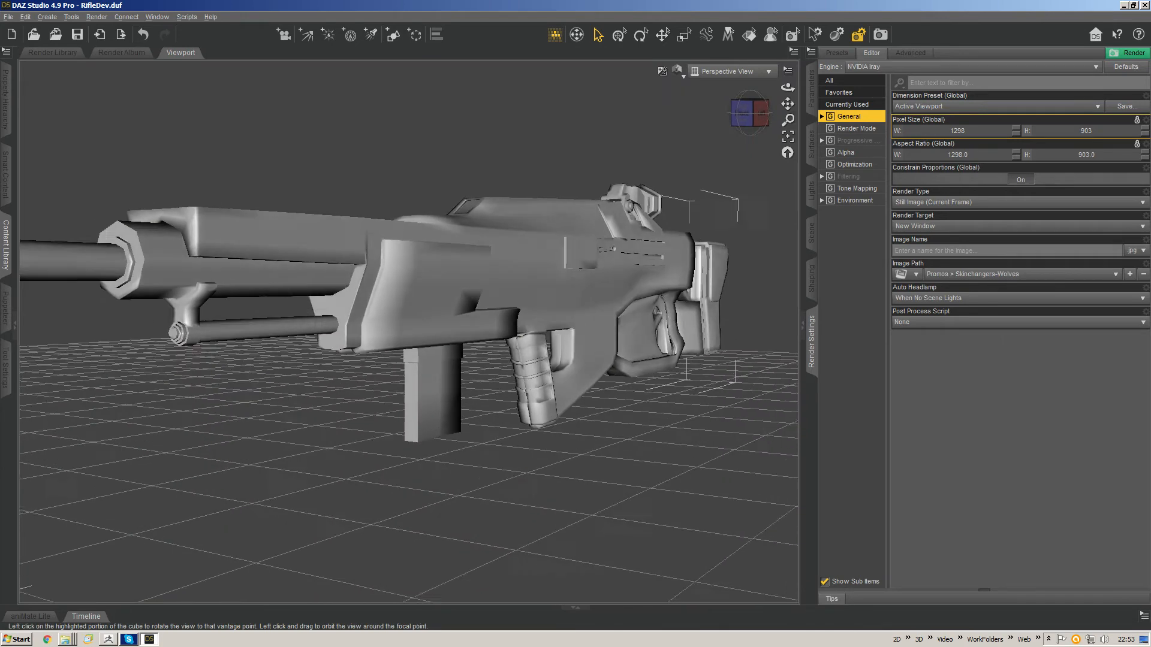
{"action": "mouse_move", "coordinate": [747, 114]}
{"action": "left_mouse_down"}
{"action": "mouse_move", "coordinate": [766, 118]}
{"action": "mouse_move", "coordinate": [728, 115]}
{"action": "mouse_move", "coordinate": [743, 109]}
{"action": "left_mouse_up"}
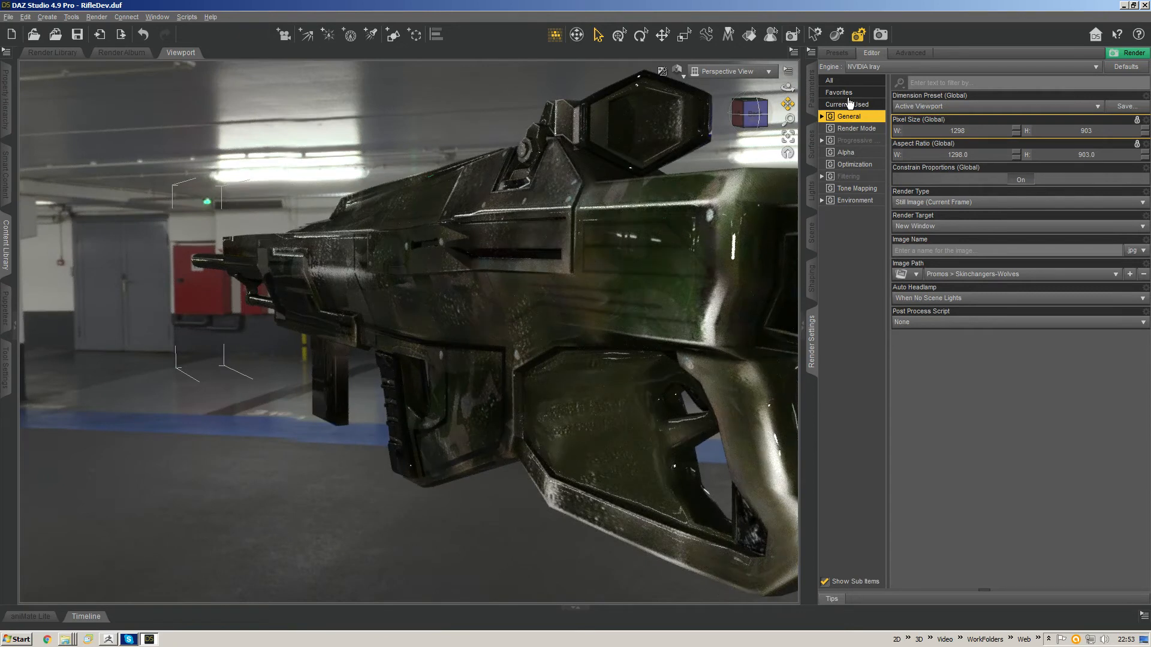
{"action": "left_click_drag", "start_coordinate": [788, 106], "coordinate": [770, 193]}
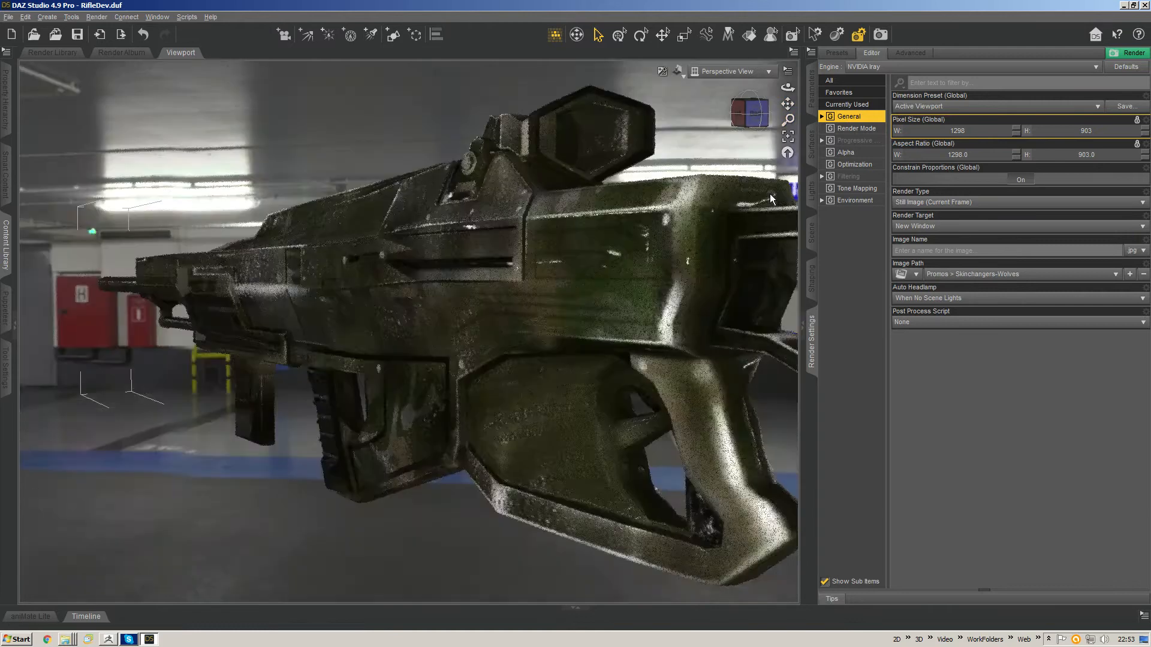
{"action": "scroll", "coordinate": [769, 193], "scroll_direction": "down", "scroll_amount": 2}
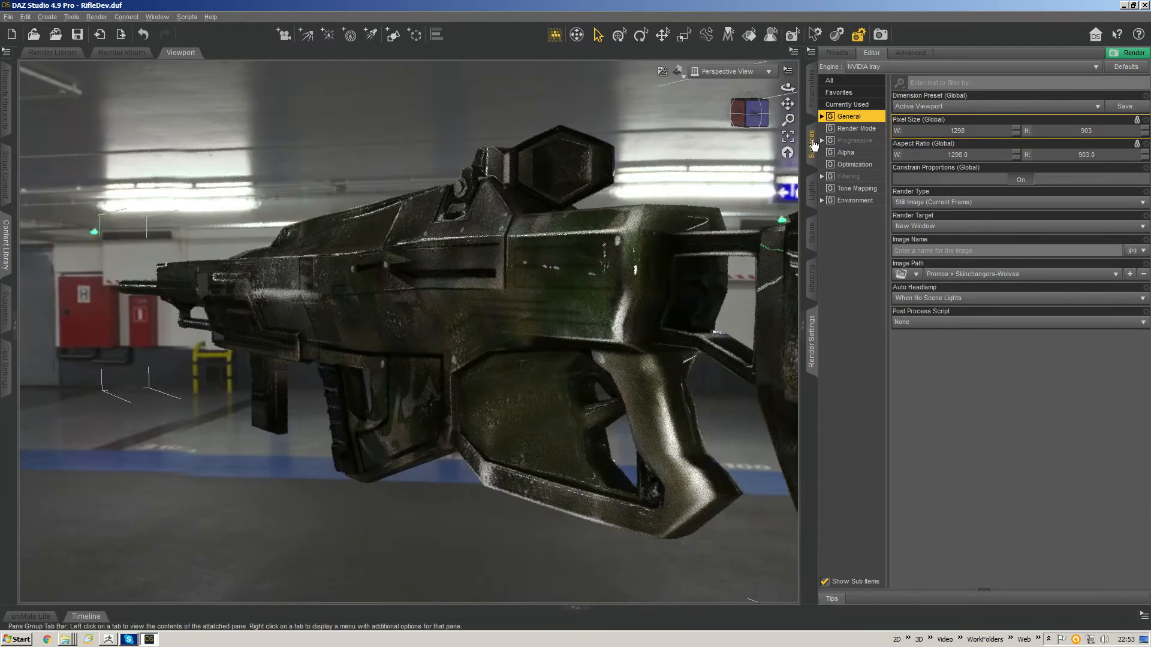
Step: Load DVXSniperRifle_NM.tif as the Normal Map on all selected rifle surfaces
{"action": "left_click", "coordinate": [813, 144]}
{"action": "scroll", "coordinate": [993, 457], "scroll_direction": "down", "scroll_amount": 3}
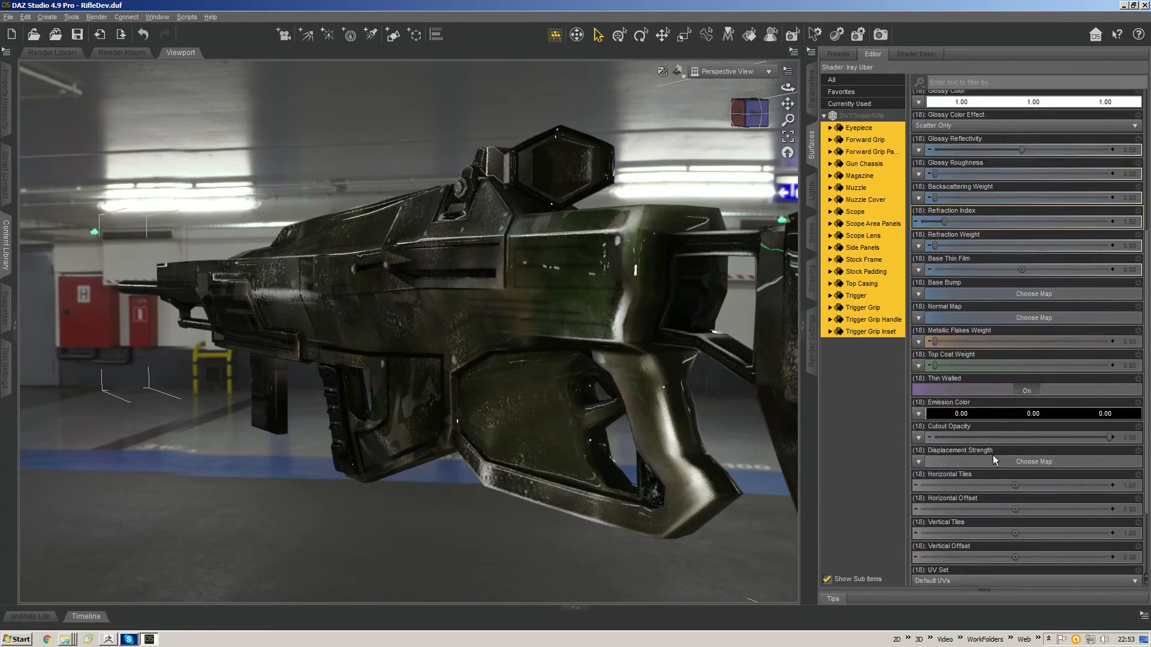
{"action": "scroll", "coordinate": [994, 457], "scroll_direction": "down", "scroll_amount": 2}
{"action": "left_click", "coordinate": [918, 272]}
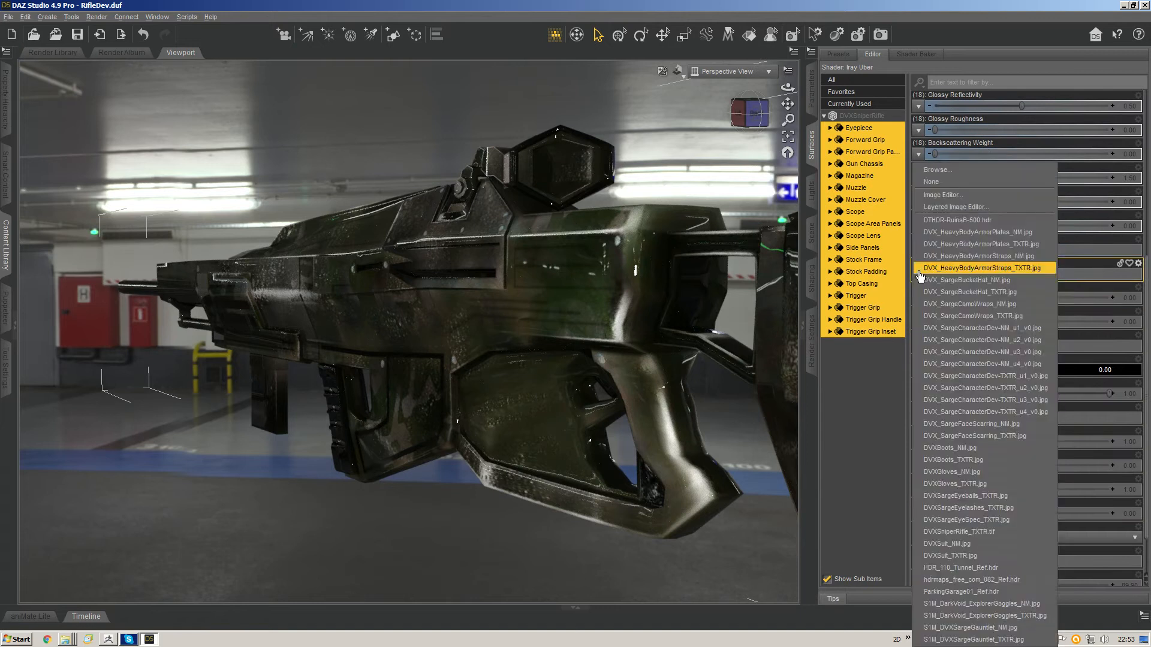
{"action": "left_click", "coordinate": [931, 172]}
{"action": "double_click", "coordinate": [399, 105]}
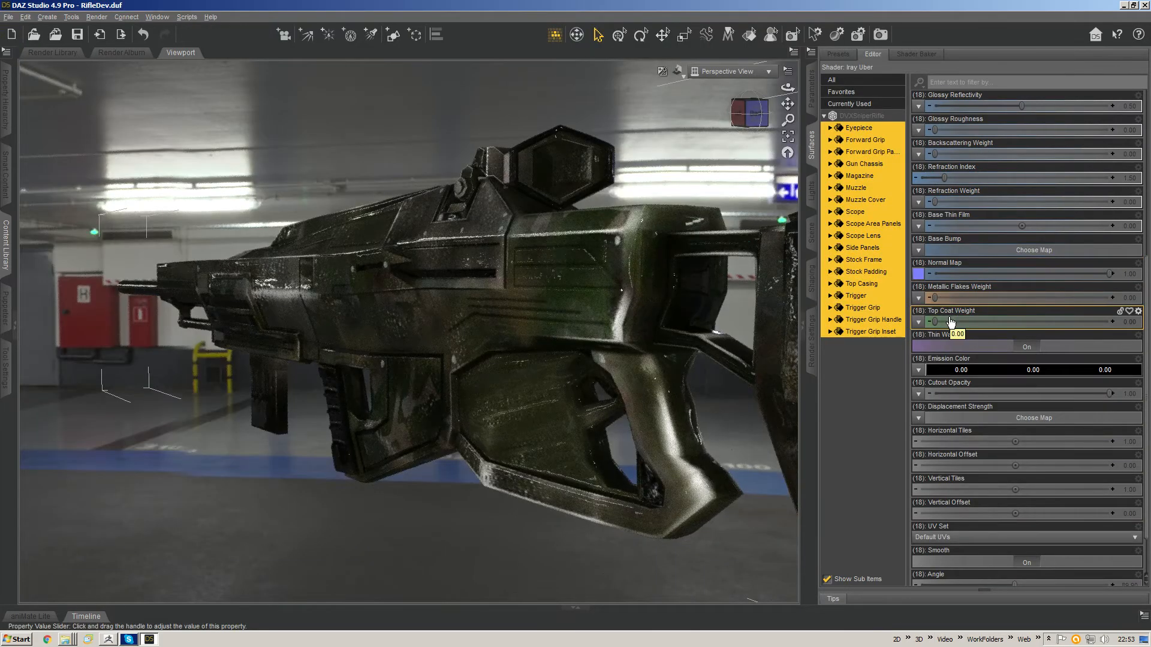
Step: Set the subdivision algorithm of DVXSniperRifle to Catmark in its mesh resolution settings
{"action": "left_click", "coordinate": [921, 276]}
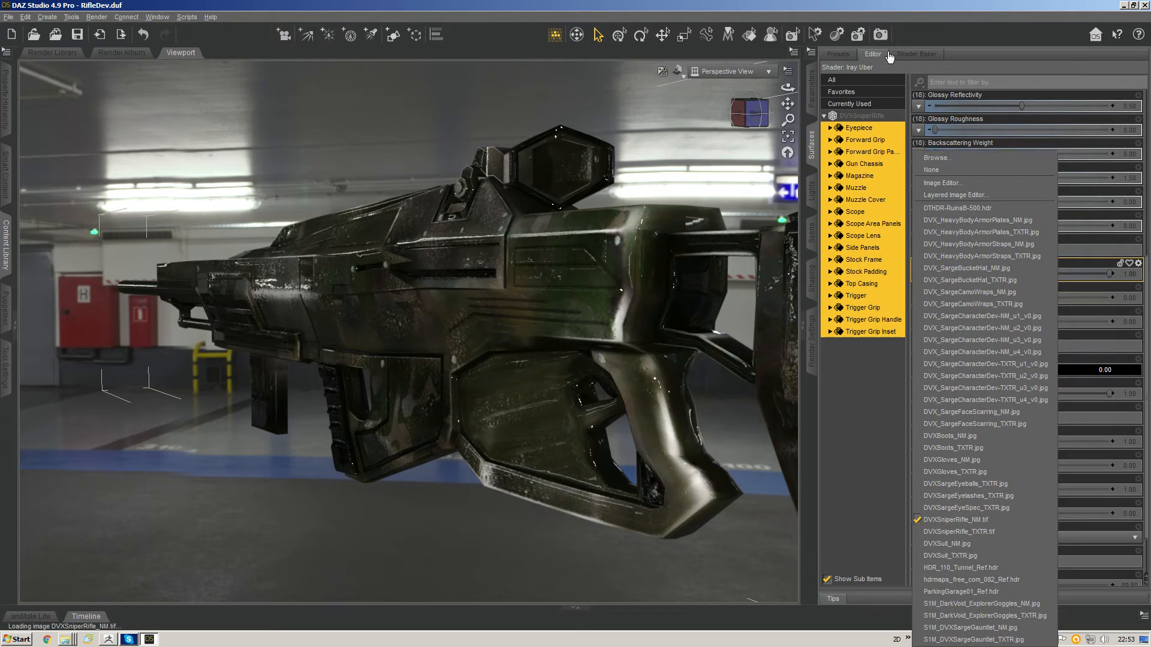
{"action": "left_click", "coordinate": [871, 4]}
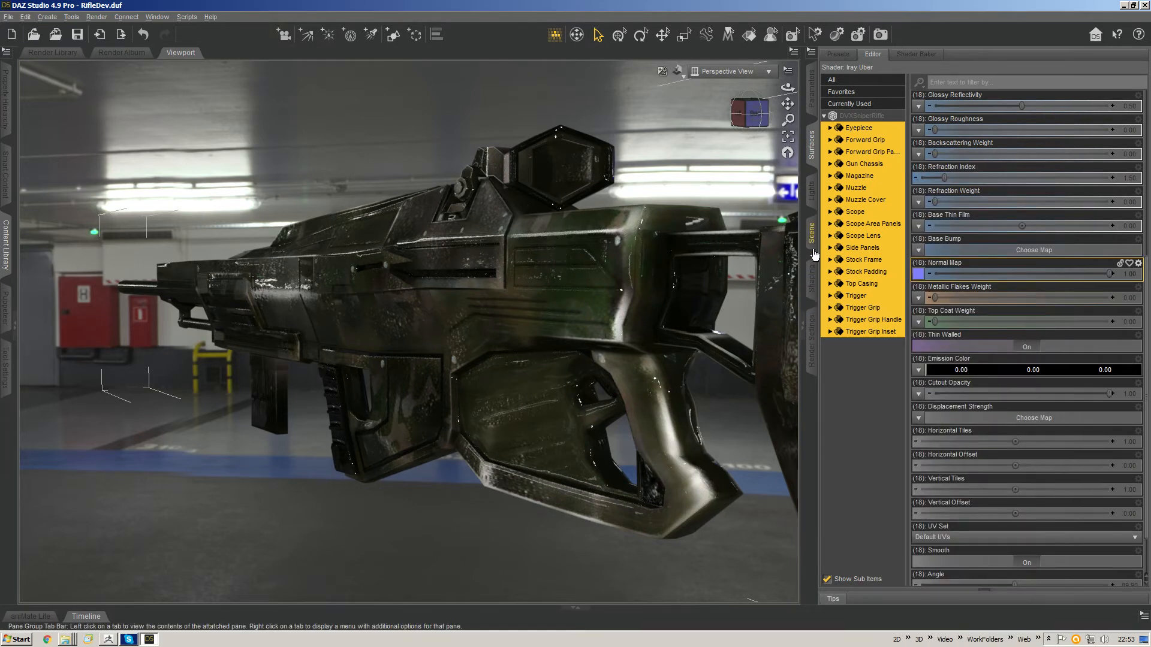
{"action": "left_click", "coordinate": [811, 89]}
{"action": "left_click", "coordinate": [968, 152]}
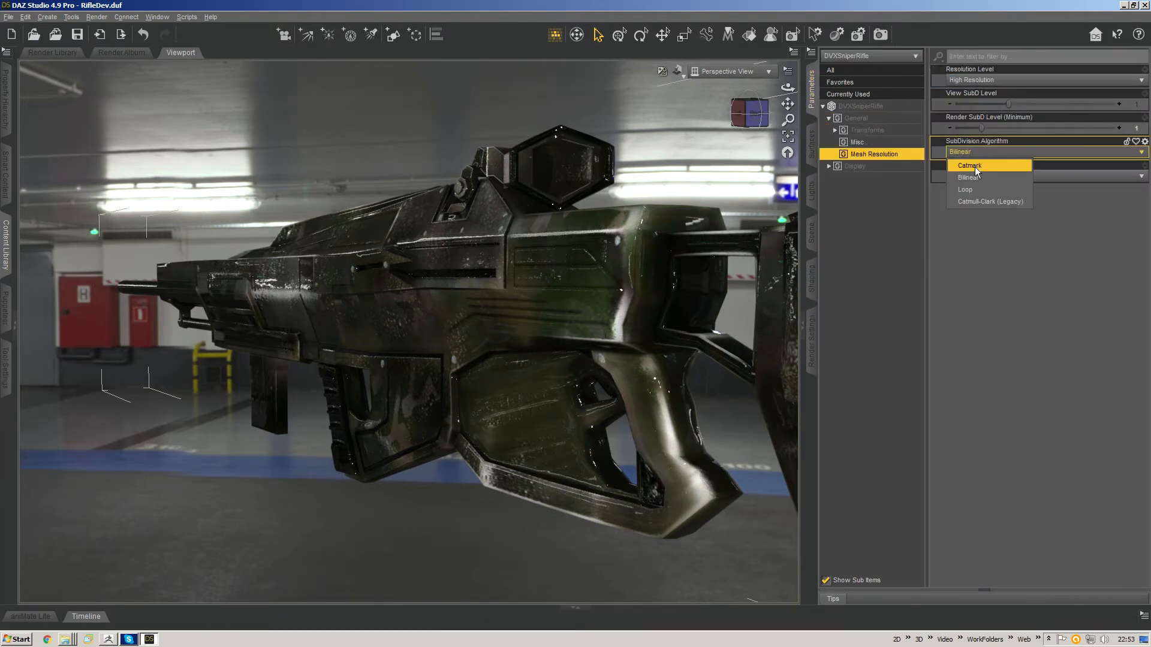
{"action": "left_click", "coordinate": [974, 166]}
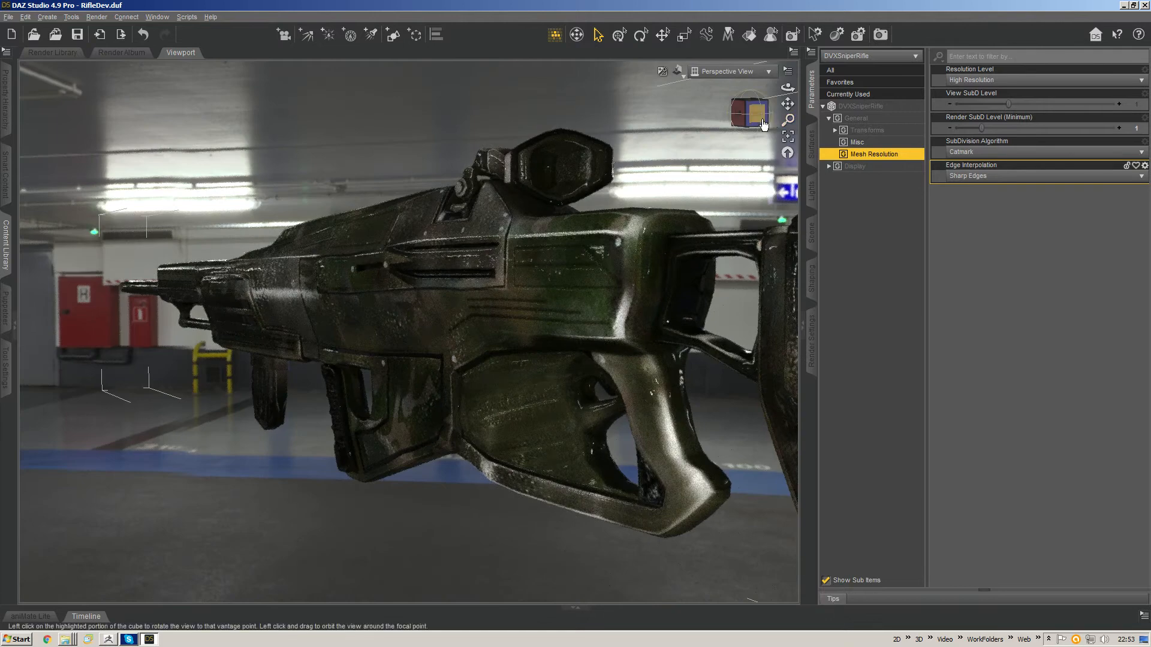
Step: Save the rifle as a figure/prop asset over the existing DVXSniperRifle.duf, accepting the current asset save options
{"action": "left_click", "coordinate": [770, 120]}
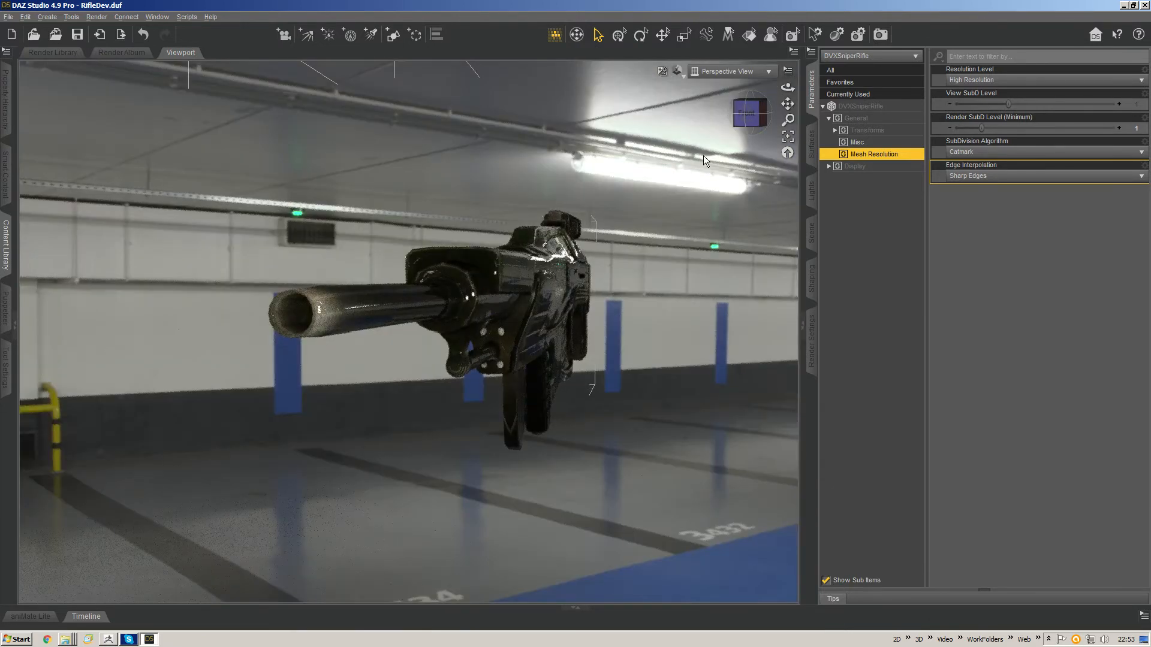
{"action": "left_click_drag", "start_coordinate": [757, 119], "coordinate": [746, 122]}
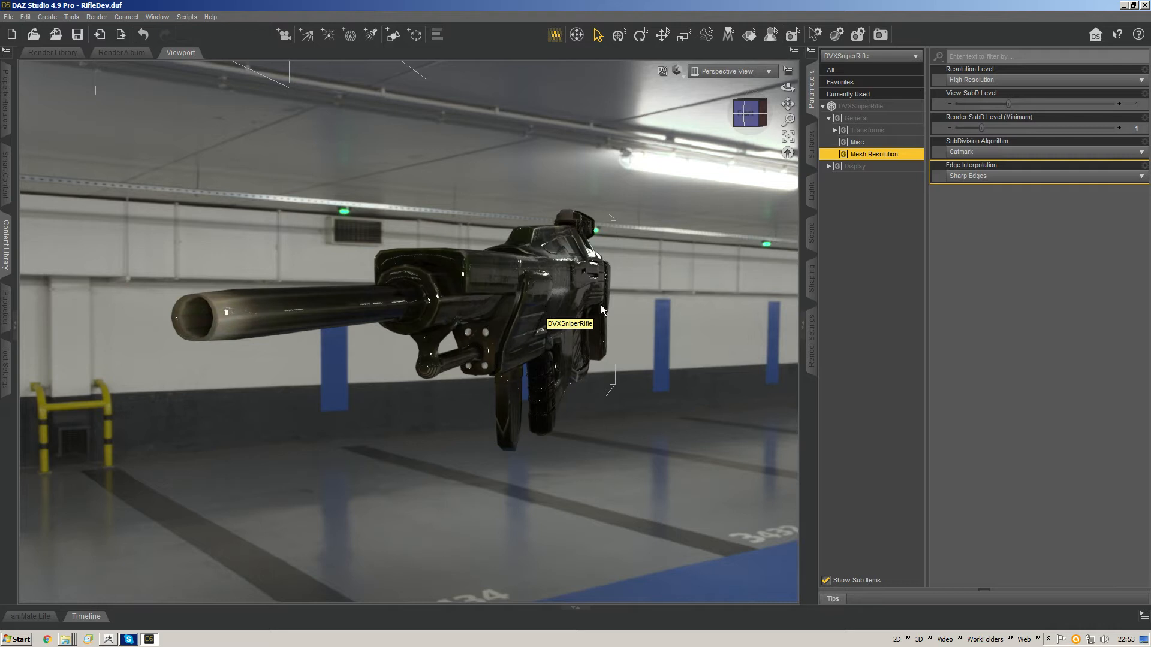
{"action": "mouse_move", "coordinate": [753, 114]}
{"action": "left_mouse_down"}
{"action": "mouse_move", "coordinate": [739, 110]}
{"action": "mouse_move", "coordinate": [735, 141]}
{"action": "left_mouse_up"}
{"action": "key", "text": "ctrl+shift+s"}
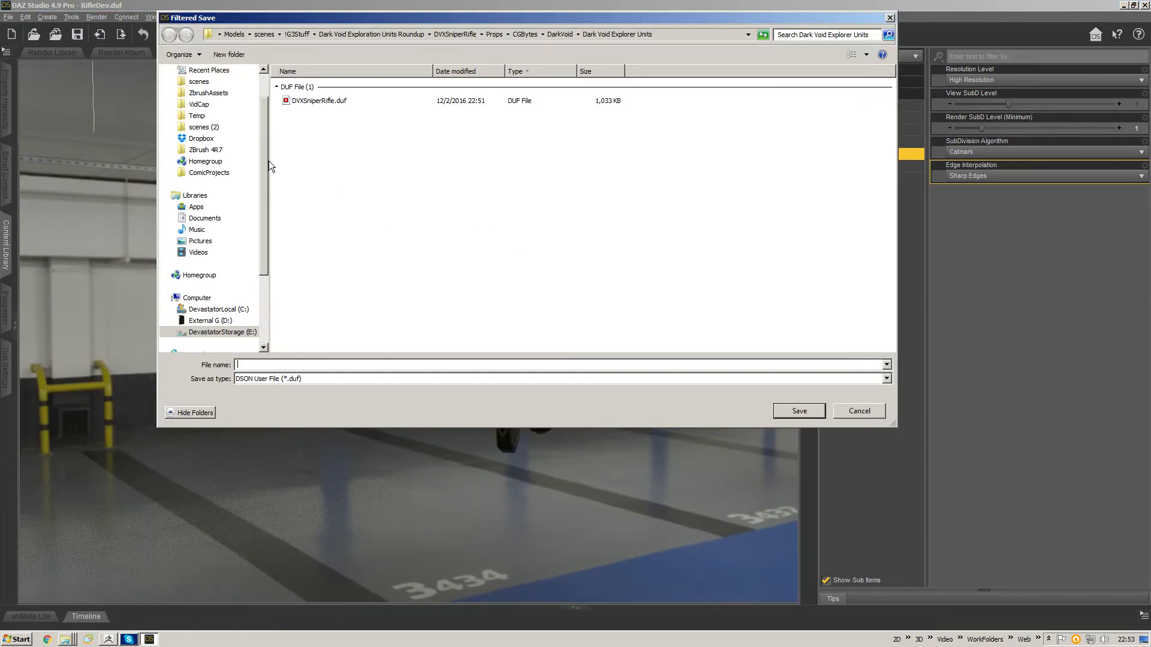
{"action": "double_click", "coordinate": [320, 100]}
{"action": "left_click", "coordinate": [552, 333]}
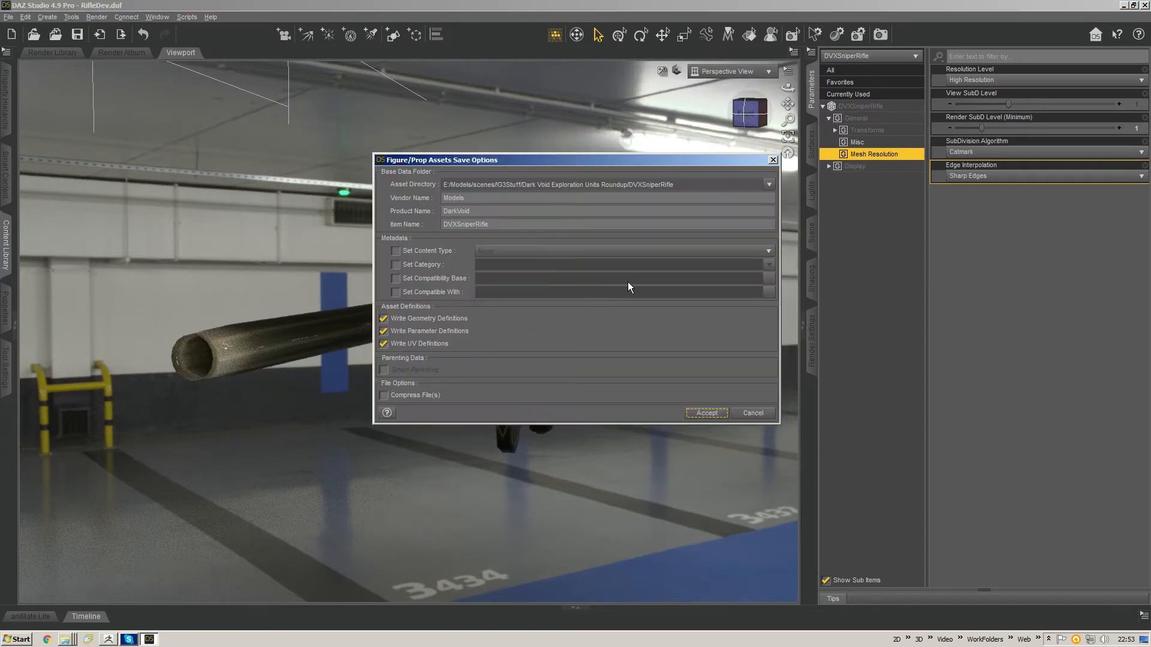
{"action": "key", "text": "Return"}
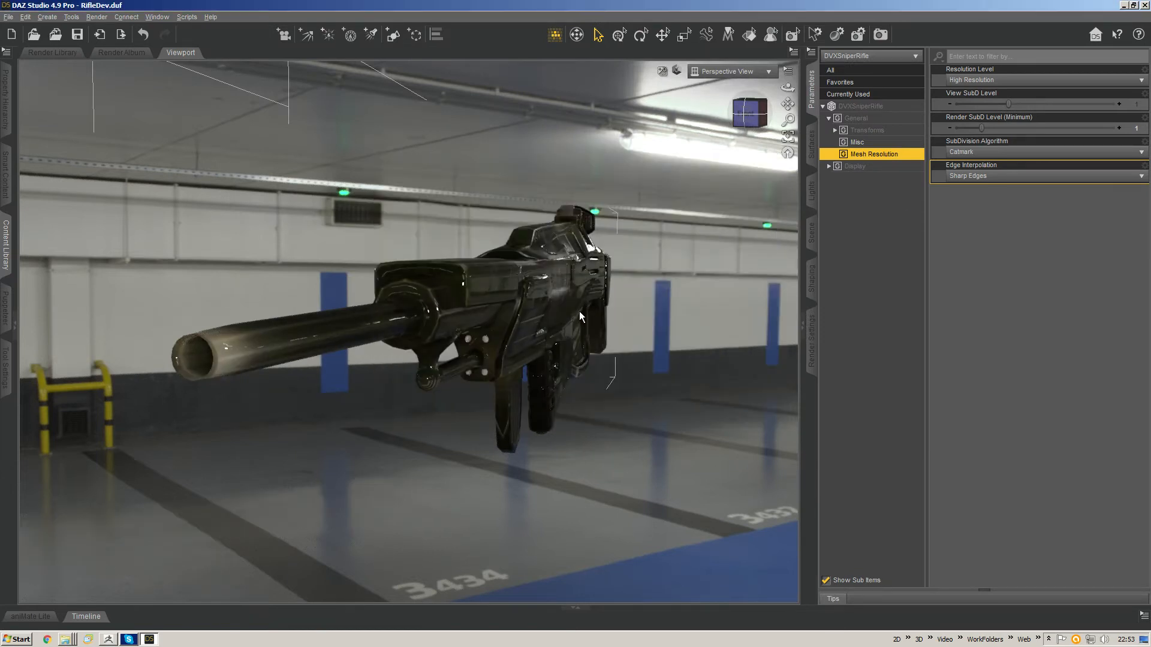
Step: Switch the geometry selection type to Vertex Selection and then to Edge Selection
{"action": "right_click", "coordinate": [535, 298]}
{"action": "mouse_move", "coordinate": [581, 311]}
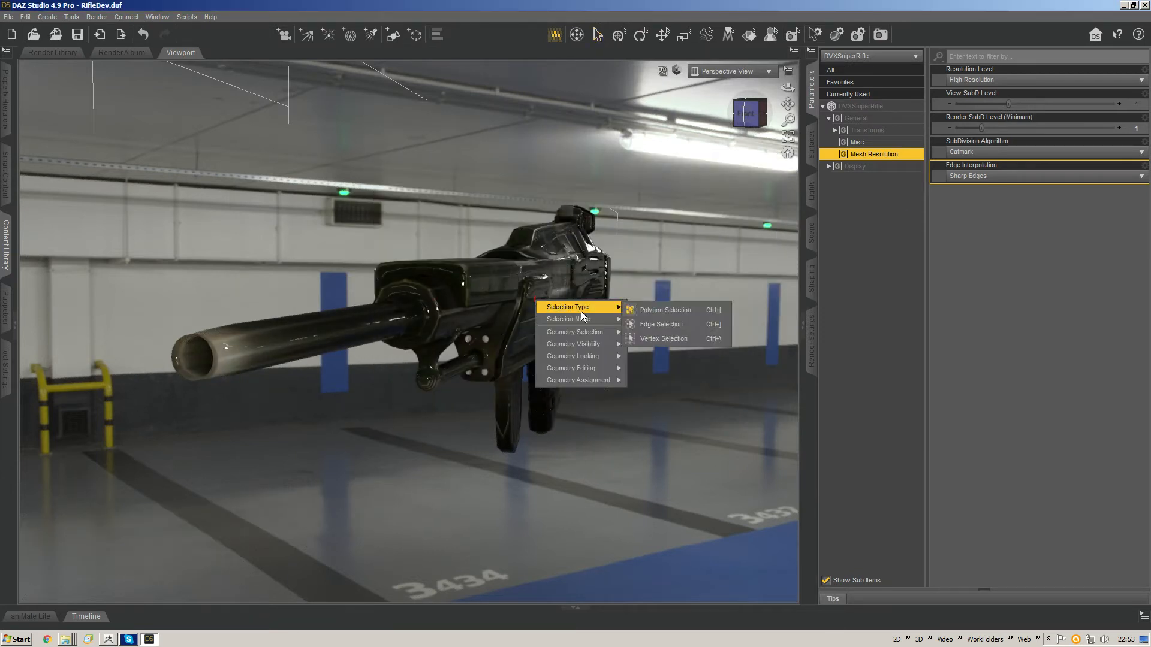
{"action": "left_click", "coordinate": [649, 337]}
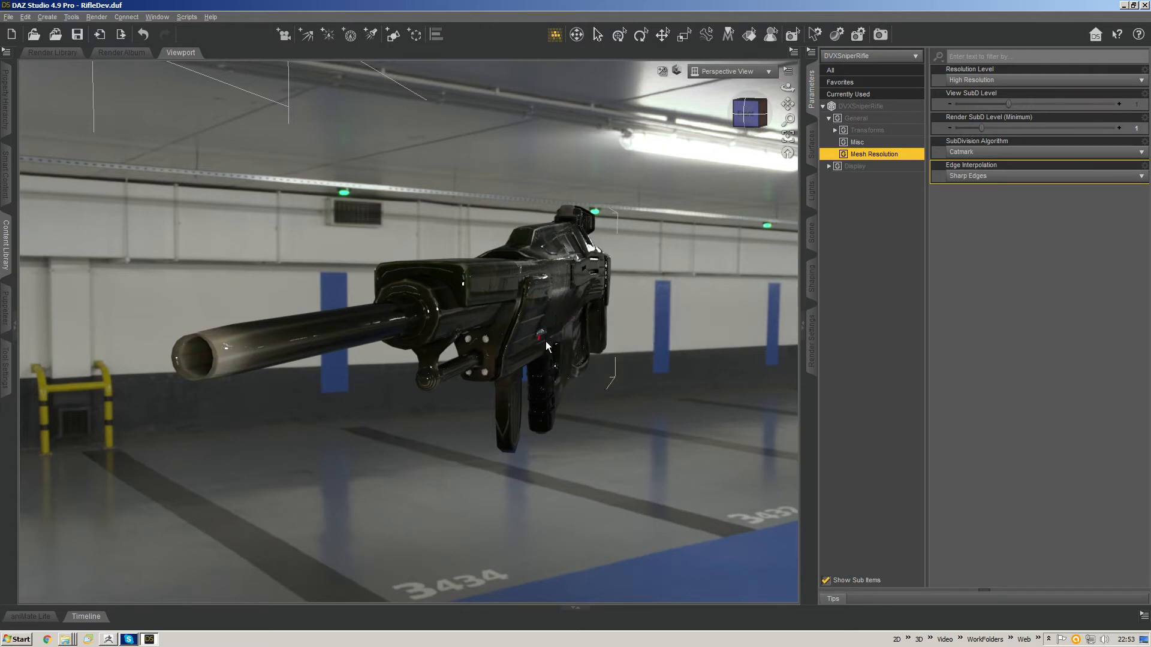
{"action": "right_click", "coordinate": [566, 301]}
{"action": "mouse_move", "coordinate": [622, 308]}
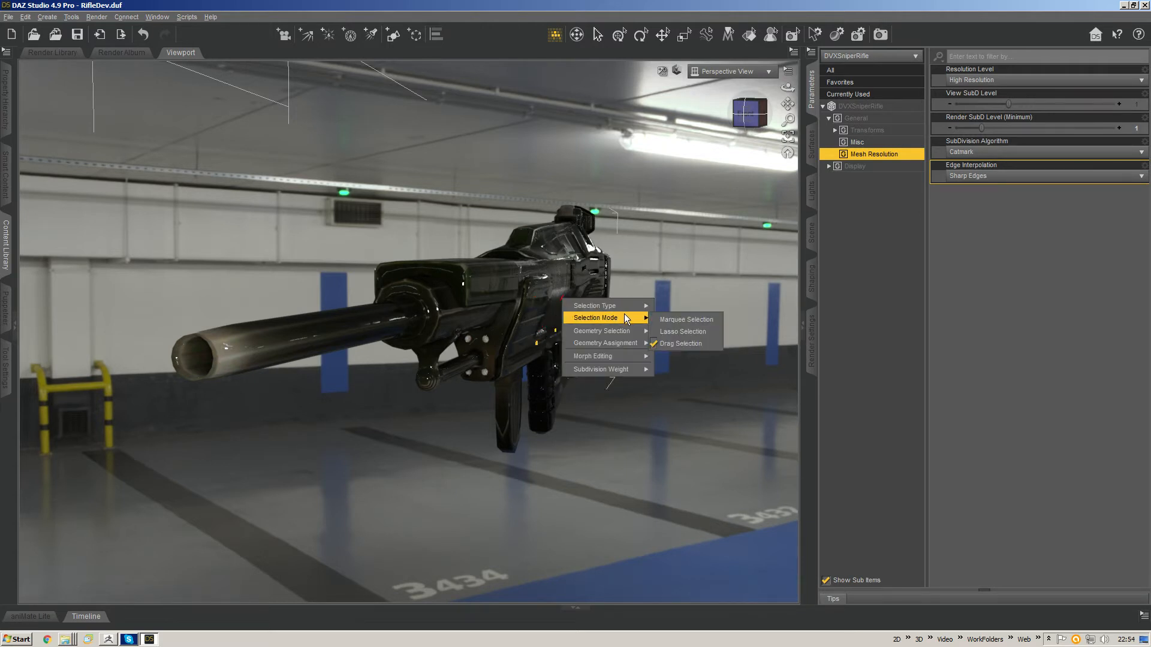
{"action": "left_click", "coordinate": [674, 322]}
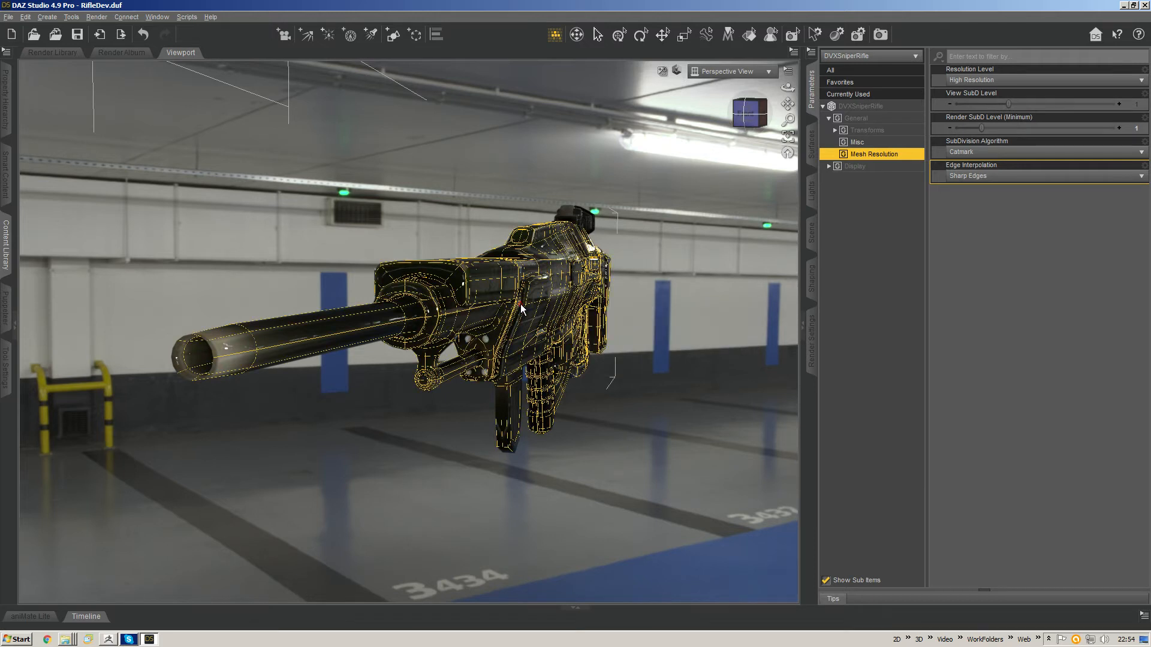
Step: Set the subdivision weight of all the rifle's edges to 0.8
{"action": "right_click", "coordinate": [560, 279]}
{"action": "mouse_move", "coordinate": [616, 333]}
{"action": "left_click", "coordinate": [675, 336]}
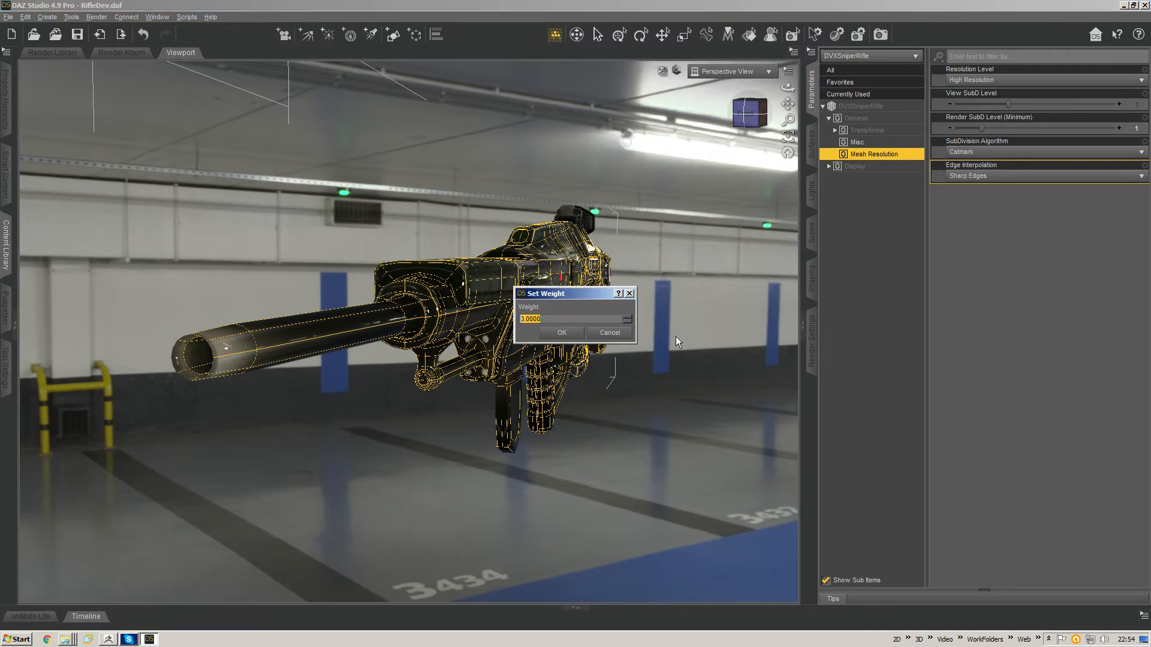
{"action": "type", "text": ".8"}
{"action": "key", "text": "Return"}
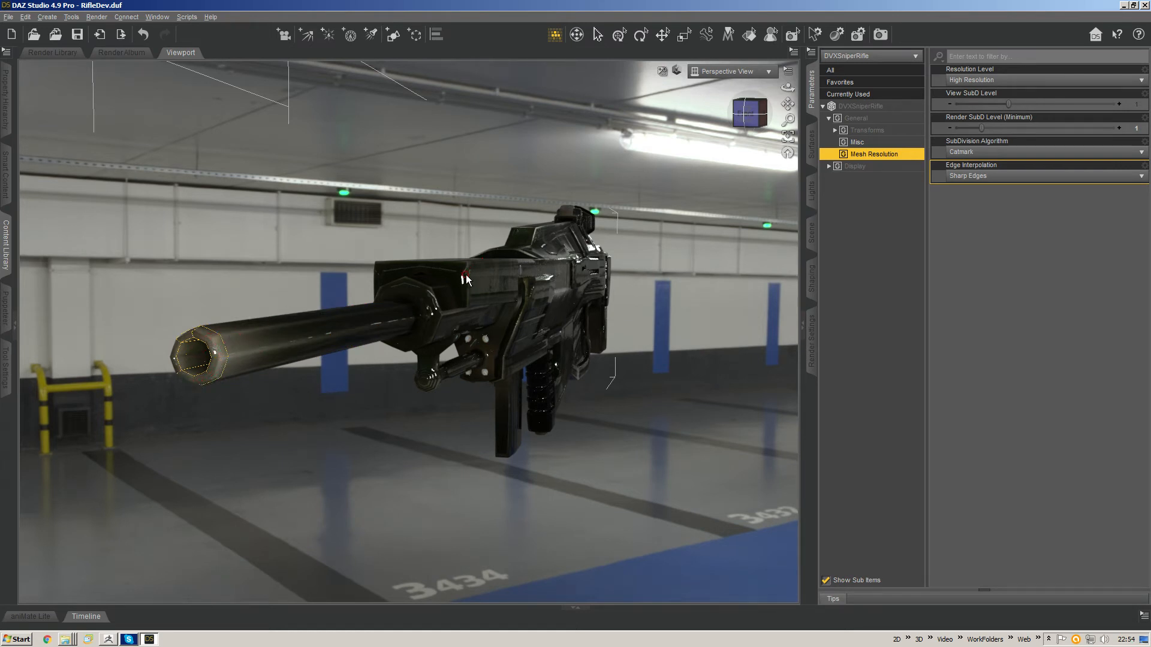
Step: Set the subdivision weight of the inner and outer edge loops at the end of the muzzle
{"action": "scroll", "coordinate": [466, 285], "scroll_direction": "up", "scroll_amount": 5}
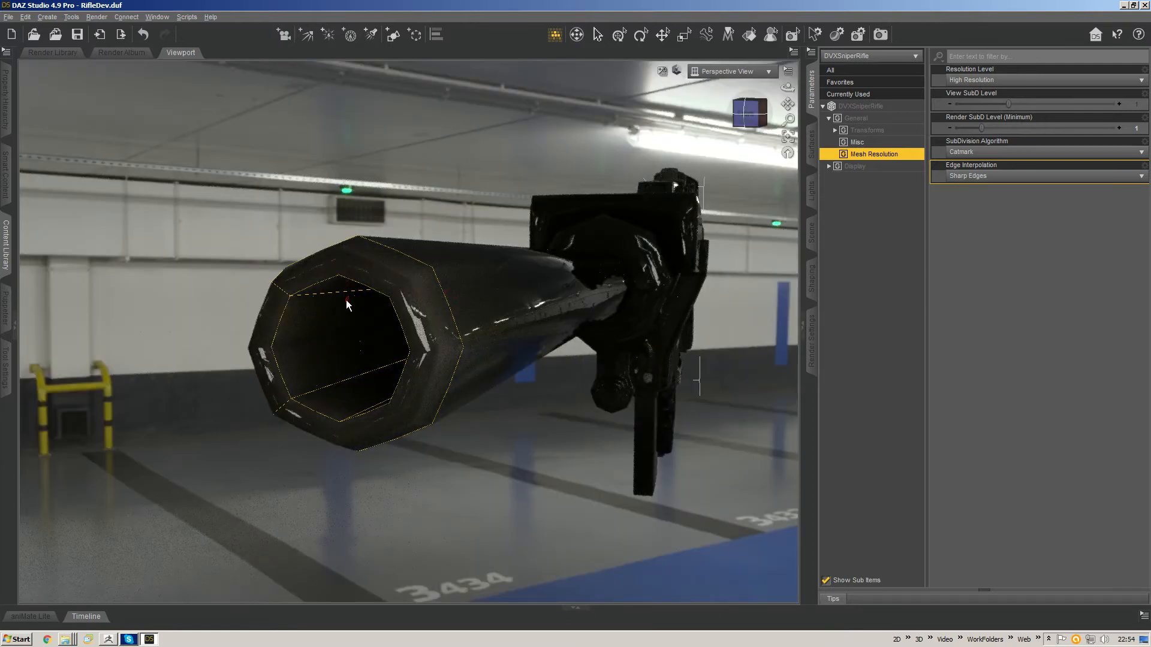
{"action": "middle_click_drag", "start_coordinate": [347, 299], "coordinate": [548, 319]}
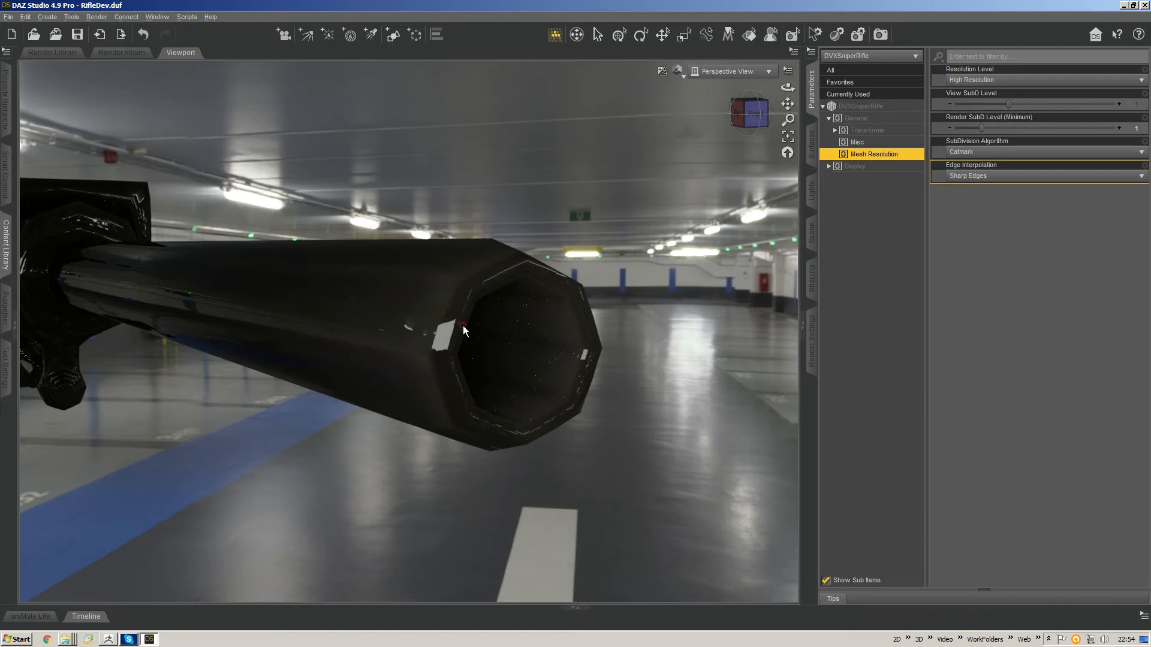
{"action": "mouse_move", "coordinate": [465, 314]}
{"action": "middle_mouse_down"}
{"action": "mouse_move", "coordinate": [479, 335]}
{"action": "mouse_move", "coordinate": [447, 349]}
{"action": "middle_mouse_up"}
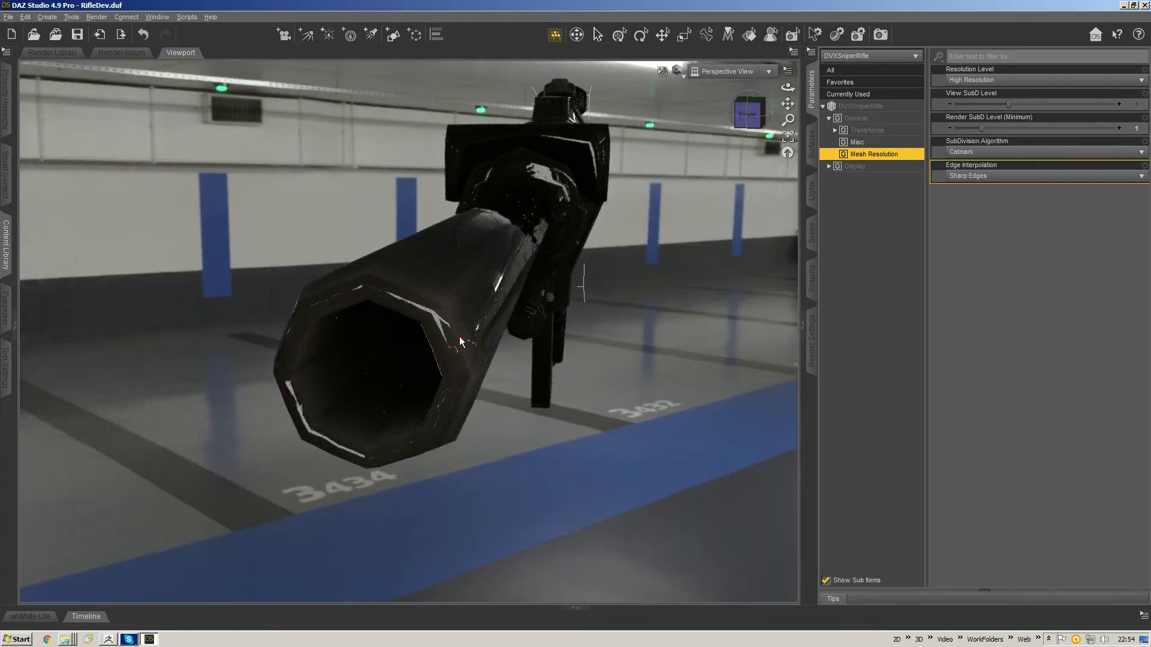
{"action": "mouse_move", "coordinate": [483, 341]}
{"action": "middle_mouse_down"}
{"action": "mouse_move", "coordinate": [419, 364]}
{"action": "mouse_move", "coordinate": [415, 344]}
{"action": "middle_mouse_up"}
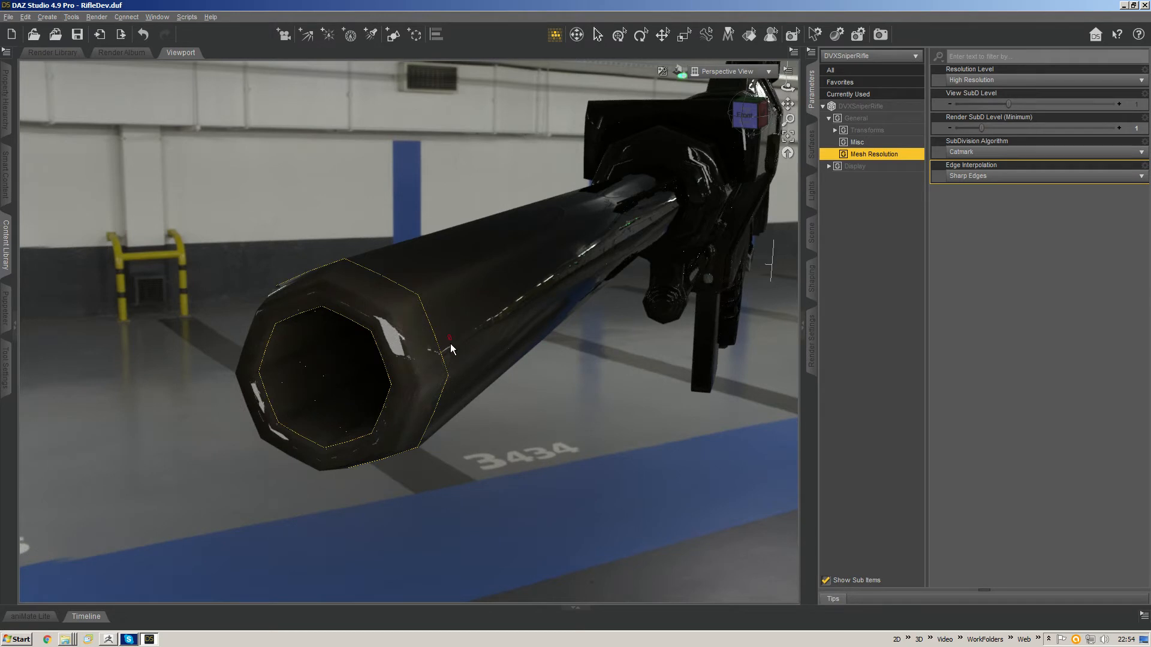
{"action": "right_click", "coordinate": [424, 338]}
{"action": "mouse_move", "coordinate": [473, 395]}
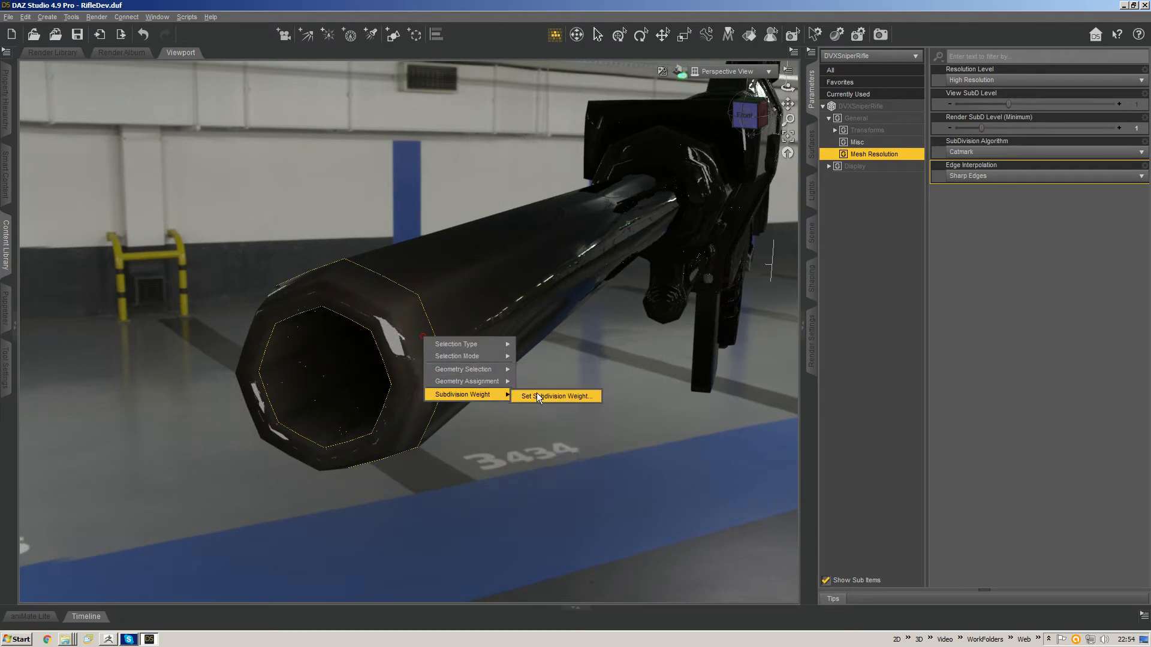
{"action": "left_click", "coordinate": [538, 397]}
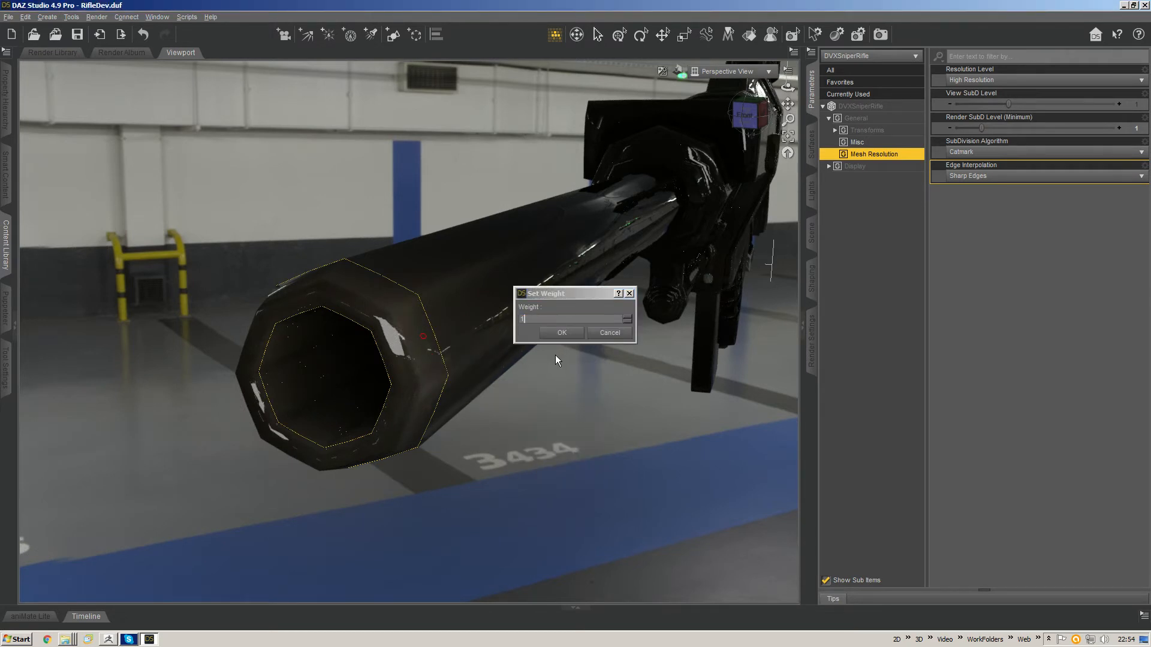
{"action": "key", "text": "Return"}
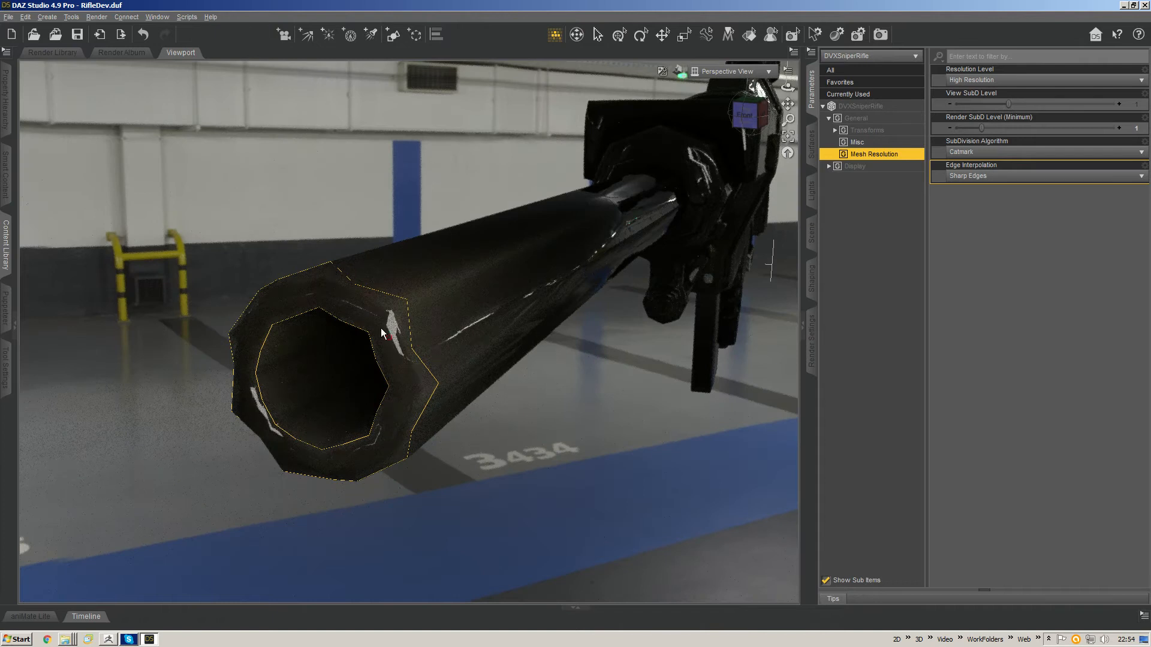
Step: Extend the muzzle selection to the edges joining the inner and outer rims and apply a subdivision weight to them
{"action": "left_click", "coordinate": [385, 336]}
{"action": "key", "text": "ctrl+plus"}
{"action": "key", "text": "ctrl+minus"}
{"action": "right_click", "coordinate": [395, 360]}
{"action": "mouse_move", "coordinate": [458, 415]}
{"action": "left_click", "coordinate": [513, 416]}
{"action": "left_click", "coordinate": [562, 333]}
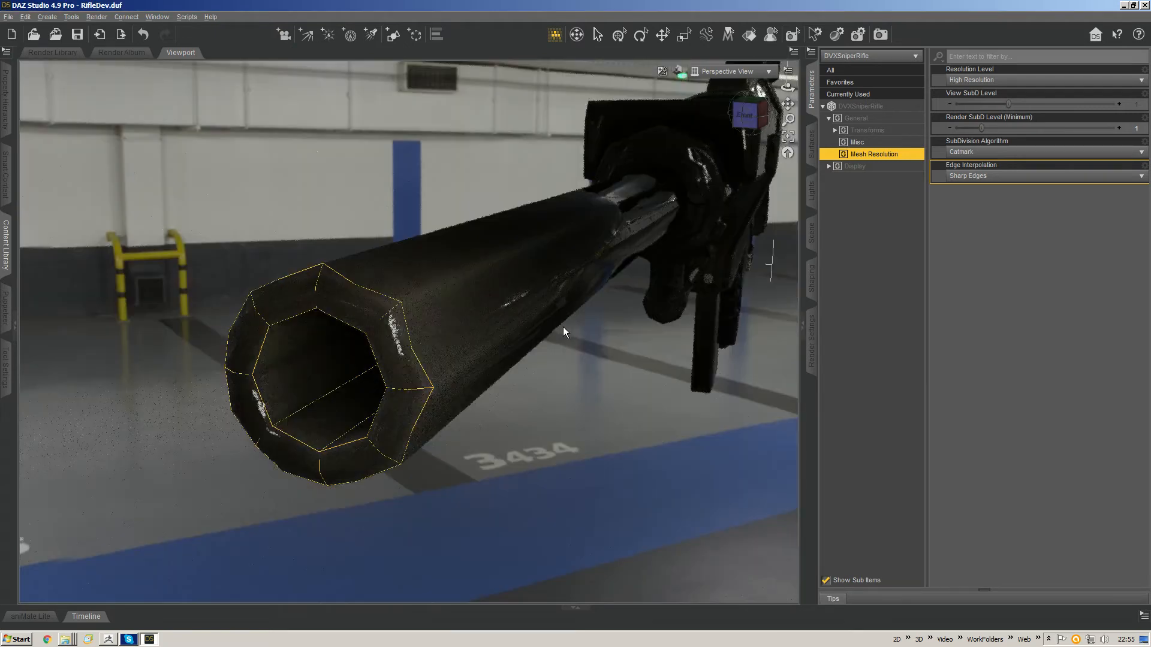
Step: Examine the shaded mesh along the barrel, forward grip and body for how the subdivision smooths its edges
{"action": "middle_click_drag", "start_coordinate": [545, 350], "coordinate": [397, 329]}
{"action": "middle_click_drag", "start_coordinate": [405, 374], "coordinate": [430, 333]}
{"action": "scroll", "coordinate": [429, 332], "scroll_direction": "up", "scroll_amount": 4}
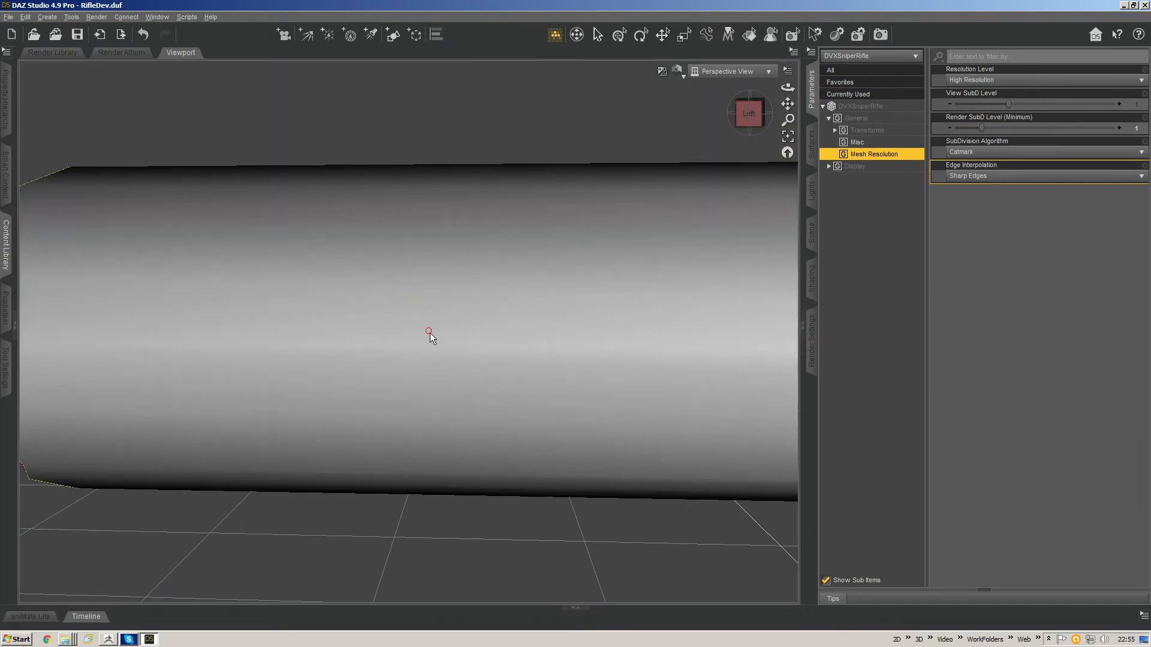
{"action": "scroll", "coordinate": [437, 347], "scroll_direction": "down", "scroll_amount": 8}
{"action": "middle_click_drag", "start_coordinate": [481, 268], "coordinate": [586, 330]}
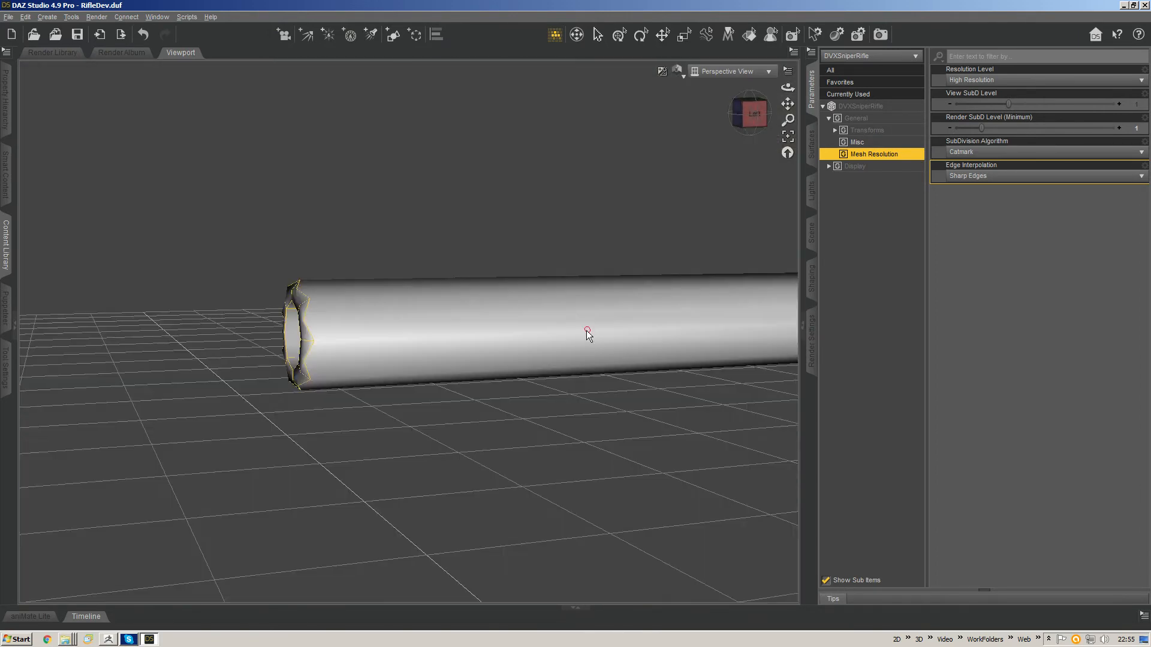
{"action": "middle_click_drag", "start_coordinate": [393, 328], "coordinate": [584, 333]}
{"action": "scroll", "coordinate": [585, 329], "scroll_direction": "down", "scroll_amount": 5}
{"action": "middle_click_drag", "start_coordinate": [605, 222], "coordinate": [654, 231]}
{"action": "middle_click_drag", "start_coordinate": [509, 344], "coordinate": [558, 356]}
{"action": "mouse_move", "coordinate": [603, 300]}
{"action": "middle_mouse_down"}
{"action": "mouse_move", "coordinate": [530, 301]}
{"action": "mouse_move", "coordinate": [272, 358]}
{"action": "mouse_move", "coordinate": [36, 379]}
{"action": "middle_mouse_up"}
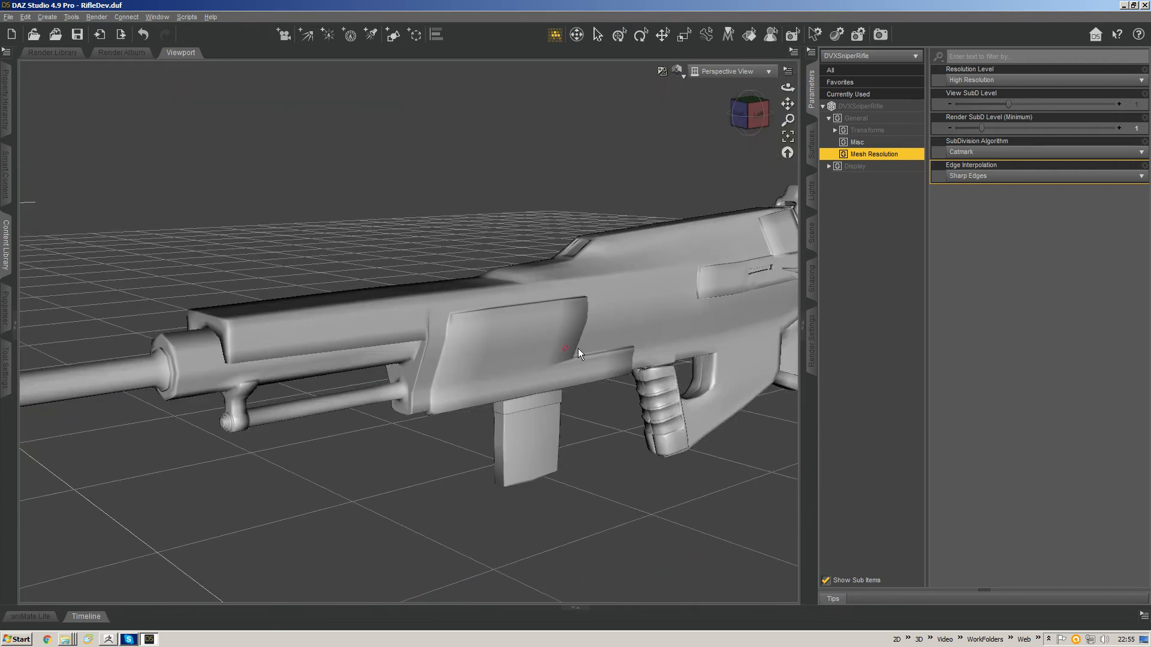
{"action": "middle_click_drag", "start_coordinate": [578, 348], "coordinate": [413, 379]}
{"action": "middle_click_drag", "start_coordinate": [528, 342], "coordinate": [580, 324]}
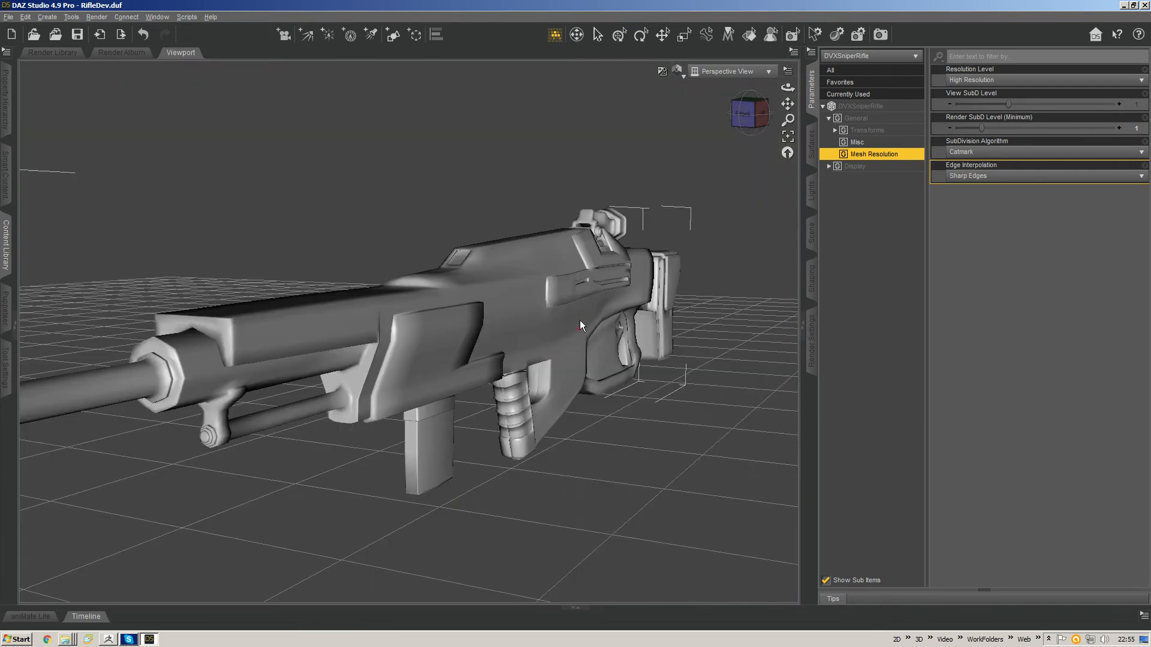
Step: Set the subdivision weight of the edges on the bracket that holds the scope's pivot
{"action": "key", "text": "ctrl+f"}
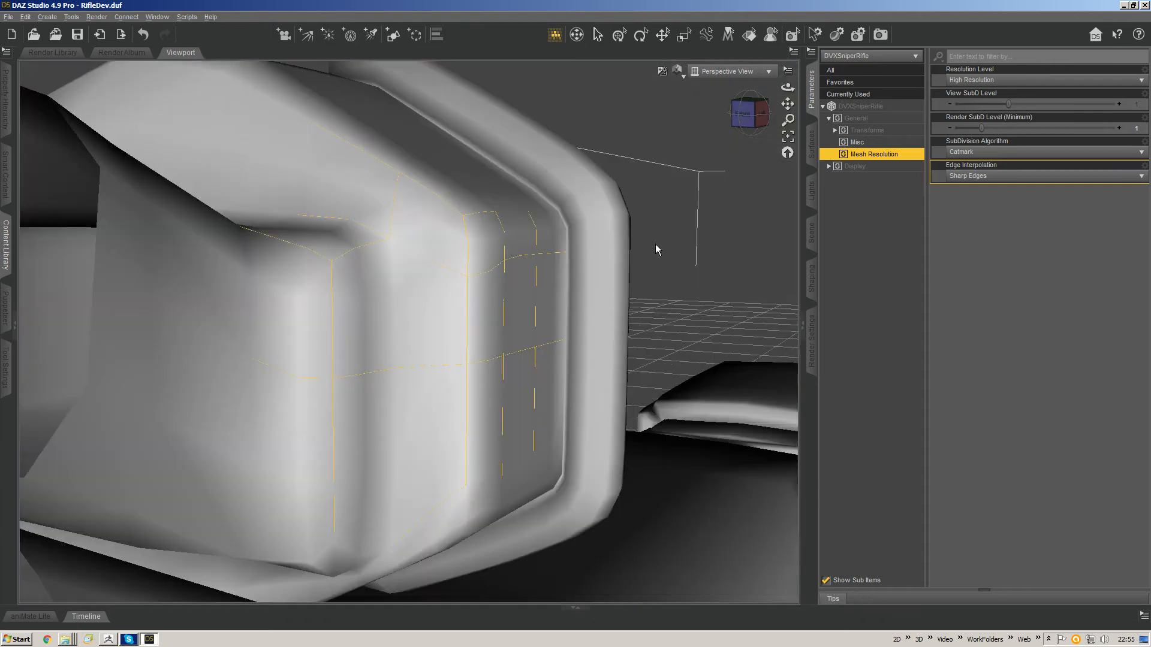
{"action": "middle_click_drag", "start_coordinate": [692, 257], "coordinate": [438, 372]}
{"action": "scroll", "coordinate": [439, 373], "scroll_direction": "down", "scroll_amount": 5}
{"action": "mouse_move", "coordinate": [518, 344]}
{"action": "middle_mouse_down"}
{"action": "mouse_move", "coordinate": [436, 343]}
{"action": "mouse_move", "coordinate": [503, 294]}
{"action": "mouse_move", "coordinate": [460, 289]}
{"action": "mouse_move", "coordinate": [509, 283]}
{"action": "middle_mouse_up"}
{"action": "middle_click_drag", "start_coordinate": [289, 330], "coordinate": [335, 329]}
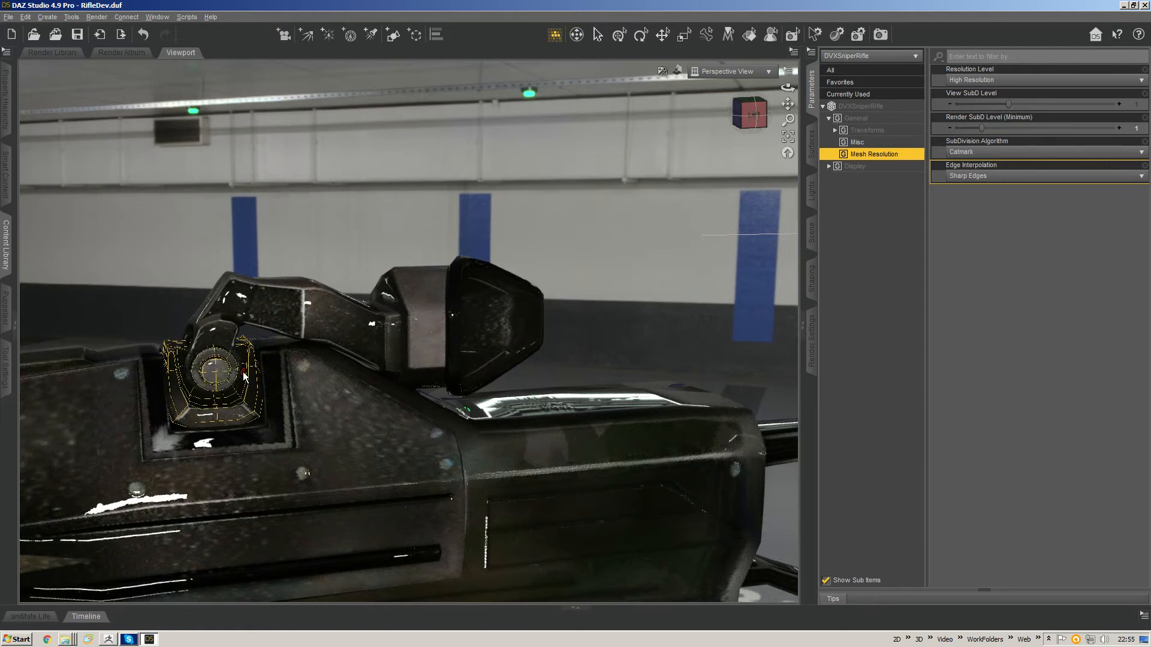
{"action": "right_click", "coordinate": [252, 413]}
{"action": "mouse_move", "coordinate": [303, 466]}
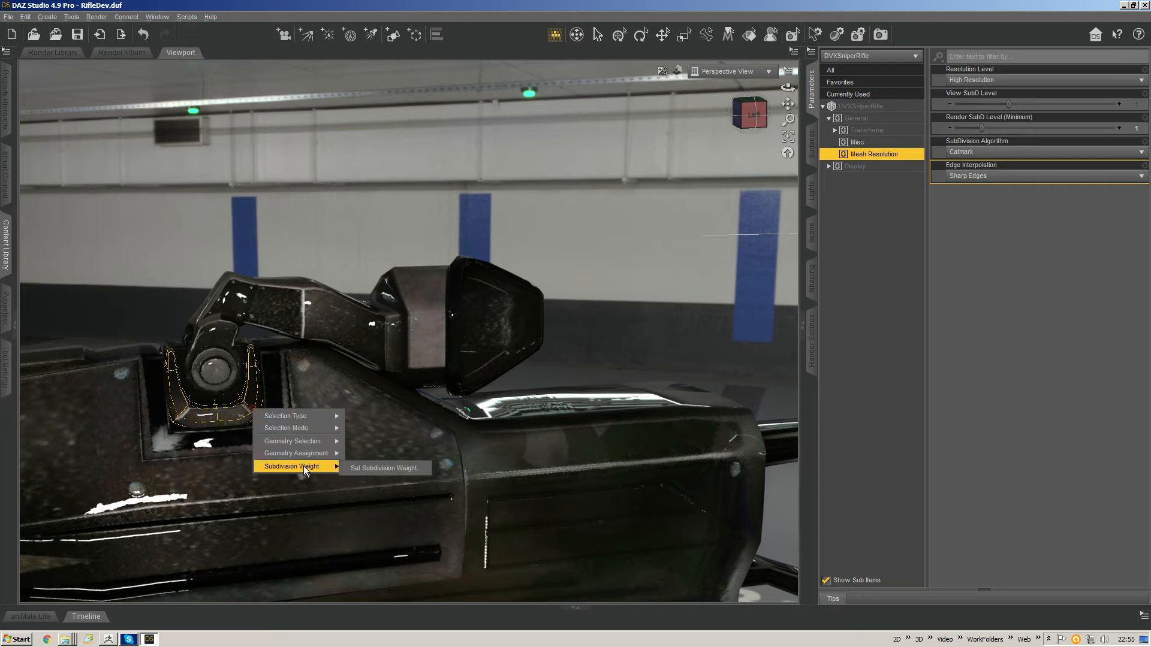
{"action": "left_click", "coordinate": [380, 465]}
{"action": "type", "text": "18"}
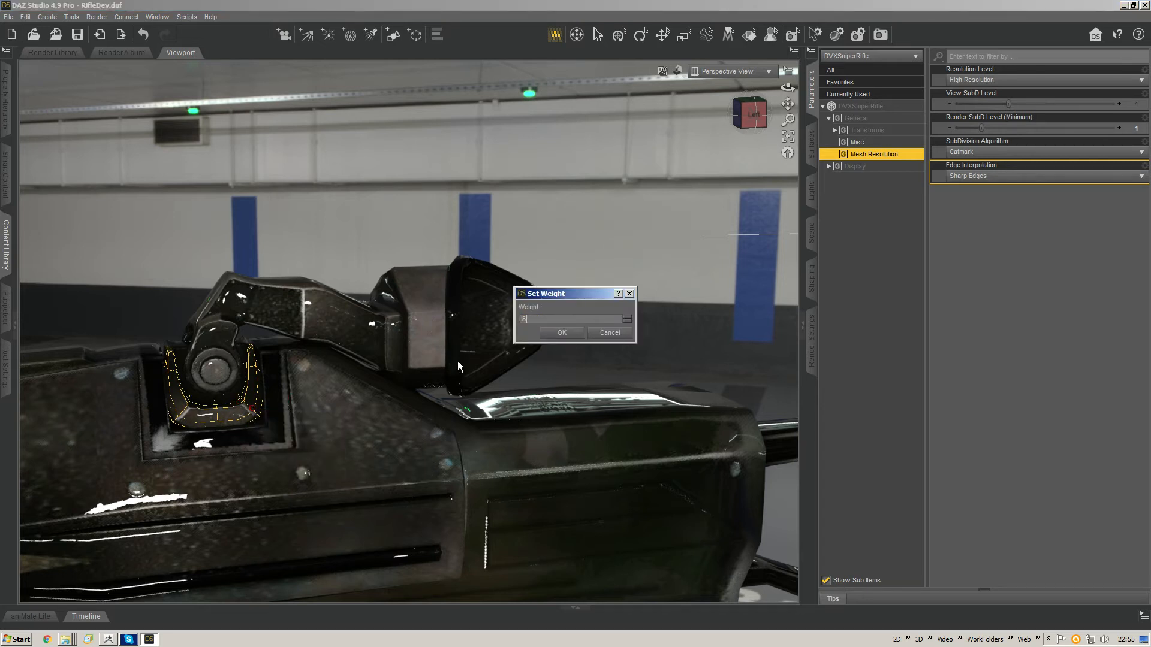
{"action": "key", "text": "Return"}
Step: Set the subdivision weight of the edge loops around the scope's eyepiece
{"action": "key", "text": "ctrl+7"}
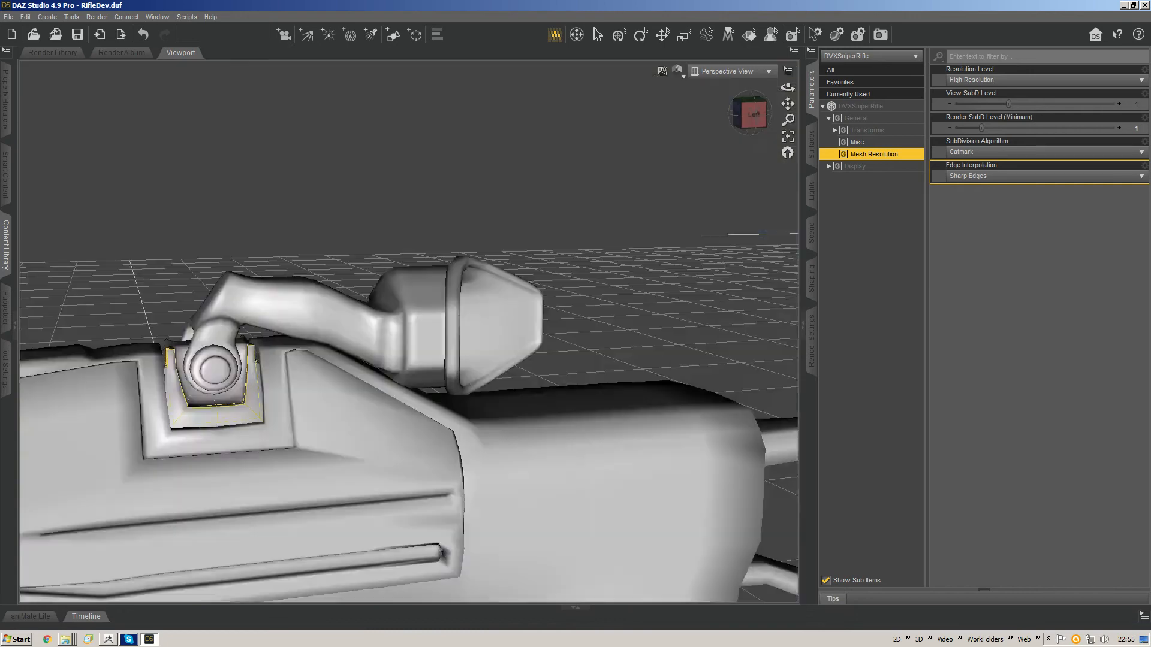
{"action": "mouse_move", "coordinate": [585, 336]}
{"action": "middle_mouse_down"}
{"action": "mouse_move", "coordinate": [516, 363]}
{"action": "mouse_move", "coordinate": [468, 401]}
{"action": "mouse_move", "coordinate": [475, 415]}
{"action": "middle_mouse_up"}
{"action": "scroll", "coordinate": [434, 401], "scroll_direction": "down", "scroll_amount": 3}
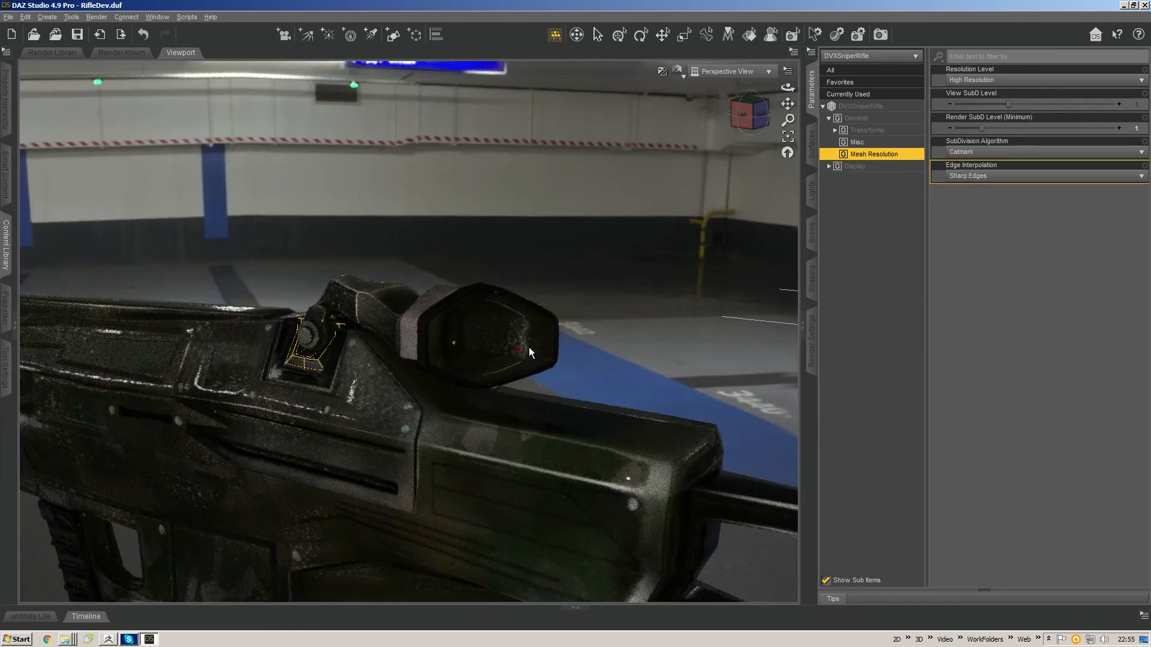
{"action": "middle_click_drag", "start_coordinate": [529, 347], "coordinate": [527, 329]}
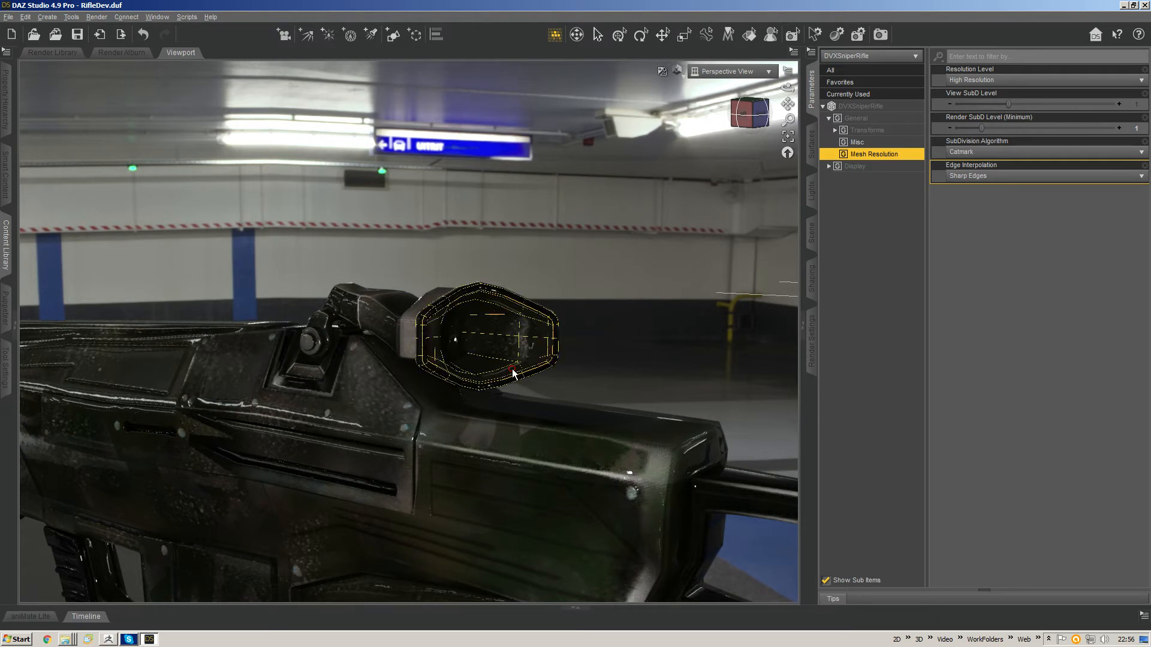
{"action": "right_click", "coordinate": [495, 293]}
{"action": "mouse_move", "coordinate": [558, 349]}
{"action": "left_click", "coordinate": [620, 350]}
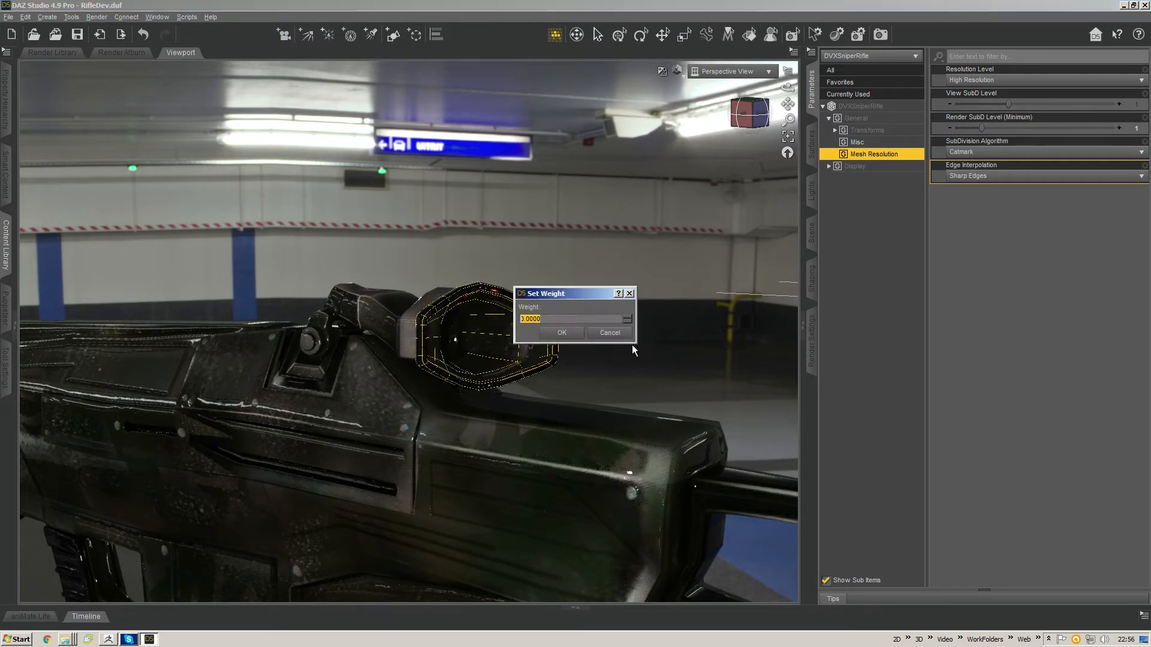
{"action": "key", "text": "Return"}
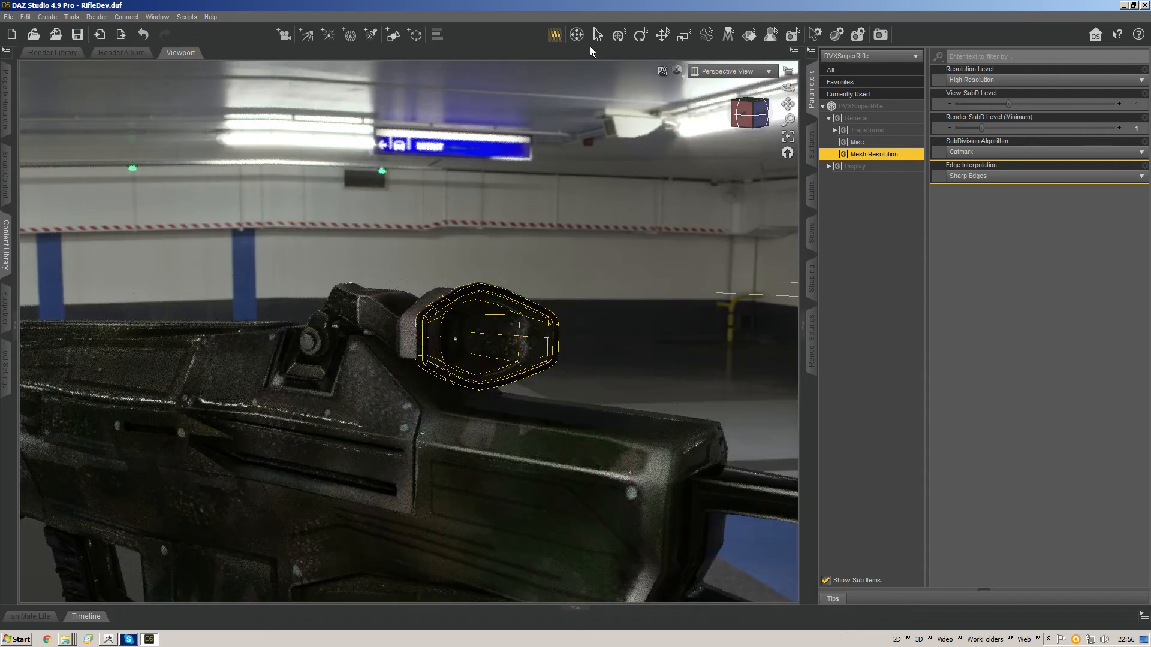
Step: Leave edge editing and examine the whole rifle in the rendered preview, from the stock and from the muzzle end
{"action": "left_click_drag", "start_coordinate": [589, 124], "coordinate": [739, 319], "text": "alt"}
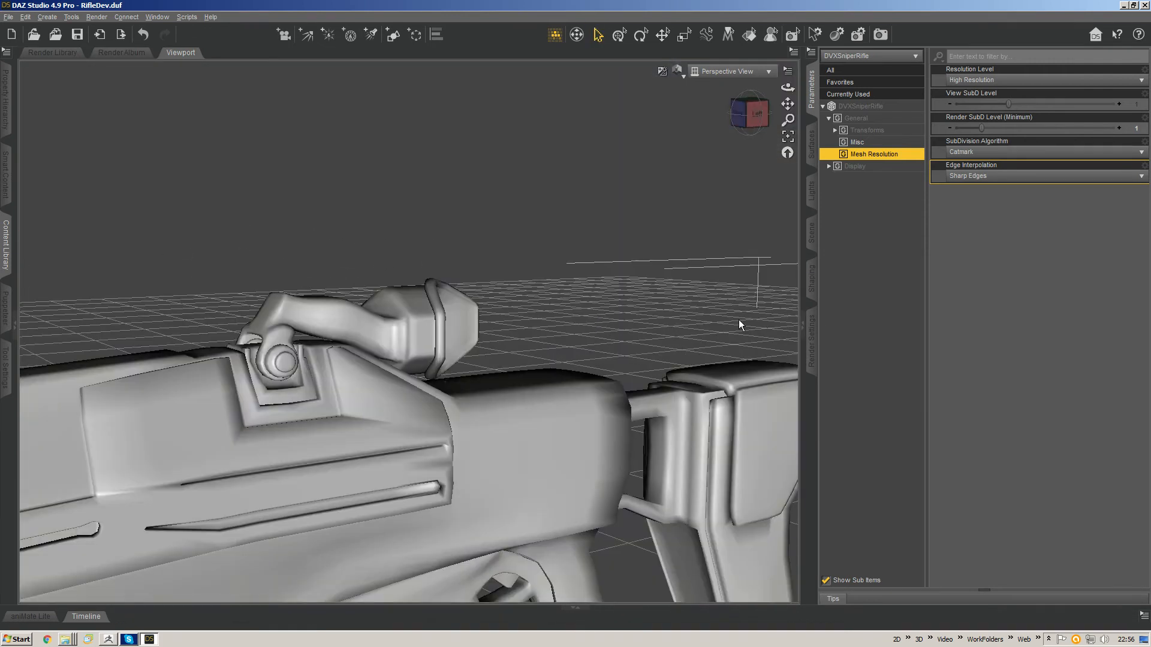
{"action": "scroll", "coordinate": [428, 402], "scroll_direction": "down", "scroll_amount": 5}
{"action": "right_click_drag", "start_coordinate": [440, 228], "coordinate": [620, 318], "text": "alt"}
{"action": "left_click_drag", "start_coordinate": [576, 313], "coordinate": [618, 303], "text": "alt"}
{"action": "right_click_drag", "start_coordinate": [575, 282], "coordinate": [585, 311], "text": "alt"}
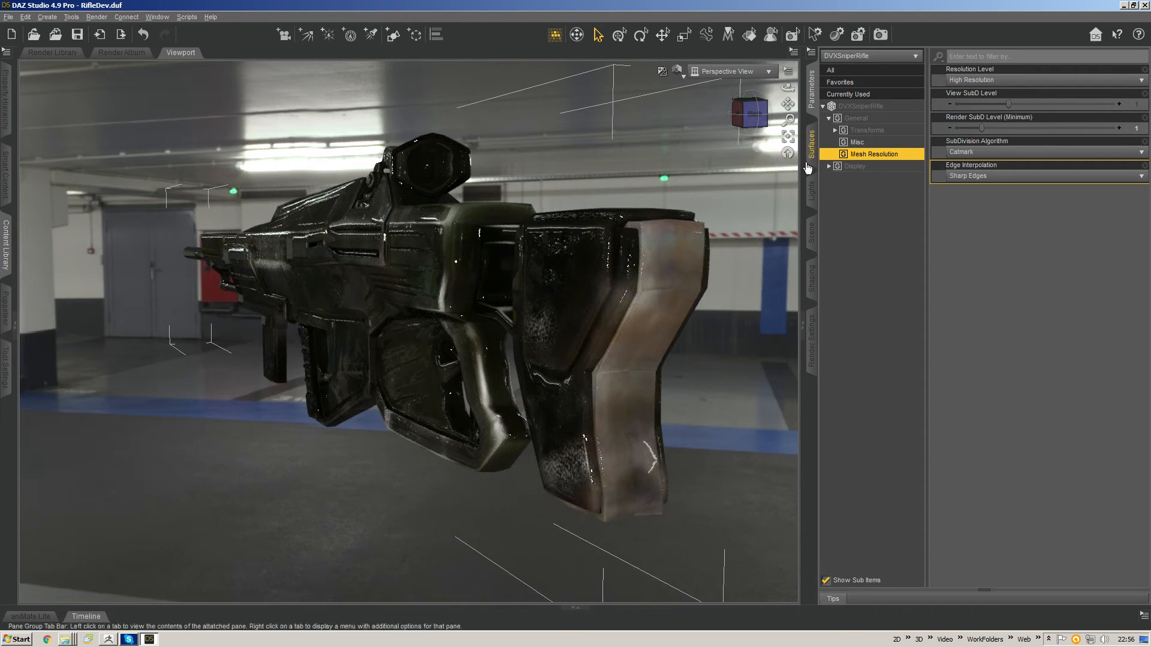
{"action": "left_click_drag", "start_coordinate": [754, 133], "coordinate": [988, 114]}
{"action": "left_click_drag", "start_coordinate": [759, 115], "coordinate": [800, 120]}
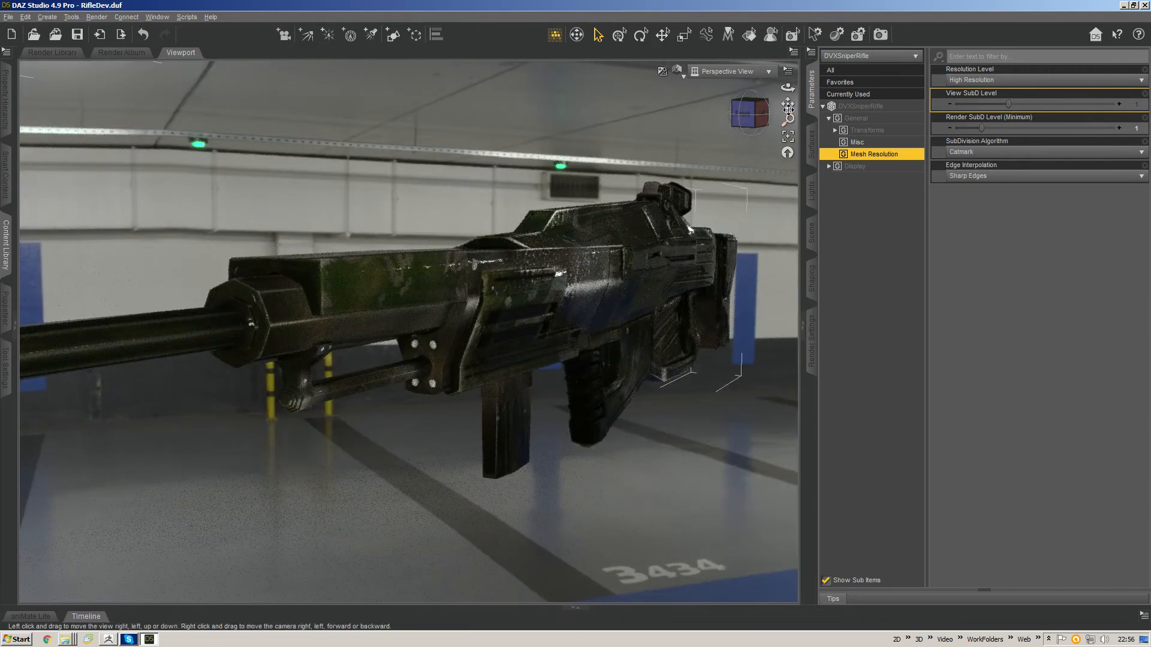
Step: Show the rifle's surface settings and widen the area and its surface list so the full surface names are readable
{"action": "left_click", "coordinate": [812, 149]}
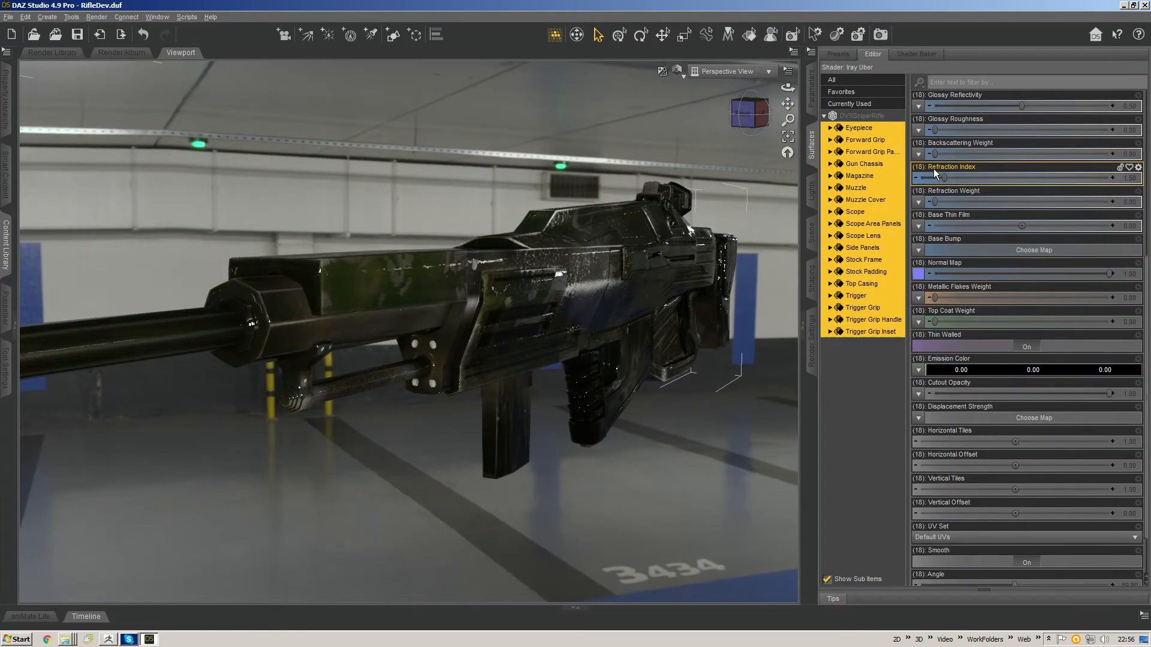
{"action": "left_click", "coordinate": [869, 132]}
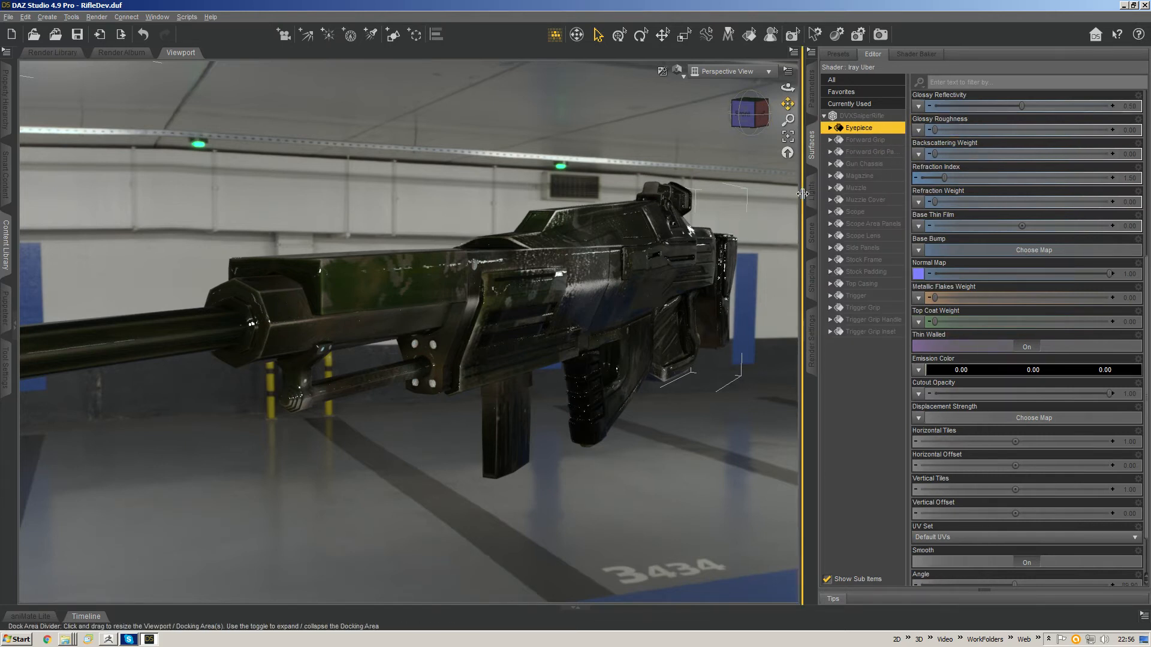
{"action": "left_click_drag", "start_coordinate": [802, 194], "coordinate": [740, 195]}
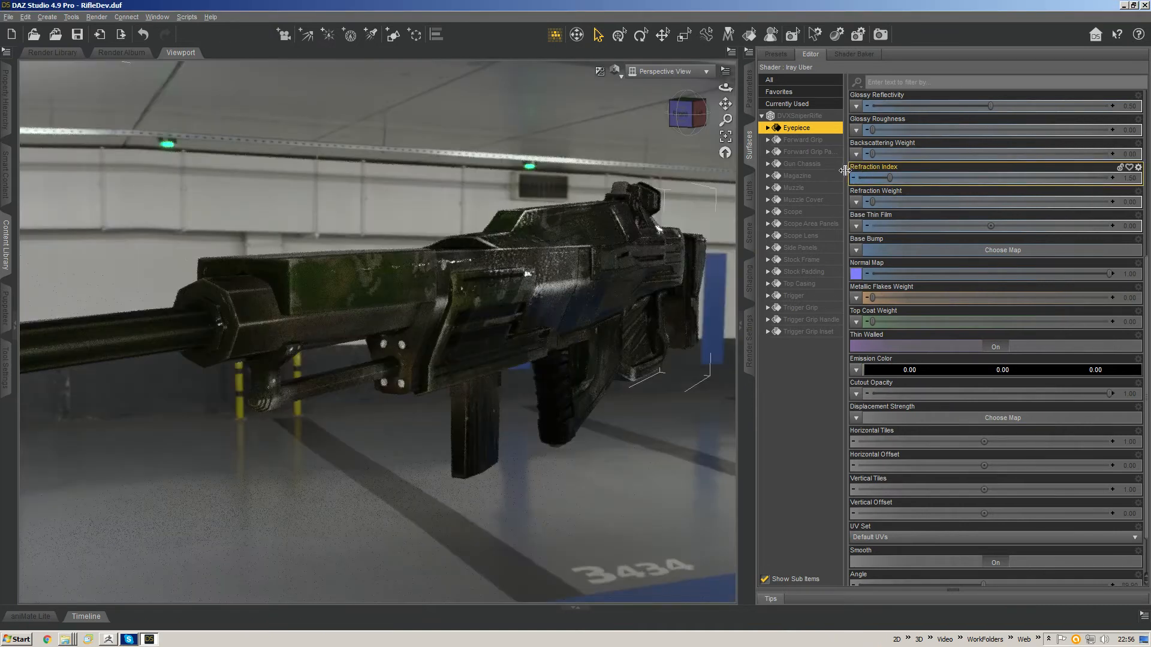
{"action": "left_click_drag", "start_coordinate": [844, 171], "coordinate": [886, 169]}
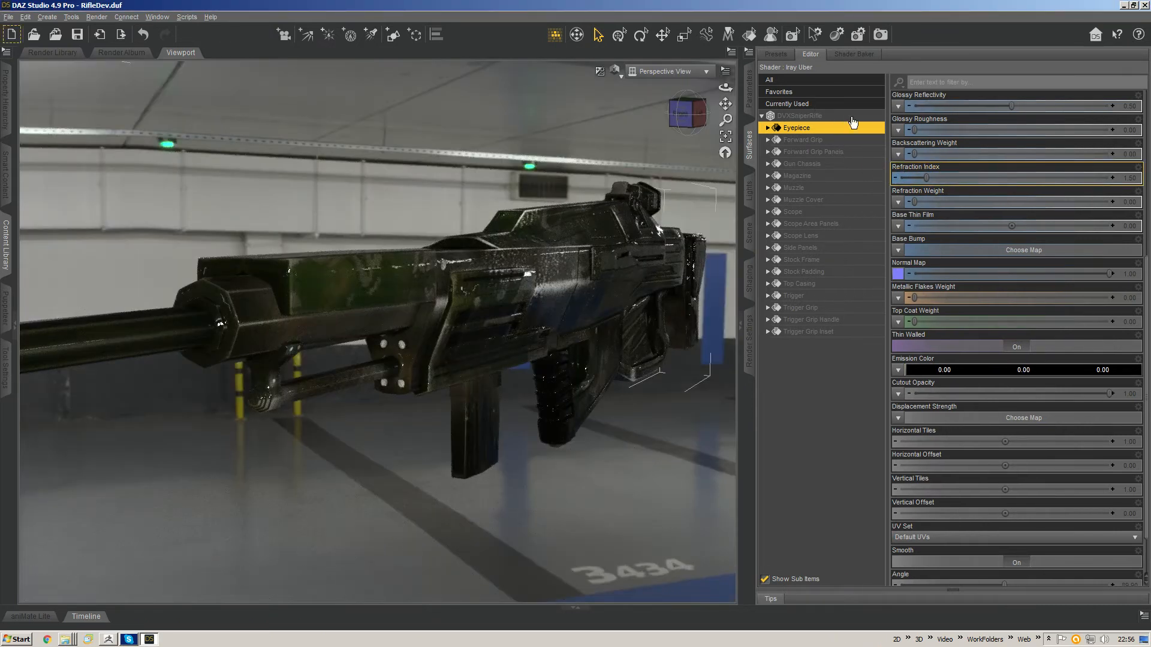
Step: Select the Magazine, Muzzle, Scope, Side Panels and Stock Frame surfaces together
{"action": "left_click", "coordinate": [815, 175]}
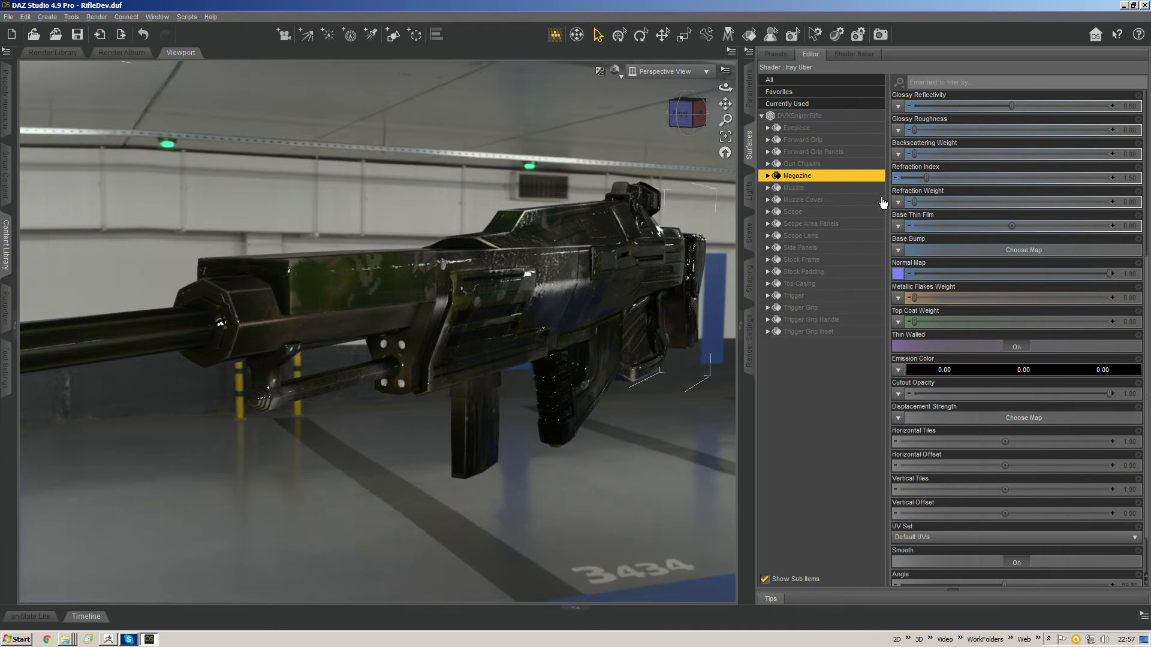
{"action": "left_click", "coordinate": [821, 261], "text": "ctrl"}
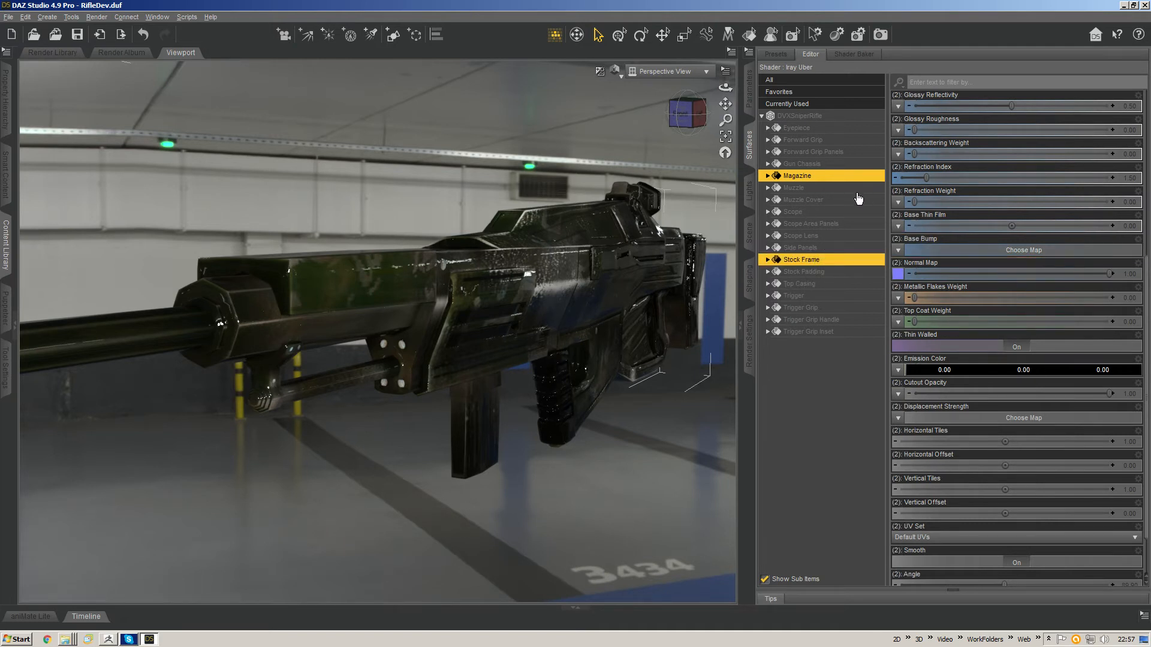
{"action": "left_click", "coordinate": [817, 188], "text": "ctrl"}
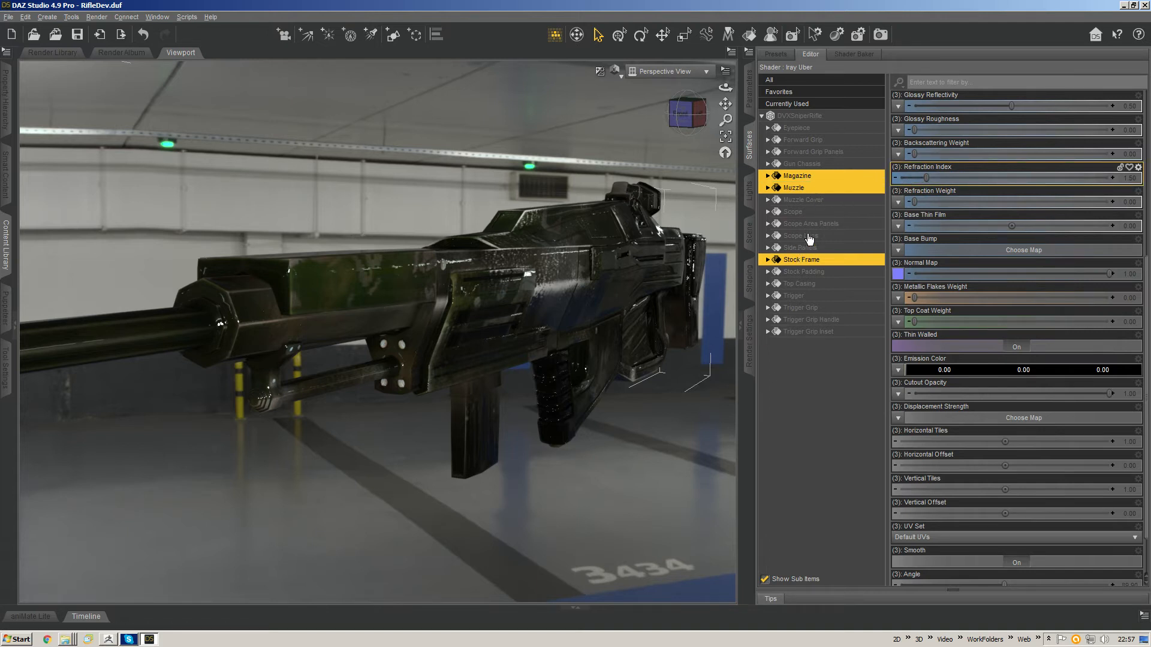
{"action": "left_click", "coordinate": [803, 212], "text": "ctrl"}
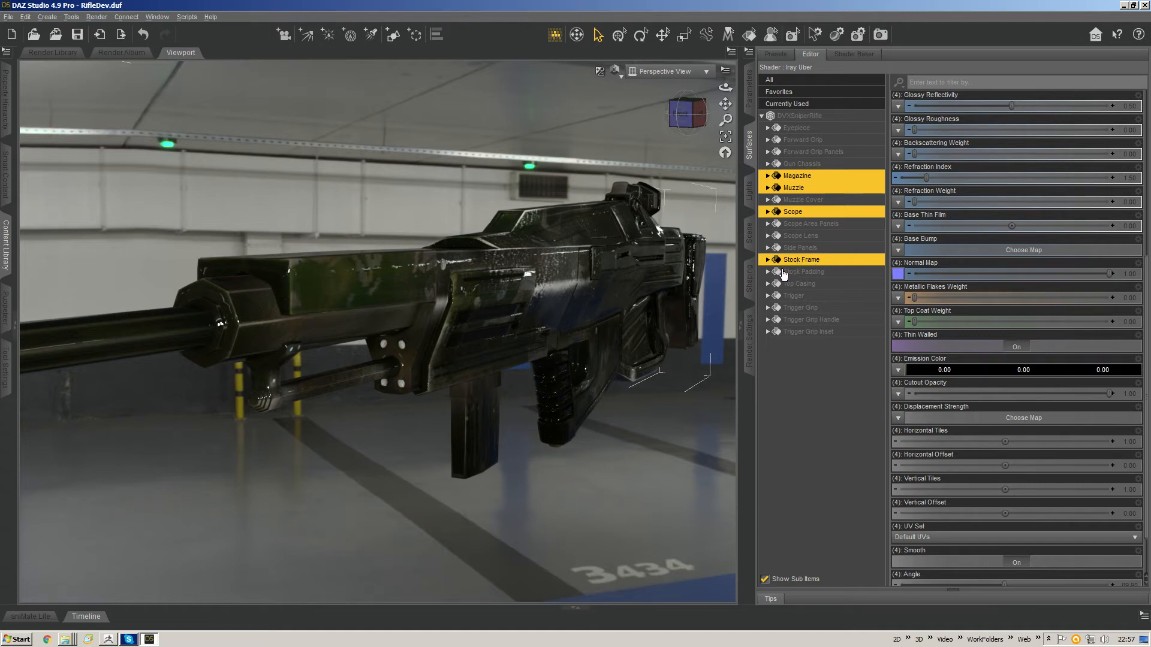
{"action": "left_click", "coordinate": [803, 247], "text": "ctrl"}
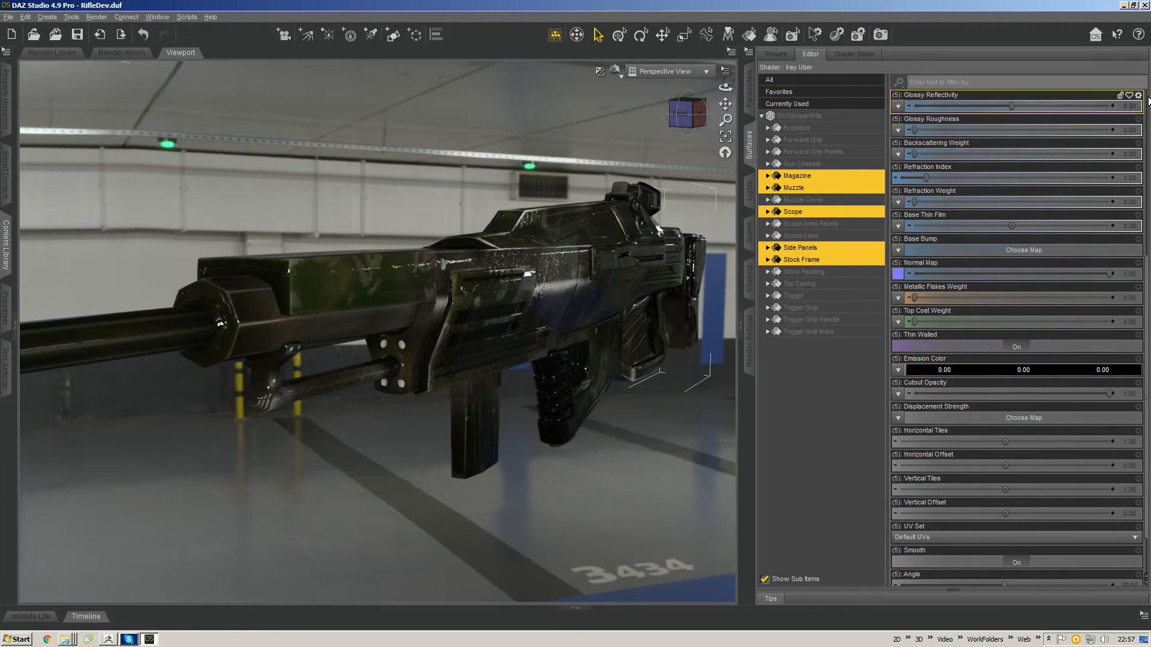
Step: Set the selected surfaces' Metallicity to 0.69 and Diffuse Roughness to 0.17, leaving Diffuse Overlay Weight at 0 after trying 0.19
{"action": "scroll", "coordinate": [1146, 101], "scroll_direction": "up", "scroll_amount": 4}
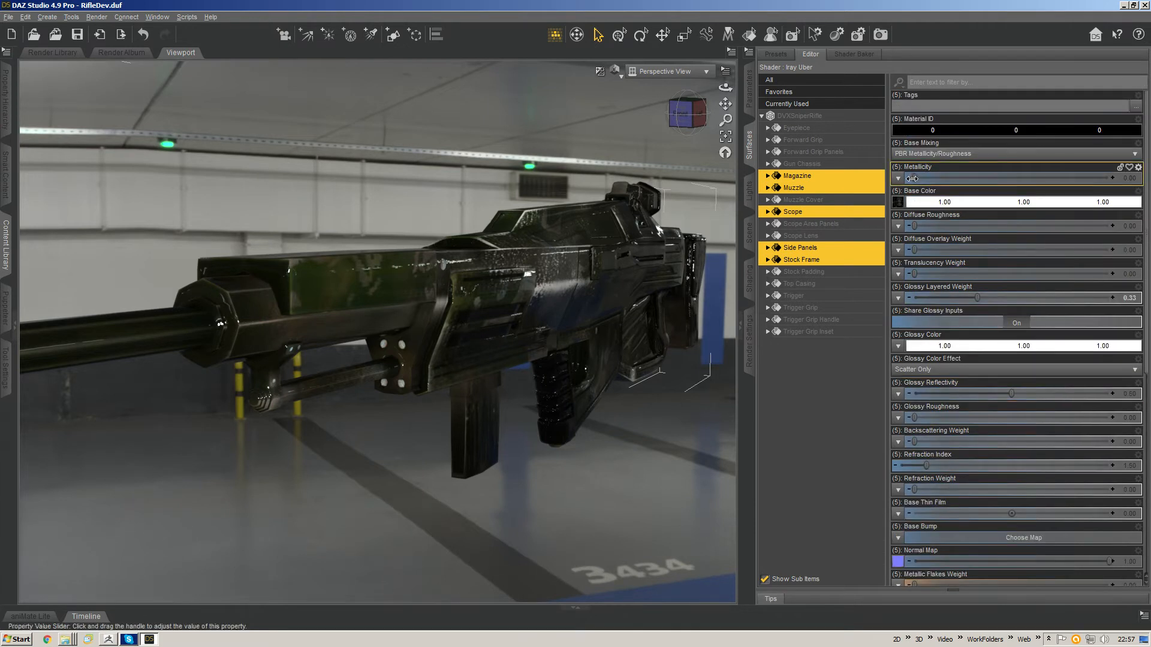
{"action": "left_click_drag", "start_coordinate": [926, 178], "coordinate": [1043, 178]}
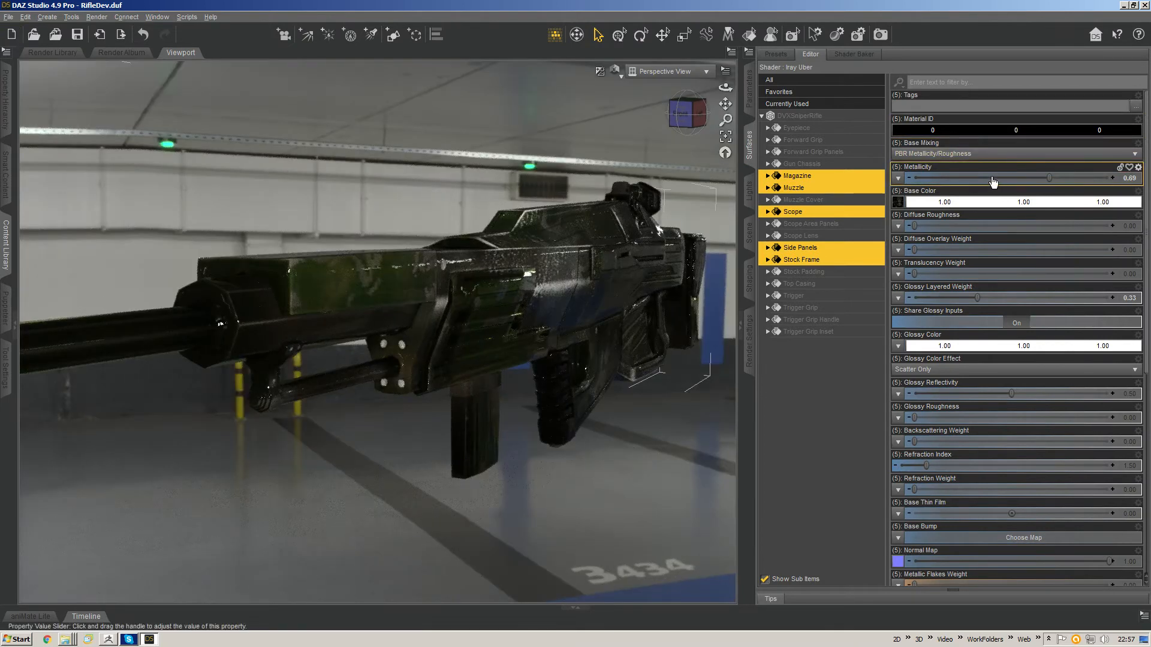
{"action": "left_click_drag", "start_coordinate": [701, 123], "coordinate": [632, 98]}
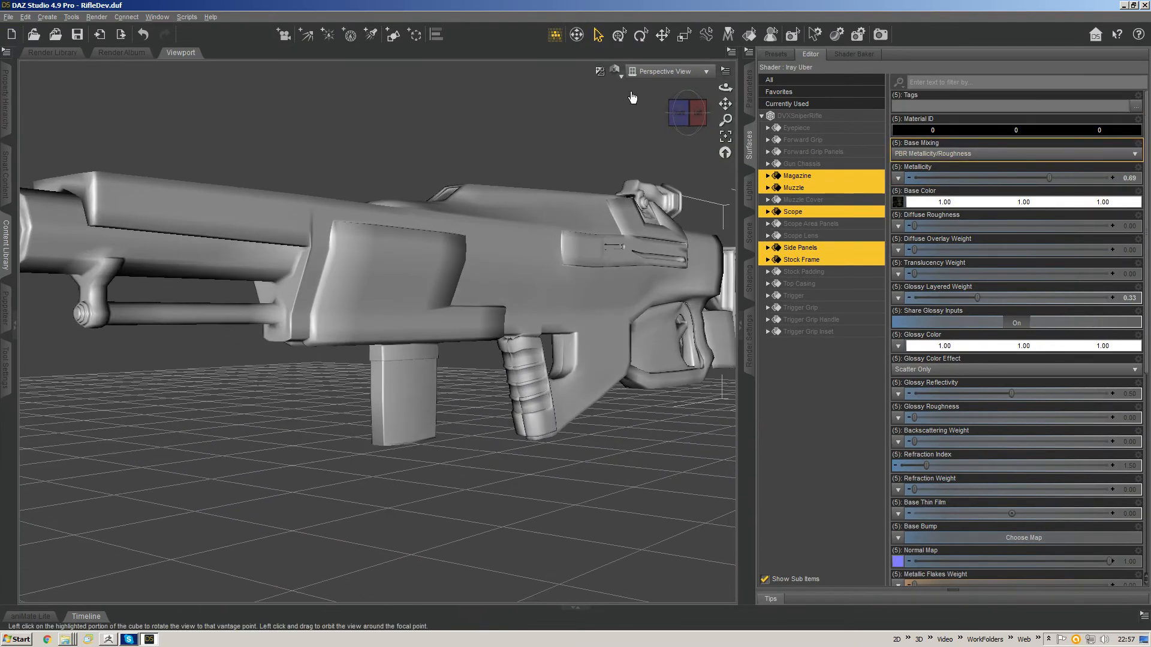
{"action": "left_click_drag", "start_coordinate": [916, 227], "coordinate": [1054, 214]}
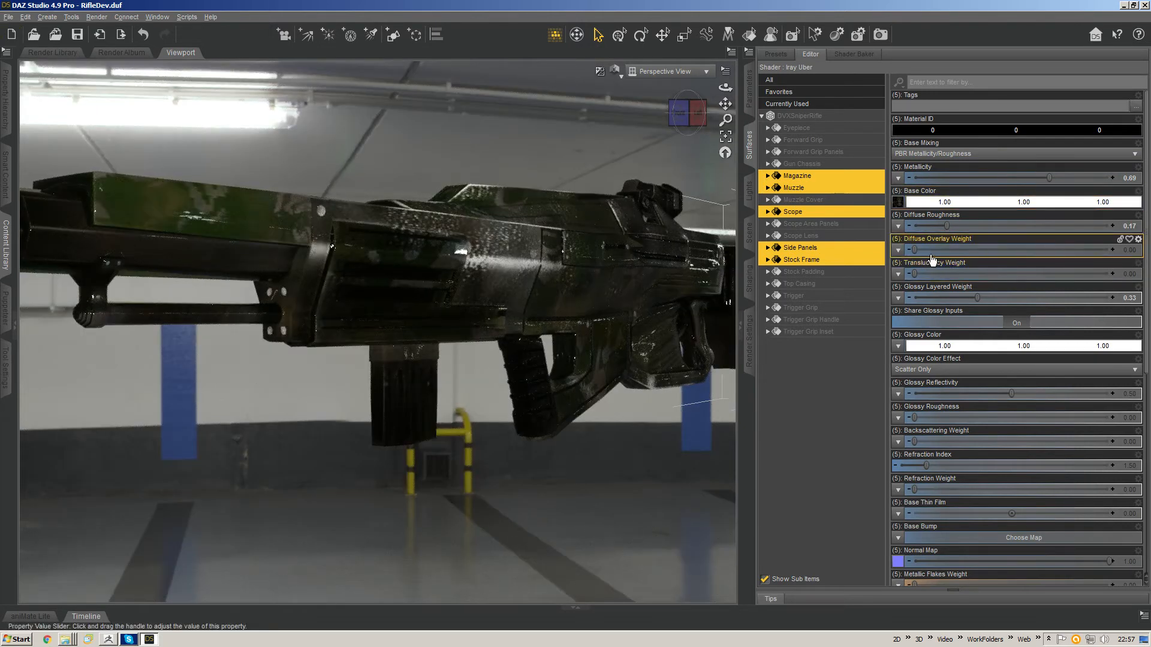
{"action": "left_click_drag", "start_coordinate": [920, 256], "coordinate": [954, 252]}
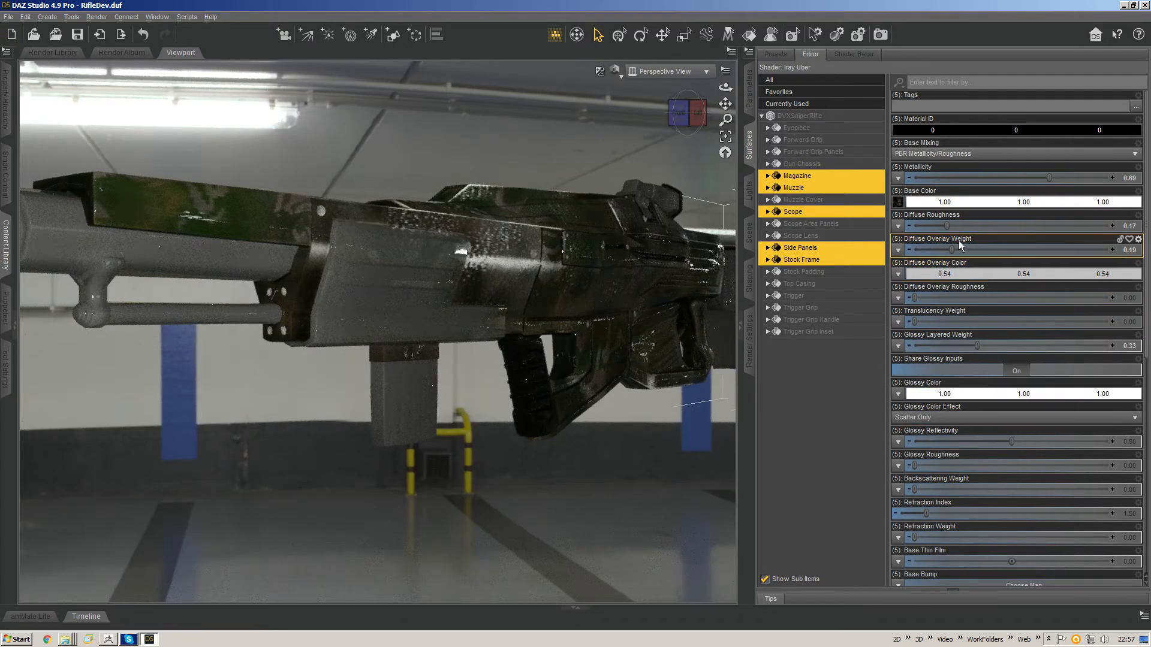
{"action": "left_click_drag", "start_coordinate": [953, 250], "coordinate": [912, 250]}
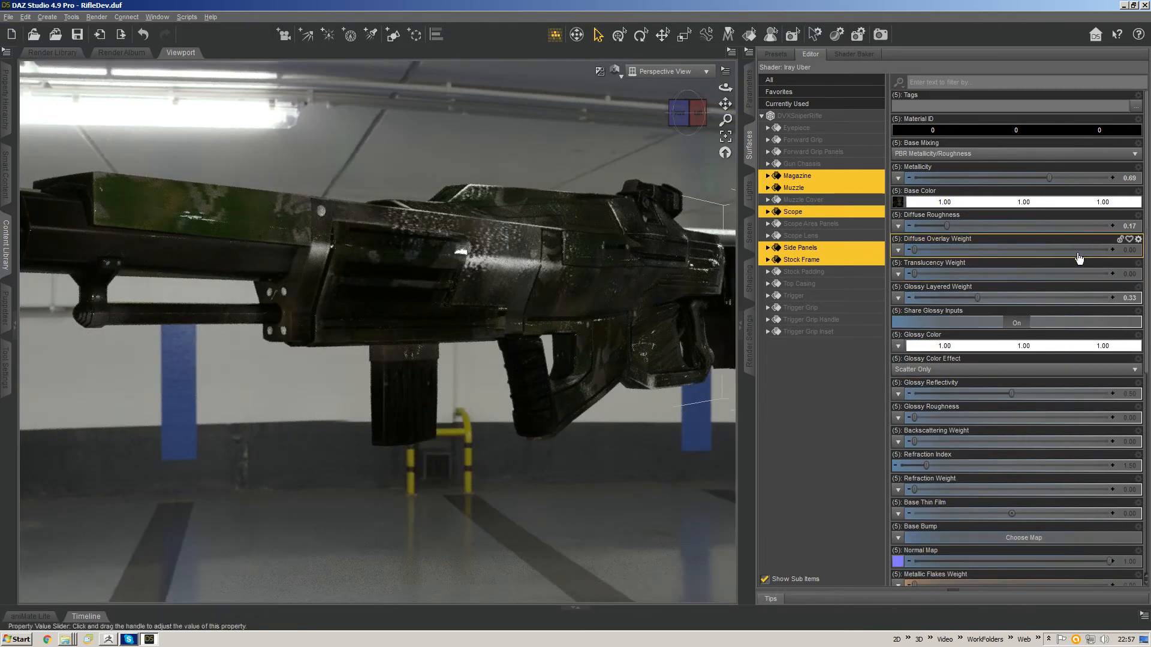
Step: Set the selected surfaces' Glossy Layered Weight to 0.73, Glossy Reflectivity to 0.092 and Glossy Roughness to 0.049
{"action": "left_click_drag", "start_coordinate": [978, 298], "coordinate": [1038, 298]}
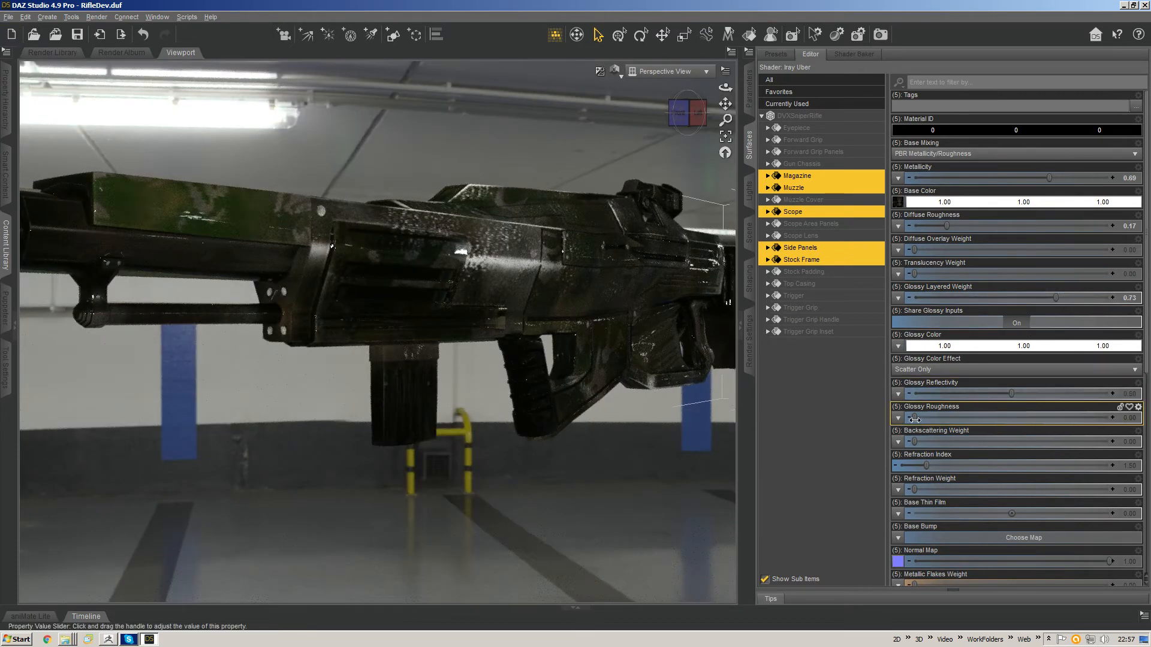
{"action": "left_click_drag", "start_coordinate": [916, 420], "coordinate": [923, 419]}
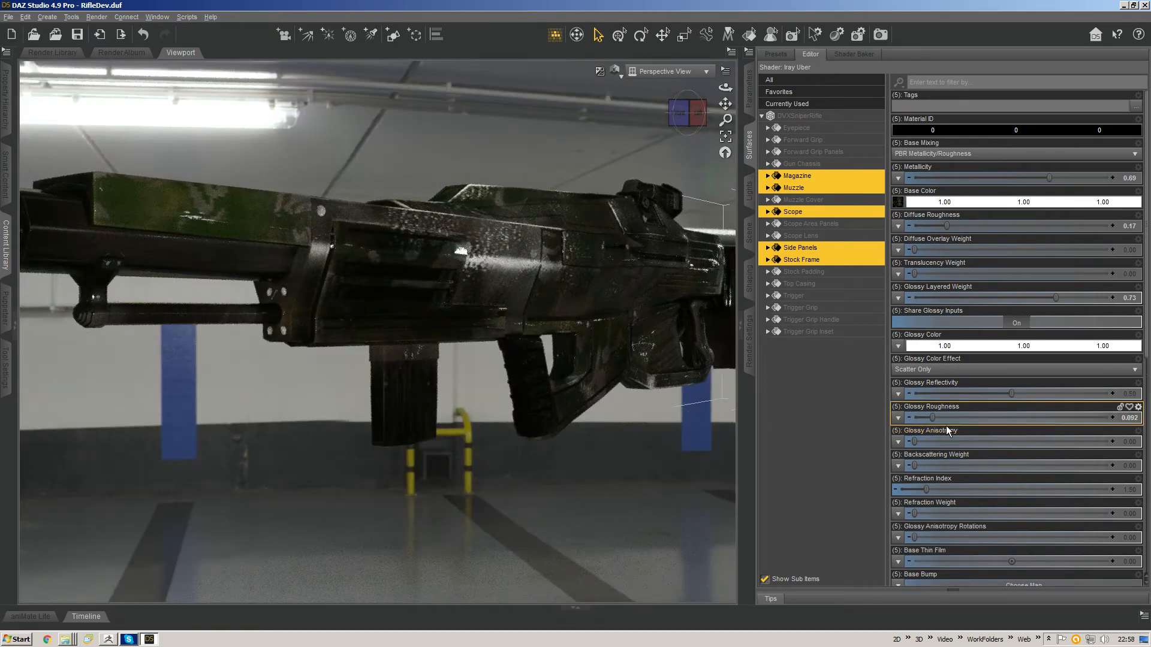
{"action": "left_click_drag", "start_coordinate": [947, 418], "coordinate": [931, 398]}
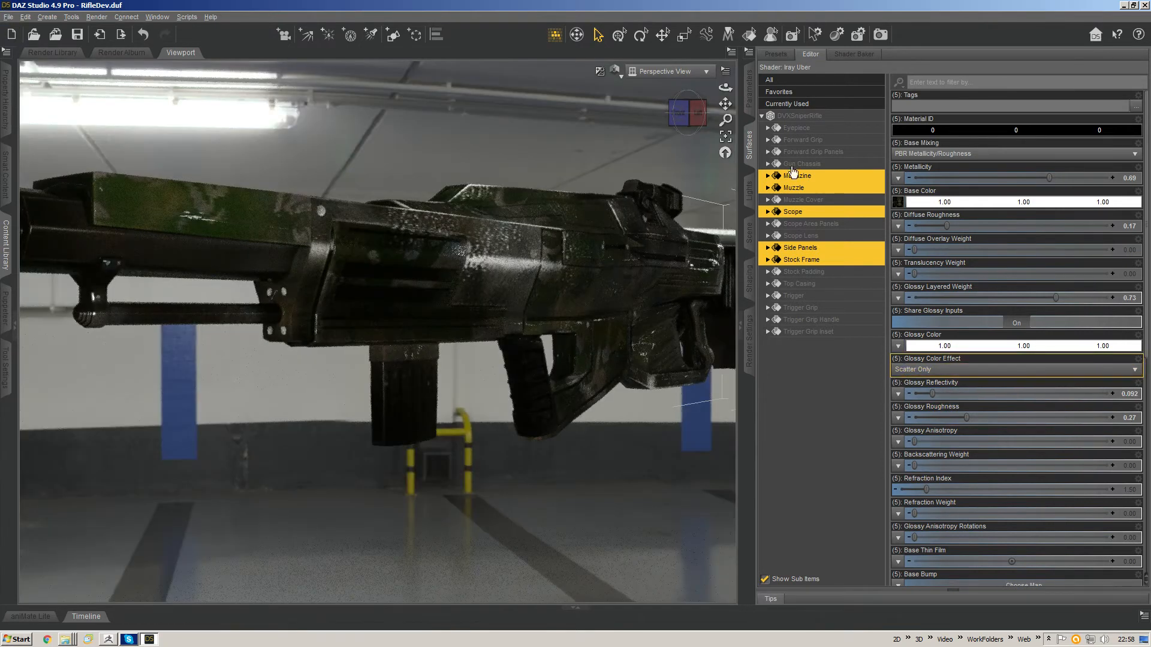
{"action": "mouse_move", "coordinate": [683, 113]}
{"action": "left_mouse_down"}
{"action": "mouse_move", "coordinate": [715, 113]}
{"action": "mouse_move", "coordinate": [697, 113]}
{"action": "left_mouse_up"}
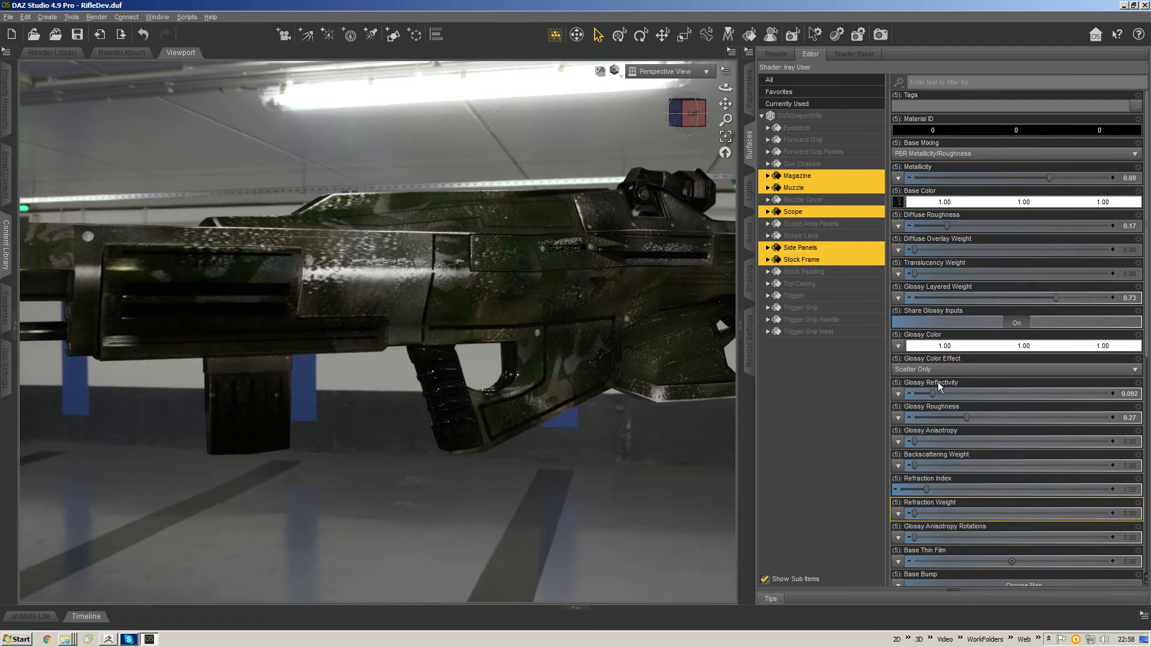
{"action": "left_click_drag", "start_coordinate": [964, 415], "coordinate": [964, 418]}
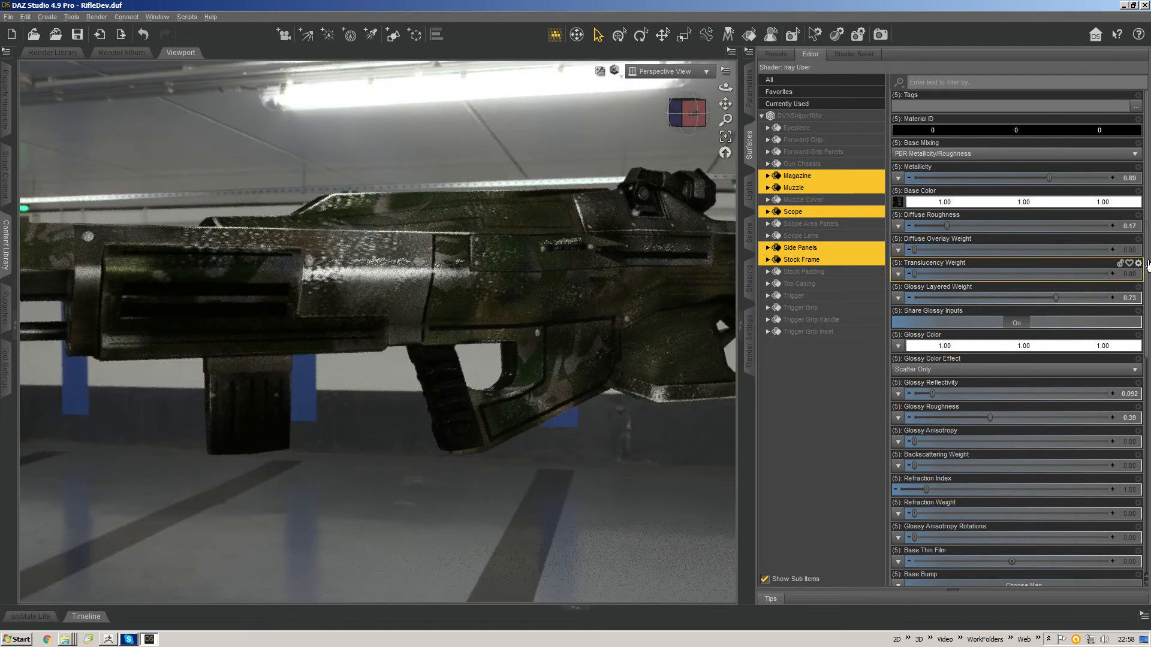
{"action": "left_click_drag", "start_coordinate": [1145, 264], "coordinate": [1147, 307]}
{"action": "left_click_drag", "start_coordinate": [990, 337], "coordinate": [923, 338]}
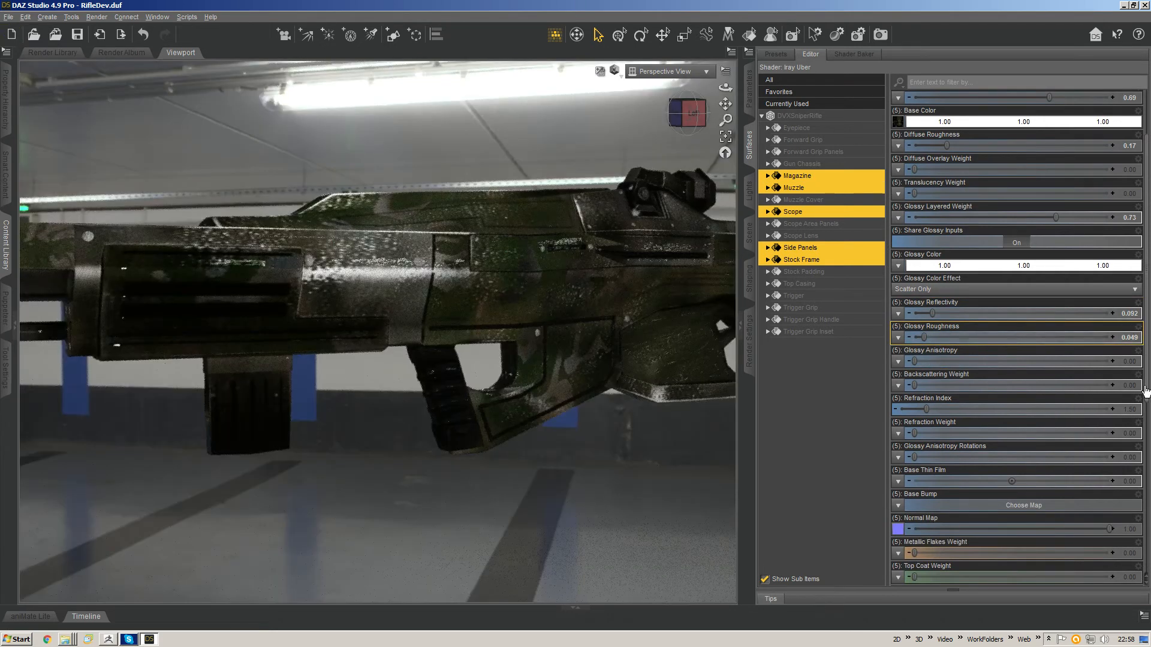
Step: Add a top coat to the selected surfaces with weight 0.59, reflectivity 0.089 and roughness 0.58
{"action": "left_click_drag", "start_coordinate": [1146, 376], "coordinate": [1140, 509]}
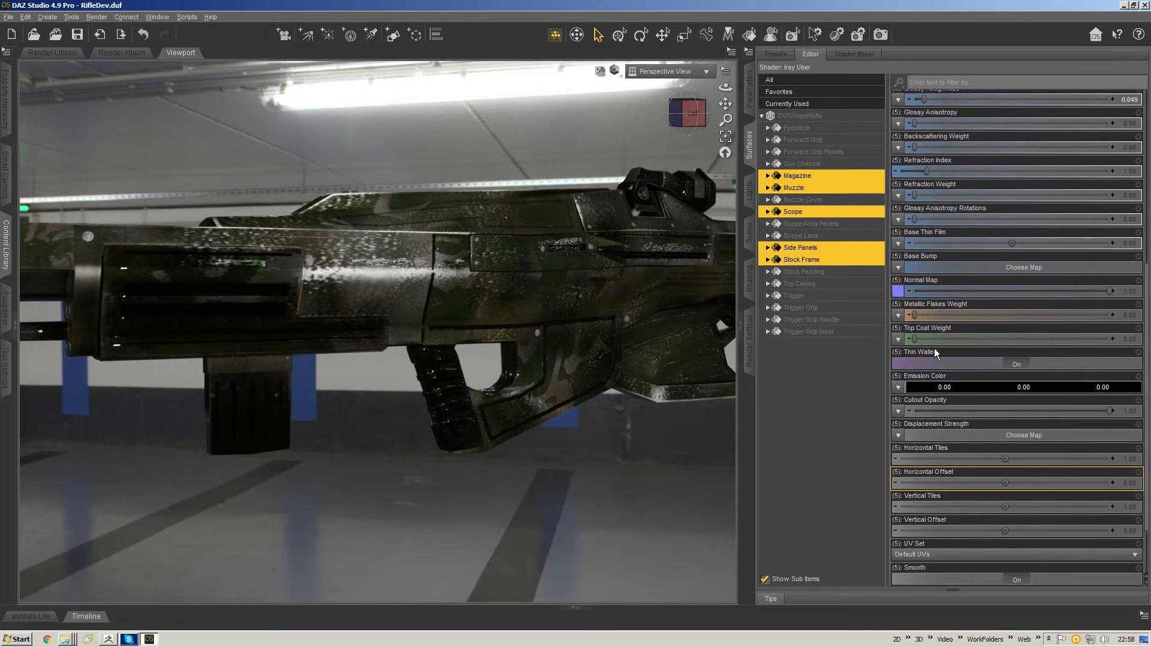
{"action": "left_click_drag", "start_coordinate": [914, 338], "coordinate": [1018, 340]}
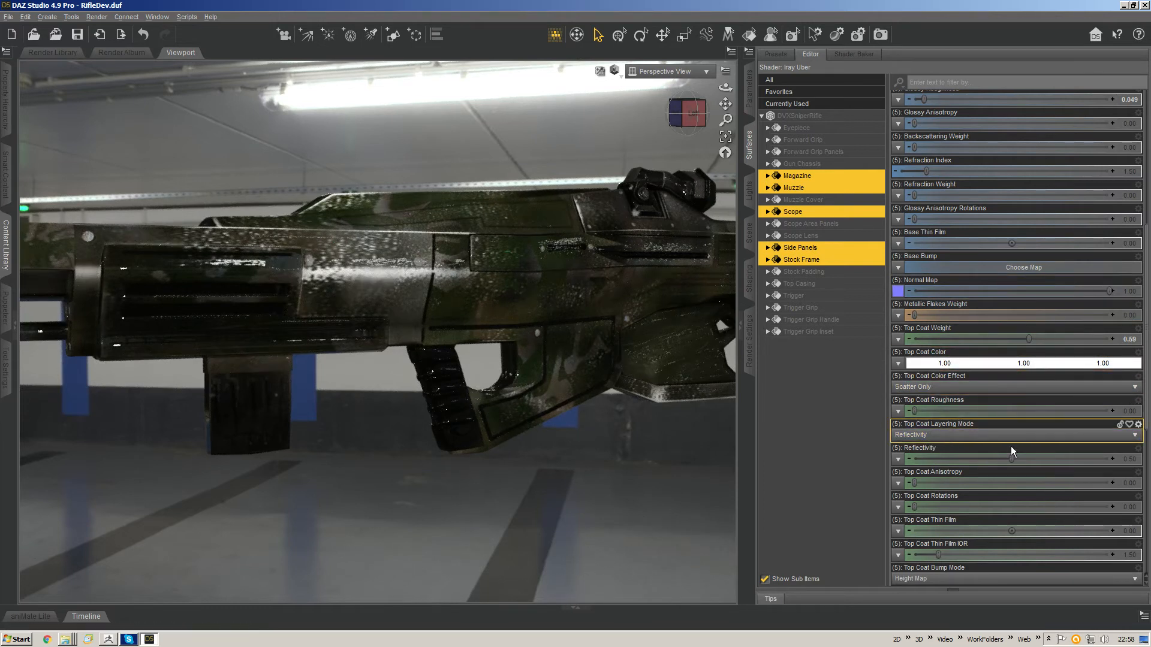
{"action": "left_click_drag", "start_coordinate": [1011, 459], "coordinate": [977, 460]}
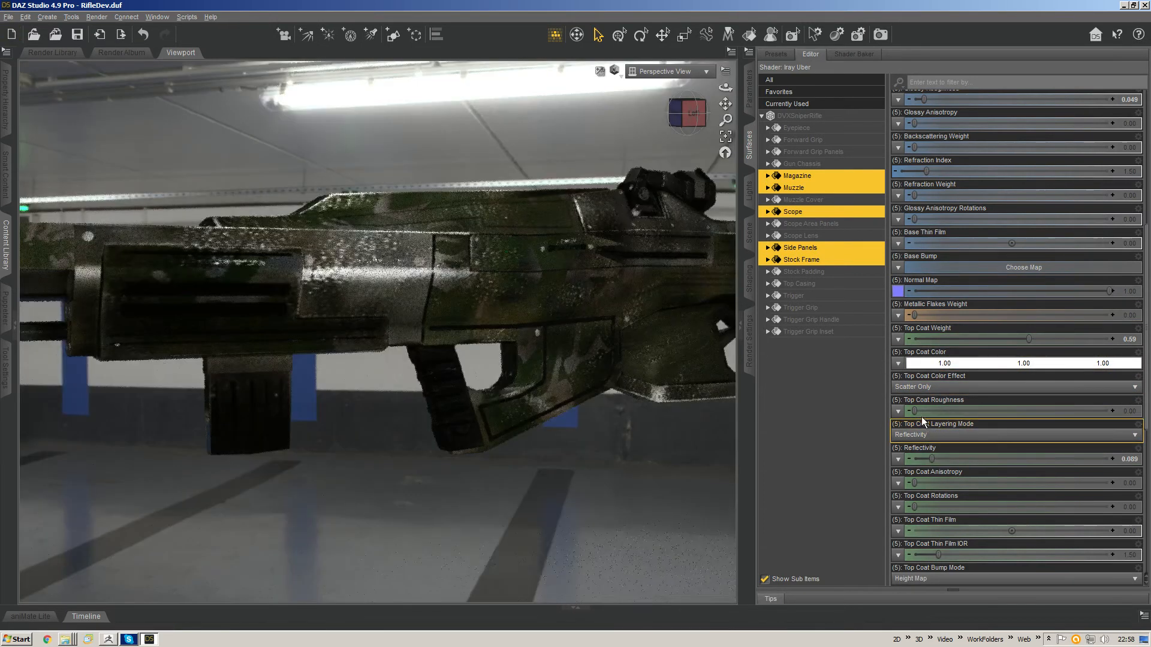
{"action": "left_click_drag", "start_coordinate": [917, 411], "coordinate": [1026, 411]}
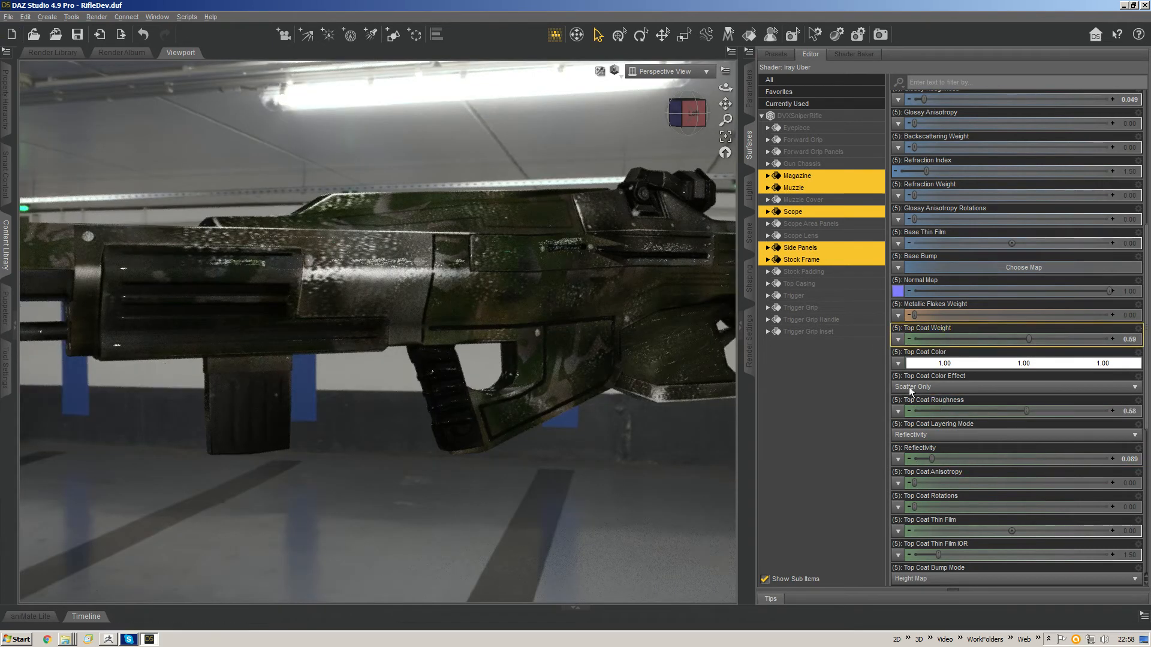
{"action": "scroll", "coordinate": [1140, 450], "scroll_direction": "down", "scroll_amount": 3}
{"action": "scroll", "coordinate": [1140, 450], "scroll_direction": "down", "scroll_amount": 4}
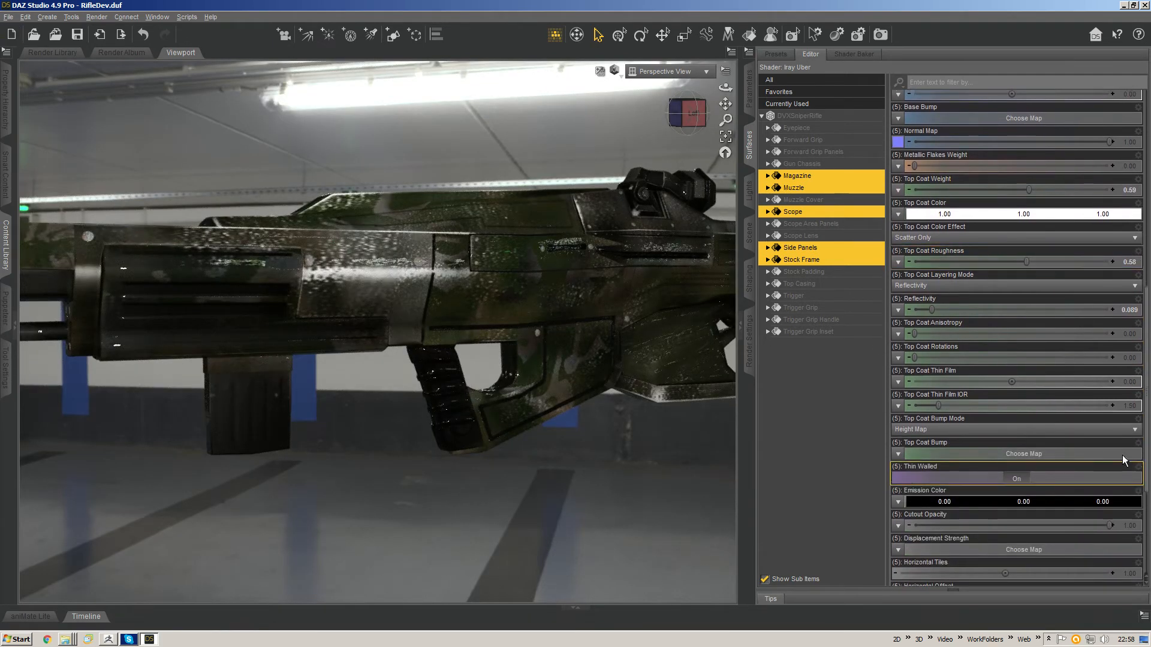
{"action": "left_click", "coordinate": [898, 454]}
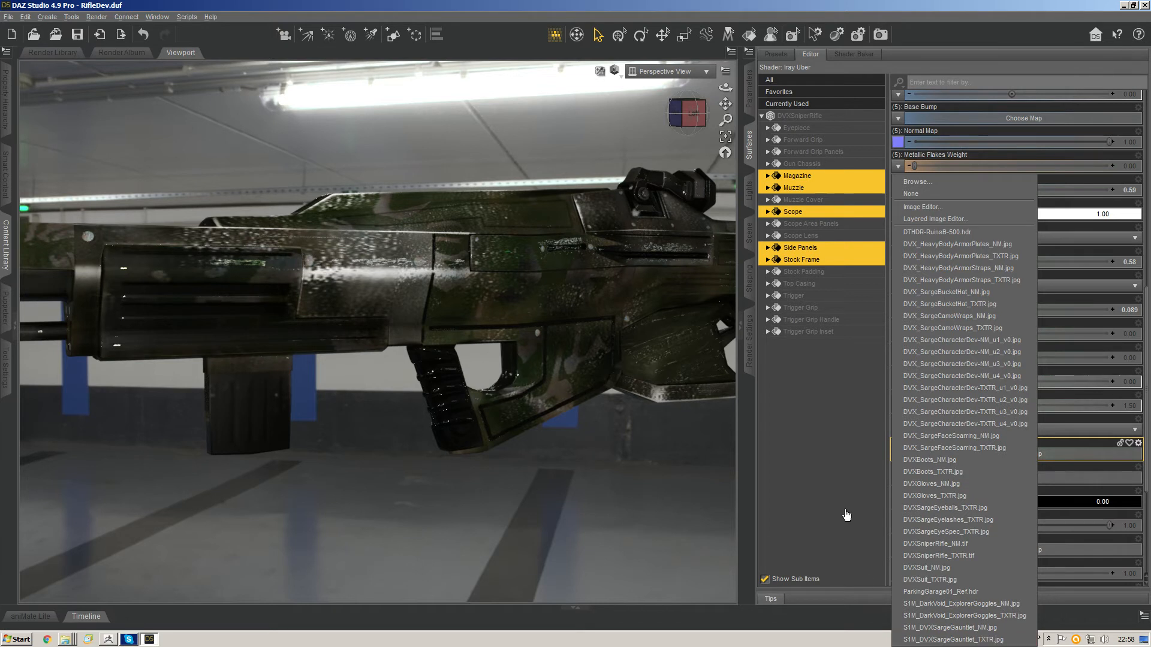
{"action": "left_click", "coordinate": [837, 456]}
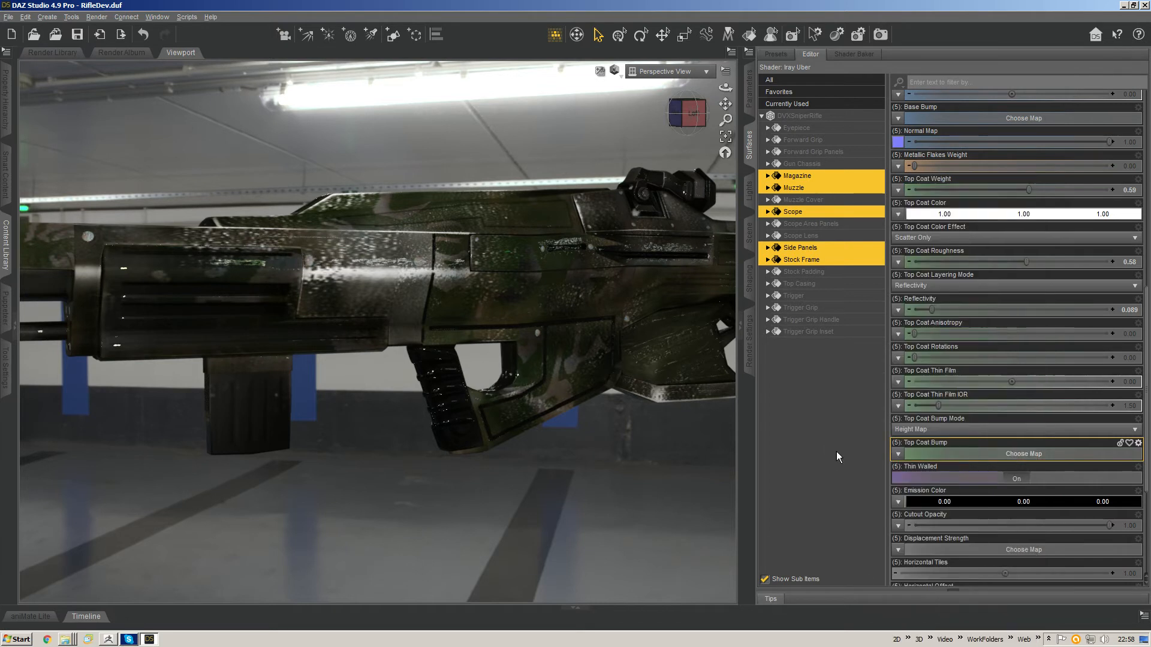
Step: Browse for the Normal Map image and open DVXSniperRifle_NM.tif with Advanced Batch Image Converter, moving its window aside
{"action": "left_click", "coordinate": [897, 142]}
{"action": "left_click", "coordinate": [904, 156]}
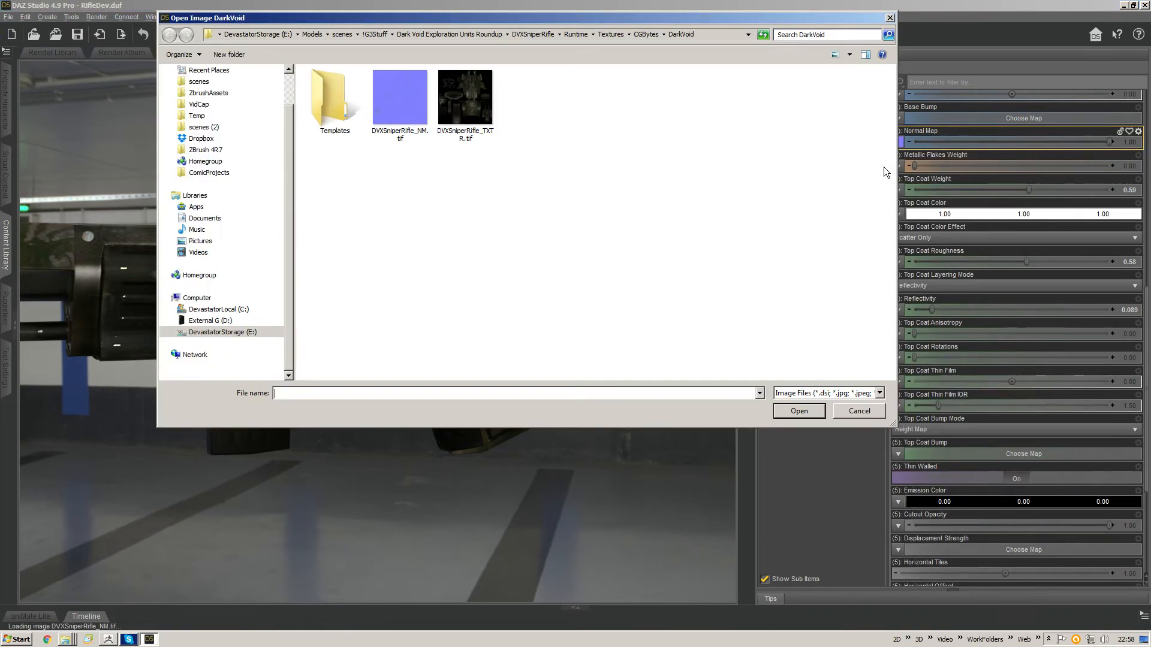
{"action": "left_click", "coordinate": [405, 129]}
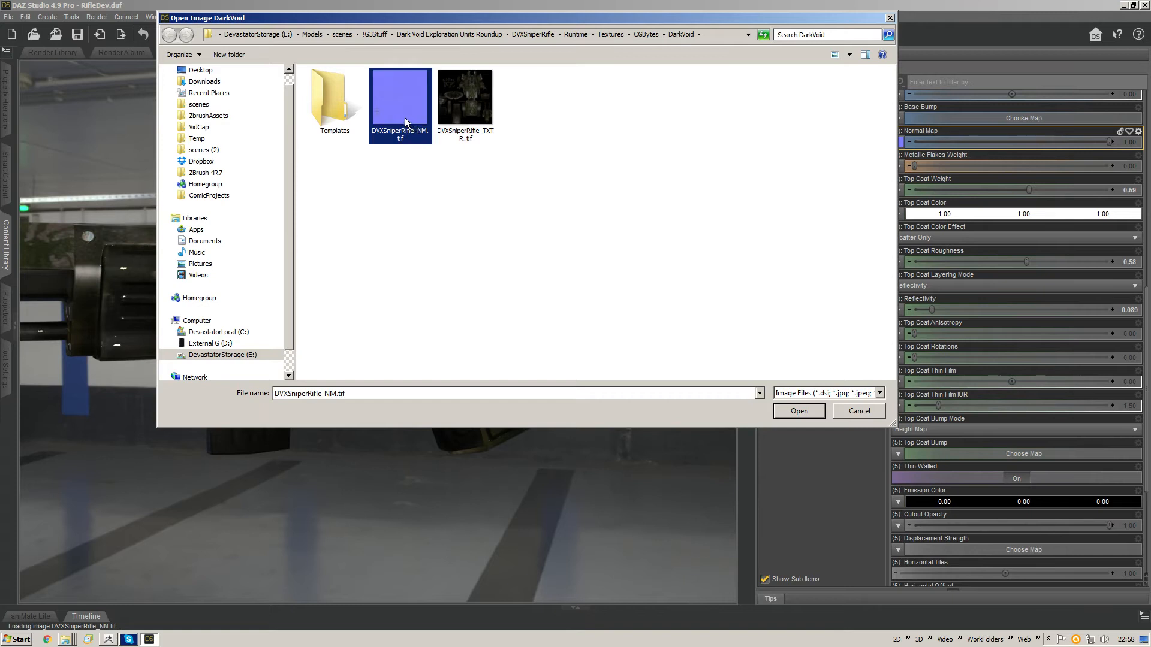
{"action": "right_click", "coordinate": [406, 114]}
{"action": "mouse_move", "coordinate": [398, 247]}
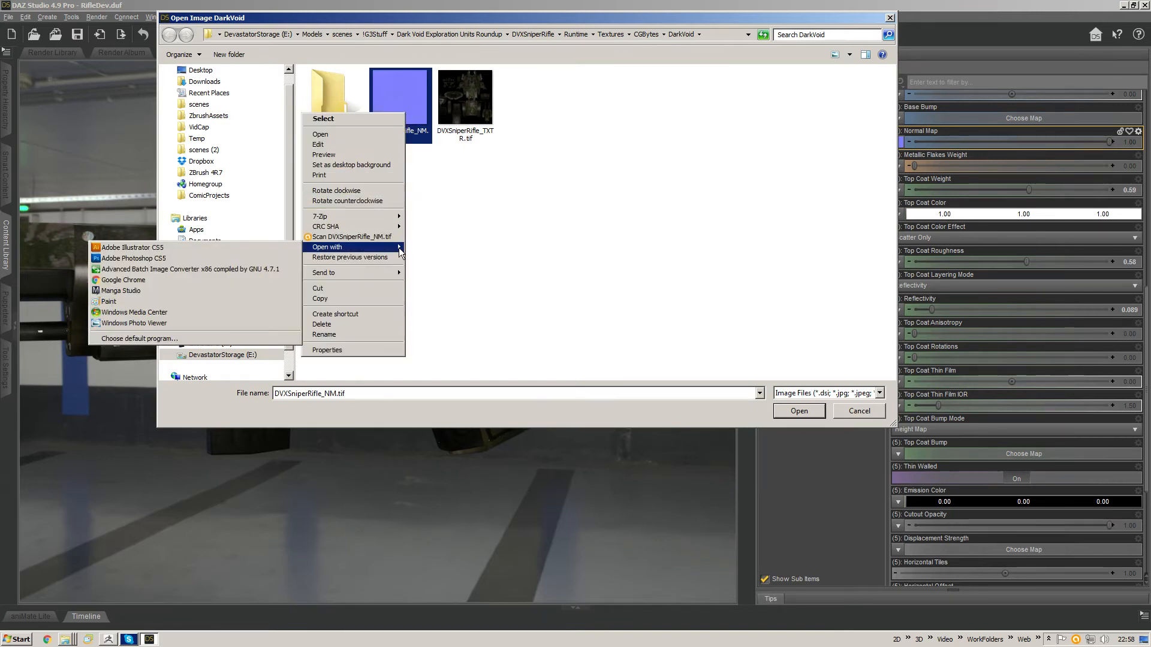
{"action": "left_click", "coordinate": [201, 279]}
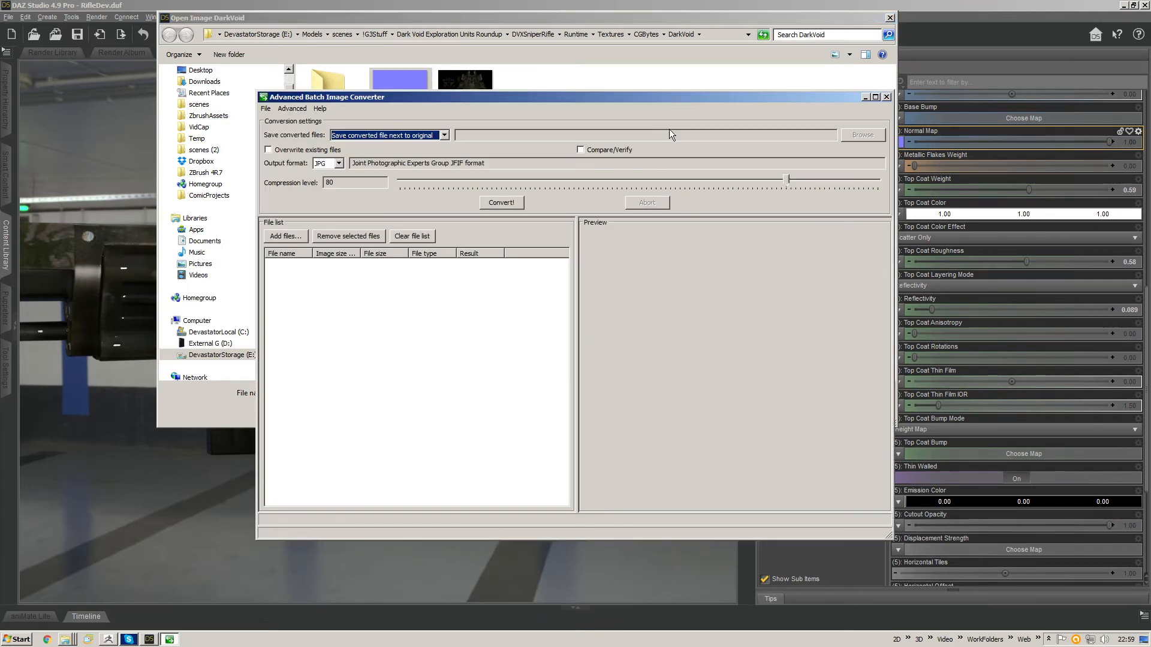
{"action": "left_click_drag", "start_coordinate": [620, 105], "coordinate": [955, 103]}
Step: Add DVXSniperRifle_TXTR.tif and DVXSniperRifle_NM.tif to the Advanced Batch Image Converter file list
{"action": "left_click", "coordinate": [434, 136]}
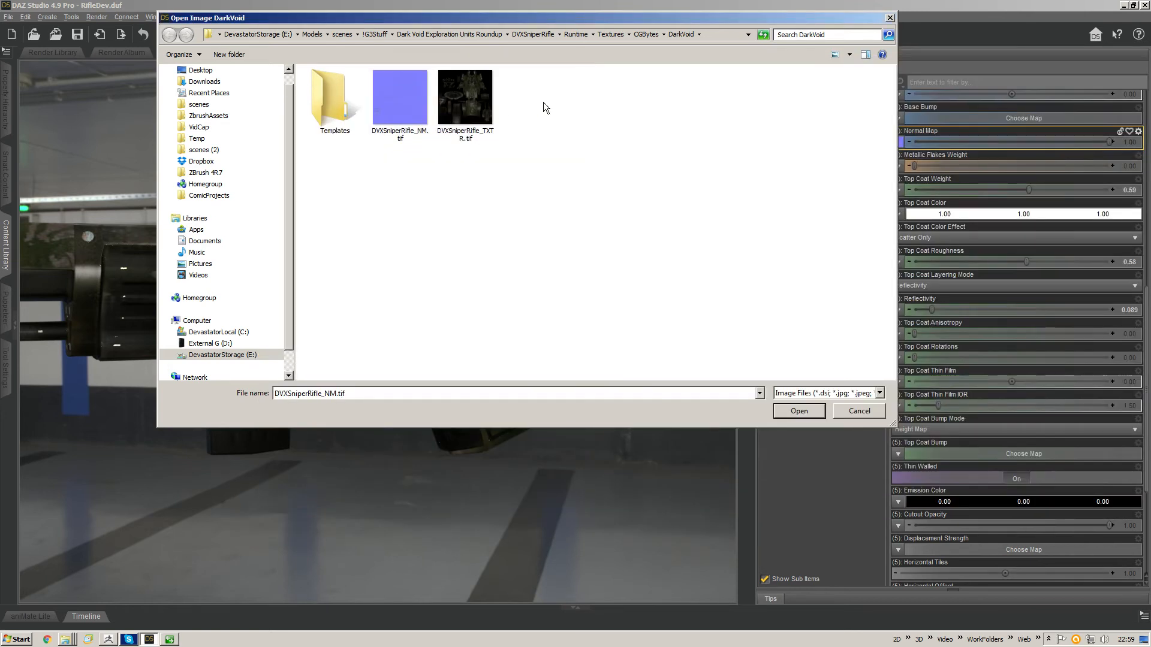
{"action": "left_click", "coordinate": [485, 102]}
{"action": "key", "text": "alt+Tab"}
{"action": "left_click_drag", "start_coordinate": [483, 111], "coordinate": [782, 314]}
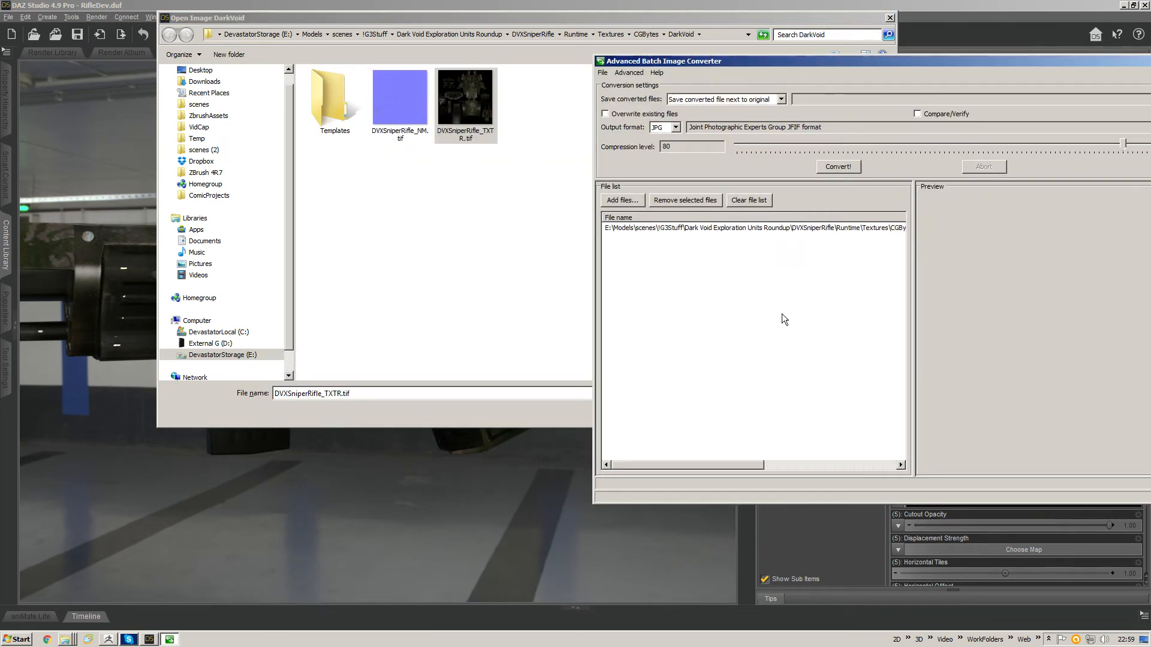
{"action": "left_click_drag", "start_coordinate": [410, 114], "coordinate": [776, 290]}
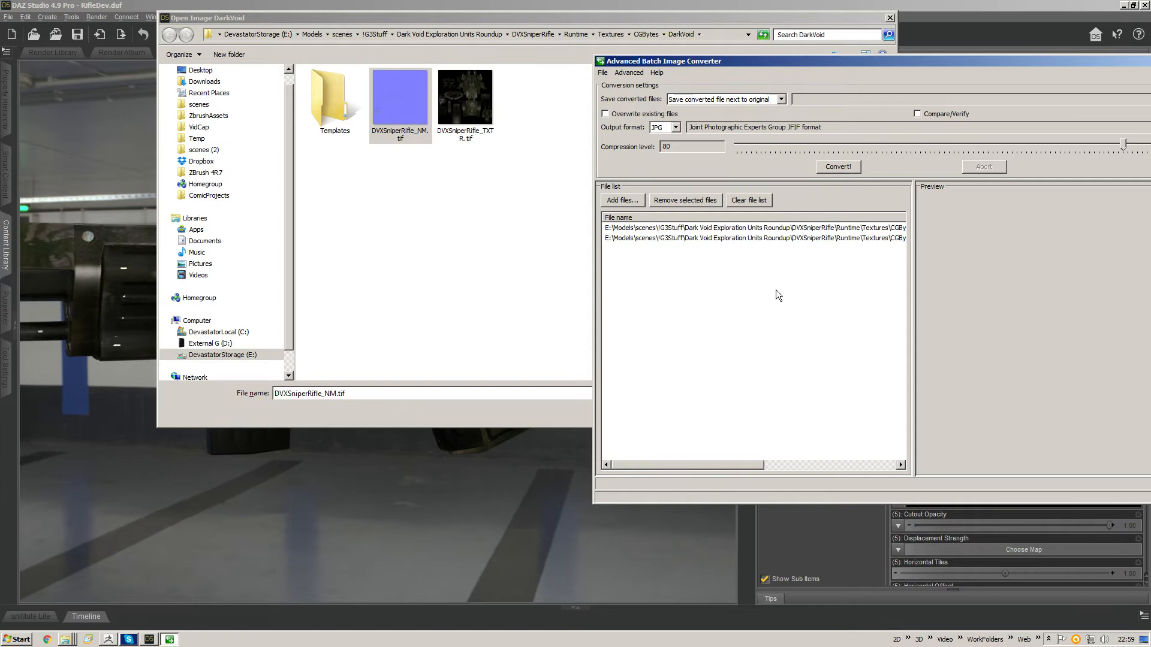
Step: Convert both listed TIF textures to JPG at compression level 99 next to the originals, and close the converter
{"action": "left_click", "coordinate": [773, 227]}
{"action": "left_click_drag", "start_coordinate": [1013, 147], "coordinate": [1106, 150]}
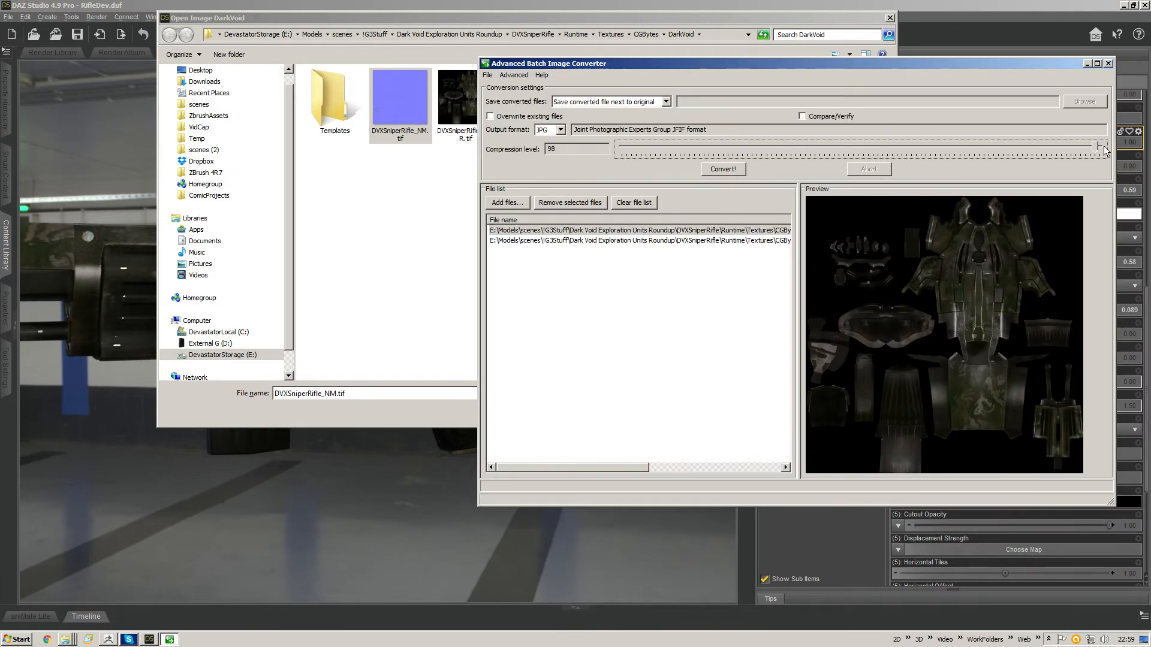
{"action": "left_click", "coordinate": [708, 230]}
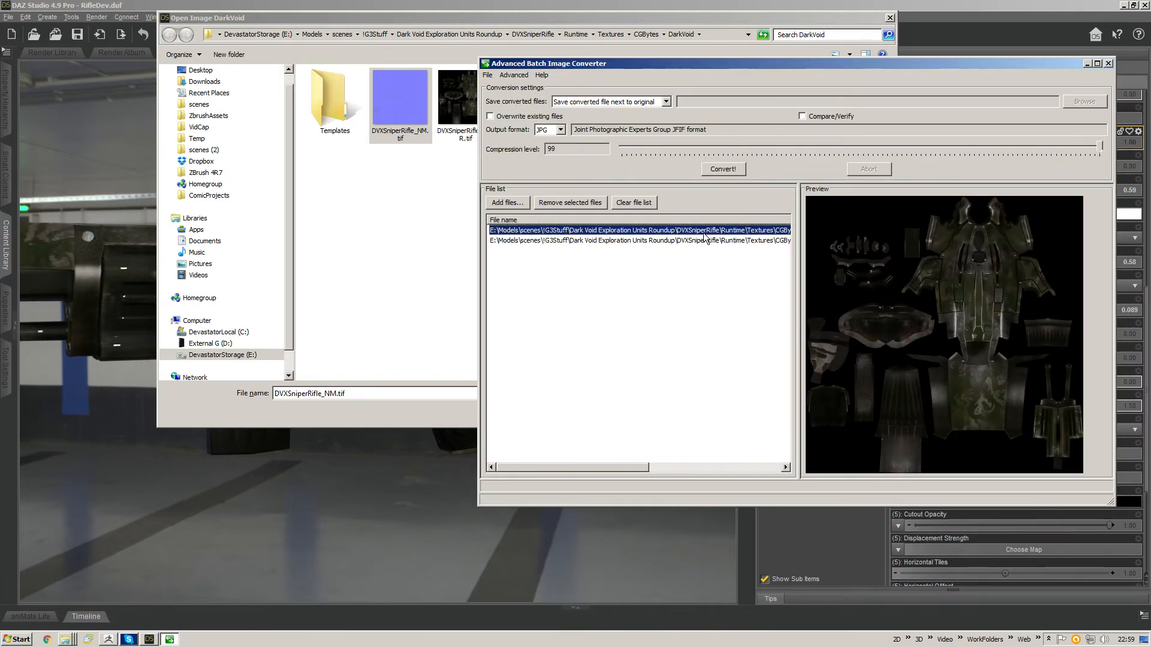
{"action": "left_click", "coordinate": [701, 240], "text": "shift"}
{"action": "left_click", "coordinate": [723, 168]}
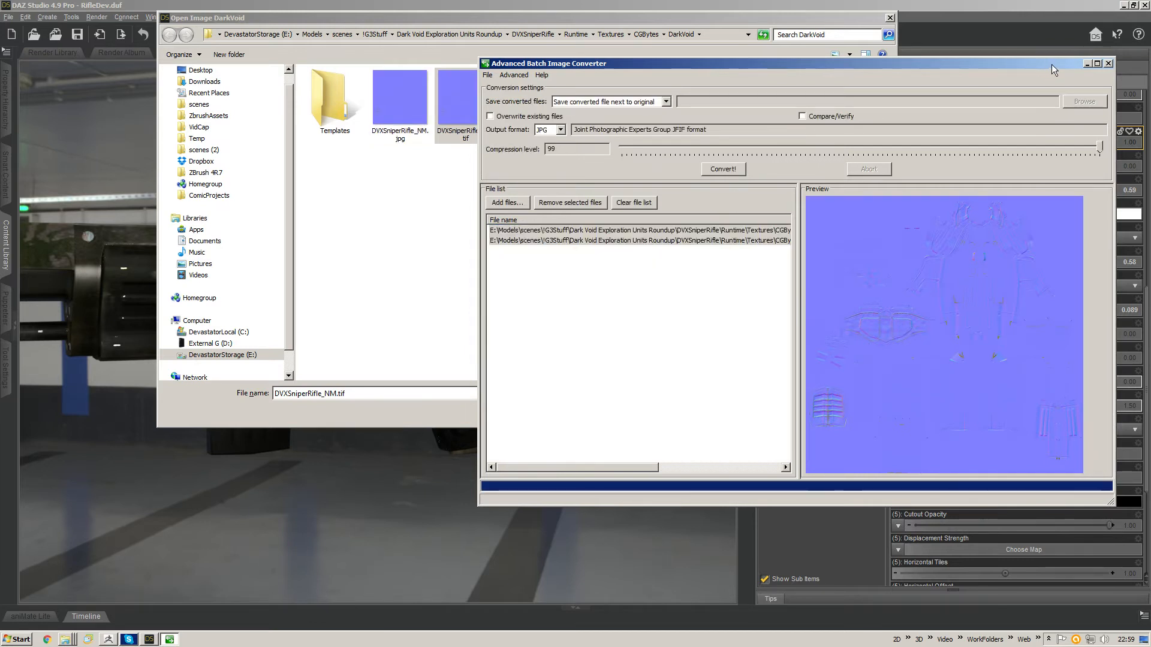
{"action": "left_click", "coordinate": [1107, 63]}
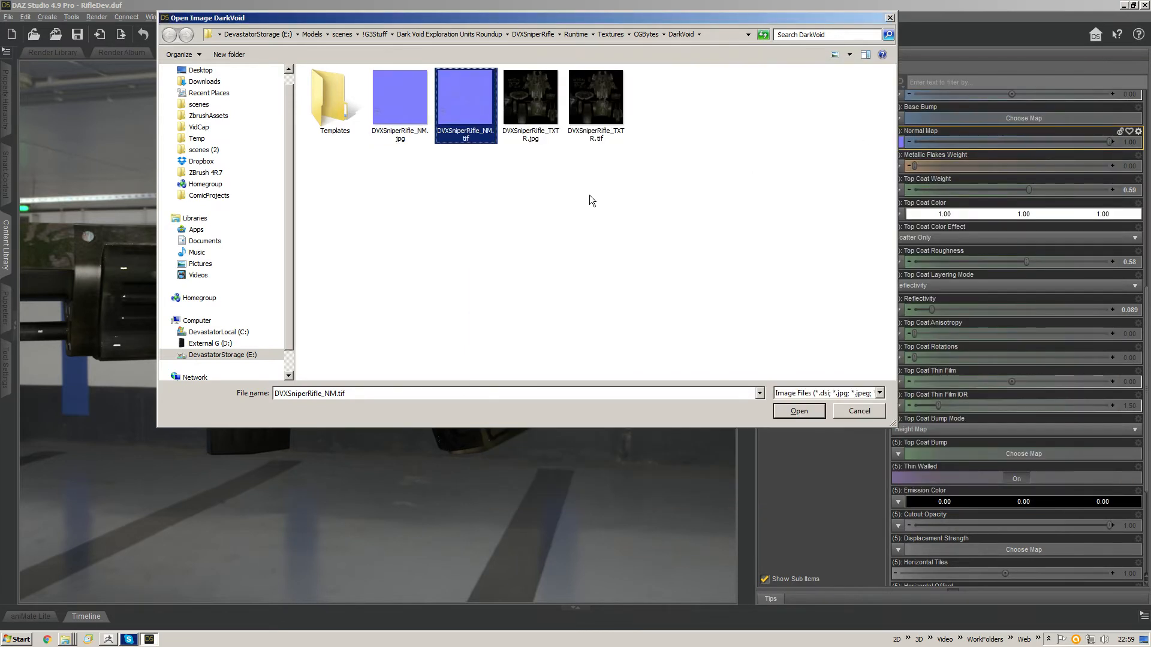
Step: Group the DarkVoid texture files by type and load DVXSniperRifle_NM.tif as the selected surfaces' Normal Map
{"action": "right_click", "coordinate": [590, 188]}
{"action": "mouse_move", "coordinate": [573, 201]}
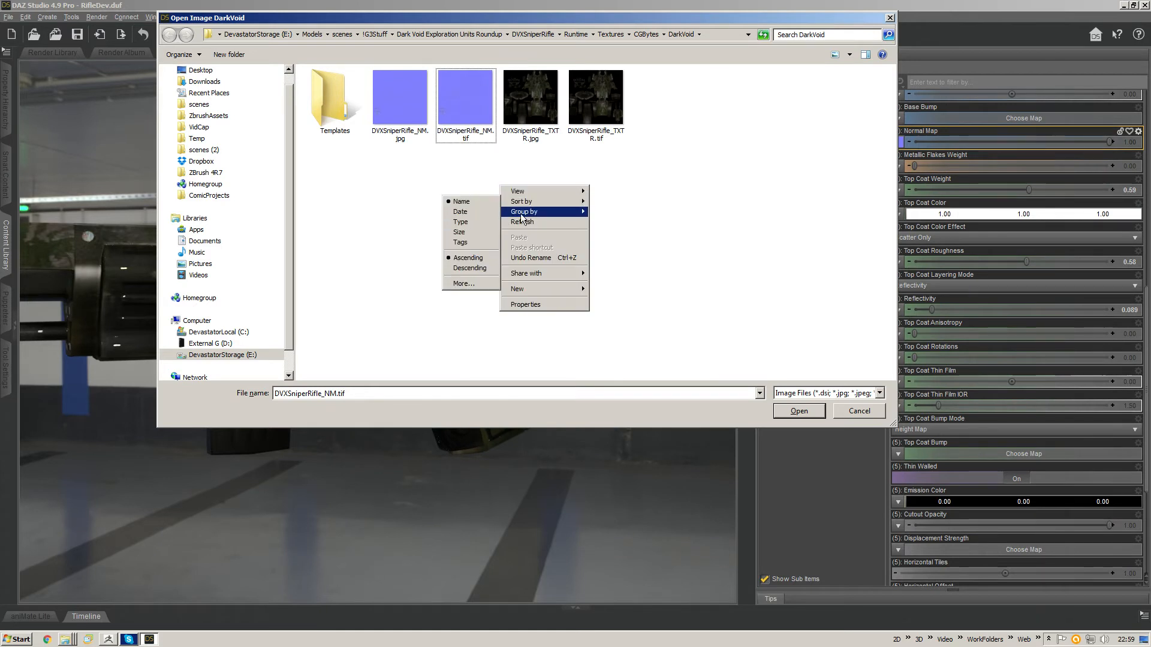
{"action": "left_click", "coordinate": [497, 223]}
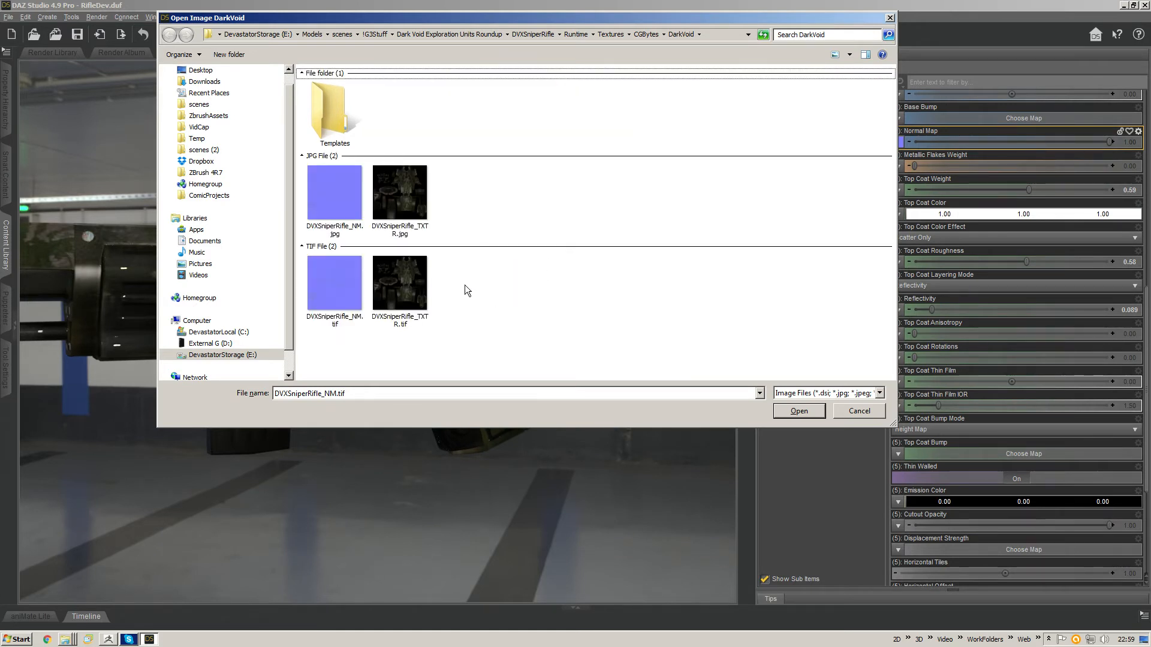
{"action": "left_click", "coordinate": [322, 288]}
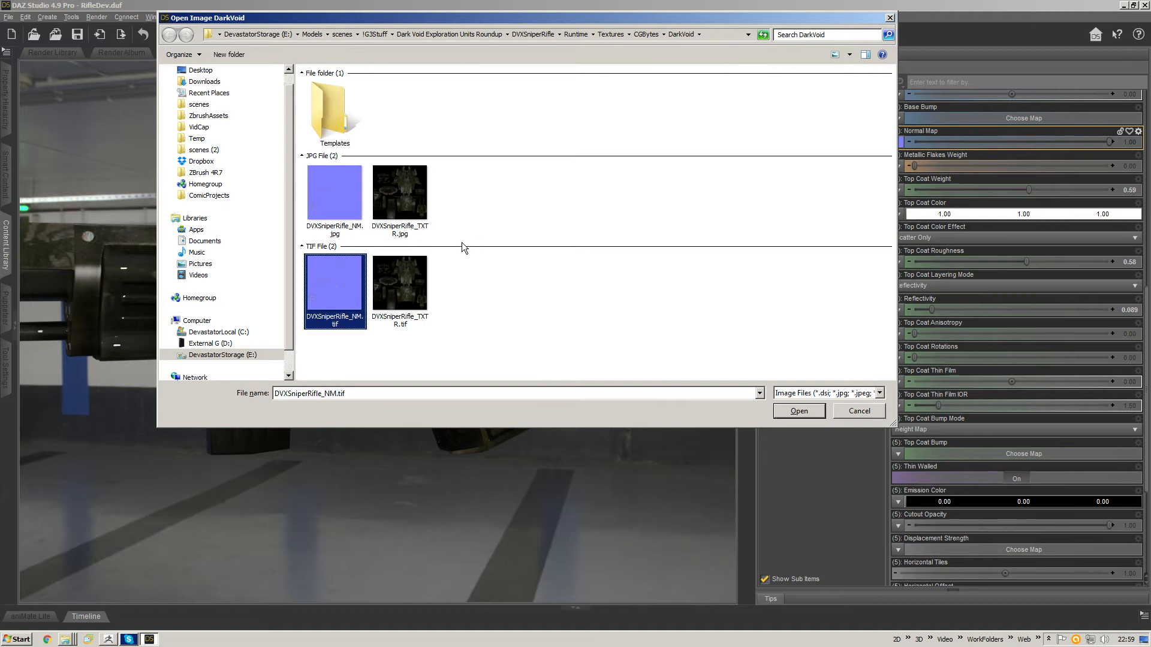
{"action": "double_click", "coordinate": [361, 312]}
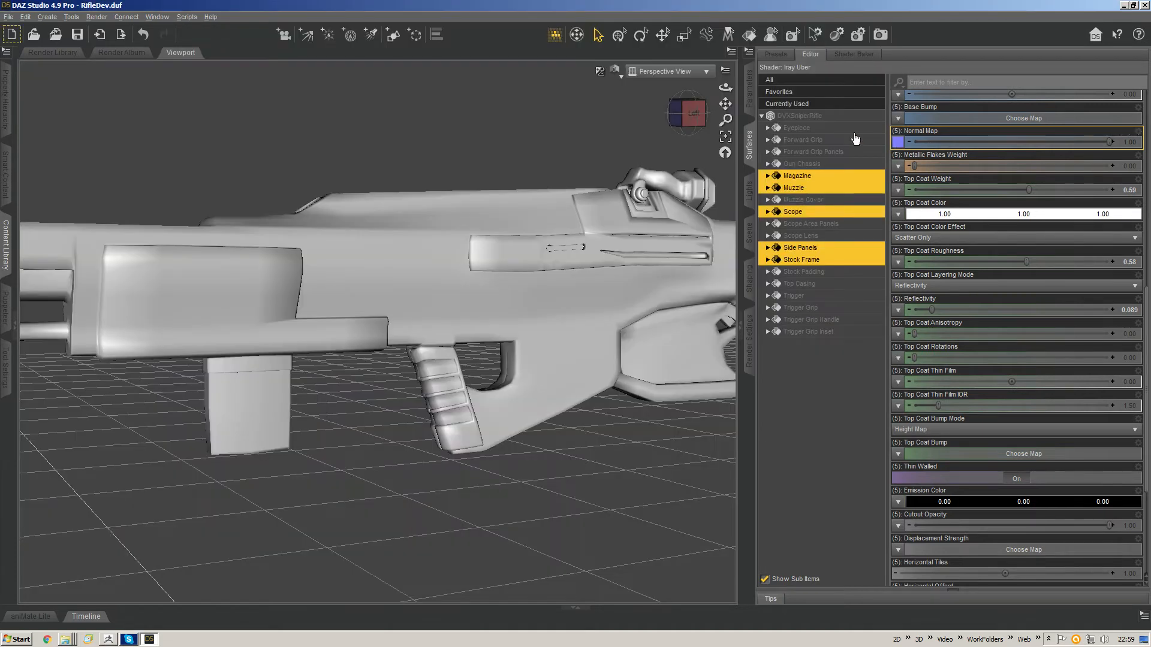
Step: Select all the DVXSniperRifle surfaces and set their Top Coat Weight to 0.092
{"action": "left_click", "coordinate": [822, 116]}
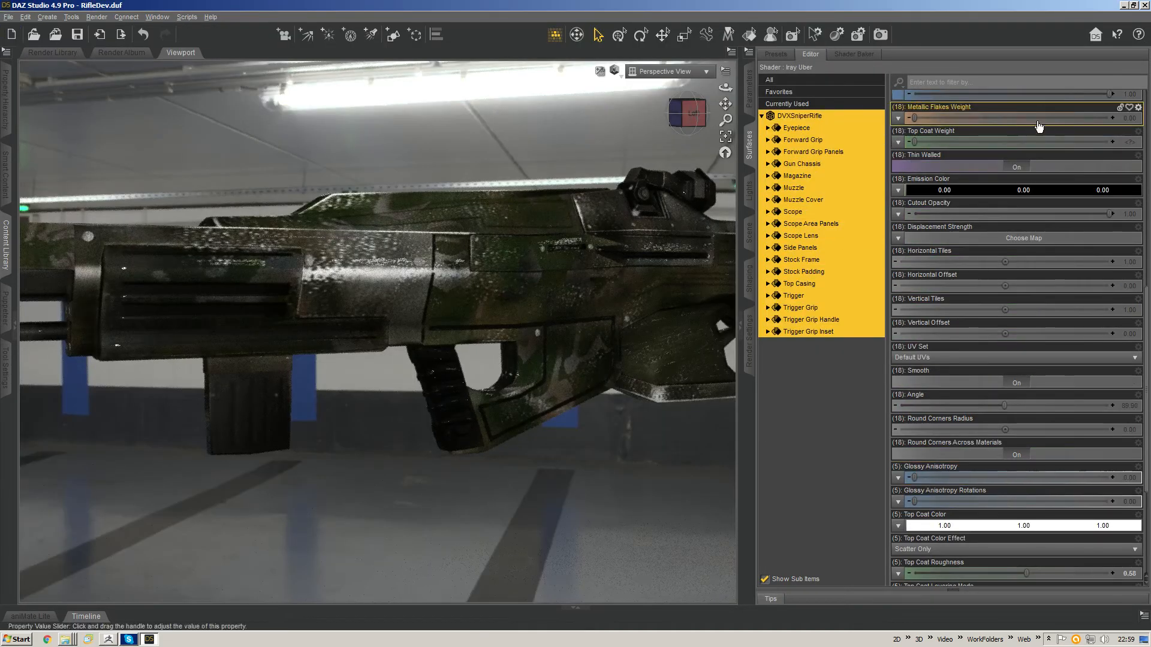
{"action": "scroll", "coordinate": [1146, 393], "scroll_direction": "up", "scroll_amount": 3}
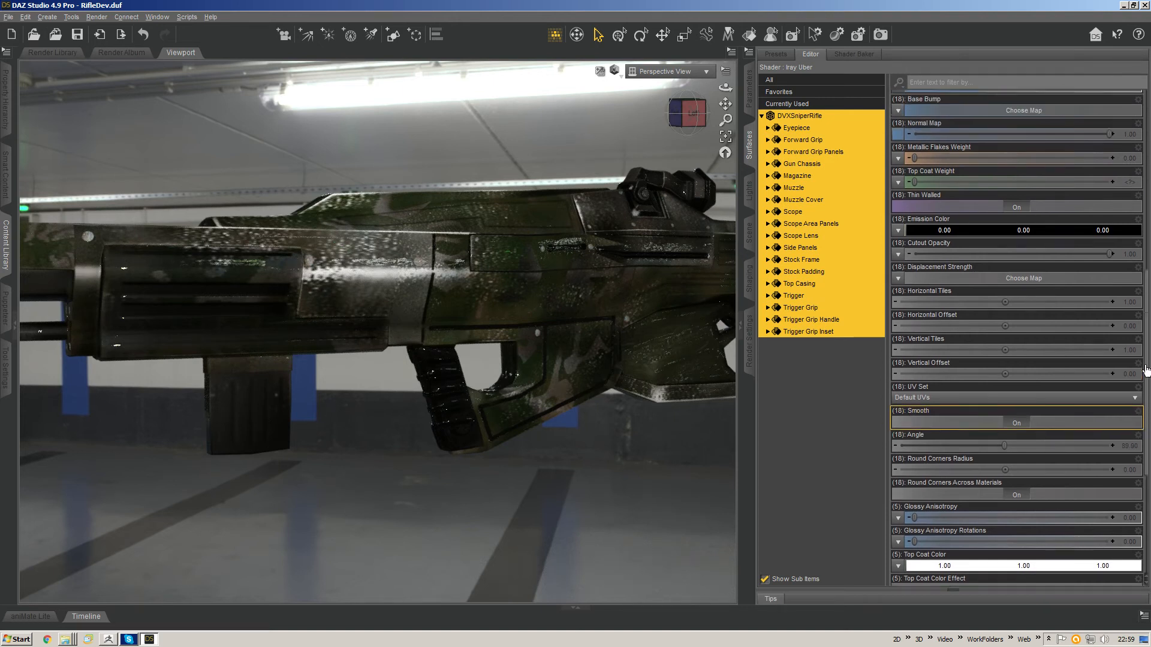
{"action": "left_click_drag", "start_coordinate": [915, 316], "coordinate": [933, 317]}
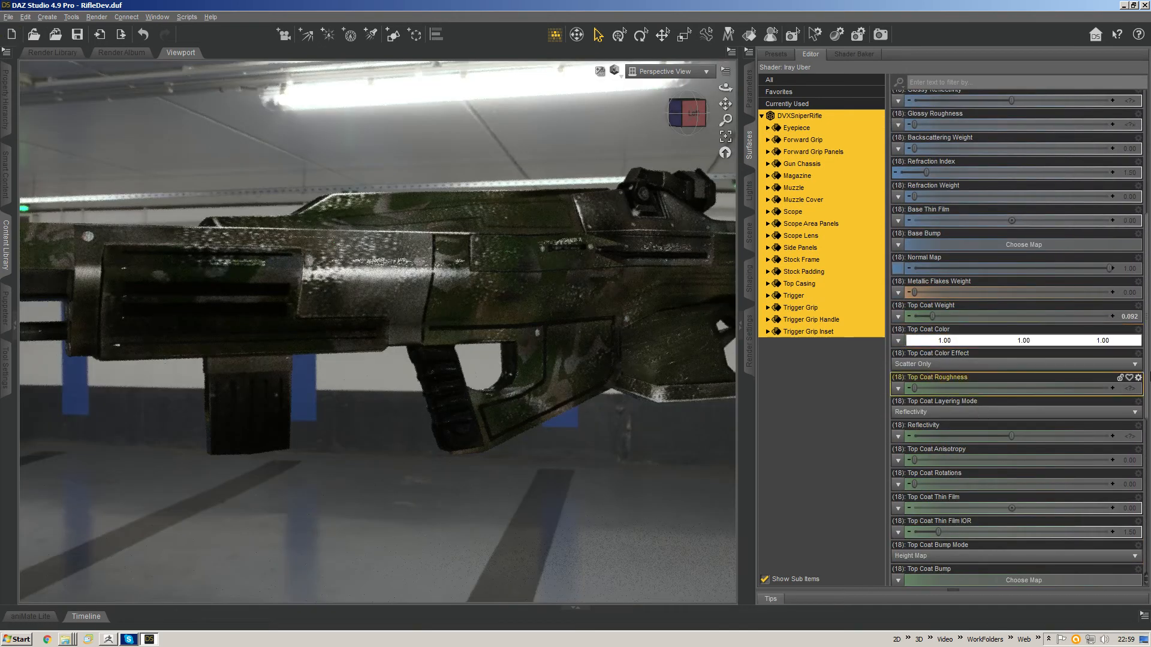
Step: Assign DVXSniperRifle_NM.jpg as the Top Coat Bump map on all the rifle surfaces
{"action": "scroll", "coordinate": [901, 455], "scroll_direction": "down", "scroll_amount": 2}
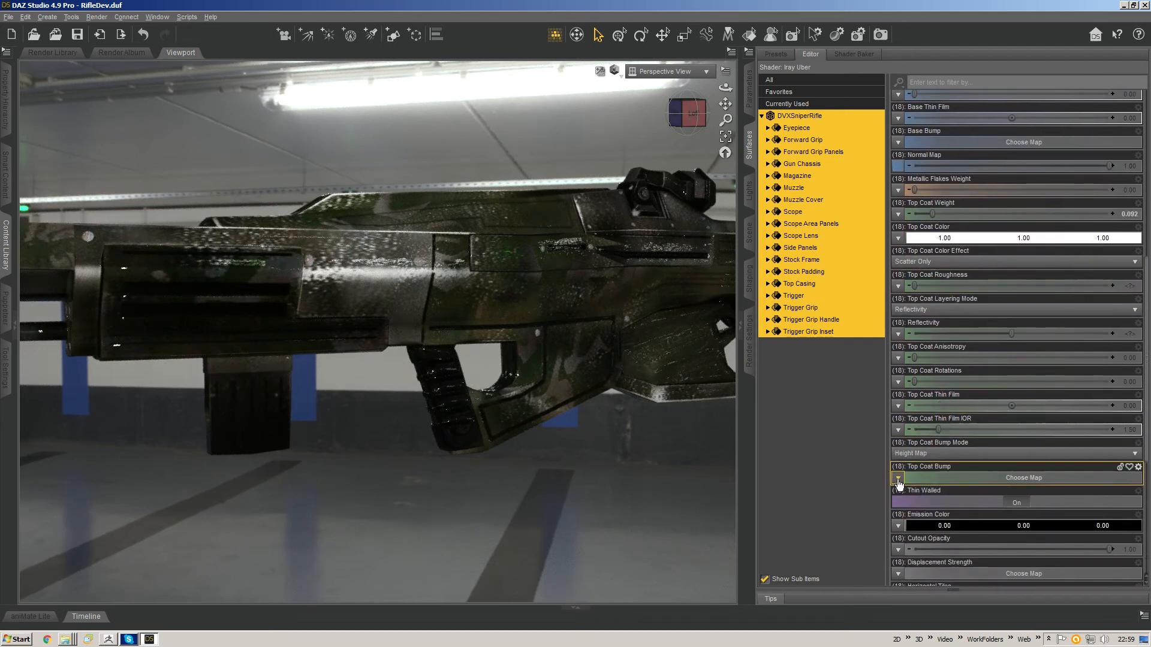
{"action": "left_click", "coordinate": [898, 480]}
{"action": "left_click", "coordinate": [908, 170]}
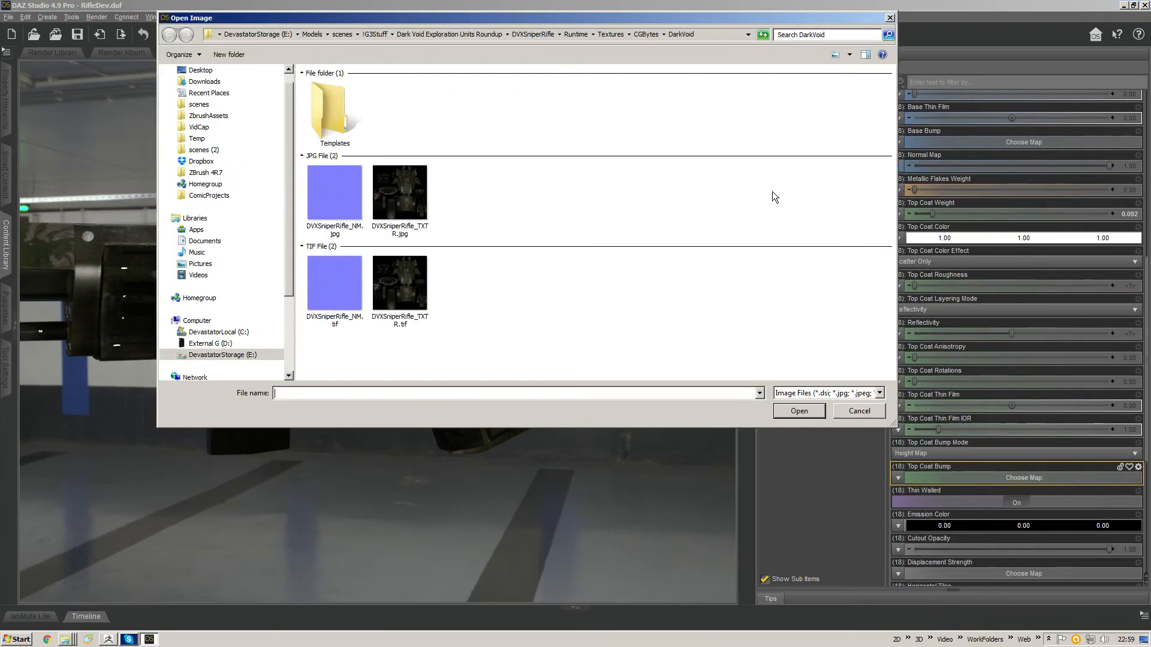
{"action": "left_click", "coordinate": [332, 222]}
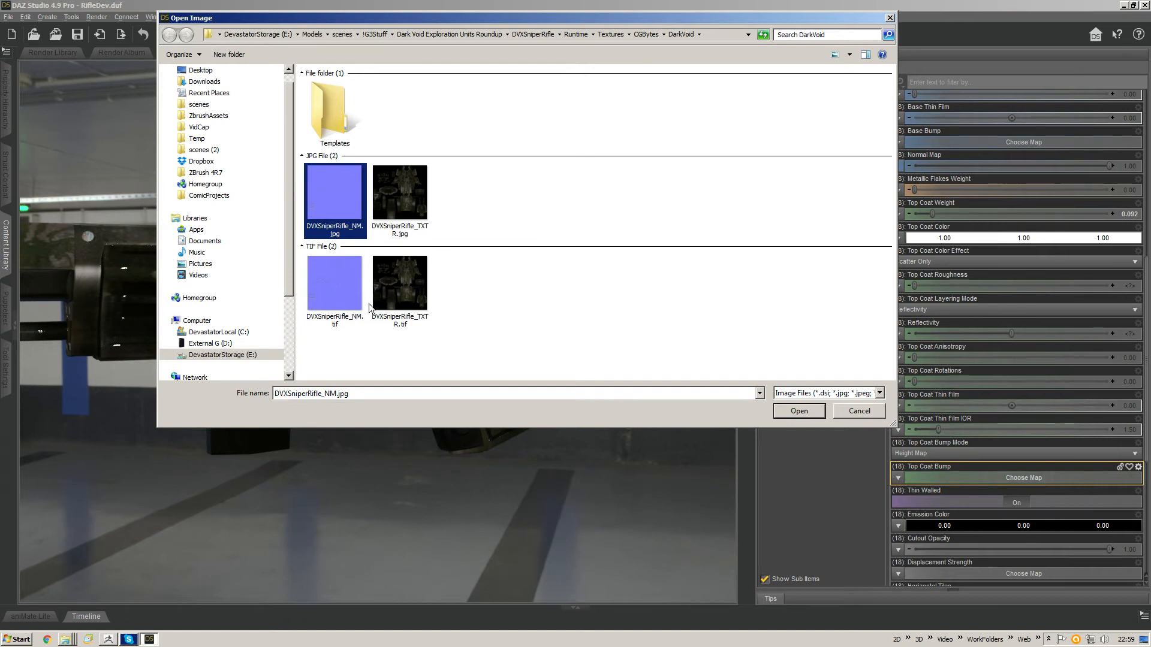
{"action": "double_click", "coordinate": [356, 226]}
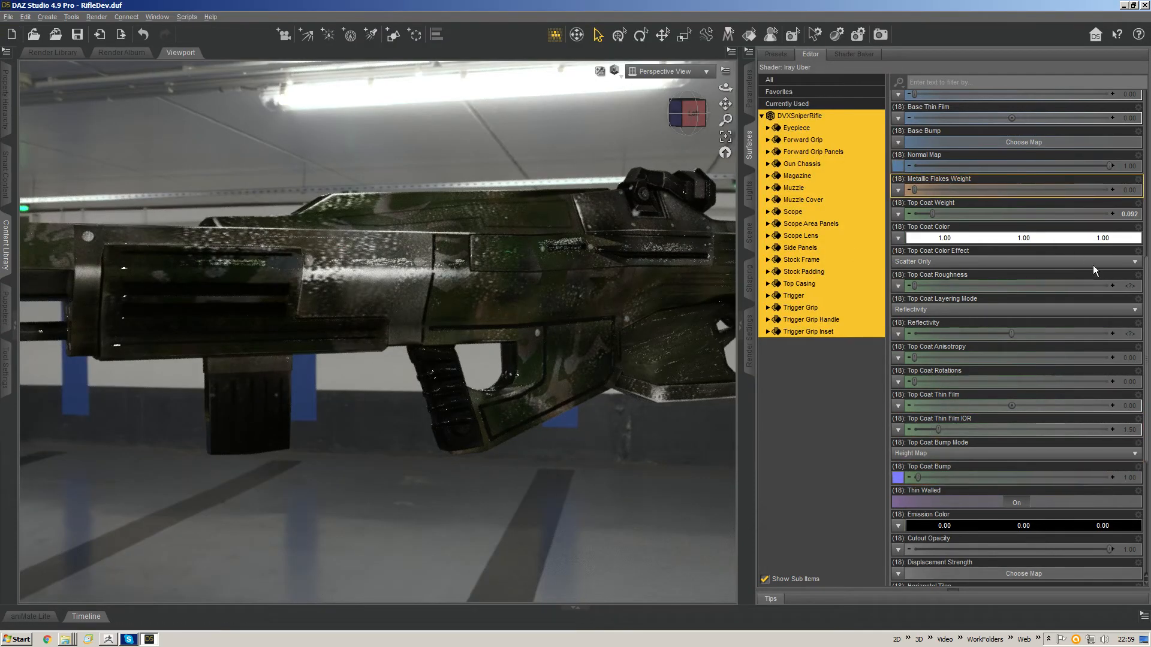
Step: Load DVXSniperRifle_NM.jpg as the Normal Map on all the rifle surfaces
{"action": "left_click", "coordinate": [902, 166]}
{"action": "left_click", "coordinate": [911, 171]}
{"action": "double_click", "coordinate": [347, 199]}
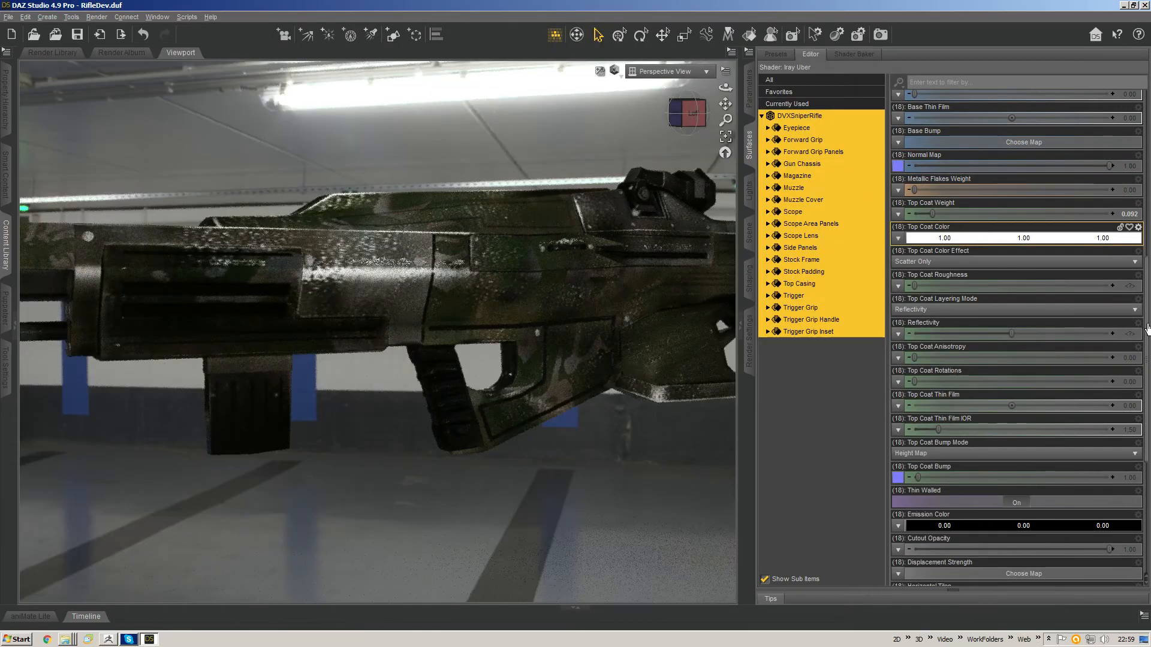
Step: Set the Glossy Layered Weight of all the rifle surfaces to 0.28
{"action": "left_click_drag", "start_coordinate": [1147, 325], "coordinate": [1130, 206]}
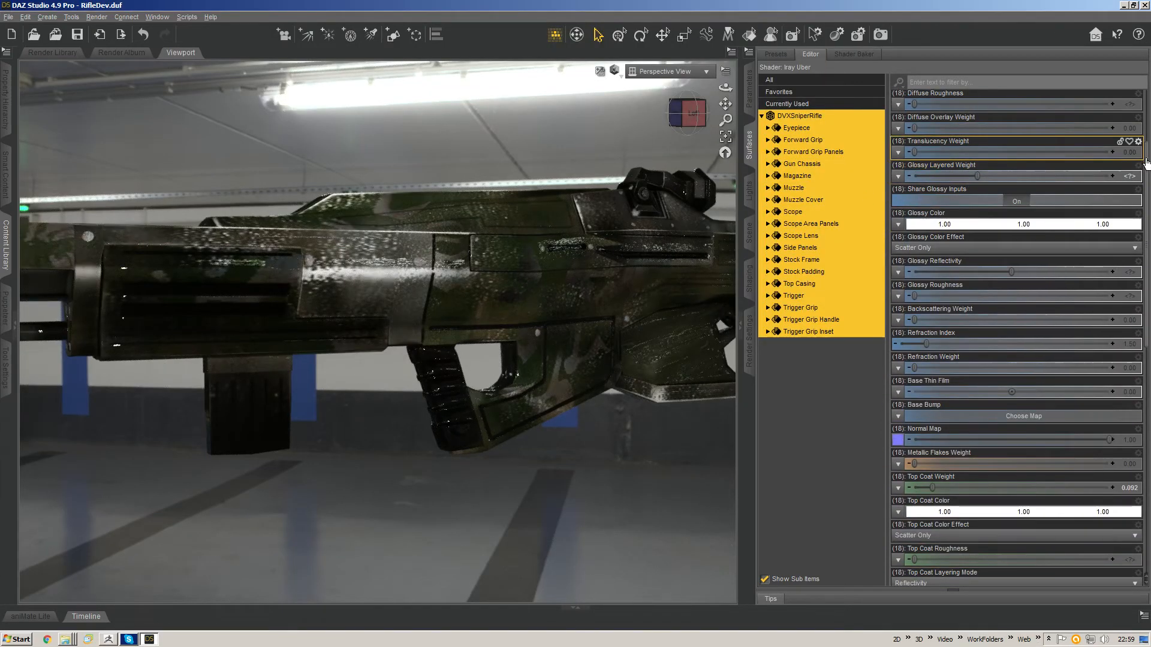
{"action": "left_click_drag", "start_coordinate": [1147, 161], "coordinate": [1147, 119]}
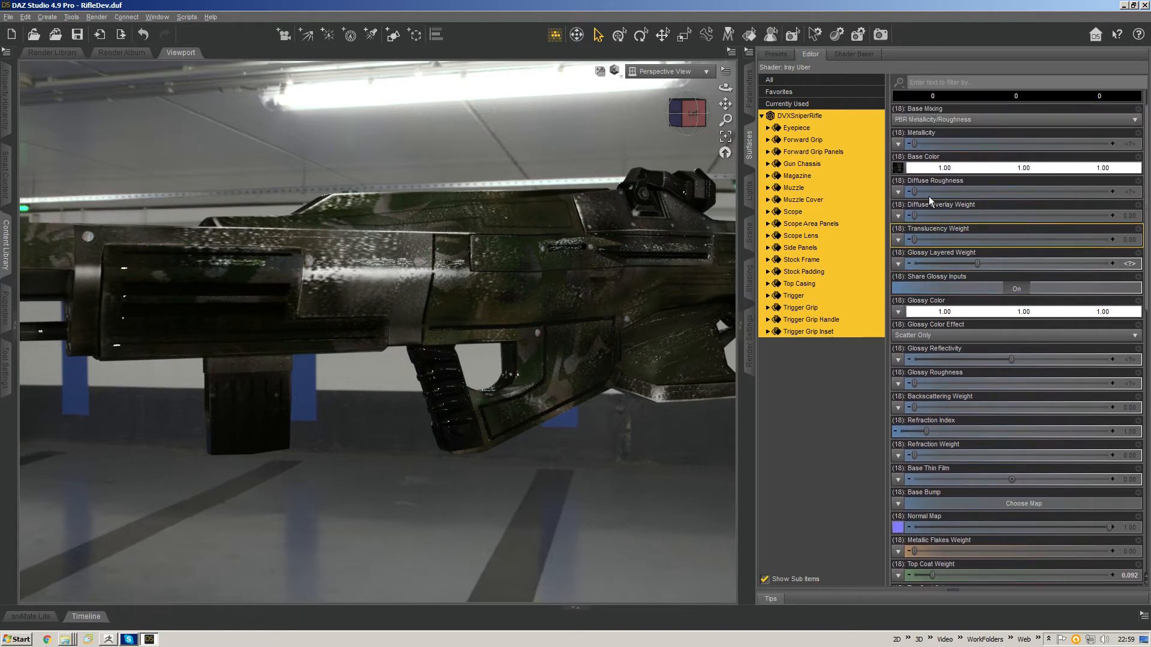
{"action": "left_click_drag", "start_coordinate": [977, 263], "coordinate": [969, 264]}
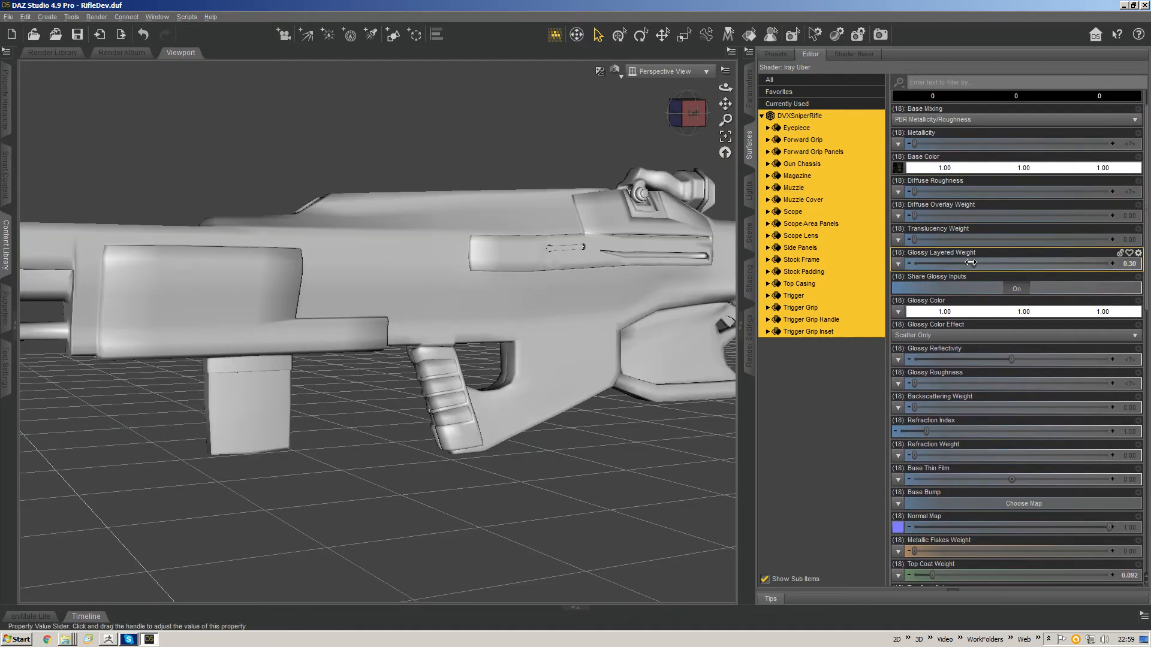
Step: Replace the Base Color map of all the rifle surfaces with DVXSniperRifle_TXTR.jpg
{"action": "left_click", "coordinate": [899, 170]}
{"action": "left_click", "coordinate": [909, 175]}
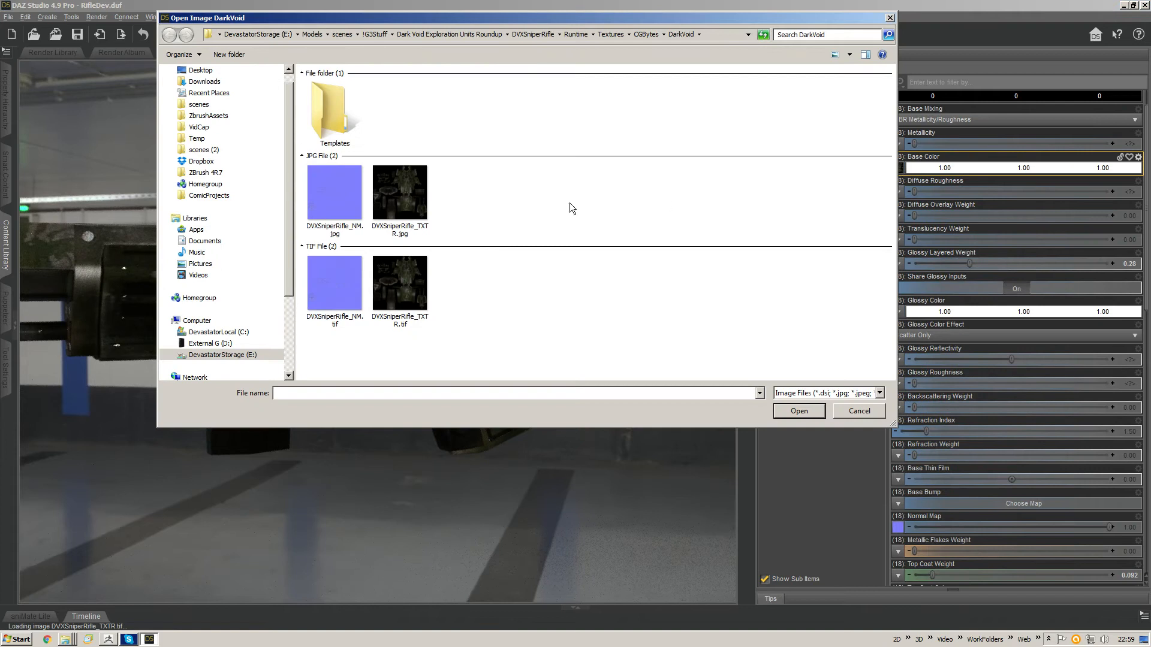
{"action": "left_click", "coordinate": [414, 201]}
{"action": "double_click", "coordinate": [423, 200]}
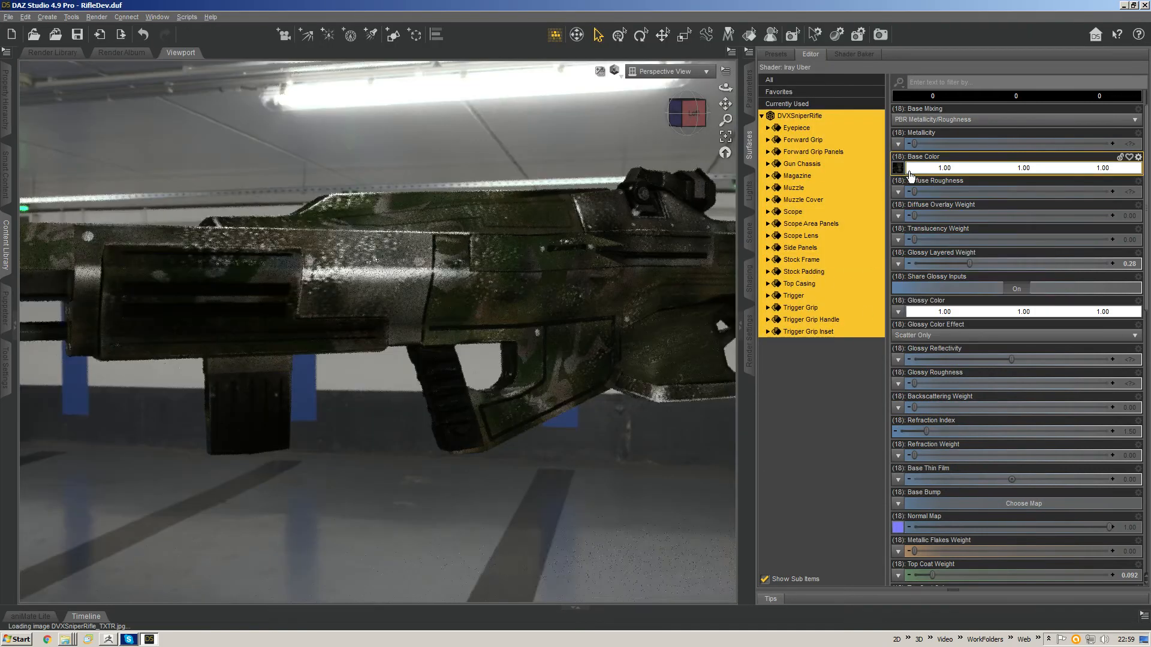
Step: Switch to the DVXSniperRifle folder in Windows Explorer and open its Runtime\Textures\CGBytes\DarkVoid subfolder
{"action": "key", "text": "alt+Tab"}
{"action": "key", "text": "alt+Tab"}
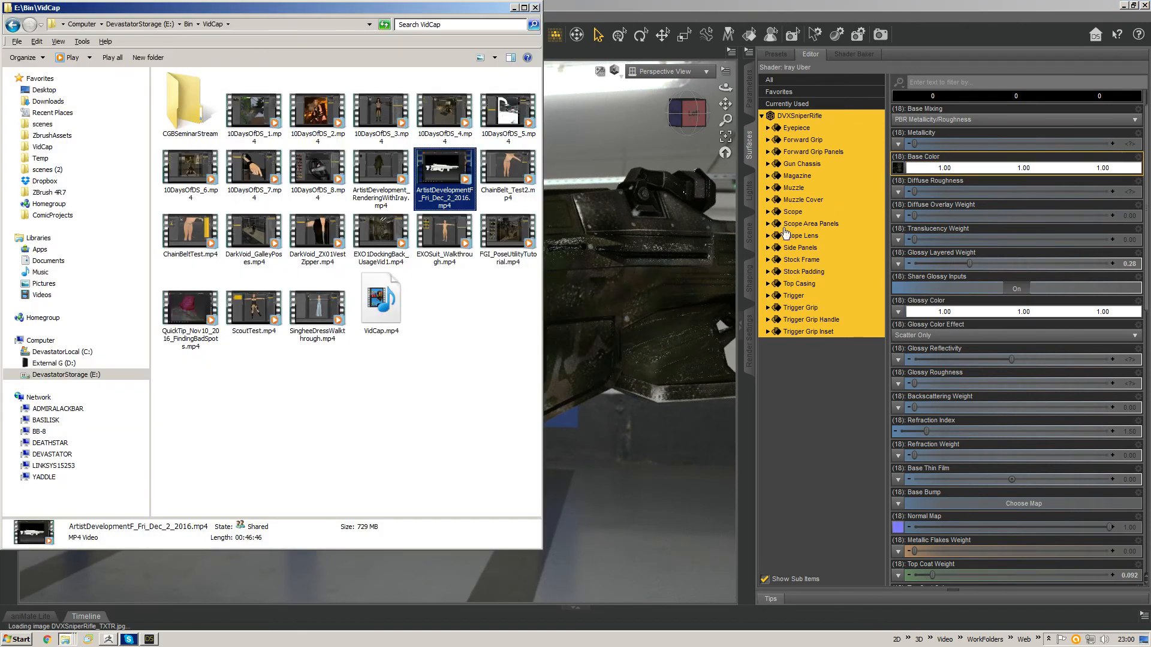
{"action": "left_click", "coordinate": [712, 201]}
{"action": "key", "text": "alt+Tab"}
{"action": "key", "text": "alt+Tab"}
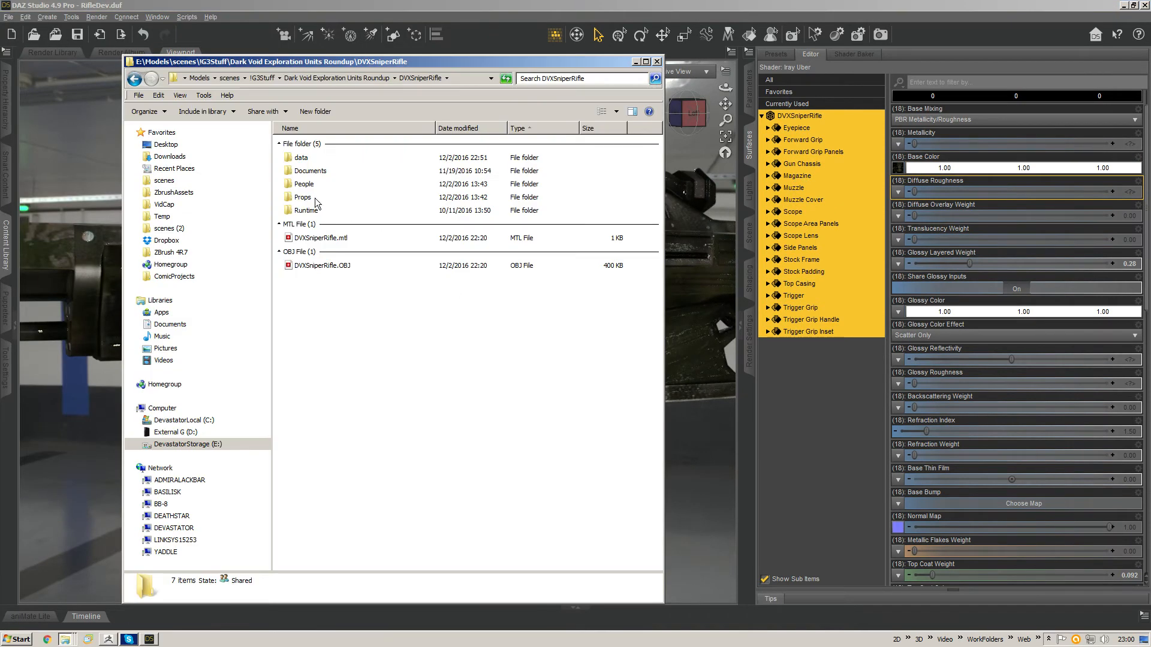
{"action": "double_click", "coordinate": [306, 210]}
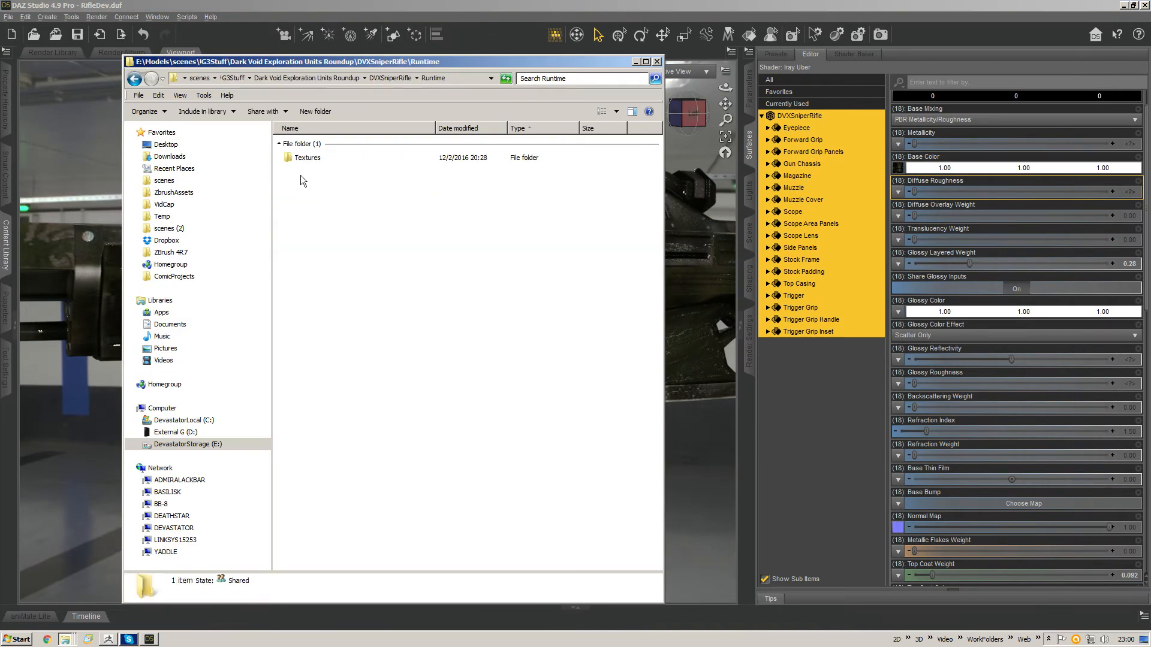
{"action": "double_click", "coordinate": [302, 158]}
{"action": "double_click", "coordinate": [313, 159]}
{"action": "double_click", "coordinate": [321, 157]}
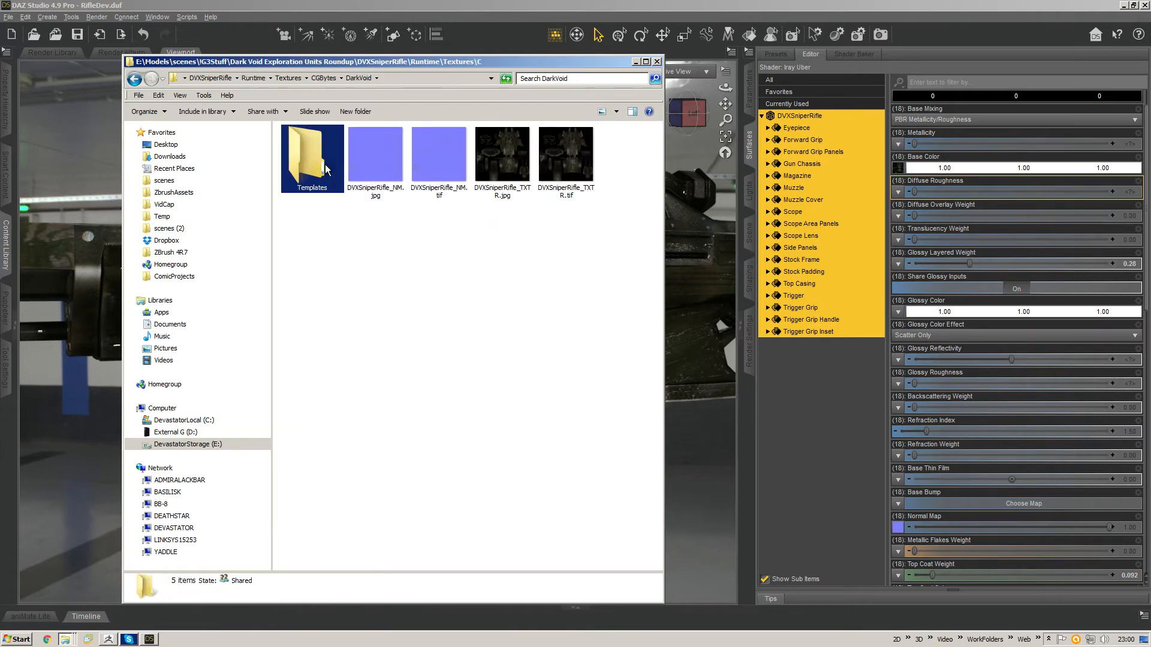
Step: Delete DVXSniperRifle_NM.tif and DVXSniperRifle_TXTR.tif from the DarkVoid textures folder
{"action": "left_click_drag", "start_coordinate": [449, 228], "coordinate": [389, 172]}
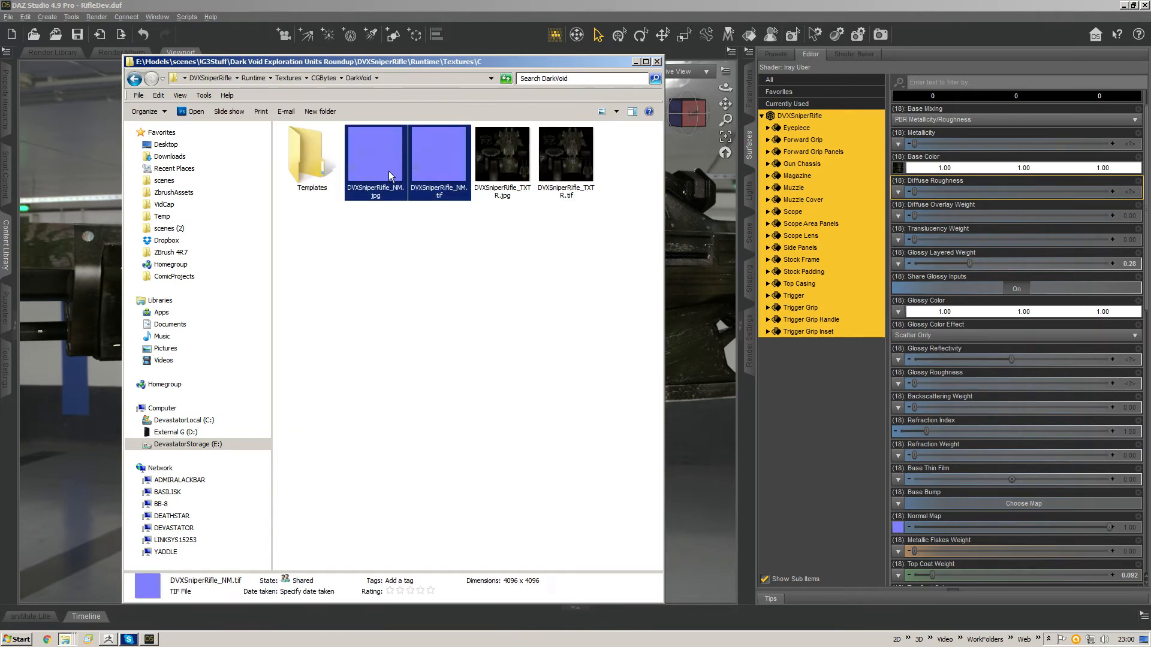
{"action": "left_click", "coordinate": [426, 227]}
{"action": "left_click", "coordinate": [432, 187]}
{"action": "left_click", "coordinate": [591, 225]}
{"action": "left_click", "coordinate": [566, 159]}
{"action": "left_click", "coordinate": [452, 179], "text": "ctrl"}
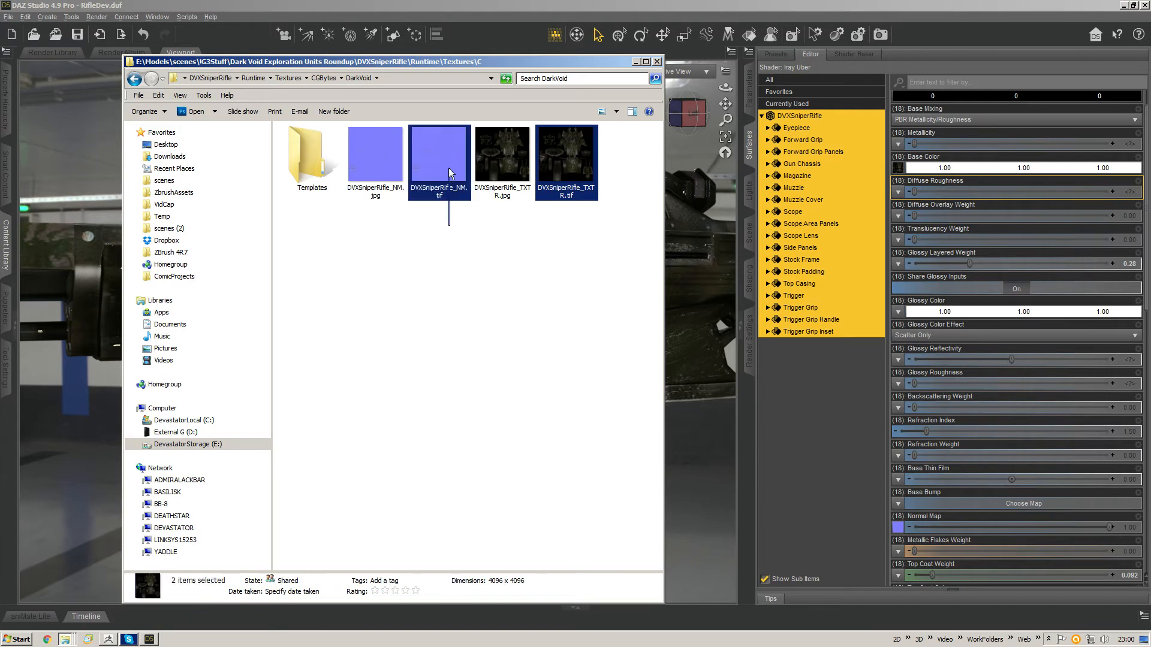
{"action": "key", "text": "Delete"}
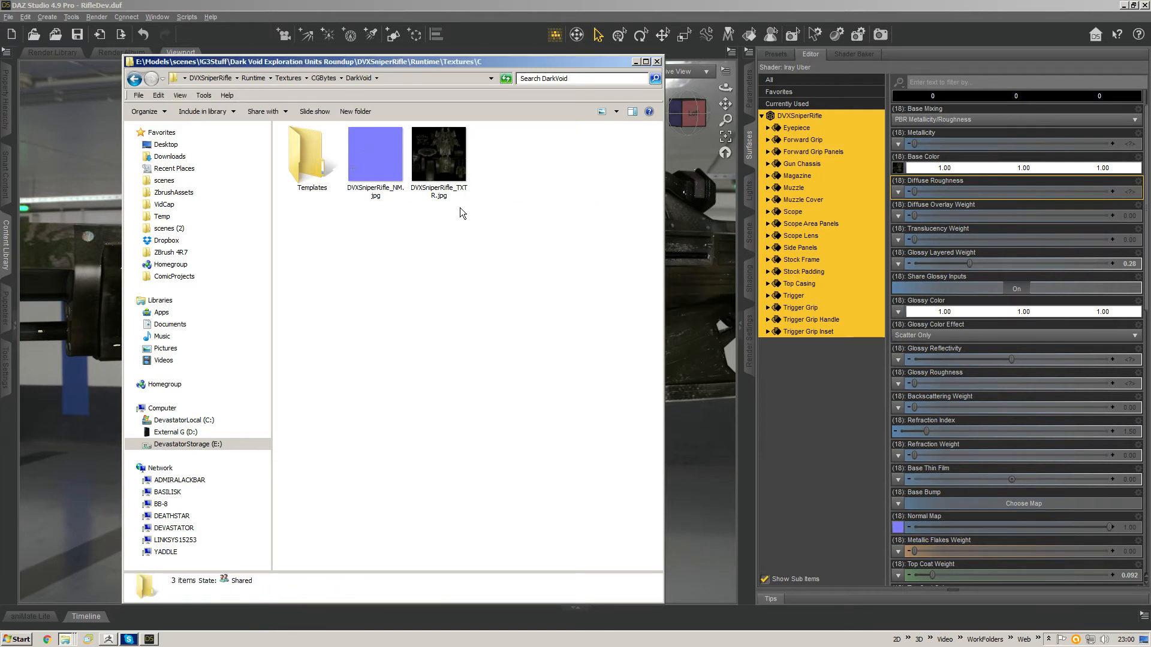
Step: Delete the Templates folder from the DarkVoid textures folder and switch back to DAZ Studio
{"action": "key", "text": "alt+Tab"}
{"action": "key", "text": "alt+Tab"}
{"action": "left_click", "coordinate": [314, 175]}
{"action": "key", "text": "Delete"}
{"action": "key", "text": "Return"}
{"action": "key", "text": "alt+Tab"}
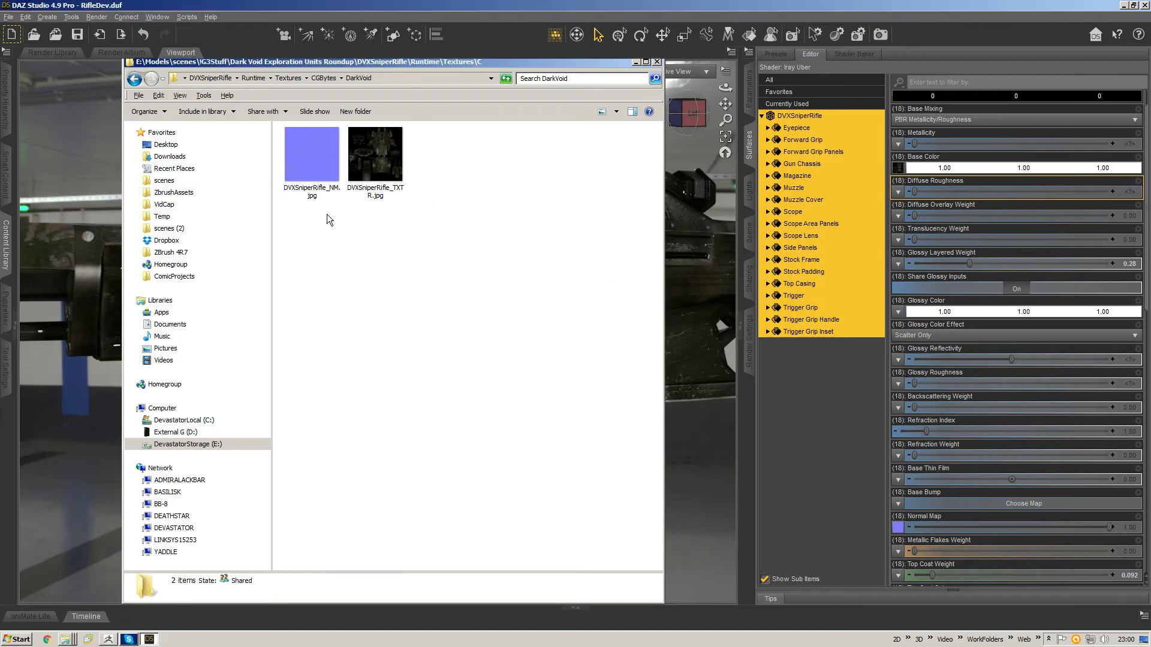
Step: Set the Glossy Layered Weight of all the rifle surfaces to 0.043
{"action": "left_click_drag", "start_coordinate": [695, 101], "coordinate": [740, 103]}
{"action": "scroll", "coordinate": [1103, 273], "scroll_direction": "up", "scroll_amount": 1}
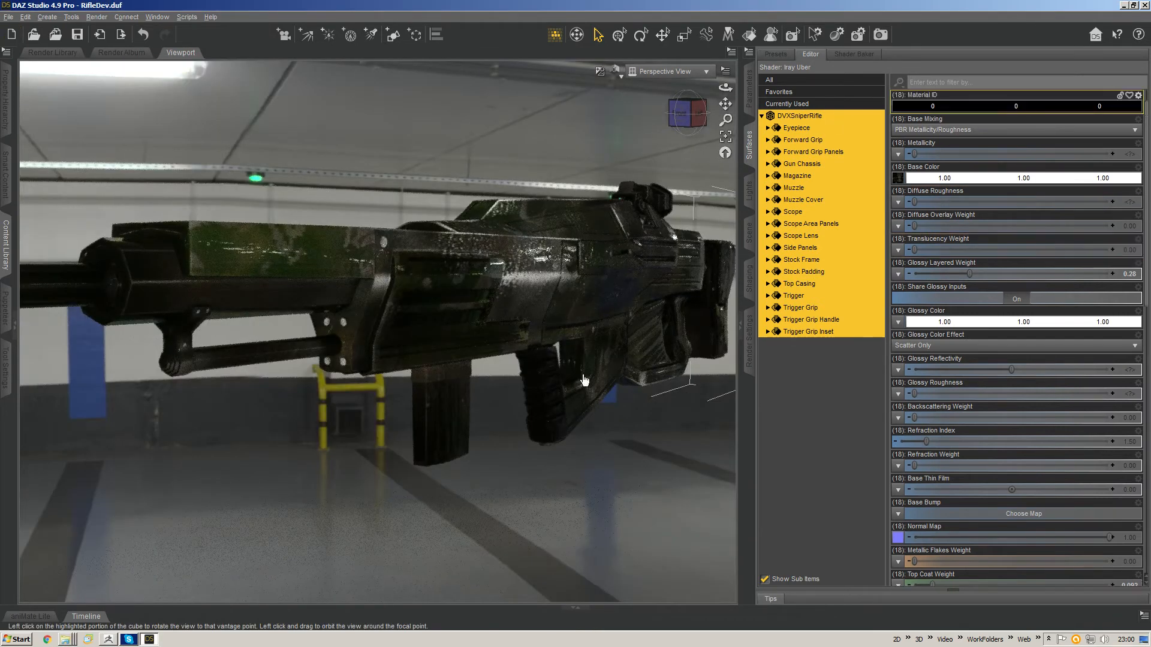
{"action": "left_click_drag", "start_coordinate": [1147, 286], "coordinate": [1146, 285]}
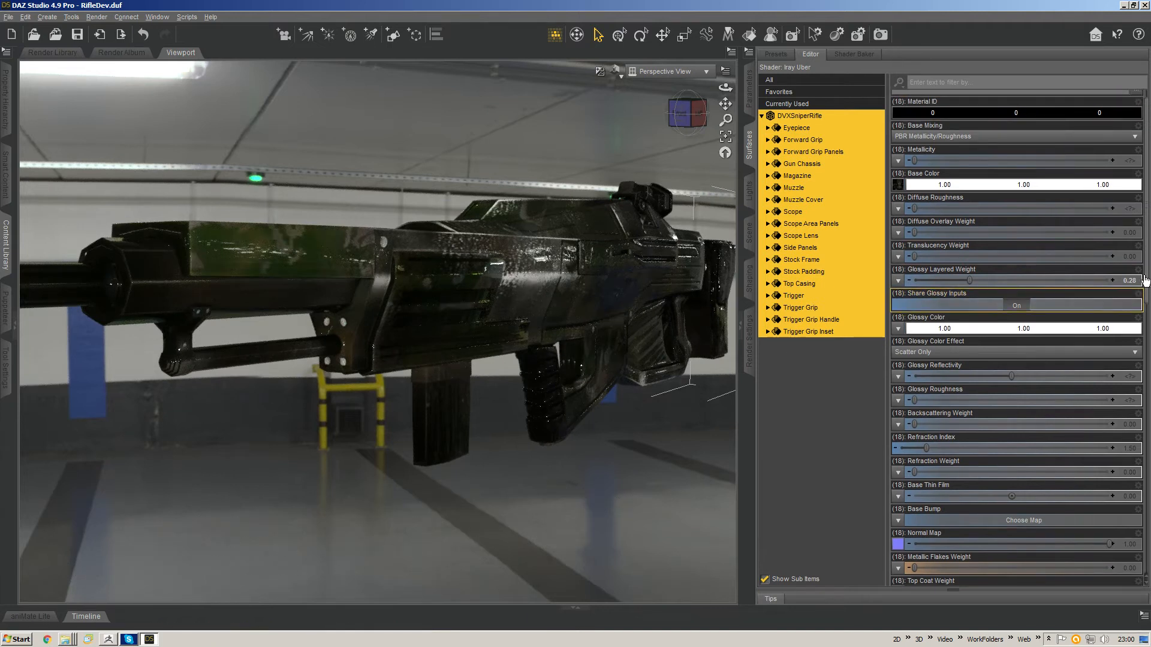
{"action": "left_click_drag", "start_coordinate": [968, 281], "coordinate": [932, 280]}
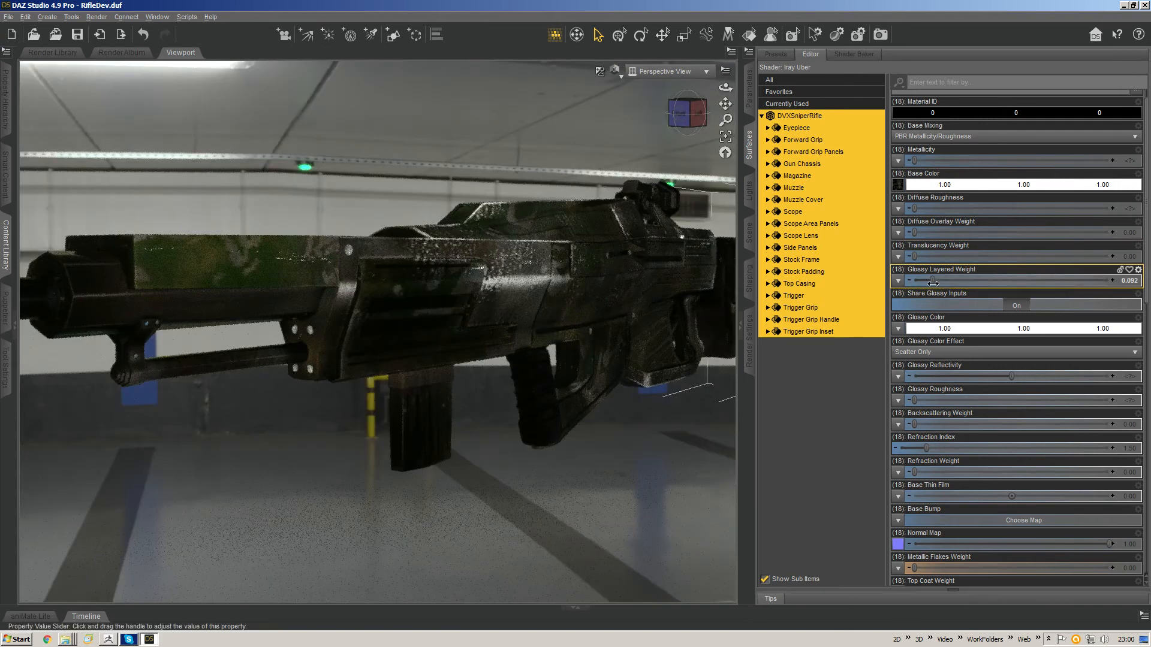
{"action": "left_click_drag", "start_coordinate": [933, 281], "coordinate": [923, 281]}
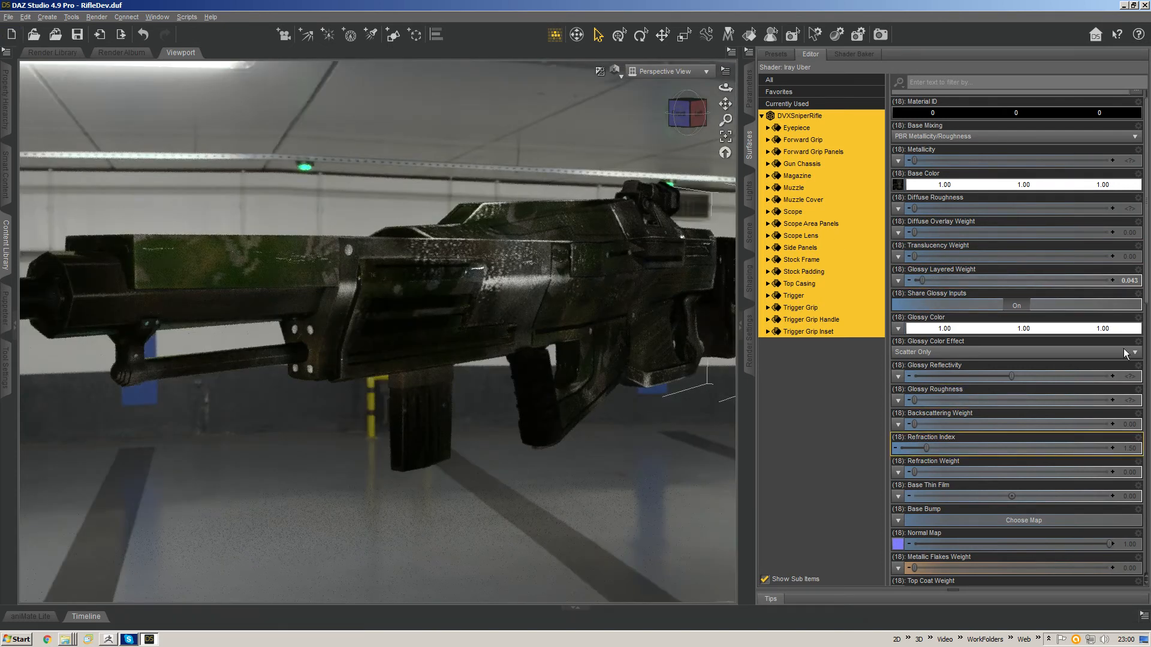
Step: Set the Top Coat Roughness of all the rifle surfaces to 0.14
{"action": "scroll", "coordinate": [1146, 290], "scroll_direction": "down", "scroll_amount": 5}
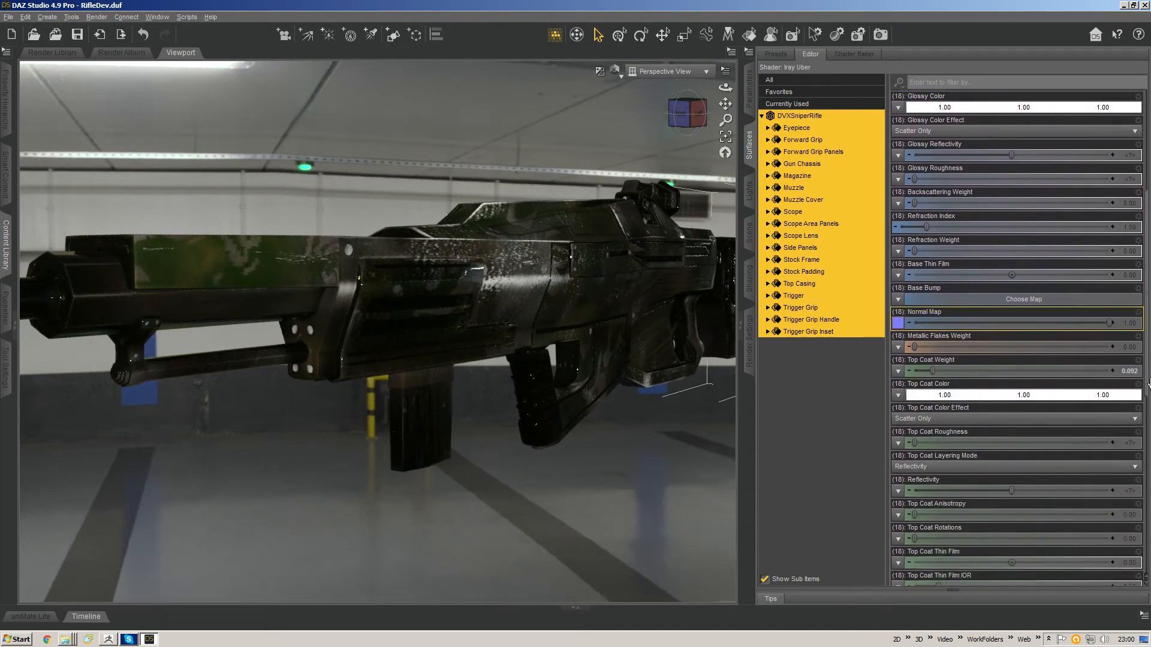
{"action": "scroll", "coordinate": [1146, 389], "scroll_direction": "down", "scroll_amount": 1}
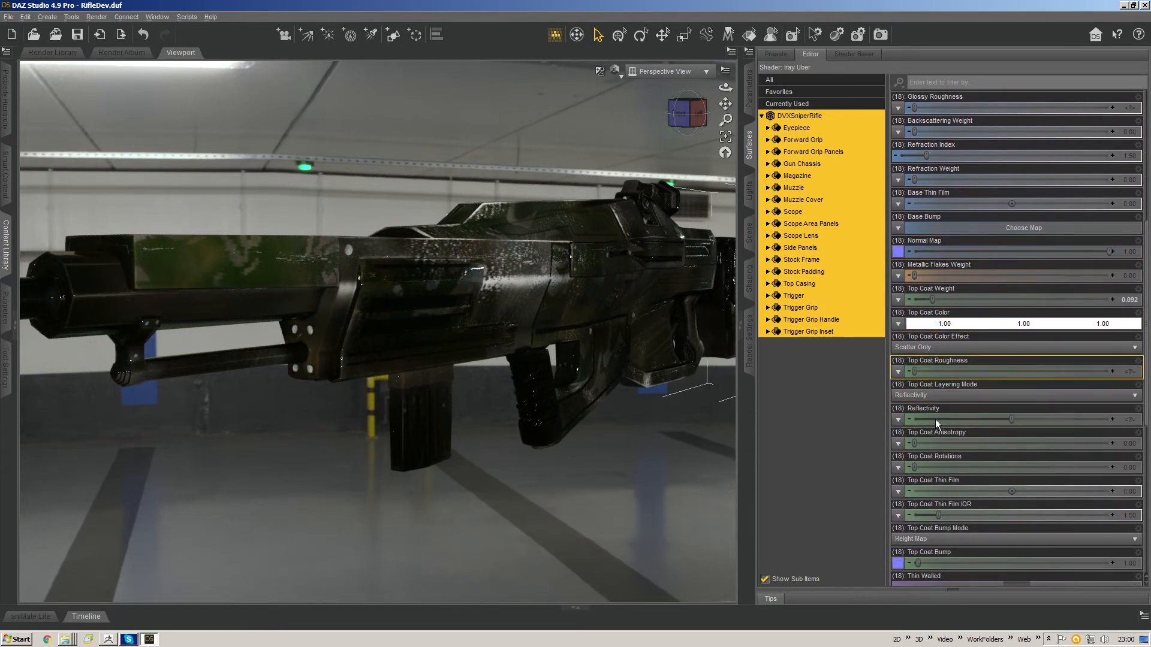
{"action": "mouse_move", "coordinate": [916, 370]}
{"action": "left_mouse_down"}
{"action": "mouse_move", "coordinate": [936, 368]}
{"action": "mouse_move", "coordinate": [936, 386]}
{"action": "left_mouse_up"}
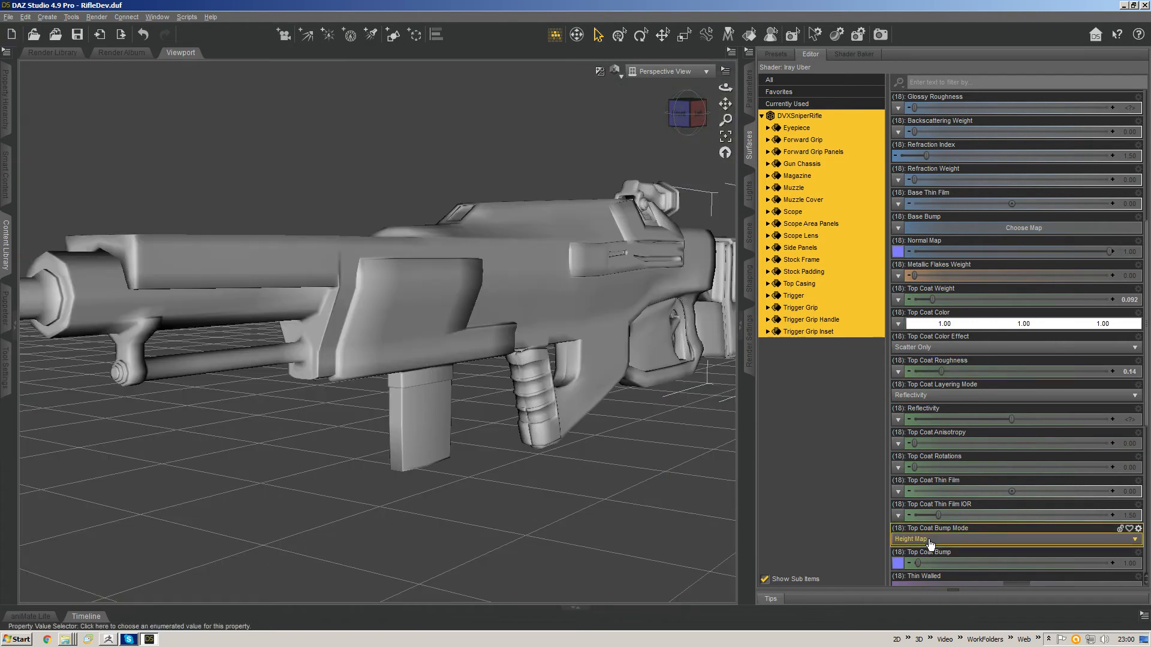
Step: Set the Top Coat Bump Mode of all the rifle surfaces to Normal Map and the Top Coat Bump to 24.31
{"action": "left_click", "coordinate": [917, 538]}
{"action": "left_click", "coordinate": [928, 565]}
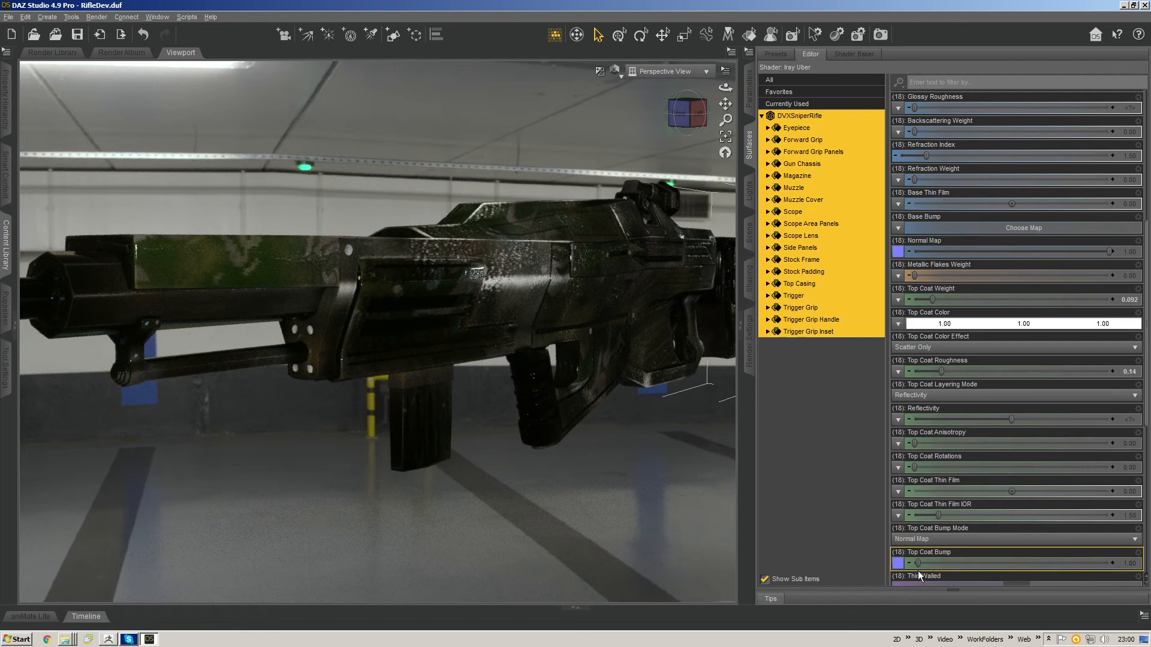
{"action": "left_click_drag", "start_coordinate": [918, 564], "coordinate": [937, 562]}
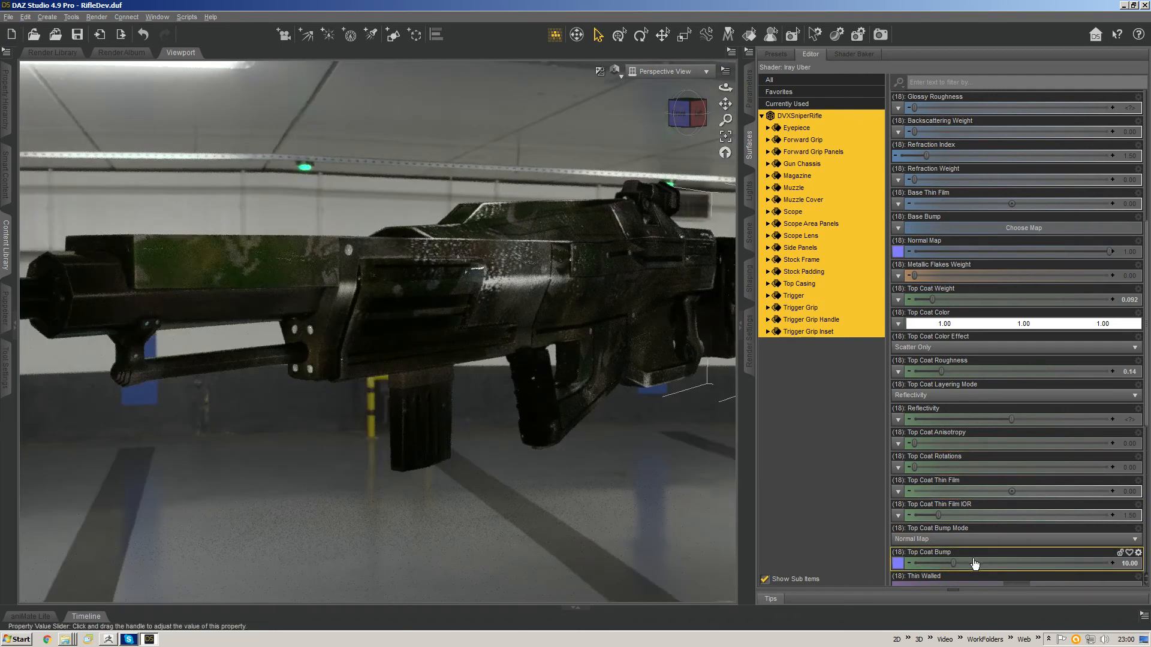
{"action": "left_click_drag", "start_coordinate": [953, 564], "coordinate": [1013, 559]}
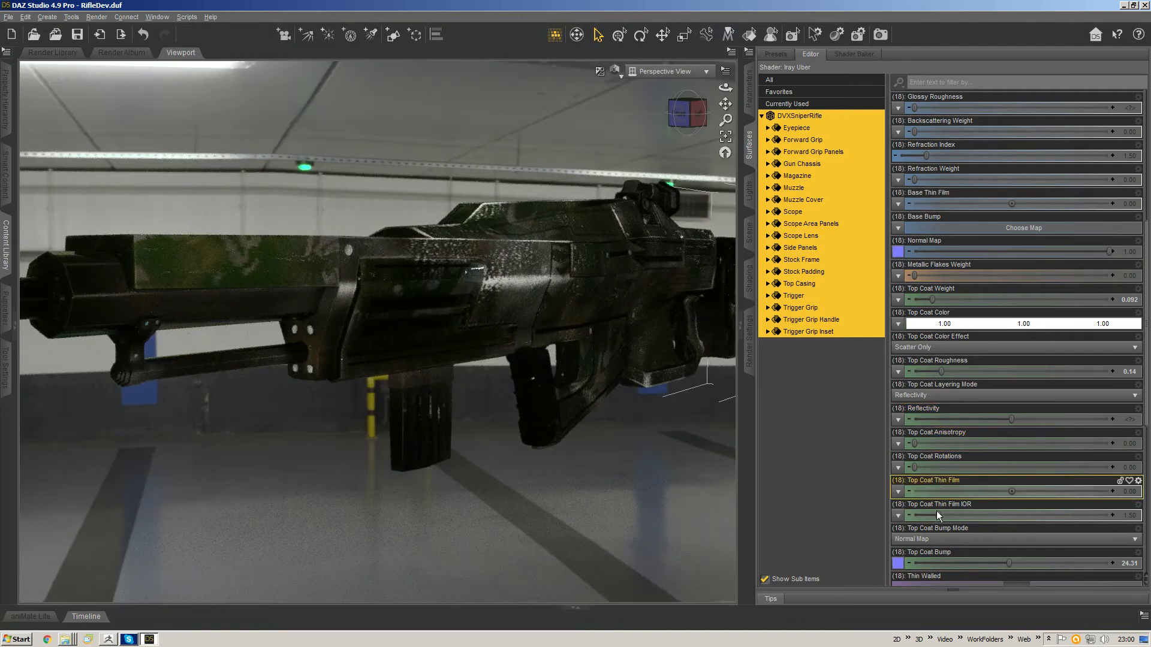
Step: Set the Top Coat Roughness of all the rifle surfaces to 0.32 and the Top Coat Weight to 0.071
{"action": "left_click_drag", "start_coordinate": [951, 371], "coordinate": [963, 371]}
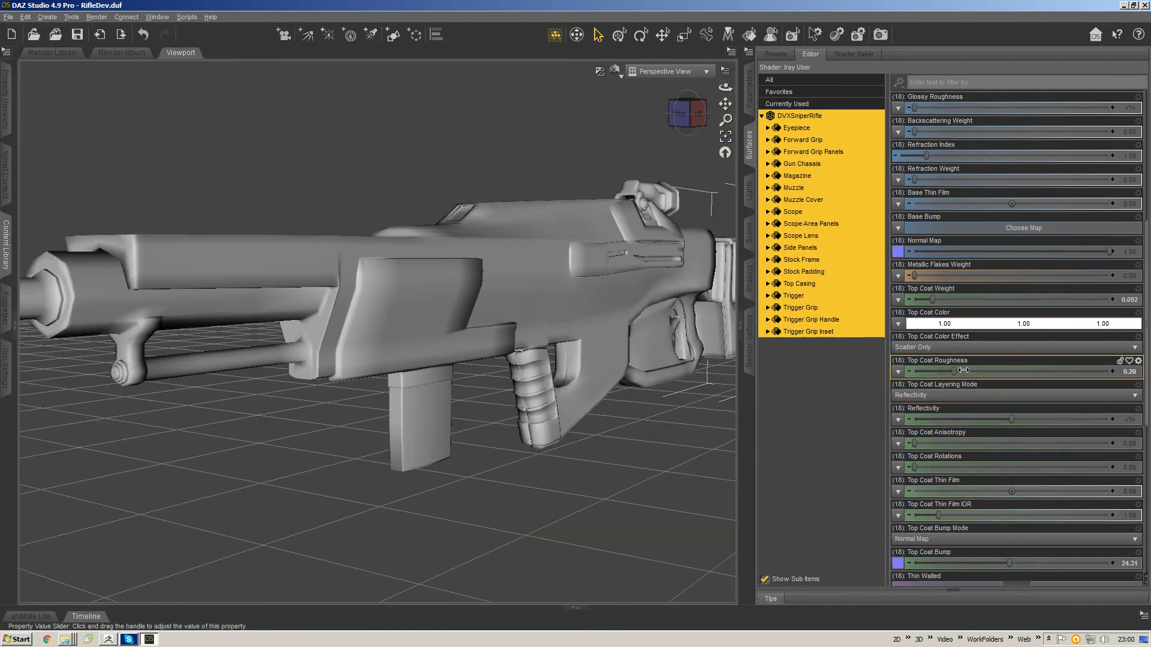
{"action": "left_click_drag", "start_coordinate": [981, 299], "coordinate": [1064, 298]}
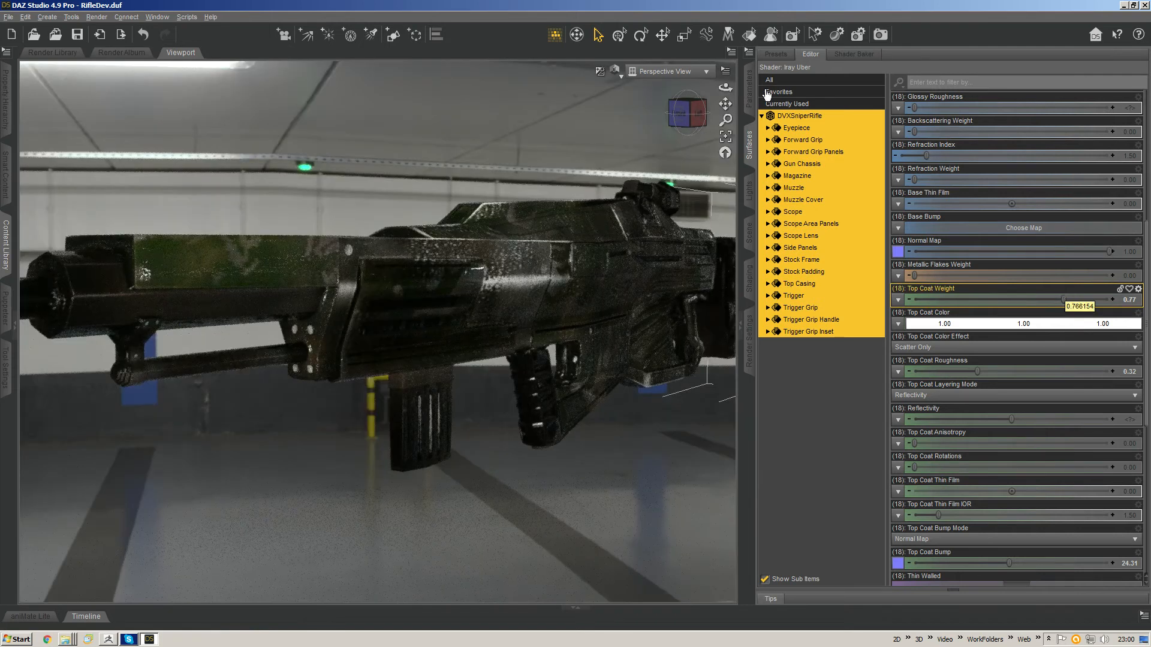
{"action": "left_click_drag", "start_coordinate": [697, 102], "coordinate": [691, 103]}
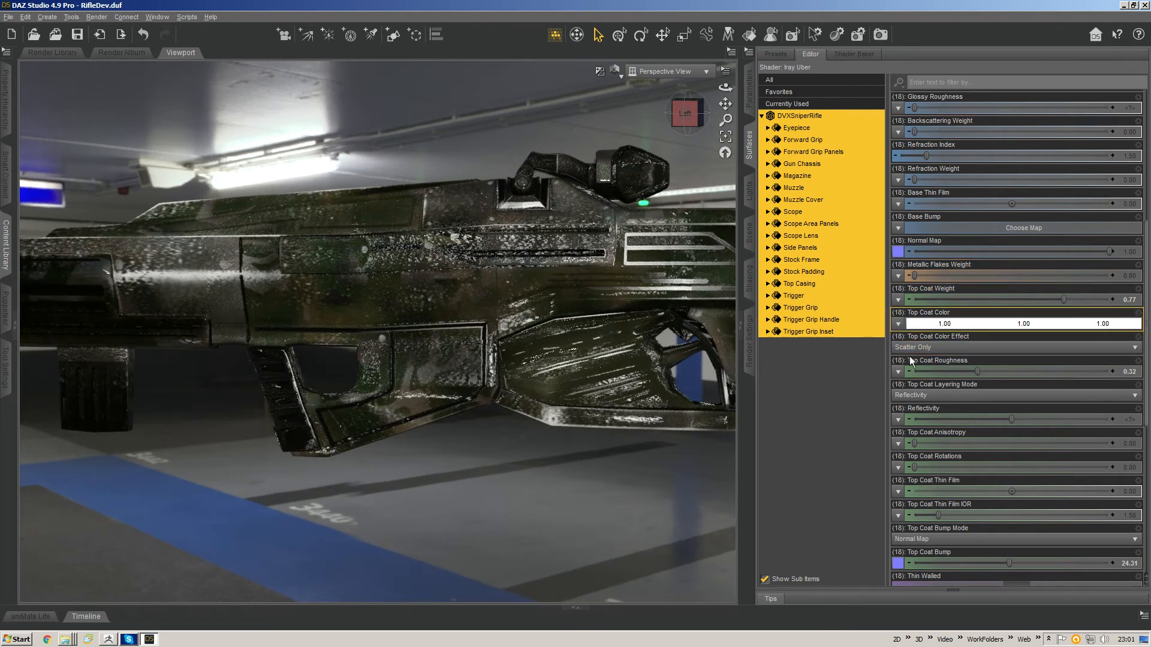
{"action": "left_click", "coordinate": [926, 301]}
{"action": "left_click_drag", "start_coordinate": [926, 301], "coordinate": [926, 301]}
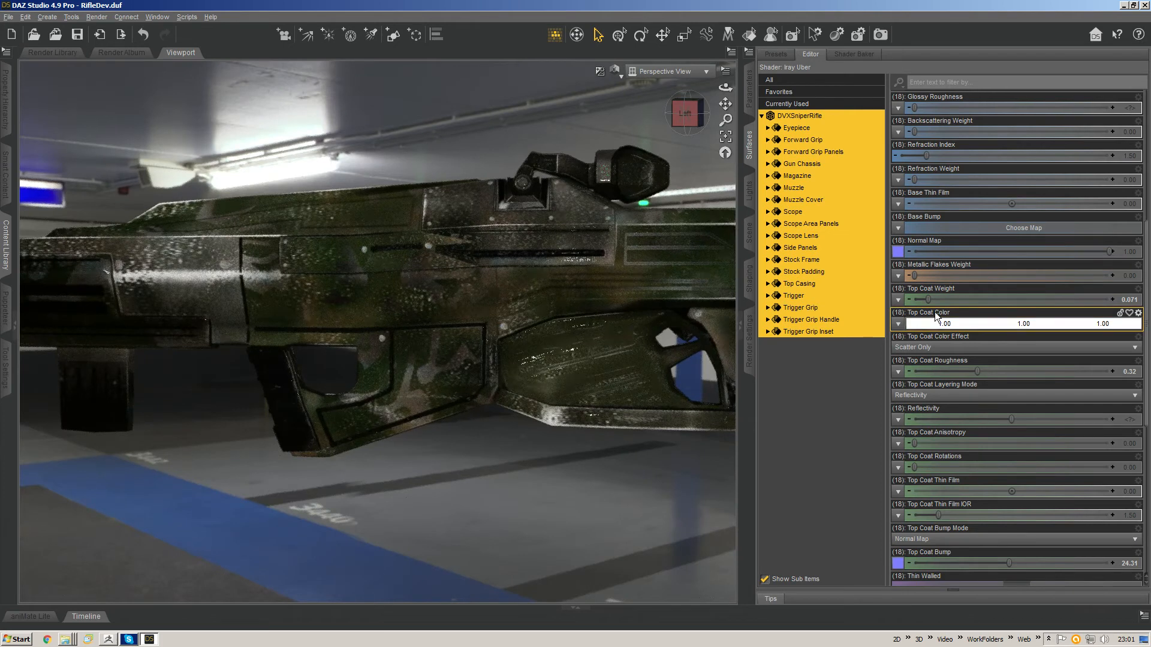
Step: Set the Glossy Reflectivity of all the rifle surfaces to 0.052
{"action": "scroll", "coordinate": [534, 401], "scroll_direction": "down", "scroll_amount": 5}
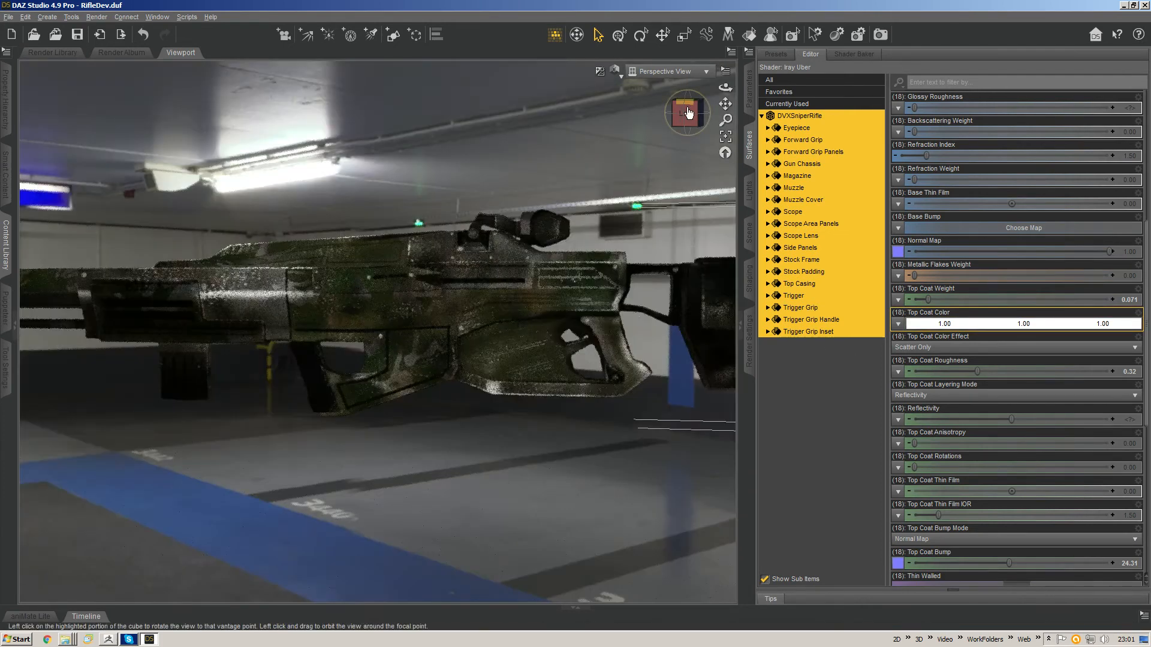
{"action": "left_click_drag", "start_coordinate": [686, 111], "coordinate": [676, 114]}
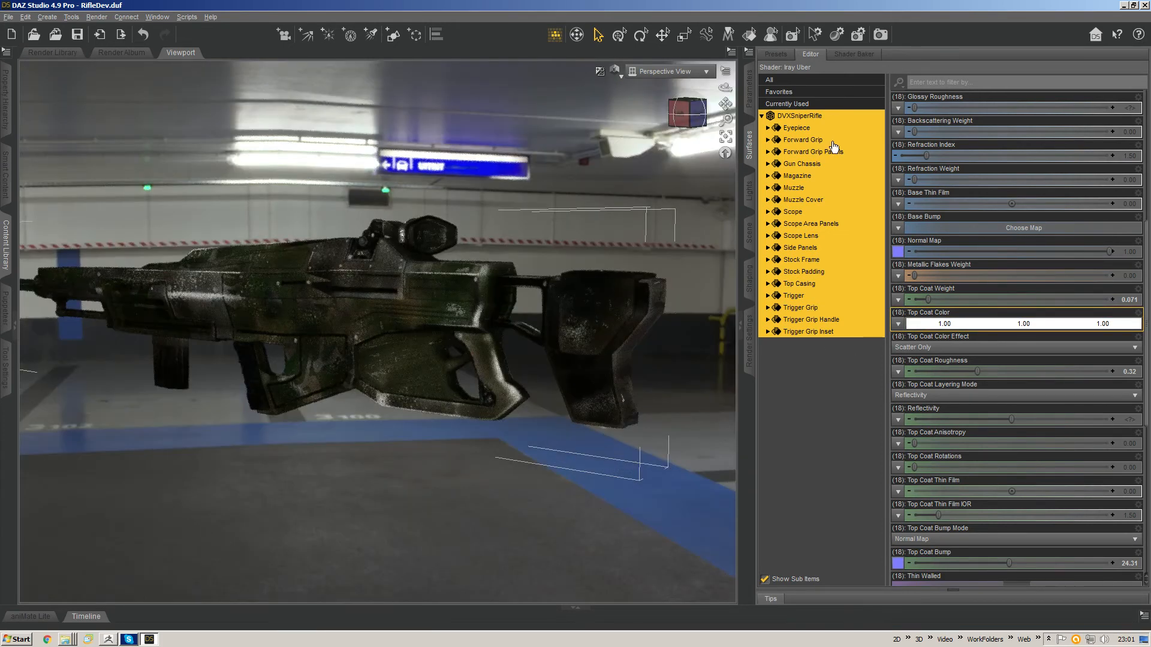
{"action": "left_click_drag", "start_coordinate": [727, 105], "coordinate": [785, 94]}
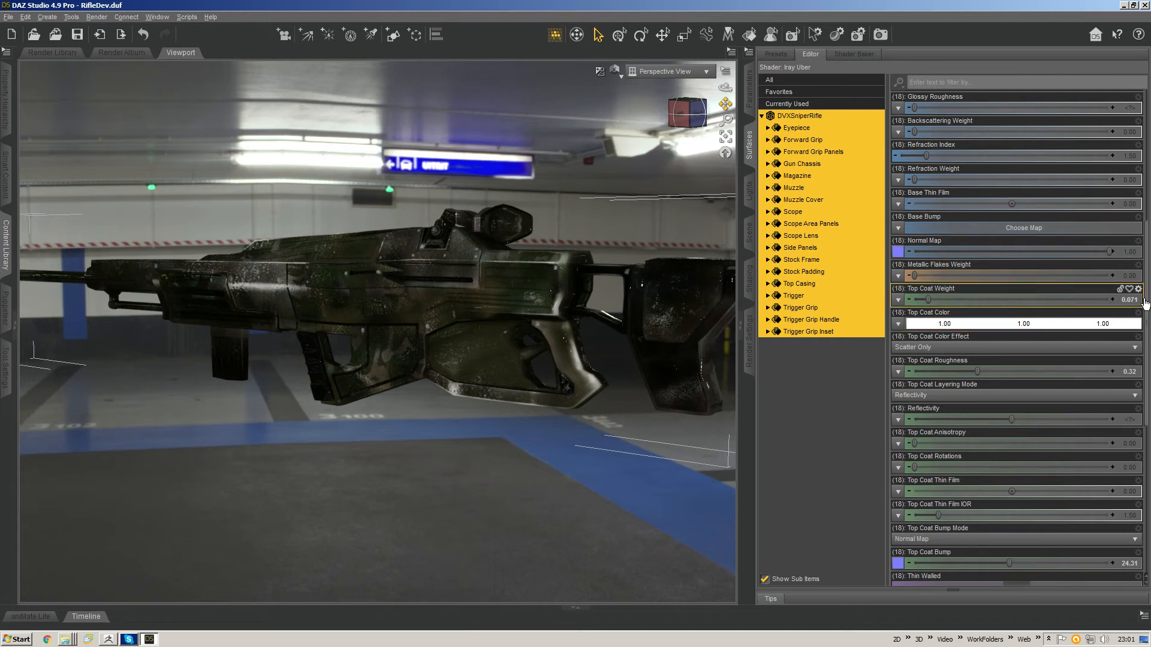
{"action": "left_click_drag", "start_coordinate": [1147, 308], "coordinate": [1148, 176]}
{"action": "left_click_drag", "start_coordinate": [1010, 394], "coordinate": [976, 395]}
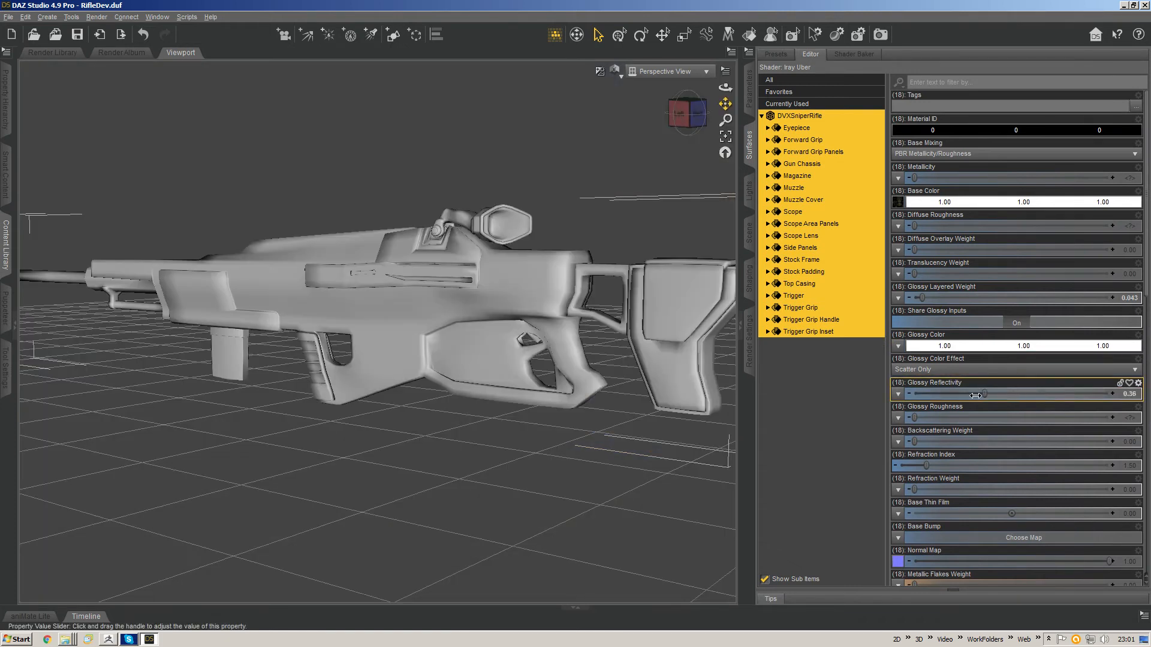
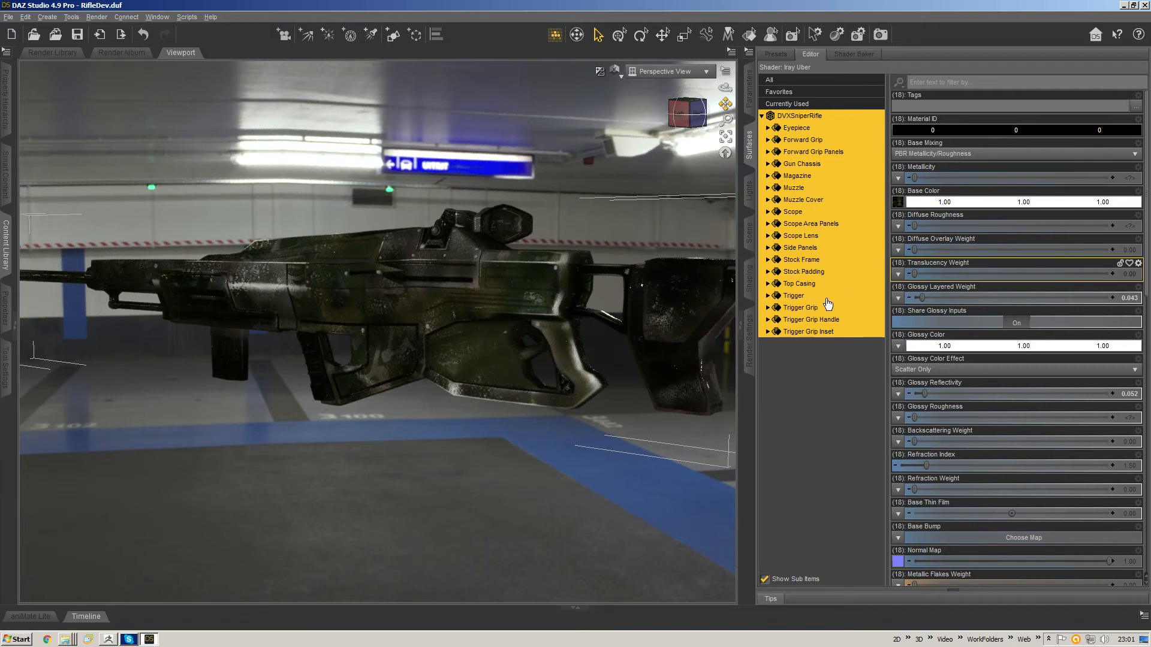
Step: Set Glossy Reflectivity to 0.27 and Glossy Layered Weight to 0.44 on only the Gun Chassis, Magazine, Muzzle, Scope and Stock Frame surfaces
{"action": "left_click", "coordinate": [831, 127]}
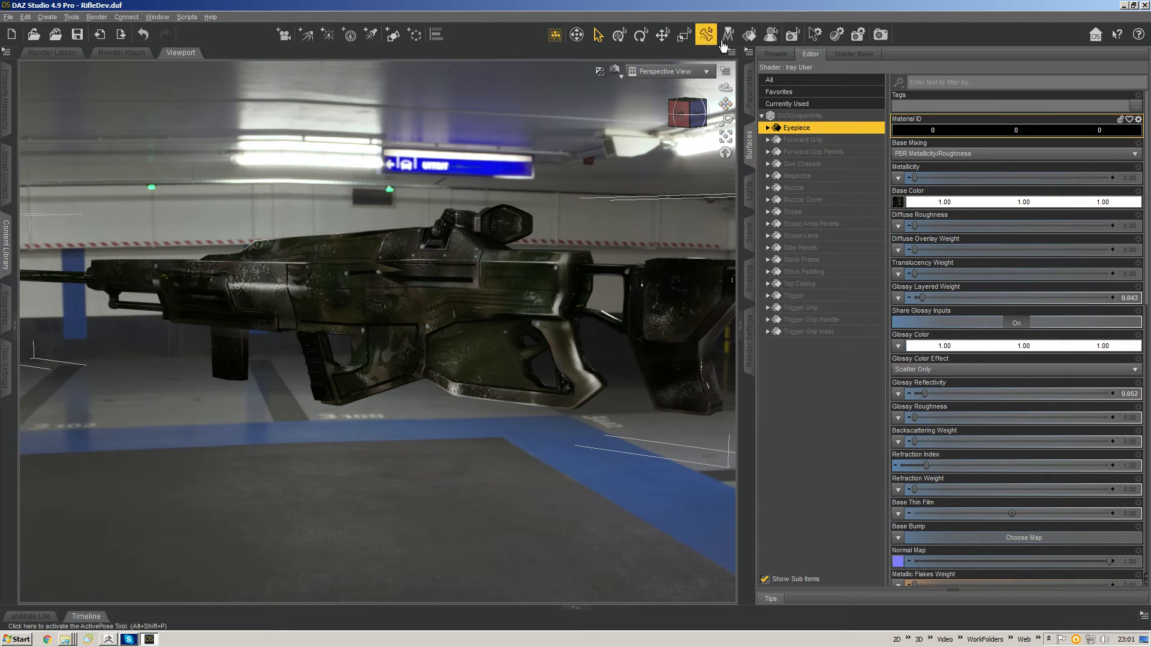
{"action": "left_click", "coordinate": [749, 34]}
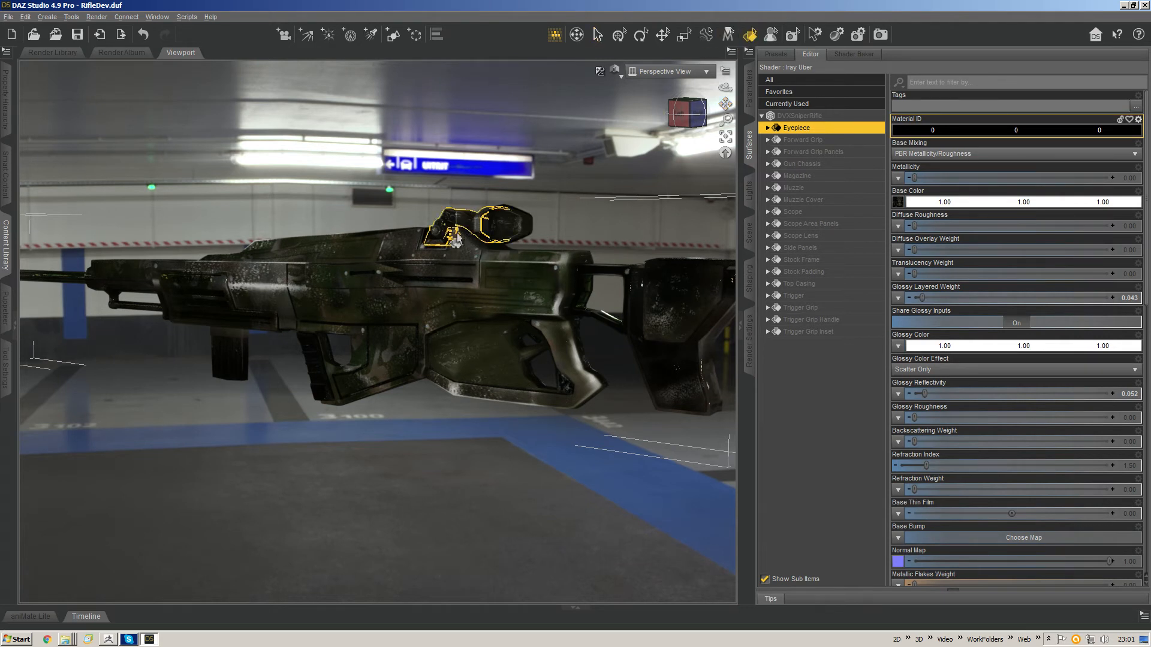
{"action": "left_click", "coordinate": [487, 229]}
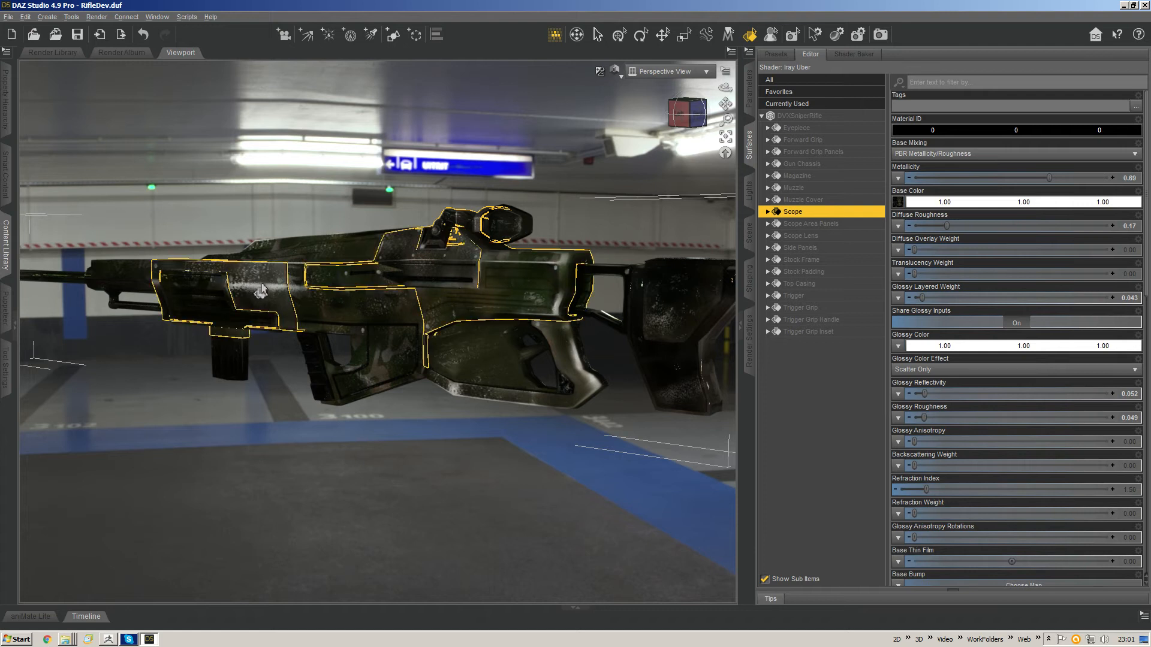
{"action": "left_click", "coordinate": [244, 314], "text": "ctrl"}
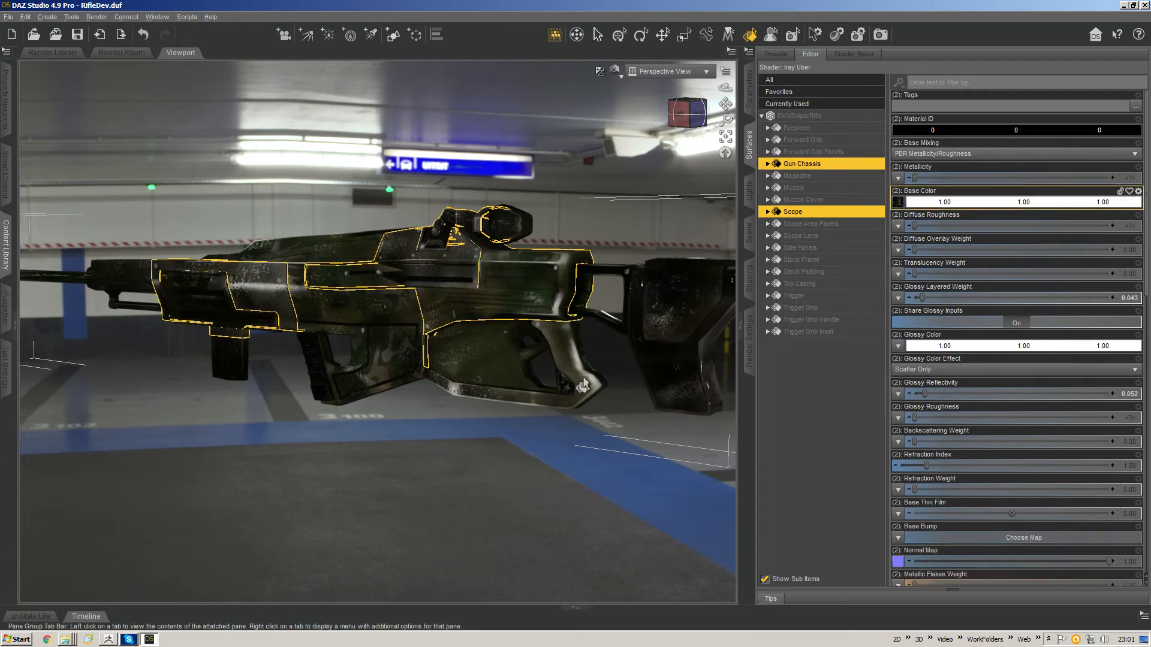
{"action": "left_click", "coordinate": [612, 327], "text": "ctrl"}
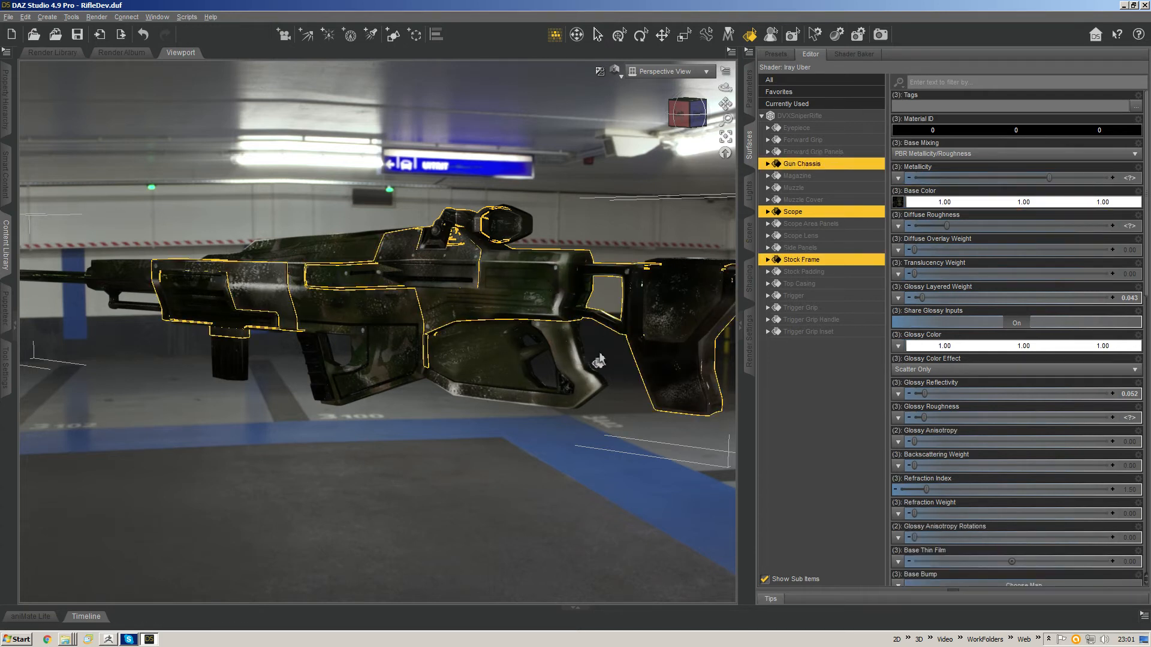
{"action": "left_click", "coordinate": [93, 299], "text": "ctrl"}
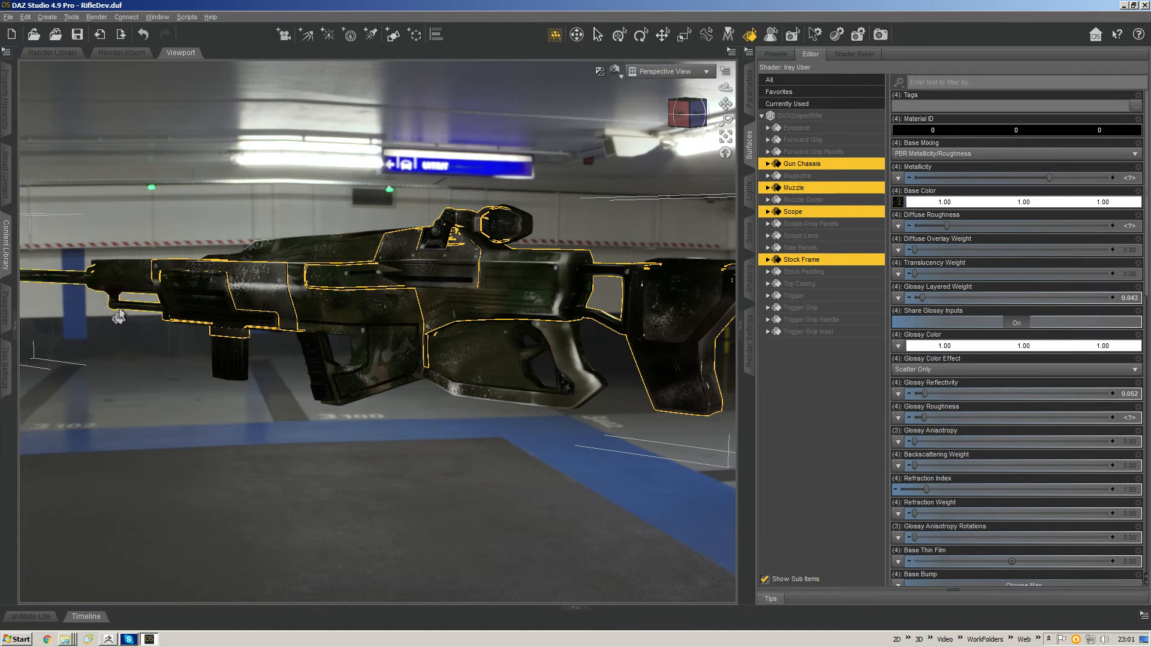
{"action": "left_click", "coordinate": [220, 367], "text": "ctrl"}
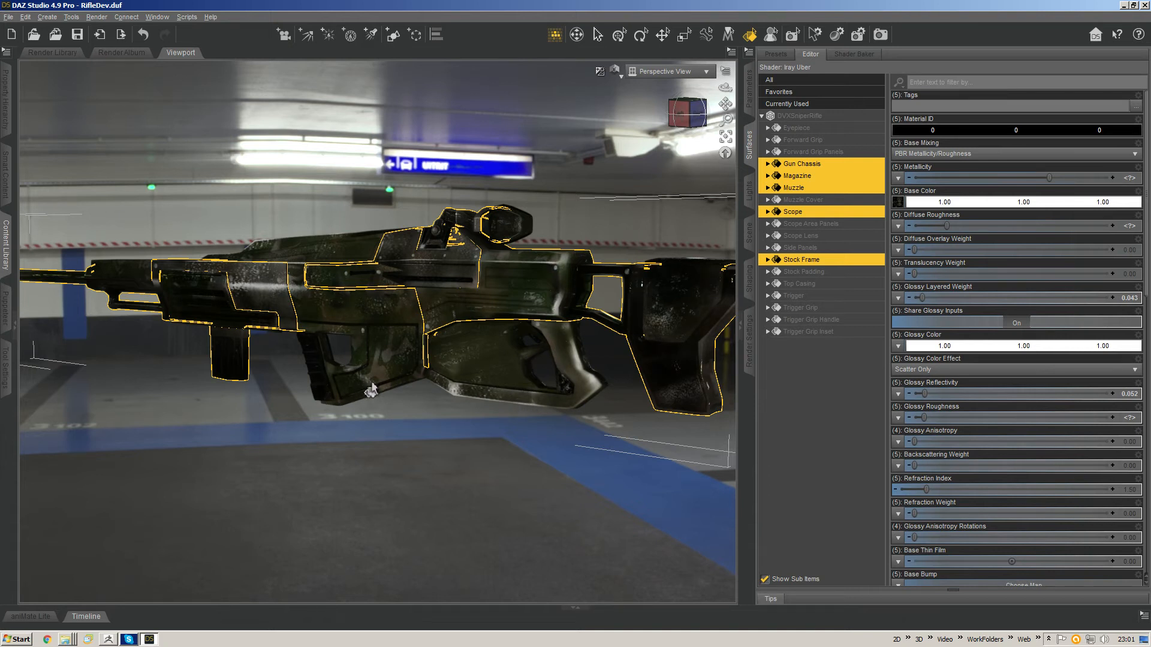
{"action": "left_click", "coordinate": [434, 251], "text": "ctrl"}
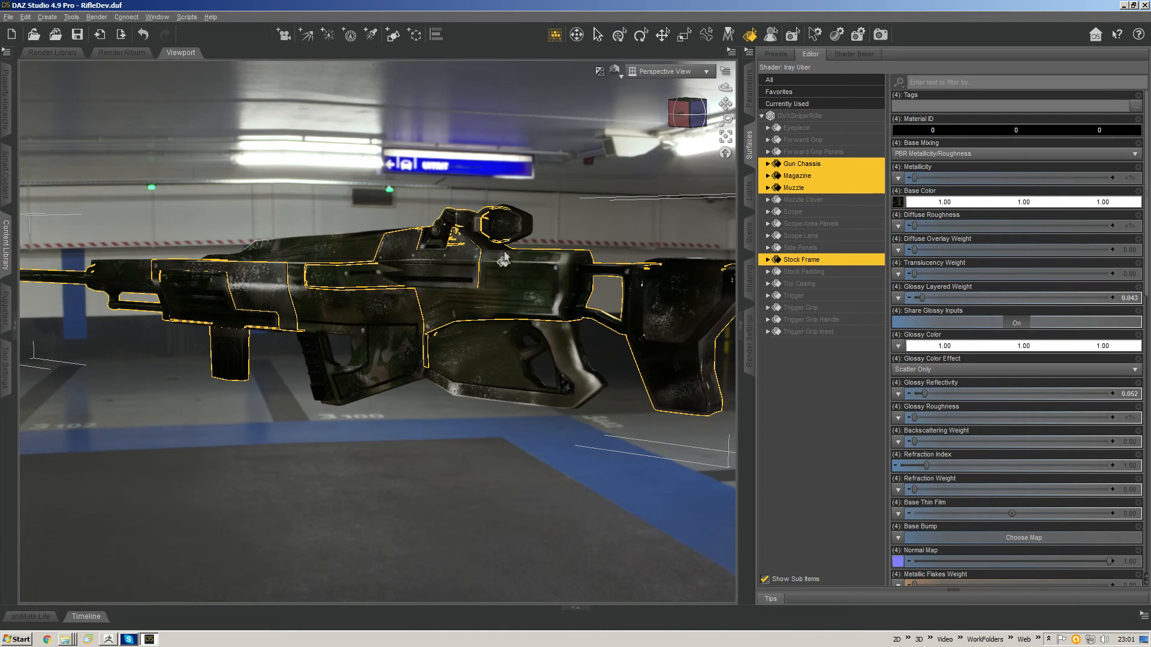
{"action": "left_click", "coordinate": [525, 270], "text": "ctrl"}
{"action": "left_click_drag", "start_coordinate": [958, 393], "coordinate": [972, 392]}
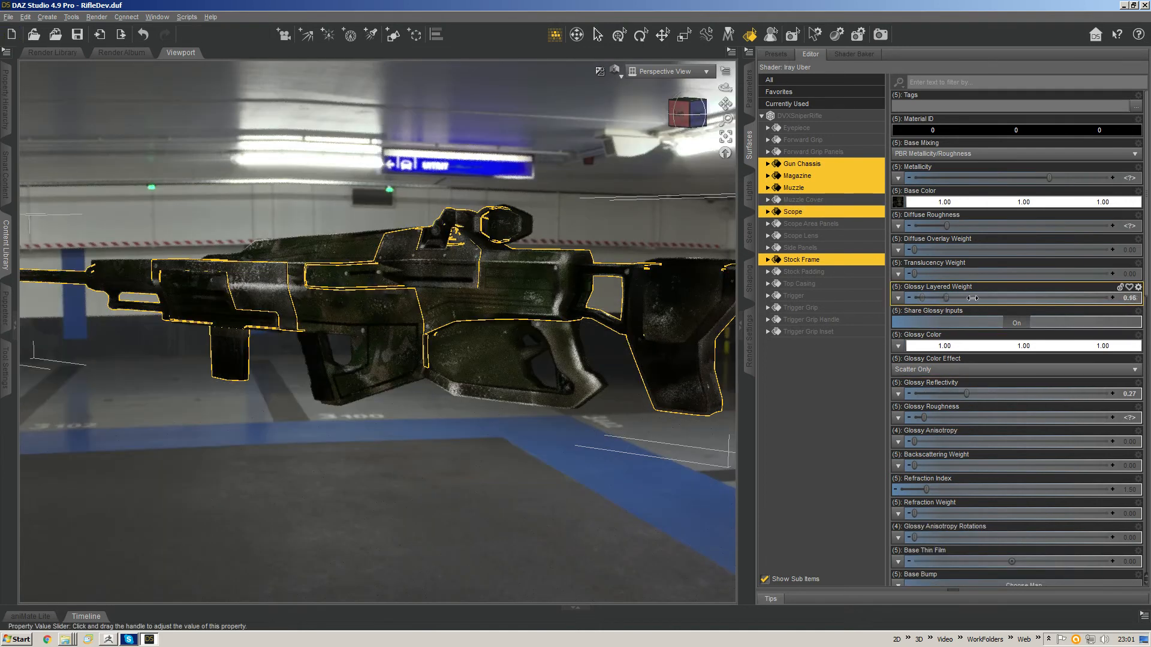
{"action": "left_click_drag", "start_coordinate": [973, 298], "coordinate": [1026, 298]}
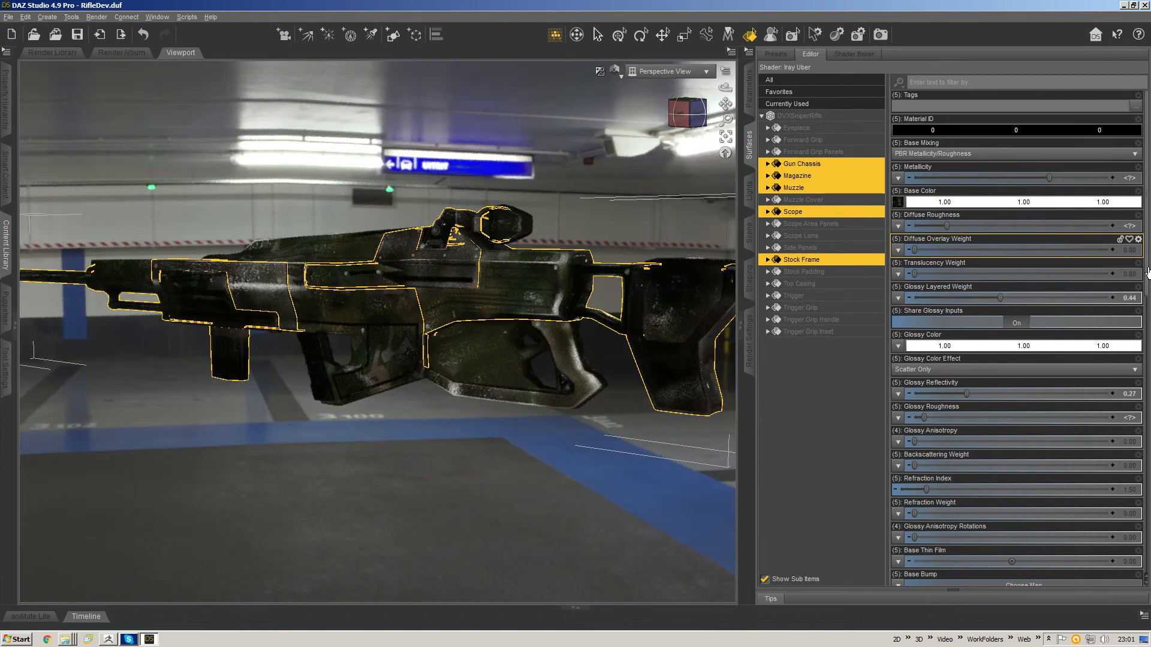
Step: Set the Top Coat Weight of the selected chassis, magazine, muzzle, scope and stock frame surfaces to 0.31
{"action": "left_click_drag", "start_coordinate": [1147, 275], "coordinate": [1129, 461]}
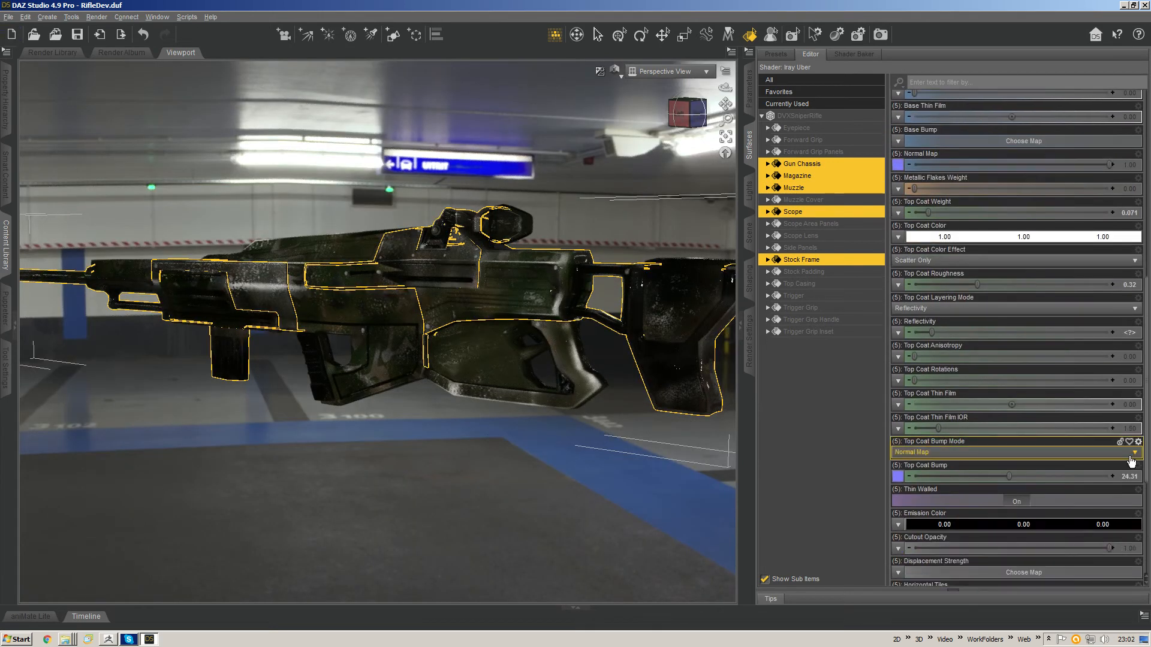
{"action": "left_click_drag", "start_coordinate": [929, 213], "coordinate": [970, 214]}
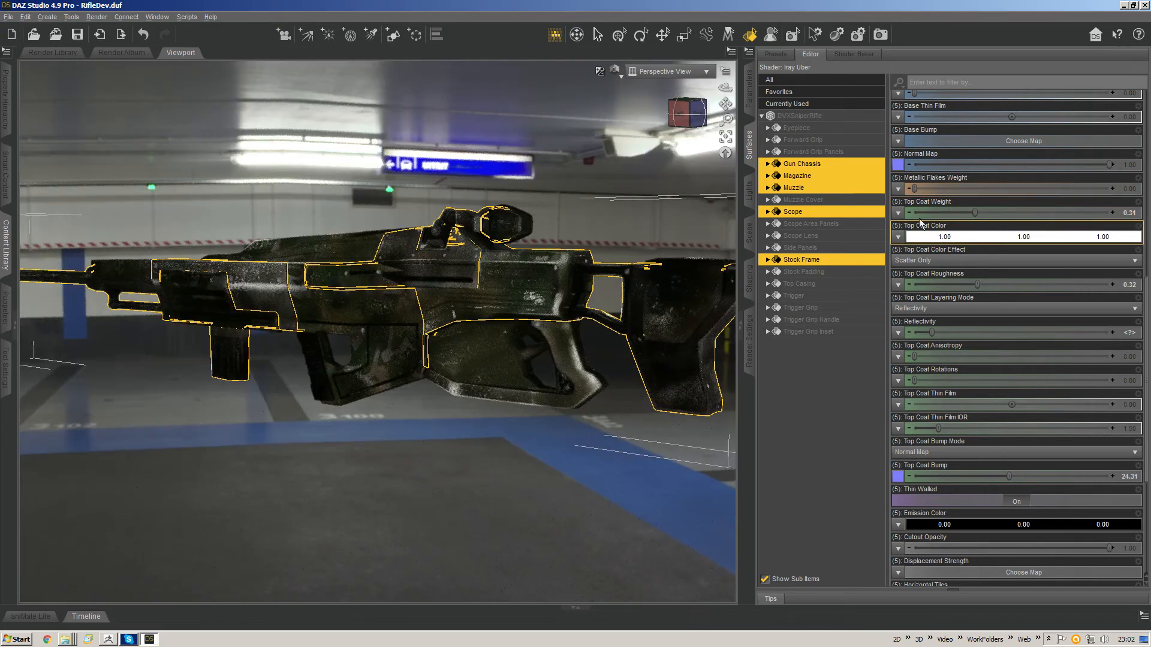
Step: Set the Top Coat Roughness of only the Stock Padding, Trigger Grip and Forward Grip surfaces to 0.79
{"action": "left_click", "coordinate": [666, 307]}
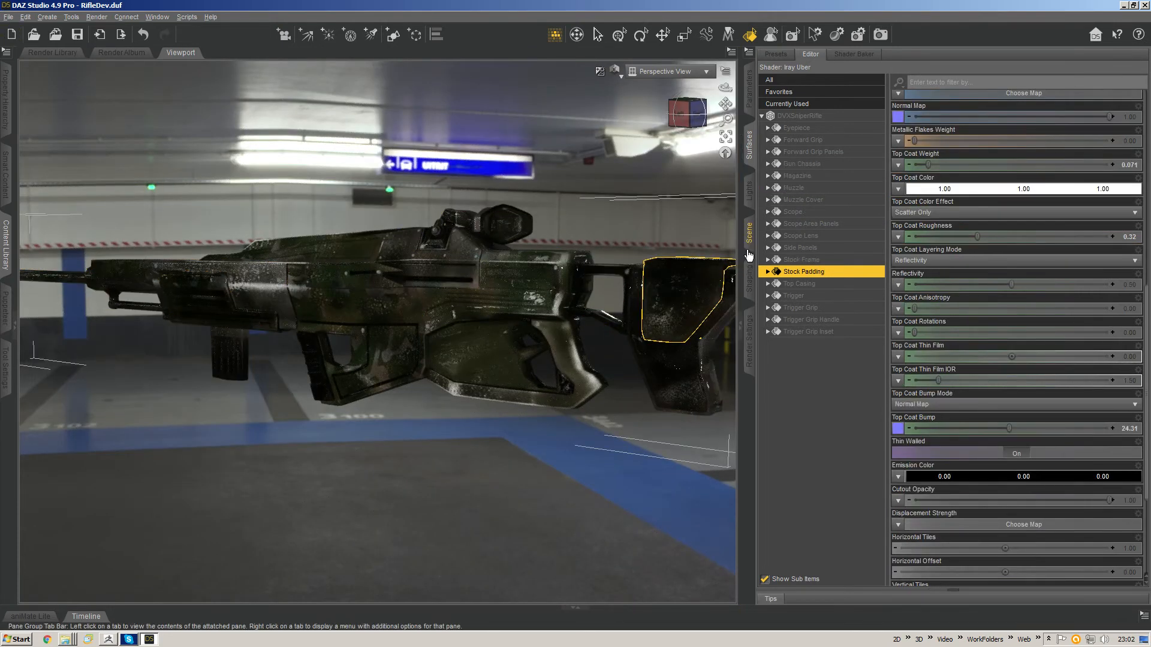
{"action": "left_click_drag", "start_coordinate": [693, 110], "coordinate": [689, 113]}
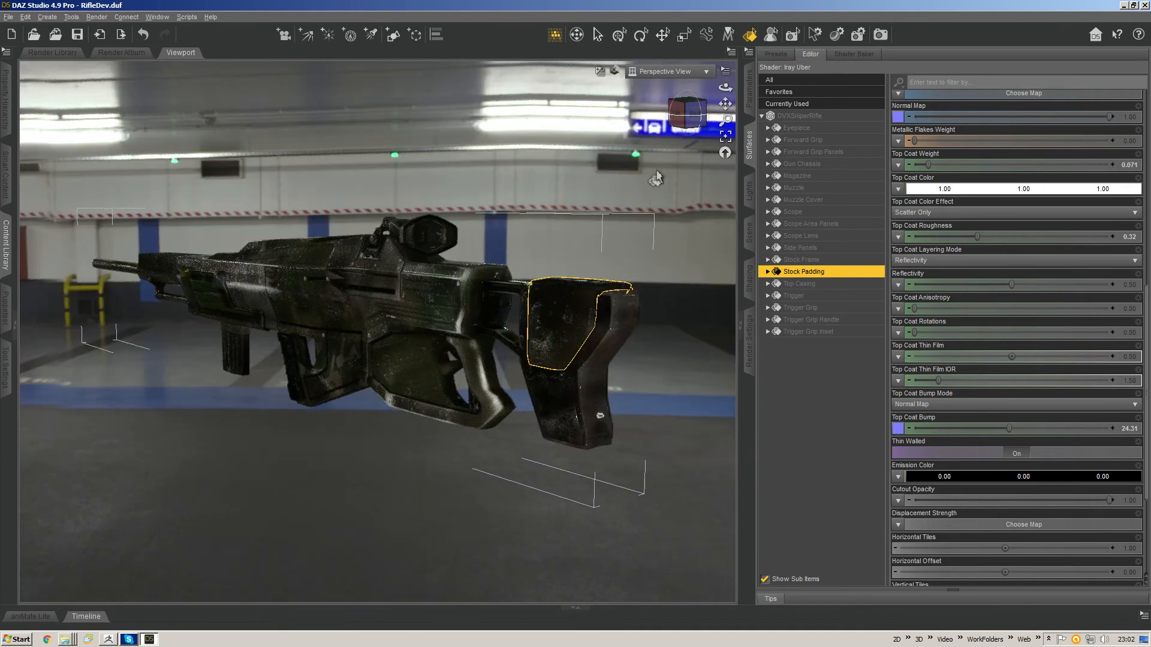
{"action": "left_click_drag", "start_coordinate": [662, 125], "coordinate": [687, 115]}
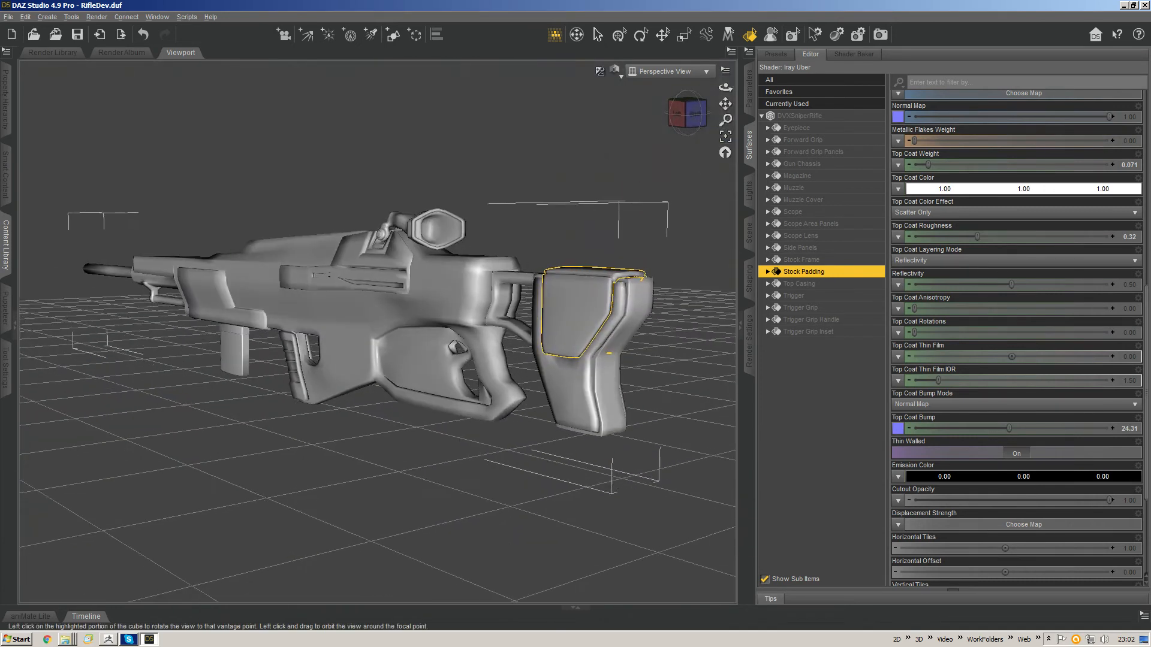
{"action": "left_click", "coordinate": [727, 137]}
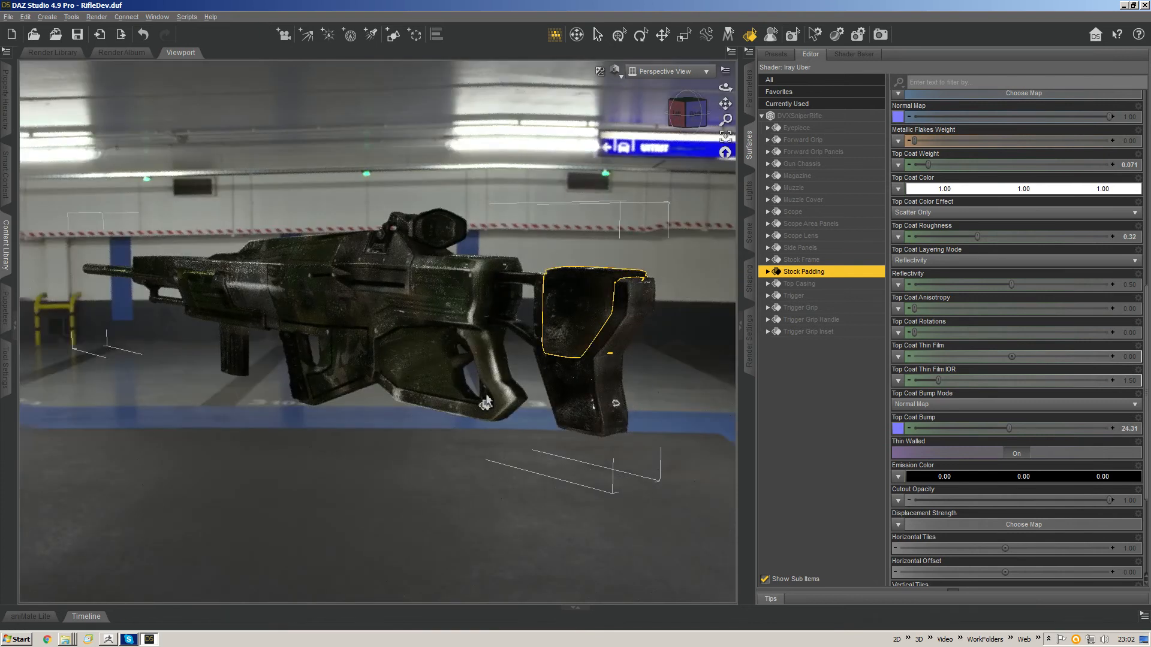
{"action": "left_click", "coordinate": [469, 385], "text": "ctrl"}
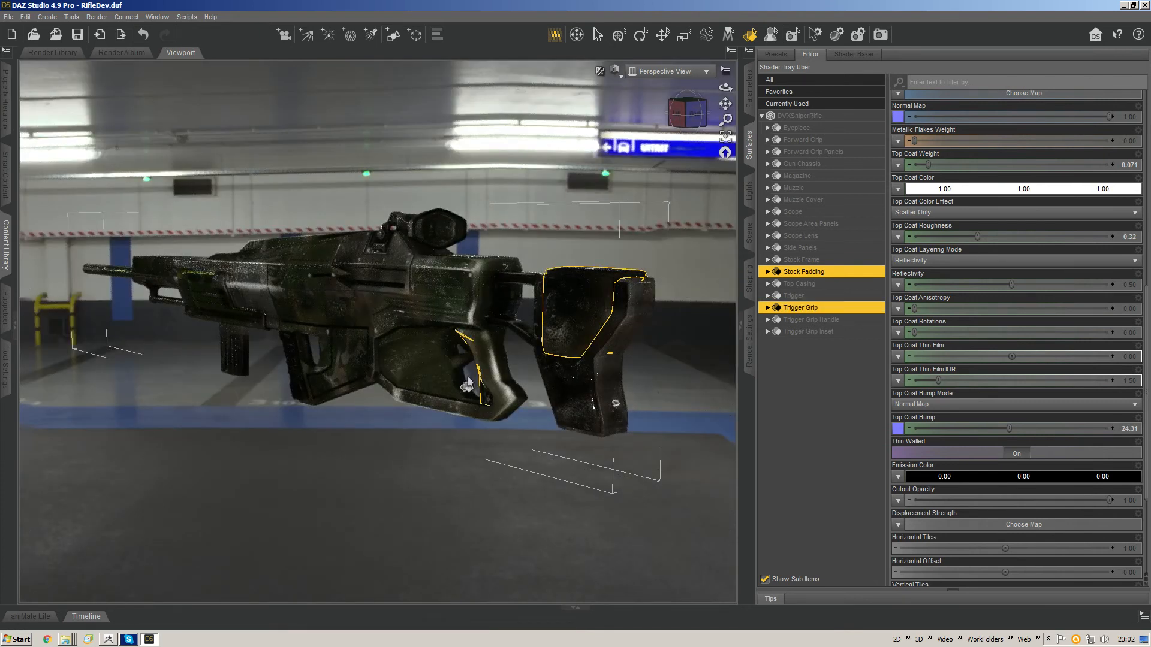
{"action": "left_click", "coordinate": [292, 368], "text": "ctrl"}
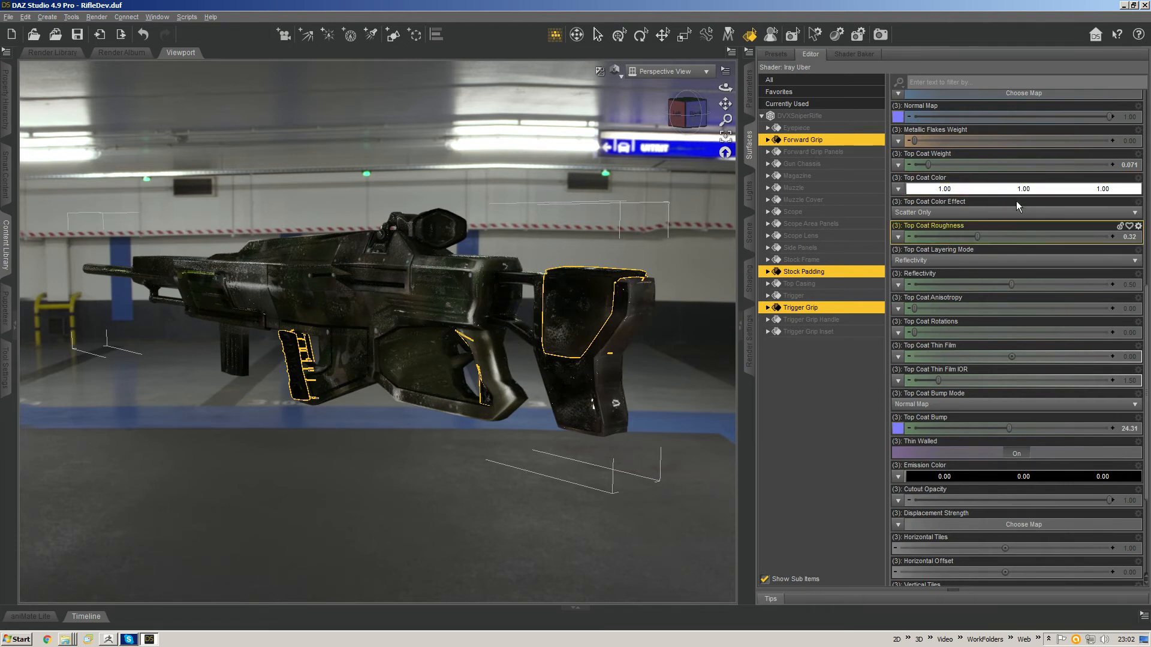
{"action": "left_click_drag", "start_coordinate": [988, 236], "coordinate": [1073, 233]}
Step: Set the Top Coat Color of the selected padding and grip surfaces to a muted tan of 0.43, 0.33, 0.19
{"action": "scroll", "coordinate": [1140, 290], "scroll_direction": "up", "scroll_amount": 2}
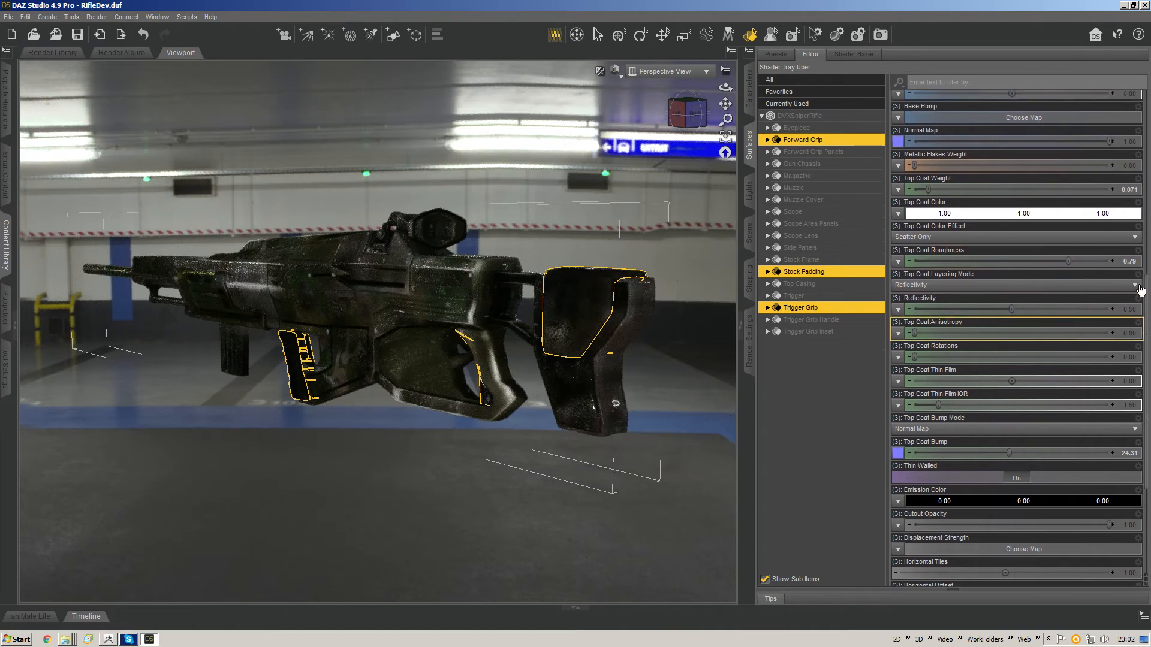
{"action": "left_click", "coordinate": [976, 219]}
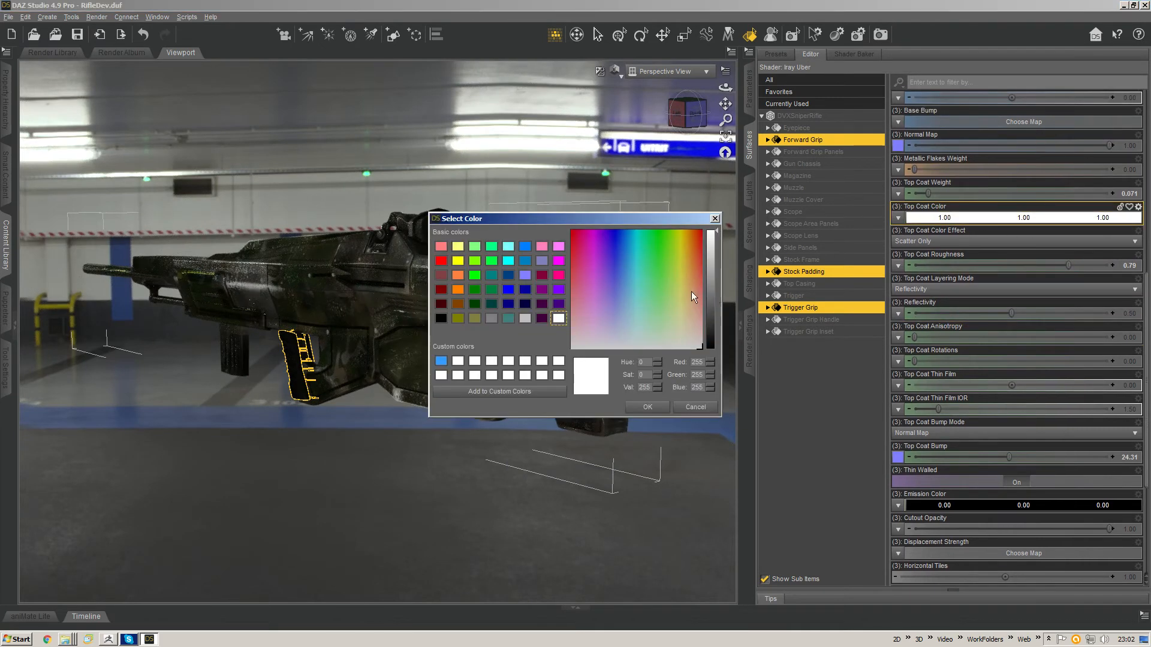
{"action": "left_click", "coordinate": [692, 322]}
{"action": "left_click", "coordinate": [688, 301]}
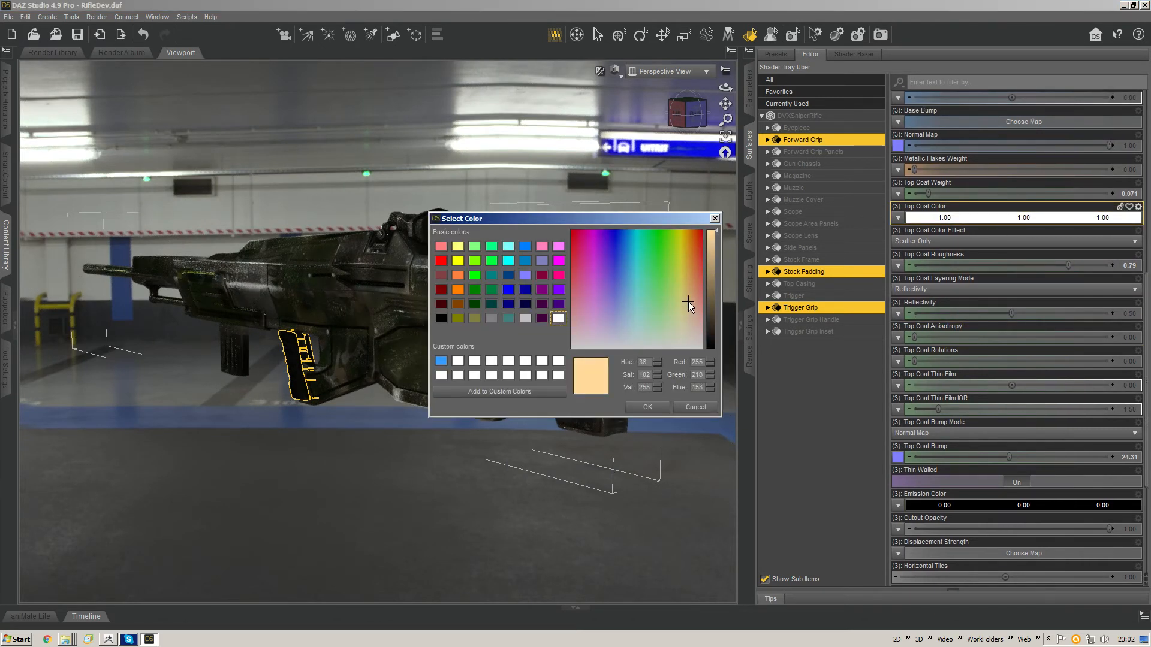
{"action": "left_click", "coordinate": [688, 313]}
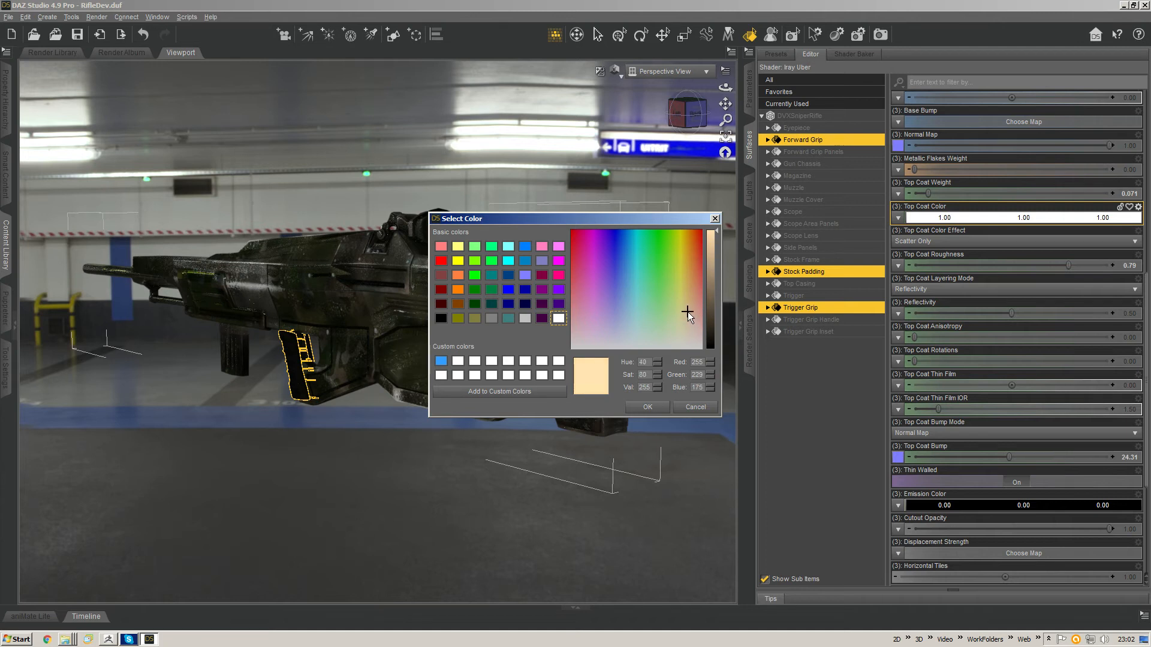
{"action": "left_click", "coordinate": [715, 267]}
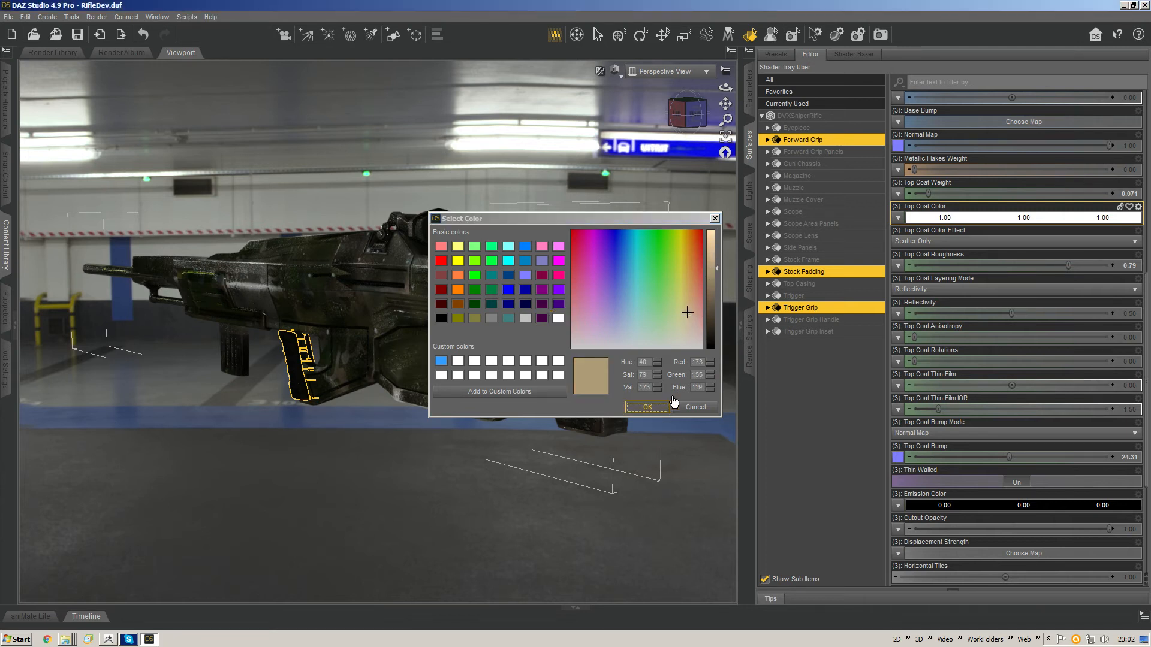
{"action": "left_click", "coordinate": [659, 407]}
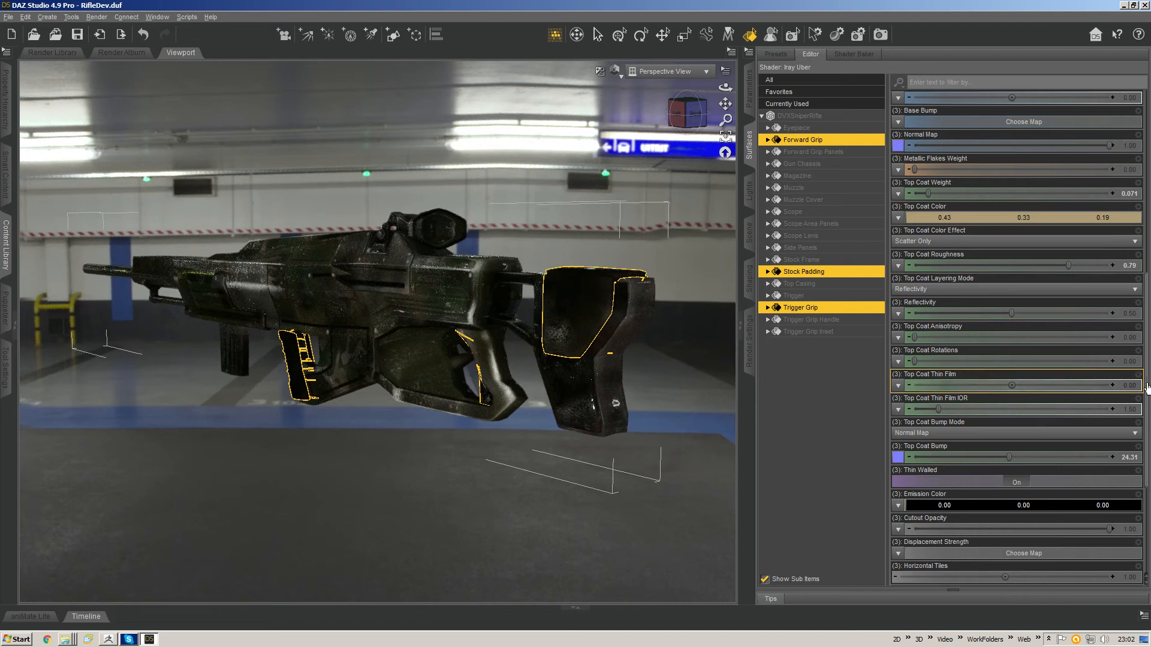
Step: Give the selected padding and grip surfaces a Diffuse Overlay Weight of 0.071 and a dark brown overlay color of 0.14, 0.099, 0.066
{"action": "scroll", "coordinate": [1146, 386], "scroll_direction": "up", "scroll_amount": 6}
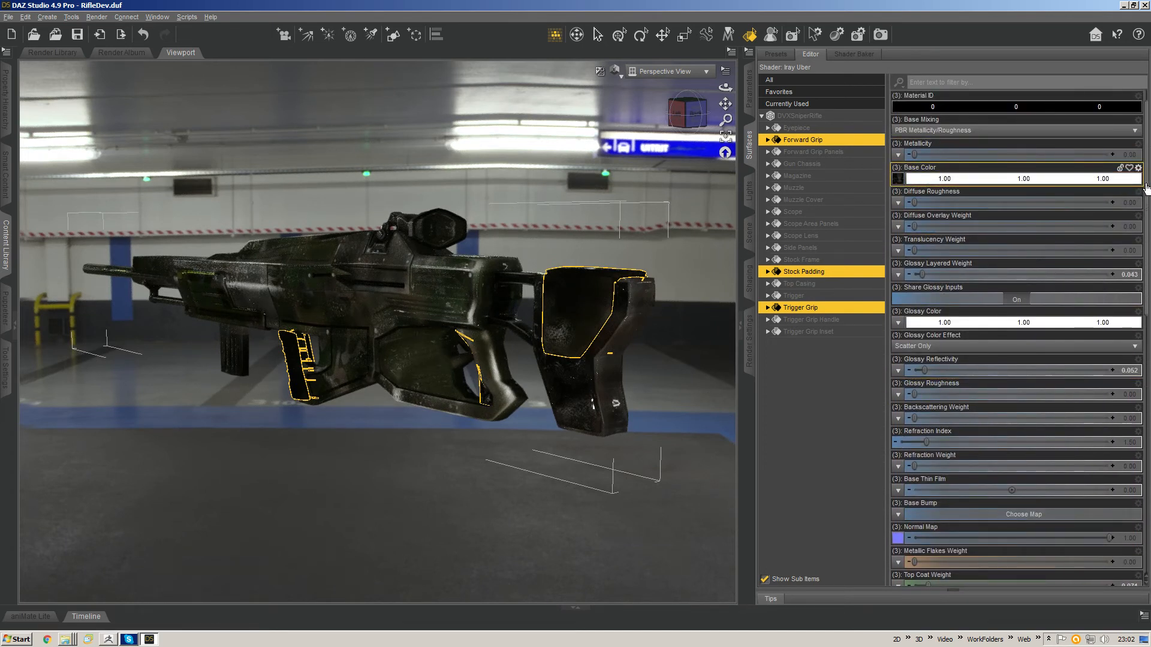
{"action": "scroll", "coordinate": [1147, 187], "scroll_direction": "up", "scroll_amount": 1}
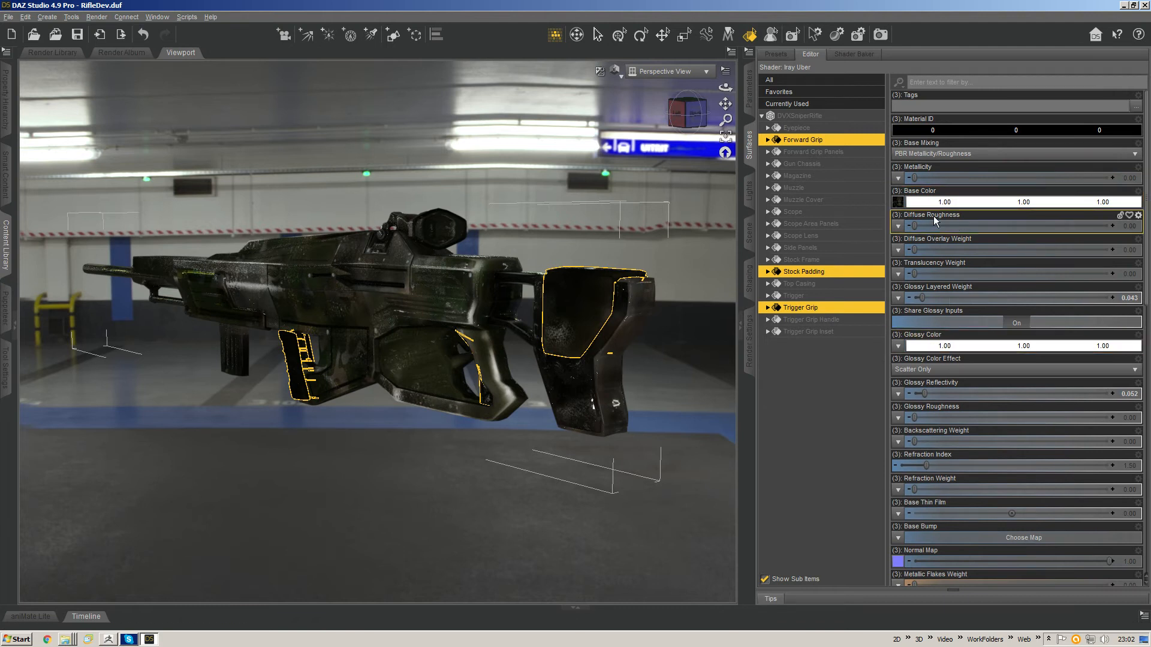
{"action": "mouse_move", "coordinate": [916, 250]}
{"action": "left_mouse_down"}
{"action": "mouse_move", "coordinate": [958, 239]}
{"action": "mouse_move", "coordinate": [927, 250]}
{"action": "left_mouse_up"}
{"action": "left_click", "coordinate": [935, 274]}
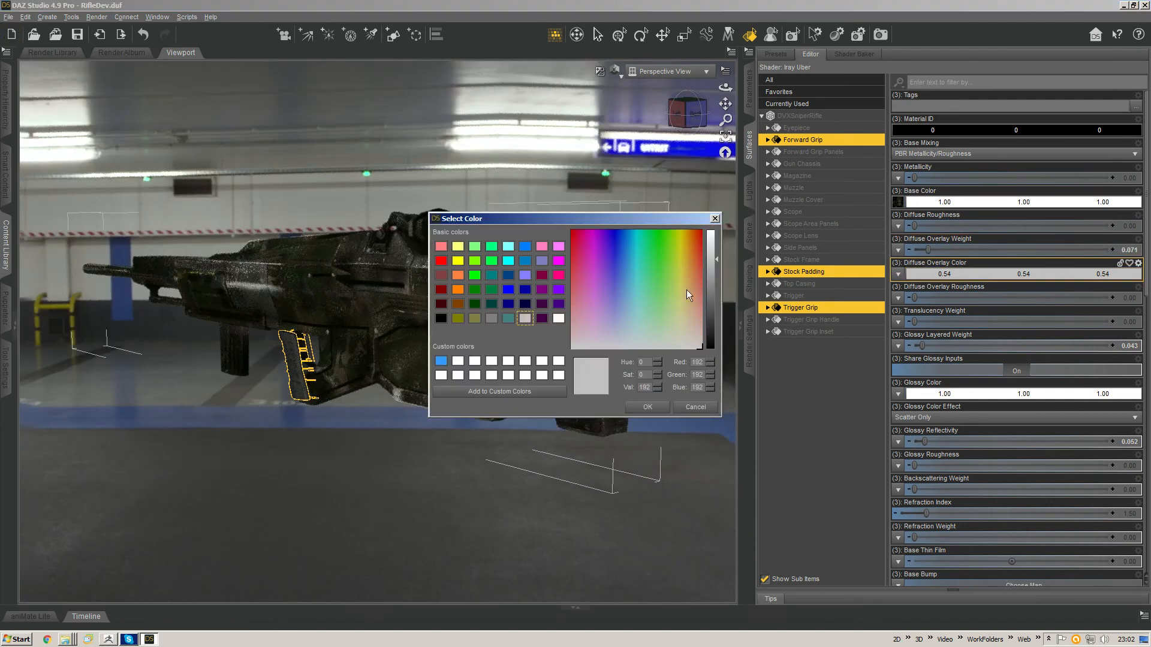
{"action": "left_click_drag", "start_coordinate": [709, 279], "coordinate": [711, 329]}
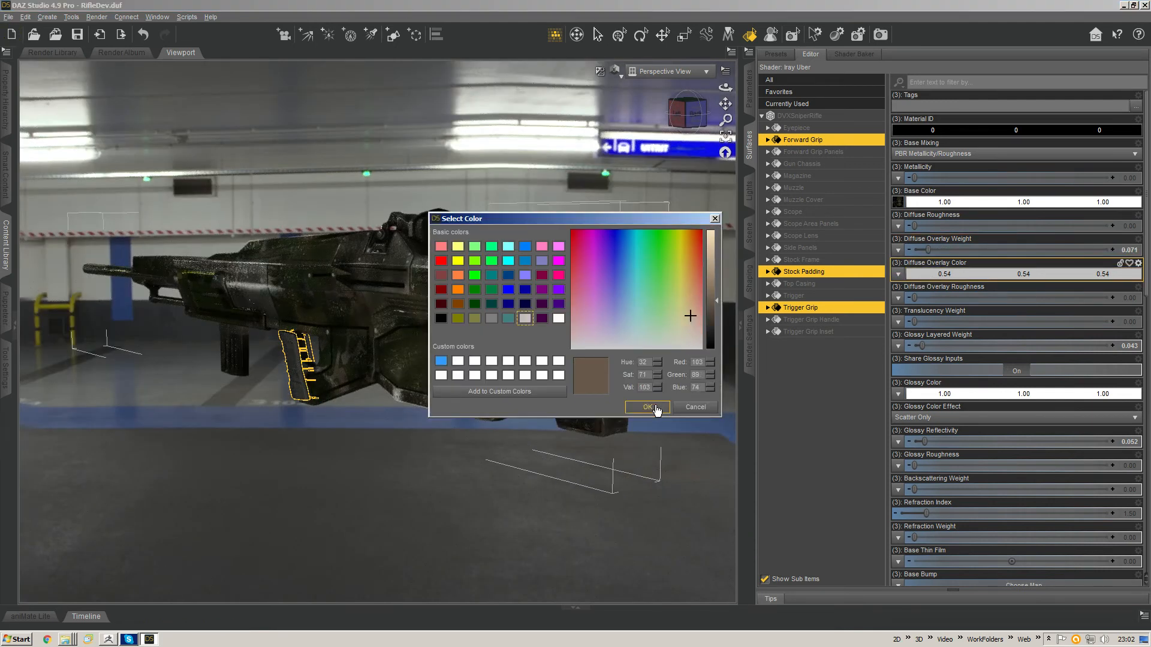
{"action": "left_click", "coordinate": [647, 407]}
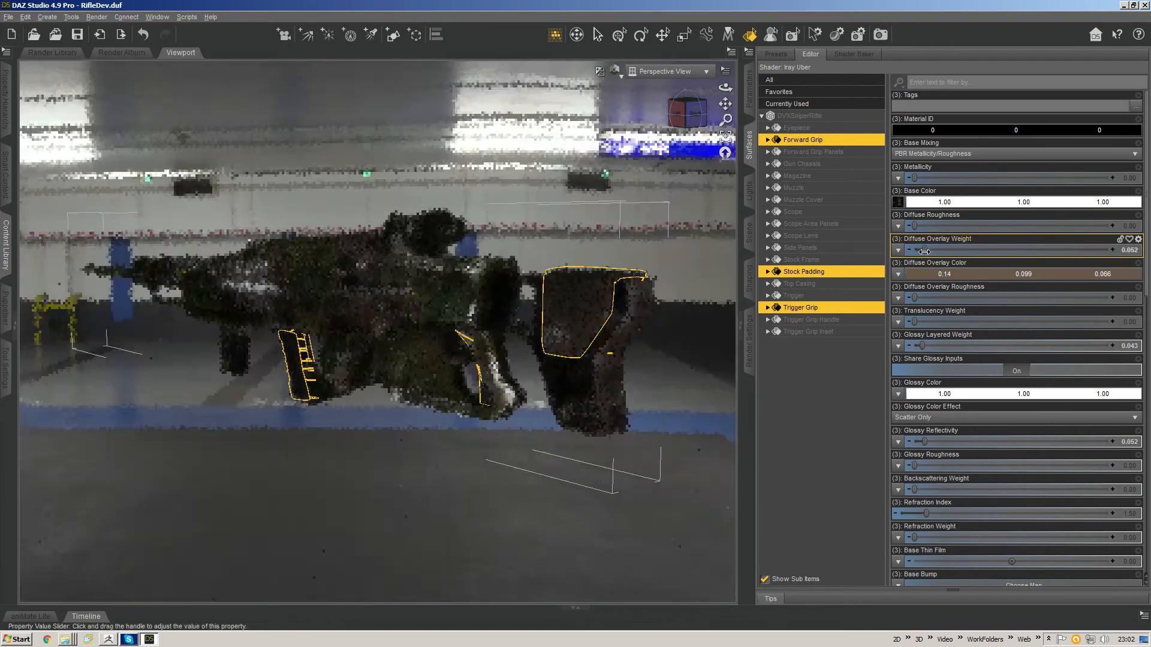
Step: Reduce the Diffuse Overlay Weight of the padding and grip surfaces to 0.025 and set Diffuse Overlay Roughness to 0.35
{"action": "left_click_drag", "start_coordinate": [926, 250], "coordinate": [921, 251]}
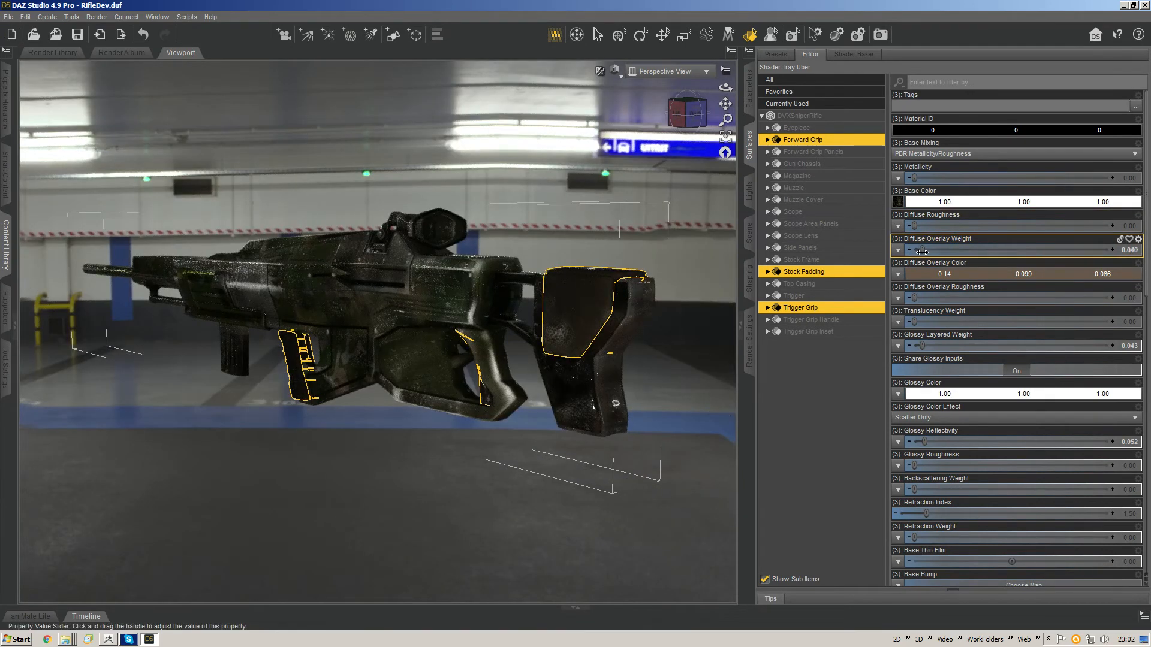
{"action": "left_click_drag", "start_coordinate": [921, 251], "coordinate": [920, 254]}
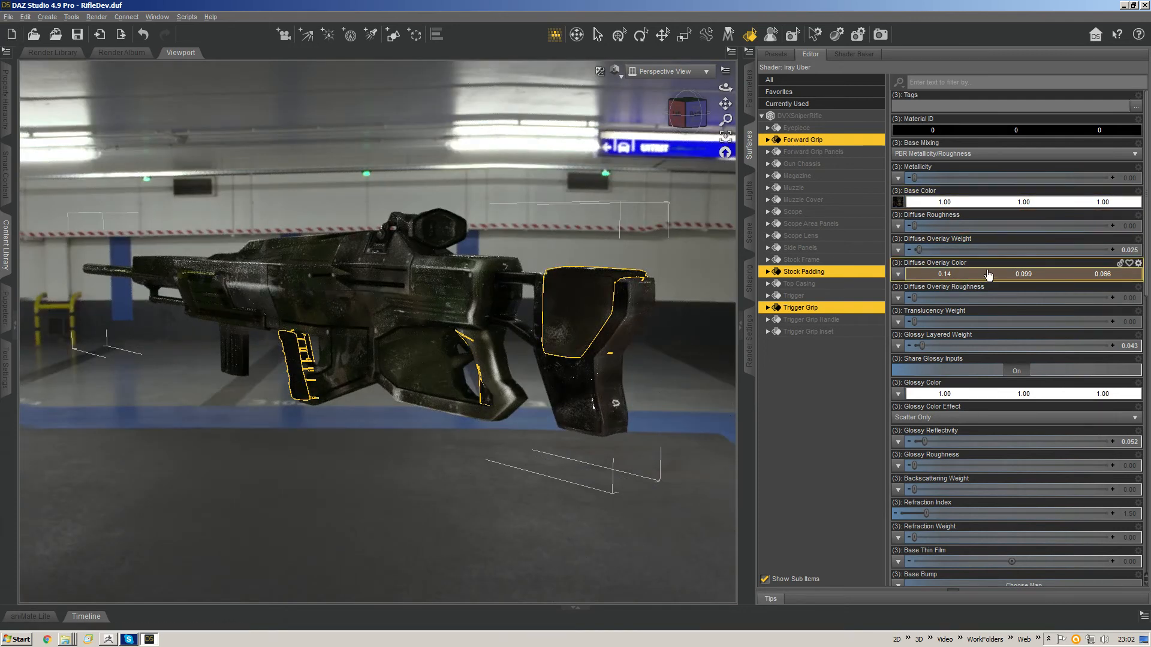
{"action": "left_click_drag", "start_coordinate": [915, 297], "coordinate": [922, 297]}
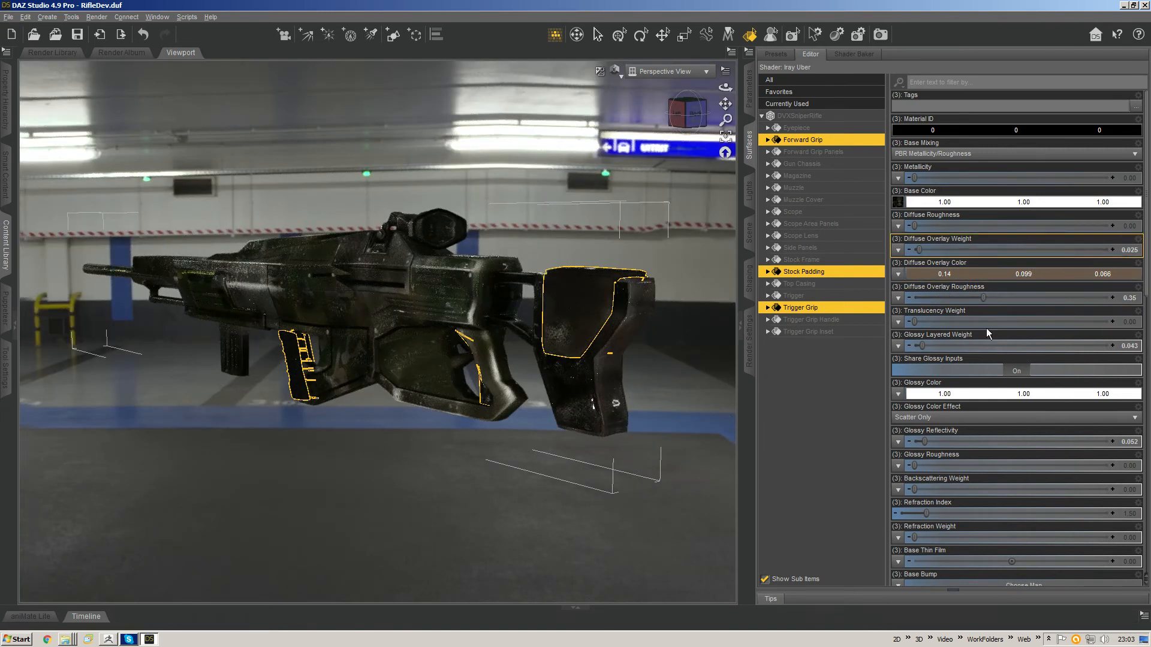
Step: Set the padding and grip surfaces' Glossy Layered Weight to 0.89, Glossy Roughness to 0.47 and Glossy Reflectivity to 0.16
{"action": "left_click_drag", "start_coordinate": [921, 346], "coordinate": [983, 347]}
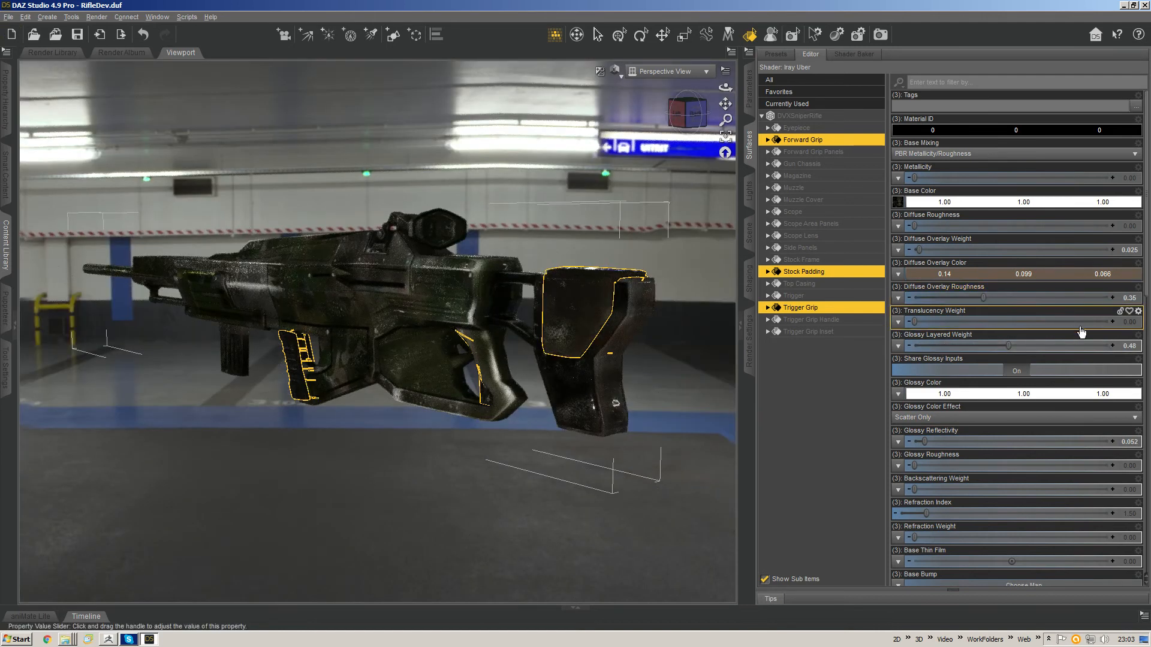
{"action": "left_click_drag", "start_coordinate": [915, 466], "coordinate": [923, 466]}
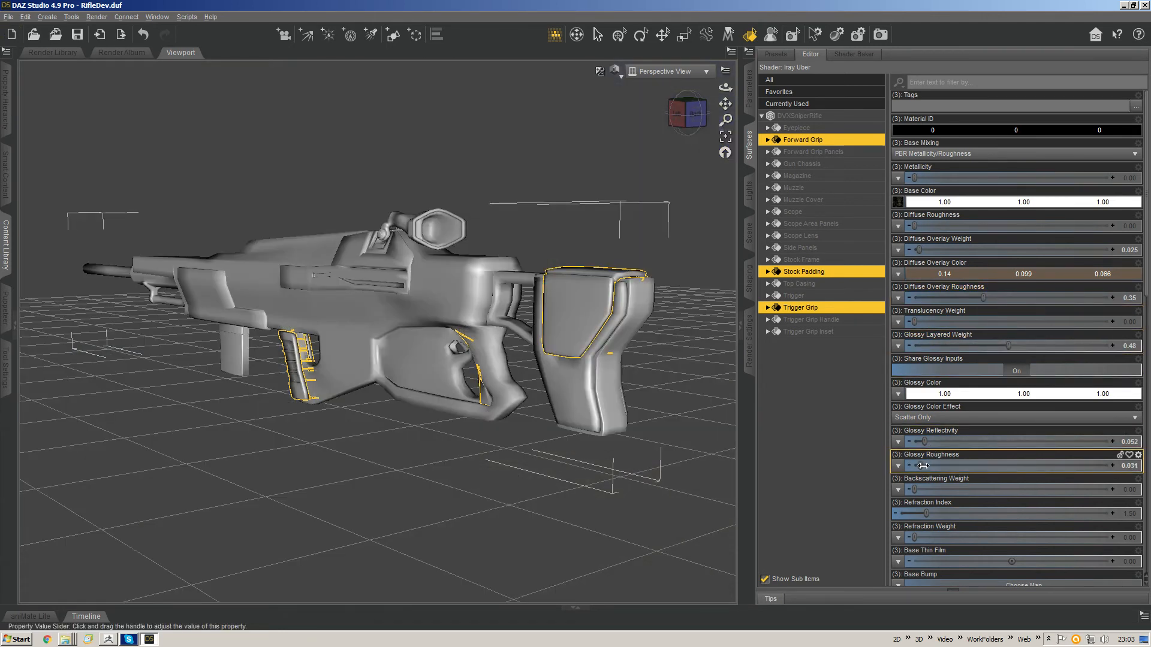
{"action": "left_click_drag", "start_coordinate": [1007, 461], "coordinate": [1007, 460]}
{"action": "left_click_drag", "start_coordinate": [925, 443], "coordinate": [946, 442]}
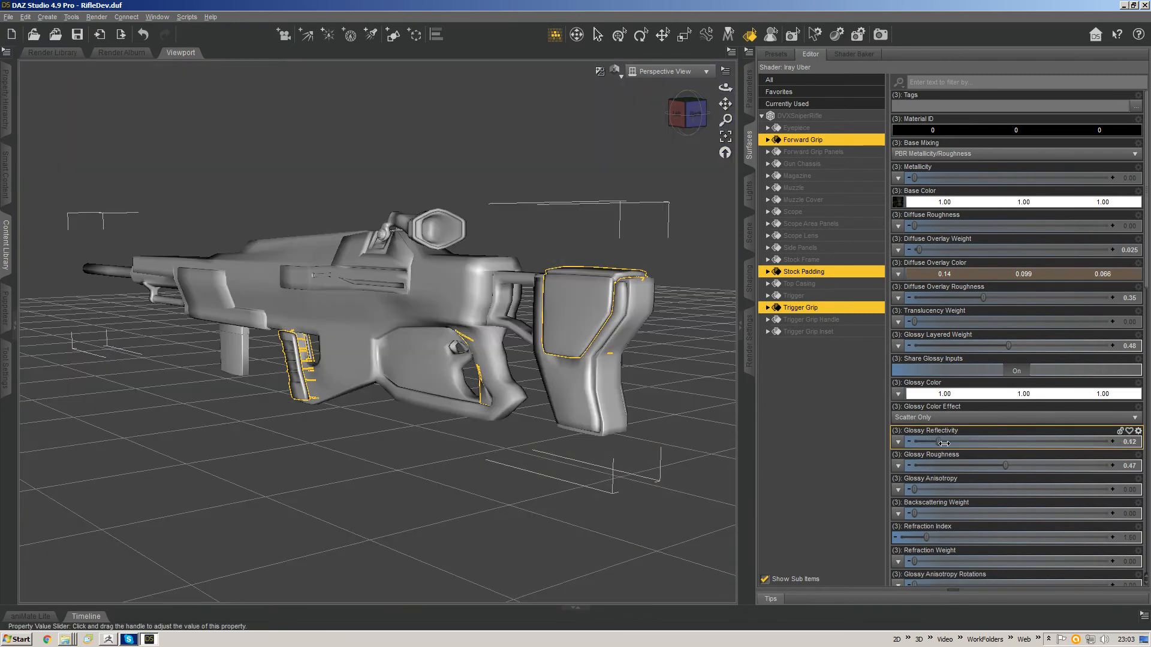
{"action": "left_click_drag", "start_coordinate": [1009, 346], "coordinate": [1086, 345]}
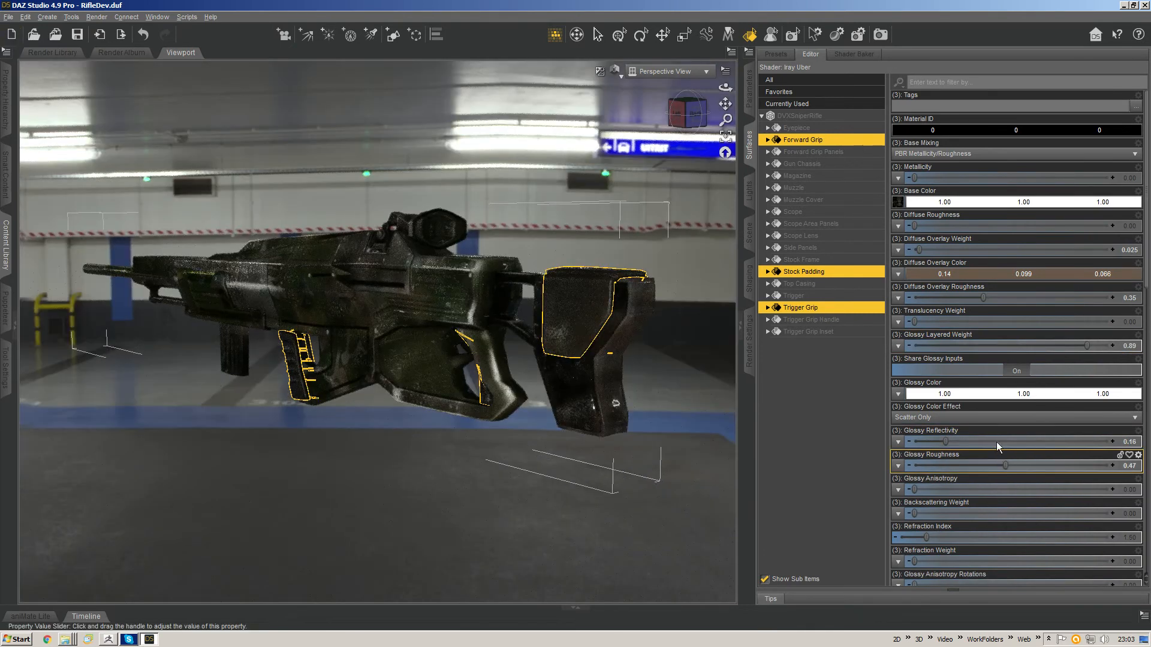
Step: Examine the whole rifle's materials in the rendered preview from several side and front angles
{"action": "left_click_drag", "start_coordinate": [725, 87], "coordinate": [767, 87]}
{"action": "left_click", "coordinate": [598, 36]}
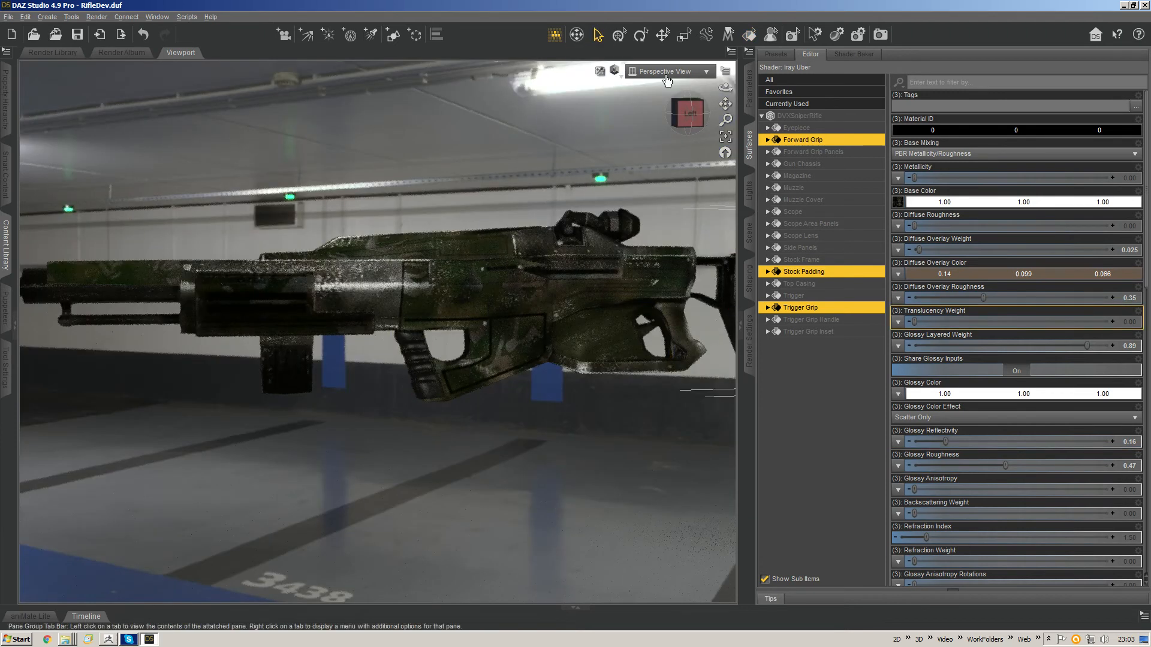
{"action": "left_click_drag", "start_coordinate": [687, 116], "coordinate": [768, 150]}
{"action": "left_click", "coordinate": [725, 139]}
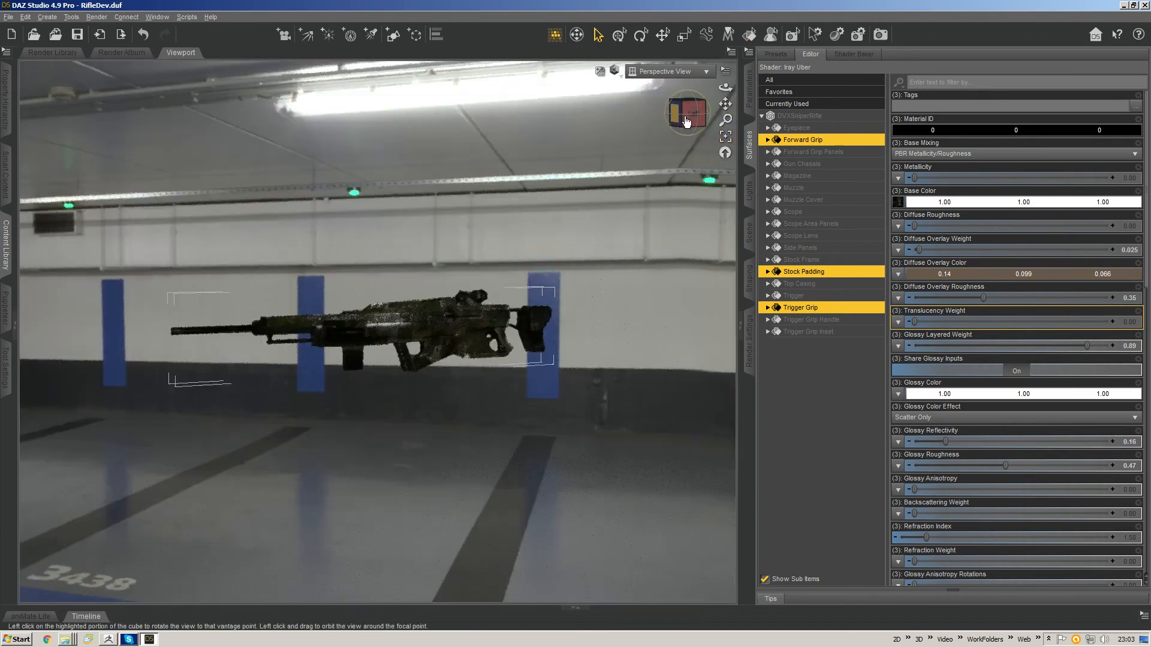
{"action": "left_click_drag", "start_coordinate": [687, 122], "coordinate": [717, 522]}
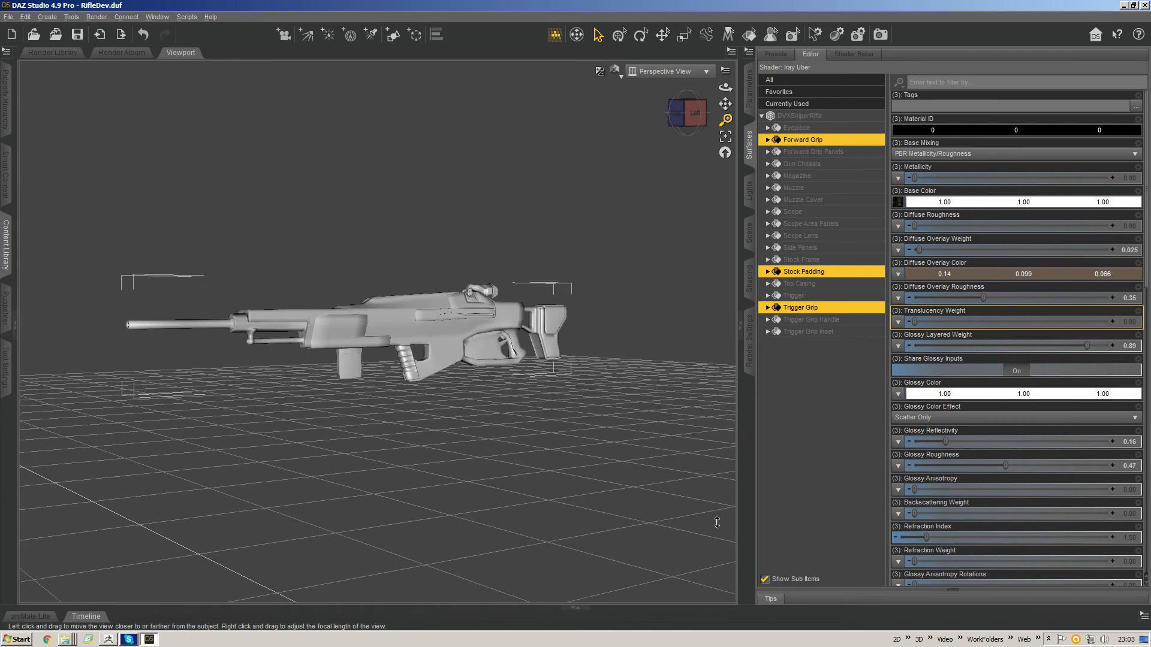
{"action": "left_click_drag", "start_coordinate": [726, 120], "coordinate": [713, 252]}
{"action": "left_click_drag", "start_coordinate": [685, 114], "coordinate": [784, 107]}
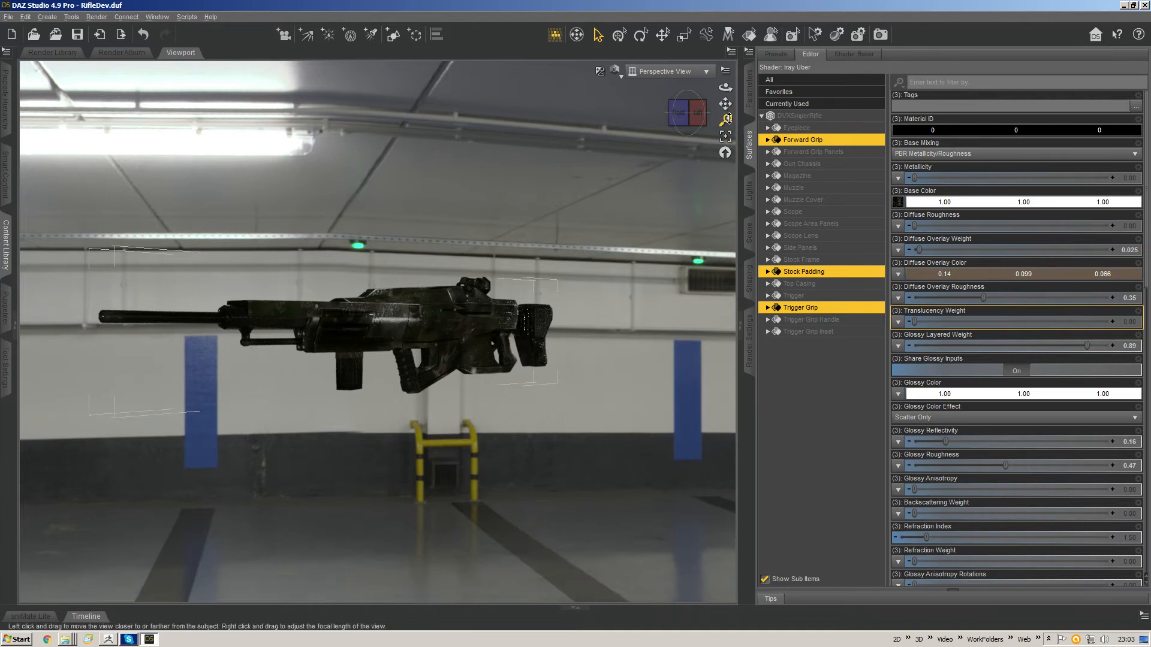
{"action": "left_click_drag", "start_coordinate": [725, 118], "coordinate": [783, 105]}
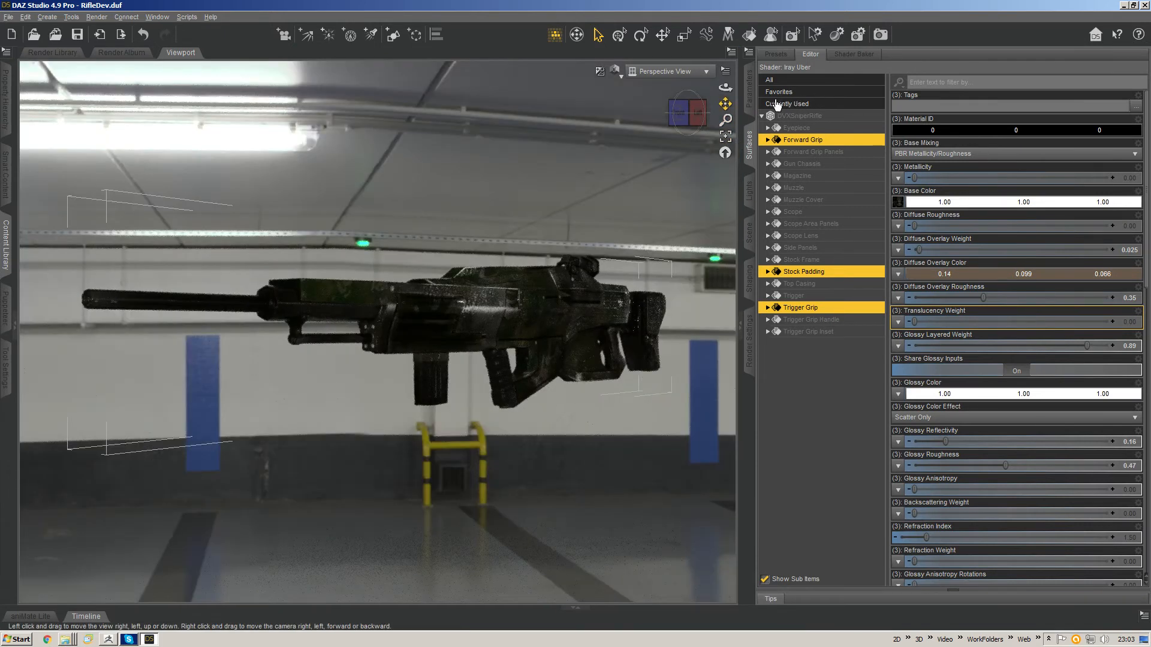
Step: Save the rifle as a prop asset over the existing DVXSniperRifle.duf, keeping the DarkVoid product and DVXSniperRifle item names
{"action": "key", "text": "ctrl+shift+s"}
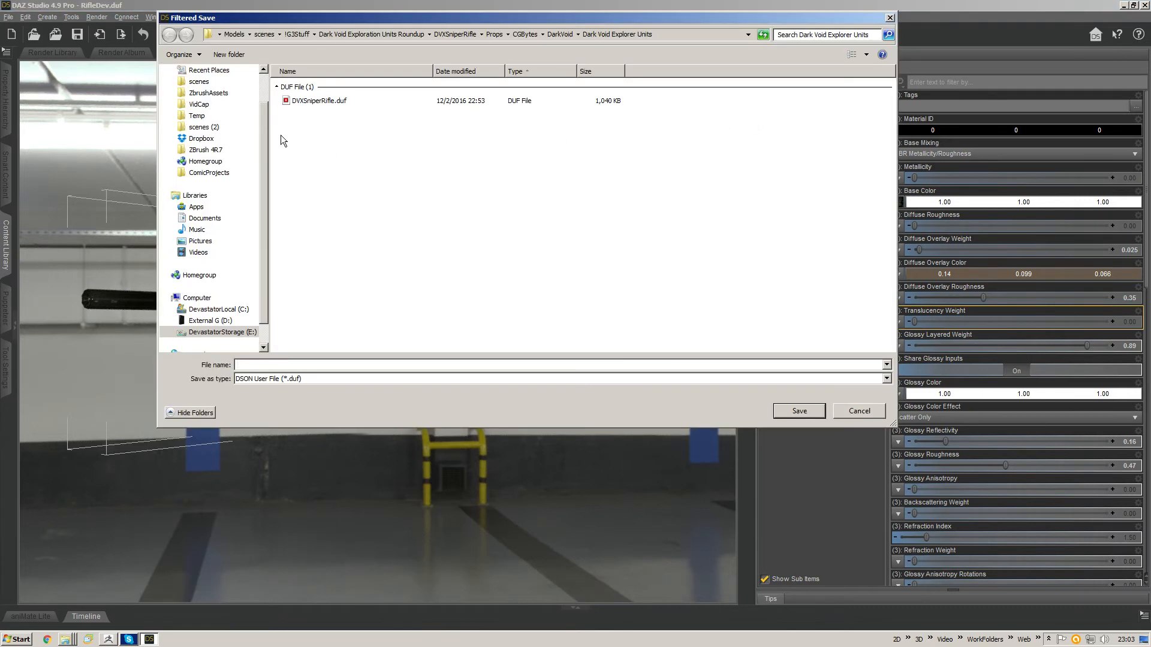
{"action": "double_click", "coordinate": [318, 104]}
{"action": "left_click", "coordinate": [555, 334]}
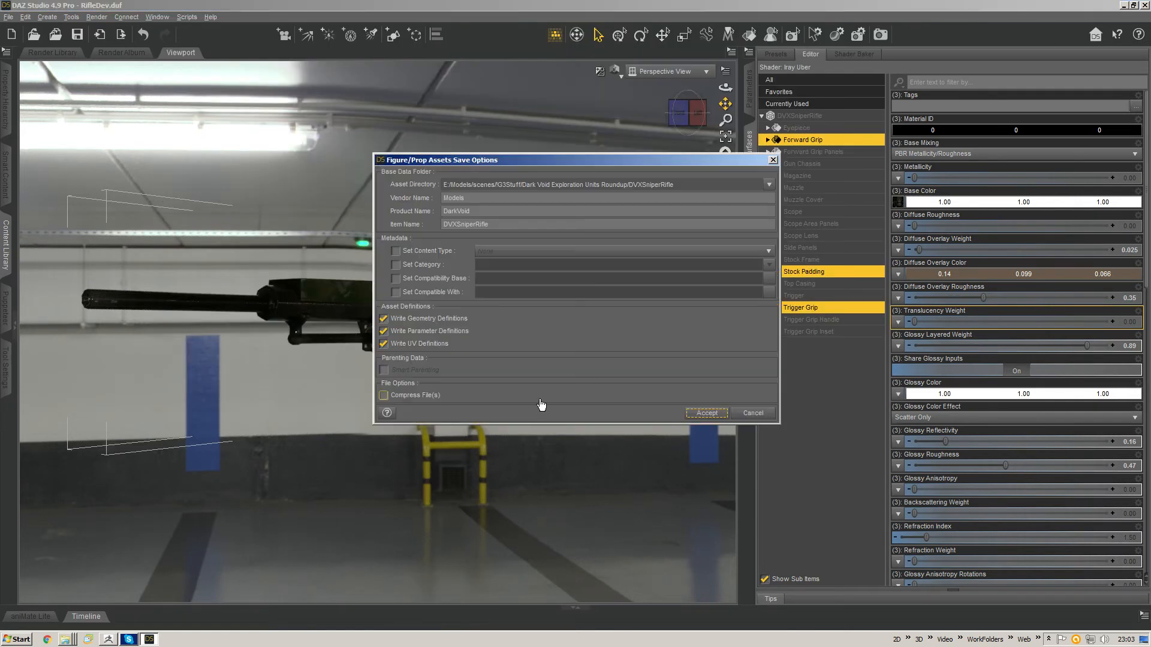
{"action": "left_click", "coordinate": [704, 413]}
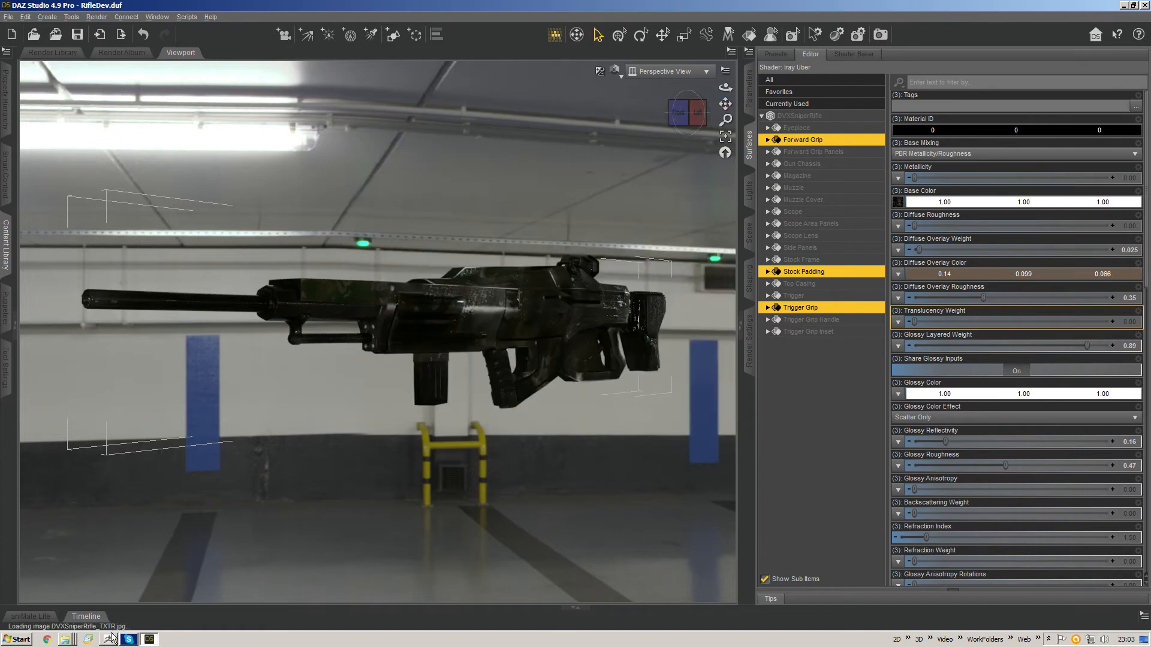
Step: Switch to ZBrush and save the tool as RangerRifle.ztl in the DarkVoid_ExplorerProps folder, overwriting the existing file
{"action": "left_click", "coordinate": [110, 639]}
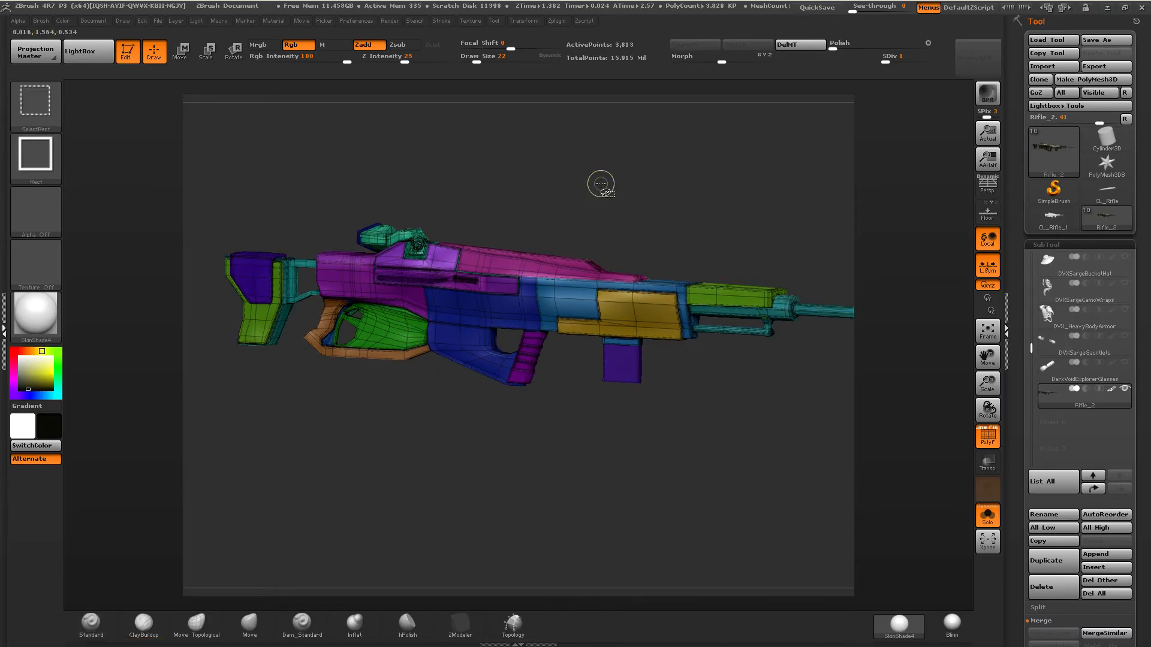
{"action": "key", "text": "ctrl+s"}
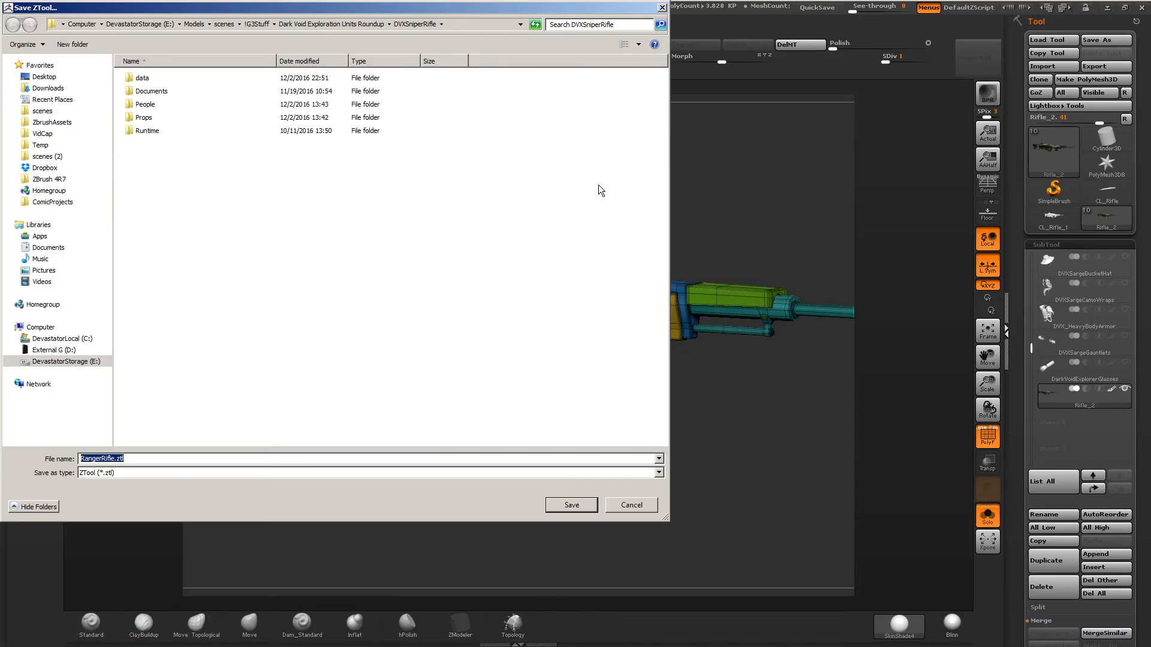
{"action": "left_click", "coordinate": [331, 23]}
{"action": "left_click", "coordinate": [160, 209]}
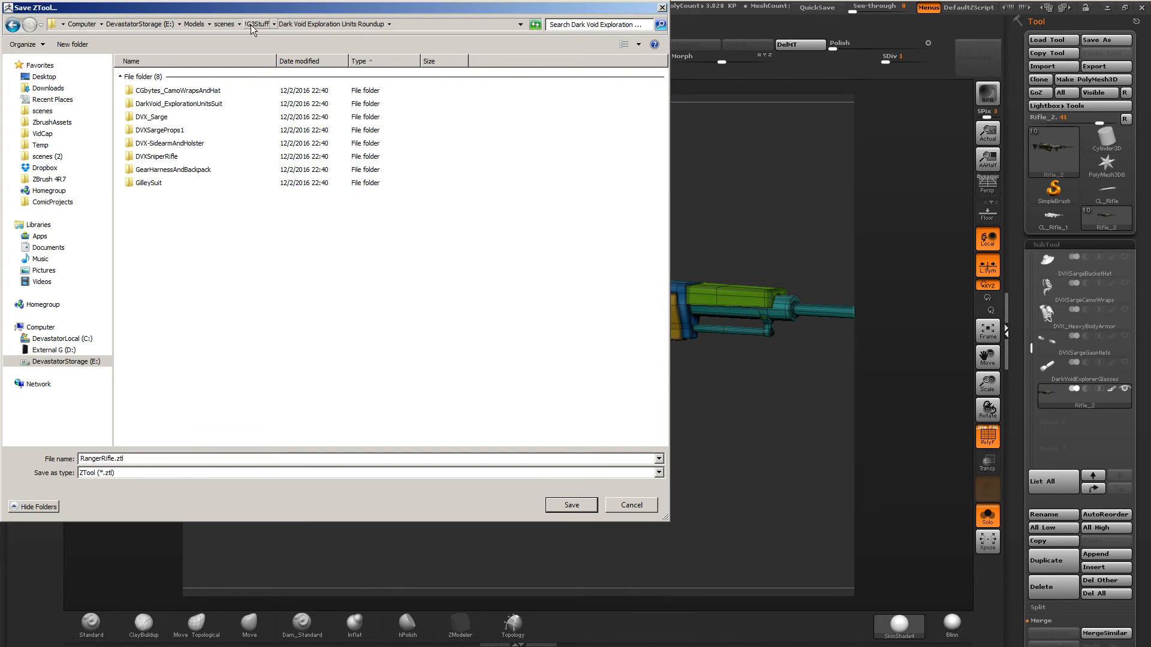
{"action": "double_click", "coordinate": [155, 156]}
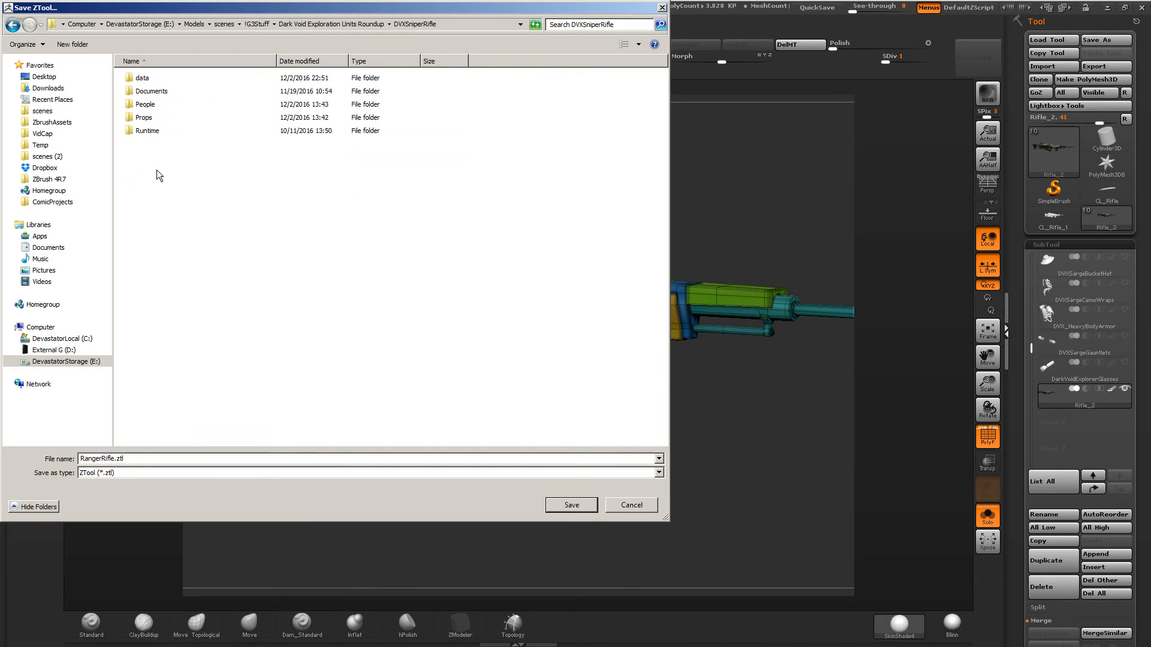
{"action": "left_click", "coordinate": [329, 24]}
{"action": "left_click", "coordinate": [258, 24]}
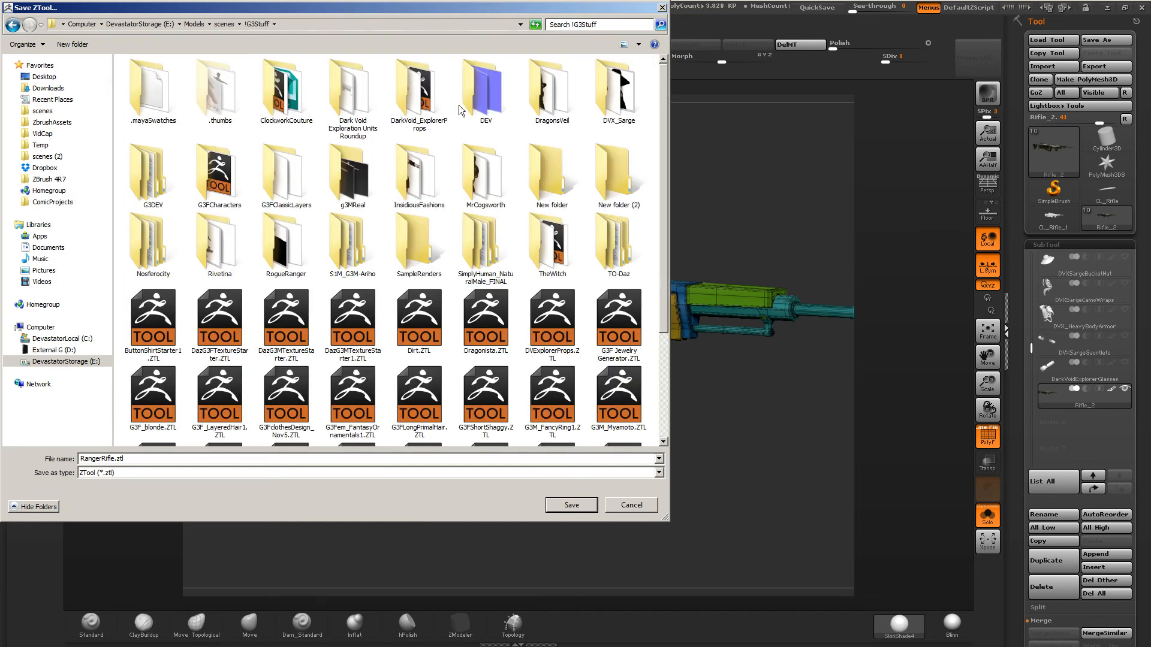
{"action": "double_click", "coordinate": [422, 99]}
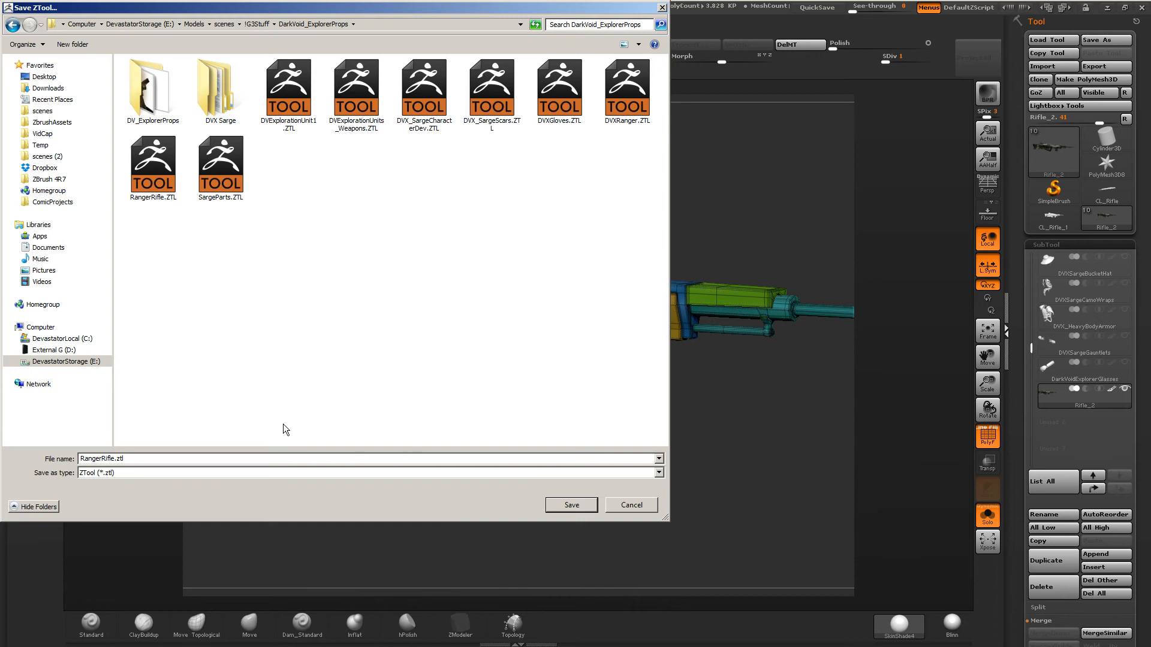
{"action": "key", "text": "Return"}
{"action": "left_click", "coordinate": [614, 327]}
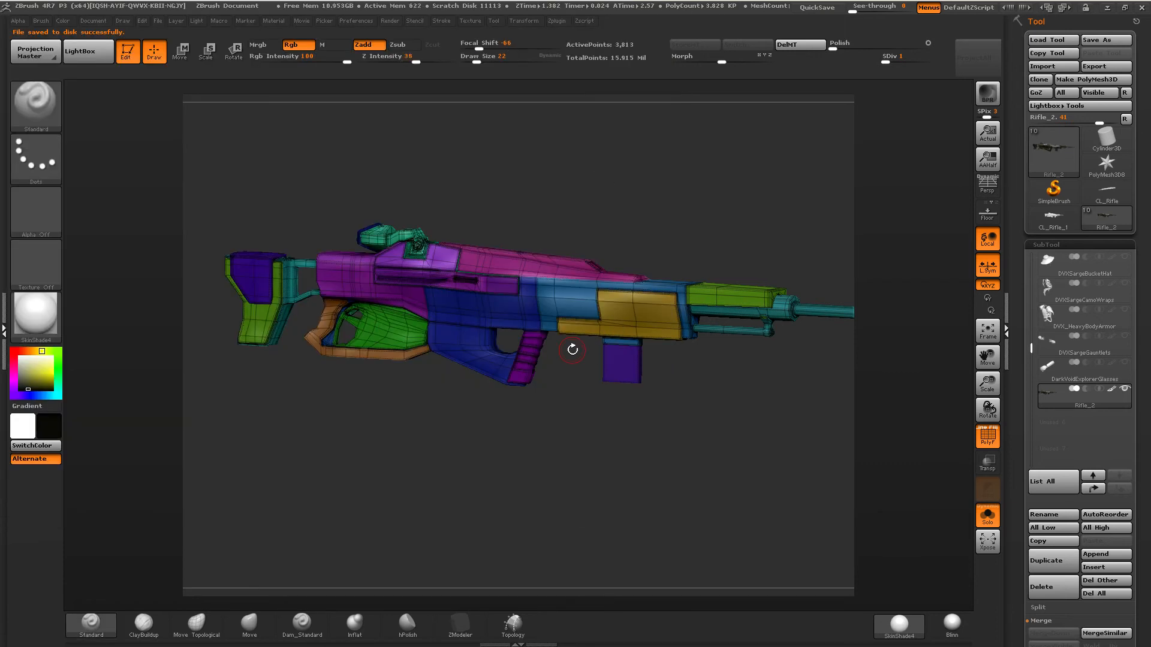
Step: Clear the GoZ caches and close ZBrush without saving the project
{"action": "left_click", "coordinate": [353, 22]}
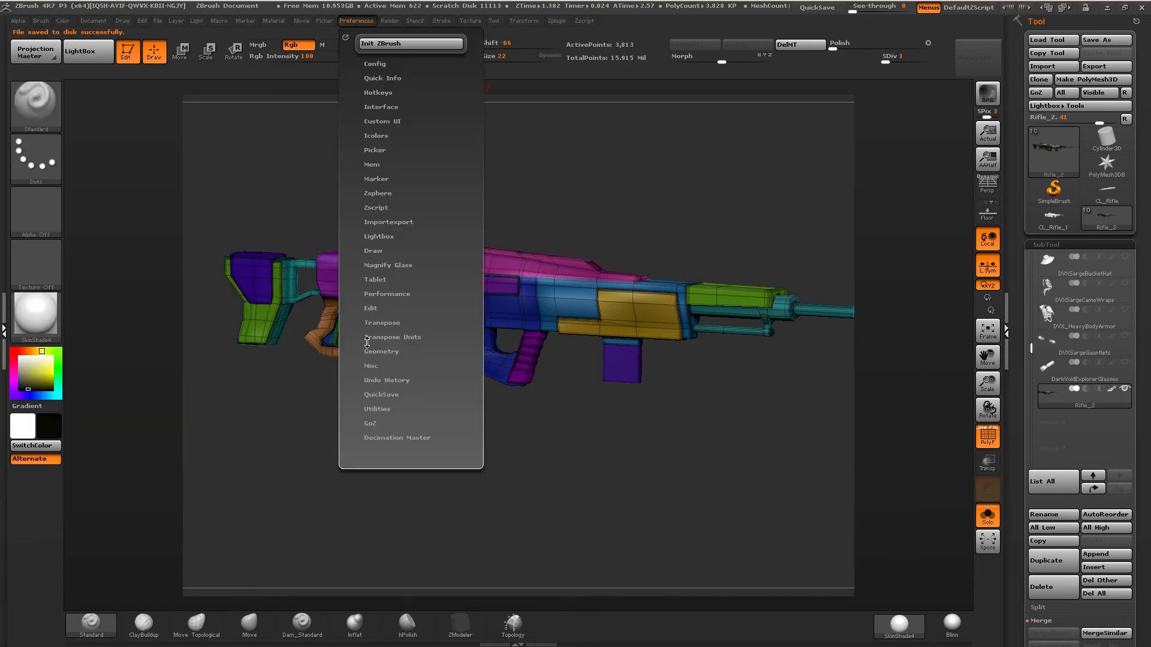
{"action": "left_click", "coordinate": [372, 423]}
{"action": "left_click", "coordinate": [422, 273]}
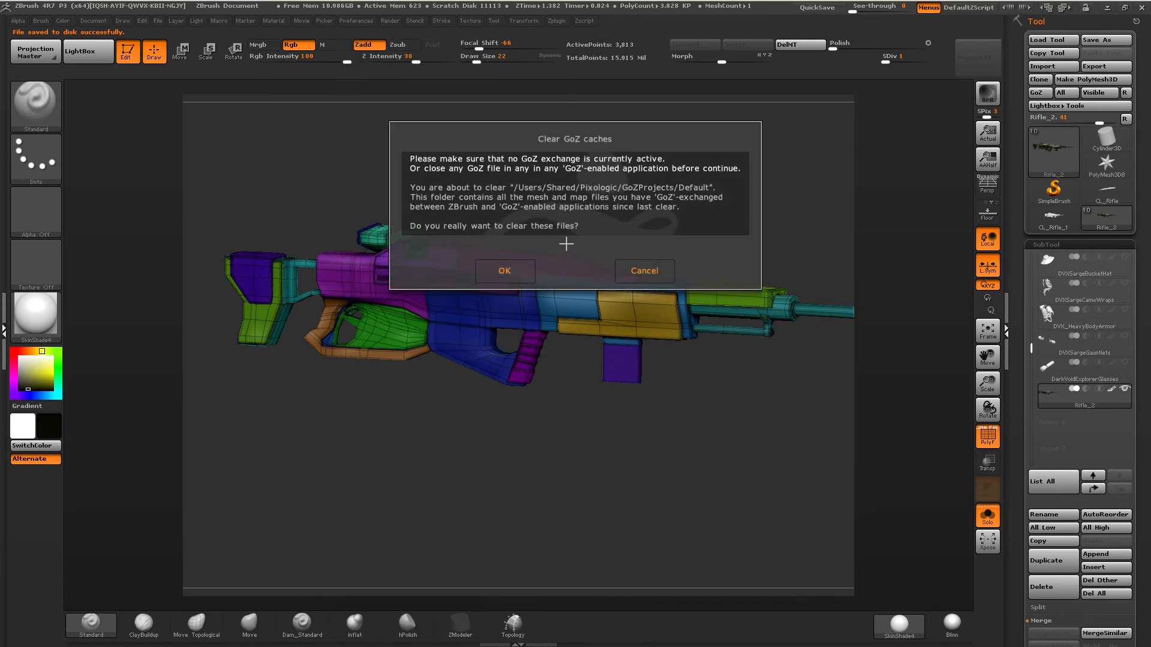
{"action": "left_click", "coordinate": [507, 271]}
{"action": "left_click", "coordinate": [1142, 8]}
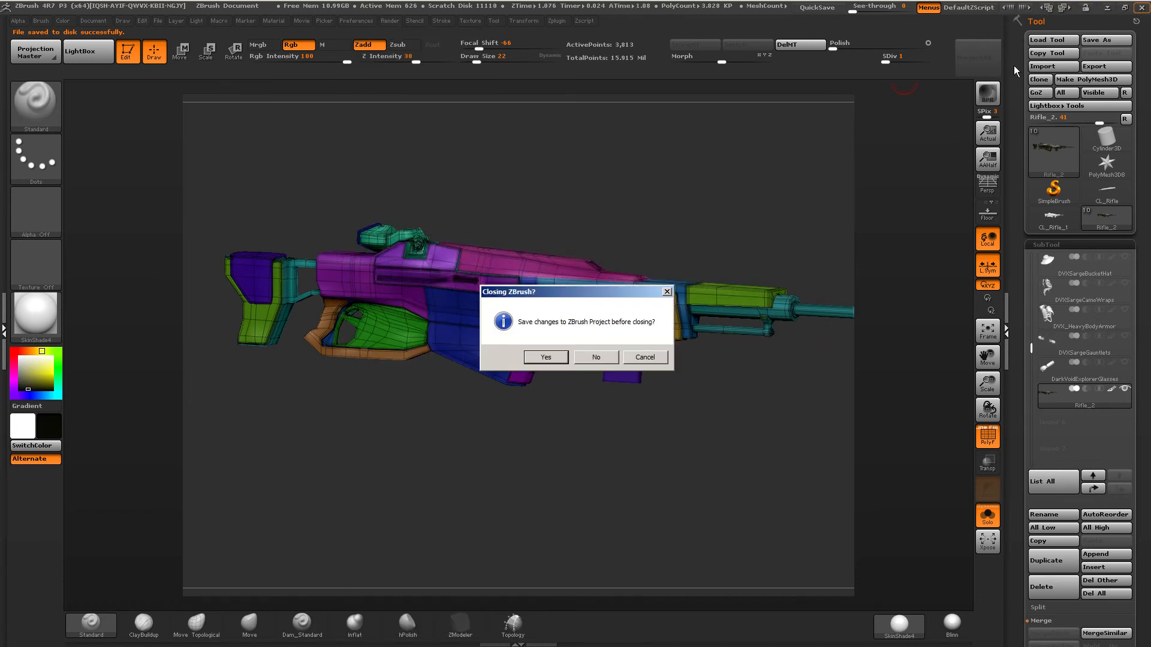
{"action": "left_click", "coordinate": [606, 351]}
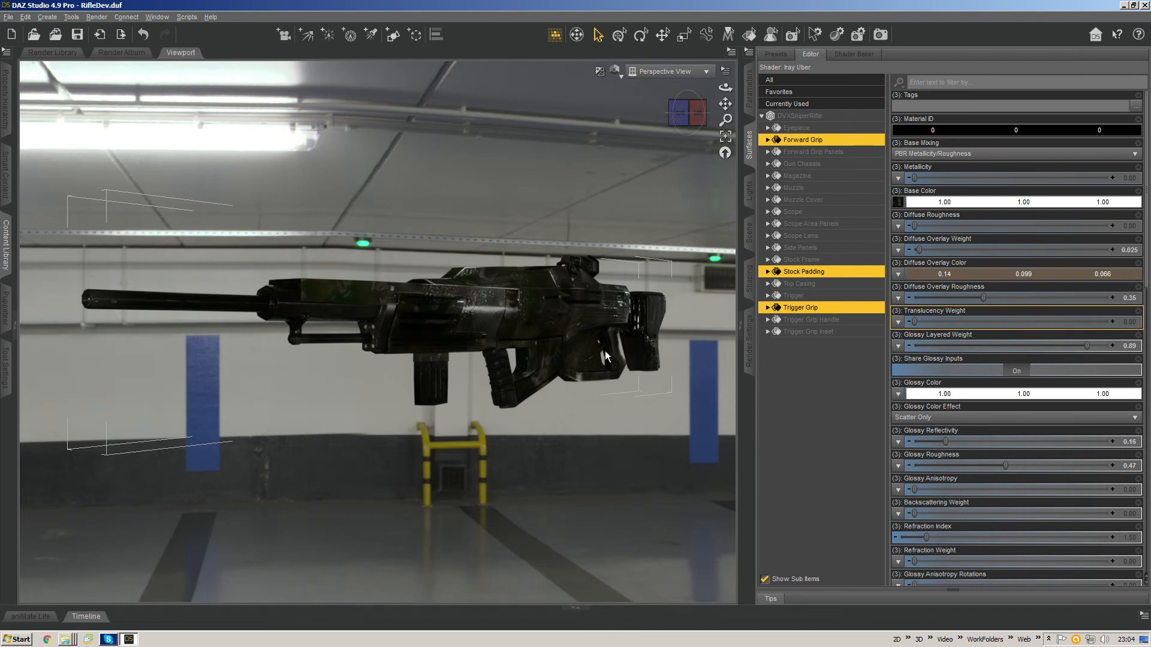
Step: In DAZ Studio, send the rifle to ZBrush through GoZ at current resolution with deformations
{"action": "left_click", "coordinate": [547, 310]}
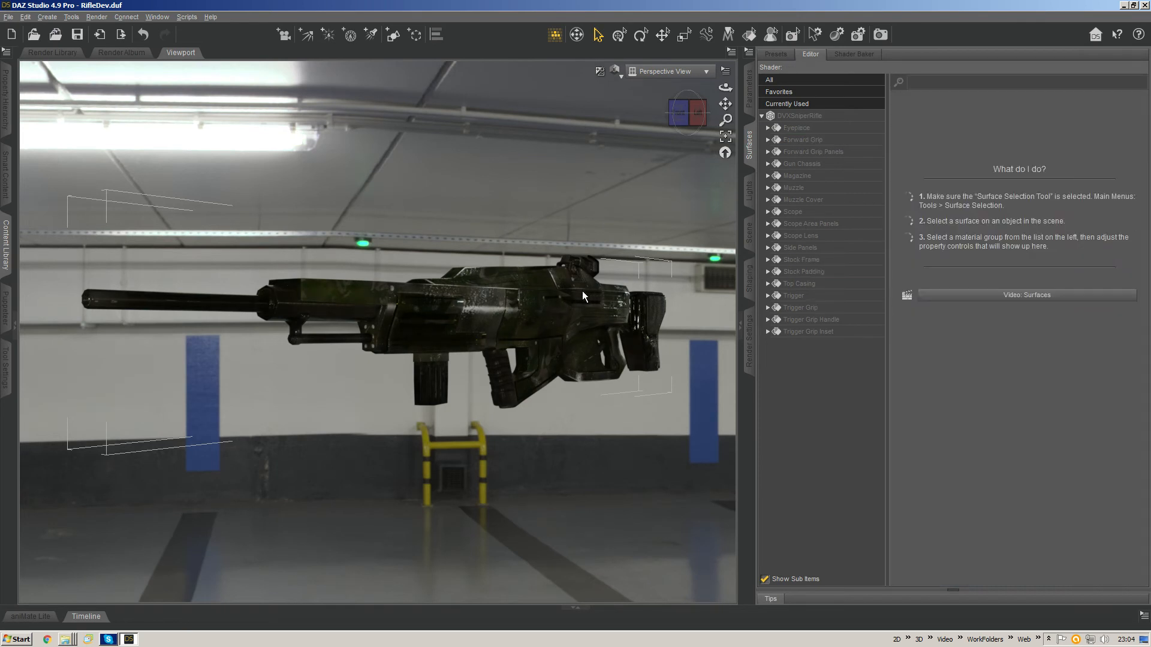
{"action": "key", "text": "ctrl+g"}
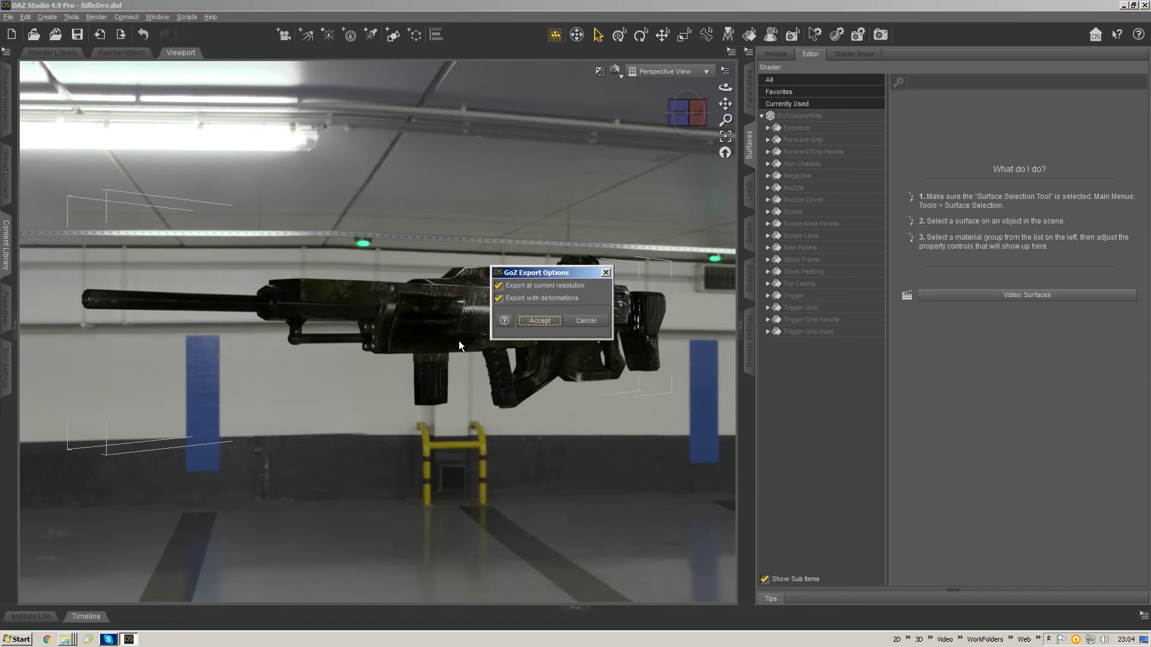
{"action": "key", "text": "Return"}
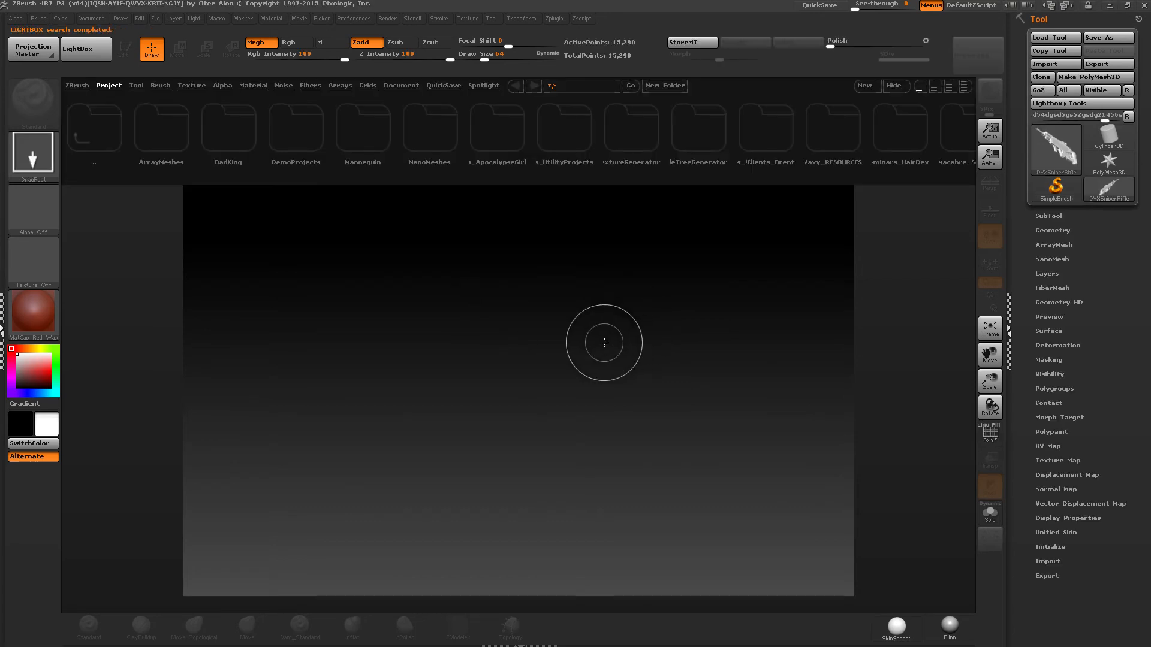
Step: Close LightBox, place the rifle on the canvas in edit mode, frame it and display its polygon wireframe
{"action": "left_click", "coordinate": [86, 53]}
{"action": "left_click_drag", "start_coordinate": [526, 157], "coordinate": [534, 215]}
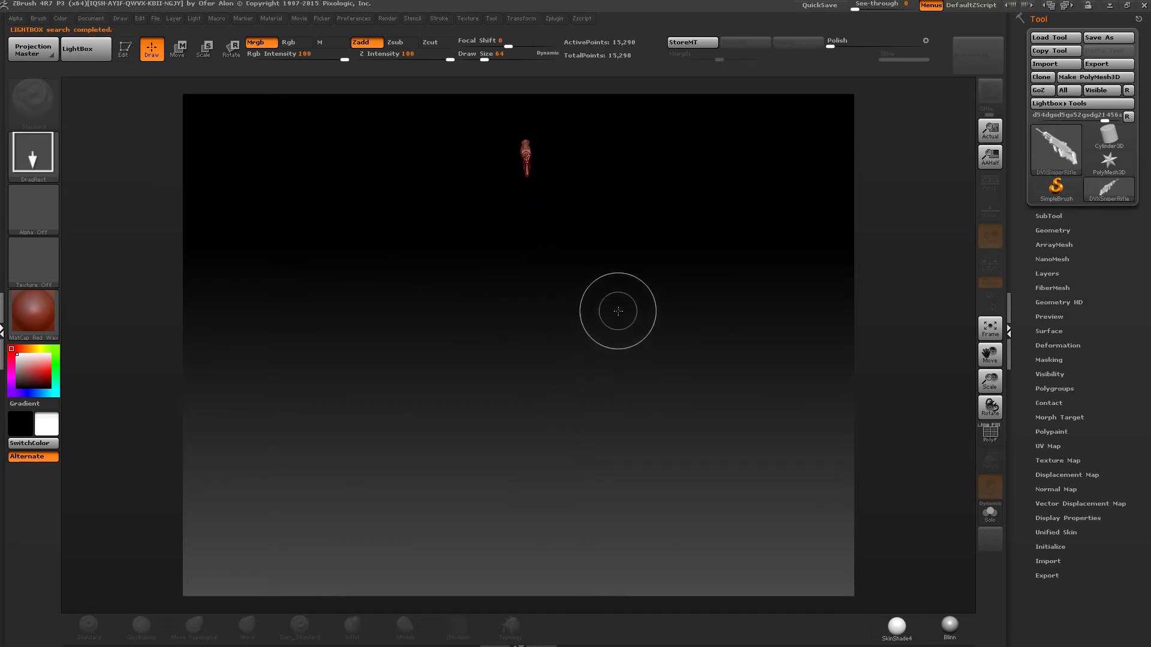
{"action": "key", "text": "t"}
{"action": "key", "text": "f"}
{"action": "left_click_drag", "start_coordinate": [821, 252], "coordinate": [701, 299]}
{"action": "left_click", "coordinate": [1000, 438]}
{"action": "right_click_drag", "start_coordinate": [827, 360], "coordinate": [803, 318], "text": "ctrl"}
{"action": "right_click_drag", "start_coordinate": [803, 318], "coordinate": [706, 277], "text": "alt"}
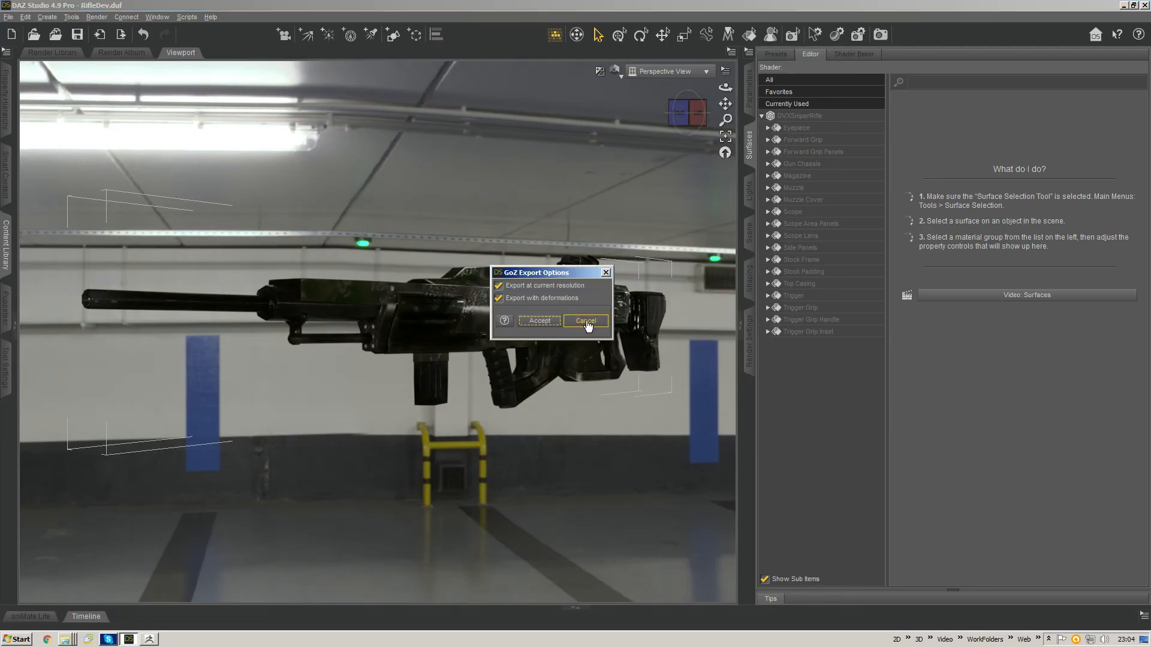
Step: Resend the rifle from DAZ Studio through GoZ with Export at current resolution turned off and deformations included
{"action": "left_click", "coordinate": [537, 288]}
{"action": "left_click", "coordinate": [539, 320]}
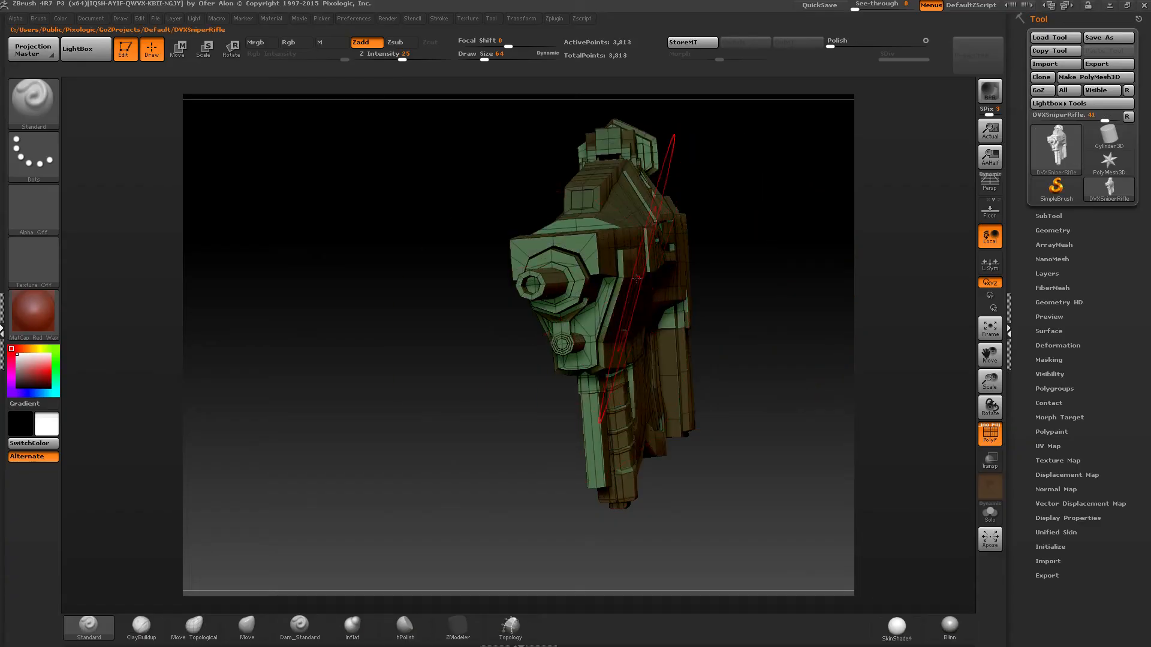
Step: Examine the base mesh of the rifle's barrel and muzzle from the side and close up
{"action": "right_click_drag", "start_coordinate": [636, 279], "coordinate": [420, 285]}
{"action": "right_click_drag", "start_coordinate": [240, 285], "coordinate": [716, 282], "text": "alt"}
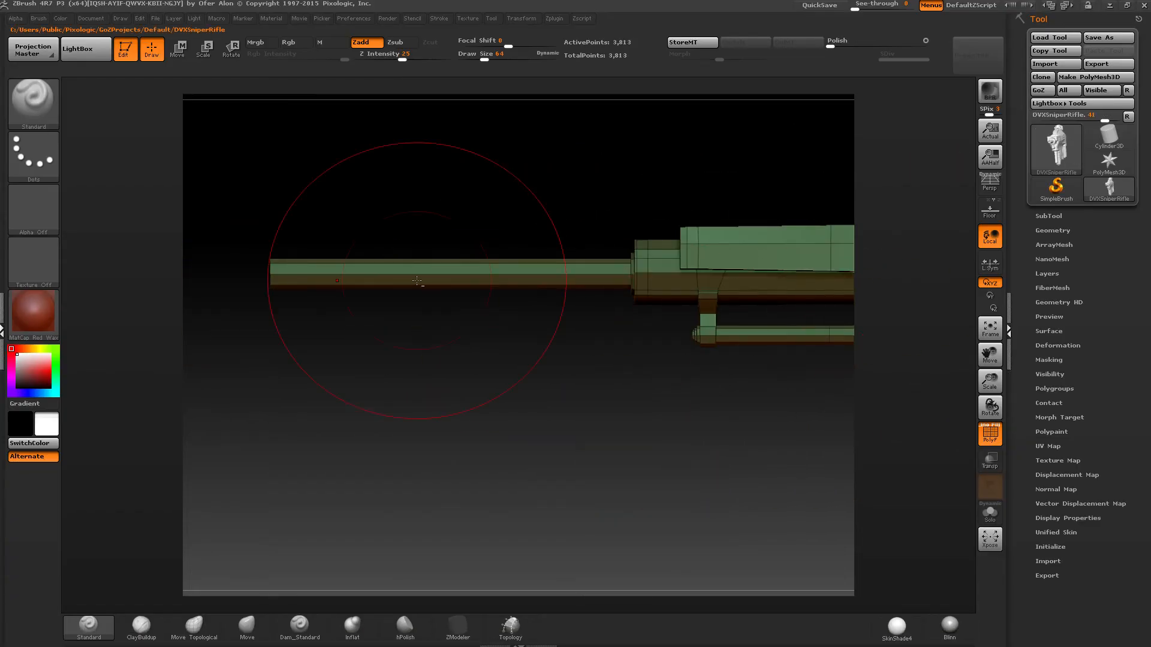
{"action": "right_click_drag", "start_coordinate": [418, 280], "coordinate": [590, 293], "text": "alt"}
{"action": "right_click_drag", "start_coordinate": [591, 292], "coordinate": [590, 348], "text": "ctrl"}
{"action": "right_click_drag", "start_coordinate": [264, 284], "coordinate": [366, 285]}
{"action": "right_click_drag", "start_coordinate": [455, 287], "coordinate": [456, 318], "text": "ctrl"}
{"action": "right_click_drag", "start_coordinate": [354, 299], "coordinate": [318, 296]}
{"action": "right_click_drag", "start_coordinate": [433, 270], "coordinate": [485, 255], "text": "ctrl"}
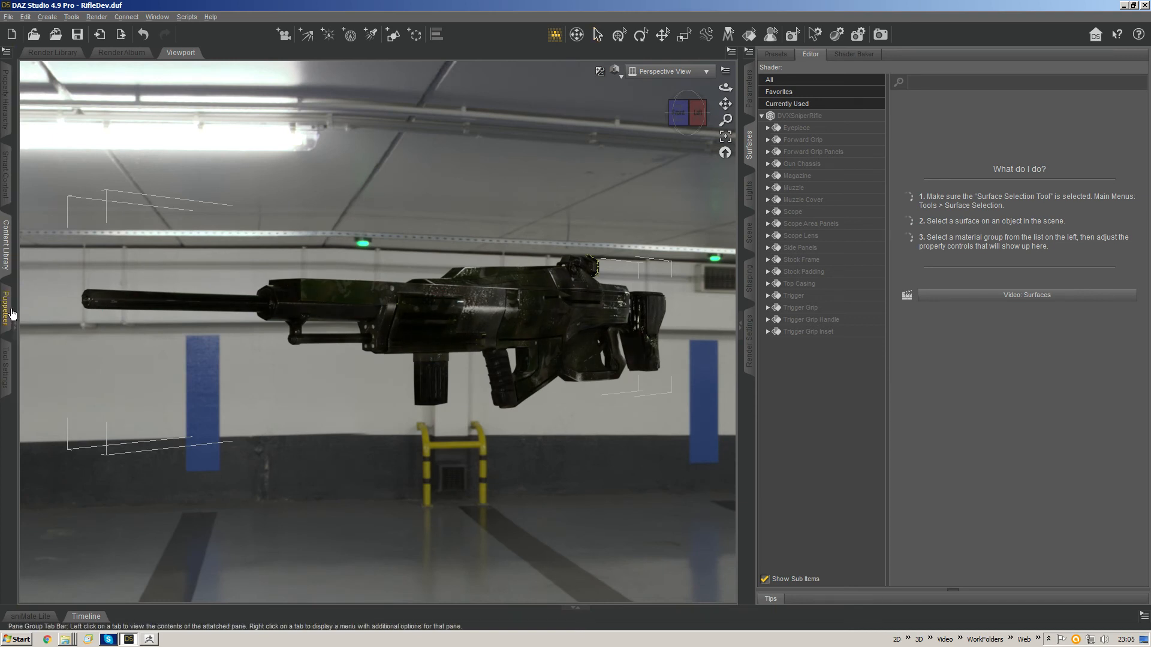
Step: In DAZ Studio, select the rifle barrel's polygons with the Geometry Editor and convert them to an edge selection
{"action": "left_click", "coordinate": [6, 365]}
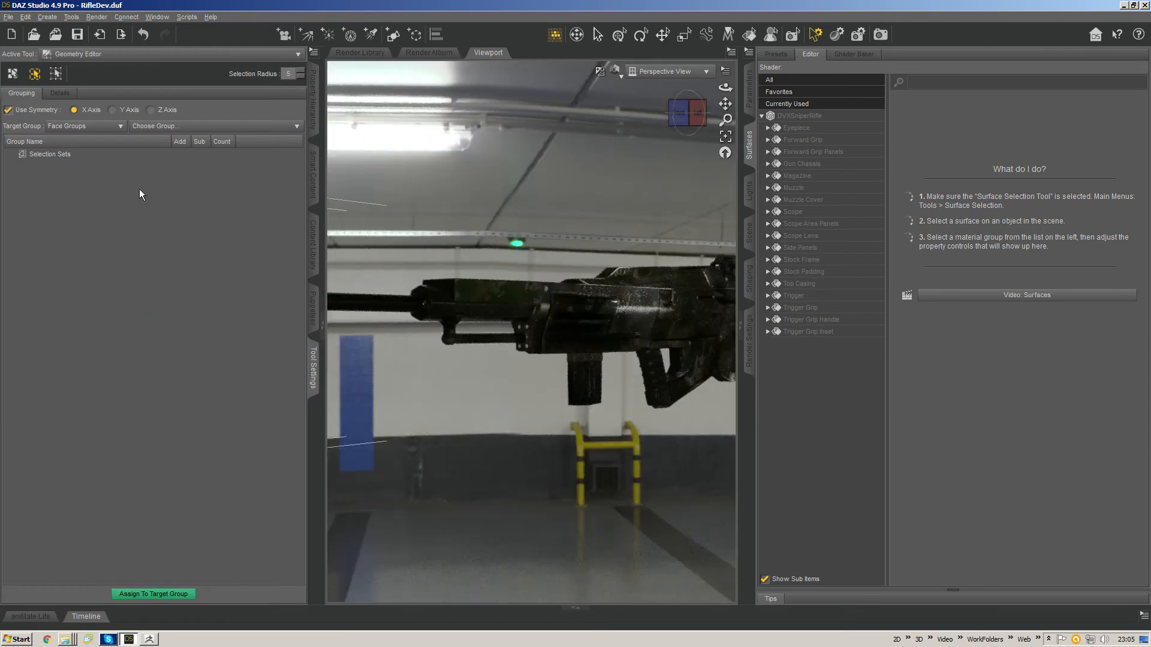
{"action": "left_click", "coordinate": [13, 73]}
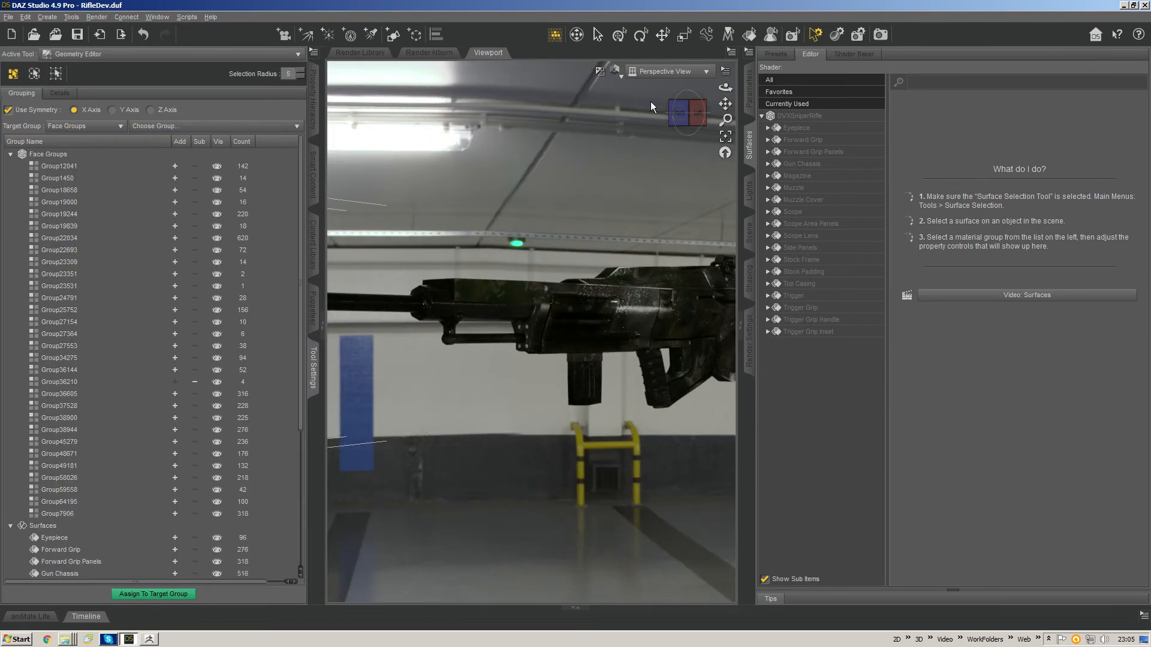
{"action": "left_click_drag", "start_coordinate": [725, 106], "coordinate": [906, 106]}
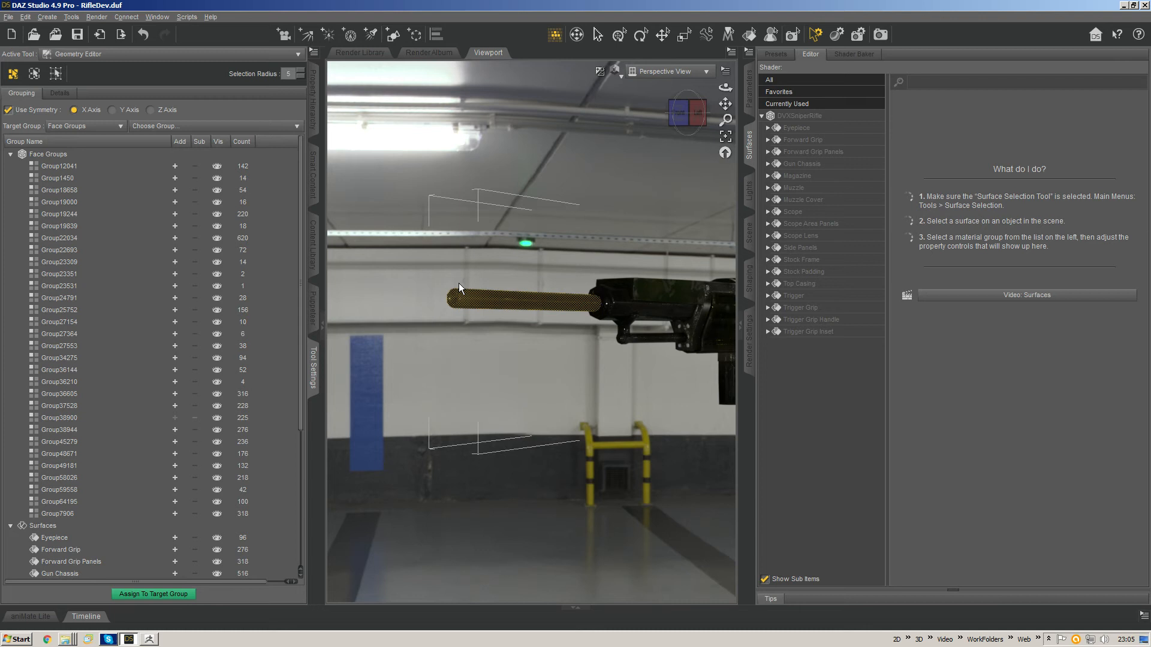
{"action": "right_click", "coordinate": [488, 298]}
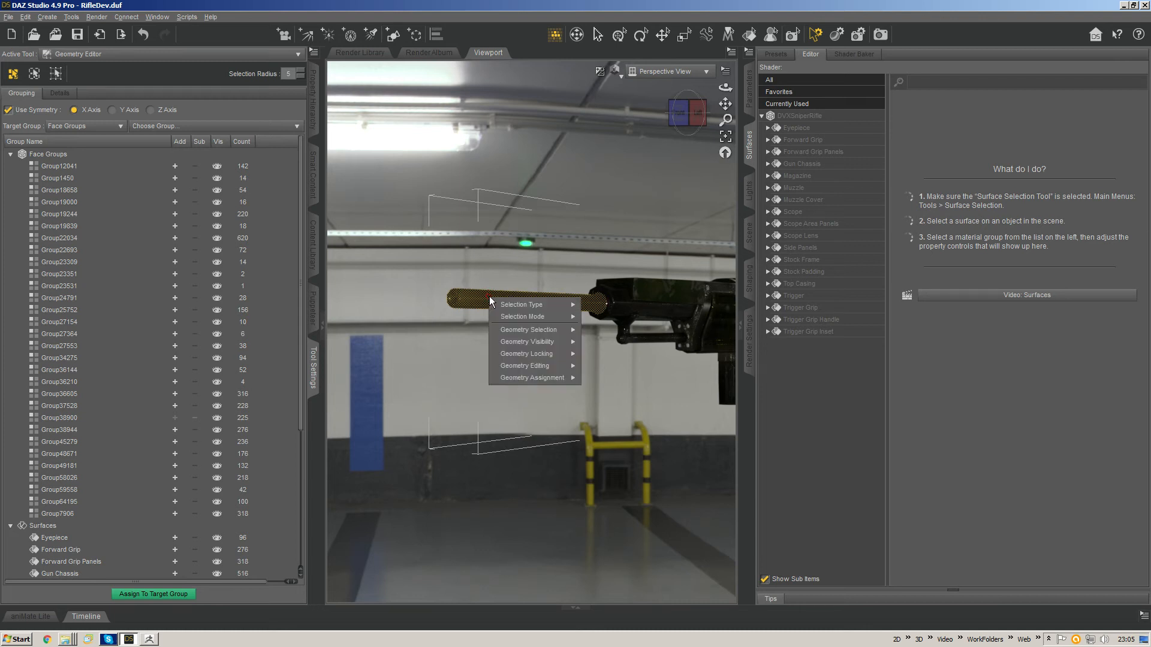
{"action": "mouse_move", "coordinate": [541, 377]}
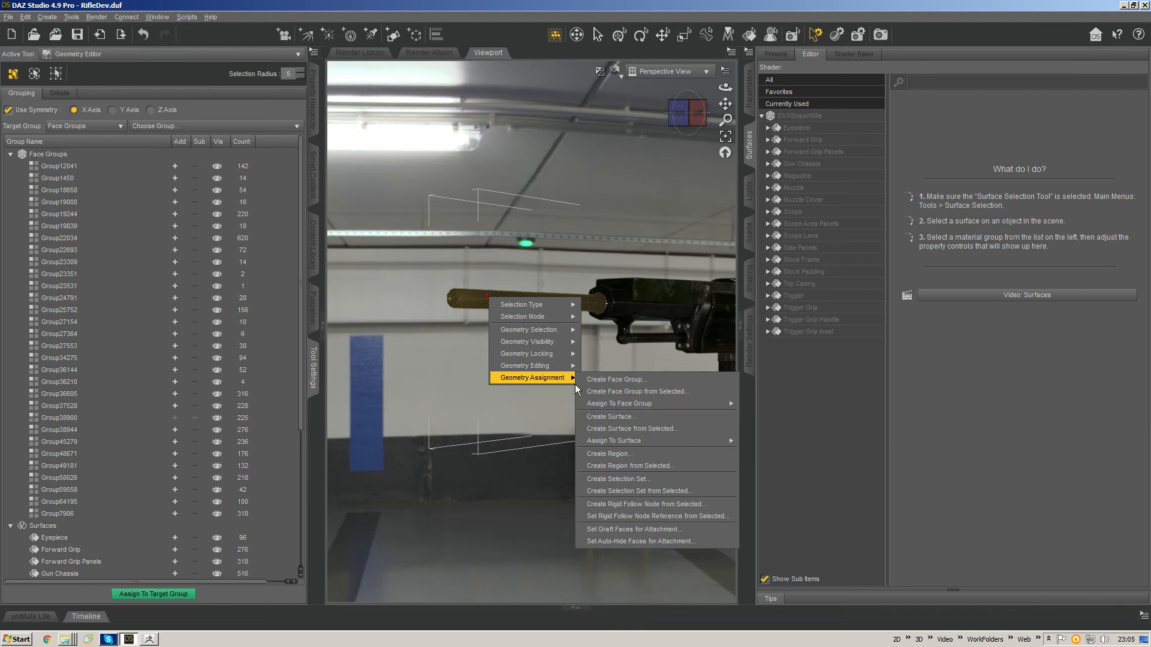
{"action": "mouse_move", "coordinate": [540, 330]}
{"action": "mouse_move", "coordinate": [644, 331]}
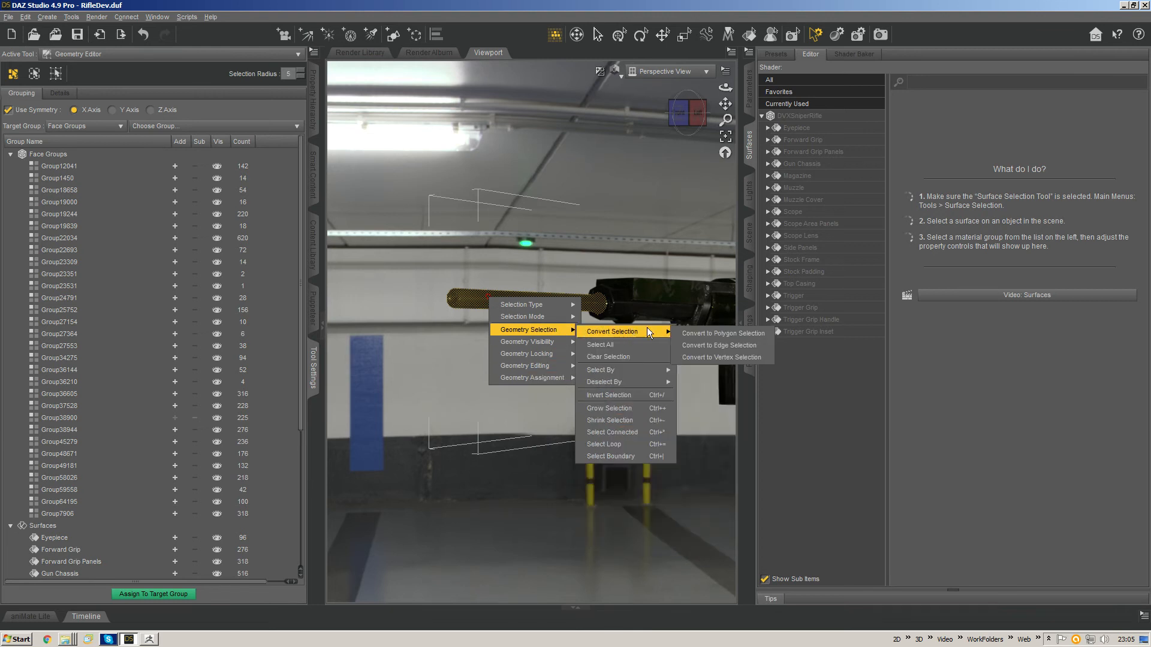
{"action": "left_click", "coordinate": [714, 357]}
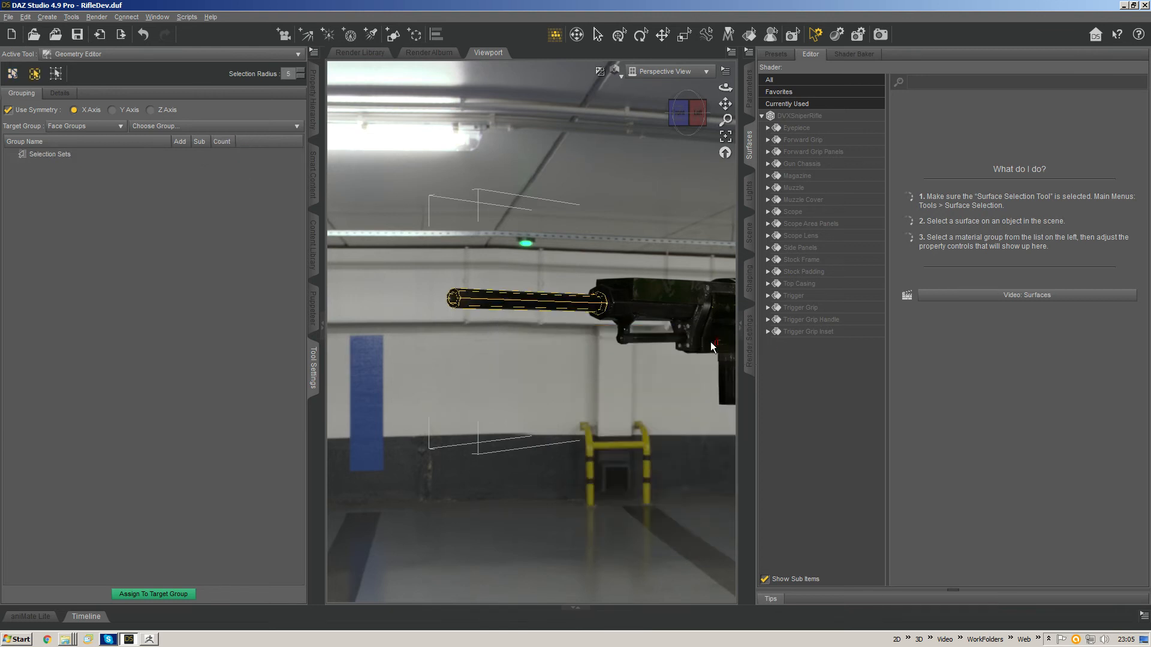
Step: Set the weight of the selected barrel geometry to 1 and leave the Geometry Editor
{"action": "right_click", "coordinate": [532, 303]}
{"action": "left_click", "coordinate": [643, 360]}
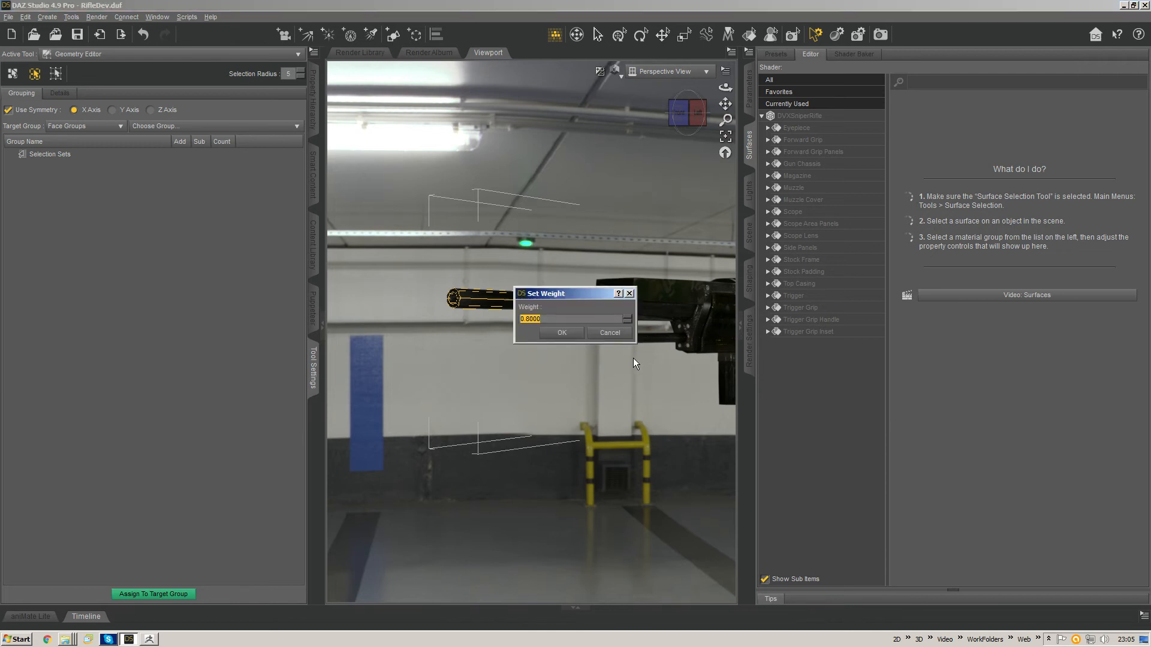
{"action": "type", "text": "1"}
{"action": "key", "text": "Return"}
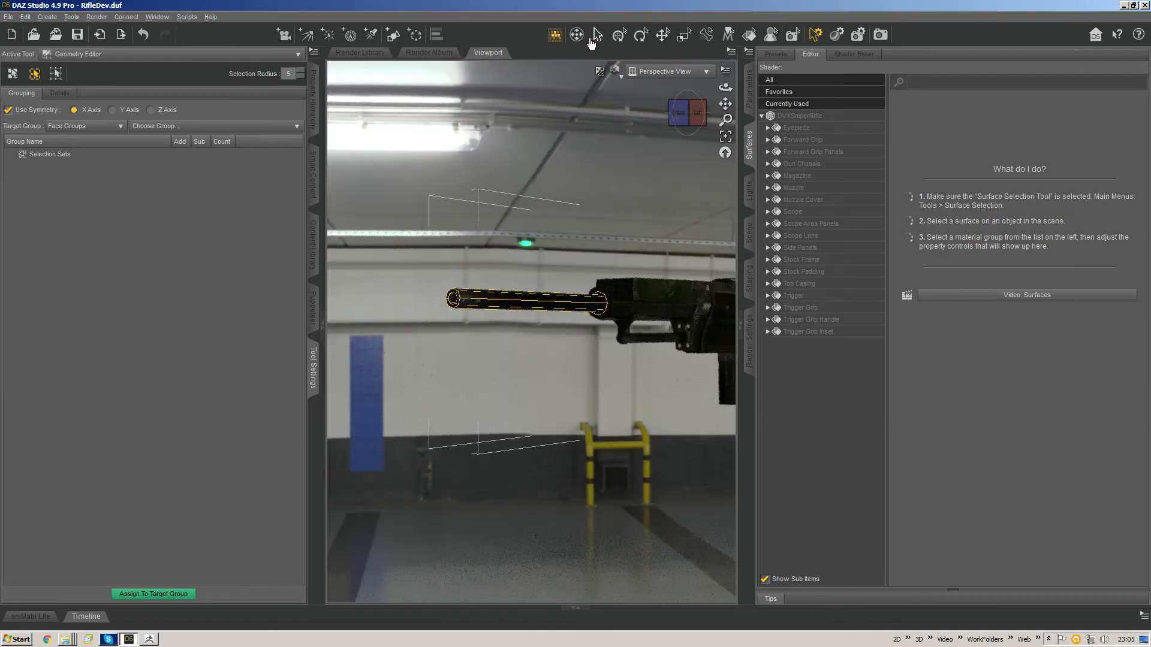
{"action": "left_click", "coordinate": [594, 40]}
{"action": "mouse_move", "coordinate": [540, 275]}
{"action": "middle_mouse_down"}
{"action": "mouse_move", "coordinate": [488, 289]}
{"action": "mouse_move", "coordinate": [542, 272]}
{"action": "middle_mouse_up"}
{"action": "left_click", "coordinate": [322, 326]}
{"action": "left_click_drag", "start_coordinate": [725, 105], "coordinate": [705, 113]}
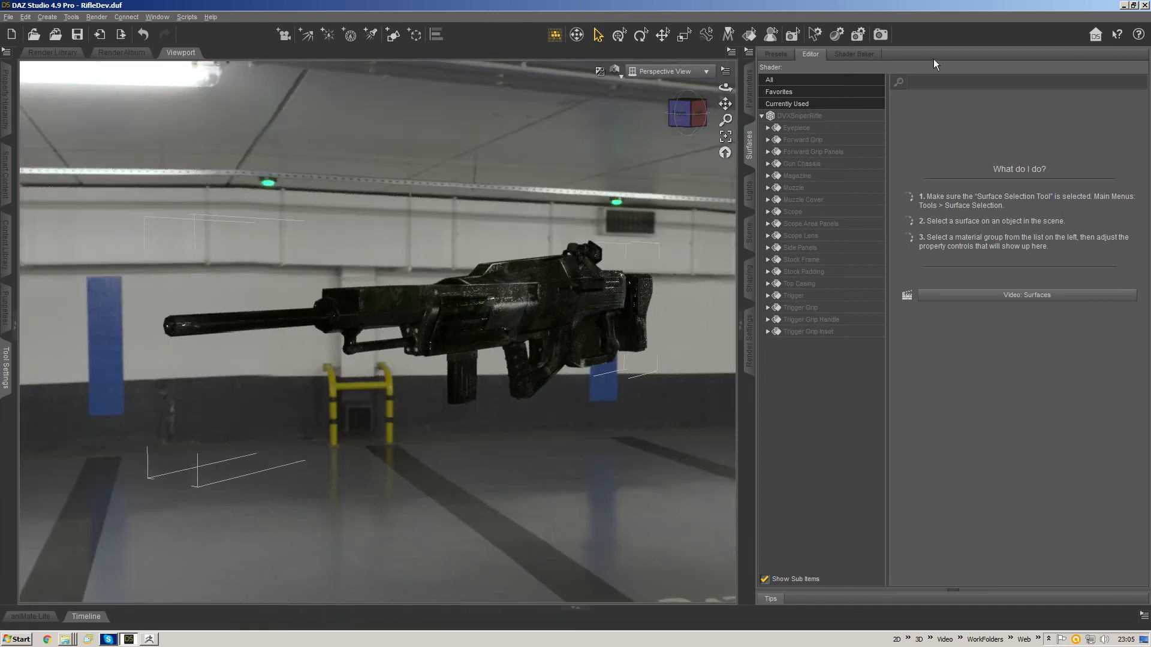
Step: Save the reweighted rifle as a prop asset over DVXSniperRifle.duf, keeping the DarkVoid product and DVXSniperRifle item names
{"action": "key", "text": "ctrl+shift+s"}
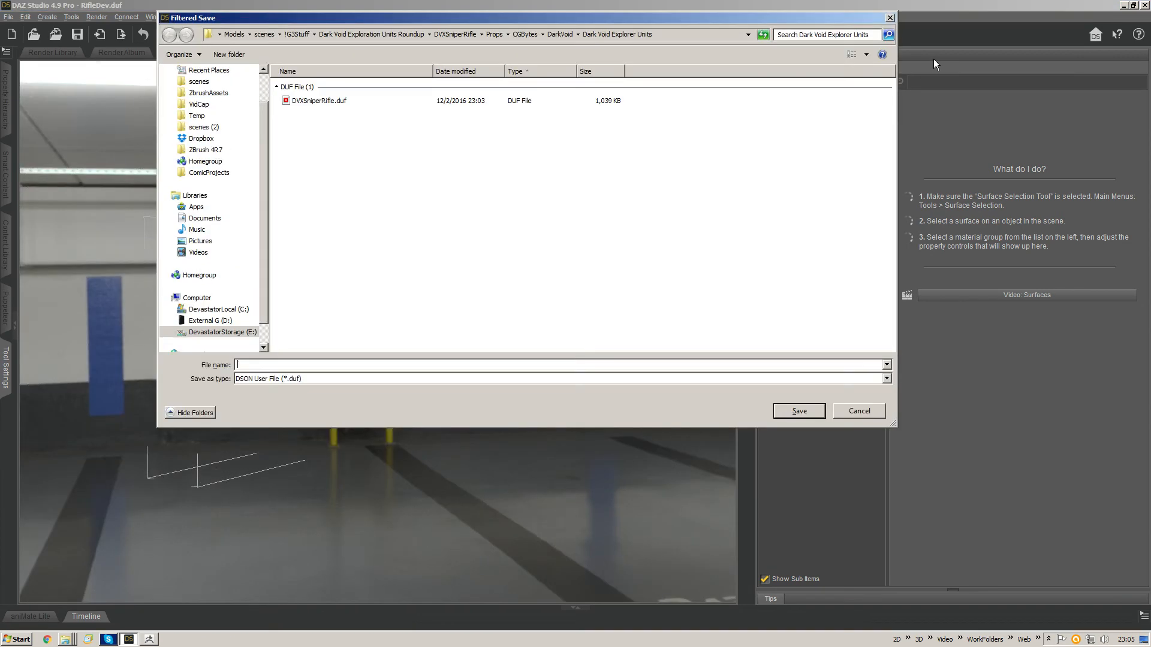
{"action": "double_click", "coordinate": [317, 101]}
{"action": "left_click", "coordinate": [552, 335]}
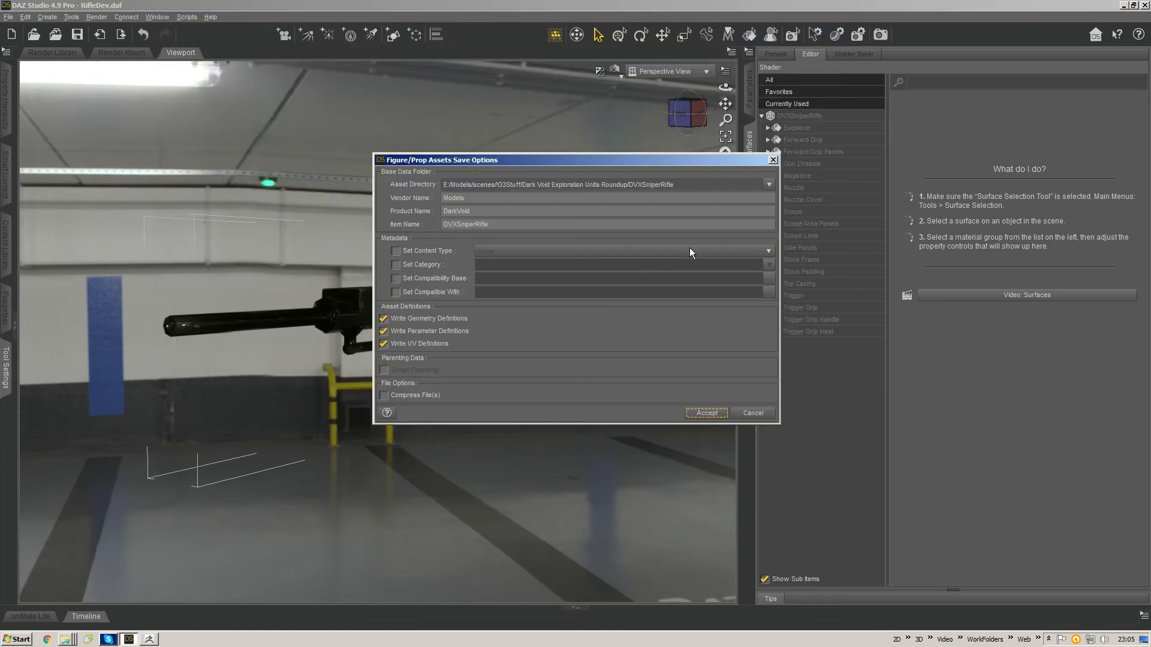
{"action": "key", "text": "Return"}
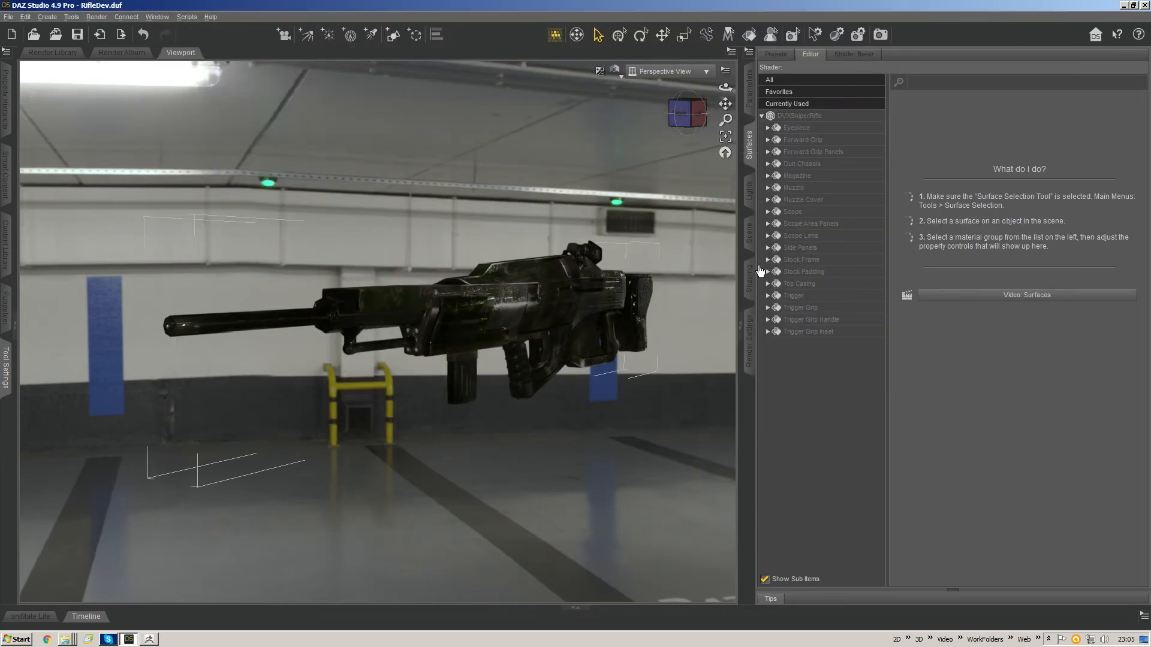
Step: Show the DVXSargeCamoWraps and DVXSargeBucketHat in the scene and set the viewport draw style to Texture Shaded
{"action": "left_click", "coordinate": [749, 234]}
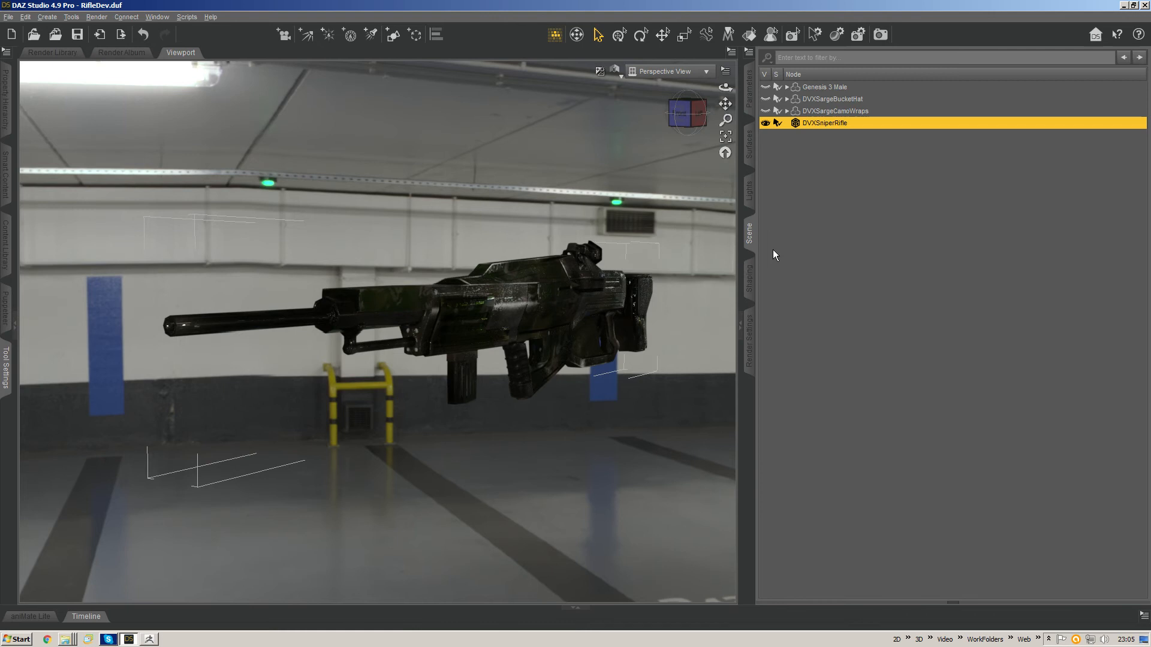
{"action": "left_click", "coordinate": [766, 111]}
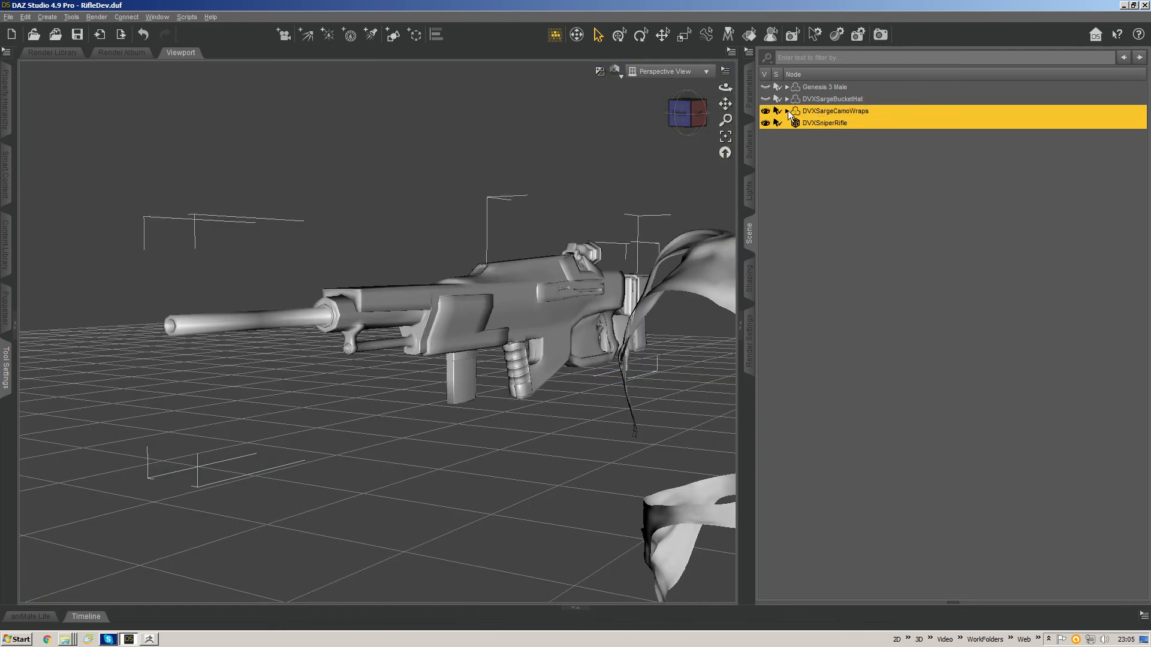
{"action": "left_click", "coordinate": [616, 73]}
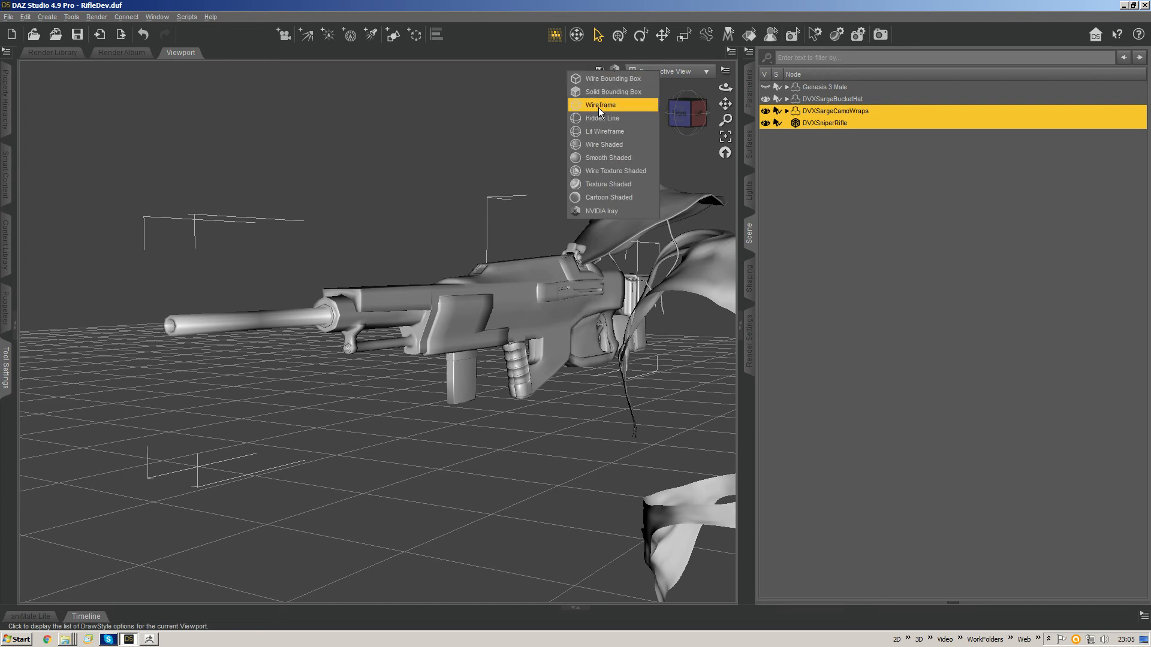
{"action": "left_click", "coordinate": [614, 180]}
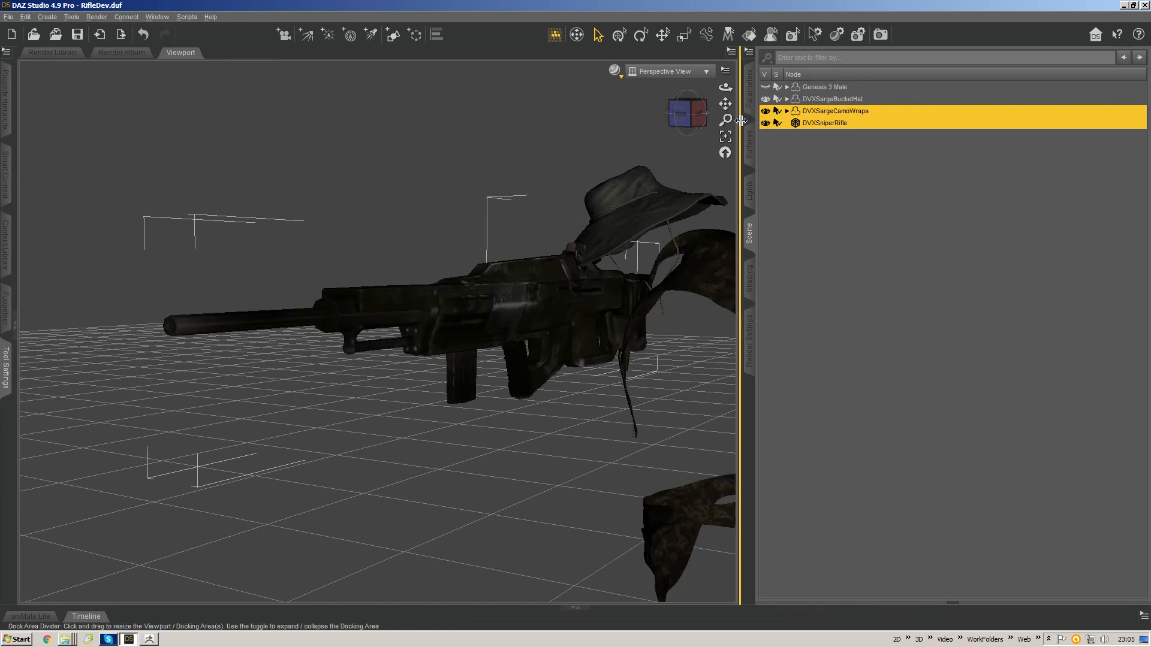
Step: Show the Genesis 3 Male figure together with its gauntlets, heavy body armor, suit, gloves and boots
{"action": "left_click", "coordinate": [787, 99]}
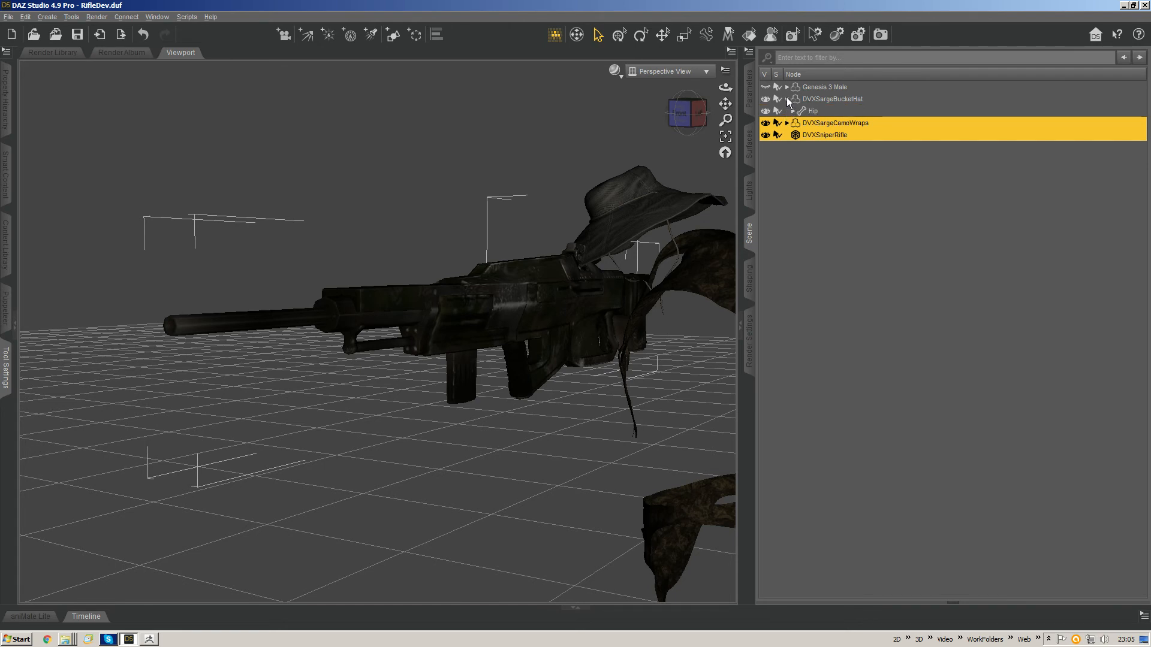
{"action": "left_click", "coordinate": [787, 87]}
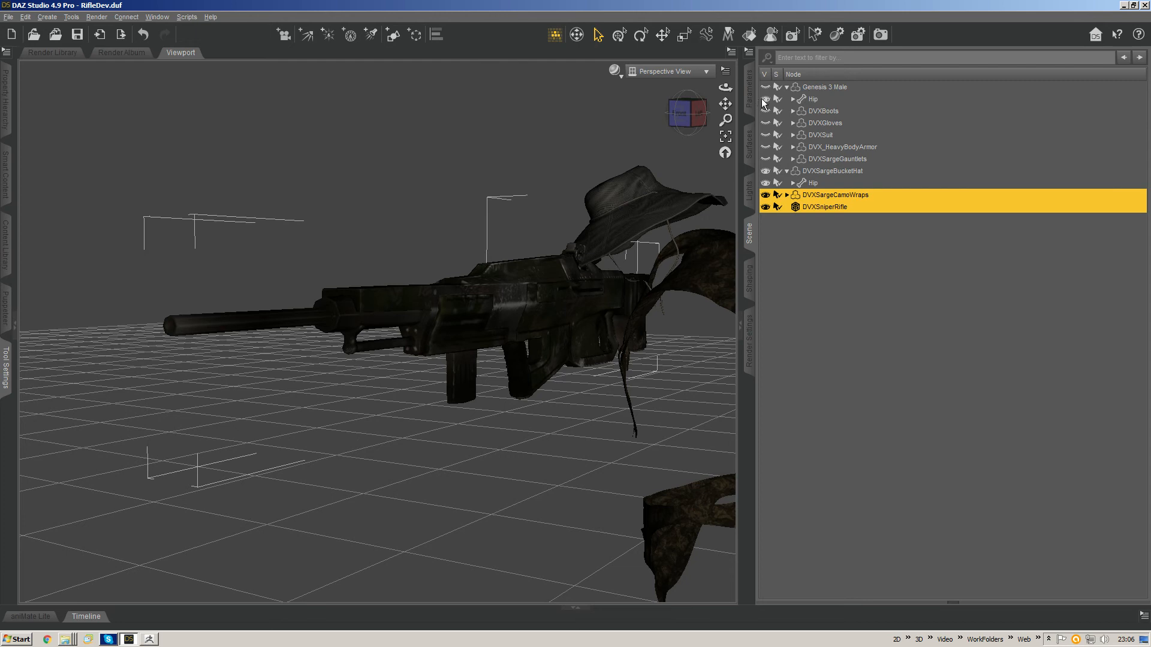
{"action": "left_click", "coordinate": [765, 87]}
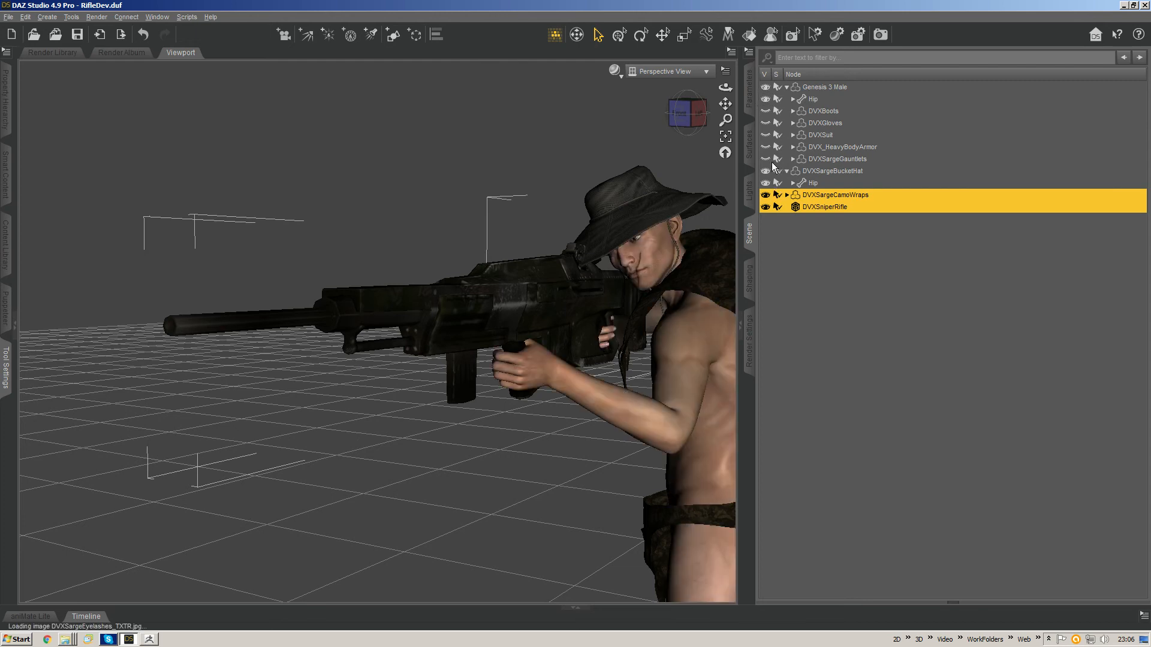
{"action": "left_click", "coordinate": [766, 160]}
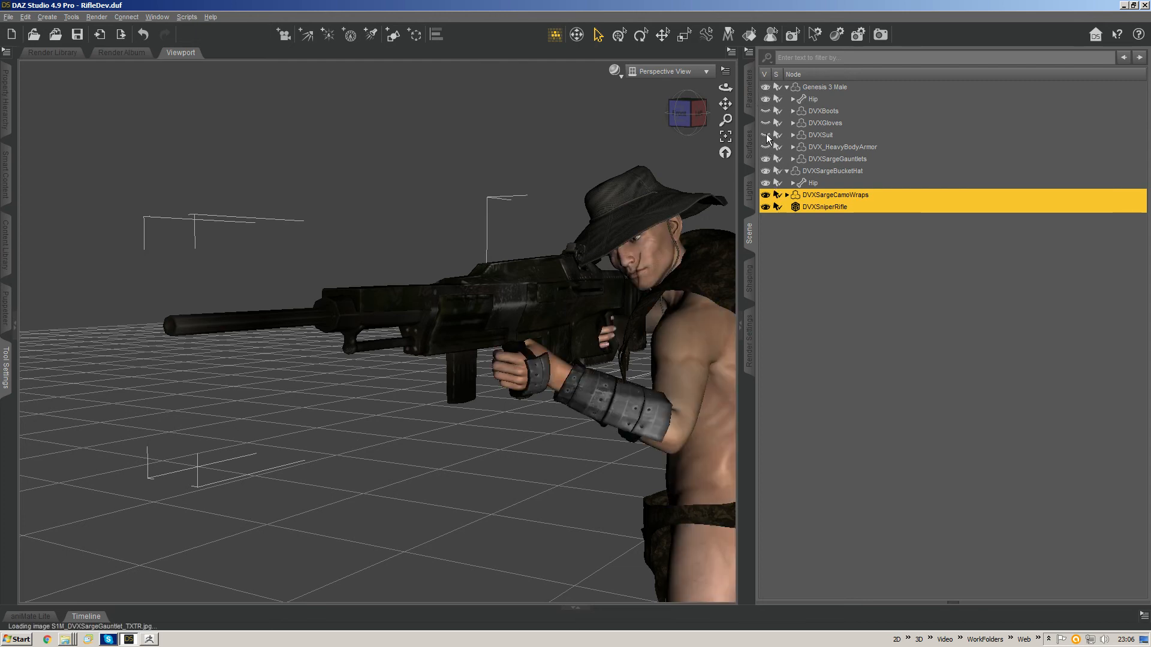
{"action": "left_click", "coordinate": [766, 135]}
{"action": "left_click", "coordinate": [766, 122]}
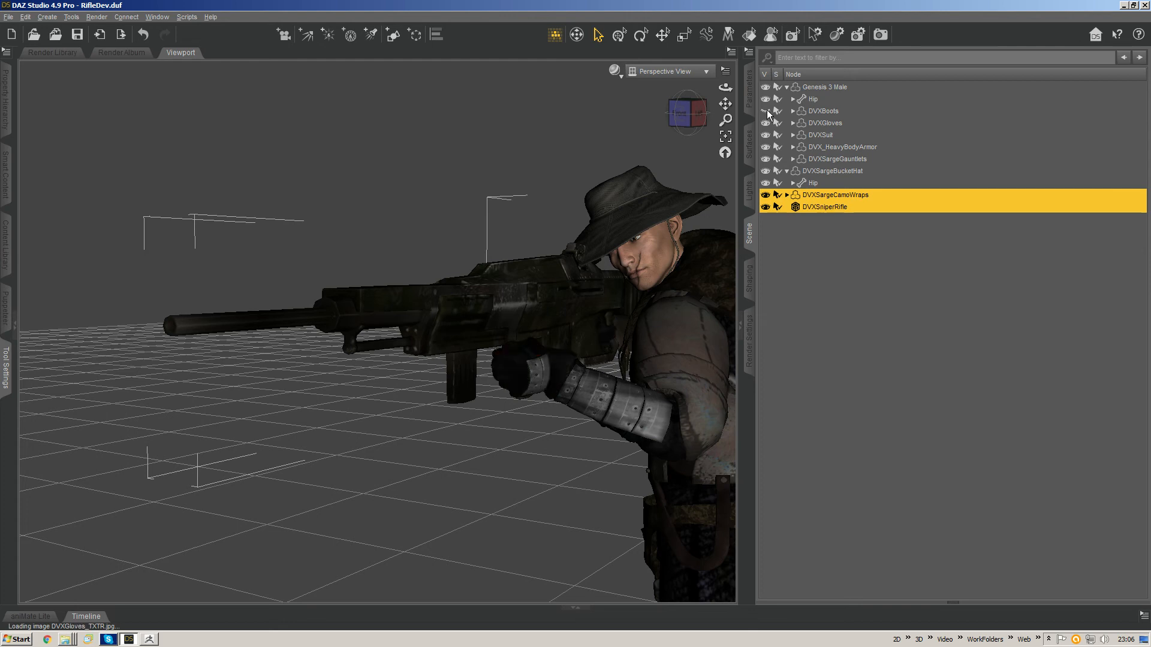
{"action": "left_click", "coordinate": [766, 112]}
Step: Expand the full Genesis 3 Male hierarchy and show the DarkVoidExplorerGlasses attached to the head
{"action": "right_click", "coordinate": [814, 92]}
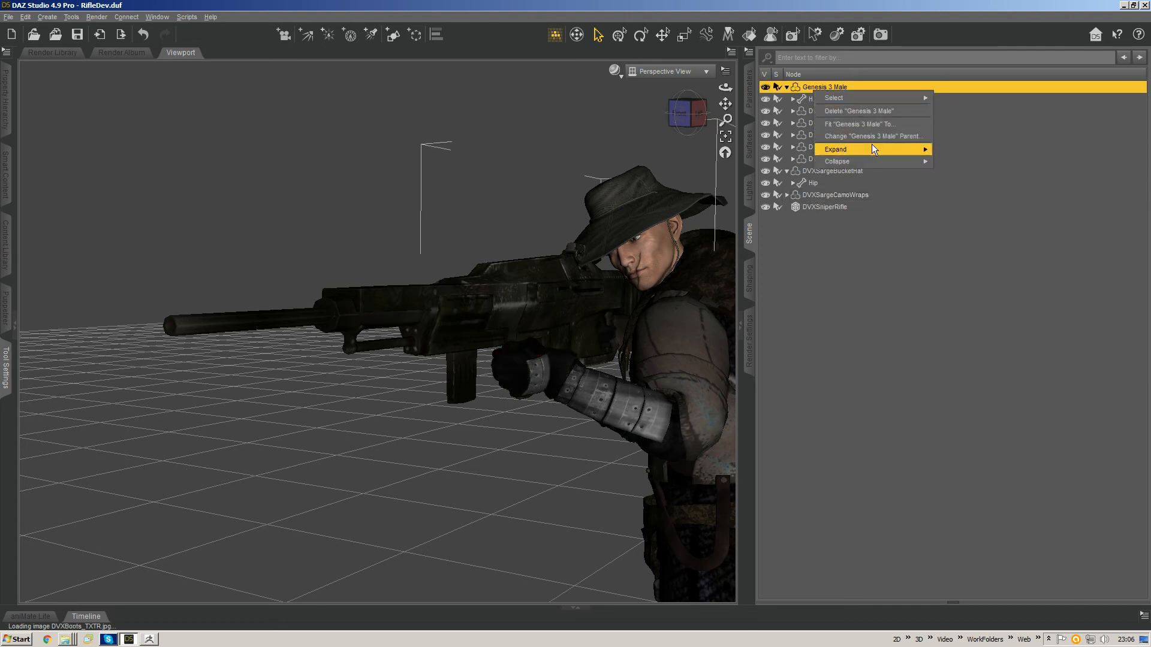
{"action": "mouse_move", "coordinate": [876, 151]}
{"action": "left_click", "coordinate": [970, 177]}
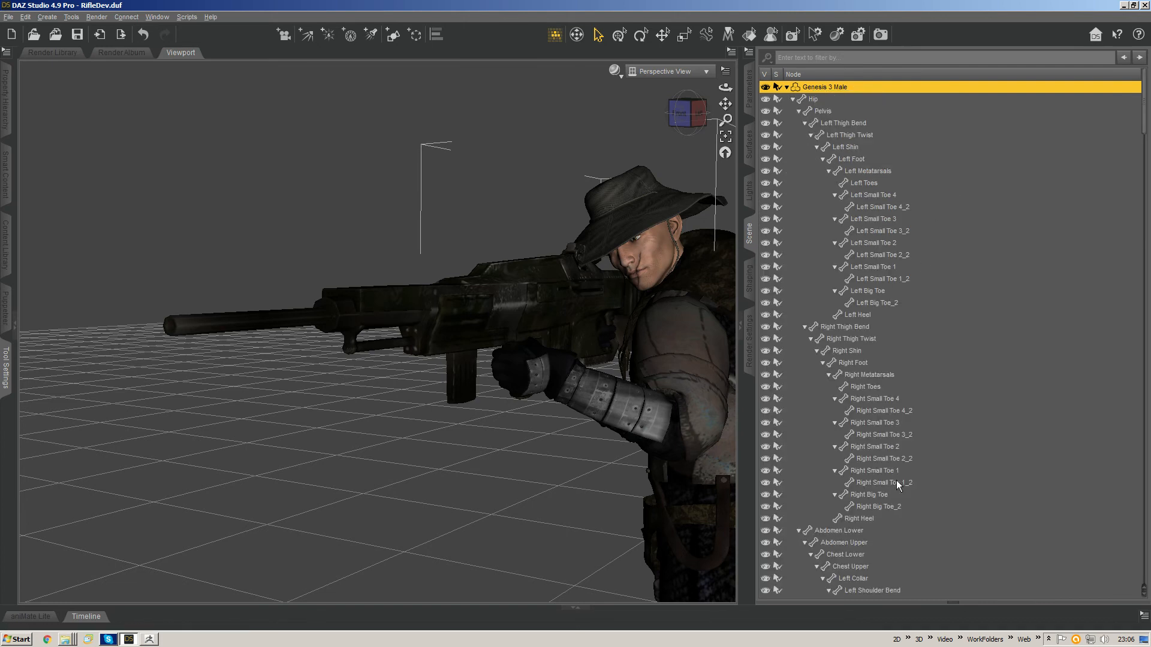
{"action": "scroll", "coordinate": [897, 485], "scroll_direction": "down", "scroll_amount": 11}
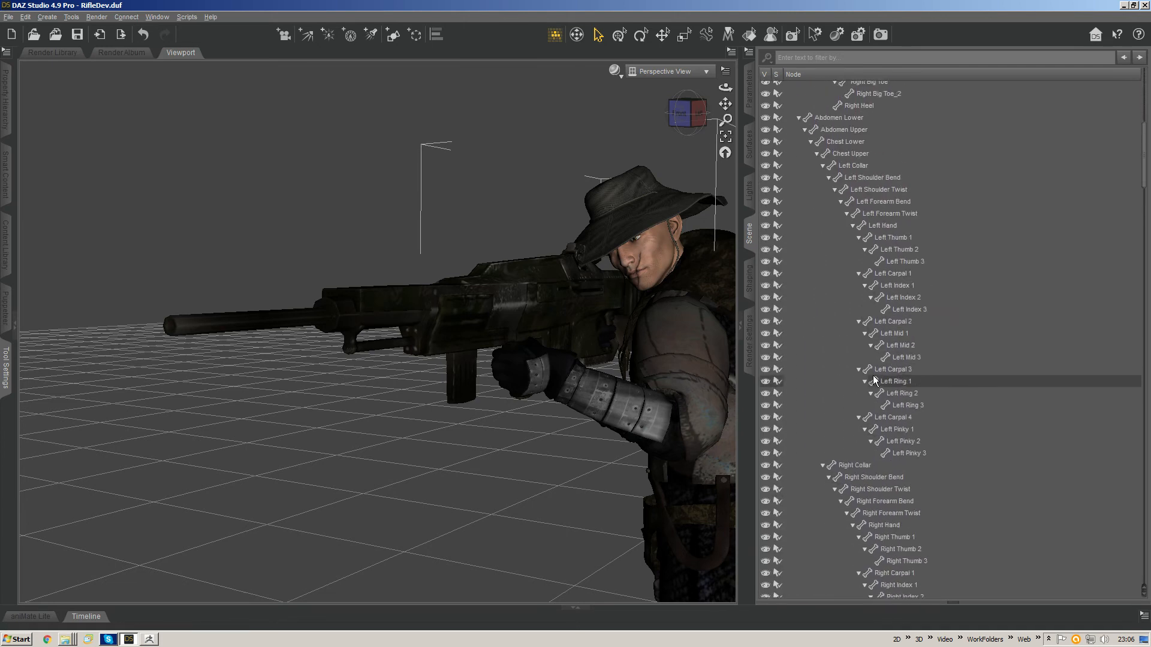
{"action": "scroll", "coordinate": [874, 379], "scroll_direction": "down", "scroll_amount": 2}
{"action": "left_click", "coordinate": [667, 249]}
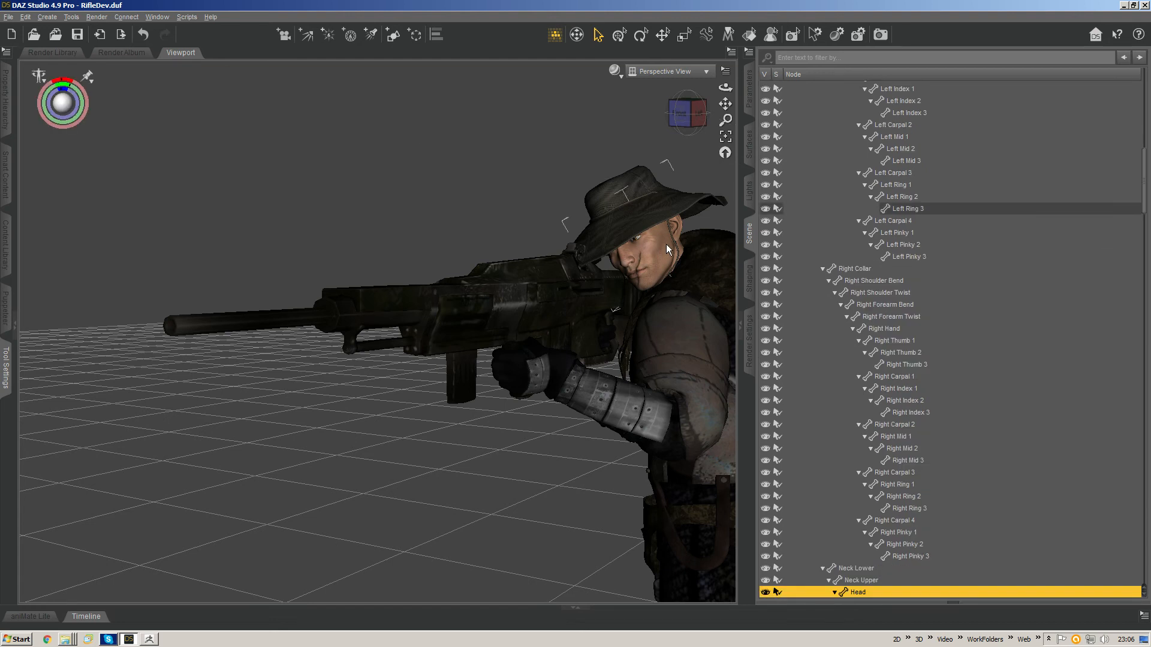
{"action": "scroll", "coordinate": [881, 473], "scroll_direction": "down", "scroll_amount": 8}
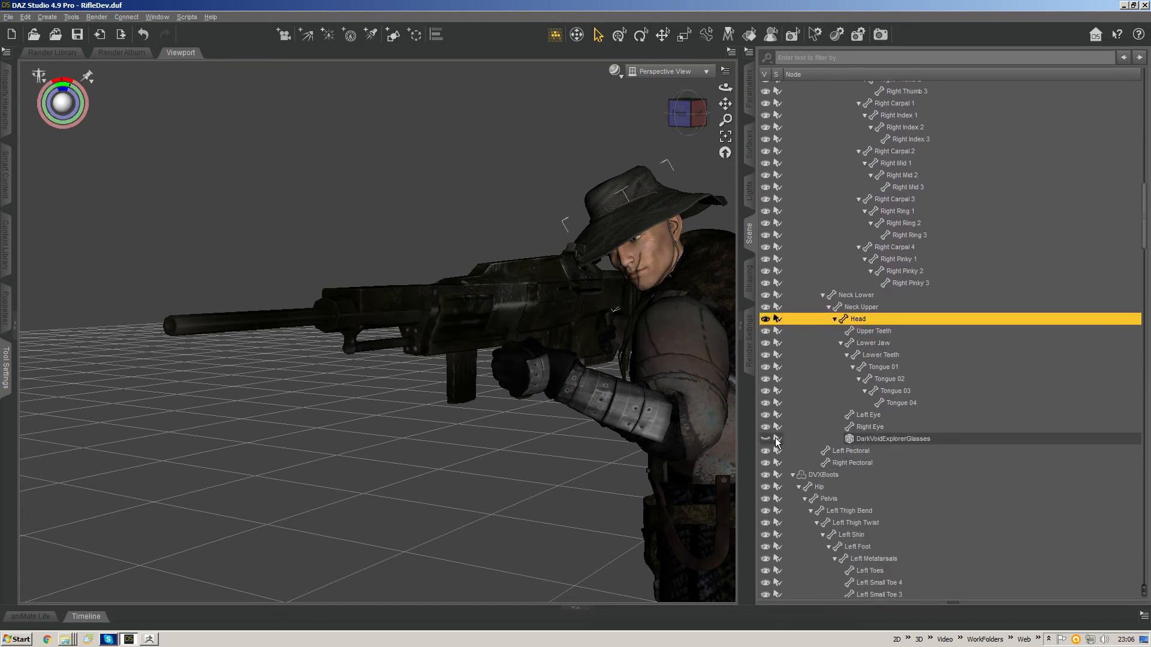
{"action": "left_click", "coordinate": [766, 439]}
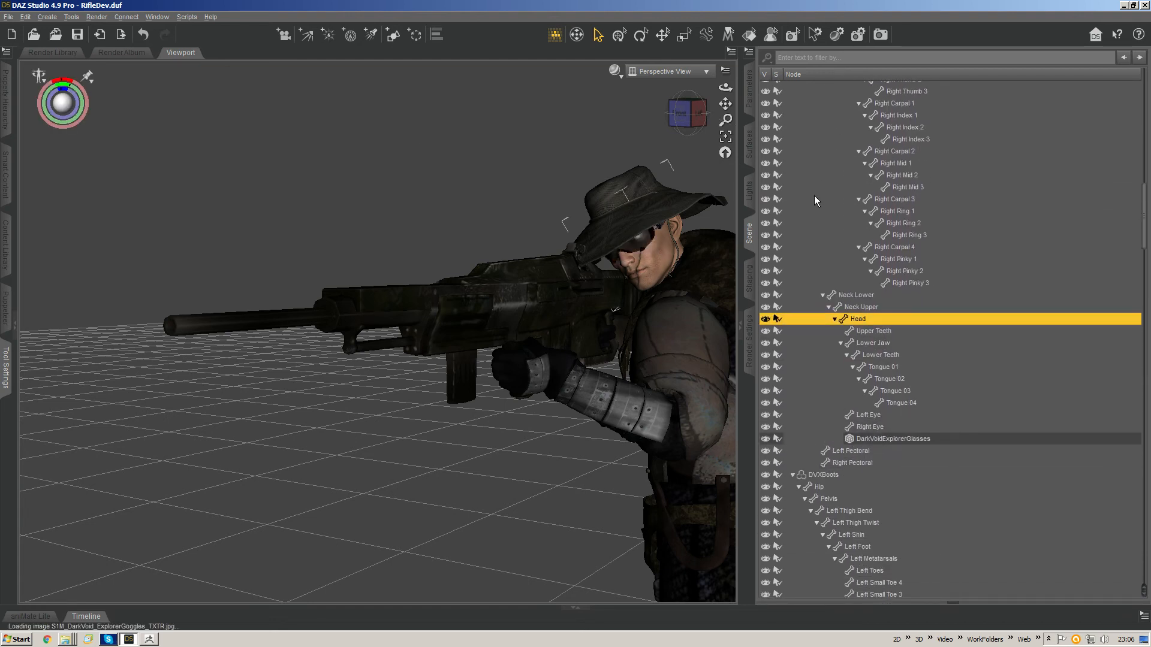
Step: Select DVXSniperRifle and change its parent to the Genesis 3 Male's Right Hand, keeping Parent in place on
{"action": "right_click", "coordinate": [496, 301]}
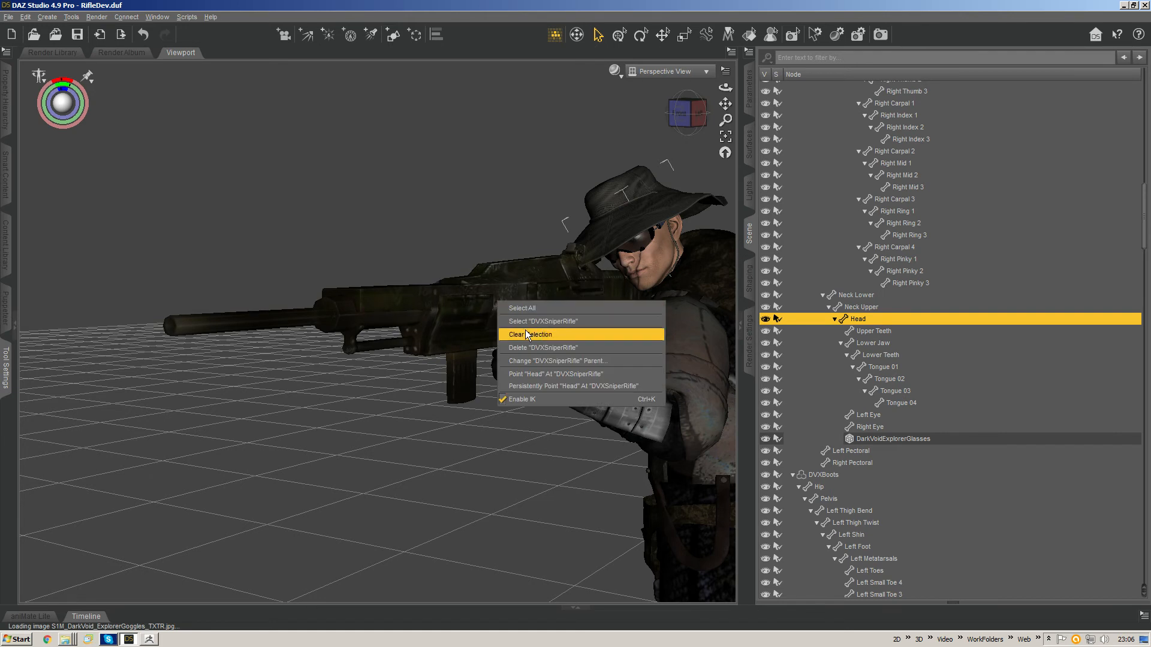
{"action": "left_click", "coordinate": [533, 322]}
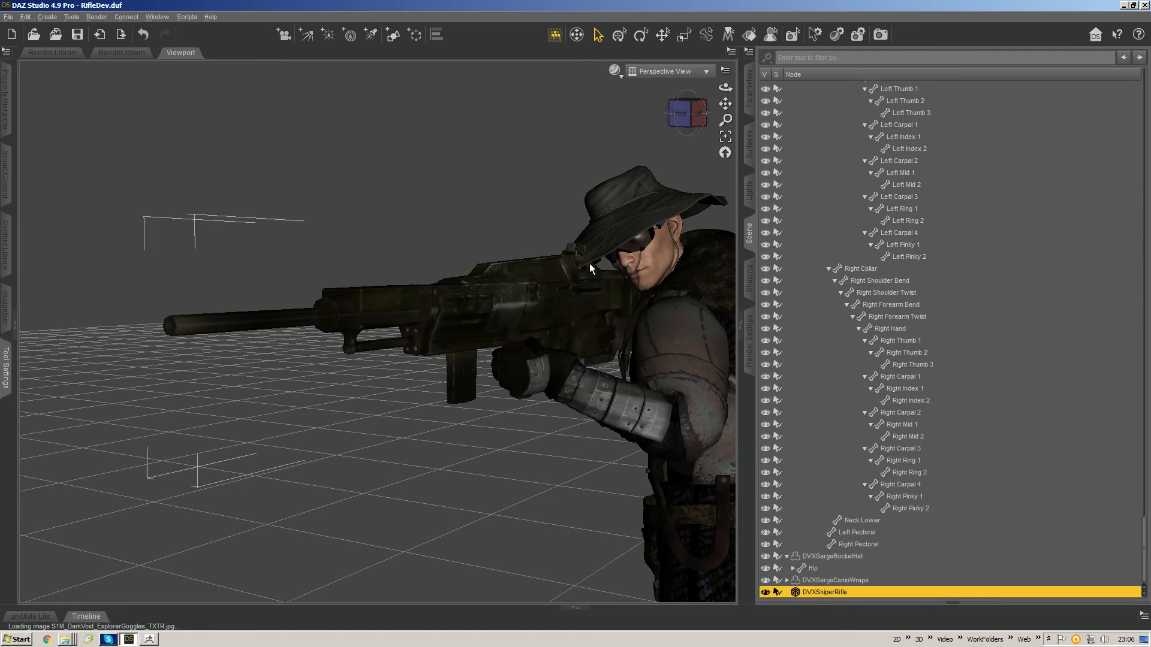
{"action": "right_click", "coordinate": [508, 303]}
{"action": "left_click", "coordinate": [563, 346]}
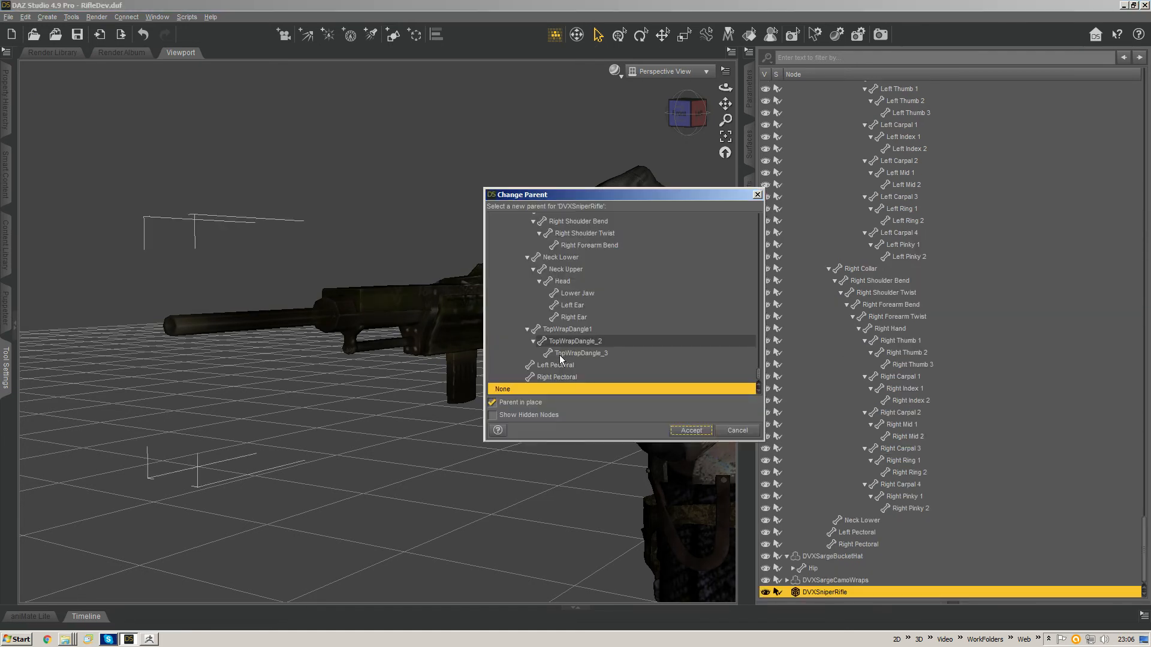
{"action": "left_click_drag", "start_coordinate": [704, 198], "coordinate": [531, 259]}
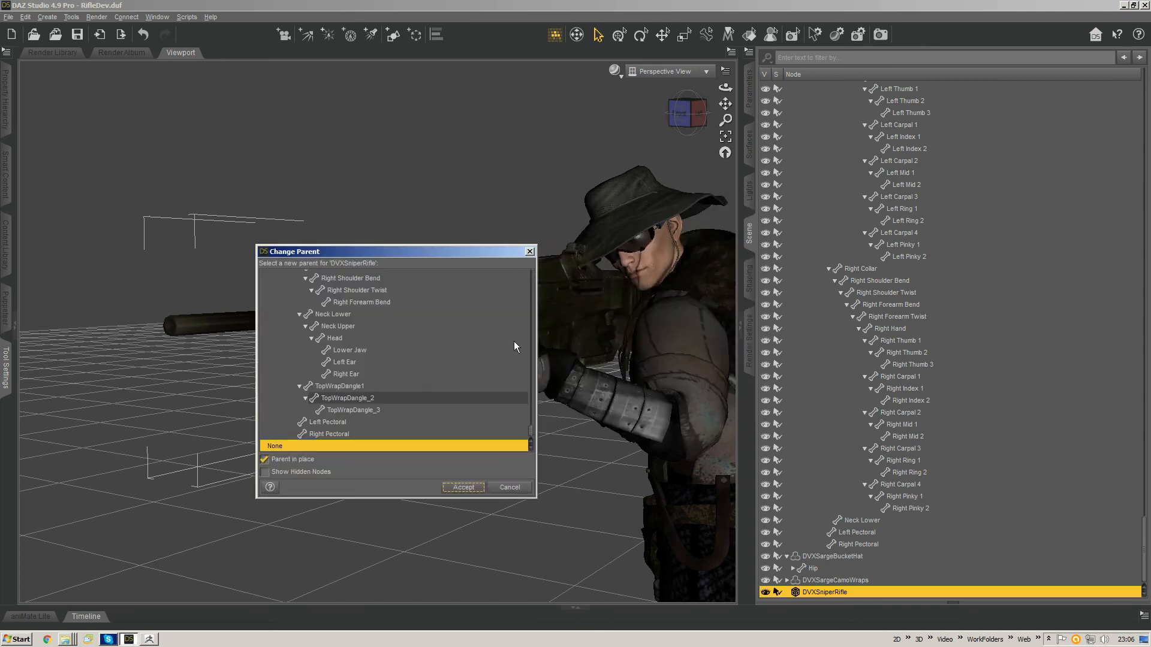
{"action": "left_click_drag", "start_coordinate": [535, 439], "coordinate": [518, 274]}
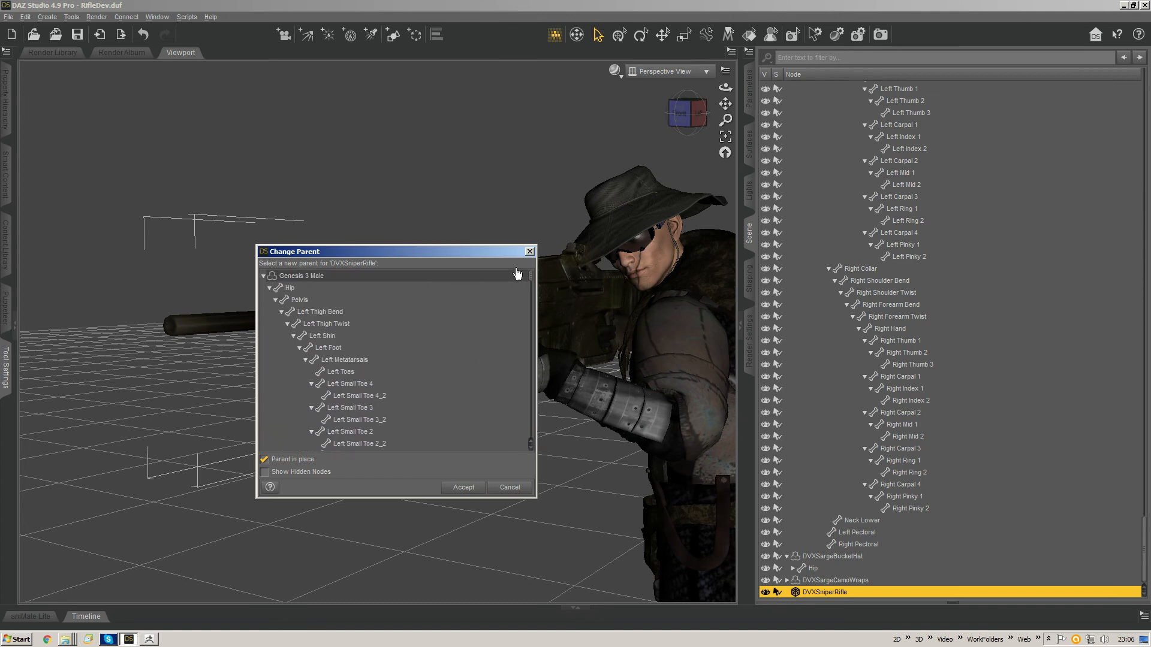
{"action": "left_click", "coordinate": [276, 299]}
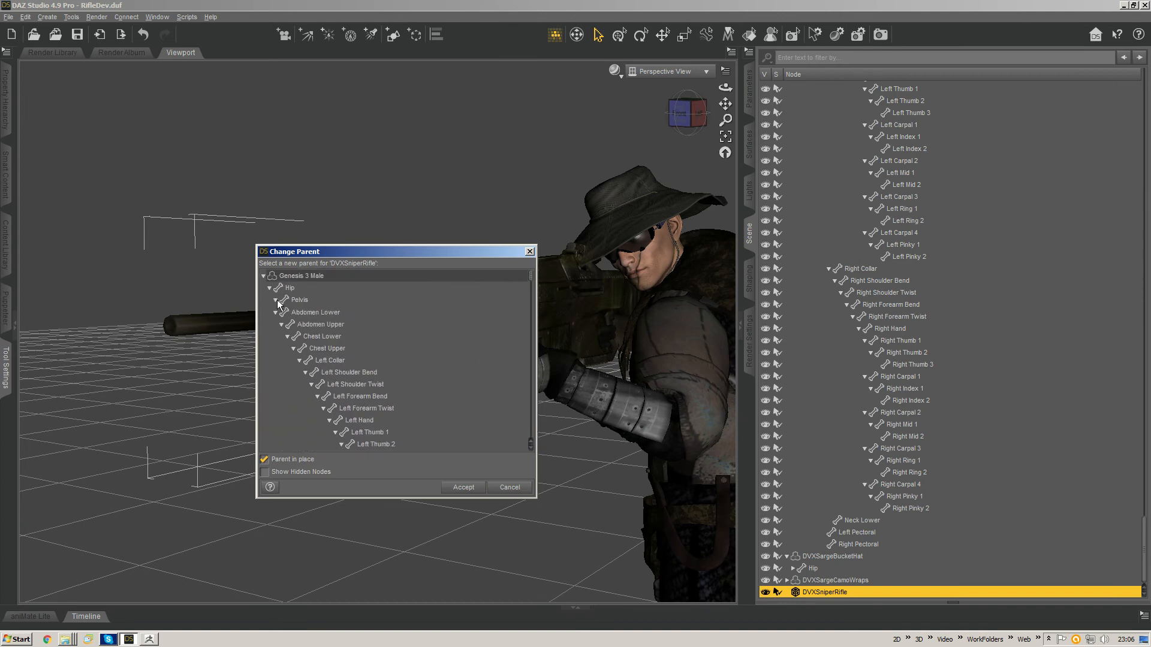
{"action": "left_click", "coordinate": [299, 360]}
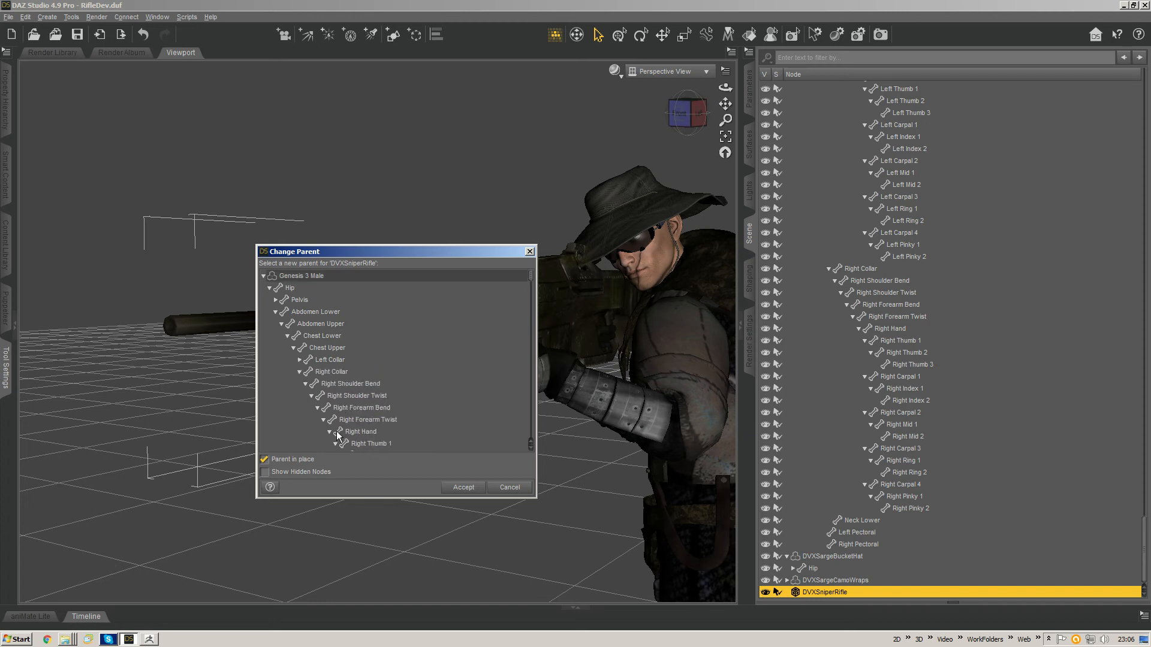
{"action": "left_click", "coordinate": [357, 433]}
{"action": "left_click", "coordinate": [459, 488]}
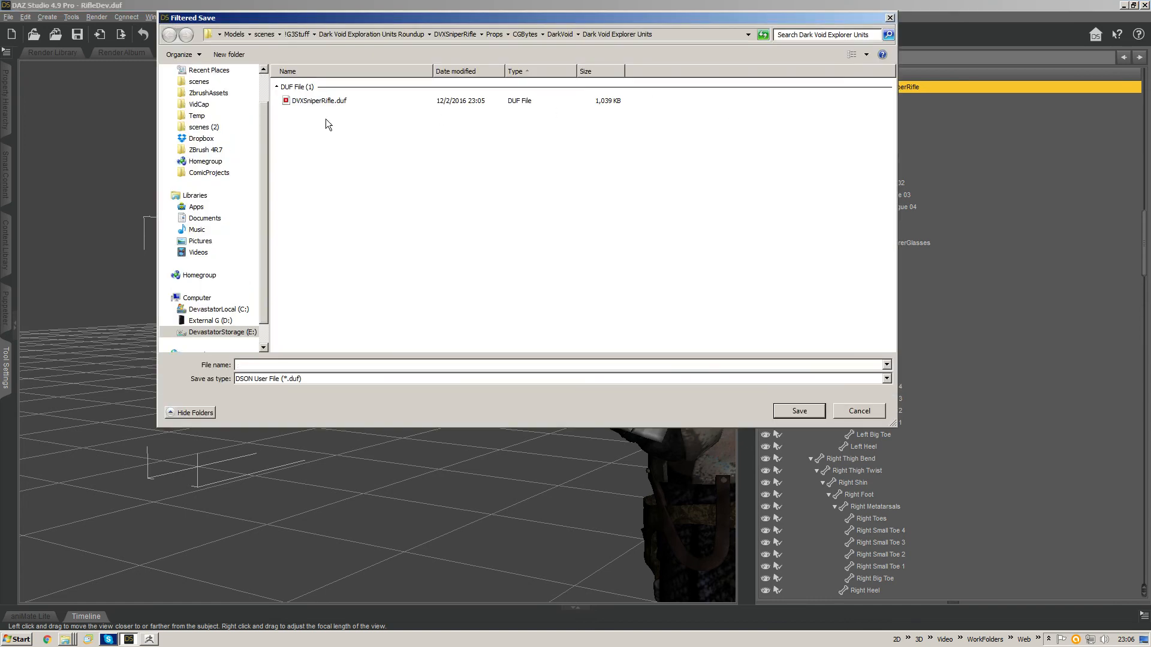
Step: Save the hand-parented rifle as a prop asset over DVXSniperRifle.duf with Smart Parenting, product DarkVoid and item name DVXSniperRifle
{"action": "left_click", "coordinate": [327, 102]}
{"action": "key", "text": "Return"}
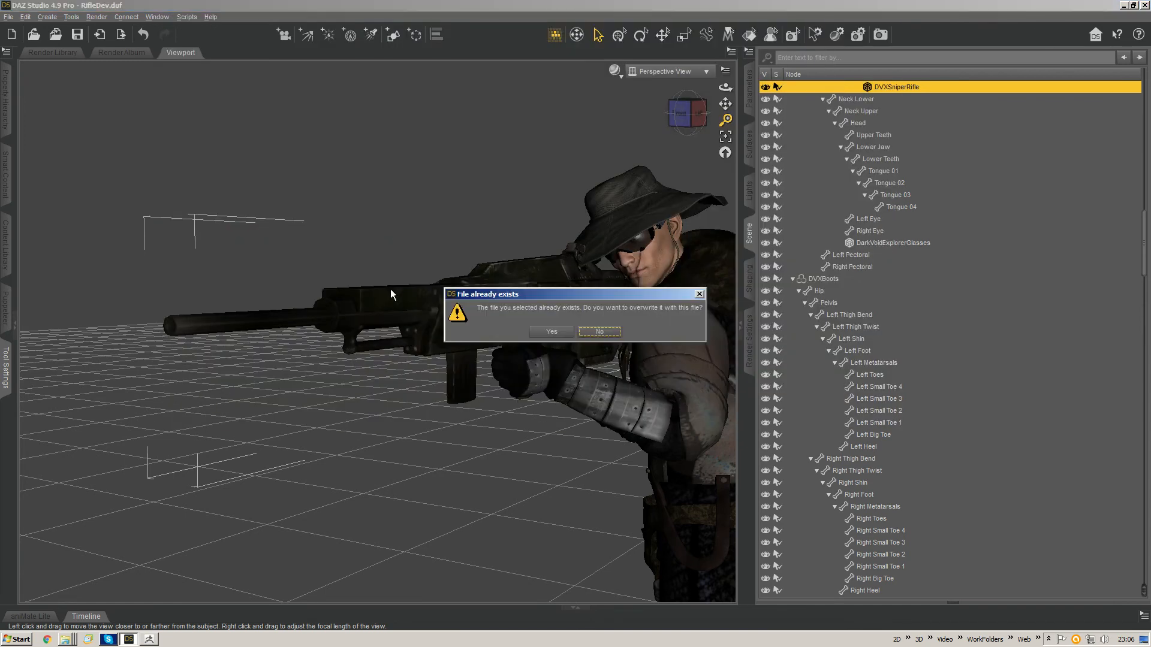
{"action": "left_click", "coordinate": [550, 332]}
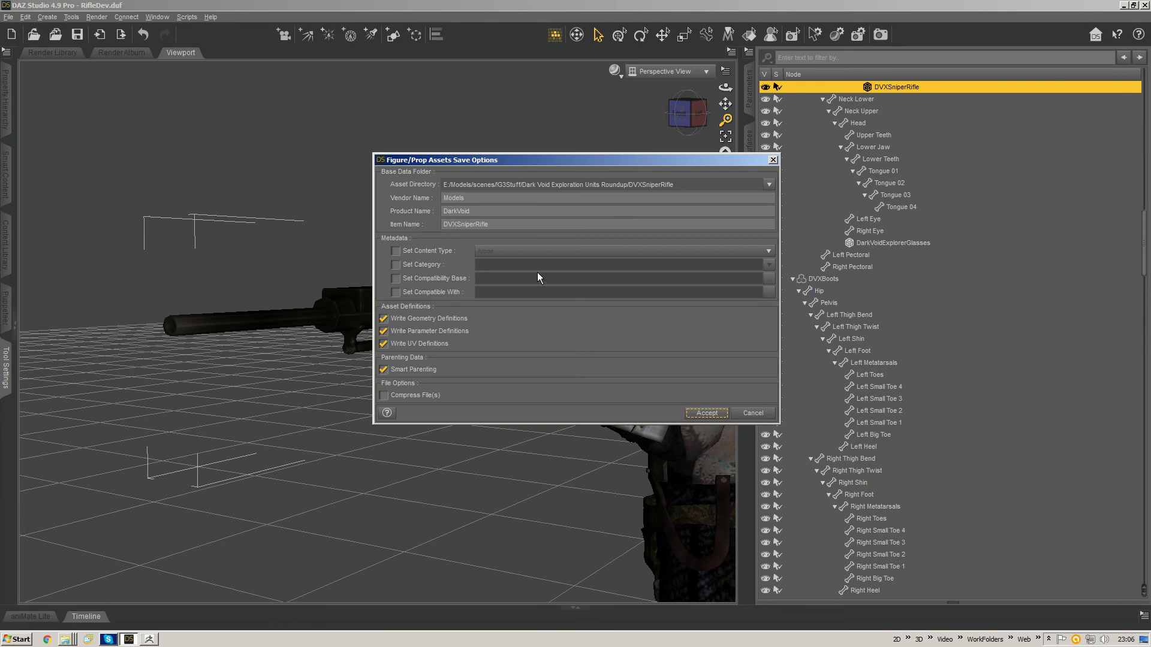
{"action": "left_click", "coordinate": [706, 413]}
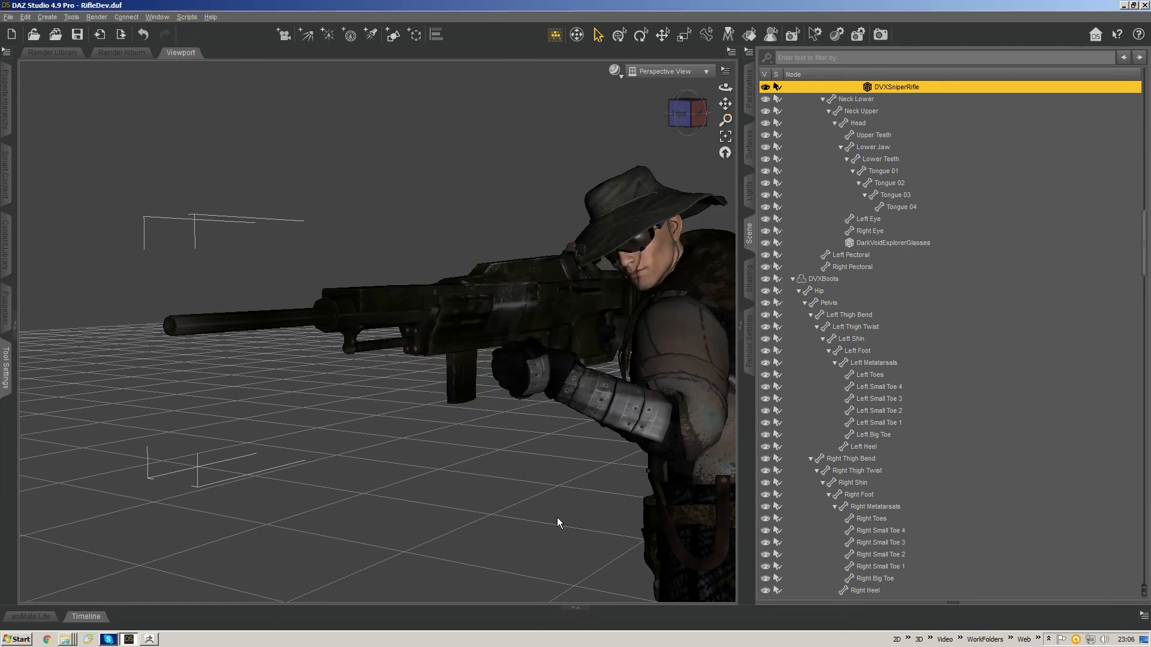
Step: Examine the posed figure with the rifle from the front, selecting the bucket hat's head bone and the camo wraps
{"action": "left_click", "coordinate": [683, 107]}
{"action": "mouse_move", "coordinate": [684, 113]}
{"action": "left_mouse_down"}
{"action": "mouse_move", "coordinate": [650, 113]}
{"action": "mouse_move", "coordinate": [729, 114]}
{"action": "mouse_move", "coordinate": [668, 128]}
{"action": "left_mouse_up"}
{"action": "left_click_drag", "start_coordinate": [725, 103], "coordinate": [687, 109]}
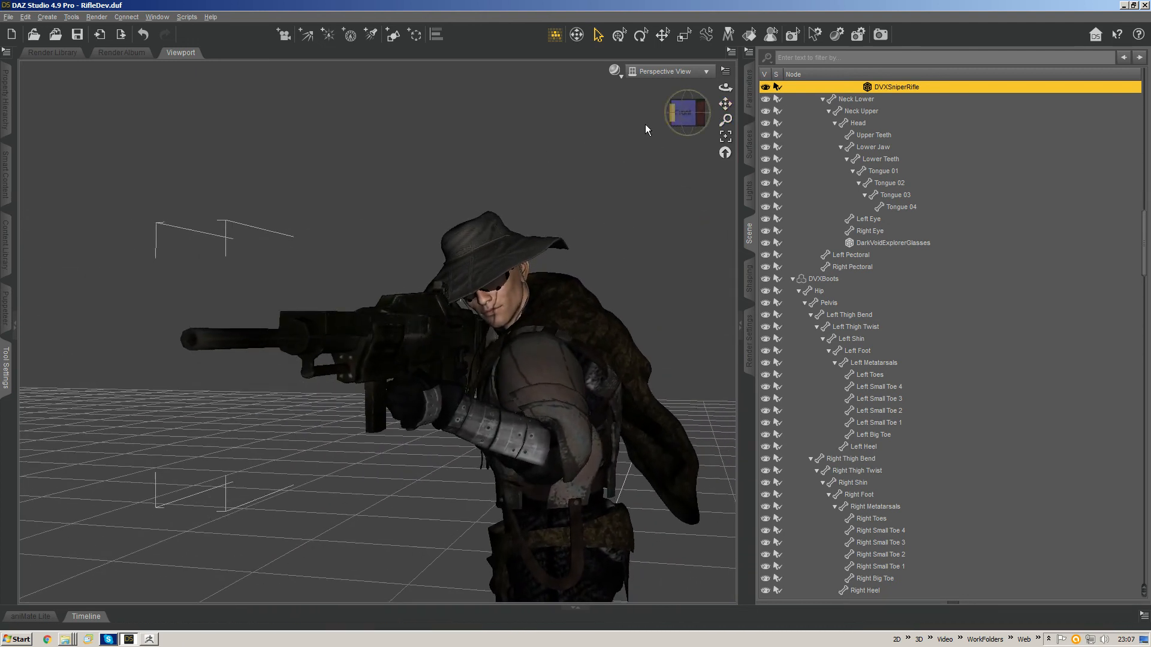
{"action": "right_click", "coordinate": [533, 246]}
{"action": "left_click", "coordinate": [567, 276]}
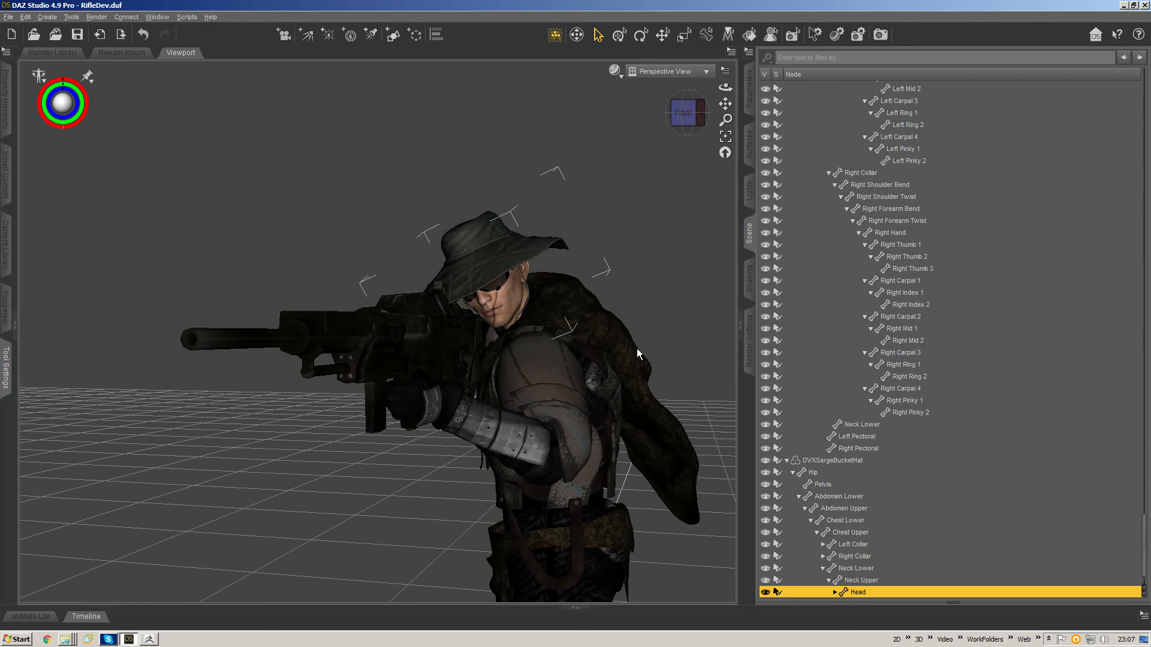
{"action": "right_click", "coordinate": [646, 412]}
{"action": "left_click", "coordinate": [670, 425]}
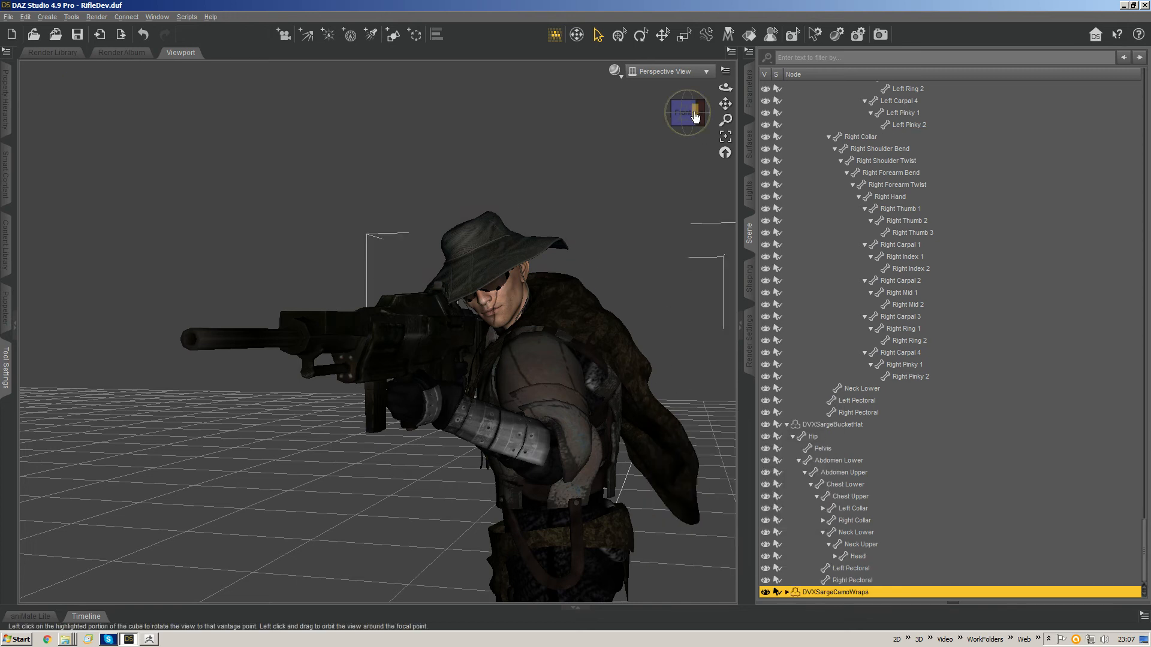
{"action": "mouse_move", "coordinate": [693, 115]}
{"action": "left_mouse_down"}
{"action": "mouse_move", "coordinate": [651, 117]}
{"action": "mouse_move", "coordinate": [712, 118]}
{"action": "mouse_move", "coordinate": [686, 117]}
{"action": "left_mouse_up"}
{"action": "right_click", "coordinate": [519, 247]}
{"action": "left_click", "coordinate": [557, 268]}
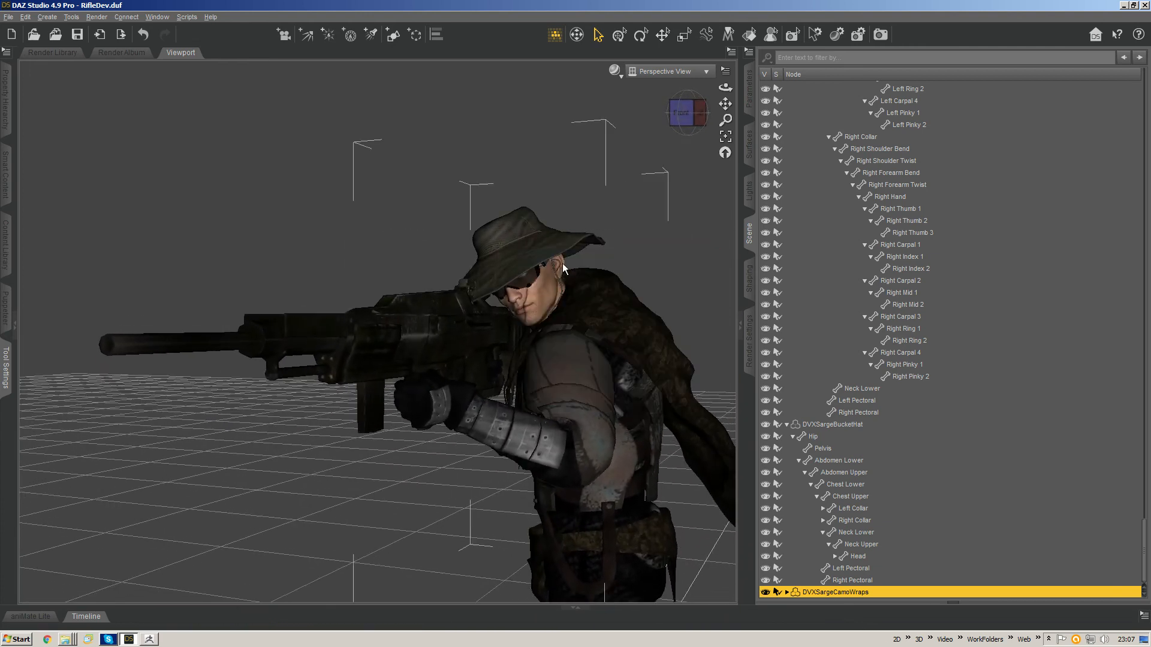
Step: Select the Genesis 3 Male figure and send the scene to ZBrush through GoZ, exporting with deformations
{"action": "right_click", "coordinate": [534, 297]}
{"action": "left_click", "coordinate": [563, 318]}
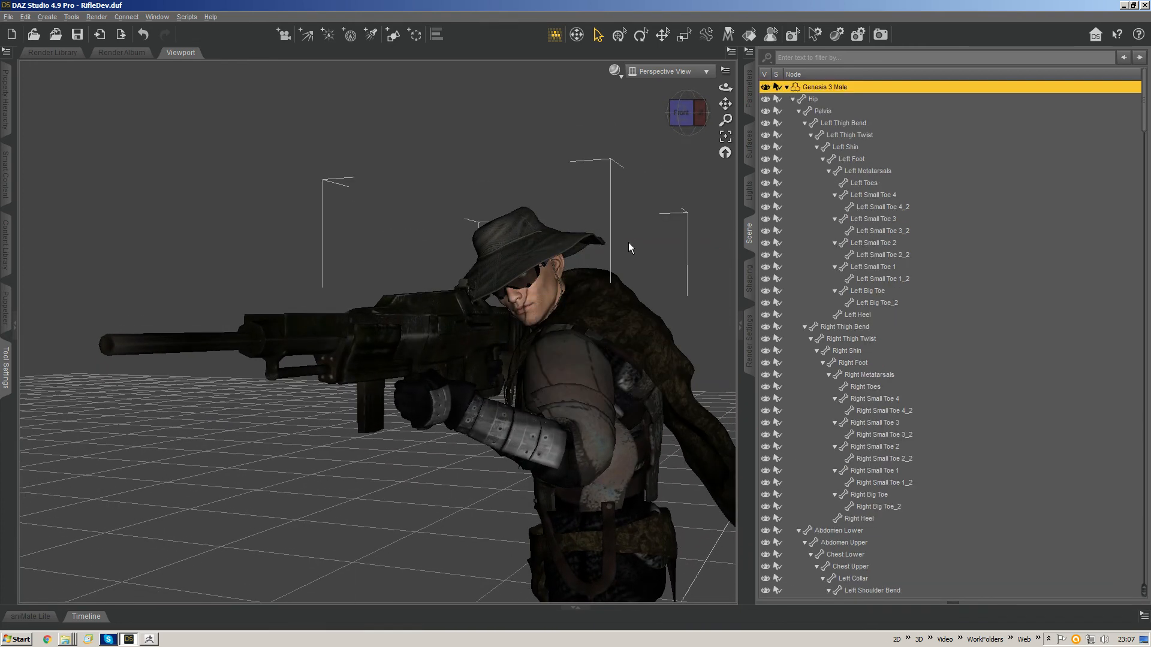
{"action": "key", "text": "ctrl+slash"}
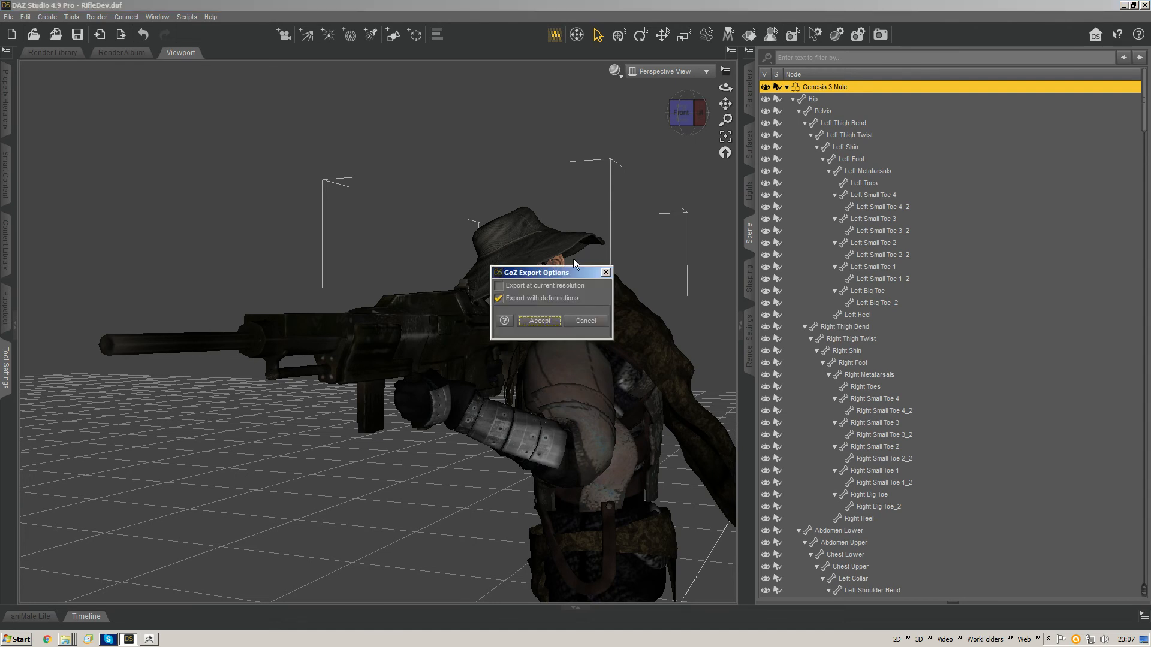
{"action": "left_click", "coordinate": [540, 299]}
{"action": "left_click", "coordinate": [543, 322]}
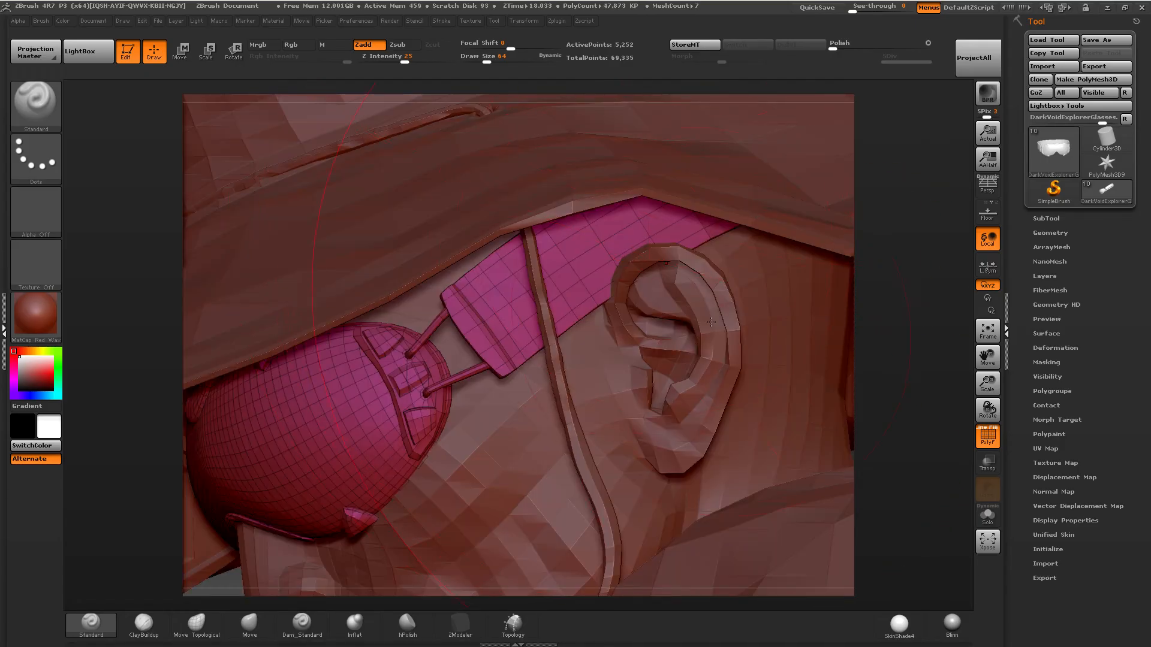
Step: Make the bucket hat the active subtool, store its morph target, and push the brim up off the rifle's sight with the Move brush
{"action": "right_click_drag", "start_coordinate": [711, 322], "coordinate": [785, 288]}
{"action": "left_click", "coordinate": [607, 326], "text": "alt"}
{"action": "right_click_drag", "start_coordinate": [522, 323], "coordinate": [544, 389]}
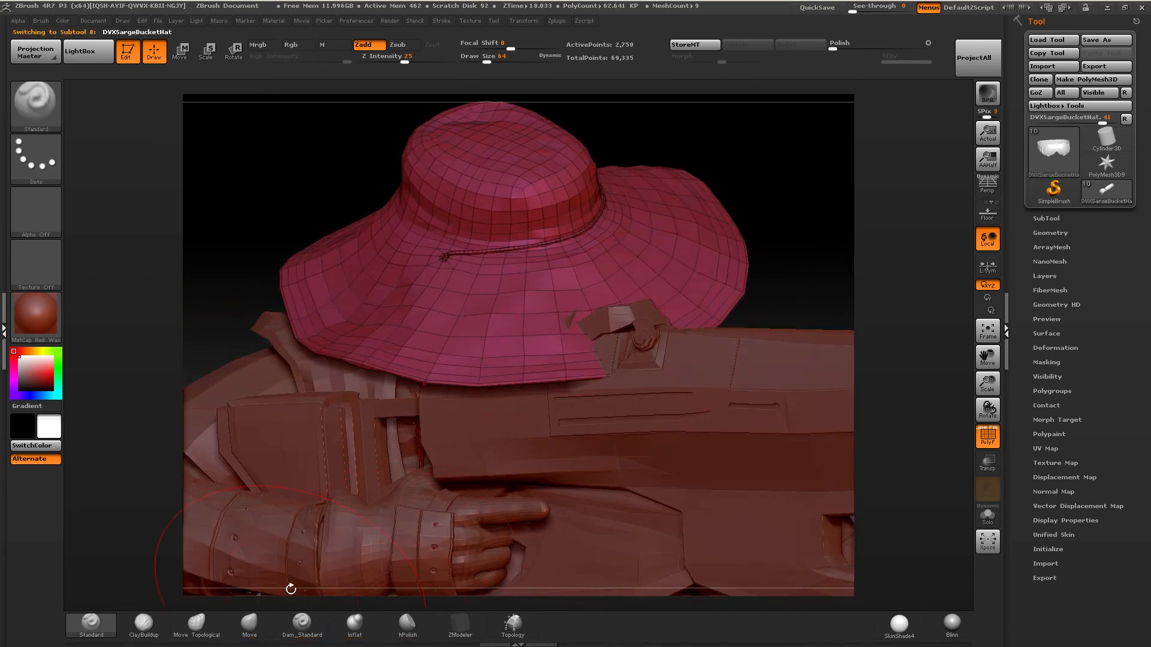
{"action": "right_click_drag", "start_coordinate": [425, 490], "coordinate": [449, 505]}
{"action": "left_click", "coordinate": [250, 623]}
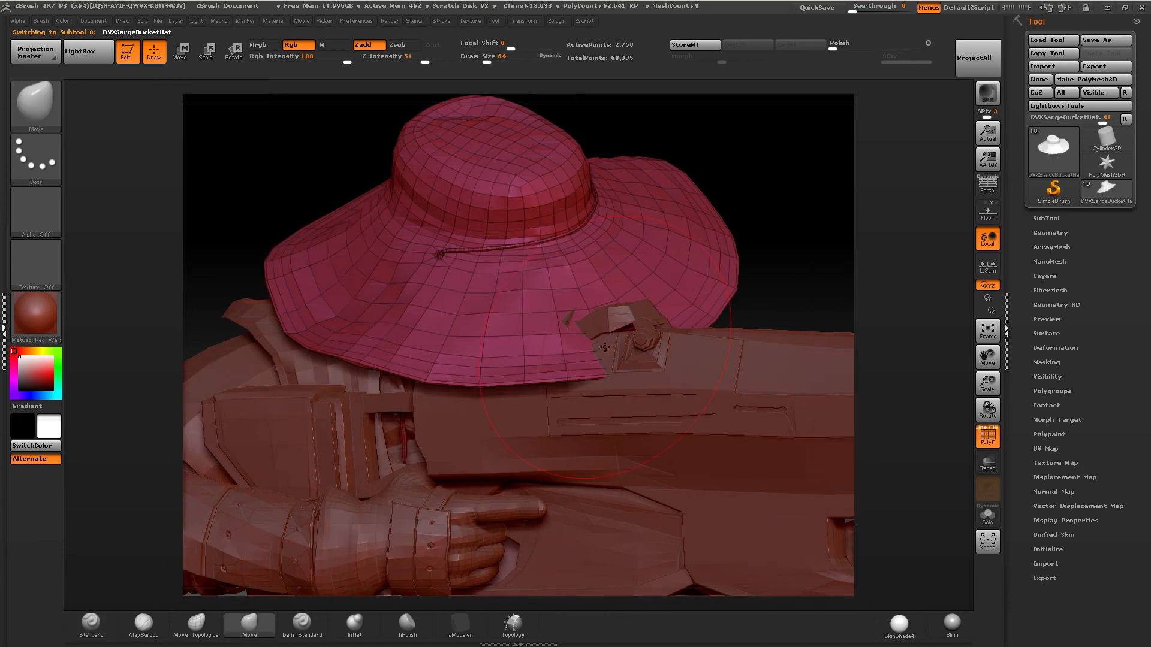
{"action": "mouse_move", "coordinate": [627, 360]}
{"action": "left_mouse_down"}
{"action": "mouse_move", "coordinate": [653, 325]}
{"action": "mouse_move", "coordinate": [640, 301]}
{"action": "mouse_move", "coordinate": [611, 309]}
{"action": "left_mouse_up"}
{"action": "left_click", "coordinate": [695, 44]}
{"action": "left_click_drag", "start_coordinate": [535, 367], "coordinate": [531, 355]}
{"action": "left_click_drag", "start_coordinate": [634, 305], "coordinate": [631, 294]}
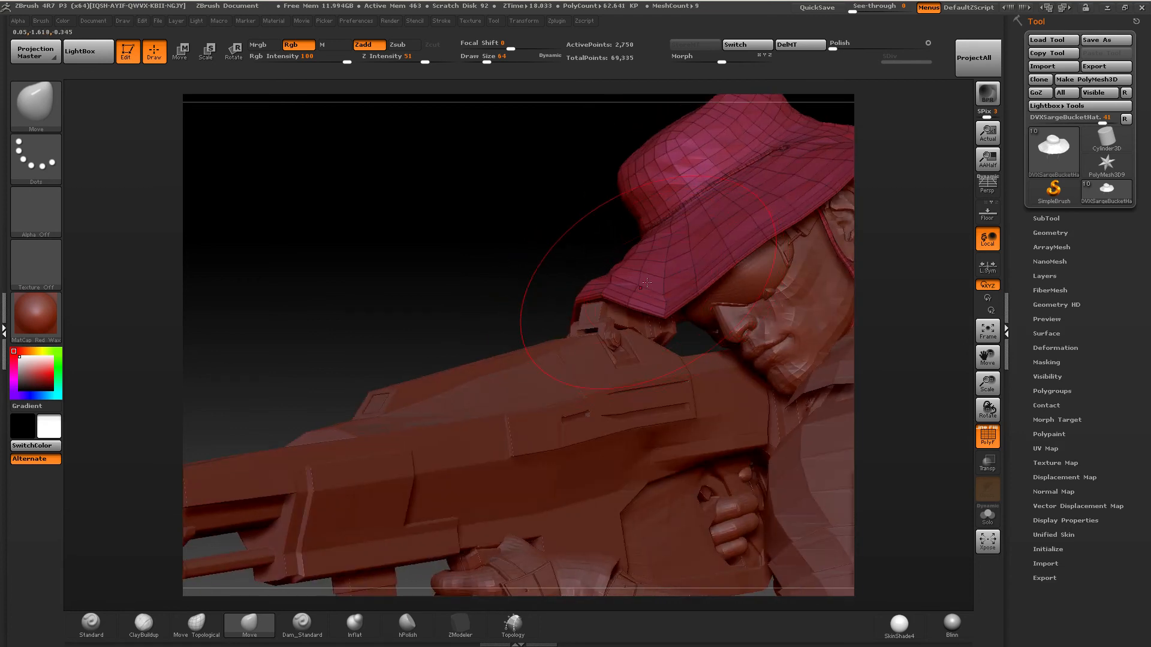
Step: Pull the drooping side of the hat brim inward over the shoulder with the Move brush and smooth the reshaped edge
{"action": "key", "text": "shift"}
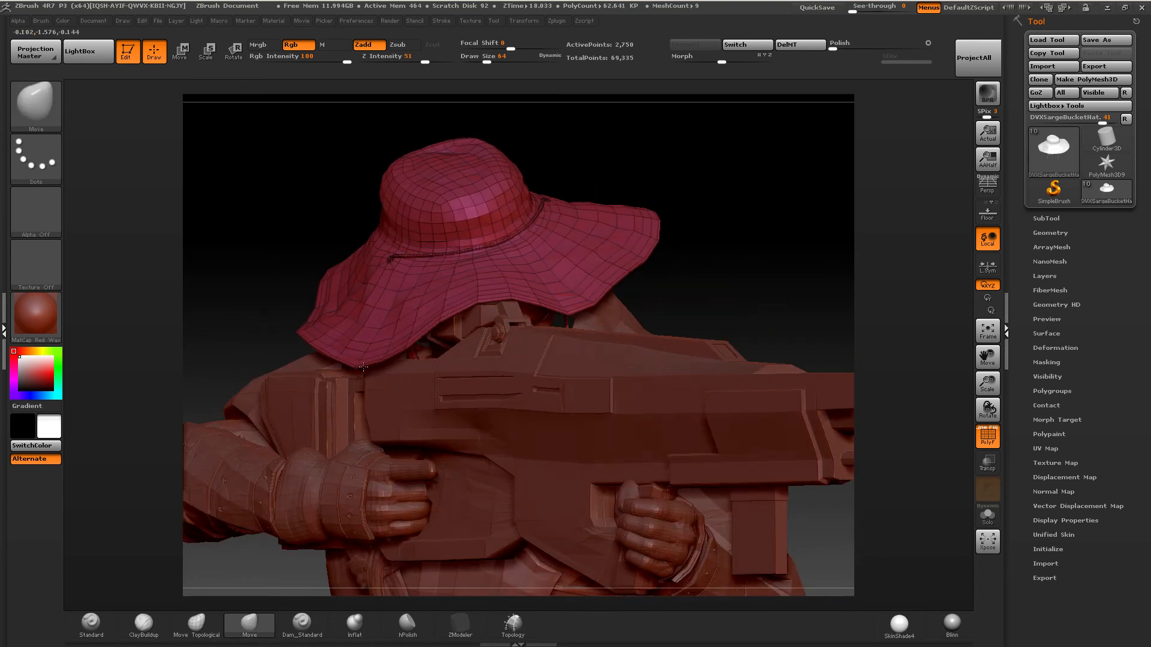
{"action": "mouse_move", "coordinate": [363, 367]}
{"action": "left_mouse_down"}
{"action": "mouse_move", "coordinate": [394, 373]}
{"action": "mouse_move", "coordinate": [439, 356]}
{"action": "mouse_move", "coordinate": [413, 377]}
{"action": "mouse_move", "coordinate": [393, 365]}
{"action": "left_mouse_up"}
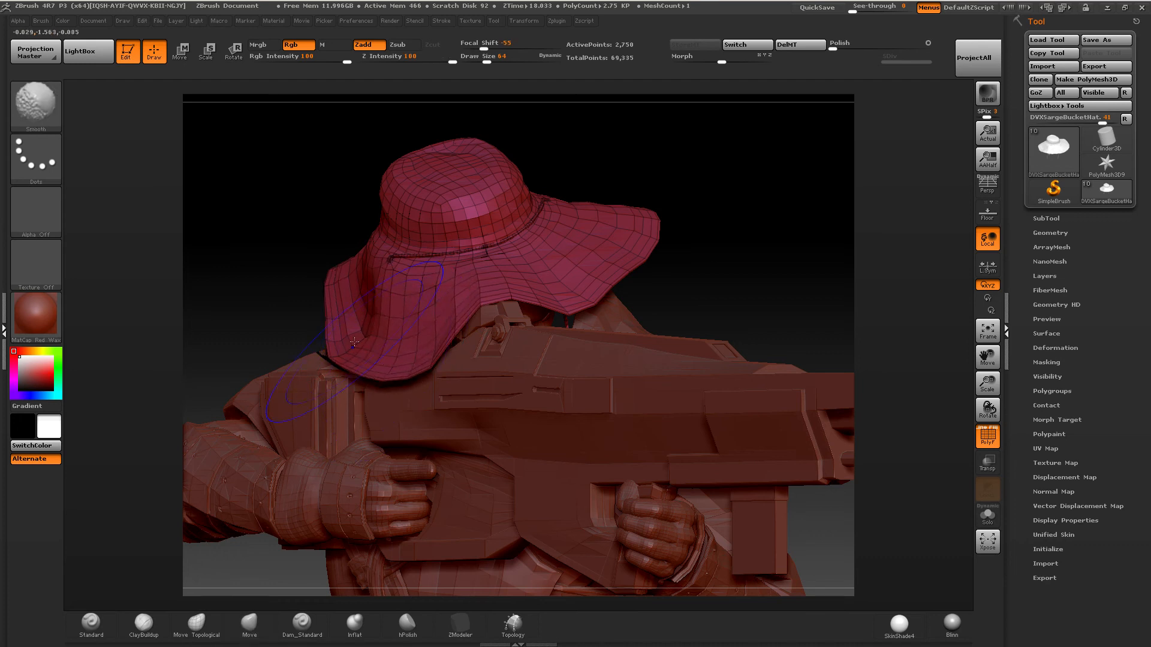
{"action": "left_click_drag", "start_coordinate": [336, 336], "coordinate": [348, 366], "text": "shift"}
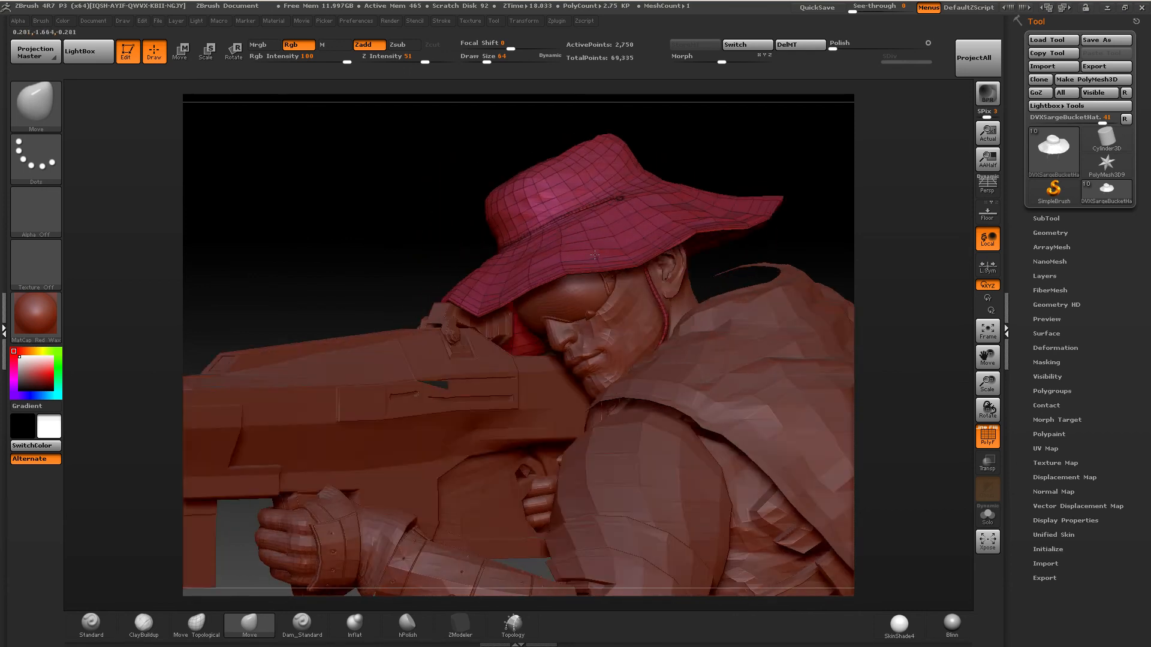
{"action": "mouse_move", "coordinate": [594, 255]}
{"action": "right_mouse_down"}
{"action": "mouse_move", "coordinate": [650, 259]}
{"action": "mouse_move", "coordinate": [685, 227]}
{"action": "right_mouse_up"}
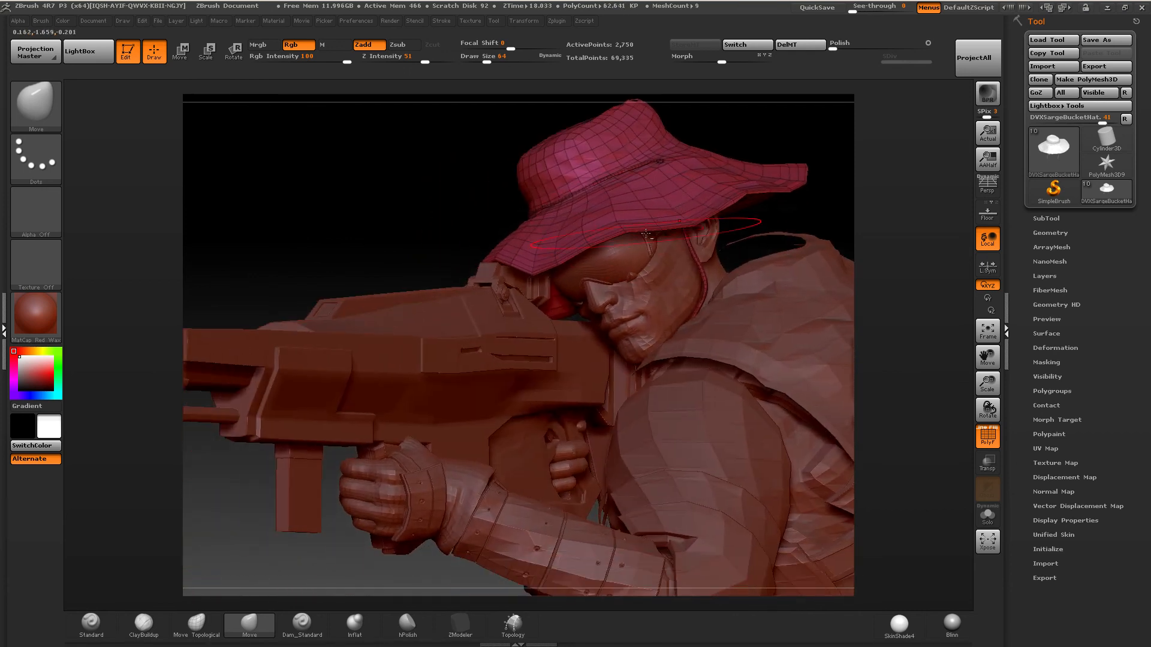
{"action": "left_click", "coordinate": [679, 229], "text": "alt"}
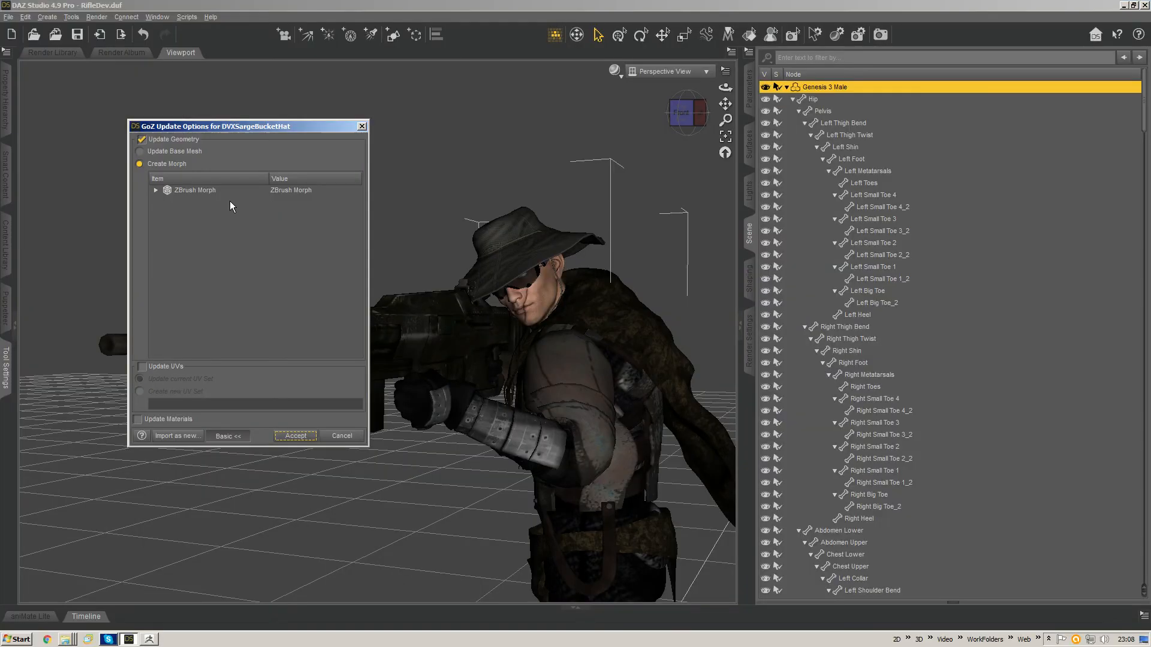
Step: Import the DVXSargeBucketHat sculpt into DAZ Studio as a morph named Drape For Rifle 1 in a new Actor/Cloth property group
{"action": "left_click_drag", "start_coordinate": [290, 128], "coordinate": [282, 117]}
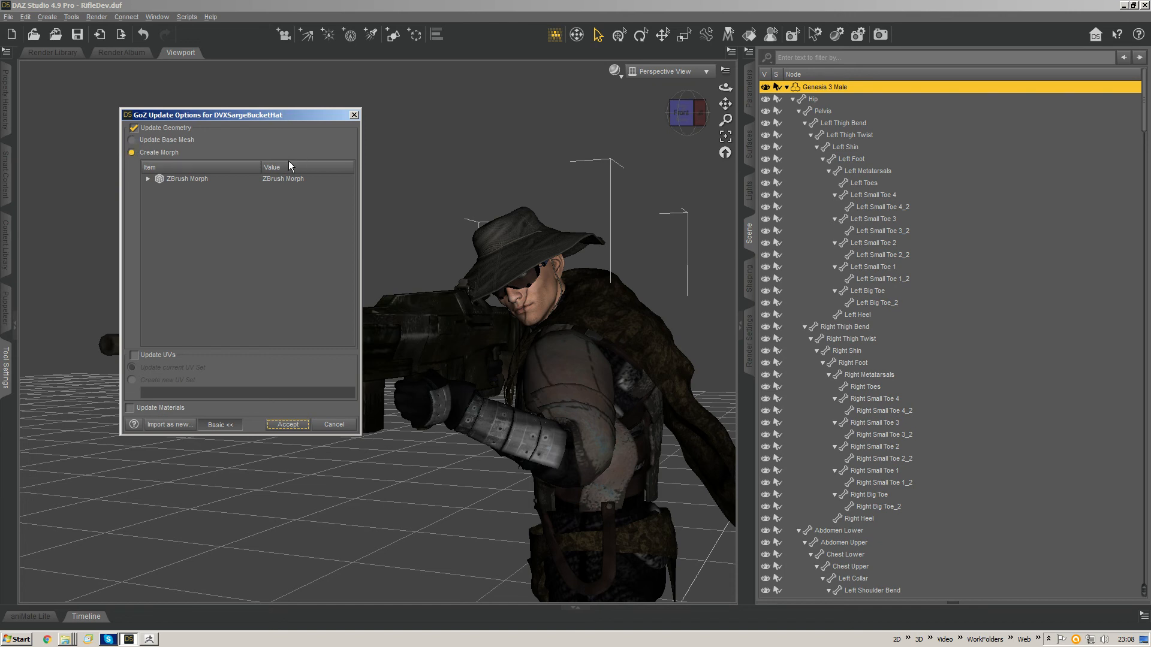
{"action": "left_click", "coordinate": [148, 178]}
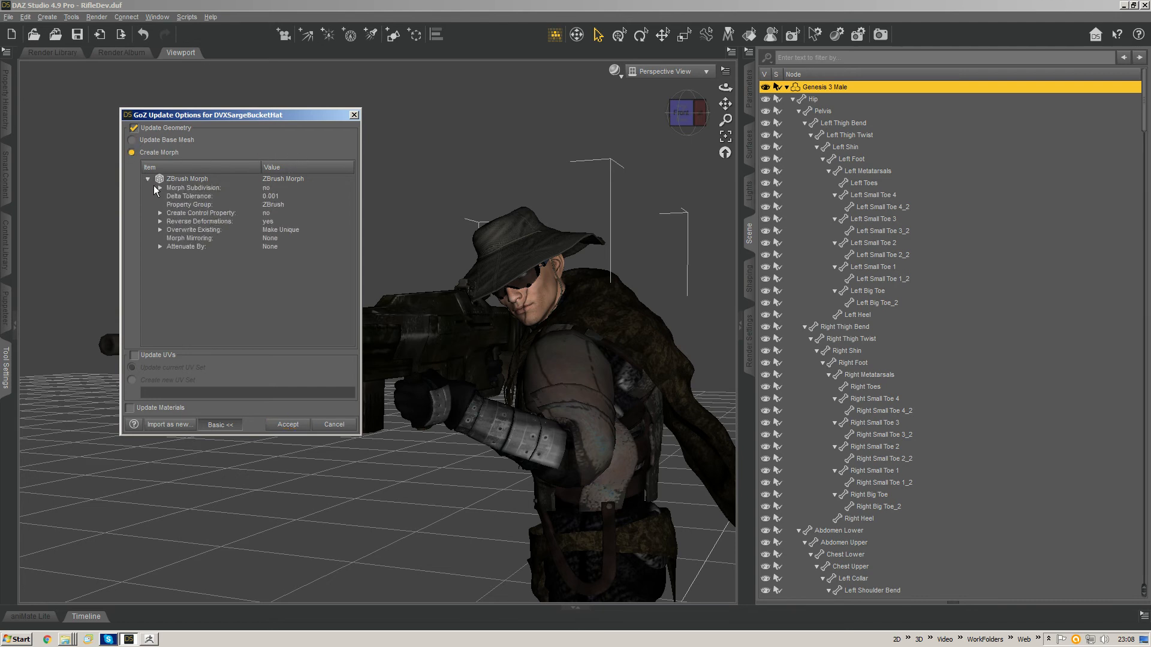
{"action": "left_click", "coordinate": [293, 191]}
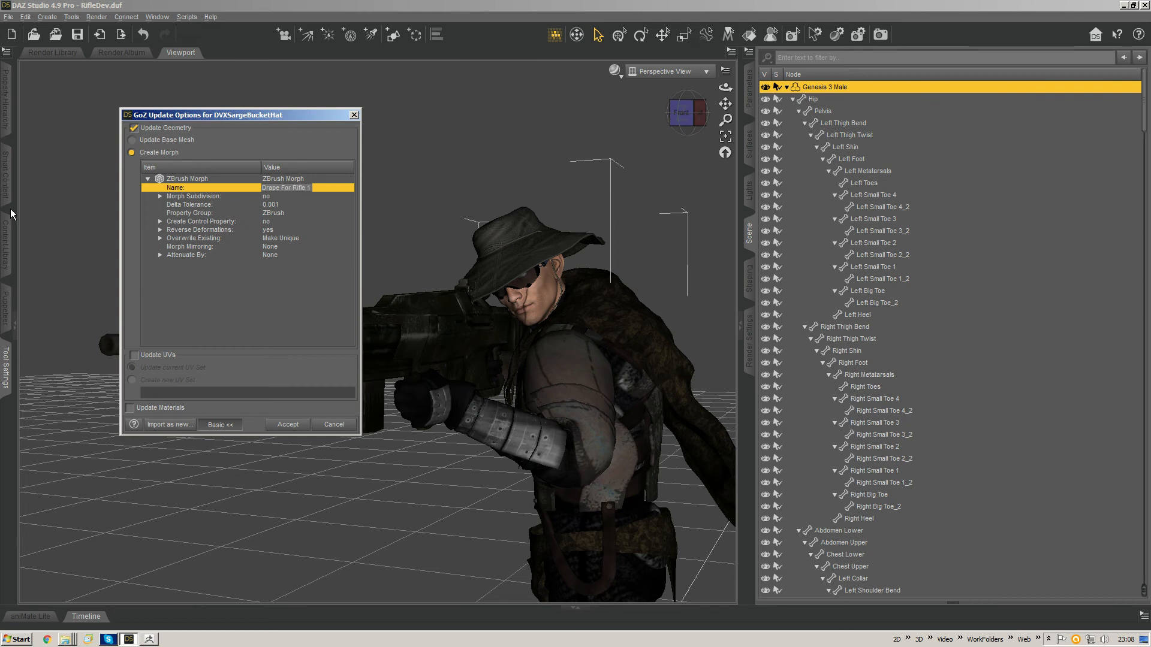
{"action": "left_click", "coordinate": [274, 214]}
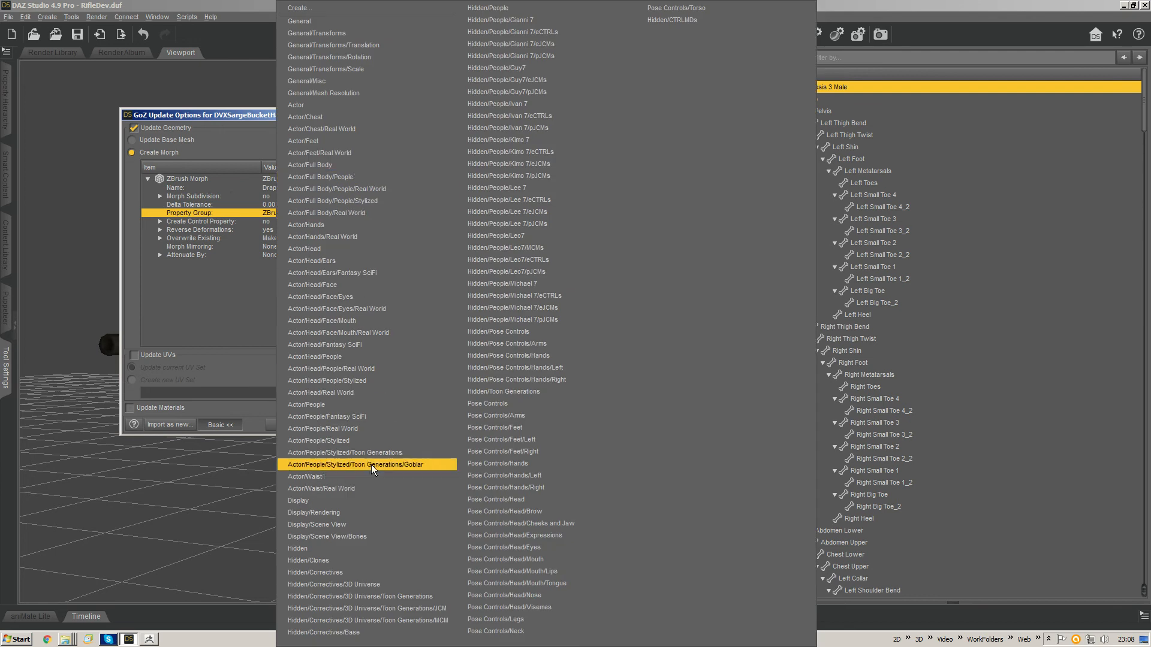
{"action": "left_click", "coordinate": [307, 9]}
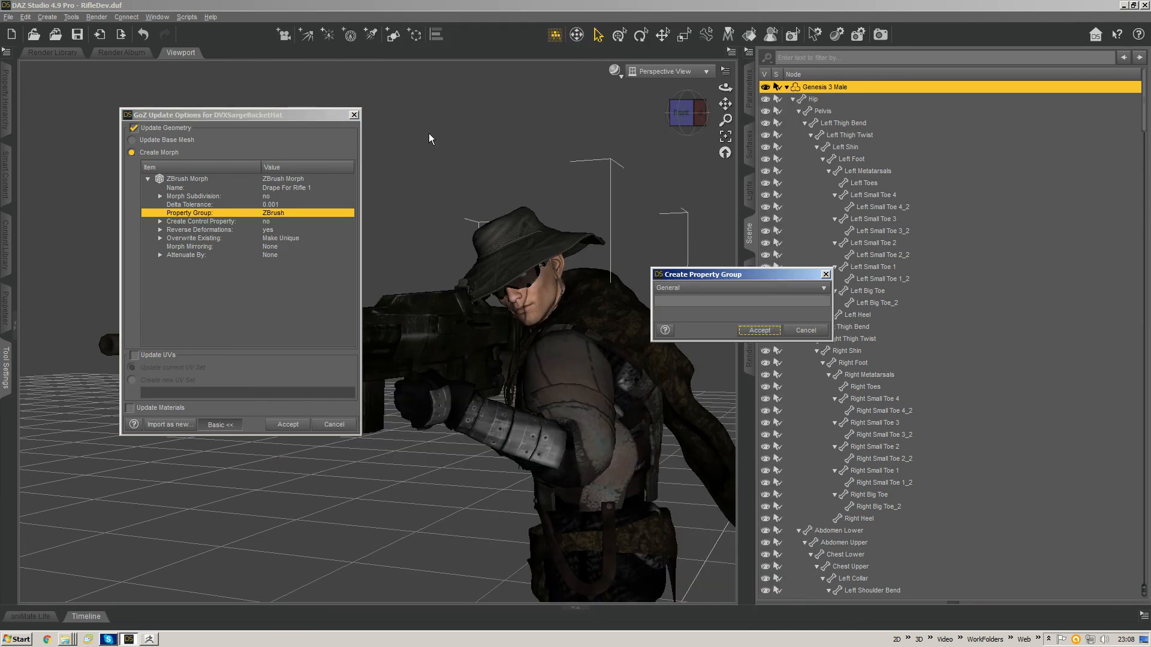
{"action": "left_click", "coordinate": [662, 300]}
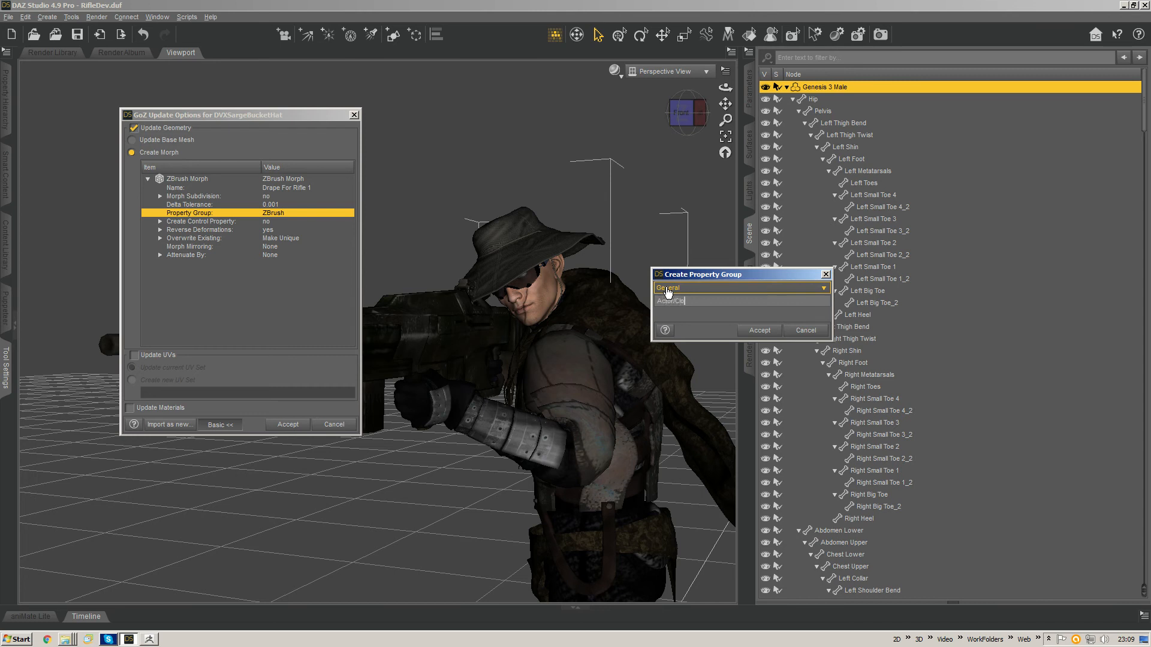
{"action": "key", "text": "Return"}
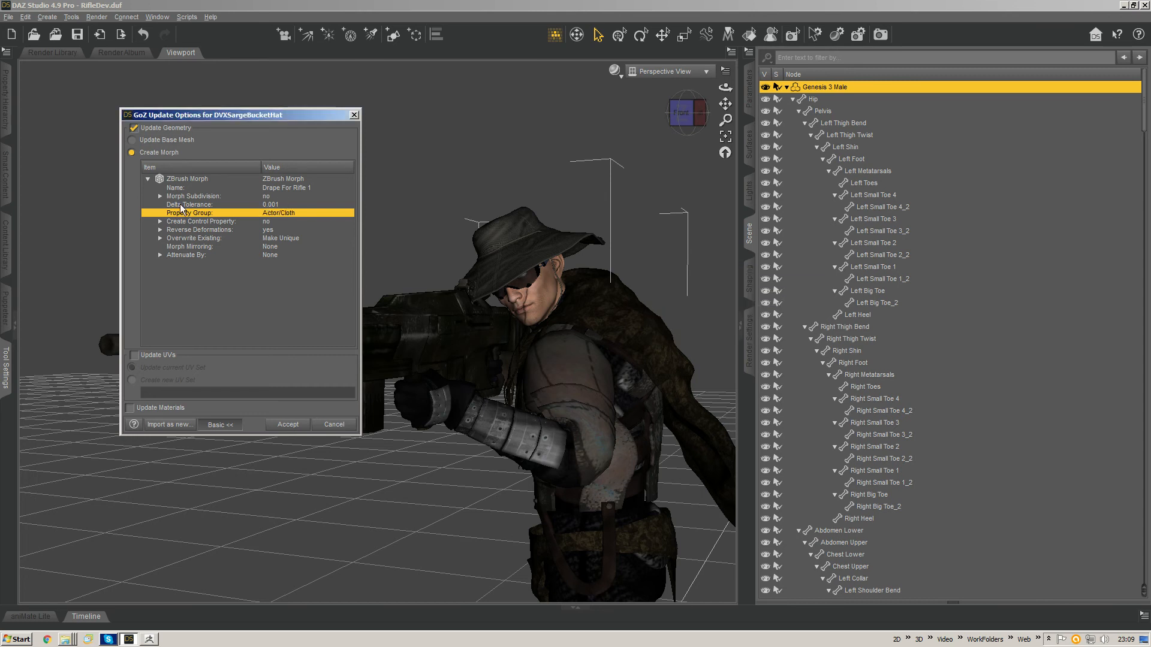
{"action": "left_click", "coordinate": [292, 424]}
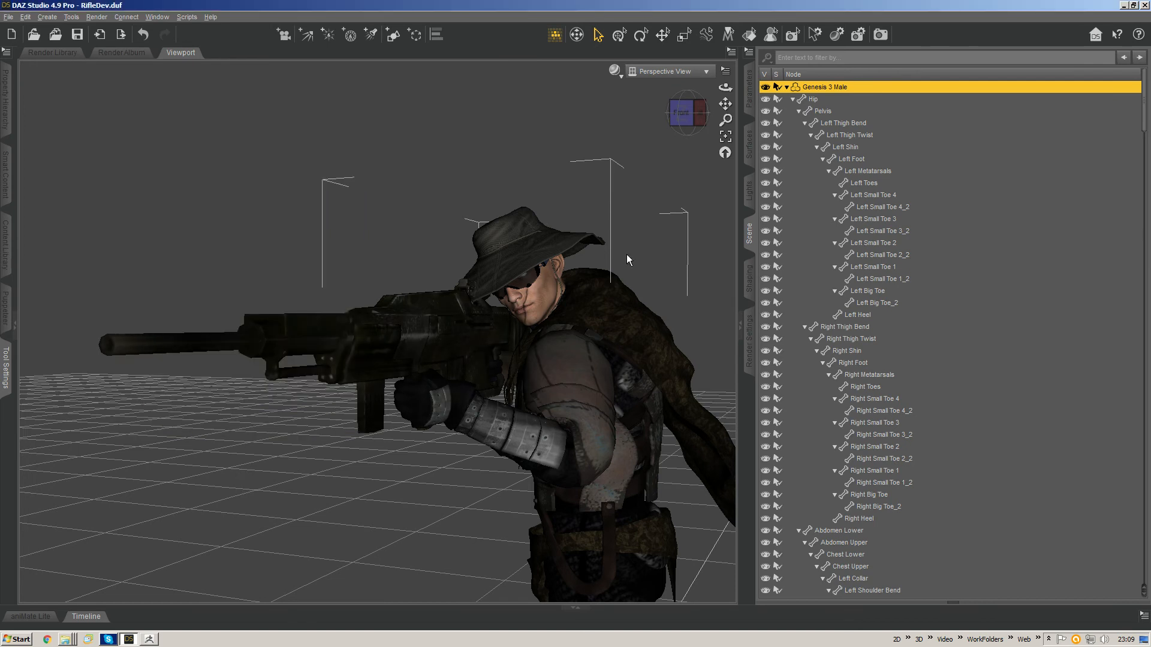
Step: Select the bucket hat on the figure and set its Drape For Rifle 1 morph to 100%
{"action": "left_click", "coordinate": [749, 89]}
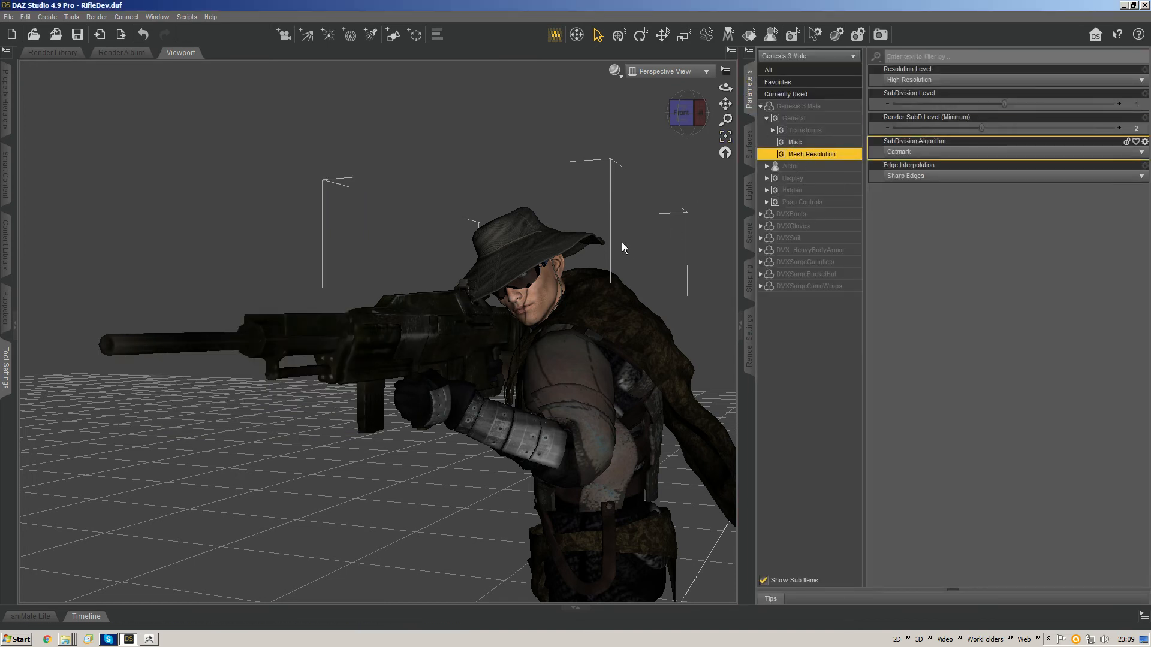
{"action": "right_click", "coordinate": [555, 243]}
{"action": "left_click", "coordinate": [582, 263]}
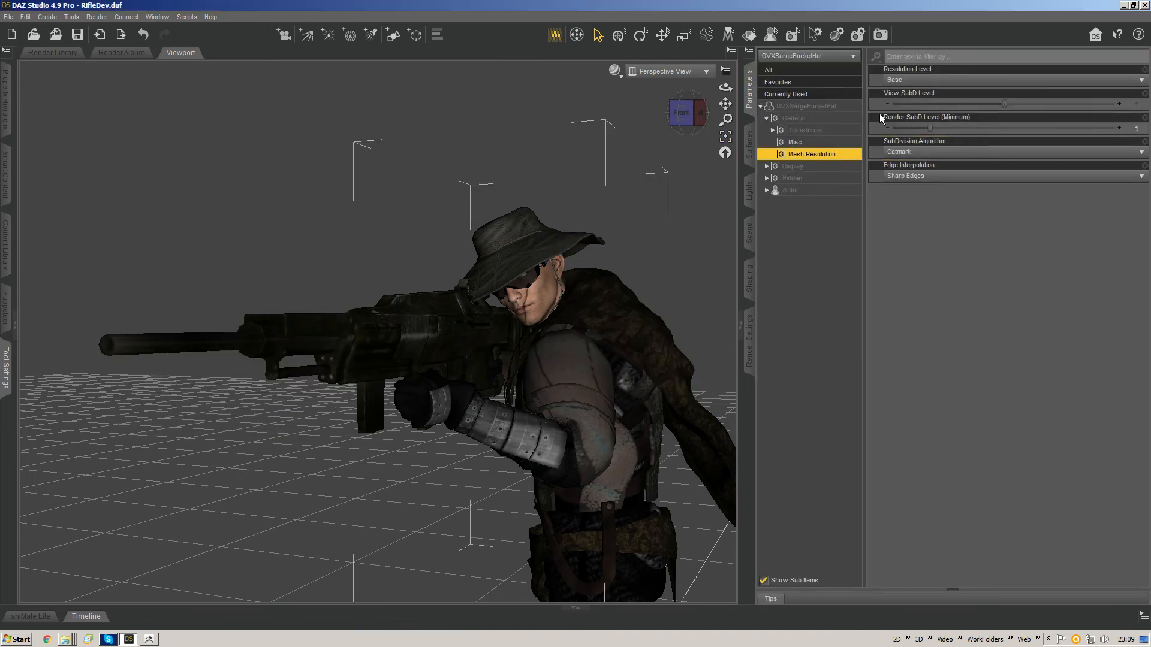
{"action": "left_click", "coordinate": [794, 190]}
{"action": "left_click", "coordinate": [800, 215]}
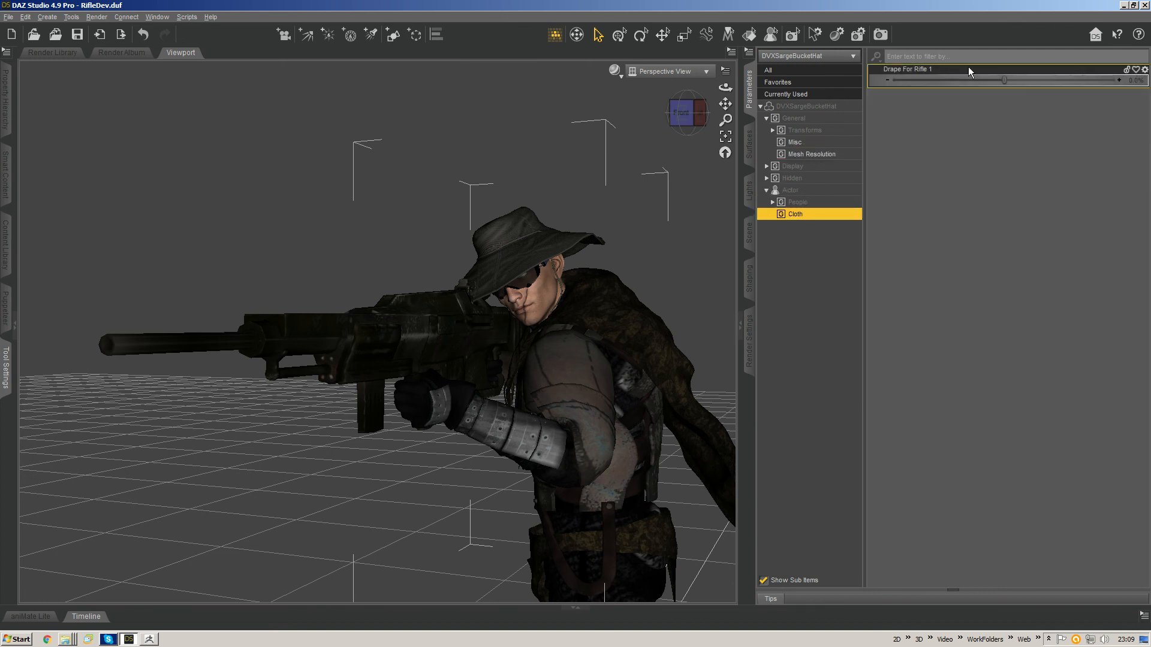
{"action": "left_click_drag", "start_coordinate": [1007, 82], "coordinate": [1134, 91]}
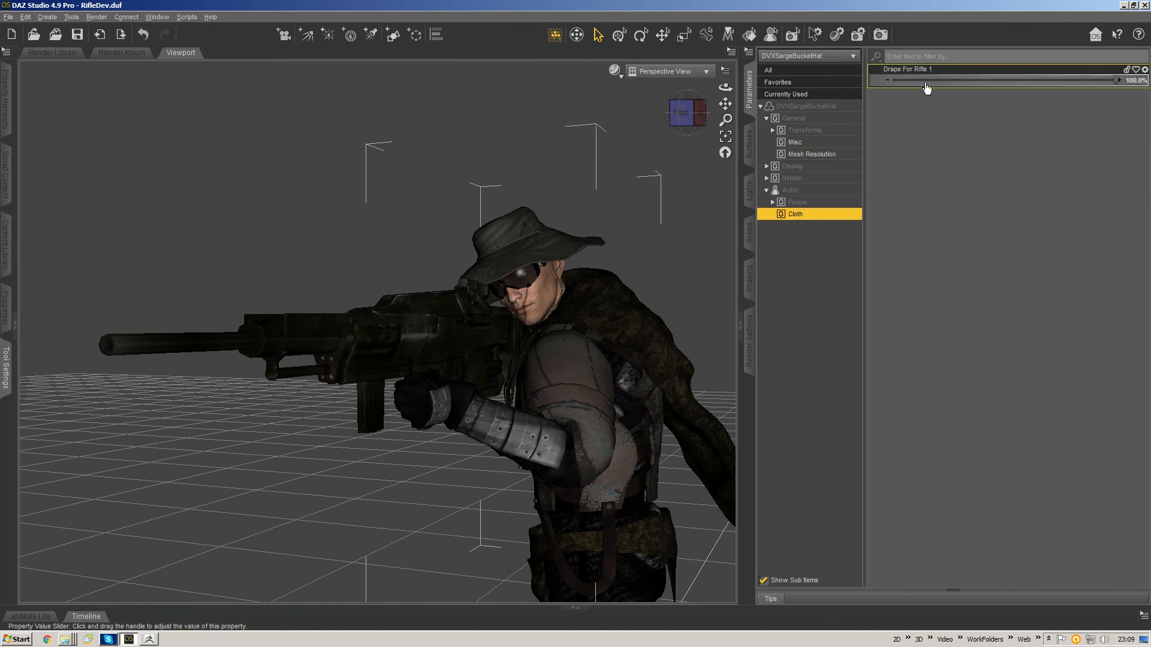
Step: Set the viewport's draw style to NVIDIA Iray and apply the OvercastBeach Iray render preset, viewing the figure from the front
{"action": "left_click", "coordinate": [683, 113]}
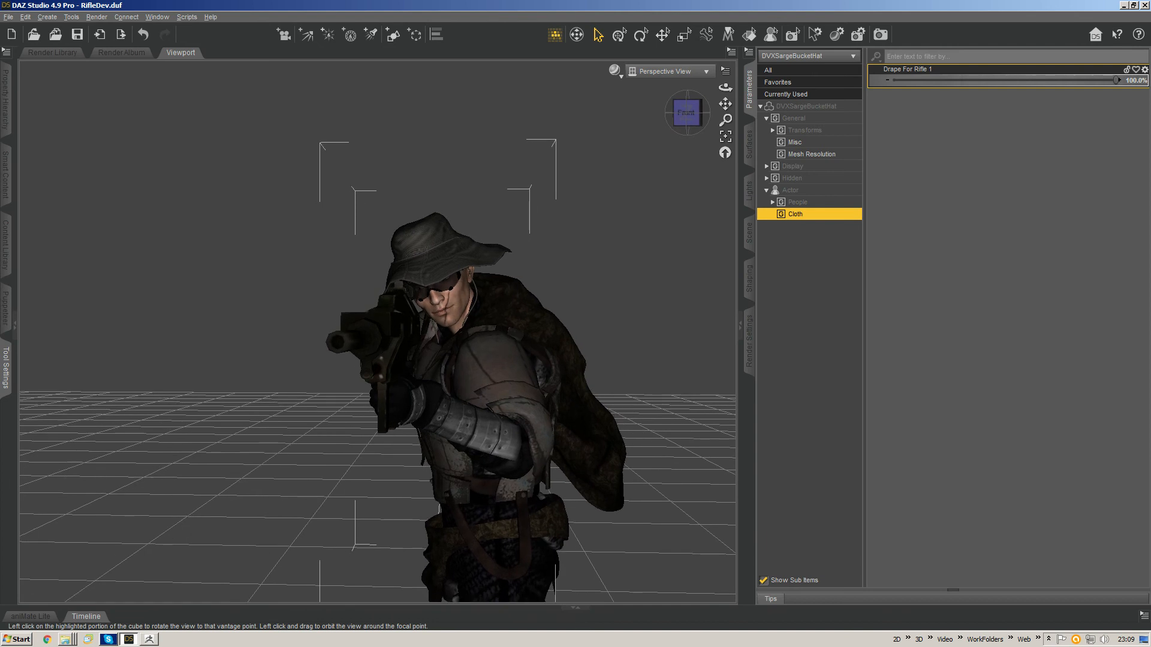
{"action": "left_click_drag", "start_coordinate": [686, 113], "coordinate": [721, 242]}
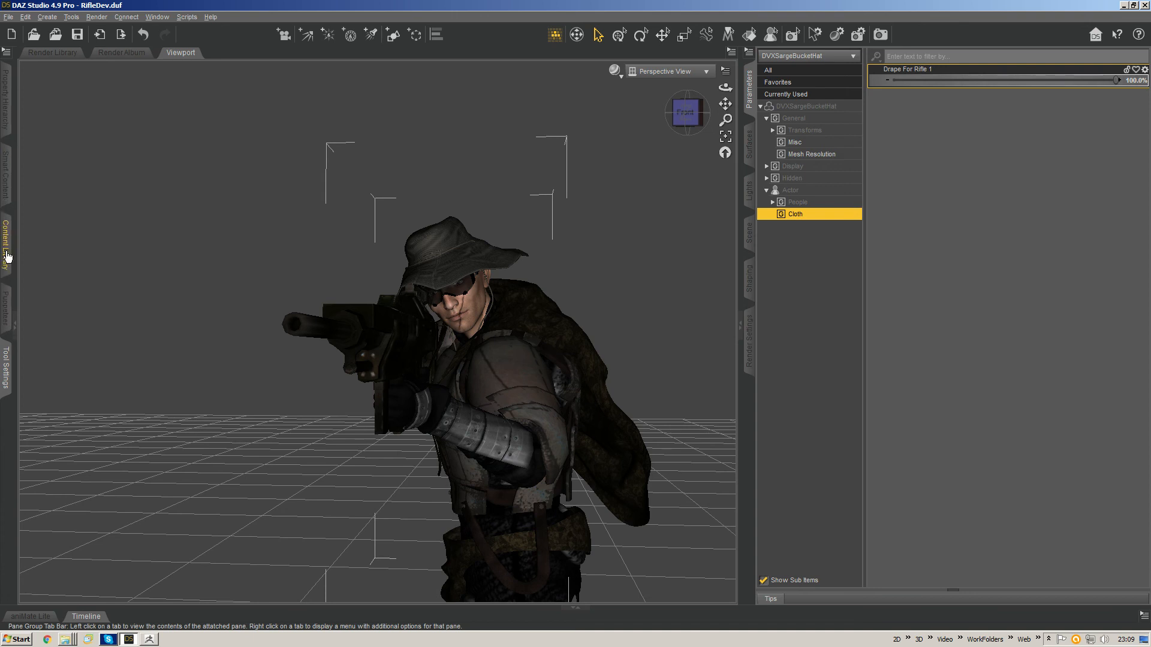
{"action": "left_click", "coordinate": [4, 257]}
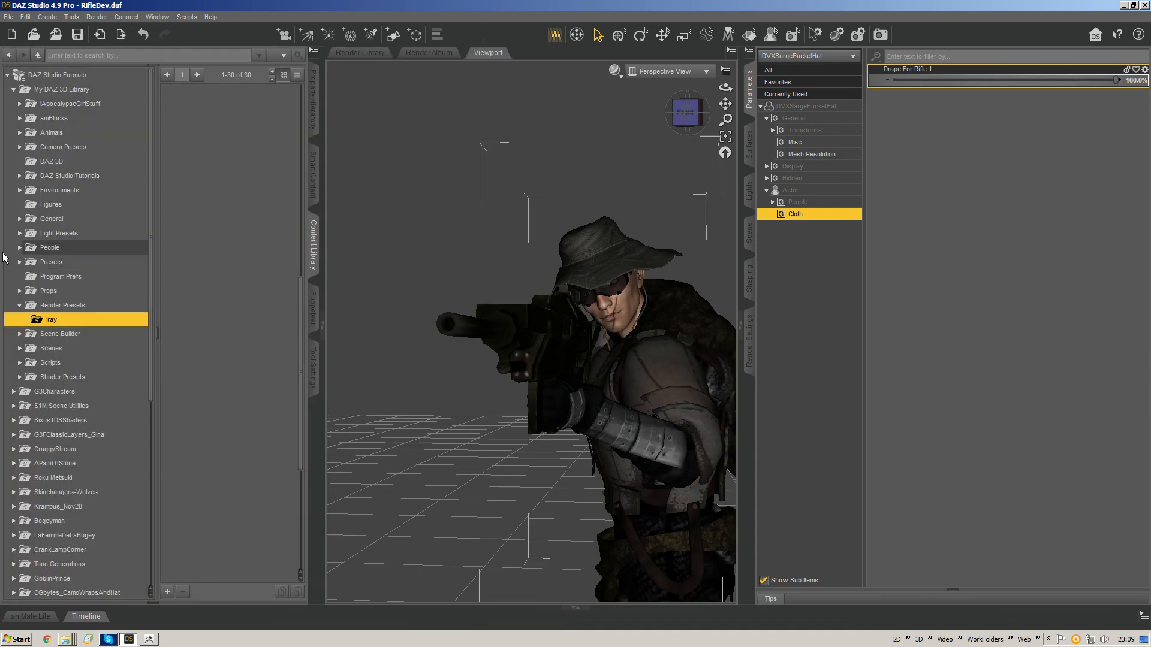
{"action": "left_click", "coordinate": [614, 71]}
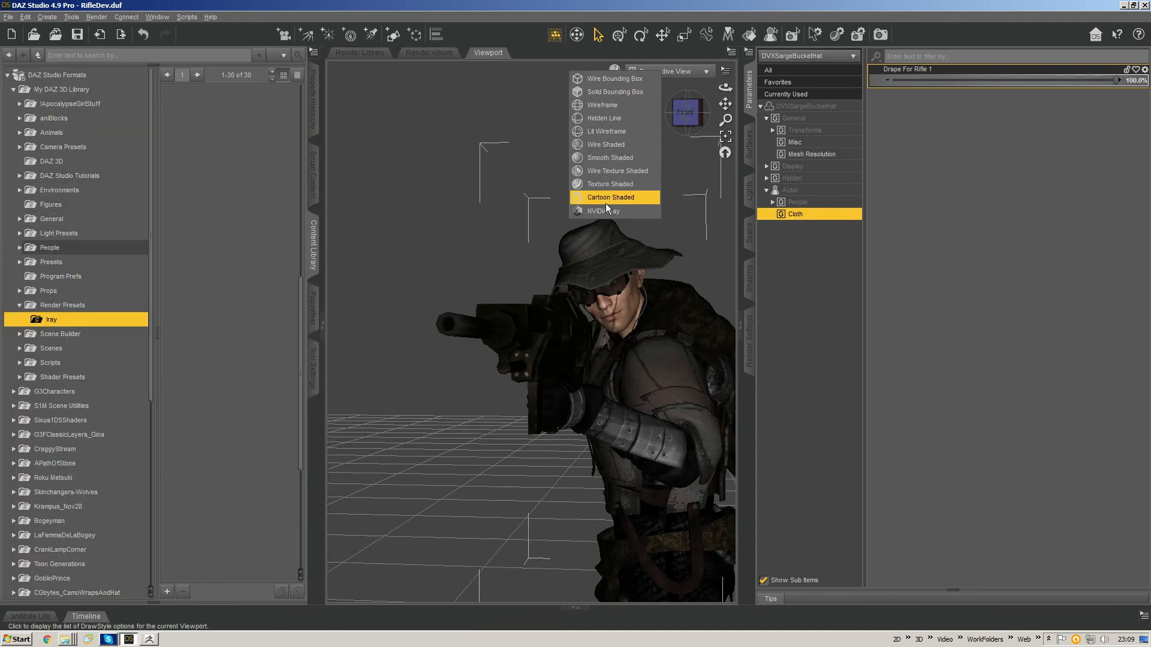
{"action": "left_click", "coordinate": [604, 200]}
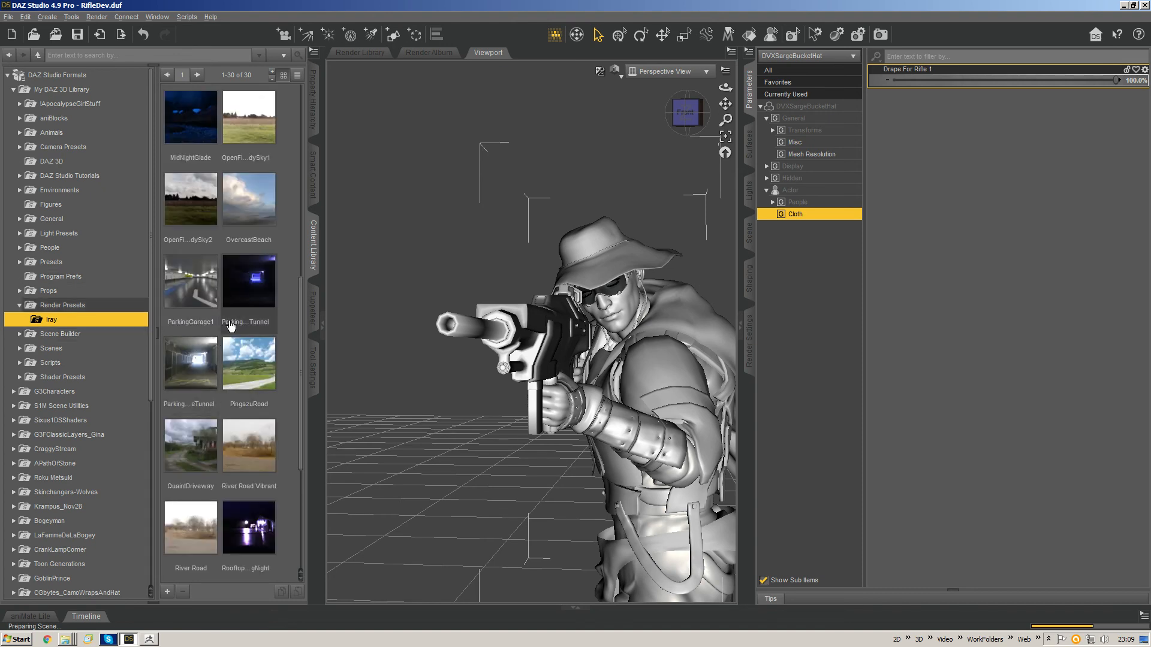
{"action": "scroll", "coordinate": [293, 264], "scroll_direction": "up", "scroll_amount": 6}
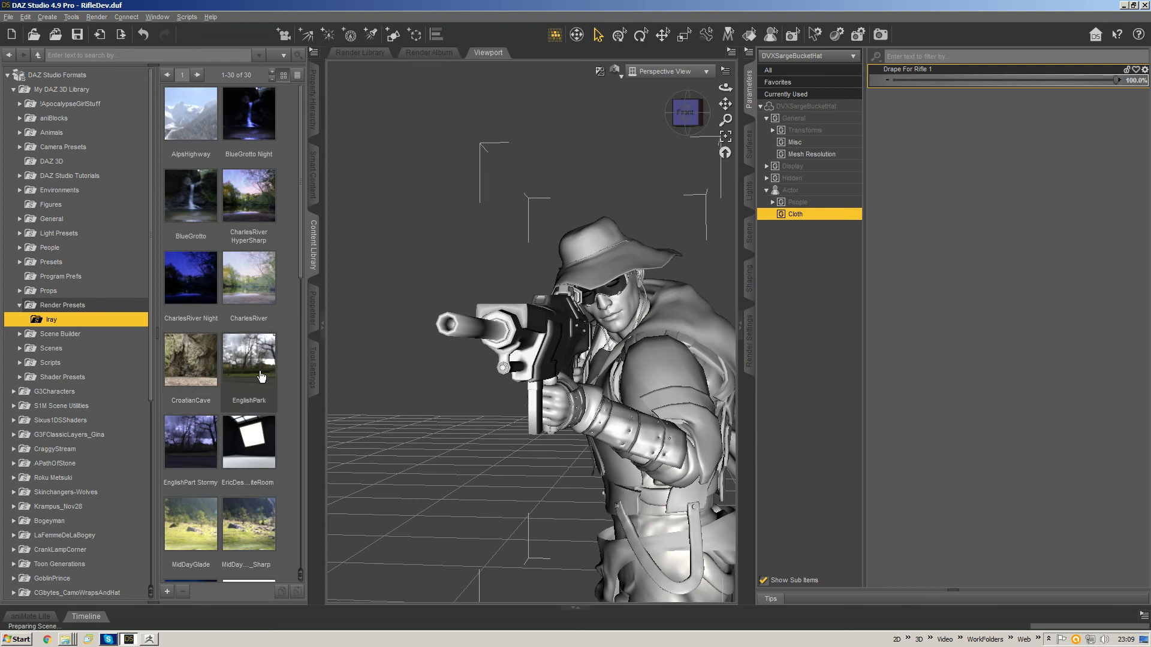
{"action": "scroll", "coordinate": [261, 377], "scroll_direction": "down", "scroll_amount": 6}
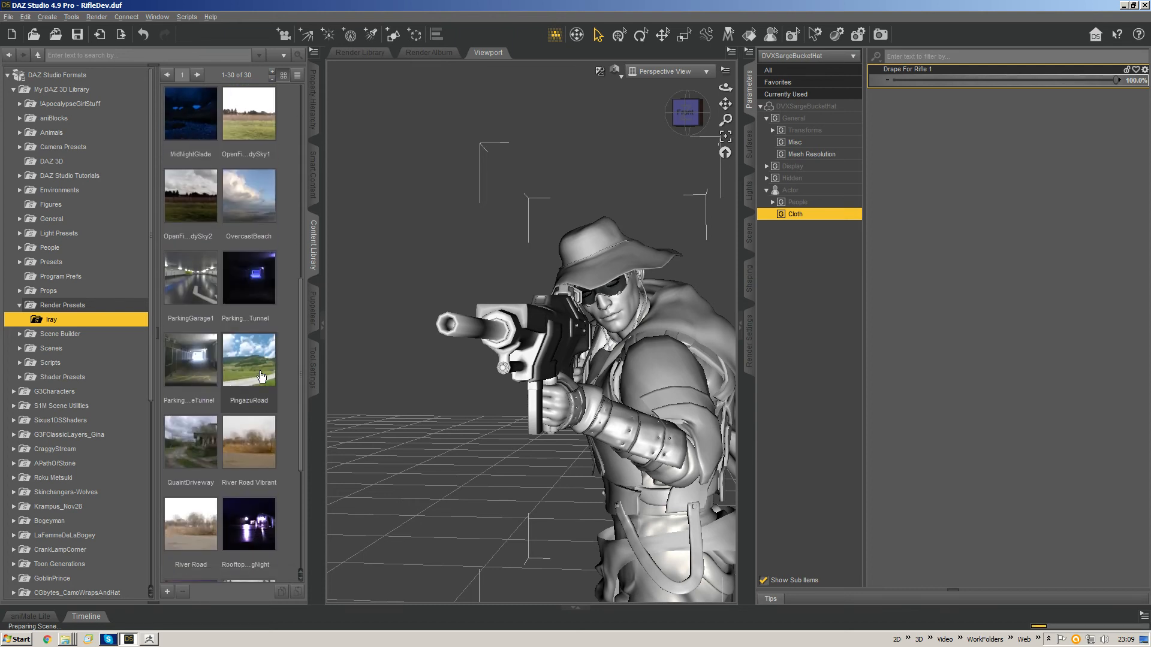
{"action": "double_click", "coordinate": [249, 198]}
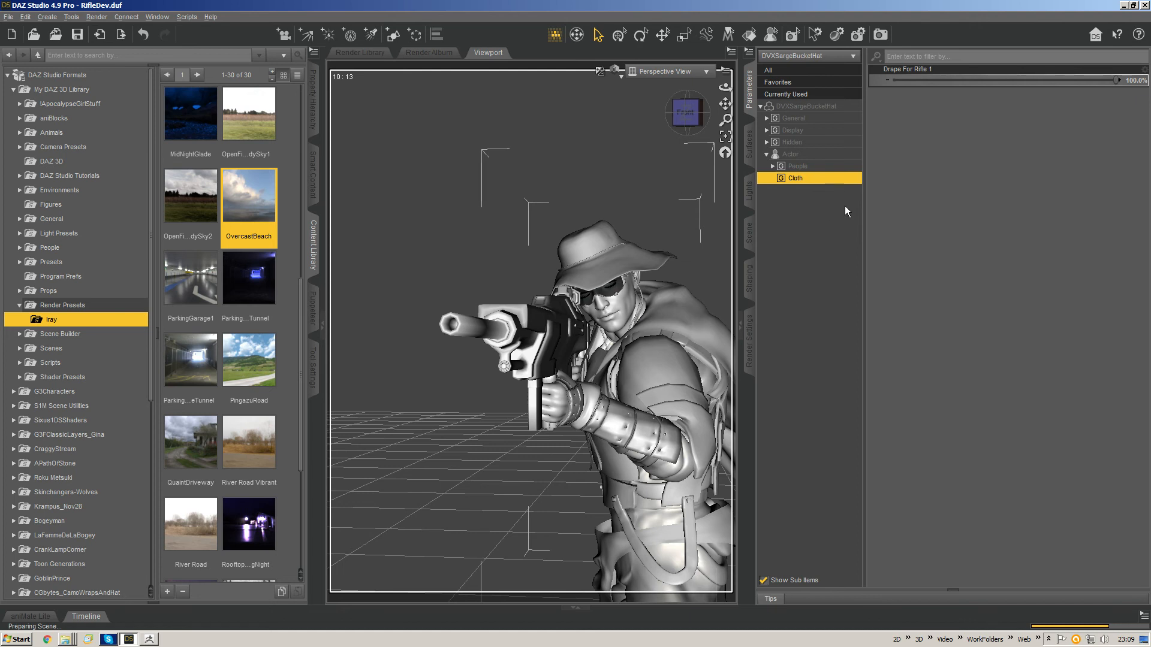
Step: Select the DVXSniperRifle prop and raise its View SubD Level to 2 in its mesh resolution settings
{"action": "left_click_drag", "start_coordinate": [723, 122], "coordinate": [692, 118]}
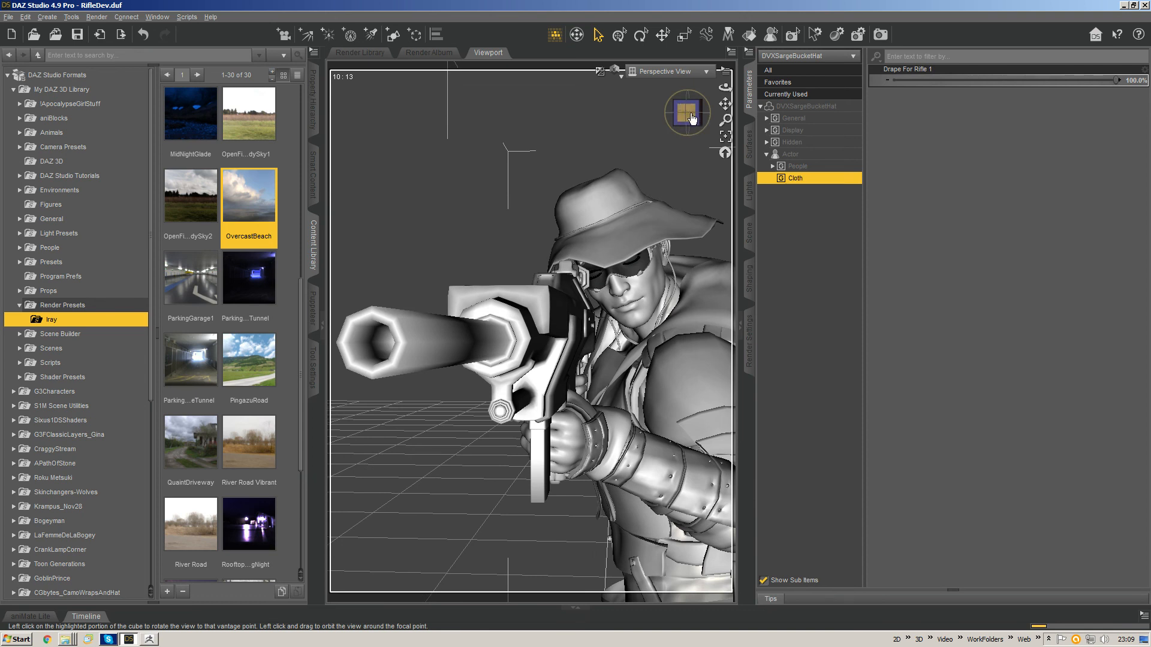
{"action": "left_click", "coordinate": [563, 284]}
{"action": "left_click", "coordinate": [813, 190]}
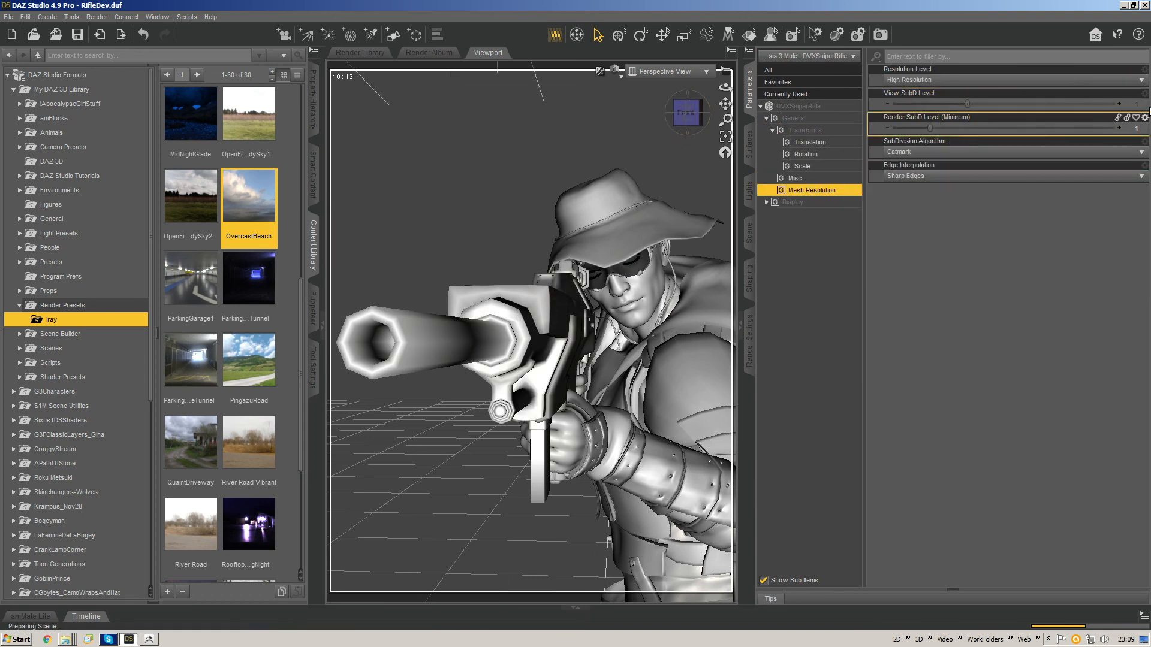
{"action": "left_click", "coordinate": [1119, 105]}
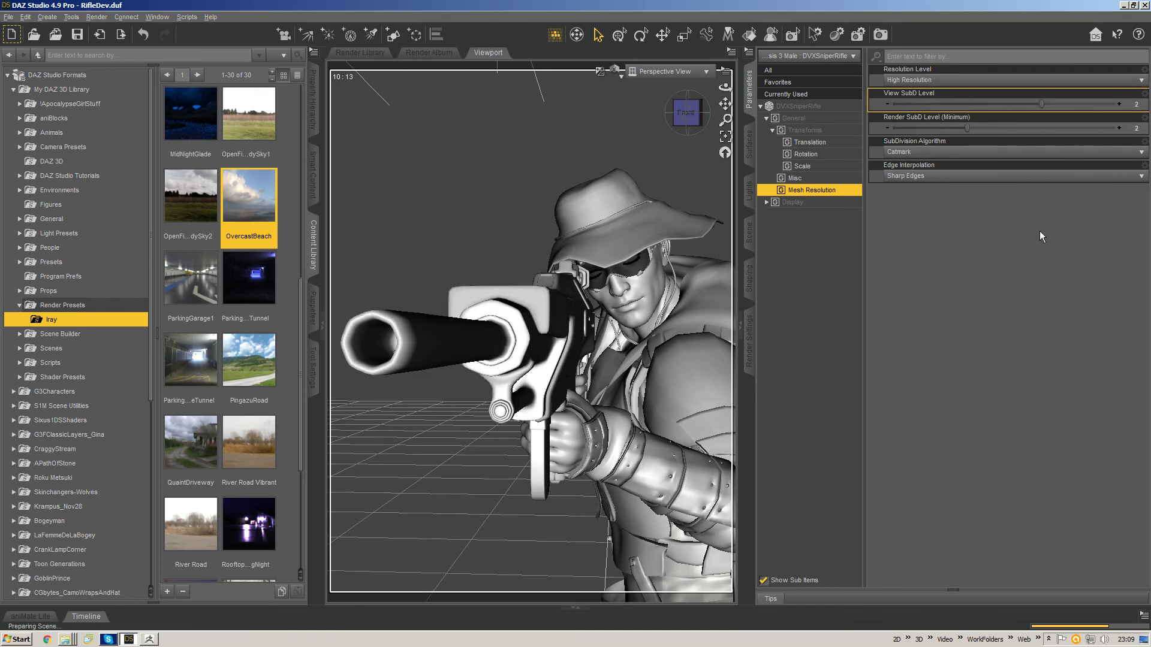
Step: Try the Bilinear and Loop subdivision algorithms on the sniper rifle
{"action": "left_click", "coordinate": [982, 153]}
{"action": "left_click", "coordinate": [958, 179]}
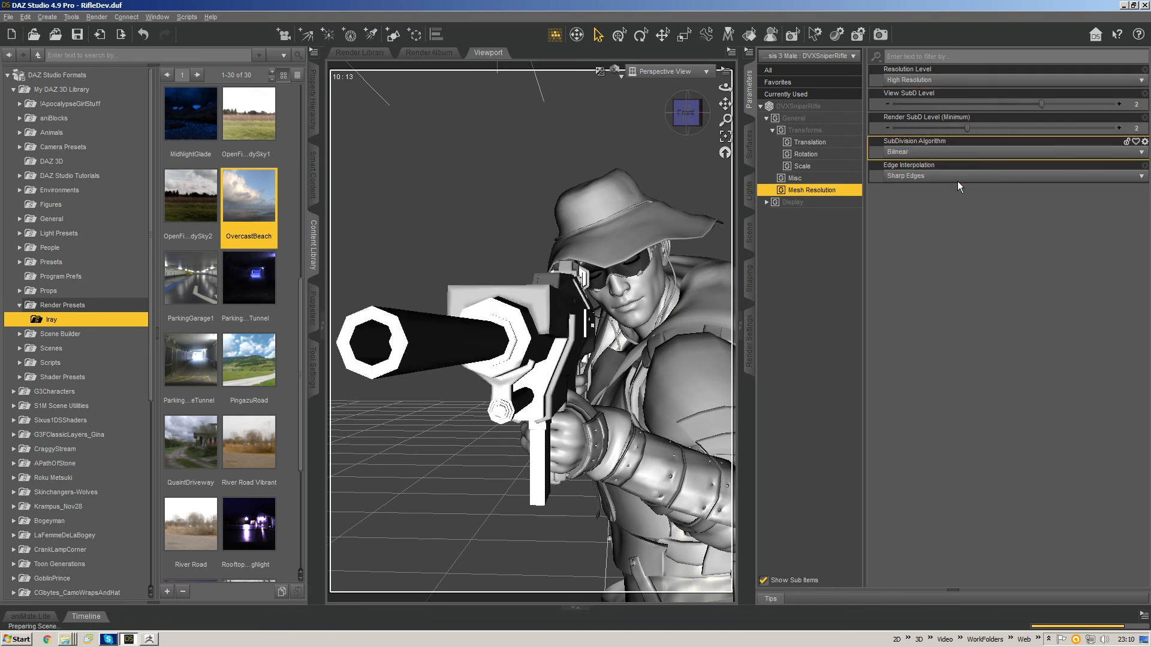
{"action": "left_click", "coordinate": [959, 151]}
{"action": "left_click", "coordinate": [950, 191]}
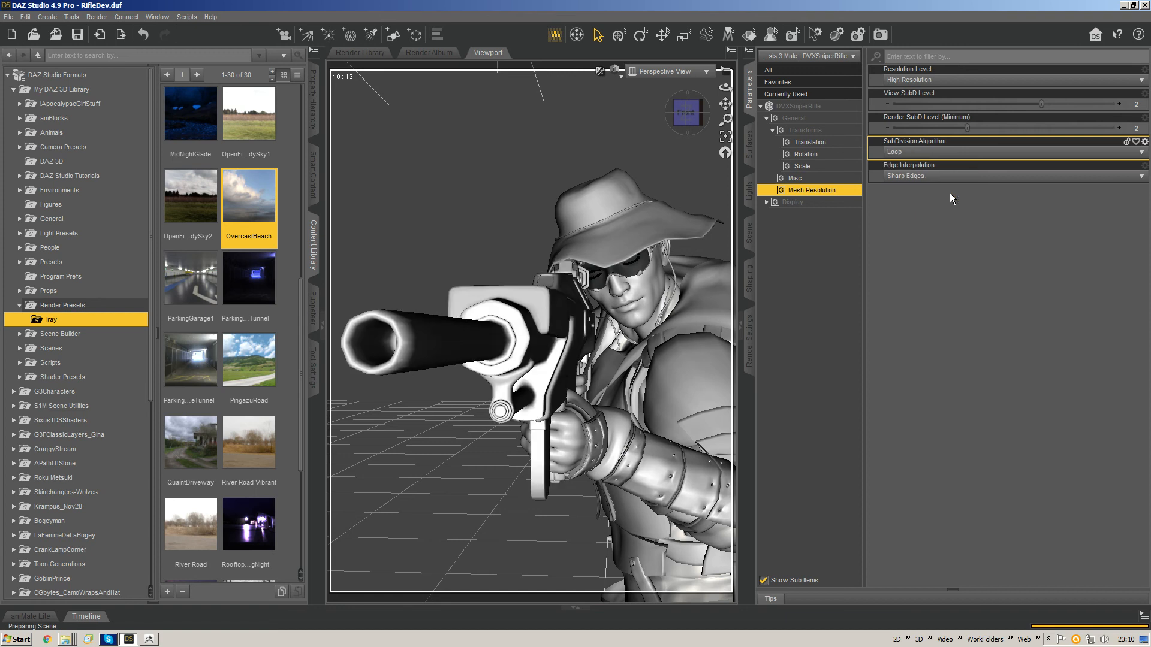
Step: Set the sniper rifle's subdivision algorithm to Catmull-Clark (Legacy)
{"action": "left_click", "coordinate": [953, 153]}
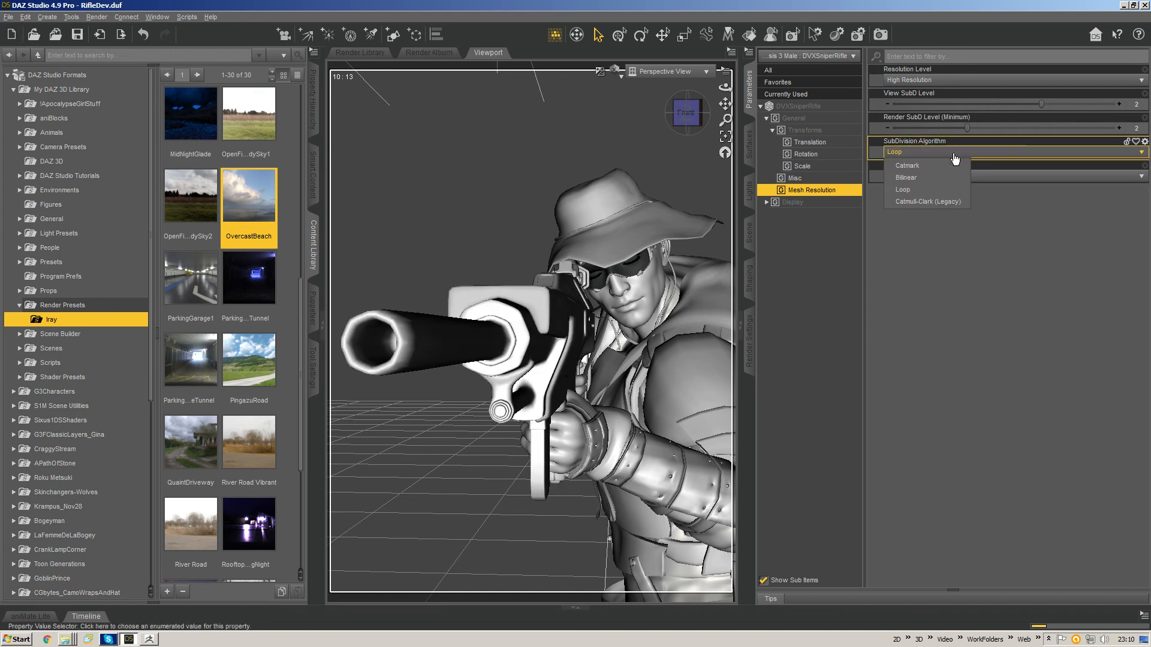
{"action": "left_click", "coordinate": [943, 200]}
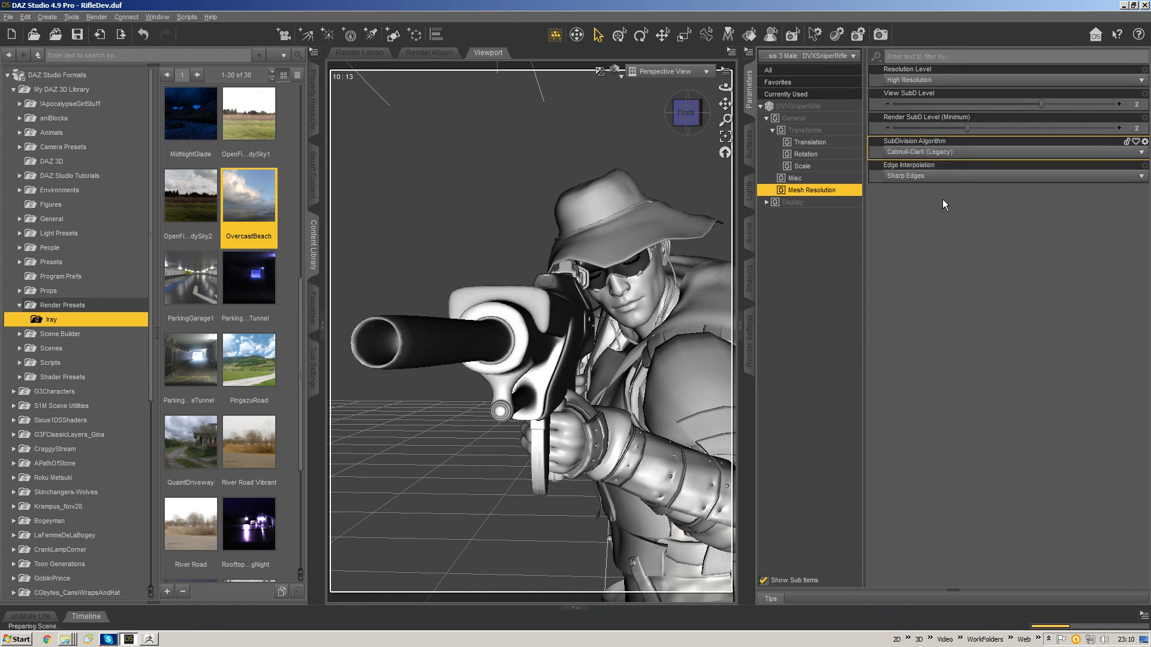
Step: Try the Catmark subdivision algorithm on the sniper rifle and settle on Bilinear
{"action": "left_click", "coordinate": [948, 153]}
{"action": "left_click", "coordinate": [942, 164]}
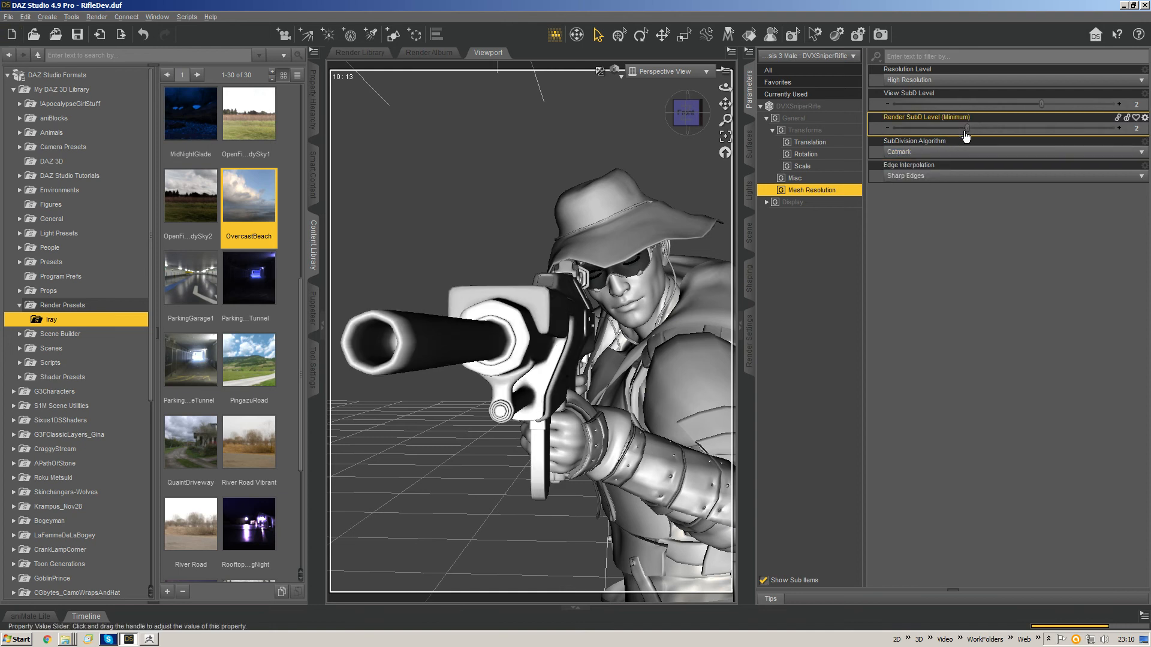
{"action": "left_click", "coordinate": [951, 152]}
{"action": "left_click", "coordinate": [949, 176]}
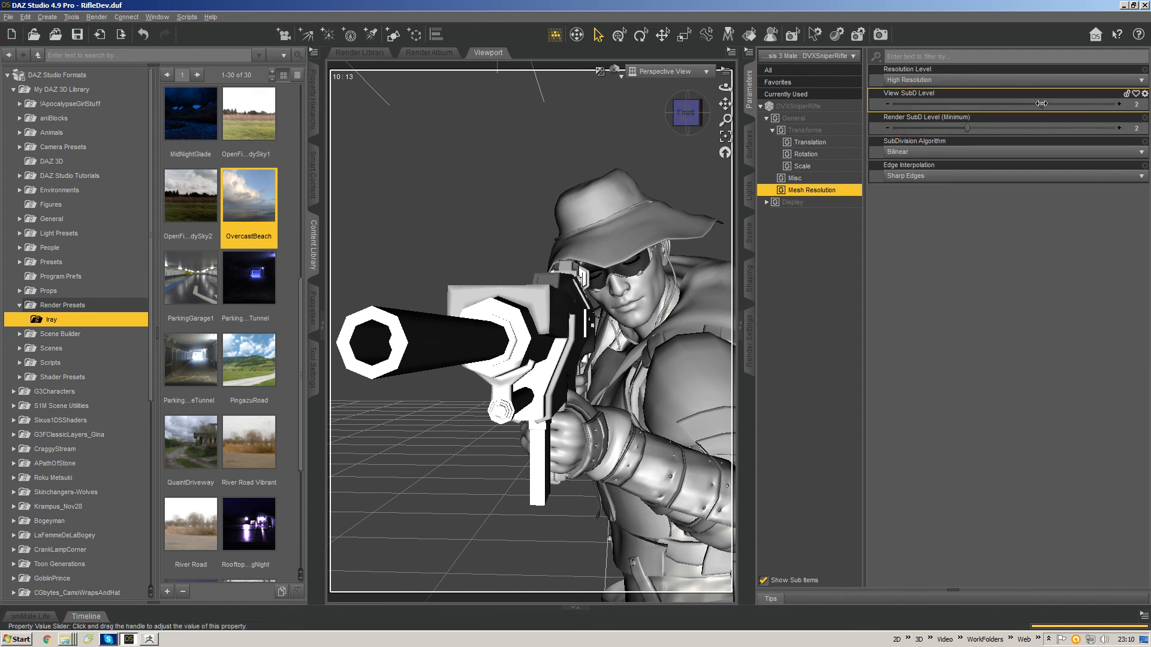
{"action": "mouse_move", "coordinate": [1042, 104]}
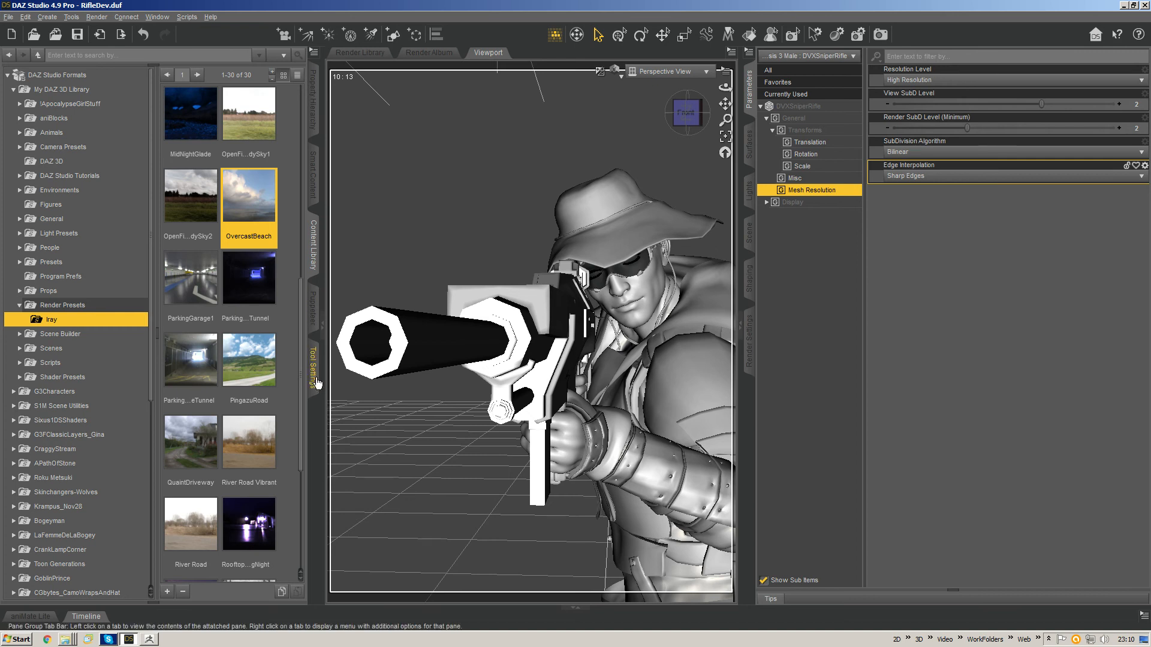
Step: Frame the figure from the front behind the rifle barrel and create Camera 1 by copying the active perspective view
{"action": "left_click", "coordinate": [689, 115]}
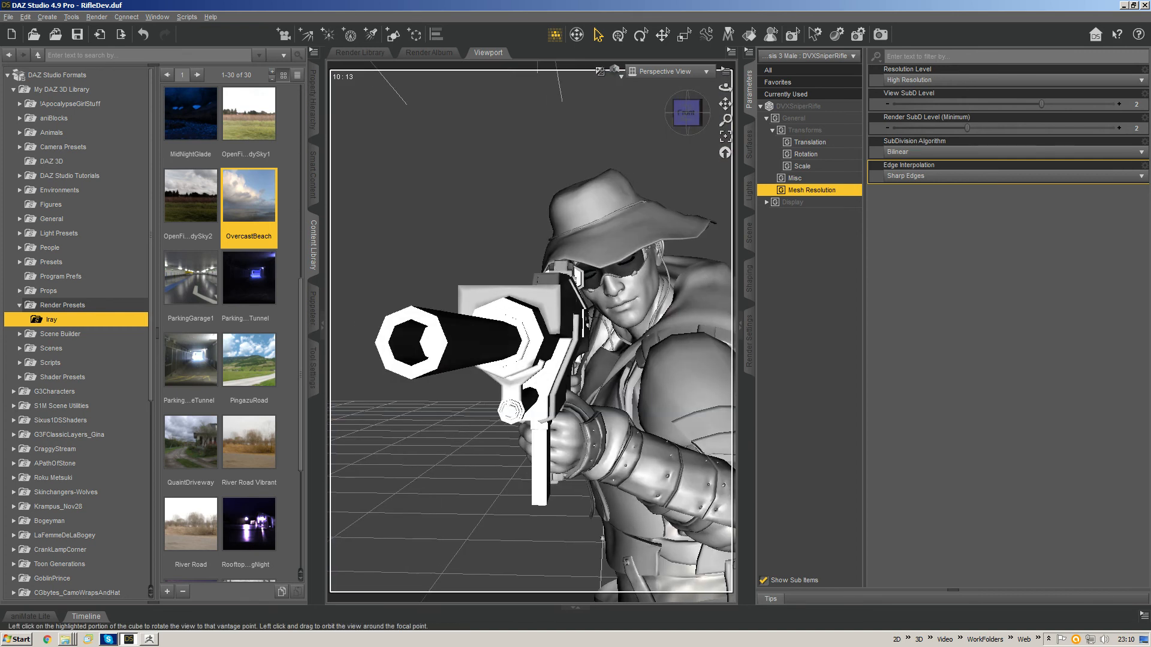
{"action": "left_click_drag", "start_coordinate": [688, 113], "coordinate": [683, 89]}
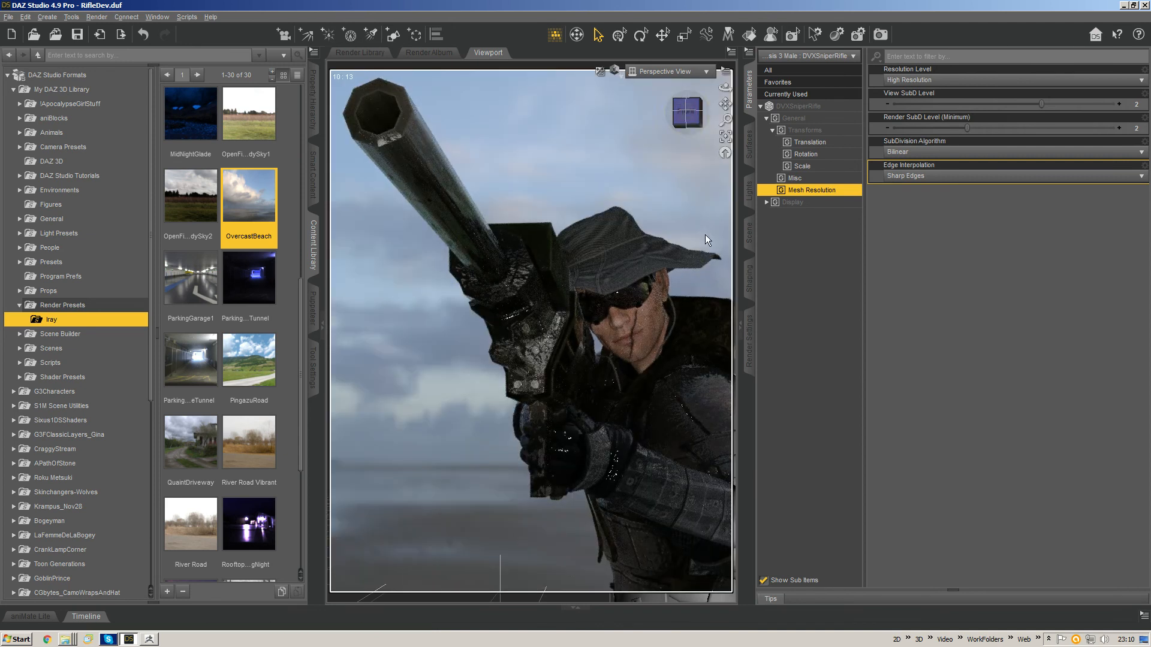
{"action": "left_click", "coordinate": [686, 113]}
{"action": "mouse_move", "coordinate": [686, 113]}
{"action": "left_mouse_down"}
{"action": "mouse_move", "coordinate": [692, 139]}
{"action": "mouse_move", "coordinate": [724, 101]}
{"action": "mouse_move", "coordinate": [708, 84]}
{"action": "mouse_move", "coordinate": [725, 120]}
{"action": "mouse_move", "coordinate": [725, 101]}
{"action": "mouse_move", "coordinate": [692, 117]}
{"action": "left_mouse_up"}
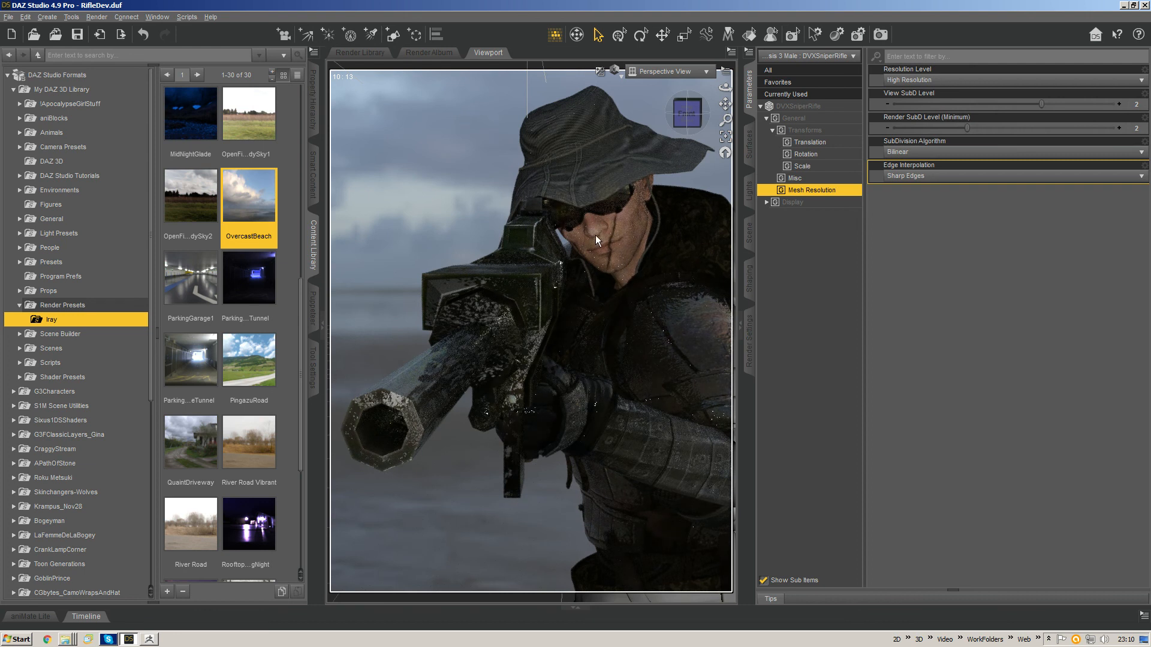
{"action": "left_click", "coordinate": [286, 35]}
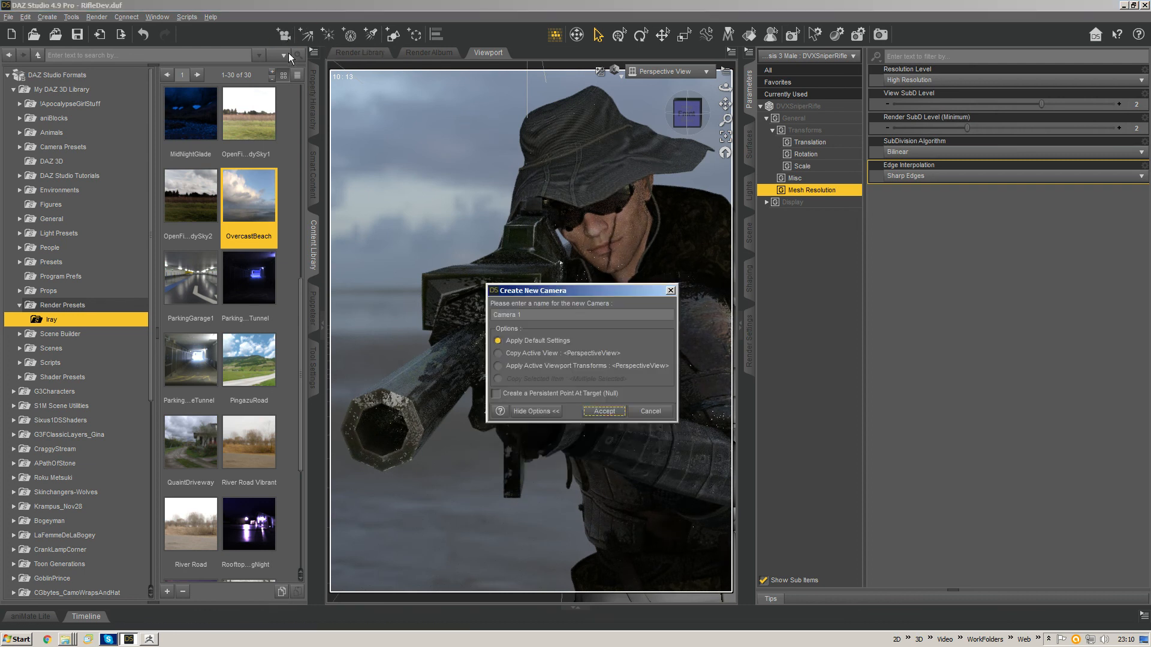
{"action": "left_click", "coordinate": [548, 355]}
{"action": "left_click", "coordinate": [612, 411]}
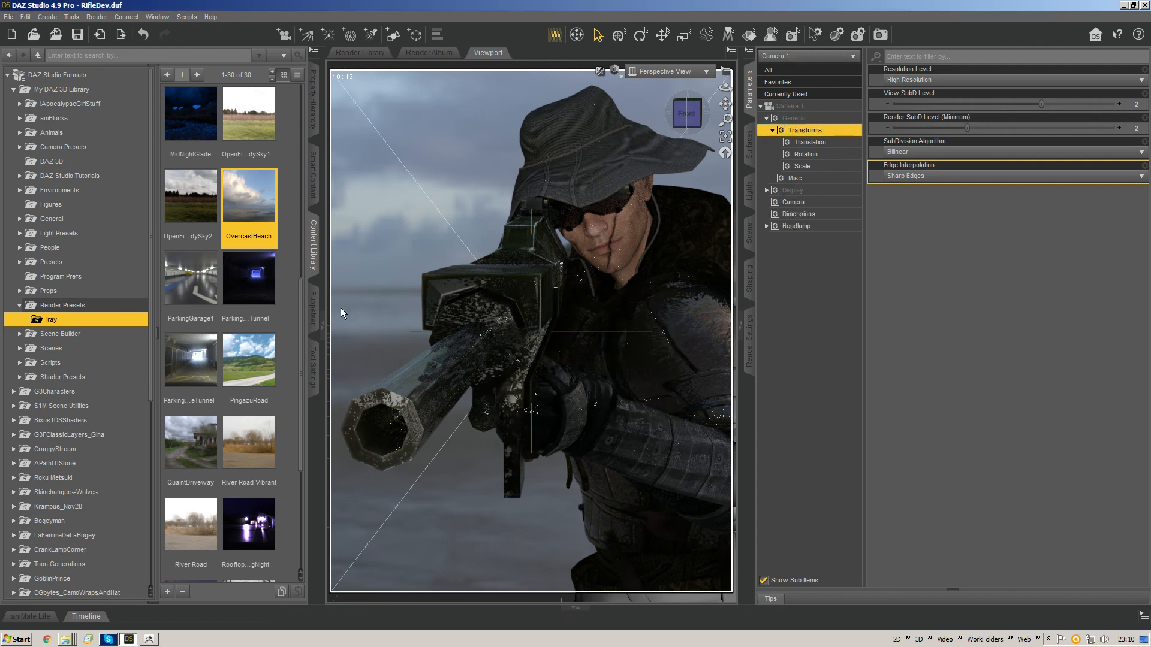
Step: Turn on Camera 1's depth of field and adjust its F/Stop and focal distance so the focus range covers the figure's head
{"action": "left_click", "coordinate": [322, 325]}
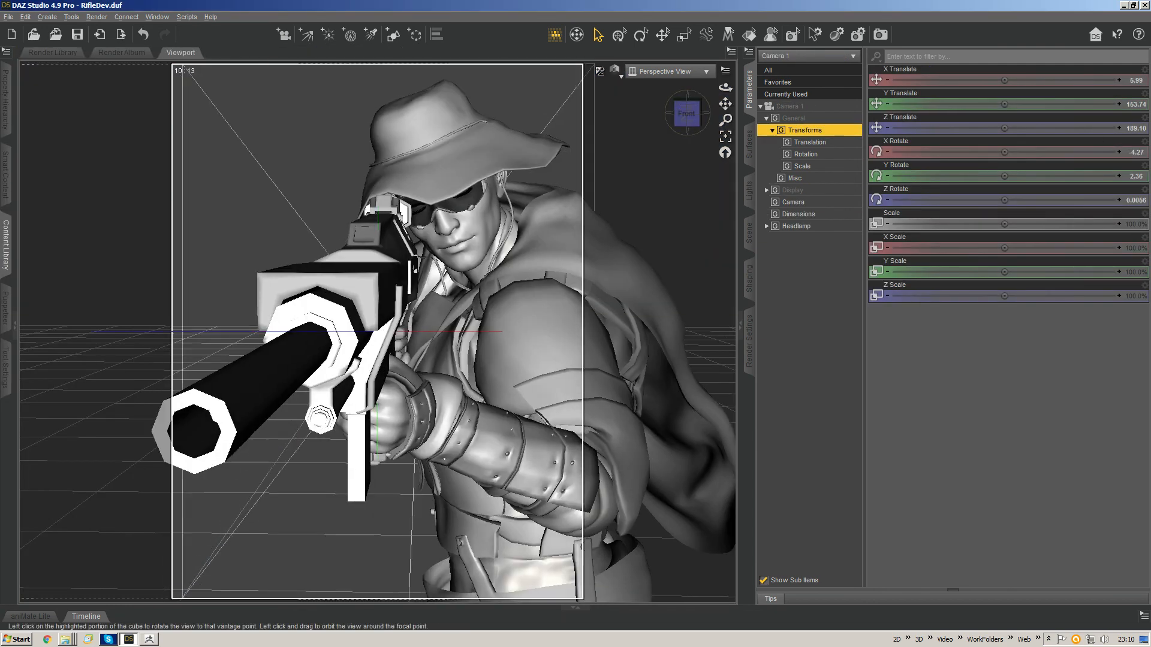
{"action": "left_click_drag", "start_coordinate": [687, 112], "coordinate": [667, 196]}
{"action": "scroll", "coordinate": [667, 196], "scroll_direction": "down", "scroll_amount": 4}
{"action": "scroll", "coordinate": [667, 196], "scroll_direction": "down", "scroll_amount": 5}
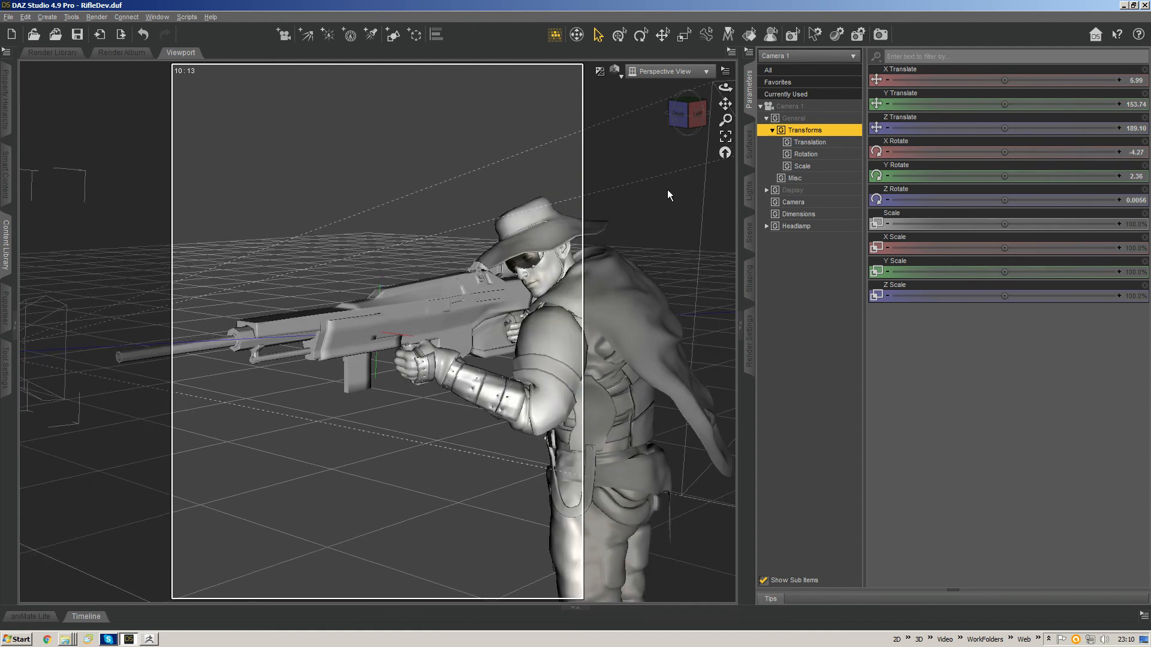
{"action": "left_click", "coordinate": [801, 206]}
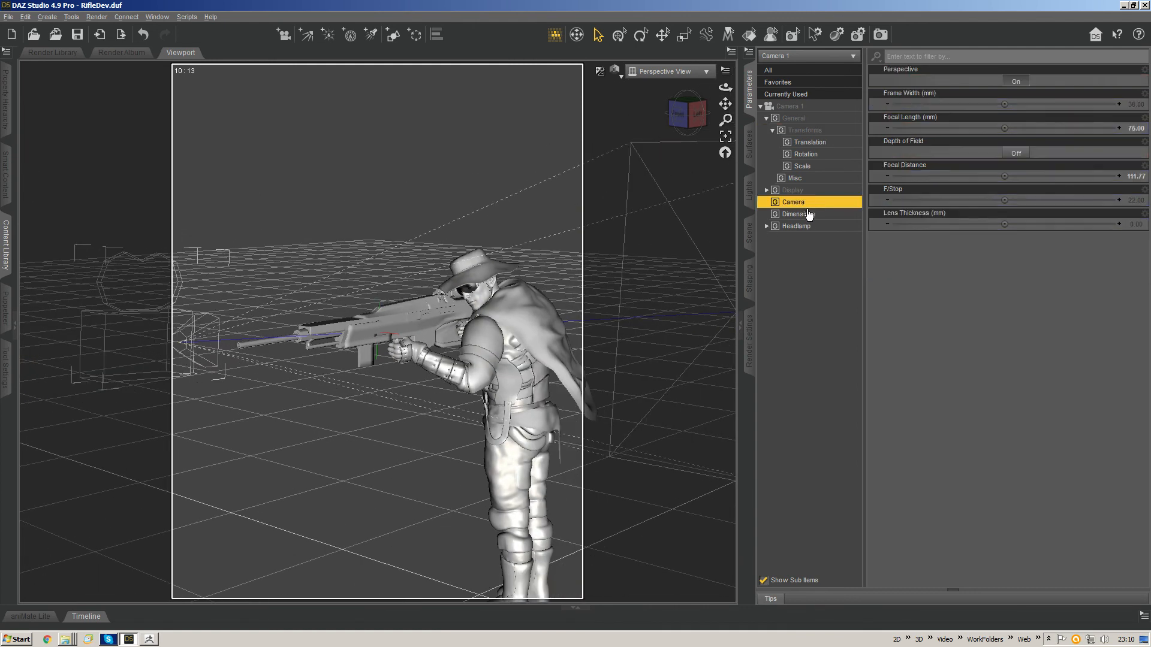
{"action": "left_click", "coordinate": [1013, 153]}
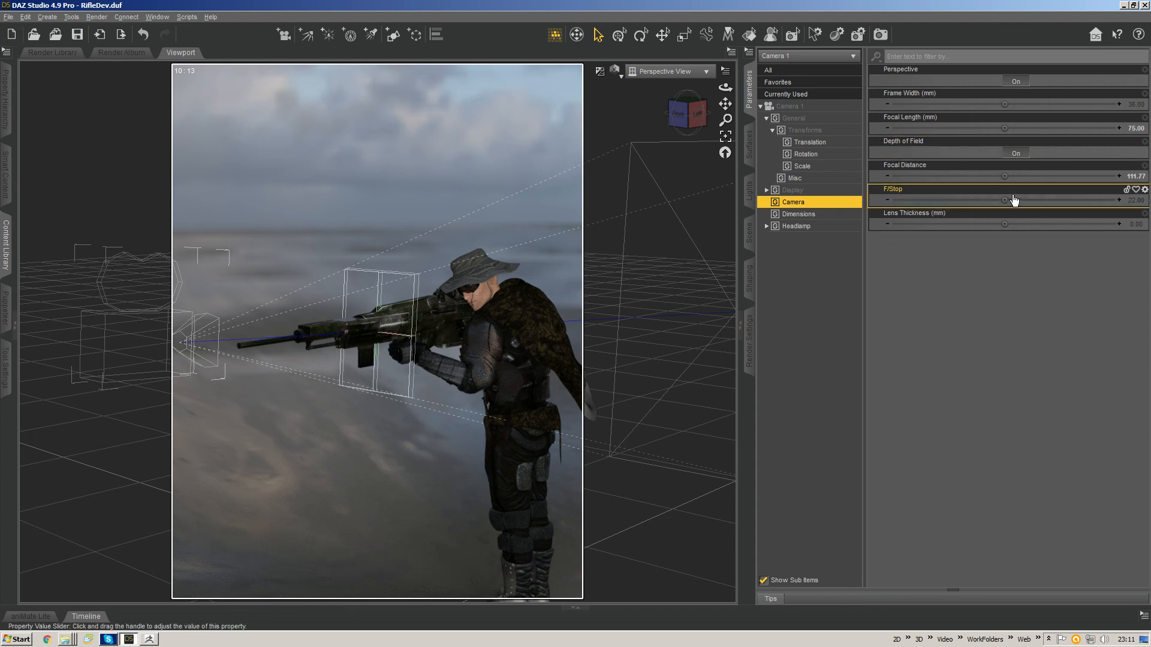
{"action": "left_click_drag", "start_coordinate": [1005, 200], "coordinate": [1047, 177]}
Step: Set Camera 1's headlamp mode to Off and look at the scene through Camera 1
{"action": "left_click", "coordinate": [816, 227]}
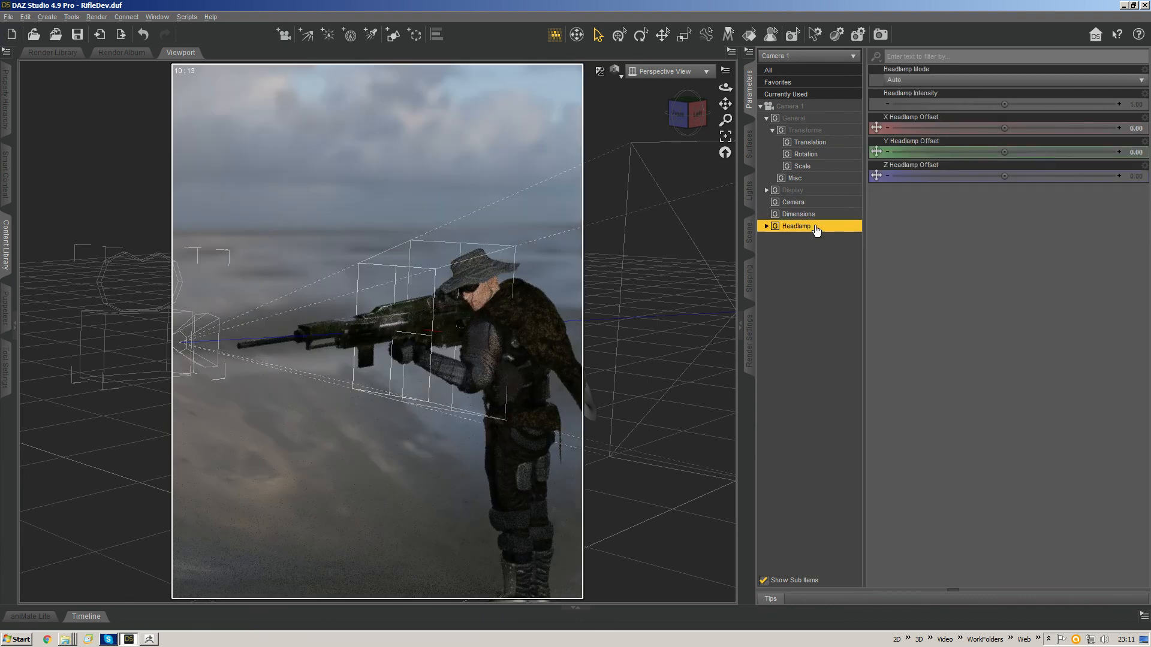
{"action": "left_click", "coordinate": [915, 82]}
{"action": "left_click", "coordinate": [908, 116]}
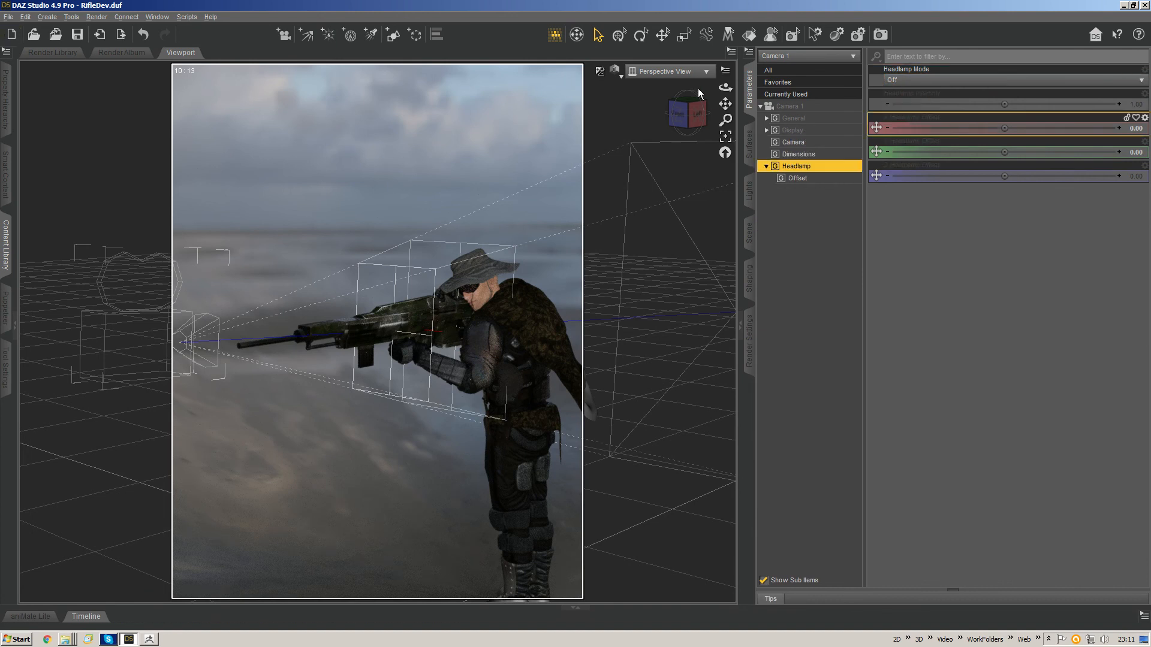
{"action": "left_click", "coordinate": [697, 72]}
{"action": "left_click", "coordinate": [696, 173]}
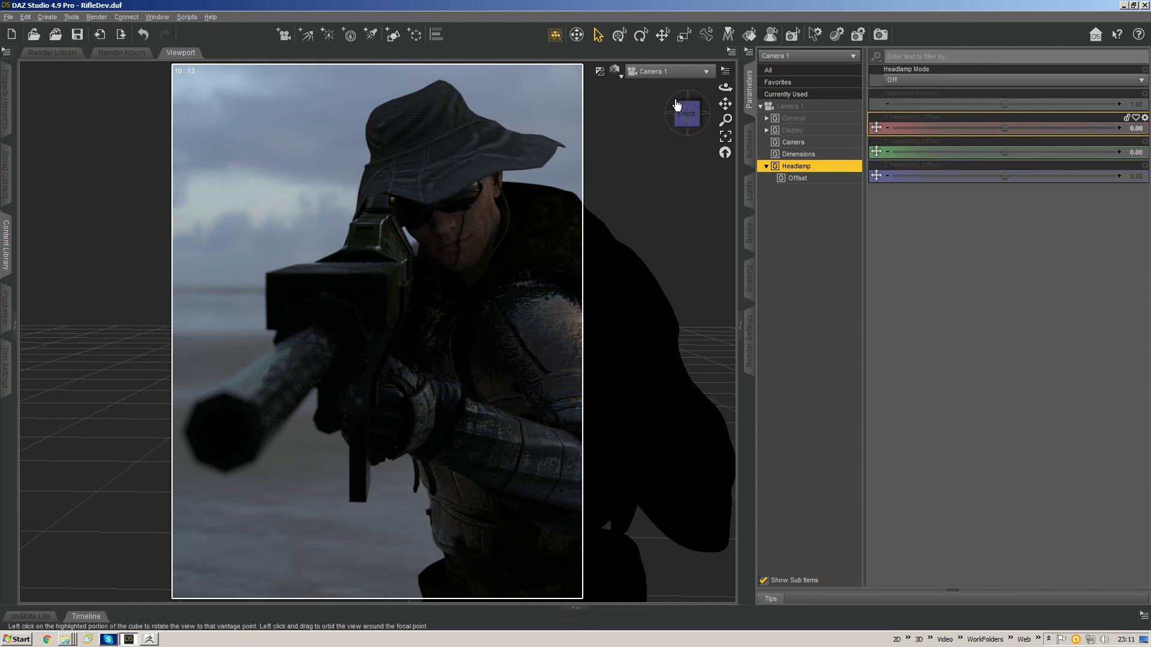
Step: Create Camera 2 as a copy of the active Camera 1 view
{"action": "left_click", "coordinate": [285, 36]}
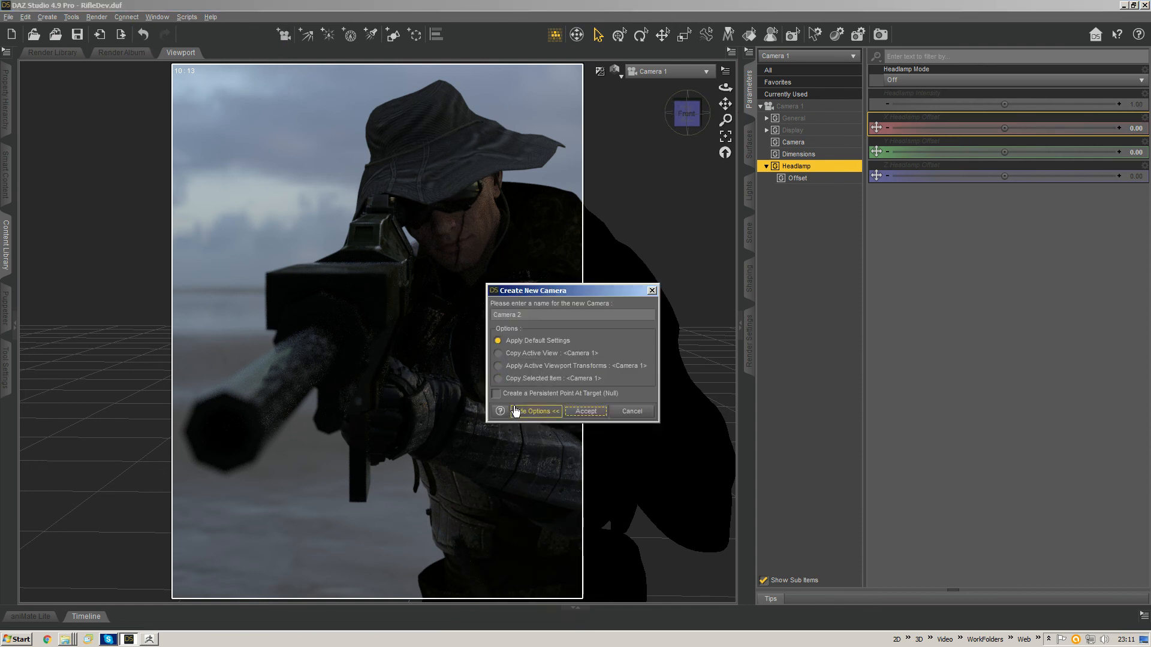
{"action": "left_click", "coordinate": [542, 355]}
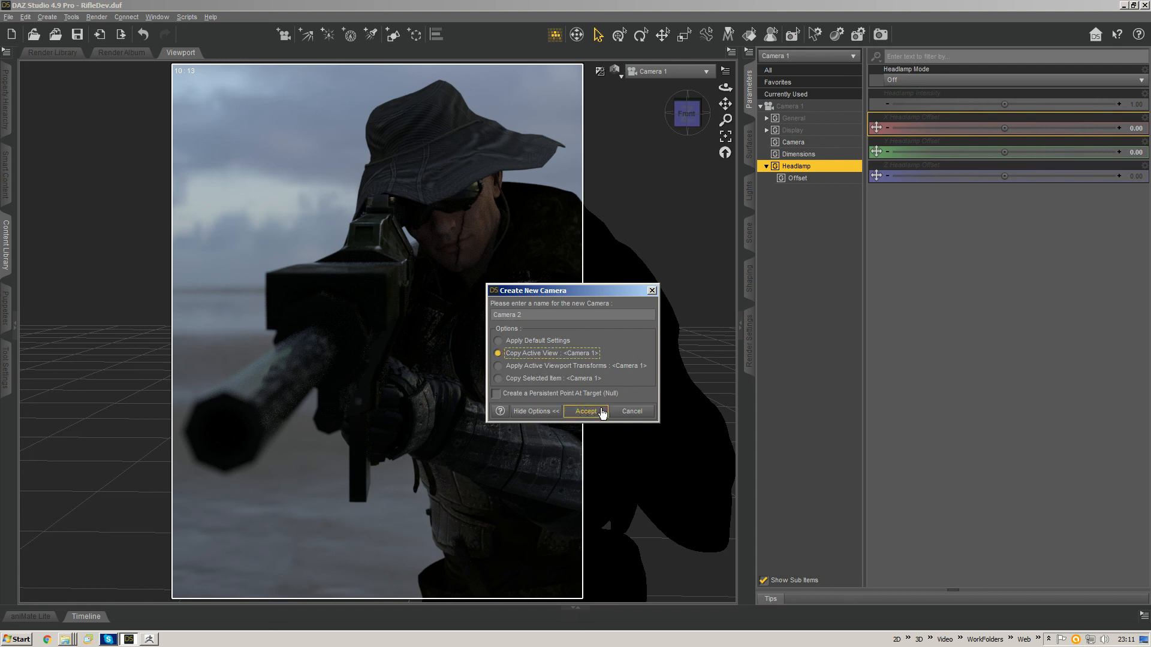
{"action": "left_click", "coordinate": [586, 412]}
Step: Orbit Camera 1 behind the figure to look over its shoulder along the rifle, and create Camera 3 from that active view
{"action": "left_click_drag", "start_coordinate": [689, 114], "coordinate": [646, 97]}
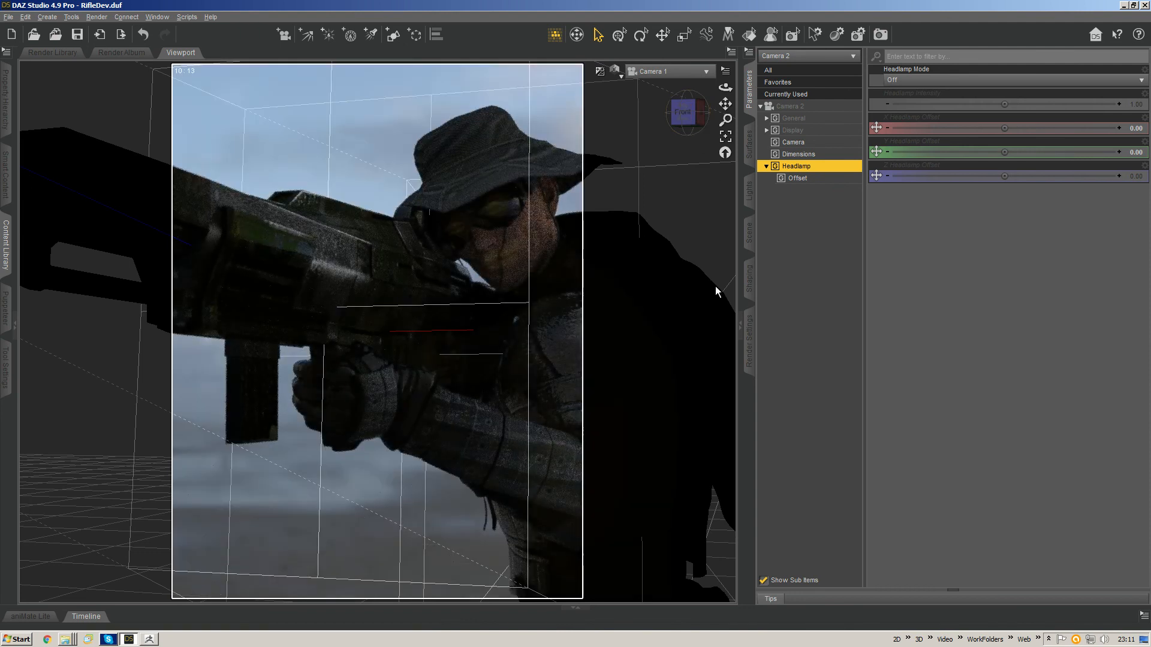
{"action": "scroll", "coordinate": [715, 286], "scroll_direction": "down", "scroll_amount": 2}
{"action": "left_click", "coordinate": [683, 112]}
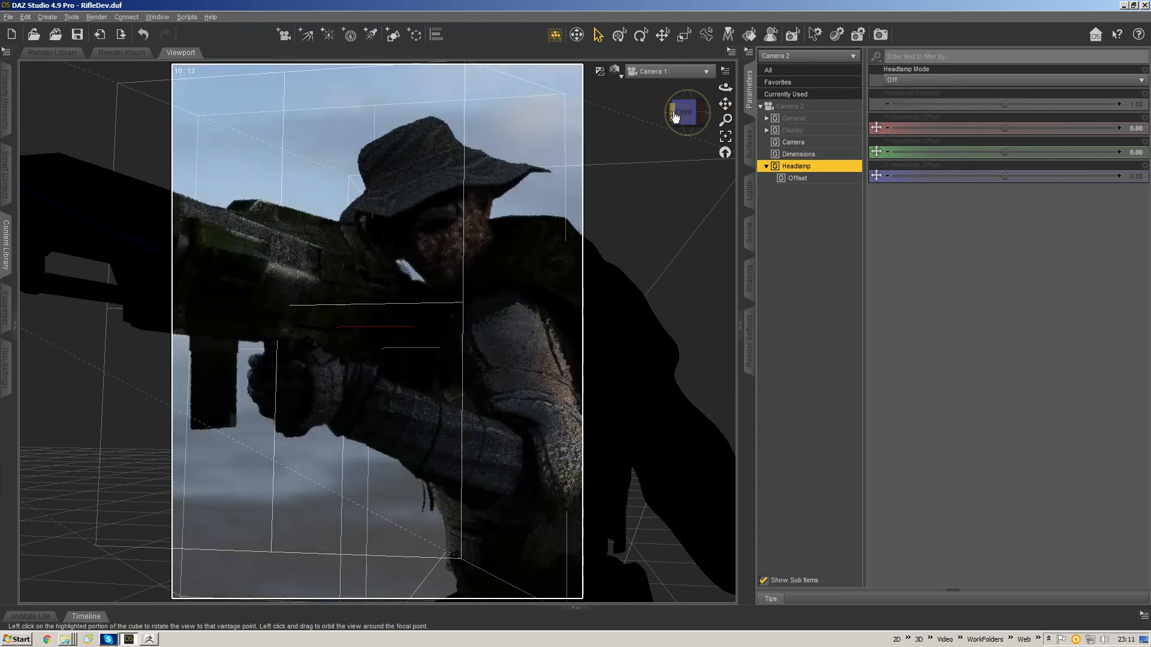
{"action": "left_click_drag", "start_coordinate": [678, 119], "coordinate": [620, 118]}
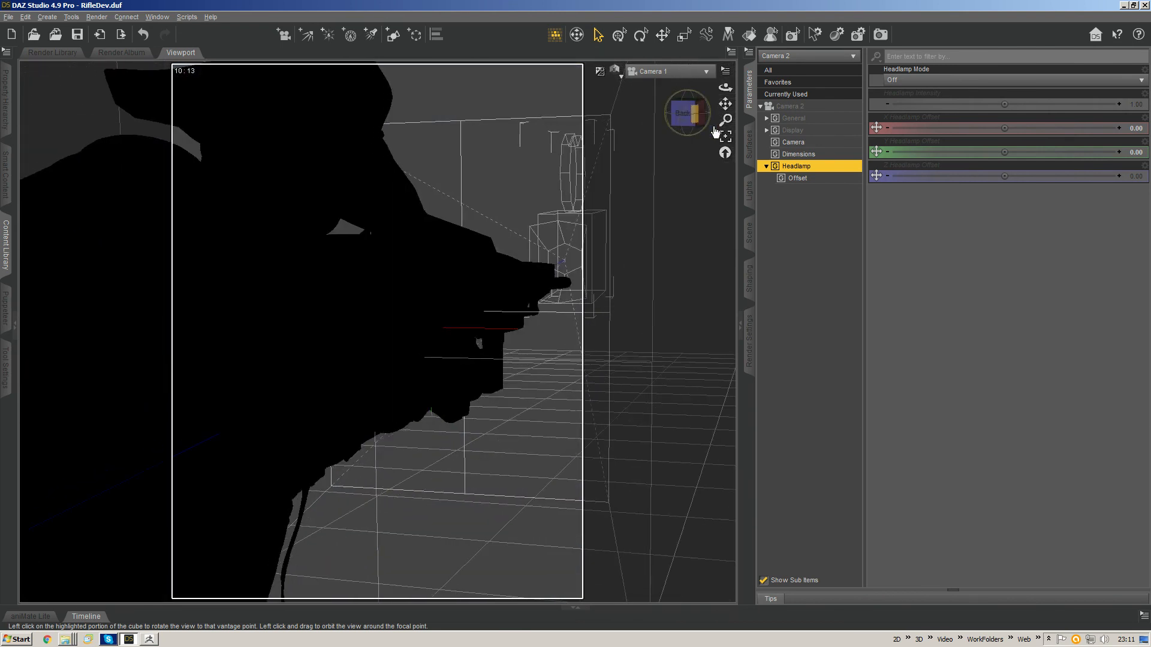
{"action": "left_click", "coordinate": [686, 114]}
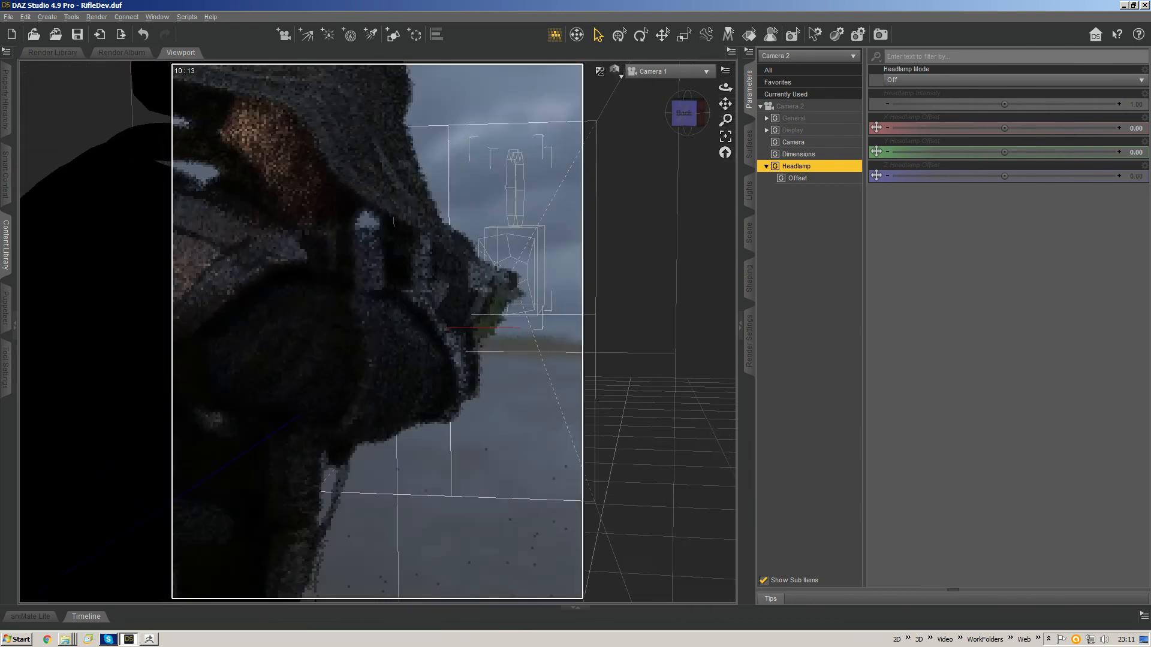
{"action": "left_click_drag", "start_coordinate": [686, 114], "coordinate": [726, 118]}
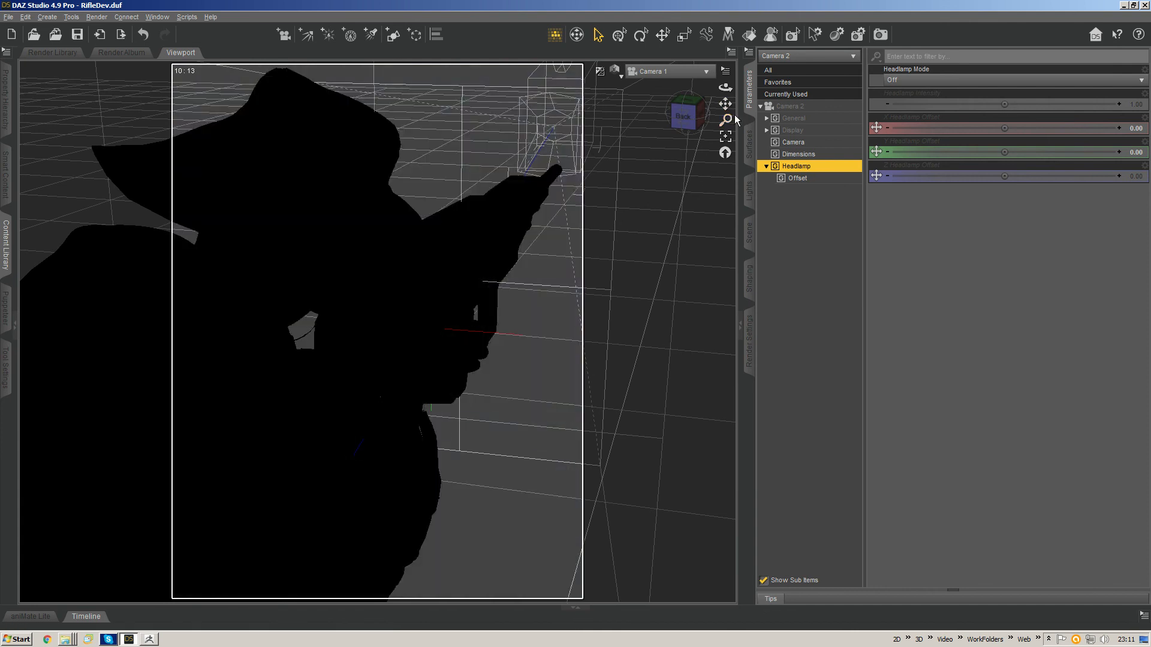
{"action": "left_click", "coordinate": [283, 34]}
{"action": "left_click", "coordinate": [499, 353]}
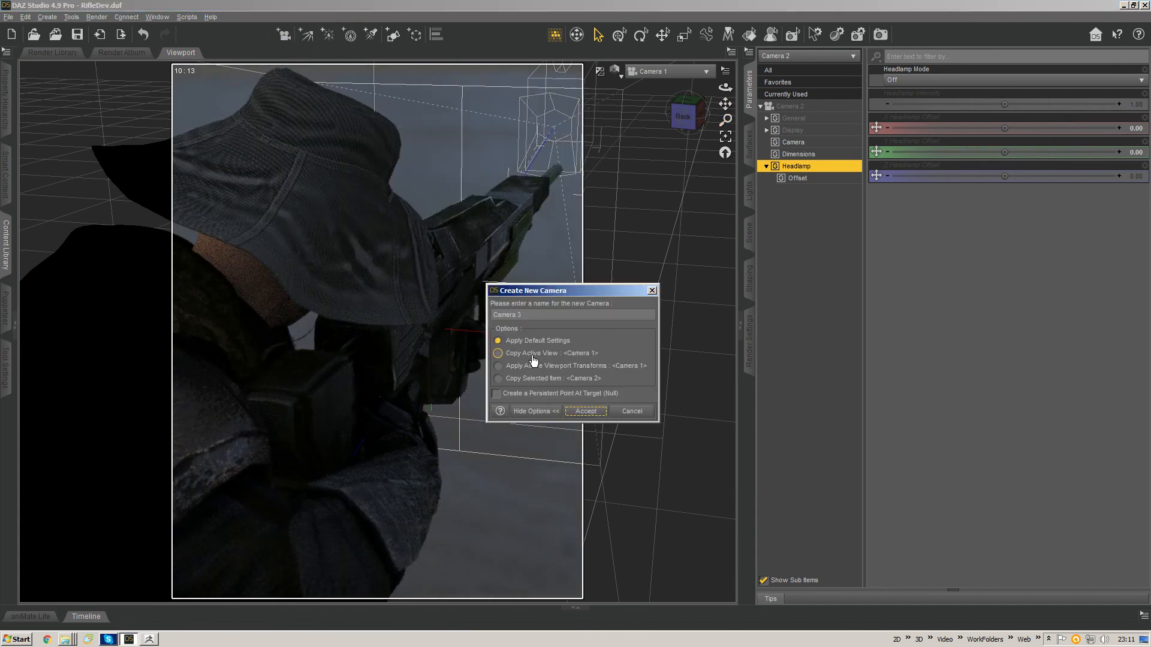
{"action": "left_click", "coordinate": [586, 411]}
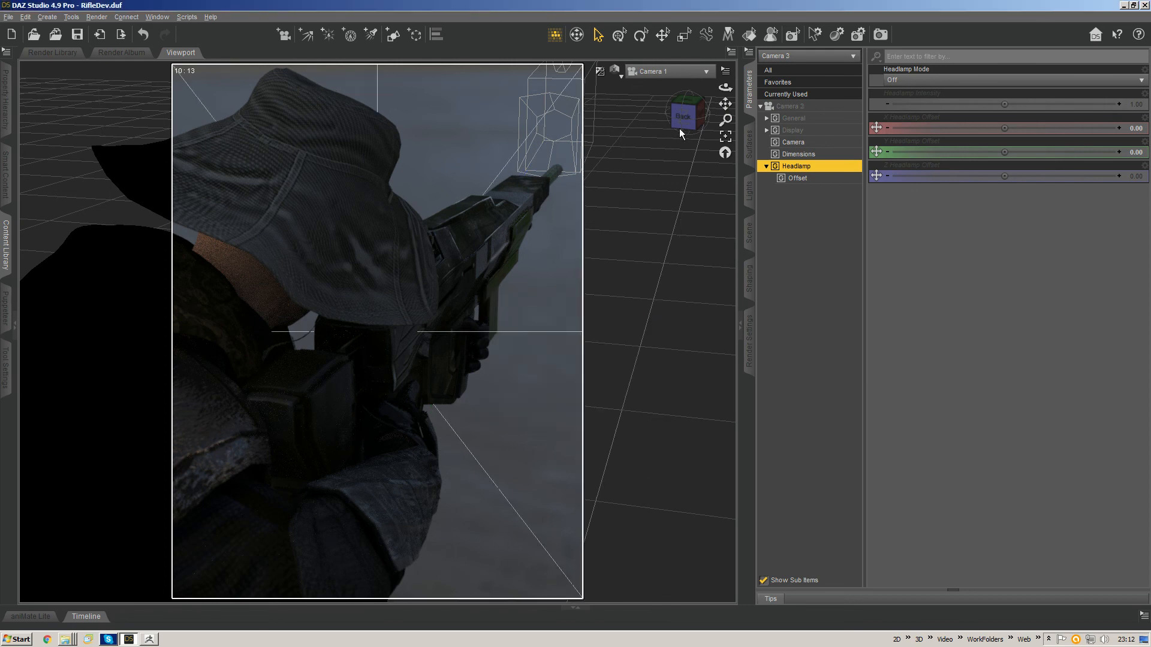
Step: Reframe Camera 1 on the aiming figure from the front at a wider distance, deselect everything, and save the scene
{"action": "left_click_drag", "start_coordinate": [685, 117], "coordinate": [516, 163]}
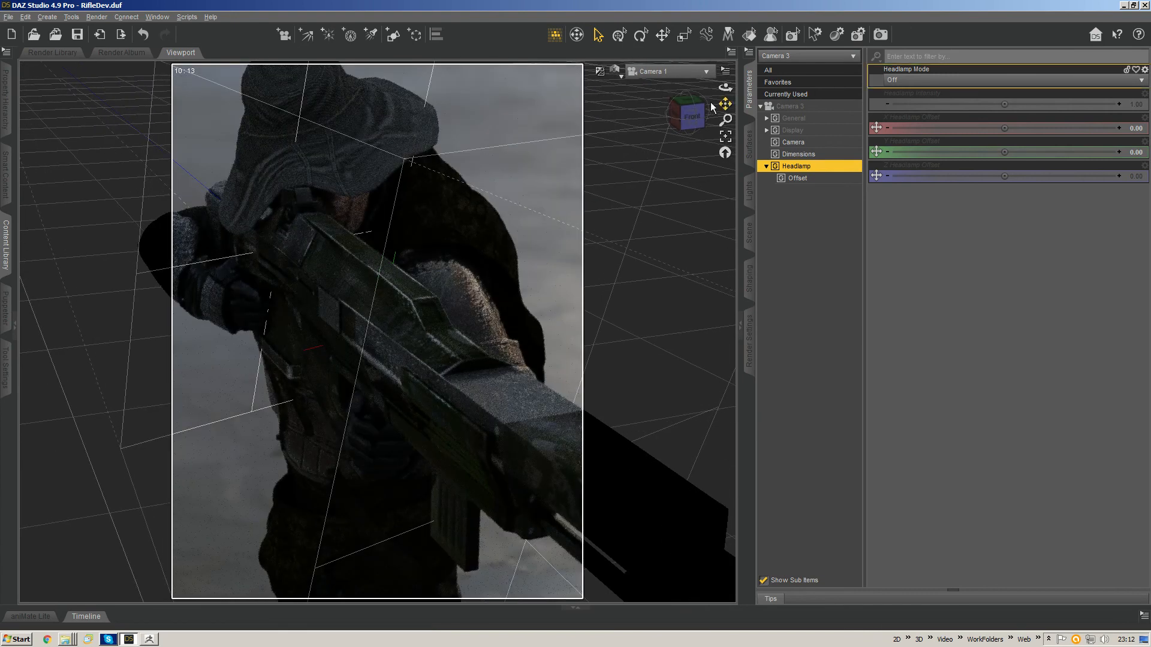
{"action": "left_click_drag", "start_coordinate": [726, 103], "coordinate": [644, 36]}
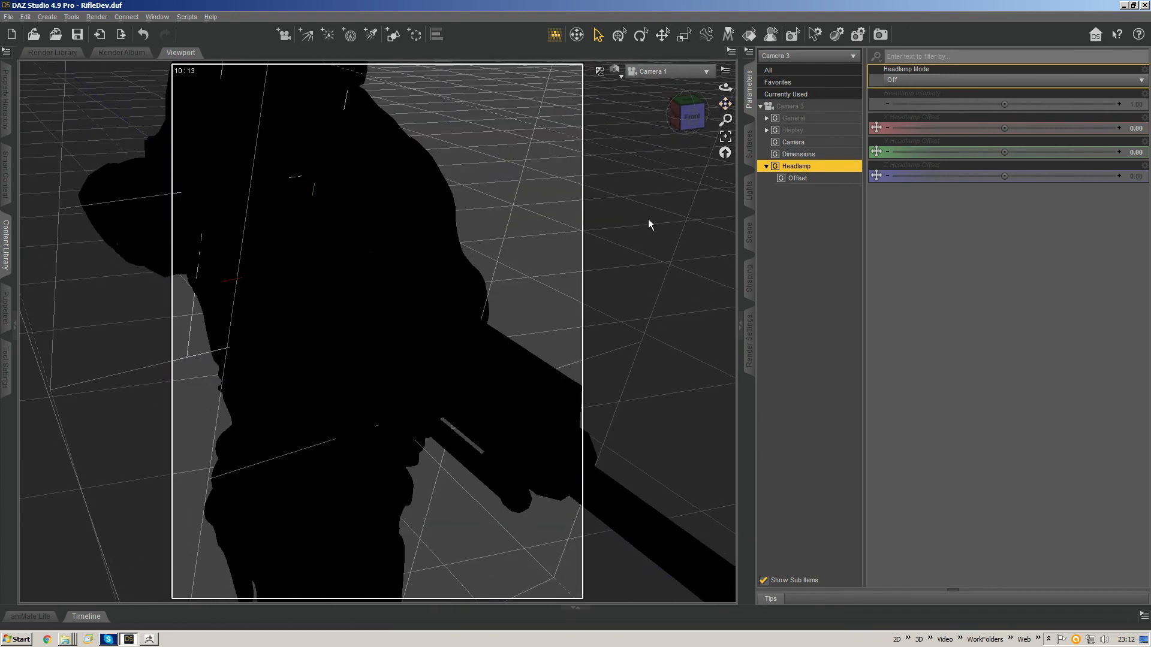
{"action": "scroll", "coordinate": [649, 225], "scroll_direction": "down", "scroll_amount": 5}
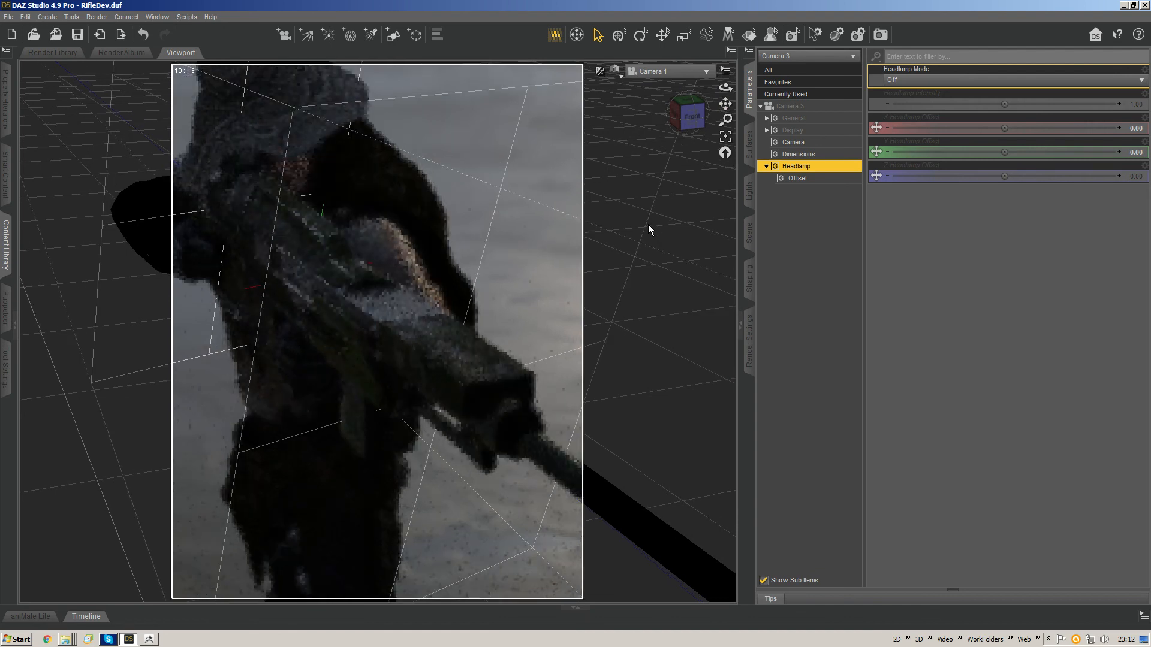
{"action": "left_click_drag", "start_coordinate": [725, 88], "coordinate": [724, 49]}
{"action": "left_click_drag", "start_coordinate": [691, 116], "coordinate": [735, 106]}
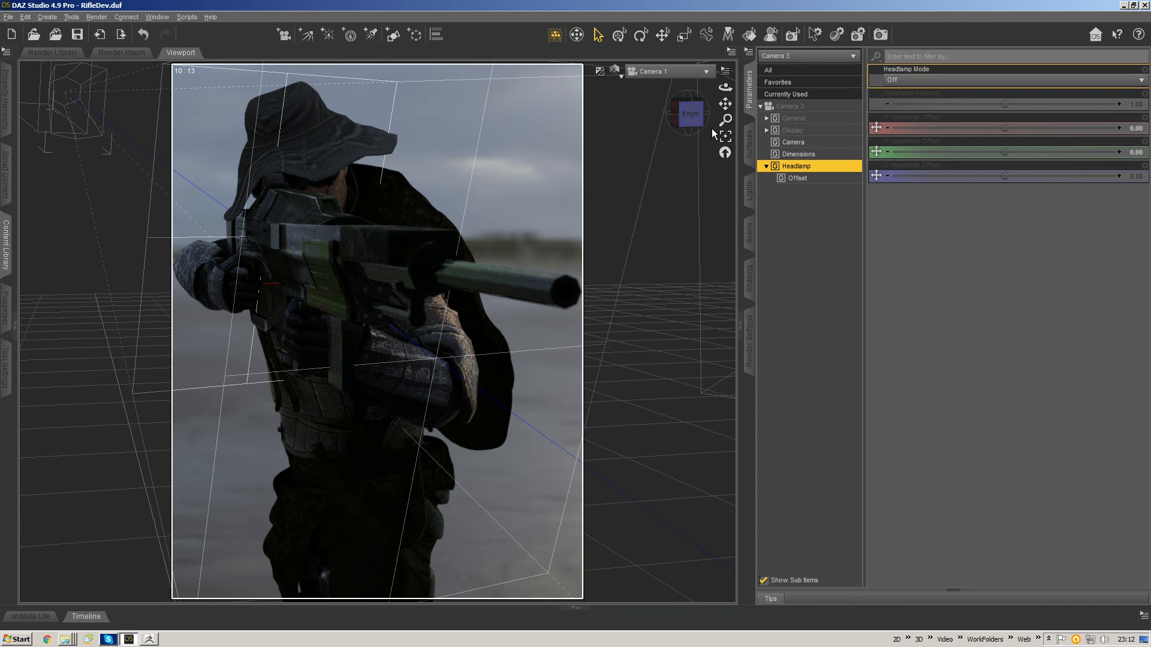
{"action": "left_click", "coordinate": [621, 168]}
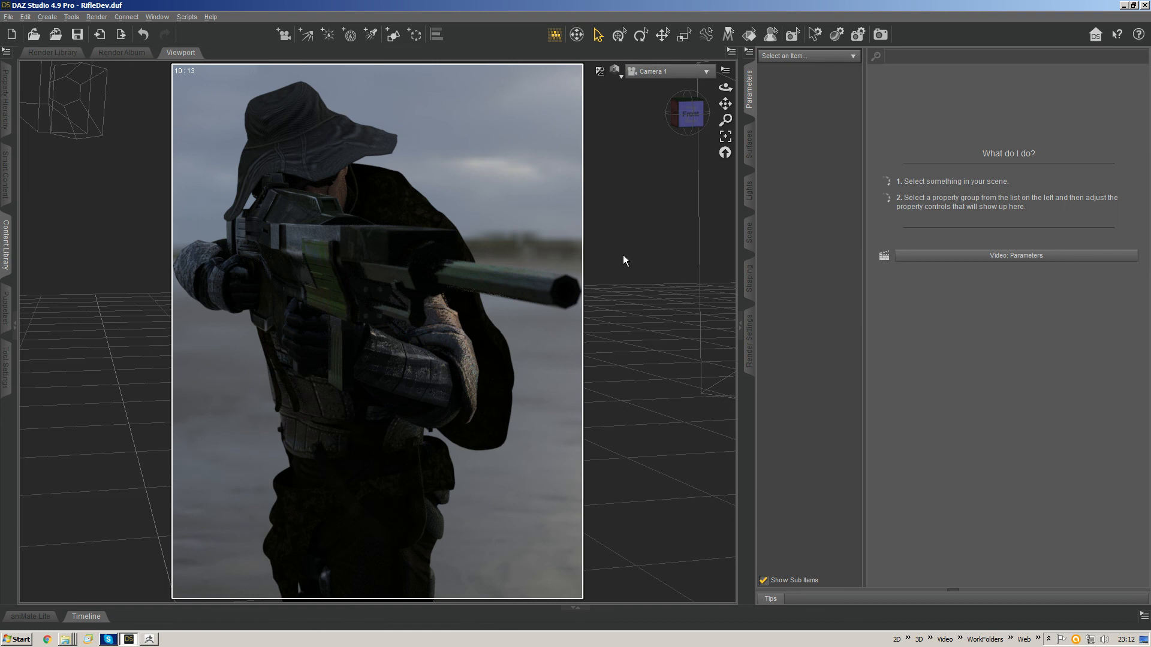
{"action": "key", "text": "ctrl+s"}
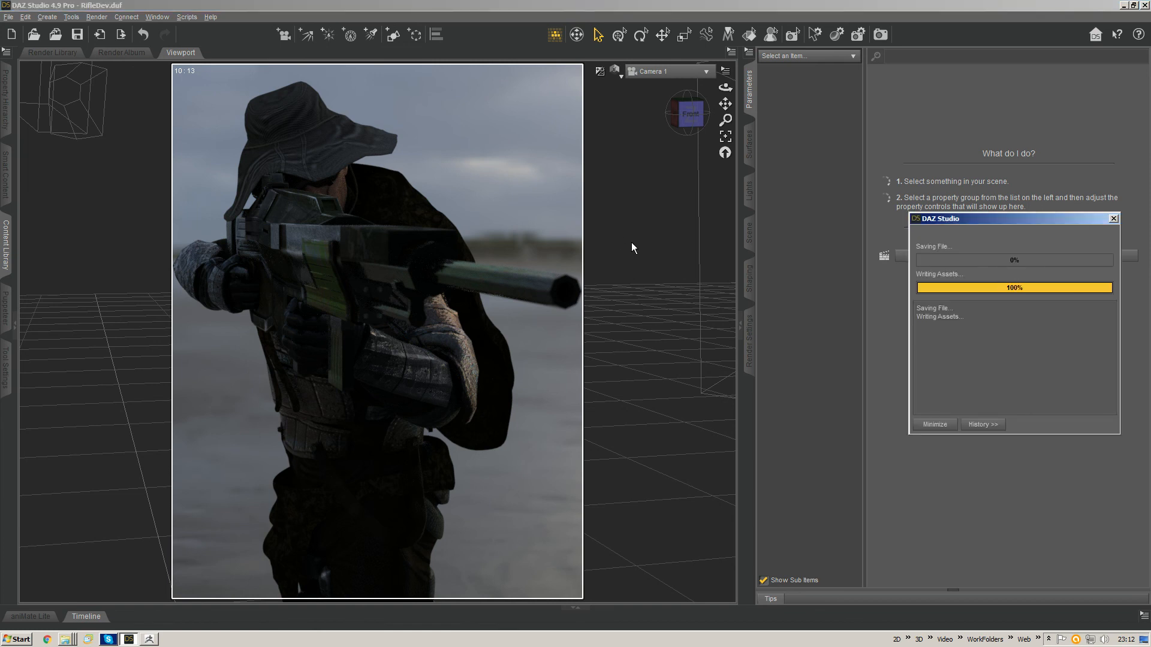
Step: Select the DVXSniperRifle prop and memorize its current state
{"action": "left_click", "coordinate": [344, 247]}
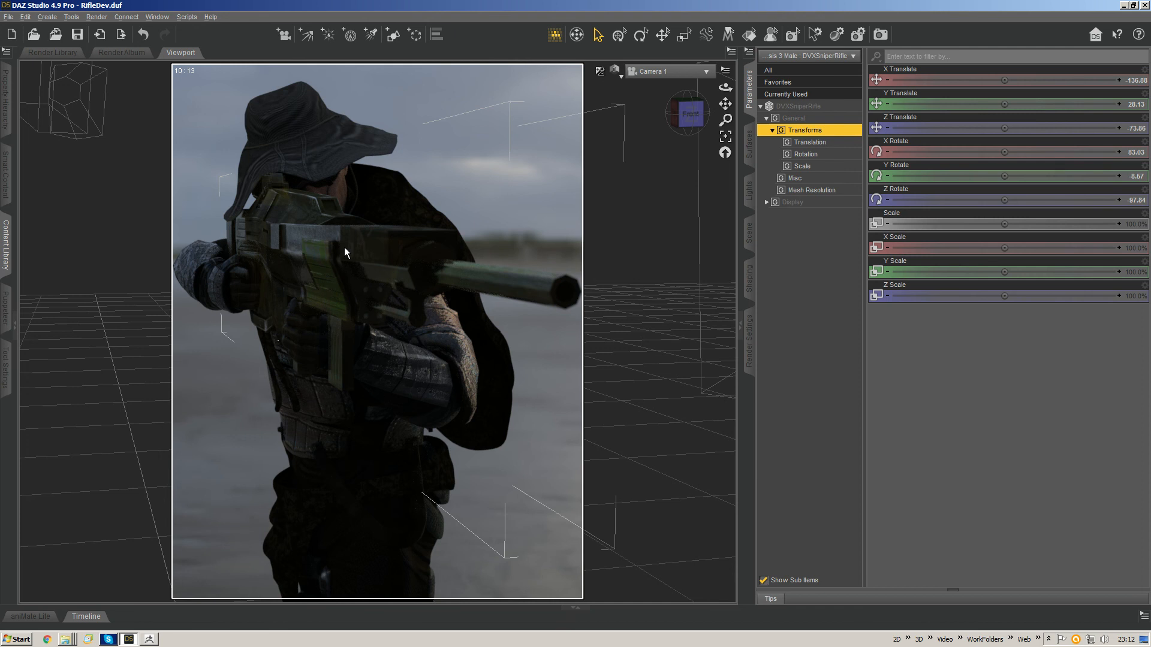
{"action": "left_click", "coordinate": [25, 17]}
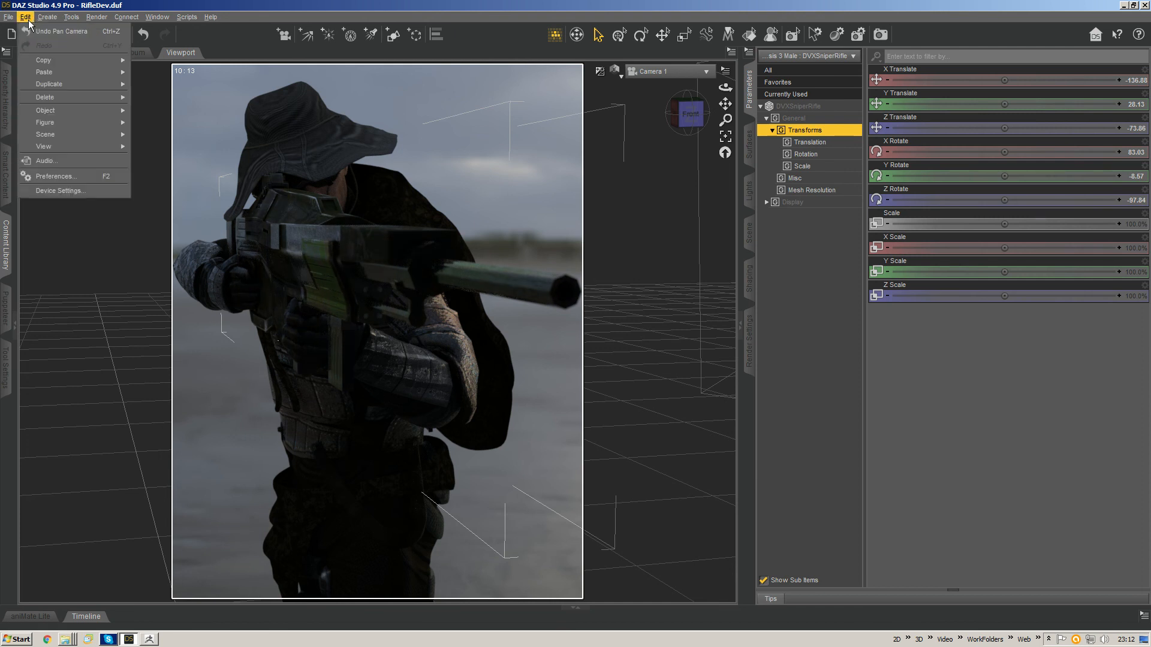
{"action": "mouse_move", "coordinate": [78, 110]}
{"action": "mouse_move", "coordinate": [190, 246]}
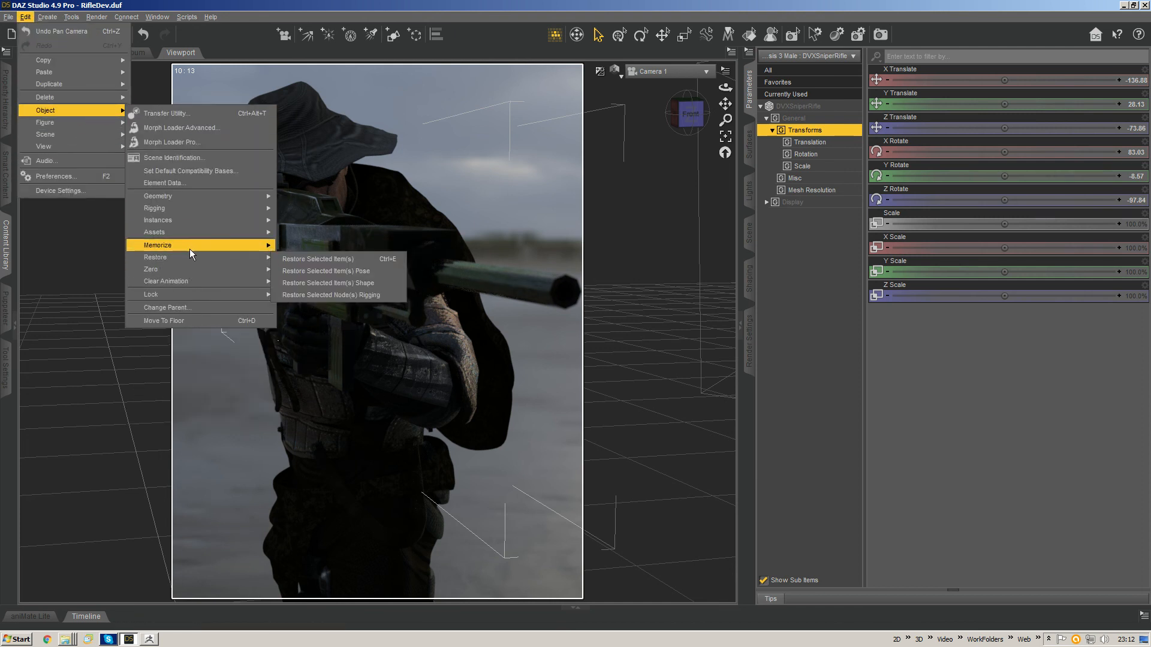
{"action": "left_click", "coordinate": [289, 249]}
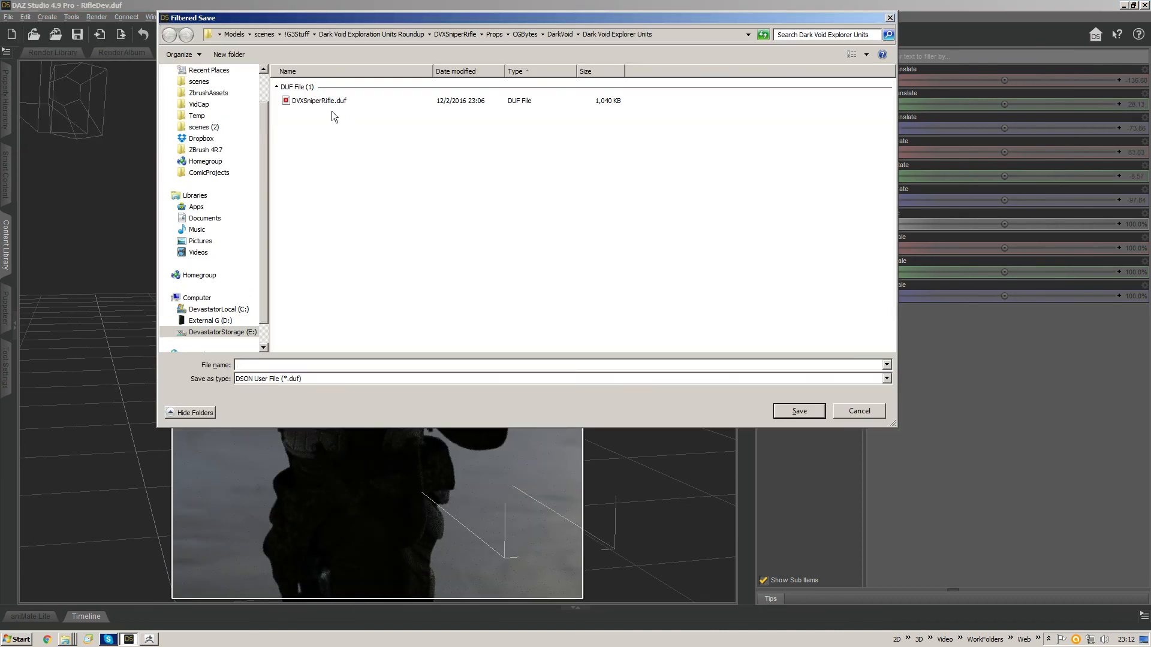
Step: Save the rifle as a Figure/Prop asset over DVXSniperRifle.duf, keeping product name DarkVoid, item name DVXSniperRifle, and Smart Parenting enabled
{"action": "double_click", "coordinate": [317, 102]}
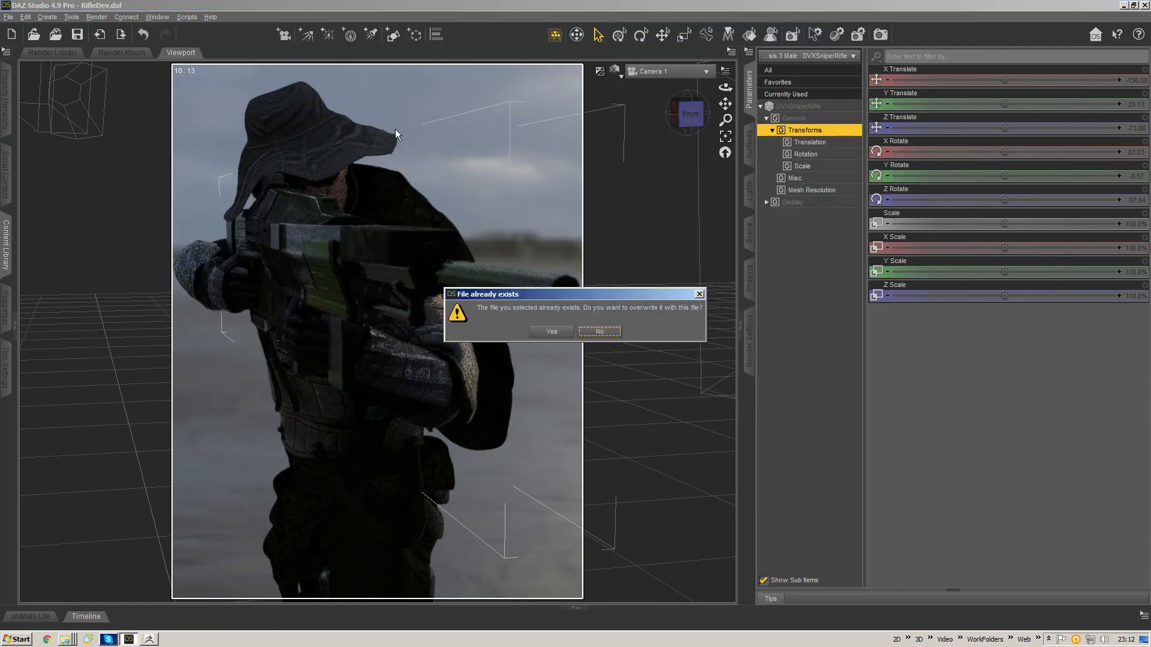
{"action": "left_click", "coordinate": [551, 332]}
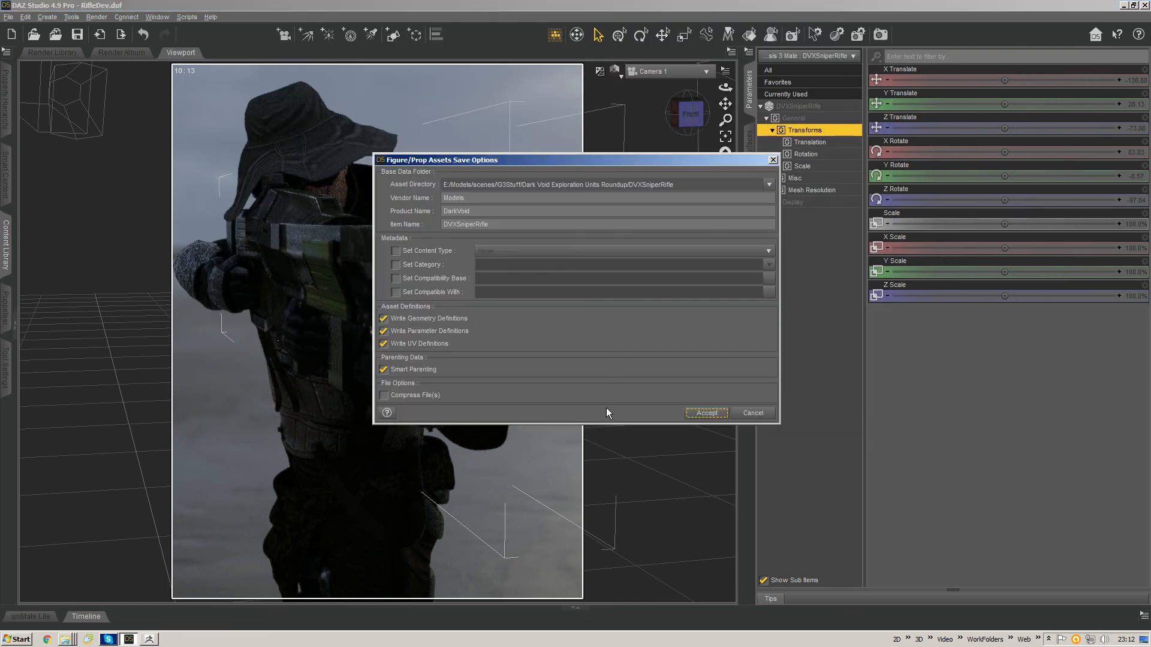
{"action": "left_click", "coordinate": [706, 413]}
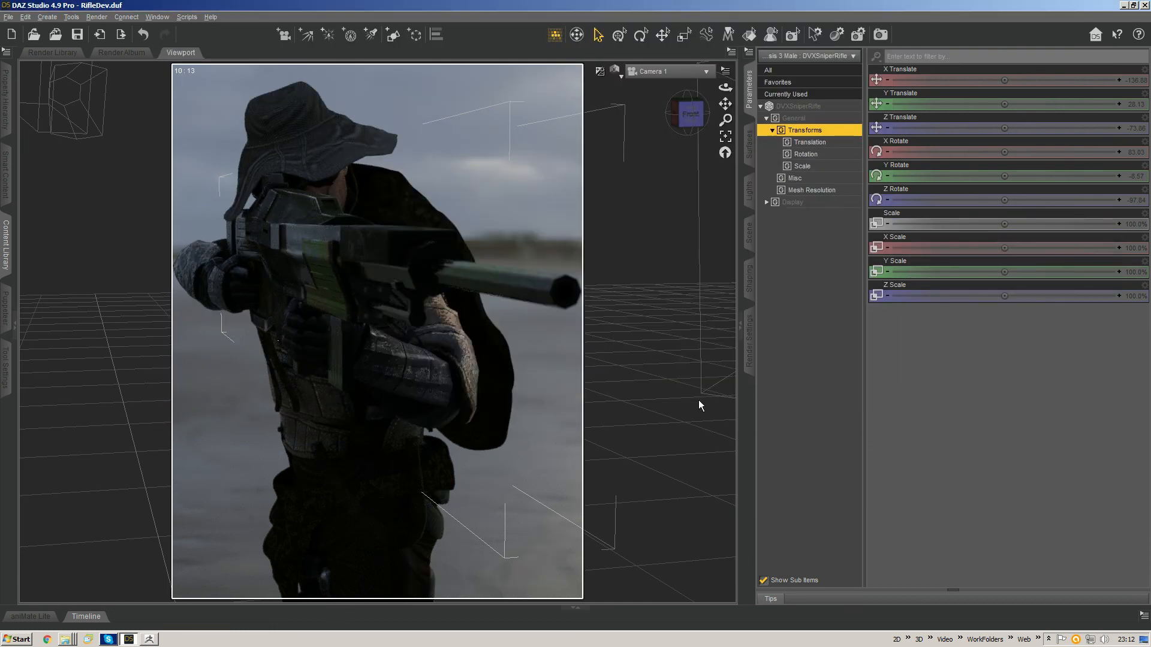